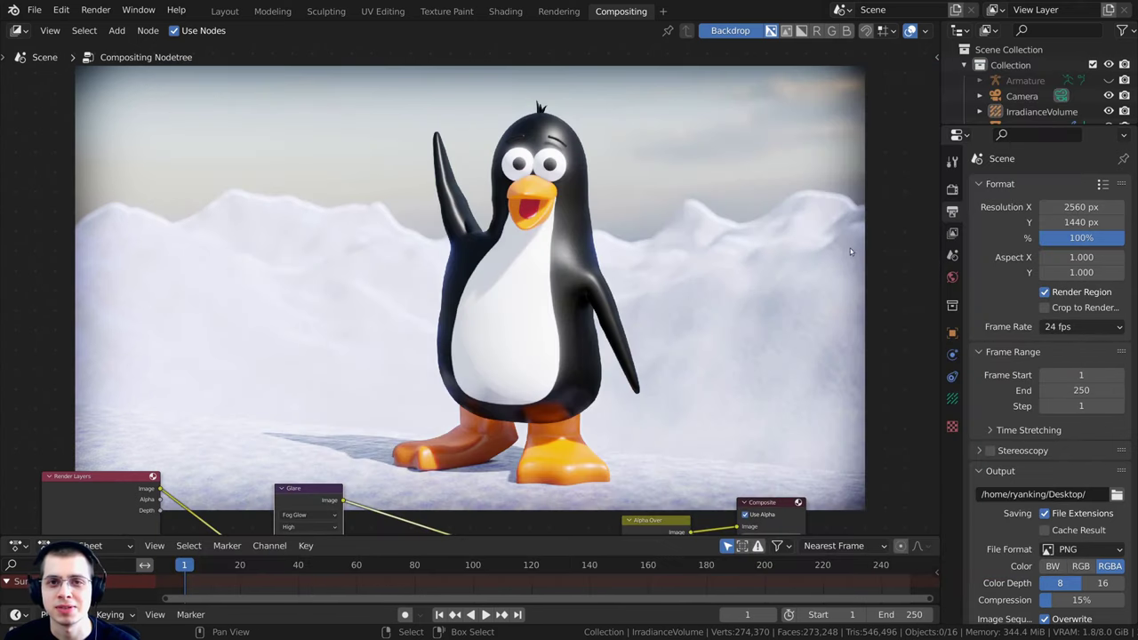
middle_drag(850, 248, 832, 42)
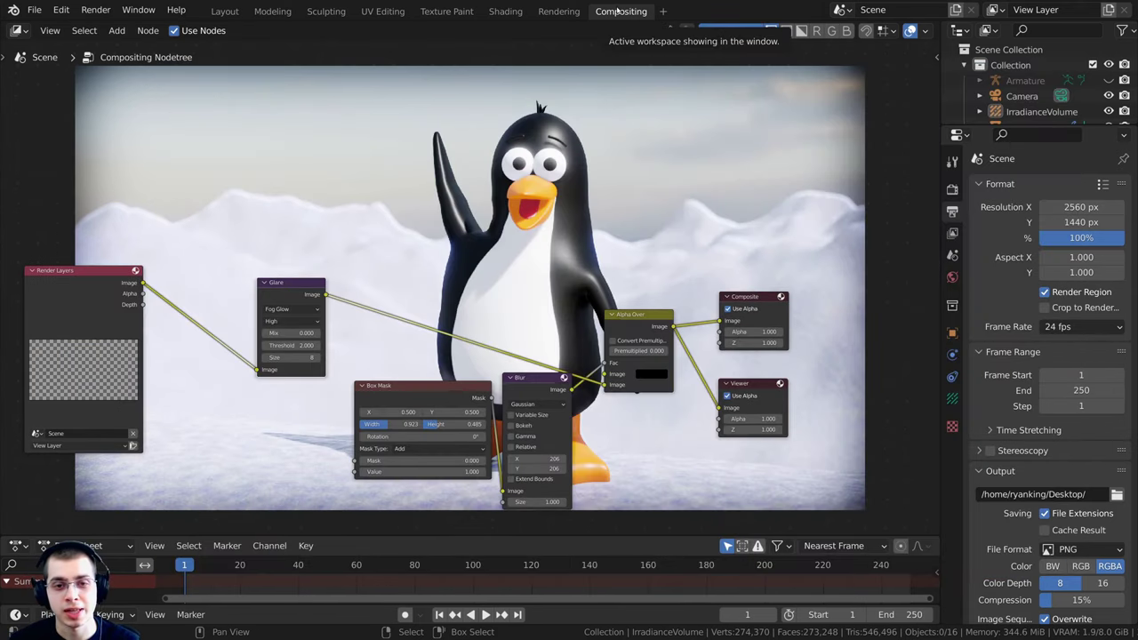
middle_drag(262, 186, 298, 149)
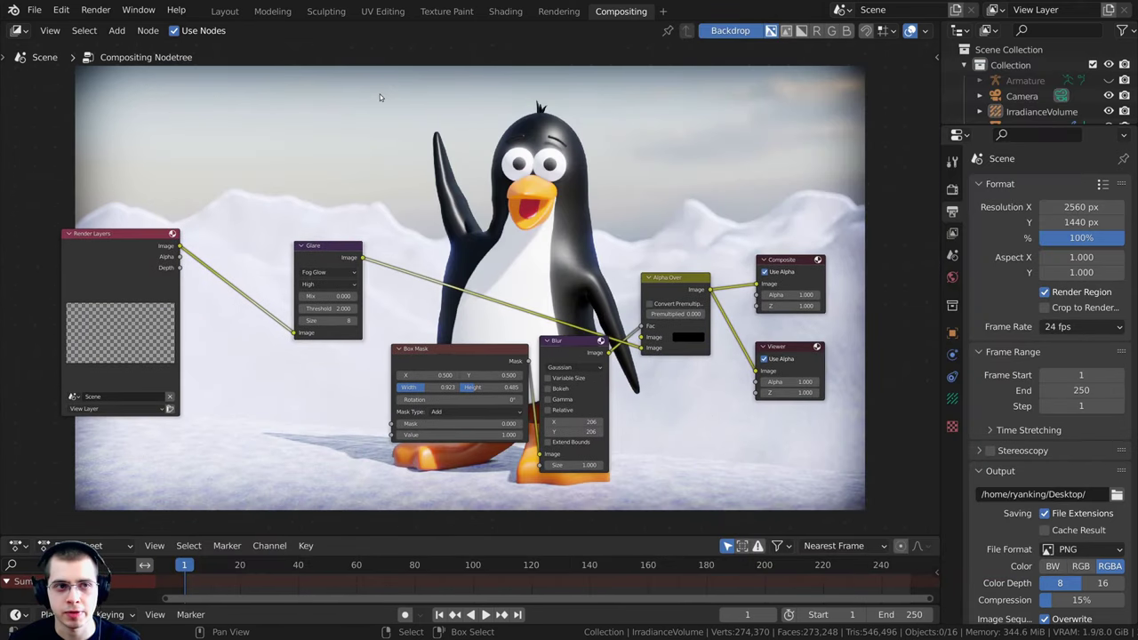
scroll(333, 116, up, 1)
Switch to the Layout workspace and display the 3D viewport in solid shading
click(225, 11)
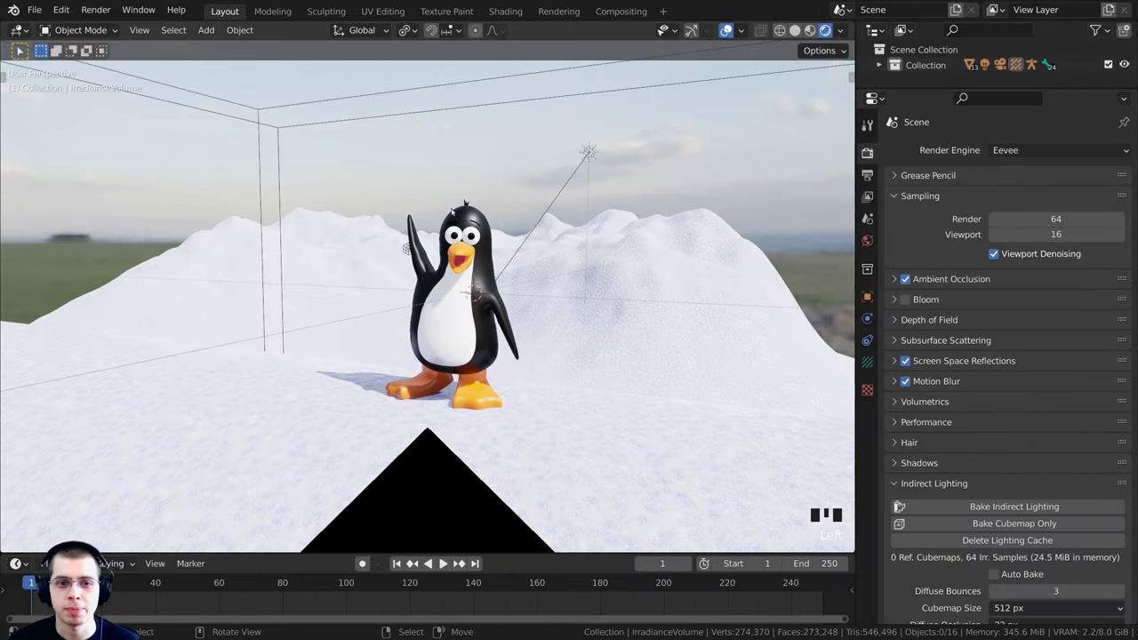
middle_drag(468, 231, 452, 213)
key(z)
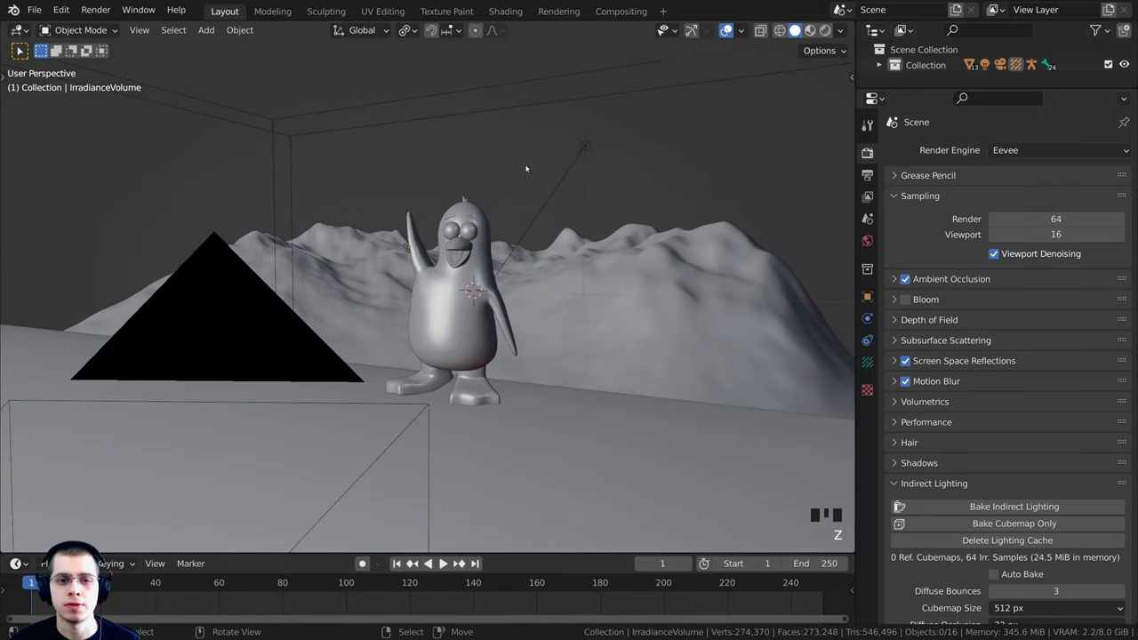
shift+middle_drag(526, 168, 527, 201)
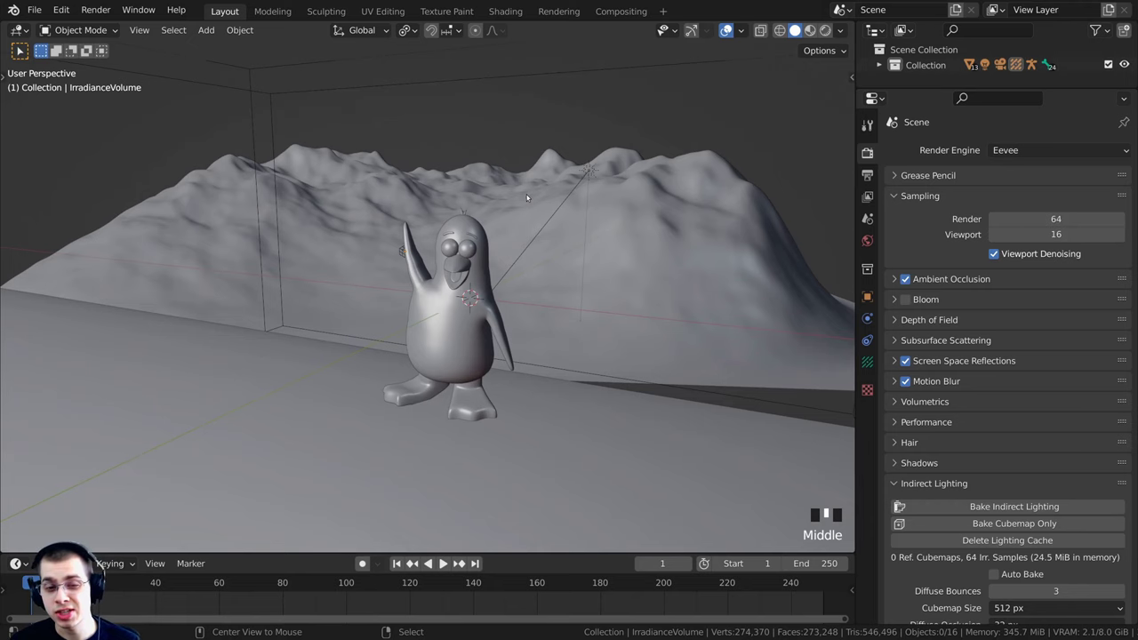
Unhide the penguin's armature, select it and enter Pose Mode
key(alt+h)
scroll(425, 287, up, 1)
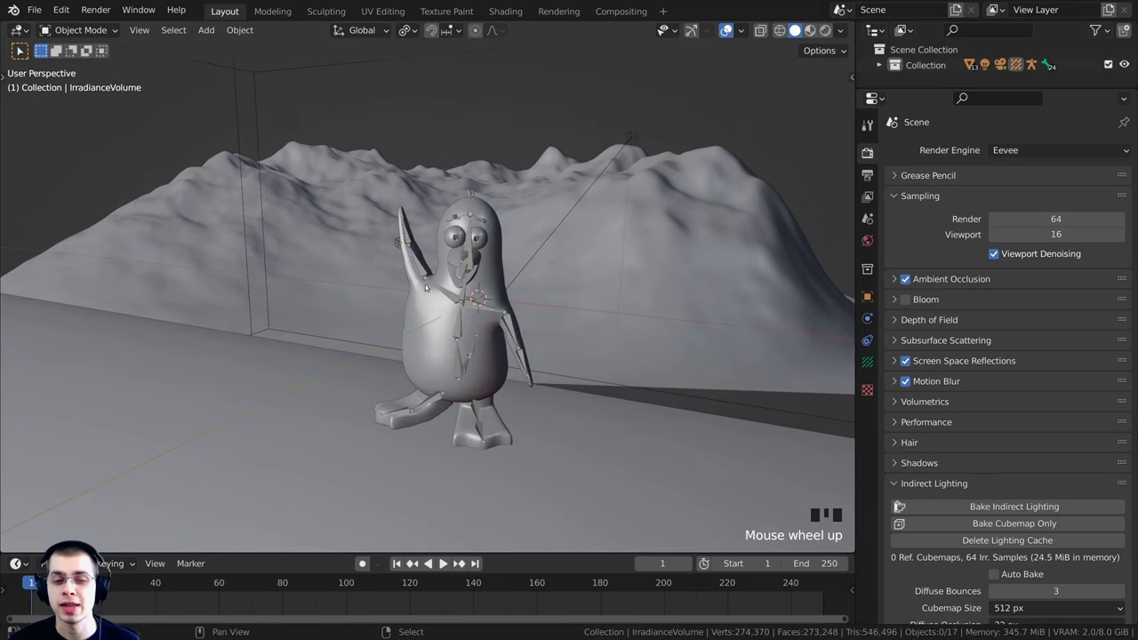
middle_drag(426, 286, 458, 301)
shift+middle_drag(459, 301, 432, 266)
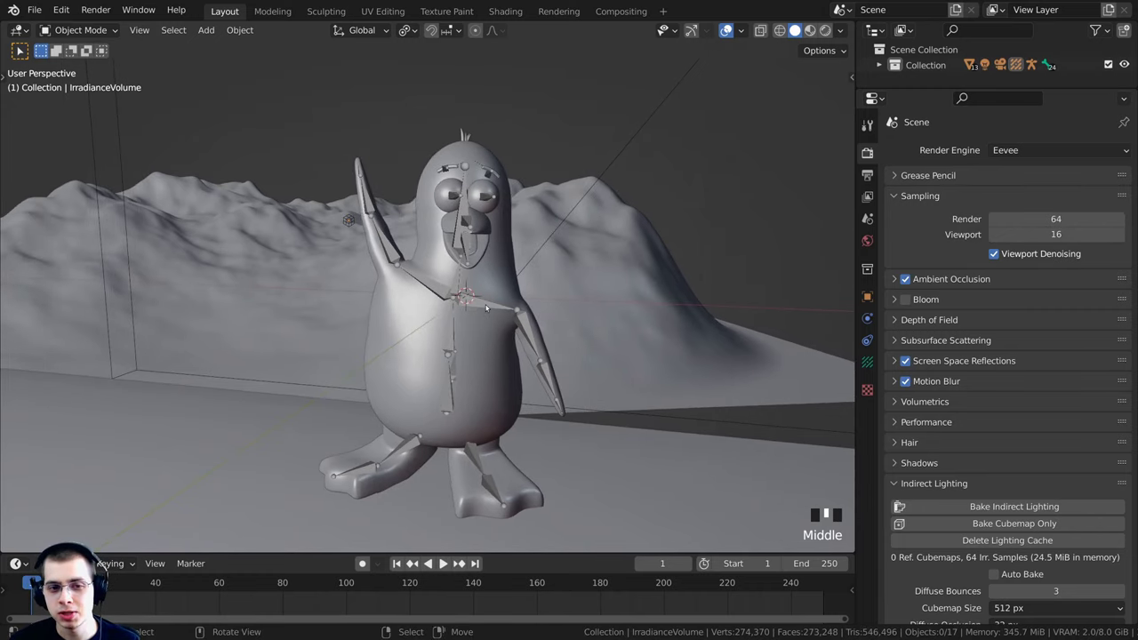
right_click(486, 308)
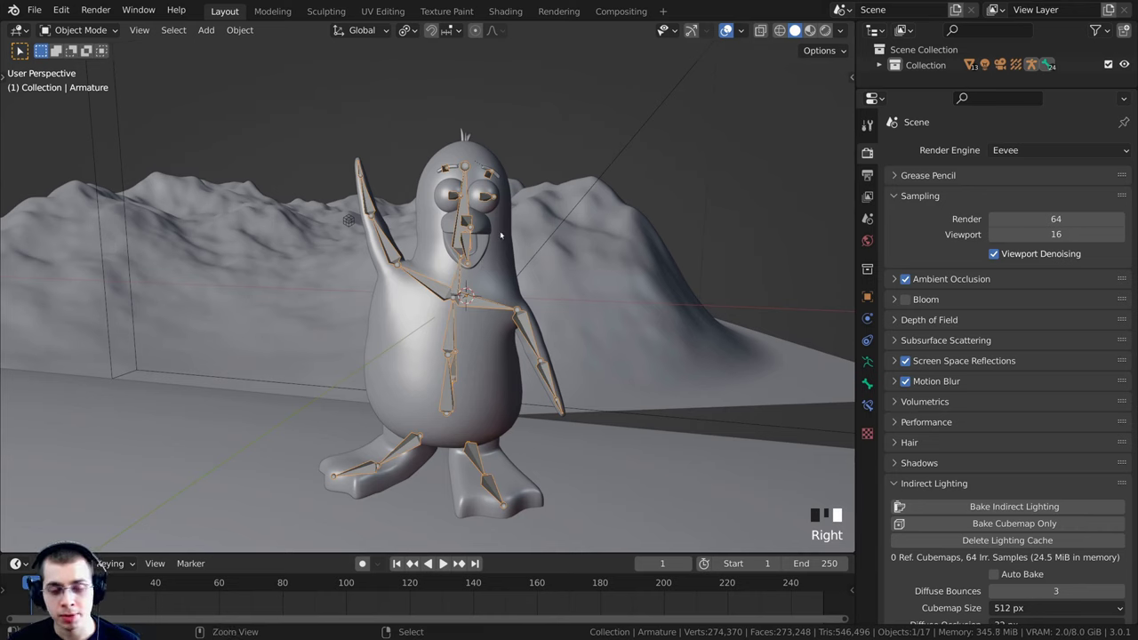
key(ctrl+Tab)
middle_click(389, 171)
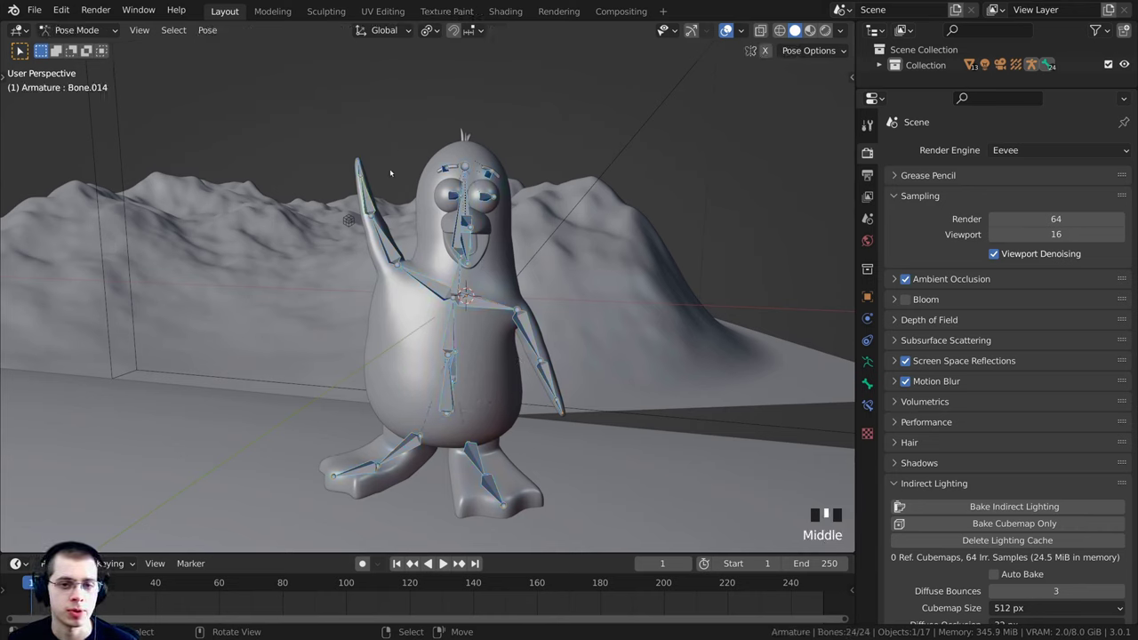
Select all of the armature's bones and clear their rotation, location and scale
key(a)
key(a)
key(a)
key(a)
key(a)
key(a)
key(a)
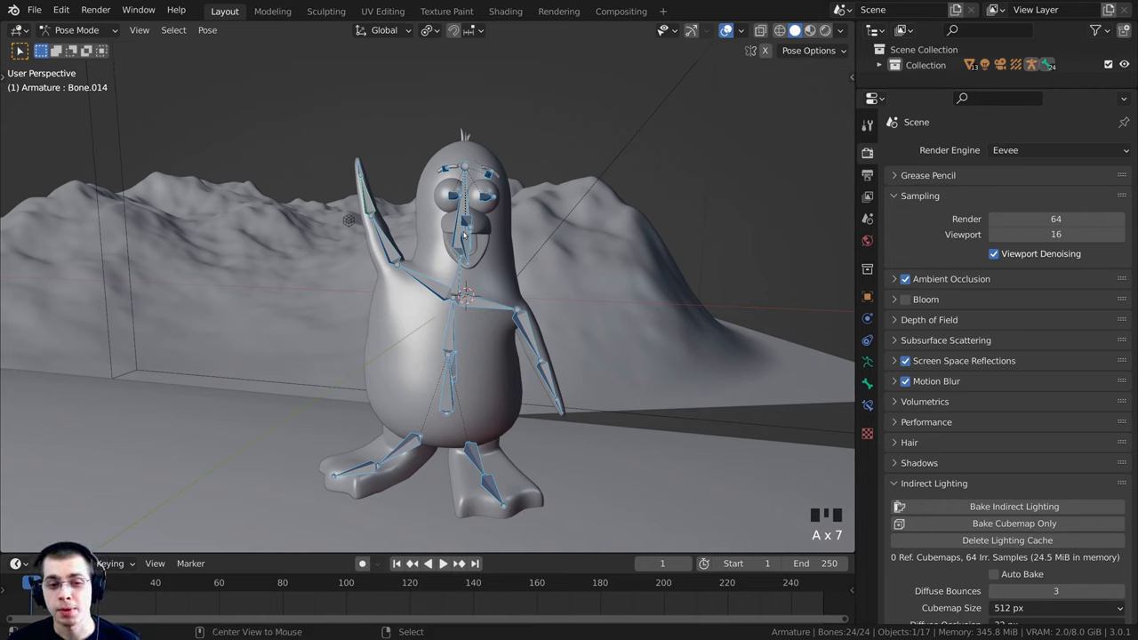
key(alt+r)
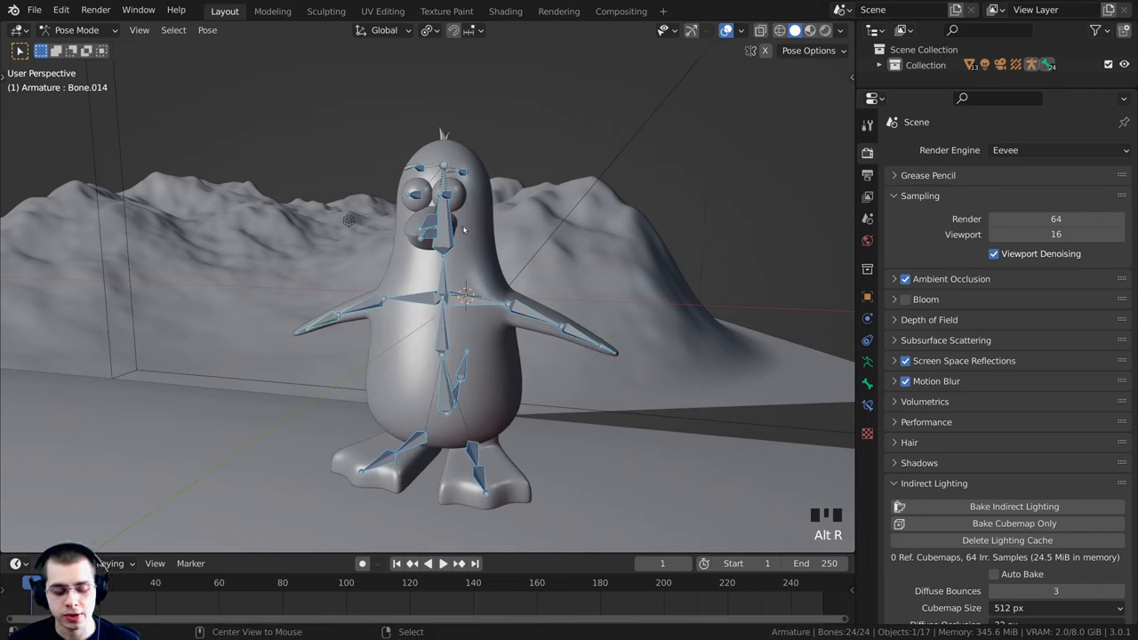
key(alt+g)
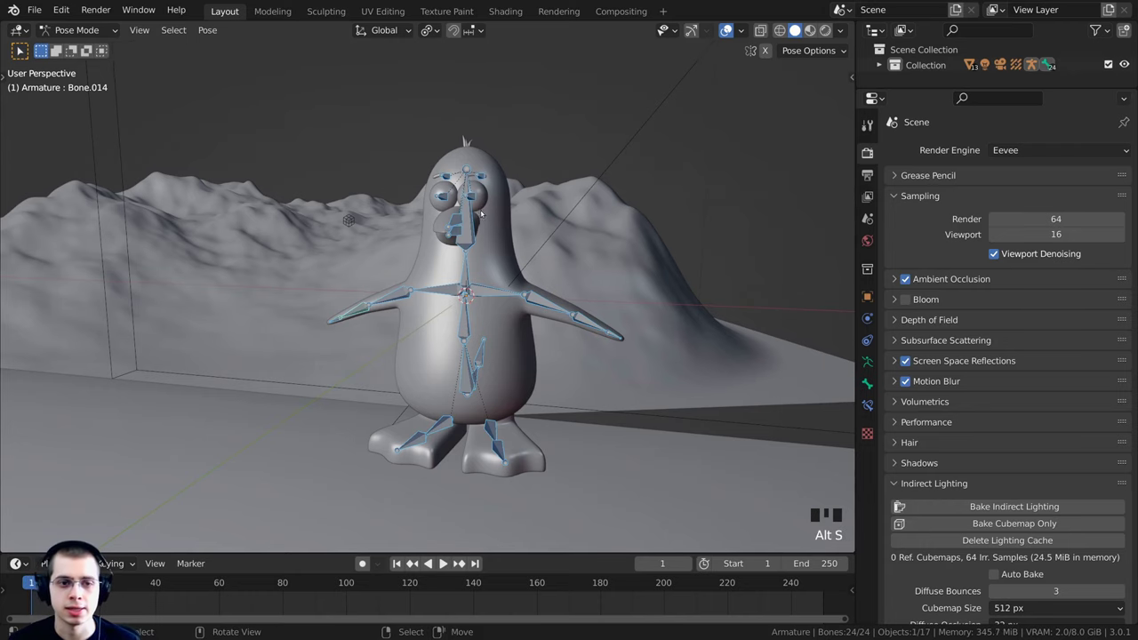
Widen the 3D viewport and turn on auto keying for the timeline
middle_drag(640, 299, 675, 246)
scroll(675, 245, up, 1)
drag(855, 248, 954, 248)
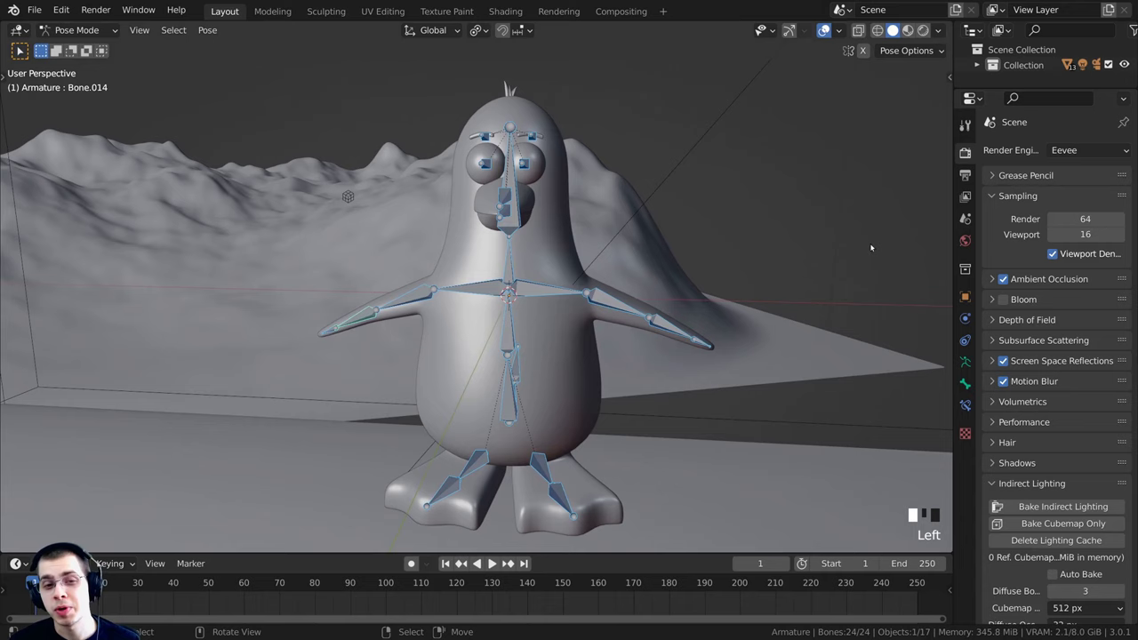
click(412, 563)
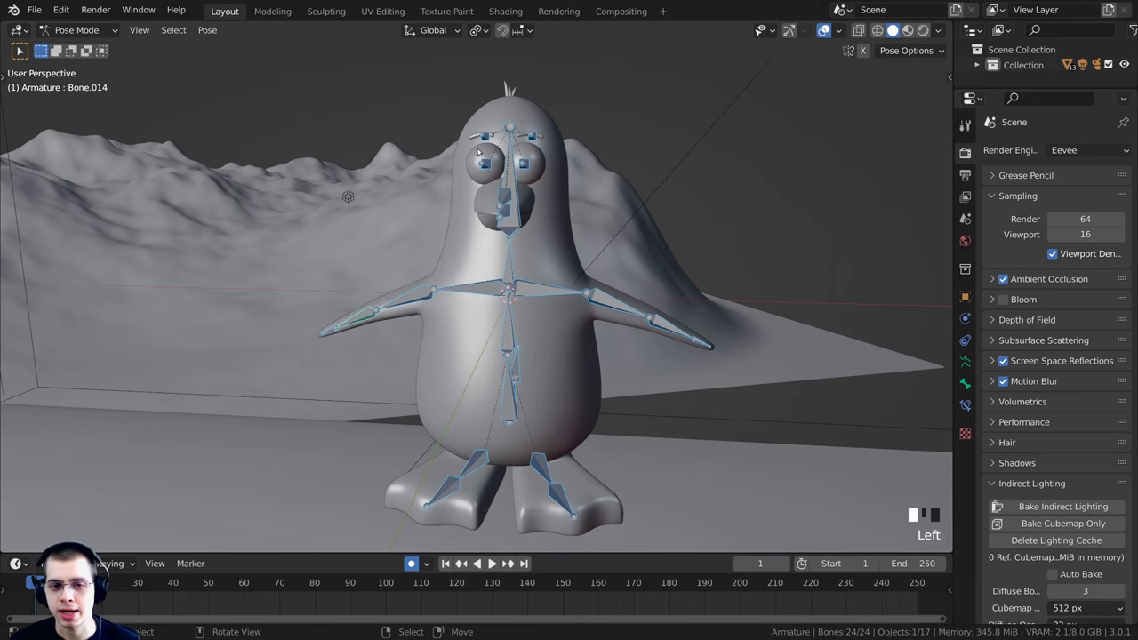
Inspect the penguin's rest pose from several angles and set the viewport to the right orthographic view
shift+middle_drag(509, 243, 478, 249)
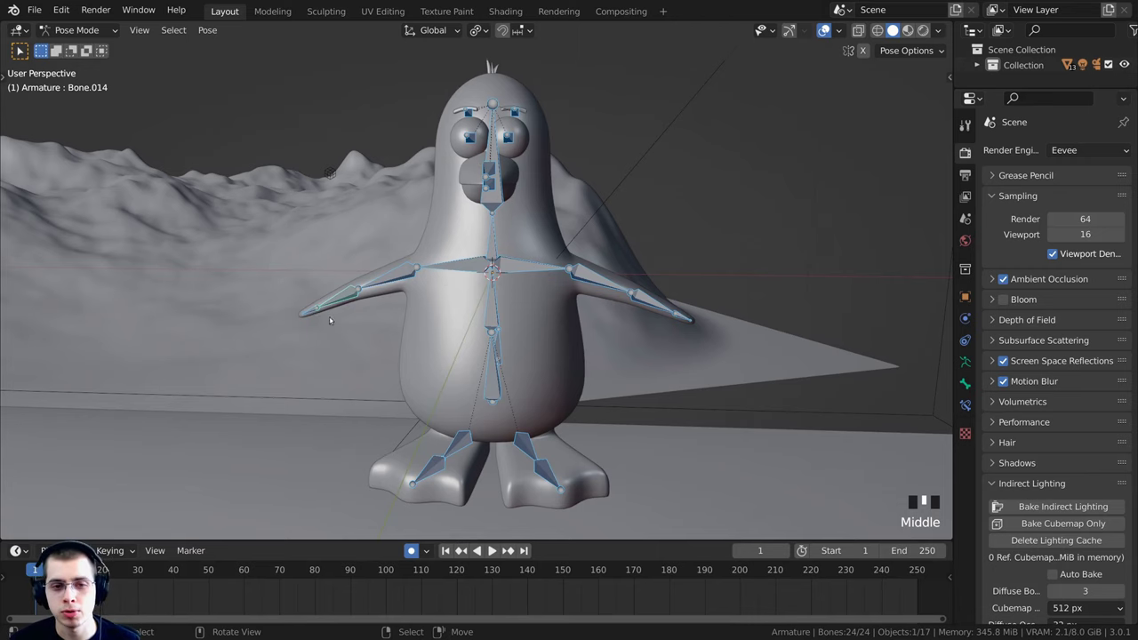
scroll(330, 320, down, 2)
middle_drag(329, 320, 599, 326)
middle_drag(715, 405, 718, 419)
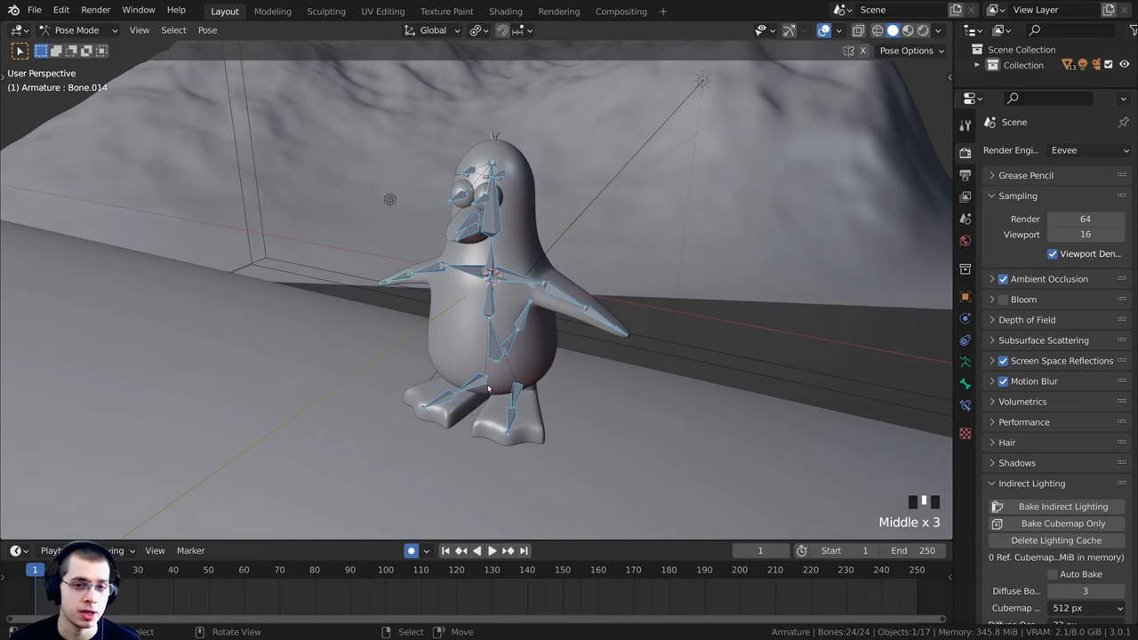
middle_drag(487, 388, 533, 365)
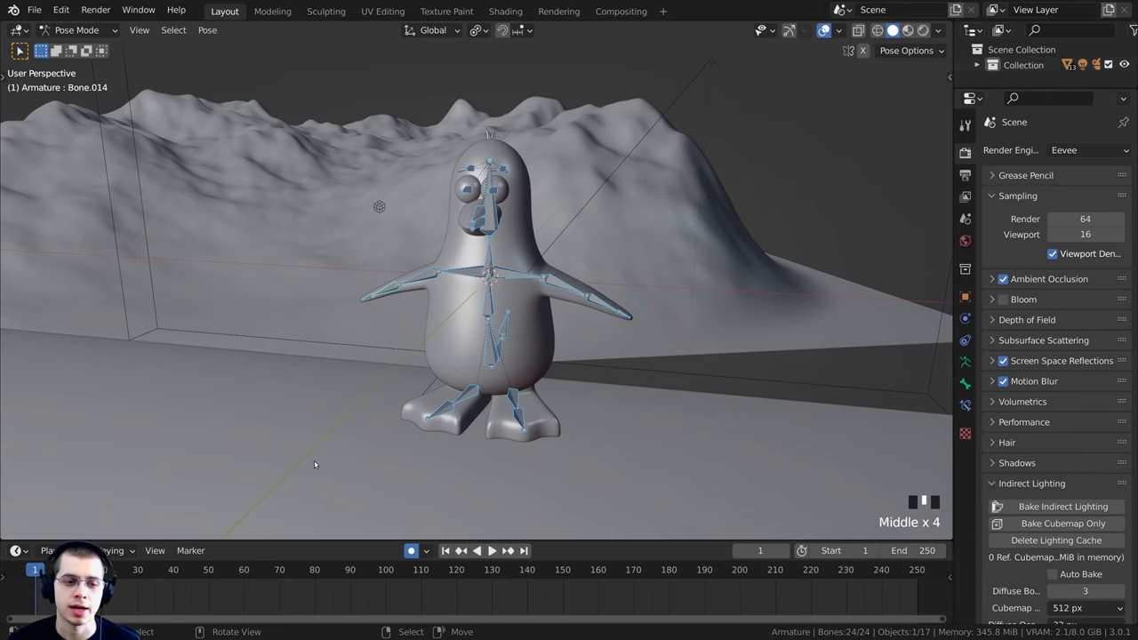
middle_drag(313, 463, 413, 403)
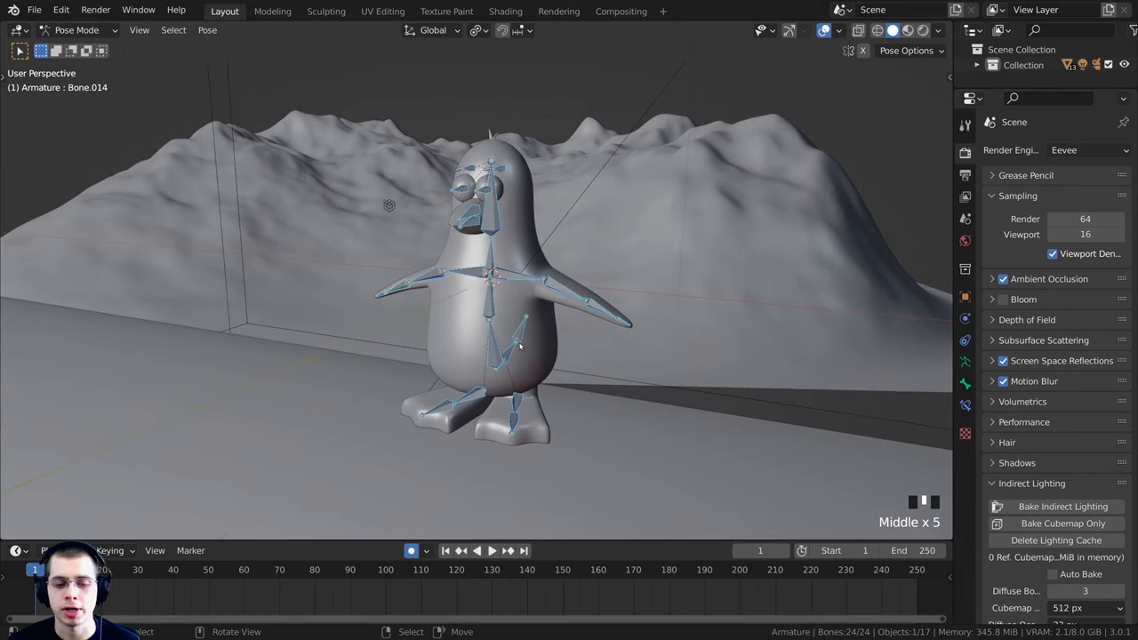
shift+middle_drag(530, 340, 524, 299)
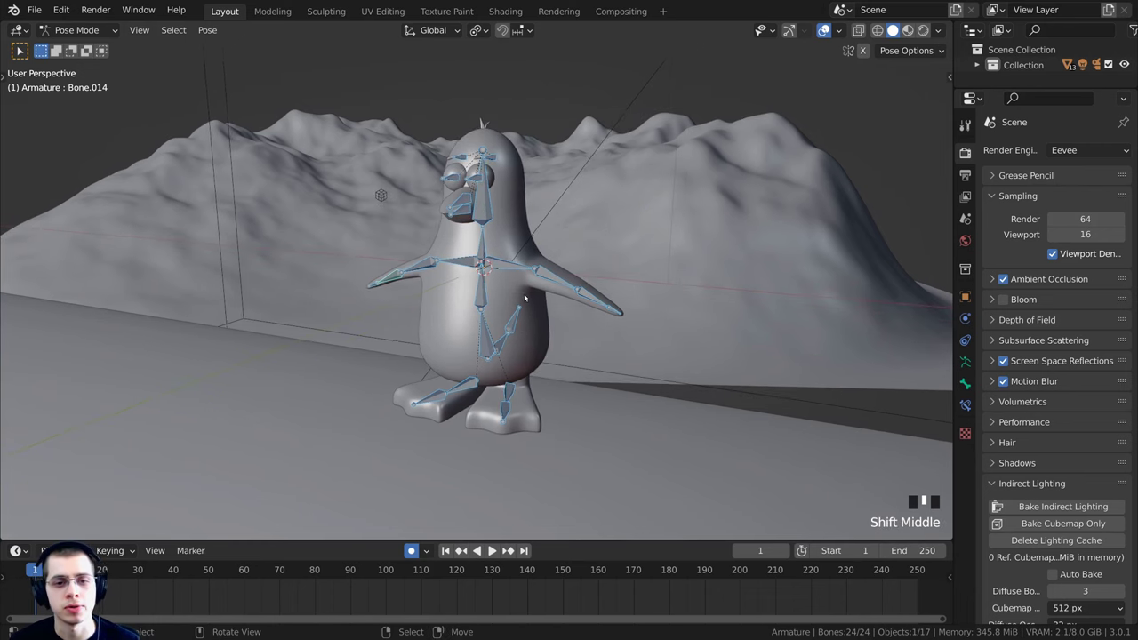
key(KP_3)
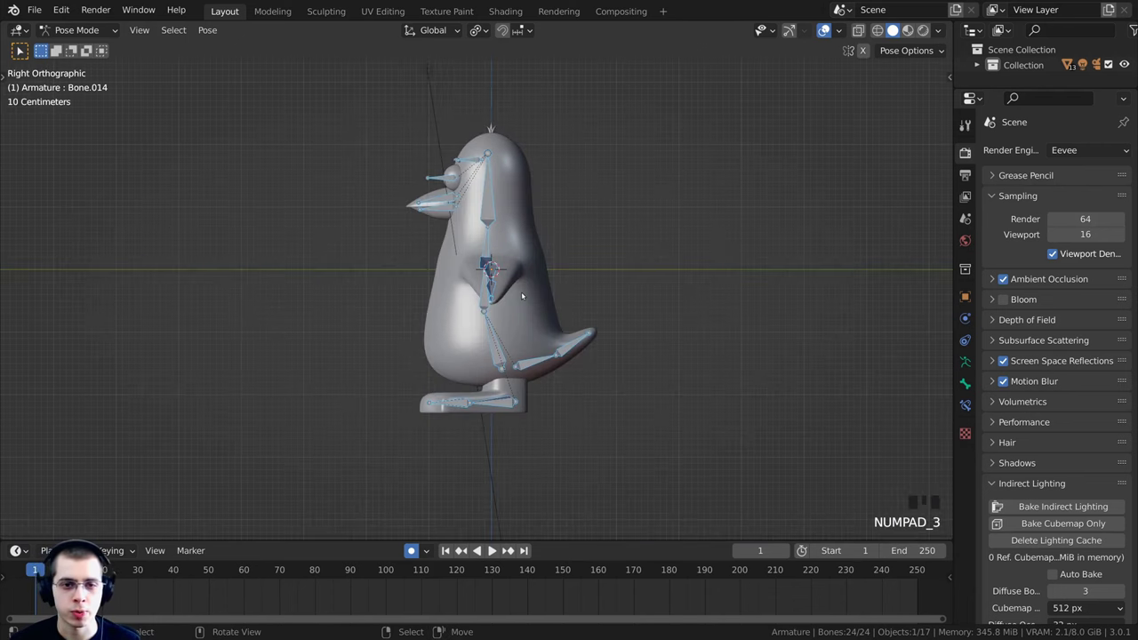
scroll(484, 289, down, 1)
shift+middle_drag(484, 289, 493, 302)
scroll(493, 302, up, 1)
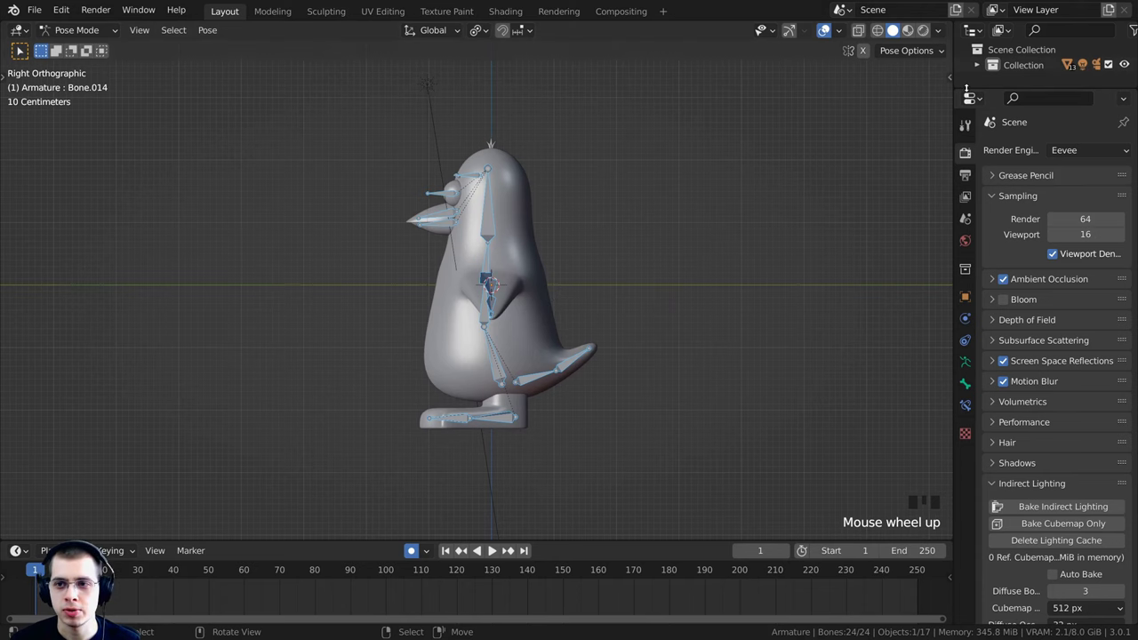
Enlarge the outliner area and turn it into a second 3D viewport looking through the camera
drag(967, 88, 780, 162)
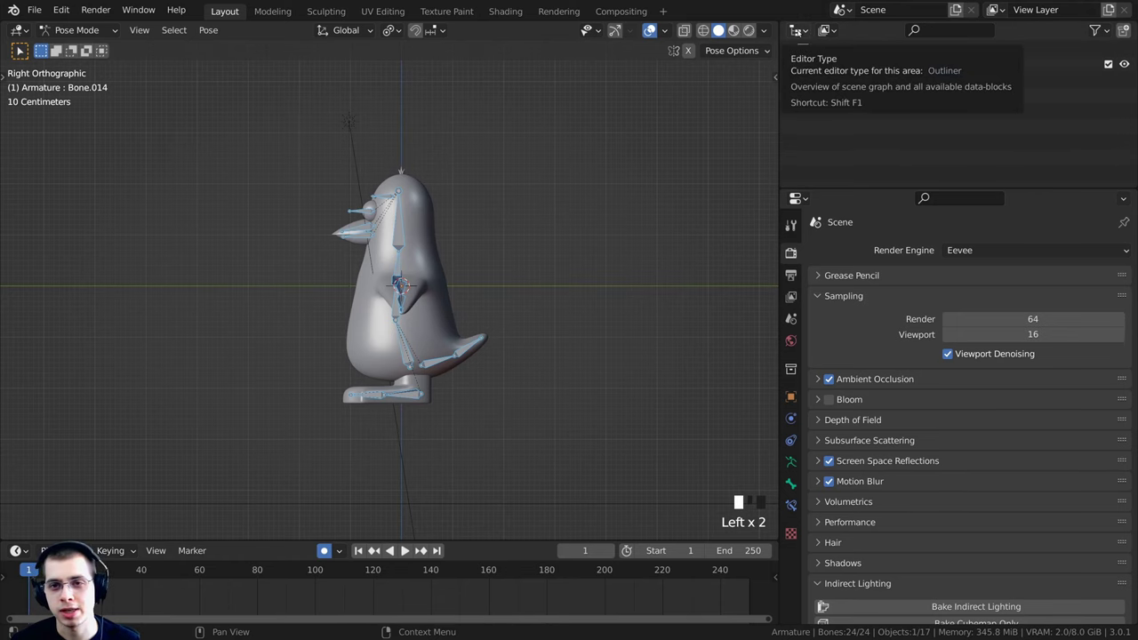
click(801, 29)
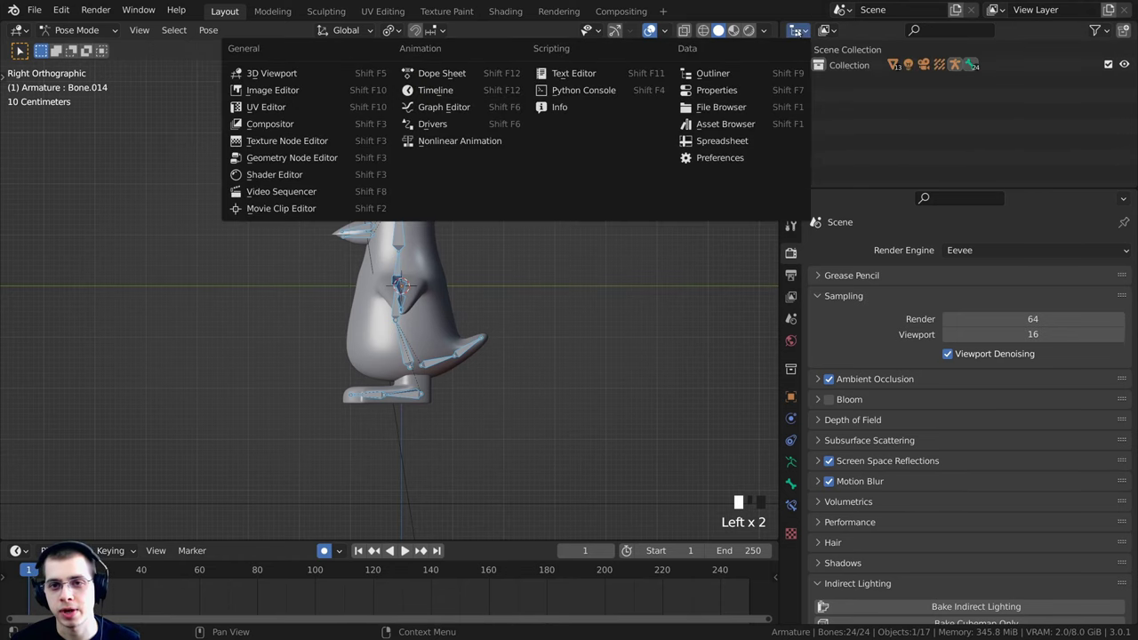
click(291, 75)
middle_drag(978, 100, 969, 89)
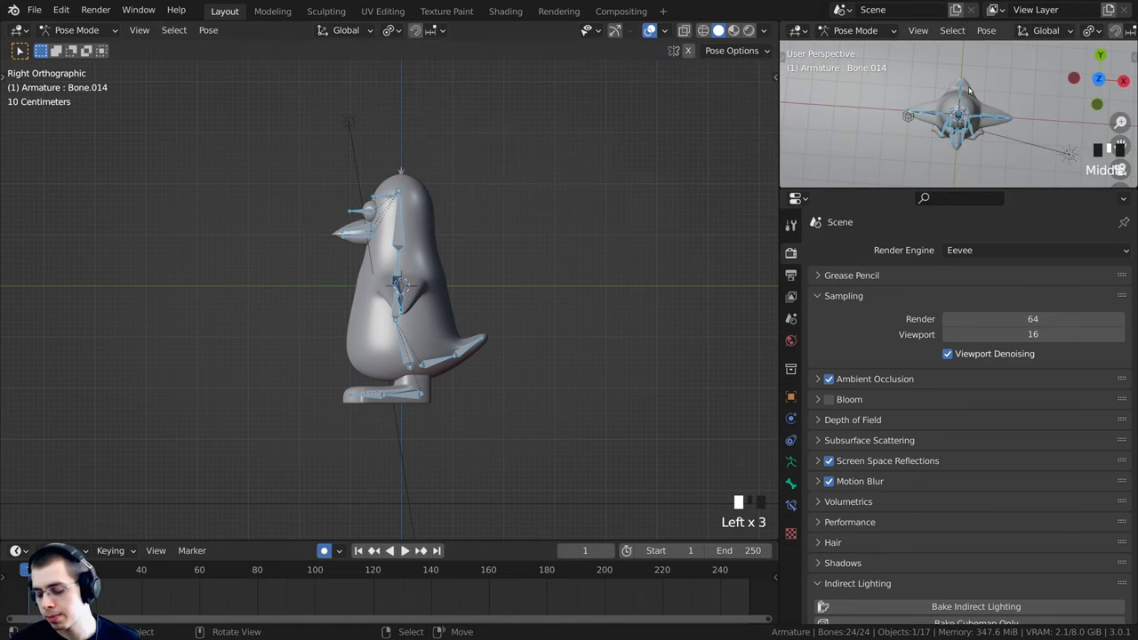
key(KP_0)
scroll(985, 86, up, 2)
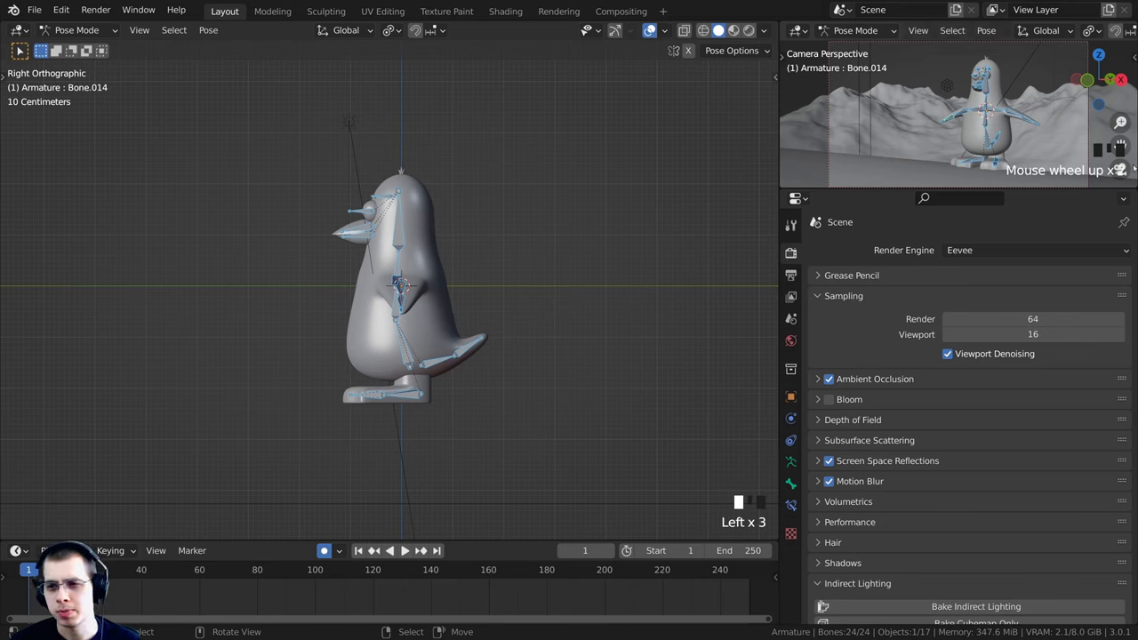
Hide the gizmos and overlays in the camera viewport
middle_drag(1092, 32, 932, 44)
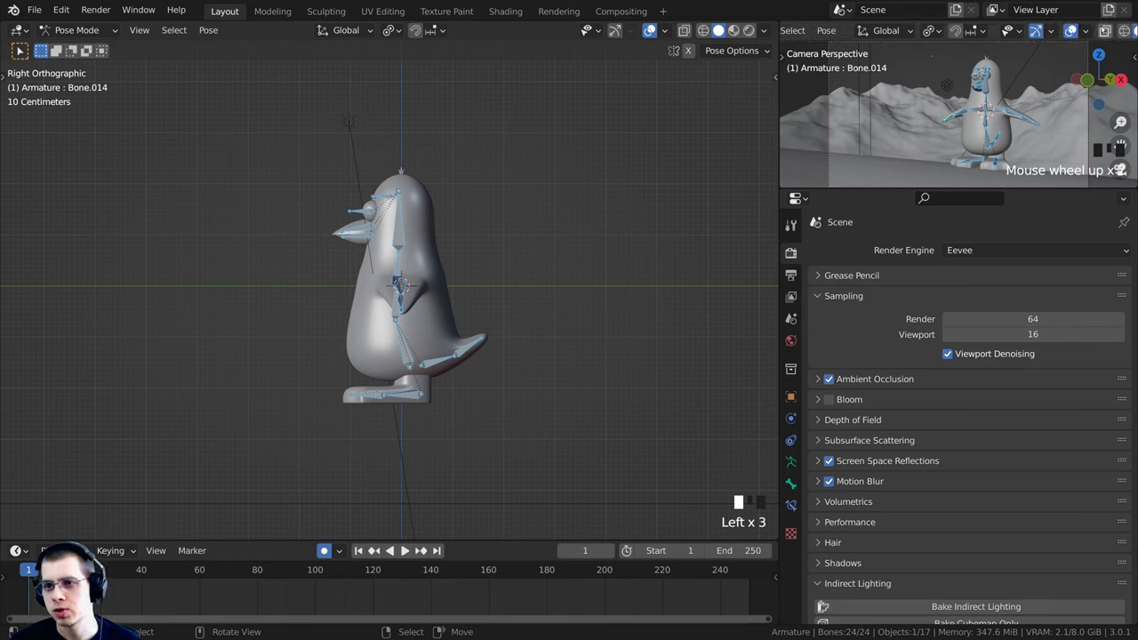
scroll(1044, 30, down, 1)
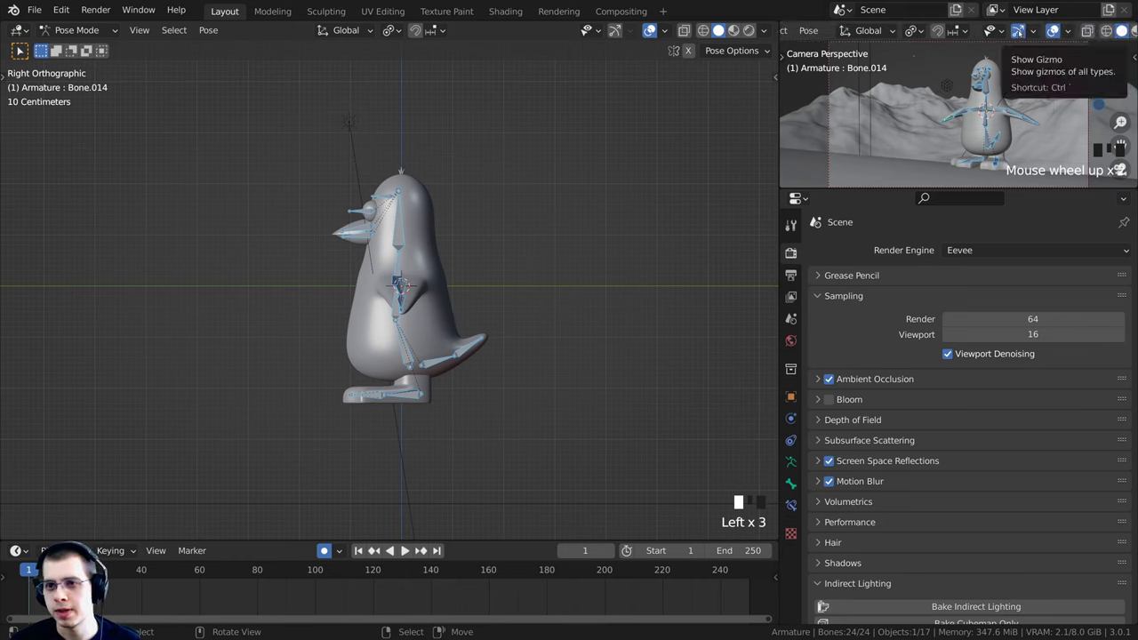
click(1018, 31)
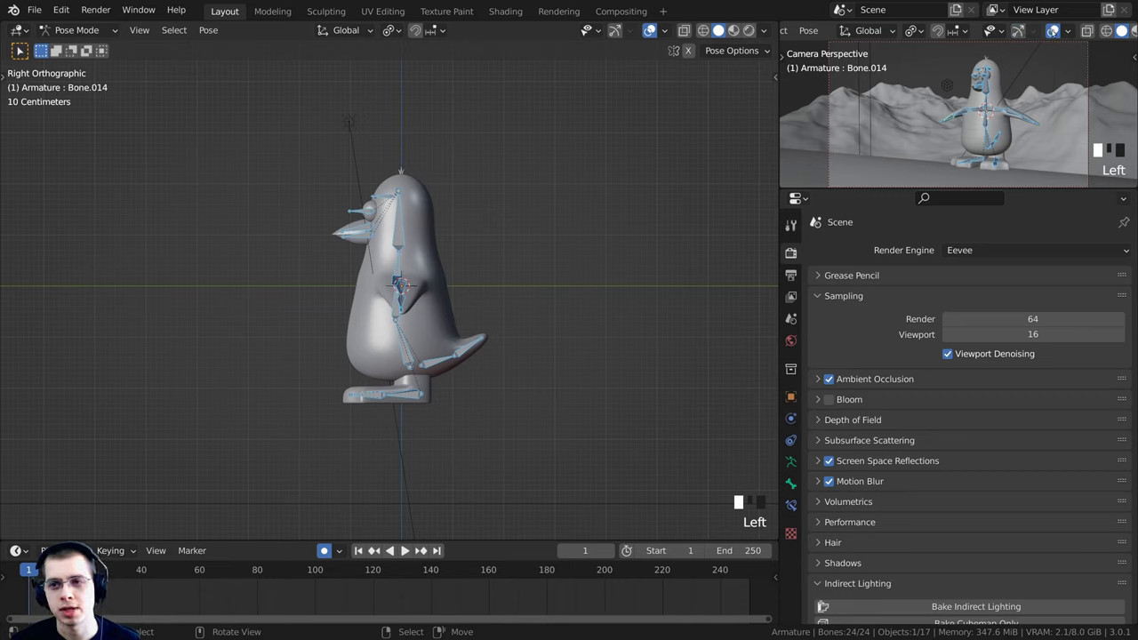
click(1053, 31)
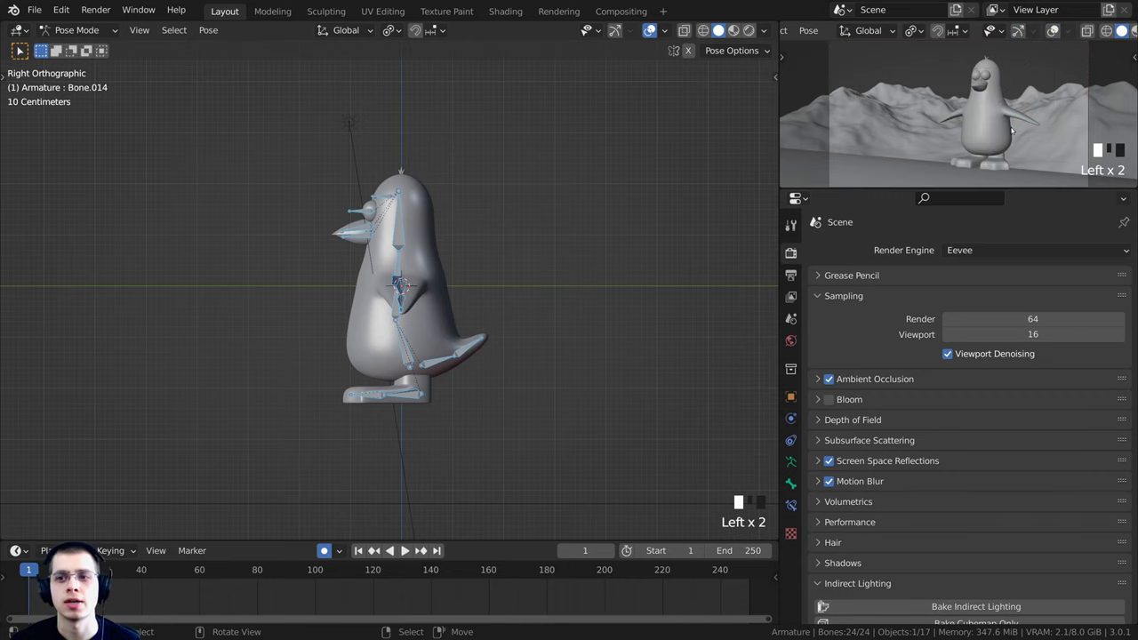
Display the camera viewport in rendered shading and enlarge its area so the camera frame fills it
scroll(983, 127, down, 1)
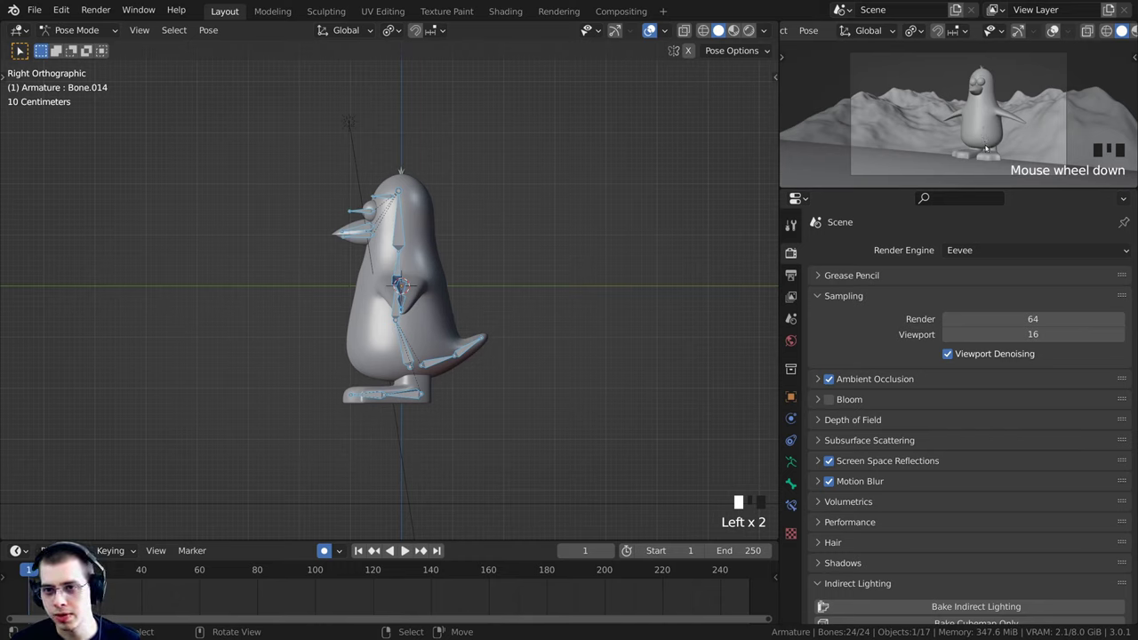
key(z)
click(983, 56)
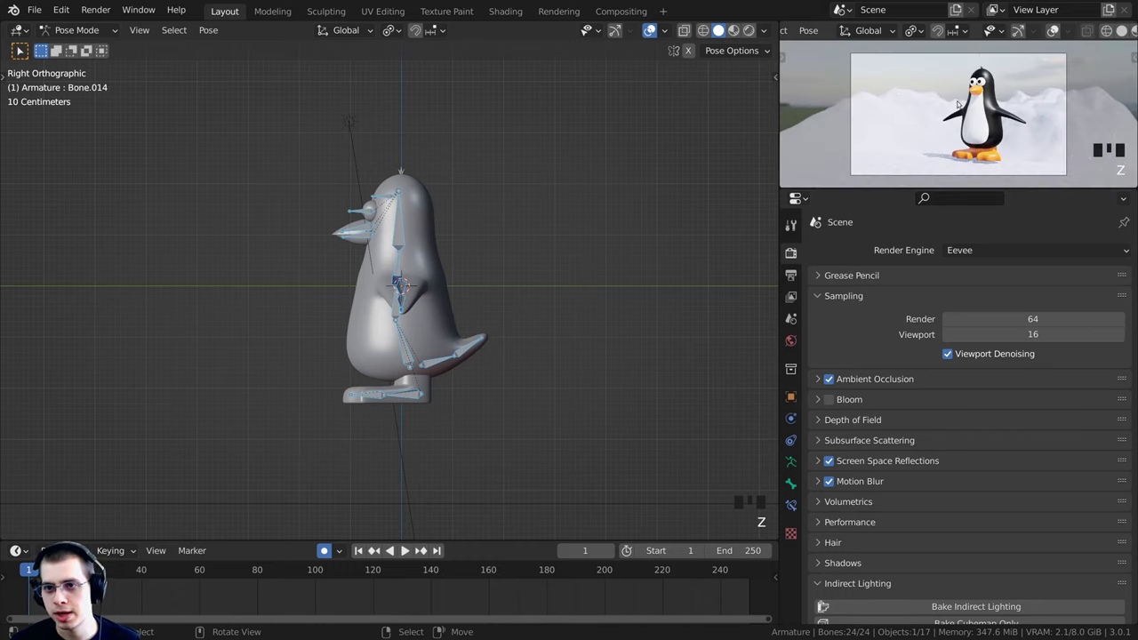
drag(909, 189, 913, 228)
scroll(923, 152, up, 2)
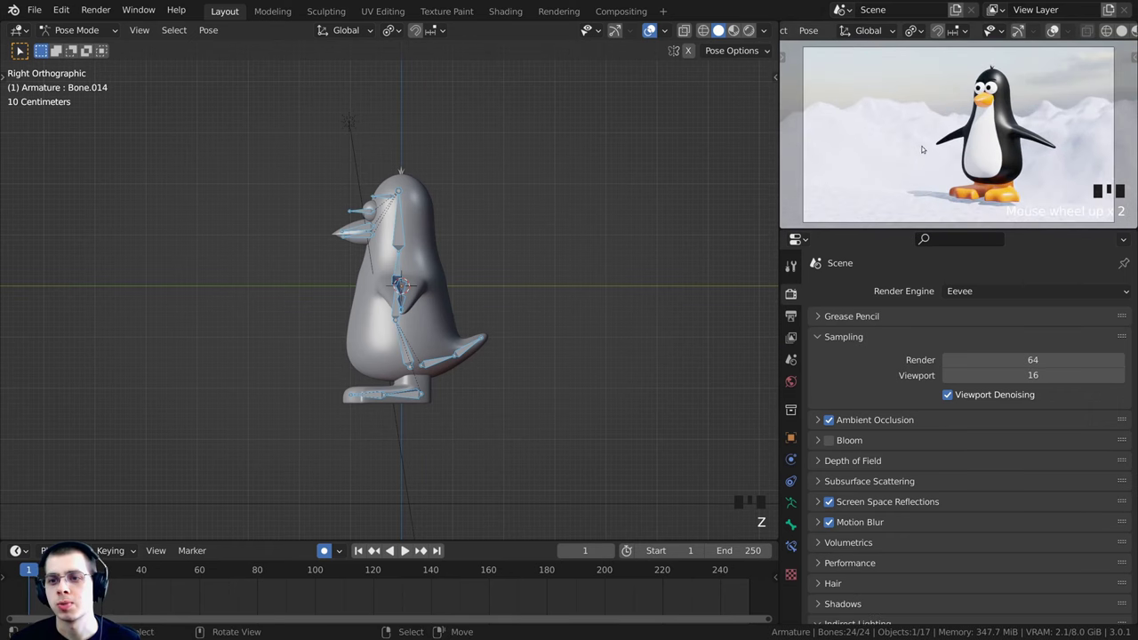
shift+middle_drag(923, 151, 903, 155)
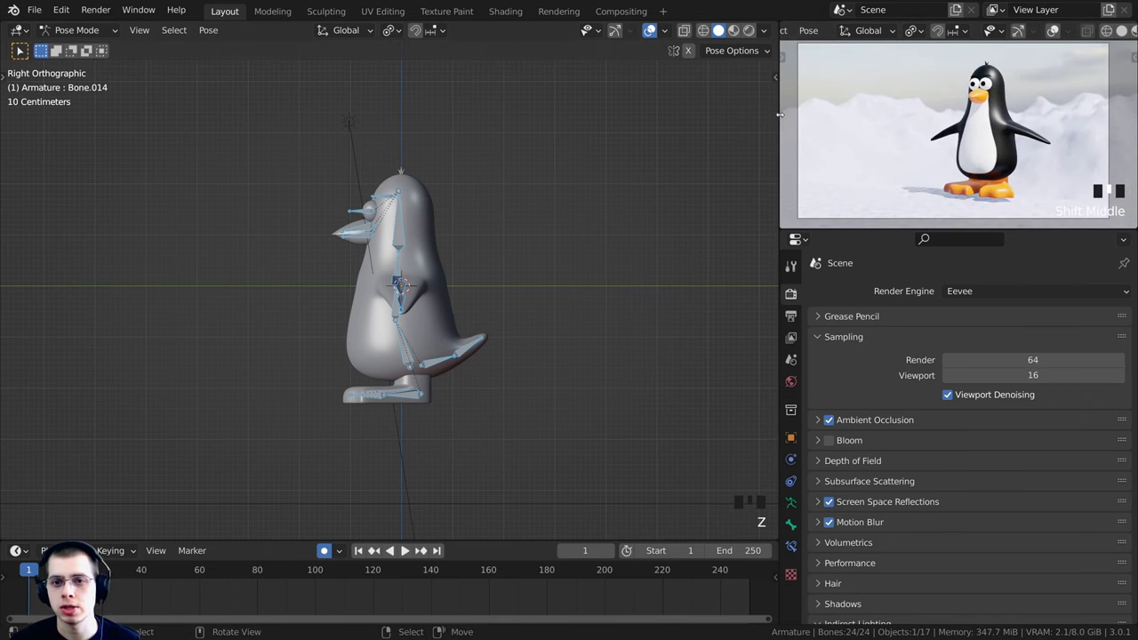
drag(779, 114, 768, 114)
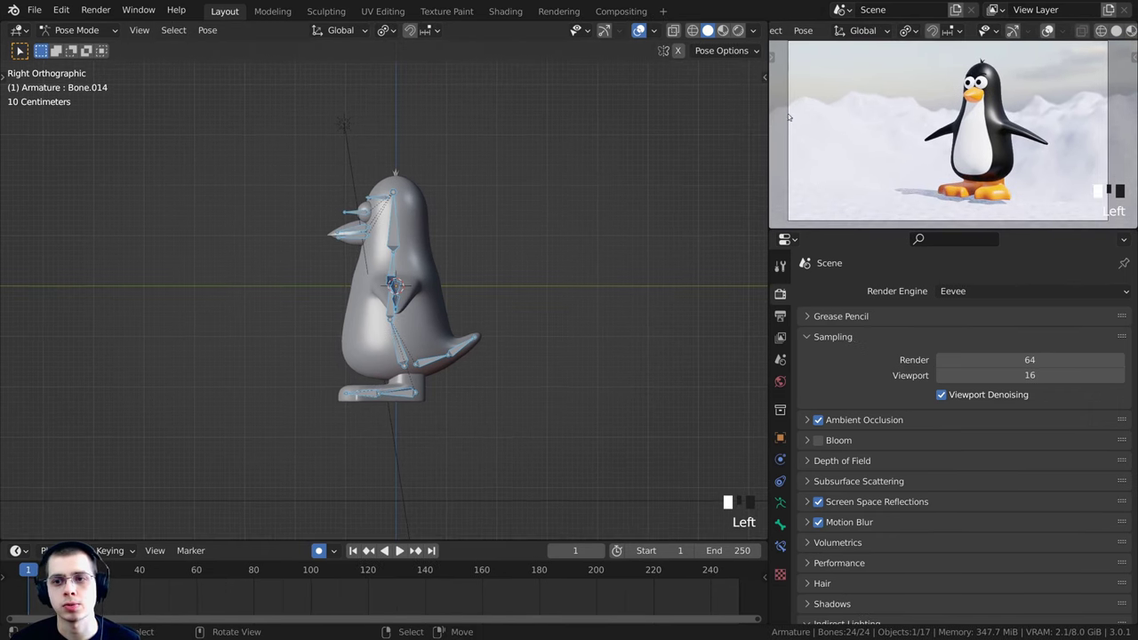
drag(878, 229, 882, 256)
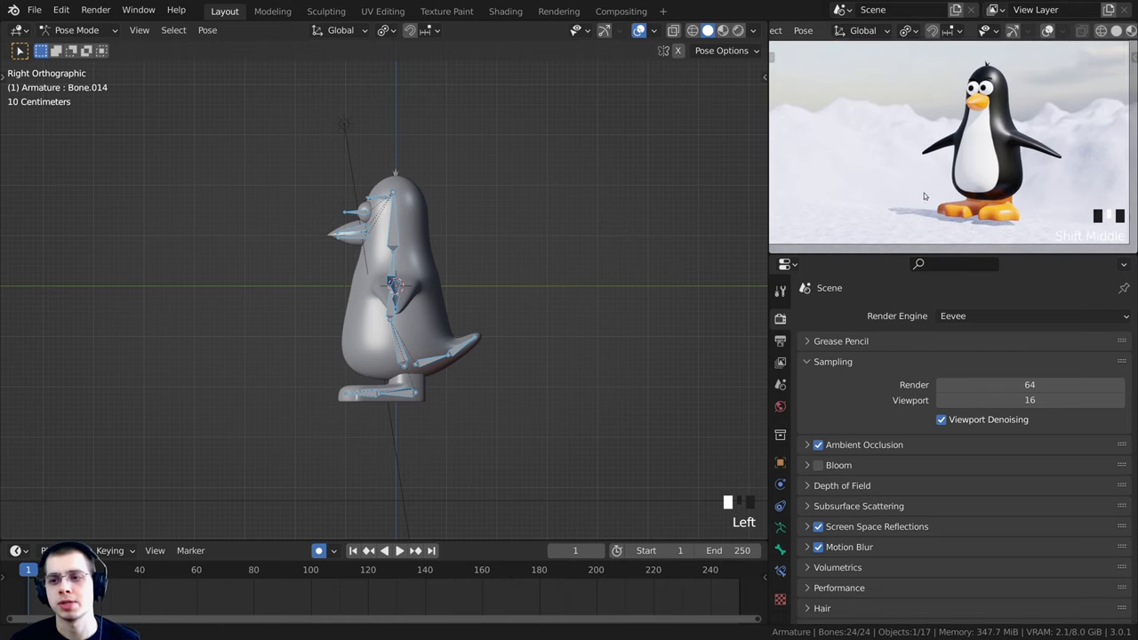
Switch the side viewport to wireframe shading and widen its area to fit the whole hill
shift+middle_drag(924, 196, 932, 208)
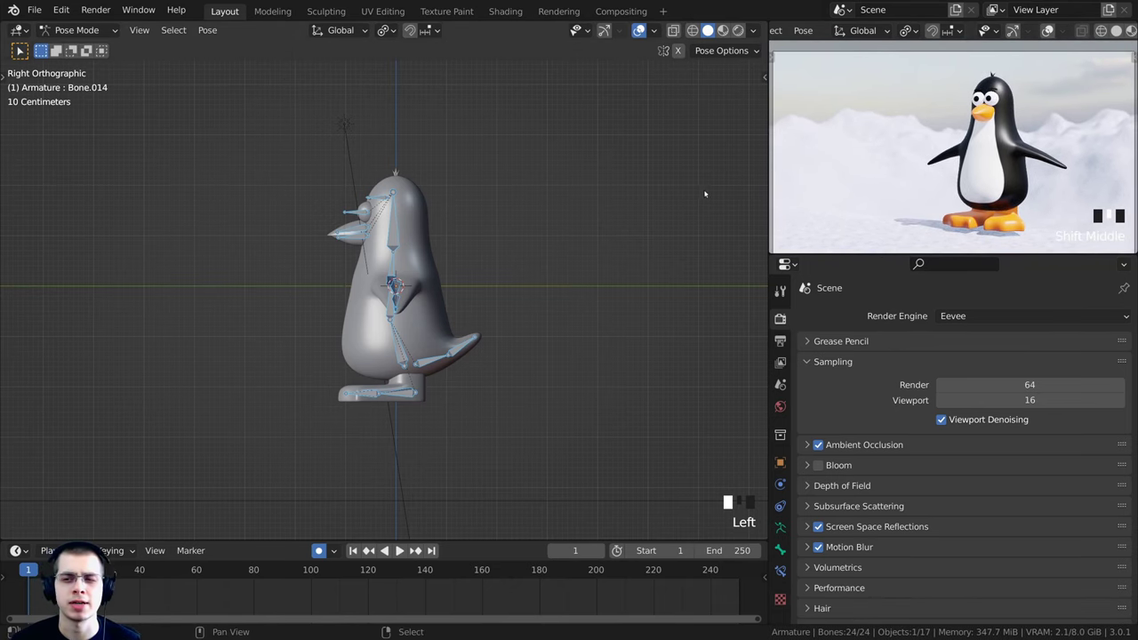
shift+middle_drag(875, 144, 876, 137)
shift+middle_drag(455, 183, 440, 165)
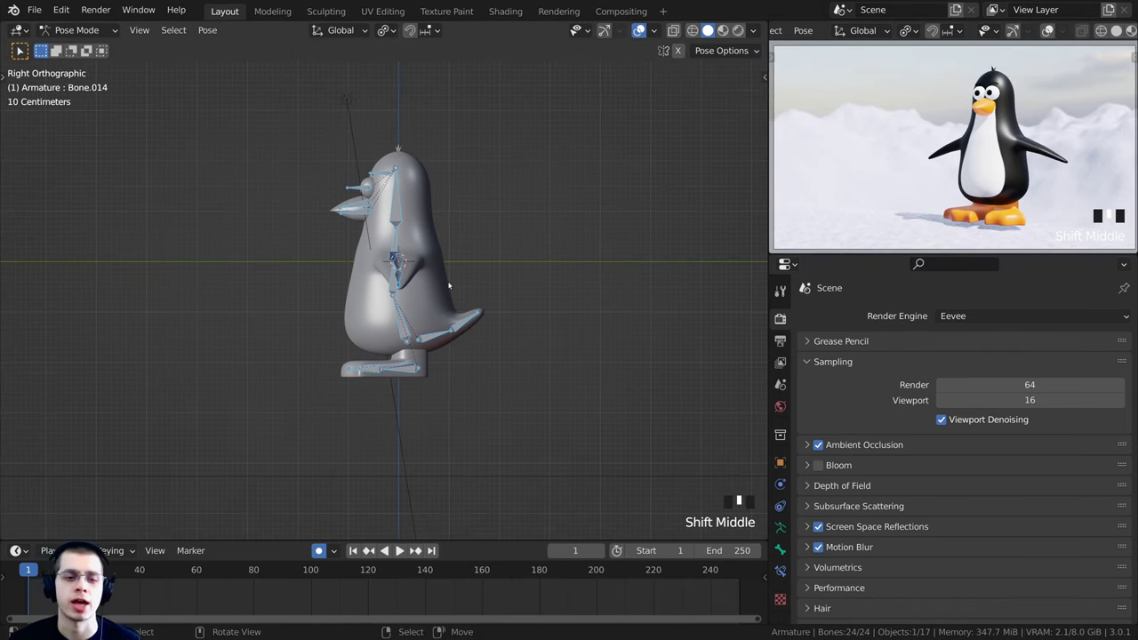
scroll(486, 341, down, 7)
key(z)
key(z)
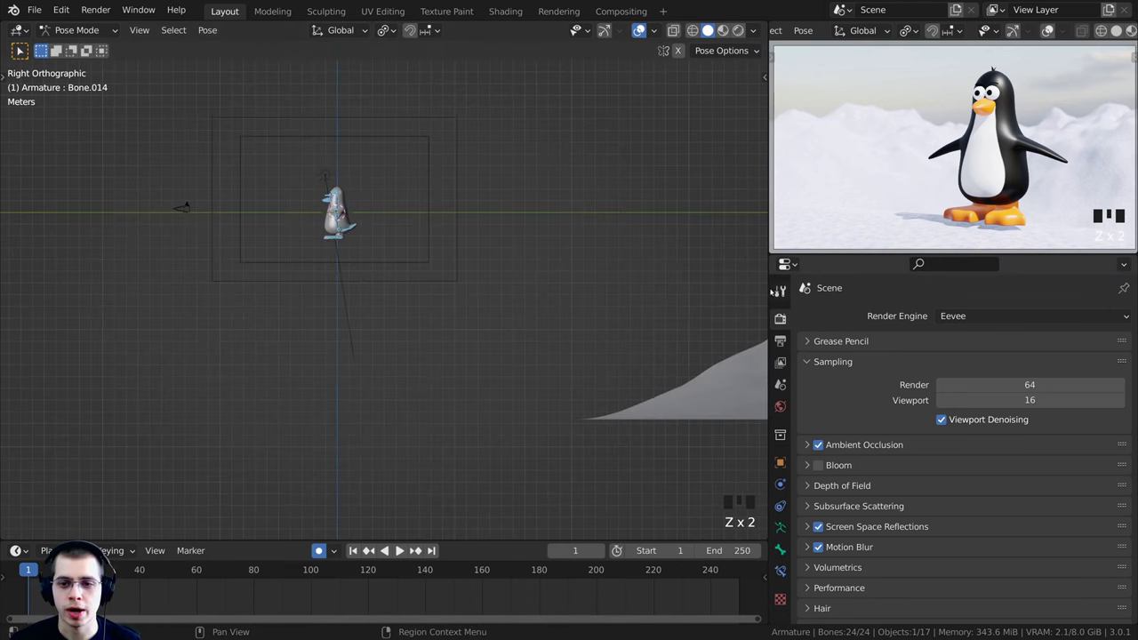
key(z)
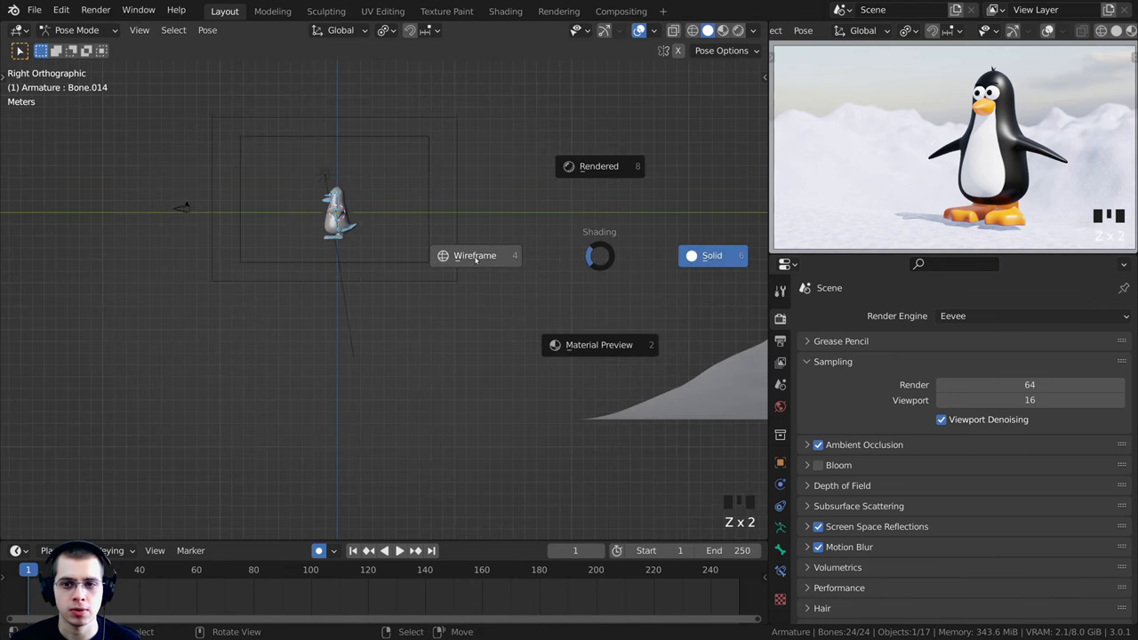
key(z)
drag(768, 285, 831, 286)
scroll(322, 194, up, 2)
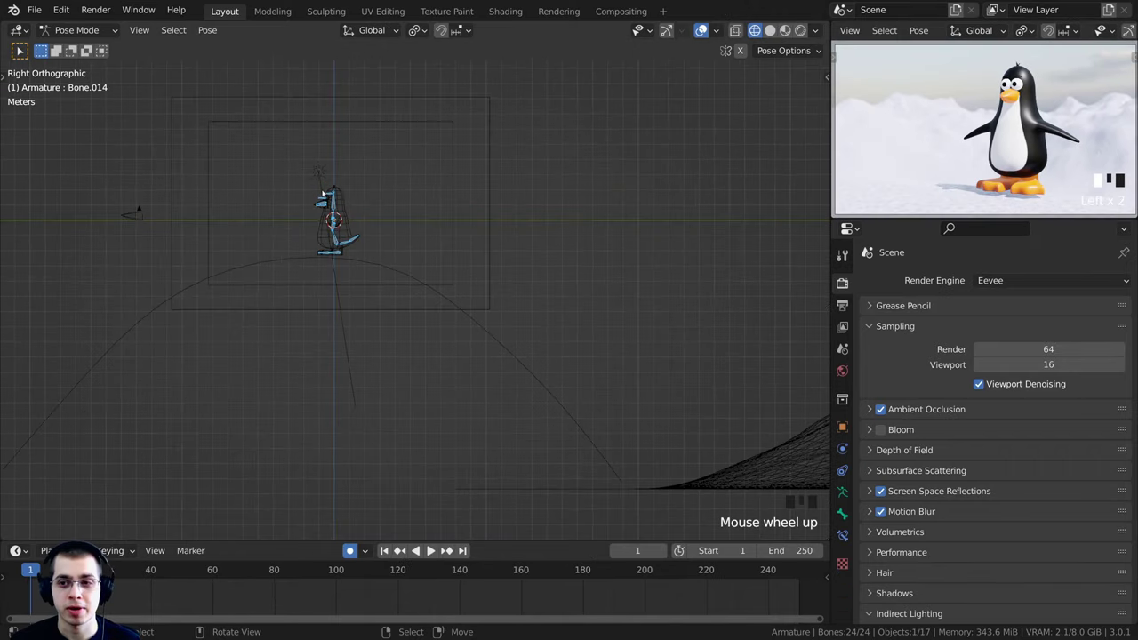
Move the whole penguin back and down the far side of the hill until it leaves the camera's view, finishing with a shift of about 1.4 m
key(g)
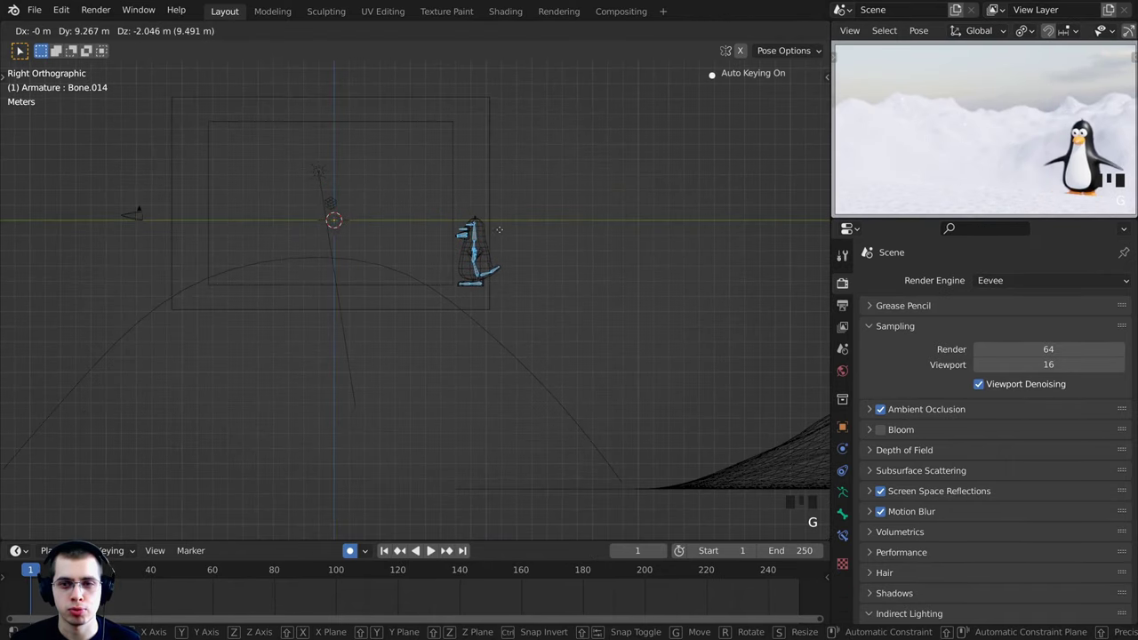
click(558, 294)
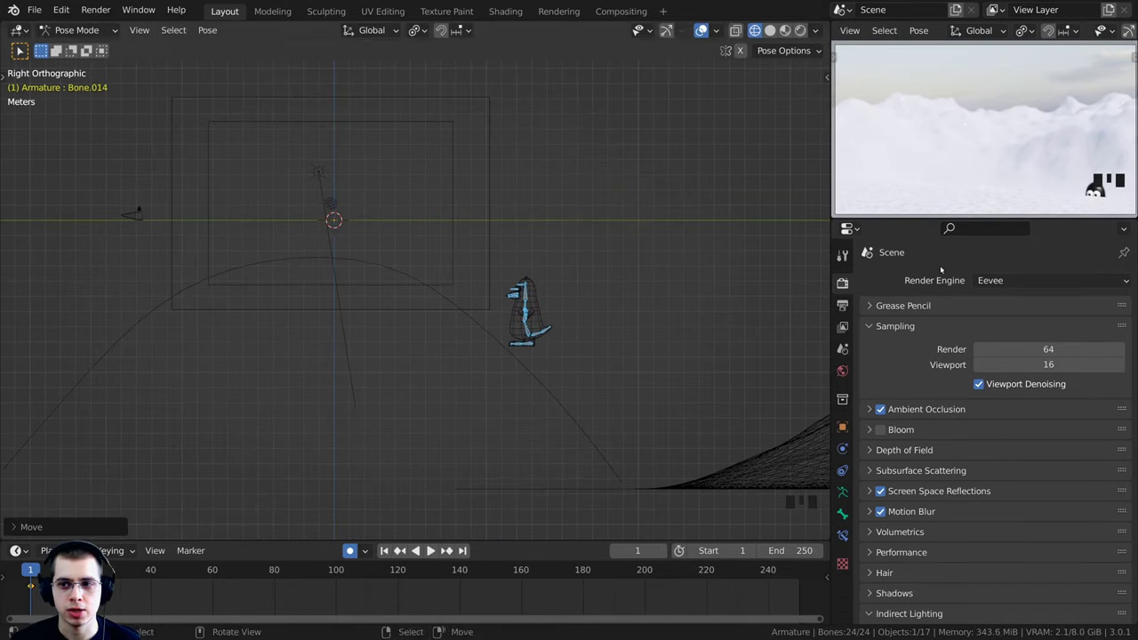
shift+middle_drag(1101, 183, 1105, 188)
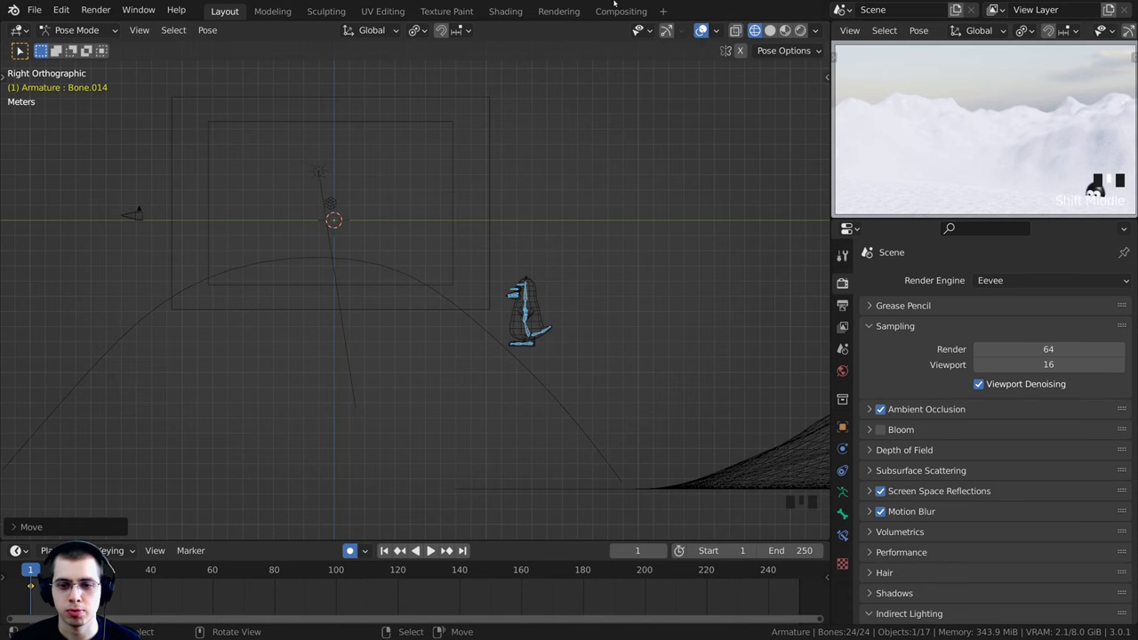
scroll(680, 295, up, 1)
key(g)
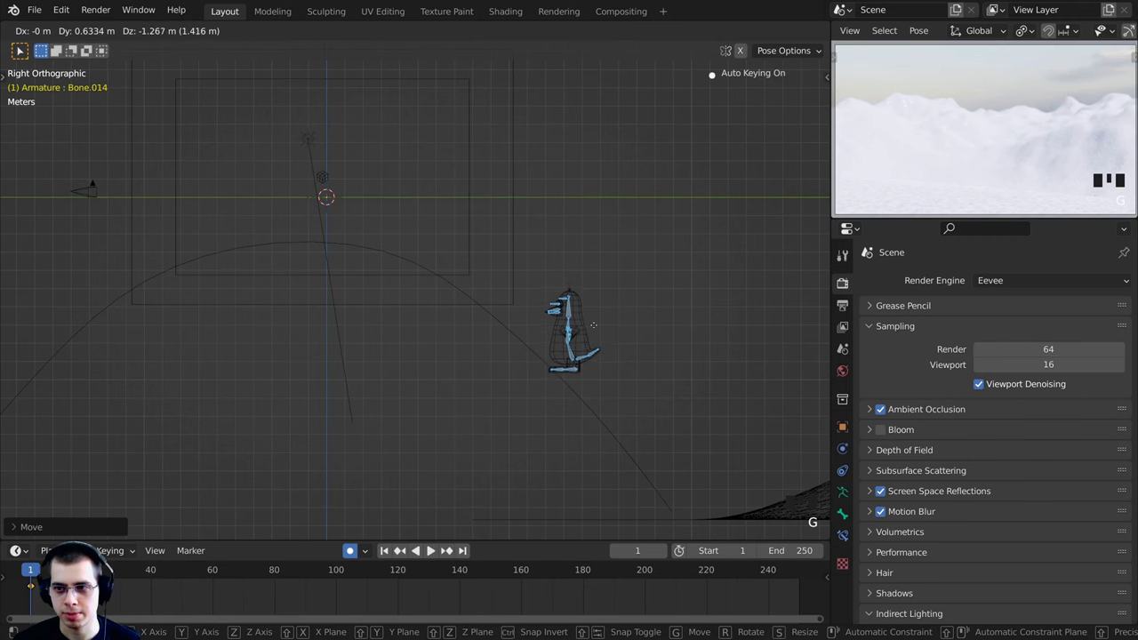
click(593, 325)
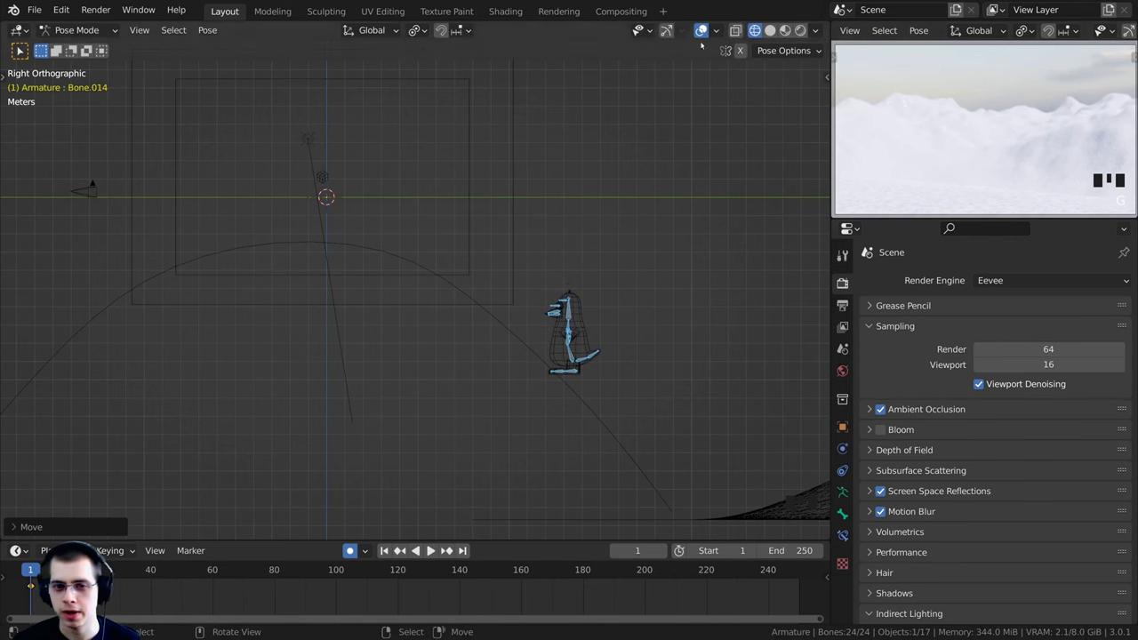
Check the penguin's placement from another angle and nudge it slightly on the slope in the right orthographic view
key(KP_2)
key(KP_0)
key(KP_0)
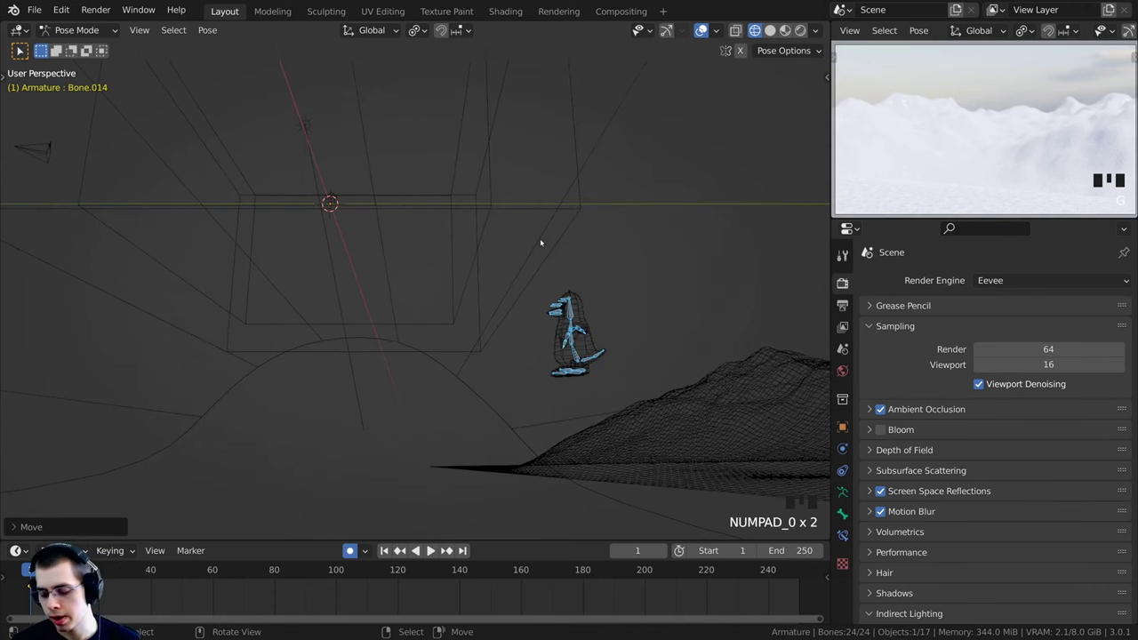
key(KP_3)
click(550, 135)
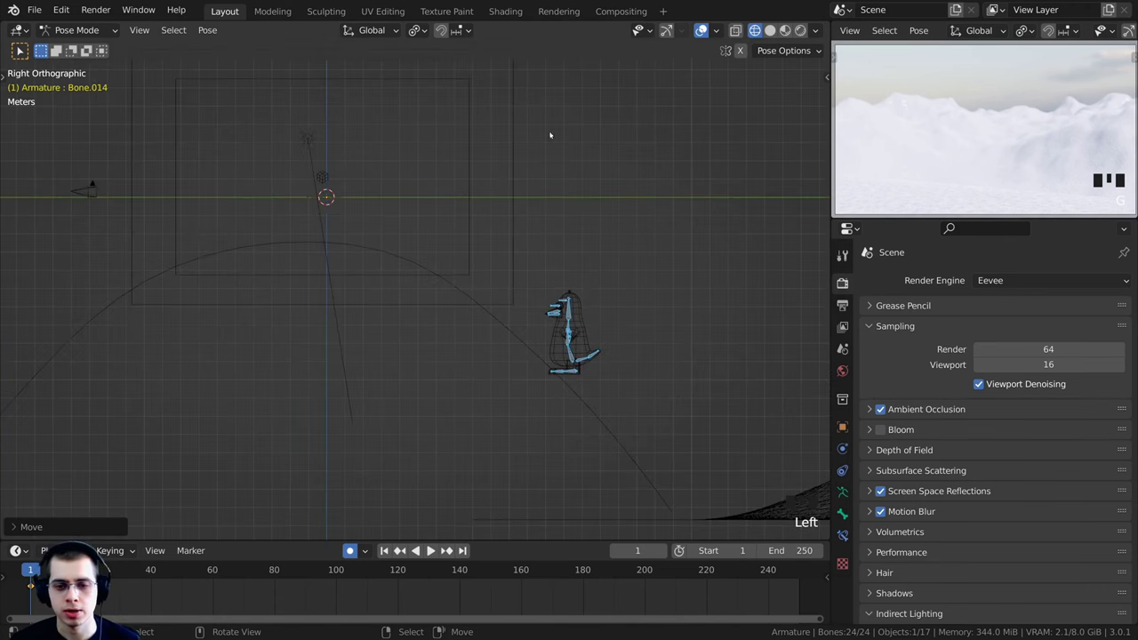
click(586, 108)
key(g)
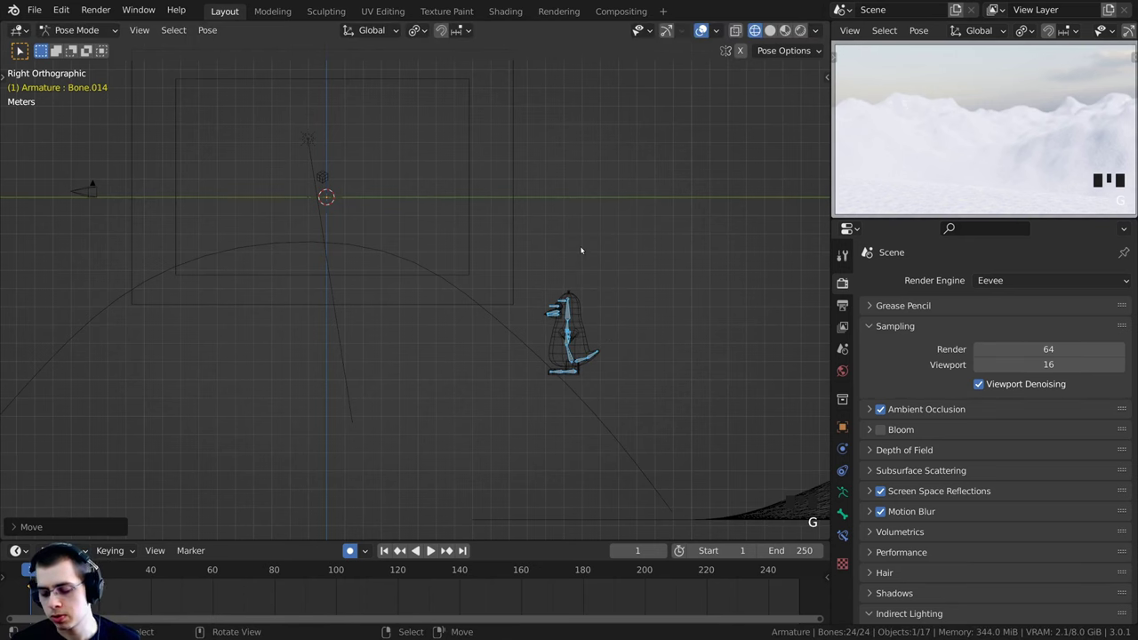
Split a narrow area off the start of the timeline and turn it into a Text Editor
key(KP_Decimal)
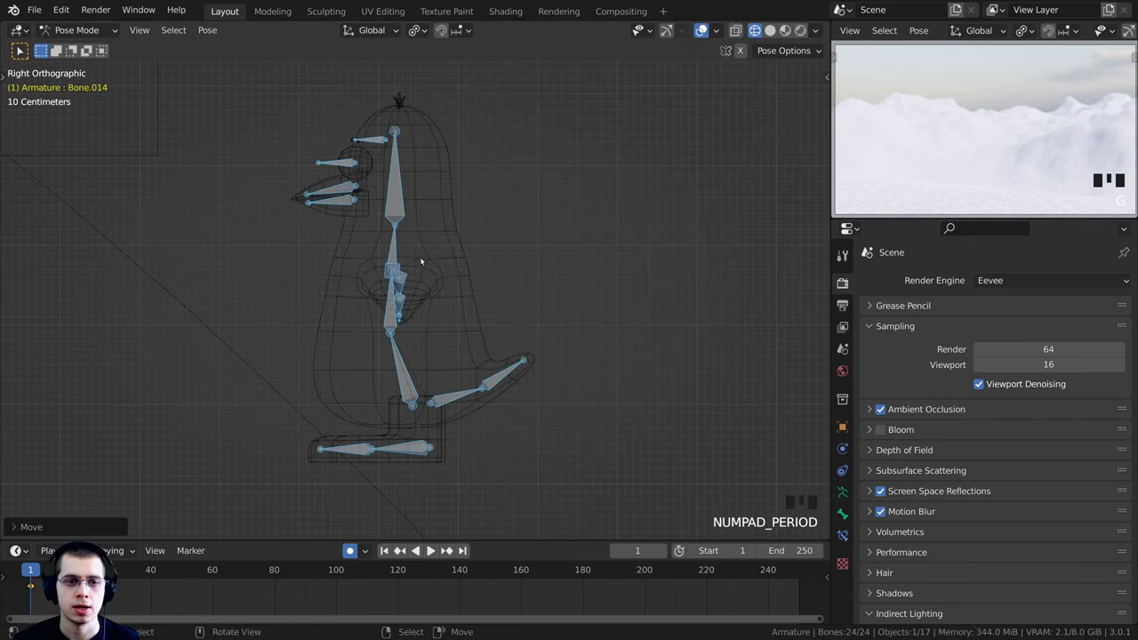
middle_drag(421, 262, 490, 279)
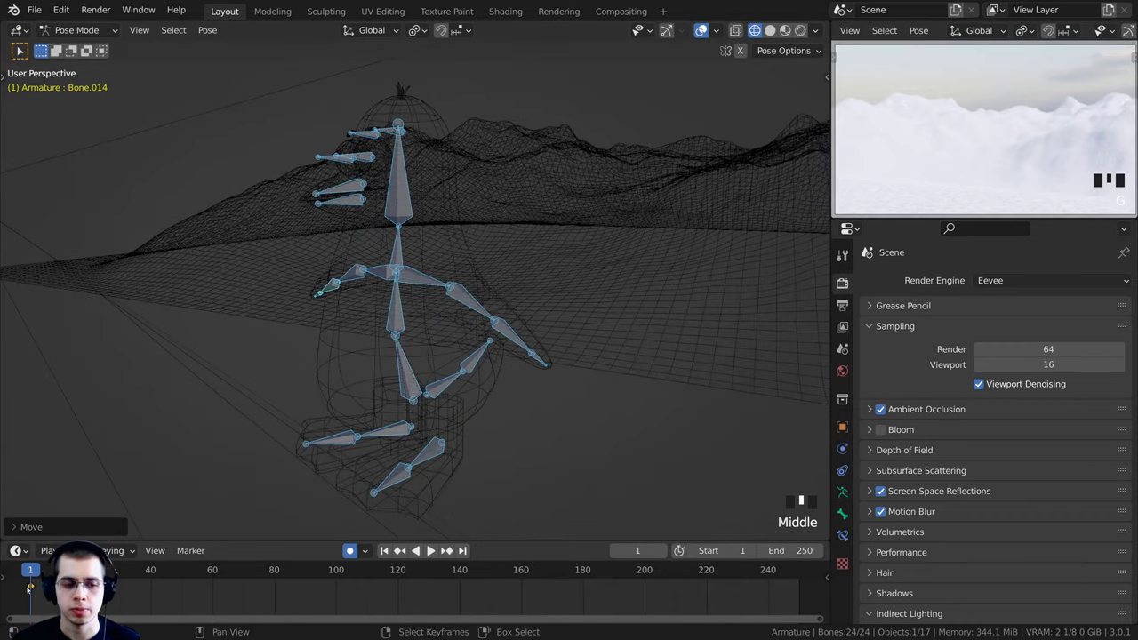
drag(43, 540, 140, 553)
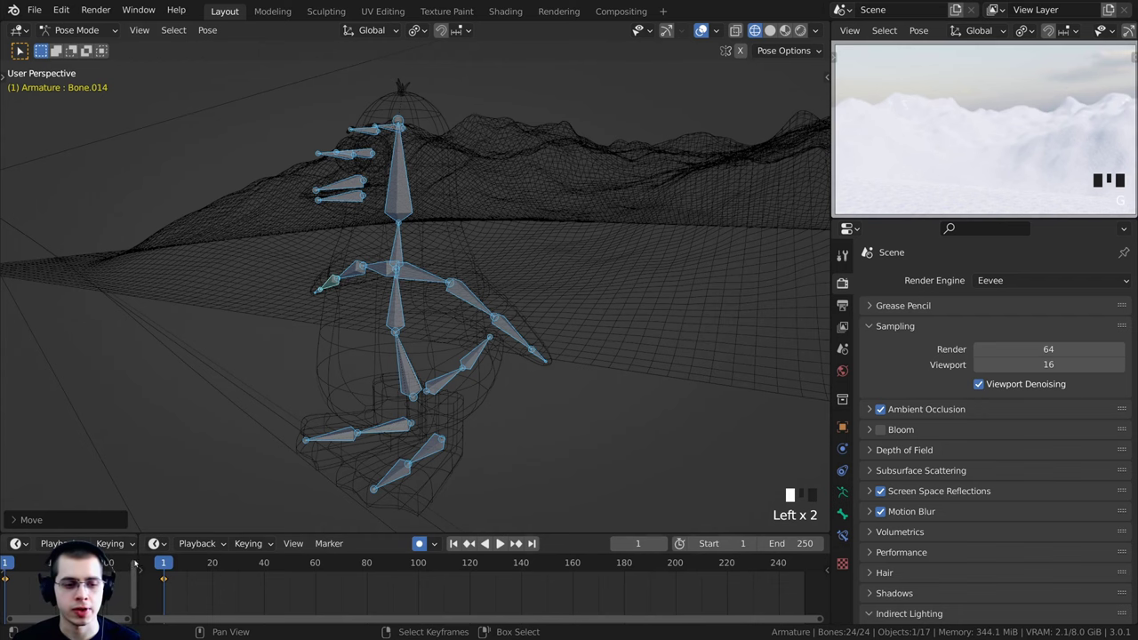
middle_drag(418, 331, 426, 334)
Frame the penguin in a perspective view and return the main viewport to solid shading
key(KP_Decimal)
scroll(413, 244, down, 2)
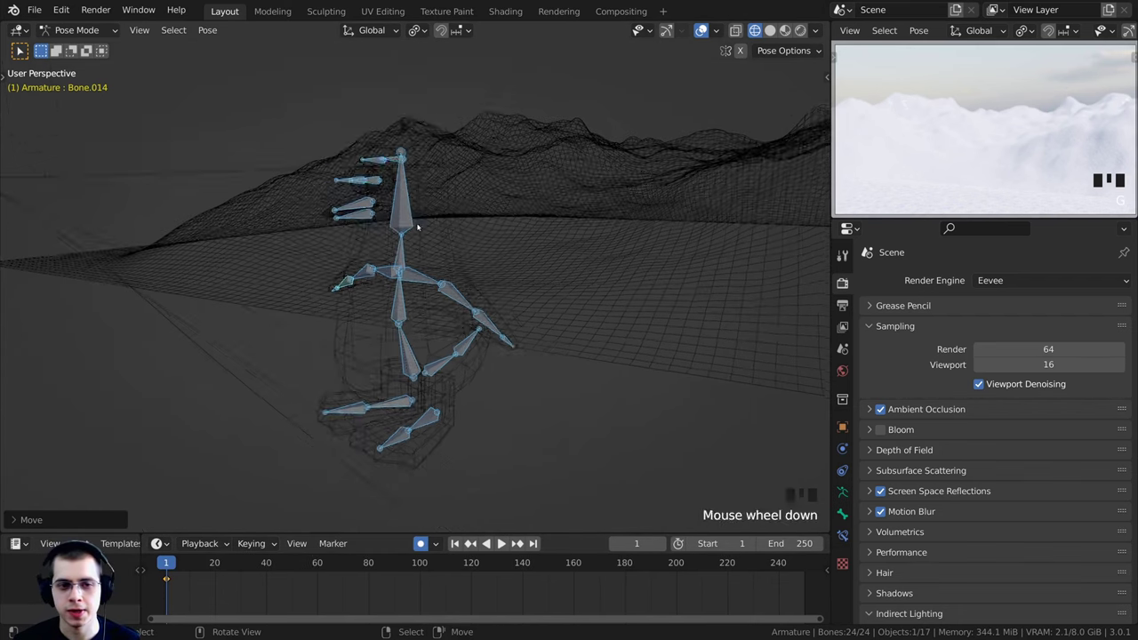
mouse_move(414, 240)
middle_down()
mouse_move(410, 231)
mouse_move(405, 246)
middle_up()
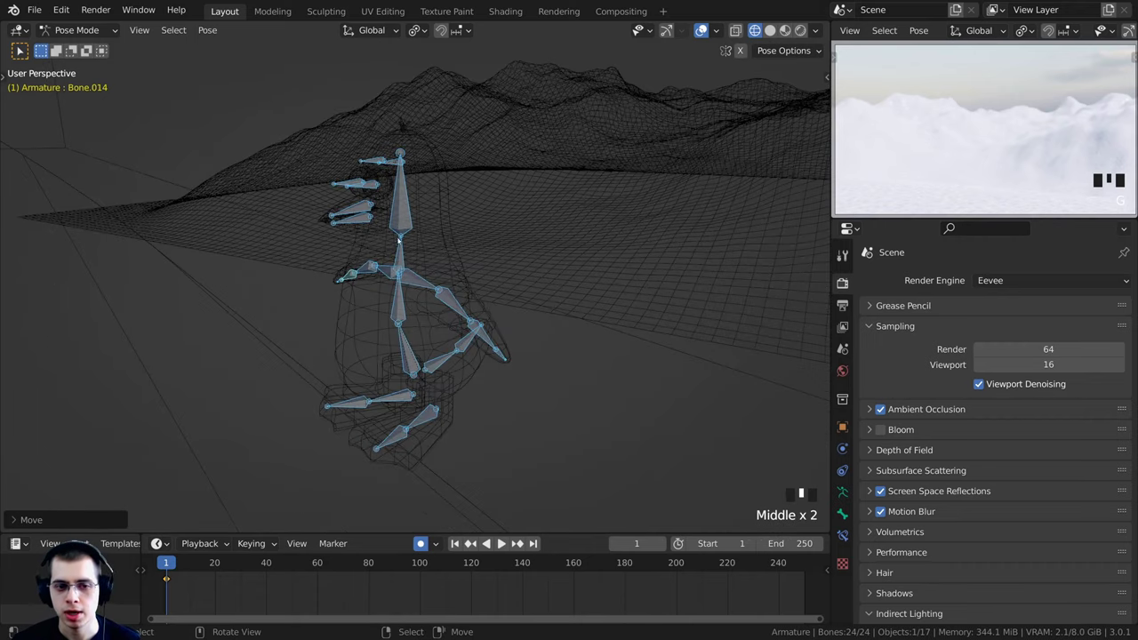
key(z)
click(513, 241)
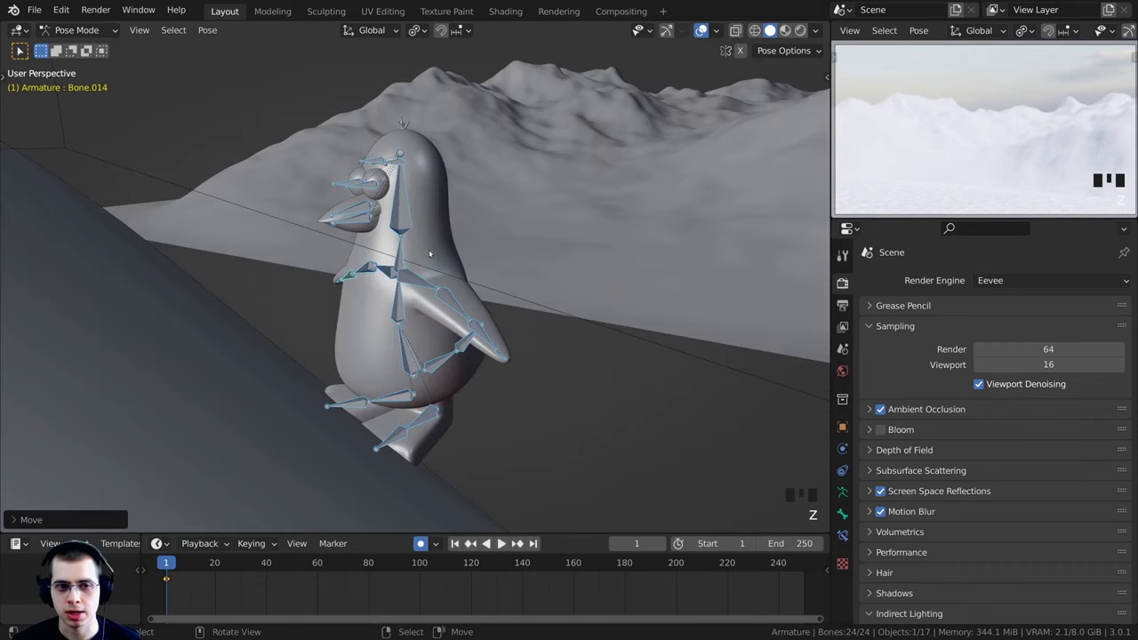
Rotate one foot's rear bone (Bone.010) upward by about 9° and bend its toe bone up along the slope
mouse_move(429, 249)
middle_down()
mouse_move(457, 273)
mouse_move(401, 224)
mouse_move(36, 204)
middle_up()
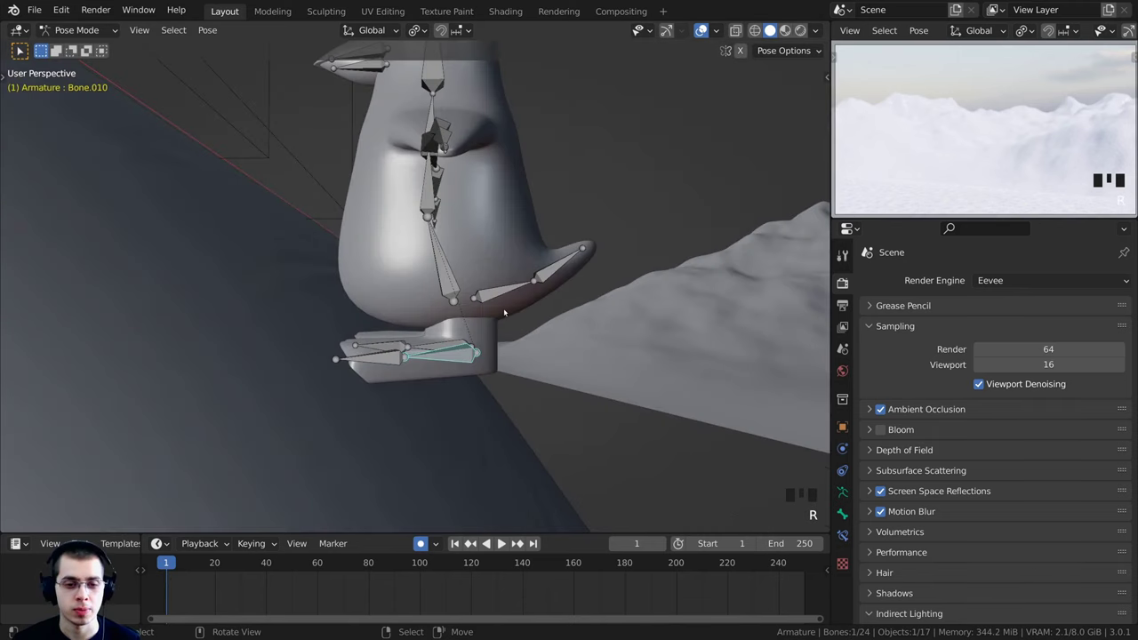
middle_drag(504, 308, 572, 285)
key(r)
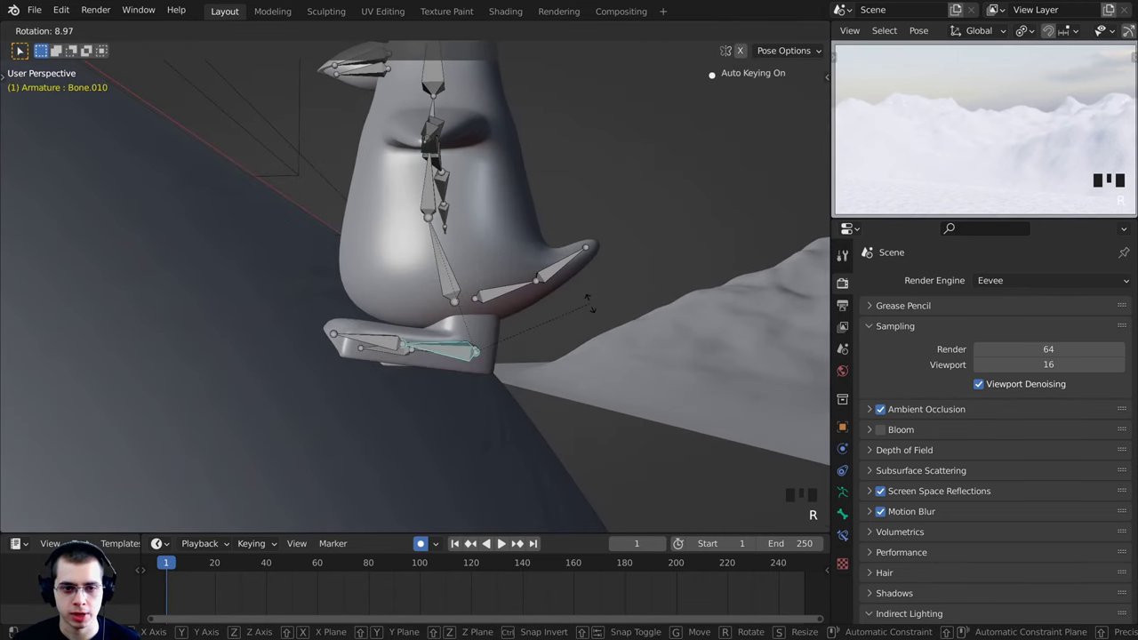
click(590, 305)
right_click(377, 342)
key(r)
click(646, 266)
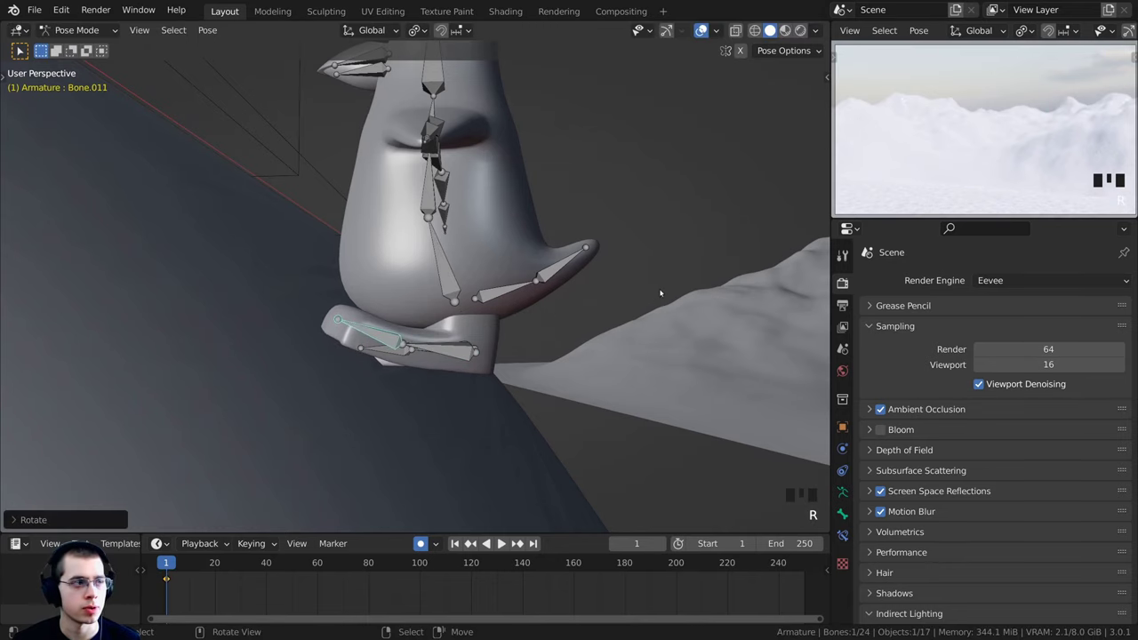
Rotate the other foot's rear bone (Bone.016) and its toe bone (Bone.017) upward along the slope
middle_drag(646, 267, 365, 360)
right_click(484, 361)
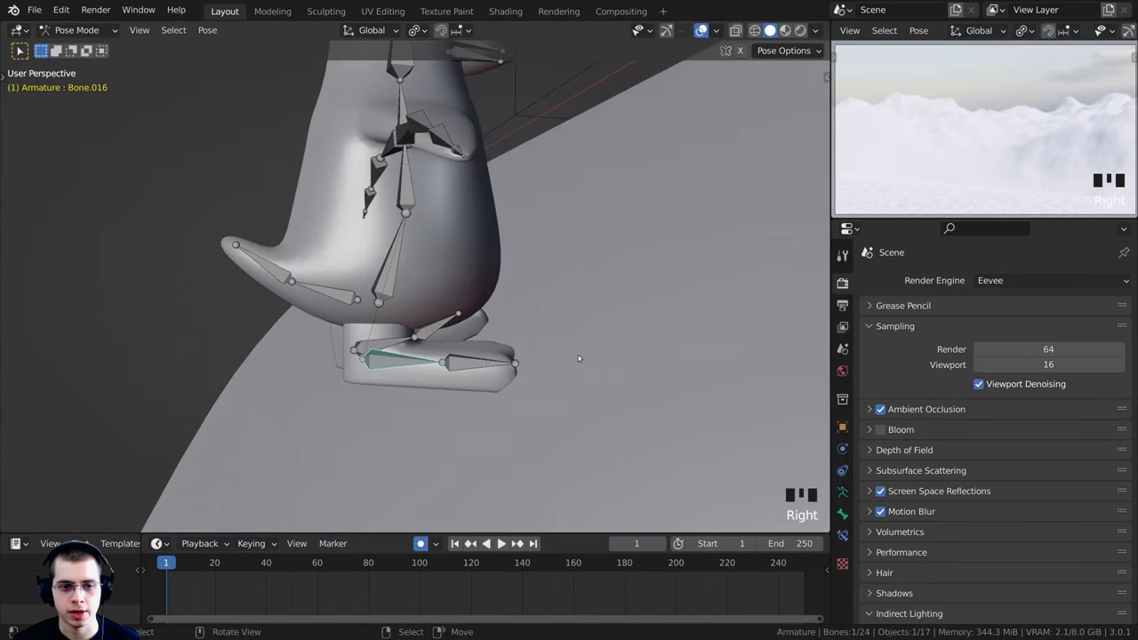
key(r)
click(576, 316)
shift+scroll(589, 313, up, 1)
shift+middle_drag(589, 313, 546, 318)
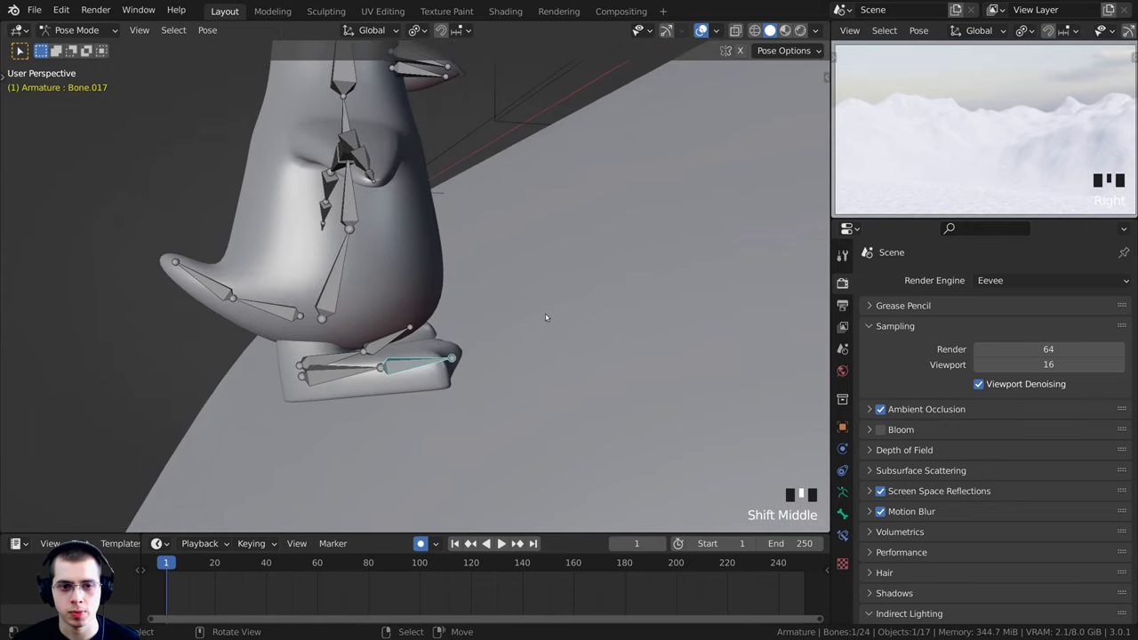
key(r)
click(534, 261)
Refine the second foot's rear bone rotation and bend the first foot's toe bone (Bone.011) further upward
middle_drag(533, 262, 331, 357)
right_click(330, 363)
key(r)
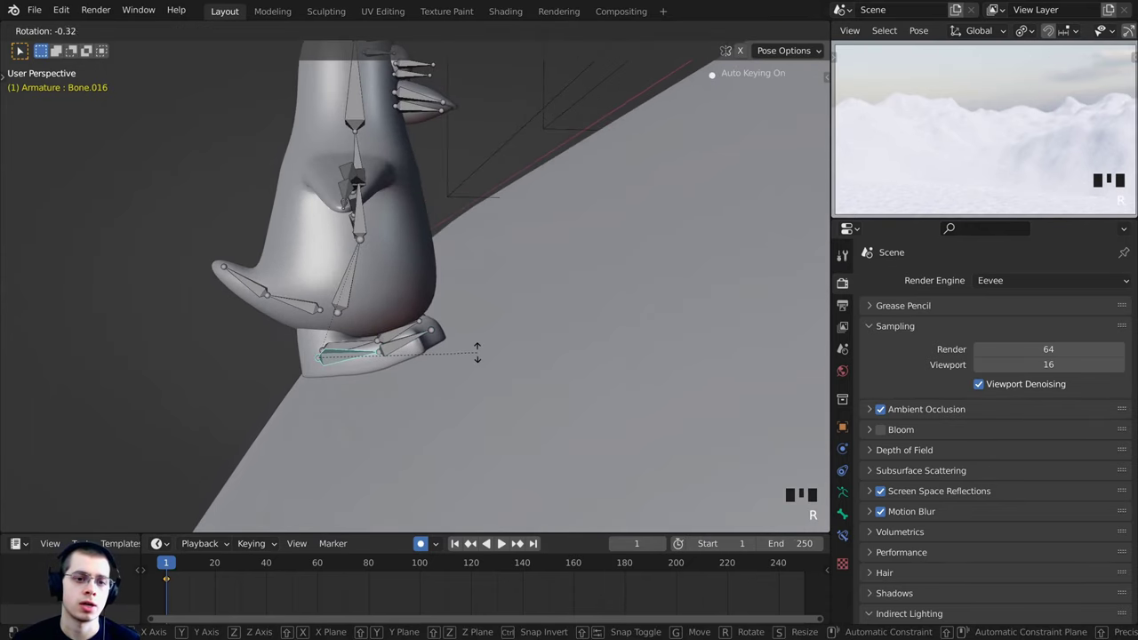
click(477, 352)
middle_drag(478, 352, 378, 284)
key(r)
click(383, 342)
middle_drag(383, 342, 464, 348)
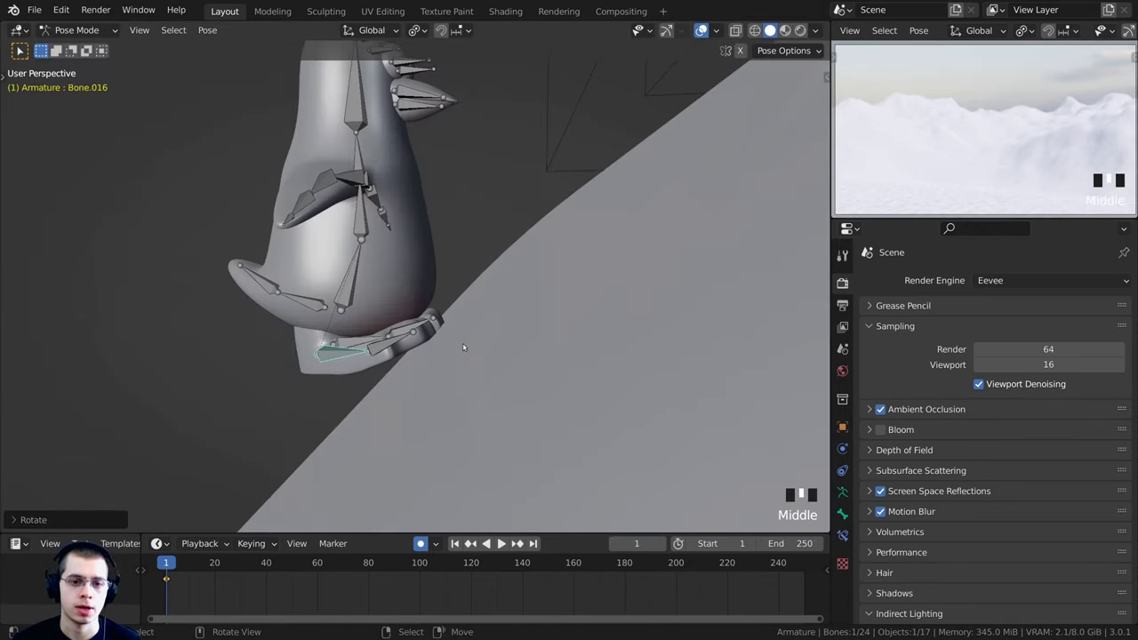
right_click(411, 323)
key(r)
click(433, 264)
Select all of the penguin's bones
key(a)
key(a)
key(a)
shift+middle_drag(434, 263, 437, 270)
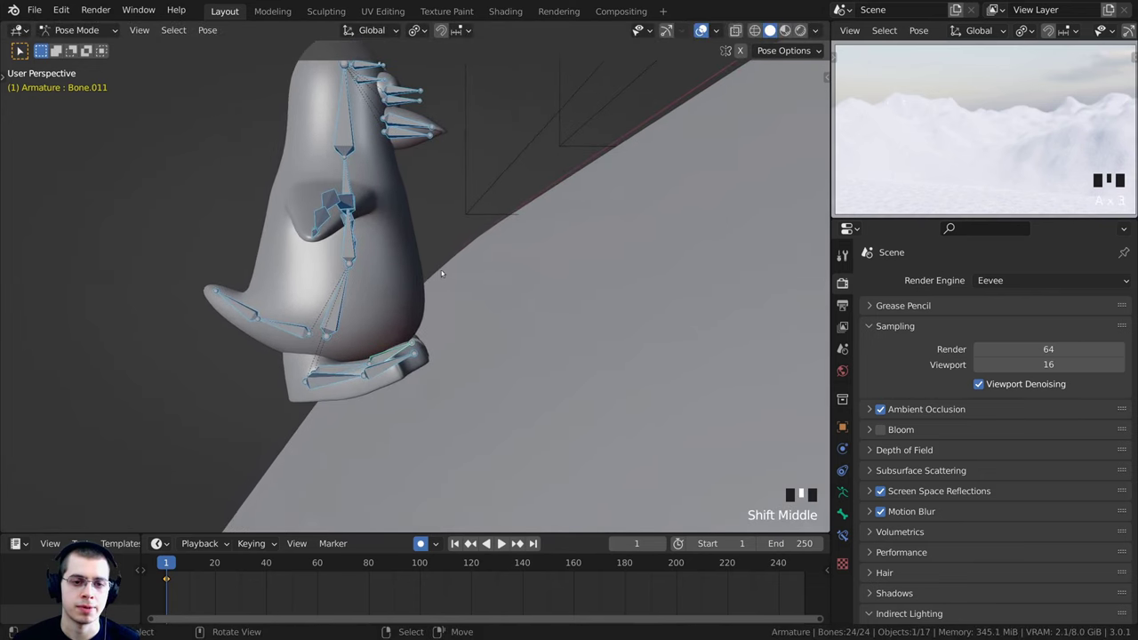
Try tilting the whole penguin backward, and undo the rotation
scroll(437, 269, down, 2)
key(r)
click(450, 242)
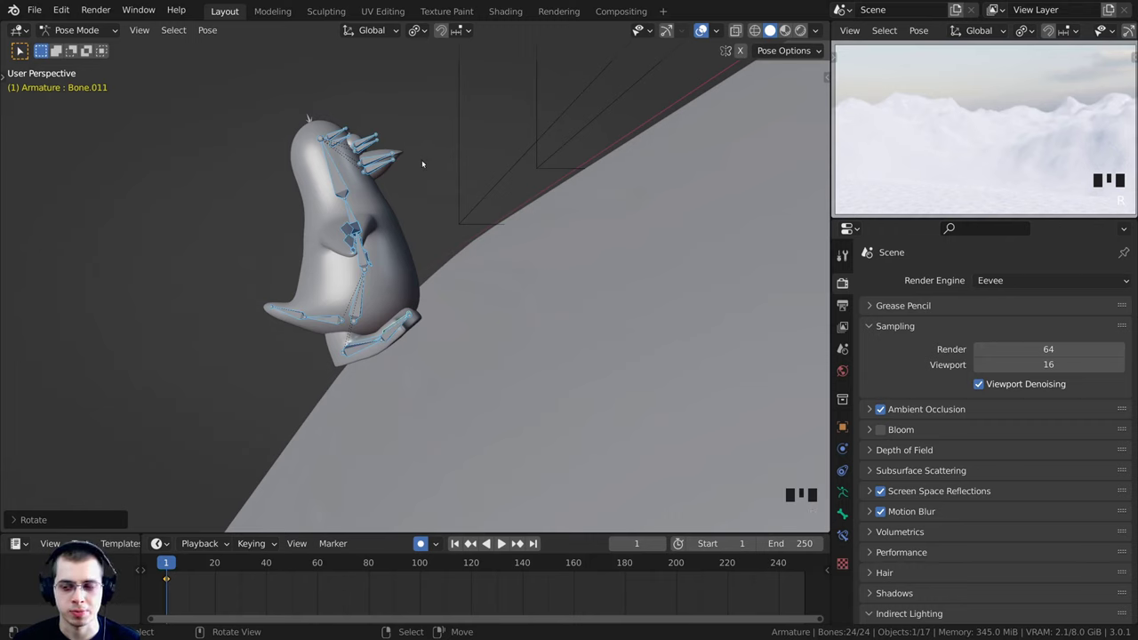
key(ctrl+z)
Try rotating all bones with the Individual Origins pivot, cancel it and set the pivot back to Median Point
click(416, 30)
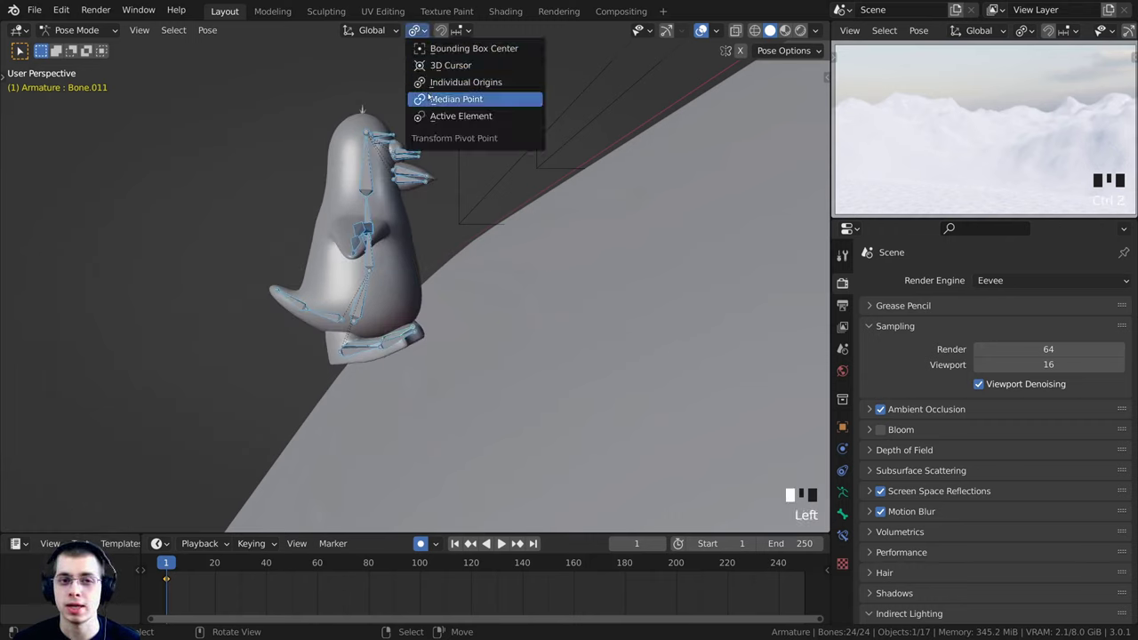
click(466, 82)
key(r)
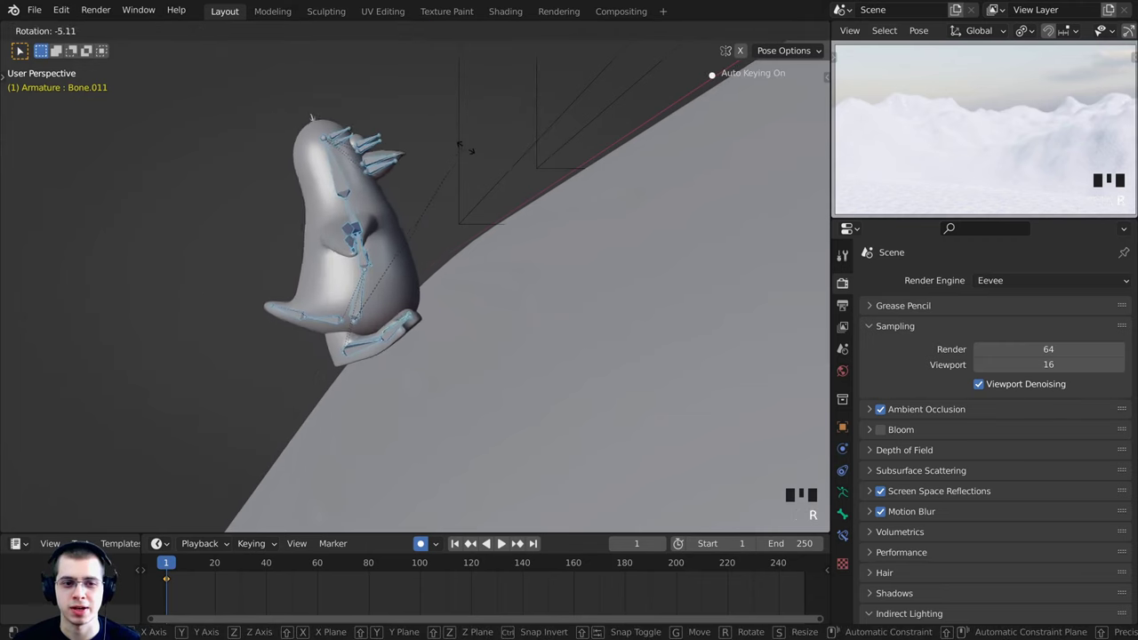
right_click(458, 110)
click(414, 31)
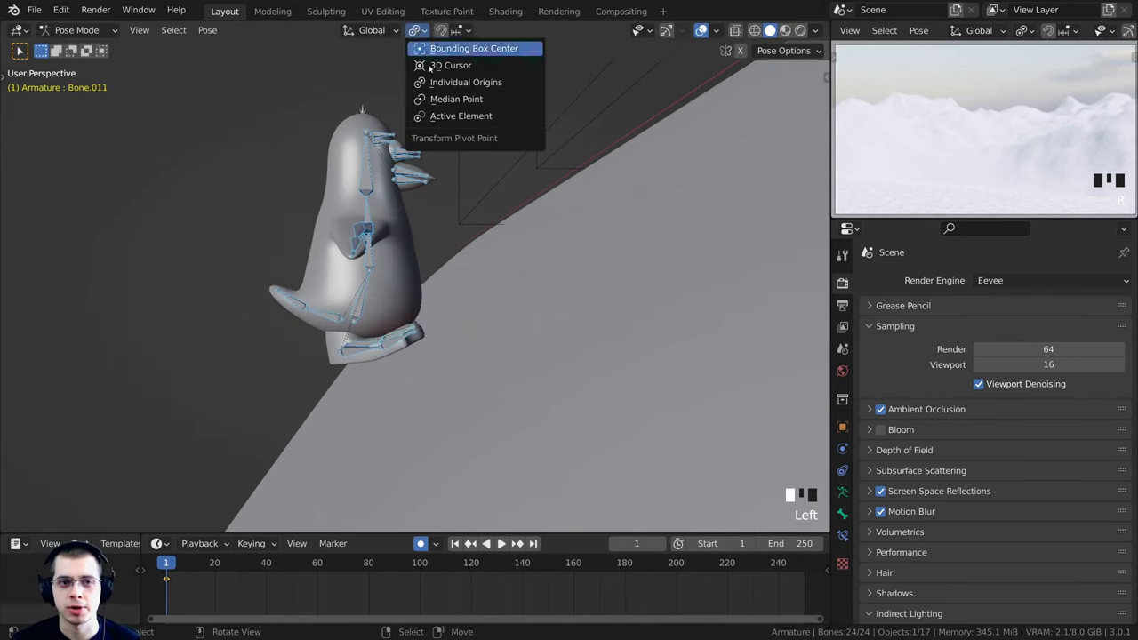
click(450, 96)
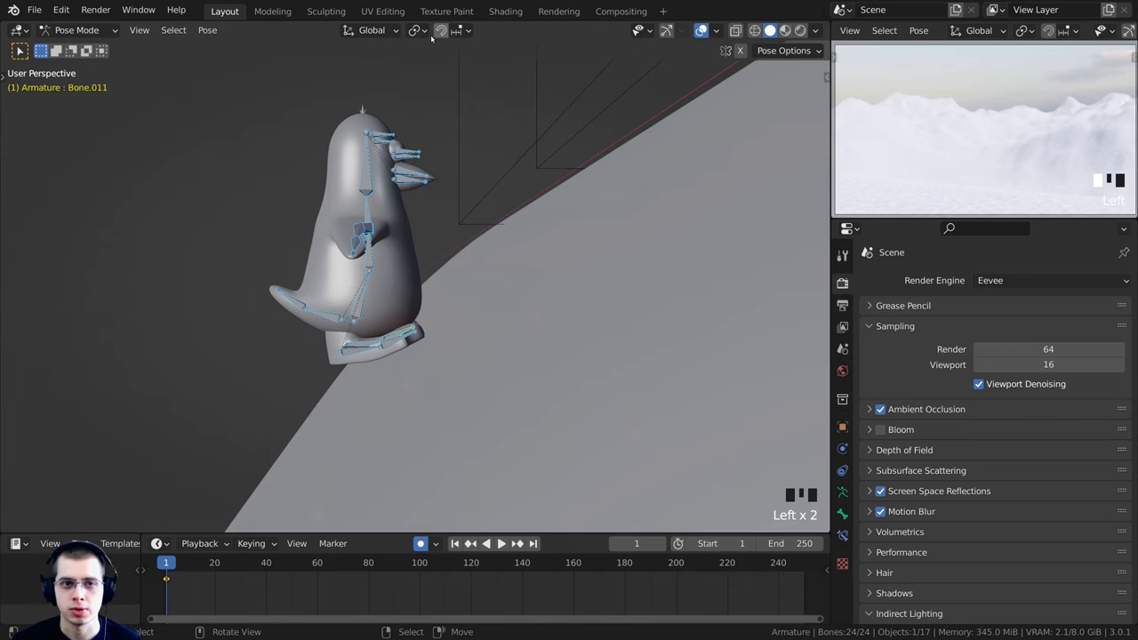
Tilt the whole penguin backward and shift it about 0.4 m so its feet rest against the slope
key(r)
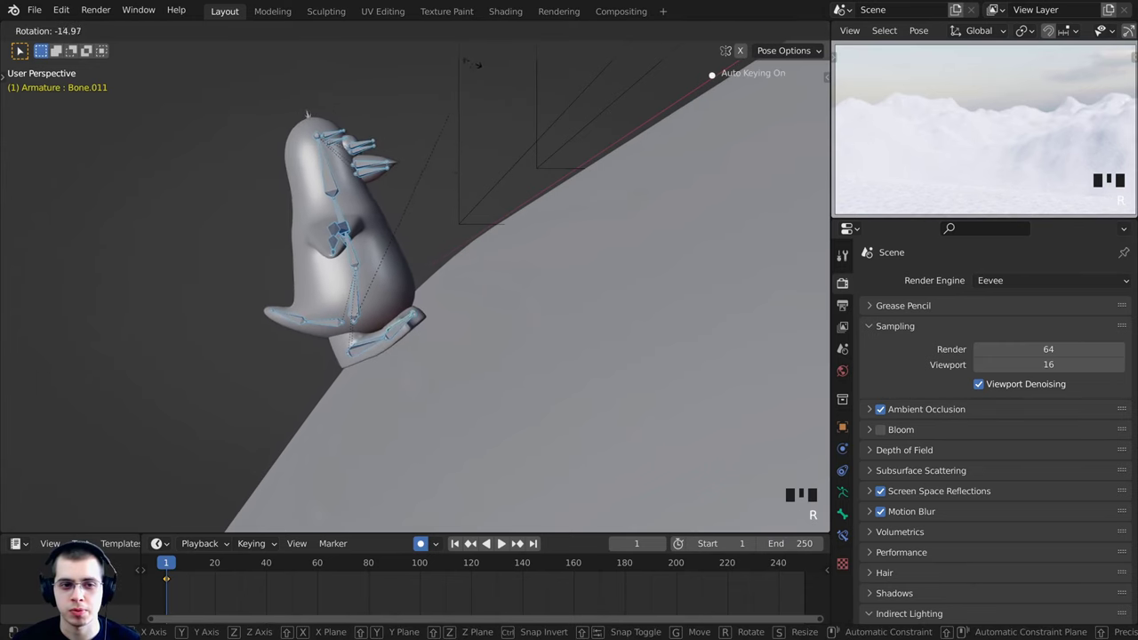
click(499, 206)
key(g)
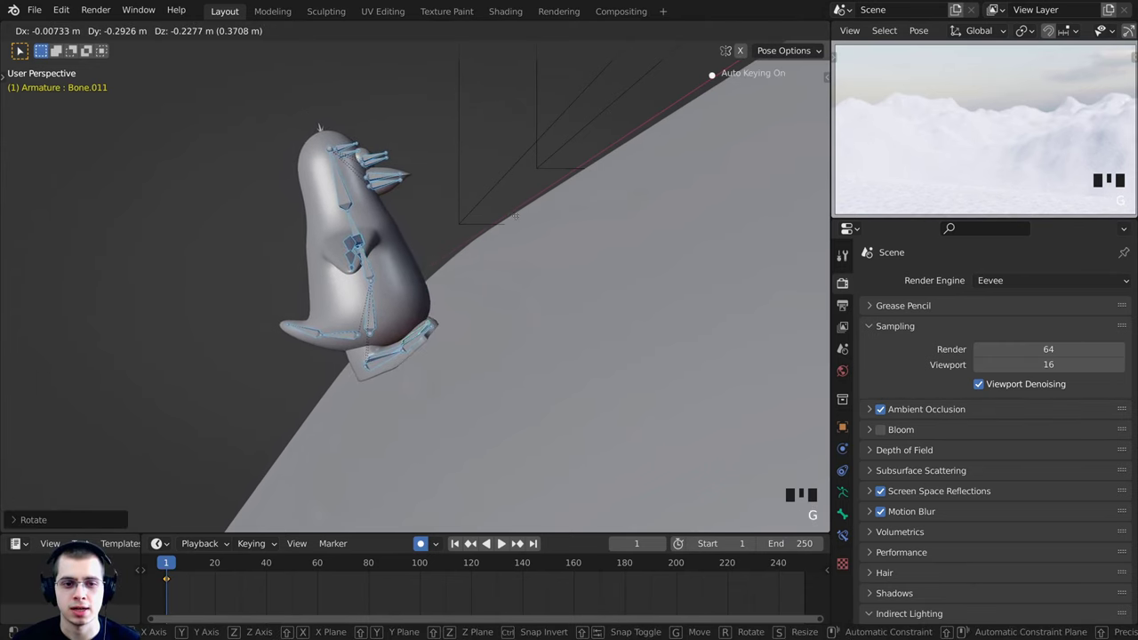
click(520, 215)
key(r)
click(520, 215)
Bend the upper neck bone forward and tilt the head bone about 23° backward
middle_drag(377, 191, 397, 194)
shift+middle_drag(397, 194, 422, 239)
scroll(421, 239, up, 1)
right_click(357, 222)
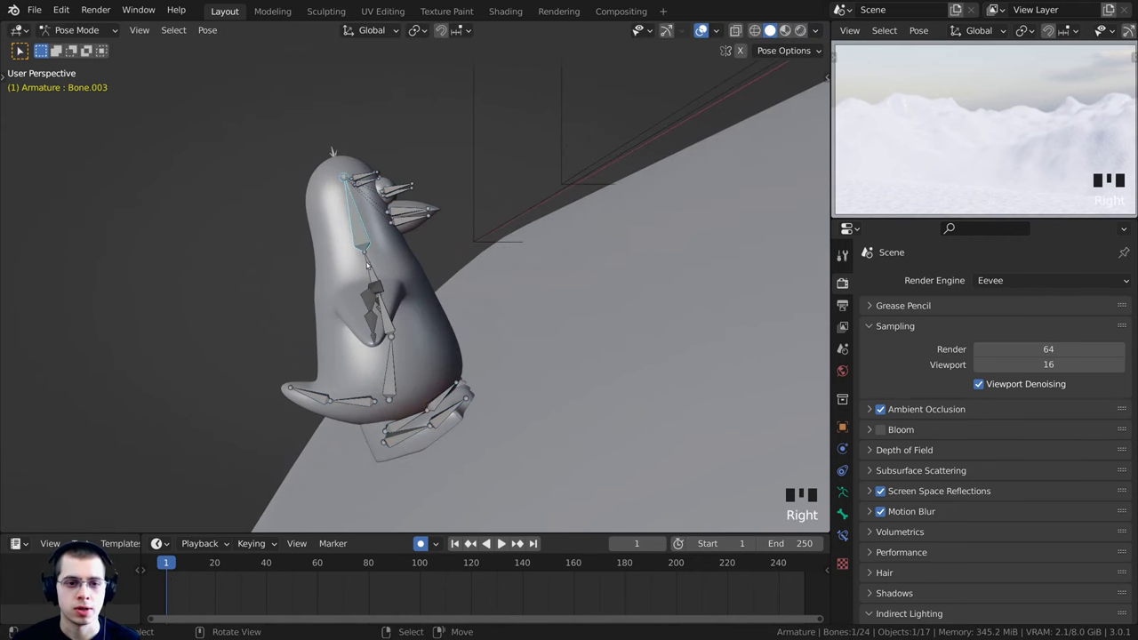
right_click(368, 264)
scroll(431, 256, up, 2)
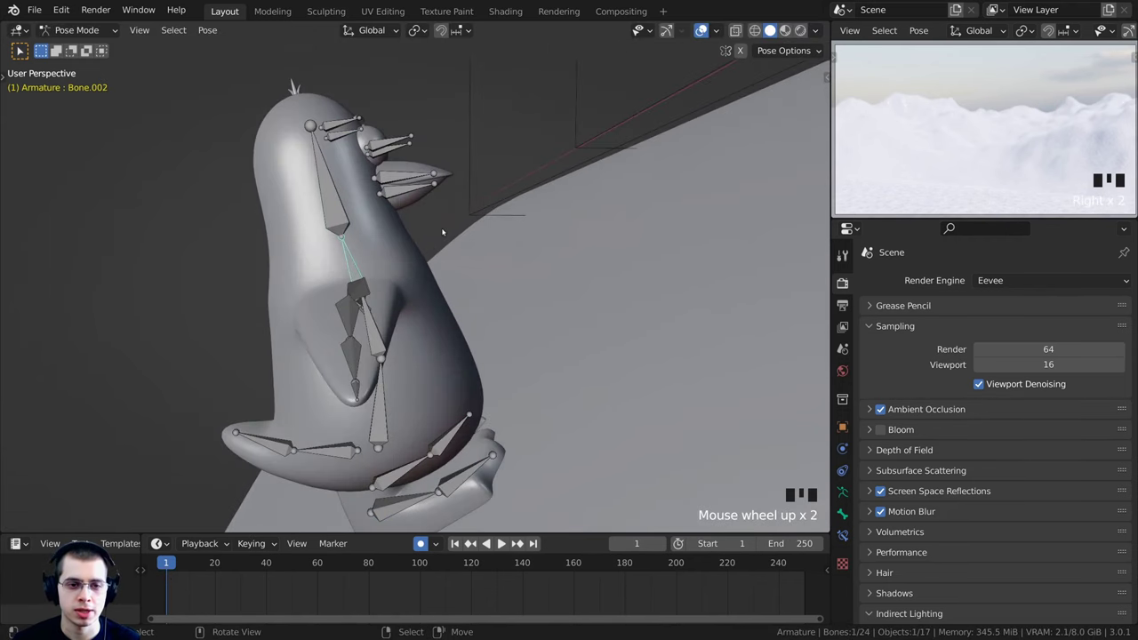
key(r)
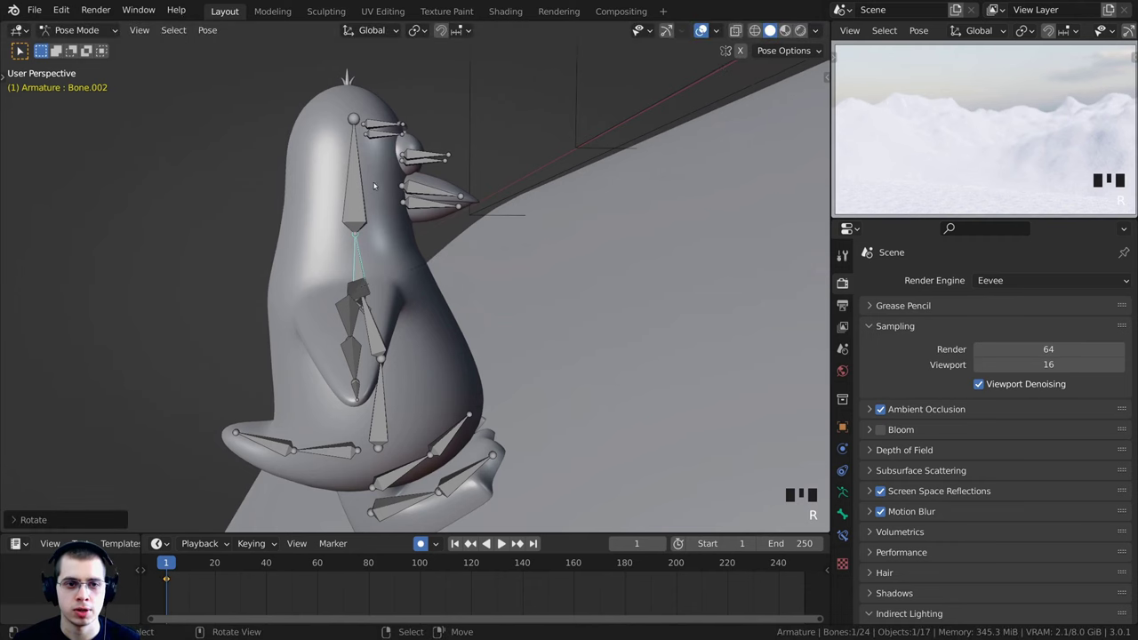
key(r)
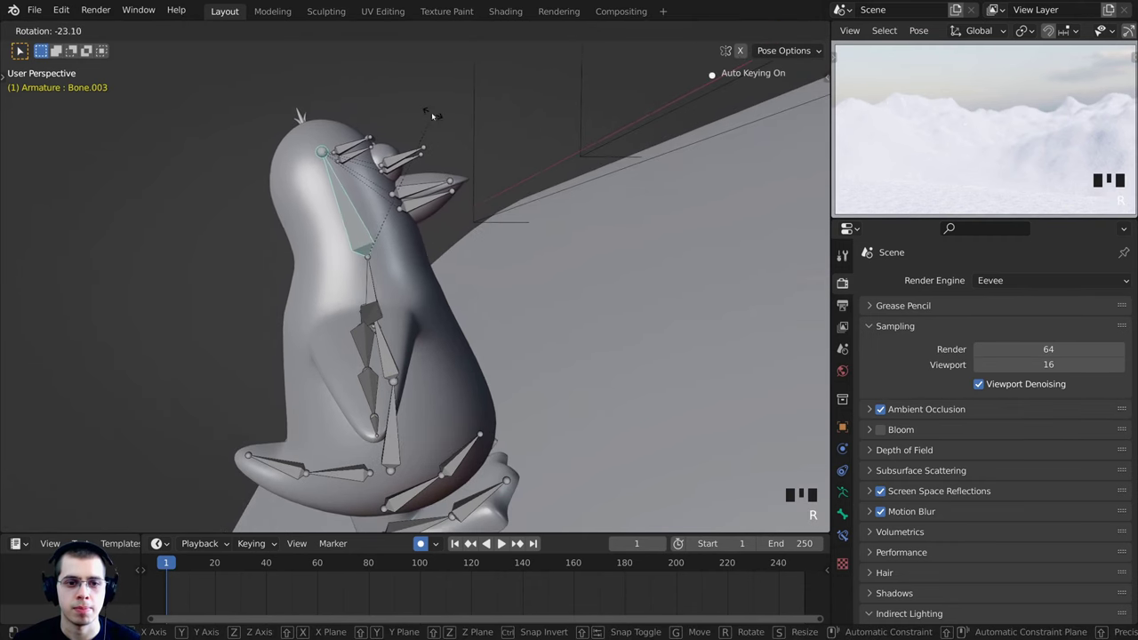
click(432, 116)
Rotate the penguin's lowest body bone slightly and shift it a little toward the slope
scroll(410, 437, up, 1)
shift+middle_drag(409, 435, 379, 323)
key(r)
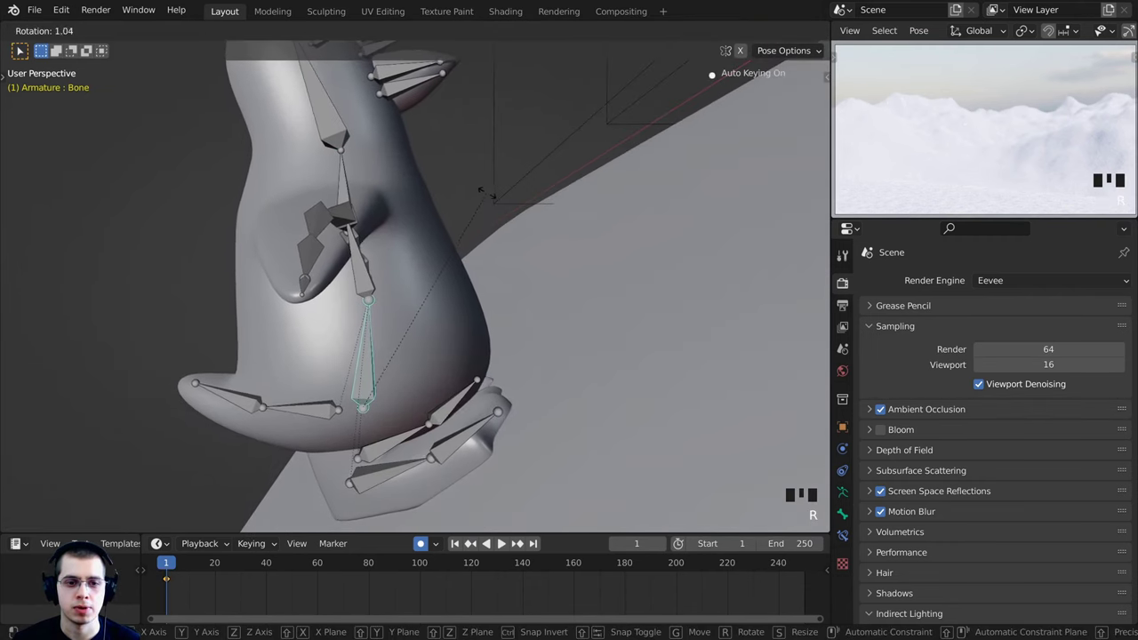
click(494, 203)
key(g)
click(520, 201)
Lean the middle spine bone forward and rotate the neck bone above it backward
middle_drag(519, 203, 510, 191)
middle_drag(367, 241, 319, 299)
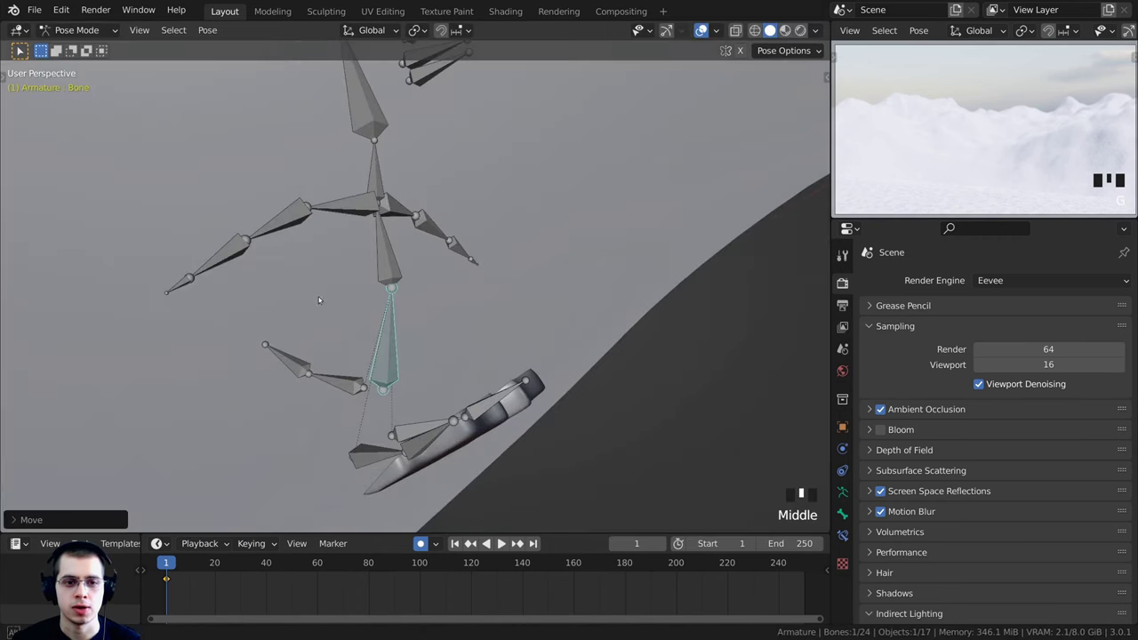
middle_drag(388, 241, 469, 260)
key(r)
click(500, 229)
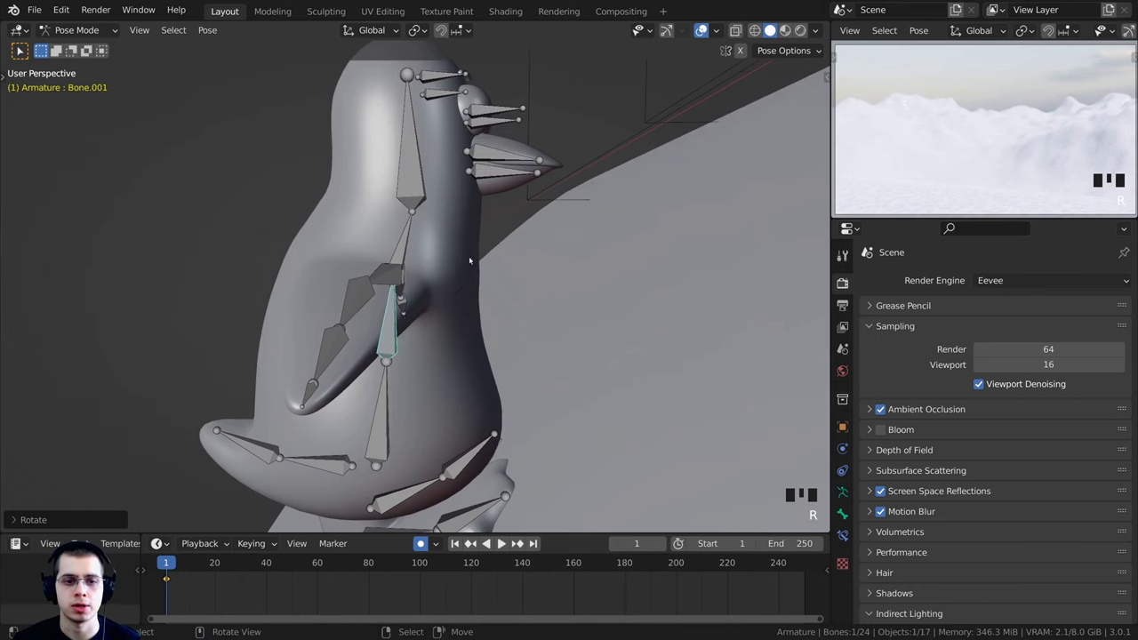
right_click(401, 237)
key(r)
click(379, 234)
scroll(474, 332, down, 5)
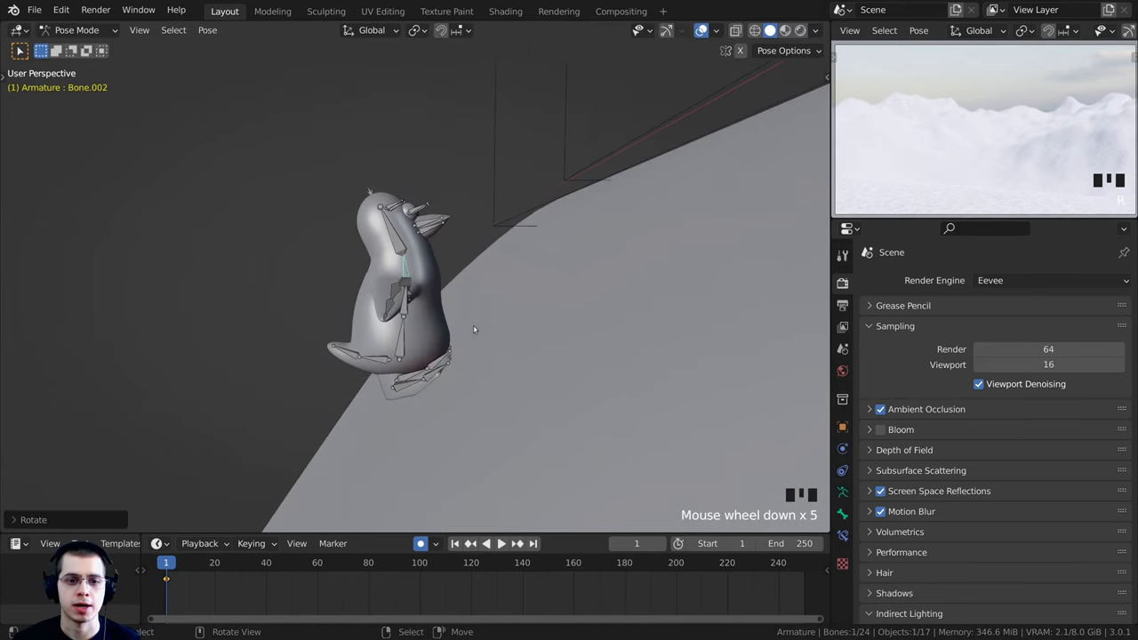
Fine-tune the backward tilt of the penguin's head bone
middle_drag(475, 333, 583, 357)
middle_drag(515, 347, 383, 173)
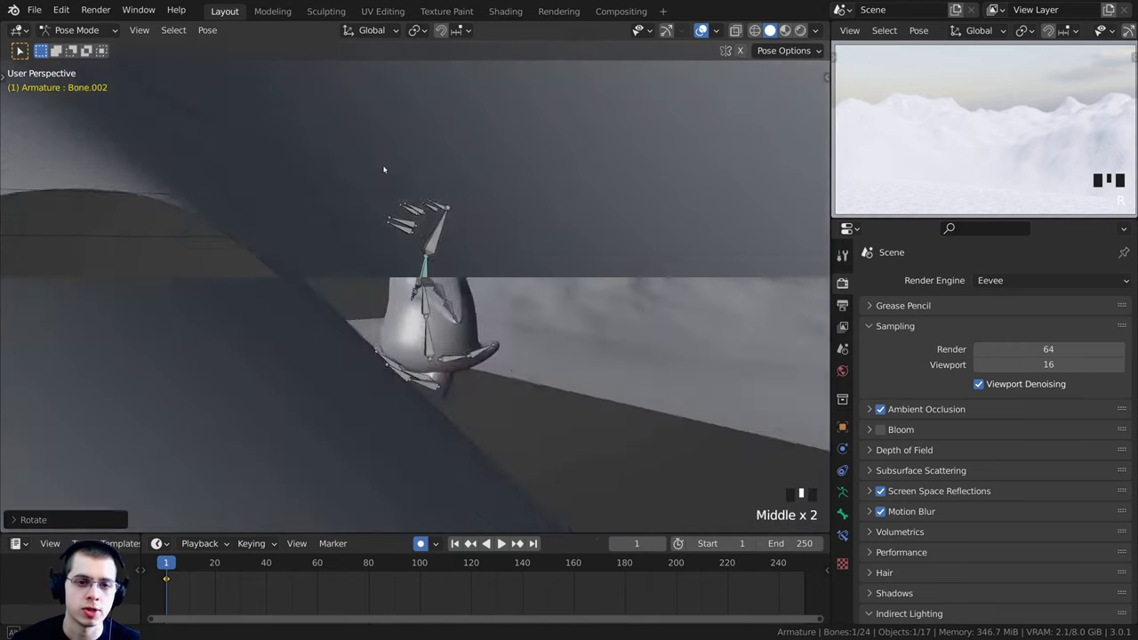
scroll(481, 216, up, 3)
key(r)
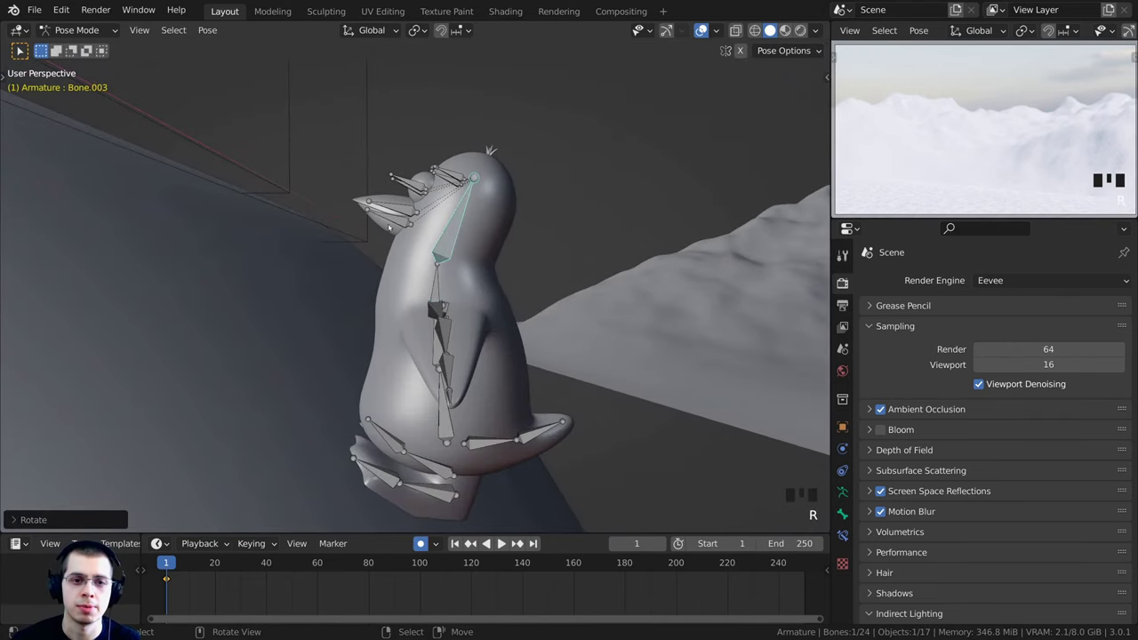
Lower the penguin's left wing by rotating its upper wing bone about 28° downward
scroll(264, 209, down, 3)
middle_drag(263, 209, 220, 221)
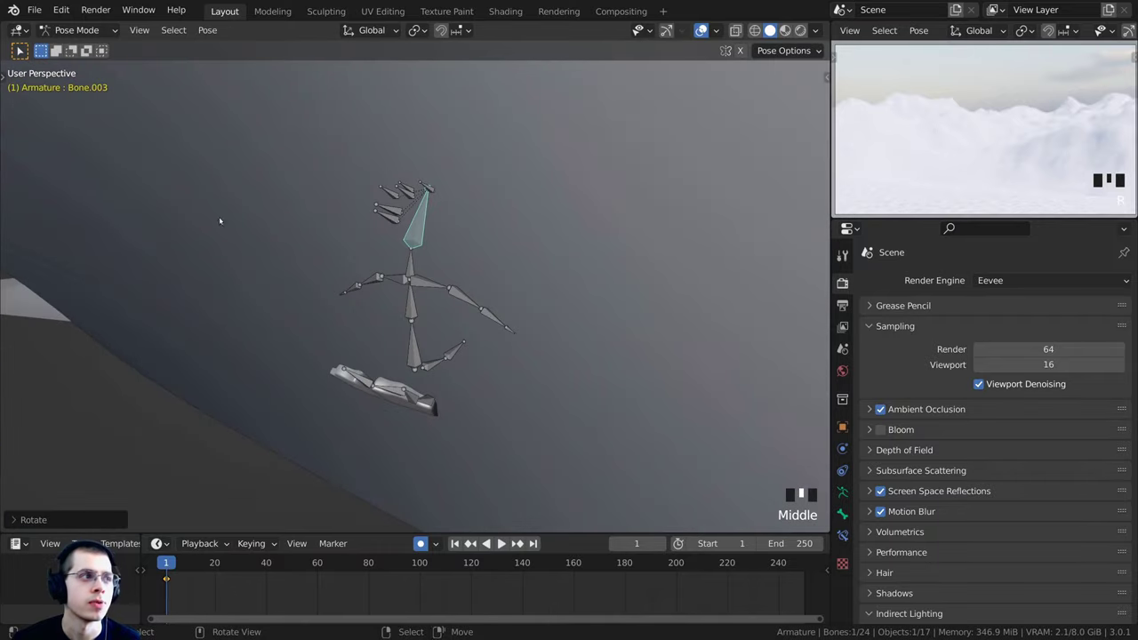
middle_drag(377, 275, 446, 273)
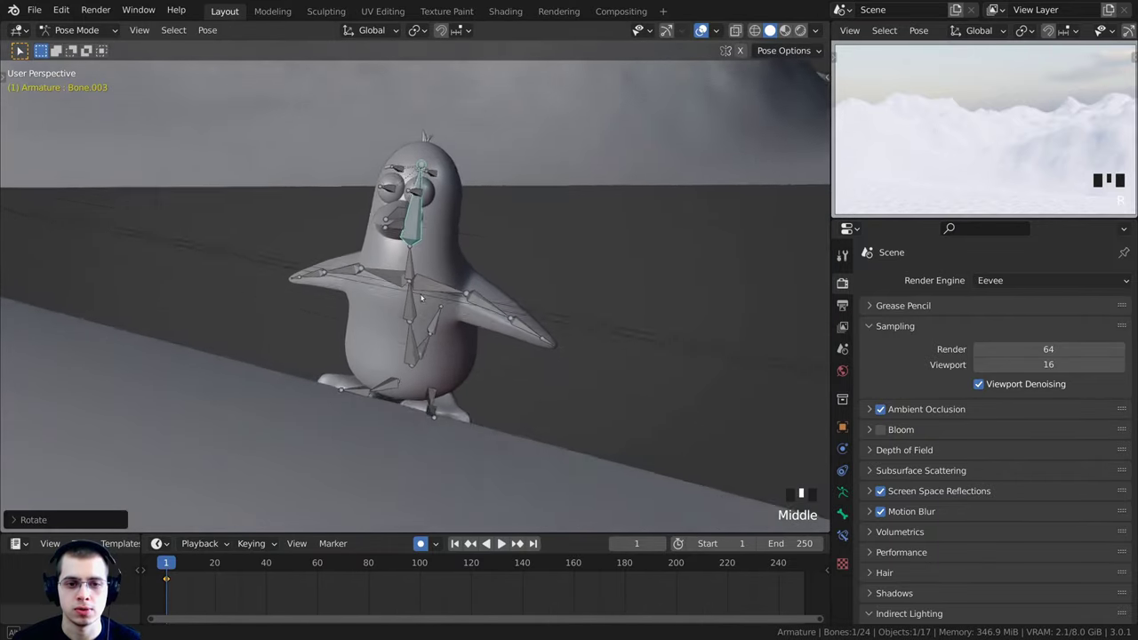
scroll(445, 273, up, 2)
scroll(501, 296, up, 2)
middle_drag(556, 308, 565, 285)
scroll(564, 284, up, 2)
click(544, 299)
key(r)
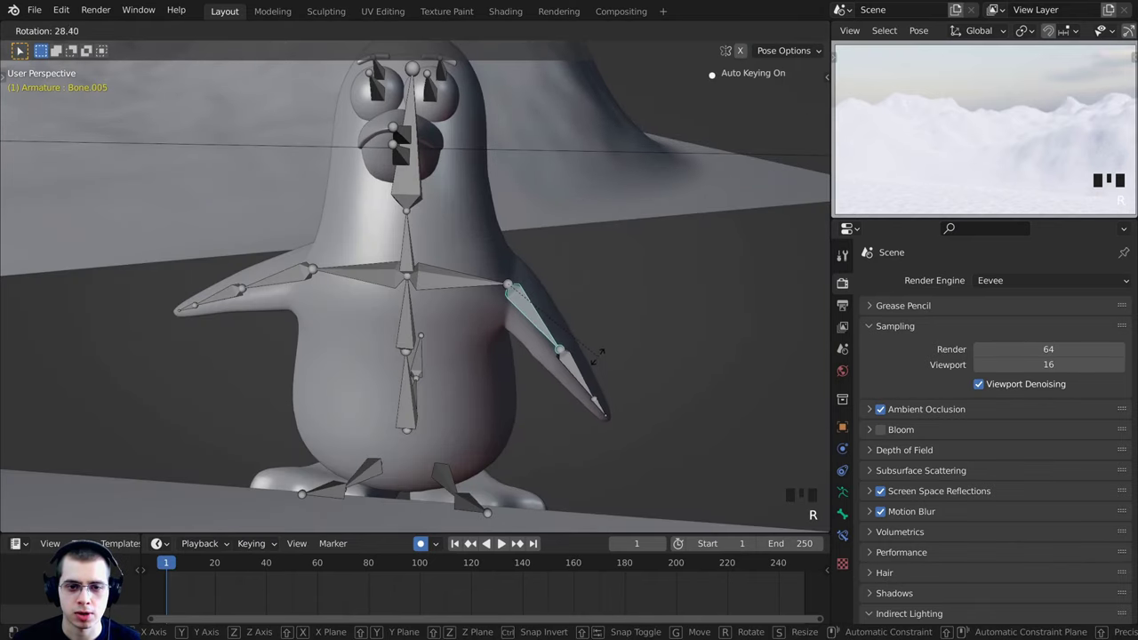
click(598, 356)
Refine the left upper wing bone's rotation from behind so the wing hangs beside the body
middle_drag(598, 356, 341, 289)
key(r)
click(468, 308)
key(r)
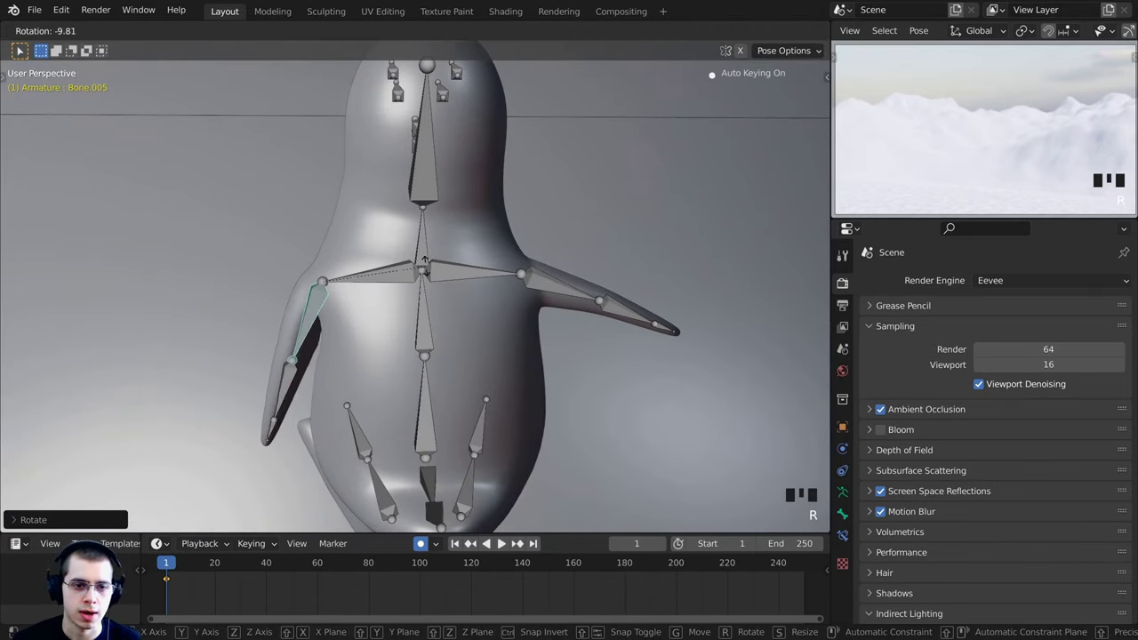
click(567, 286)
Rotate the right upper wing bone about 37° downward and fine-tune its angle from the side
middle_drag(557, 285, 560, 267)
key(r)
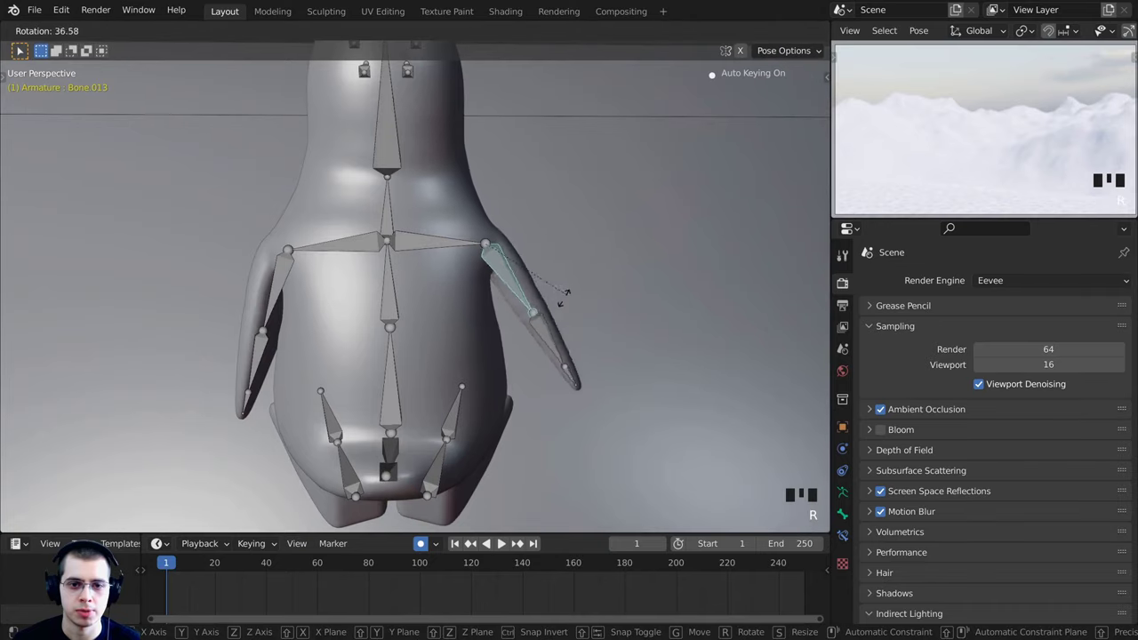
click(548, 321)
middle_drag(549, 320, 408, 267)
key(r)
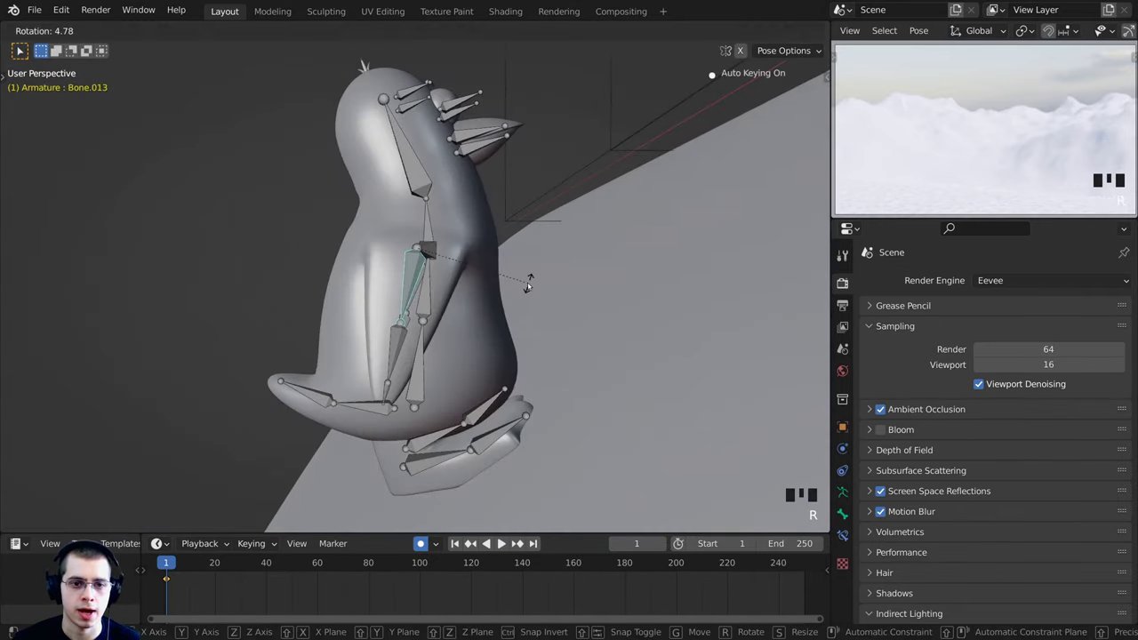
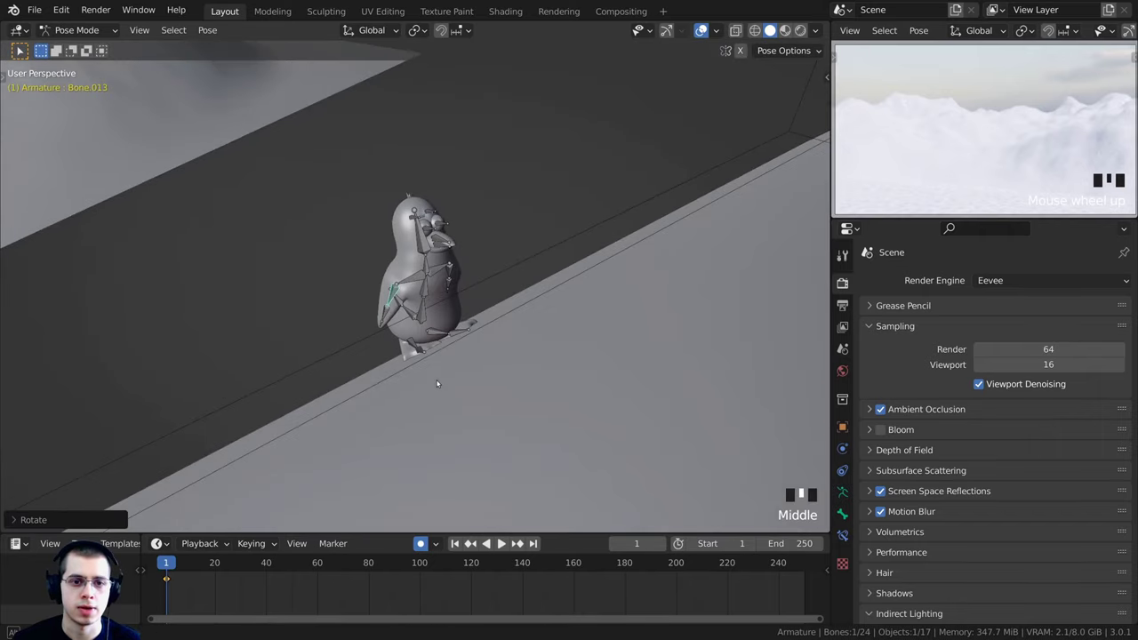
Switch the viewport to Material Preview shading and select both of the penguin's eye bones
shift+middle_drag(558, 352, 528, 341)
scroll(528, 341, up, 4)
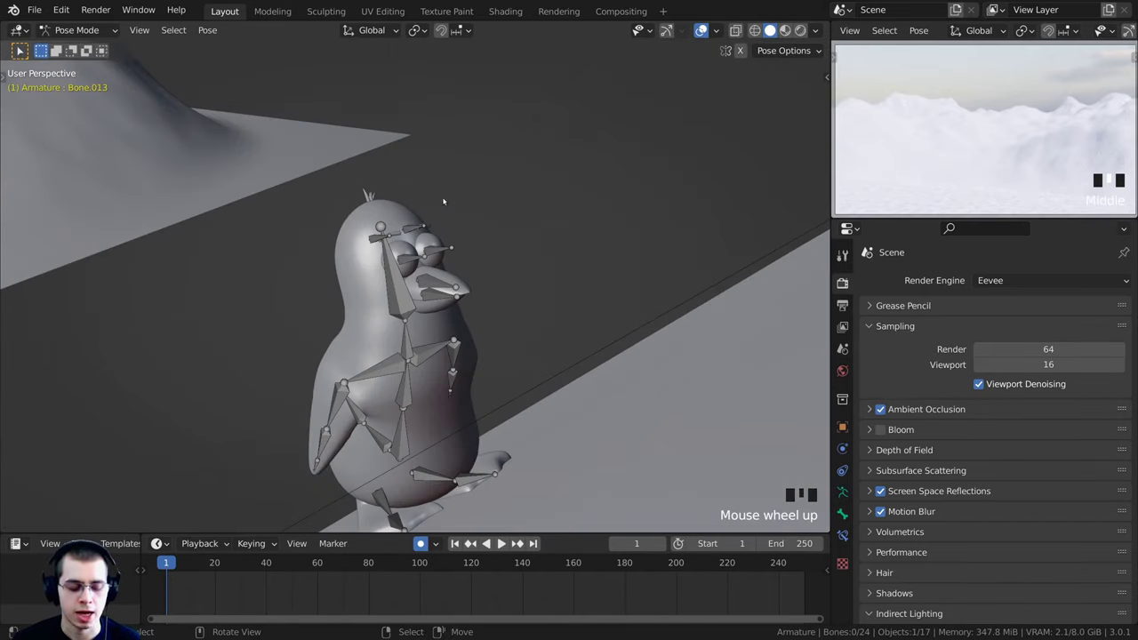
key(z)
click(455, 286)
mouse_move(455, 286)
middle_down()
mouse_move(347, 278)
mouse_move(389, 162)
middle_up()
shift+right_click(343, 264)
shift+right_click(395, 264)
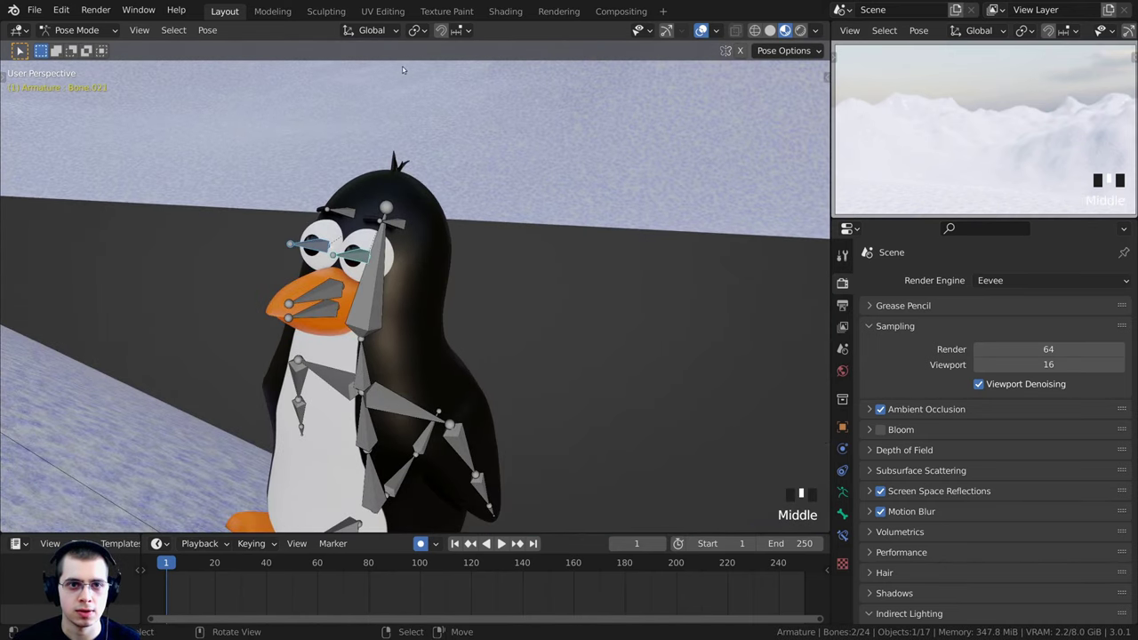
Set the pivot to Individual Origins and turn both eyes with a free trackball rotation
double_click(417, 31)
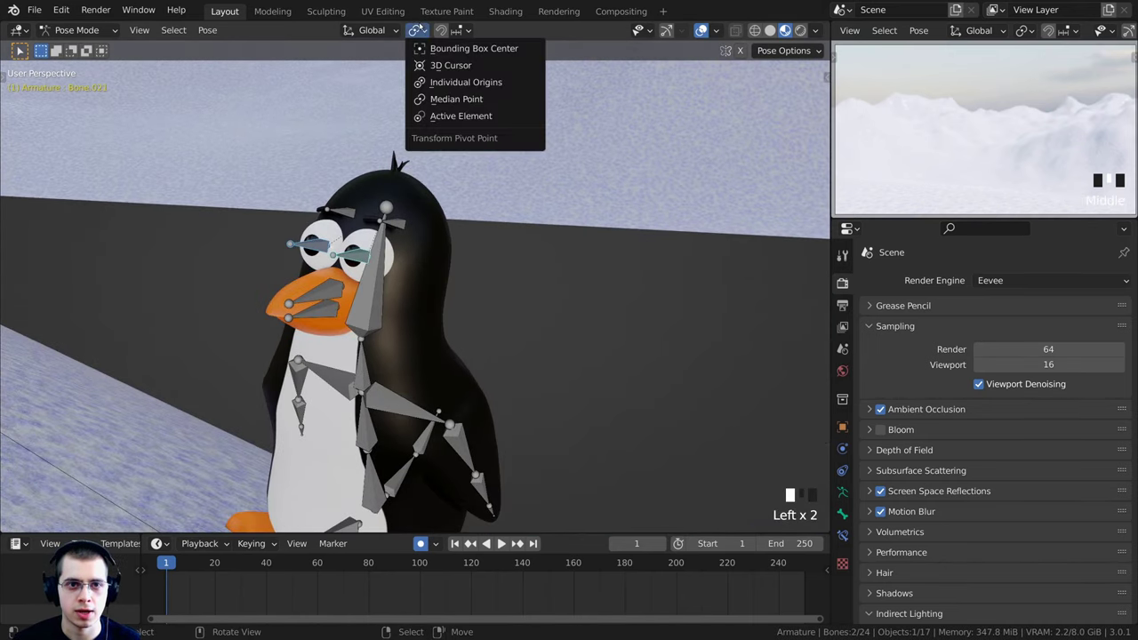
click(443, 83)
middle_drag(471, 169, 478, 179)
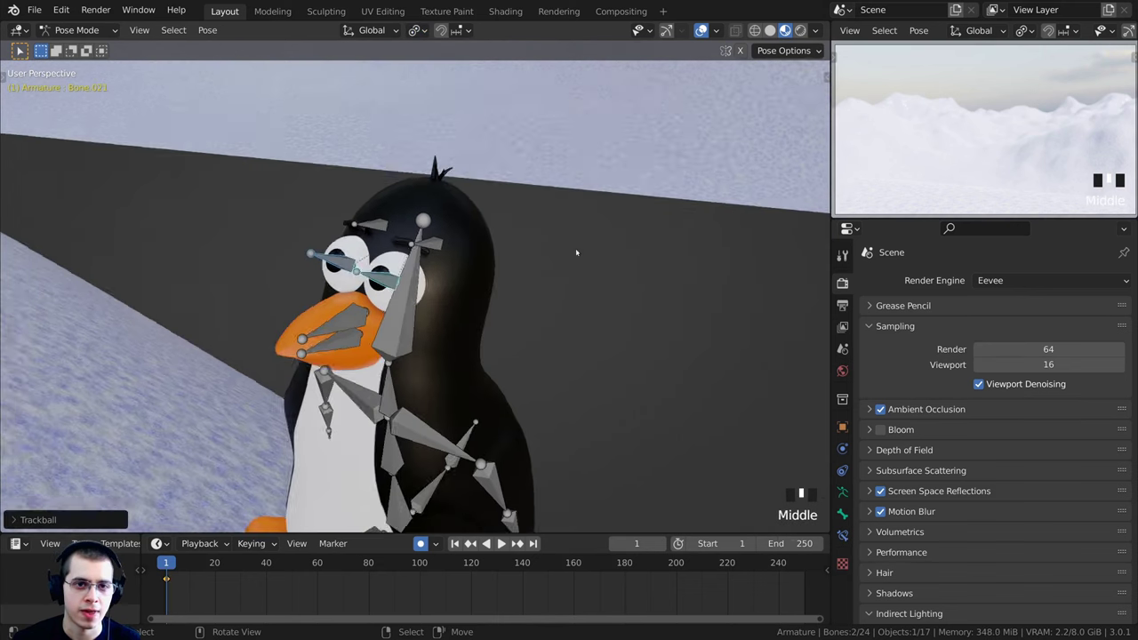
middle_drag(576, 252, 560, 247)
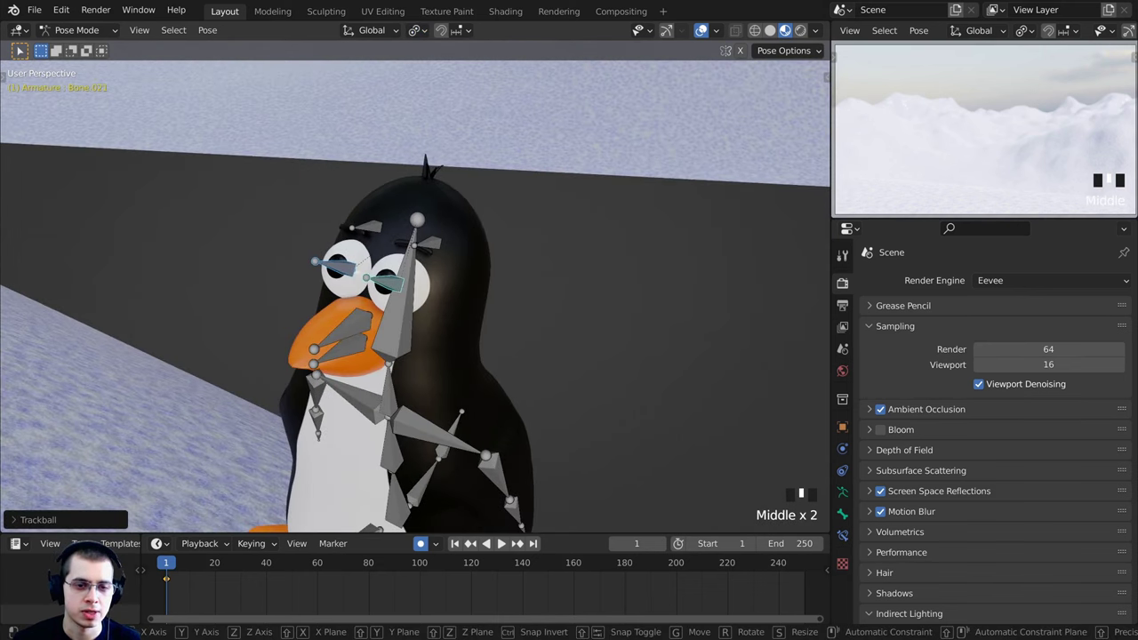
key(r)
key(r)
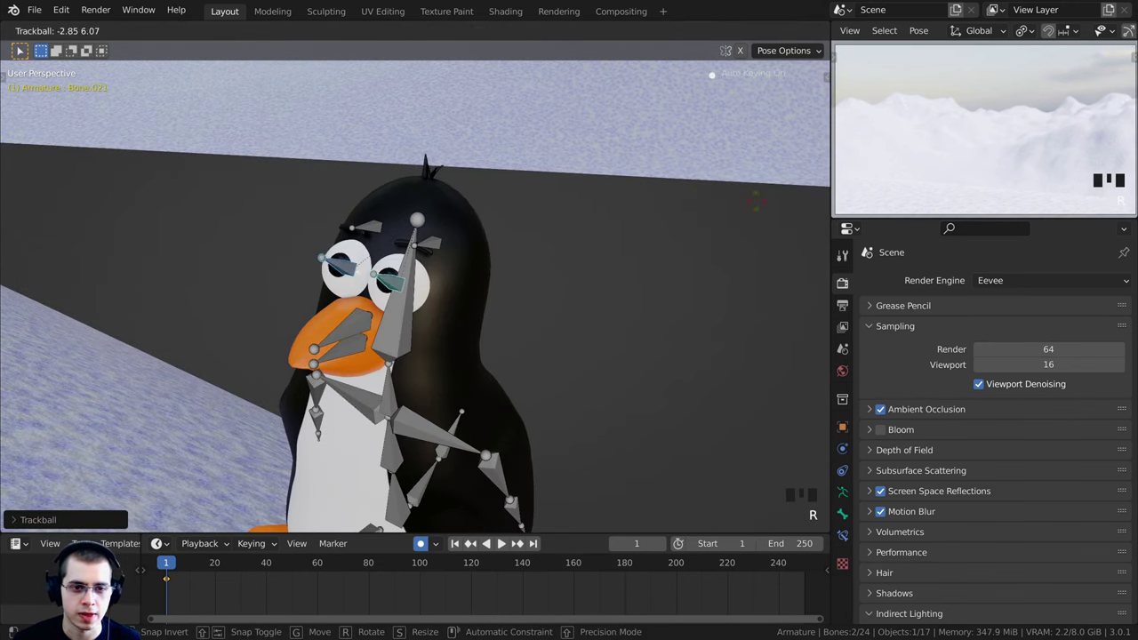
click(752, 289)
Rotate both eye bones from the side so the penguin looks up the slope
scroll(658, 287, down, 3)
middle_drag(658, 288, 420, 210)
key(r)
click(463, 249)
Select all of the penguin's bones and insert a Location, Rotation & Scale keyframe at frame 1
key(a)
key(a)
key(a)
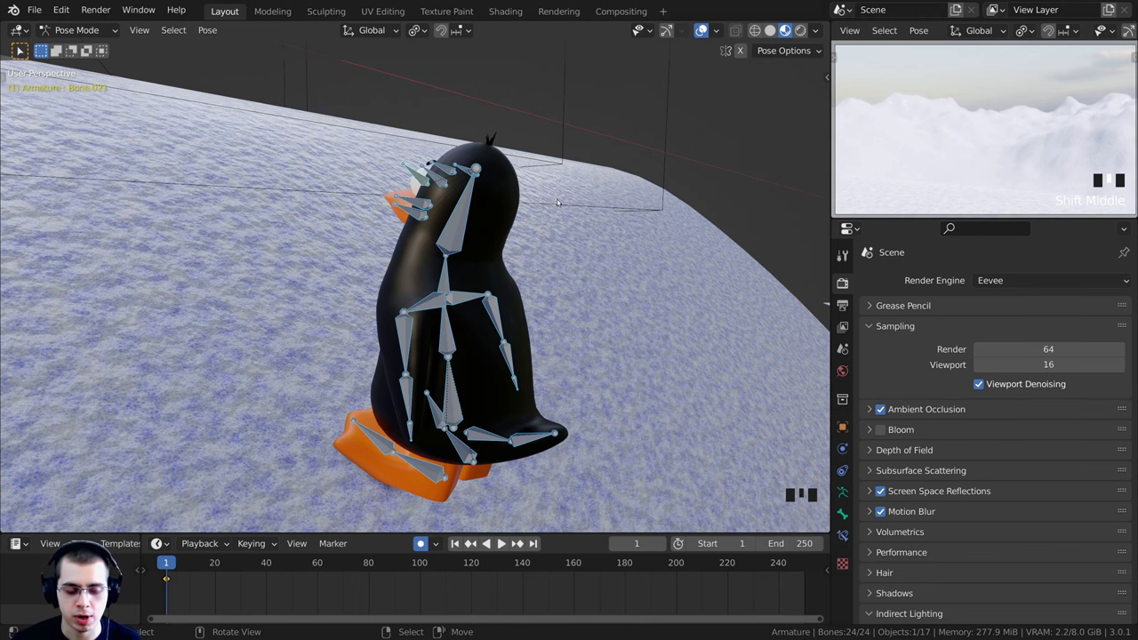
middle_drag(560, 202, 493, 198)
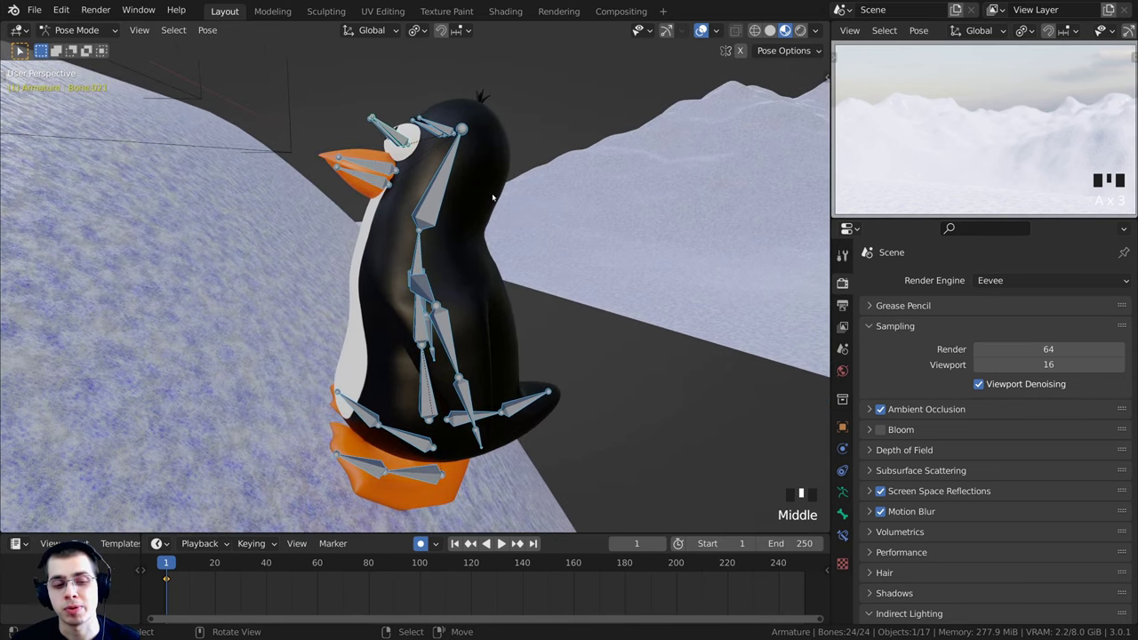
key(i)
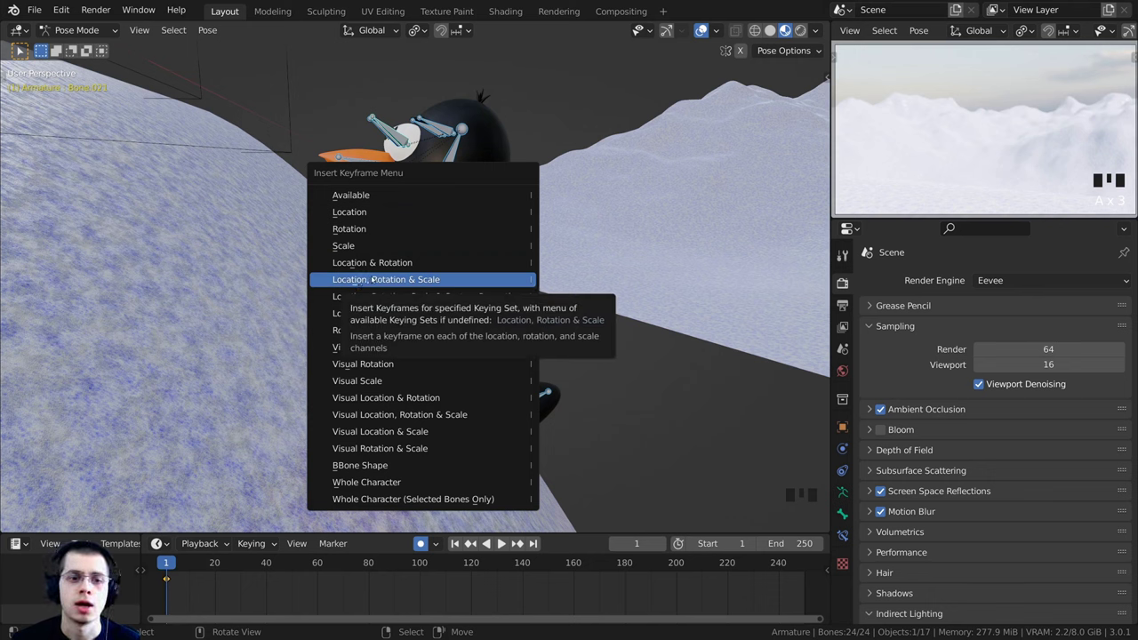
click(373, 280)
key(i)
click(385, 249)
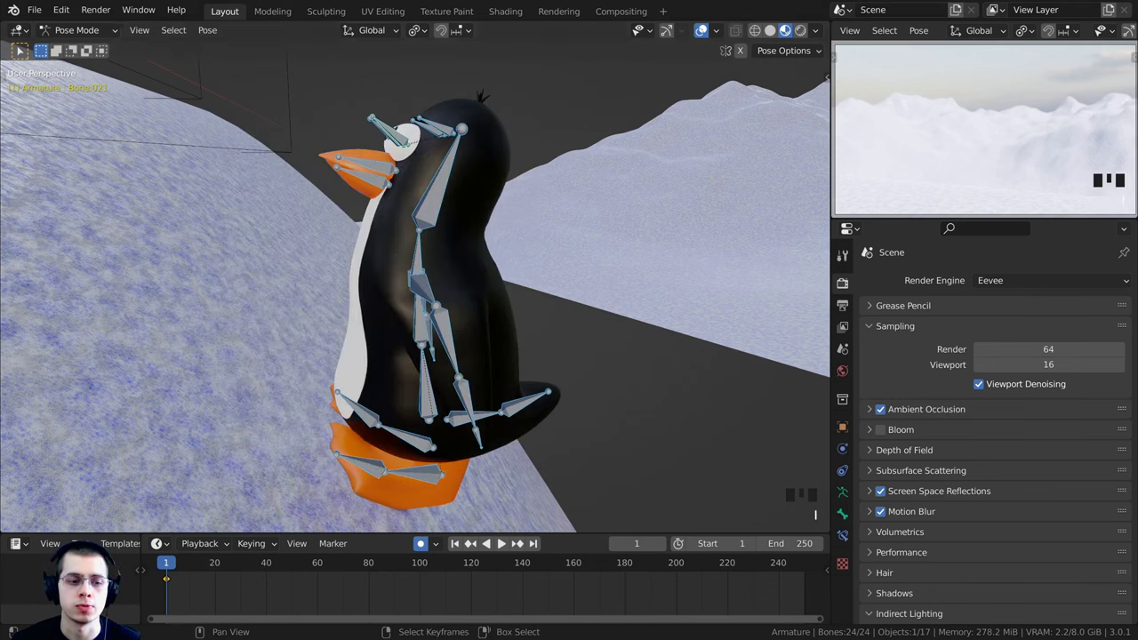
Examine the keyed climbing pose and the penguin's placement on the slope from several sides with all bones selected
scroll(418, 578, up, 2)
click(421, 543)
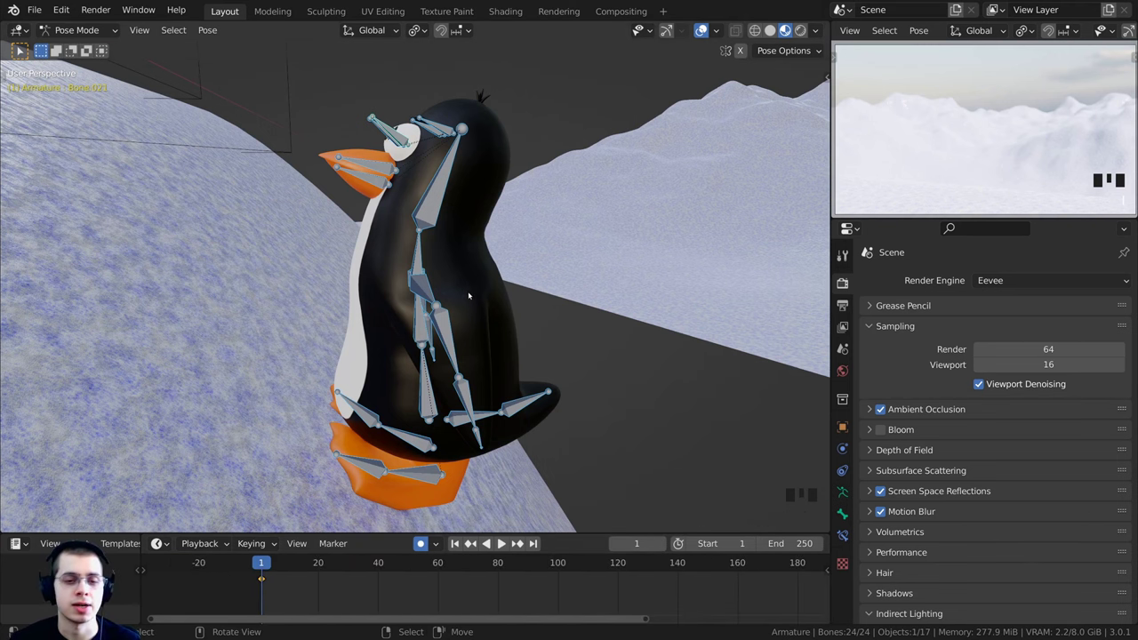
middle_drag(471, 307, 490, 289)
middle_drag(452, 325, 425, 337)
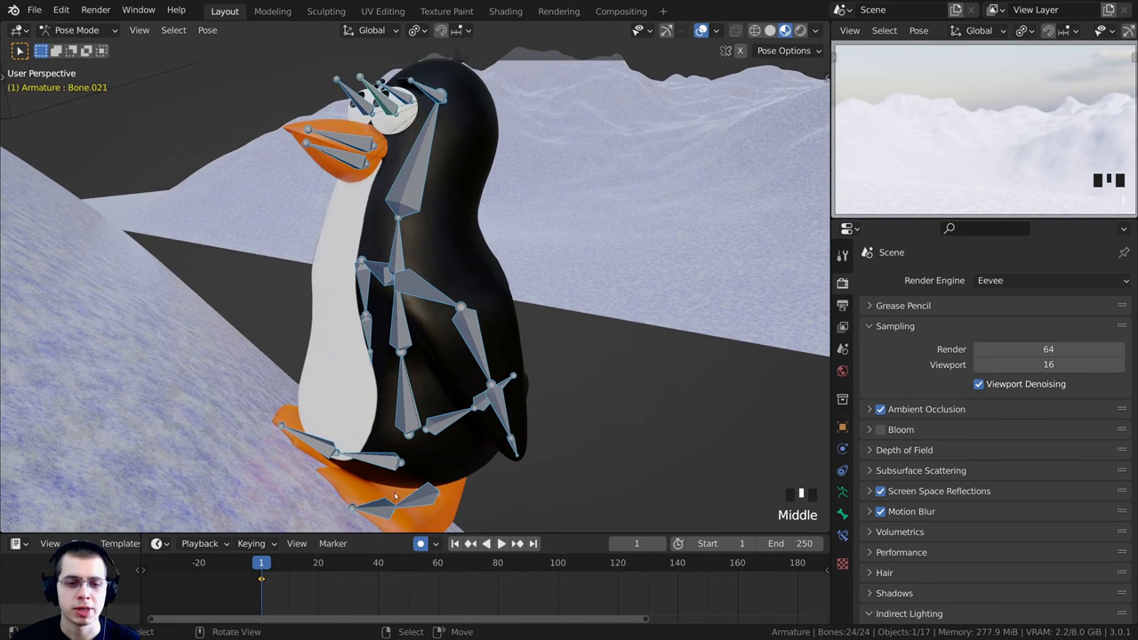
middle_drag(425, 422, 428, 321)
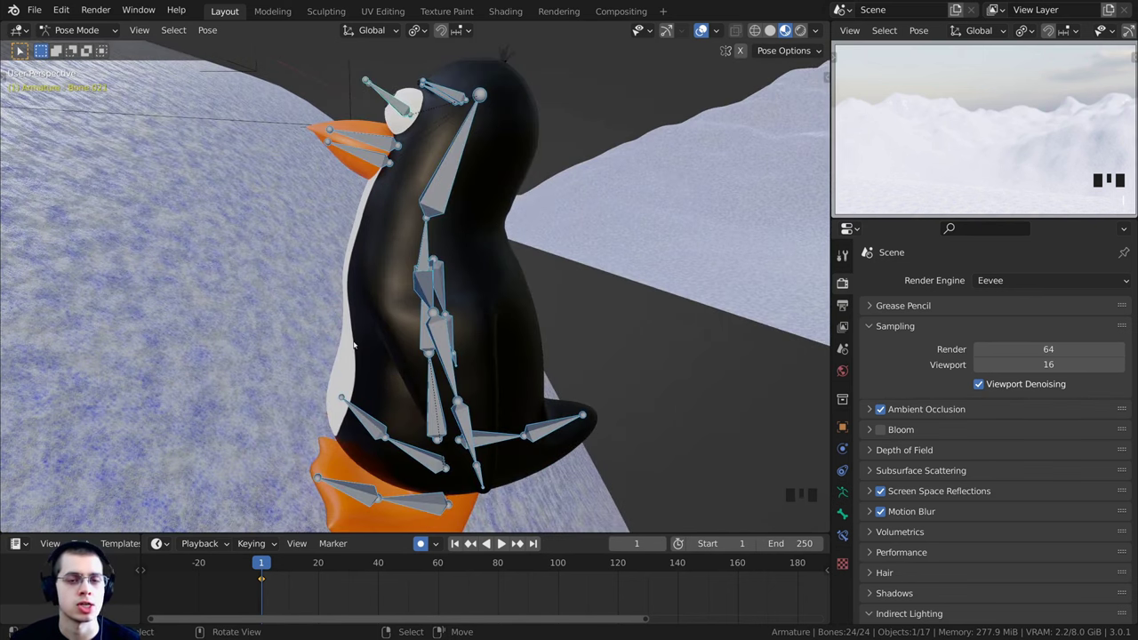
middle_drag(345, 197, 310, 185)
middle_drag(333, 295, 420, 336)
key(a)
middle_drag(414, 223, 457, 165)
middle_drag(461, 359, 347, 322)
scroll(467, 325, down, 5)
scroll(281, 593, up, 4)
Make the timeline area slightly taller and move the current frame to 100
middle_drag(280, 591, 296, 562)
drag(296, 532, 257, 514)
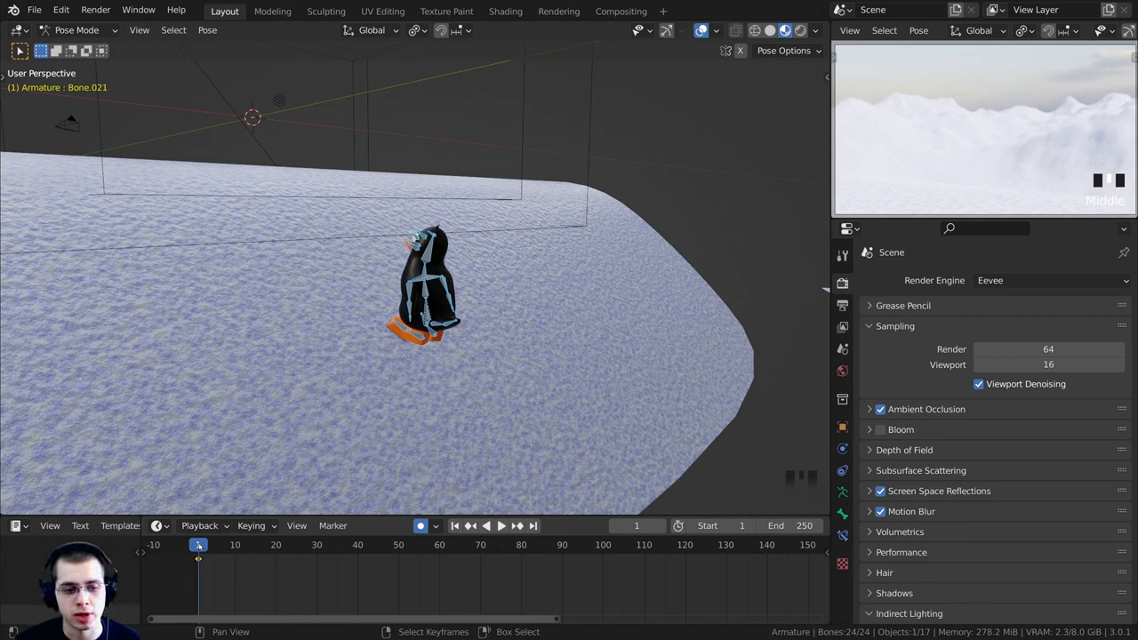
drag(198, 557, 562, 548)
middle_drag(564, 549, 429, 544)
scroll(429, 544, up, 2)
drag(429, 545, 466, 545)
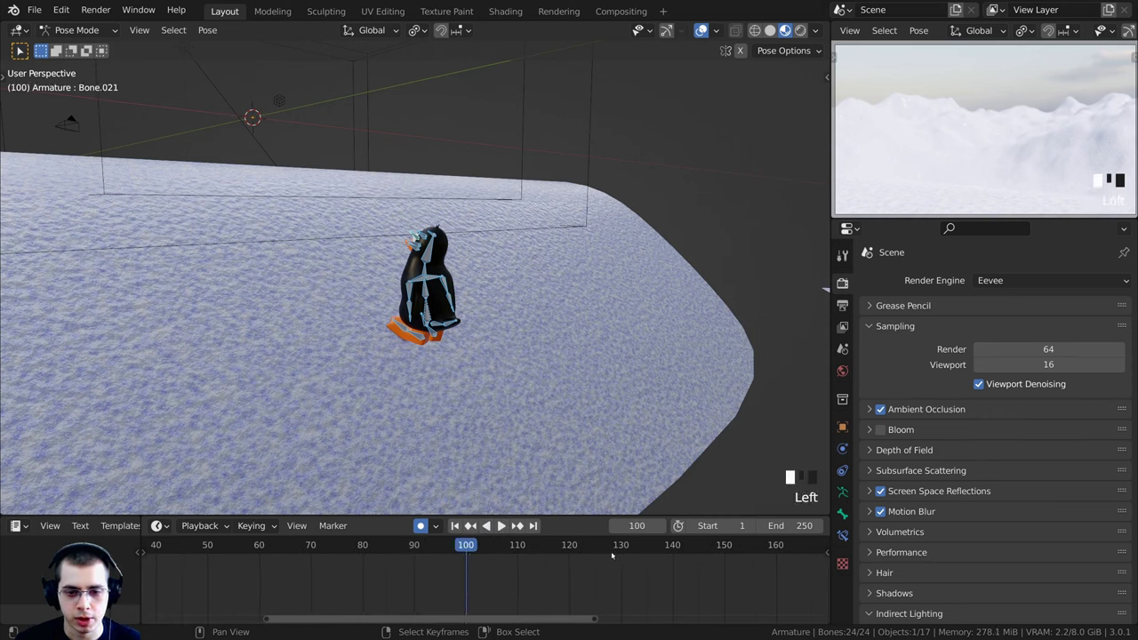
mouse_move(637, 525)
mouse_down()
mouse_move(673, 525)
mouse_move(638, 525)
mouse_up()
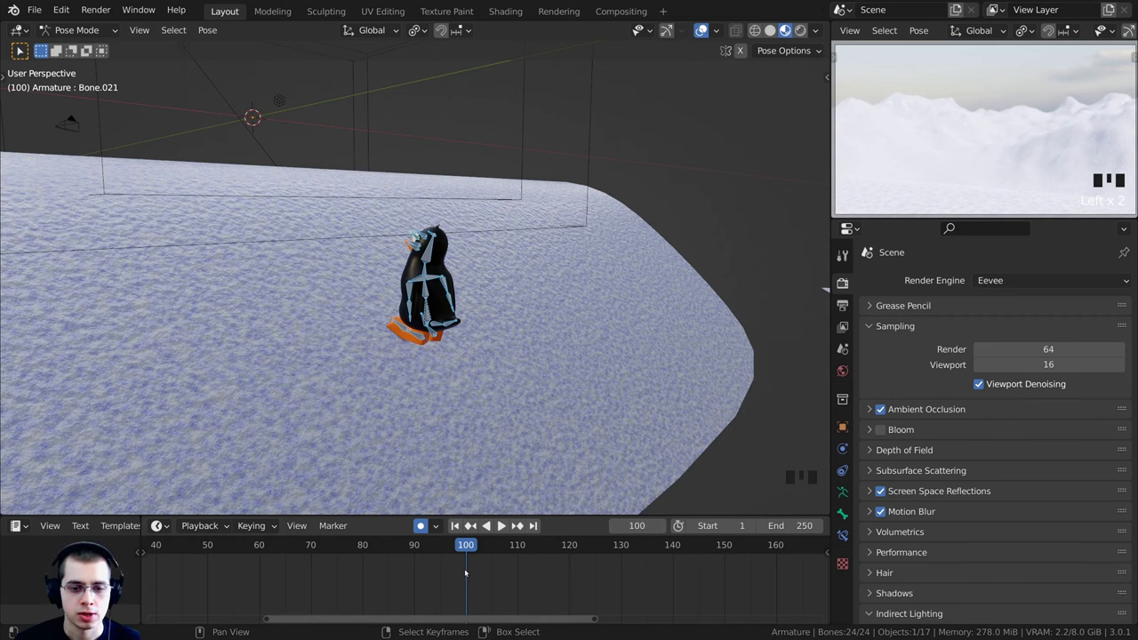
Switch to the right-side wireframe view and move all of the penguin's bones from the slope to the top of the hill
middle_drag(502, 424, 468, 354)
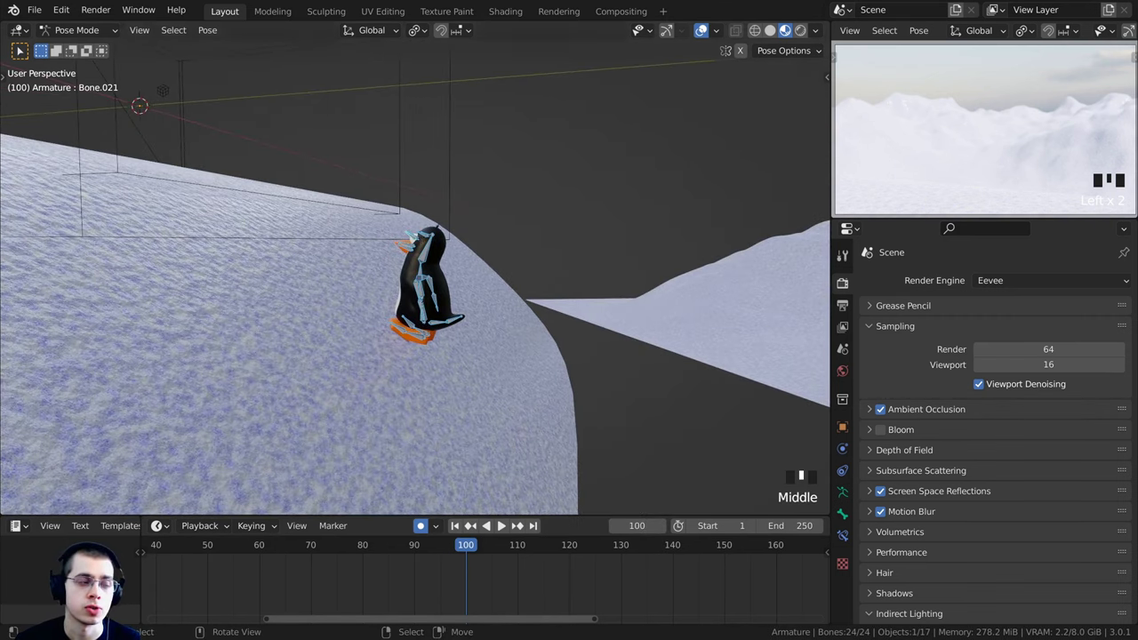
shift+middle_drag(327, 266, 643, 236)
key(KP_3)
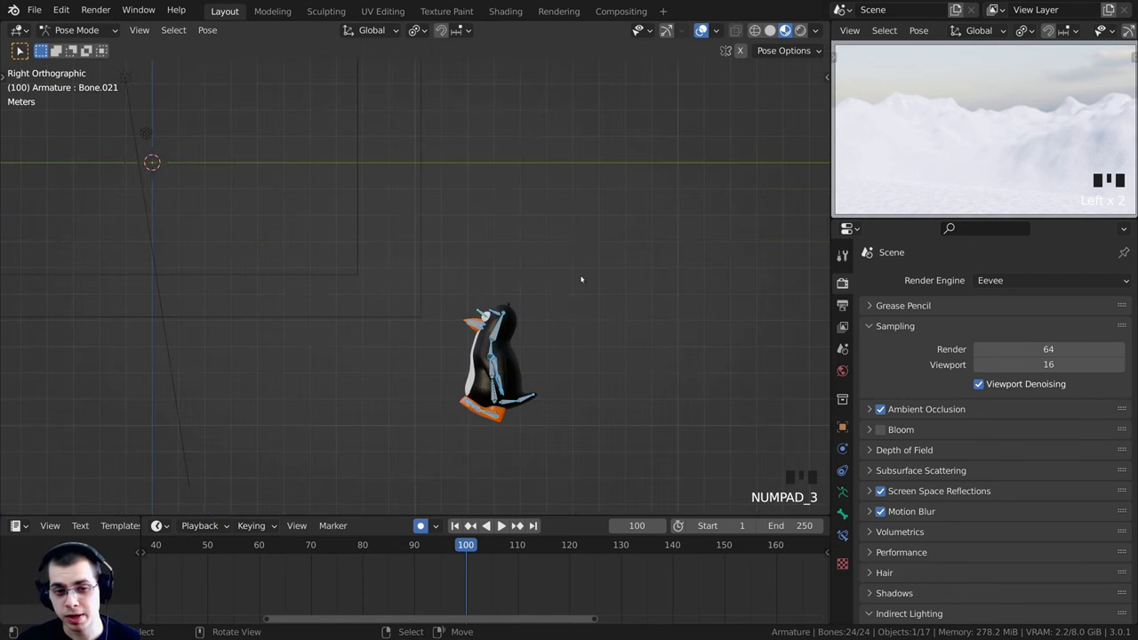
scroll(527, 304, down, 1)
key(z)
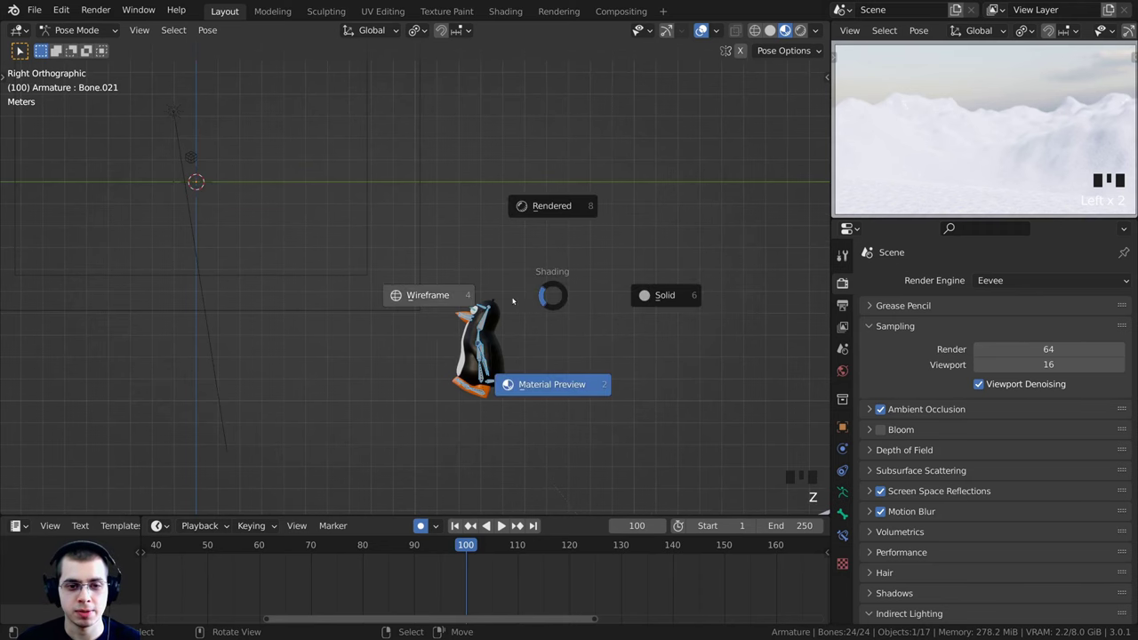
click(427, 296)
shift+middle_drag(450, 300, 610, 365)
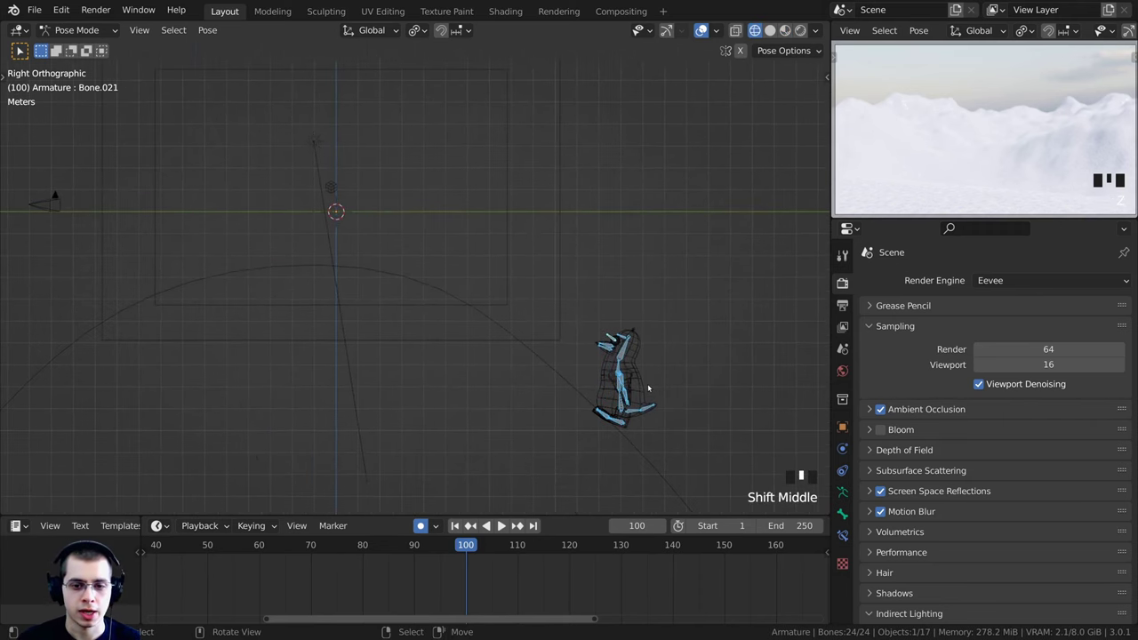
key(g)
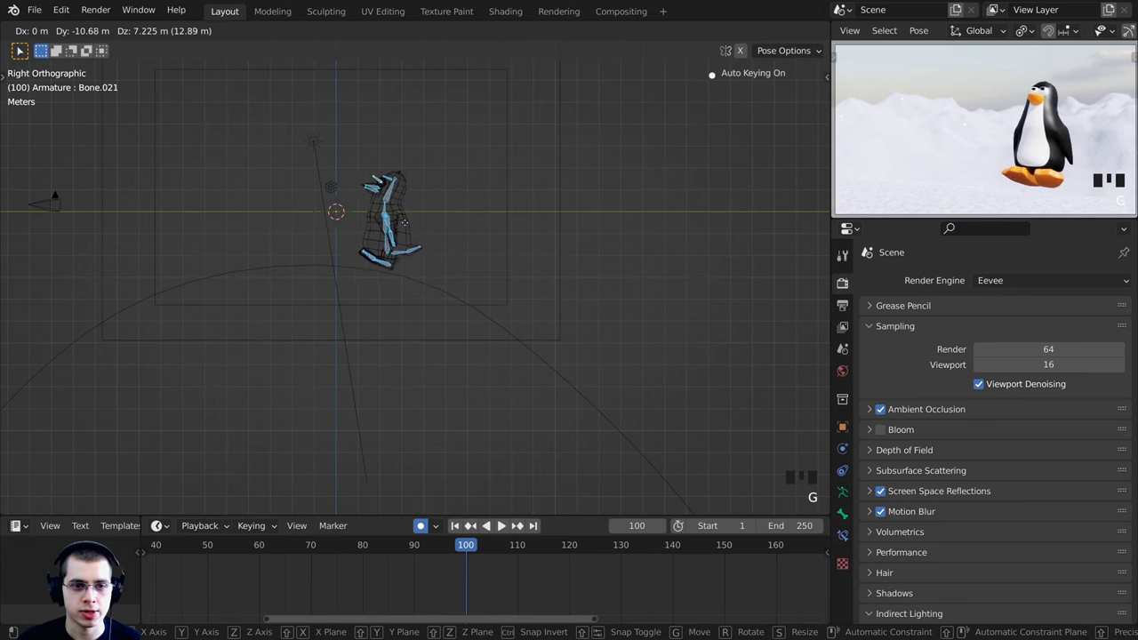
click(347, 224)
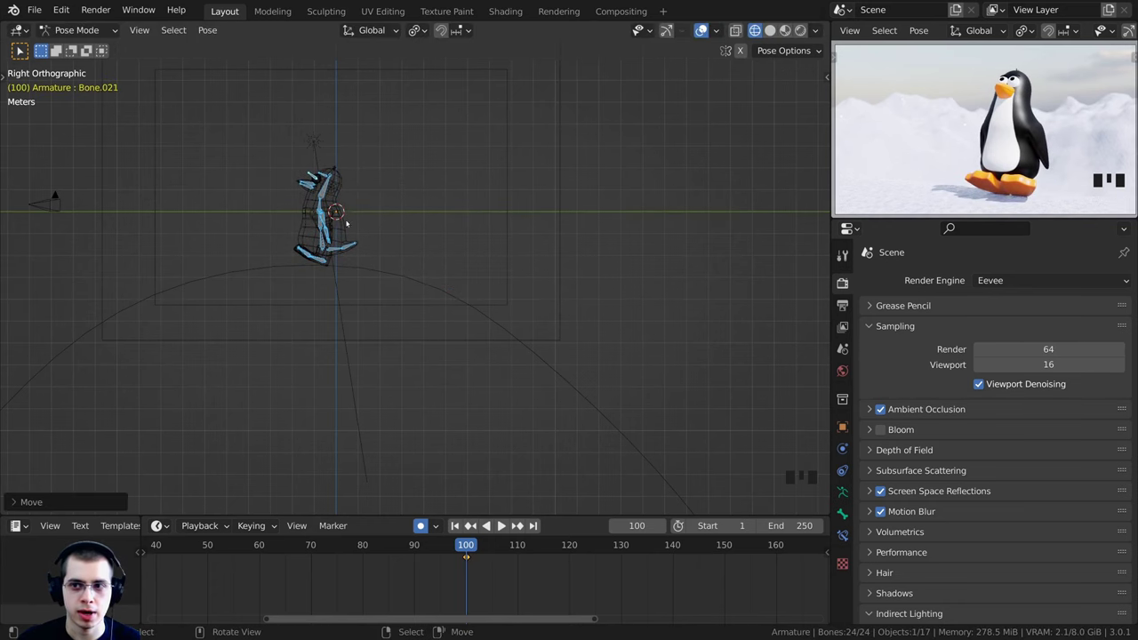
Clear the rotation of all selected bones so the penguin stands upright at the hilltop
scroll(460, 307, up, 5)
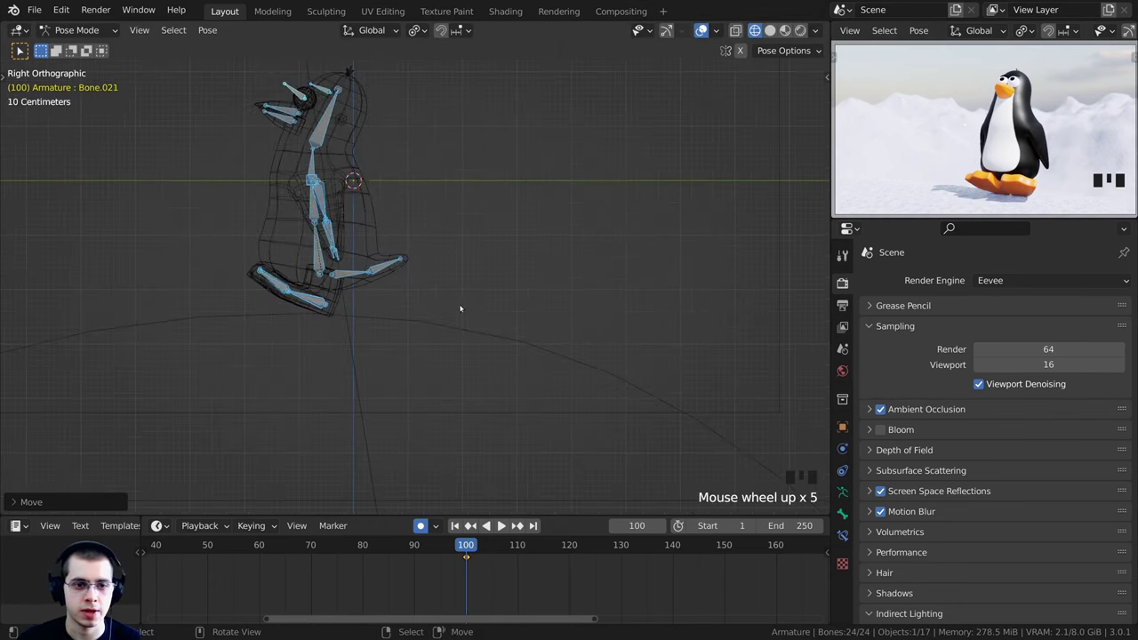
shift+middle_drag(459, 307, 497, 338)
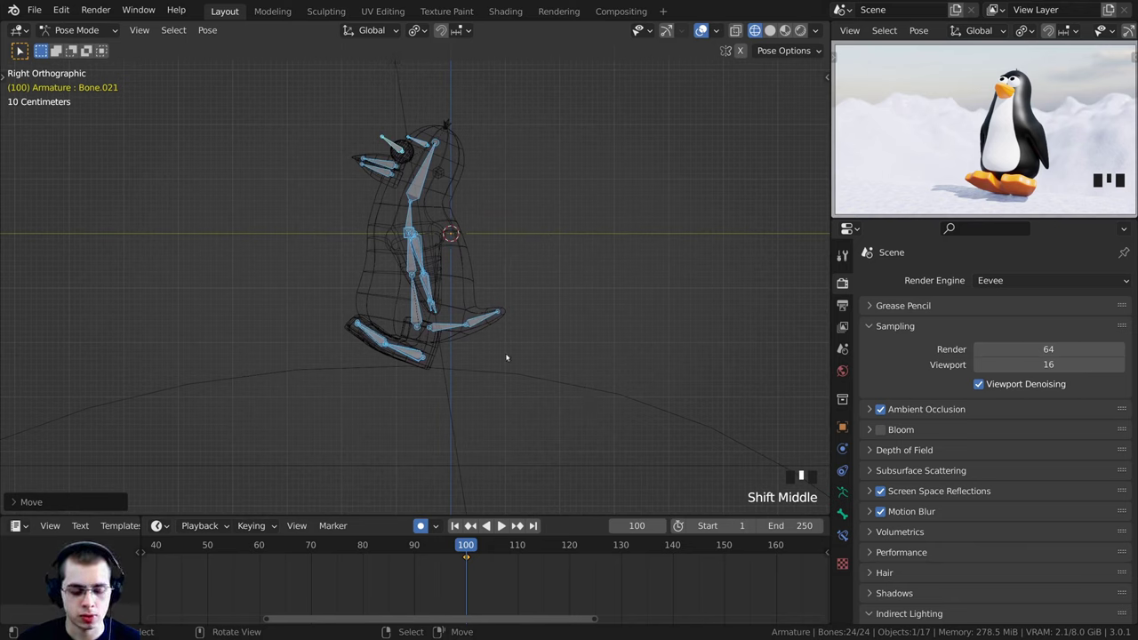
key(alt+r)
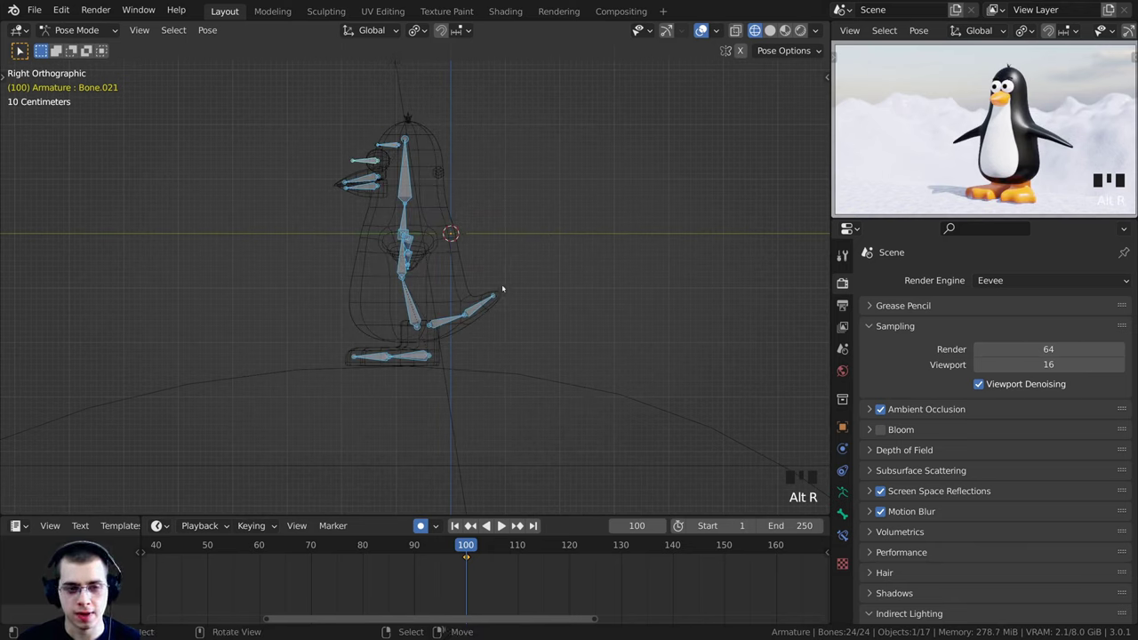
Switch the viewport to solid shading and view the penguin's feet against the hilltop up close
mouse_move(434, 255)
middle_down()
mouse_move(386, 287)
mouse_move(486, 295)
mouse_move(487, 307)
mouse_move(442, 249)
mouse_move(610, 249)
mouse_move(612, 296)
mouse_move(521, 254)
mouse_move(609, 281)
middle_up()
key(z)
click(514, 206)
scroll(542, 255, down, 2)
scroll(537, 254, up, 3)
scroll(454, 269, up, 2)
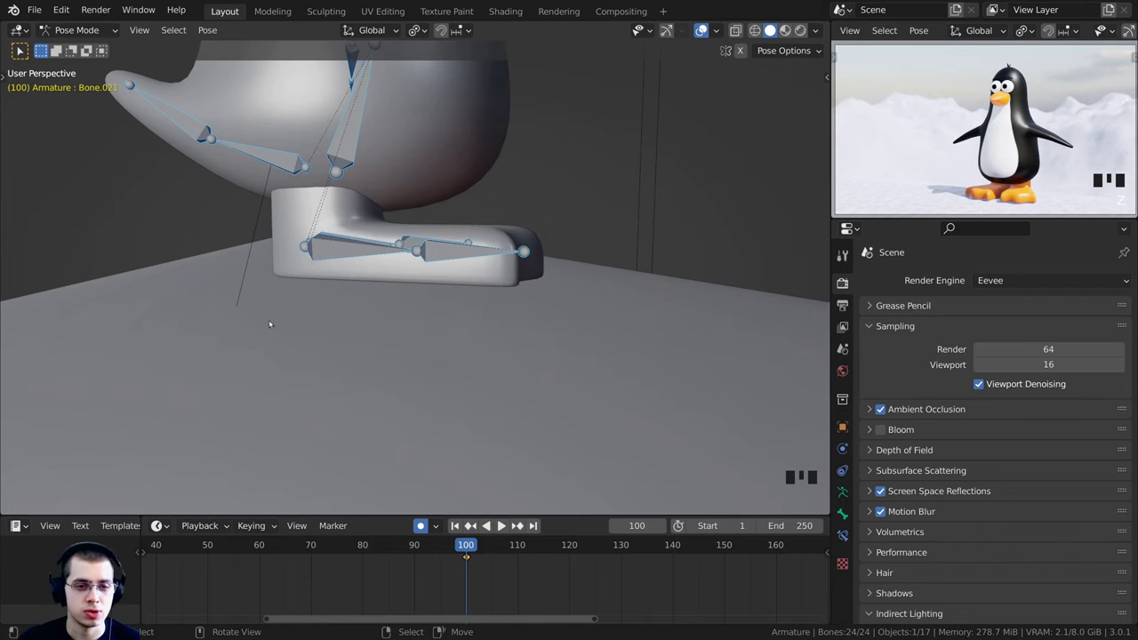
middle_drag(429, 271, 734, 110)
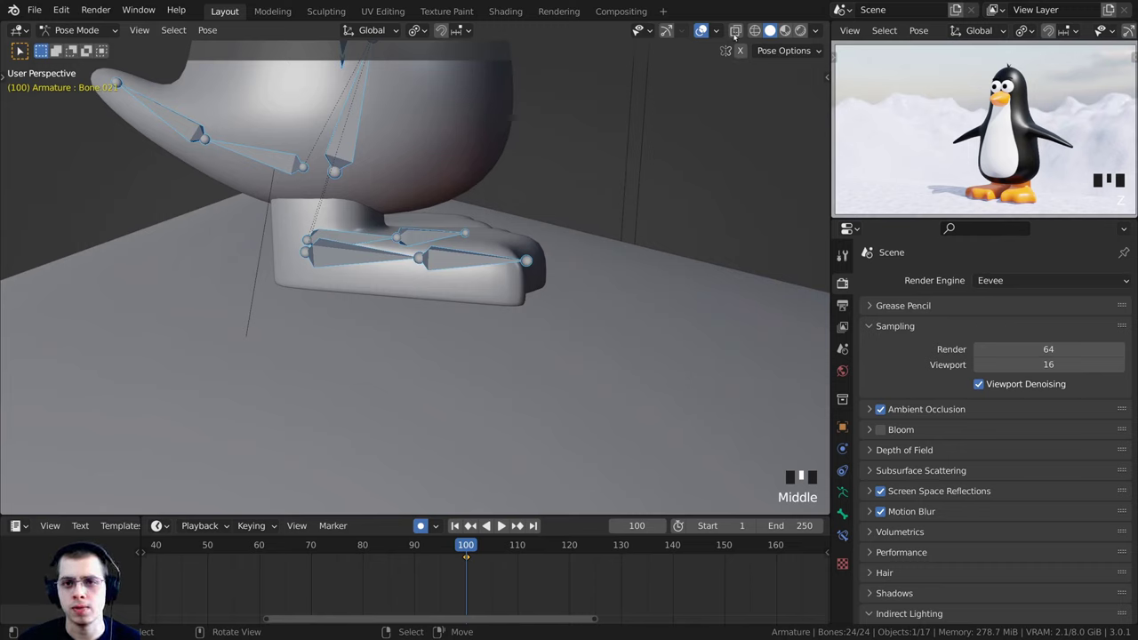
Enable Shadow in the viewport shading options, set its strength to 0.583 and adjust the shadow's light direction
click(816, 32)
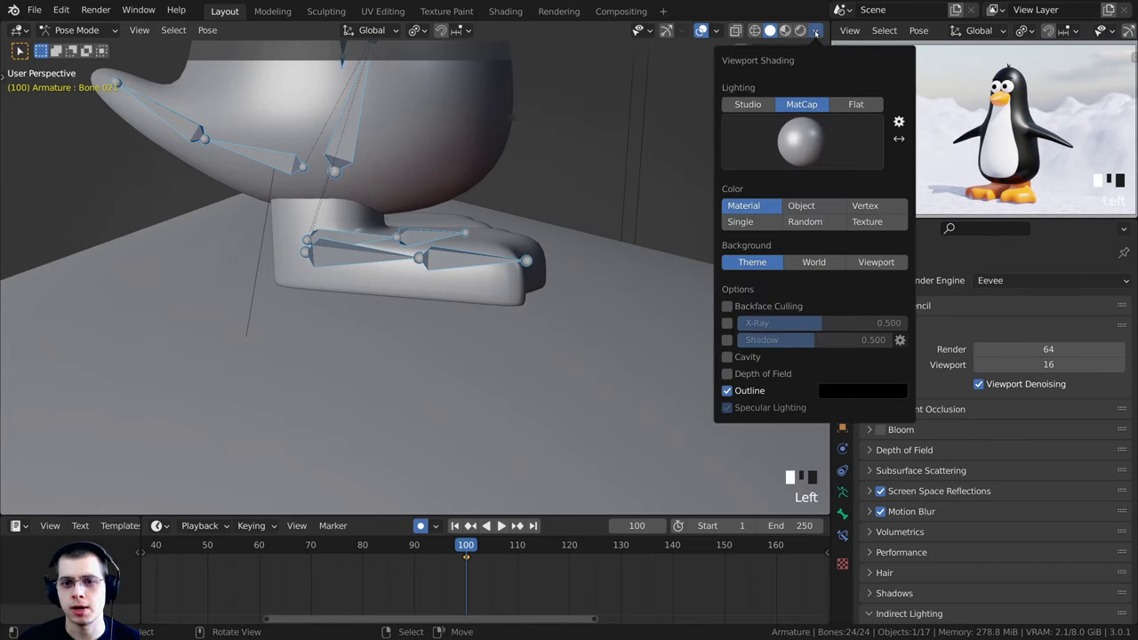
click(727, 340)
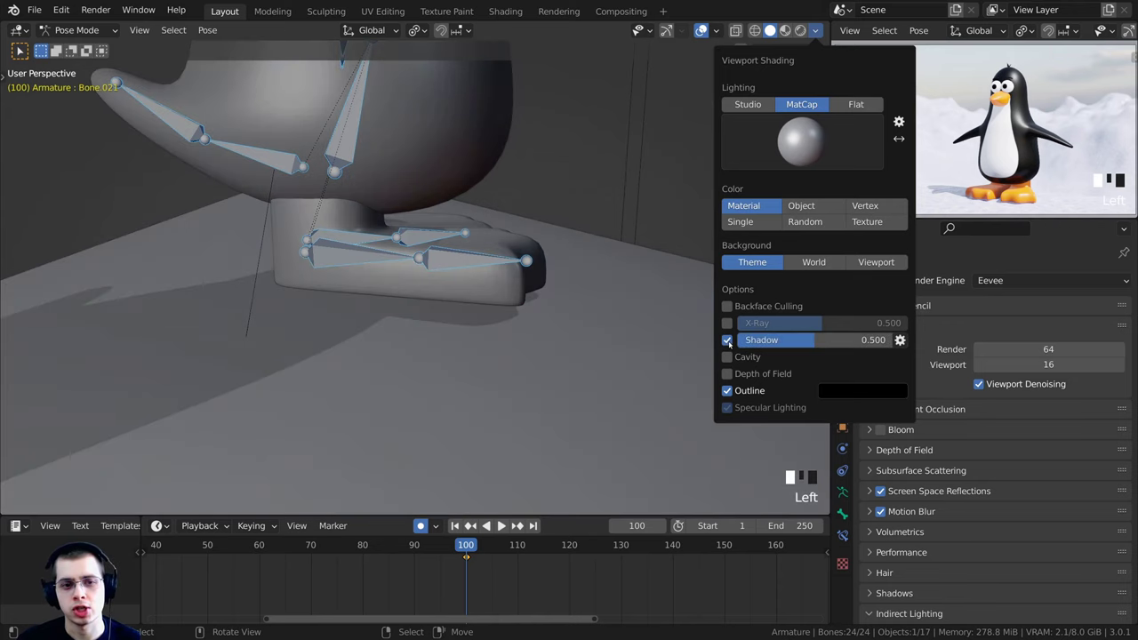
click(814, 31)
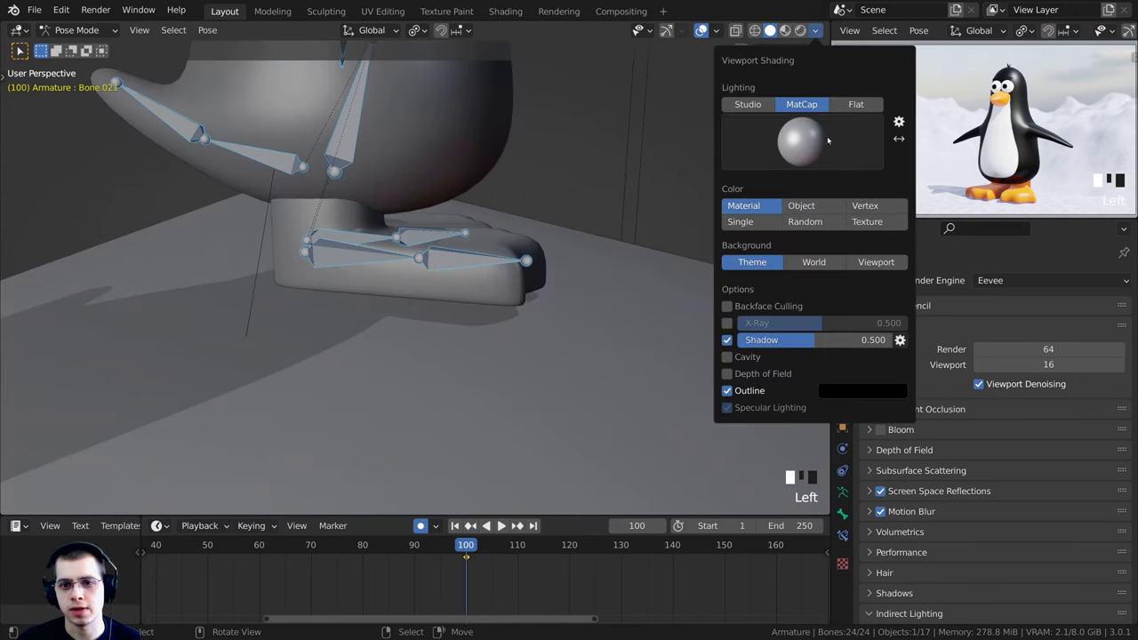
drag(752, 338, 764, 338)
click(900, 340)
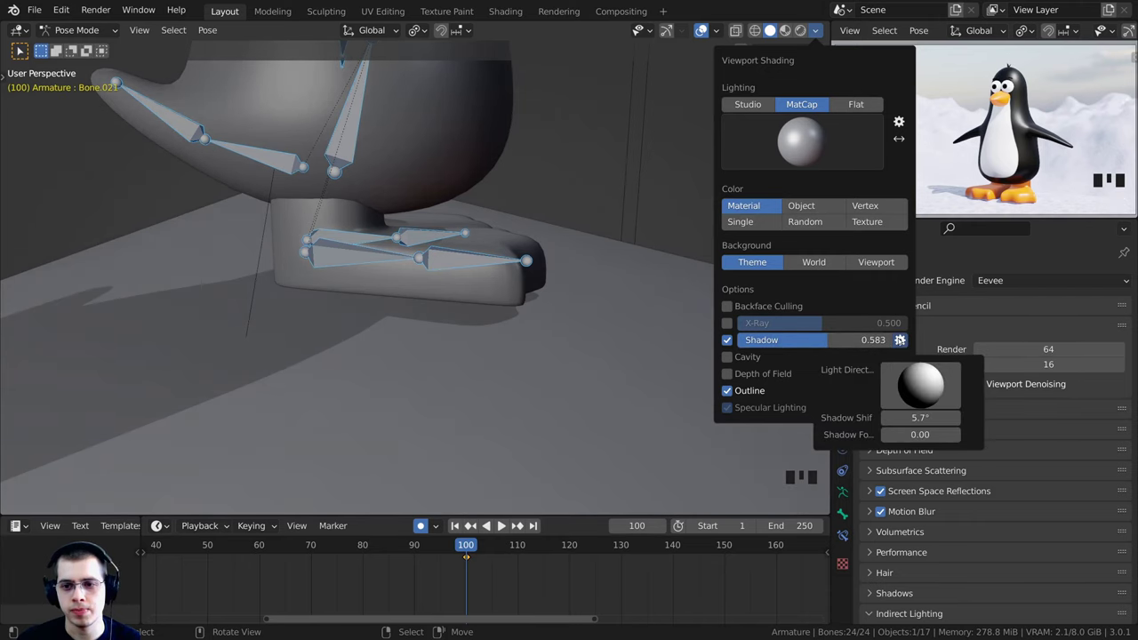
click(899, 340)
click(899, 340)
mouse_move(916, 380)
mouse_down()
mouse_move(902, 384)
mouse_move(924, 384)
mouse_up()
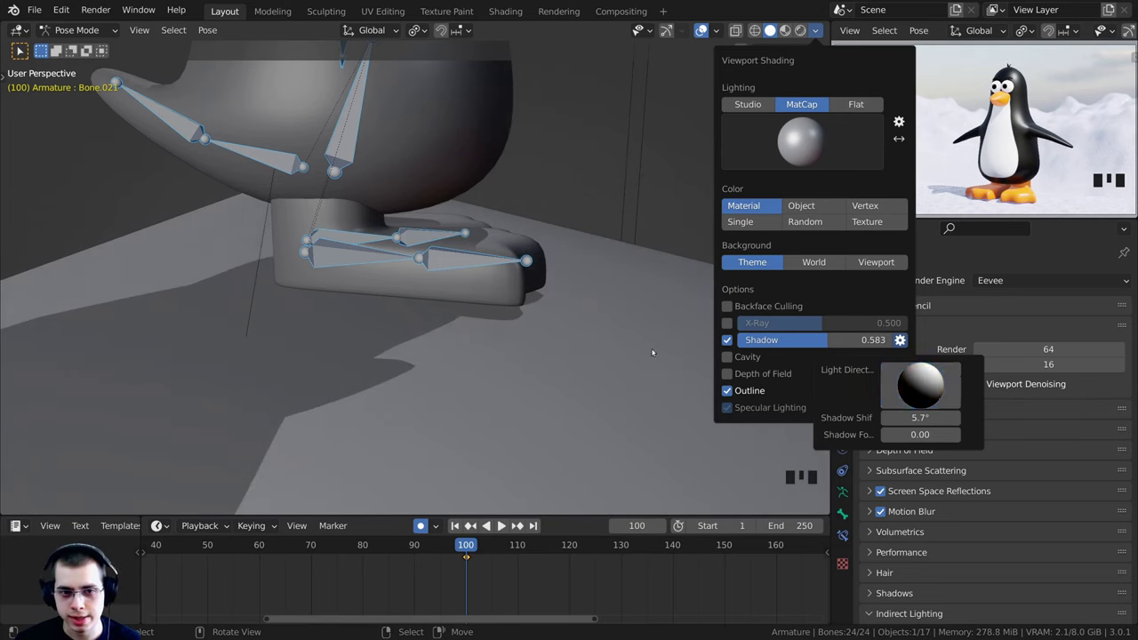
Lower the whole penguin slightly along the global Z axis so its feet rest on the hill
middle_drag(533, 321, 345, 313)
scroll(346, 313, up, 3)
key(g)
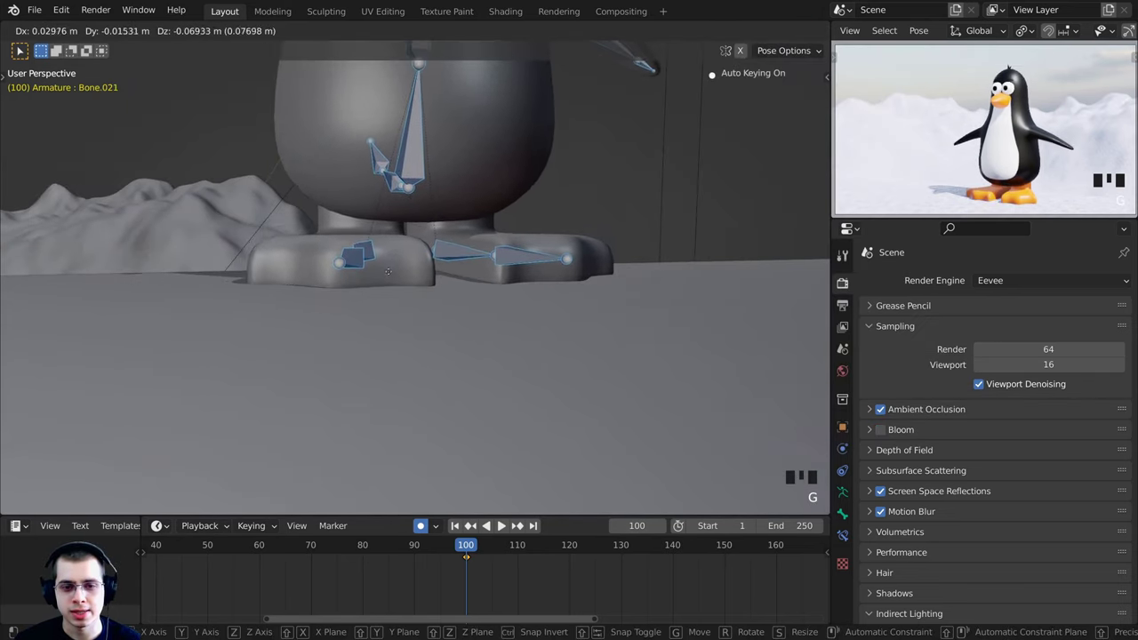
right_click(389, 256)
middle_drag(389, 256, 441, 263)
key(g)
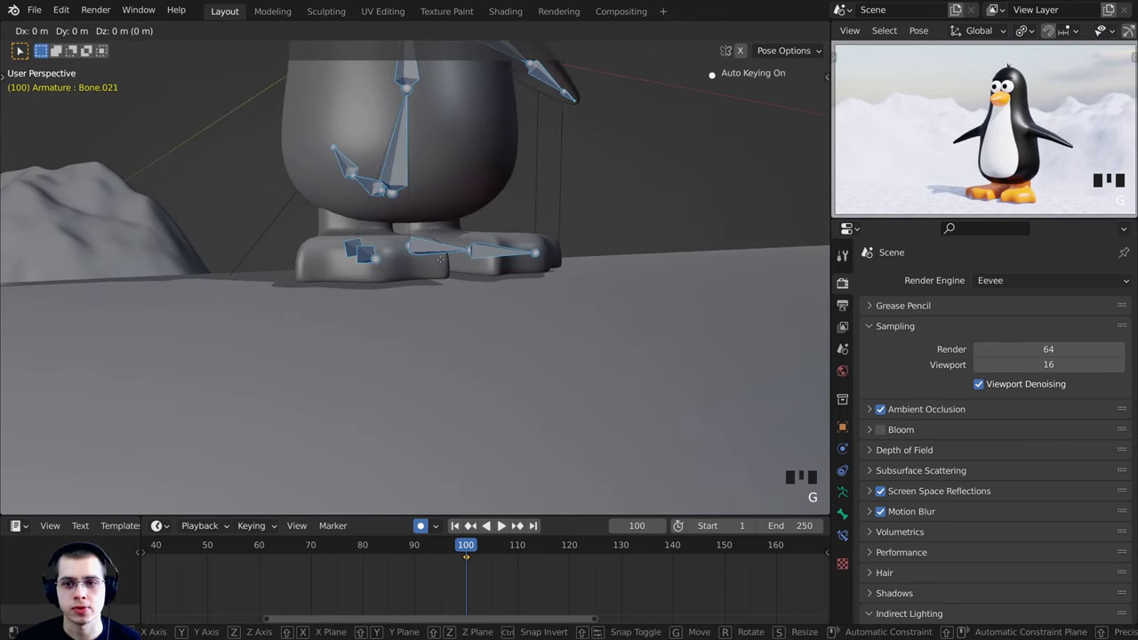
click(441, 258)
key(g)
key(z)
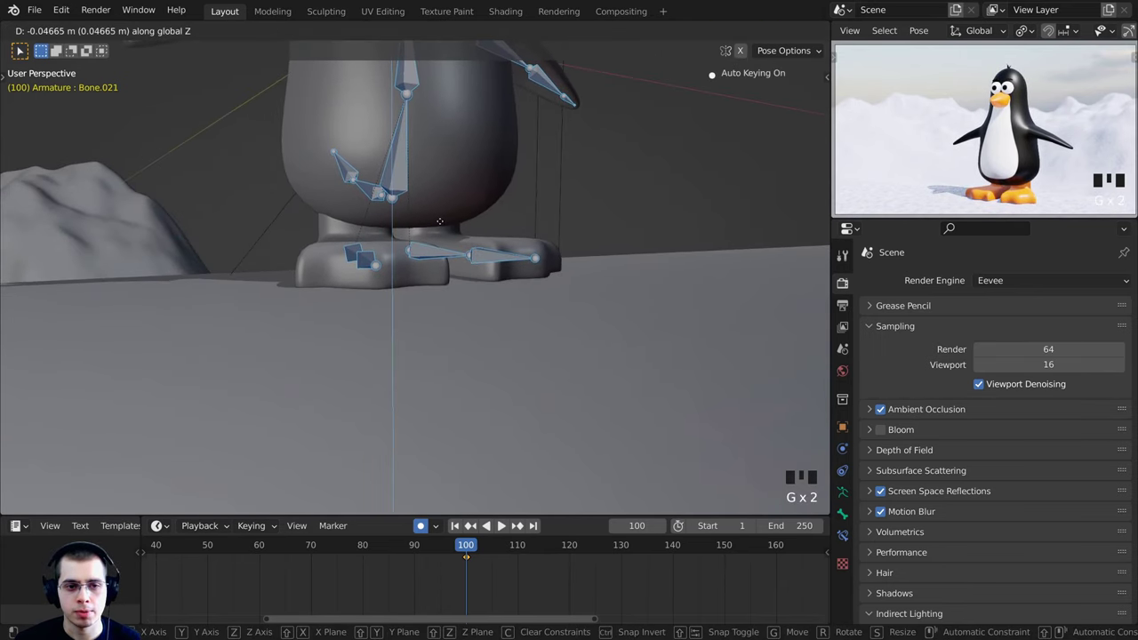
click(441, 236)
Shift the penguin along the global Y axis and deselect all bones
middle_drag(441, 236, 406, 471)
key(g)
key(y)
click(553, 258)
key(a)
Rotate both upper wing bones down about 50° so the wings hang along the penguin's sides
scroll(455, 214, down, 5)
scroll(394, 482, up, 3)
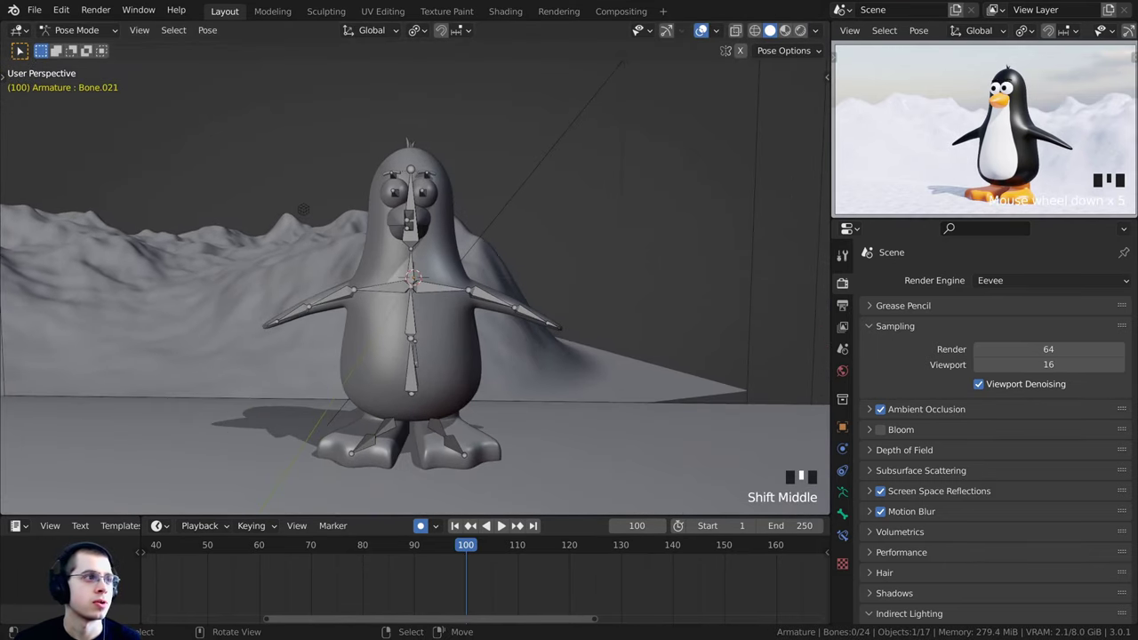
click(493, 300)
scroll(595, 236, up, 3)
key(r)
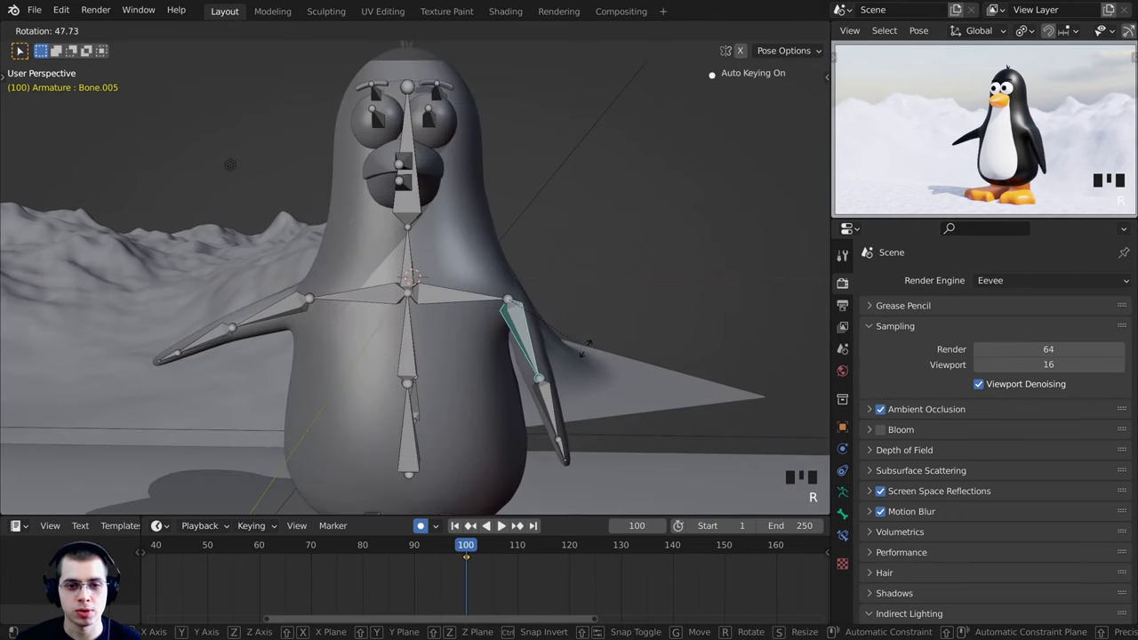
click(299, 340)
click(301, 310)
shift+middle_drag(302, 311, 317, 143)
key(r)
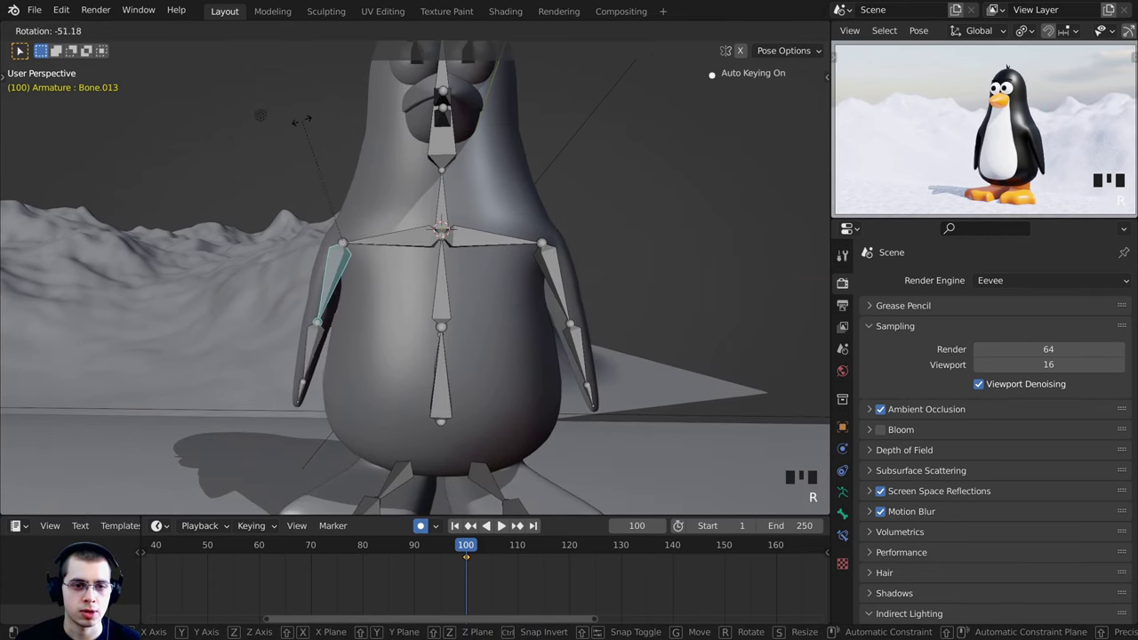
click(300, 133)
Fine-tune the rotation of both upper wing bones from the front and from angled views
right_click(563, 283)
key(r)
click(650, 309)
middle_drag(650, 308, 576, 325)
key(r)
click(502, 335)
scroll(498, 335, up, 1)
key(r)
click(582, 323)
middle_drag(298, 316, 359, 305)
click(336, 286)
Select the neck bone below the head and rotate it slightly
shift+middle_drag(527, 154, 415, 147)
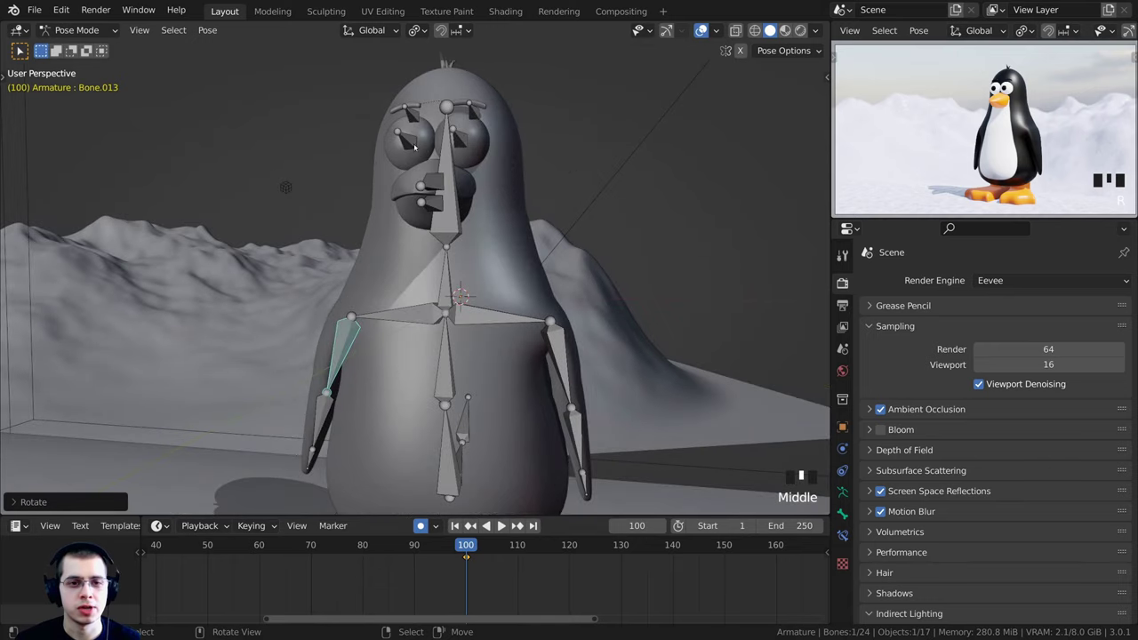
scroll(425, 188, down, 1)
middle_drag(461, 218, 643, 267)
right_click(434, 279)
key(r)
click(561, 431)
Rotate the head bone, refining its direction with free trackball rotation
right_click(450, 234)
key(r)
click(575, 423)
key(r)
key(r)
click(643, 270)
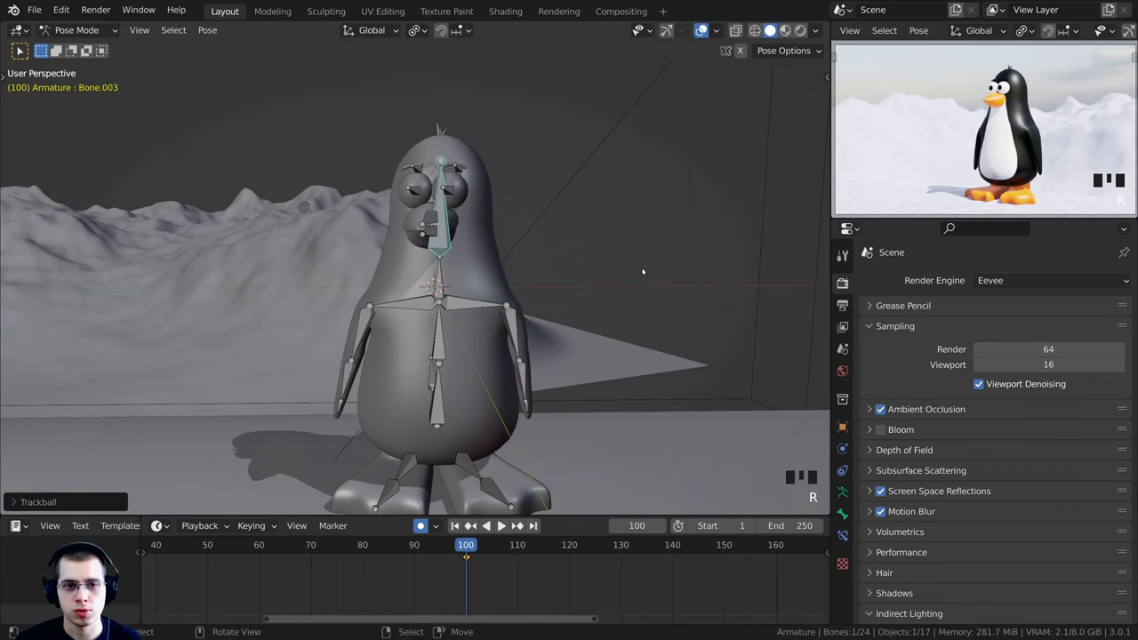
scroll(642, 270, down, 2)
key(r)
key(r)
click(646, 270)
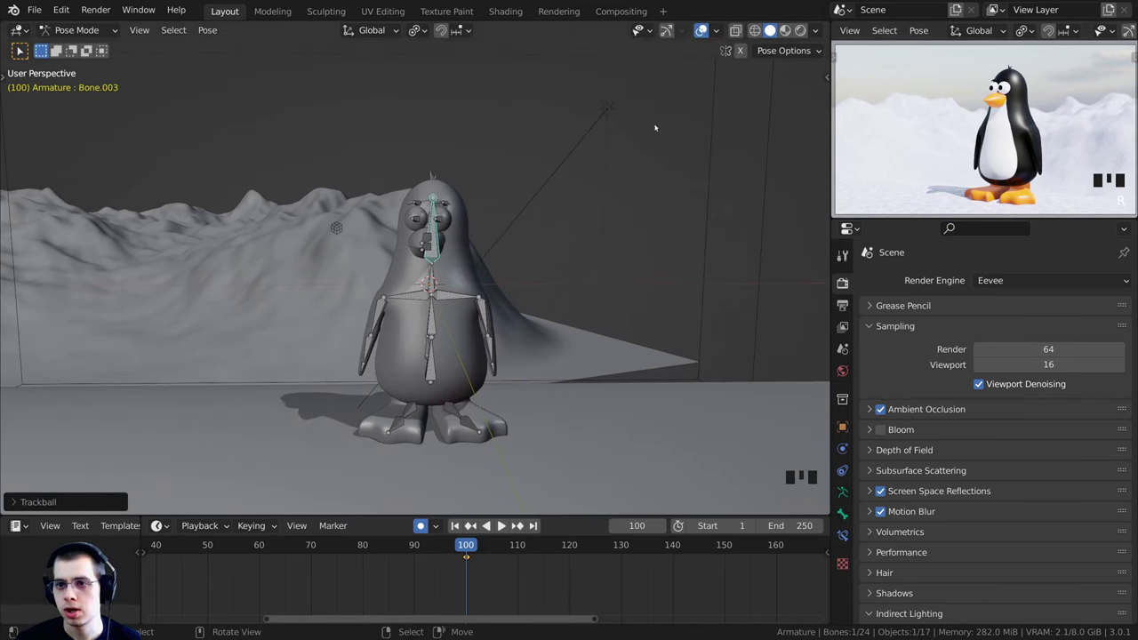
Rotate the penguin's left foot bone slightly outward around the global Z axis
middle_drag(480, 210, 436, 307)
scroll(396, 350, up, 1)
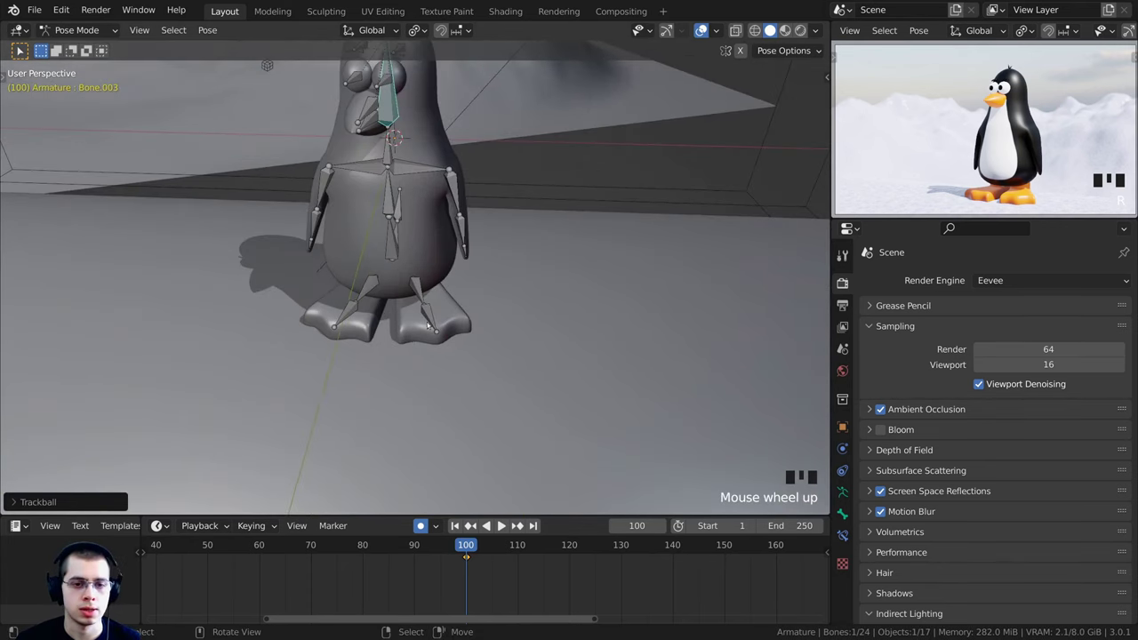
right_click(413, 292)
scroll(497, 381, up, 2)
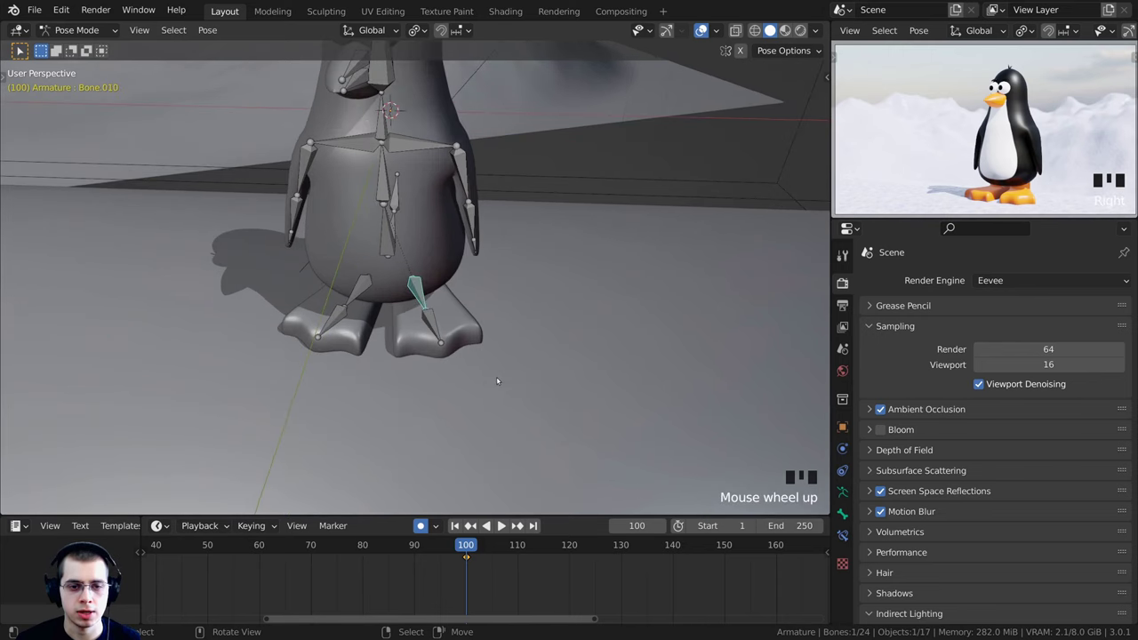
key(r)
key(z)
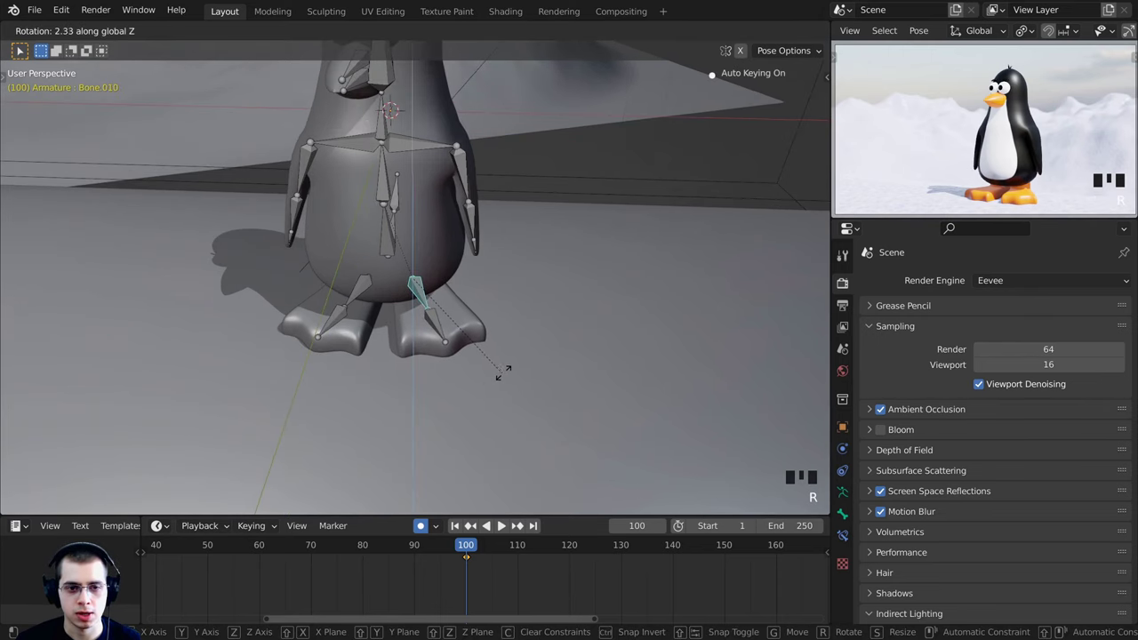
click(509, 367)
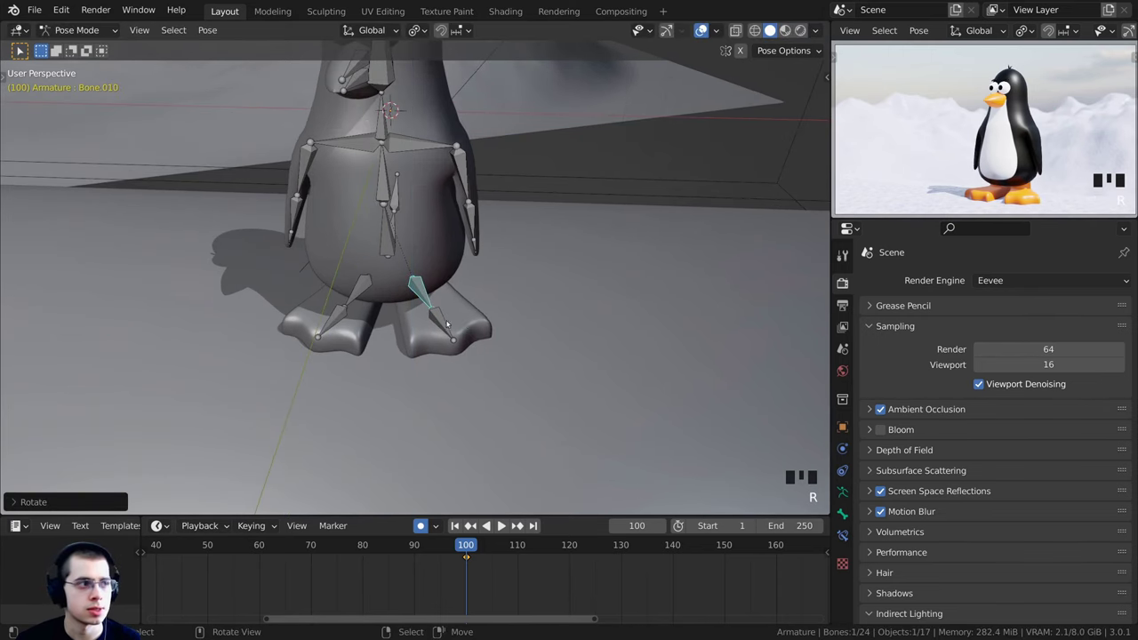
Rotate the penguin's right foot bone outward around the global Z axis to match the other foot
right_click(361, 285)
key(r)
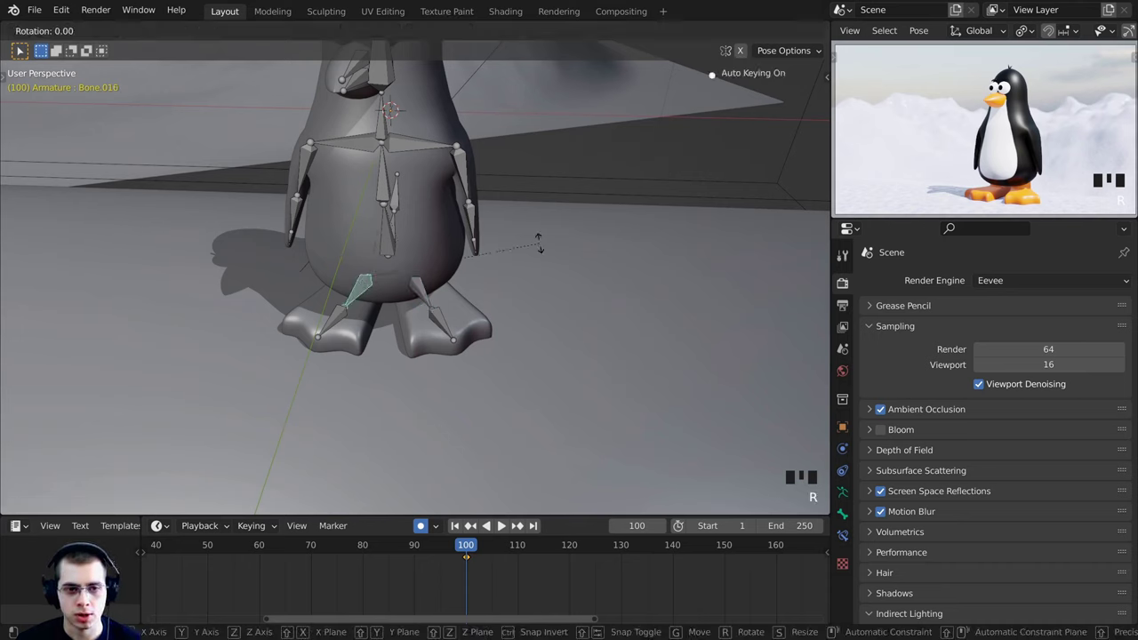
key(z)
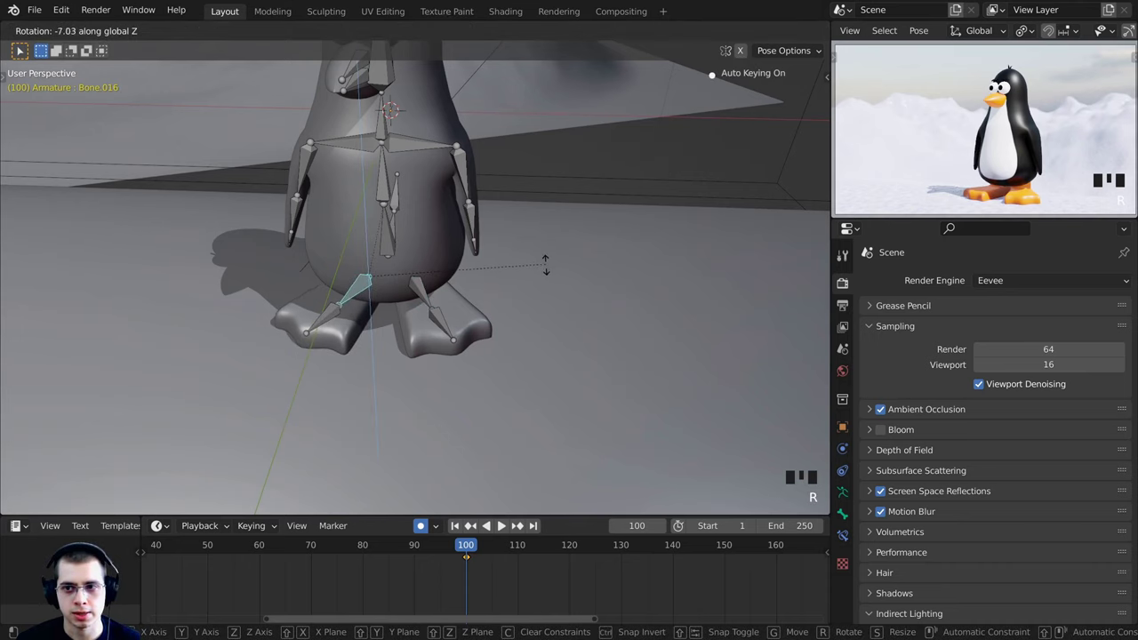
click(546, 273)
Rotate the penguin's left upper wing bone a little more to adjust how the wing hangs
right_click(458, 156)
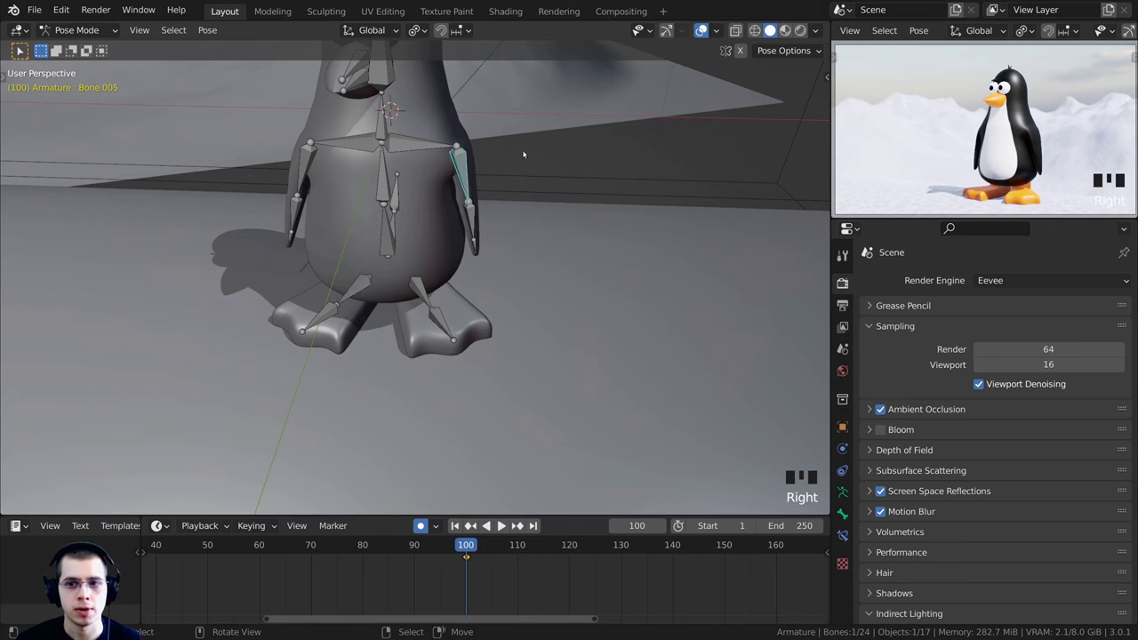
key(r)
click(503, 212)
Select all of the penguin's bones in the standing pose
scroll(503, 212, down, 3)
middle_drag(503, 212, 109, 214)
scroll(356, 165, up, 2)
key(a)
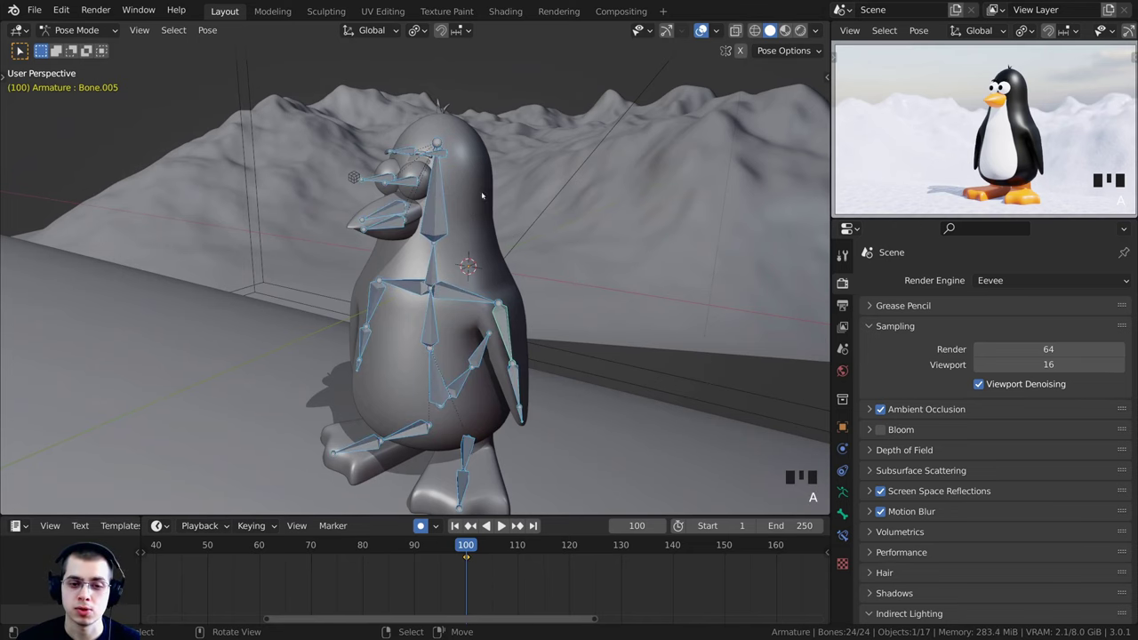
shift+middle_drag(468, 196, 464, 193)
key(a)
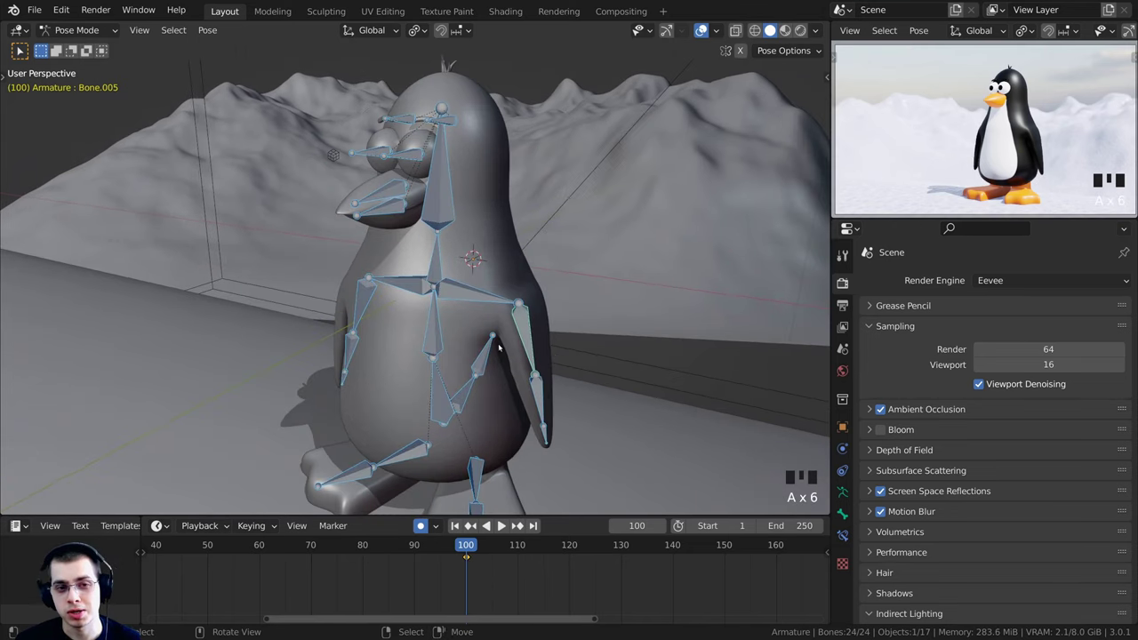
key(a)
key(a)
key(a)
key(a)
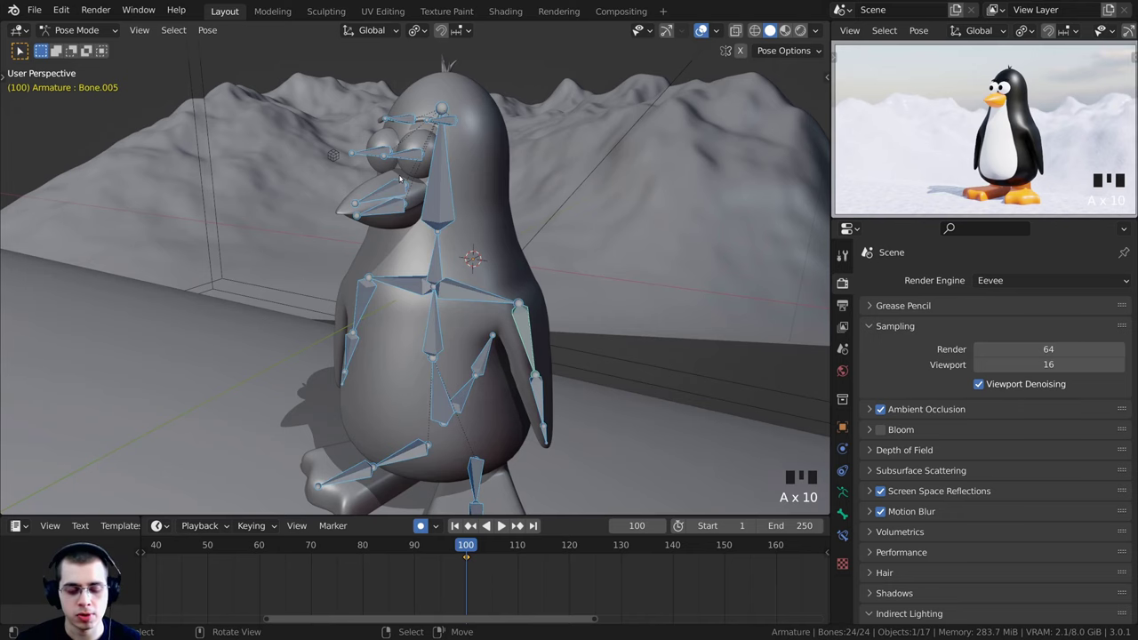
Insert a Location, Rotation & Scale keyframe at frame 100 for all of the penguin's bones
key(i)
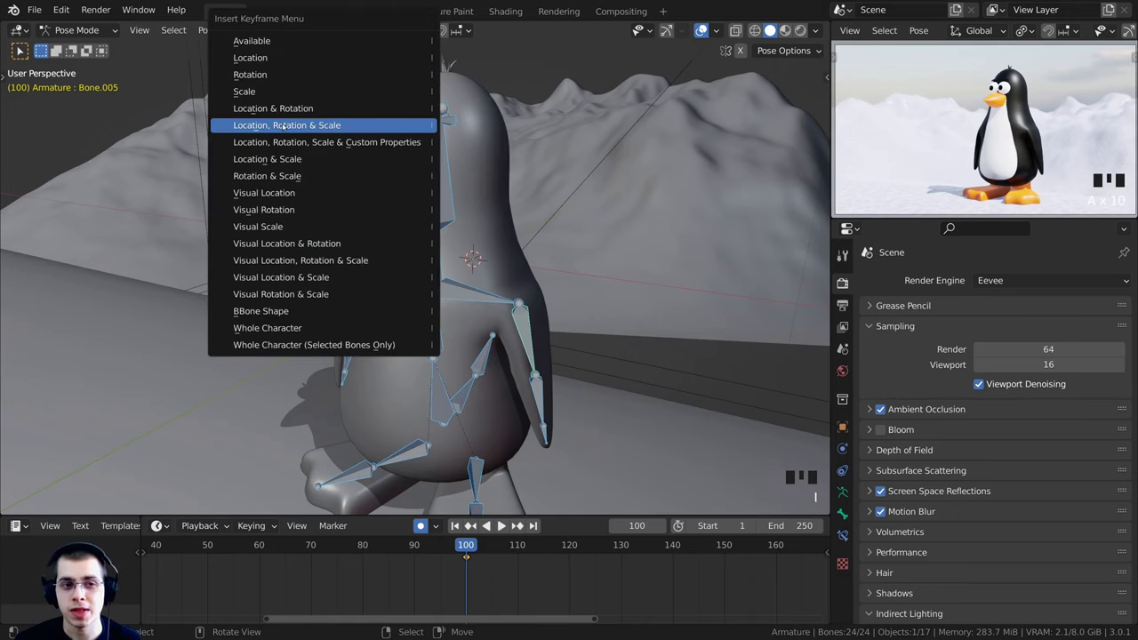
click(283, 126)
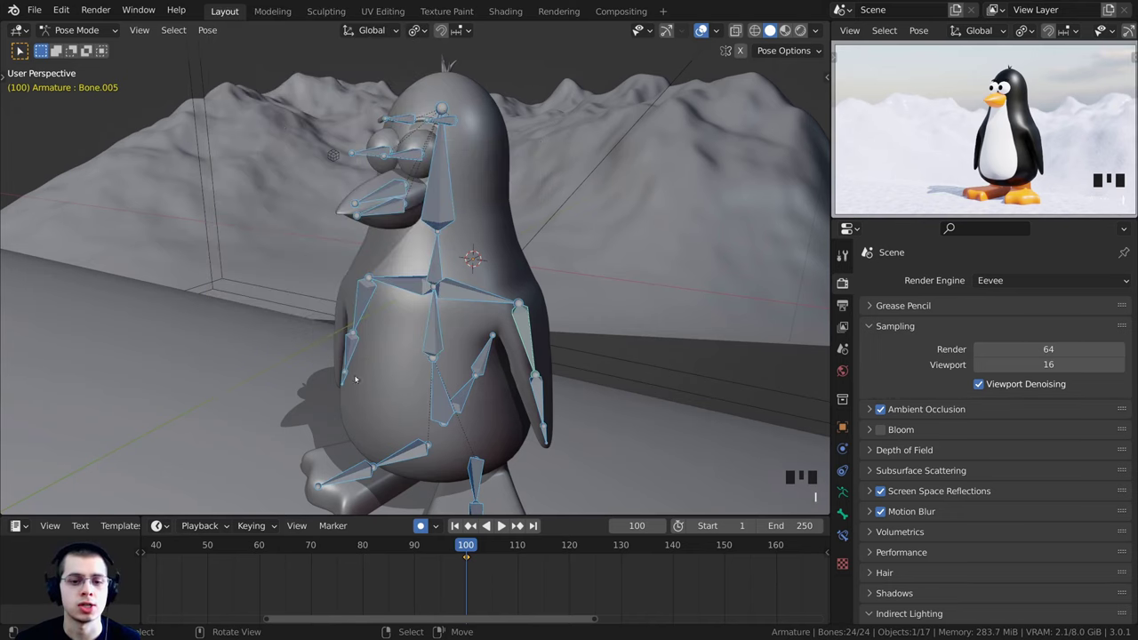
scroll(467, 578, down, 4)
scroll(559, 338, down, 1)
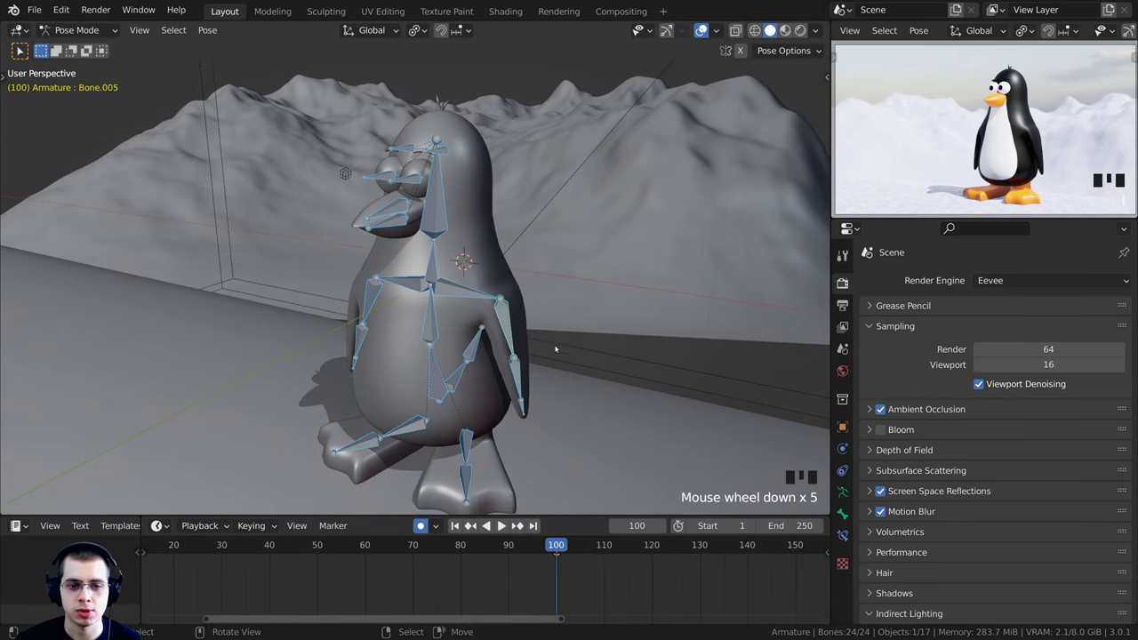
scroll(628, 594, down, 4)
middle_drag(629, 594, 605, 594)
scroll(596, 578, down, 5)
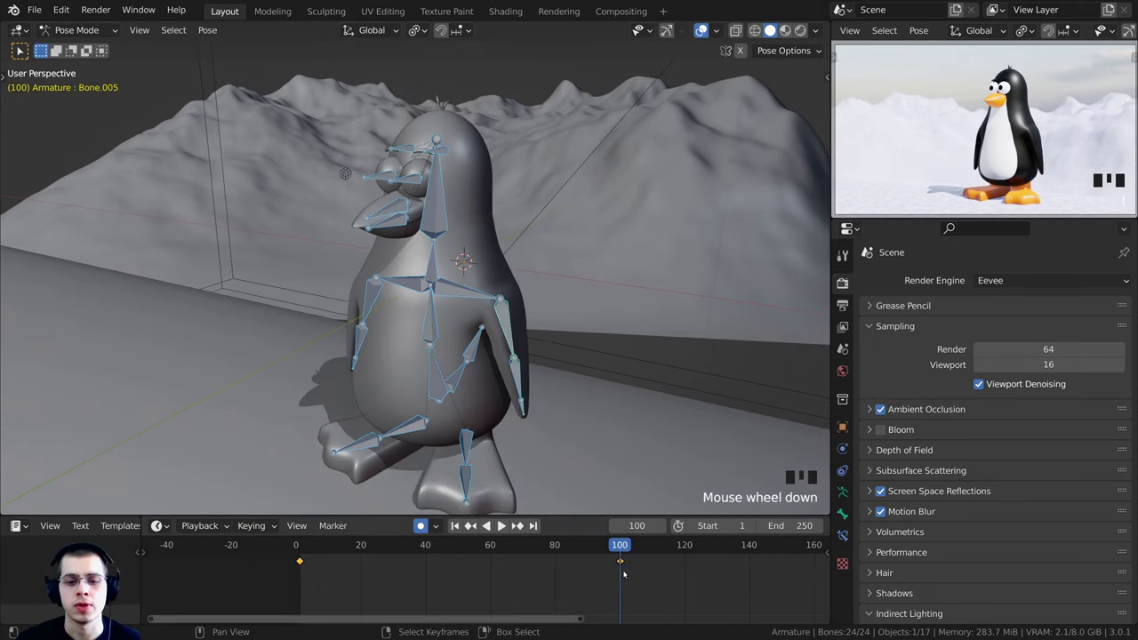
Scrub between the frame 1 and frame 100 keyframes to examine how the penguin moves between the two poses
click(570, 546)
drag(464, 551, 498, 546)
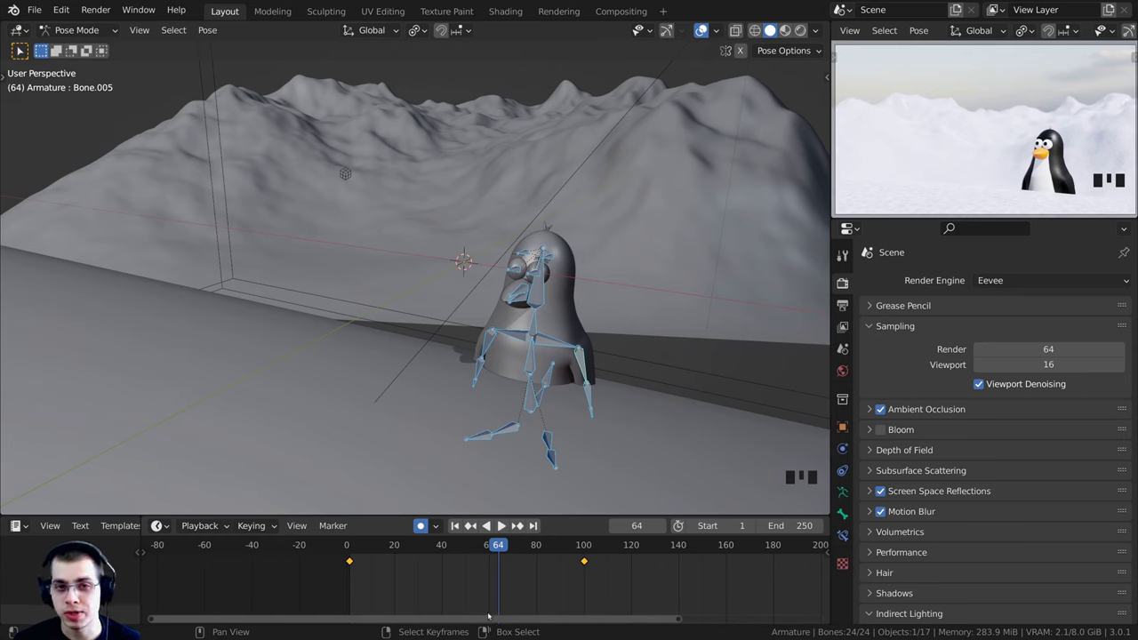
drag(498, 546, 584, 550)
middle_drag(584, 549, 462, 564)
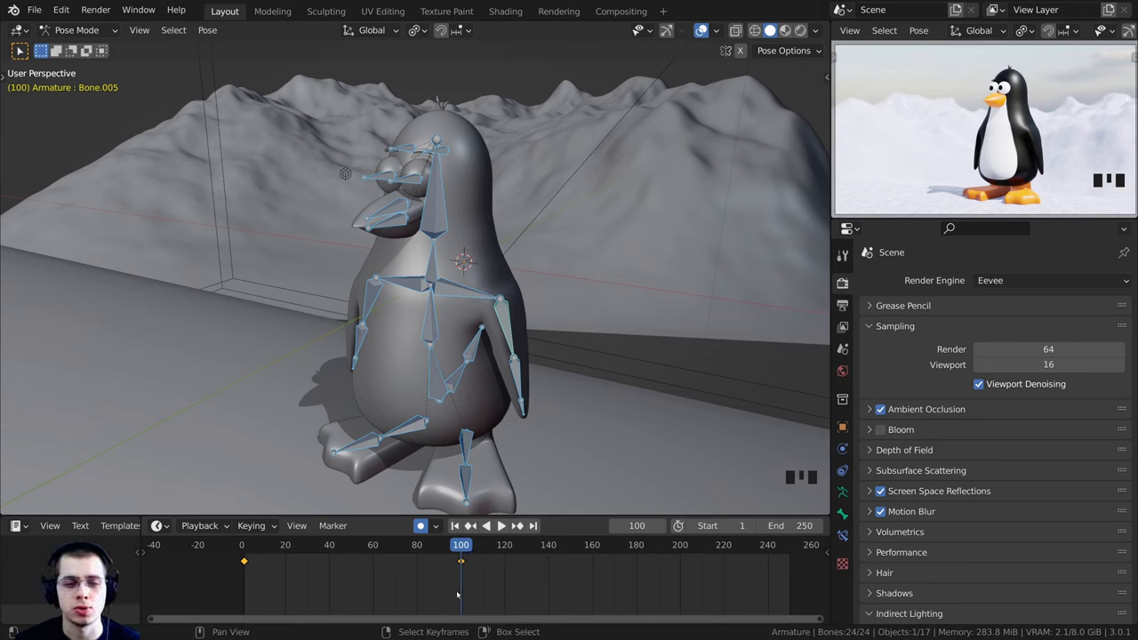
click(419, 547)
click(407, 547)
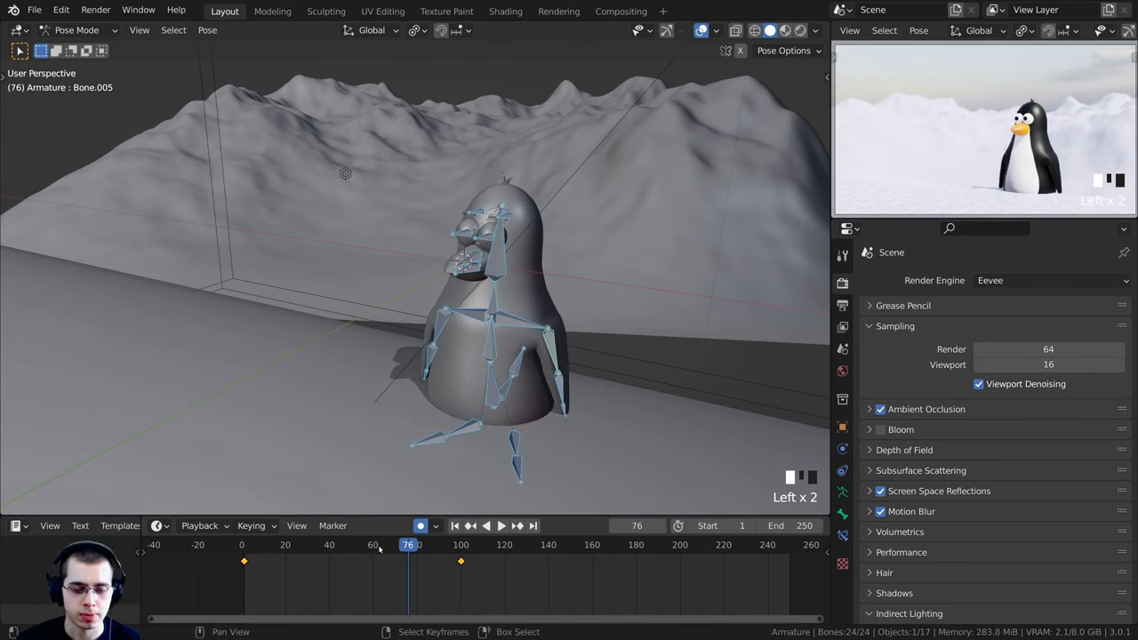
Set the interpolation of all the penguin's keyframes to Constant
key(a)
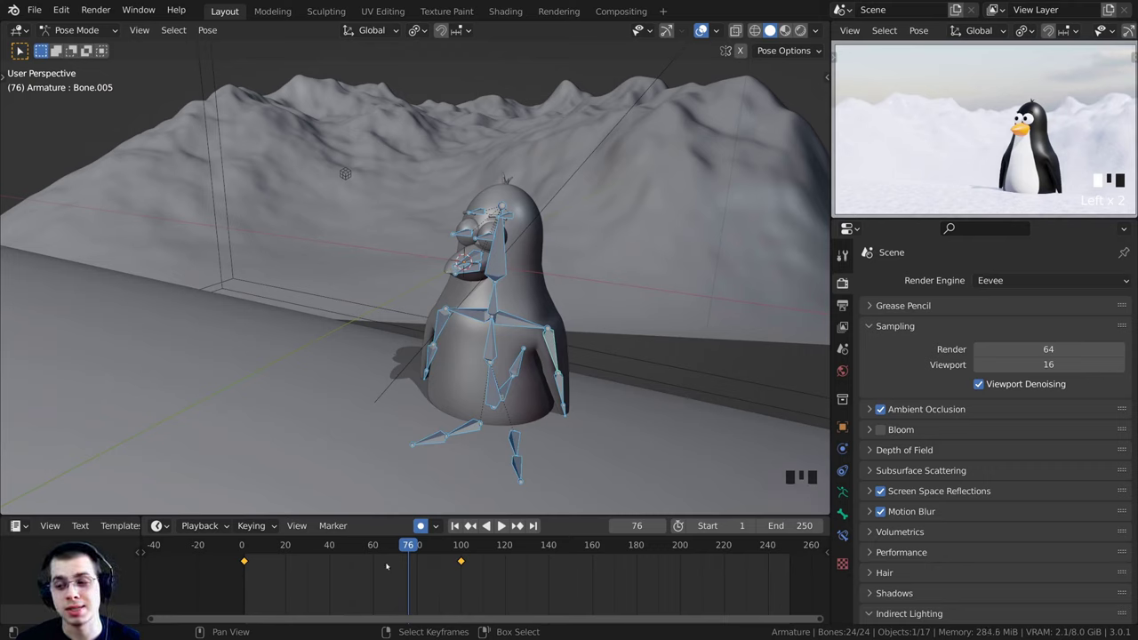
key(t)
click(338, 558)
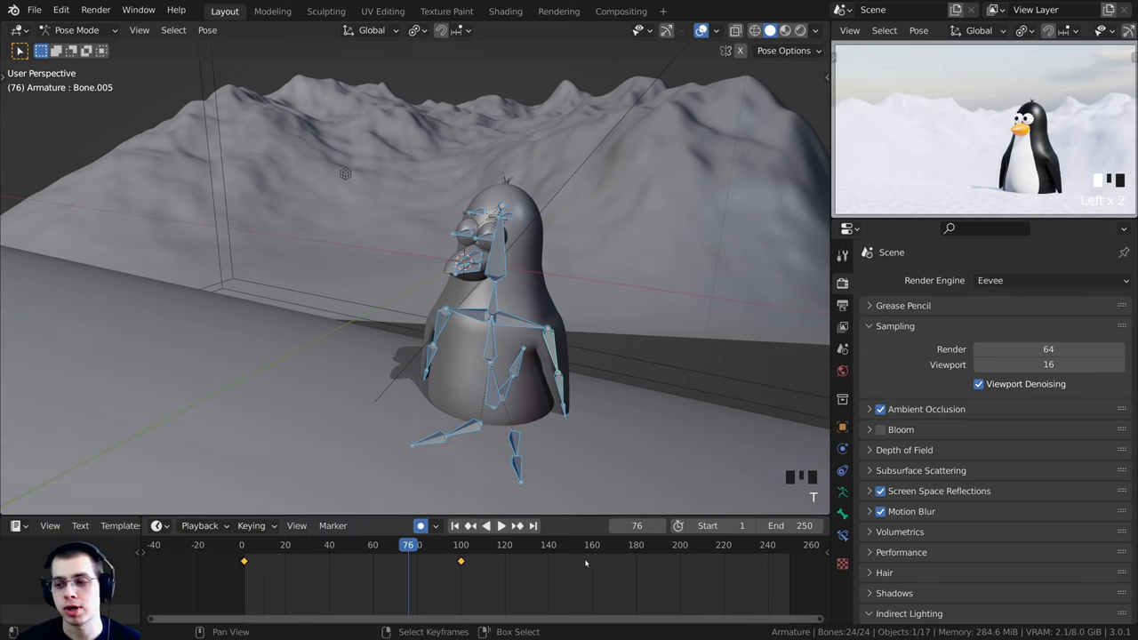
key(t)
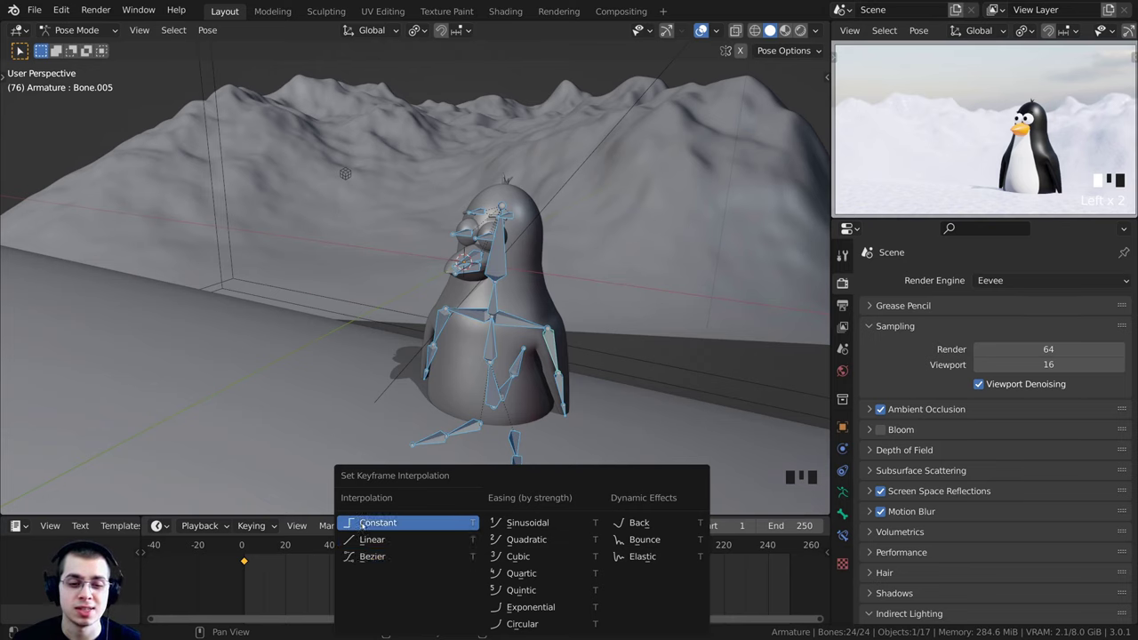
click(362, 524)
Play and scrub the animation across frame 100 to check the jump from the climbing pose to the standing pose
key(space)
key(space)
key(space)
drag(410, 547, 385, 549)
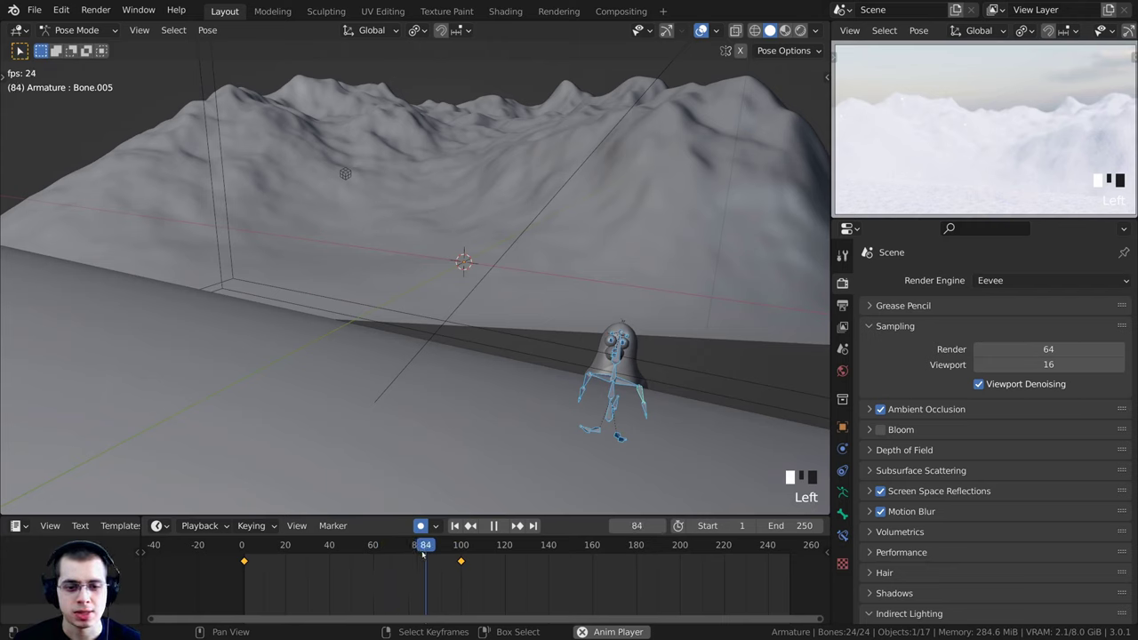
key(space)
click(460, 546)
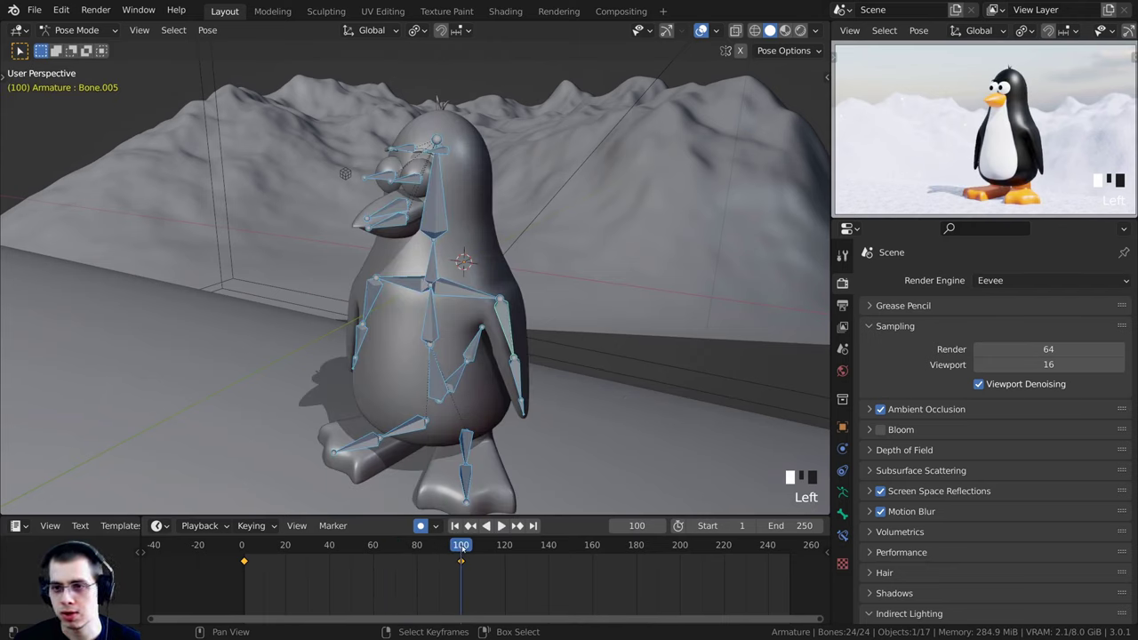
key(Left)
key(space)
key(space)
key(space)
key(Left)
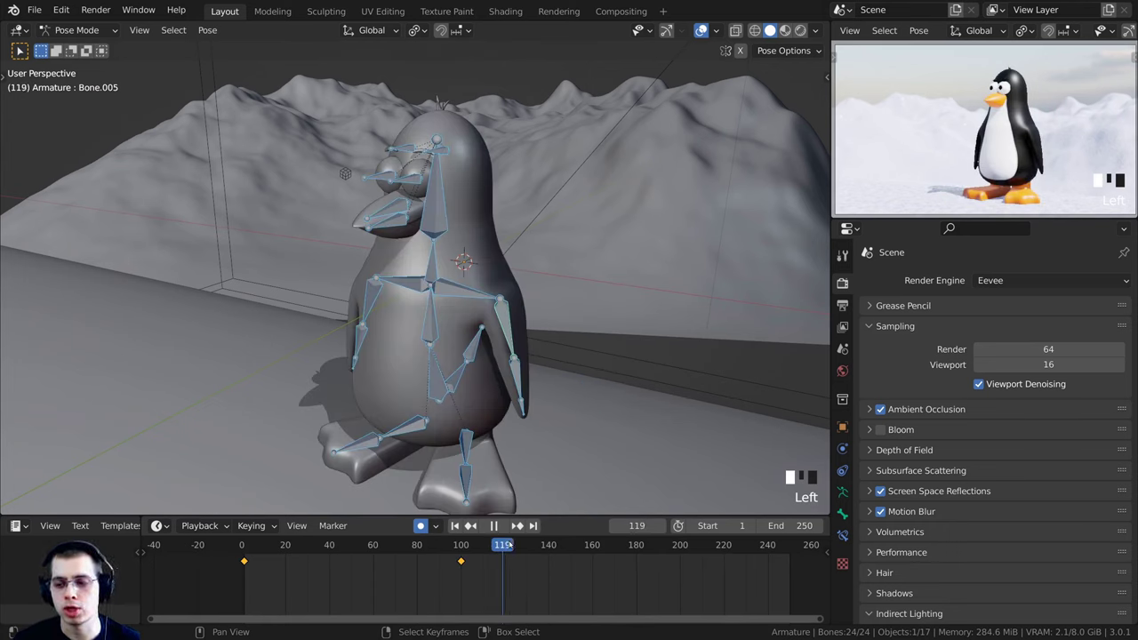
key(space)
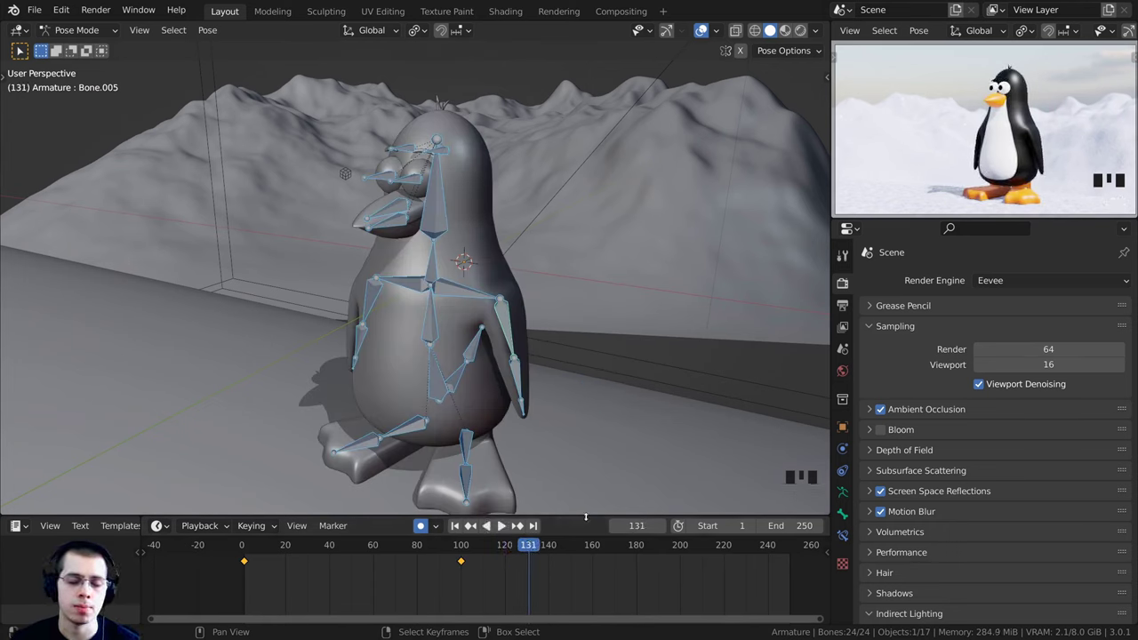
key(space)
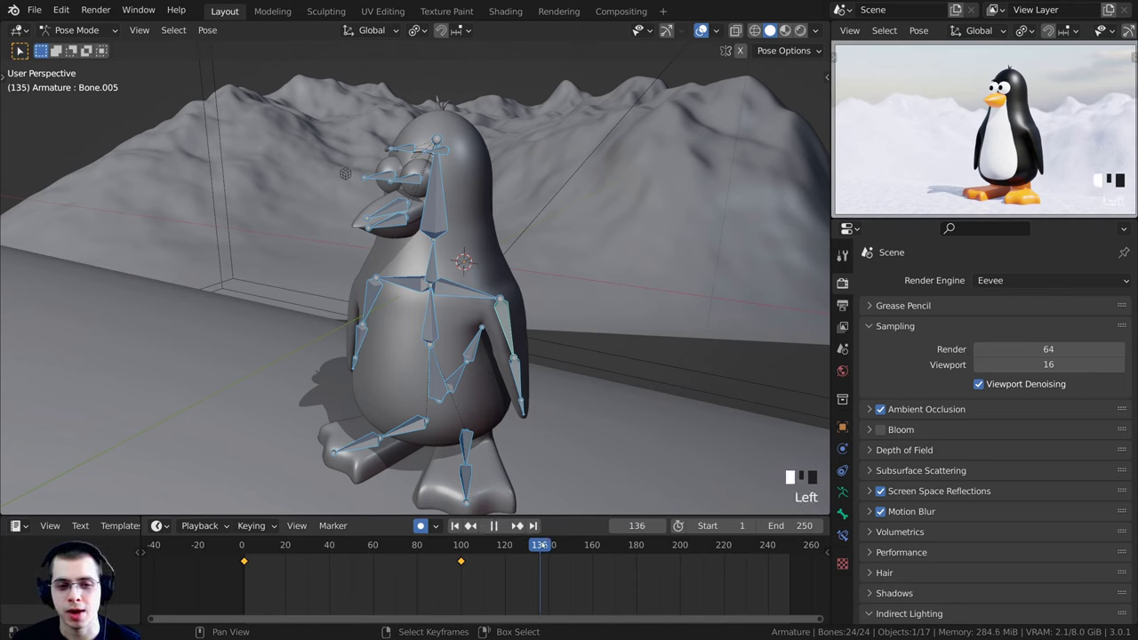
key(Left)
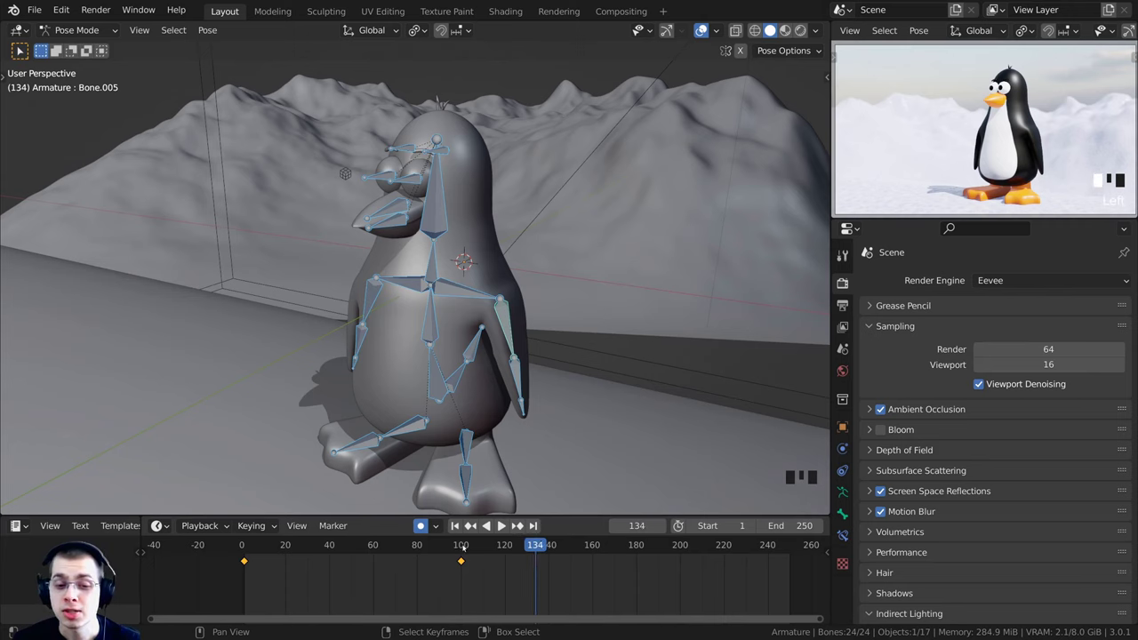
Go to frame 120 and rotate the penguin's neck bone about 19 degrees around the global Z axis
scroll(536, 544, up, 4)
click(511, 550)
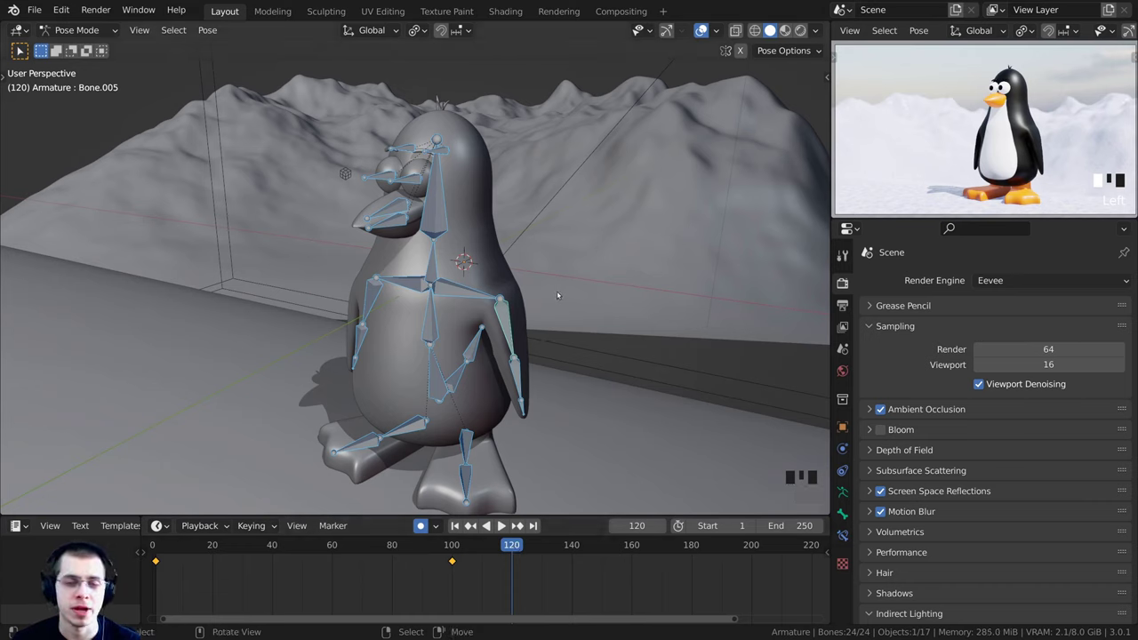
shift+middle_drag(487, 230, 436, 232)
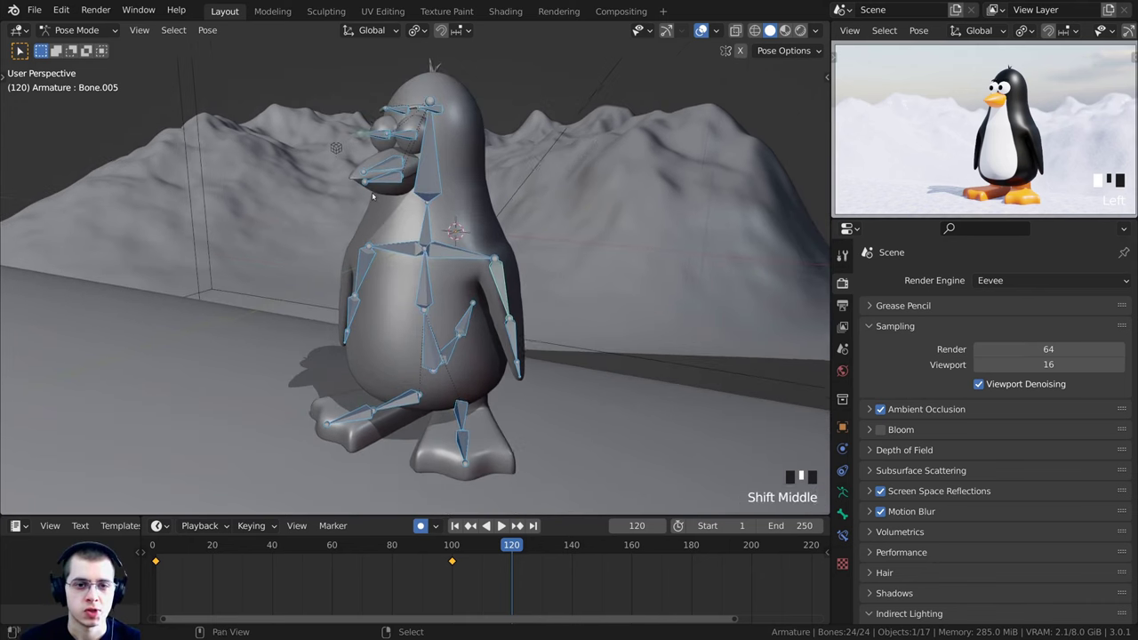
scroll(436, 232, up, 2)
right_click(428, 230)
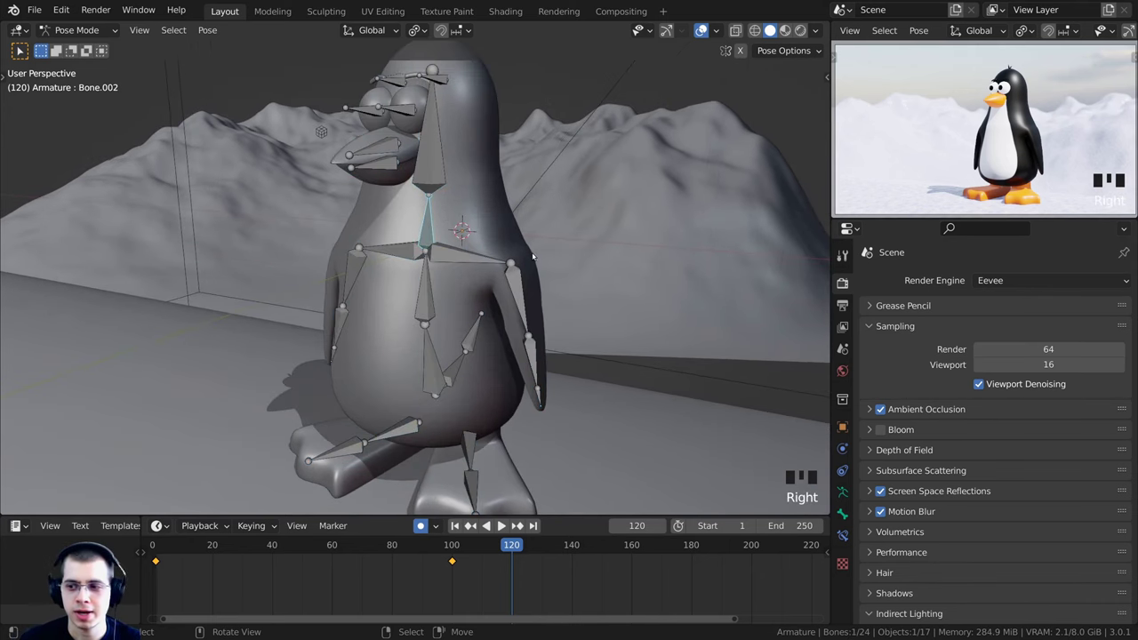
key(r)
key(z)
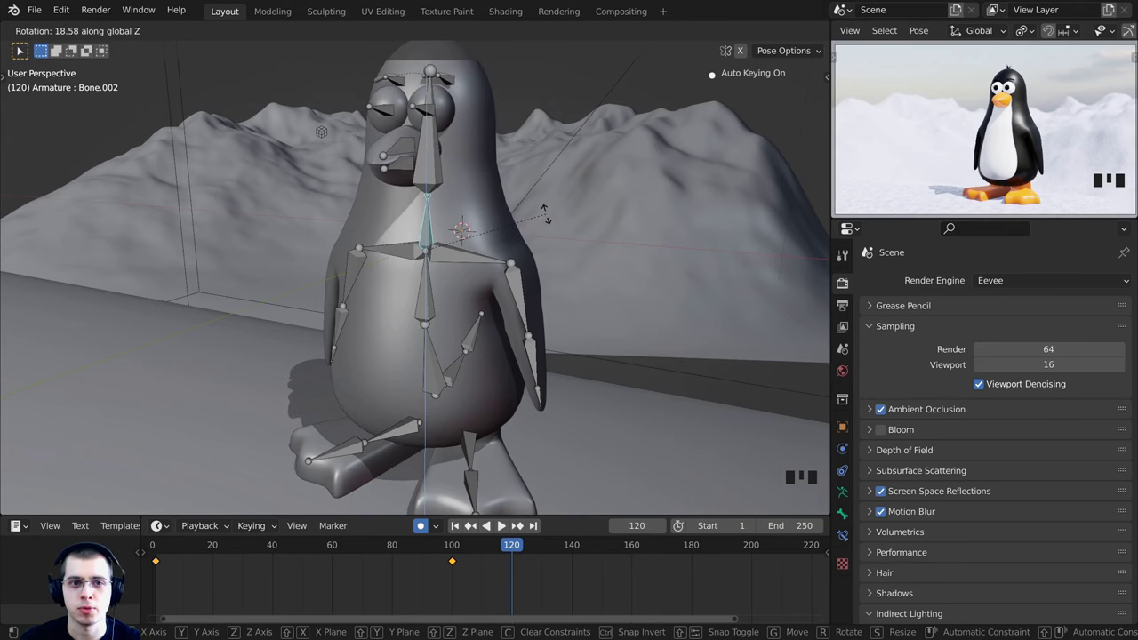
click(524, 208)
Turn the penguin's head bone about 8 degrees further around the global Z axis
shift+middle_drag(525, 207, 497, 219)
right_click(441, 199)
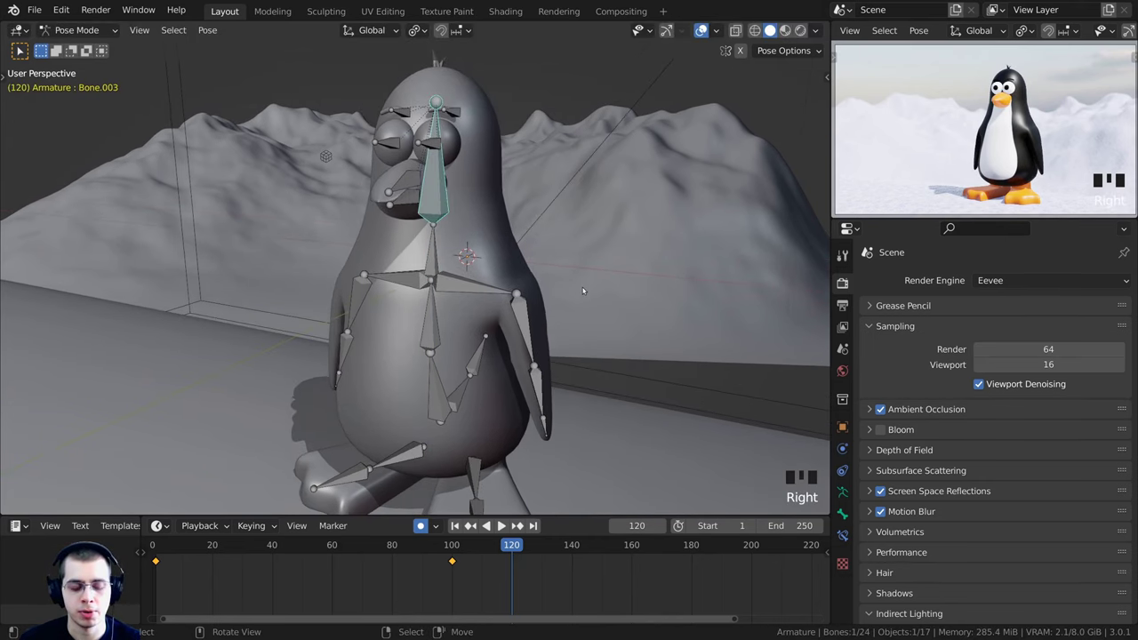
key(r)
key(z)
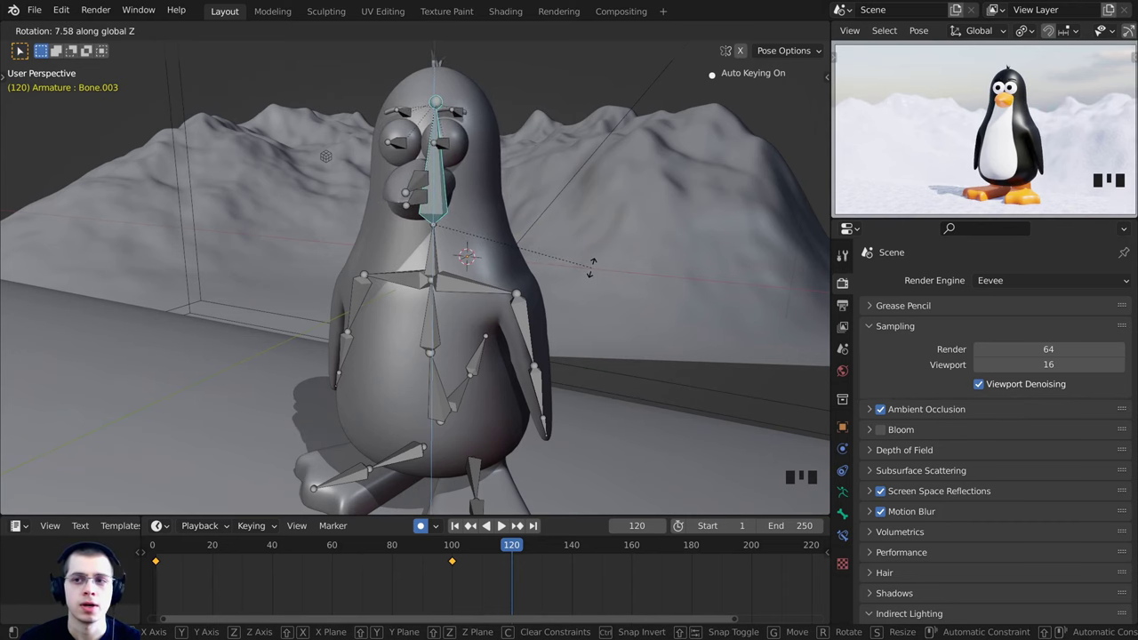
click(521, 169)
scroll(521, 169, up, 2)
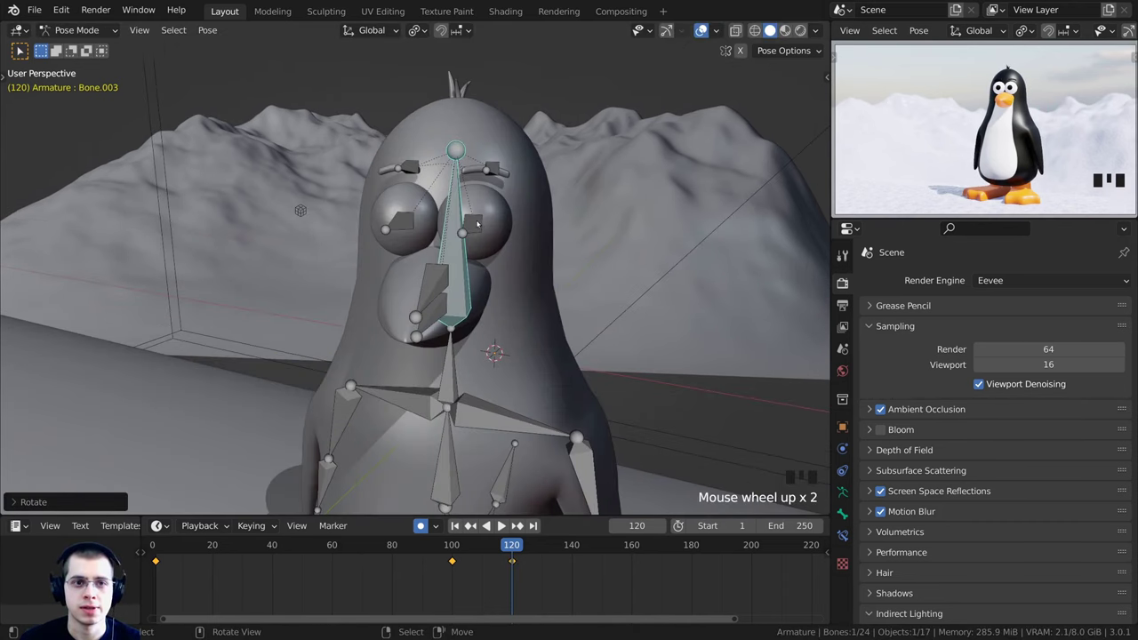
Select both of the penguin's eye bones and set the transform pivot point to Individual Origins
right_click(475, 224)
shift+right_click(398, 223)
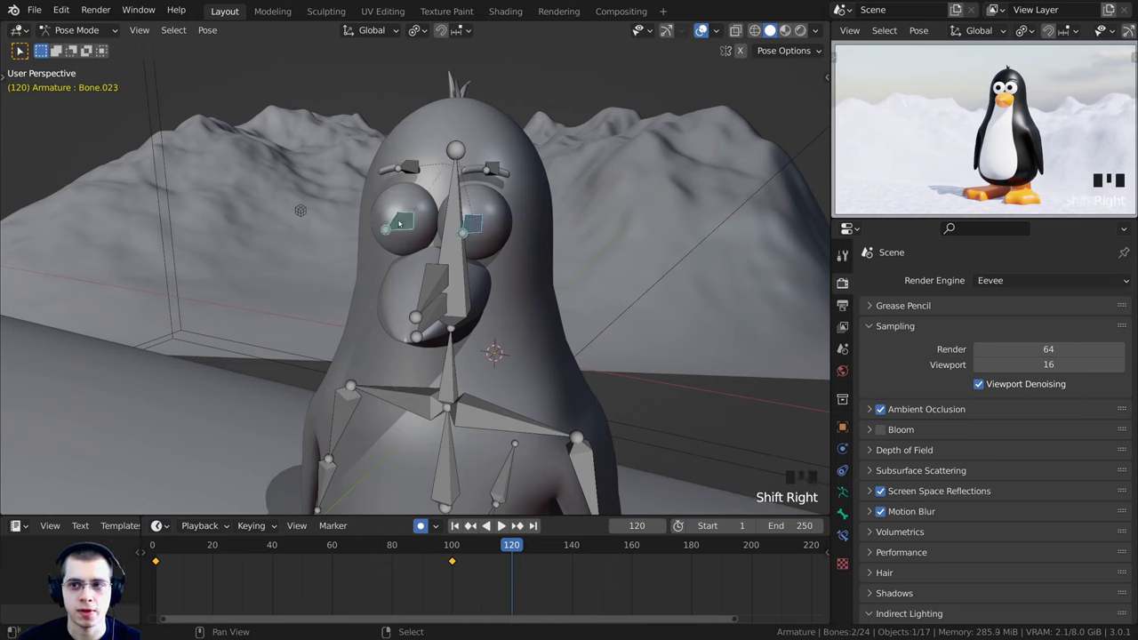
click(415, 31)
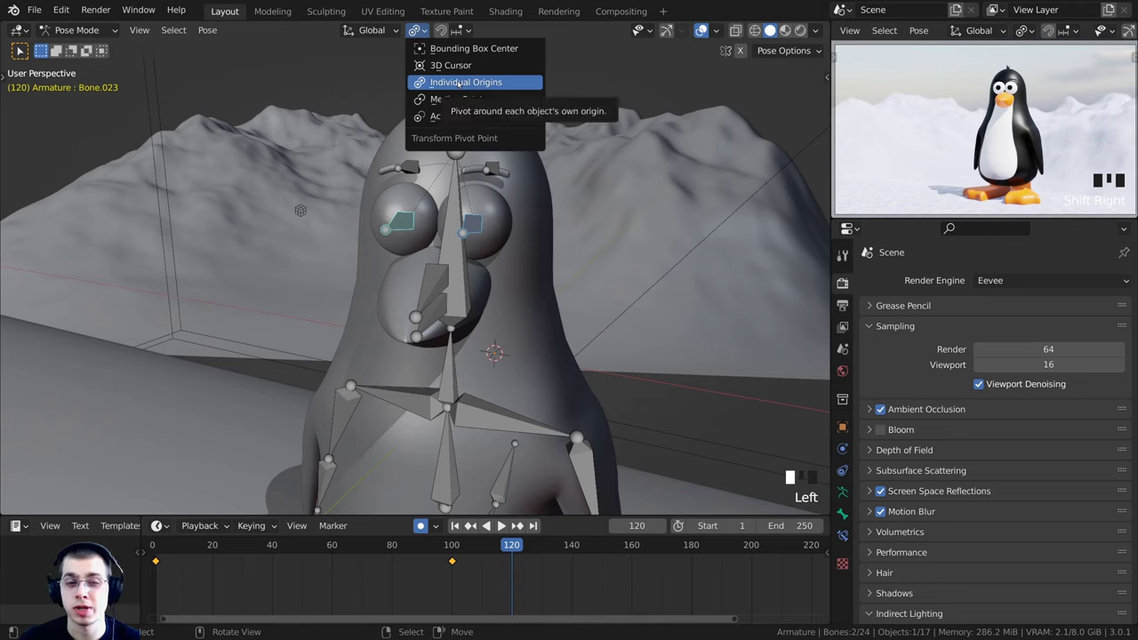
click(458, 83)
key(r)
key(r)
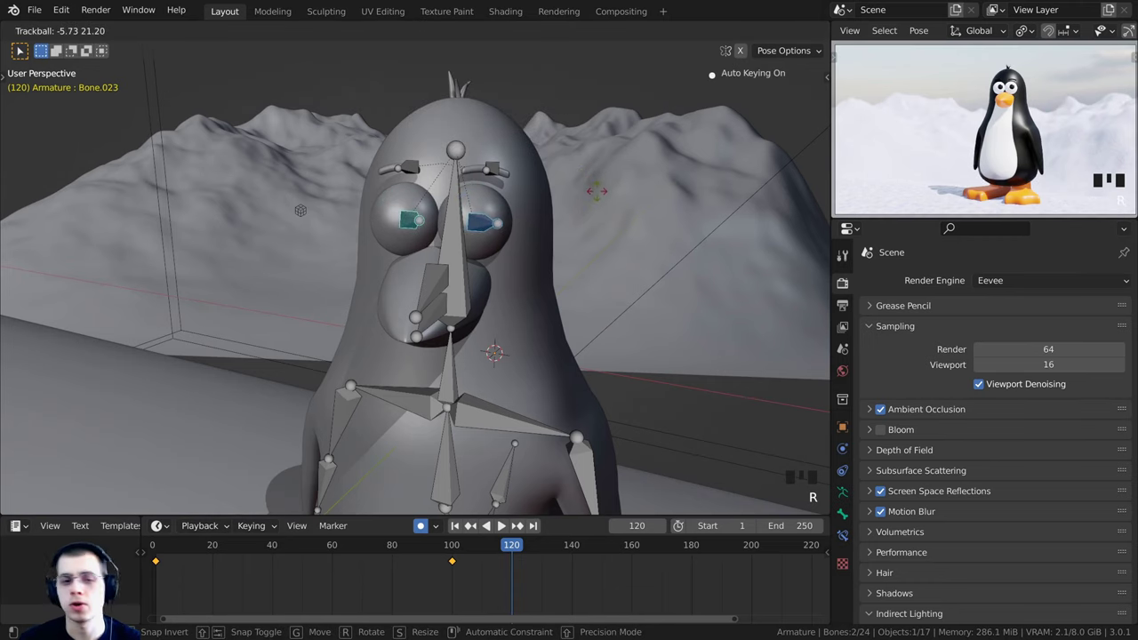
right_click(601, 193)
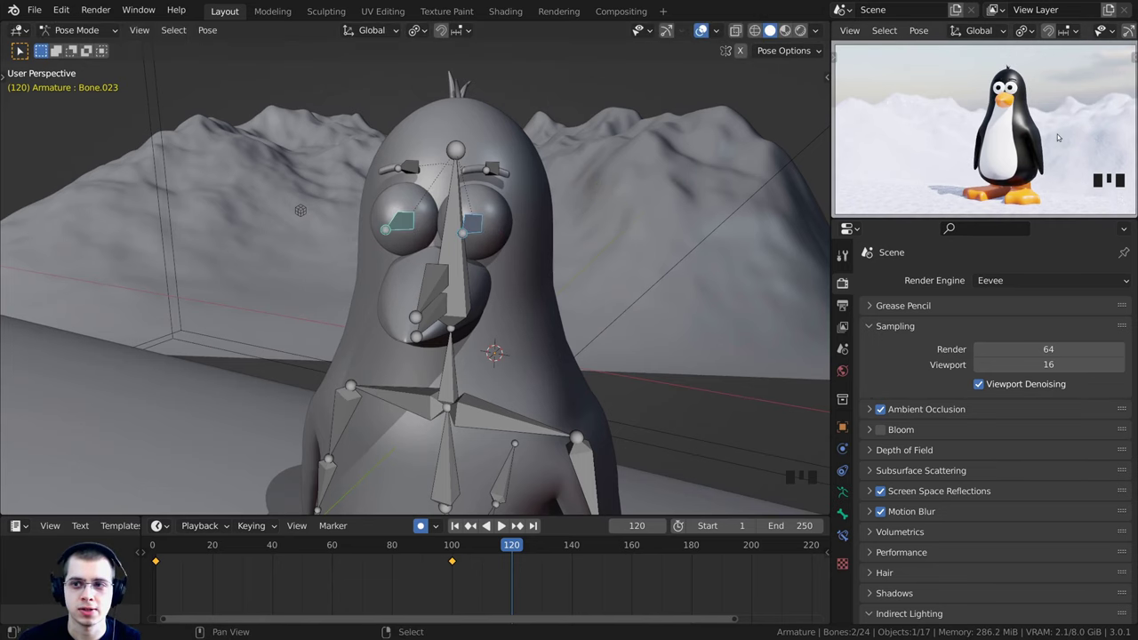
Trackball-rotate both eye bones by about 2 and 14 degrees so the pupils look toward the camera
scroll(1025, 100, up, 5)
shift+middle_drag(1025, 99, 1015, 129)
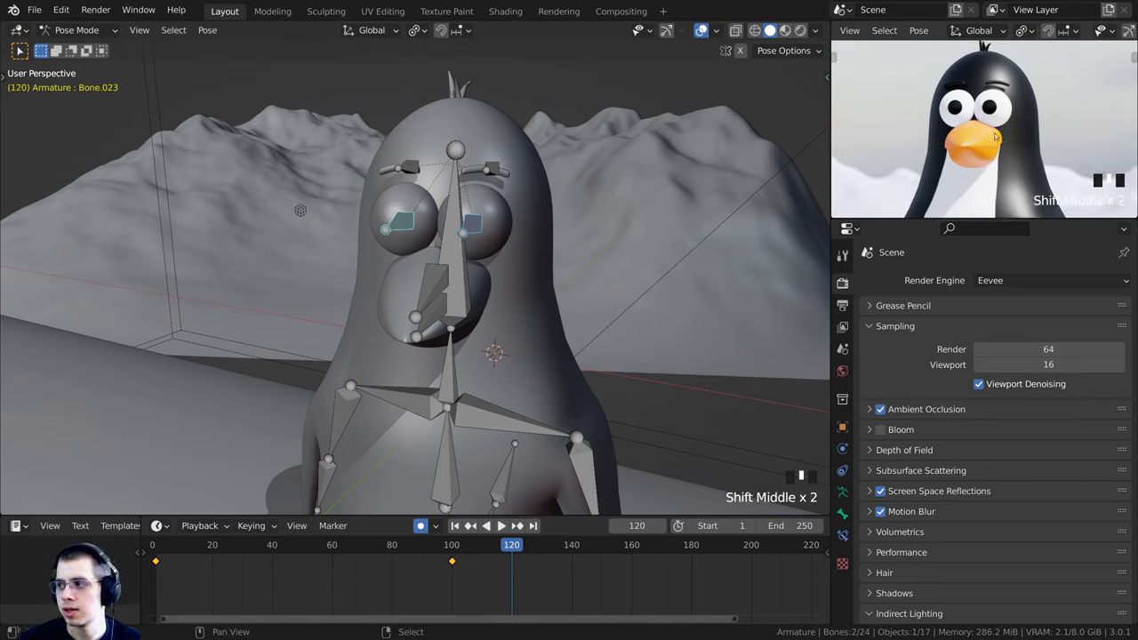
key(r)
key(r)
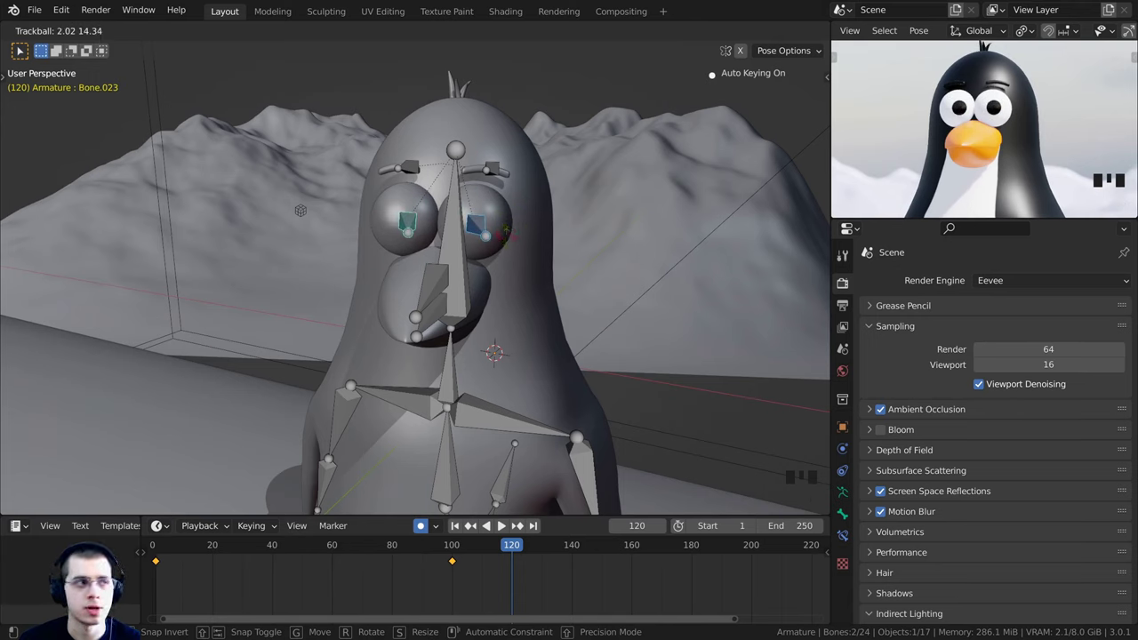
click(504, 236)
Rotate both eyebrow bones together about 3.5 degrees as seen from the penguin's side
right_click(490, 170)
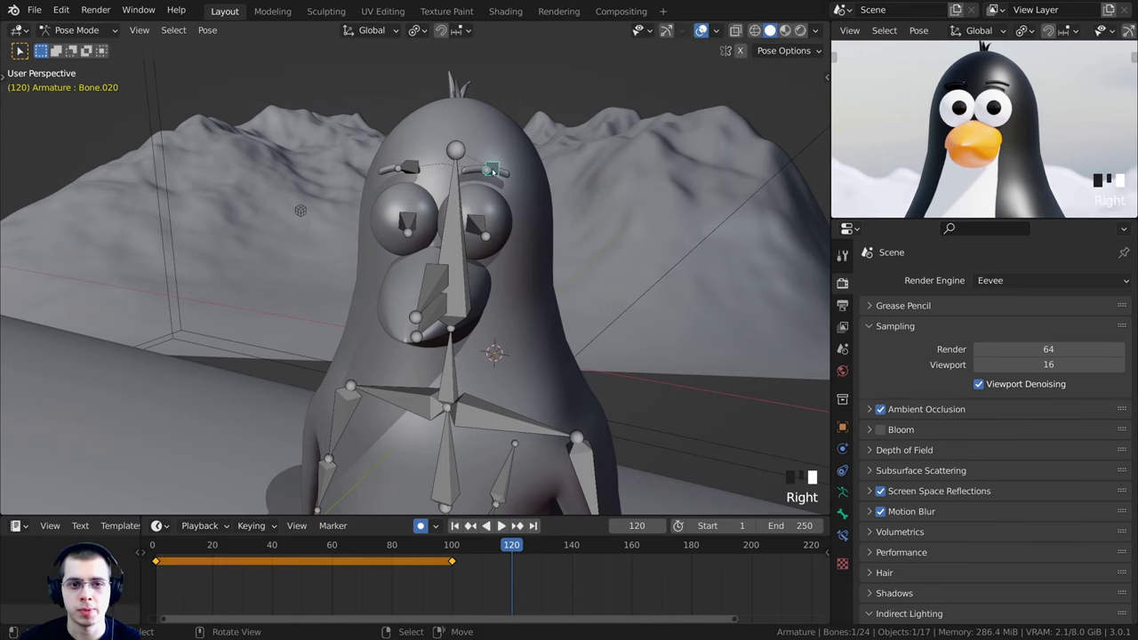
shift+right_click(405, 170)
middle_drag(406, 170, 477, 168)
key(r)
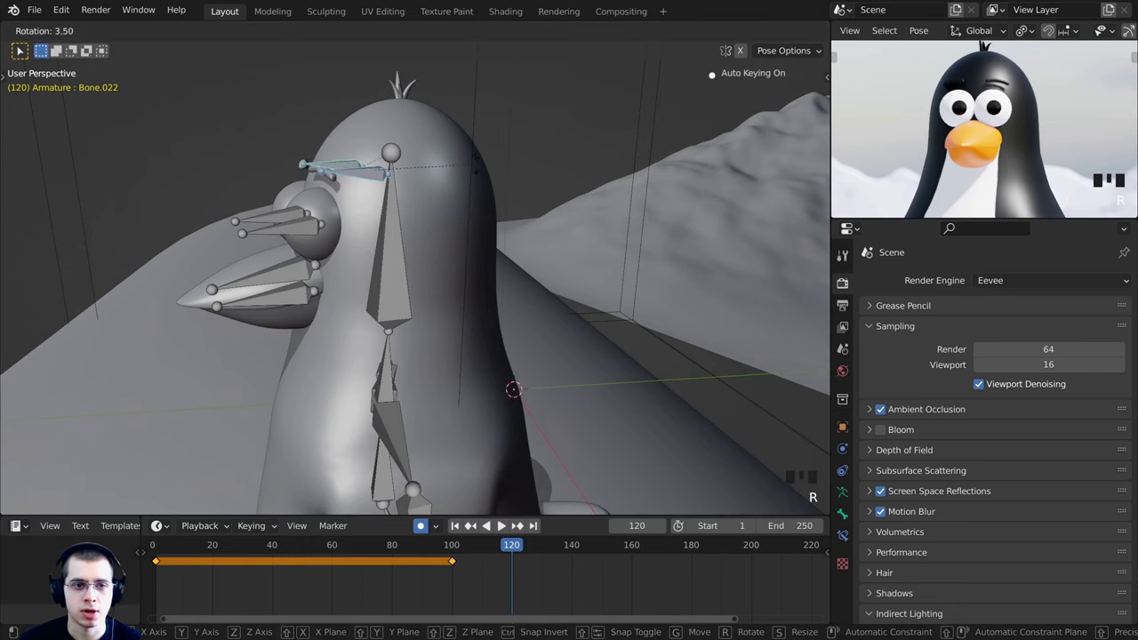
click(481, 175)
Rotate the penguin's left and right upper wing bones slightly as seen from the front
middle_drag(481, 175, 518, 320)
scroll(586, 180, down, 3)
right_click(519, 320)
scroll(516, 318, down, 1)
key(r)
click(522, 310)
right_click(317, 313)
key(r)
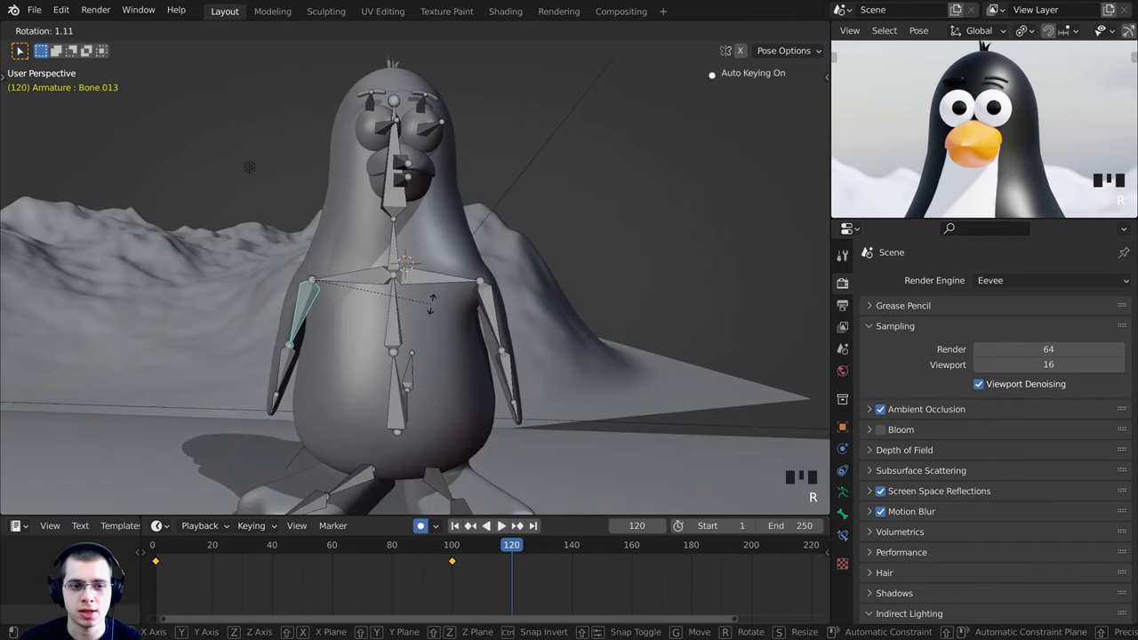
click(432, 305)
Rotate the penguin's right foot bone about 7 degrees outward around the global Z axis
scroll(431, 305, down, 2)
shift+middle_drag(432, 305, 576, 262)
right_click(361, 390)
key(r)
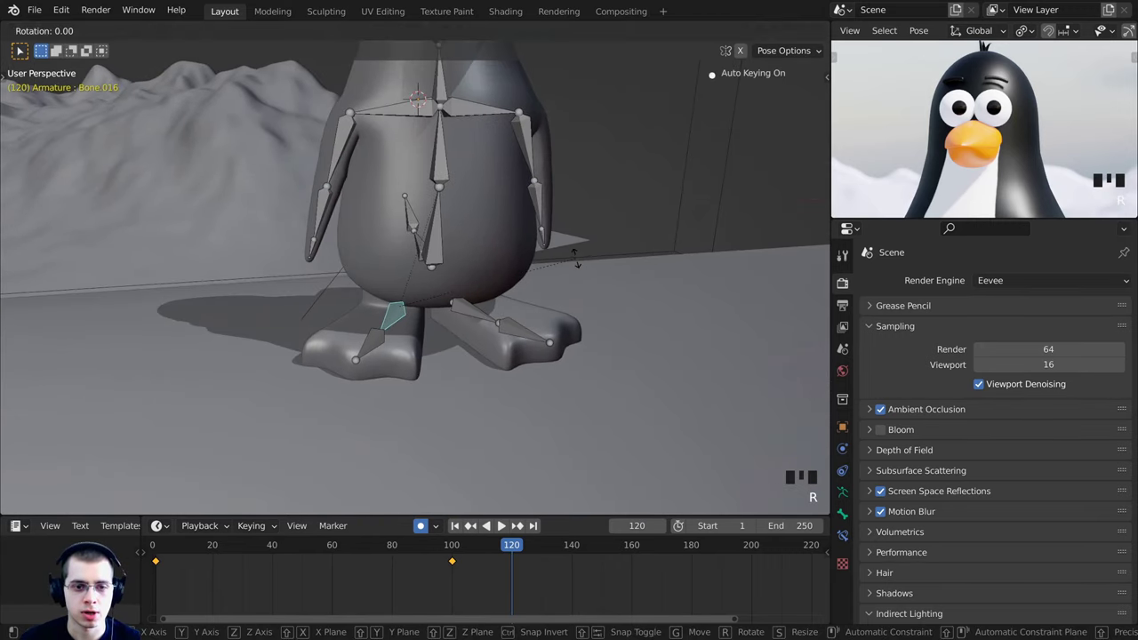
key(z)
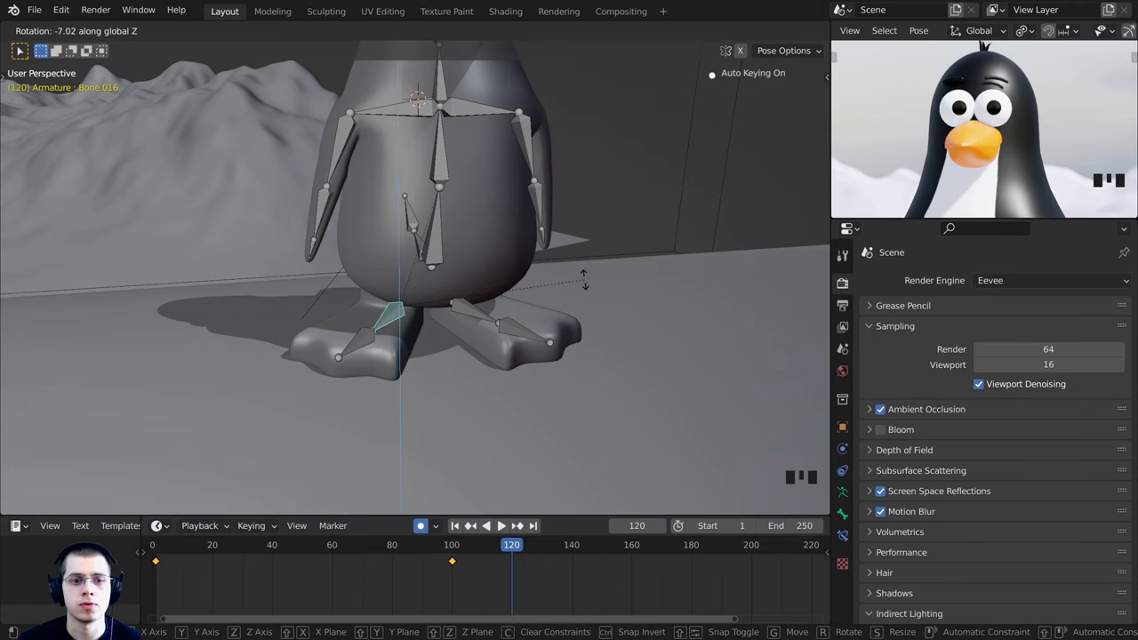
click(585, 278)
middle_drag(538, 269, 532, 329)
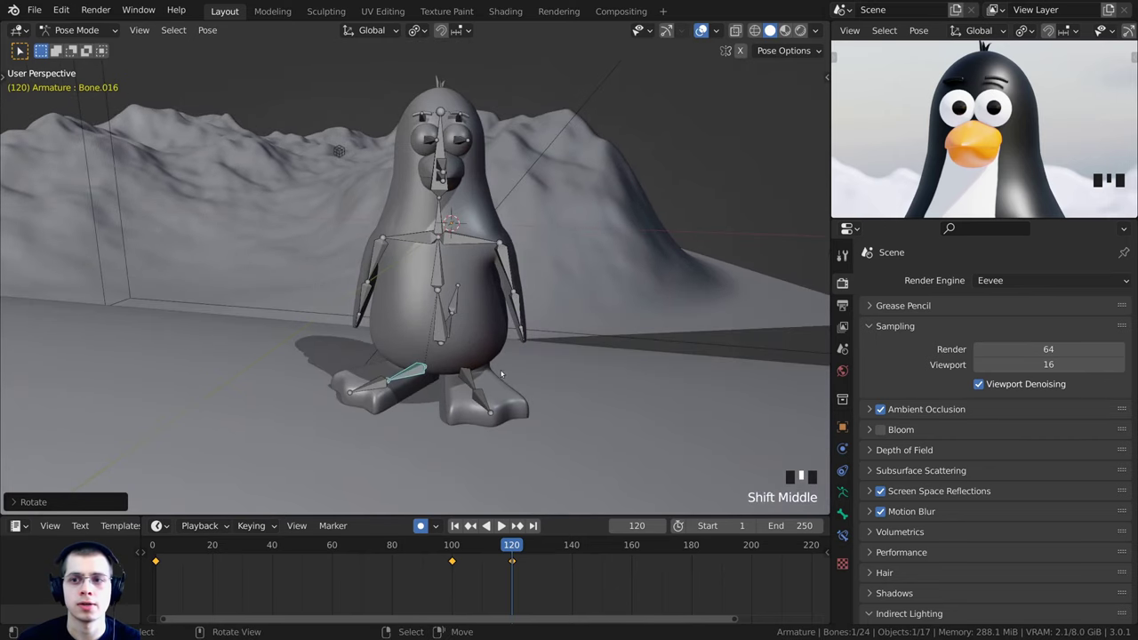
Scrub the timeline around frames 116 to 120 and check the pose change in the camera view
scroll(532, 329, down, 2)
mouse_move(492, 576)
mouse_down()
mouse_move(474, 576)
mouse_move(515, 582)
mouse_move(499, 584)
mouse_up()
scroll(883, 193, down, 5)
shift+middle_drag(882, 194, 898, 178)
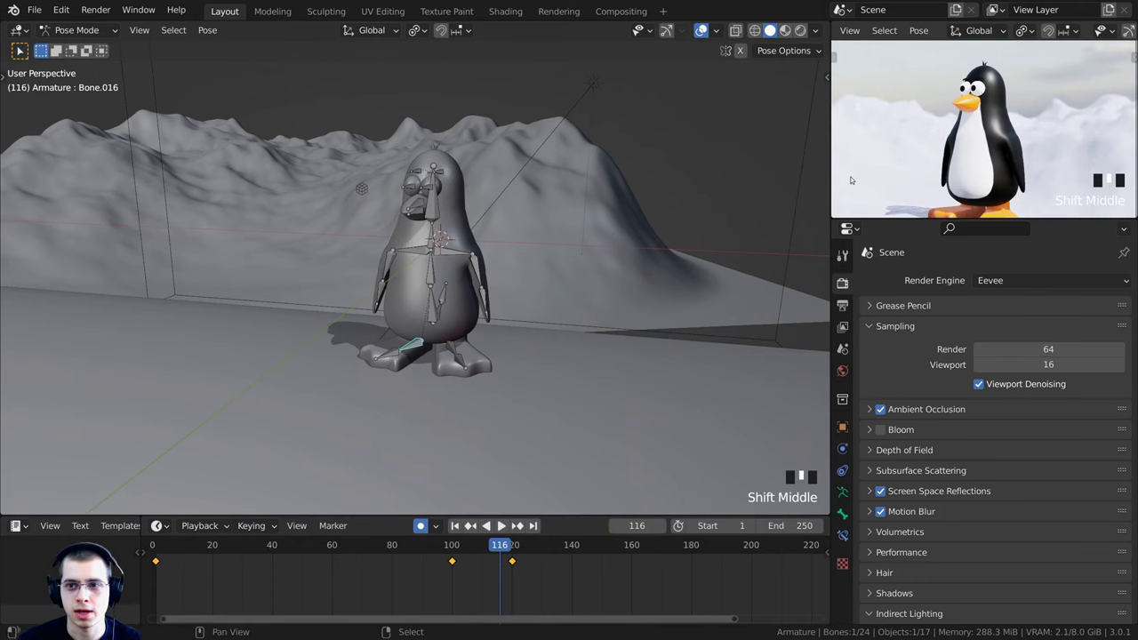
click(492, 579)
drag(501, 578, 497, 579)
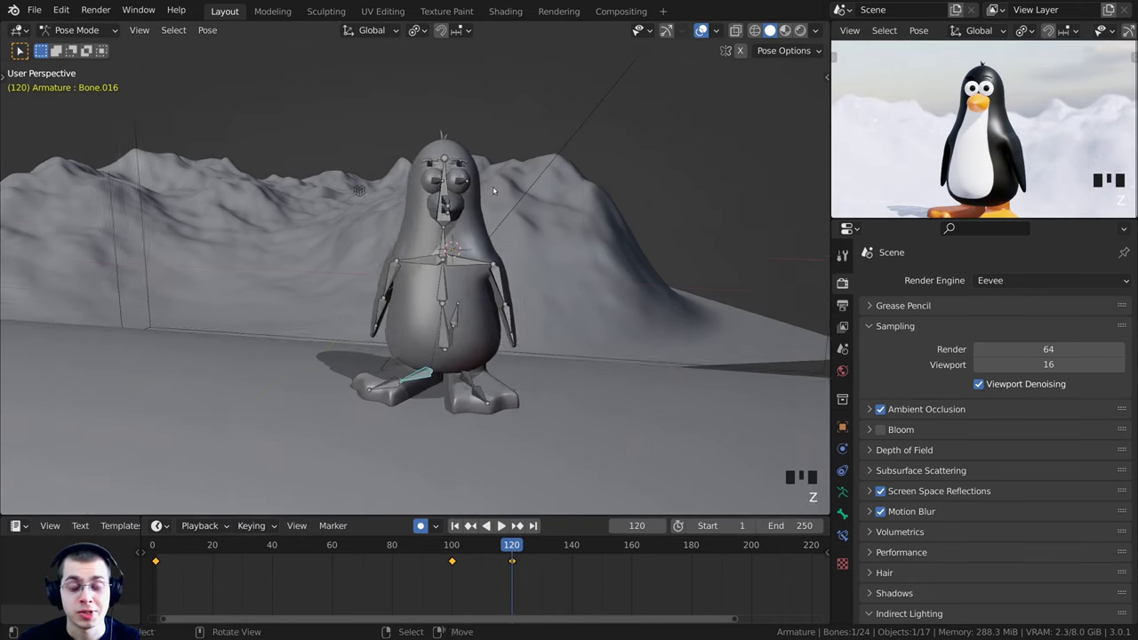
middle_drag(533, 293, 471, 307)
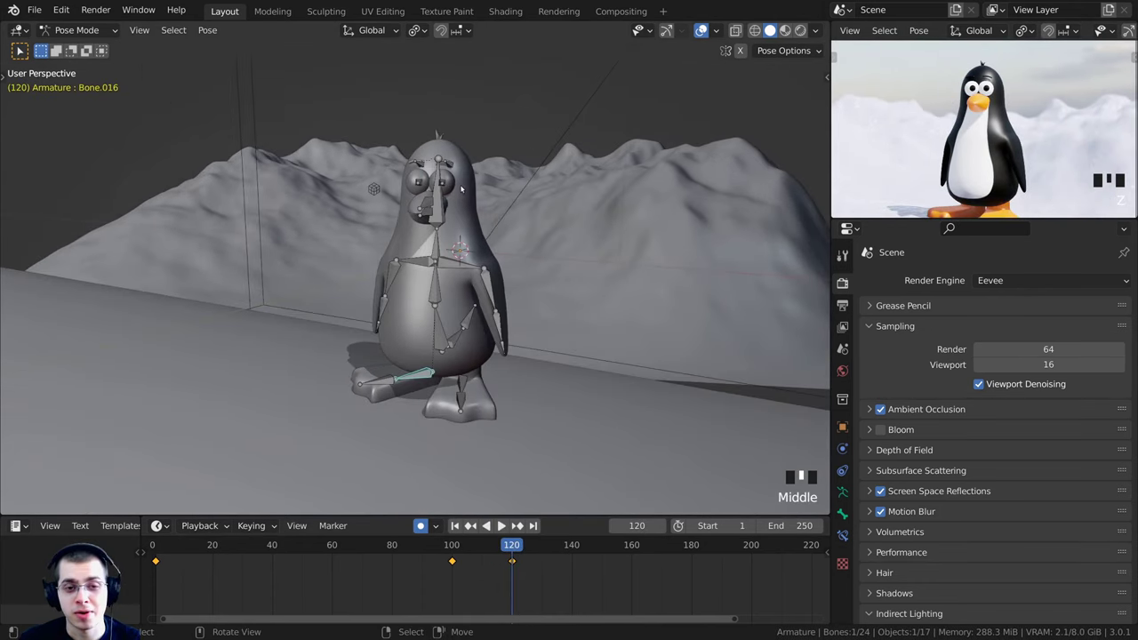
Go to frame 140 and save the file
scroll(508, 583, up, 1)
scroll(508, 583, up, 4)
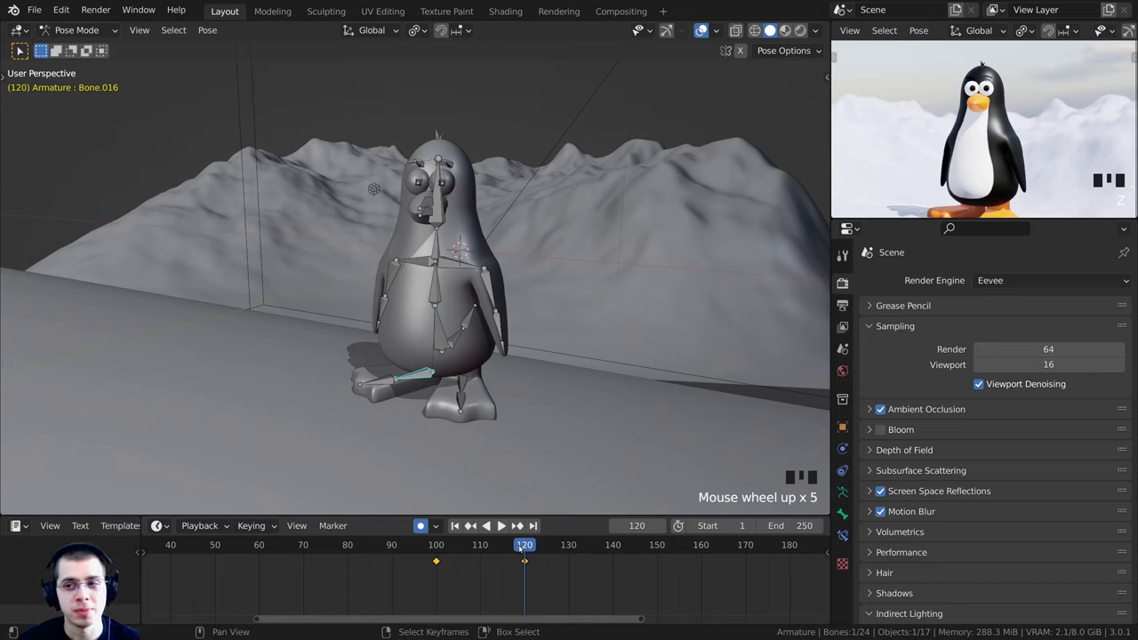
drag(525, 548, 613, 550)
click(694, 4)
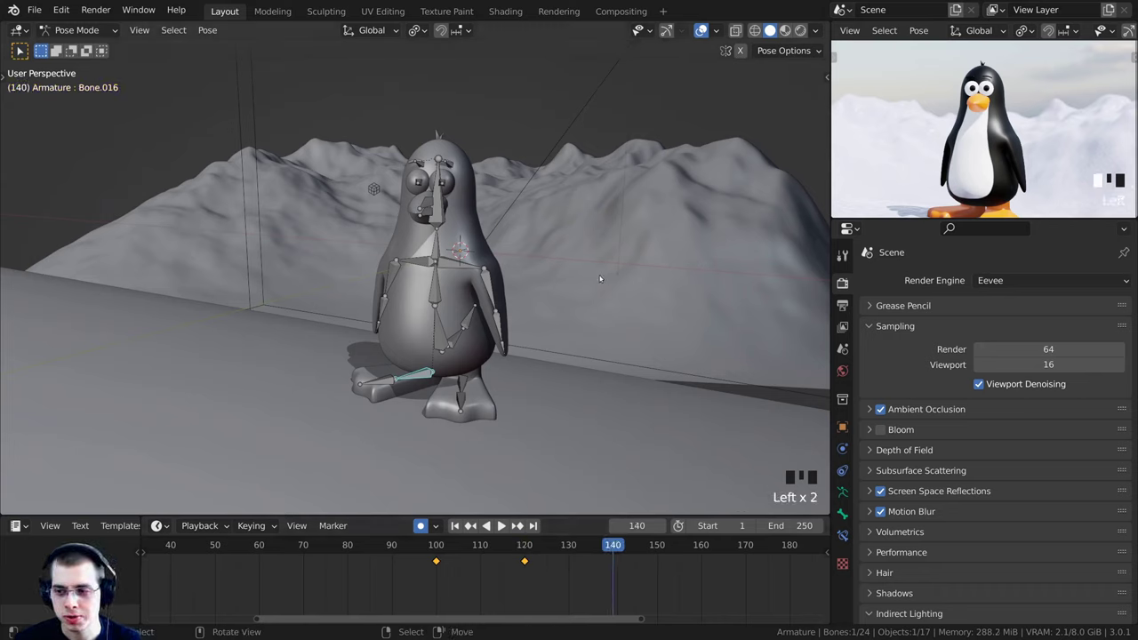
key(ctrl+s)
mouse_move(441, 294)
shift+middle_down()
mouse_move(449, 310)
mouse_move(426, 299)
shift+middle_up()
scroll(427, 298, up, 1)
shift+middle_drag(463, 233, 468, 255)
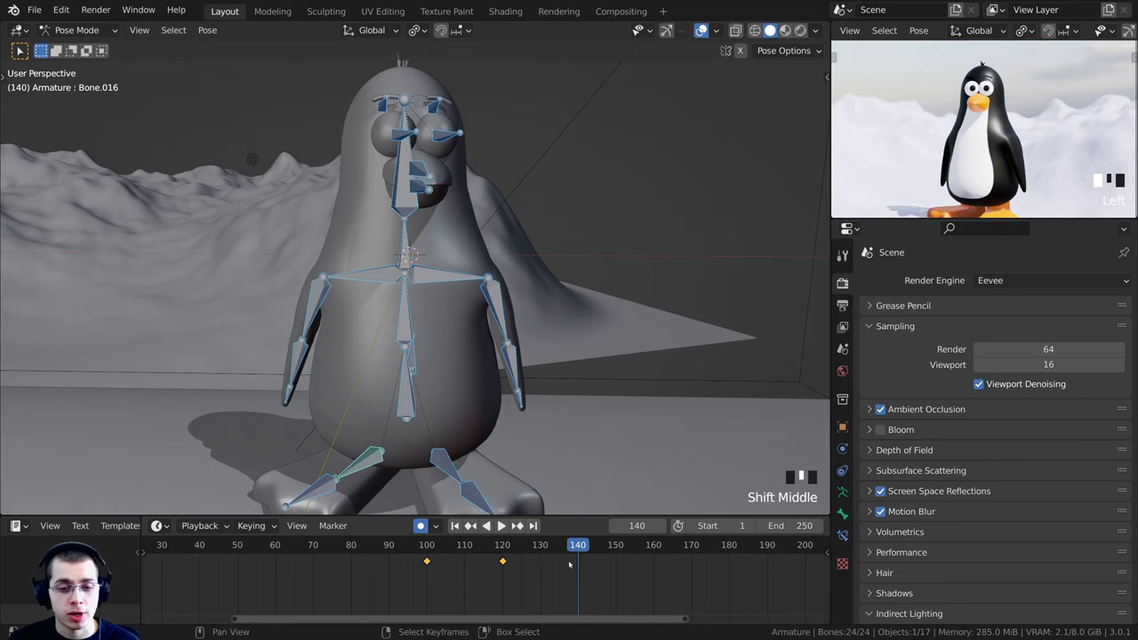
Insert a Location, Rotation & Scale keyframe for all armature bones at frame 120
drag(569, 565, 503, 560)
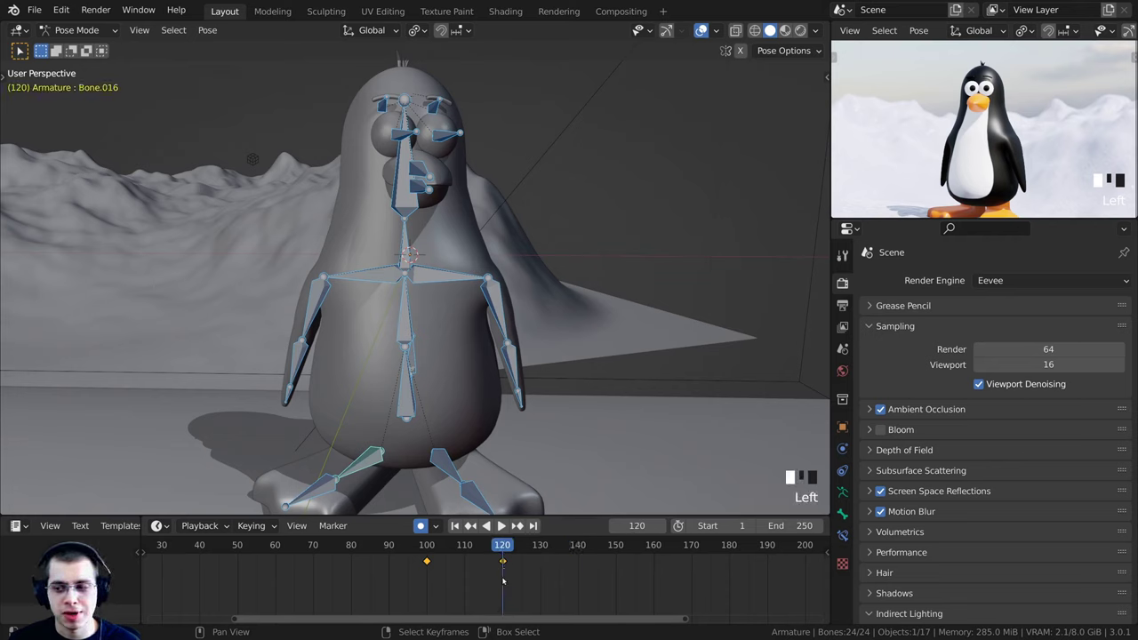
key(a)
key(a)
key(a)
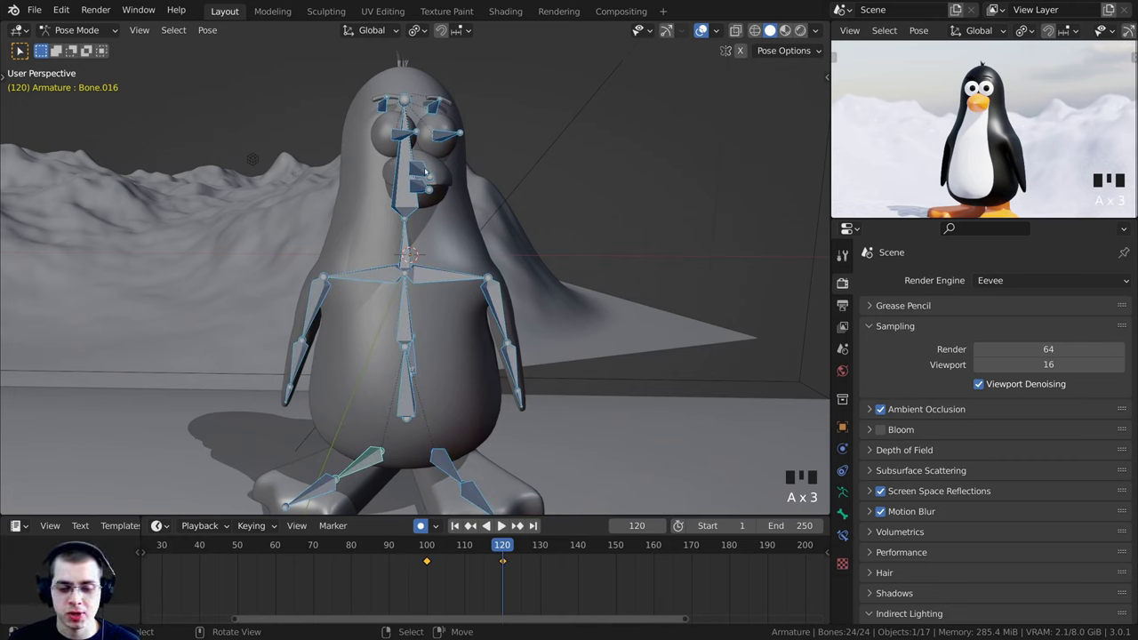
key(i)
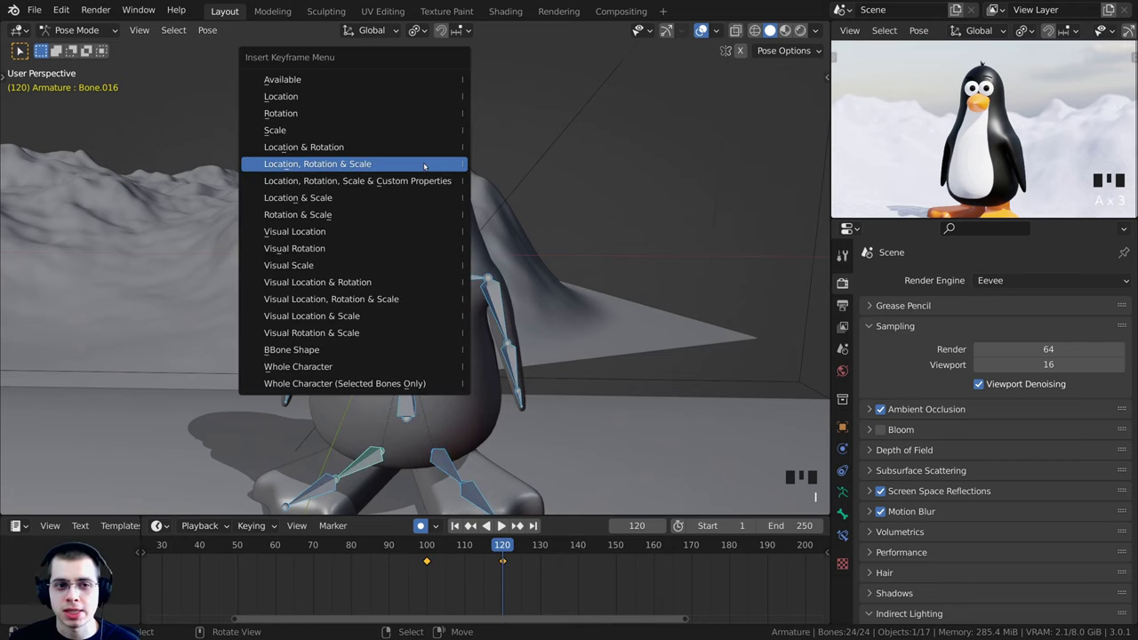
click(409, 167)
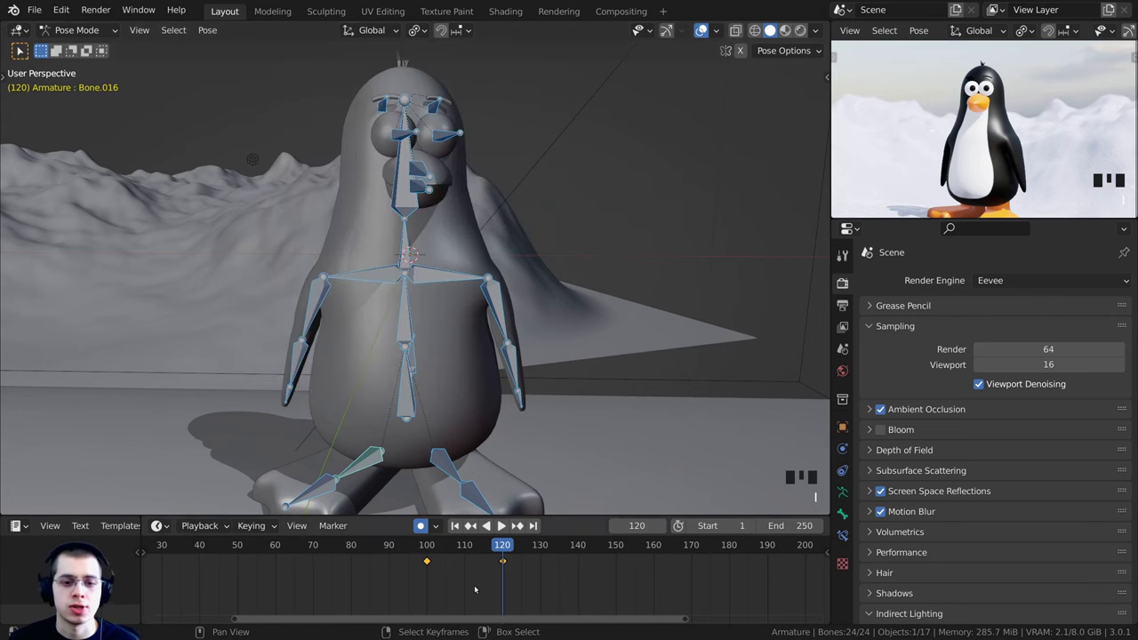
At frame 140, raise the penguin's right upper wing bone by about 103 degrees and rotate the lower wing bone slightly
middle_drag(505, 573, 451, 573)
scroll(449, 574, up, 3)
scroll(430, 409, down, 2)
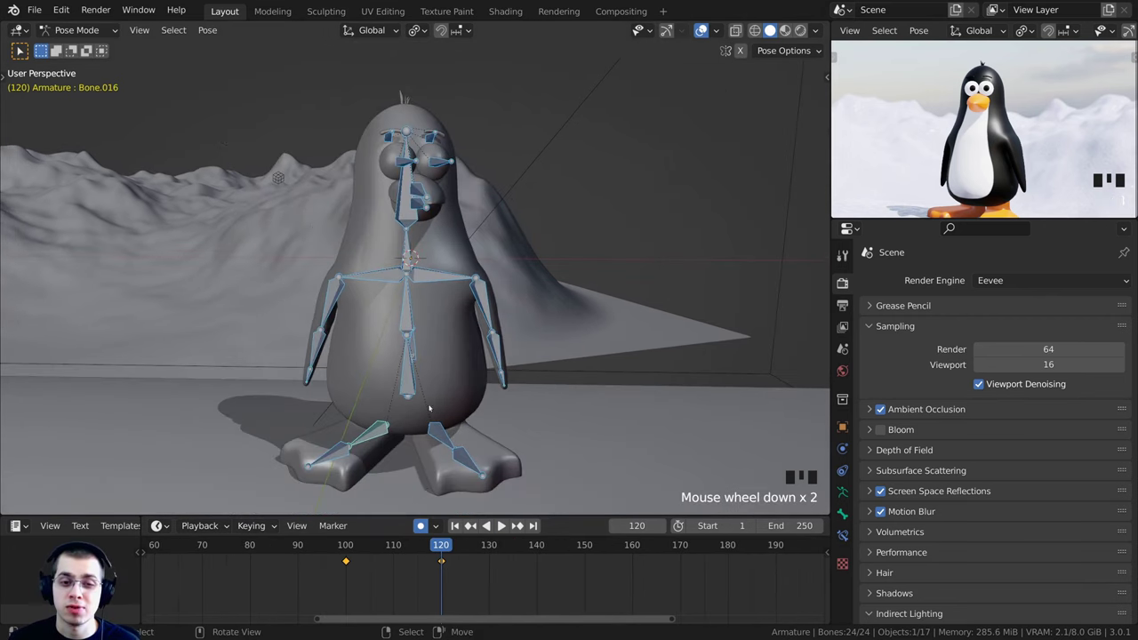
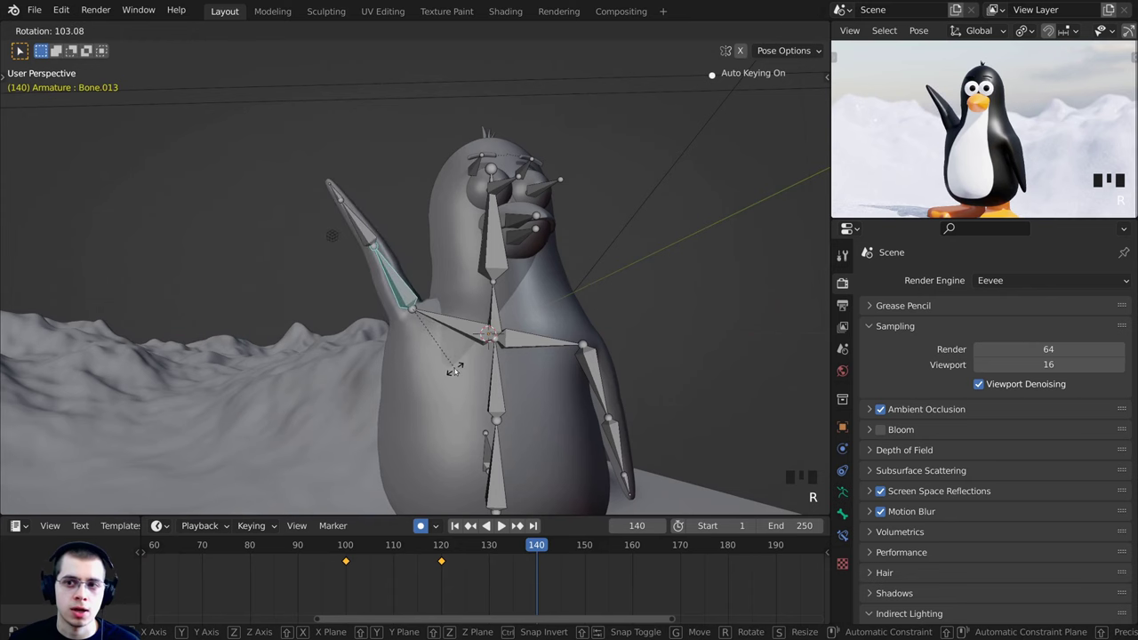
click(457, 369)
right_click(365, 232)
key(r)
click(459, 267)
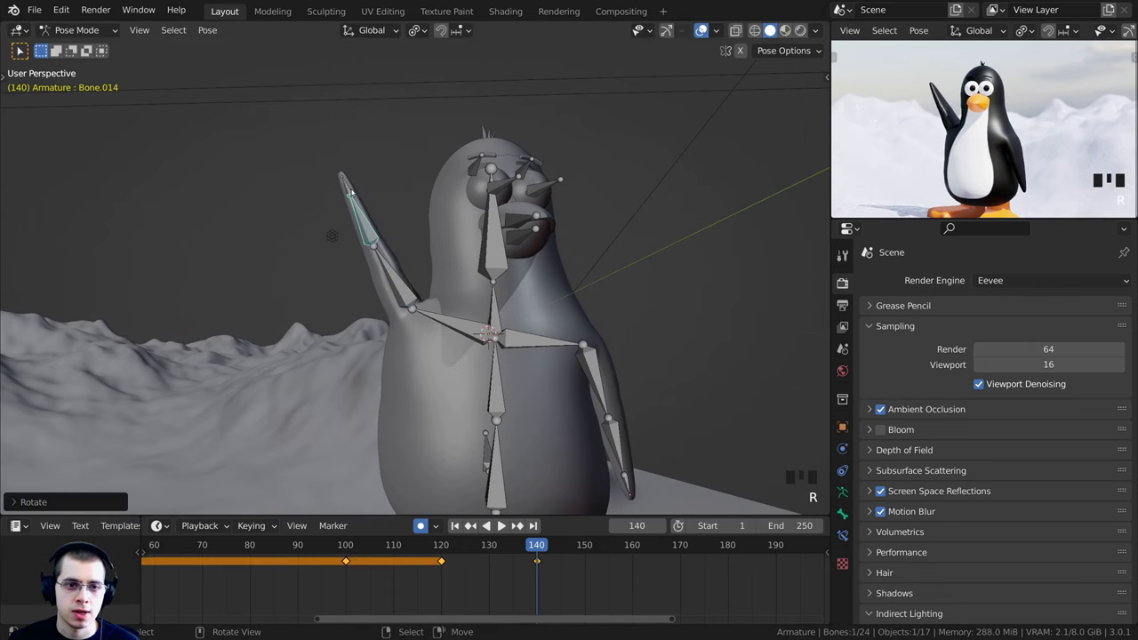
Rotate the raised right upper wing bone again as seen from above
click(396, 275)
key(r)
click(401, 285)
right_click(401, 284)
middle_drag(418, 297, 475, 454)
middle_drag(488, 407, 430, 325)
key(r)
click(407, 425)
Trackball-rotate the right upper wing bone twice and finish with a small regular rotation to orient the raised wing
key(r)
key(r)
click(435, 344)
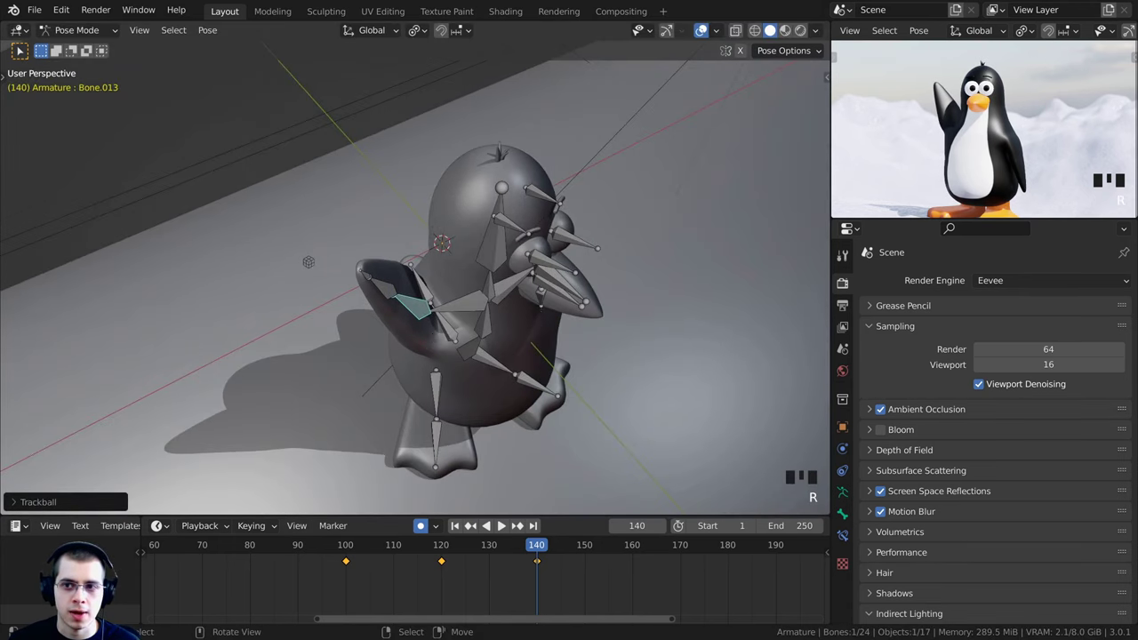
key(r)
key(r)
click(542, 338)
key(r)
click(545, 334)
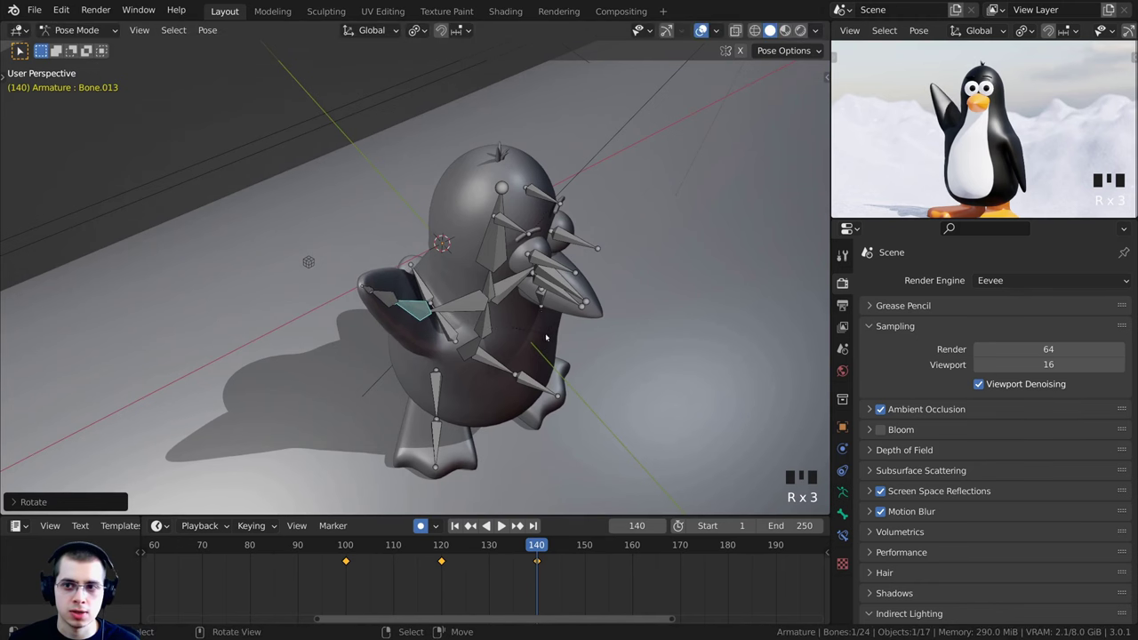
Rotate the raised wing's lower bone and tip bone slightly as seen from the front
middle_drag(541, 331, 425, 235)
right_click(366, 231)
key(r)
click(422, 232)
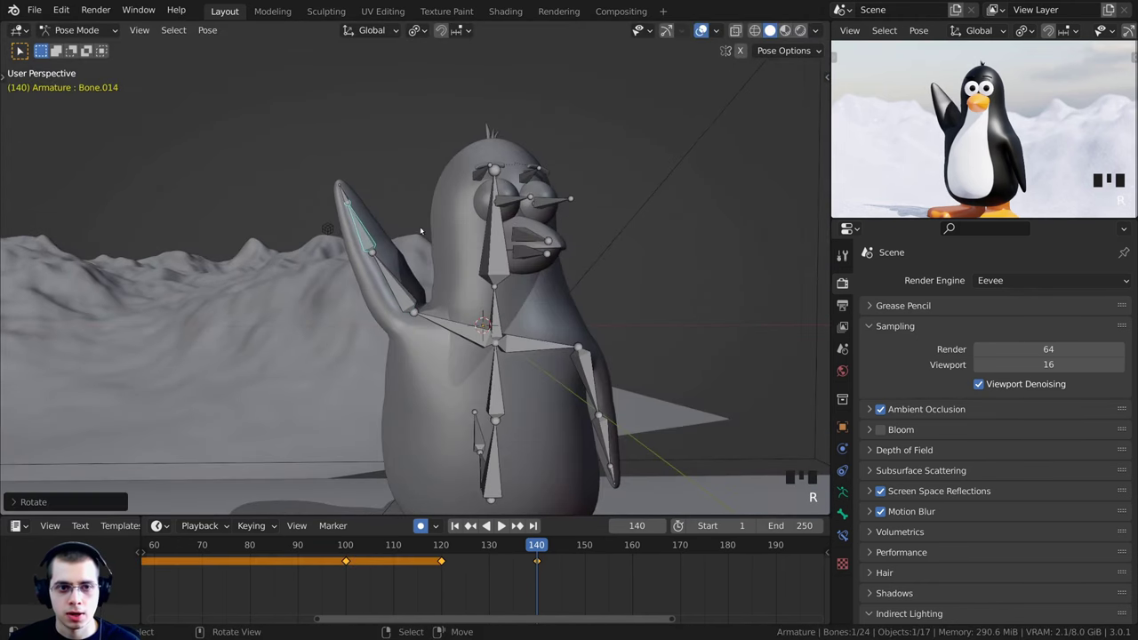
right_click(338, 190)
key(r)
click(381, 182)
middle_drag(593, 216, 652, 270)
key(r)
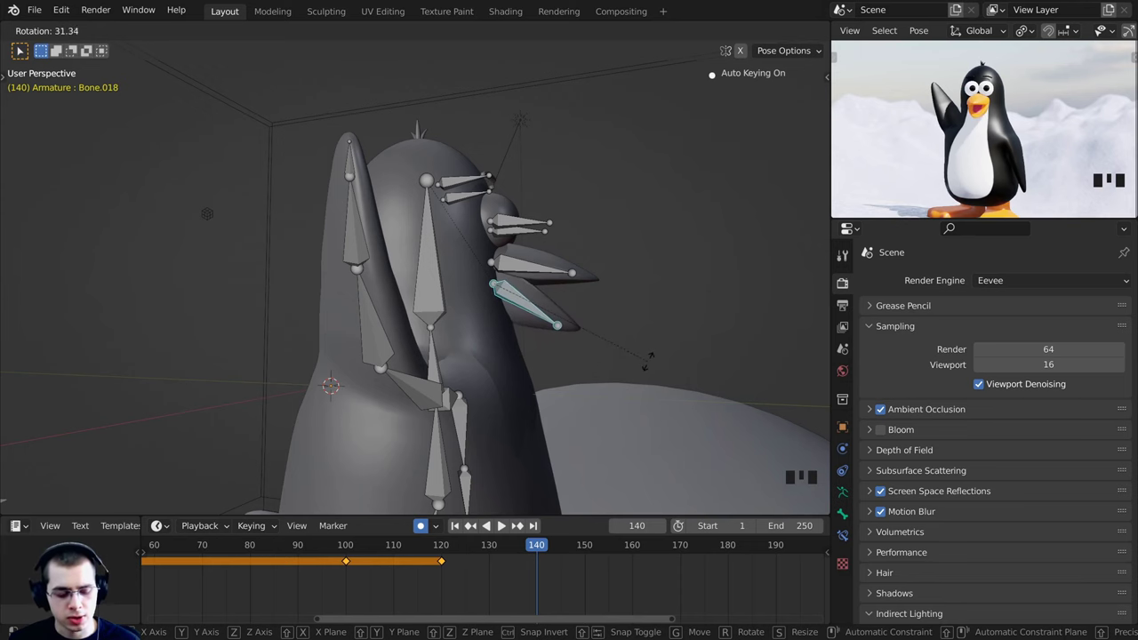
key(x)
right_click(661, 337)
Open the beak by rotating the lower beak bone about 44 degrees around its local X axis
middle_drag(661, 337, 582, 326)
key(r)
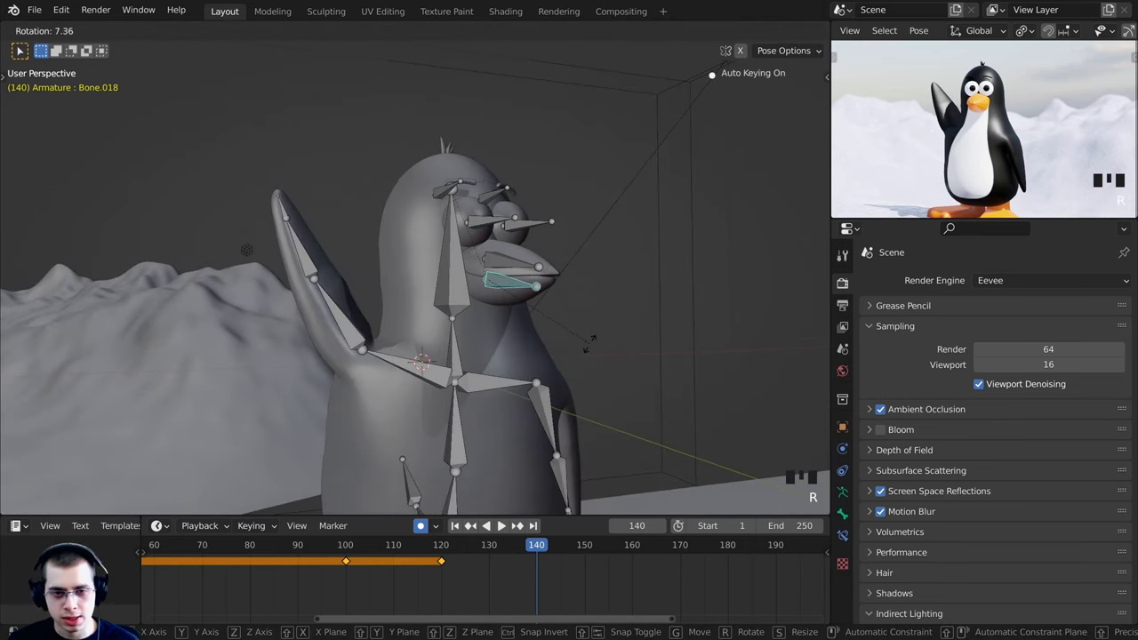
key(x)
key(x)
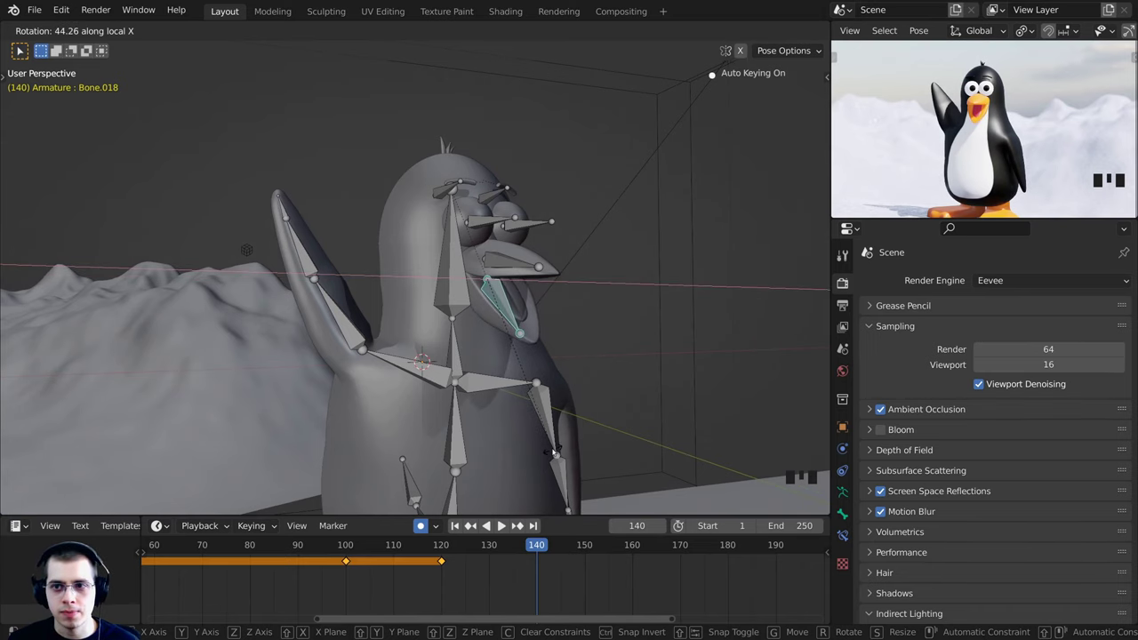
click(553, 452)
Rotate the upper beak bone slightly around its local X axis
right_click(525, 274)
middle_drag(525, 277, 460, 276)
shift+middle_drag(460, 276, 337, 272)
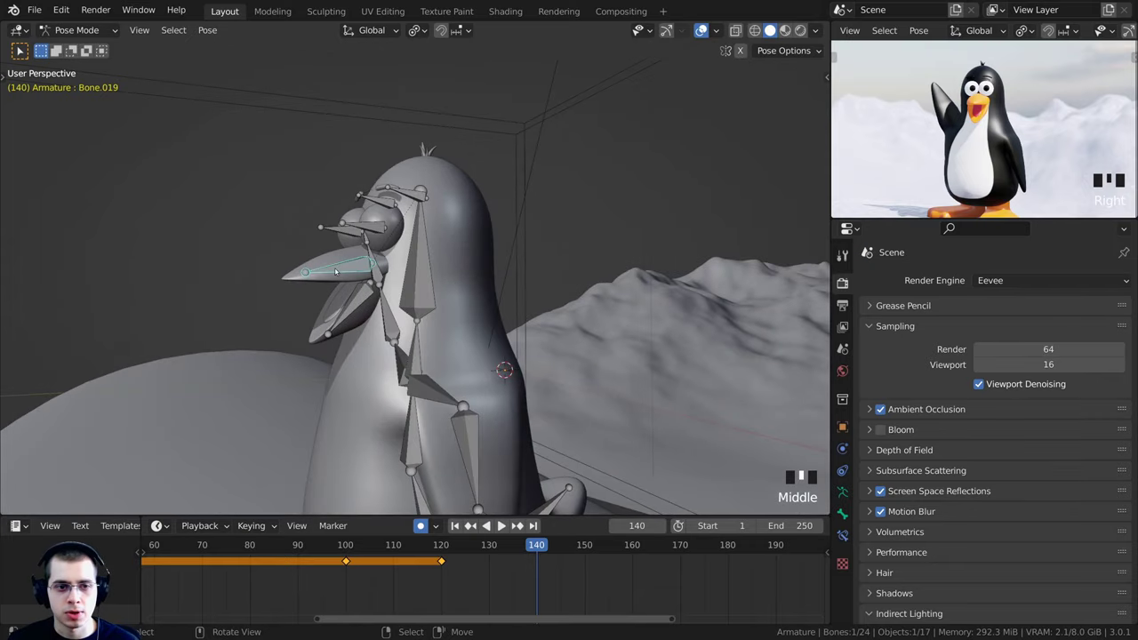
scroll(335, 271, up, 2)
key(r)
key(x)
key(x)
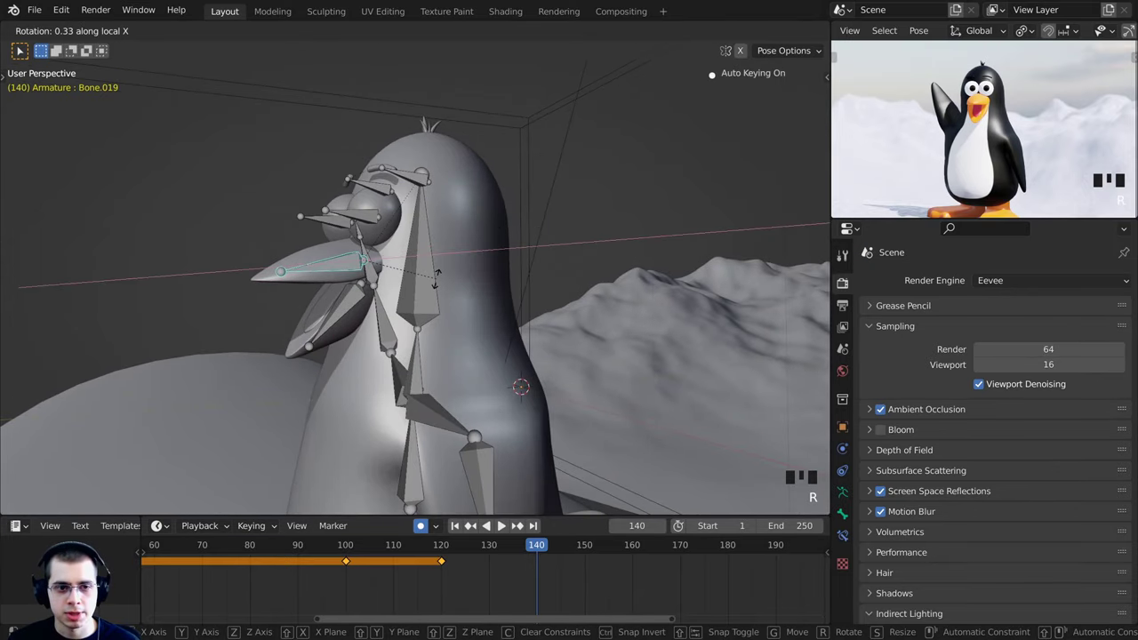
click(442, 283)
Adjust the rotation of the penguin's eyebrow bones in small passes to raise the brows
shift+middle_drag(442, 282, 481, 240)
right_click(449, 195)
key(r)
click(594, 224)
key(r)
click(582, 221)
key(r)
click(569, 254)
Tilt the base spine bone toward the penguin's left and move it slightly in the same direction
scroll(567, 255, down, 2)
shift+middle_drag(480, 240, 475, 249)
middle_drag(515, 307, 425, 354)
scroll(434, 306, up, 2)
scroll(418, 359, down, 1)
right_click(405, 381)
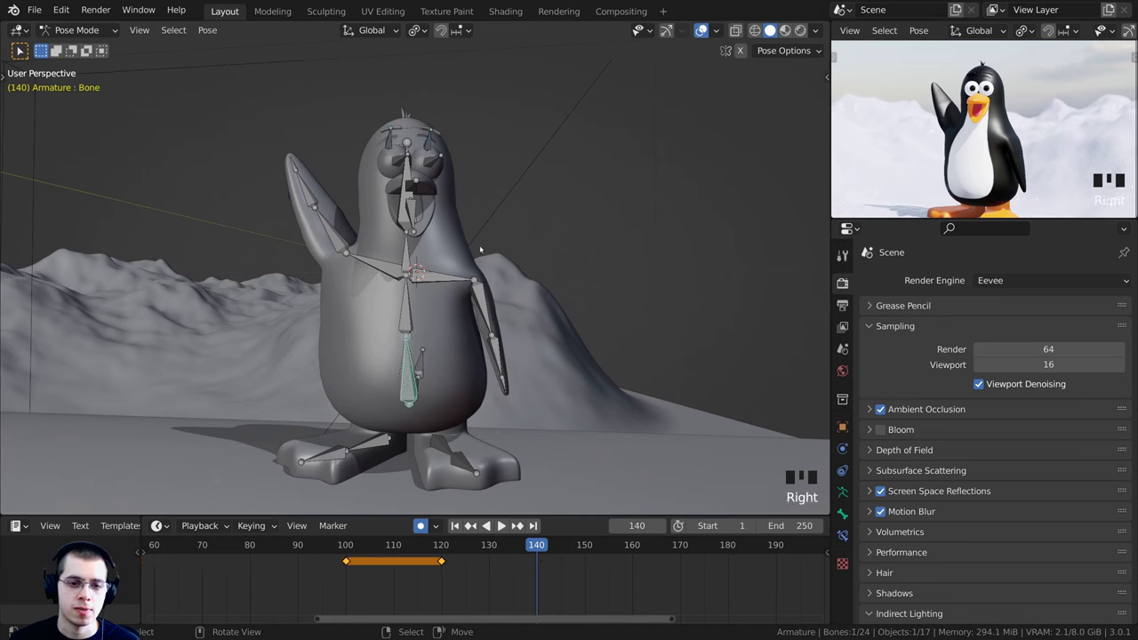
key(r)
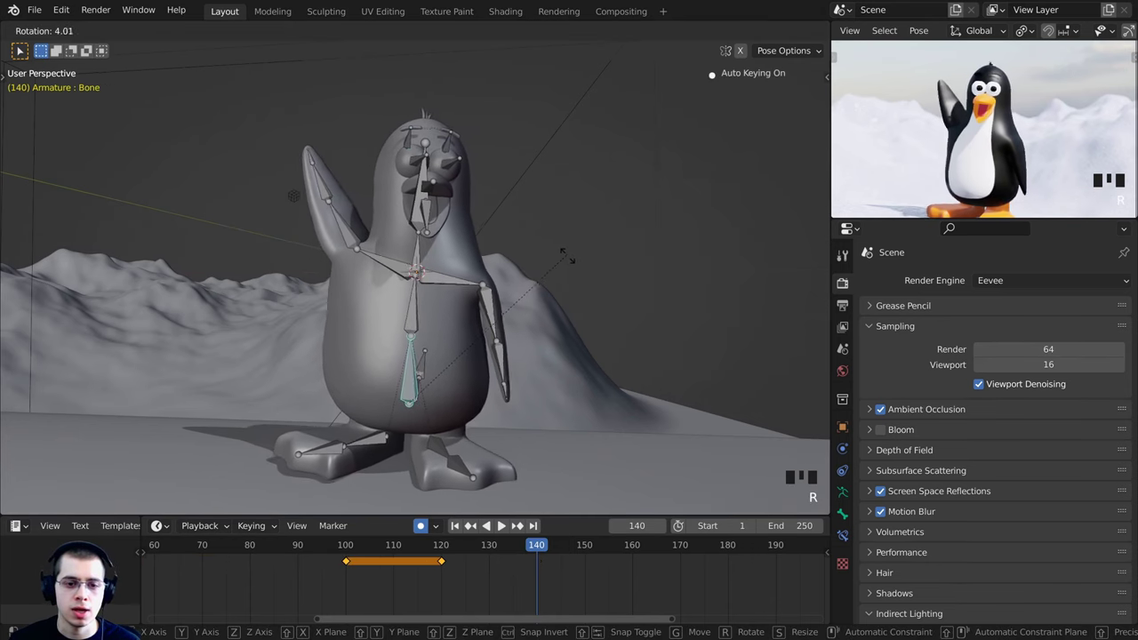
click(575, 267)
key(g)
click(462, 334)
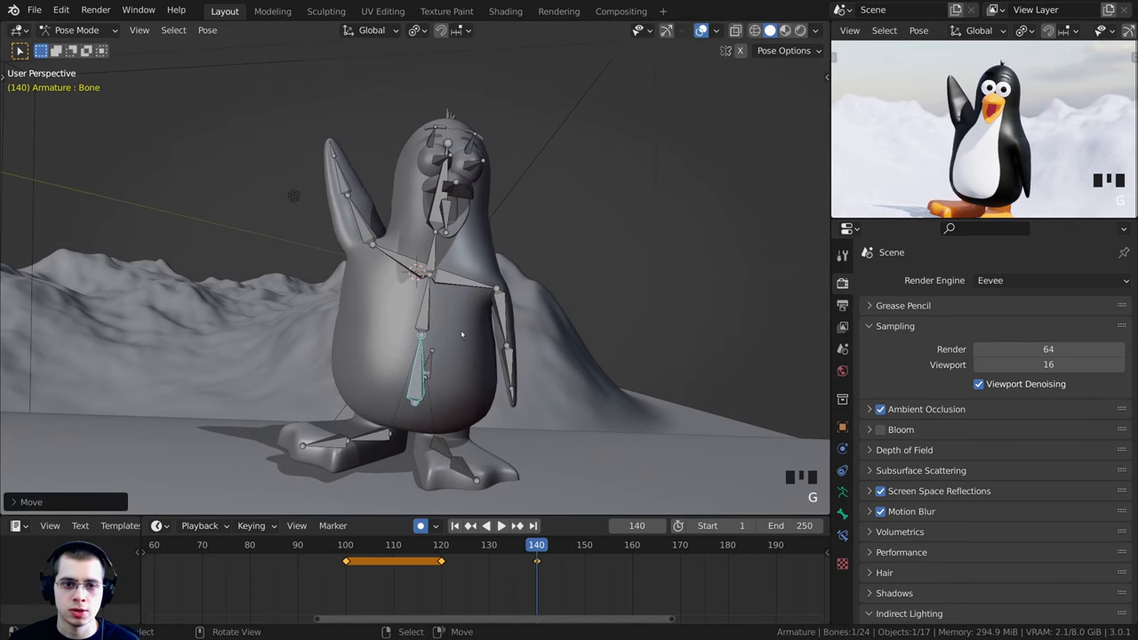
Balance the body's lean with small rotations of the chest bone and the base spine bone
right_click(426, 307)
key(r)
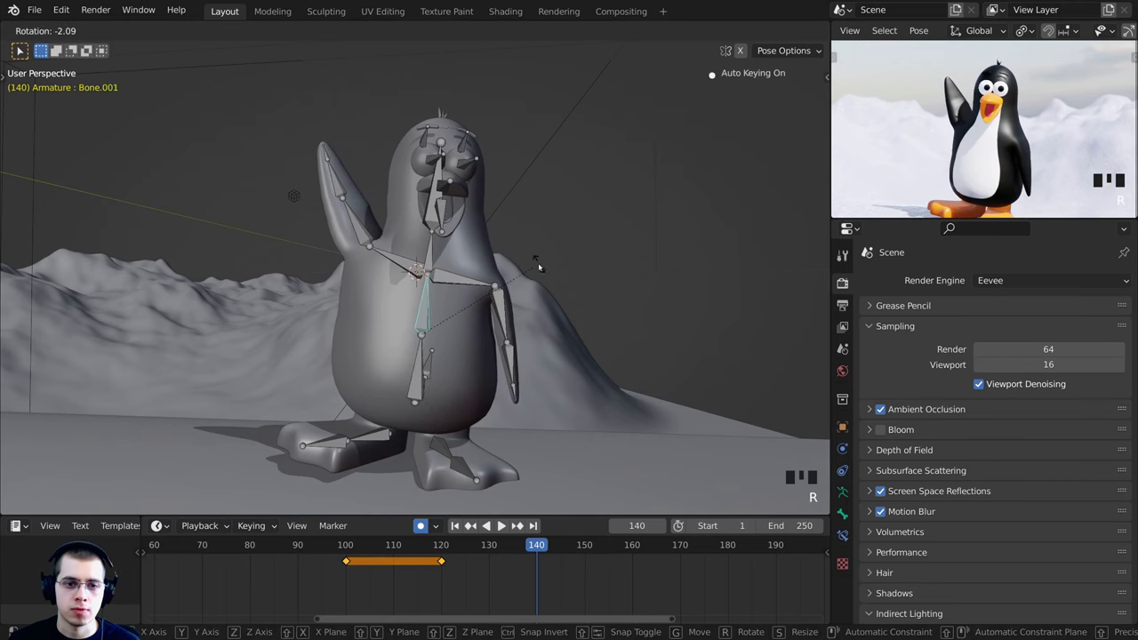
click(468, 258)
scroll(468, 258, up, 2)
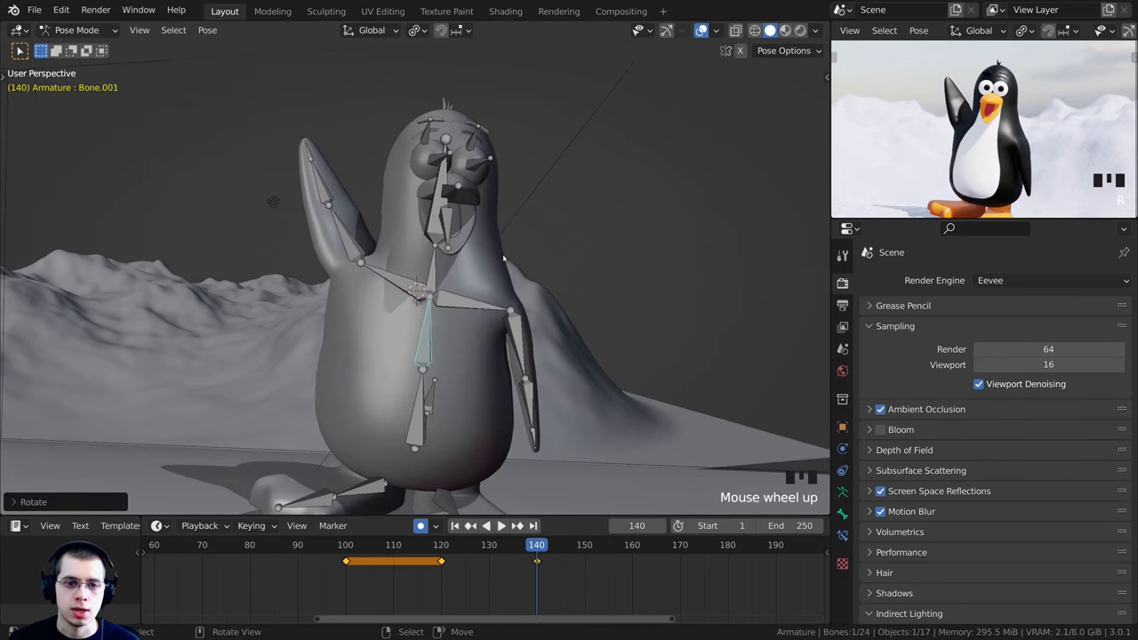
right_click(423, 400)
key(r)
click(441, 312)
right_click(427, 334)
key(r)
click(530, 300)
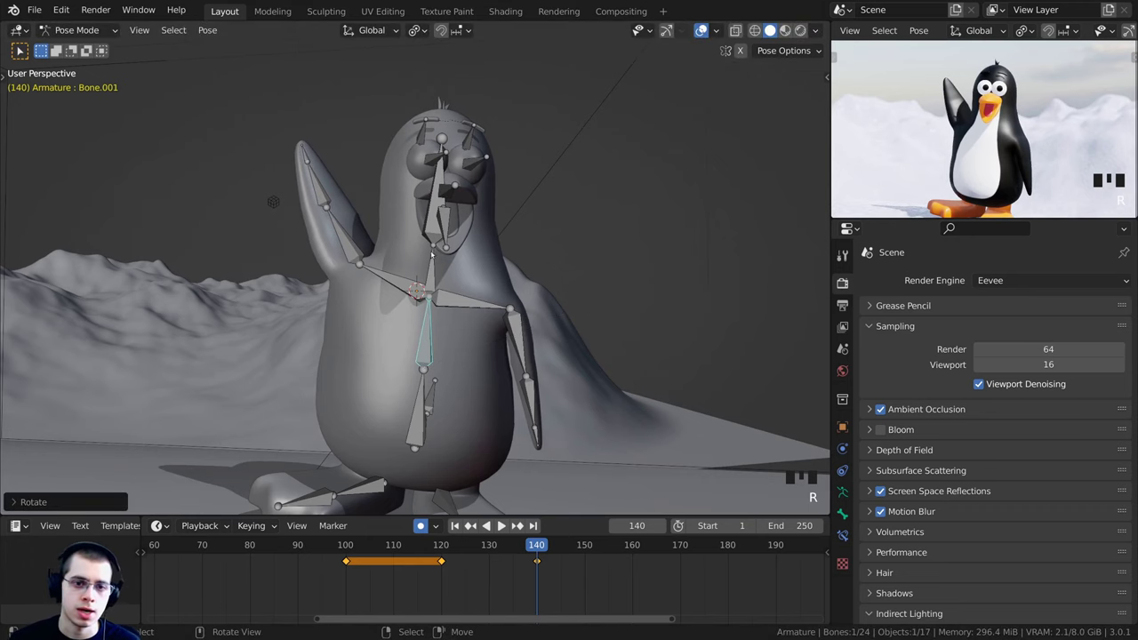
Tilt the neck bone toward the penguin's left and counter-rotate the head bone to keep the head upright
right_click(437, 245)
key(r)
click(439, 242)
right_click(439, 242)
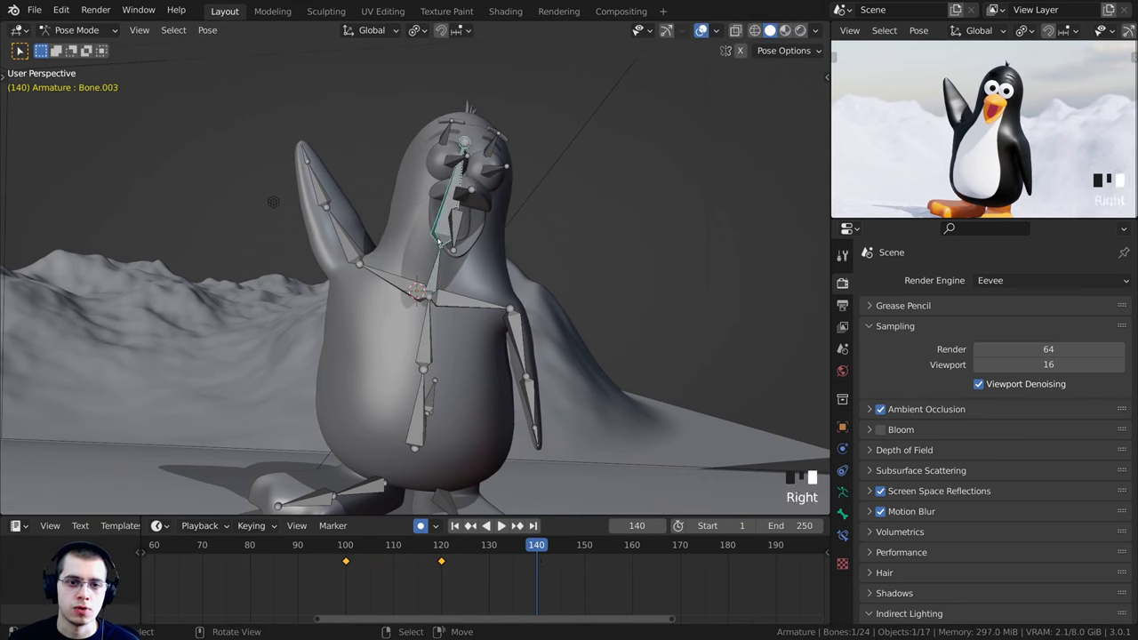
key(r)
click(610, 218)
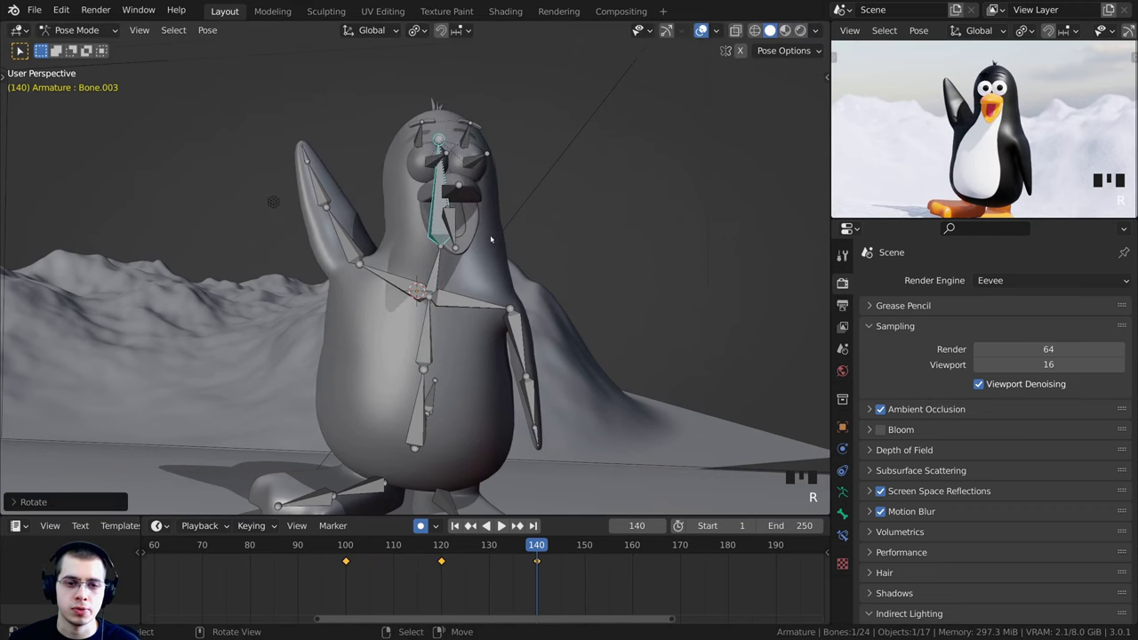
Refine the upper body's lean by rotating the chest bone and the neck bone slightly
right_click(428, 326)
key(r)
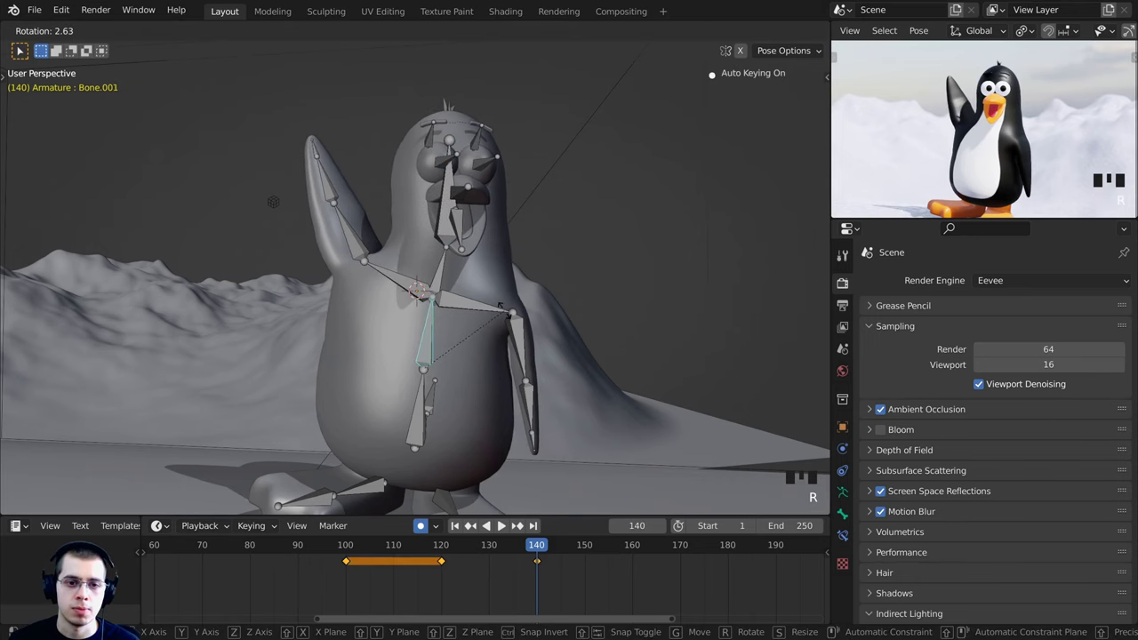
click(489, 289)
right_click(446, 269)
key(r)
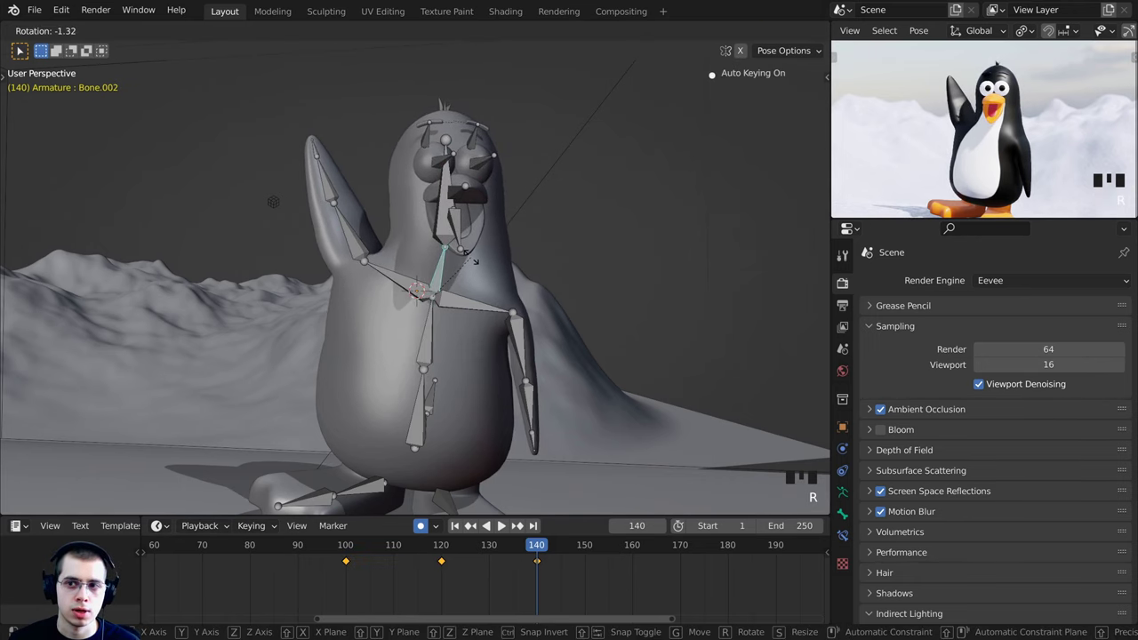
click(467, 268)
right_click(427, 332)
shift+middle_drag(451, 291, 473, 214)
key(r)
click(484, 231)
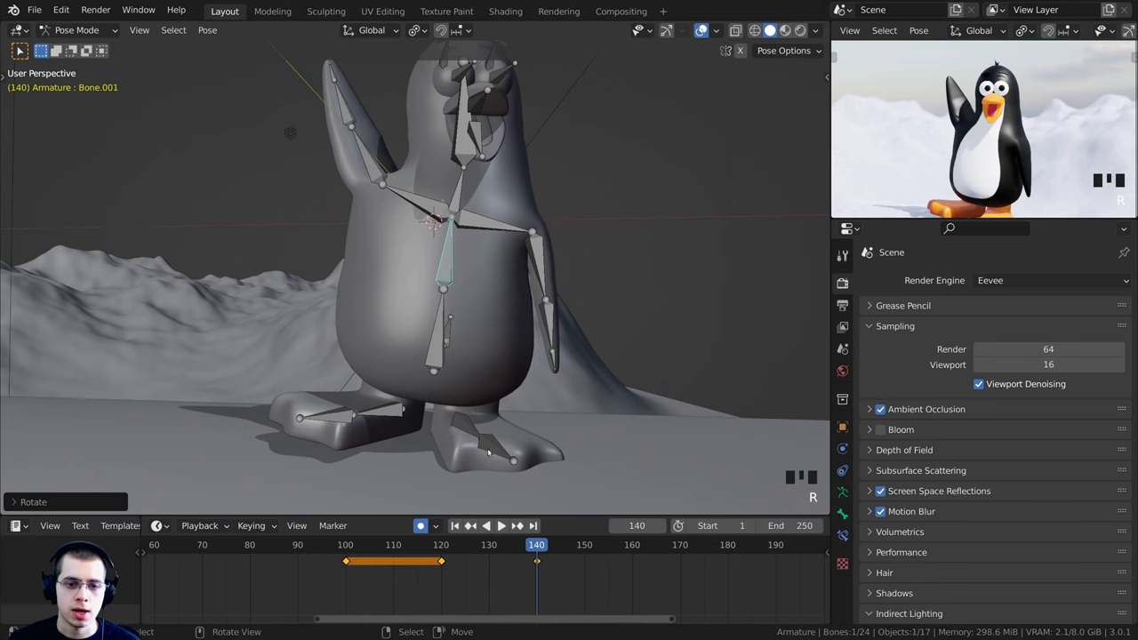
Move the base spine bone slightly to reposition the penguin's body above its feet
middle_drag(488, 453, 592, 295)
right_click(422, 353)
key(g)
key(g)
click(546, 368)
Rotate the penguin's left foot bone about 6 degrees as seen from the front
right_click(426, 384)
scroll(569, 396, up, 2)
key(r)
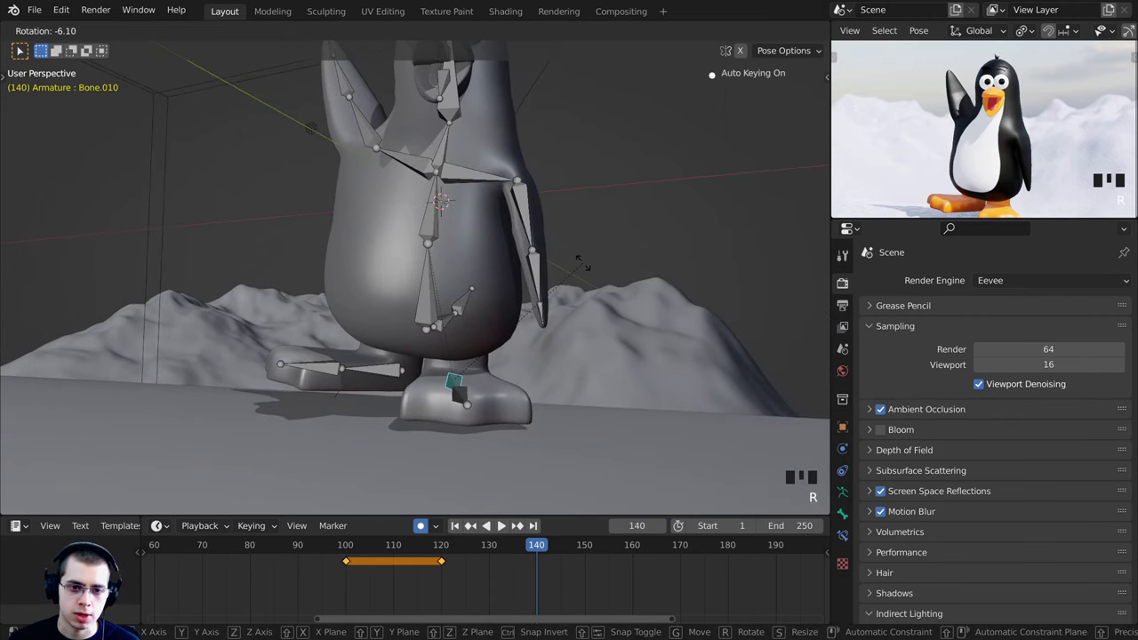
click(580, 263)
From the side, rotate the left foot bone, lower it about 0.03 m, and rotate its toe bone slightly
middle_drag(579, 264, 418, 285)
key(r)
click(419, 379)
key(g)
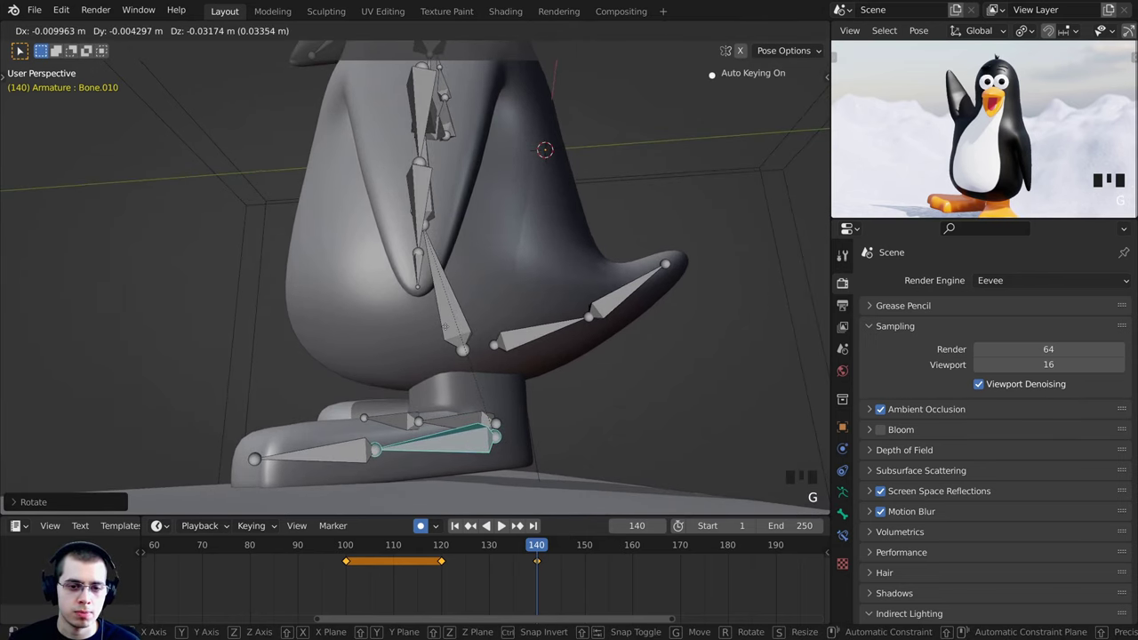
click(419, 386)
key(r)
click(391, 449)
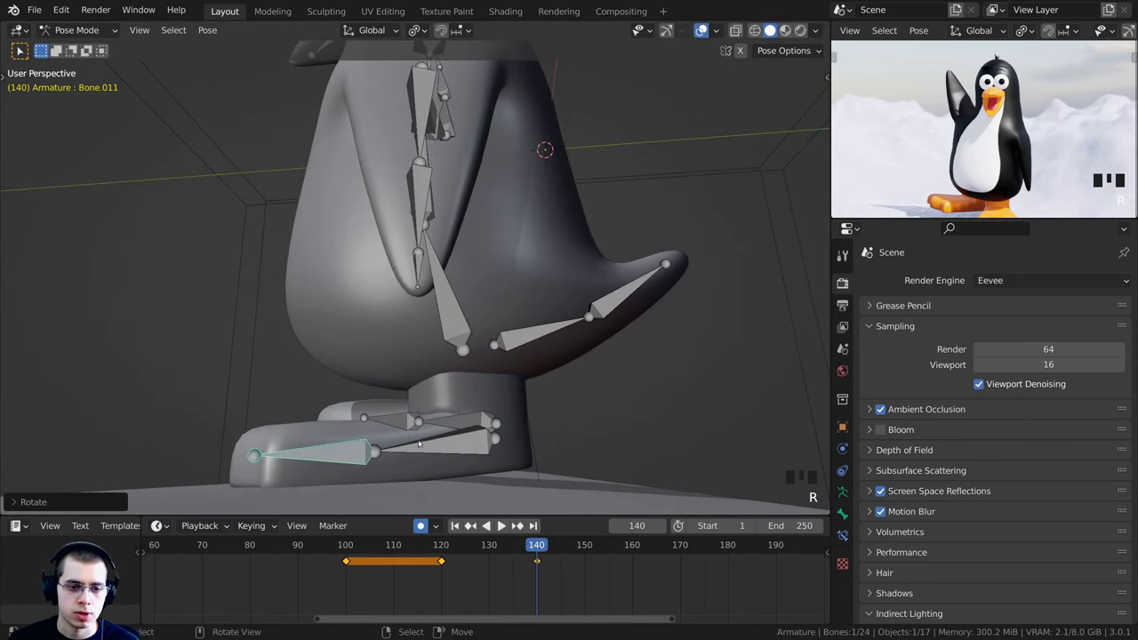
Move the left foot bone slightly to refine that foot's placement
key(g)
click(414, 442)
middle_drag(414, 442, 319, 427)
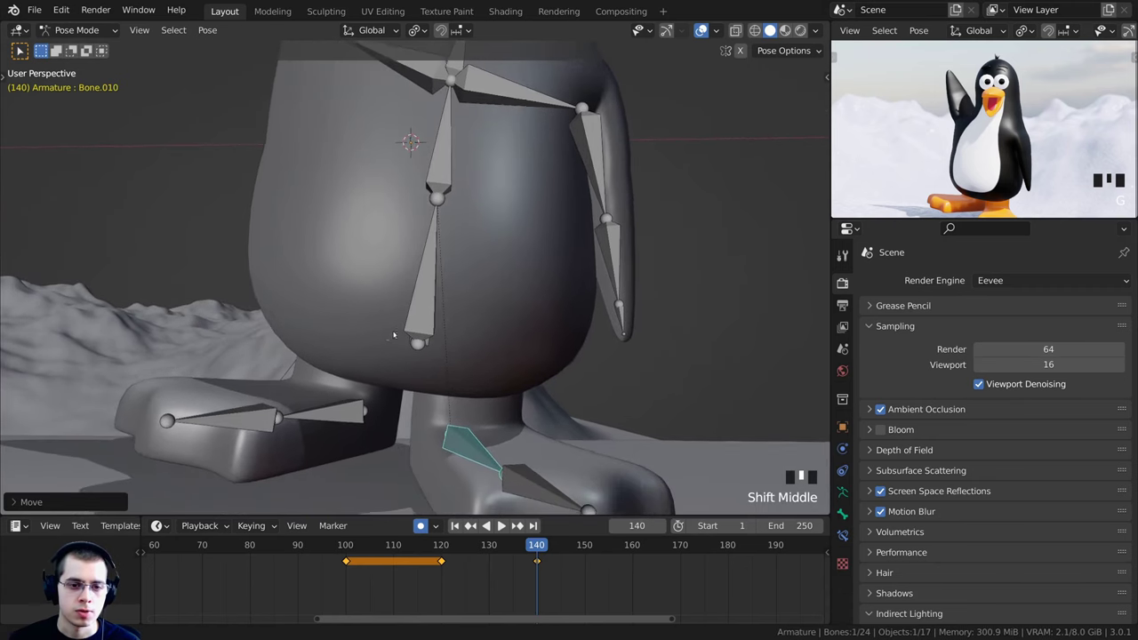
Rotate and move the right foot bone so the foot slopes down toward the ground, and bend its toe bone upward
scroll(318, 427, down, 3)
middle_drag(380, 402, 498, 351)
right_click(409, 369)
scroll(498, 351, up, 1)
shift+middle_drag(498, 351, 566, 278)
key(r)
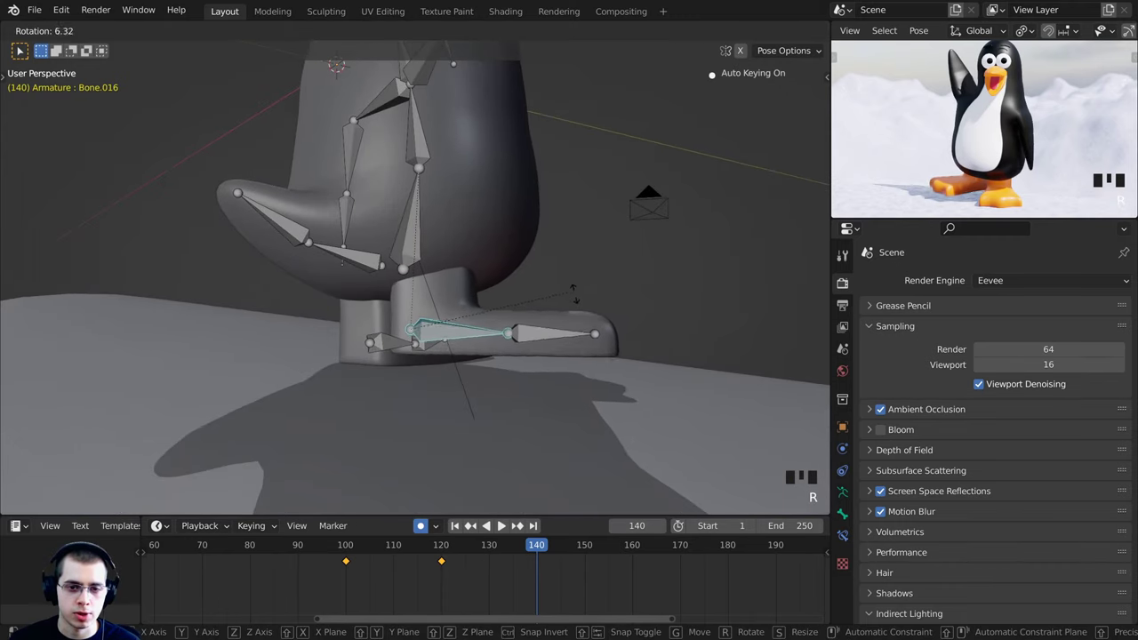
click(540, 340)
key(g)
click(518, 362)
right_click(562, 378)
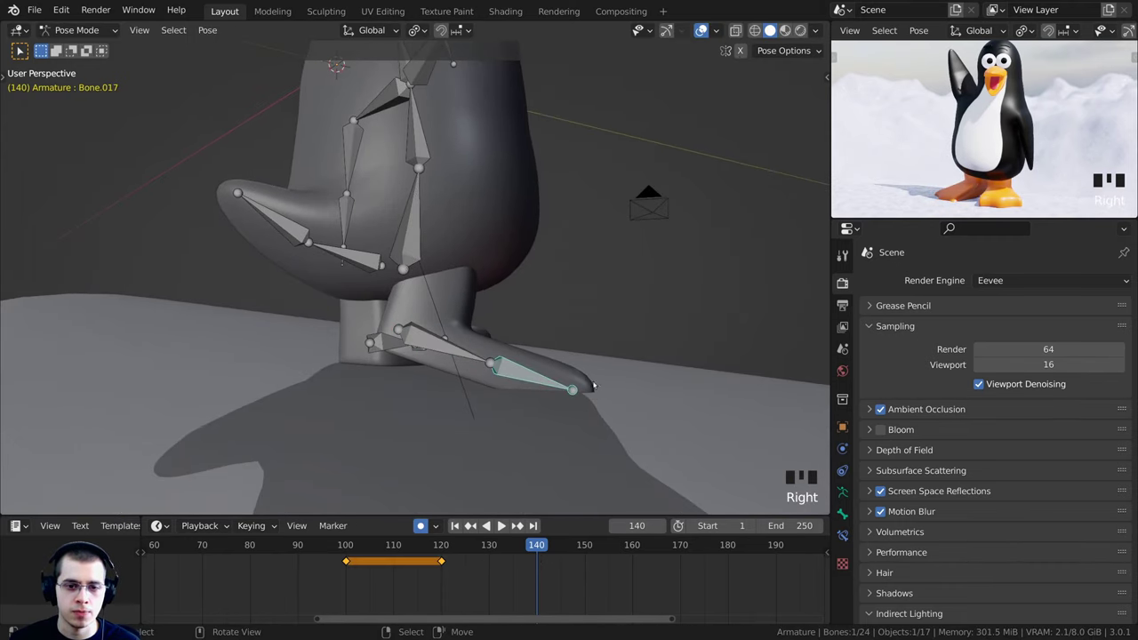
key(r)
click(571, 312)
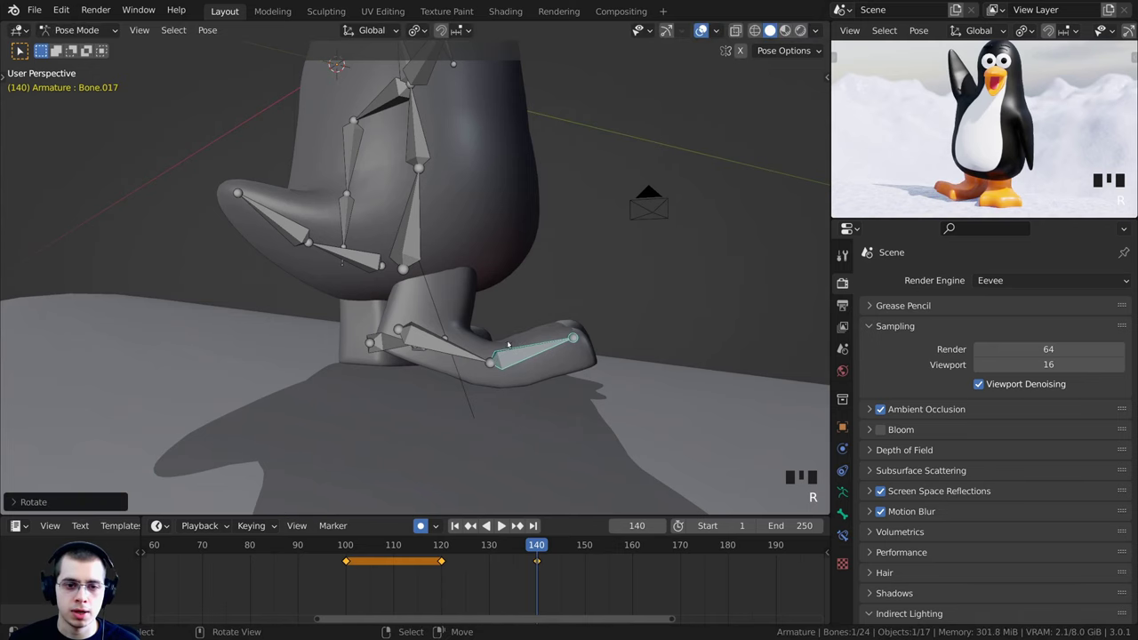
Reposition the right foot bone under the body and turn it around the Z axis
right_click(455, 351)
key(g)
click(483, 352)
scroll(484, 352, down, 1)
middle_drag(484, 351, 455, 312)
key(r)
key(z)
click(481, 359)
key(g)
click(485, 361)
key(r)
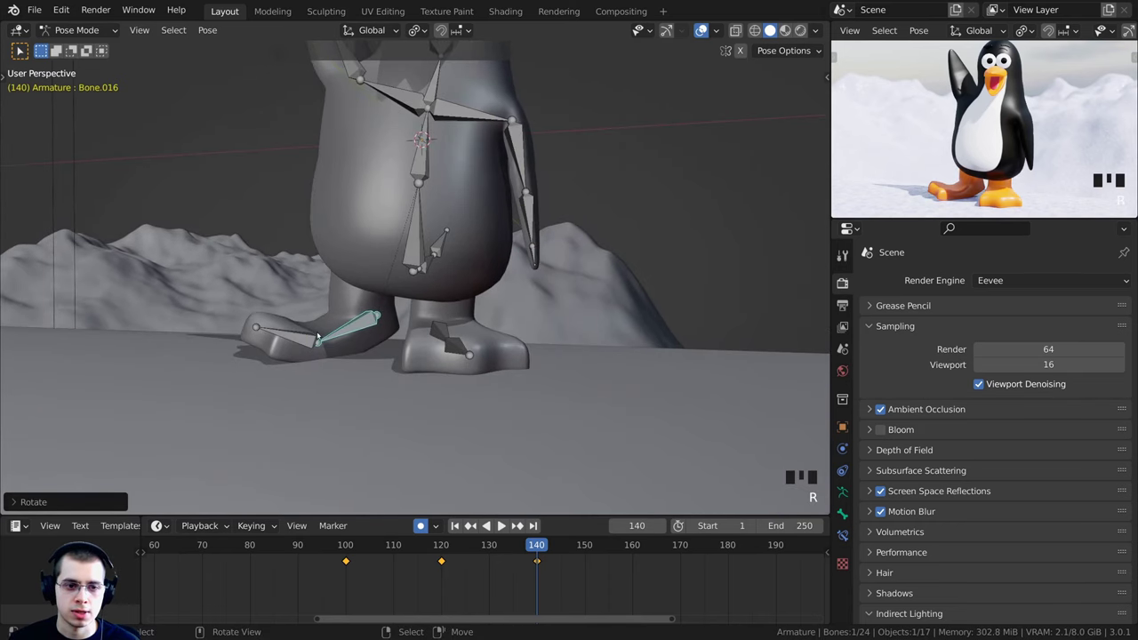
Rotate the right toe bone flatter to the ground and shift the right foot bone slightly
right_click(285, 335)
key(r)
click(385, 340)
right_click(370, 330)
key(g)
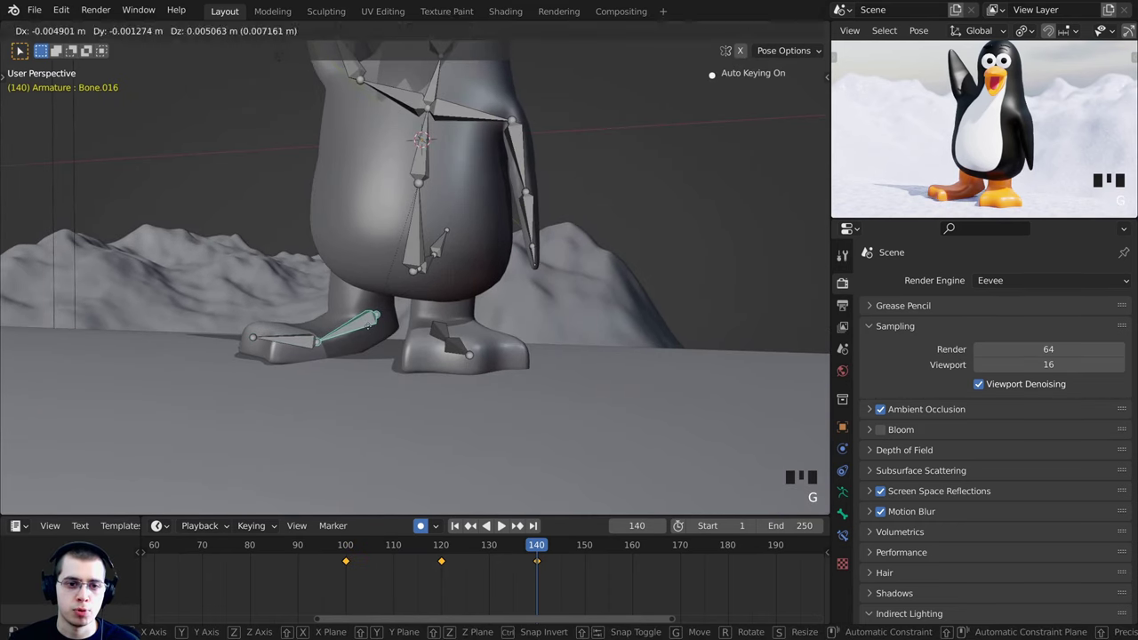
click(368, 329)
Rotate the chest bone slightly to adjust the upper body's lean
scroll(368, 325, down, 2)
shift+middle_drag(367, 322, 365, 341)
middle_drag(366, 337, 379, 334)
scroll(387, 233, up, 1)
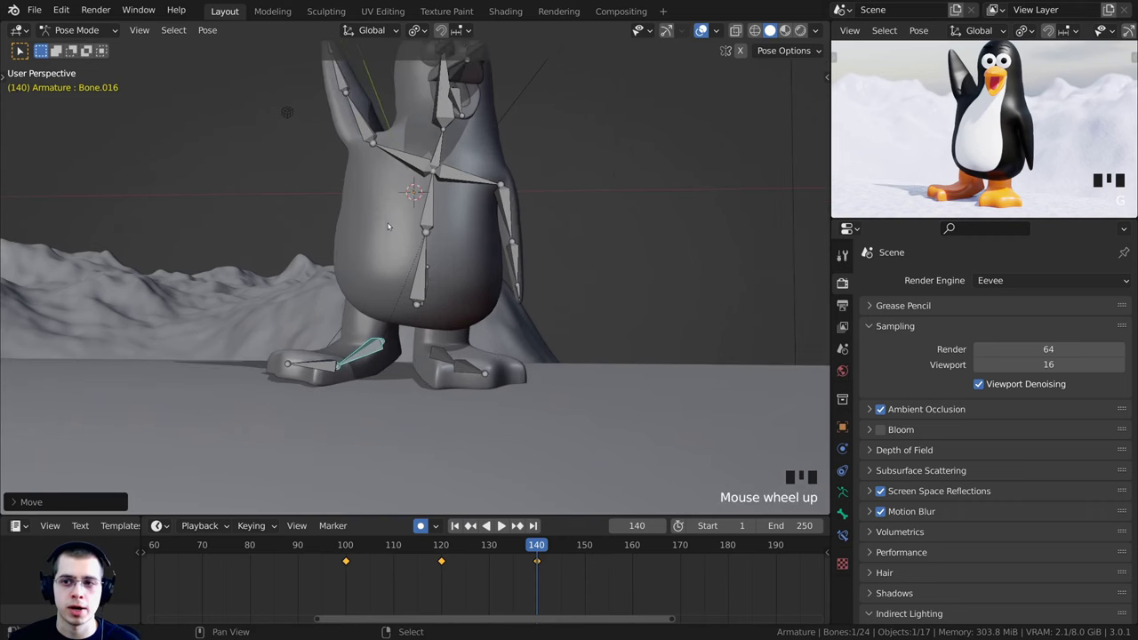
shift+middle_drag(392, 226, 397, 270)
right_click(432, 256)
scroll(527, 236, down, 1)
key(r)
click(531, 236)
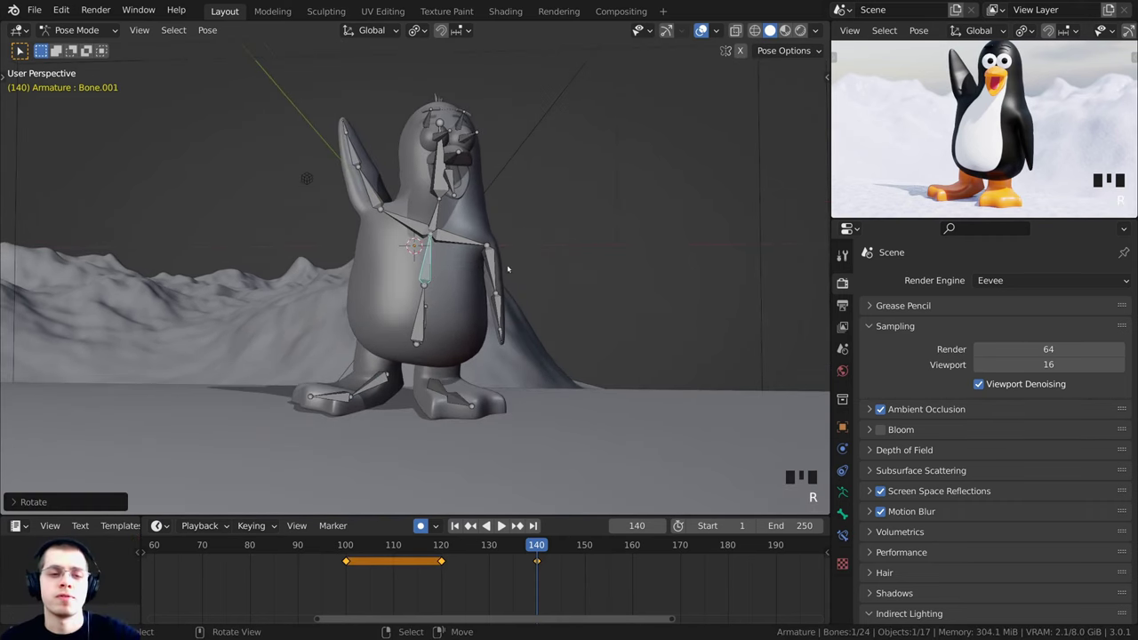
Rotate the right and left shoulder bones slightly as seen from the front
middle_drag(508, 268, 413, 233)
right_click(411, 230)
key(r)
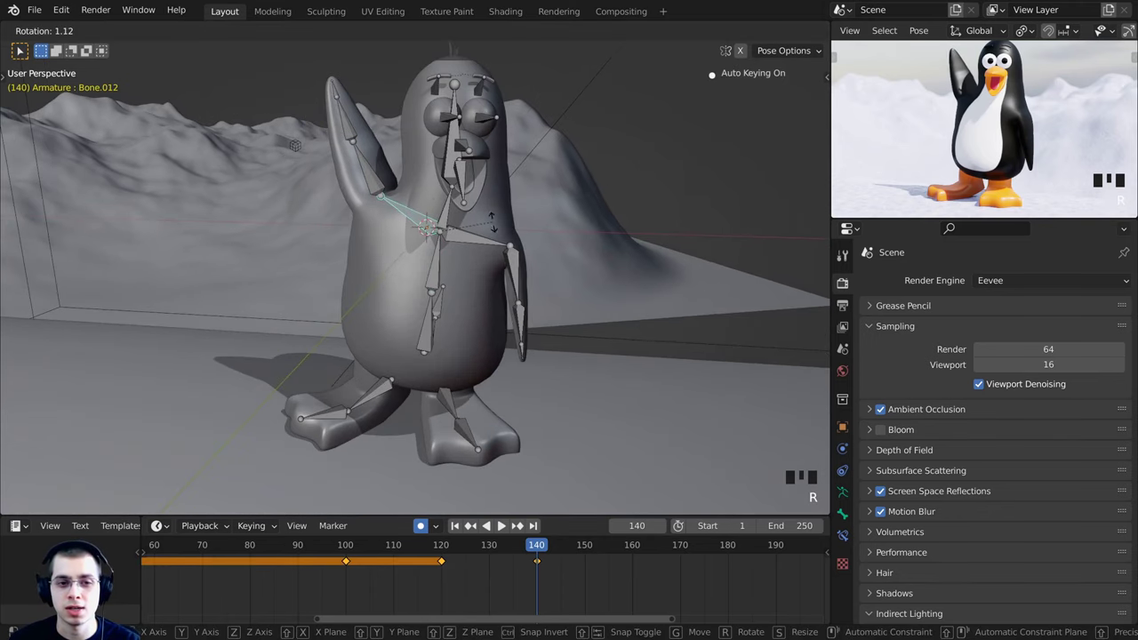
click(491, 224)
middle_drag(491, 225, 444, 237)
key(r)
click(569, 236)
key(r)
click(617, 237)
Rotate the left wing's upper and lower bones so the lowered wing angles away from the body
shift+middle_drag(434, 423, 416, 431)
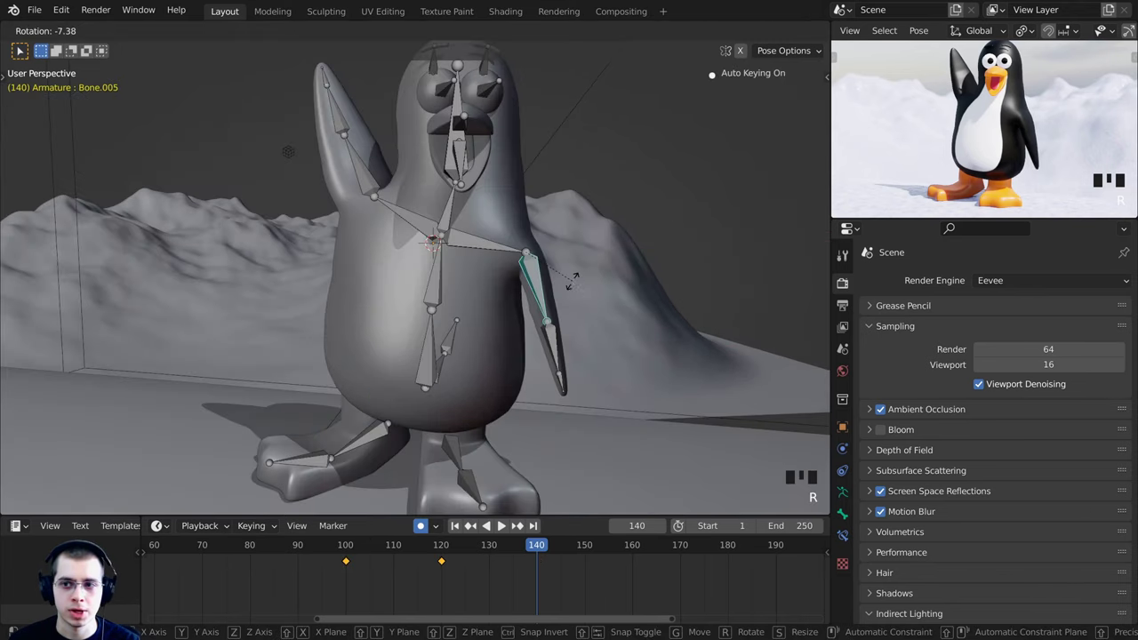
click(569, 288)
right_click(552, 331)
key(r)
click(571, 335)
right_click(529, 273)
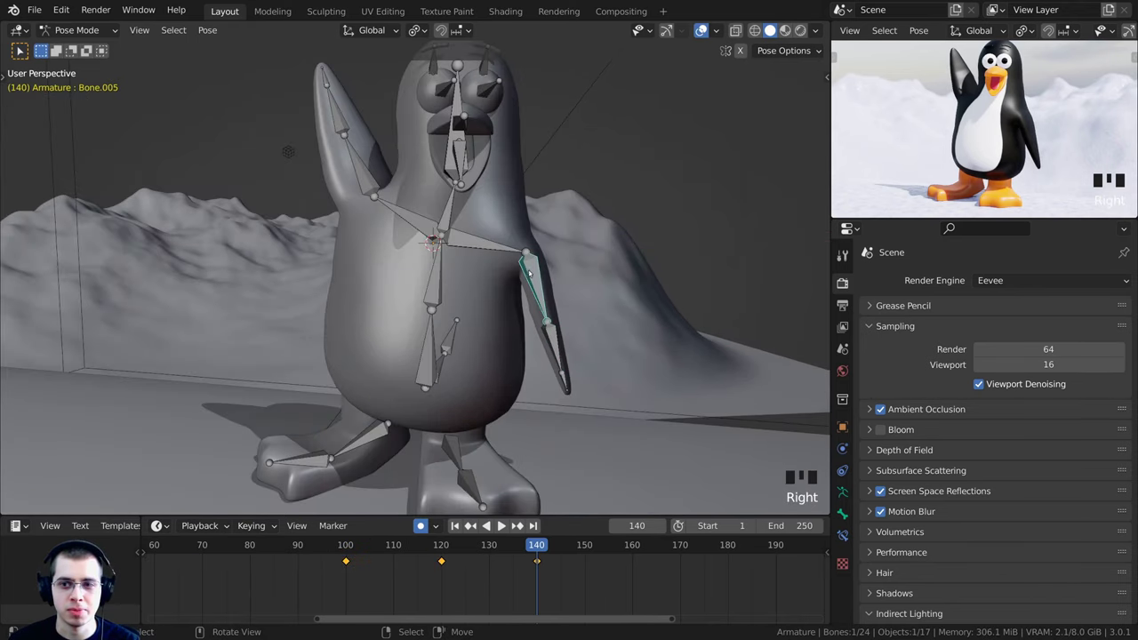
key(r)
click(562, 289)
middle_drag(555, 290, 488, 341)
key(r)
click(605, 373)
mouse_move(882, 145)
shift+middle_down()
mouse_move(900, 144)
mouse_move(879, 159)
shift+middle_up()
shift+middle_drag(510, 63, 488, 85)
scroll(488, 86, down, 1)
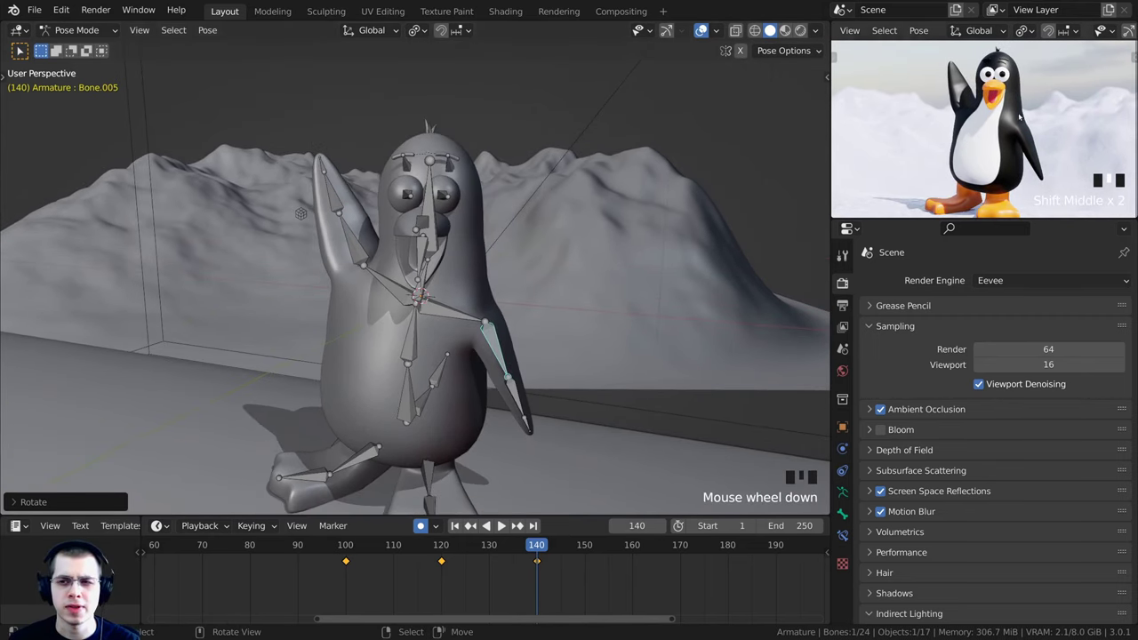
Select both eye bones and trackball-rotate them slightly to redirect the penguin's gaze
scroll(400, 215, up, 2)
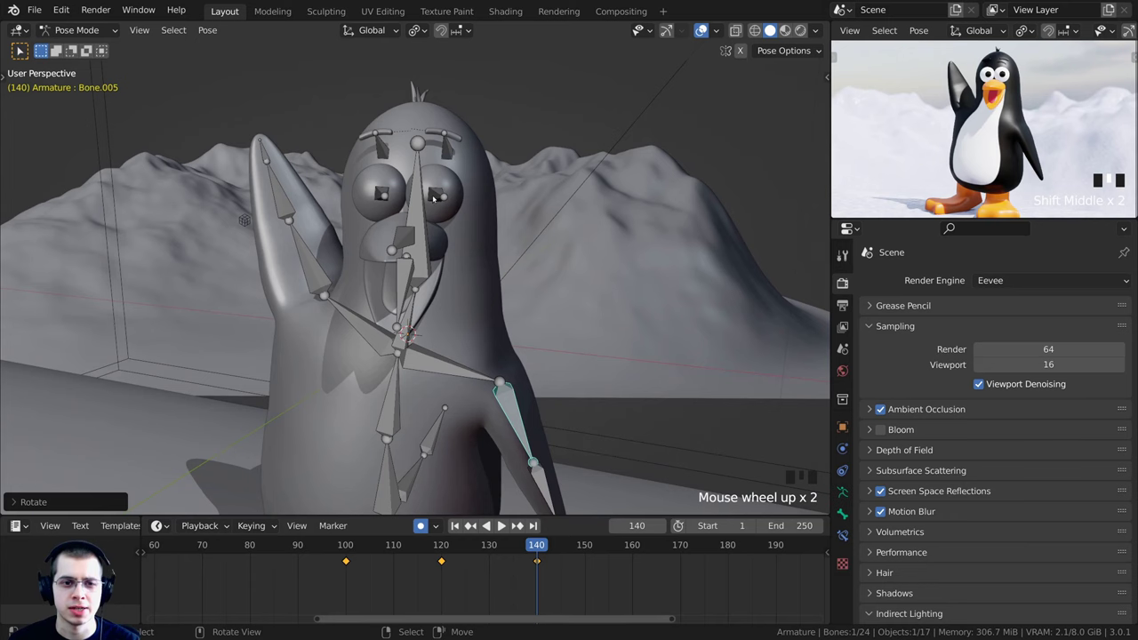
right_click(433, 197)
shift+middle_drag(377, 193, 370, 220)
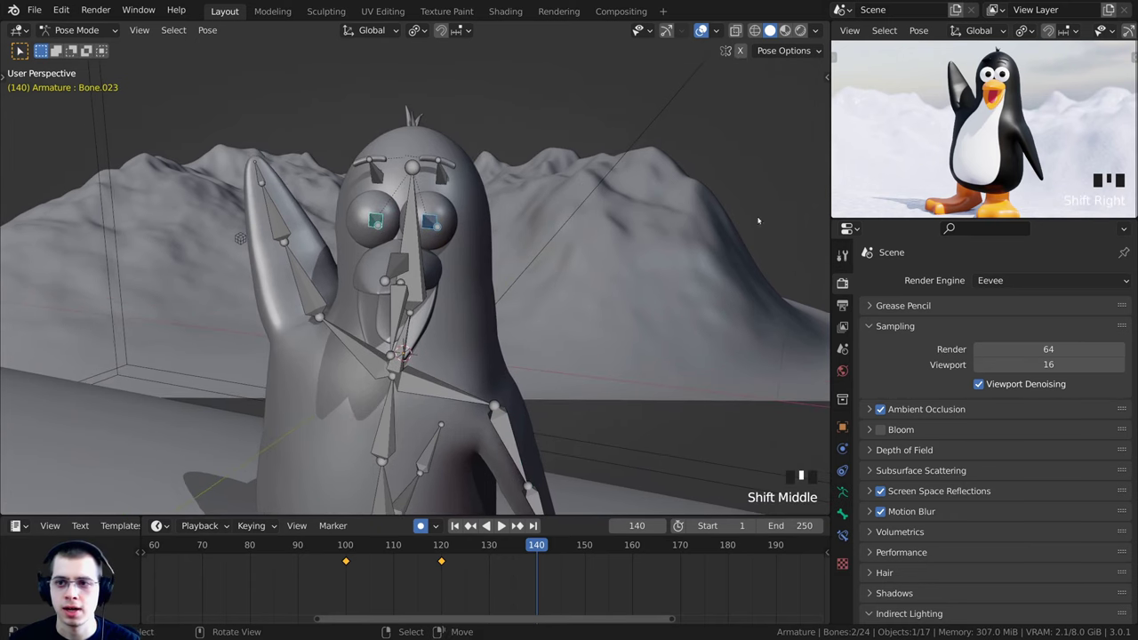
shift+middle_drag(1016, 75, 1020, 121)
scroll(1020, 122, up, 4)
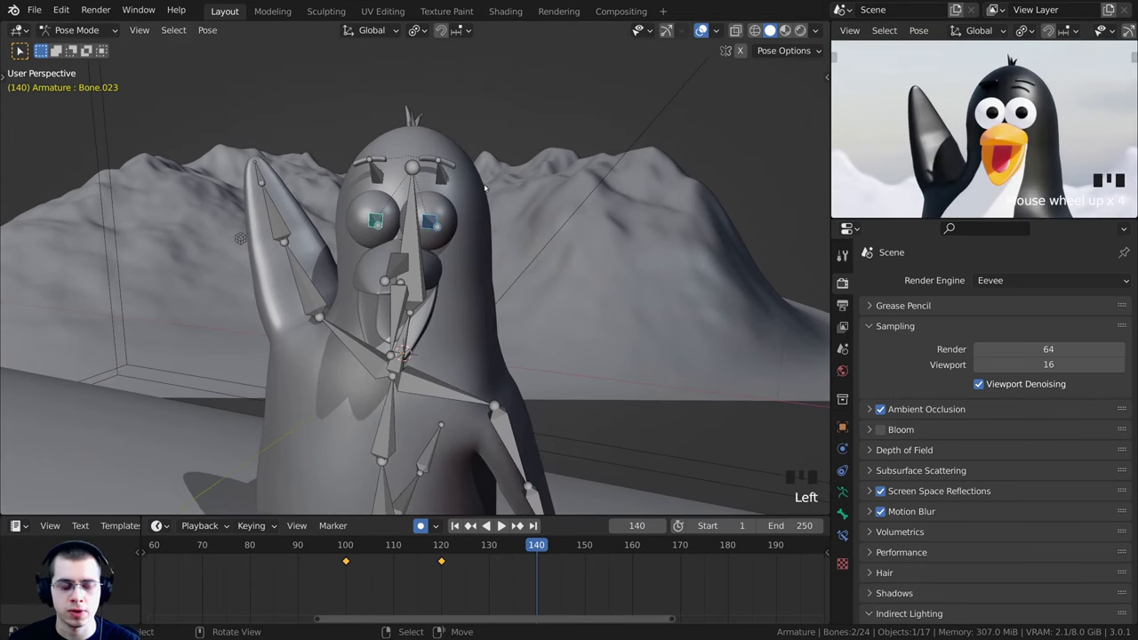
key(r)
key(r)
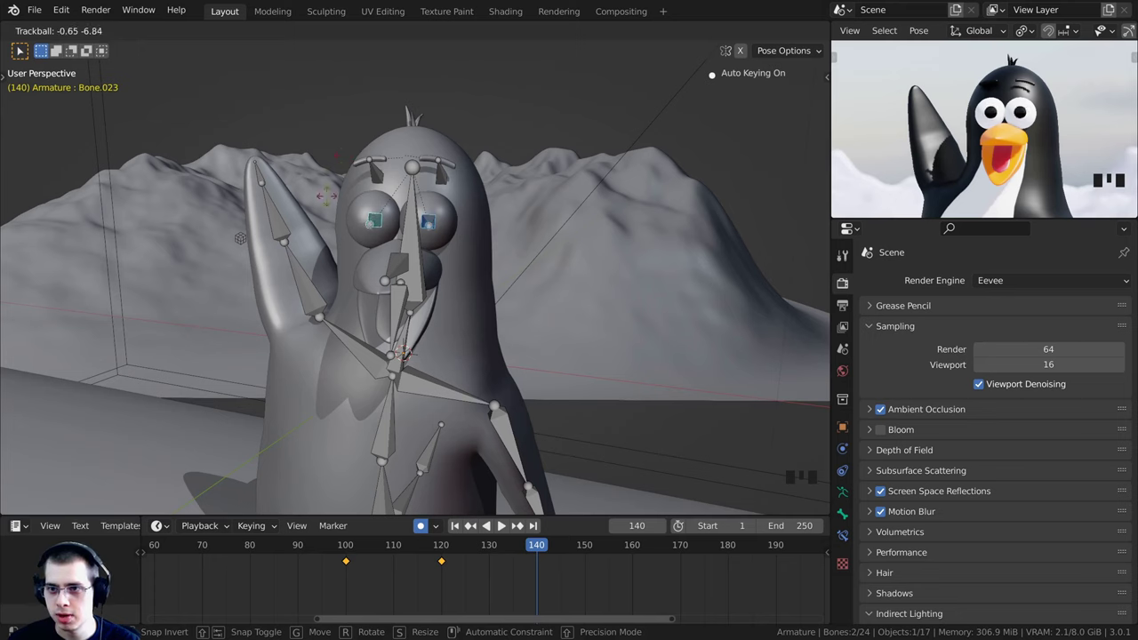
click(361, 196)
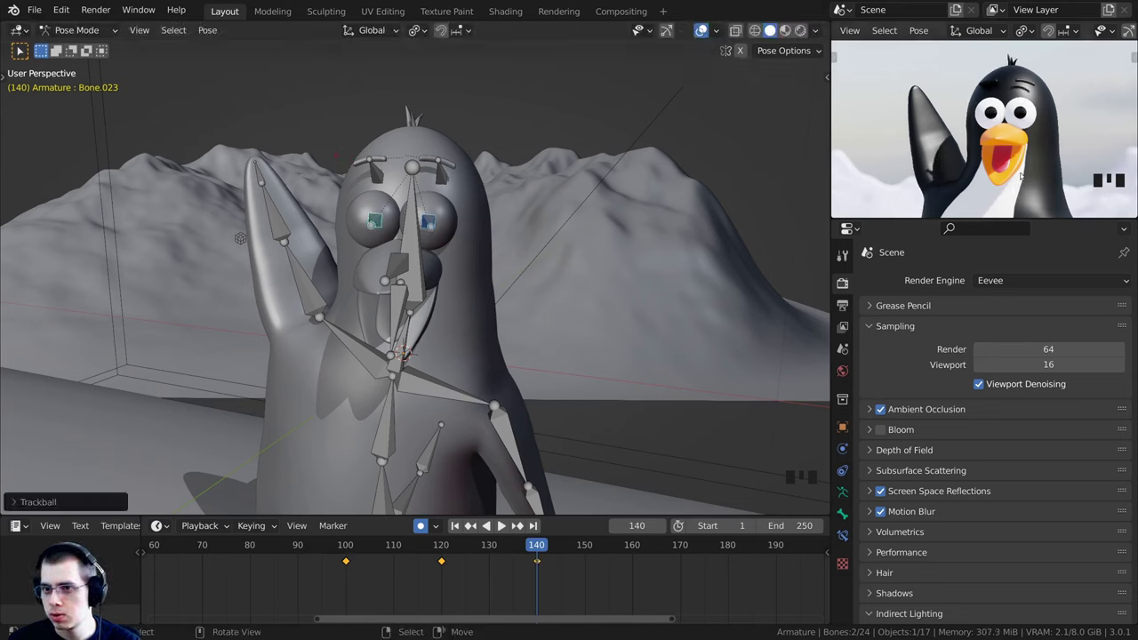
Insert a Location, Rotation & Scale keyframe for all bones at frame 140 and save the file
scroll(983, 130, up, 4)
scroll(983, 130, down, 10)
shift+middle_drag(982, 130, 1006, 110)
scroll(968, 113, up, 3)
shift+middle_drag(491, 284, 500, 217)
scroll(500, 217, down, 1)
scroll(501, 216, down, 4)
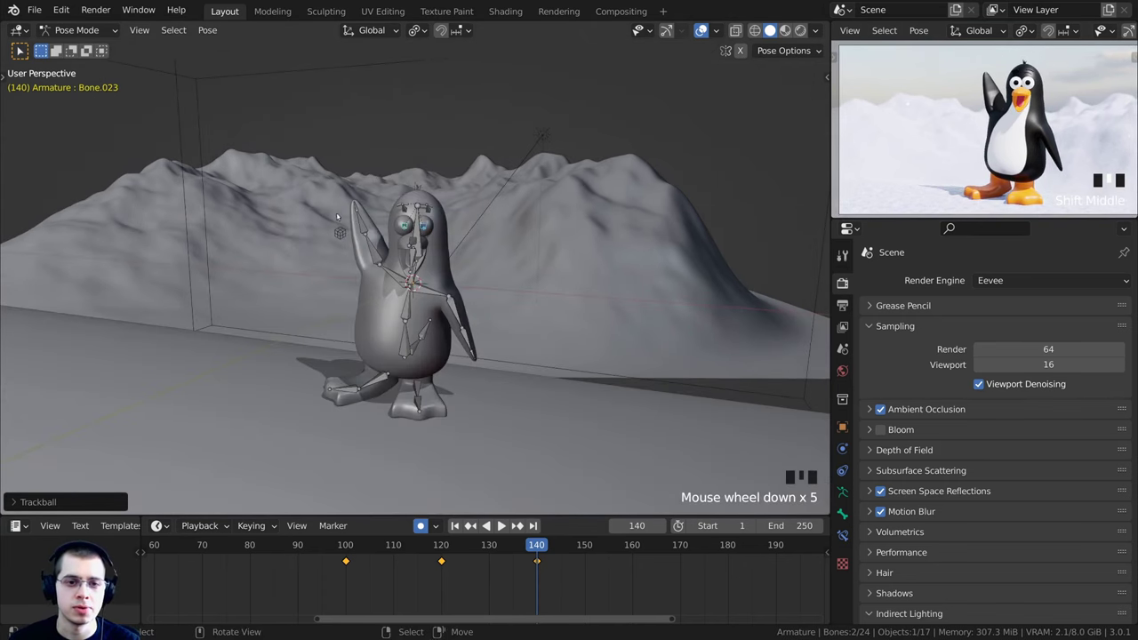
key(a)
middle_drag(455, 253, 485, 255)
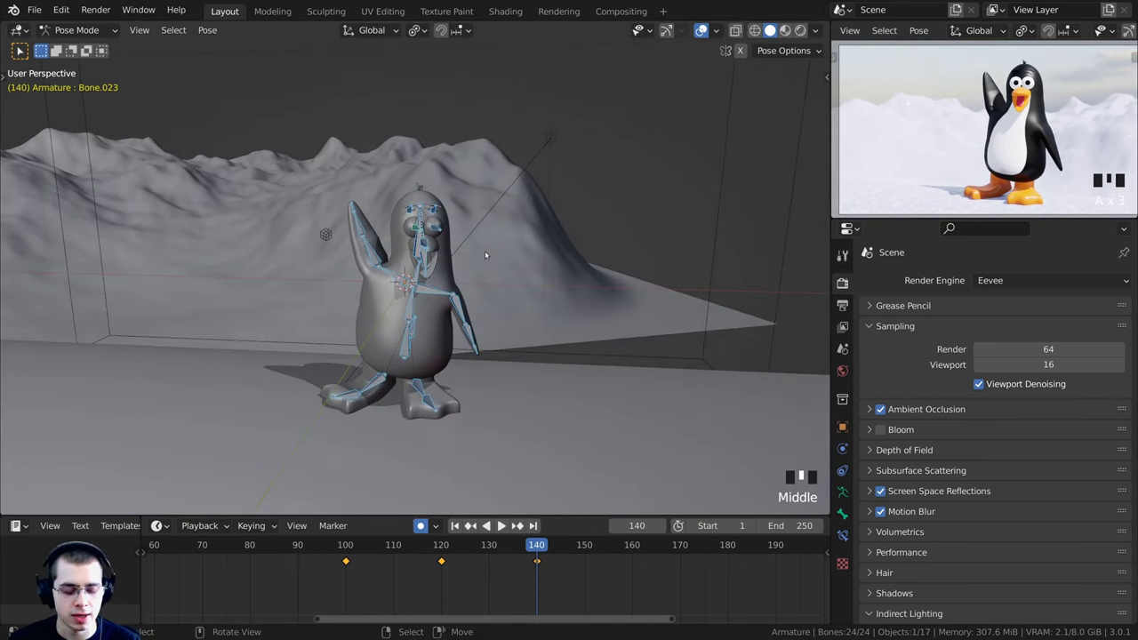
key(i)
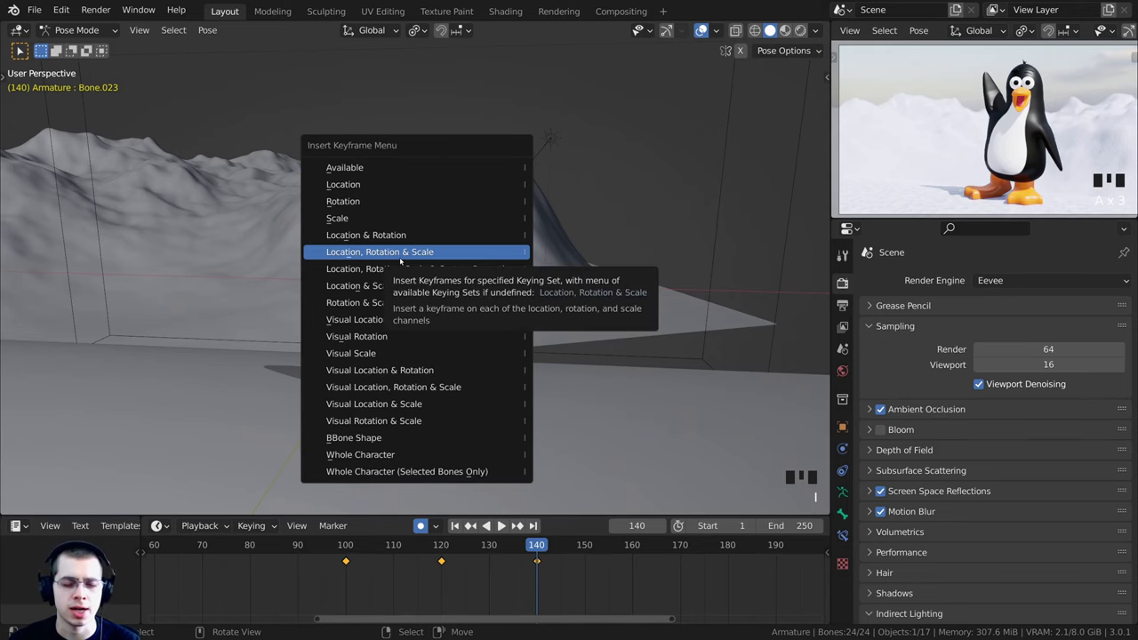
click(400, 254)
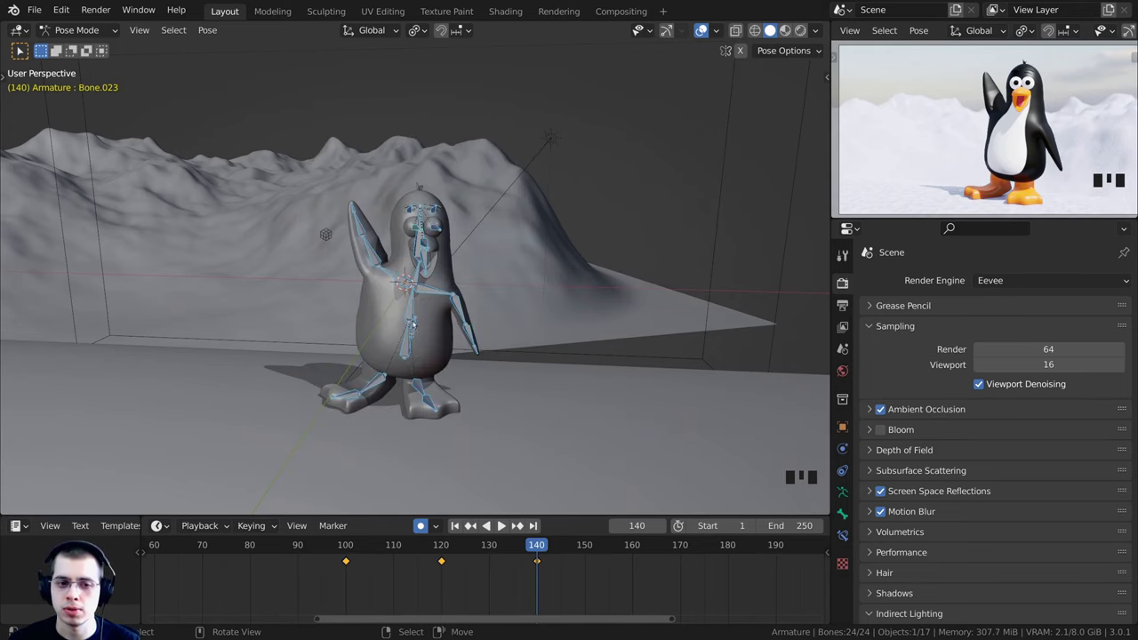
middle_drag(414, 326, 343, 523)
key(ctrl+s)
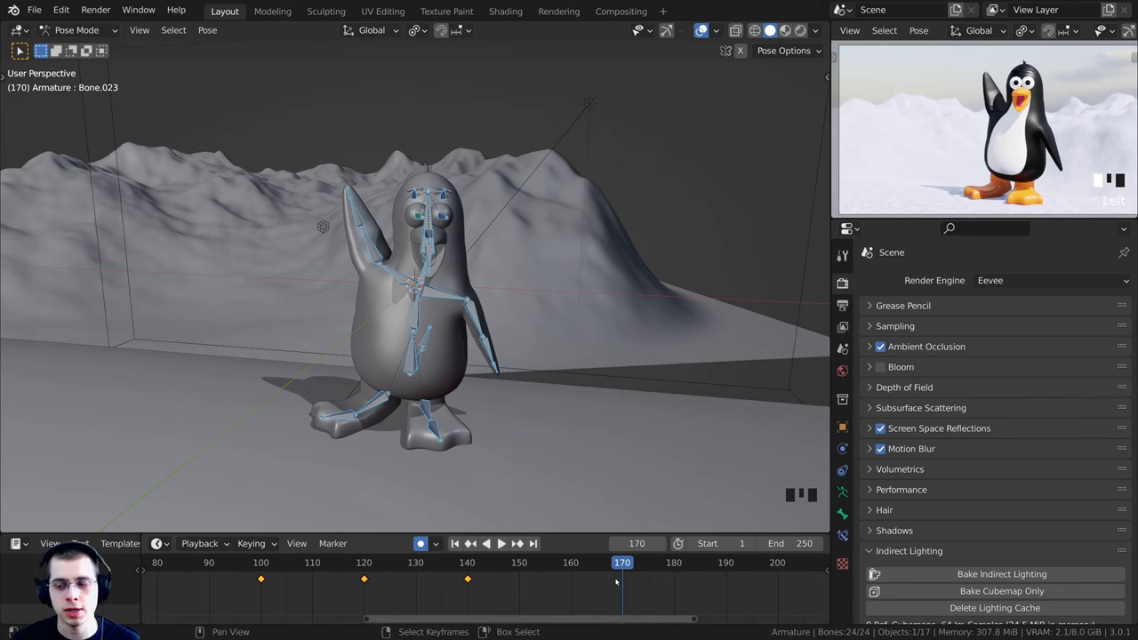
At frame 170, rotate the right shoulder bone slightly to vary the raised wing's pose
scroll(407, 240, up, 3)
middle_drag(377, 247, 386, 180)
scroll(375, 187, down, 1)
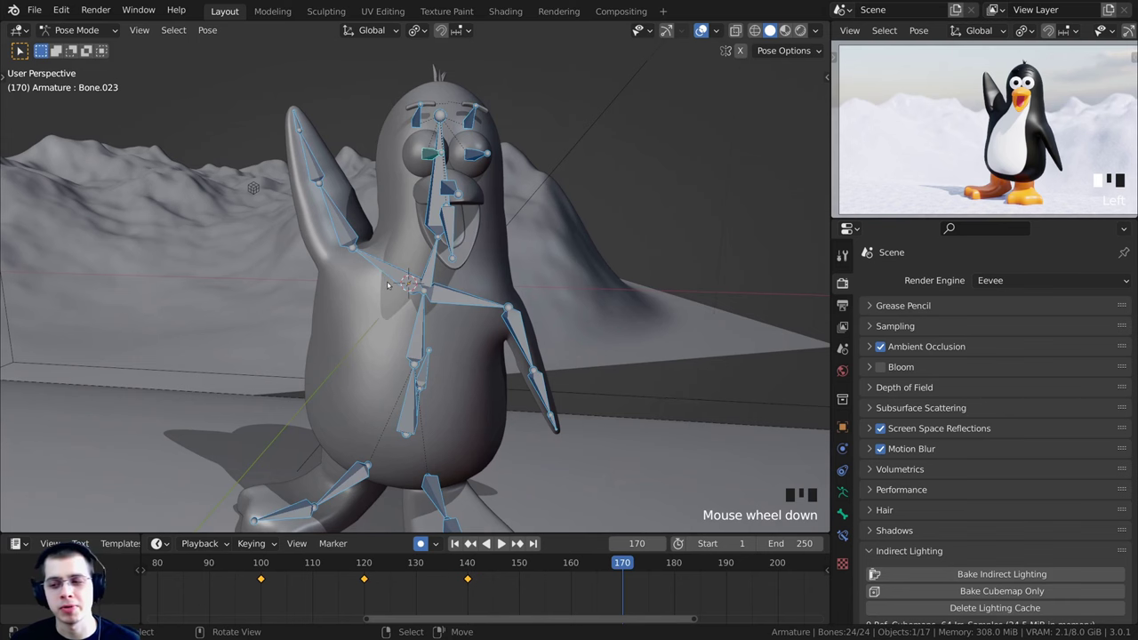
middle_drag(374, 273, 370, 270)
shift+middle_drag(370, 270, 380, 249)
scroll(392, 240, down, 1)
right_click(399, 251)
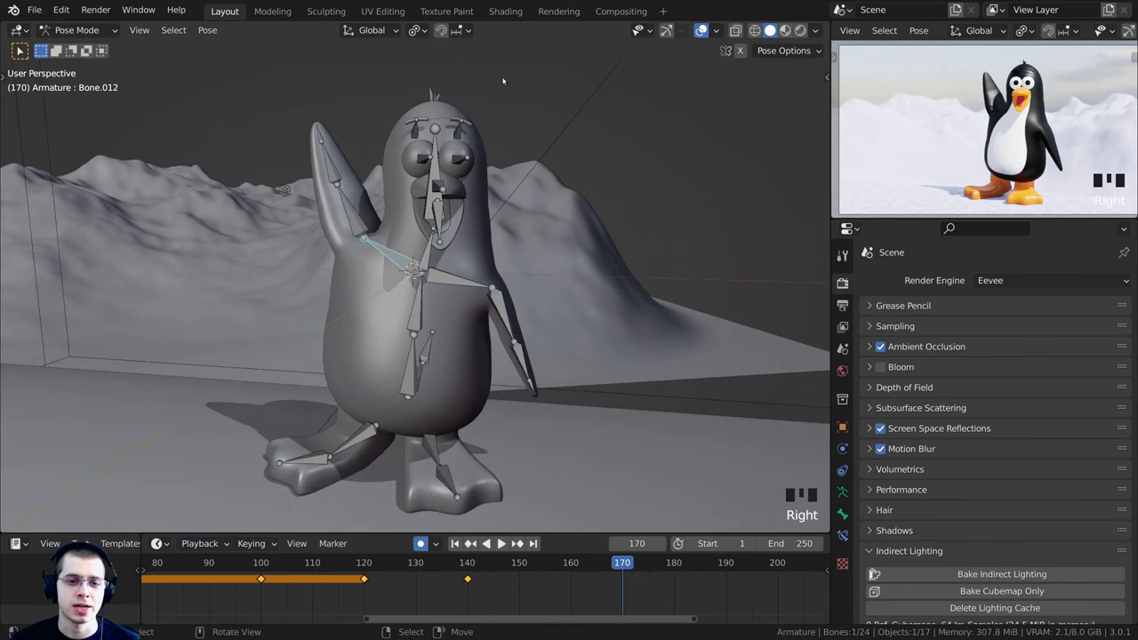
scroll(400, 244, up, 1)
key(r)
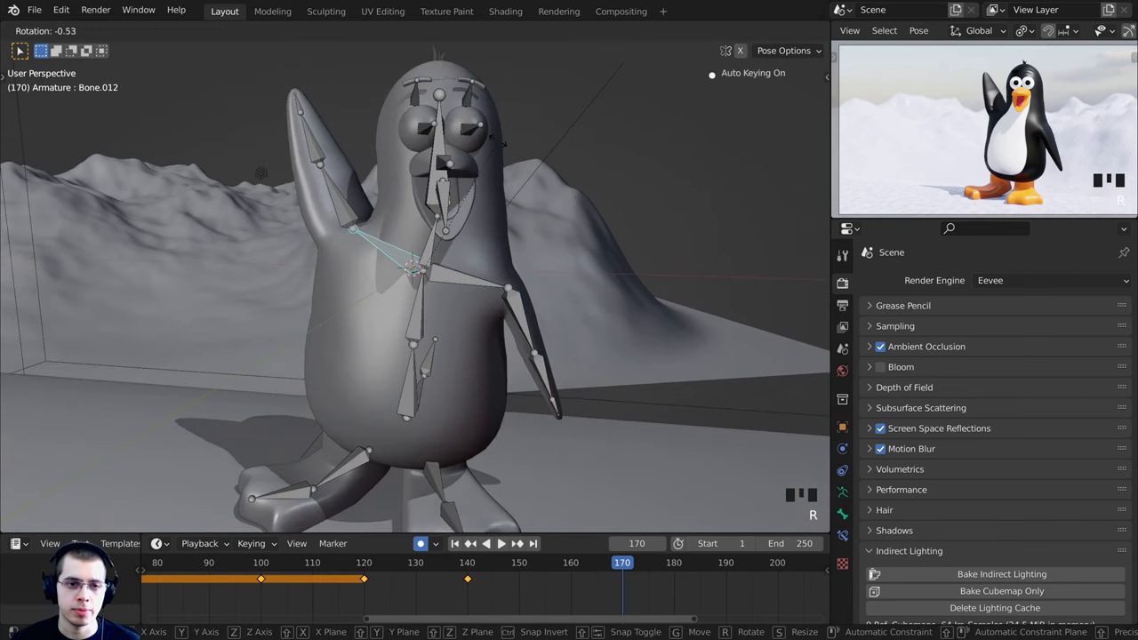
click(362, 358)
shift+drag(360, 360, 358, 294)
shift+middle_drag(359, 295, 357, 223)
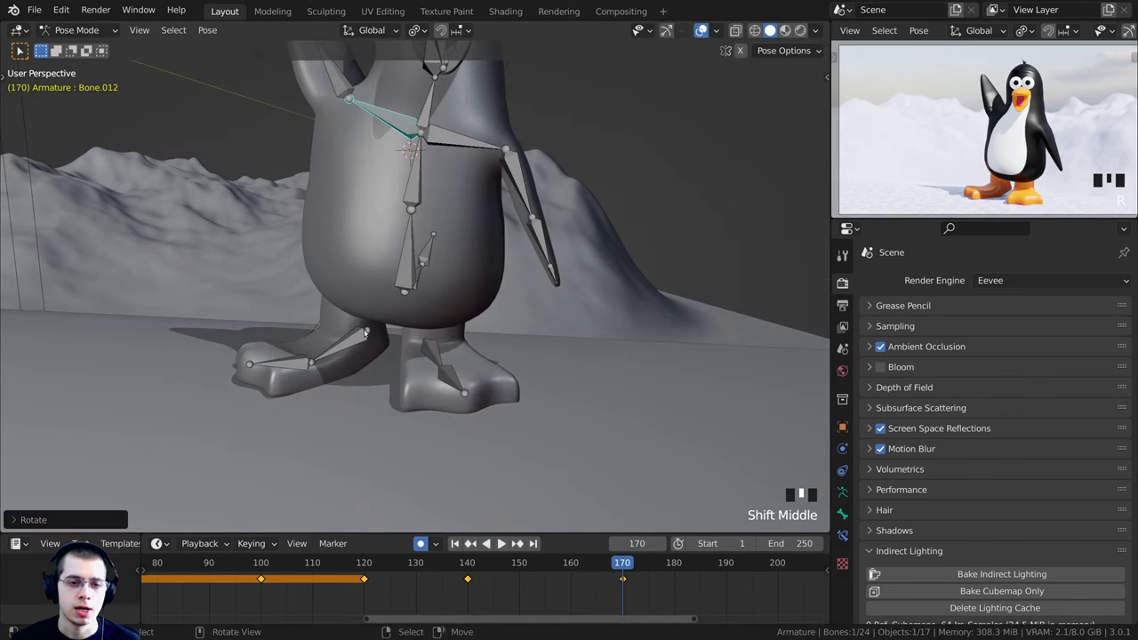
Rotate the base spine bone slightly and shift it toward the penguin's right foot
right_click(413, 274)
scroll(414, 270, up, 1)
middle_drag(414, 267, 428, 264)
scroll(435, 258, down, 1)
key(r)
click(541, 166)
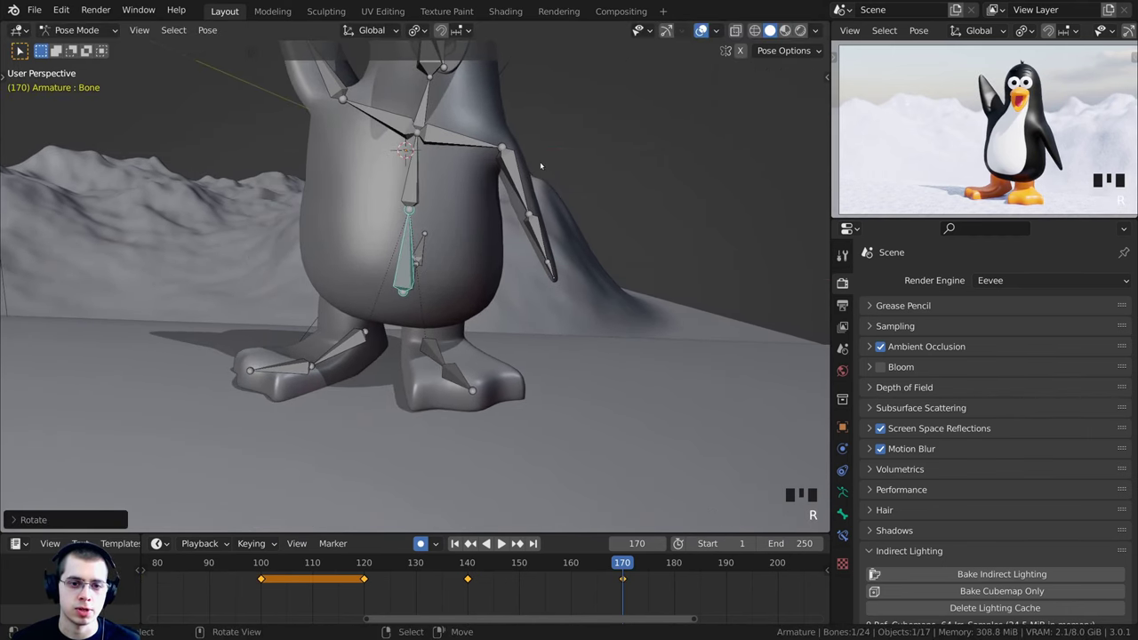
key(g)
click(365, 343)
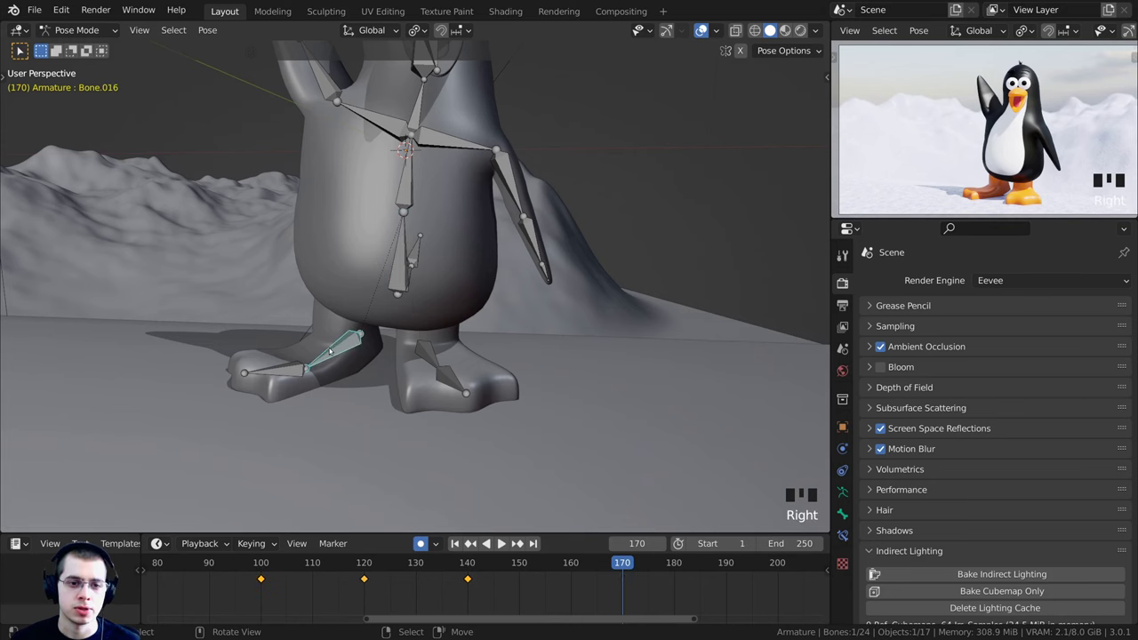
From the side, rotate the right foot bone and its toe bone slightly at frame 170
middle_drag(329, 351, 578, 341)
key(r)
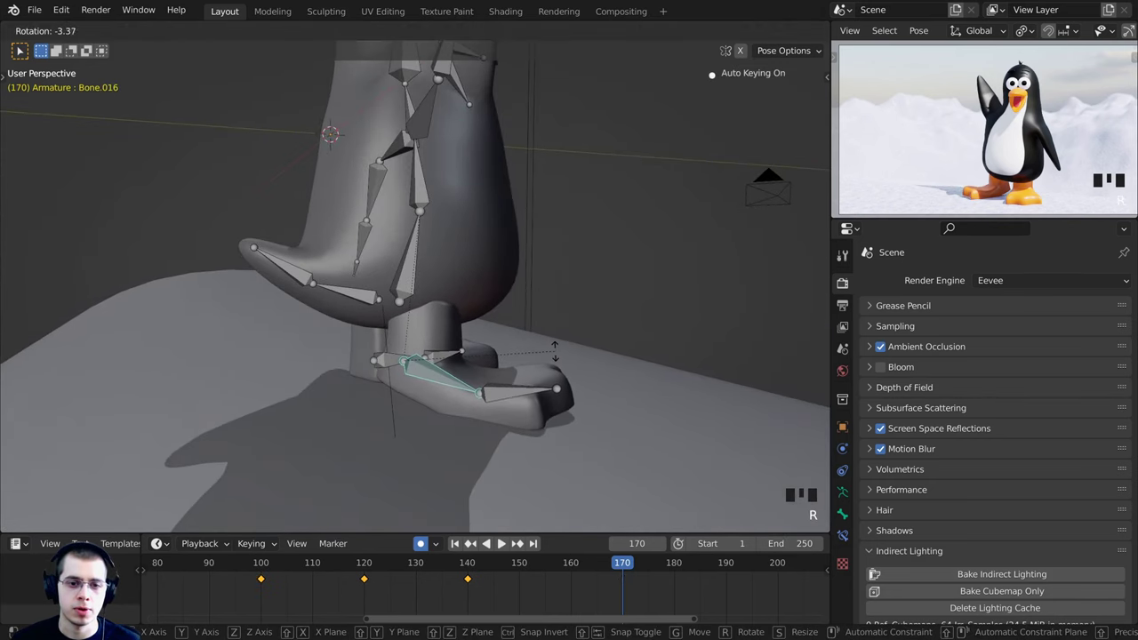
click(541, 350)
key(r)
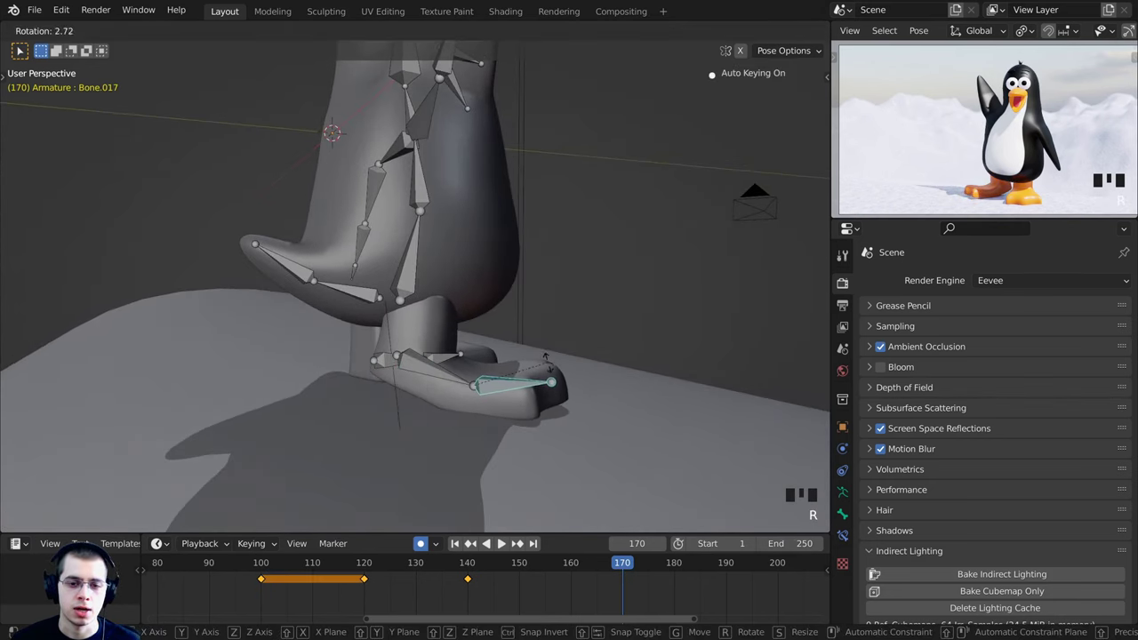
click(539, 326)
Rotate the left toe bone about 4 degrees and move the left foot bone slightly
middle_drag(539, 325, 449, 368)
right_click(453, 371)
key(r)
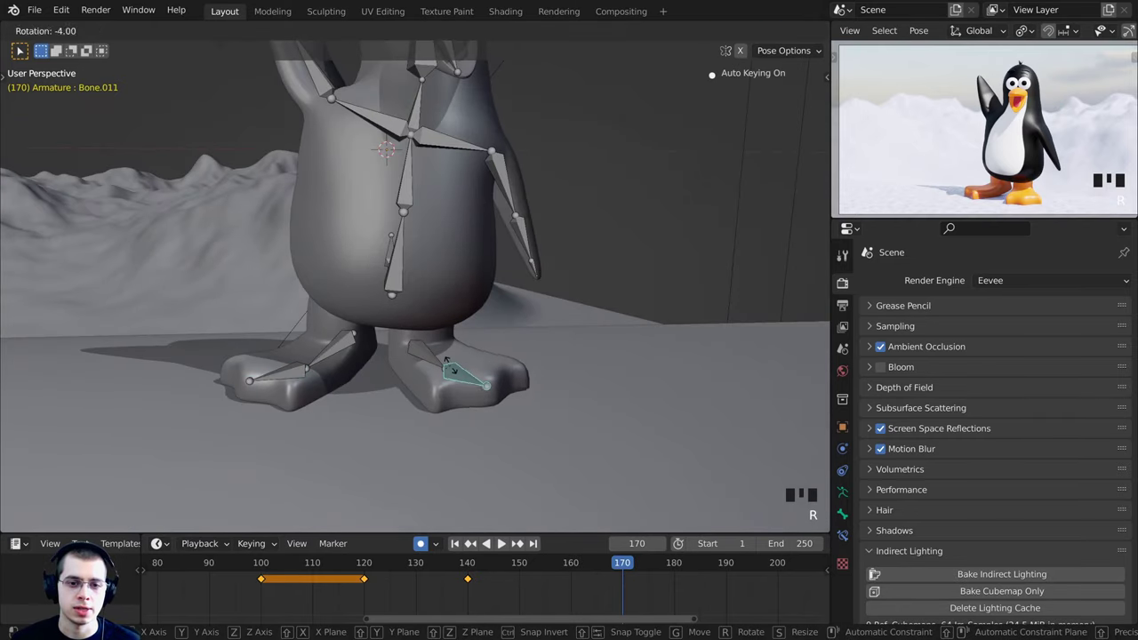
click(452, 363)
right_click(427, 356)
key(g)
click(429, 352)
Rotate the left wing's upper bone from two viewing angles to change the lowered wing's pose
shift+middle_drag(429, 262, 518, 229)
click(494, 242)
key(r)
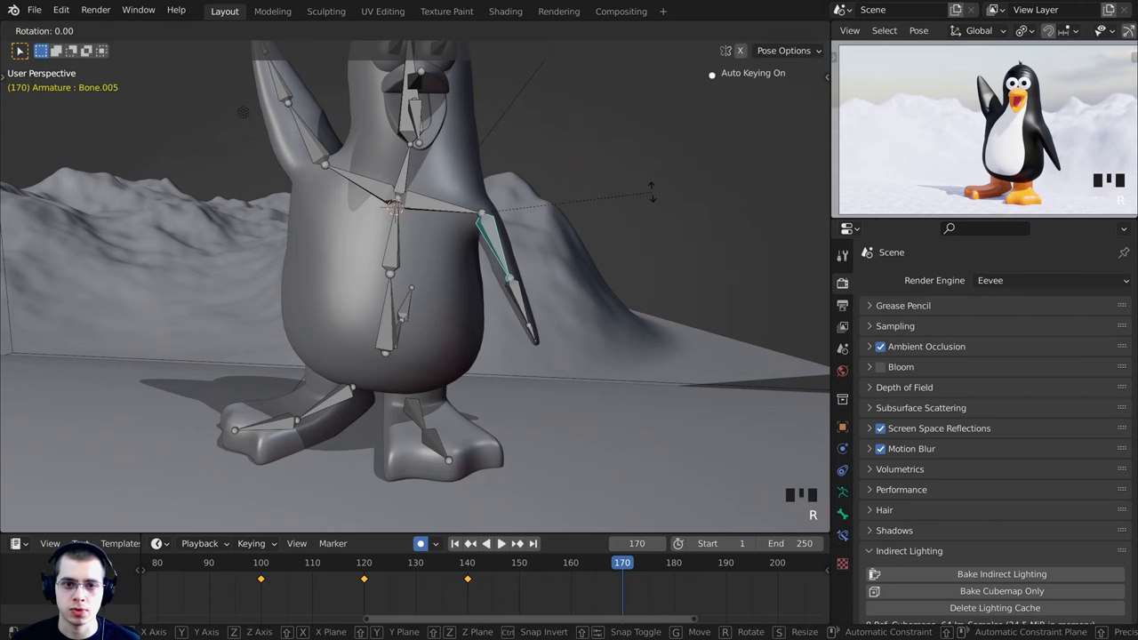
click(648, 219)
middle_drag(647, 219, 428, 242)
key(r)
click(440, 225)
Close the beak by clearing the rotation of the lower and upper beak bones
shift+scroll(402, 210, up, 2)
right_click(456, 223)
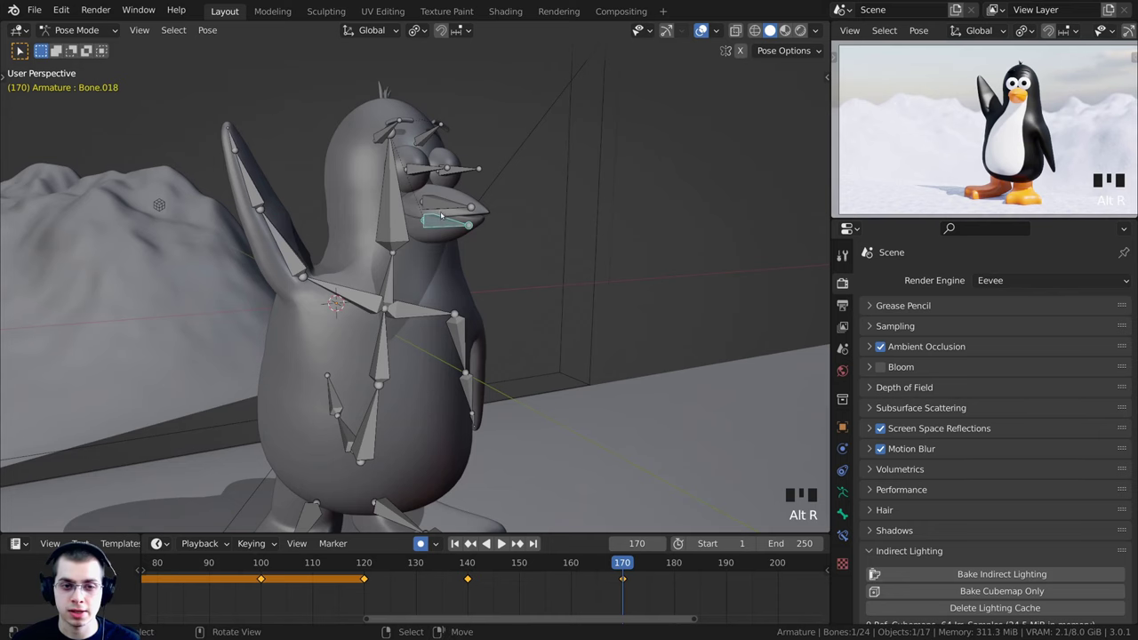
click(439, 206)
shift+middle_drag(439, 206, 400, 207)
scroll(433, 250, up, 2)
key(alt+r)
scroll(434, 250, down, 2)
key(a)
scroll(400, 207, up, 3)
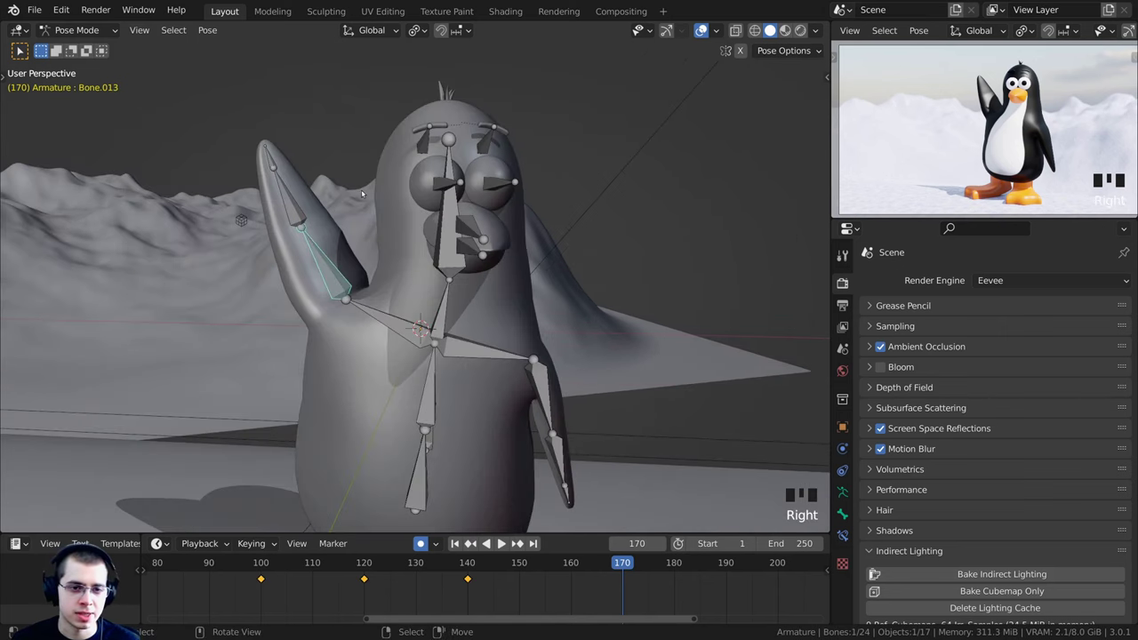
Rotate the raised right wing's upper and middle bones slightly
key(r)
right_click(336, 185)
key(r)
click(309, 180)
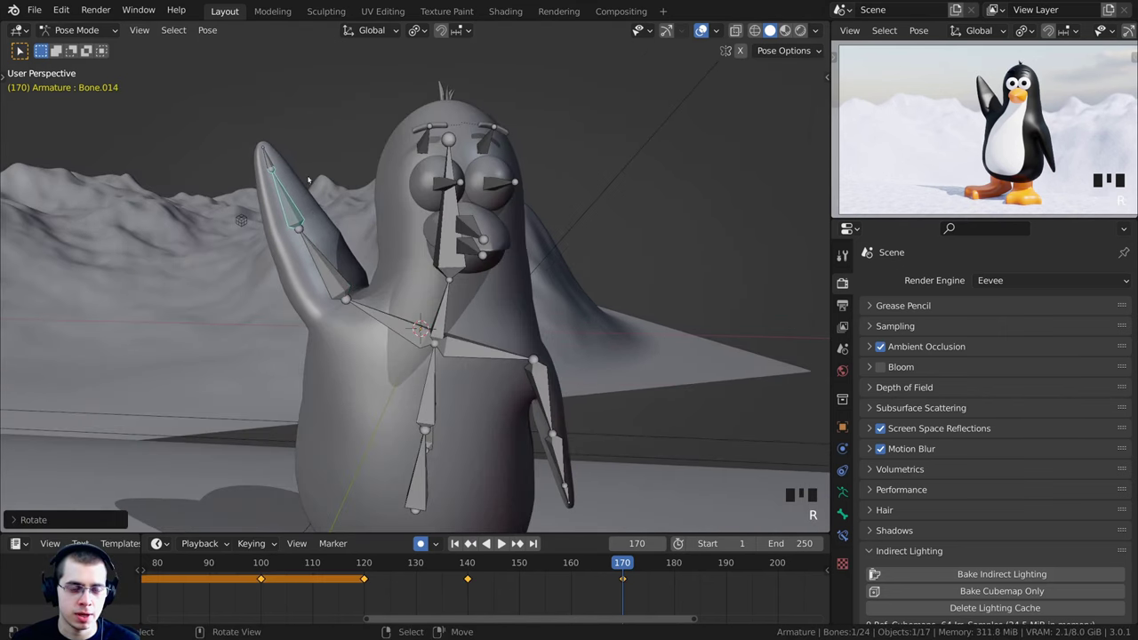
Rotate the tip bone of the raised right wing slightly
click(266, 156)
key(r)
click(322, 142)
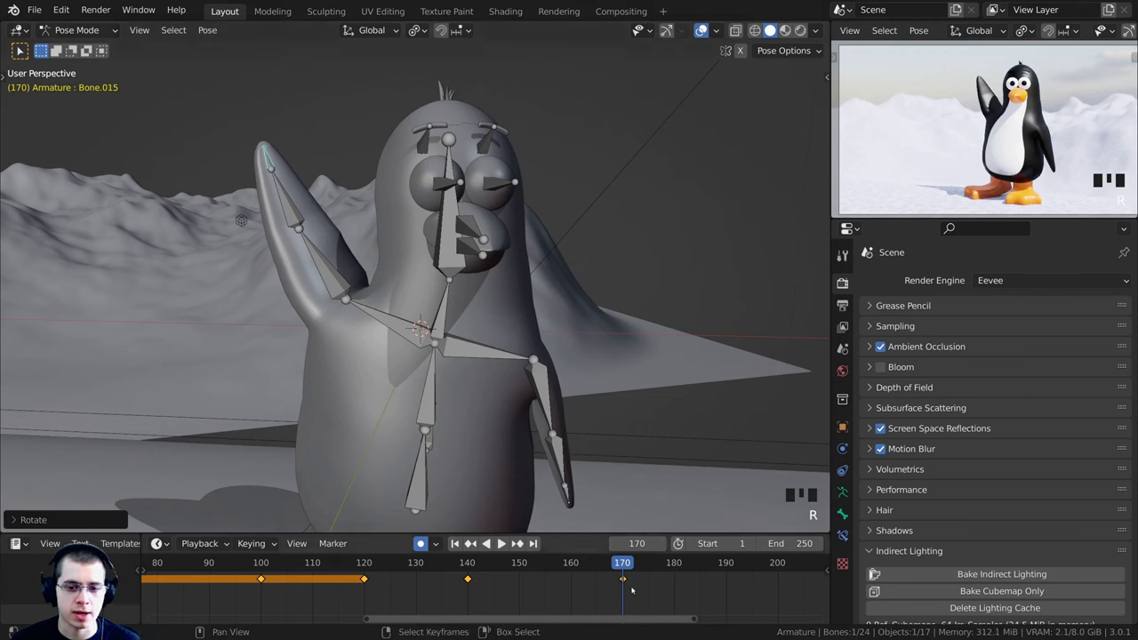
Play back and scrub the animation between frames 140 and 190 to check the pose changes
key(space)
click(595, 581)
drag(476, 582, 556, 586)
key(space)
key(space)
click(498, 583)
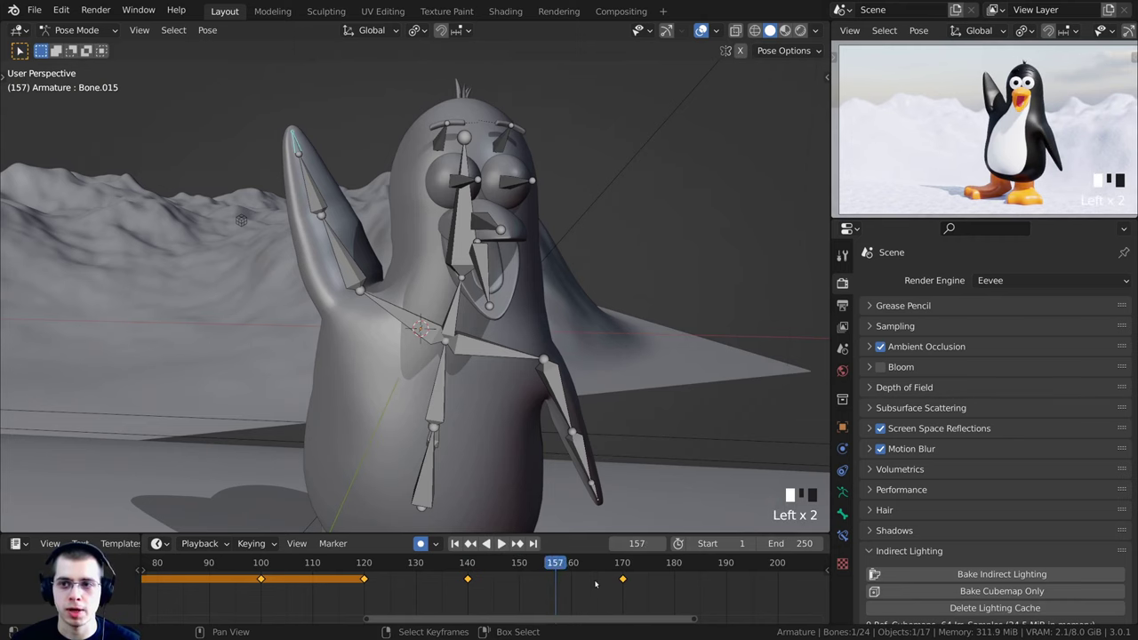
middle_drag(594, 585, 533, 583)
scroll(480, 583, down, 10)
drag(524, 583, 597, 566)
key(space)
scroll(558, 593, up, 8)
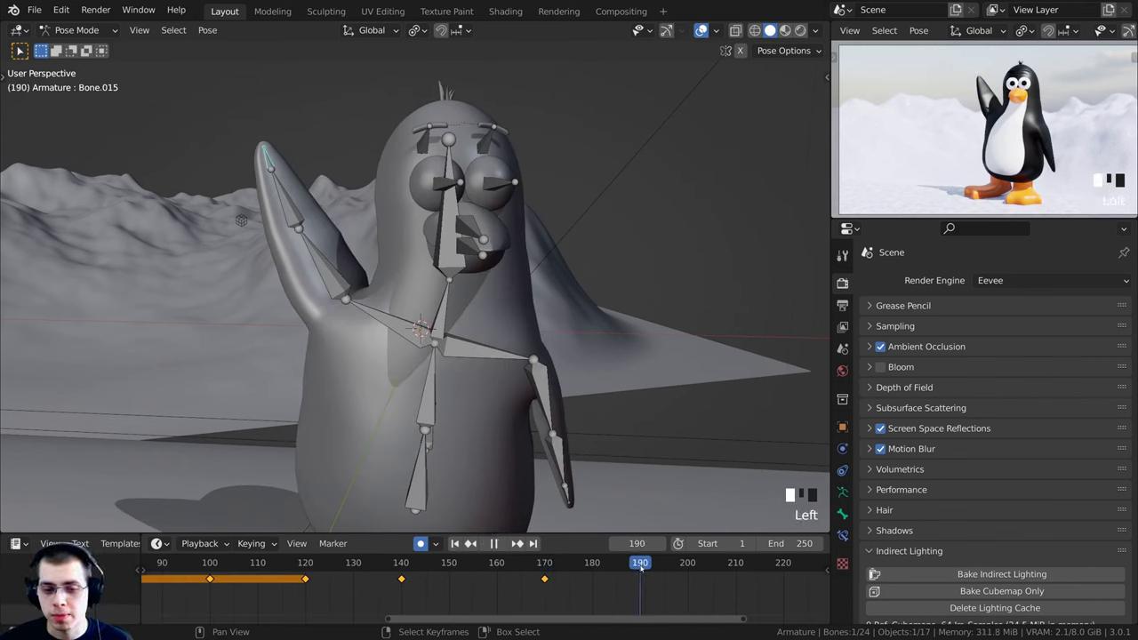
Return the playhead to frame 120 and select all bones of the penguin's armature
scroll(529, 247, down, 2)
shift+middle_drag(530, 247, 518, 300)
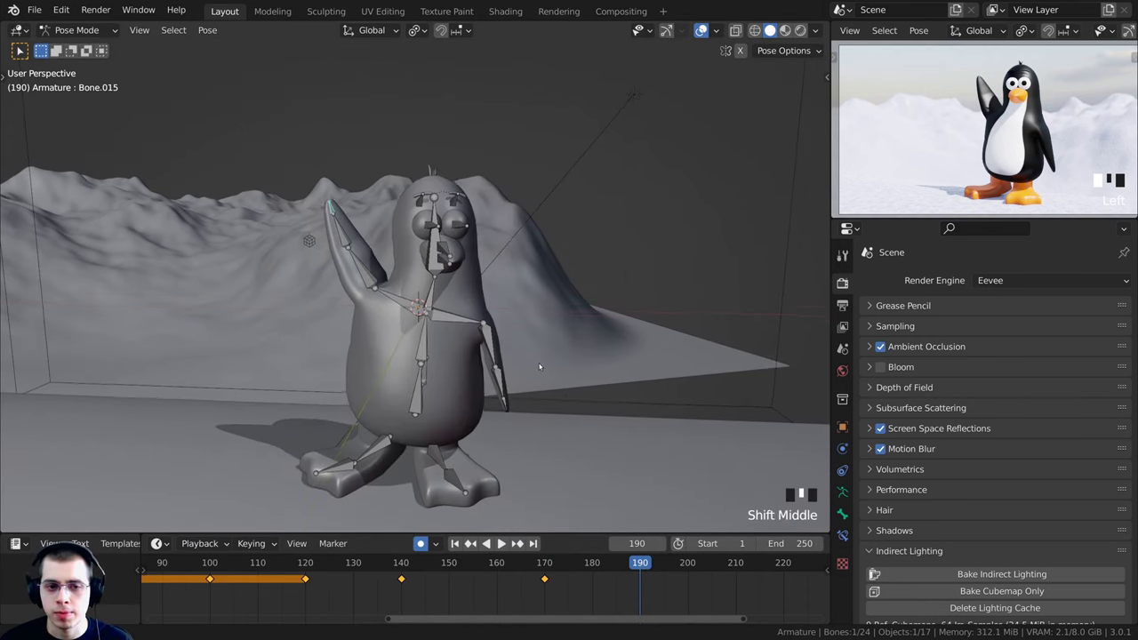
scroll(516, 302, up, 1)
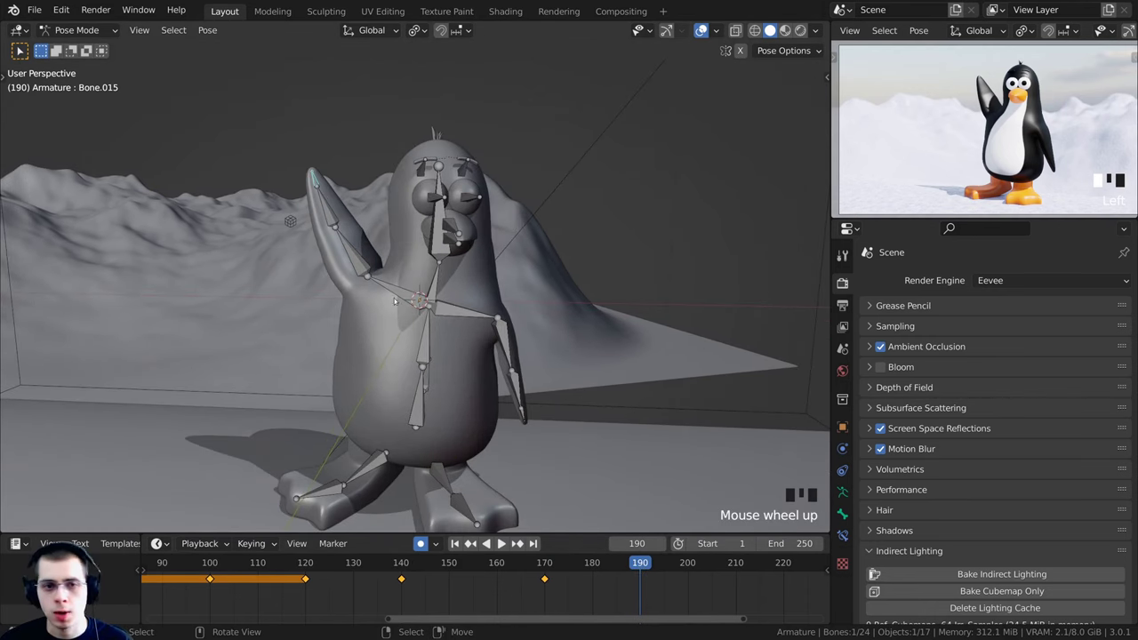
shift+middle_drag(393, 370, 400, 408)
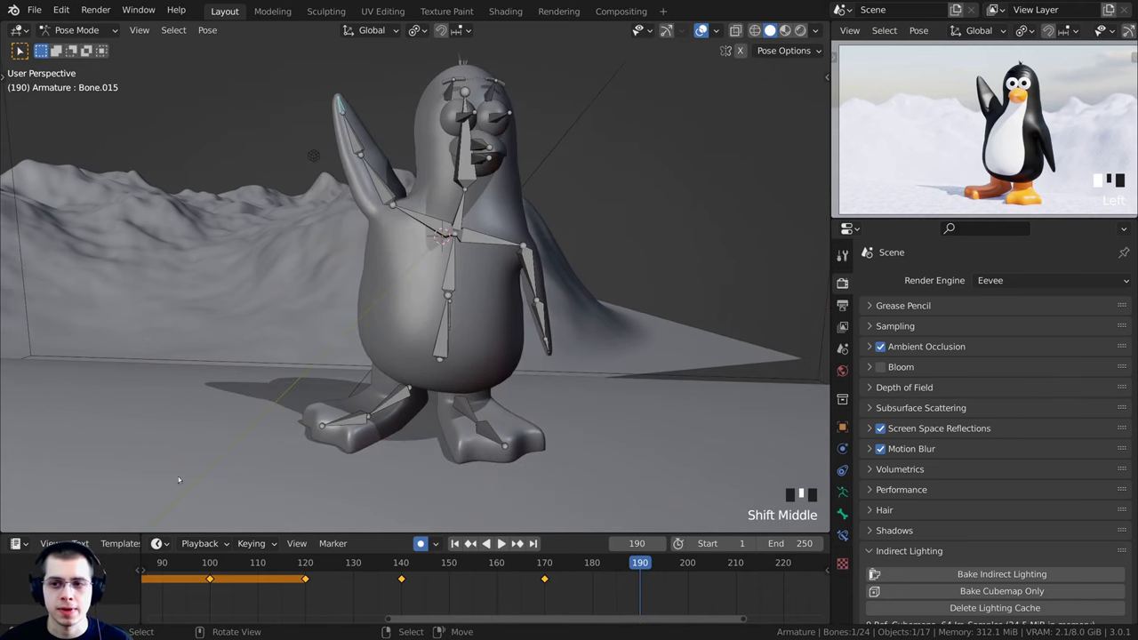
shift+middle_drag(461, 311, 436, 333)
key(space)
click(583, 573)
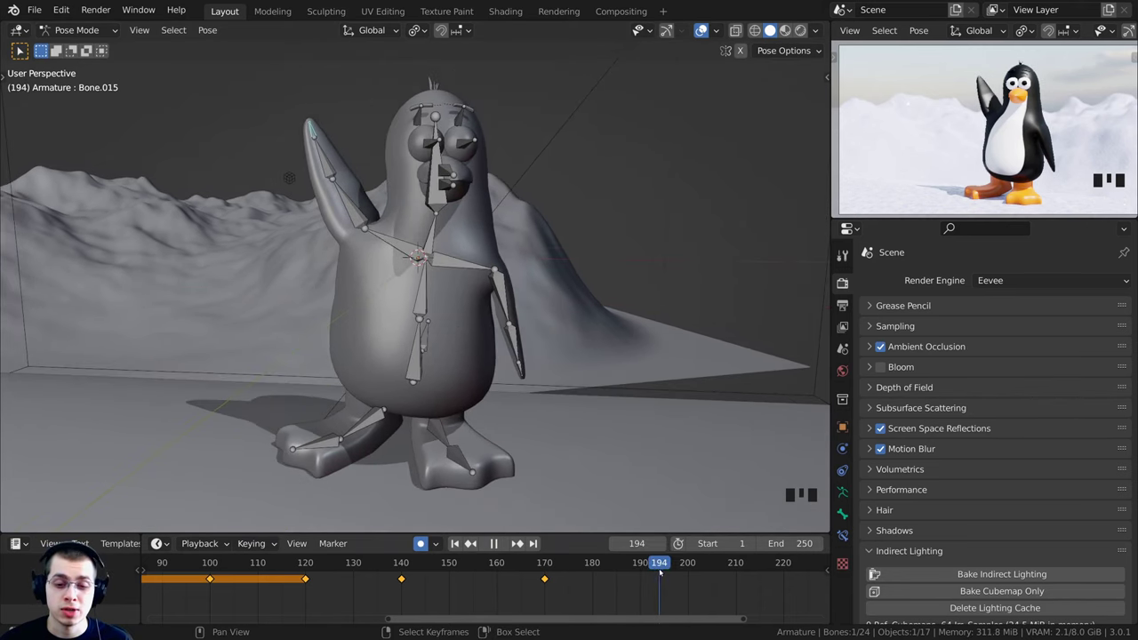
drag(661, 573, 308, 608)
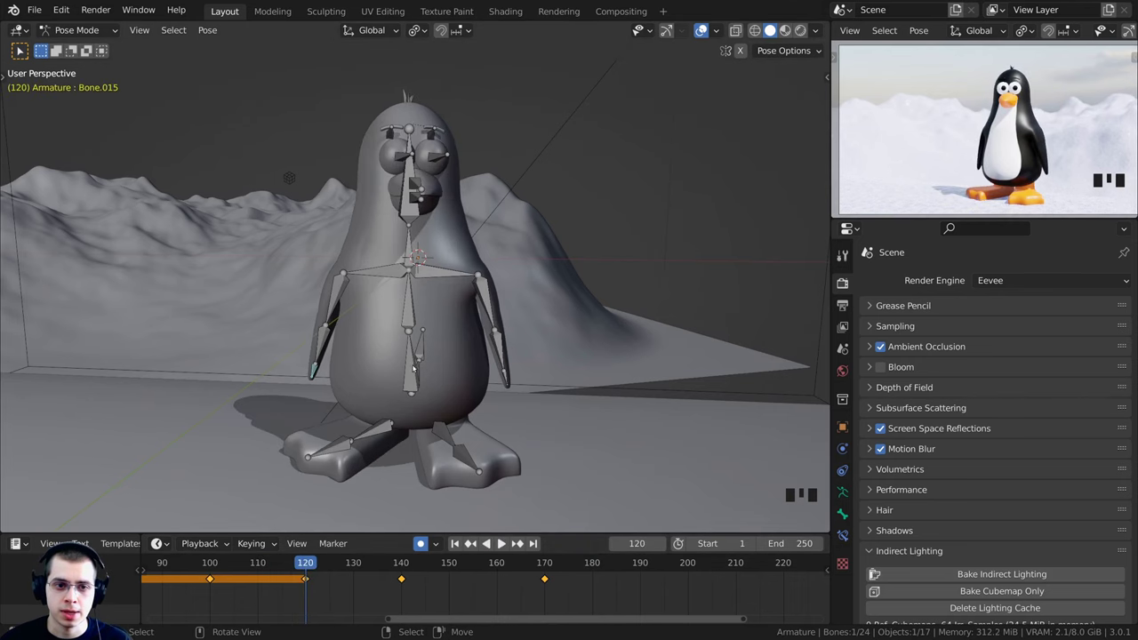
middle_drag(412, 368, 391, 374)
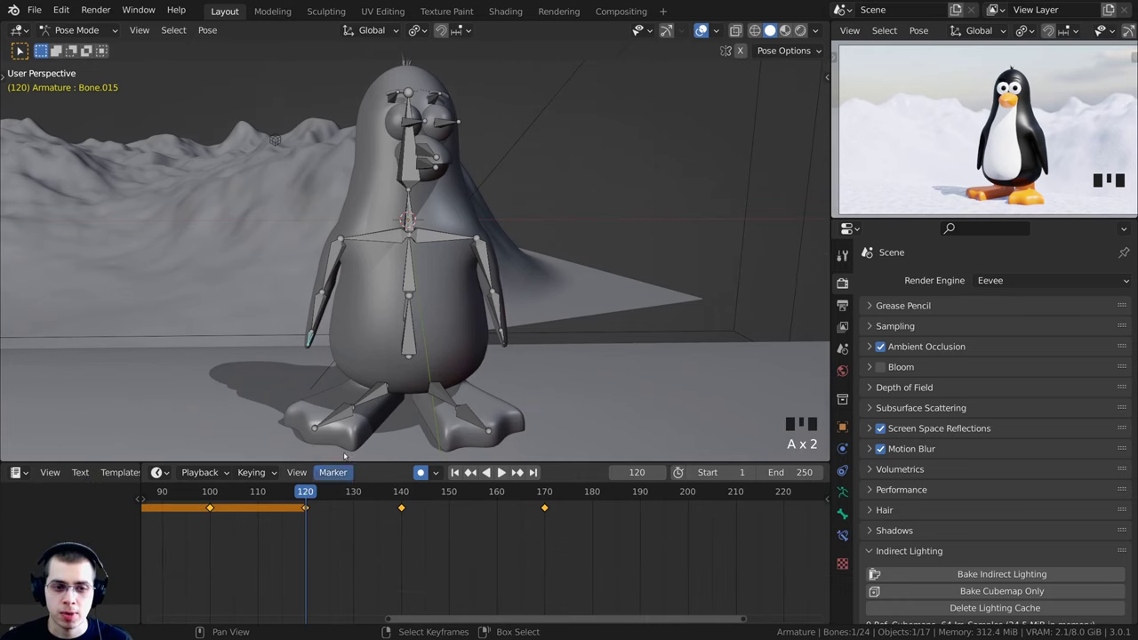
key(a)
key(a)
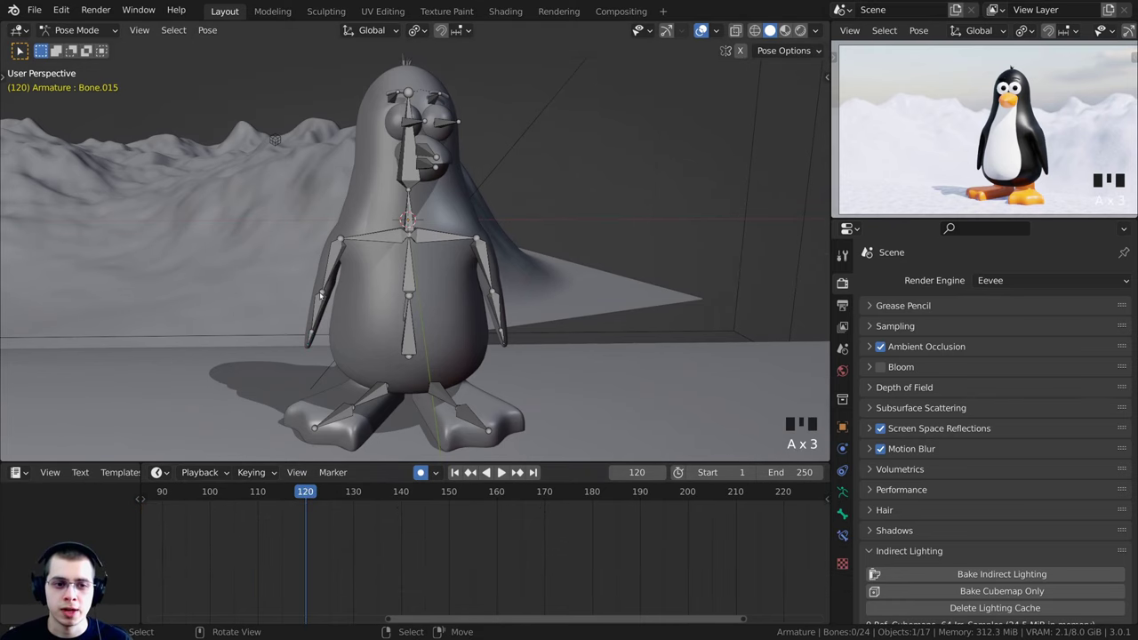
key(a)
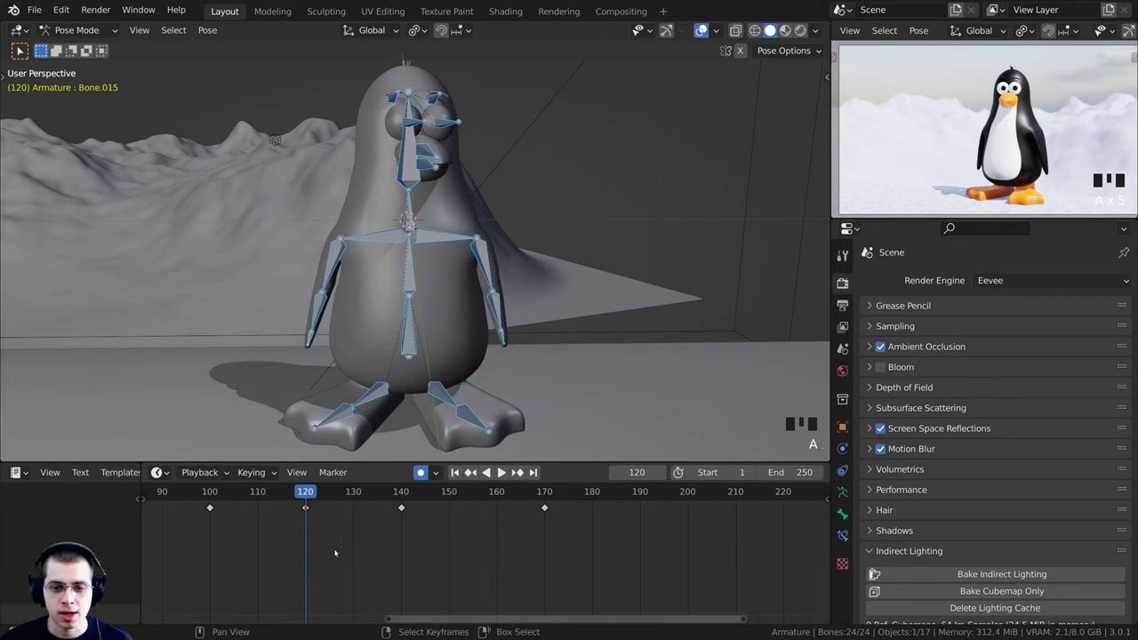
Duplicate the keyframes at frame 120 to frame 190 and move the playhead to frame 190
key(b)
drag(337, 548, 274, 492)
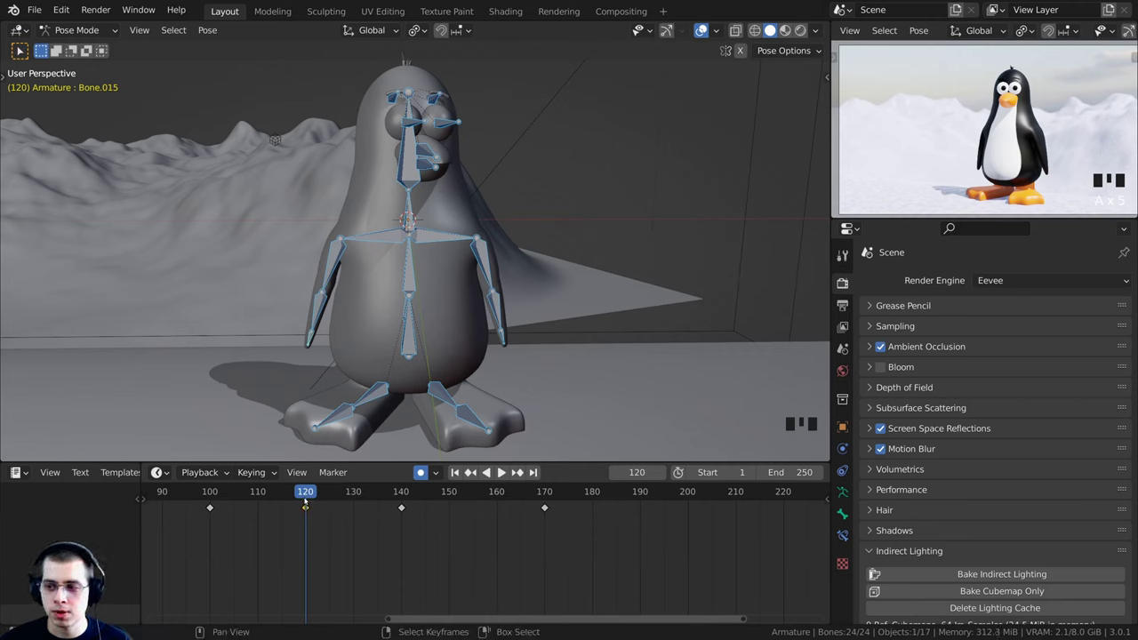
middle_drag(305, 491, 281, 492)
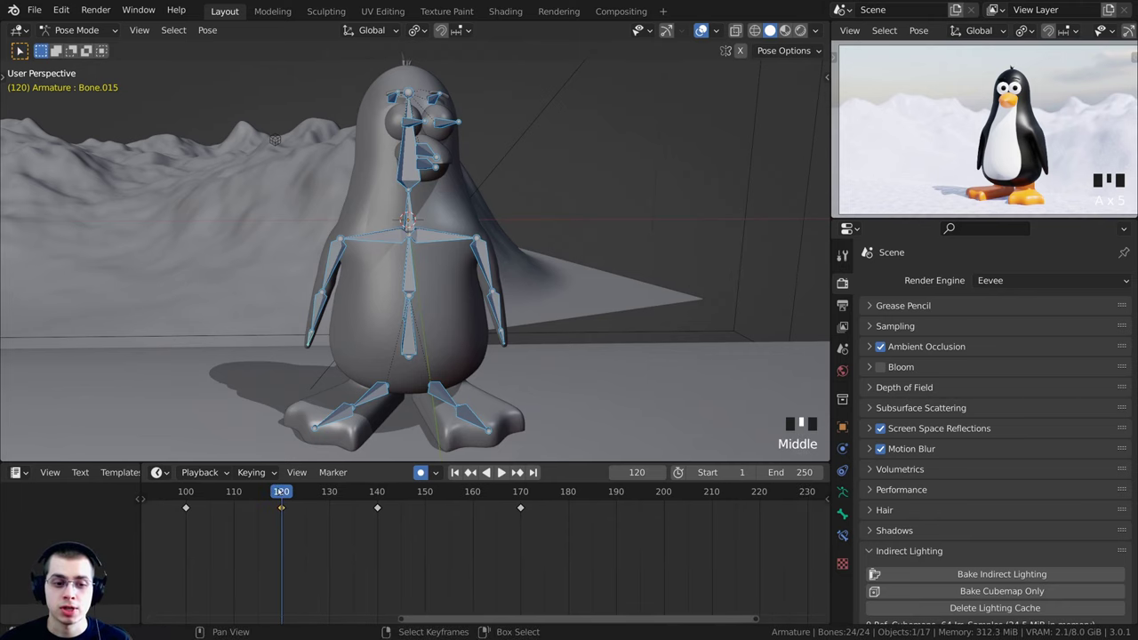
key(shift+d)
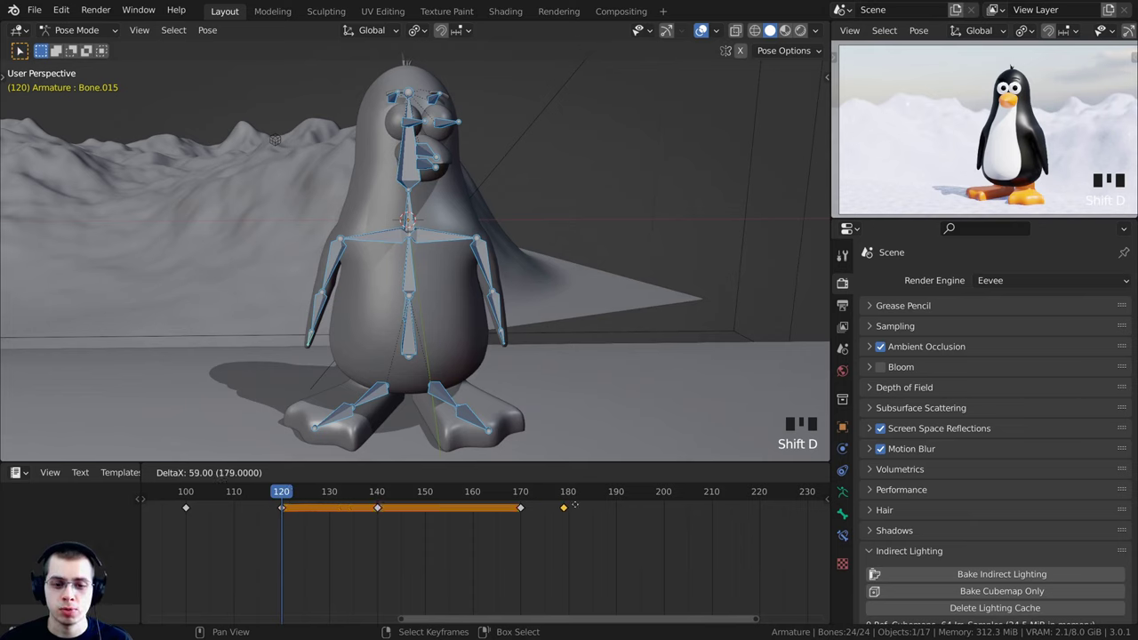
click(615, 504)
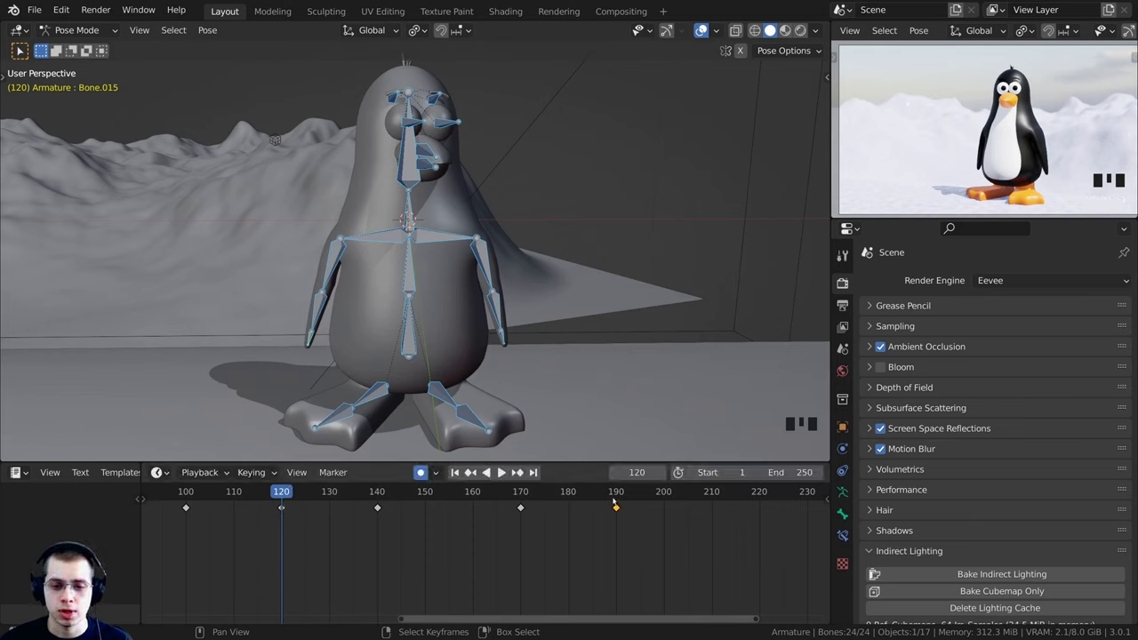
click(615, 495)
middle_click(625, 566)
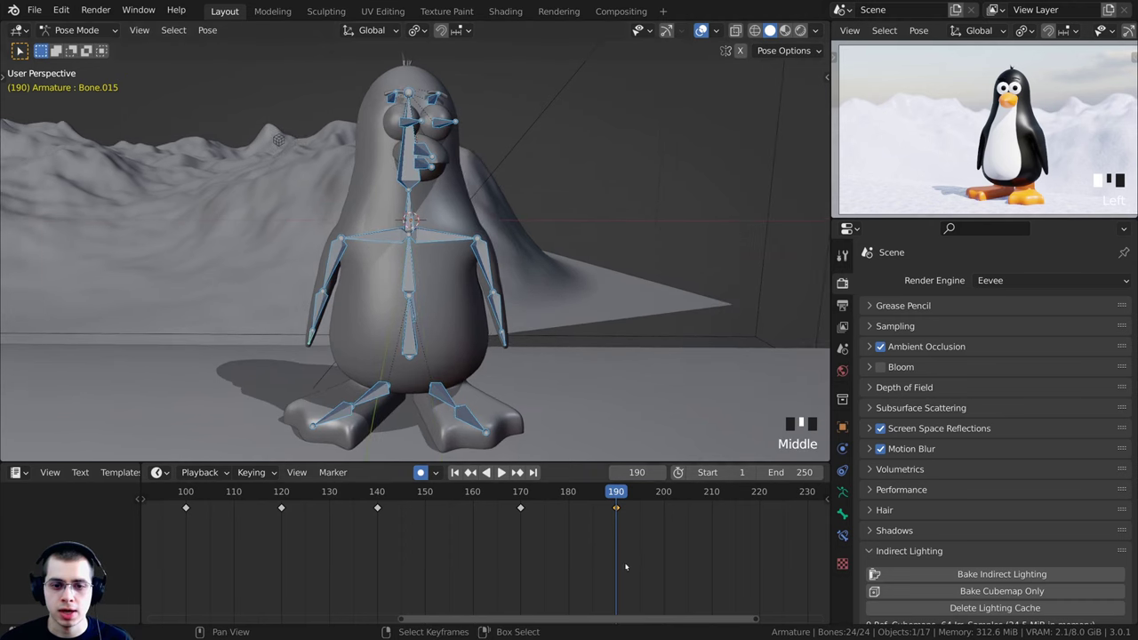
key(Escape)
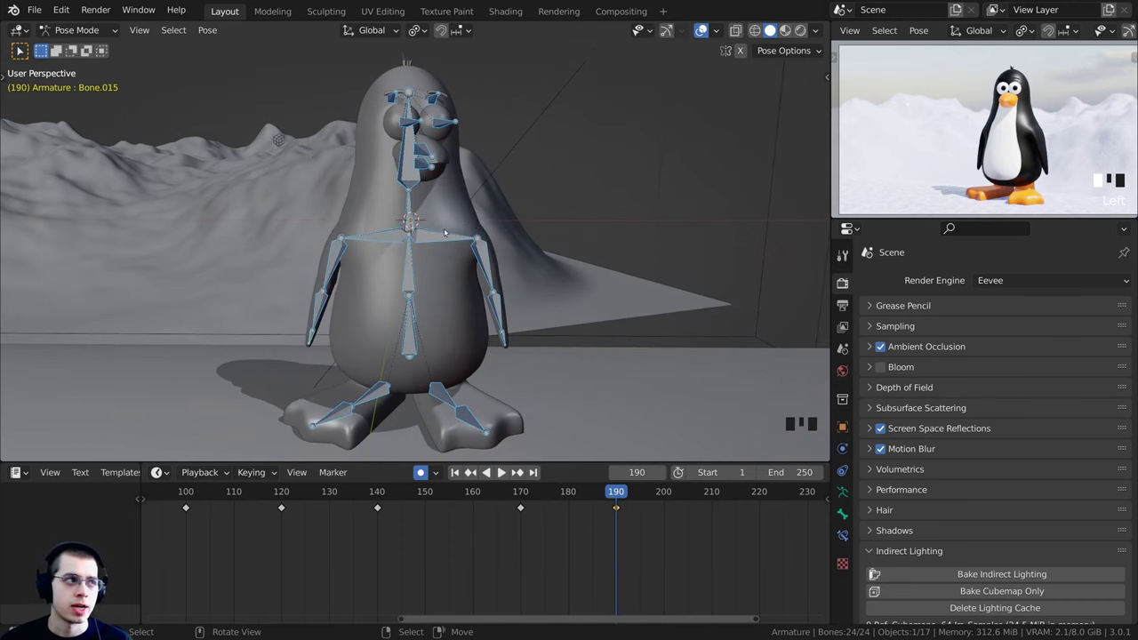
Rotate the neck bone around the Z axis to turn the head toward the penguin's right
middle_drag(445, 233, 498, 241)
middle_drag(463, 242, 422, 246)
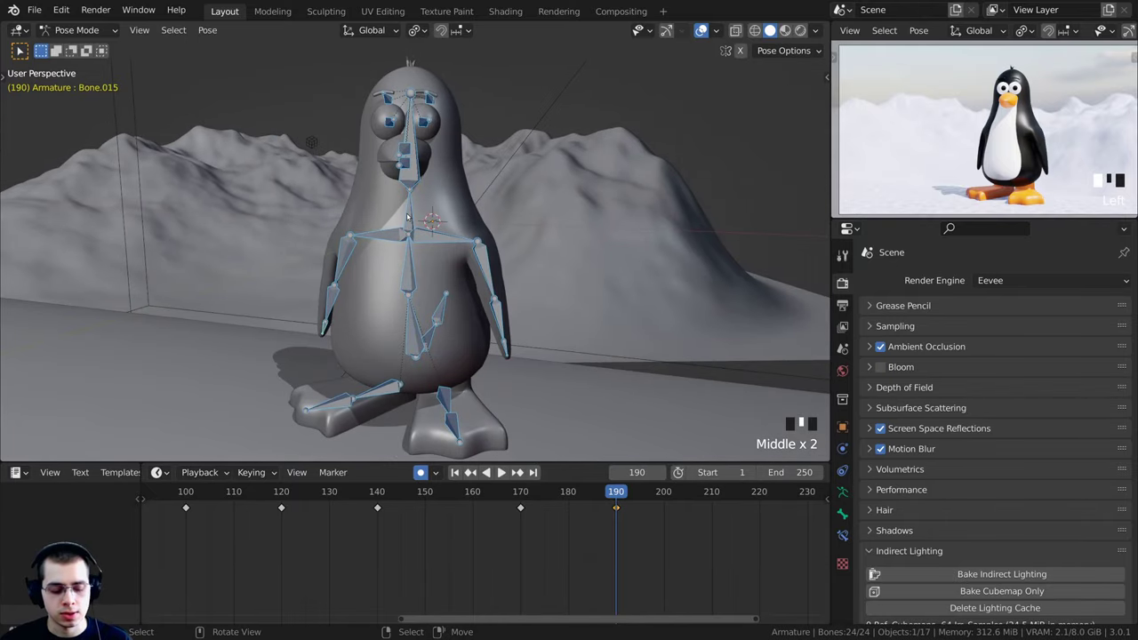
right_click(408, 216)
middle_drag(418, 196, 449, 224)
scroll(449, 224, down, 4)
scroll(454, 223, up, 3)
key(r)
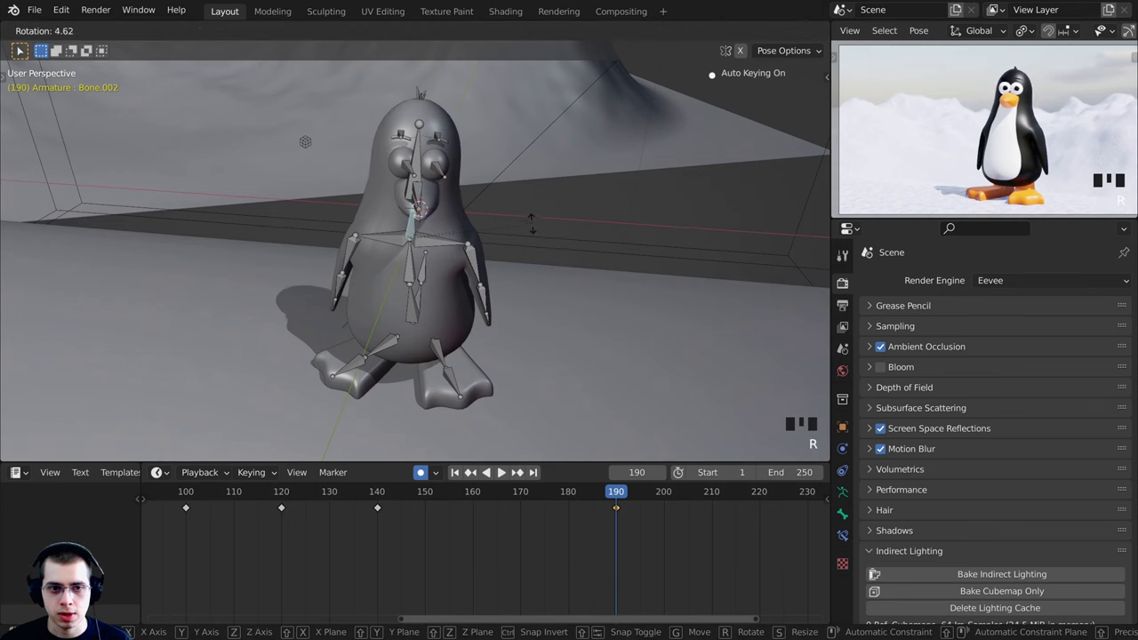
key(z)
click(525, 266)
Rotate the head bone around the global Z axis to turn the head further in the same direction
scroll(445, 231, down, 1)
middle_drag(444, 231, 418, 190)
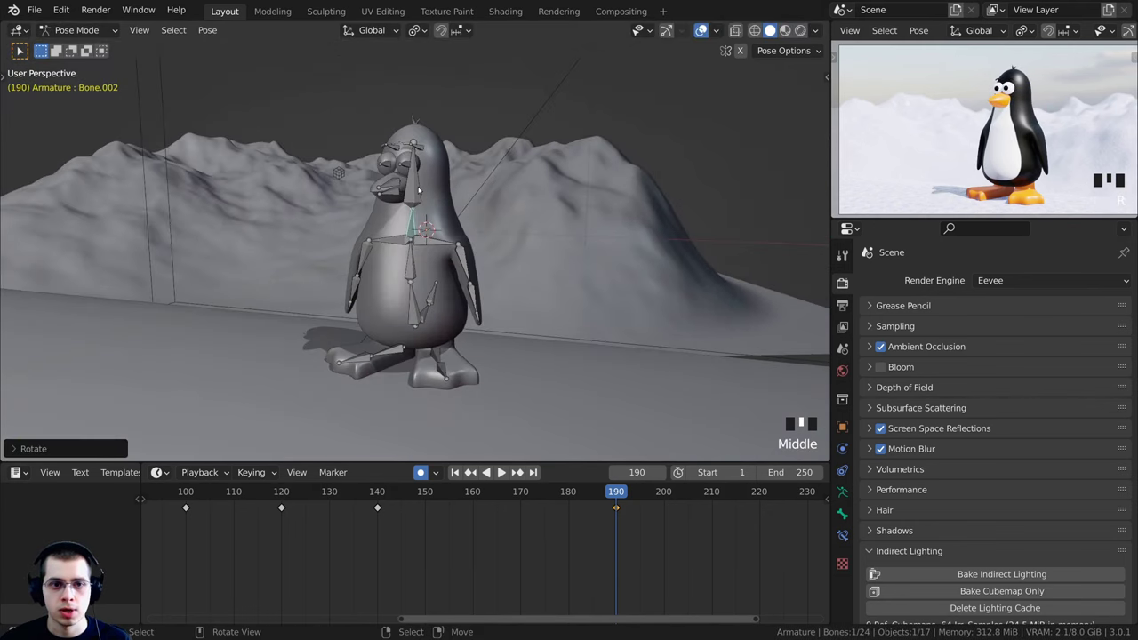
right_click(419, 190)
scroll(419, 189, up, 3)
key(r)
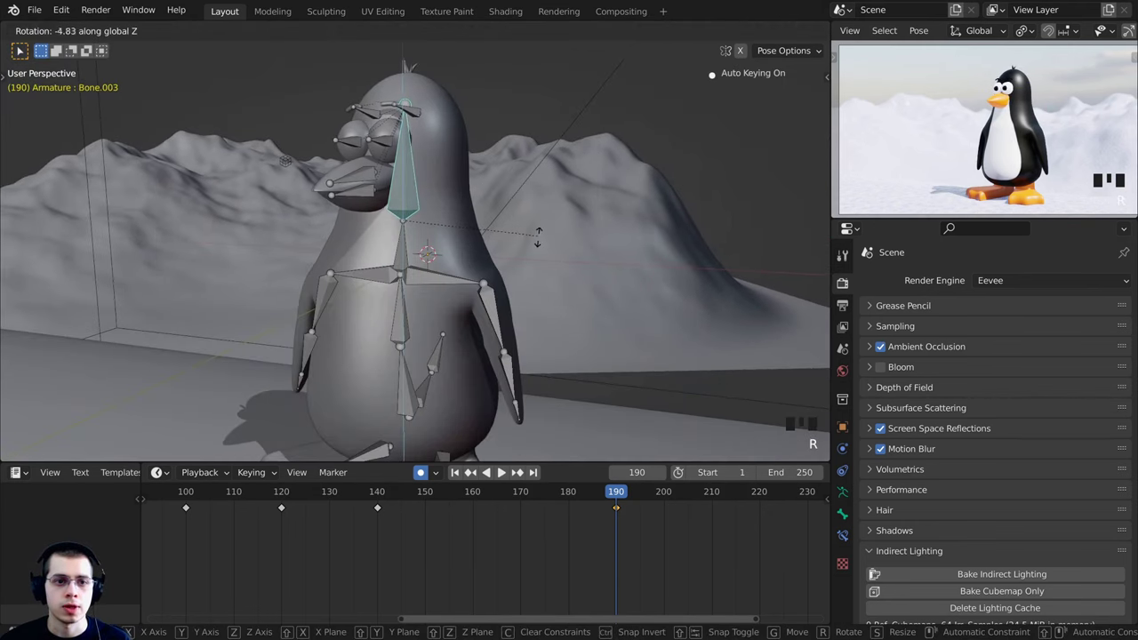
click(539, 246)
Lean the body forward in a side view by rotating the upper spine bone about 7 degrees and then the lower spine bone
middle_drag(530, 245, 400, 220)
scroll(422, 245, down, 2)
scroll(419, 238, up, 1)
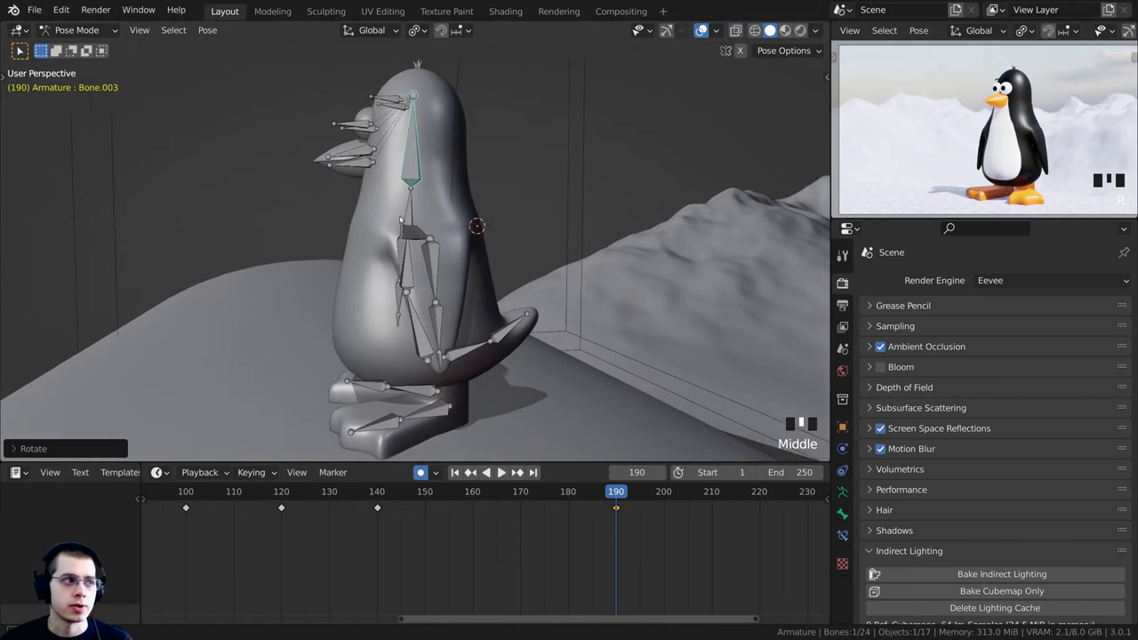
right_click(413, 287)
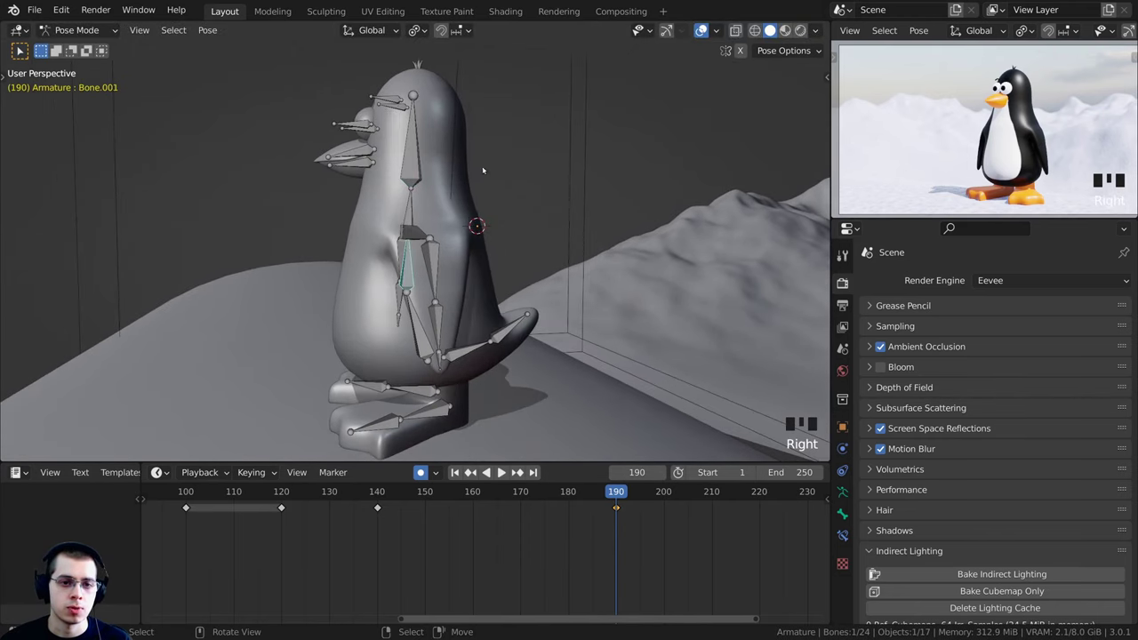
middle_drag(483, 170, 471, 159)
key(r)
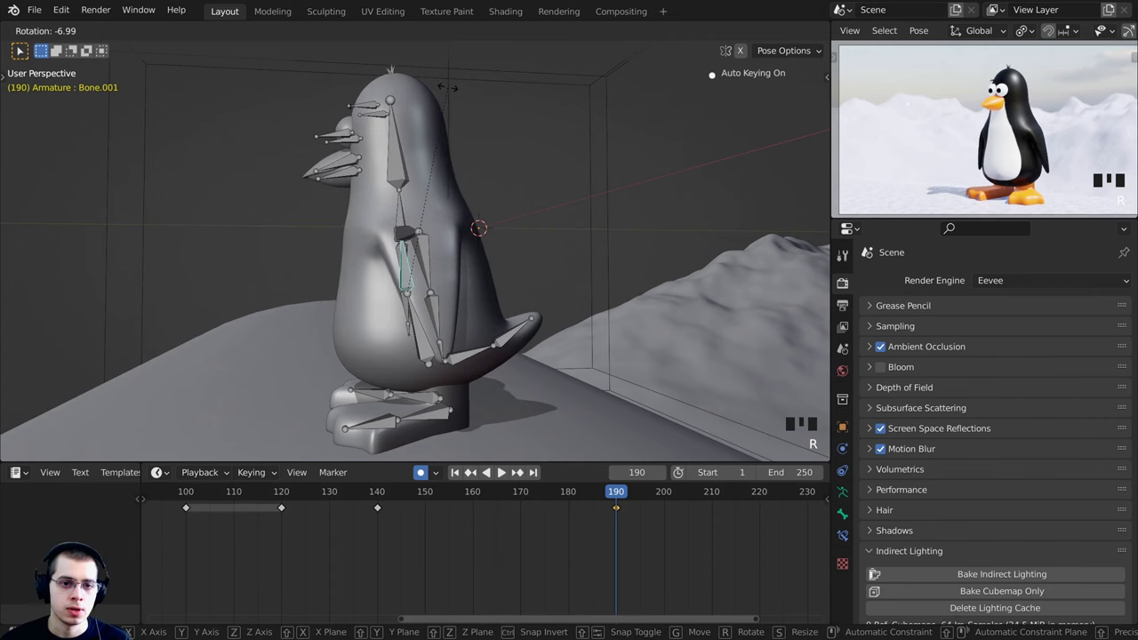
click(453, 87)
right_click(415, 326)
key(r)
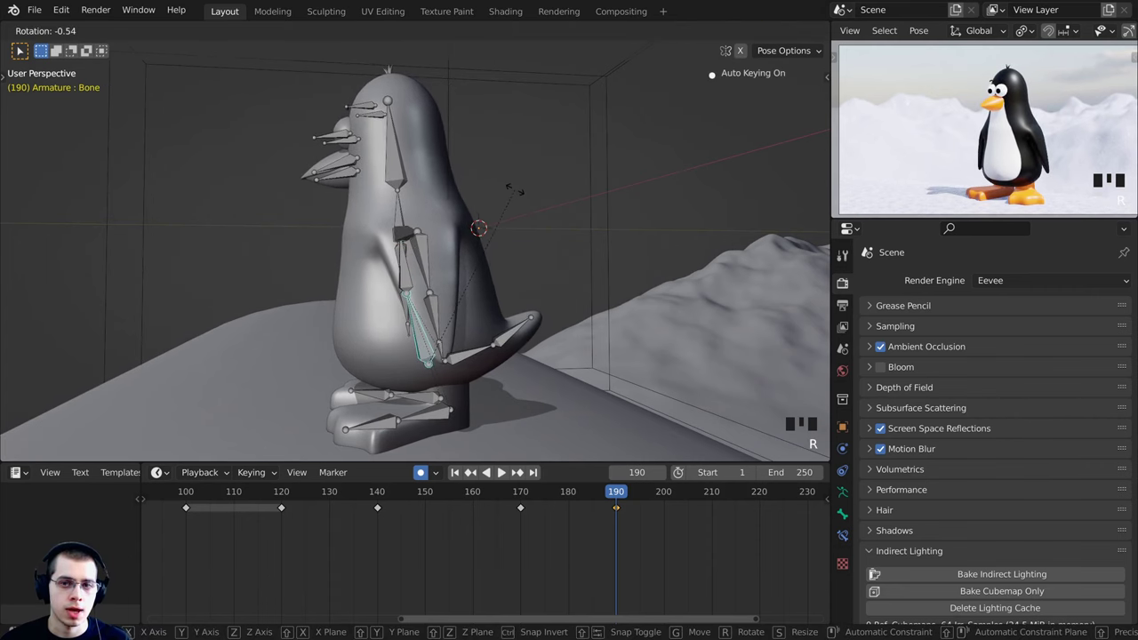
click(450, 190)
Rotate the head bone again as seen from above to adjust the head's facing direction
right_click(394, 168)
scroll(432, 196, up, 1)
middle_drag(432, 196, 533, 366)
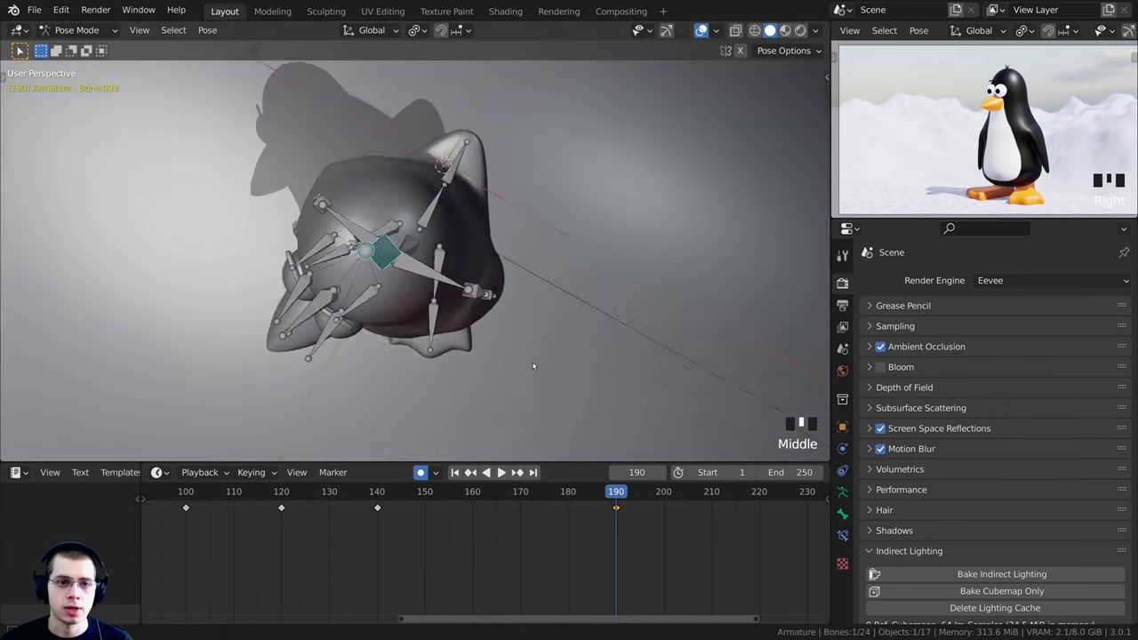
key(r)
click(558, 327)
Select both eye bones and redirect the penguin's gaze with two trackball rotations
middle_drag(558, 327, 373, 330)
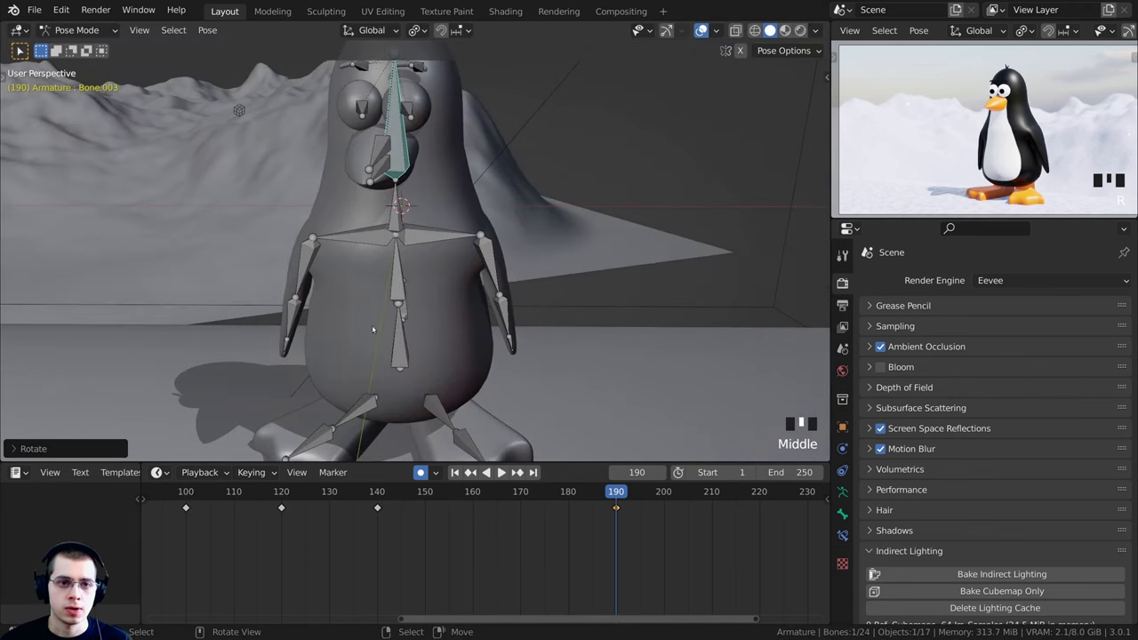
right_click(408, 114)
scroll(442, 289, up, 2)
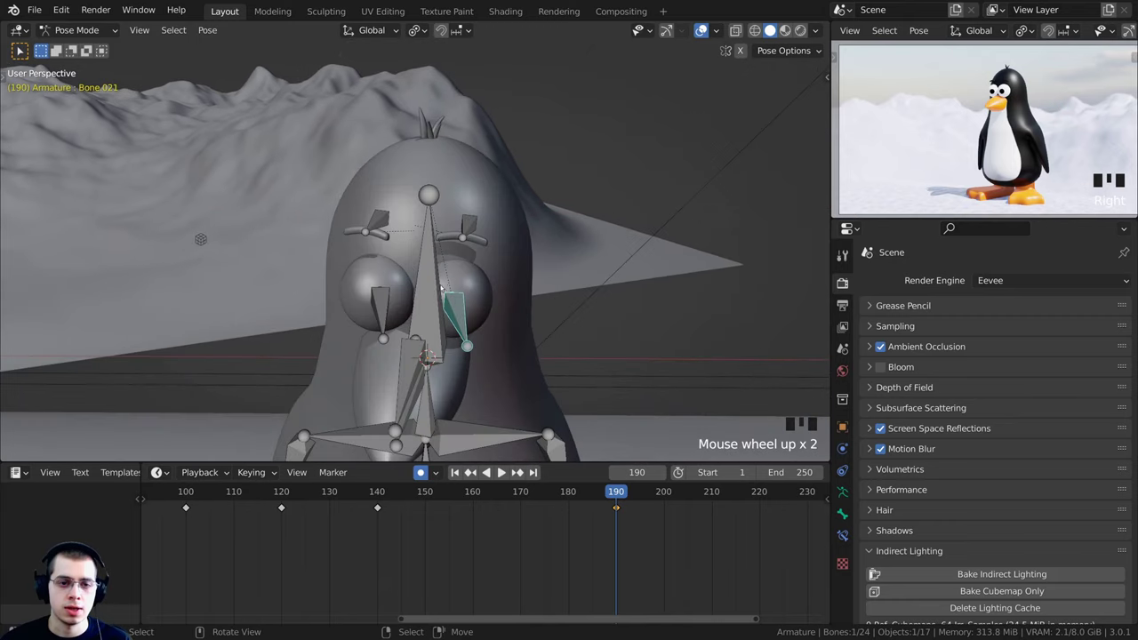
shift+right_click(377, 300)
middle_drag(377, 299, 405, 253)
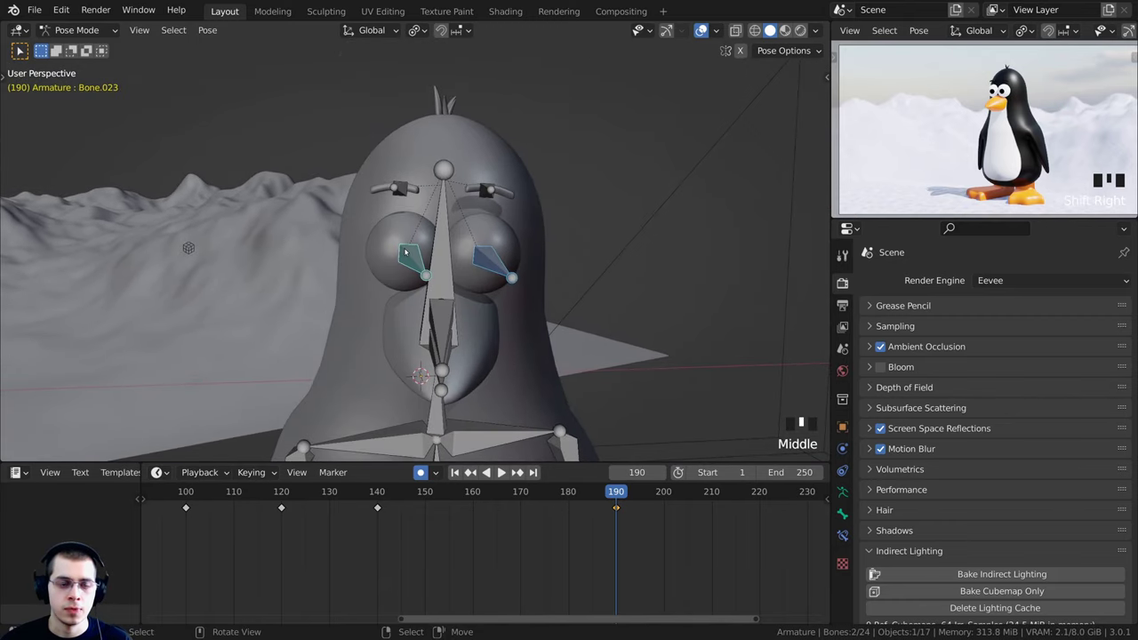
key(r)
key(r)
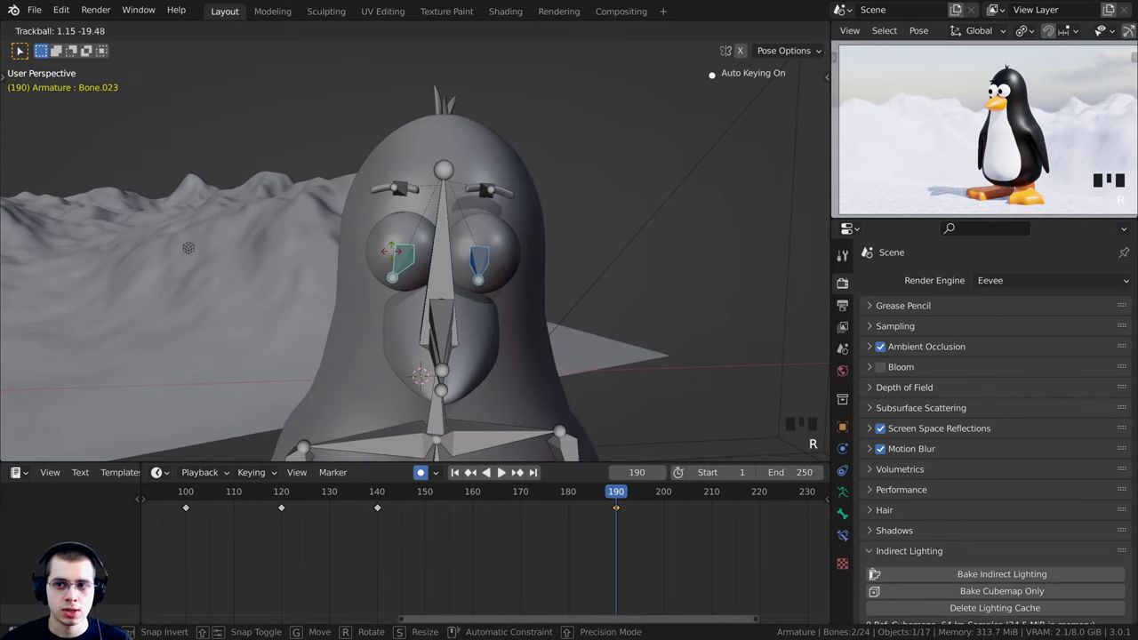
click(402, 255)
middle_drag(411, 241, 409, 216)
key(r)
key(r)
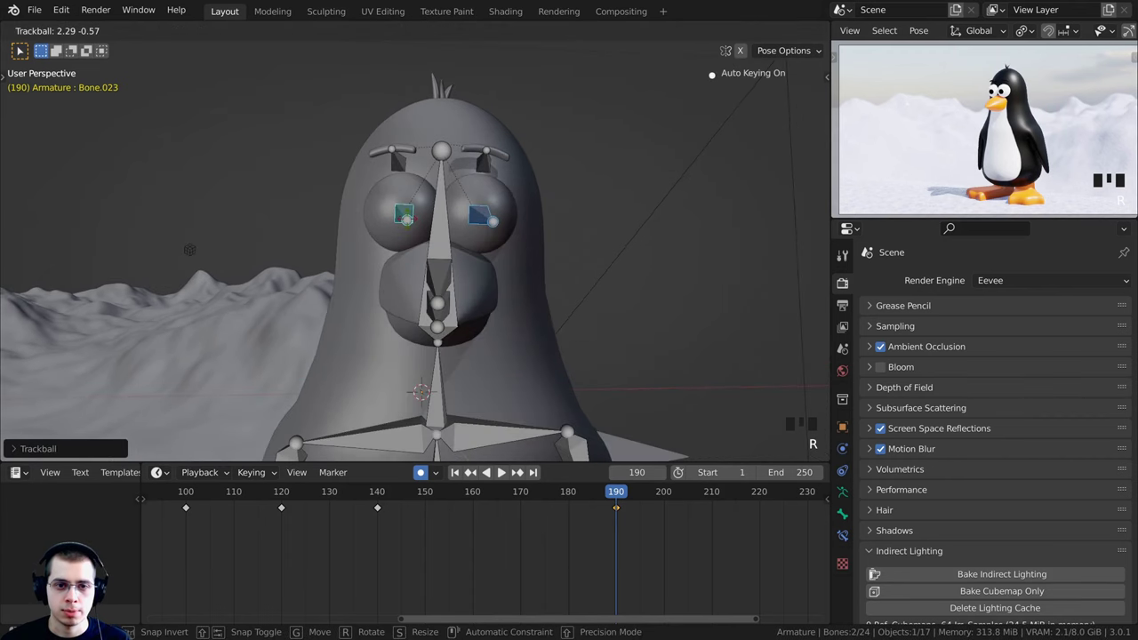
click(406, 225)
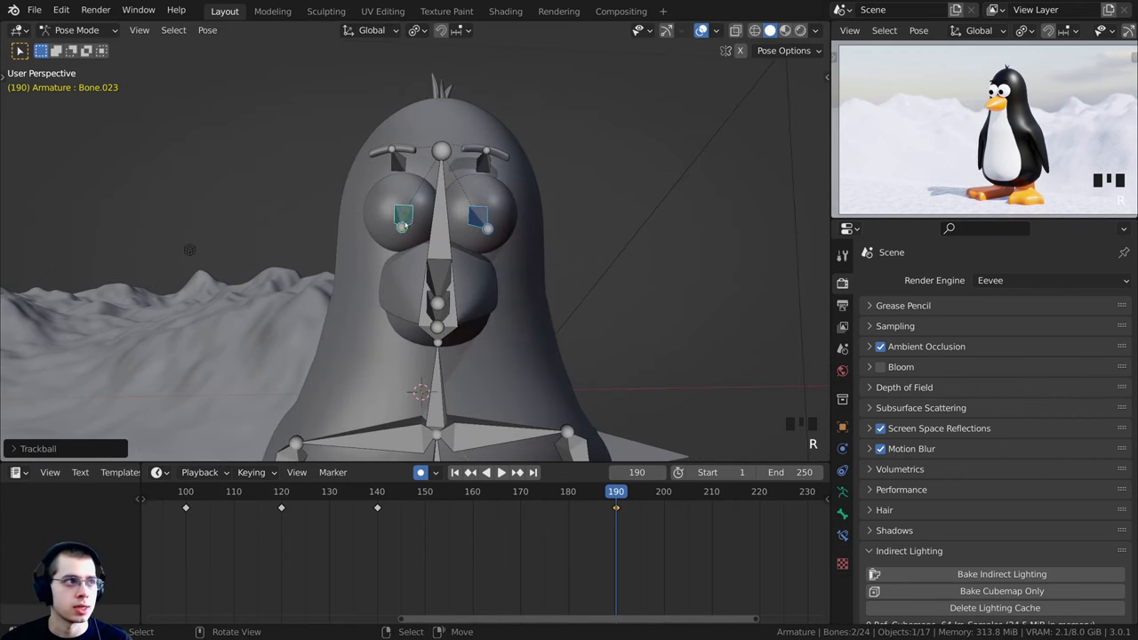
Rotate the left wing's upper bone in two passes from a side view
middle_drag(498, 285, 374, 298)
shift+middle_drag(426, 382, 423, 222)
middle_drag(507, 294, 426, 294)
shift+middle_drag(436, 298, 592, 288)
right_click(393, 266)
key(r)
click(463, 289)
key(r)
click(588, 293)
Rotate the right wing's upper bone in two passes and adjust the left wing's upper bone from the front
middle_drag(364, 305, 609, 227)
right_click(390, 265)
scroll(393, 267, down, 1)
key(r)
click(456, 283)
key(r)
click(587, 252)
right_click(514, 276)
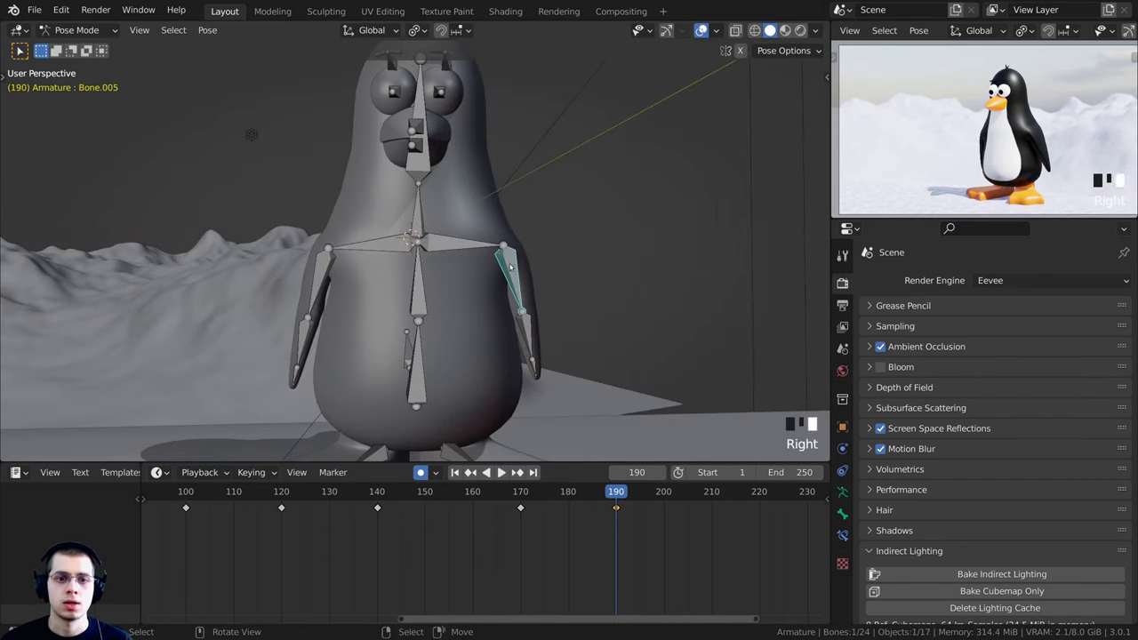
key(r)
click(586, 273)
Rotate the right leg's upper bone around the global Z axis
scroll(580, 277, up, 3)
middle_drag(578, 277, 413, 307)
right_click(409, 308)
key(r)
key(z)
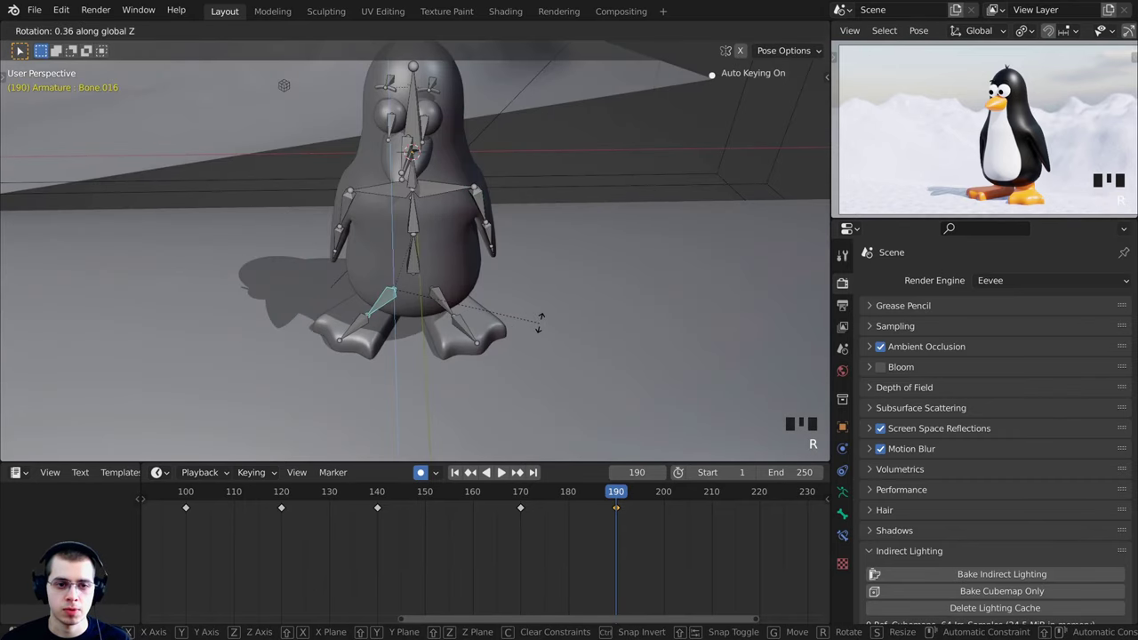
click(553, 317)
Rotate the upper bones of the left and right legs around the global Z axis to adjust the feet's direction
scroll(462, 311, up, 3)
right_click(453, 310)
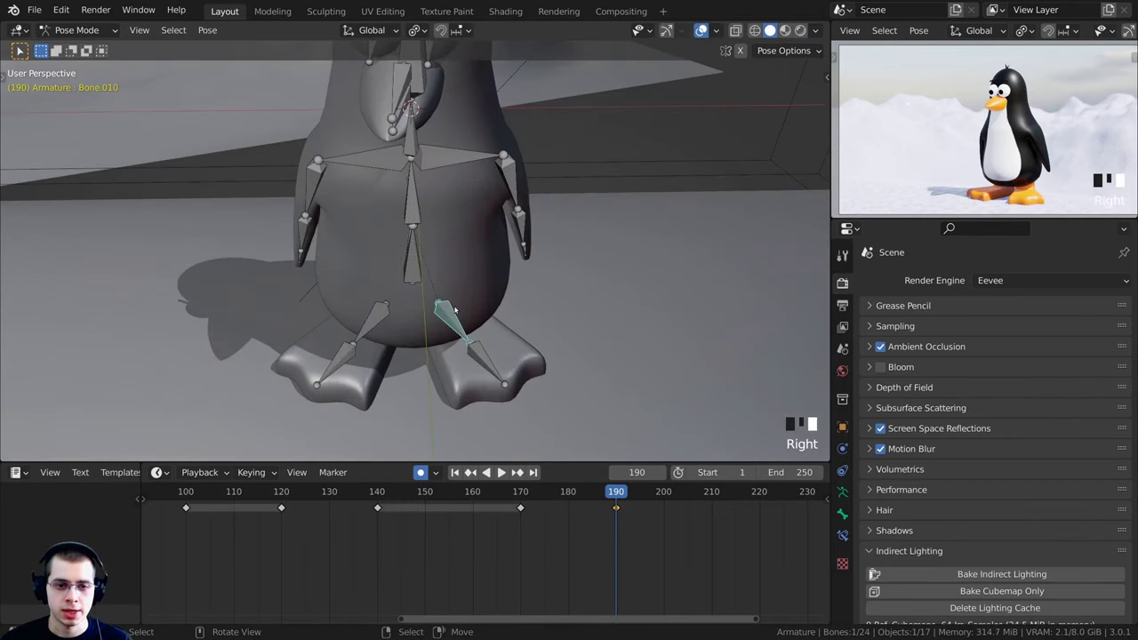
key(r)
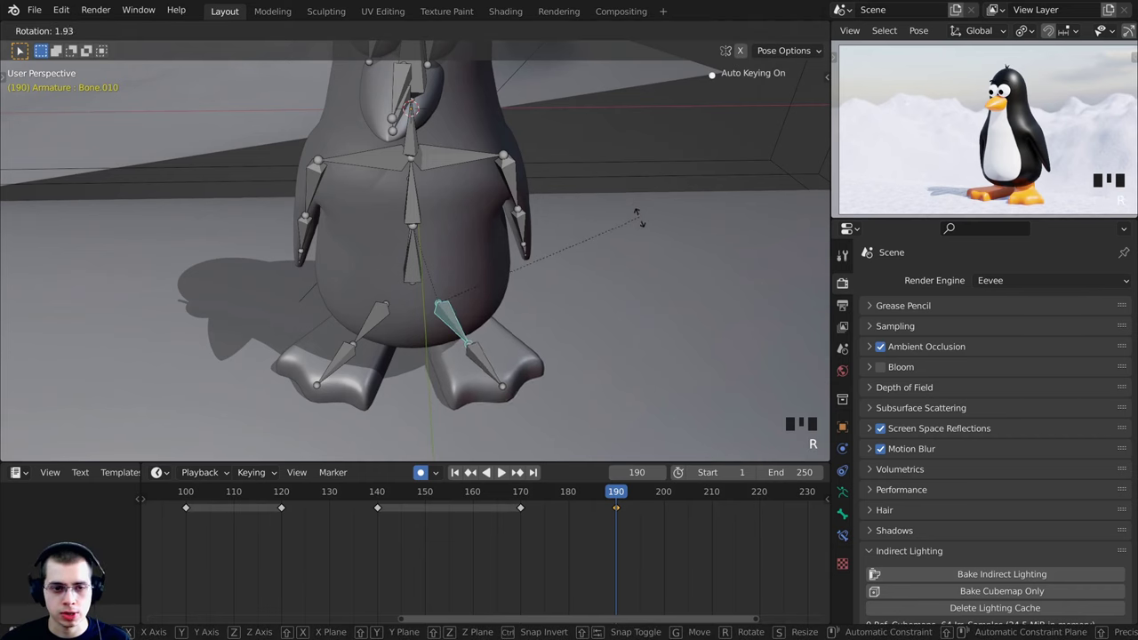
key(z)
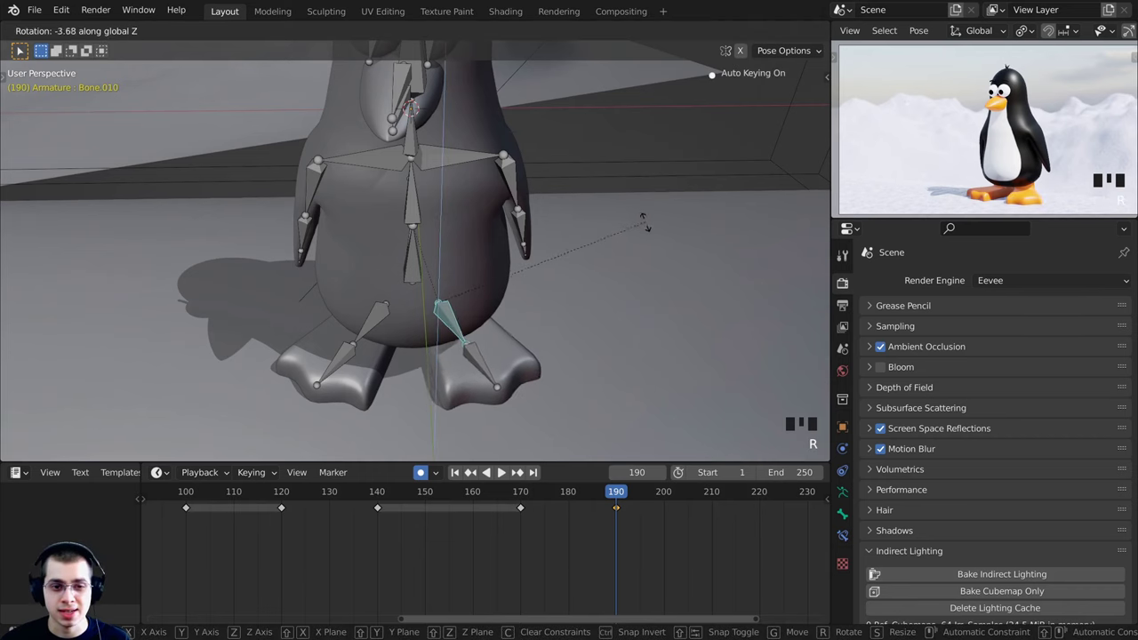
click(631, 237)
click(387, 314)
key(r)
key(z)
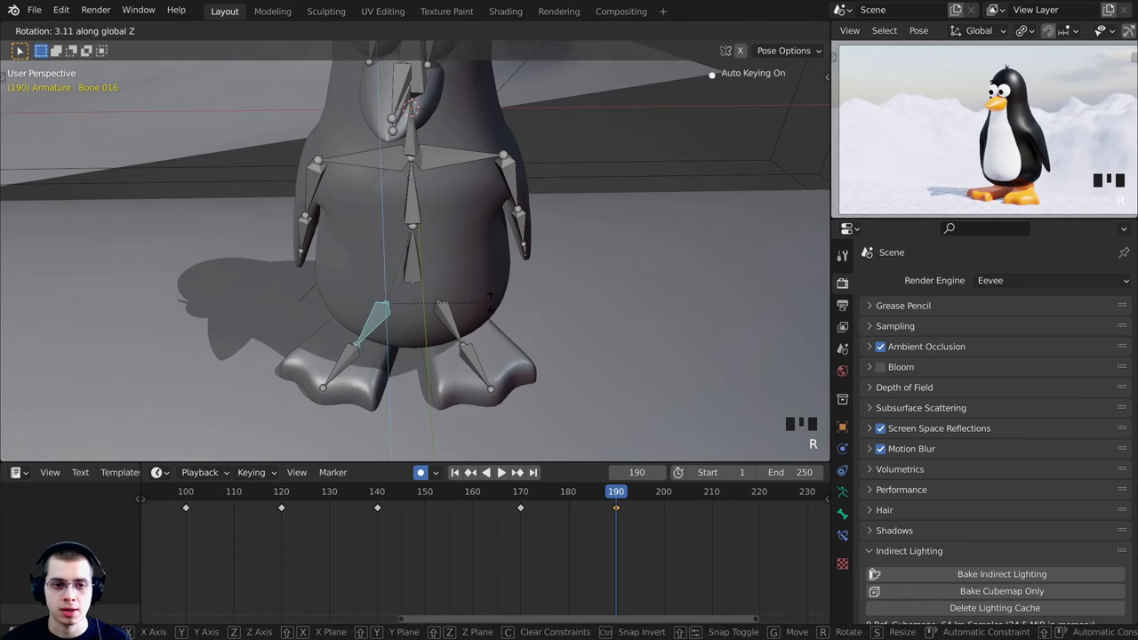
click(487, 298)
Select all of the penguin's bones and insert a Location, Rotation & Scale keyframe at frame 190
scroll(488, 298, down, 4)
middle_drag(487, 298, 435, 298)
key(alt+a)
shift+middle_drag(827, 186, 853, 180)
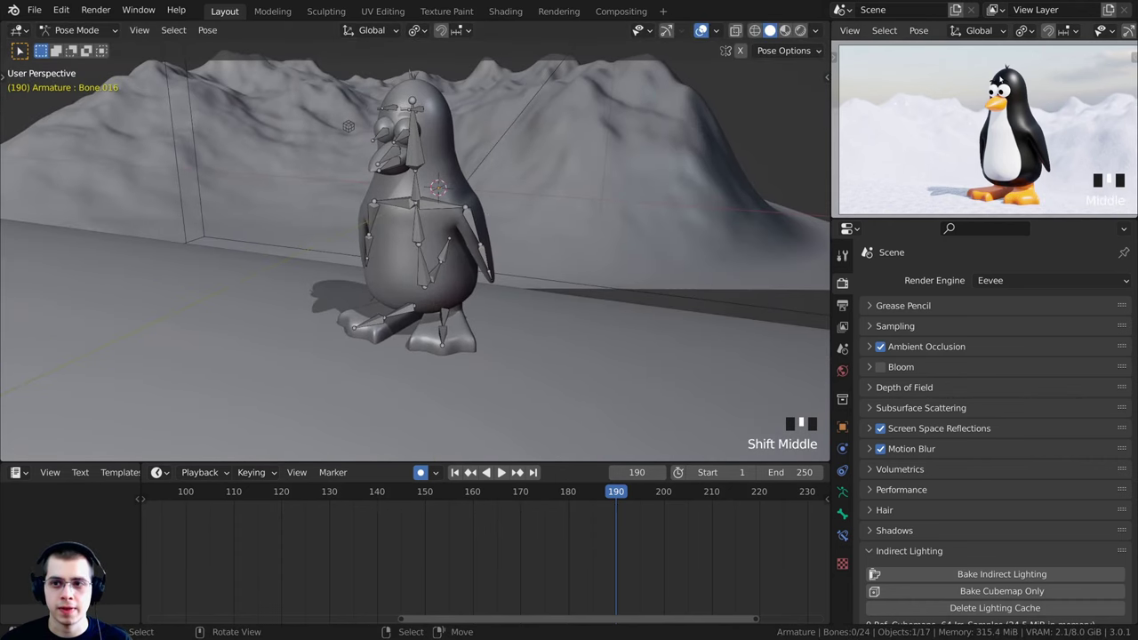
scroll(1000, 80, up, 1)
shift+middle_drag(1001, 80, 965, 71)
key(a)
shift+middle_drag(282, 137, 597, 483)
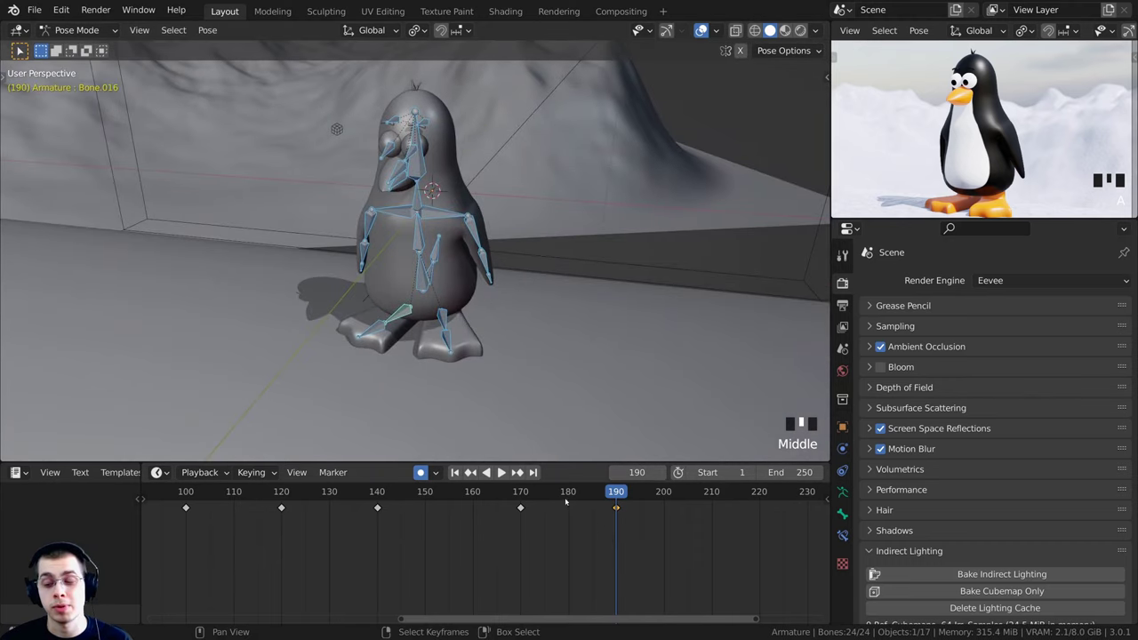
middle_drag(440, 249, 451, 225)
key(i)
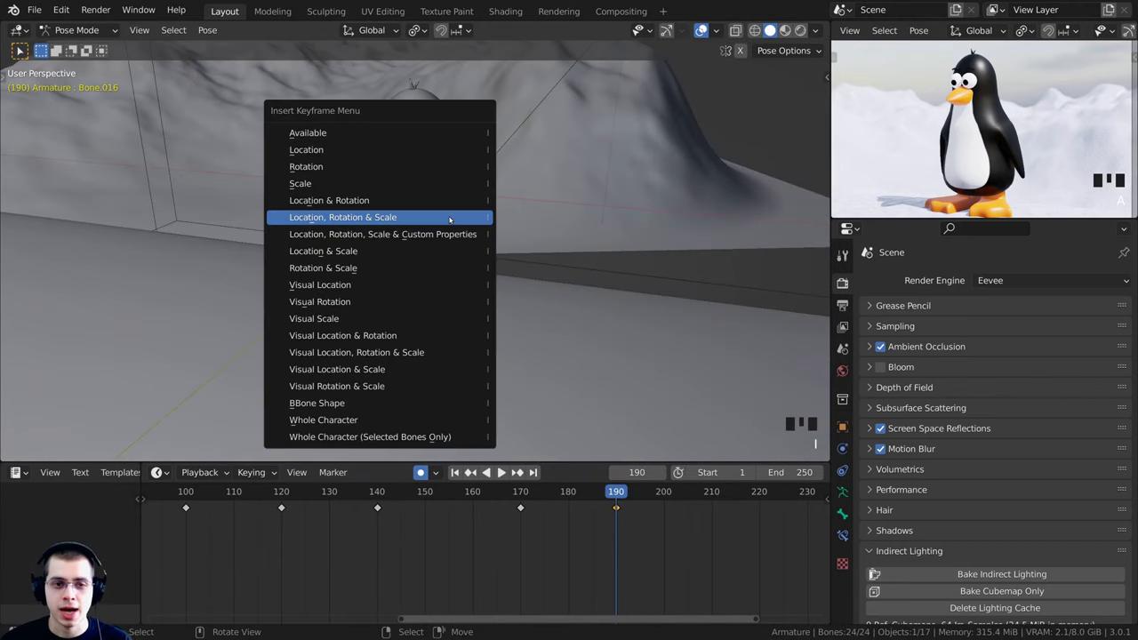
key(a)
key(a)
key(a)
key(a)
key(a)
key(a)
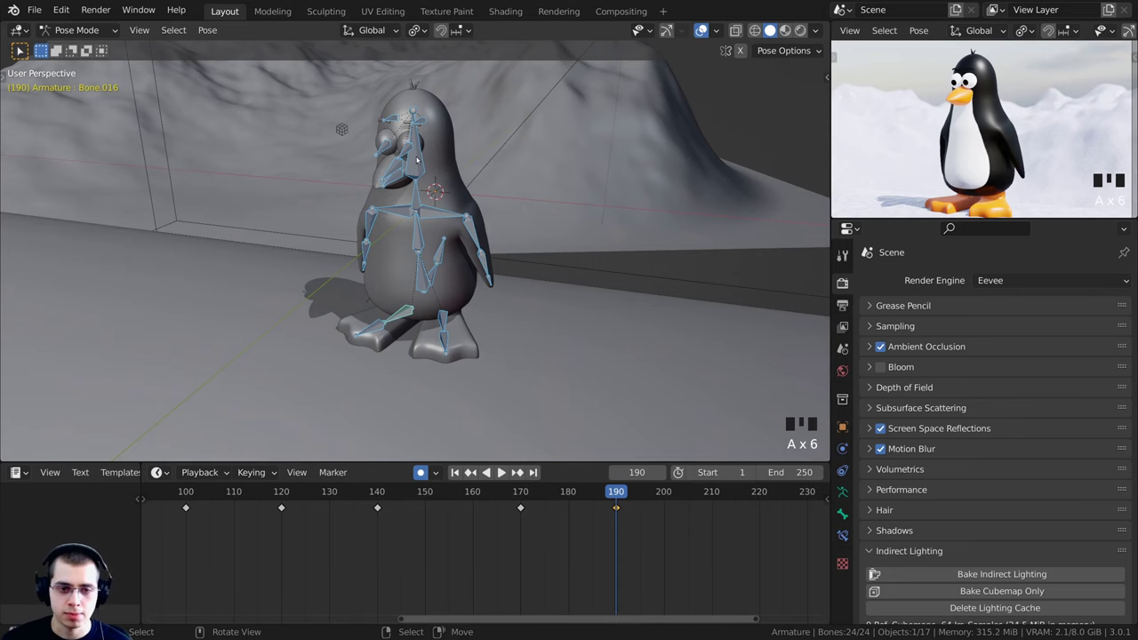
key(i)
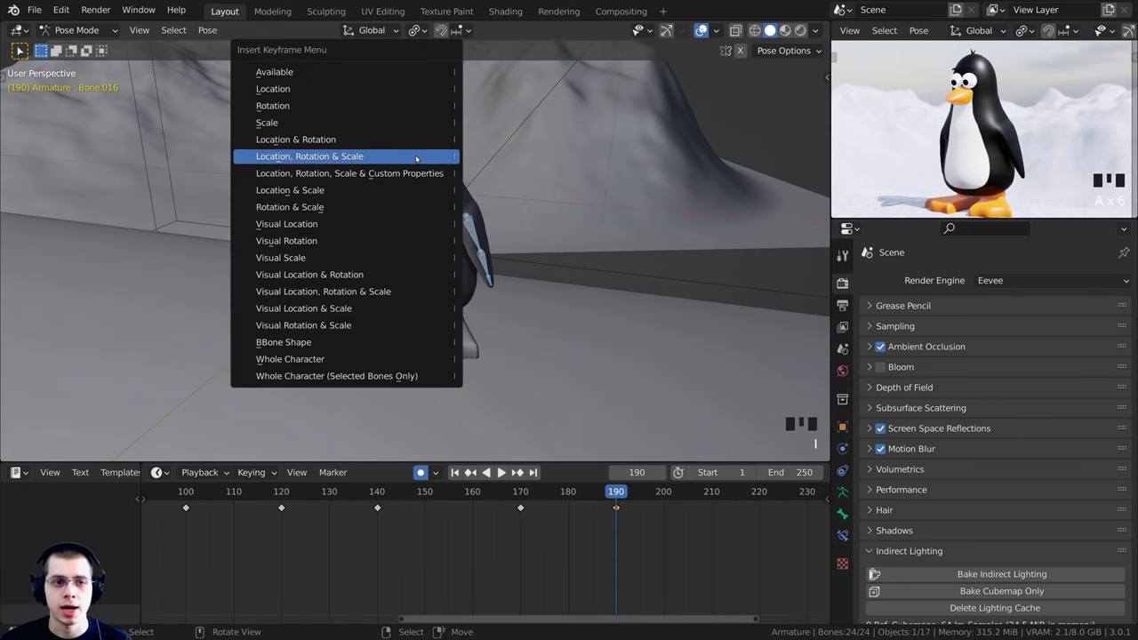
click(416, 158)
Go to frame 200 and move the penguin's lowest spine bone forward and upward in a side view
middle_drag(478, 208, 463, 263)
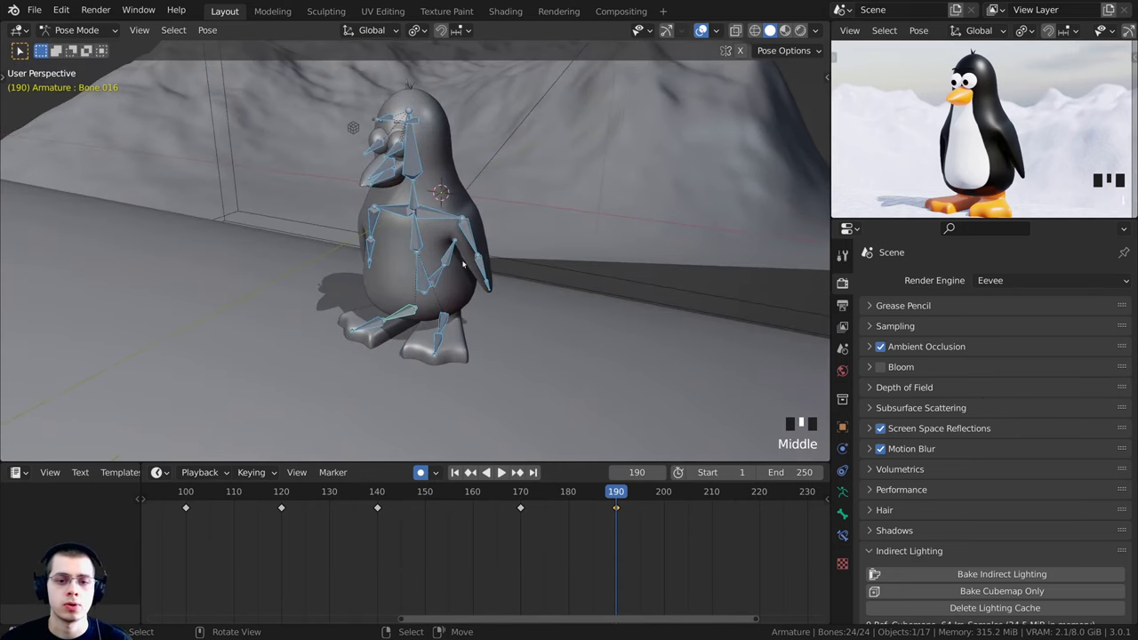
middle_drag(656, 414, 468, 305)
middle_drag(18, 460, 686, 521)
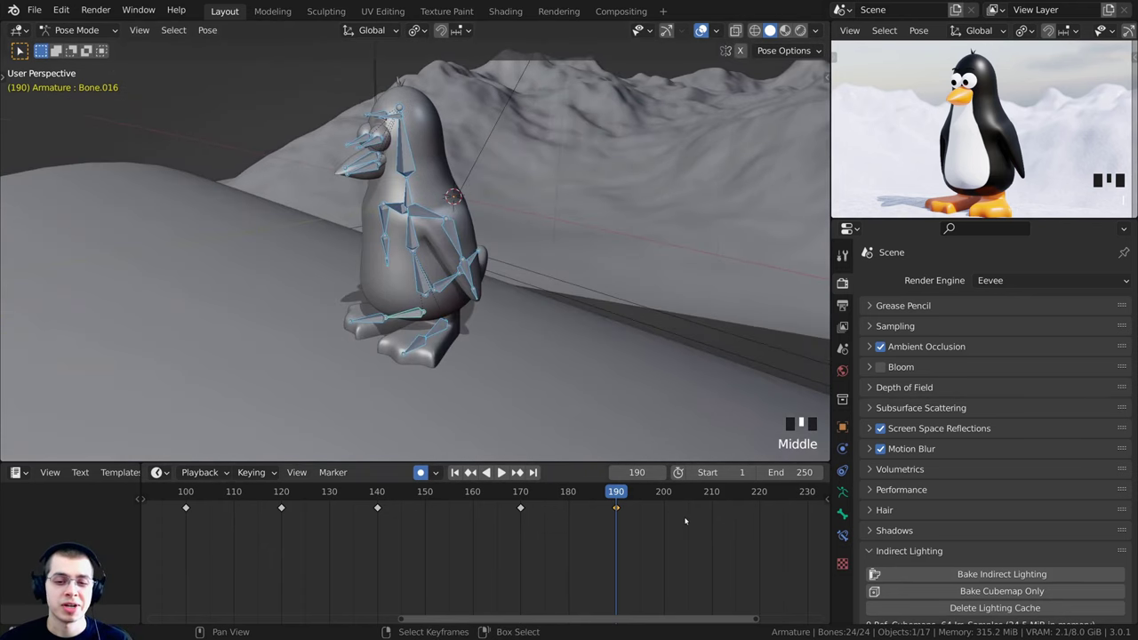
click(663, 498)
scroll(418, 267, down, 2)
middle_drag(418, 267, 479, 224)
right_click(474, 290)
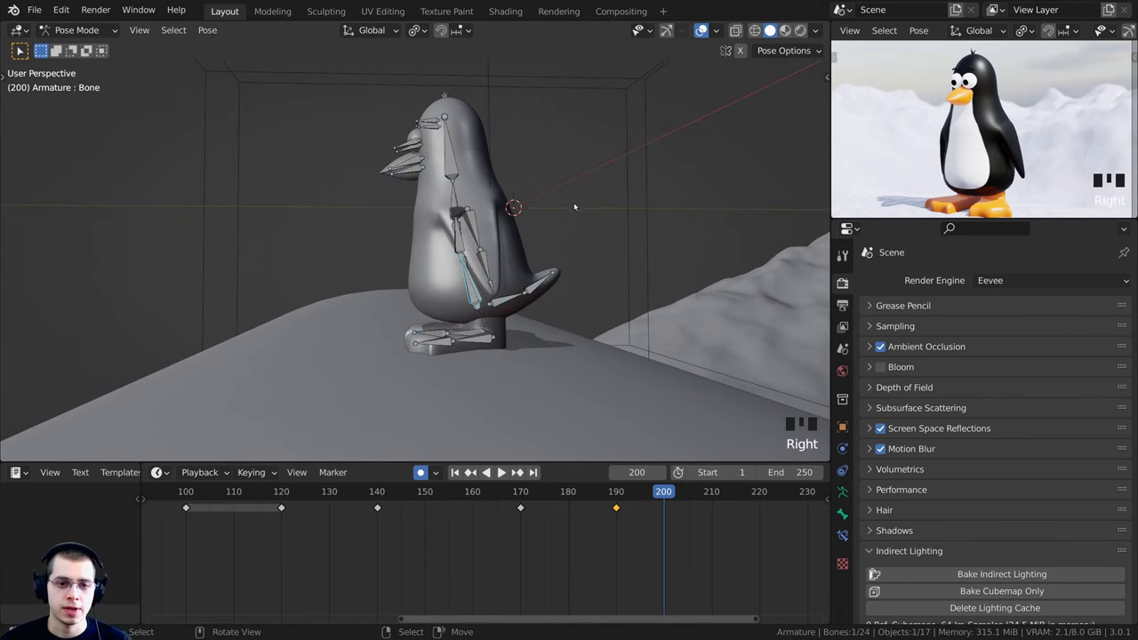
key(g)
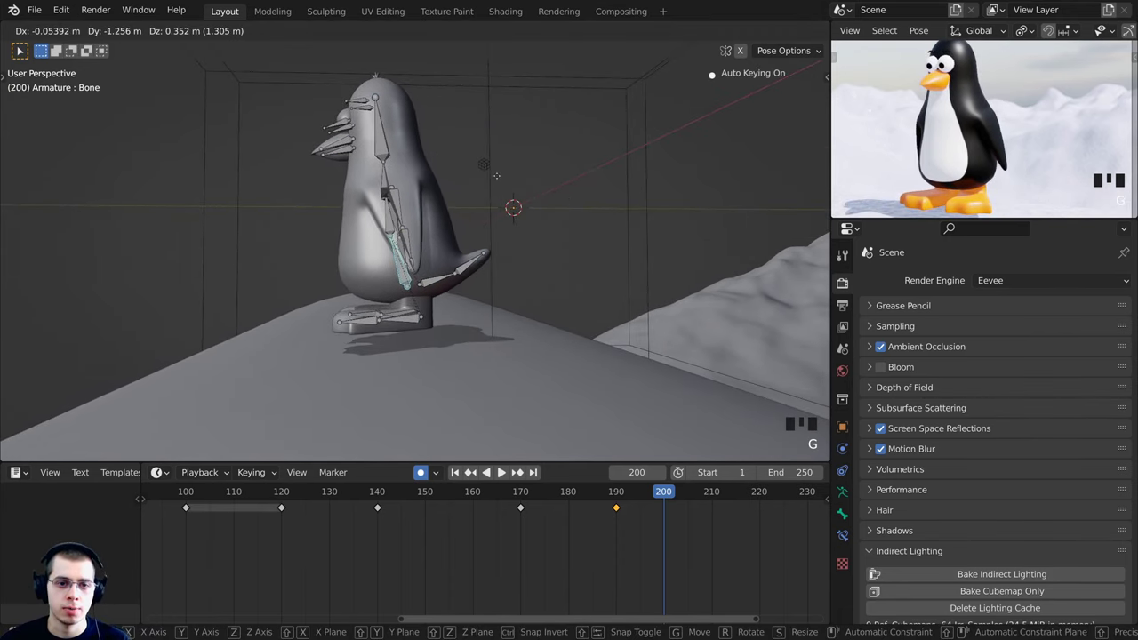
click(557, 235)
Lean the whole body forward with repeated rotations of the lowest spine bone and reposition it
key(r)
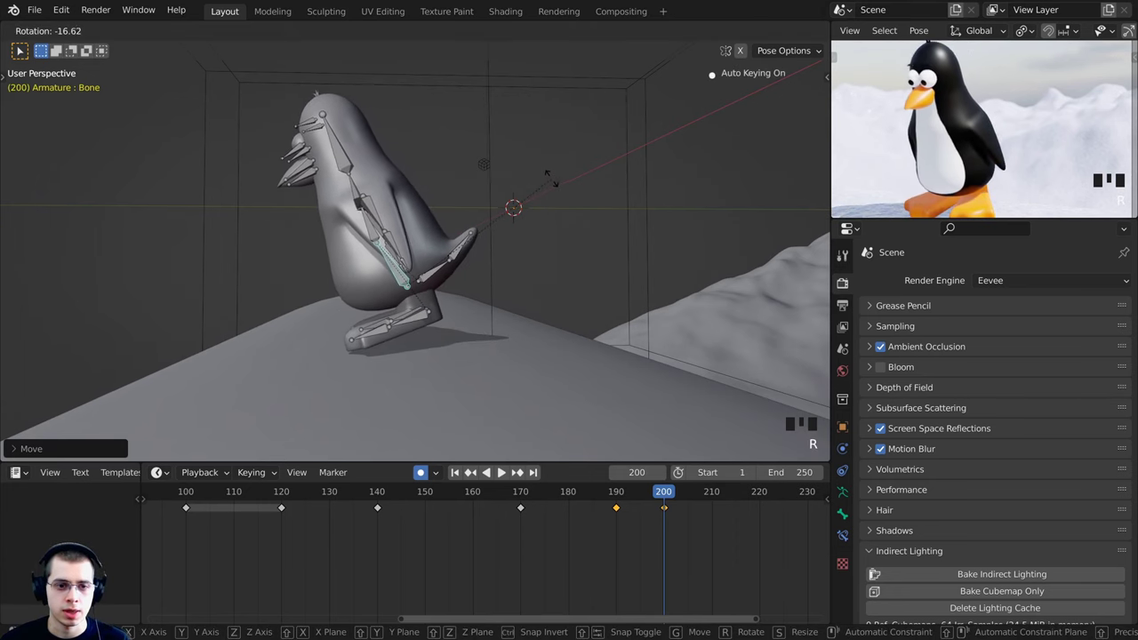
click(544, 180)
key(r)
mouse_move(539, 196)
shift+middle_down()
mouse_move(546, 159)
mouse_move(539, 176)
shift+middle_up()
click(544, 157)
key(g)
click(542, 162)
key(r)
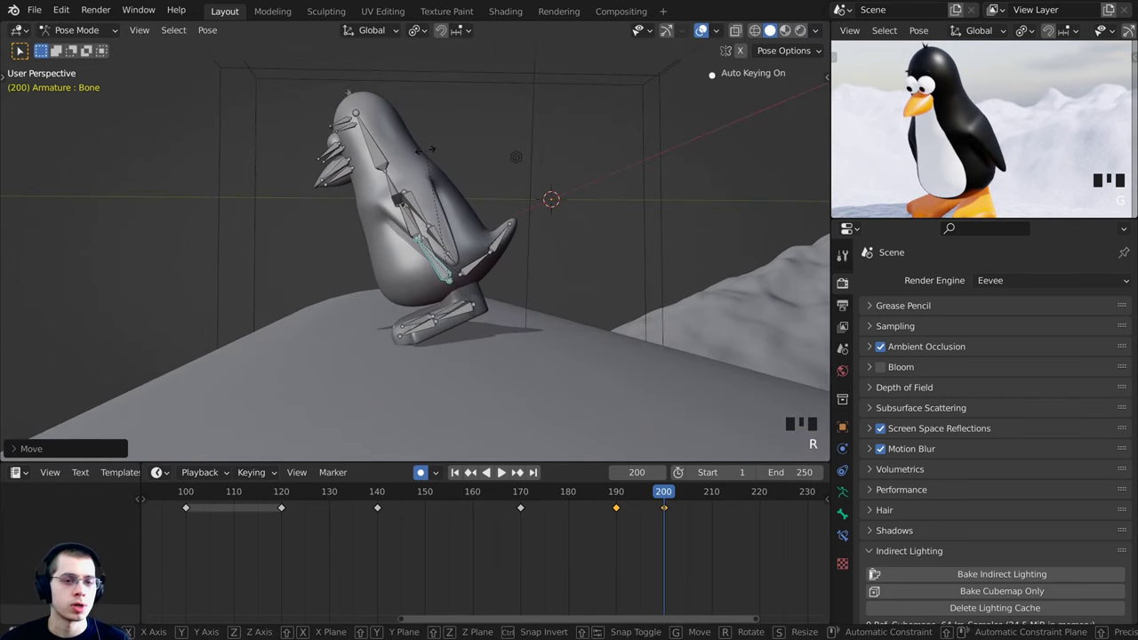
click(498, 174)
Rotate the neck bone and the head bone from the side to counter the body's forward lean
right_click(392, 172)
shift+middle_drag(413, 176, 428, 215)
key(r)
click(431, 181)
shift+scroll(431, 182, up, 1)
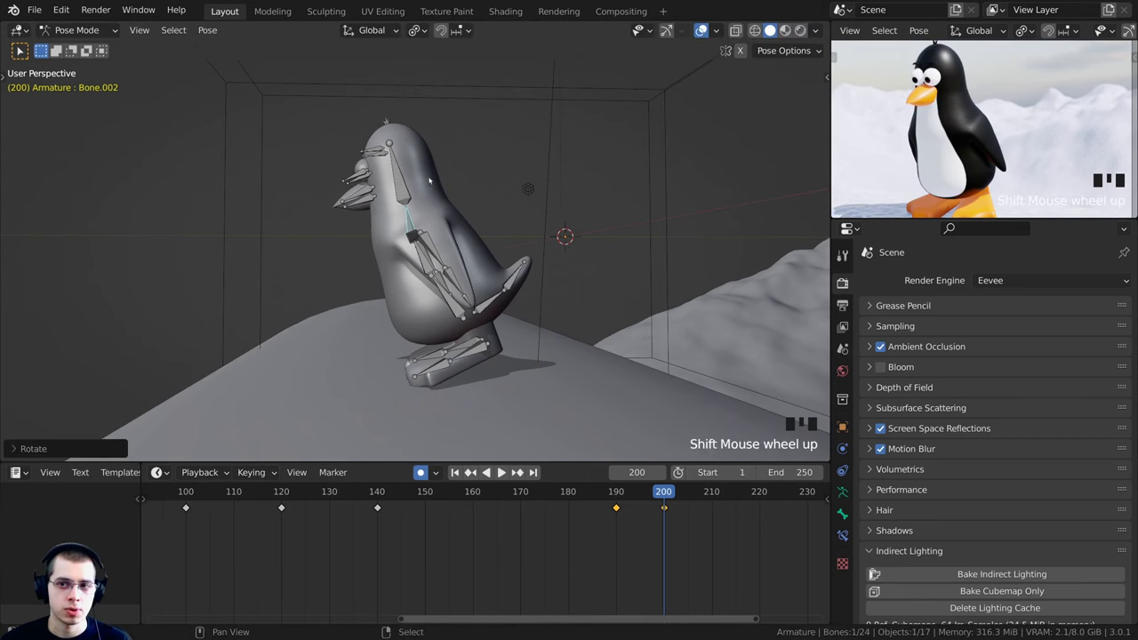
scroll(427, 190, down, 1)
right_click(413, 204)
key(r)
click(431, 201)
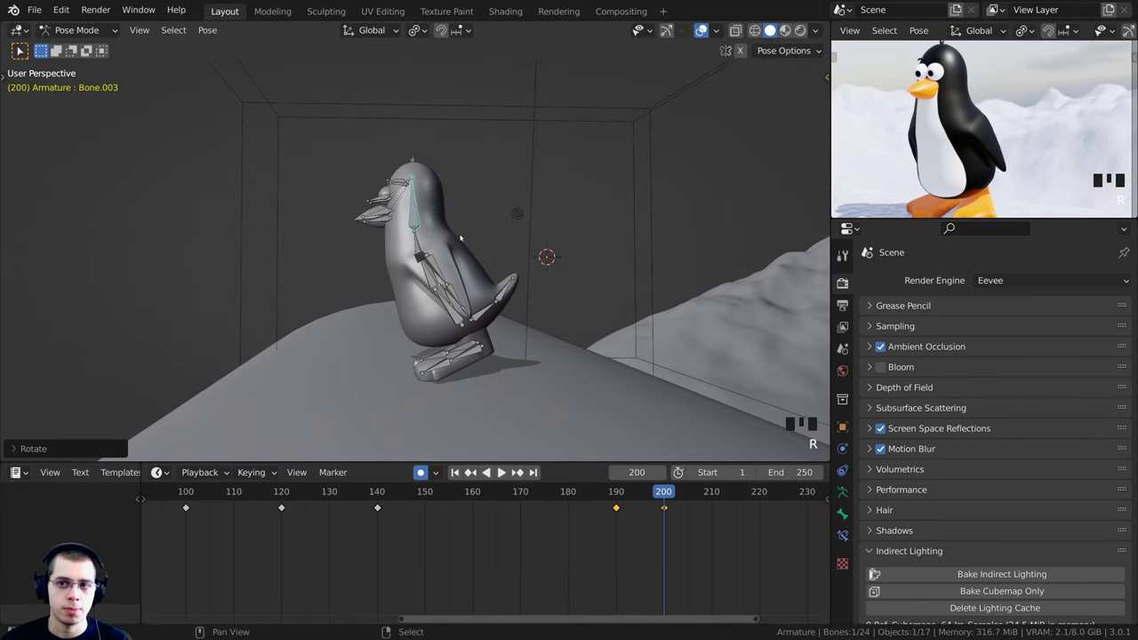
Rotate the upper bones of both legs downward from the side view
scroll(498, 287, up, 2)
right_click(498, 287)
shift+middle_drag(498, 287, 466, 296)
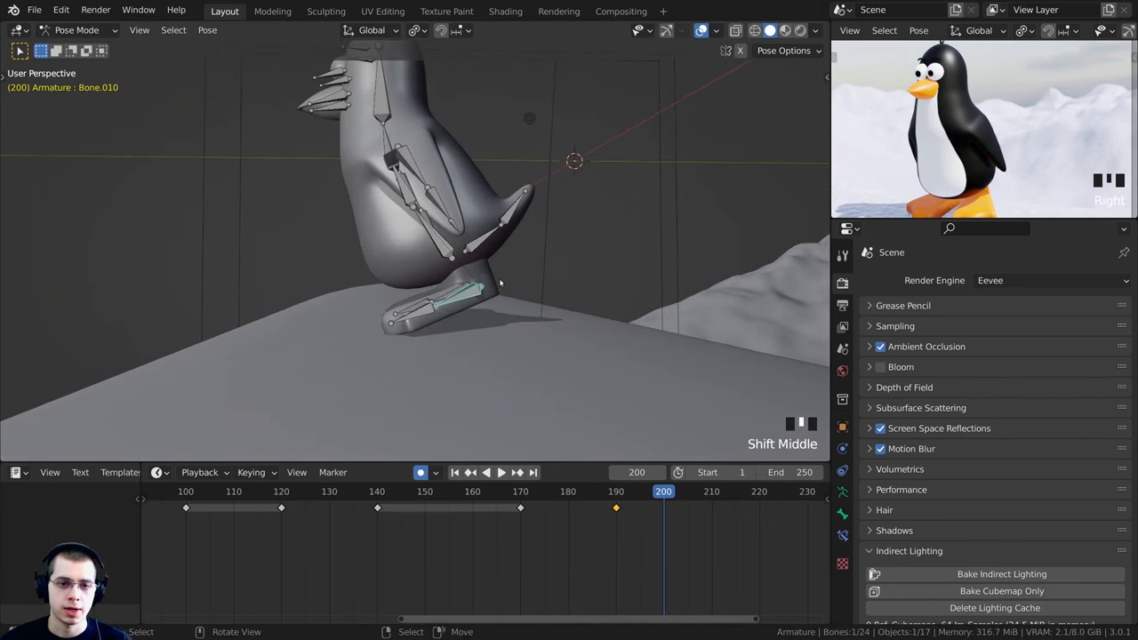
key(r)
click(473, 289)
right_click(471, 289)
key(r)
click(509, 265)
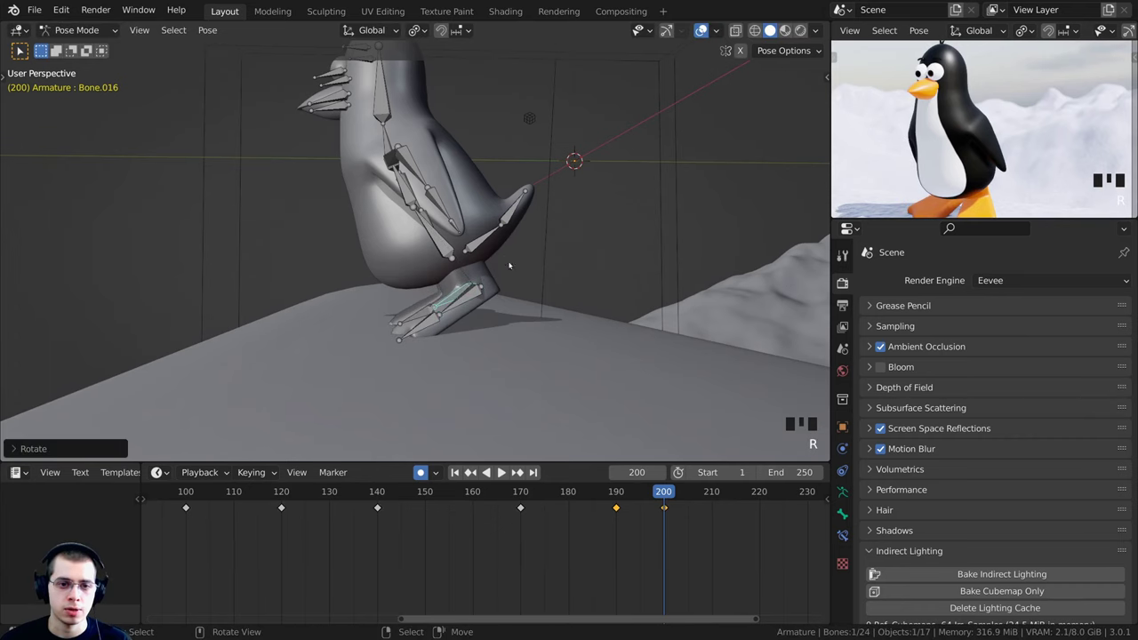
Rotate the foot bones of both legs to tilt the toes upward
right_click(421, 329)
scroll(421, 329, up, 2)
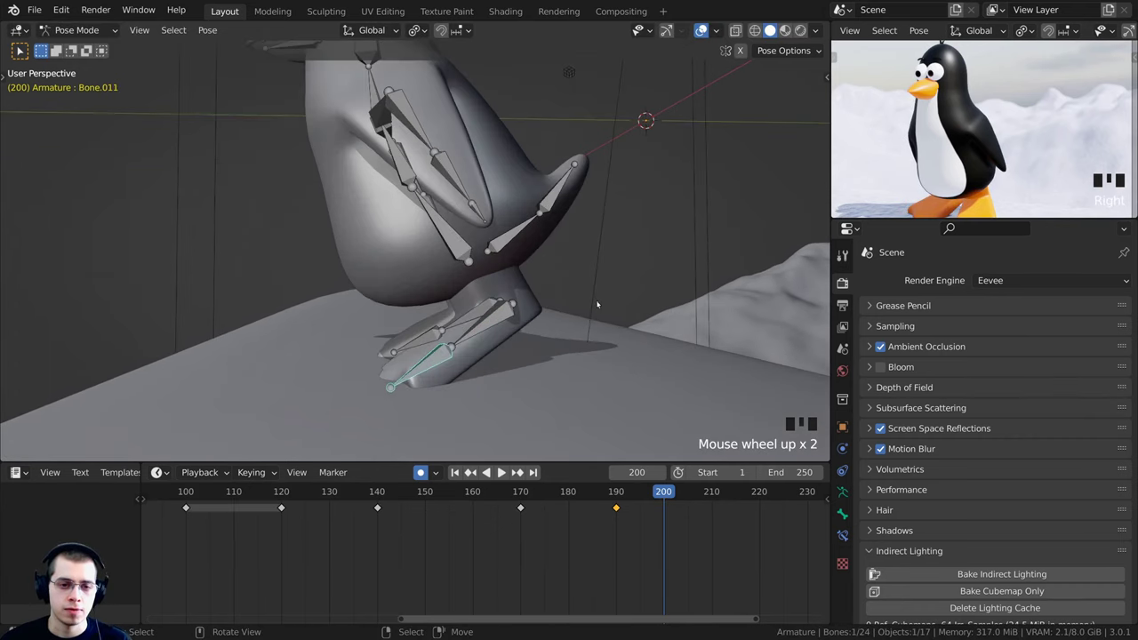
key(r)
click(603, 355)
right_click(417, 337)
key(r)
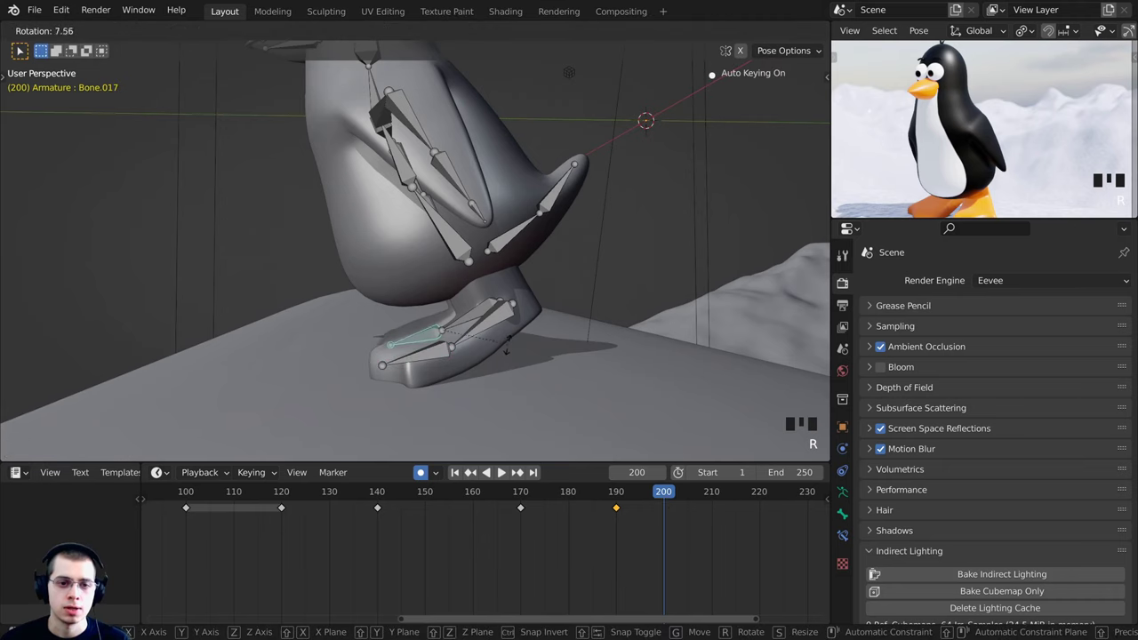
click(504, 354)
Select a bone at the left wing's base and pull the wing back with three rotations
middle_drag(504, 354, 650, 337)
middle_drag(569, 227, 604, 187)
scroll(414, 247, up, 1)
right_click(404, 162)
key(r)
click(389, 152)
key(r)
click(458, 229)
key(r)
click(511, 117)
Refine the left wing's pose with further bone rotations, finishing with its upper bone
right_click(481, 76)
middle_drag(481, 76, 533, 197)
key(r)
click(560, 192)
right_click(562, 174)
key(r)
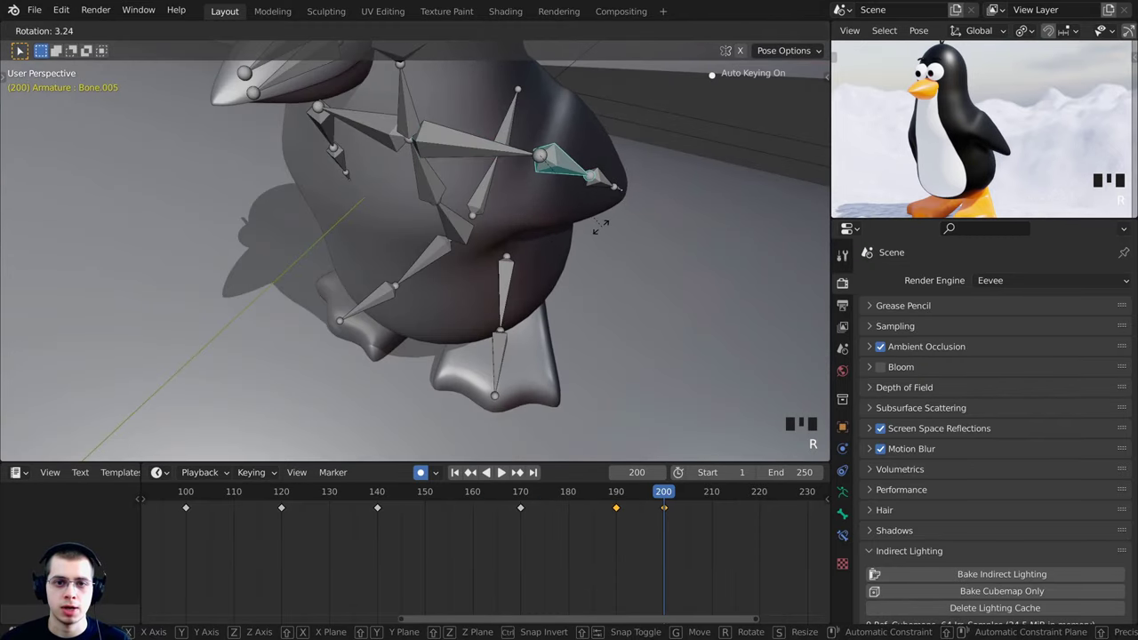
middle_drag(610, 227, 645, 167)
click(641, 169)
Rotate the right wing's upper bone outward, away from the body
right_click(334, 133)
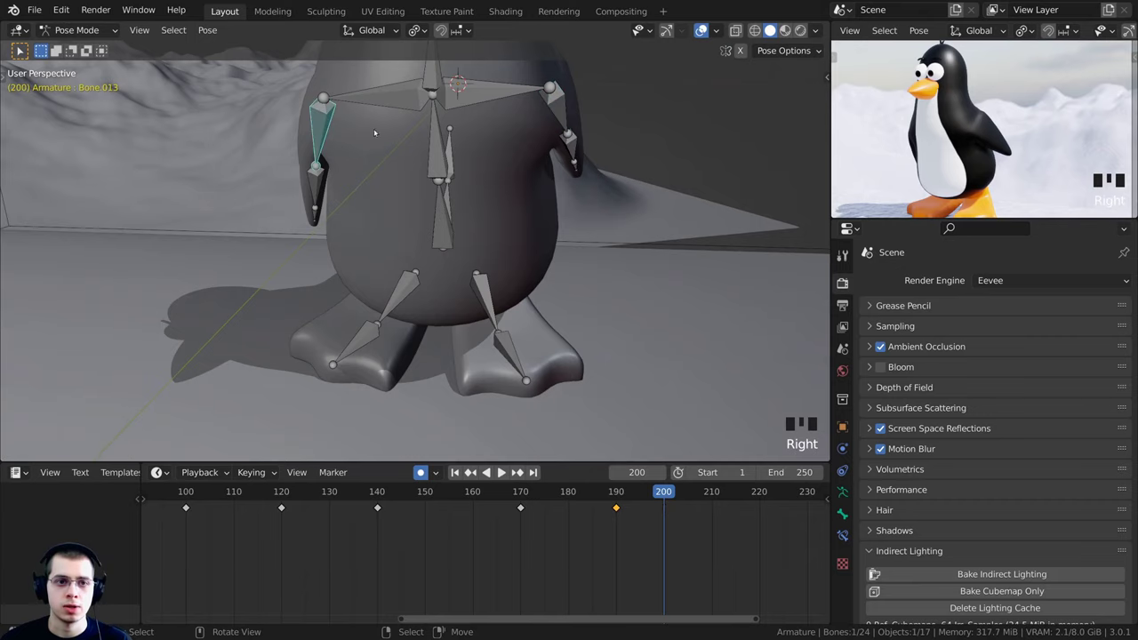
middle_drag(376, 132, 444, 99)
shift+middle_drag(444, 100, 473, 201)
middle_drag(473, 201, 488, 226)
key(r)
click(472, 264)
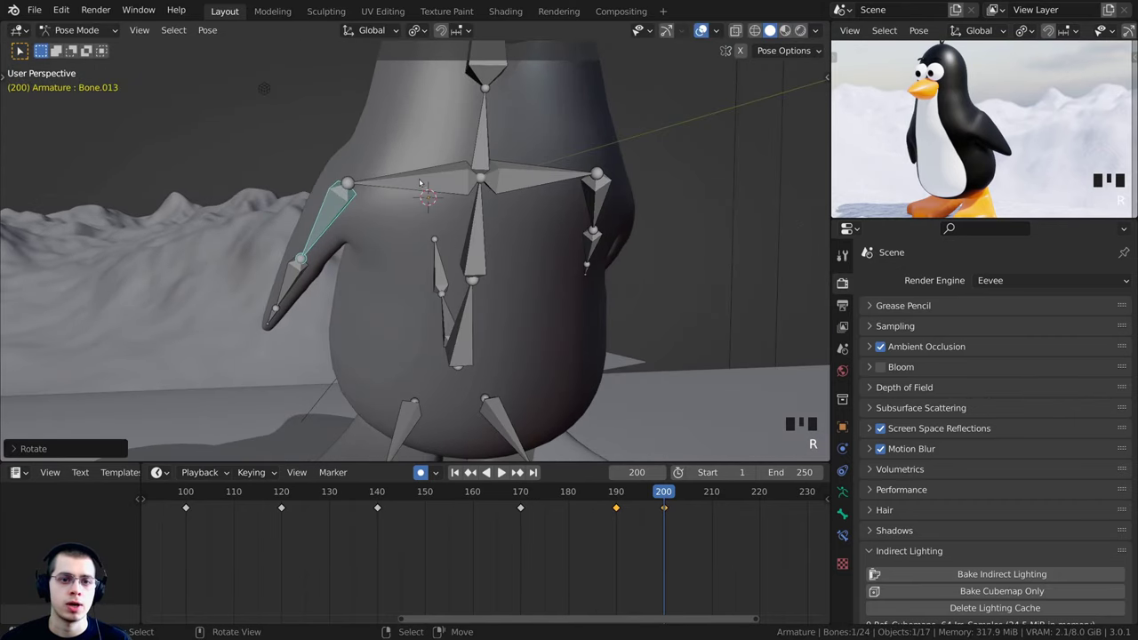
Rotate the right shoulder bone in two passes from different view angles
right_click(420, 180)
middle_drag(435, 187, 584, 258)
key(r)
click(450, 267)
middle_drag(450, 267, 546, 367)
key(r)
click(552, 371)
Open the beak by rotating the lower beak bone about 28° around its local X axis
scroll(559, 312, down, 4)
middle_drag(558, 312, 480, 227)
scroll(481, 227, up, 4)
shift+middle_drag(481, 227, 458, 257)
click(366, 208)
scroll(418, 231, up, 2)
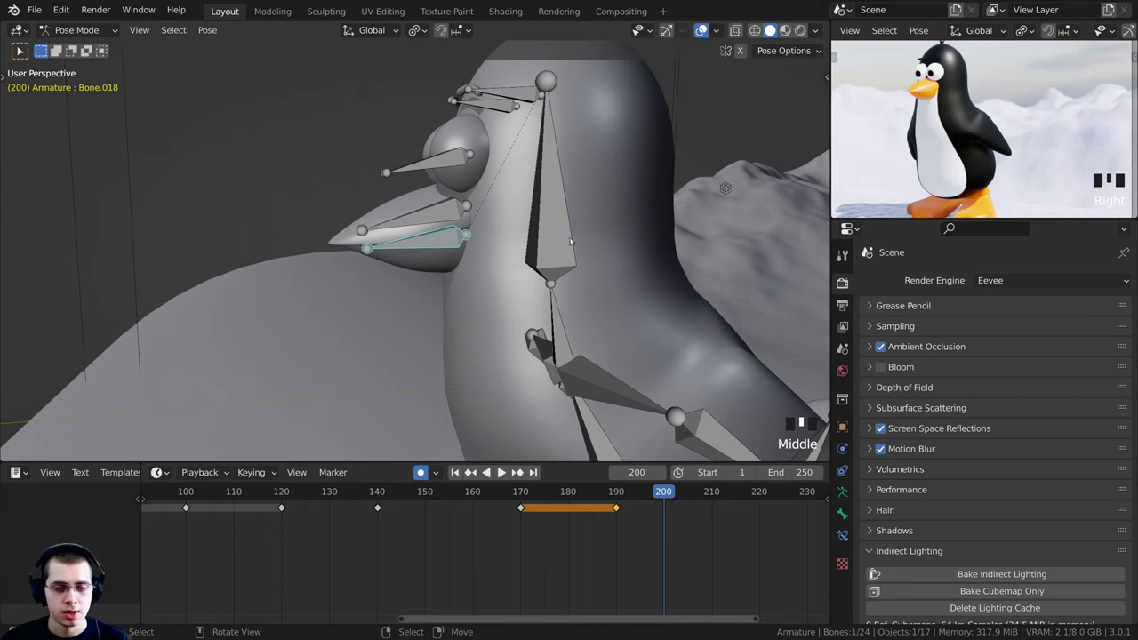
key(r)
key(x)
key(x)
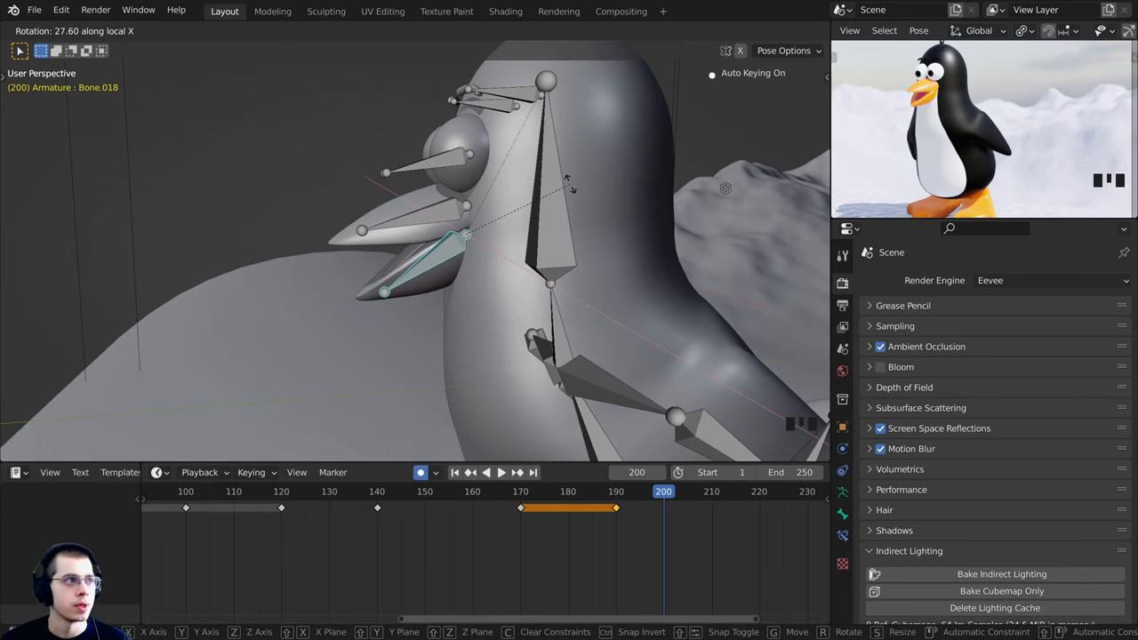
click(570, 182)
Select both eyebrow bones and rotate them together to raise the eyebrows
shift+middle_drag(565, 182, 556, 218)
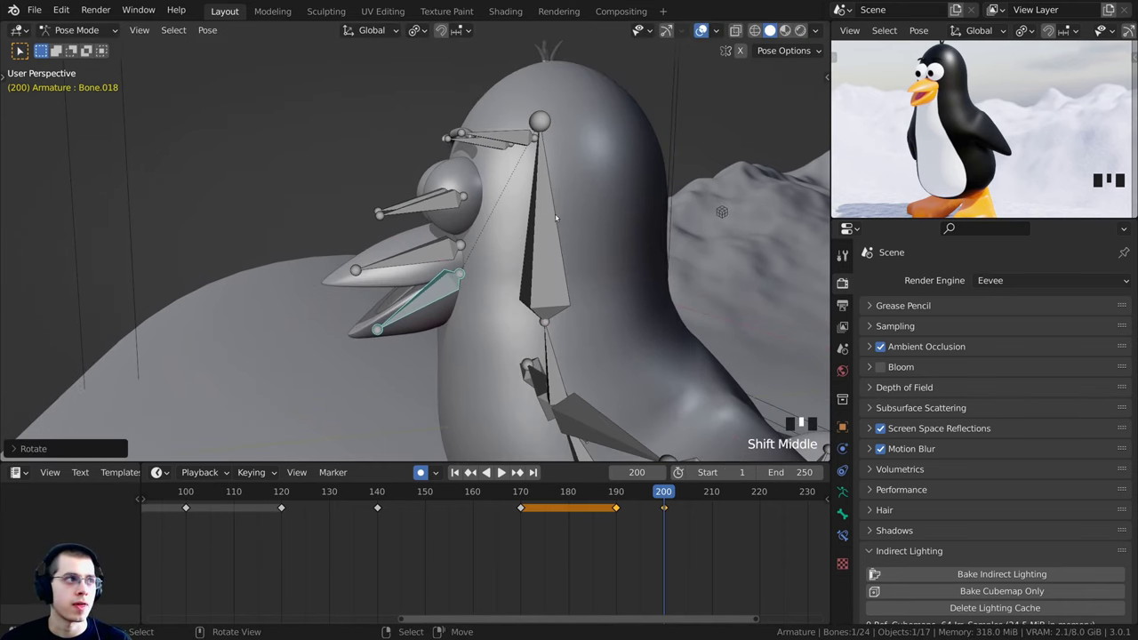
right_click(485, 143)
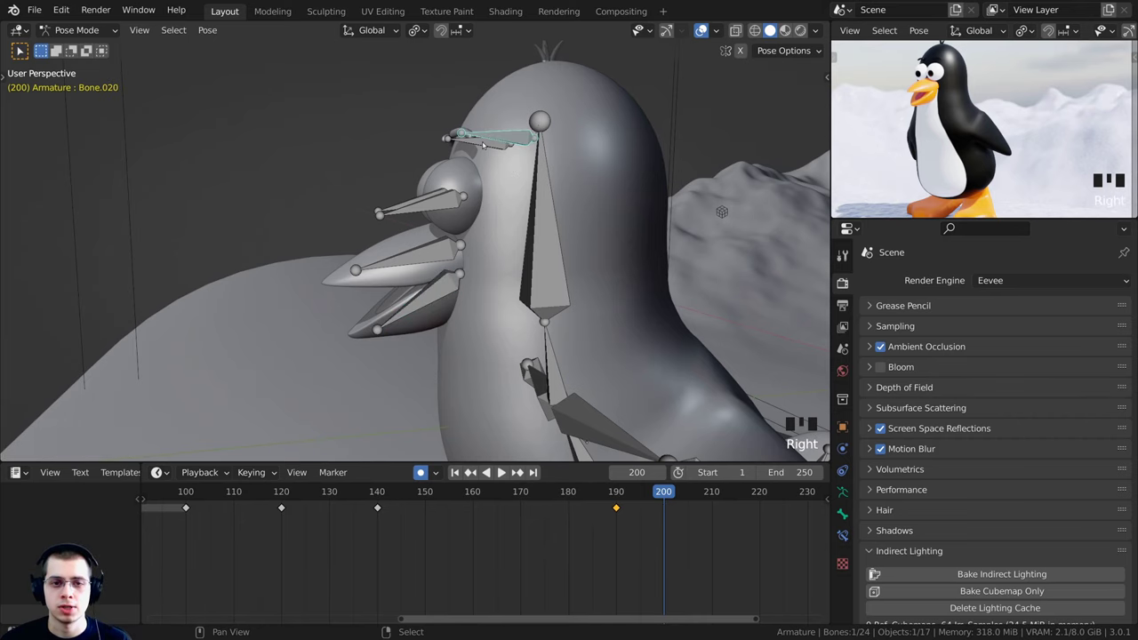
shift+right_click(484, 145)
middle_drag(486, 145, 553, 123)
shift+middle_drag(553, 122, 528, 157)
key(r)
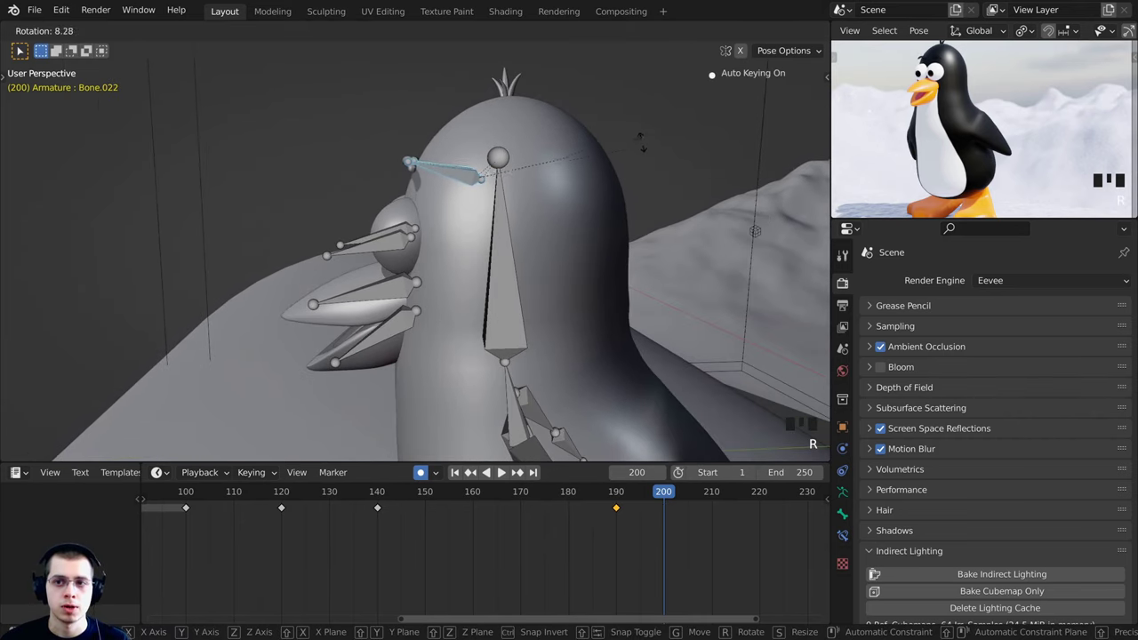
click(632, 158)
Fine-tune the body's lean and position by rotating and moving the lowest spine bone
middle_drag(582, 164, 612, 176)
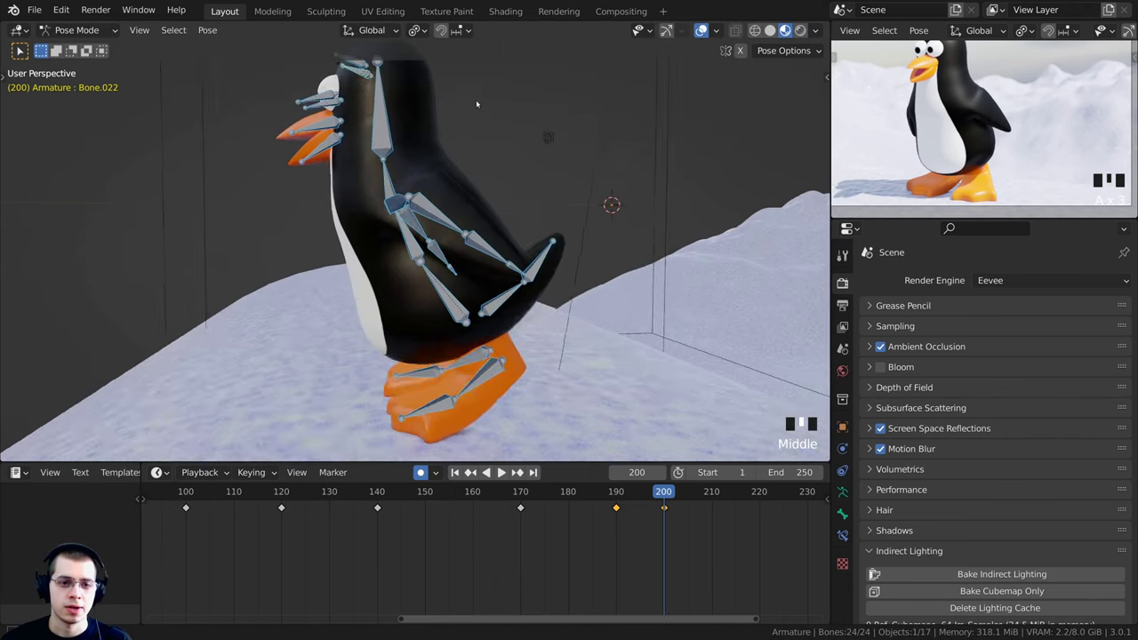
middle_drag(477, 104, 478, 90)
right_click(446, 286)
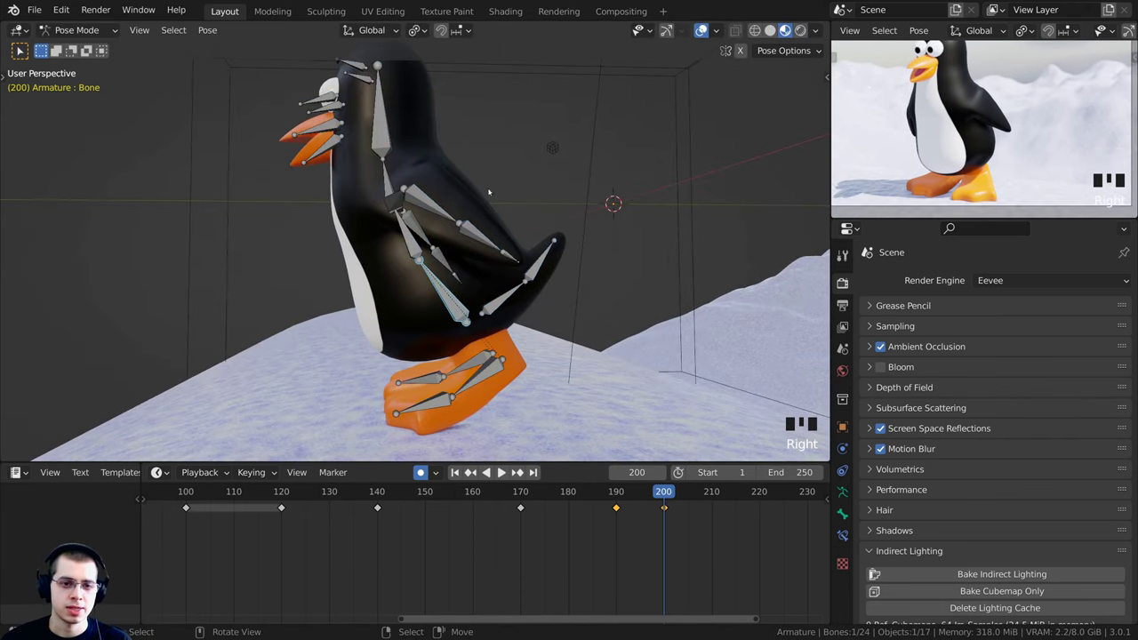
scroll(502, 178, down, 2)
key(r)
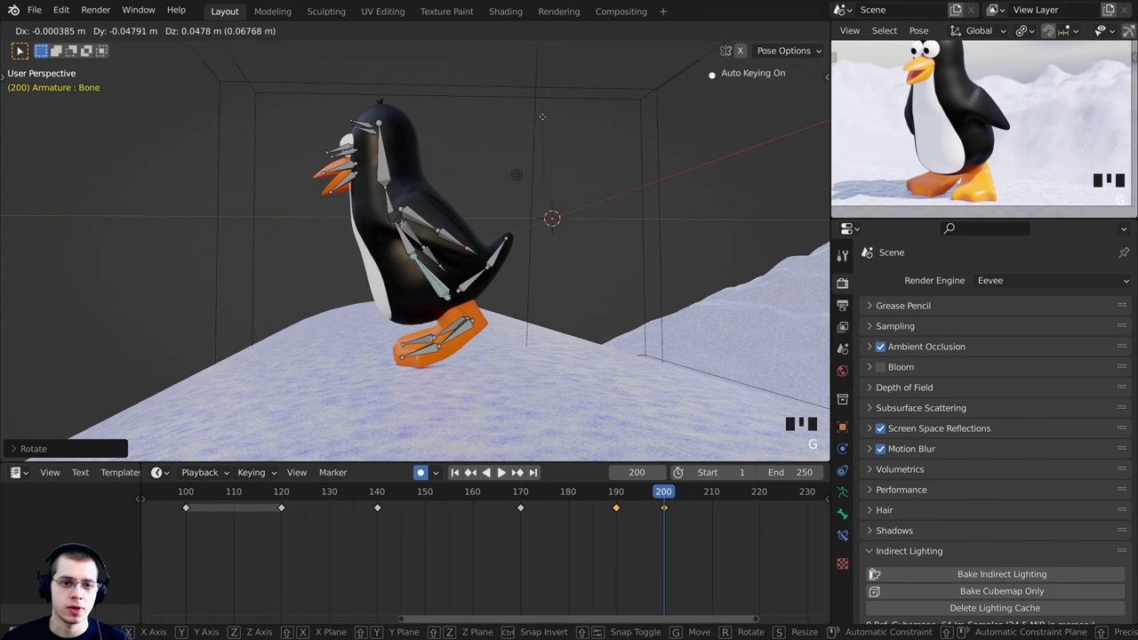
click(541, 114)
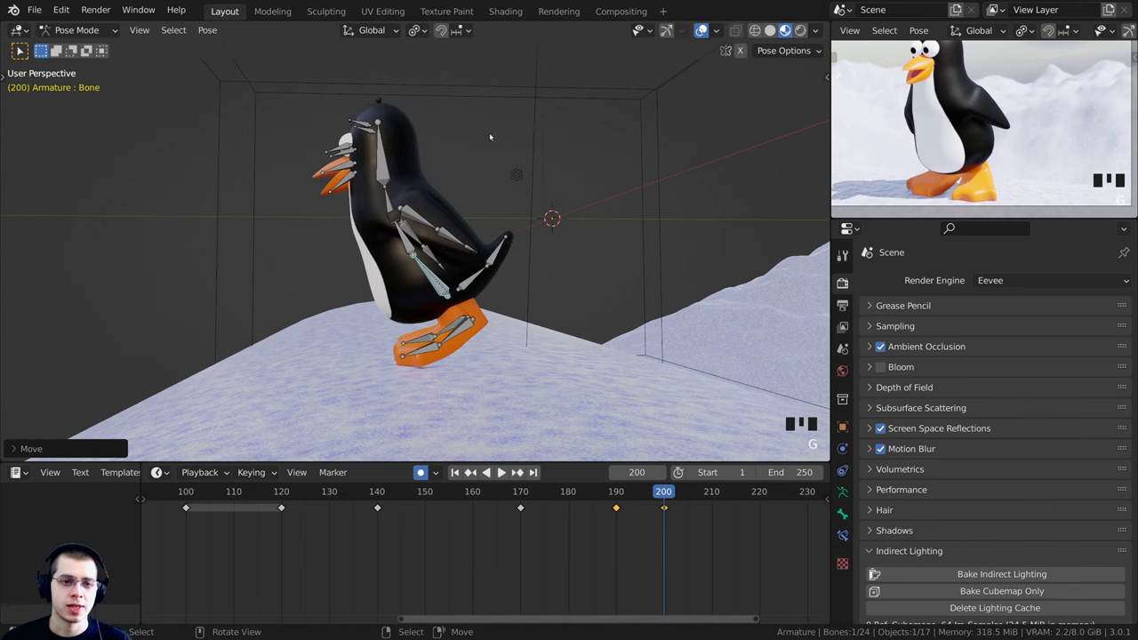
Insert a Location, Rotation & Scale keyframe for all of the penguin's bones at frame 200
middle_drag(490, 137, 438, 227)
scroll(435, 61, up, 2)
middle_drag(435, 62, 456, 194)
key(i)
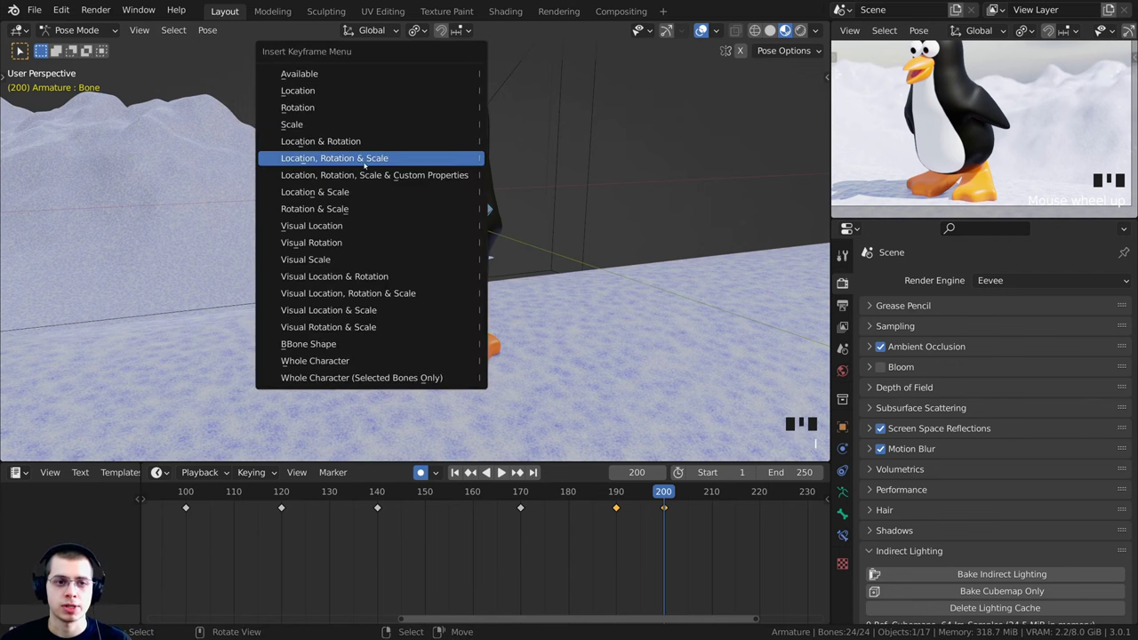
click(305, 158)
middle_drag(617, 313, 648, 416)
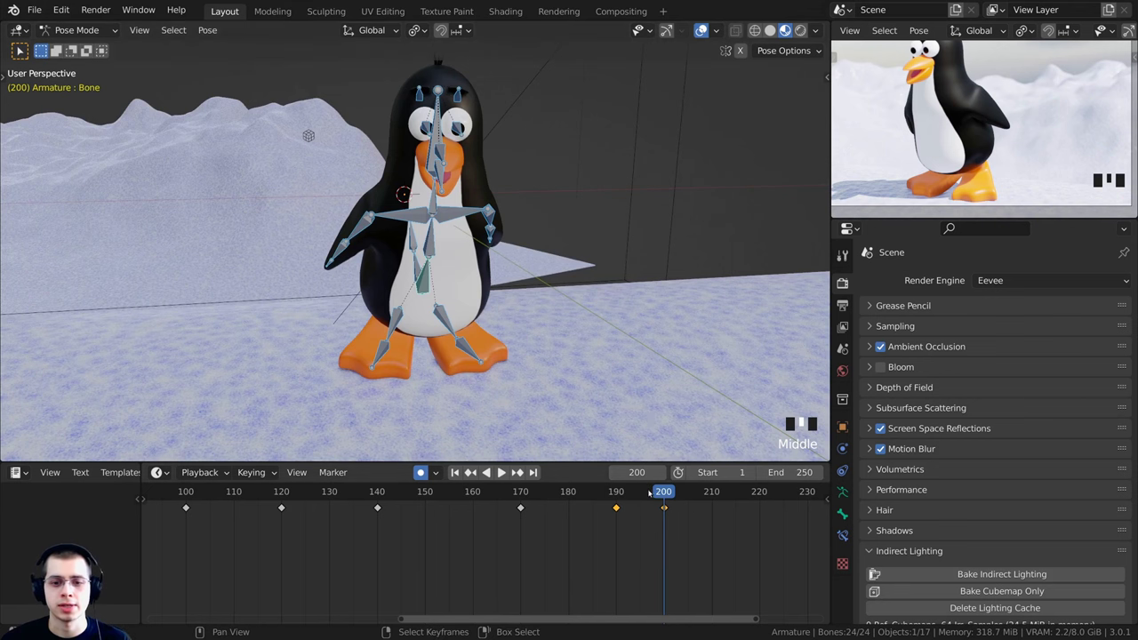
At frame 210, rotate the lowest spine bone forward and move it so the penguin tips onto its belly
drag(665, 493, 674, 493)
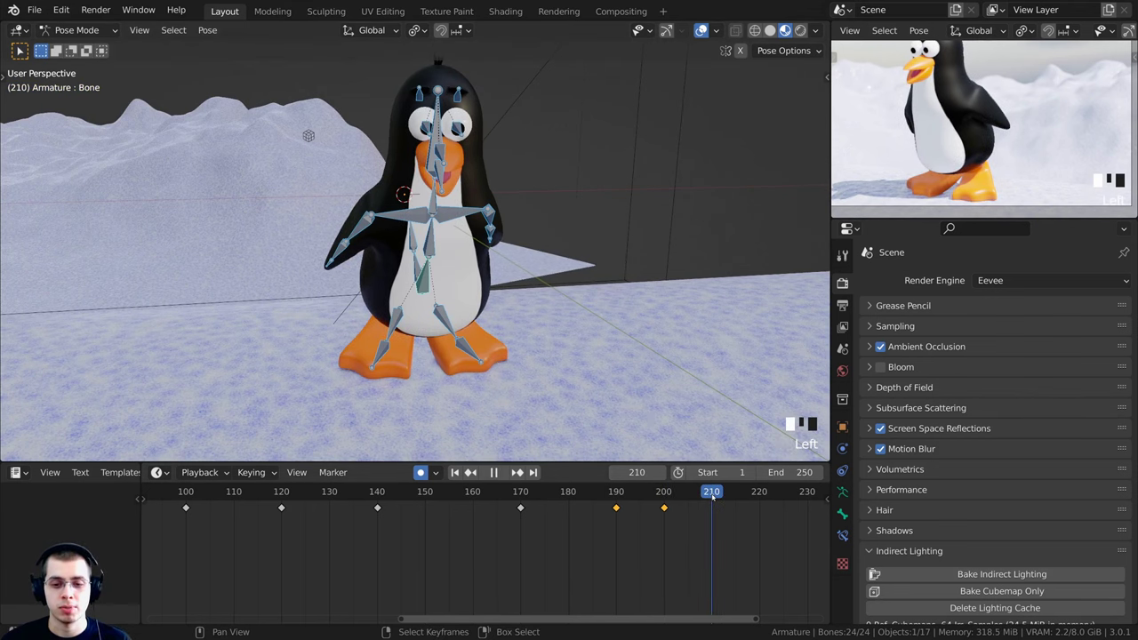
middle_drag(631, 341, 408, 365)
shift+middle_drag(525, 282, 547, 272)
middle_drag(552, 221, 558, 197)
right_click(559, 244)
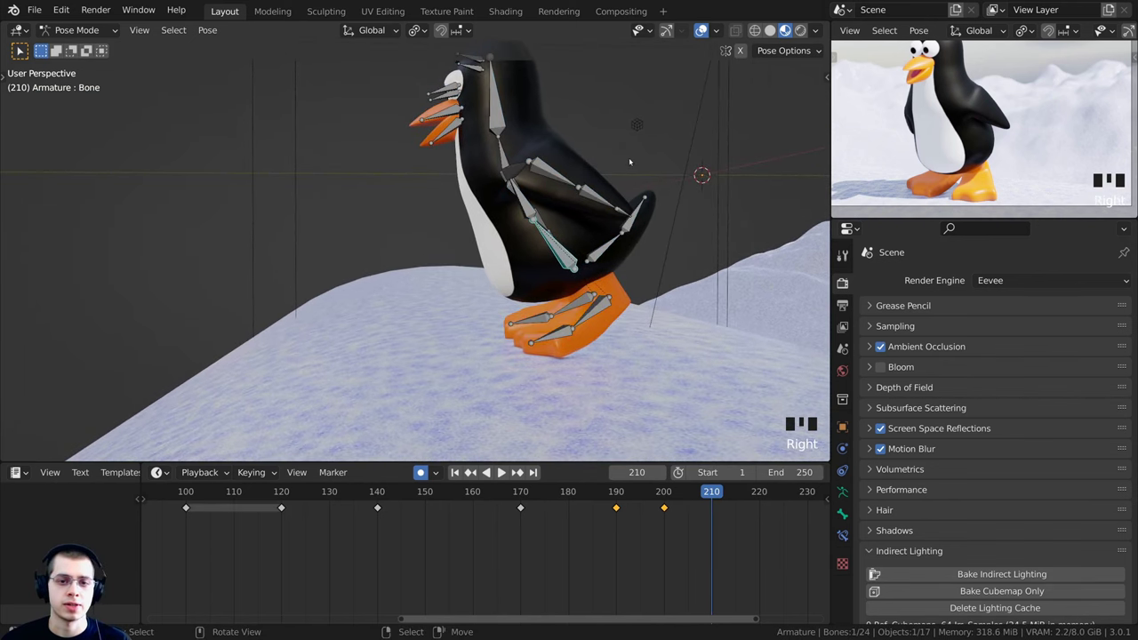
key(r)
click(463, 174)
key(g)
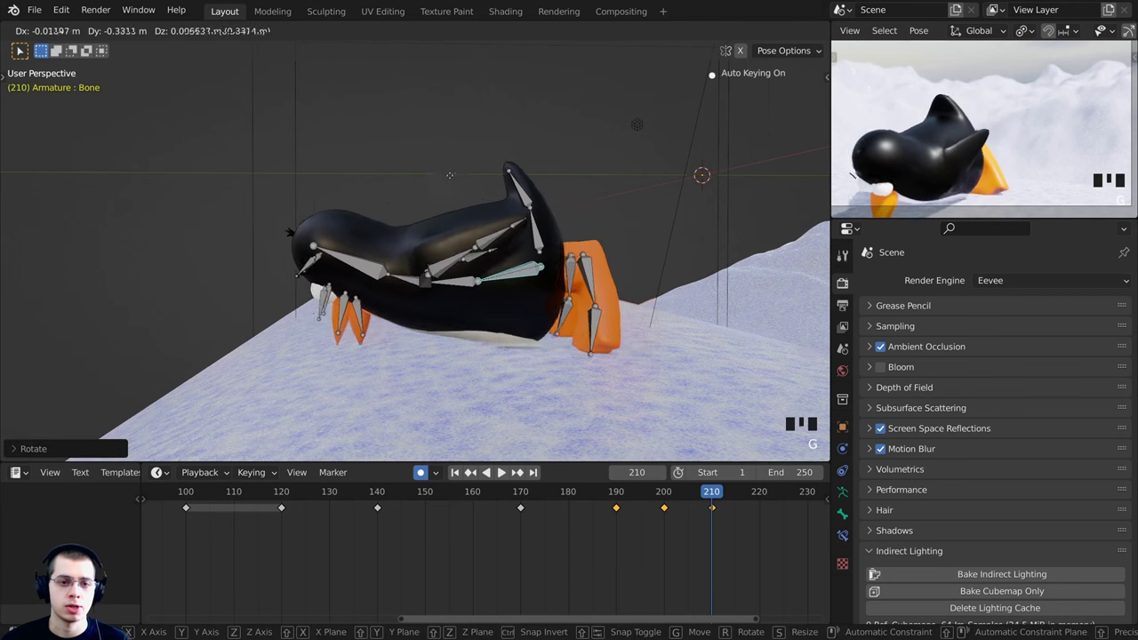
click(370, 156)
Refine the lowest spine bone's rotation and position so the belly rests on the snow with the tail end raised
shift+middle_drag(548, 140, 648, 75)
key(r)
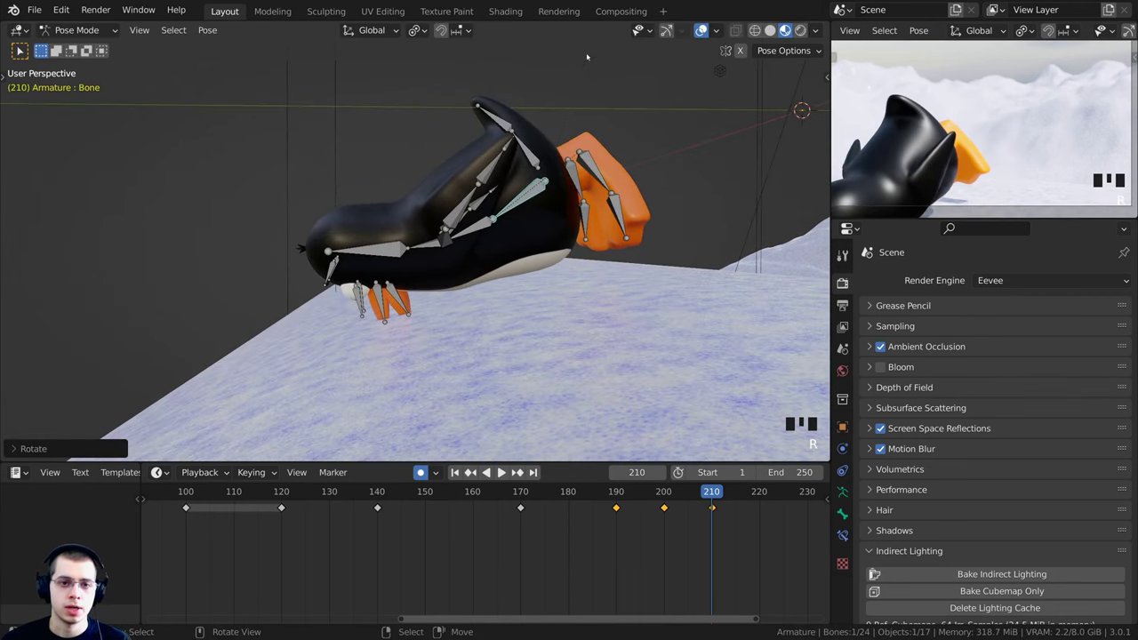
key(g)
key(g)
click(522, 132)
key(r)
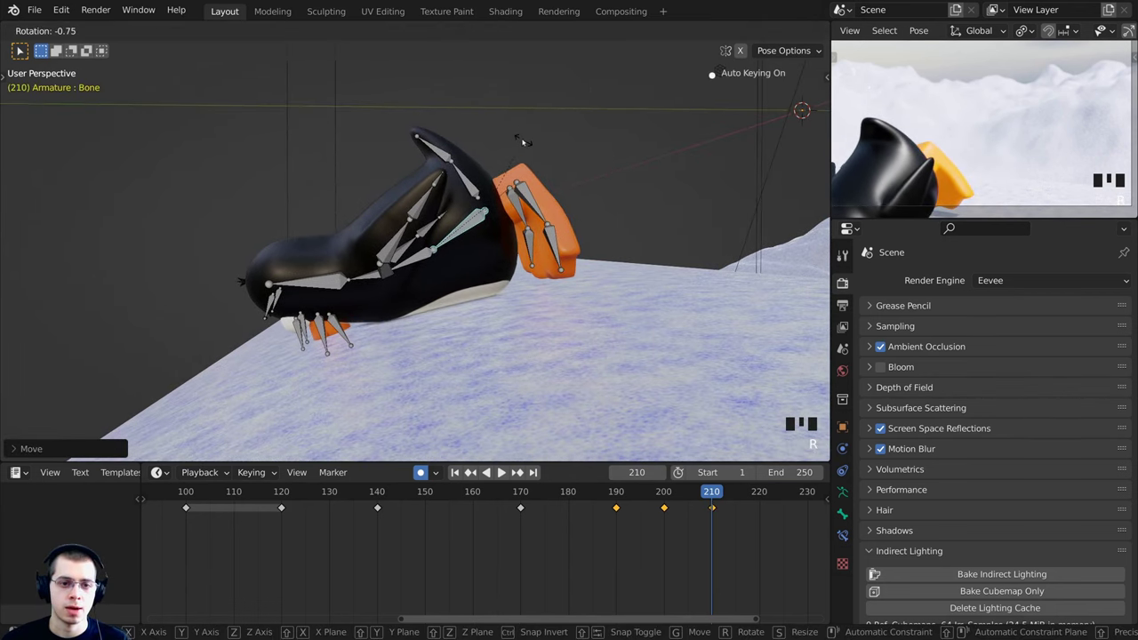
click(523, 142)
shift+middle_drag(522, 151, 570, 135)
key(r)
click(527, 185)
key(g)
click(525, 189)
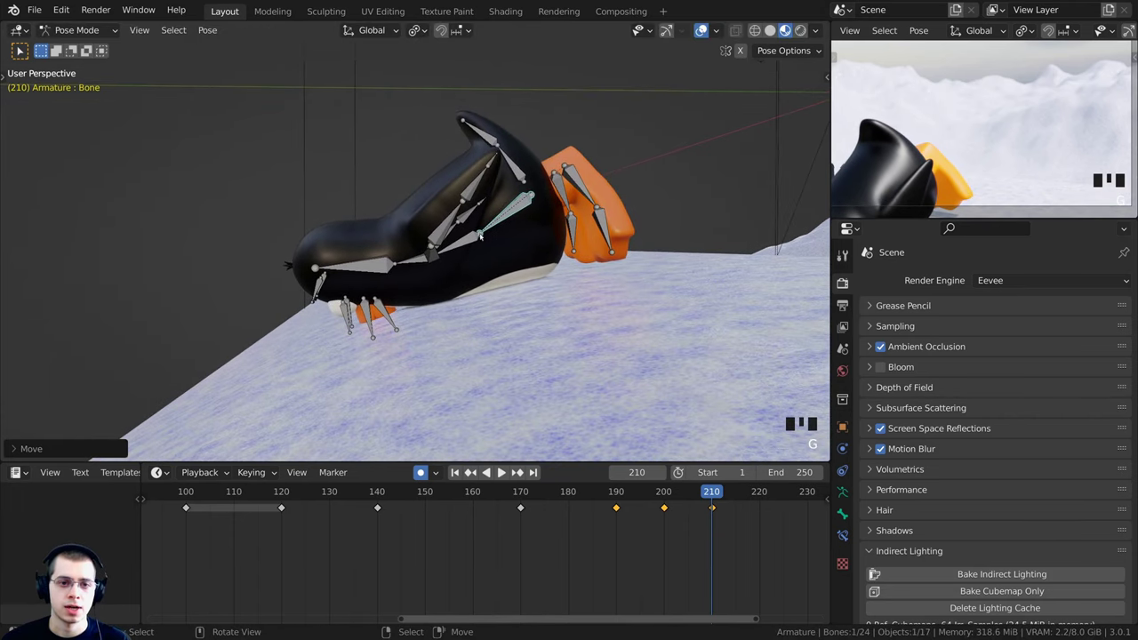
Rotate the neck bone and the head bone to lift the penguin's head off the snow
scroll(502, 251, up, 2)
middle_drag(584, 222, 662, 372)
key(r)
click(682, 320)
middle_drag(627, 304, 533, 209)
key(r)
click(580, 204)
key(r)
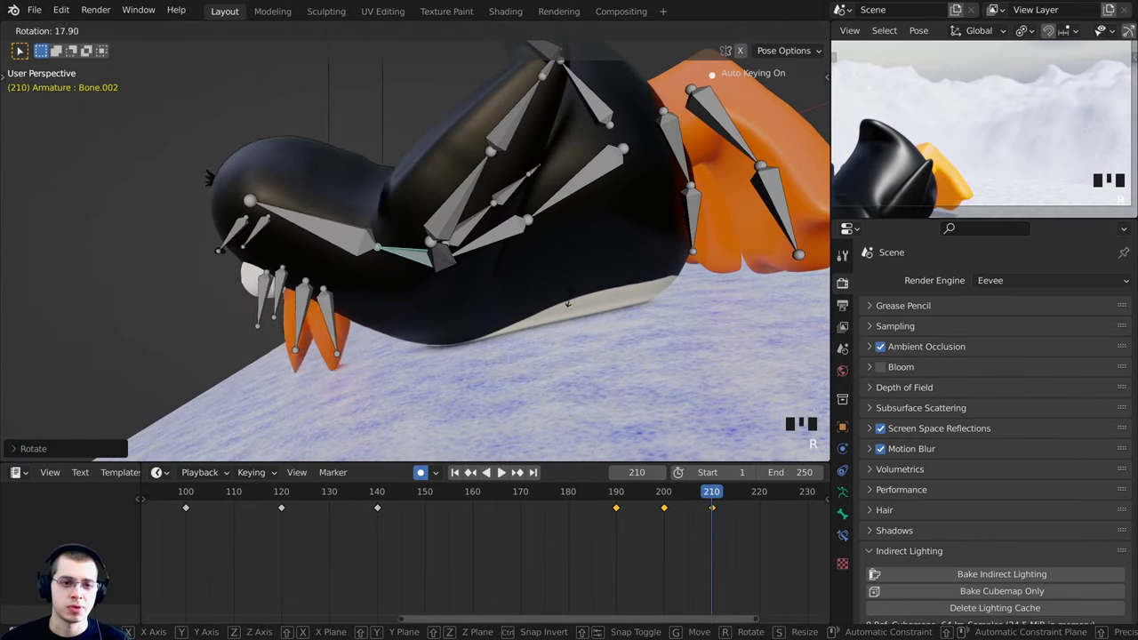
click(334, 209)
key(r)
click(625, 228)
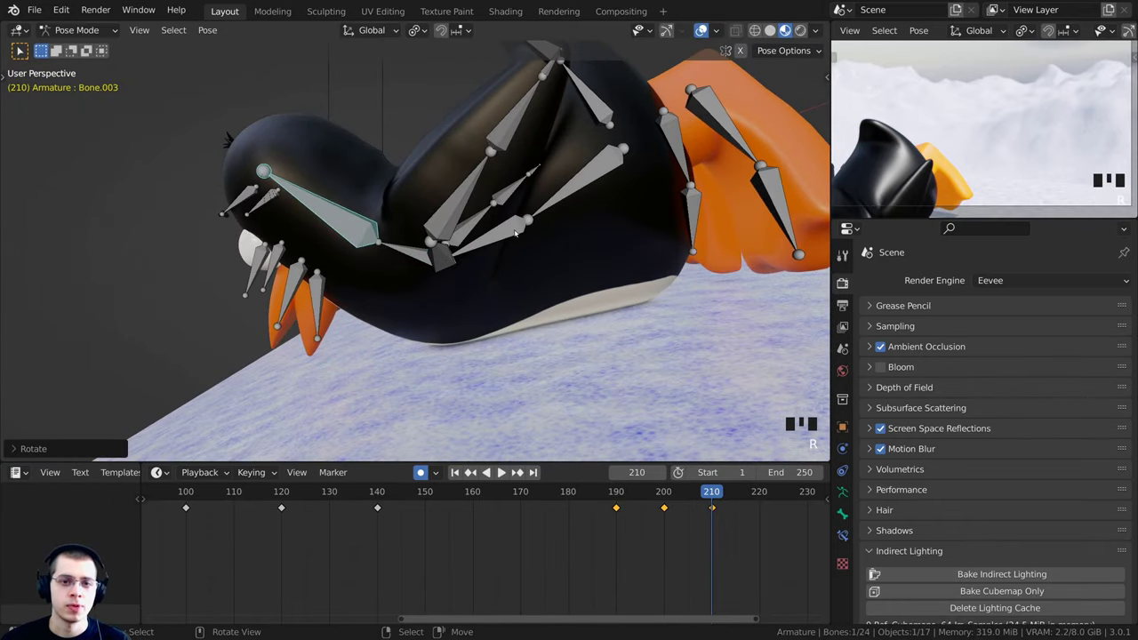
Rotate the second spine bone to arch the chest upward, and adjust the body's position on the snow
key(r)
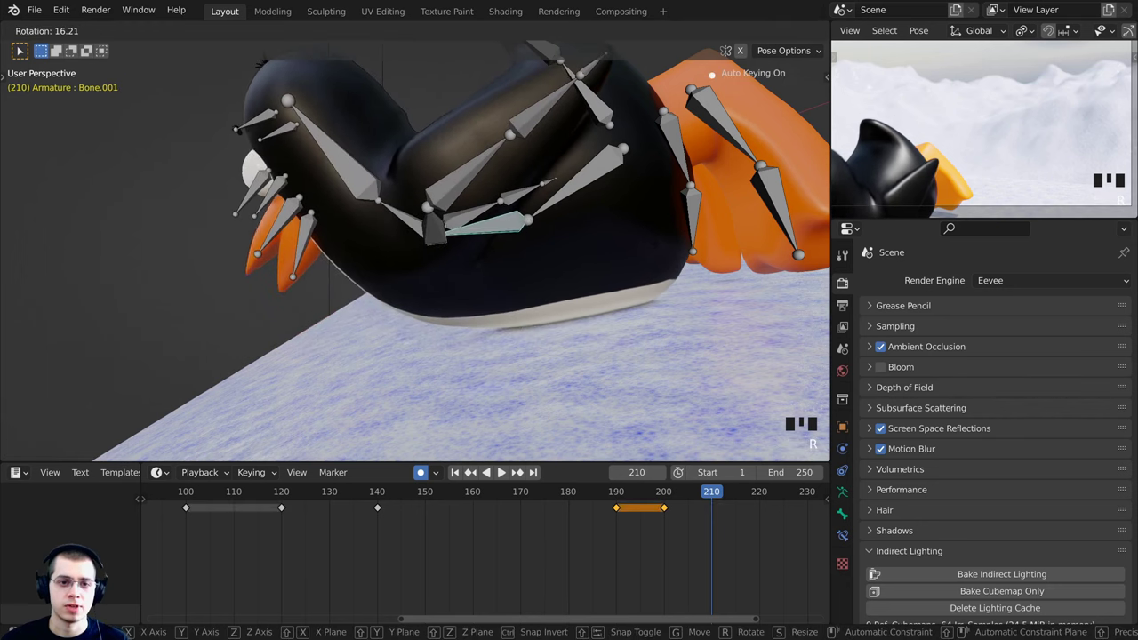
click(655, 241)
middle_drag(655, 241, 670, 228)
key(r)
click(525, 155)
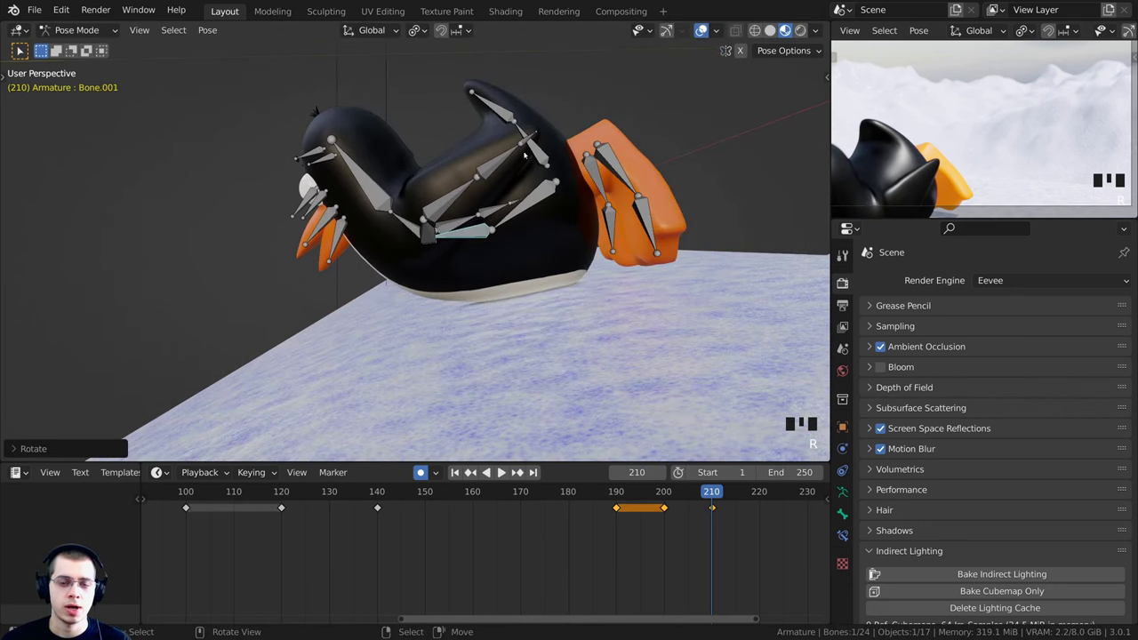
key(g)
click(544, 181)
Rotate and reposition the leg bones so the feet trail behind the lying body
middle_drag(544, 181, 595, 247)
key(r)
click(719, 209)
right_click(583, 177)
key(r)
right_click(623, 173)
key(g)
click(560, 179)
Adjust the rotation and position of the leg bones on both sides to align the feet as seen from behind
right_click(304, 242)
key(g)
click(465, 188)
key(r)
click(468, 192)
key(r)
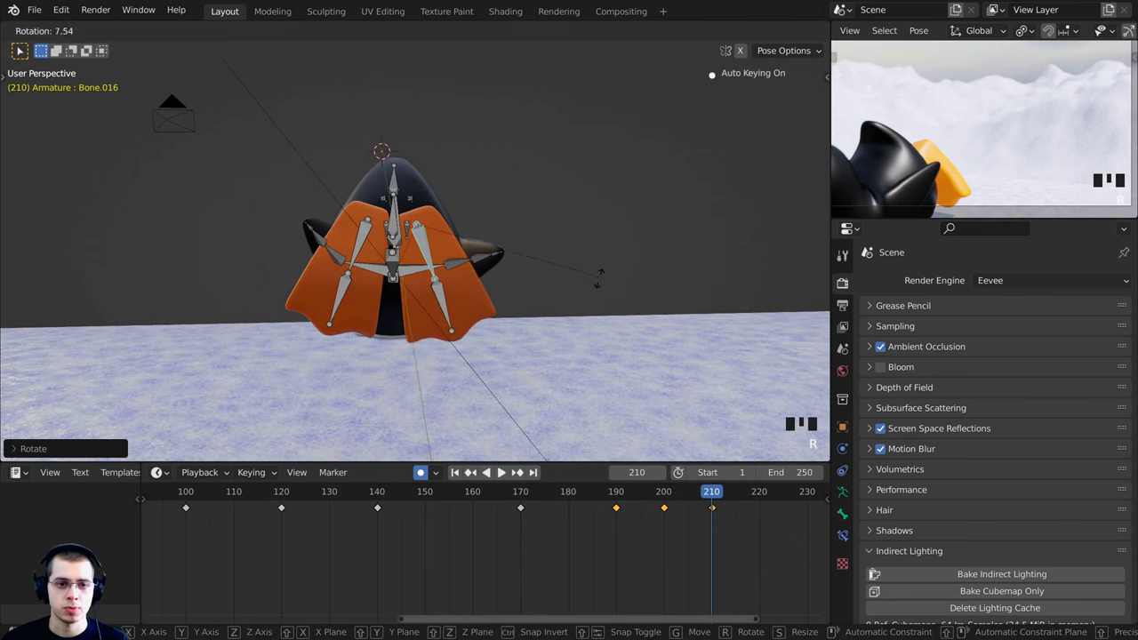
click(596, 285)
right_click(364, 240)
key(r)
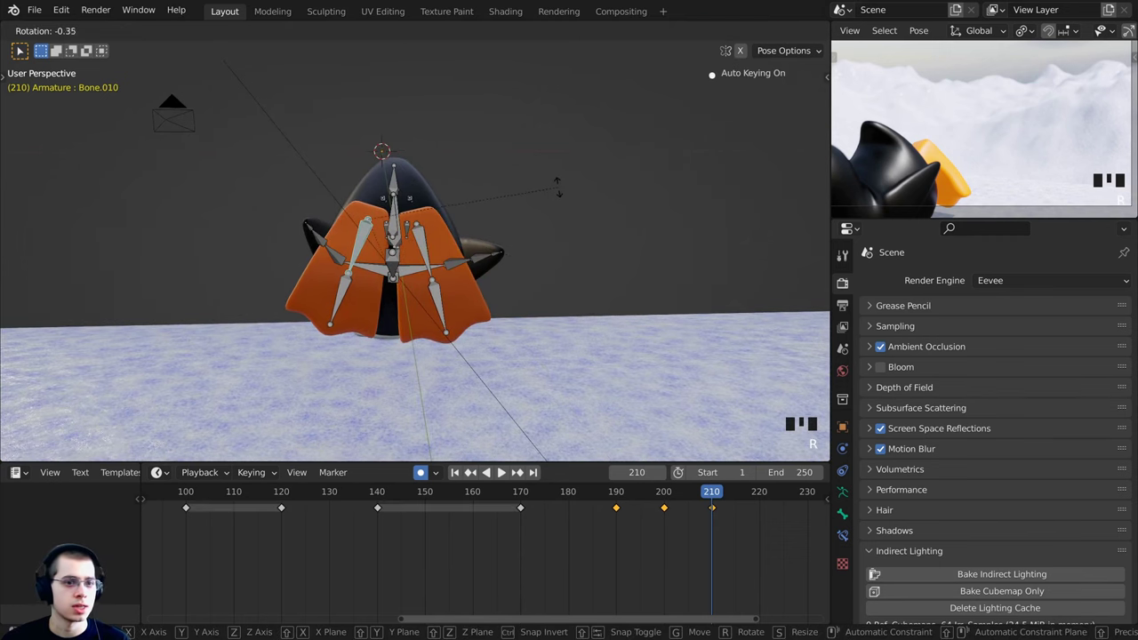
click(558, 188)
key(g)
click(557, 184)
Rotate the tail bones slightly to adjust the tail's angle
middle_drag(556, 184, 455, 169)
click(548, 170)
key(r)
click(569, 170)
click(442, 178)
key(r)
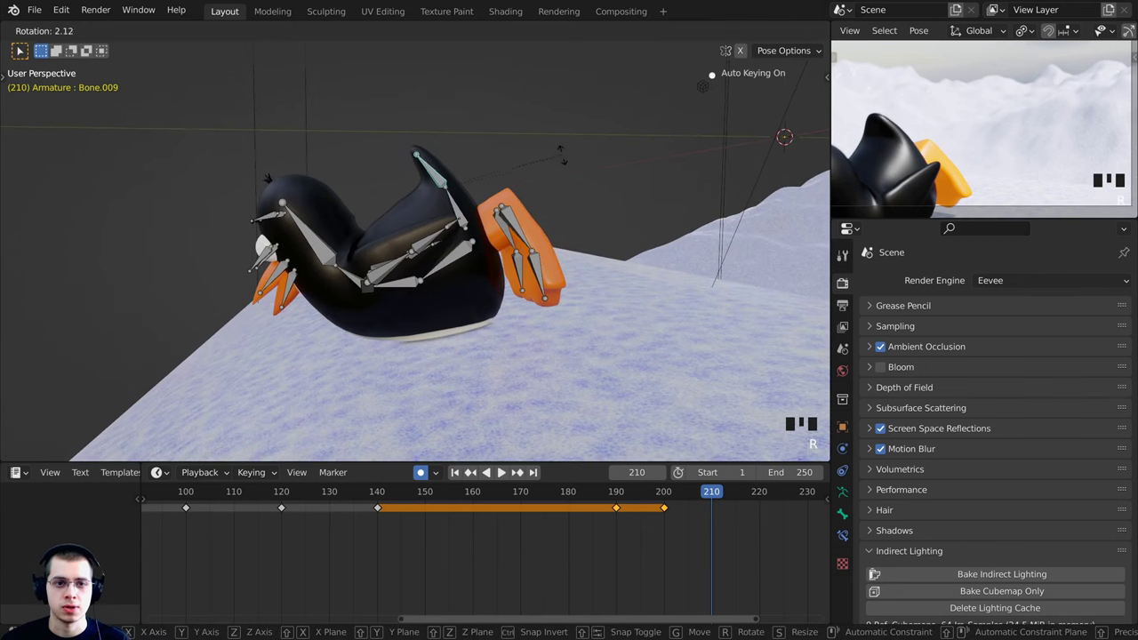
click(564, 170)
Close the beak by rotating the lower beak bone up against the upper beak
shift+middle_drag(556, 174, 648, 181)
scroll(569, 200, up, 2)
click(322, 278)
middle_drag(322, 277, 316, 273)
scroll(316, 272, up, 2)
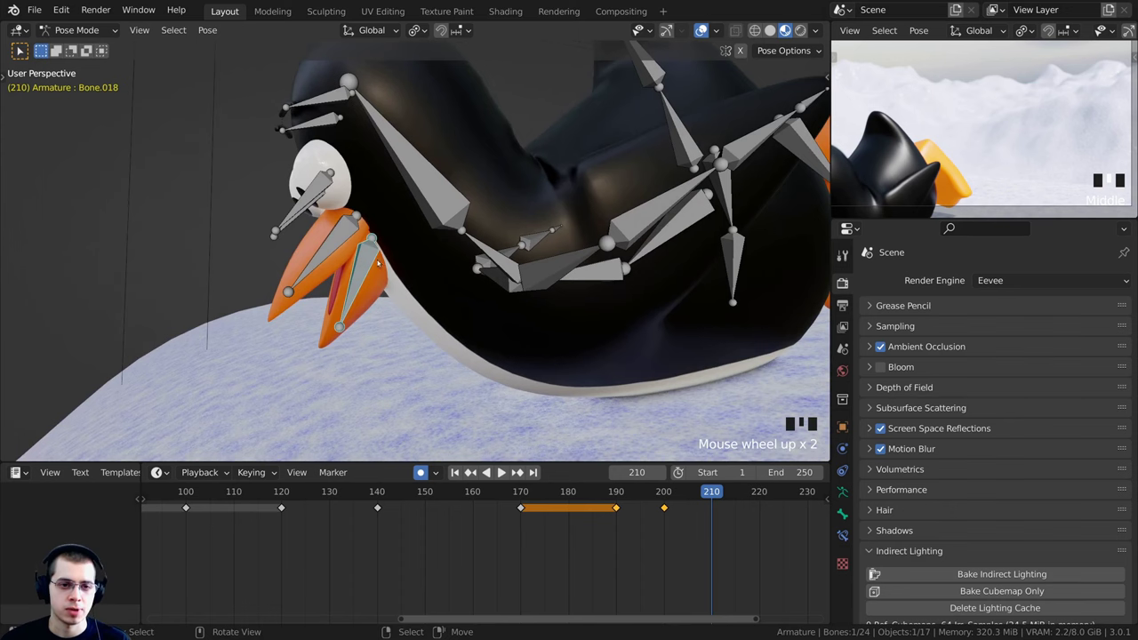
middle_drag(412, 245, 378, 216)
mouse_move(435, 185)
middle_down()
mouse_move(437, 197)
mouse_move(599, 190)
mouse_move(327, 218)
mouse_move(362, 227)
mouse_move(442, 183)
mouse_move(440, 205)
middle_up()
key(r)
click(415, 185)
Rotate both eye bones together so the eyes look ahead in the sliding direction
scroll(442, 183, down, 1)
key(r)
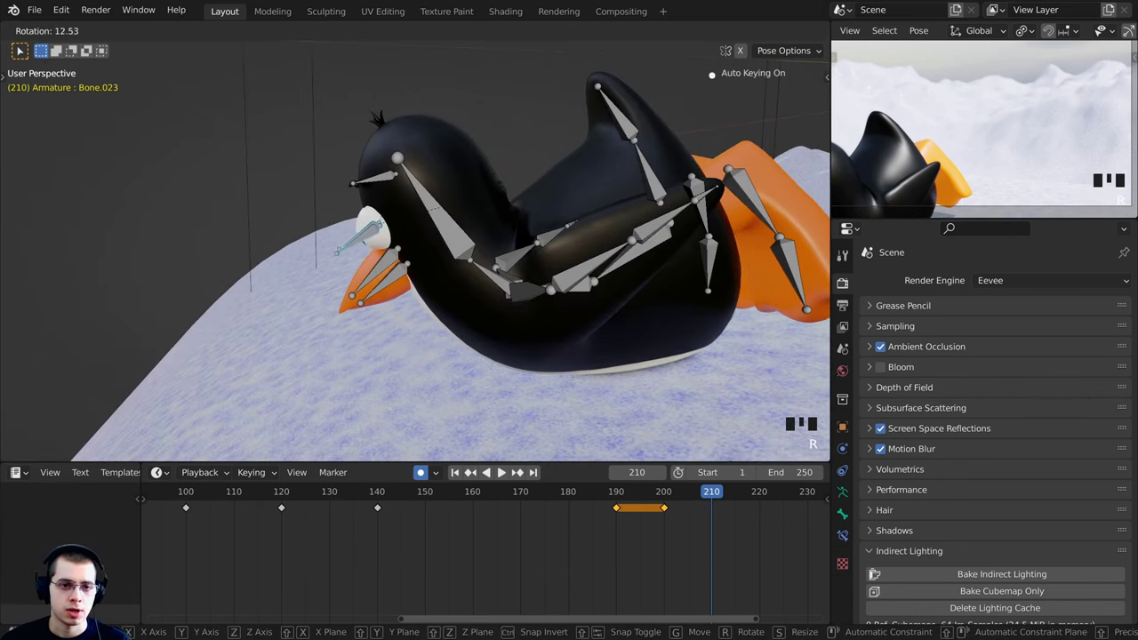
click(498, 228)
middle_drag(531, 232, 769, 174)
key(r)
key(r)
click(691, 195)
key(r)
click(621, 199)
Fine-tune the rotation of both eye bones from the side, framing the penguin's face in the camera view
scroll(621, 199, up, 2)
scroll(724, 173, down, 1)
shift+middle_drag(914, 169, 1029, 113)
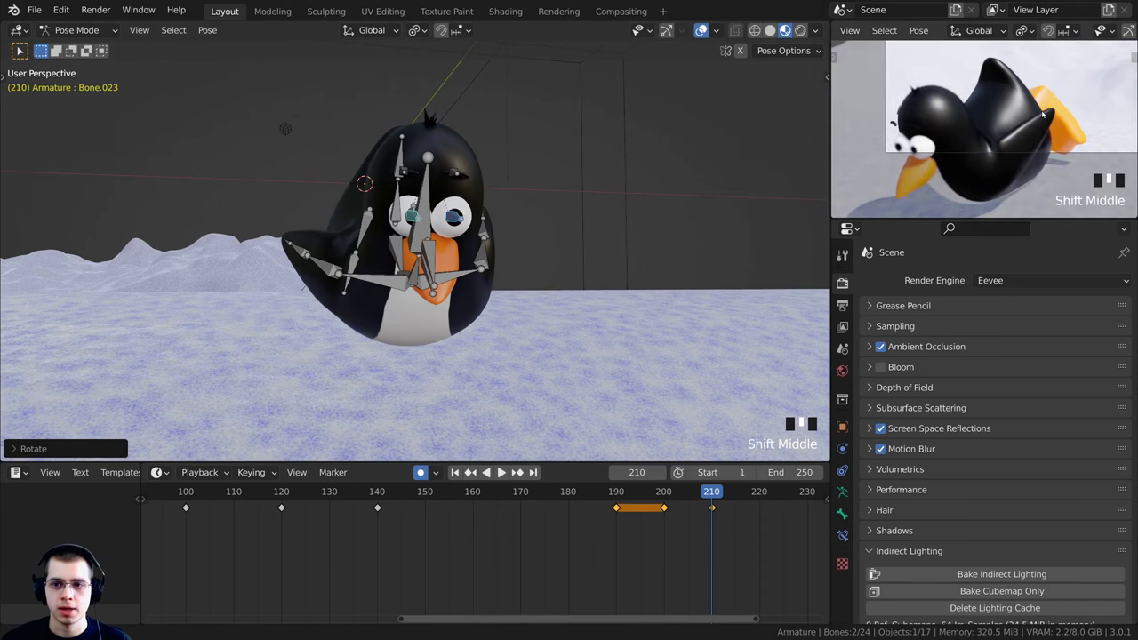
middle_drag(511, 203, 593, 215)
scroll(593, 215, up, 2)
key(r)
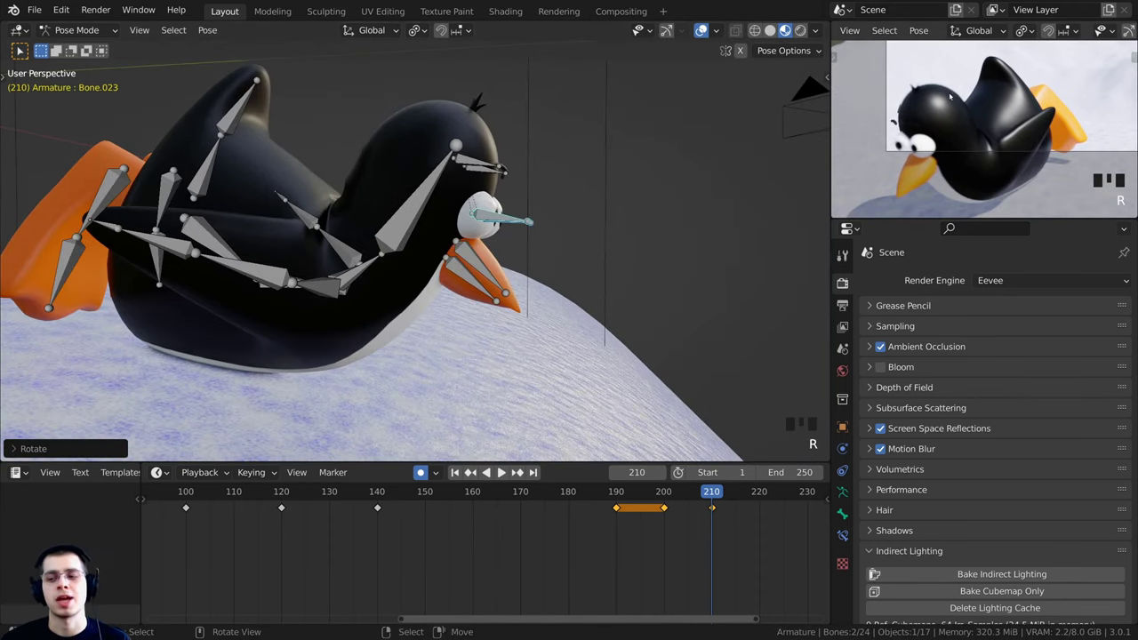
scroll(524, 206, down, 1)
key(r)
click(597, 182)
Viewed from above, rotate the penguin's left flipper bones outward, away from the body
scroll(597, 182, down, 1)
middle_drag(597, 182, 479, 250)
scroll(476, 193, down, 3)
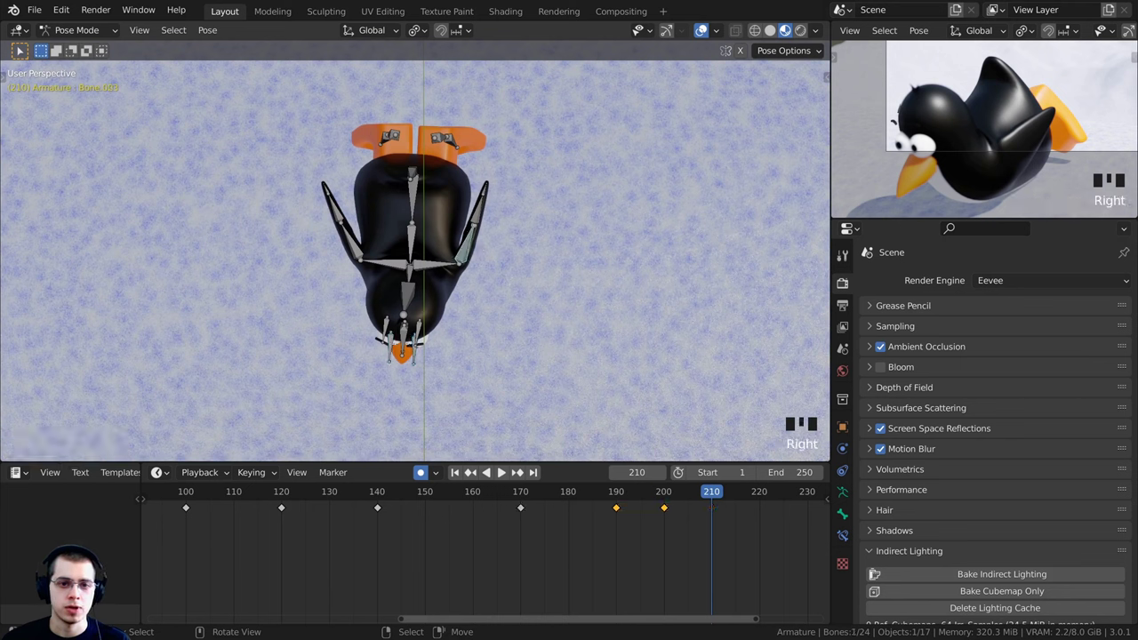
key(r)
click(329, 250)
key(r)
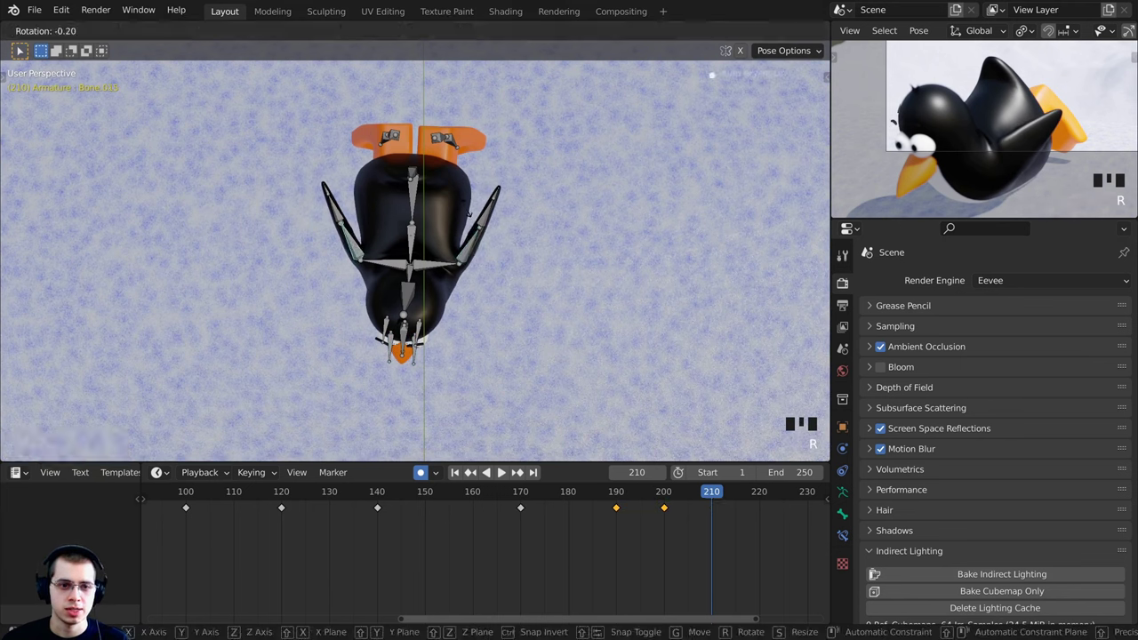
click(472, 217)
right_click(489, 214)
key(r)
click(476, 212)
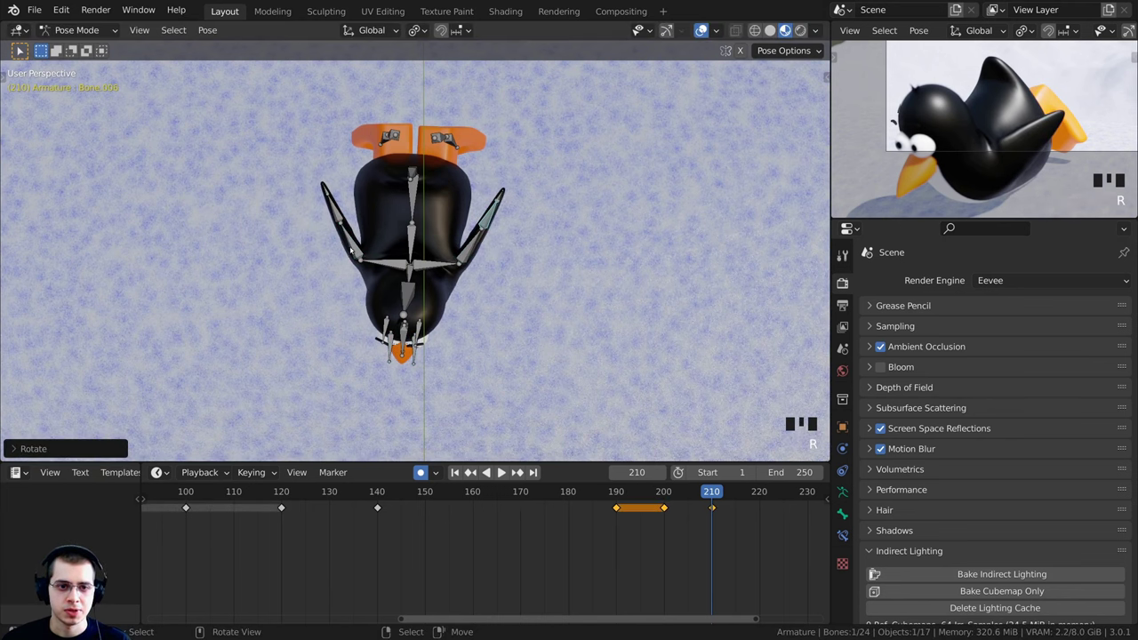
Rotate the penguin's right flipper bones to adjust how far that flipper spreads from the body
click(351, 252)
right_click(340, 216)
key(r)
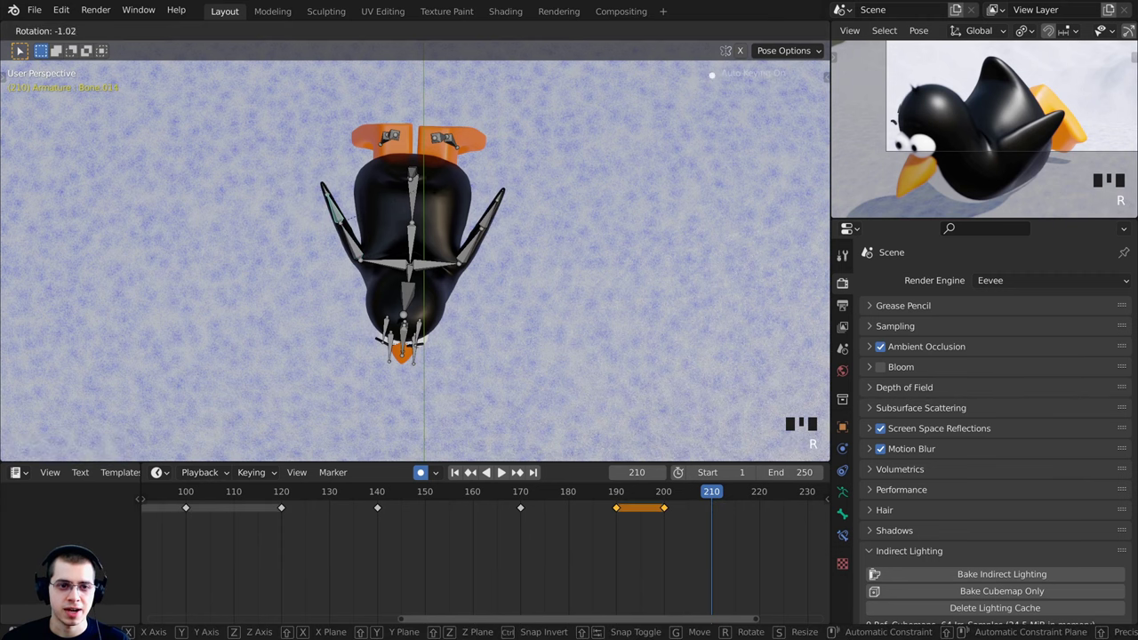
click(372, 261)
key(r)
click(458, 264)
middle_drag(458, 264, 277, 206)
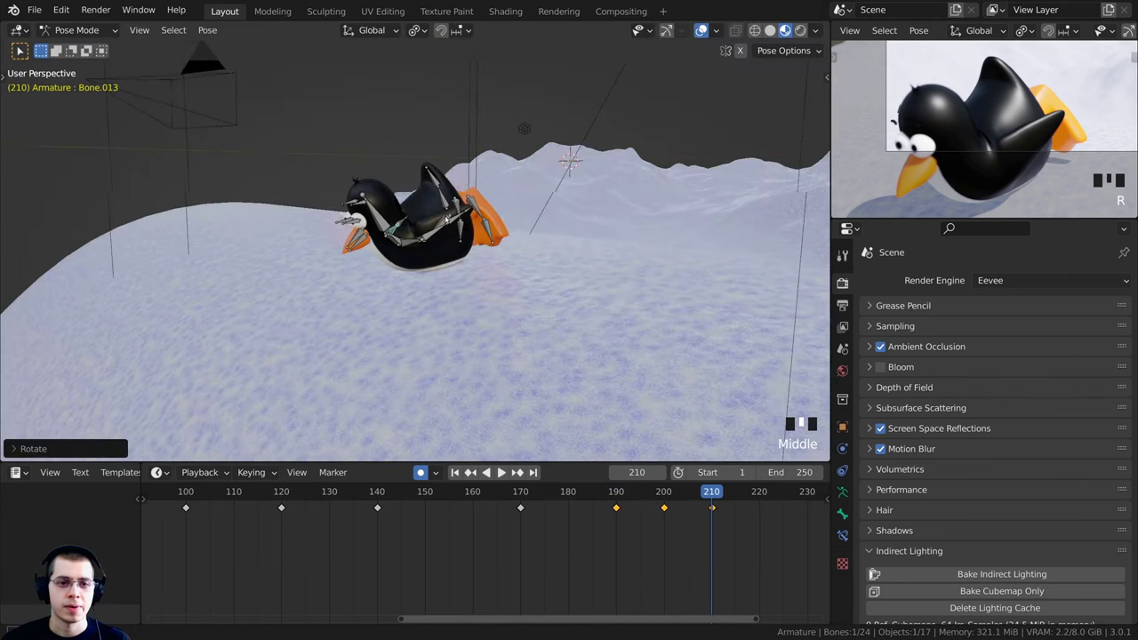
Insert a Location, Rotation & Scale keyframe for all of the penguin's bones at frame 210
scroll(275, 206, up, 2)
key(a)
key(a)
middle_drag(367, 175, 386, 156)
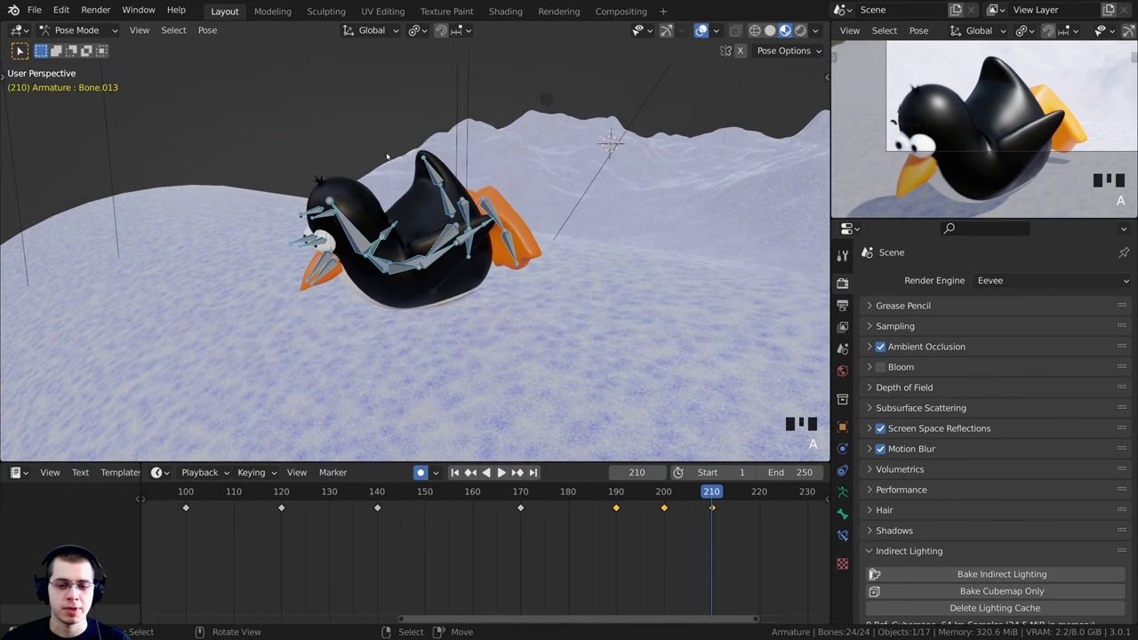
key(i)
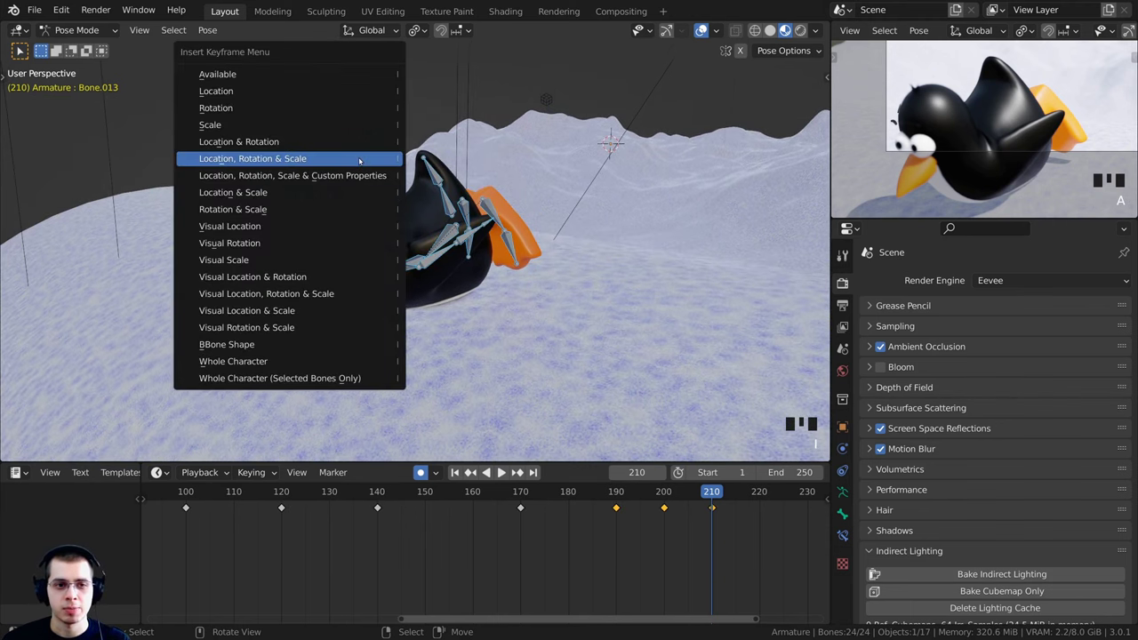
click(281, 158)
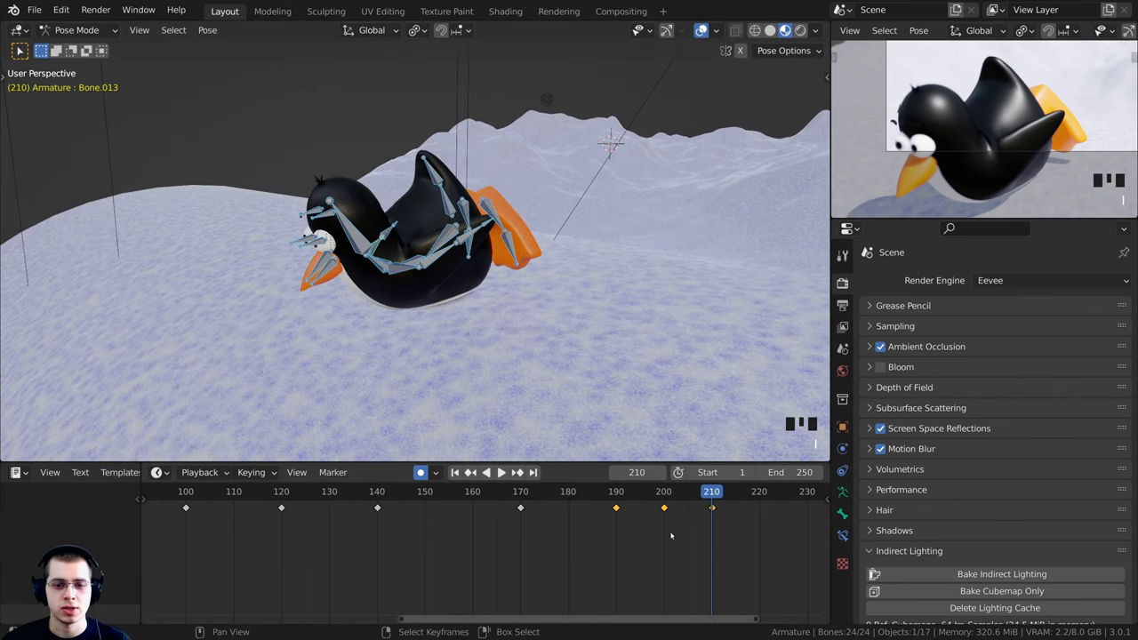
Play back the animation from about frame 189 to review the fall onto the belly
drag(710, 522, 612, 523)
scroll(562, 291, down, 3)
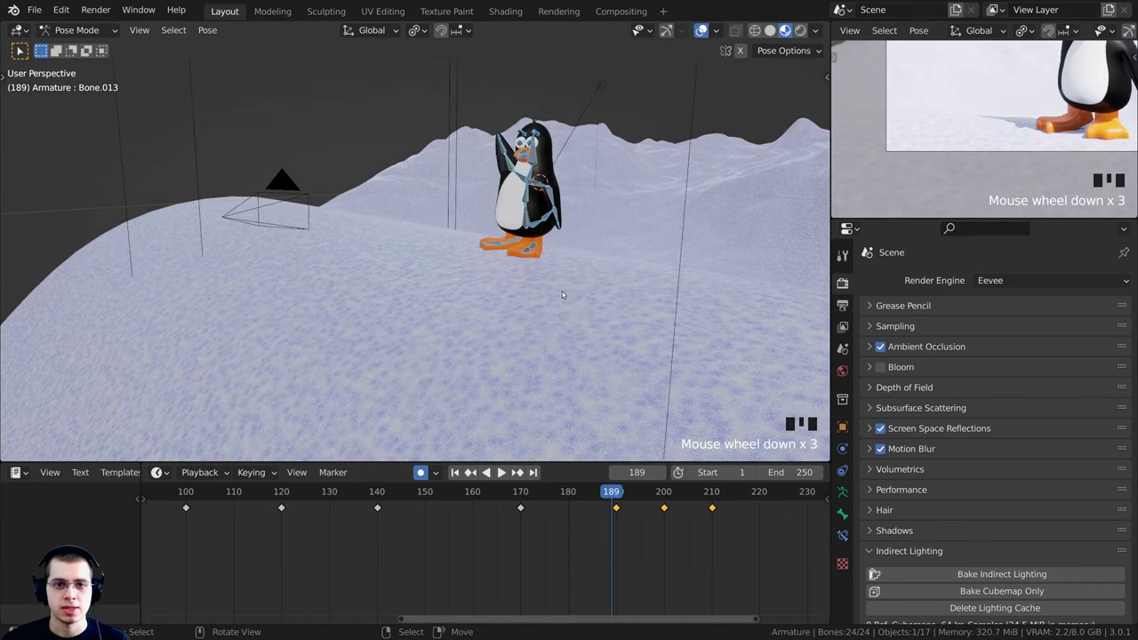
middle_drag(562, 291, 610, 283)
key(space)
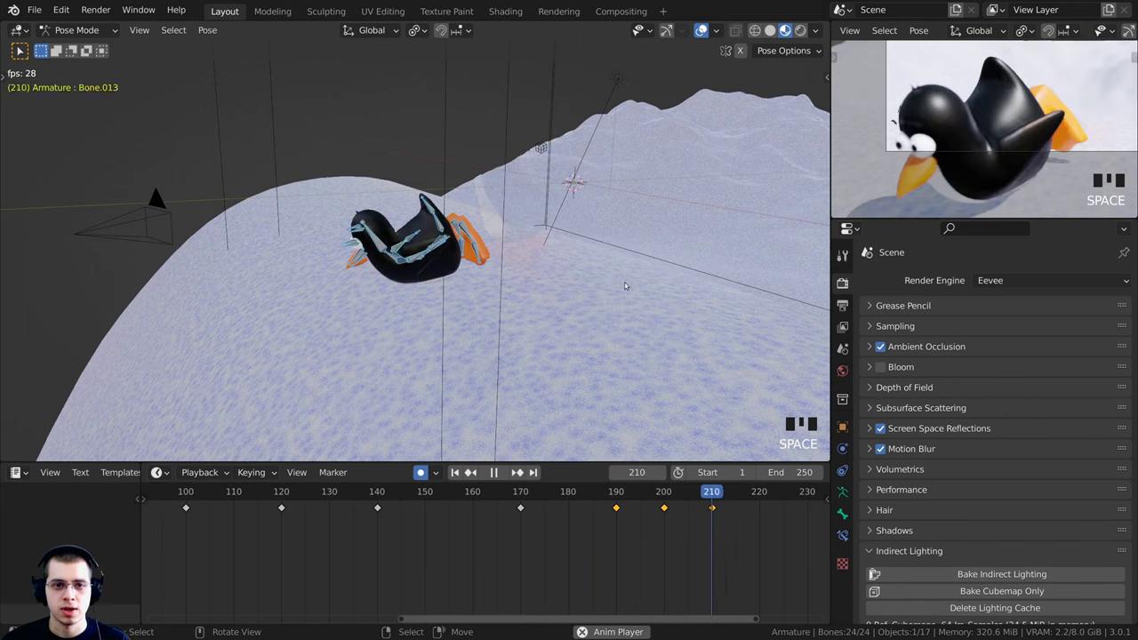
drag(531, 523, 547, 523)
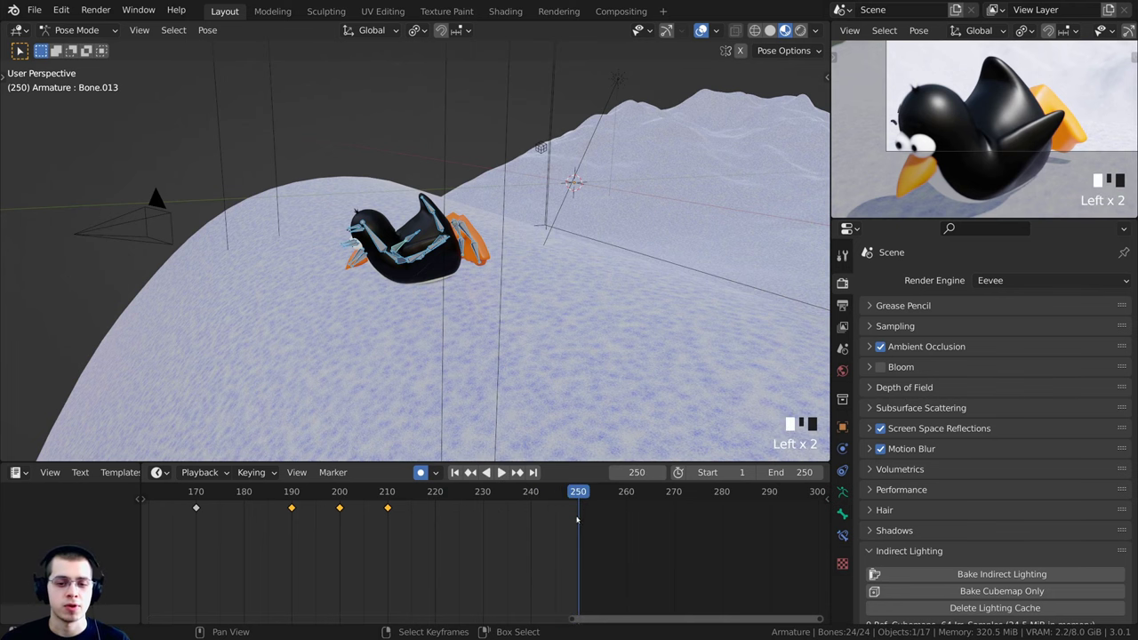
At frame 220, move all of the penguin's bones forward to the brow of the hill, and try rotating them together
scroll(359, 499, up, 2)
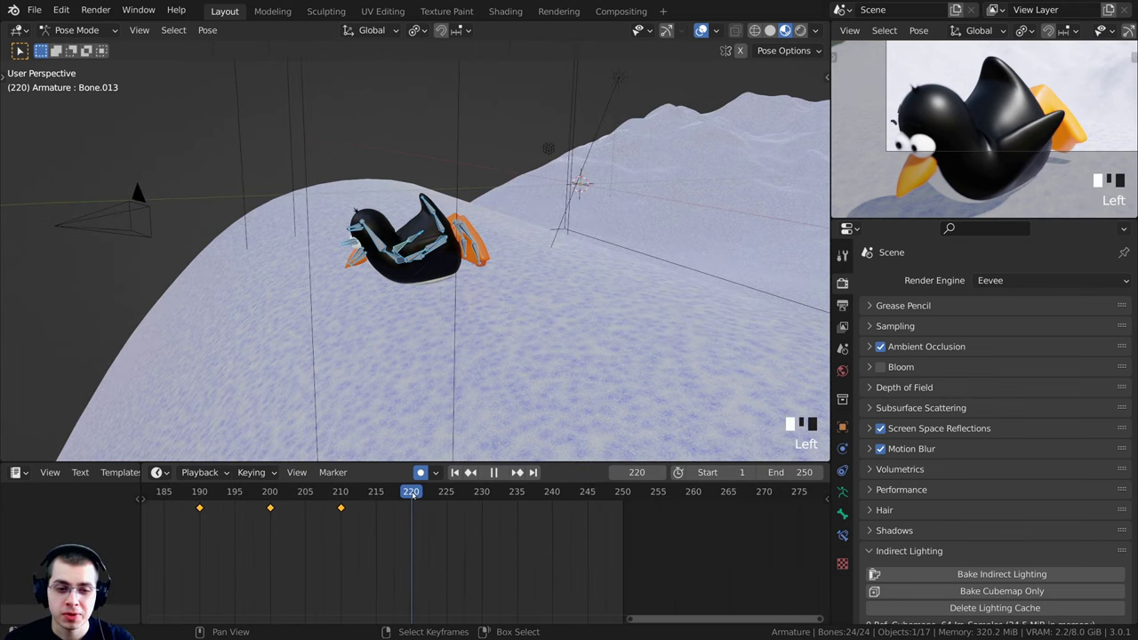
shift+middle_drag(286, 421, 374, 367)
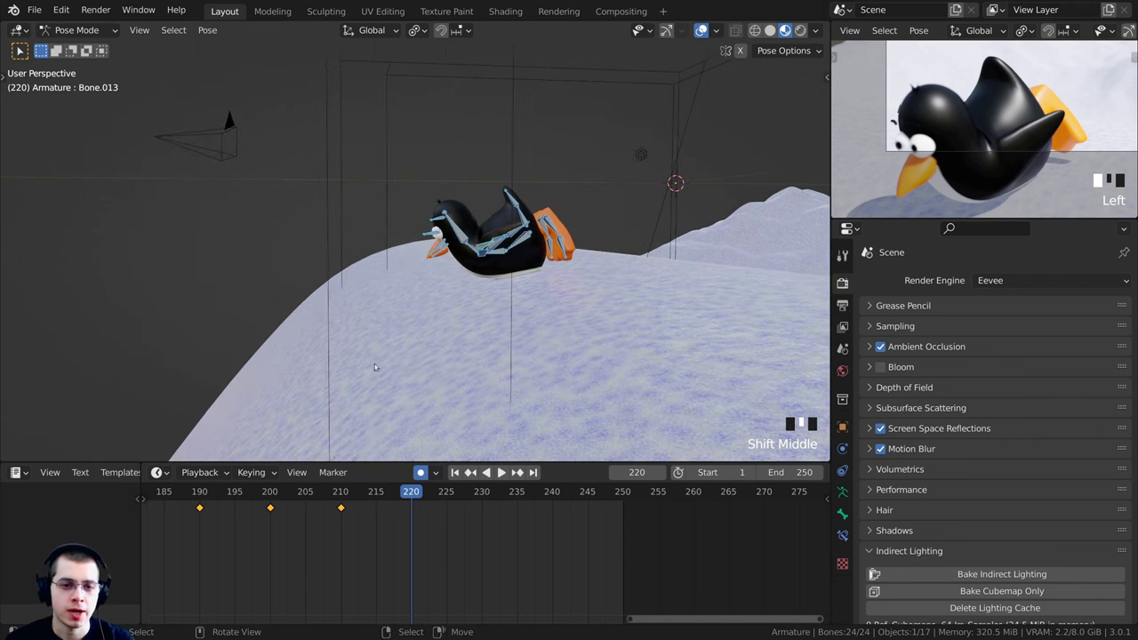
shift+middle_drag(533, 258, 538, 182)
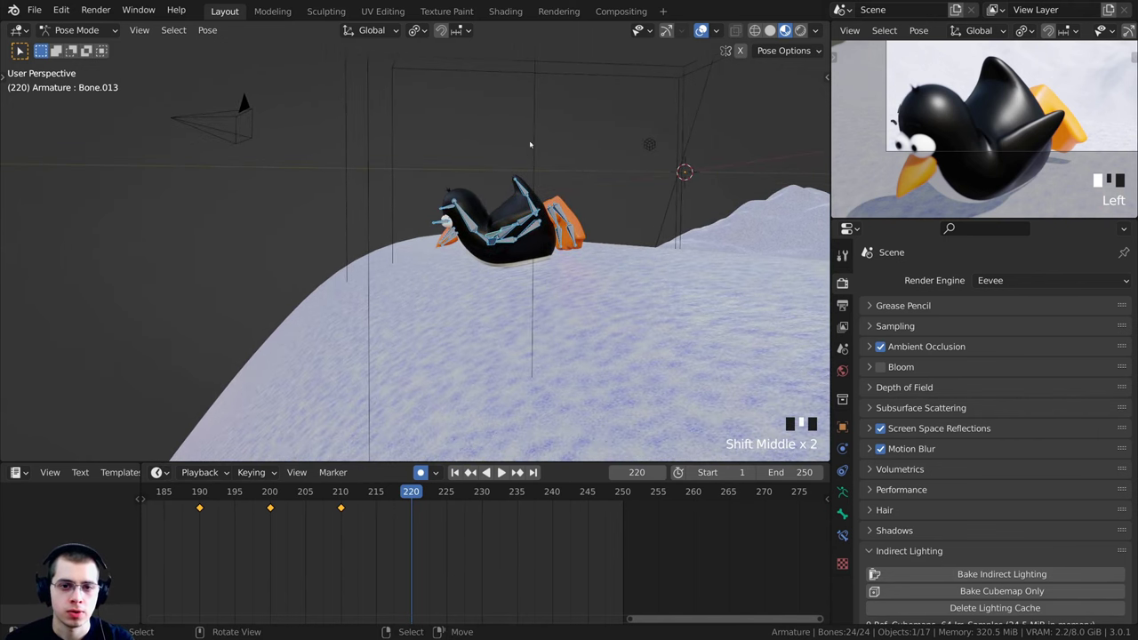
shift+middle_drag(517, 103, 601, 90)
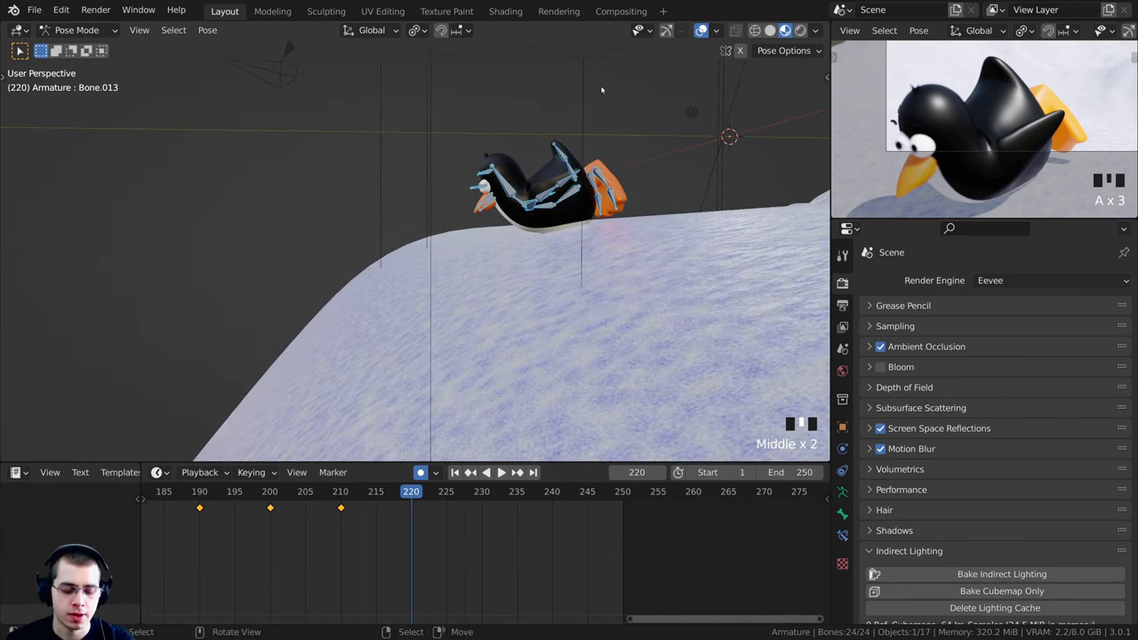
key(g)
click(532, 117)
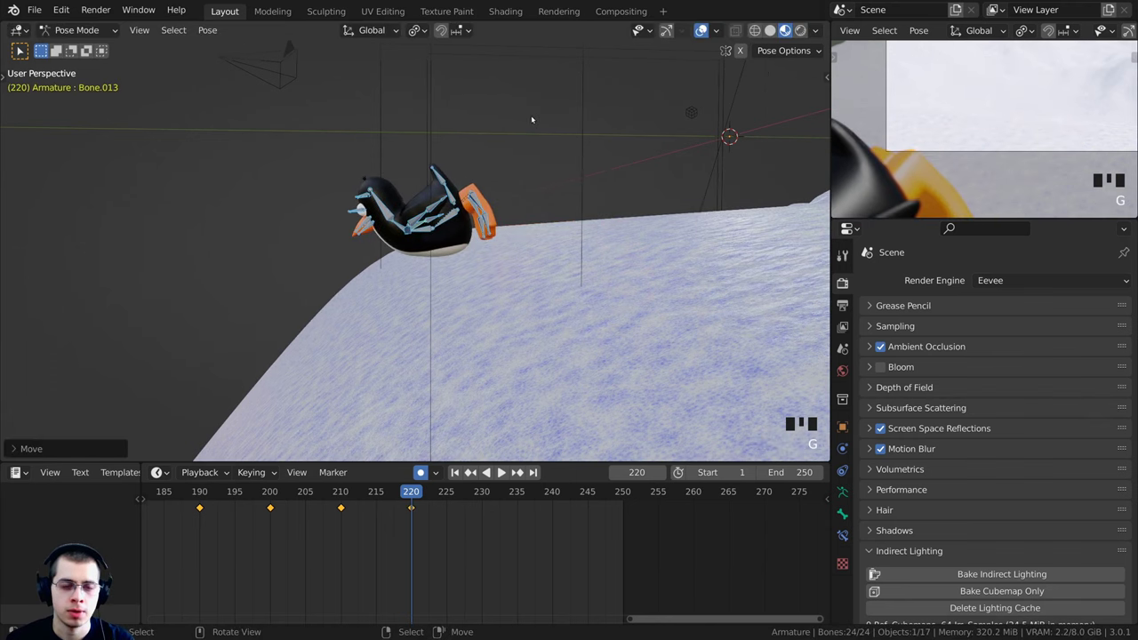
key(r)
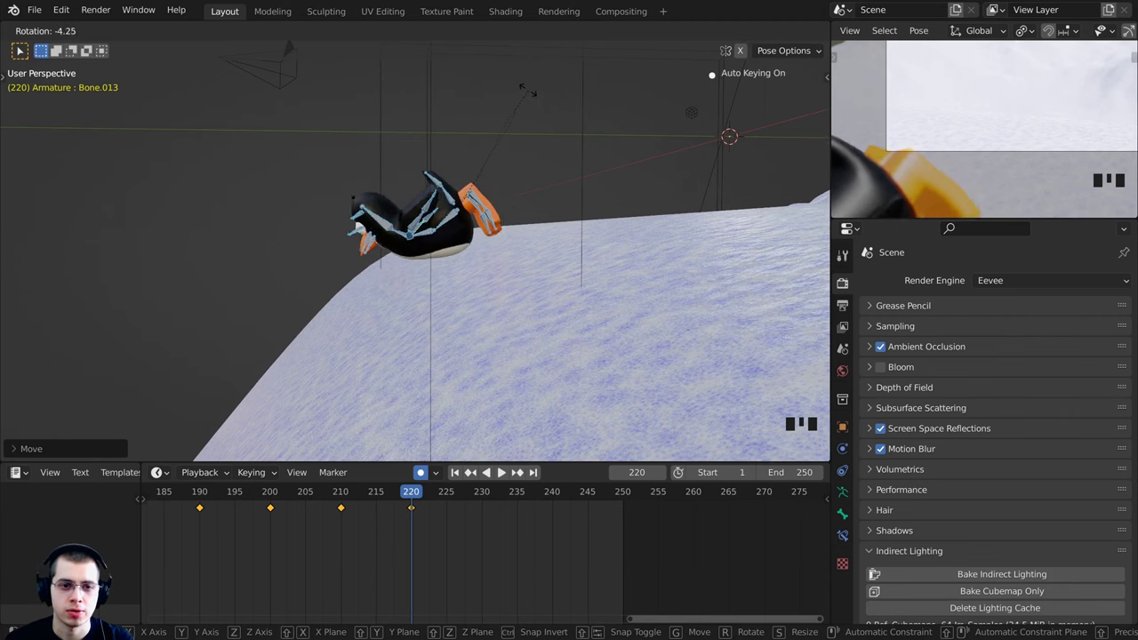
click(540, 131)
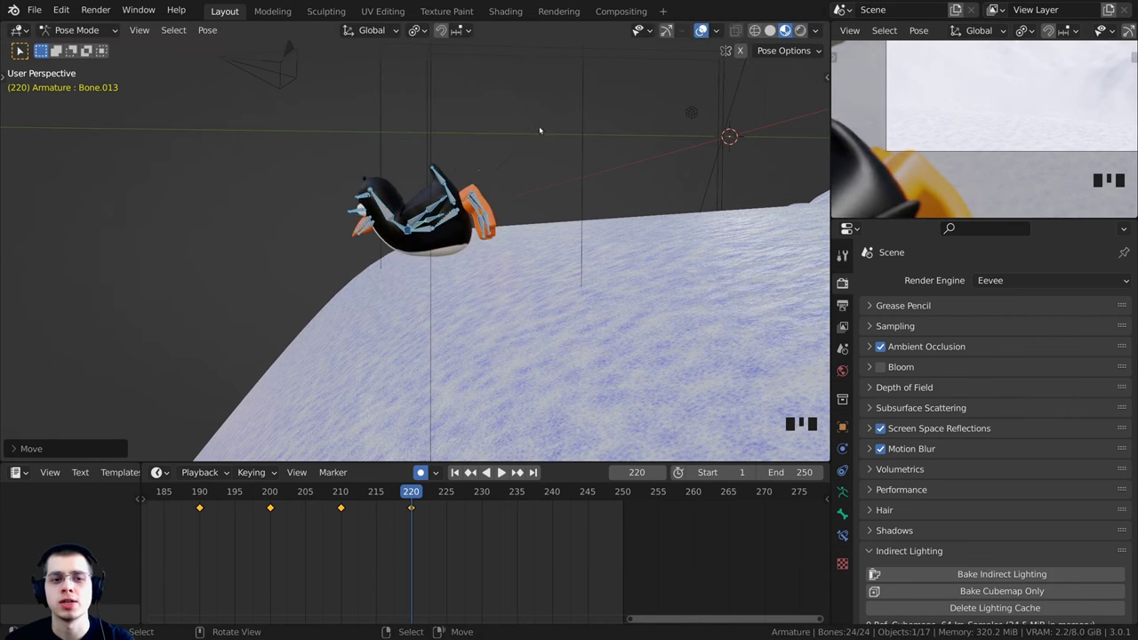
At frame 220, rotate and move only the penguin's base bone so the body tips down toward the slope
scroll(456, 239, up, 2)
right_click(463, 206)
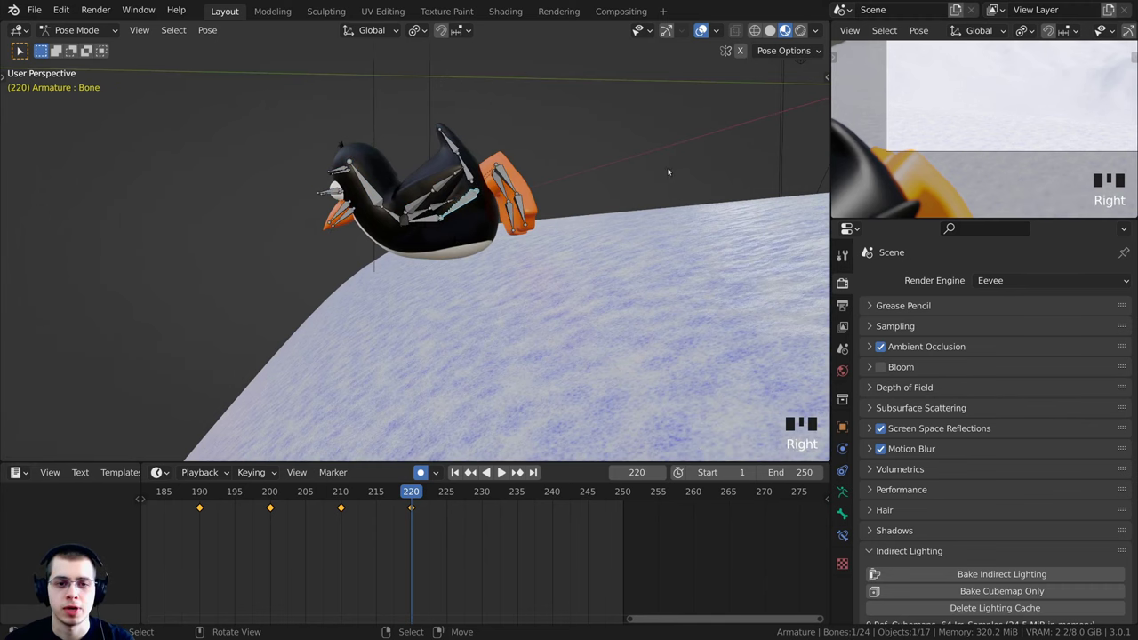
key(r)
click(658, 128)
key(g)
key(r)
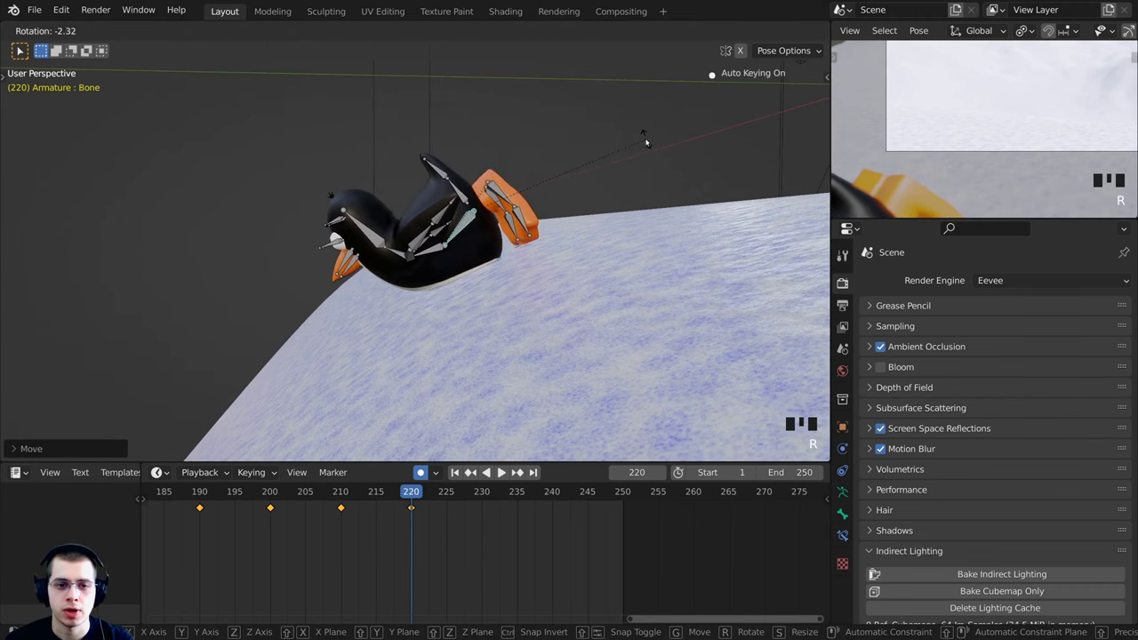
click(648, 140)
Reposition the penguin's base bone over the hill from the top view at frame 220
key(KP_7)
scroll(506, 206, down, 3)
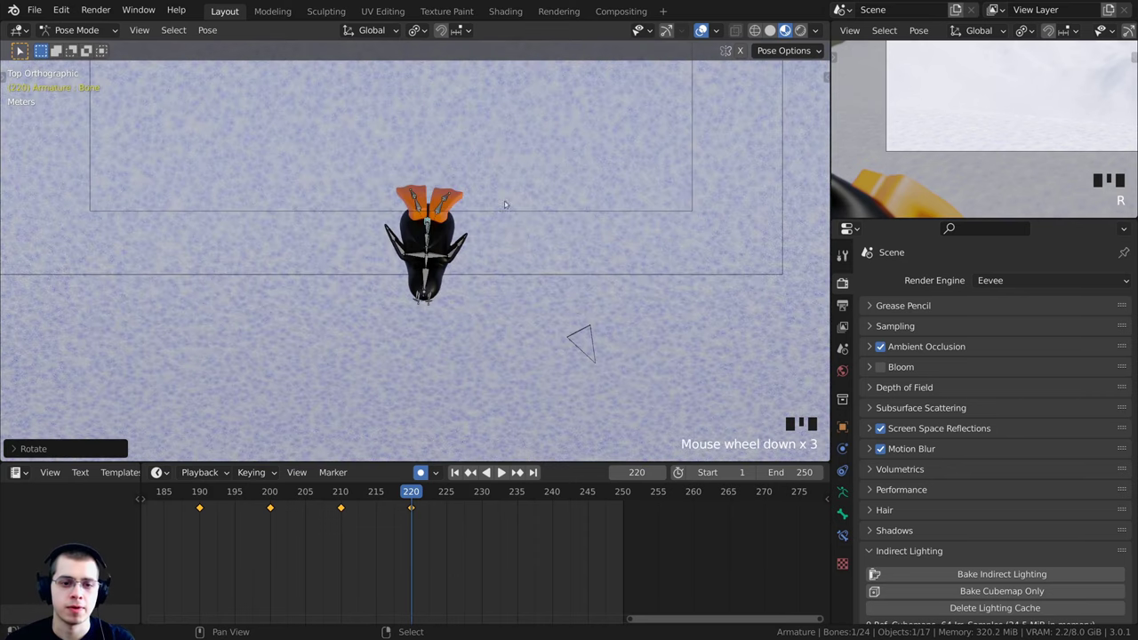
shift+middle_drag(506, 205, 518, 292)
mouse_move(412, 525)
mouse_down()
mouse_move(375, 522)
mouse_move(410, 526)
mouse_up()
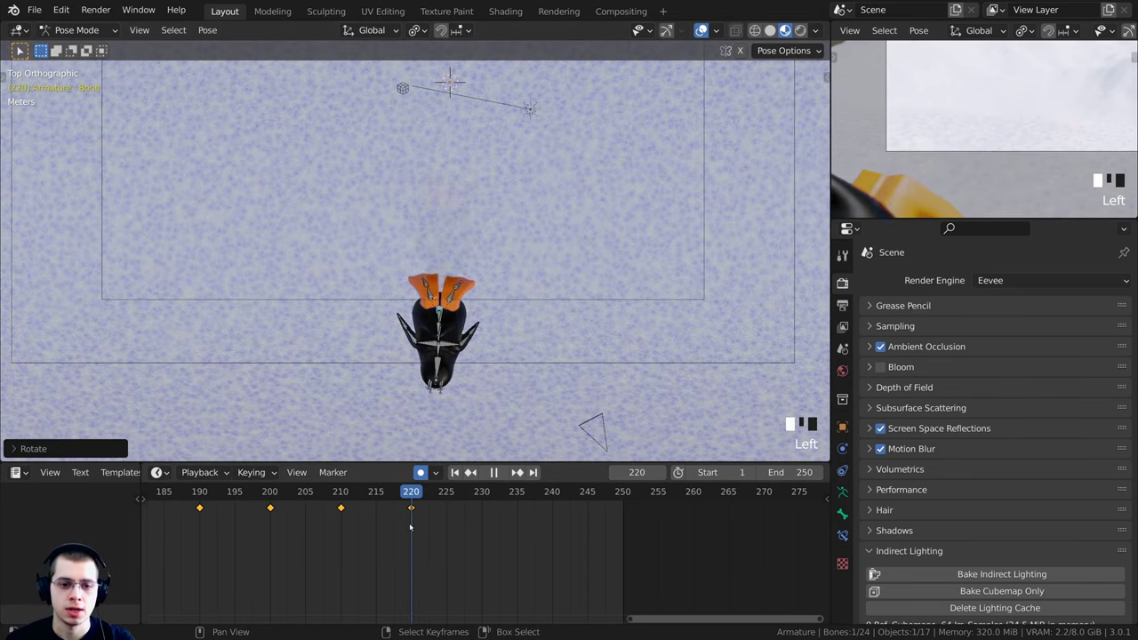
key(g)
click(510, 331)
Refine the base bone's height and tilt at frame 220 so the belly rests on the snow
middle_drag(510, 331, 503, 175)
scroll(386, 180, up, 4)
key(g)
click(385, 185)
key(r)
click(390, 127)
key(g)
click(381, 128)
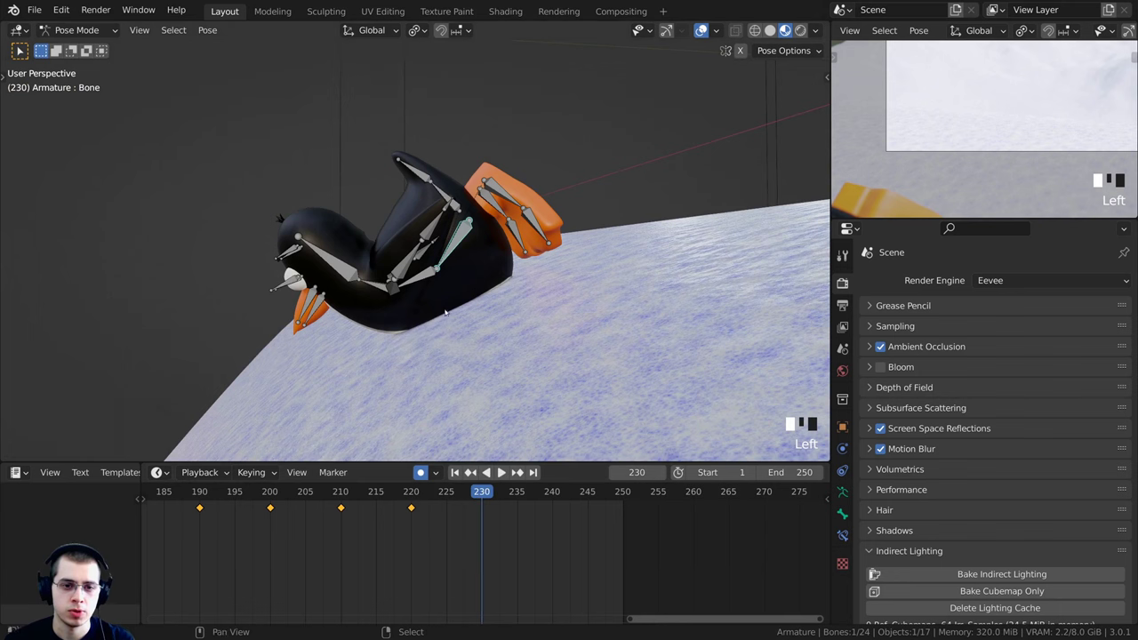
At frame 230, move the base bone farther over the brow of the hill and rotate it to follow the slope
scroll(445, 313, down, 2)
key(g)
click(397, 326)
key(r)
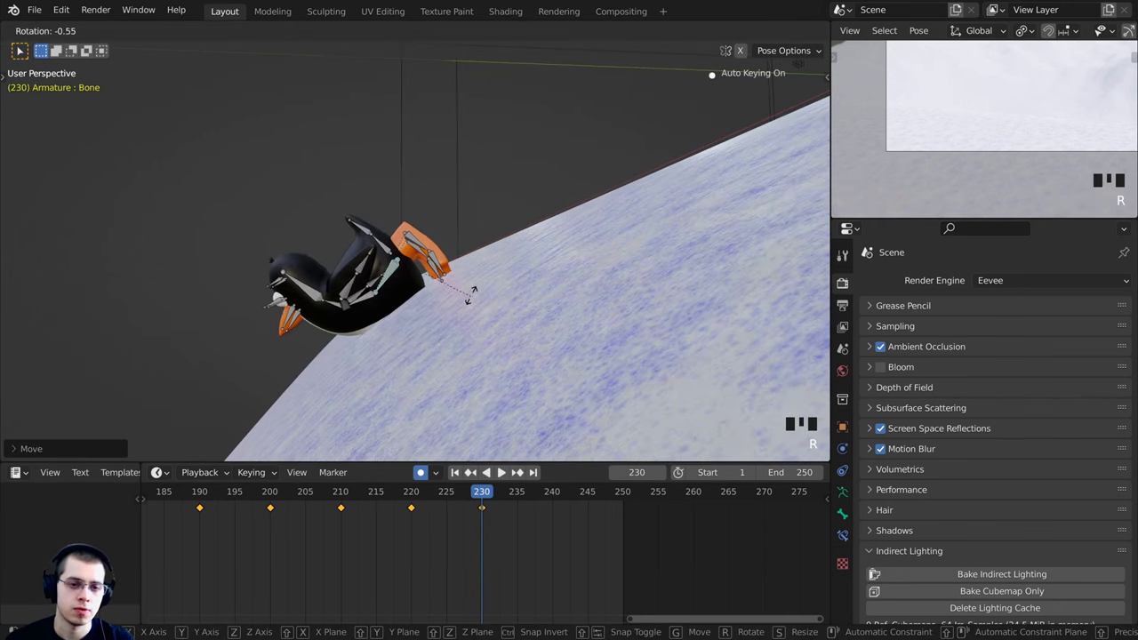
click(470, 296)
key(g)
click(466, 296)
middle_drag(466, 296, 498, 307)
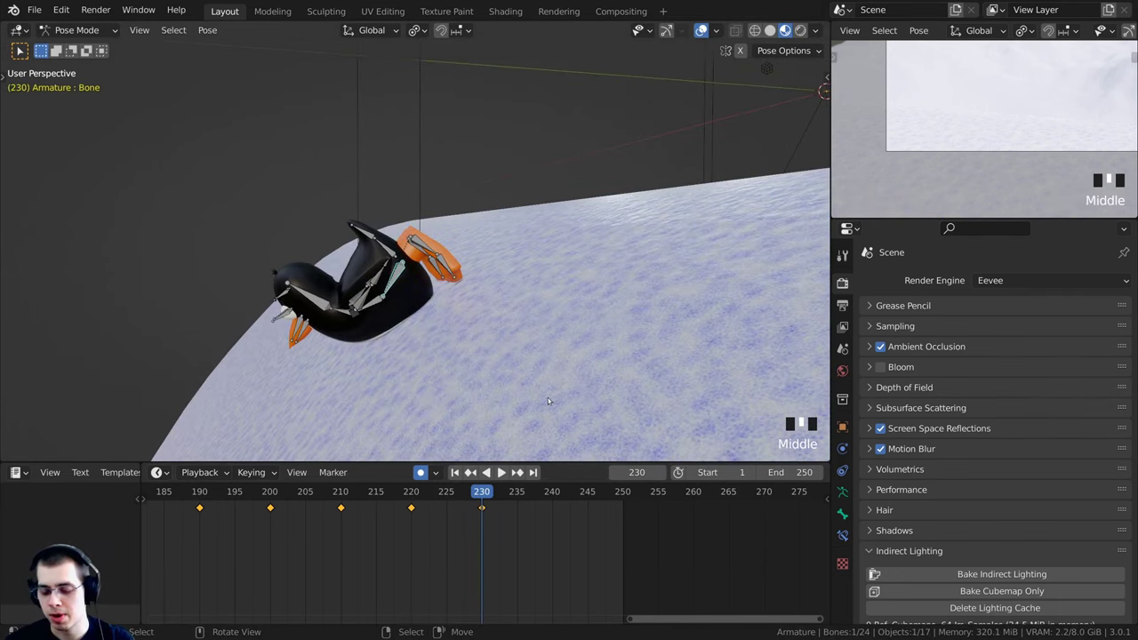
middle_drag(374, 232, 391, 235)
Adjust the penguin's position and tilt at frame 230 so it lies farther down the hillside against the snow
key(KP_7)
scroll(522, 289, down, 4)
shift+middle_drag(524, 259, 530, 298)
scroll(530, 302, up, 1)
drag(457, 495, 411, 494)
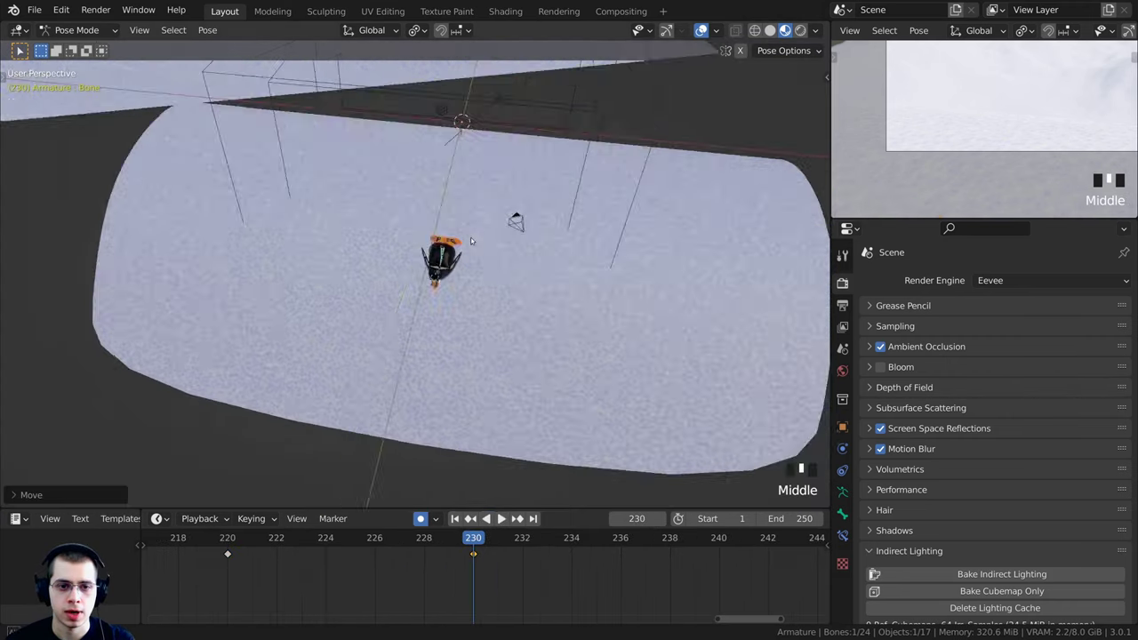
middle_drag(462, 232, 398, 200)
key(g)
click(463, 267)
key(r)
click(504, 199)
key(g)
click(499, 409)
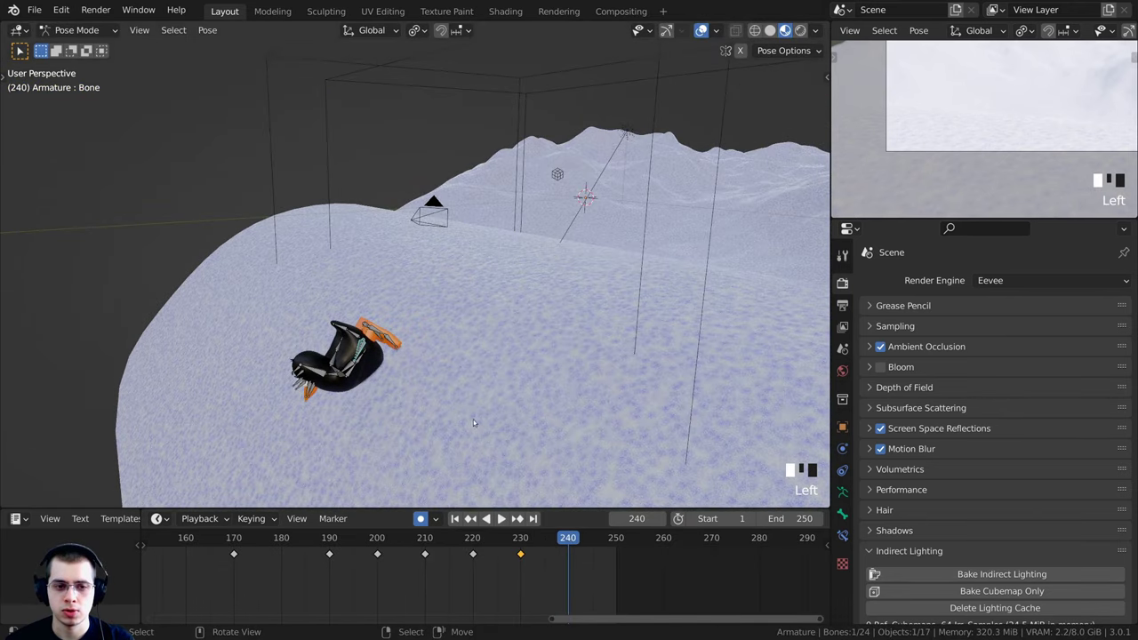
At frame 240, move the base bone farther down the hill and rotate it to match the steeper slope
middle_drag(473, 422, 515, 277)
key(g)
click(458, 314)
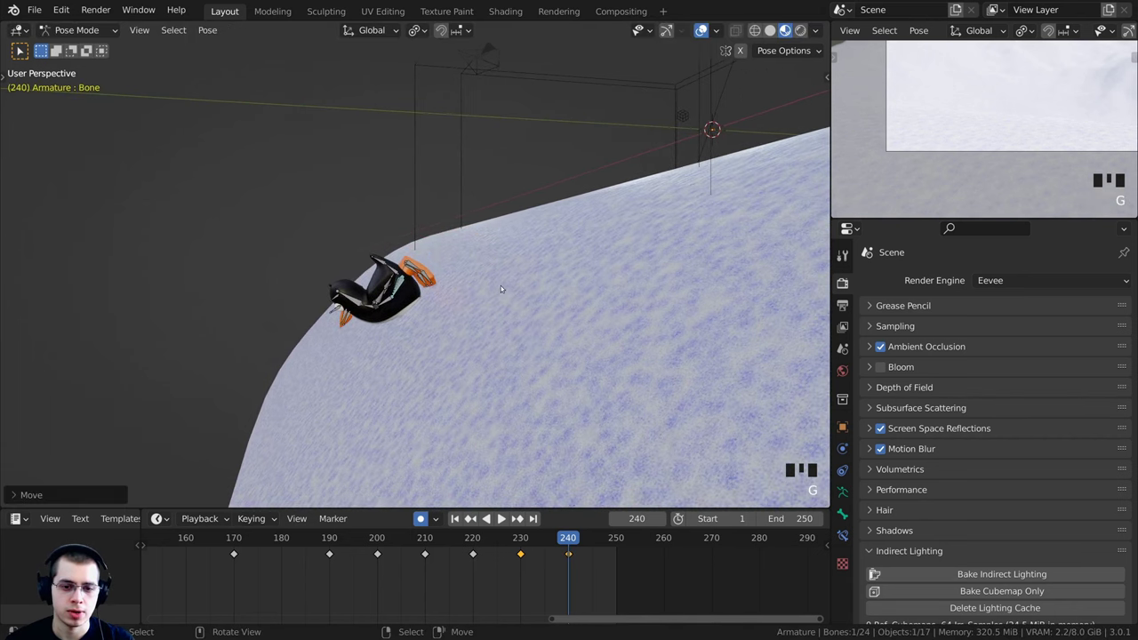
key(r)
click(502, 255)
key(g)
click(494, 276)
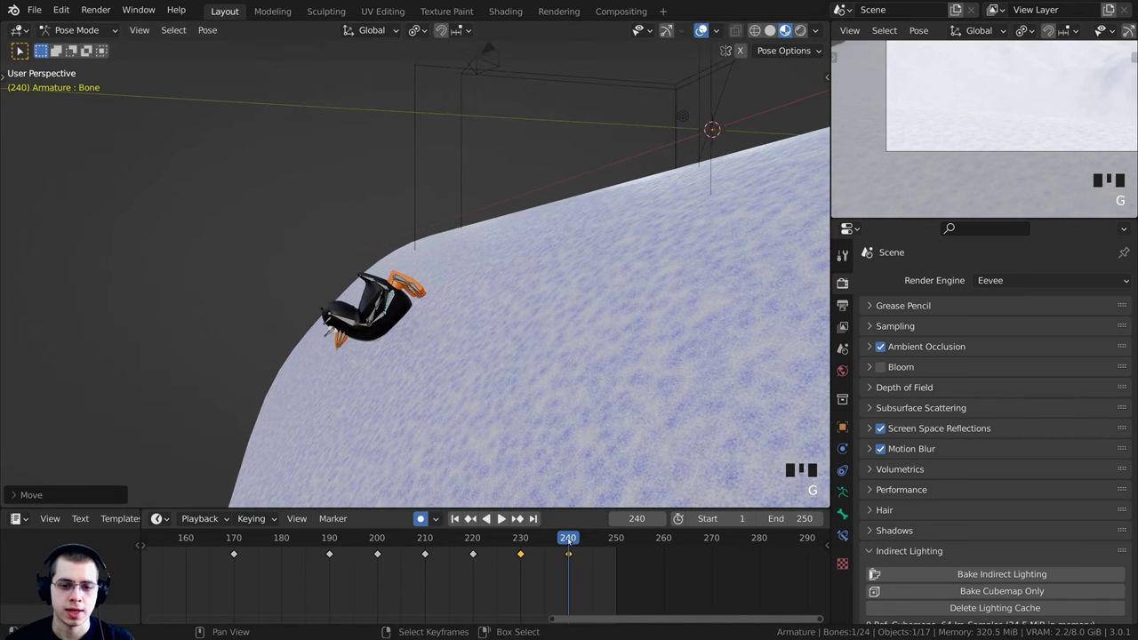
At frame 250, move the base bone farther down the hillside to key the end of the slide
mouse_move(568, 551)
mouse_down()
mouse_move(503, 547)
mouse_move(587, 543)
mouse_up()
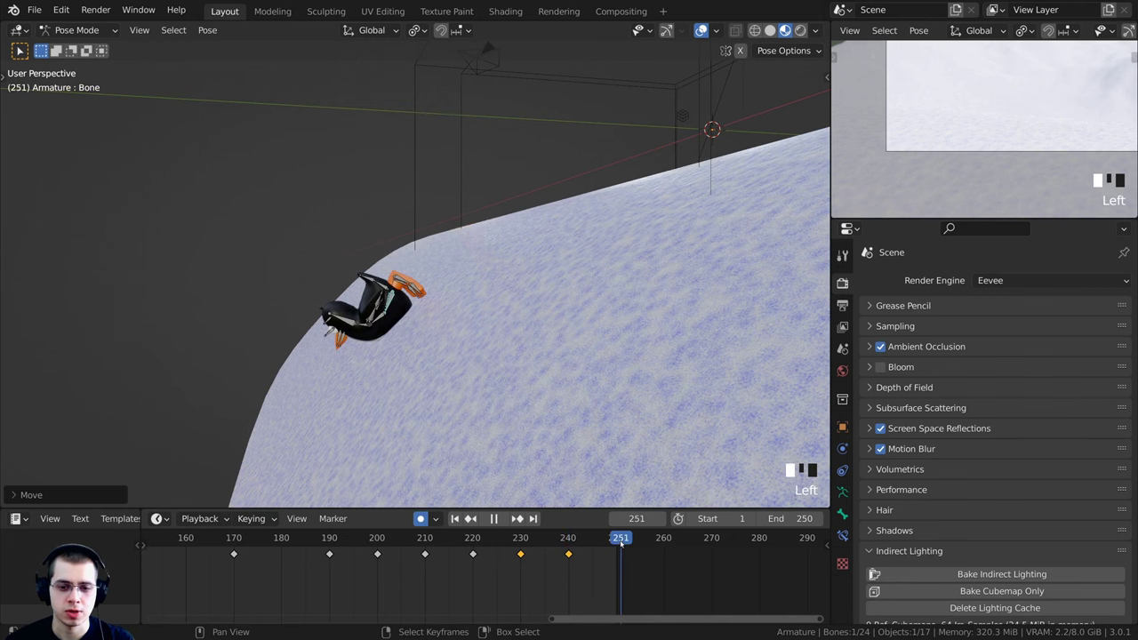
scroll(441, 286, down, 2)
key(g)
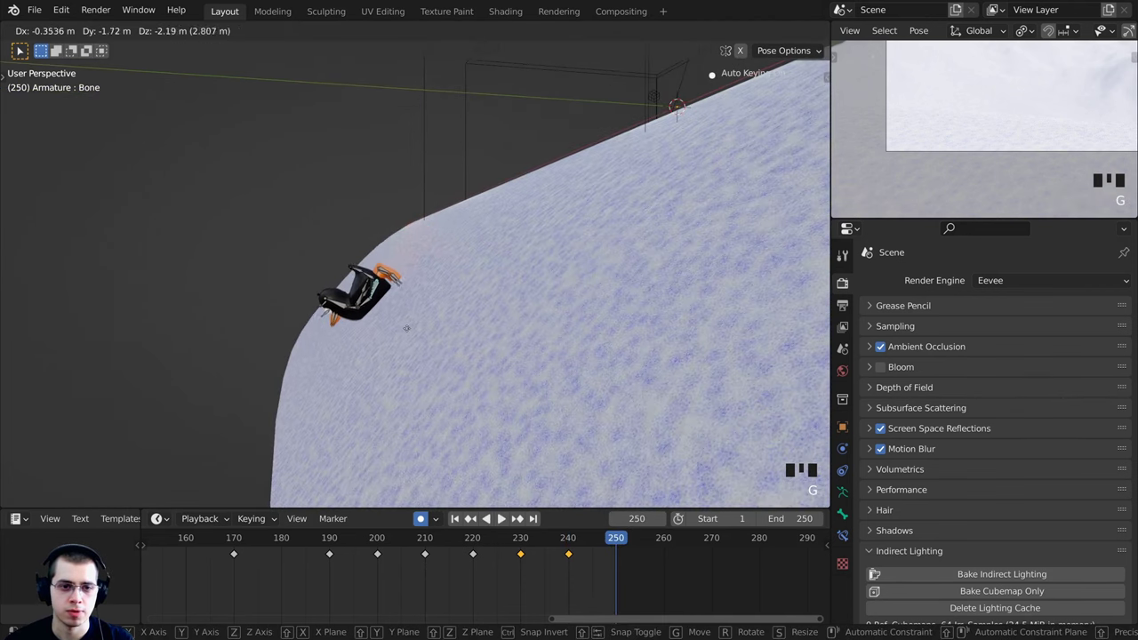
click(444, 363)
Play back the slide down the hill from about frame 211 in a wider view
drag(611, 536, 431, 538)
middle_drag(423, 274, 532, 345)
shift+middle_drag(532, 345, 522, 411)
key(space)
scroll(486, 588, down, 13)
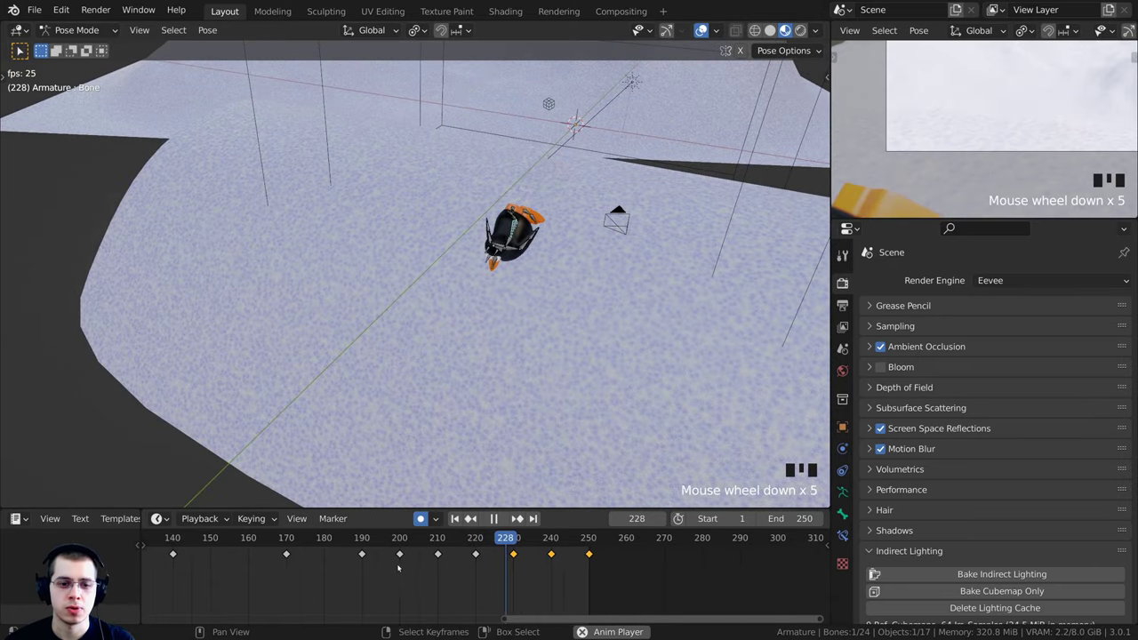
click(319, 538)
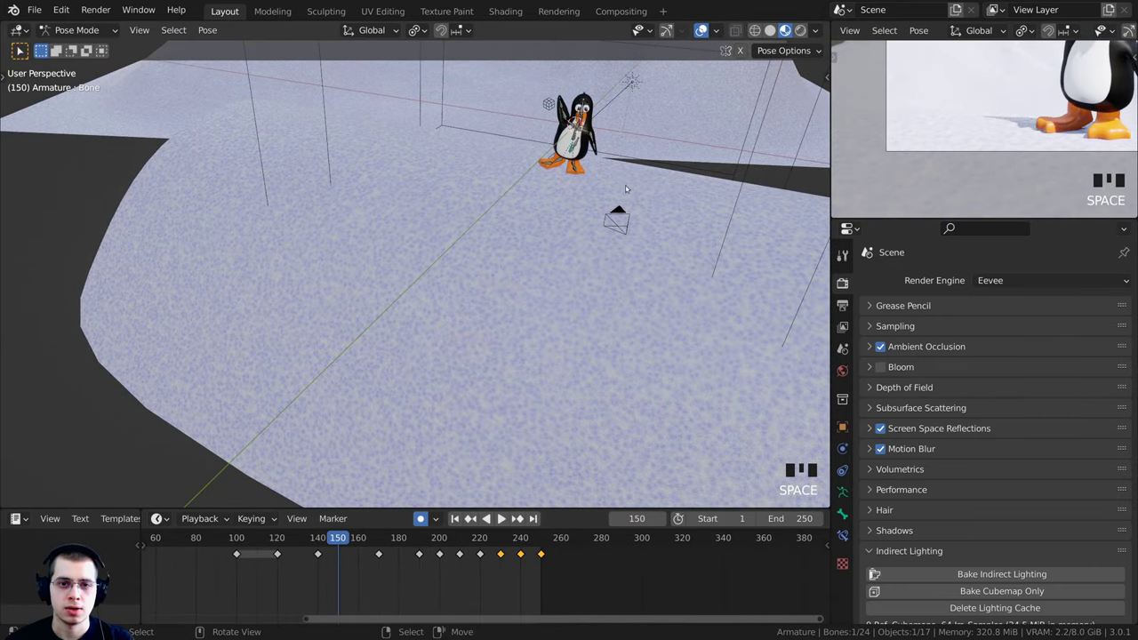
Select all of the penguin's bones and play the animation from the start, switching to the camera view
scroll(485, 555, up, 2)
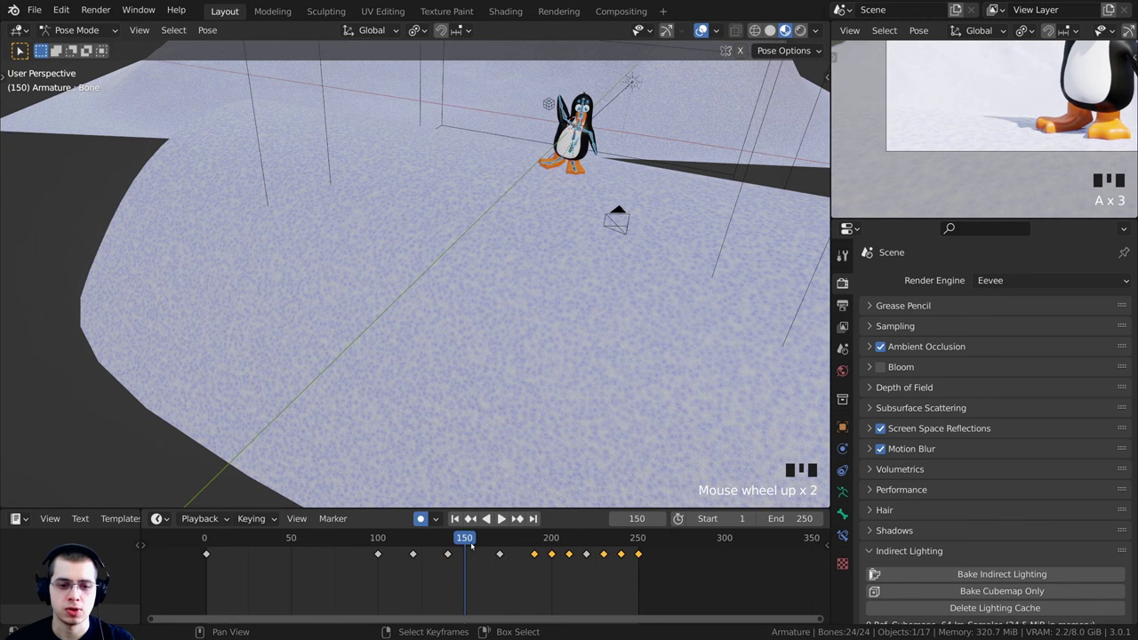
drag(466, 544, 160, 542)
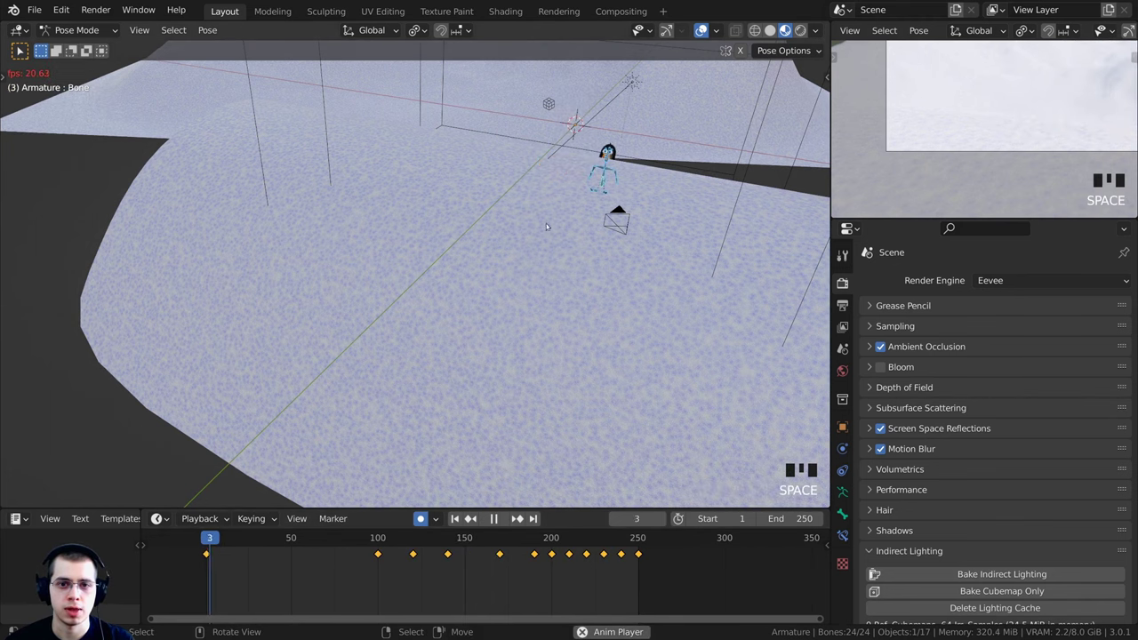
shift+middle_drag(546, 223, 436, 281)
click(370, 543)
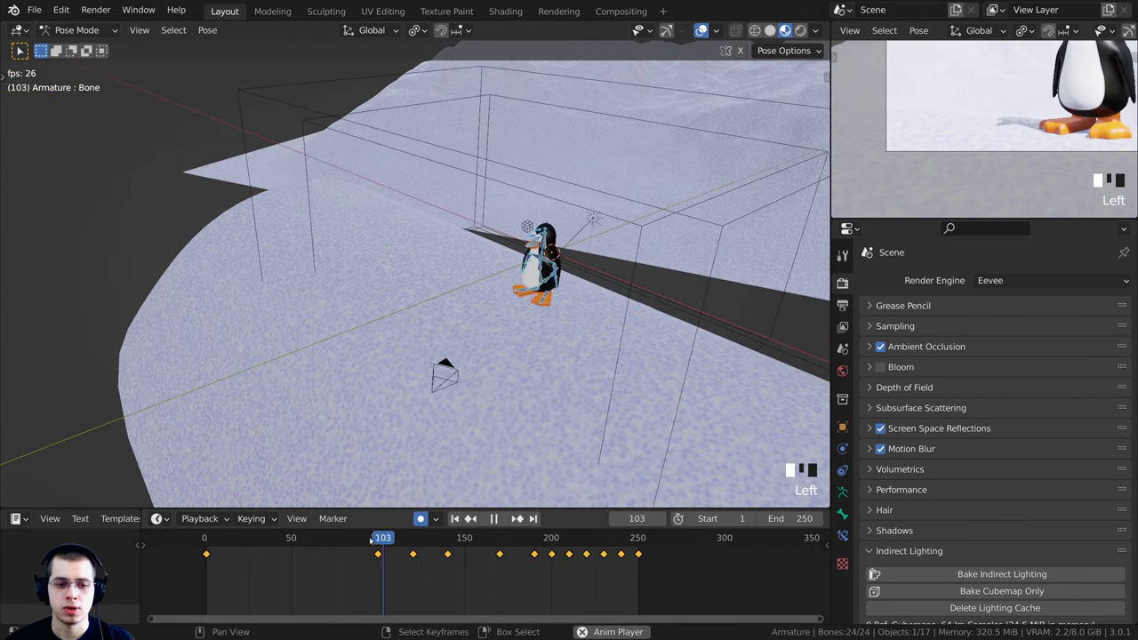
shift+middle_drag(699, 328, 735, 286)
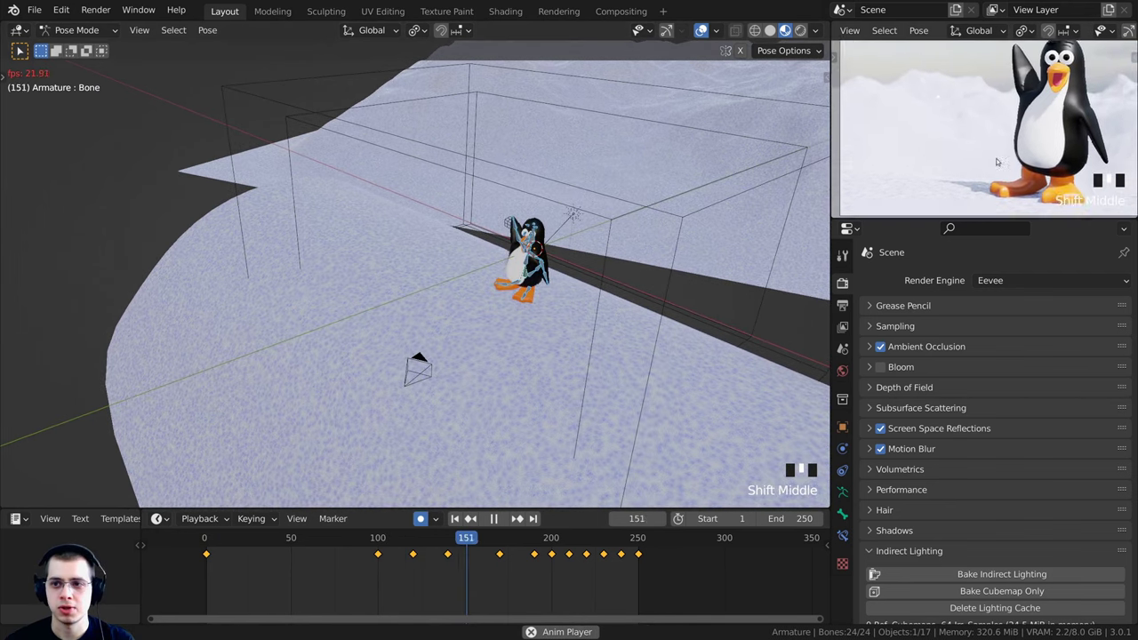
key(KP_0)
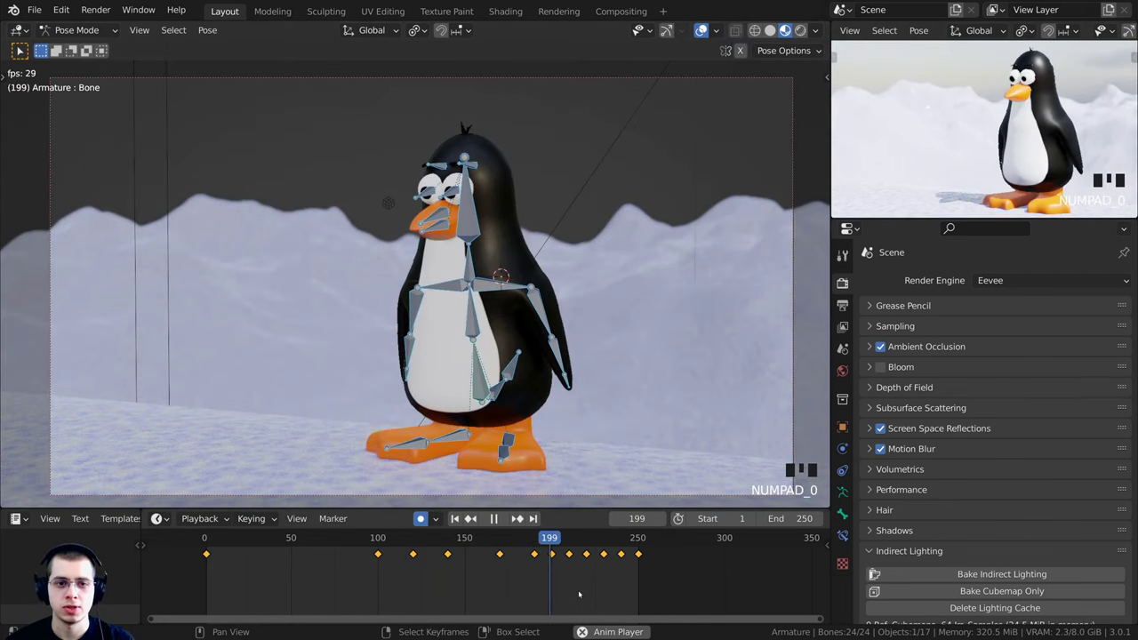
Replay the wave and the start of the fall in camera view from about frame 150, ending at frame 170
click(466, 538)
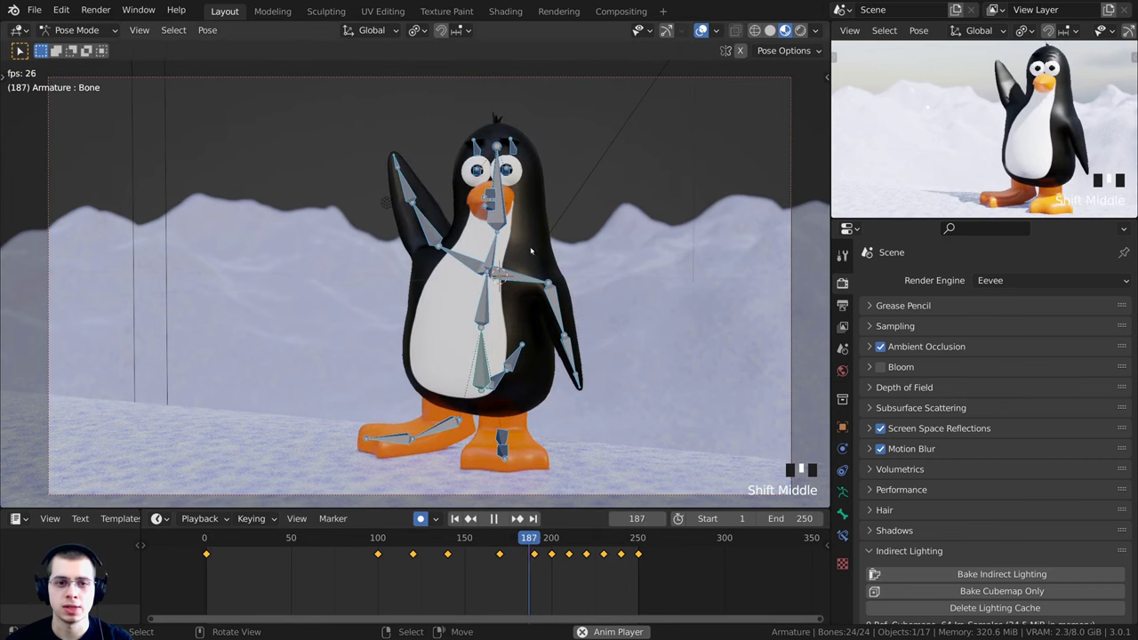
key(space)
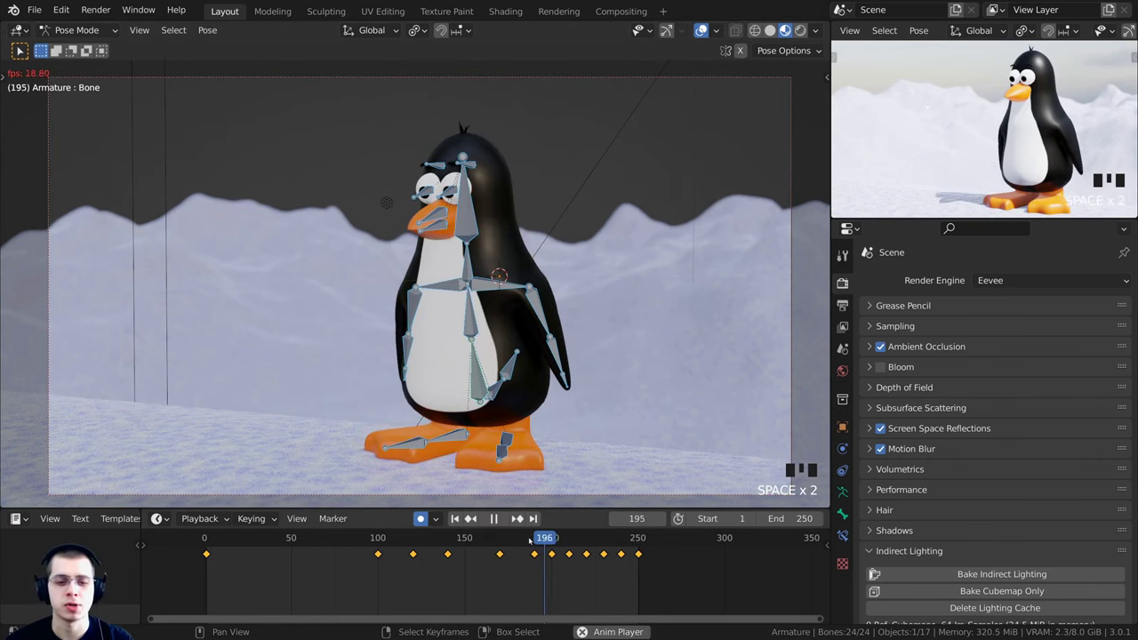
scroll(418, 284, down, 1)
click(507, 538)
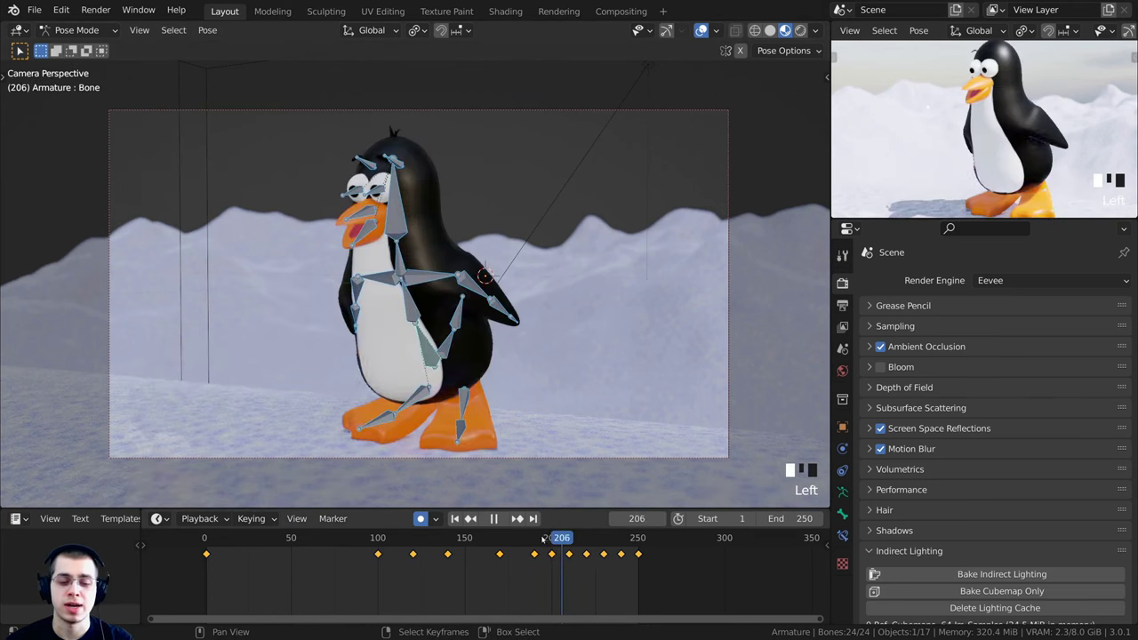
scroll(520, 545, up, 3)
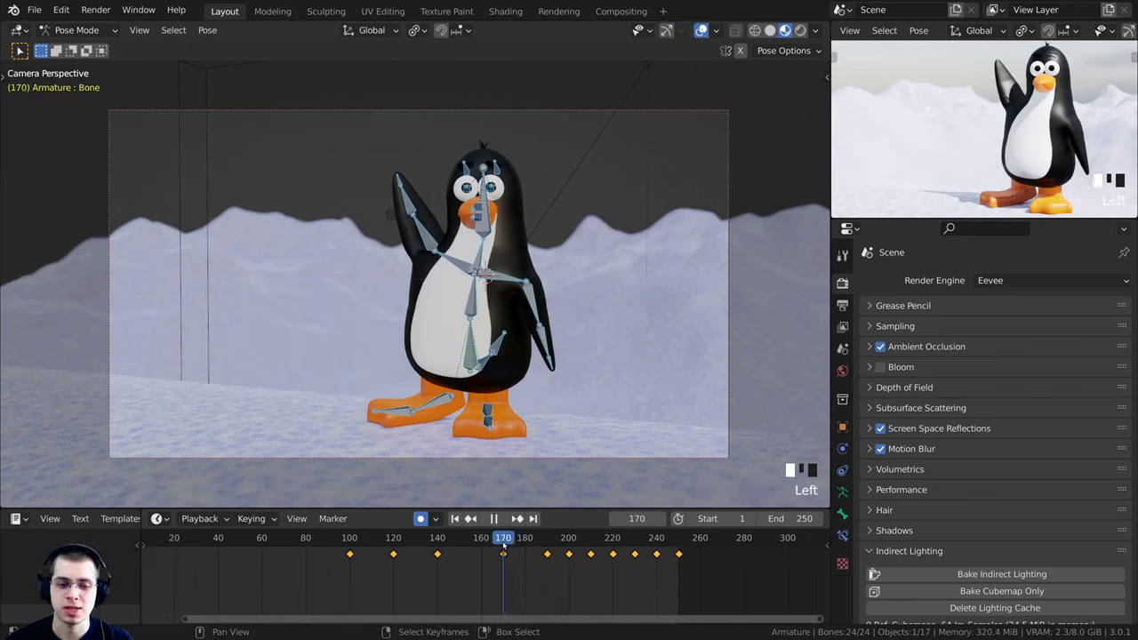
scroll(525, 555, up, 9)
Try moving the keyframe at frame 100 earlier on the timeline
middle_drag(386, 556, 388, 577)
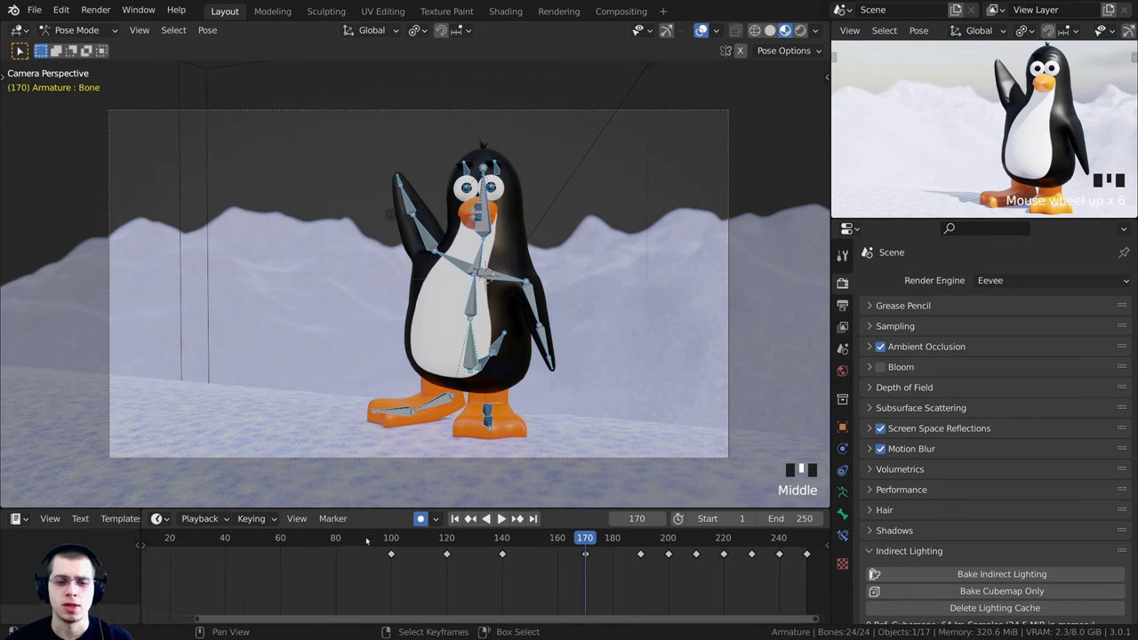
scroll(436, 552, up, 2)
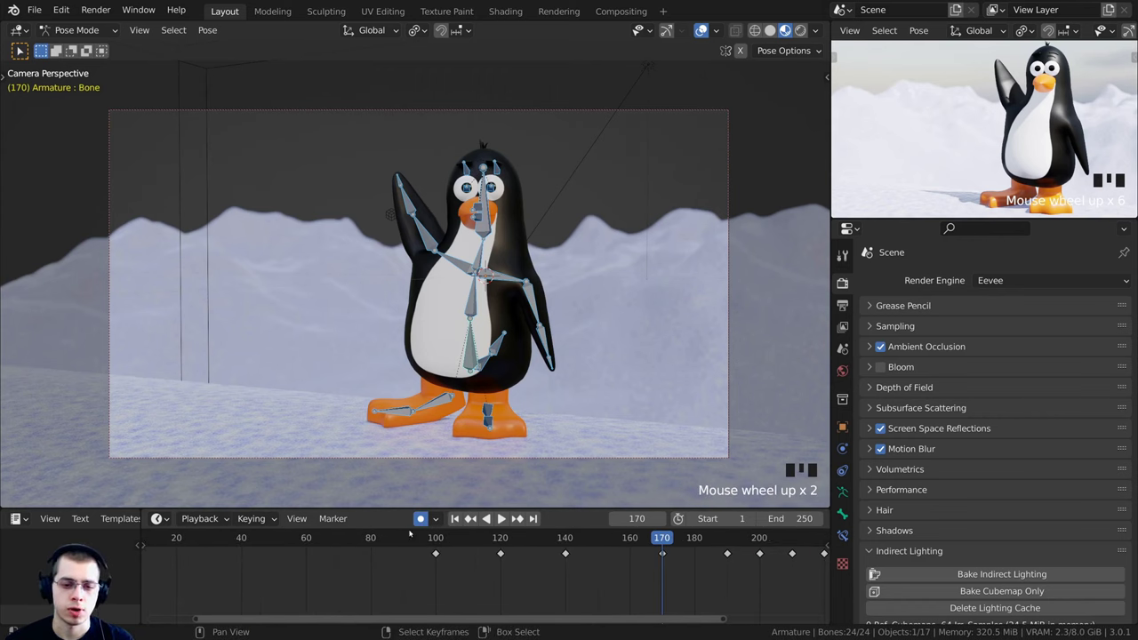
drag(440, 539, 388, 539)
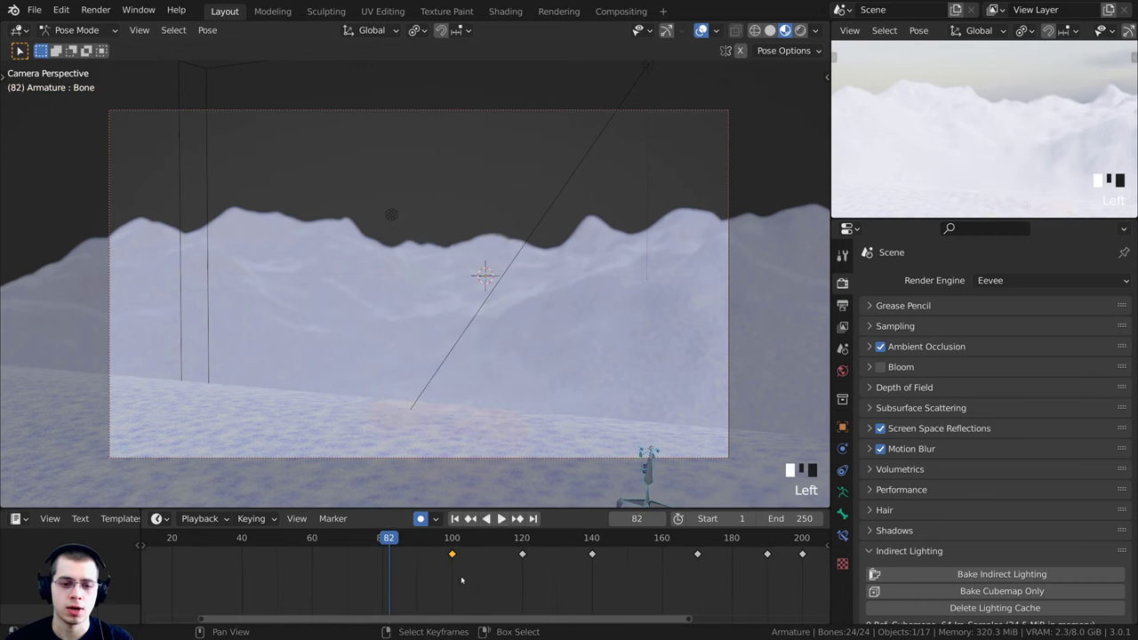
key(g)
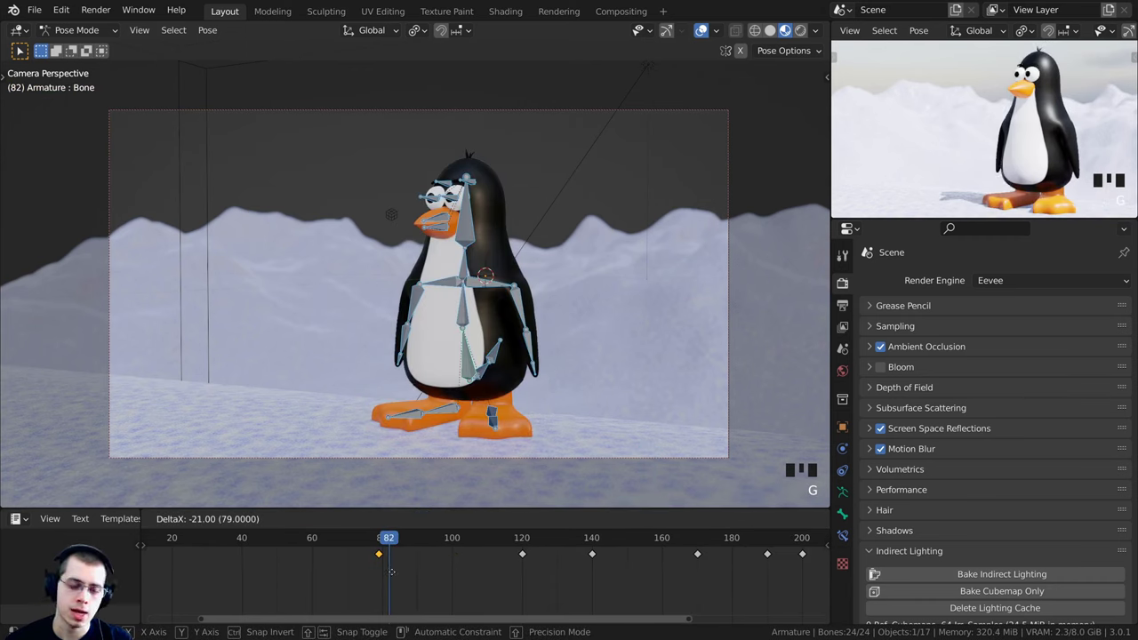
right_click(392, 572)
drag(390, 539, 344, 570)
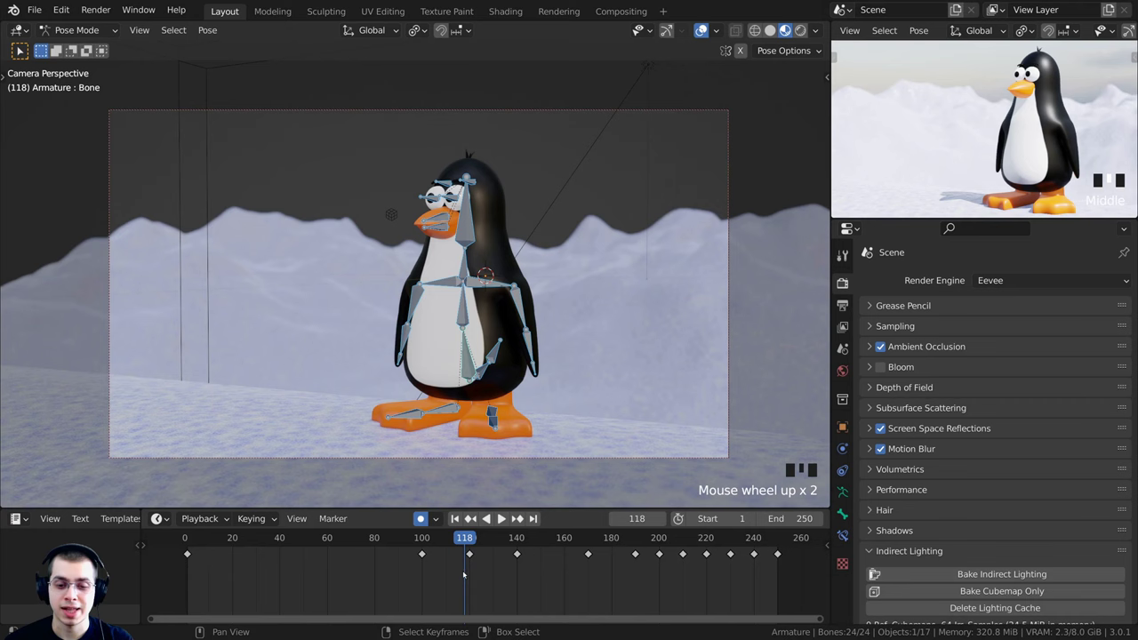
Review the pose timing in camera view from before frame 170 through the slide, and go to frame 200
drag(807, 539, 604, 538)
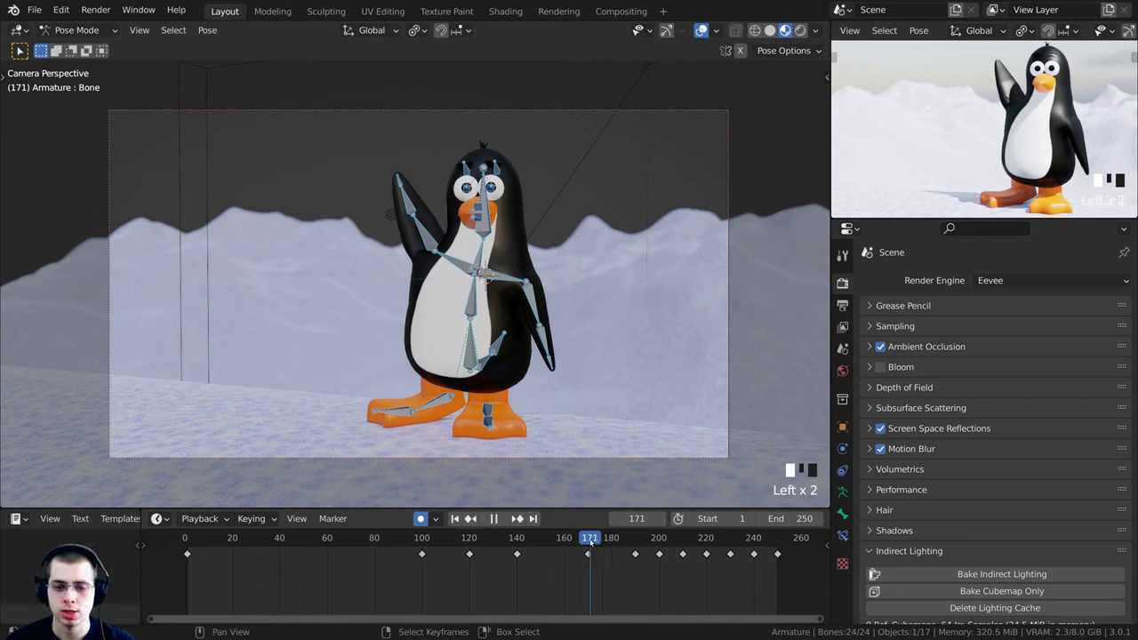
drag(609, 553, 571, 539)
key(space)
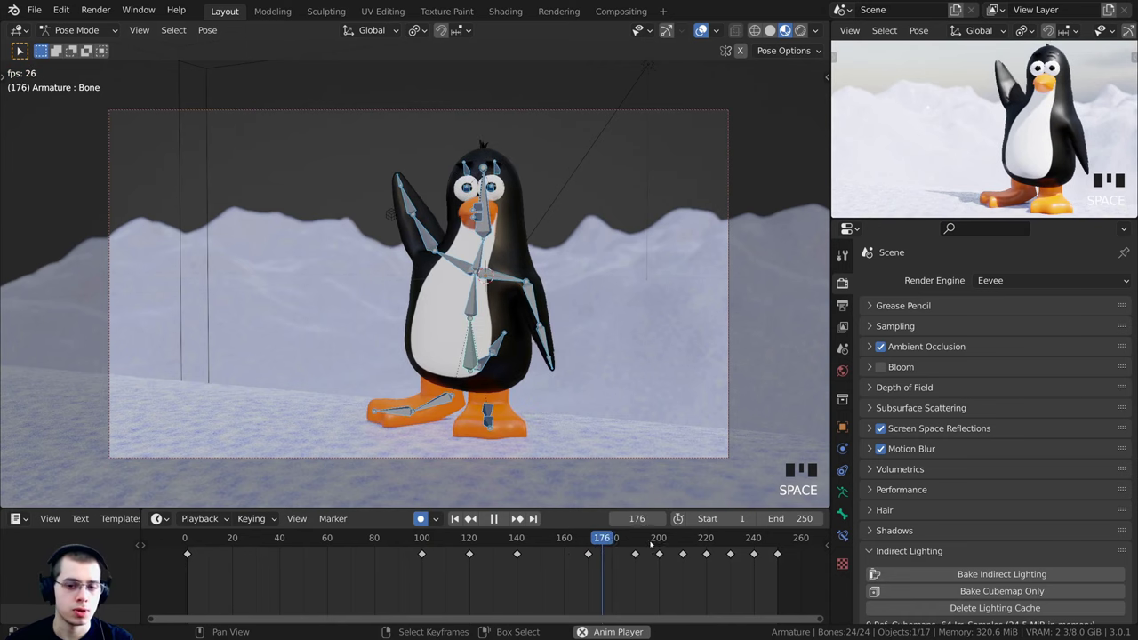
scroll(690, 545, up, 1)
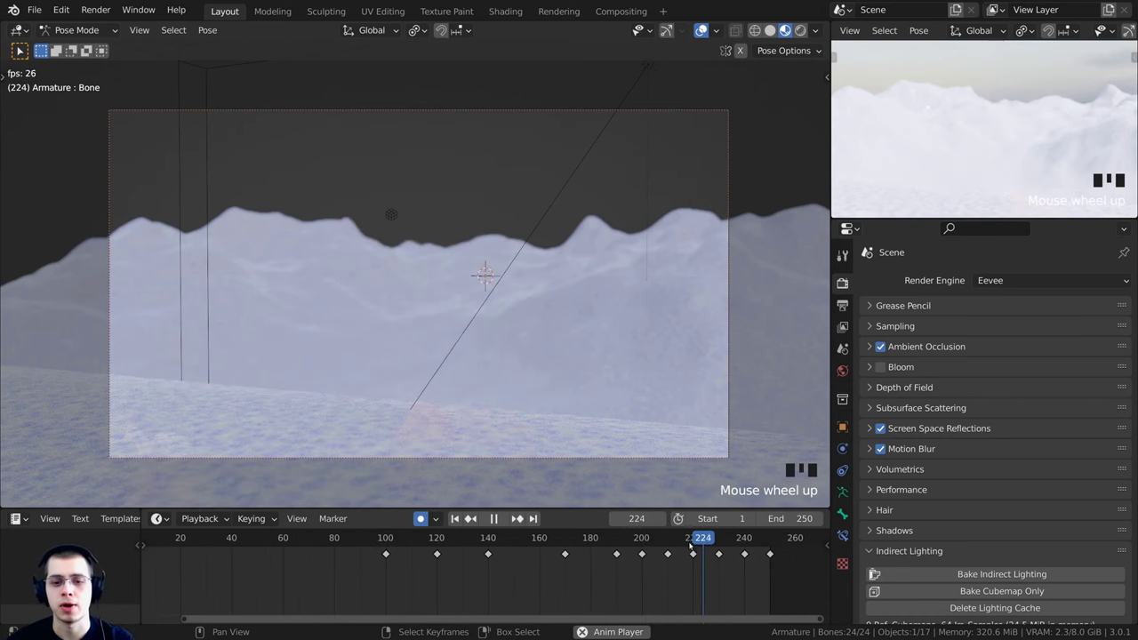
scroll(687, 545, up, 1)
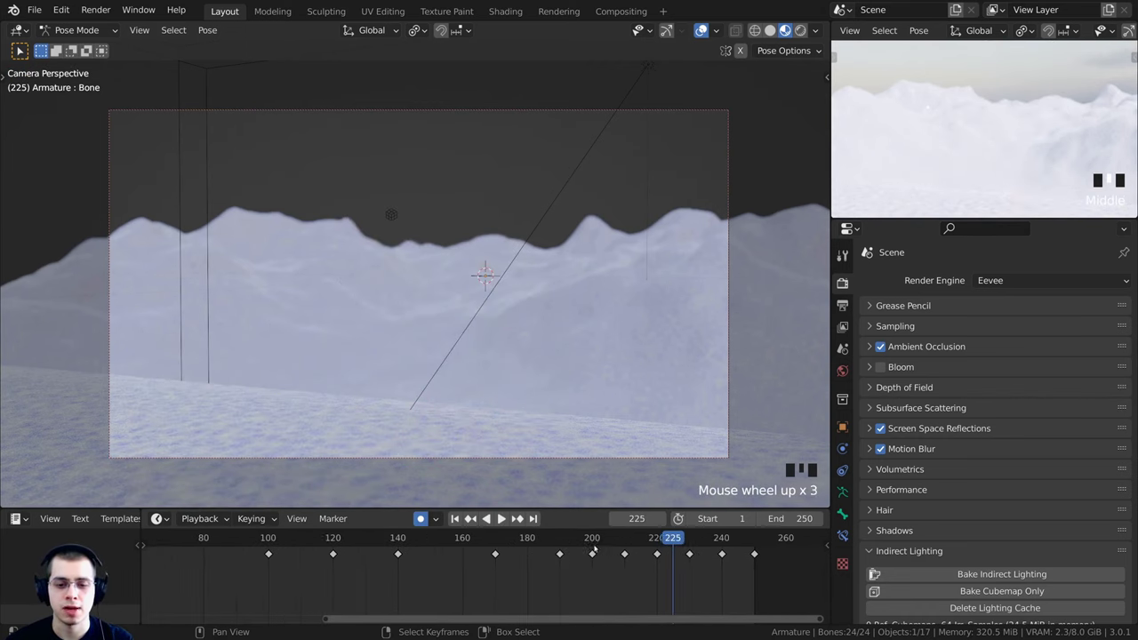
click(593, 550)
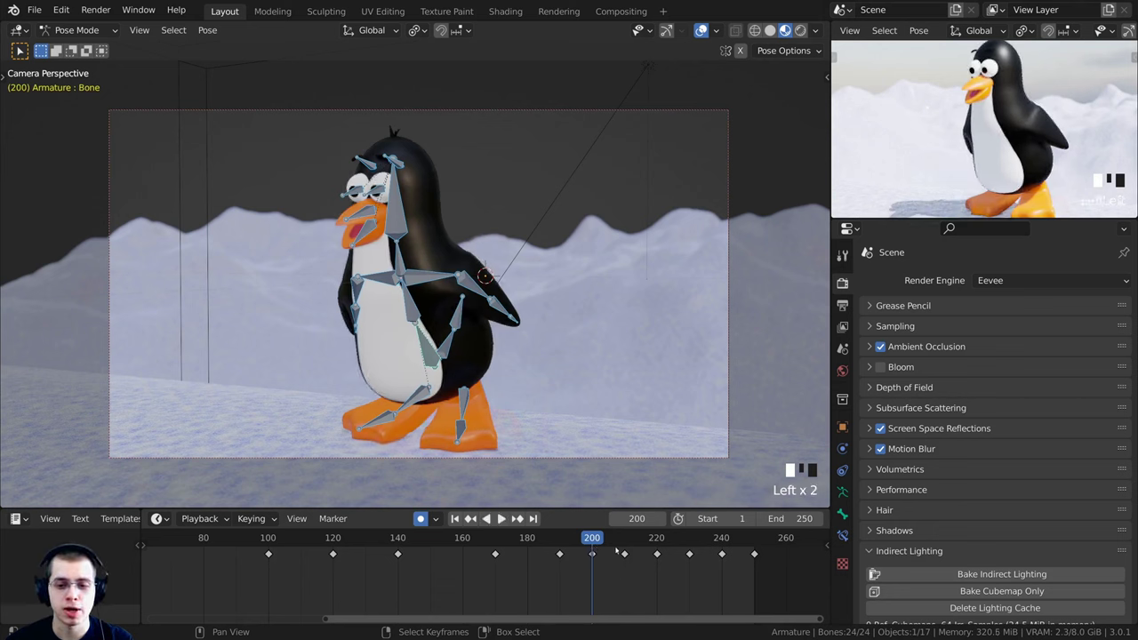
scroll(549, 563, up, 2)
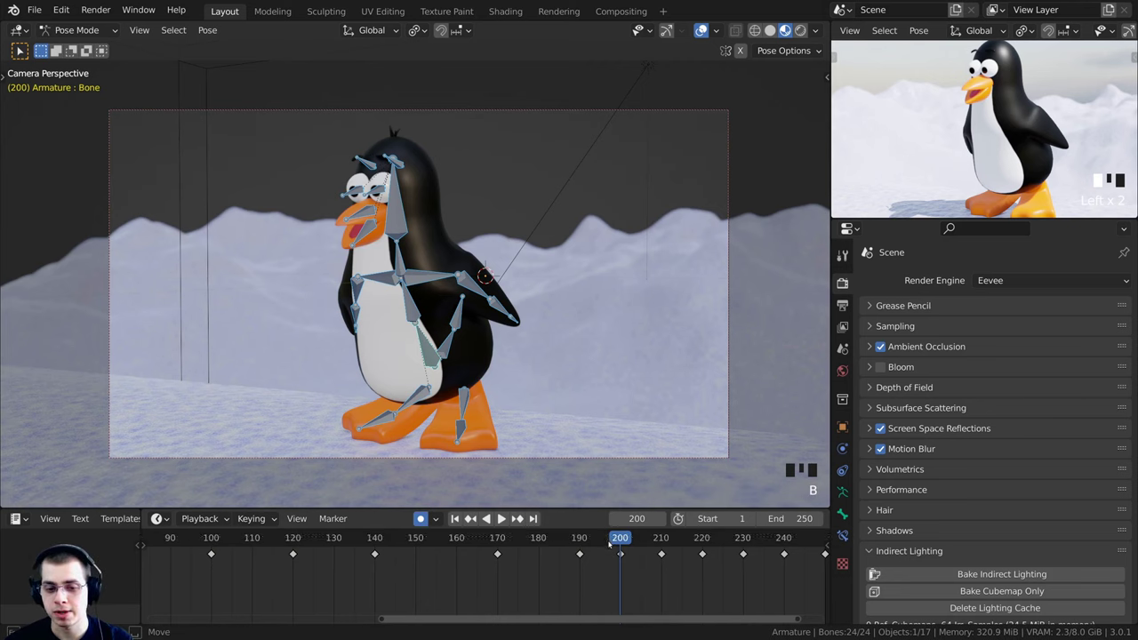
Try moving the keyframe at frame 200 earlier on the timeline, and play the animation onward from frame 200
key(g)
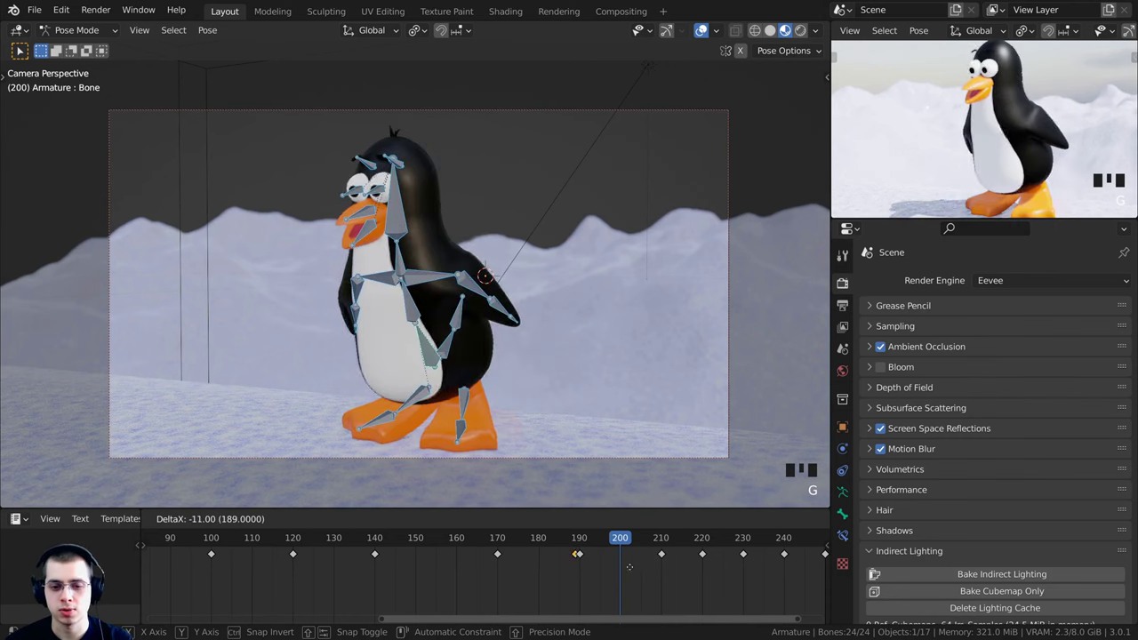
click(628, 569)
key(space)
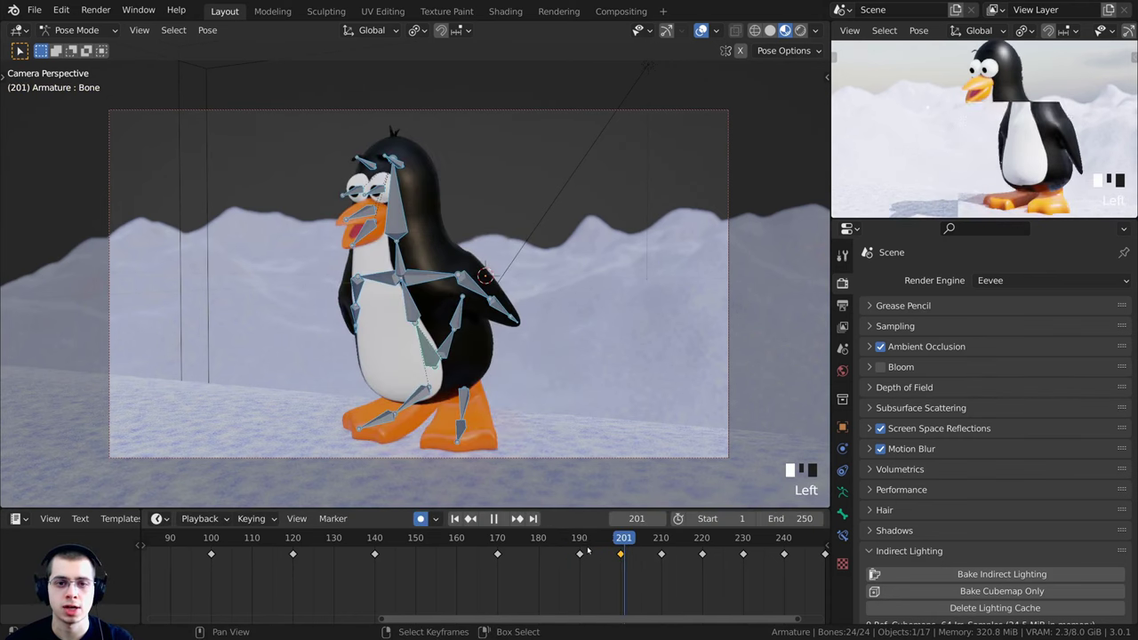
scroll(556, 549, down, 6)
key(space)
Select all of the penguin's keyframes and set their interpolation to Linear
middle_drag(480, 582, 583, 596)
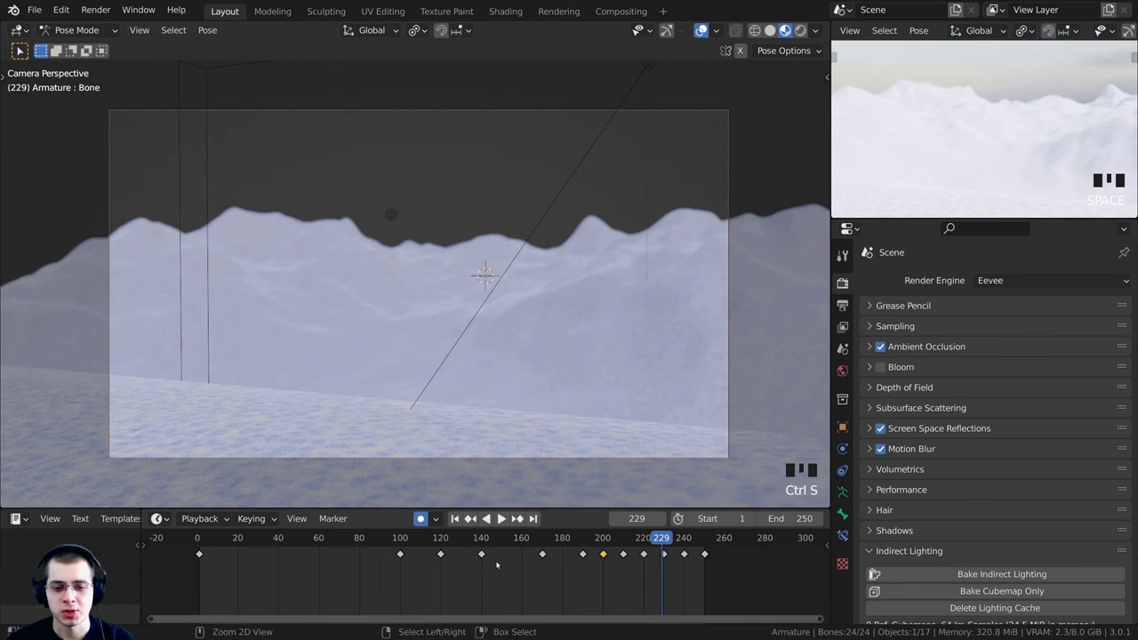
drag(613, 540, 517, 565)
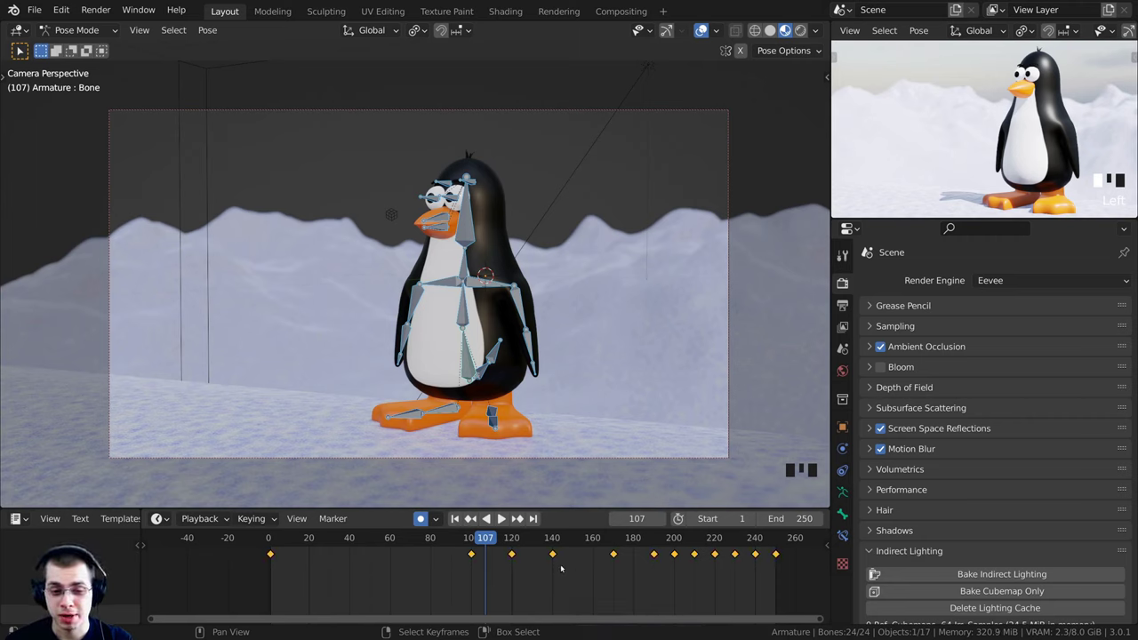
key(t)
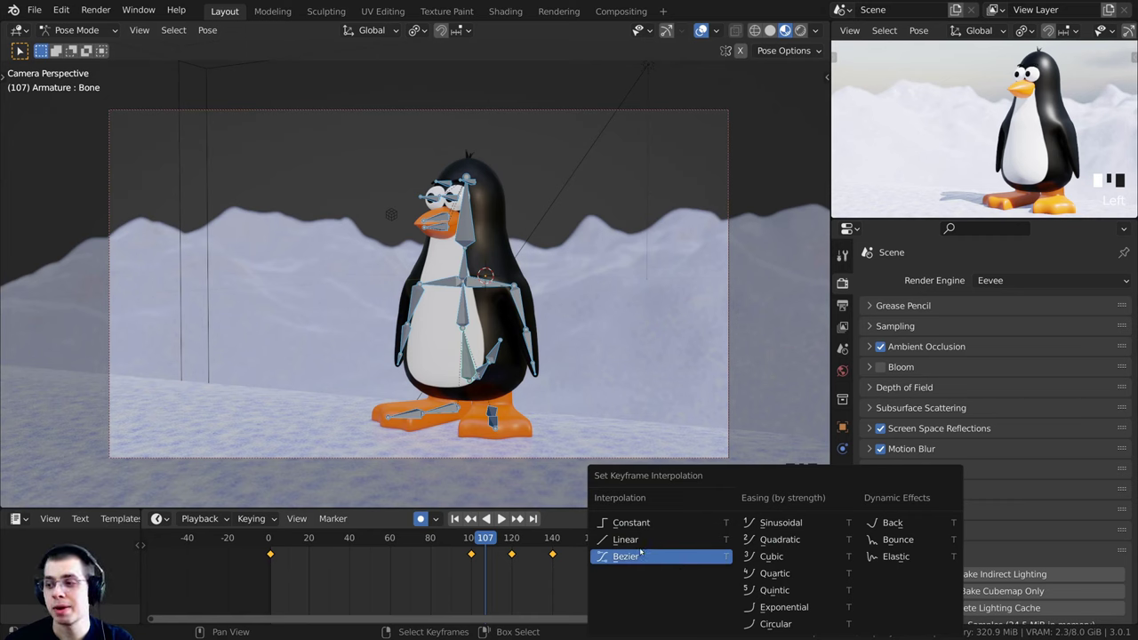
click(633, 541)
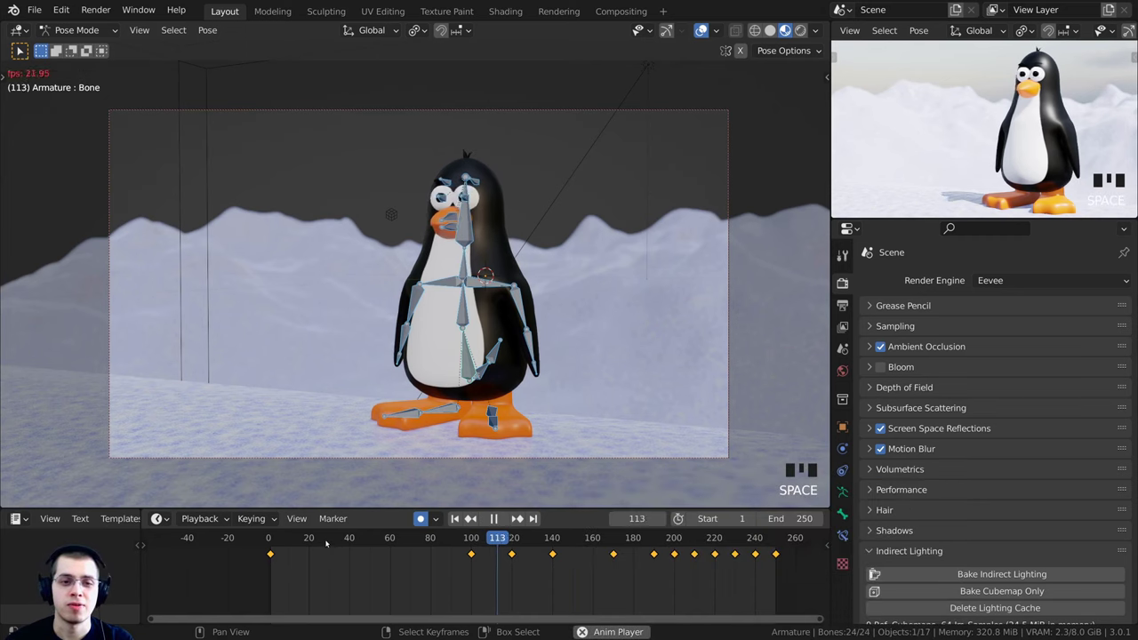
Play the interpolated animation from the start in camera view, checking the climb up the hill and the wave
click(258, 540)
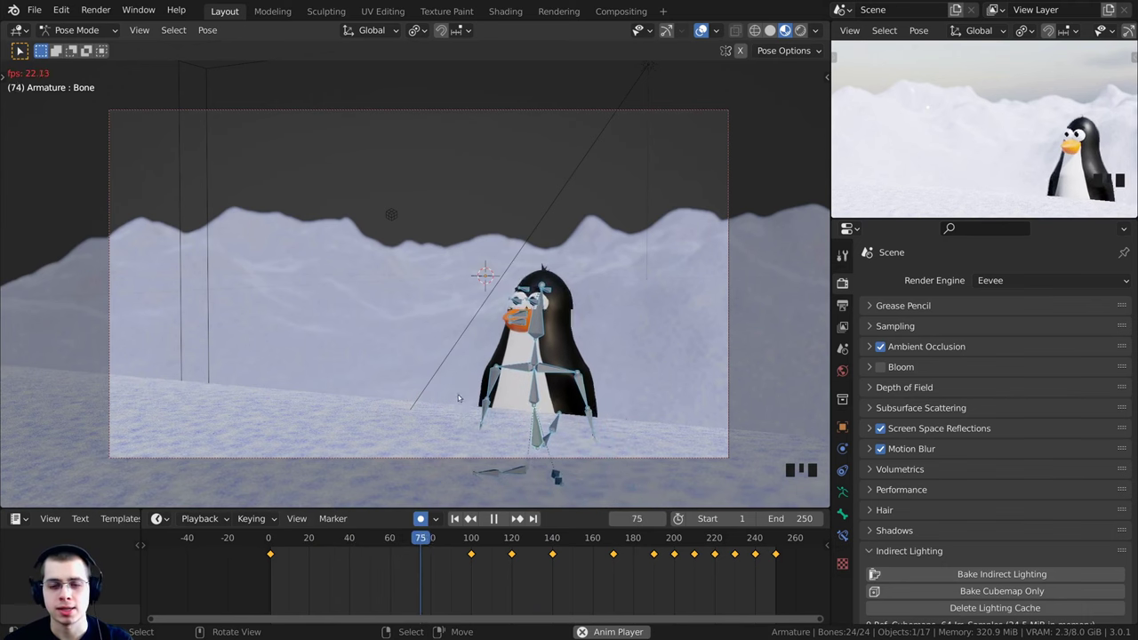
key(space)
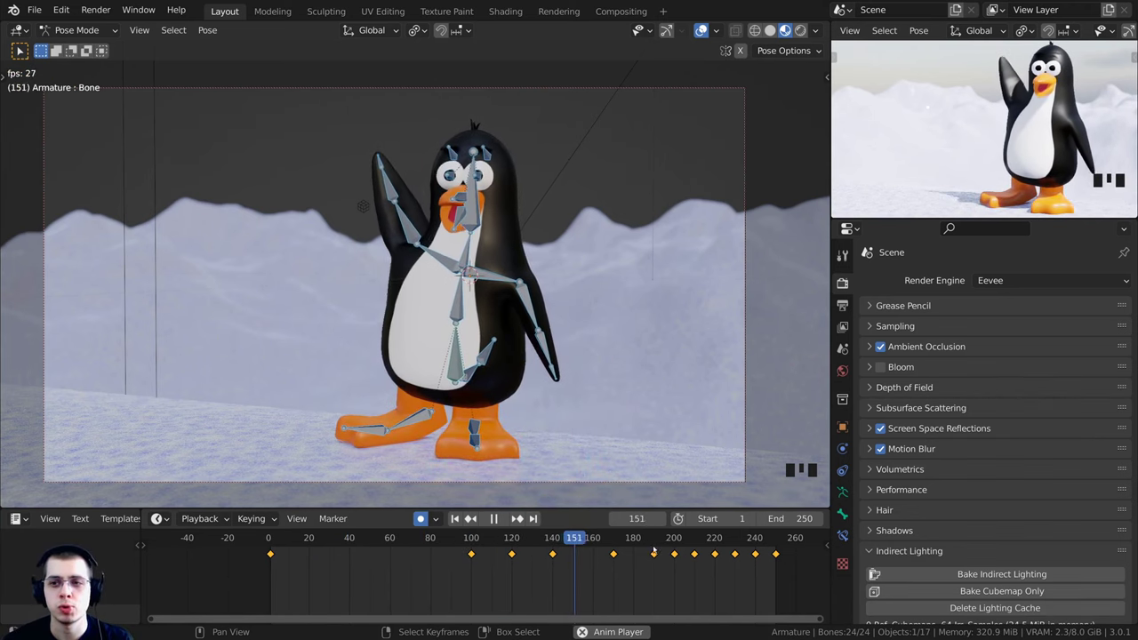
scroll(638, 546, up, 2)
click(521, 545)
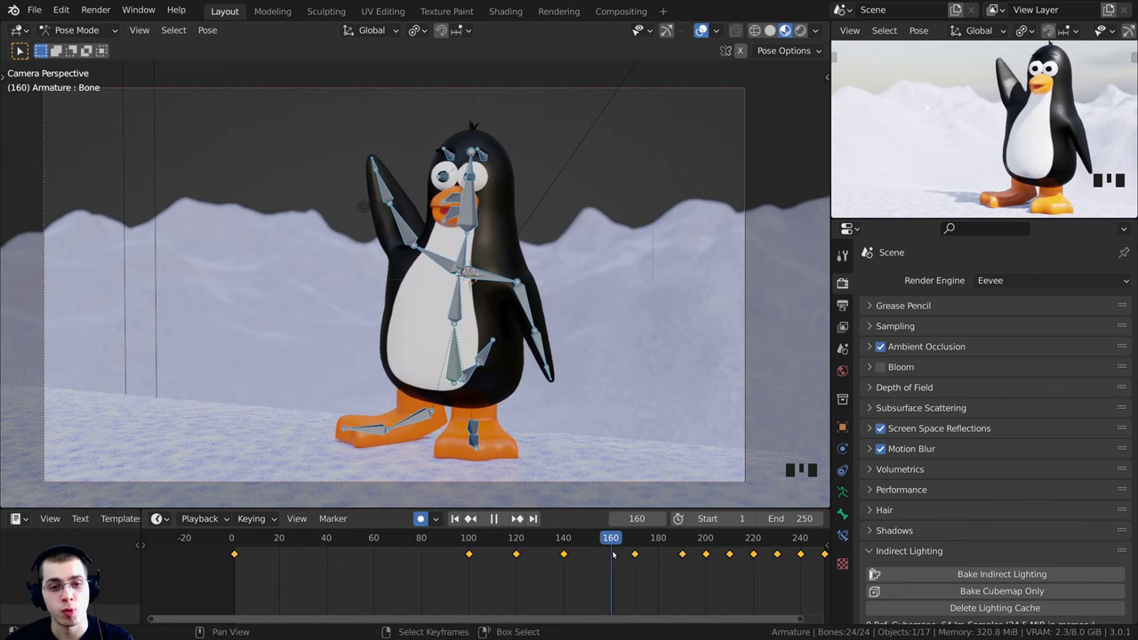
Replay the animation from about frame 80 through the wave and the fall, stopping at frame 206
drag(534, 550, 416, 537)
key(space)
shift+middle_drag(547, 426, 558, 406)
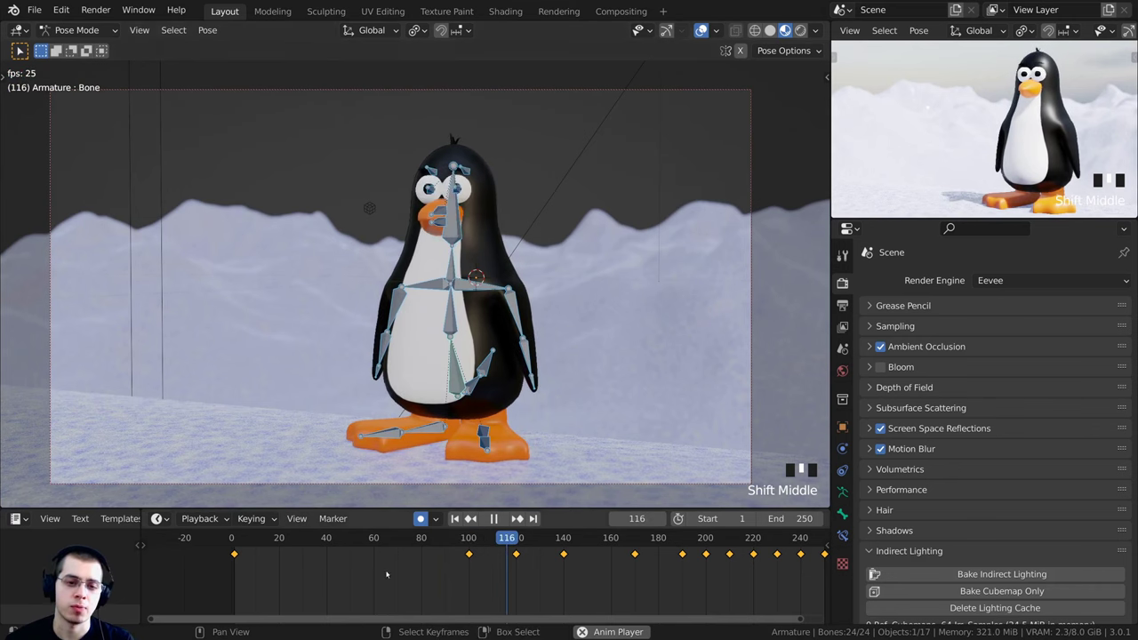
scroll(416, 394, down, 1)
scroll(552, 347, up, 1)
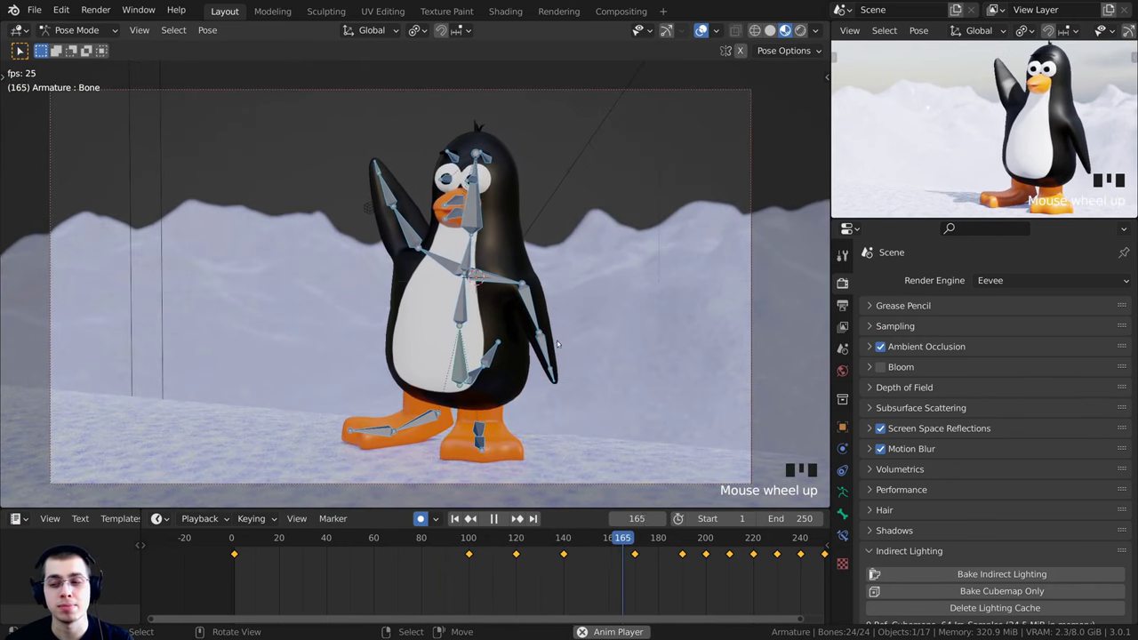
shift+middle_drag(561, 345, 555, 319)
key(space)
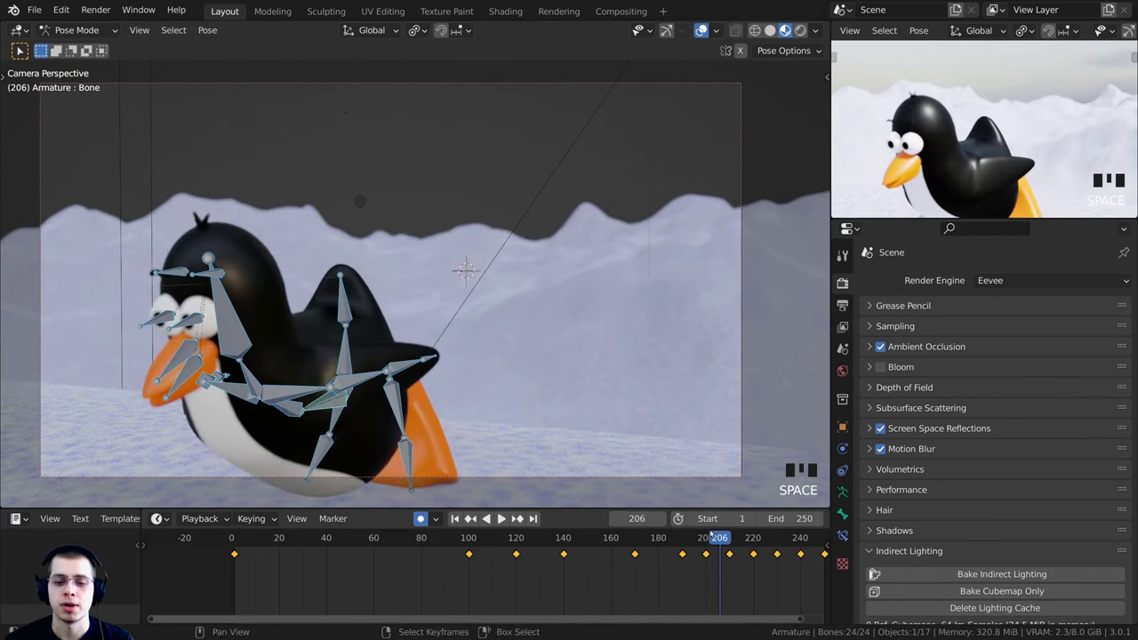
Scrub back to about frame 55 and replay the penguin's approach from near the first frame
click(692, 537)
drag(693, 537, 374, 537)
key(space)
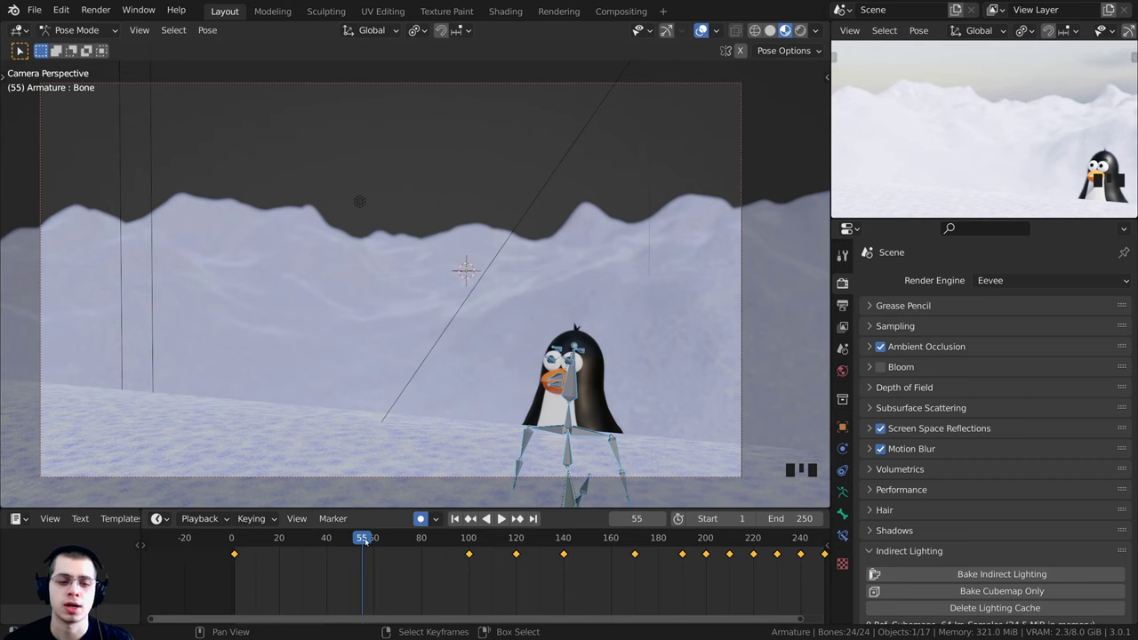
mouse_move(366, 542)
mouse_down()
mouse_move(427, 541)
mouse_move(357, 539)
mouse_up()
scroll(284, 531, up, 2)
key(space)
click(267, 538)
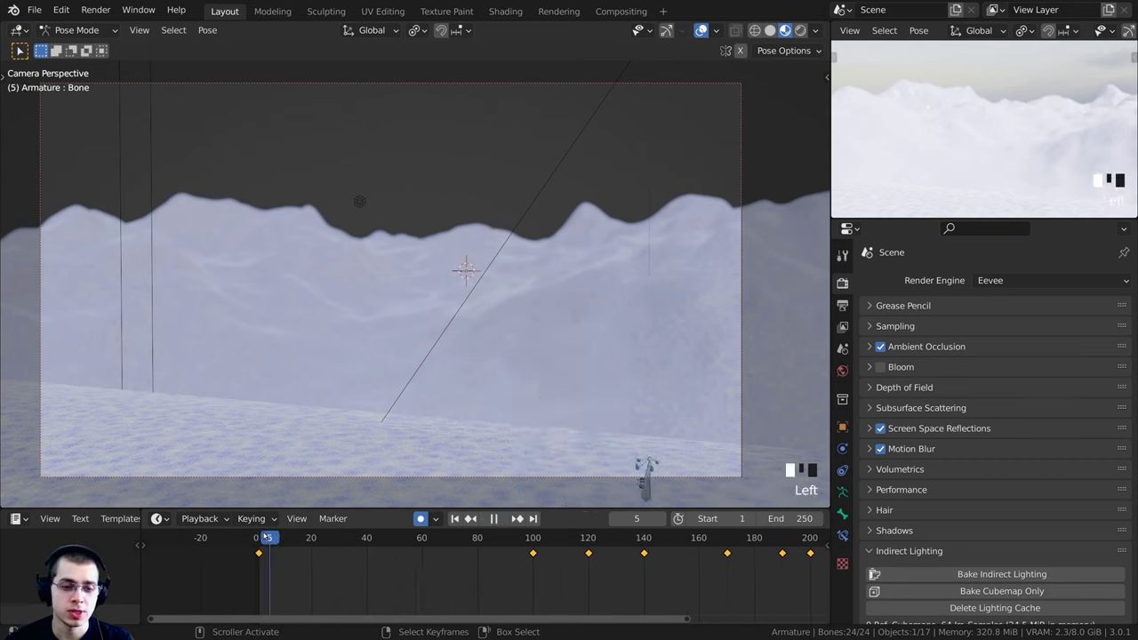
Go to frame 50, midway through the approach, and leave the camera view to see the penguin on the hill
drag(260, 544, 400, 553)
scroll(445, 552, up, 1)
click(481, 544)
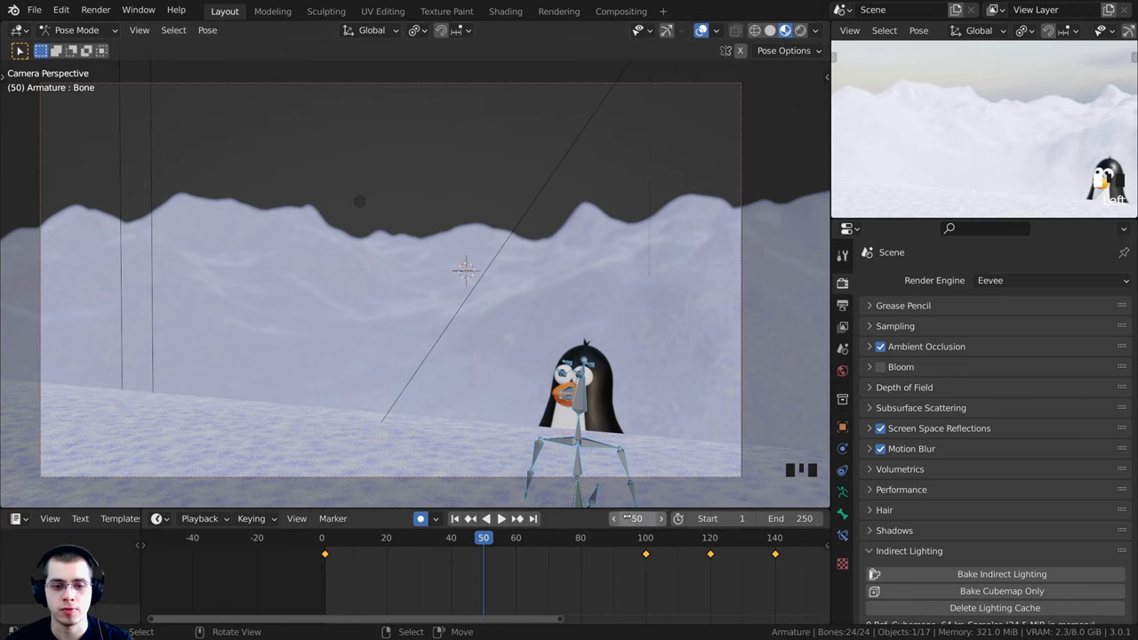
middle_drag(569, 445, 548, 434)
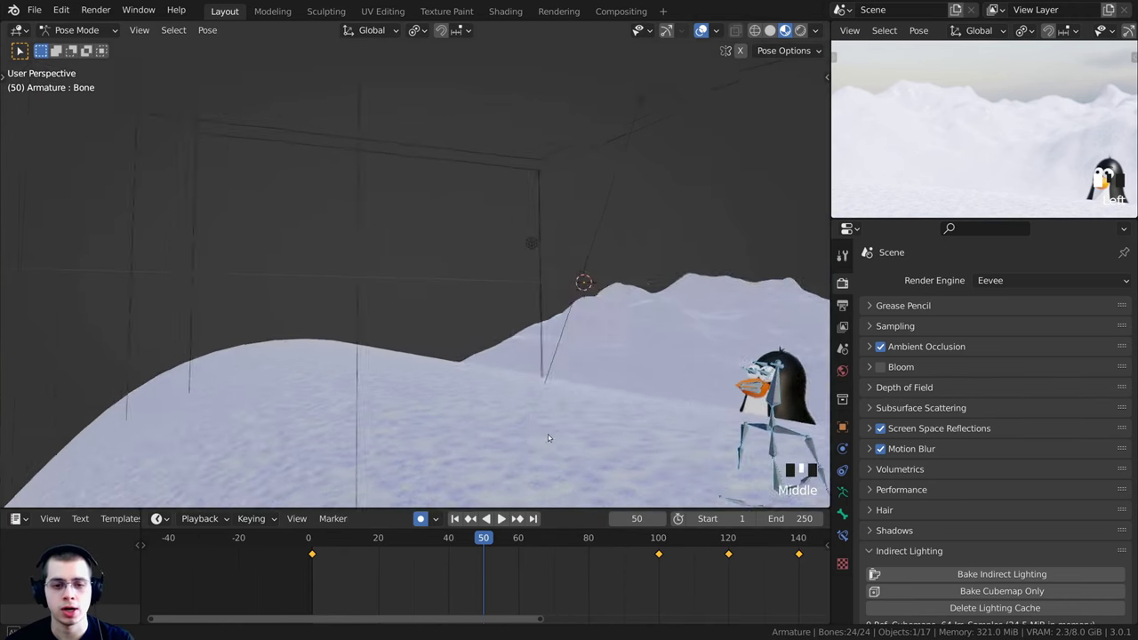
Move the whole penguin rig at frame 50 up out of the snow so it stands on the slope
shift+middle_drag(623, 444, 452, 392)
shift+middle_drag(452, 391, 515, 376)
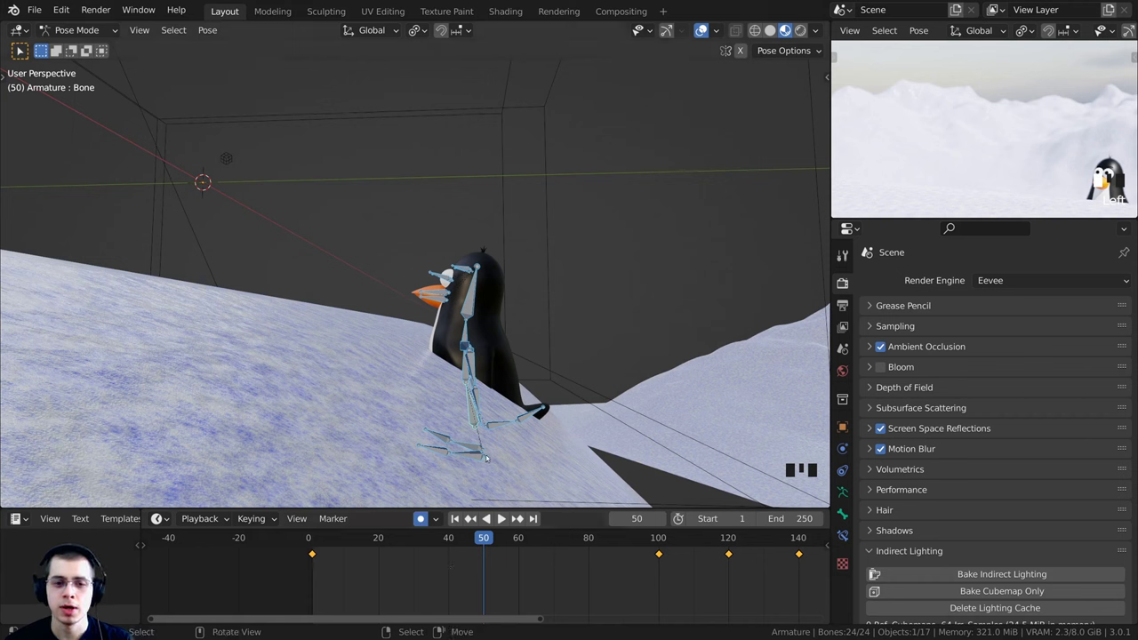
key(space)
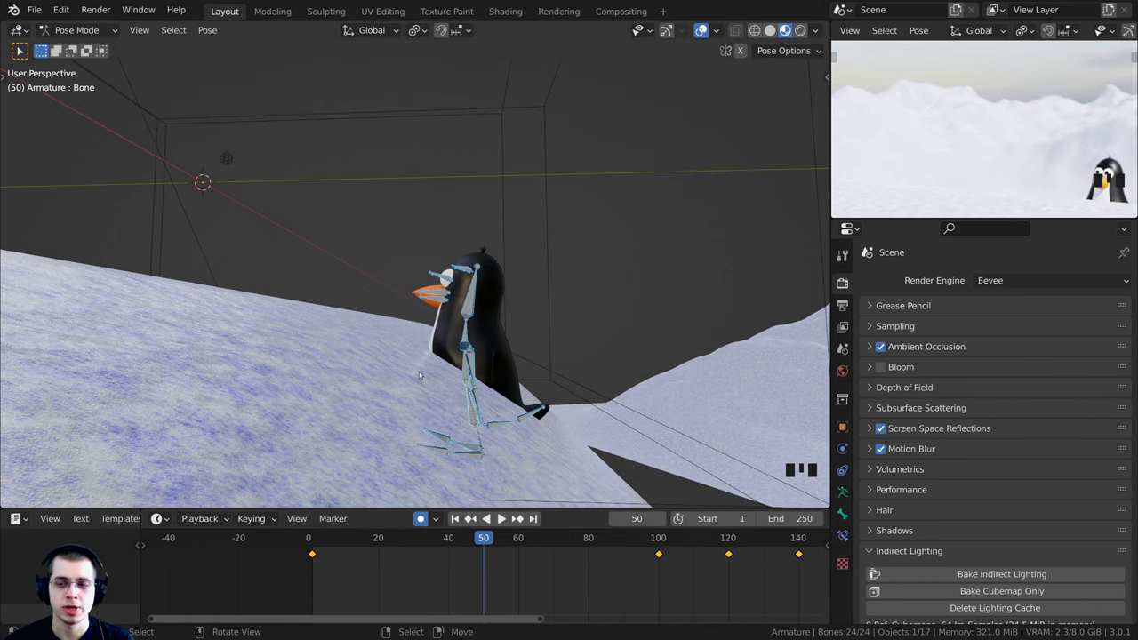
middle_drag(544, 405, 530, 399)
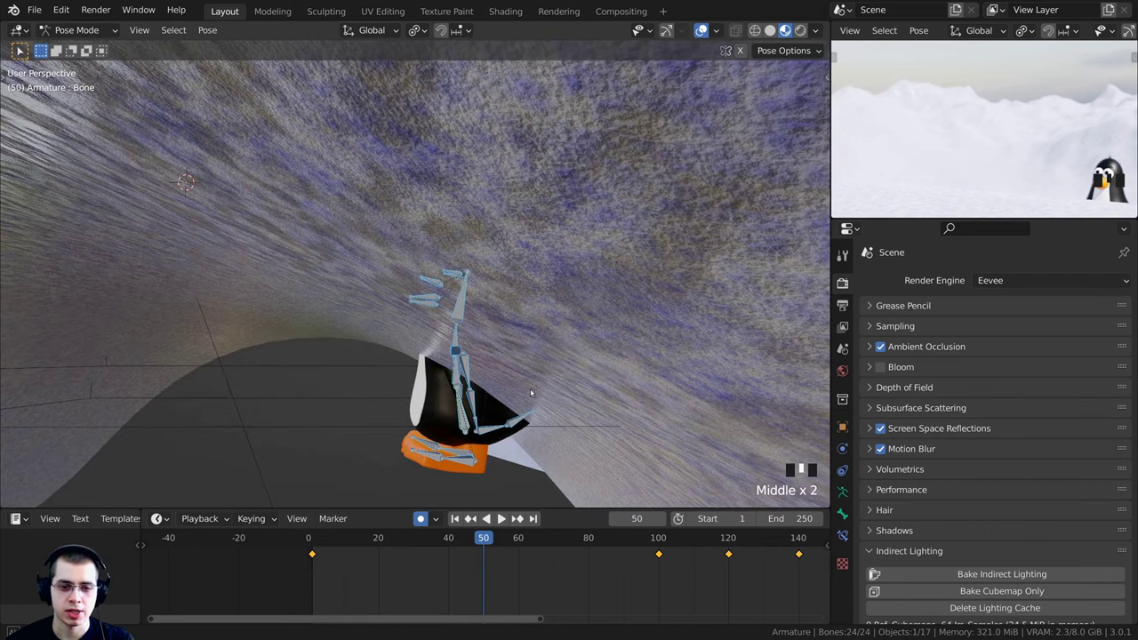
key(g)
click(542, 313)
mouse_move(541, 315)
shift+middle_down()
mouse_move(491, 357)
mouse_move(537, 308)
shift+middle_up()
key(g)
click(495, 343)
Rotate and reposition the whole rig at frame 50 so the penguin stands upright with its feet at the snow surface
key(r)
click(537, 308)
key(g)
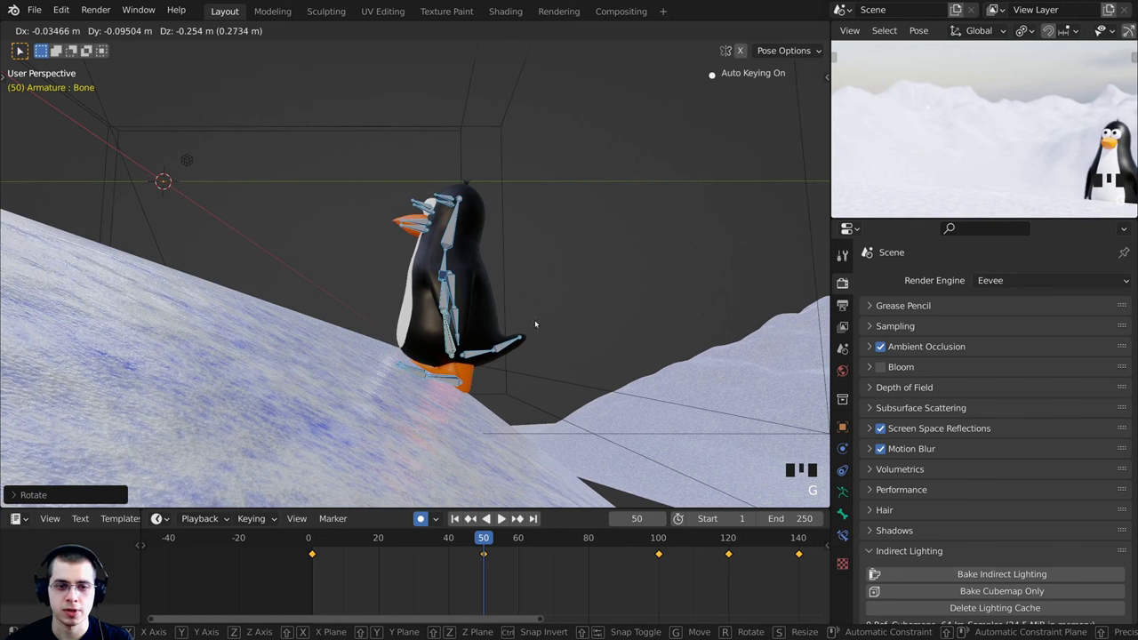
click(534, 323)
key(r)
click(596, 238)
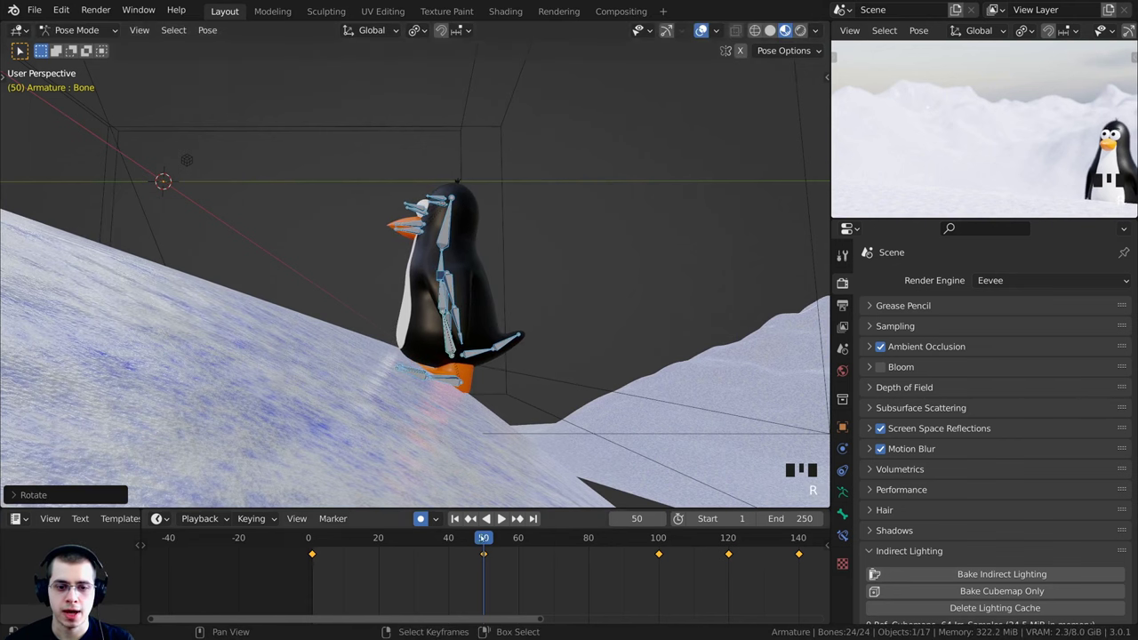
Inspect the penguin's stance at frame 50 from the side and up close in the camera preview
mouse_move(482, 539)
mouse_down()
mouse_move(436, 553)
mouse_move(483, 563)
mouse_move(513, 540)
mouse_move(473, 546)
mouse_move(484, 549)
mouse_up()
scroll(473, 566, up, 1)
shift+middle_drag(501, 340, 452, 347)
shift+middle_drag(452, 346, 480, 378)
scroll(468, 382, up, 1)
scroll(984, 196, up, 5)
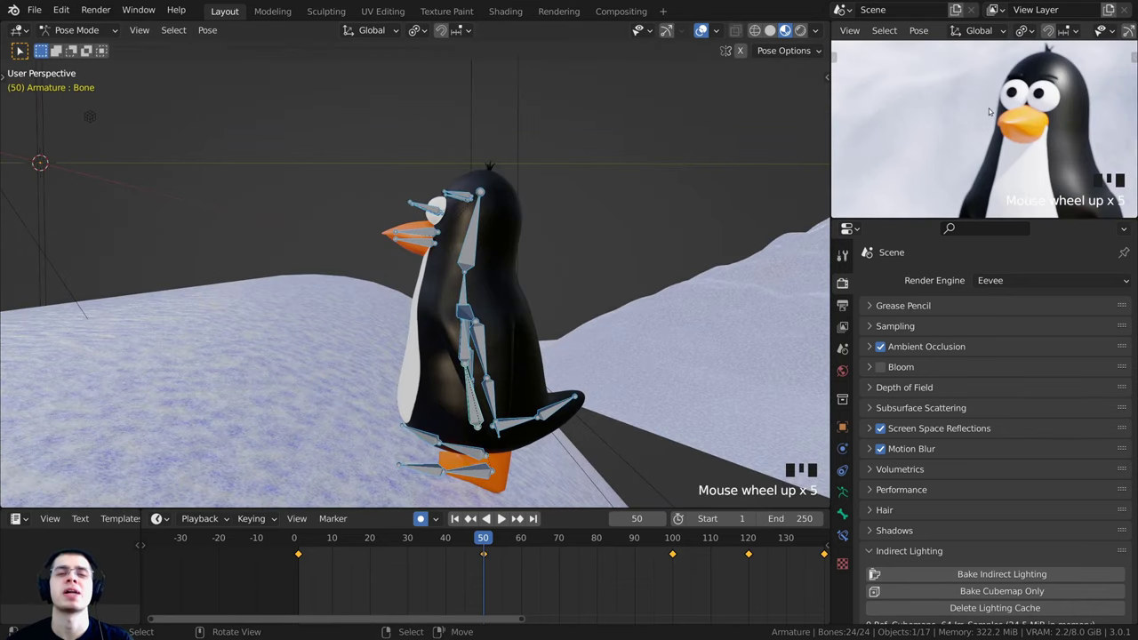
scroll(520, 304, up, 3)
scroll(535, 430, down, 7)
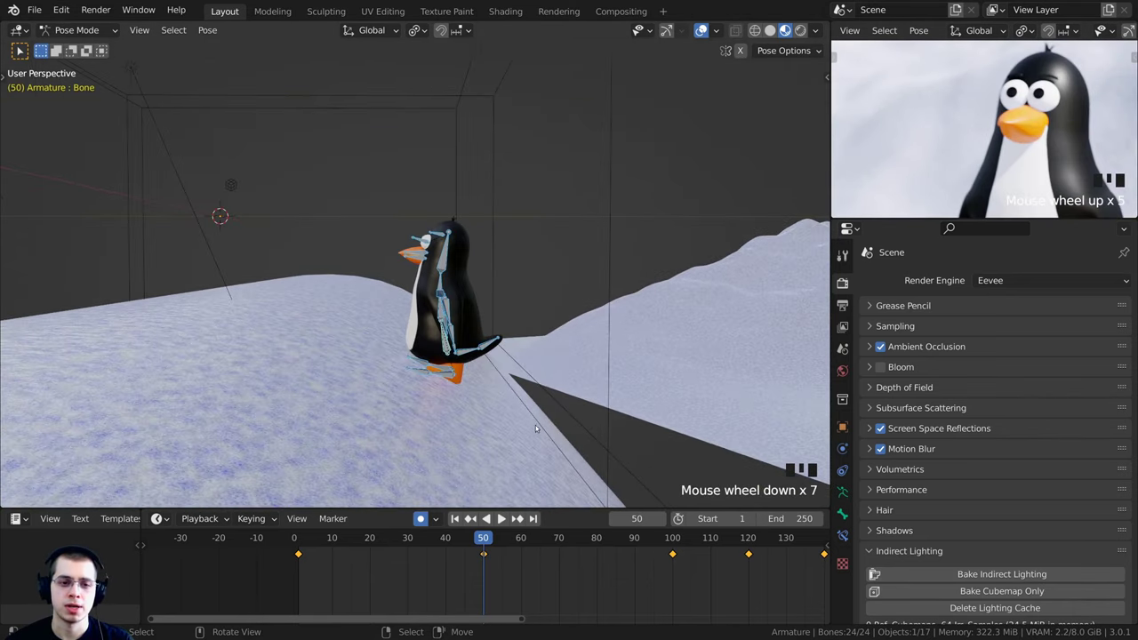
Rotate the neck bone and head bone at frame 50 to lean the penguin's head forward from the side
scroll(416, 323, up, 8)
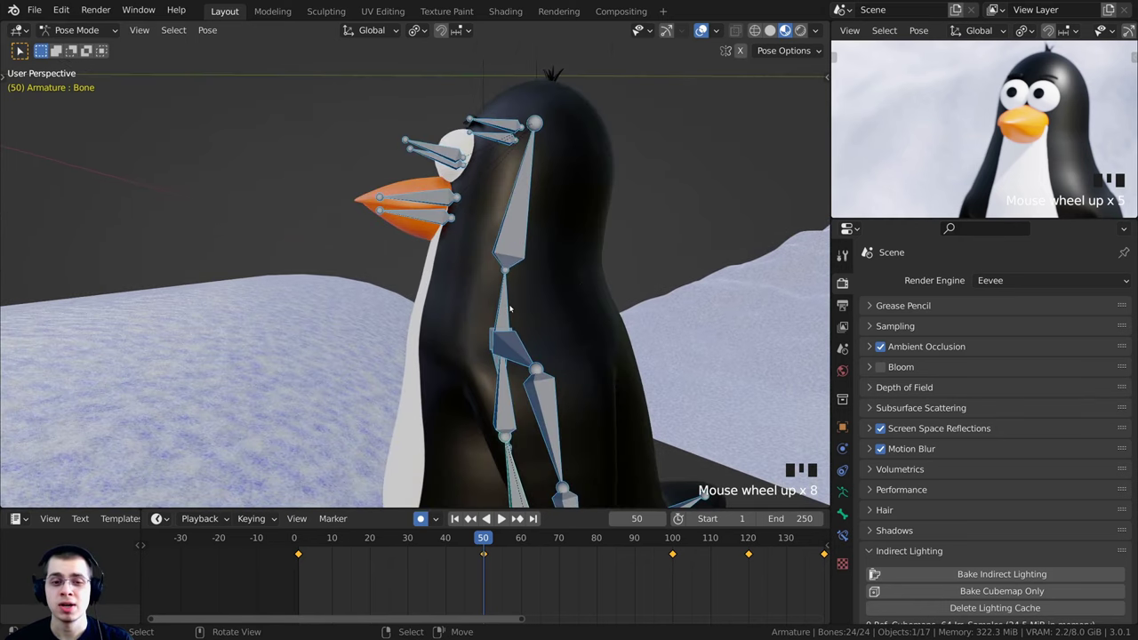
click(506, 307)
scroll(506, 307, down, 2)
key(r)
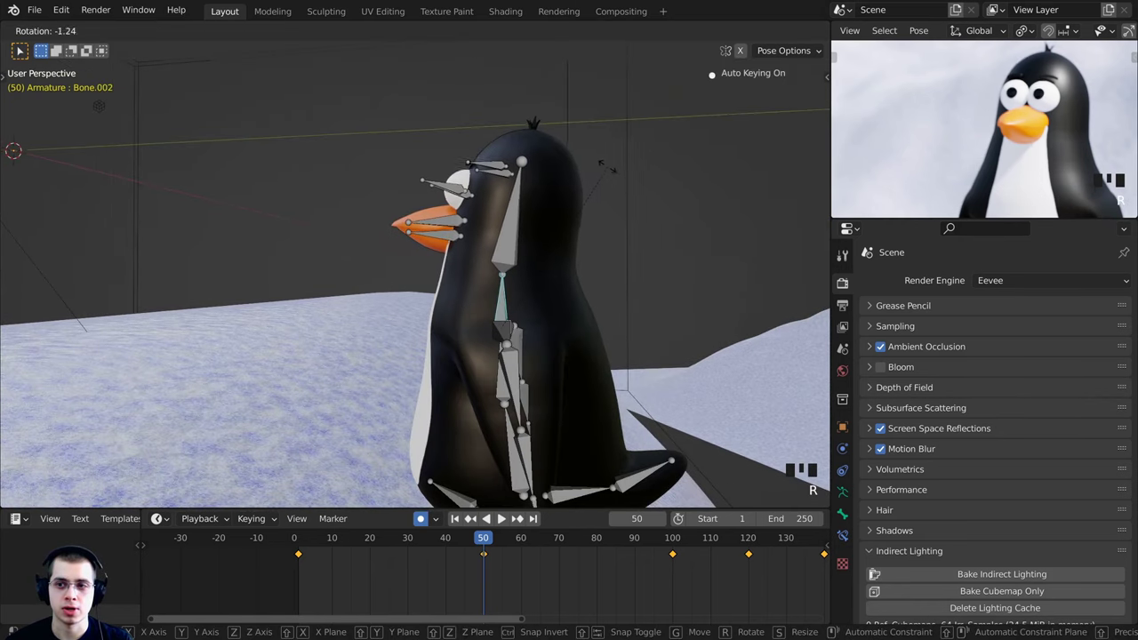
click(594, 160)
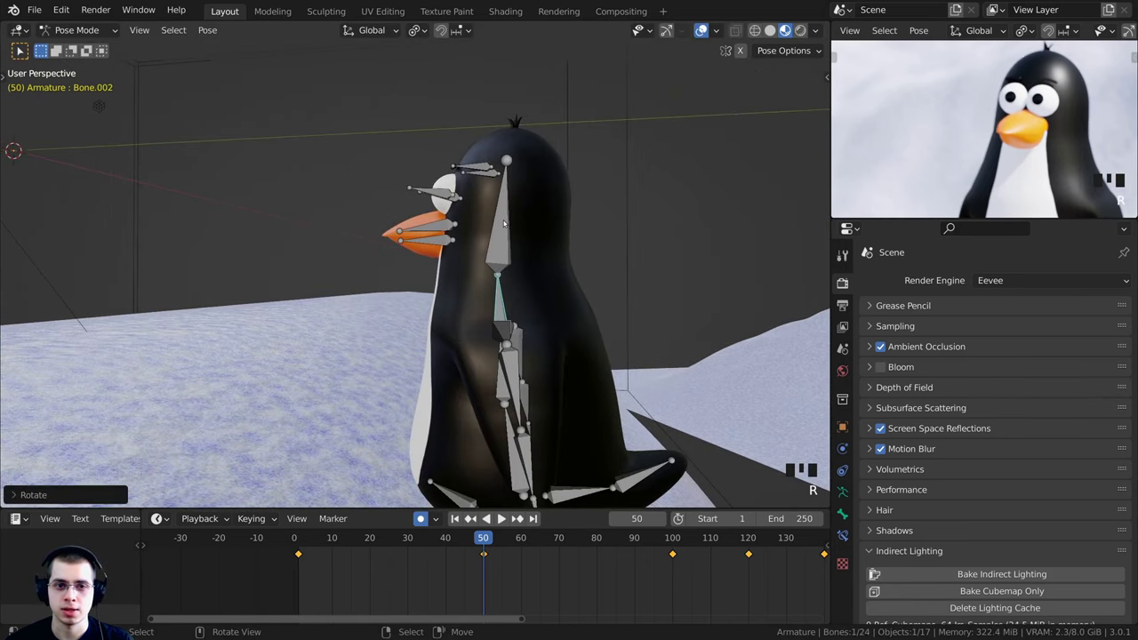
key(r)
click(661, 187)
Rotate the penguin's head bone at frame 50 as seen from the front
middle_drag(491, 273, 708, 282)
shift+middle_drag(478, 236, 523, 250)
key(r)
click(521, 226)
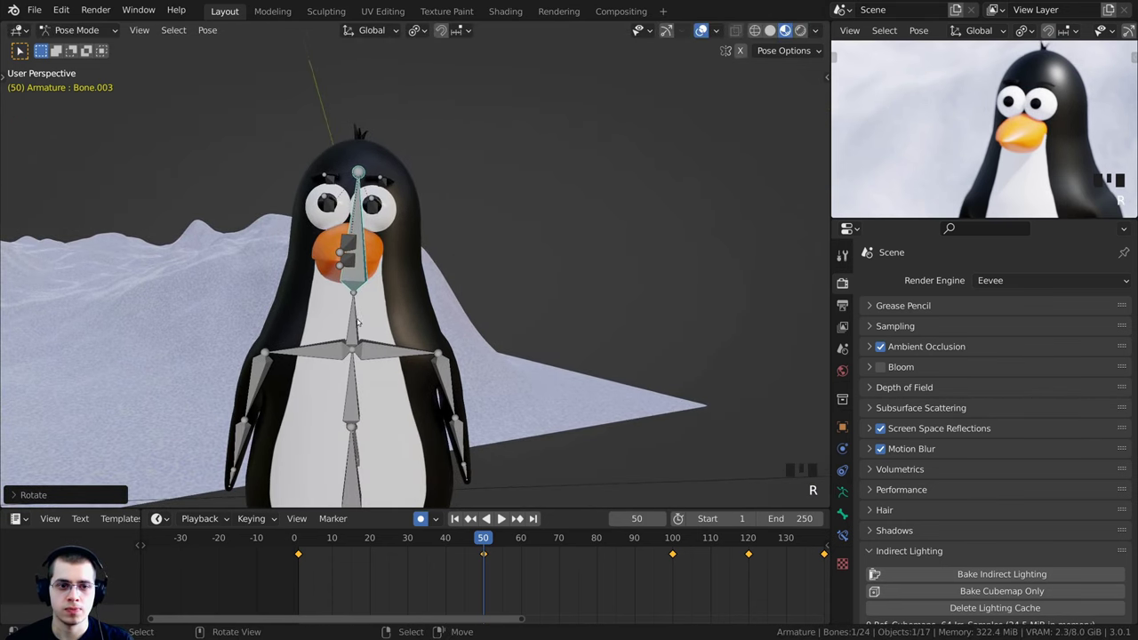
Adjust the neck bone's tilt and turn at frame 50 with free trackball and view-aligned rotations
right_click(370, 308)
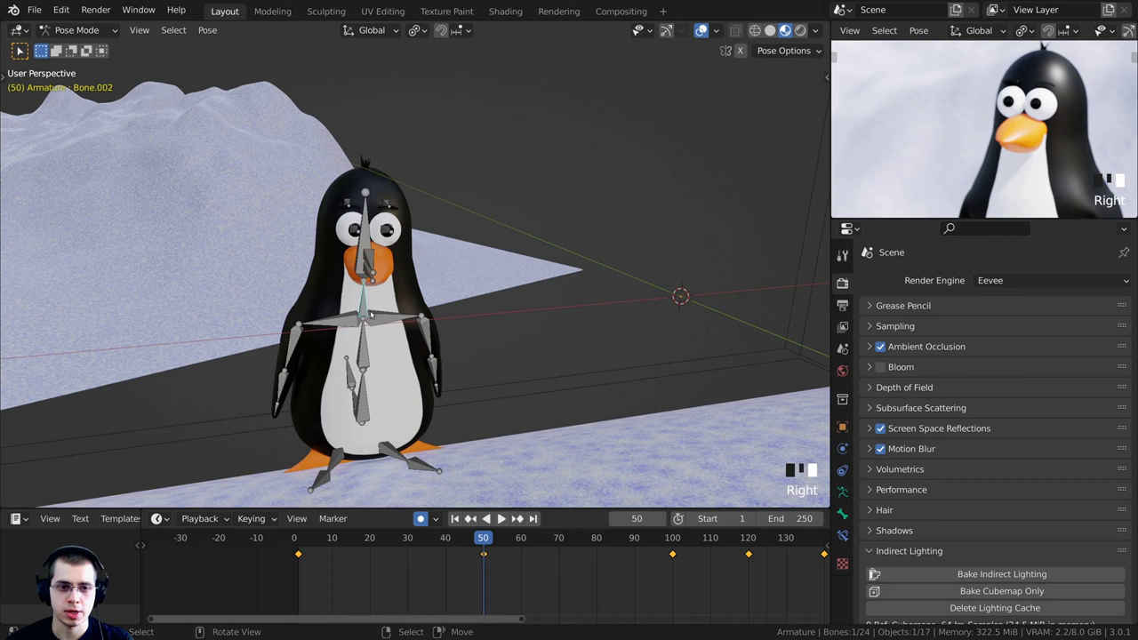
scroll(560, 290, up, 2)
key(r)
key(r)
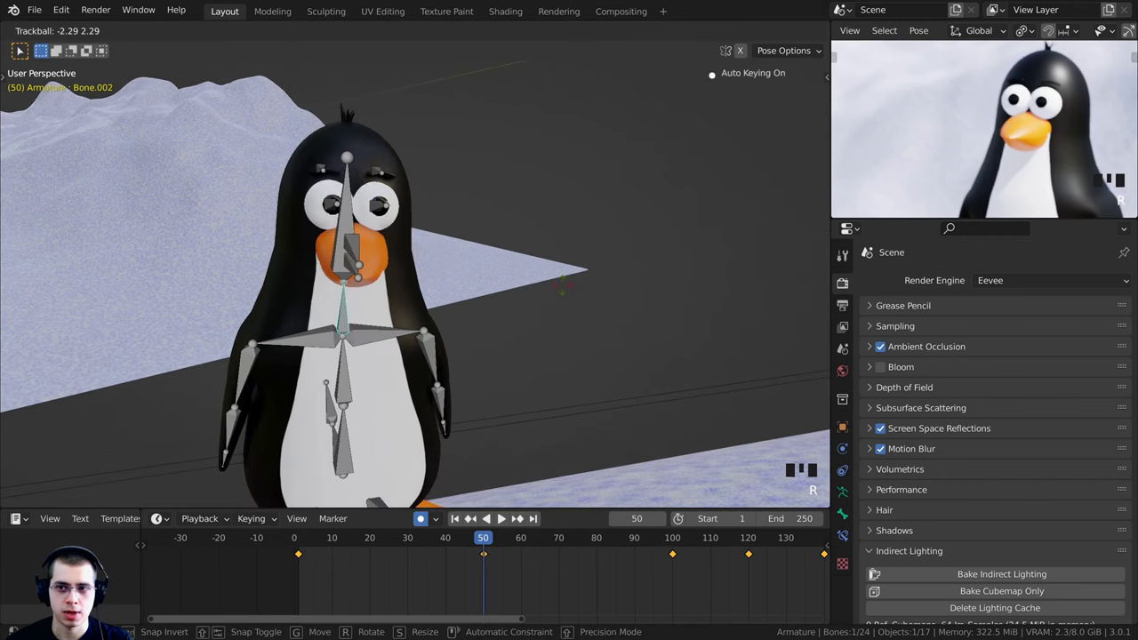
click(571, 254)
key(r)
click(518, 256)
middle_drag(517, 256, 717, 279)
key(r)
click(598, 298)
Select all bones and move and rotate the full rig at frame 50 to fit it to the slope
middle_drag(369, 368, 542, 401)
key(a)
key(g)
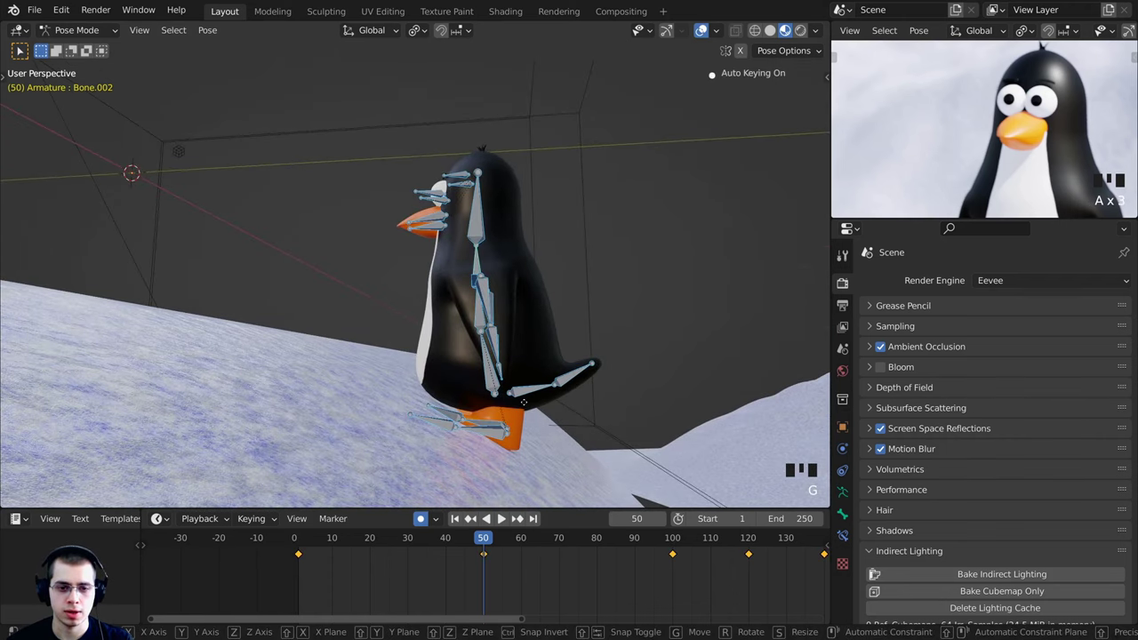
click(490, 430)
click(490, 431)
middle_drag(490, 431, 580, 271)
key(r)
click(525, 414)
key(g)
click(366, 420)
Rotate the rear bone of one foot (Bone.010) at frame 50 to align the foot with the snow
scroll(510, 347, up, 4)
scroll(544, 329, up, 1)
key(r)
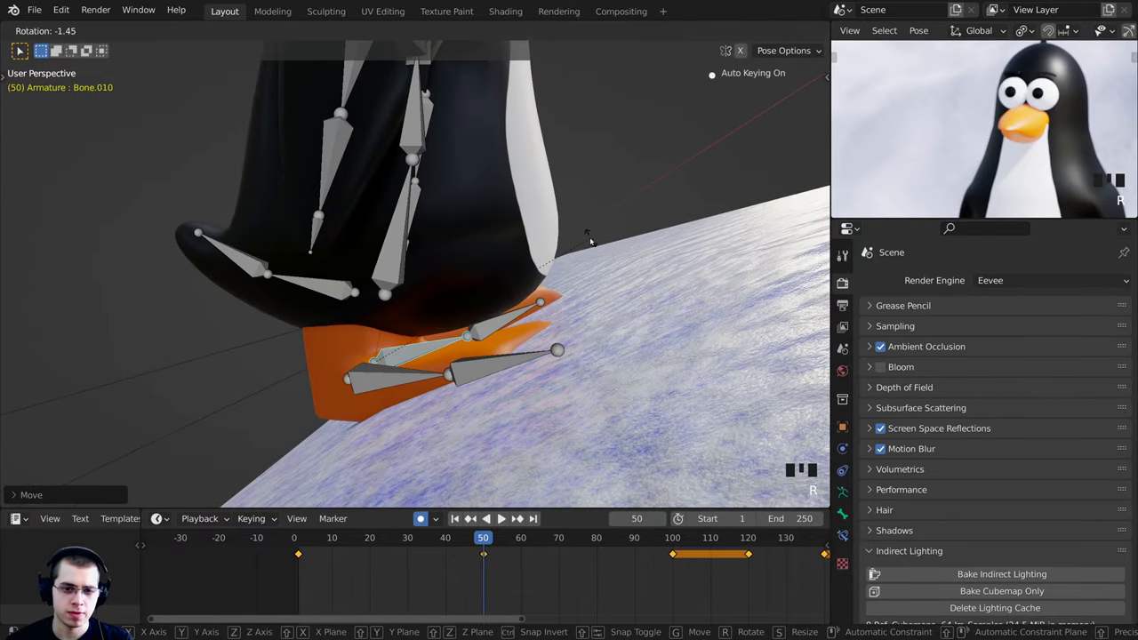
click(590, 237)
middle_drag(412, 356, 578, 285)
key(r)
key(r)
click(340, 334)
Rotate the rear and toe bones of the other foot (Bone.016 and Bone.017) to follow the slope
key(r)
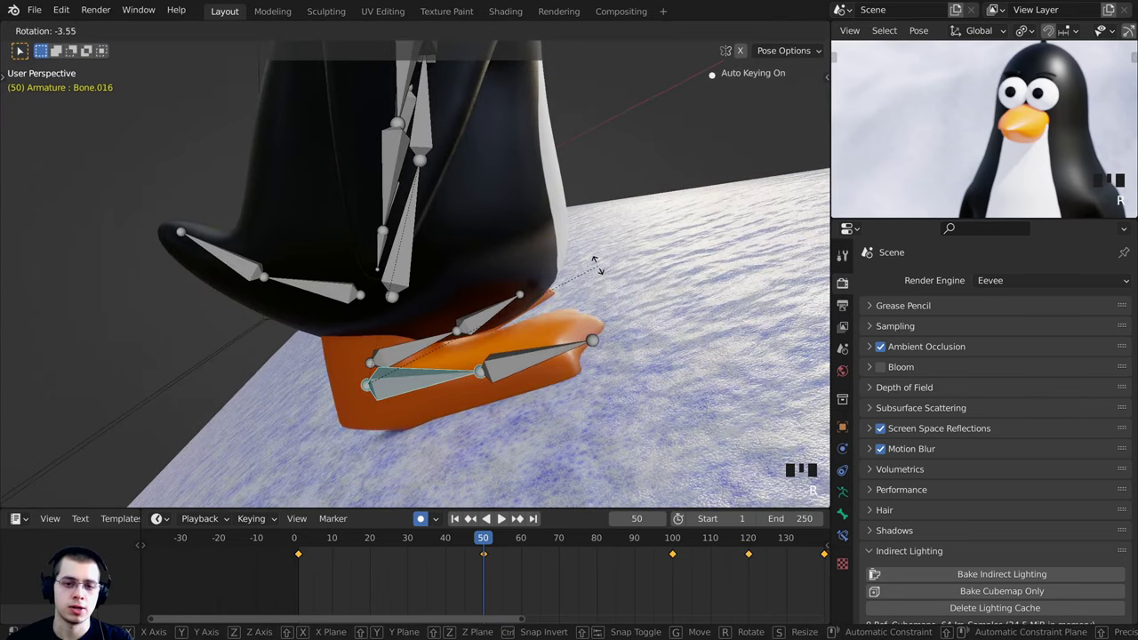
click(598, 266)
click(564, 353)
key(r)
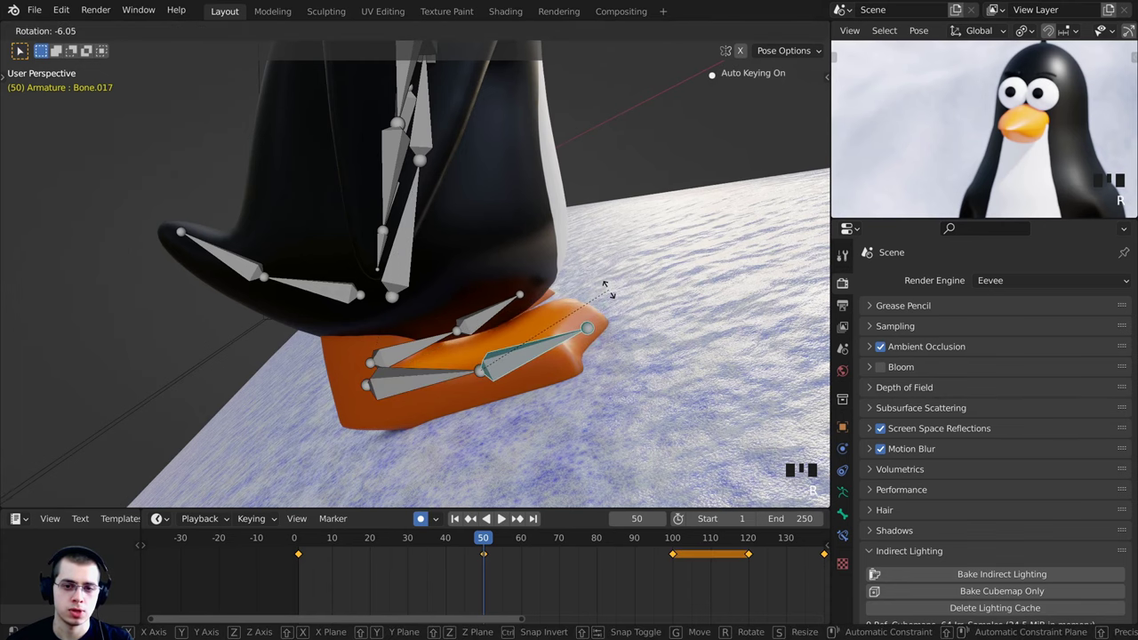
click(609, 290)
right_click(414, 384)
key(r)
click(644, 326)
Rotate the toe bone of the first foot (Bone.011) at frame 50 to lay it along the slope
scroll(577, 389, down, 4)
middle_drag(575, 391, 450, 237)
scroll(429, 338, up, 4)
right_click(428, 339)
key(r)
click(429, 302)
Check the penguin's pose through the camera and scrub the timeline to review its motion over the hill
scroll(429, 303, down, 7)
scroll(980, 122, down, 3)
shift+middle_drag(980, 122, 976, 121)
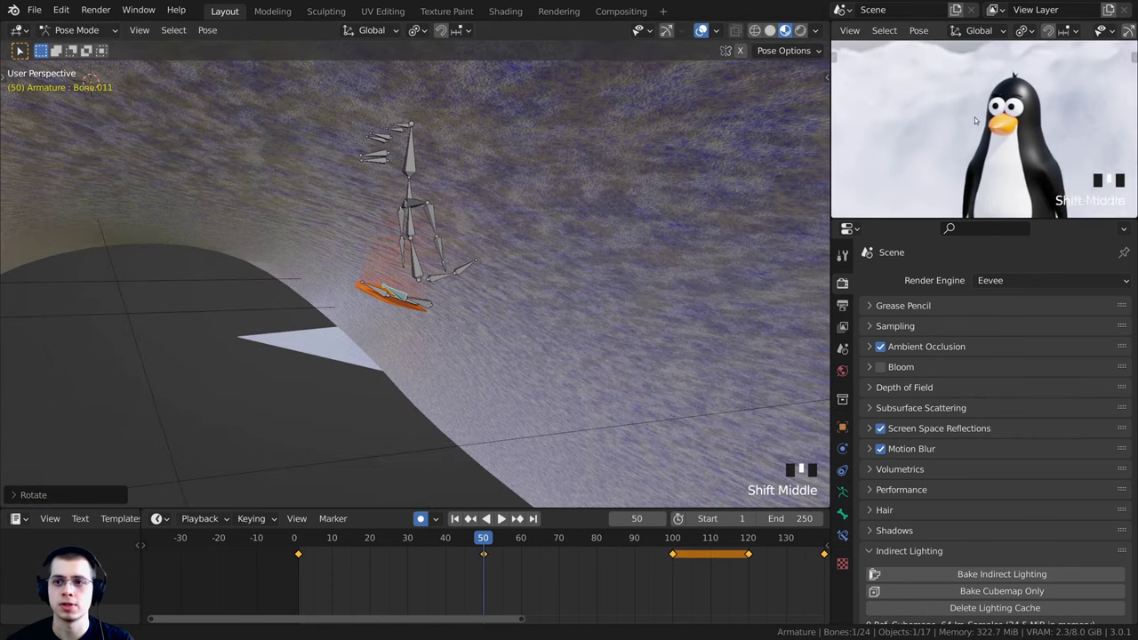
scroll(951, 98, down, 2)
middle_drag(427, 162, 486, 240)
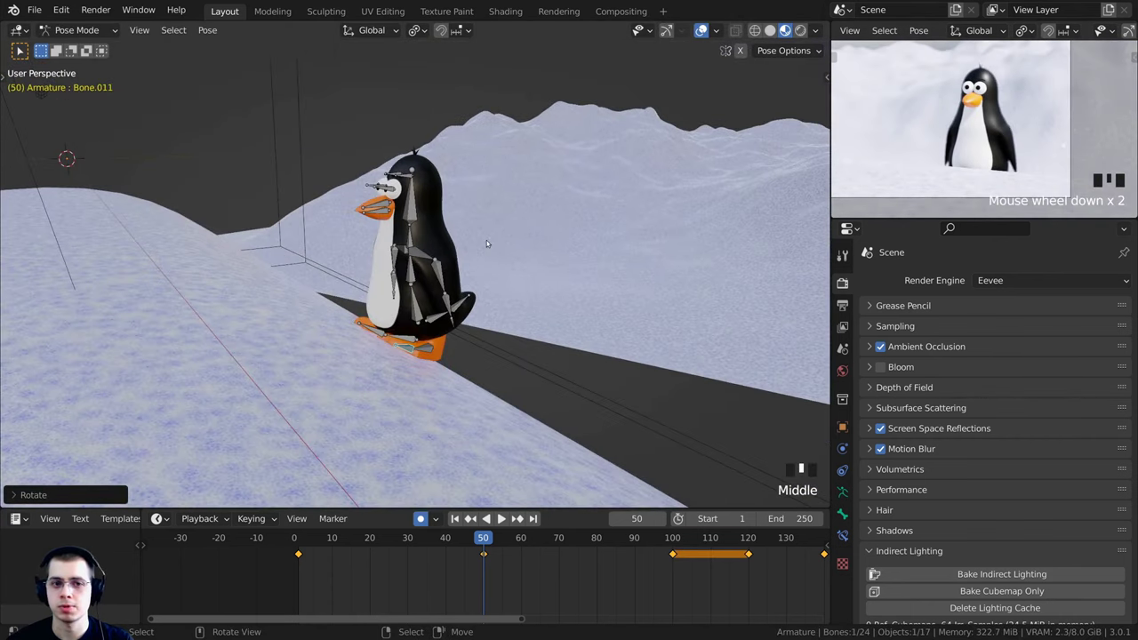
key(KP_0)
shift+scroll(529, 245, up, 1)
scroll(529, 244, up, 3)
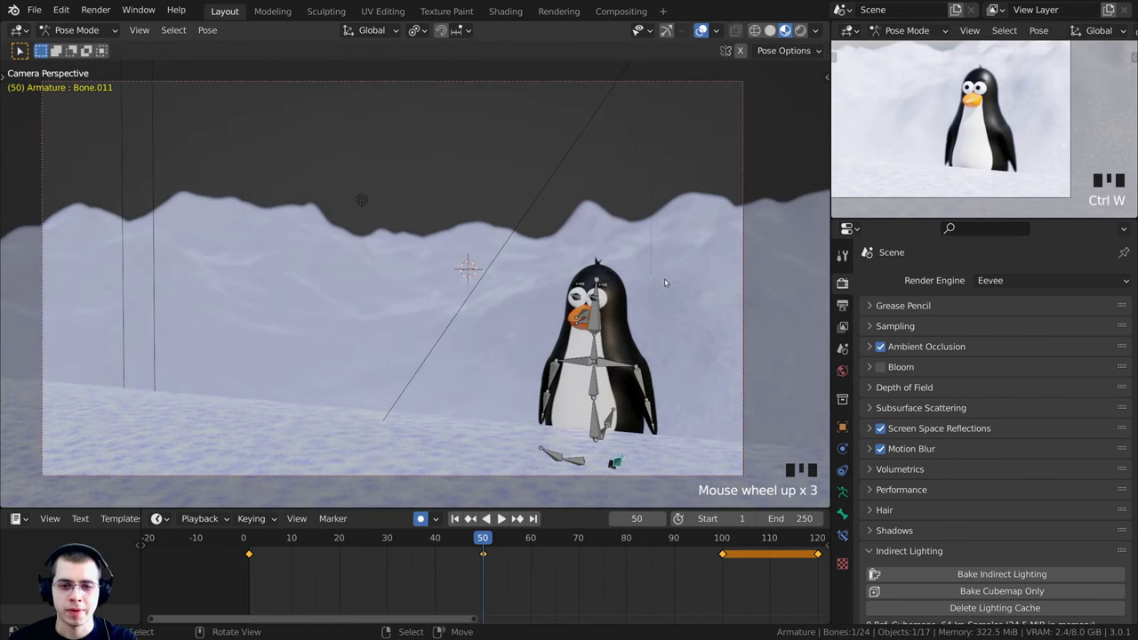
shift+middle_drag(664, 279, 421, 237)
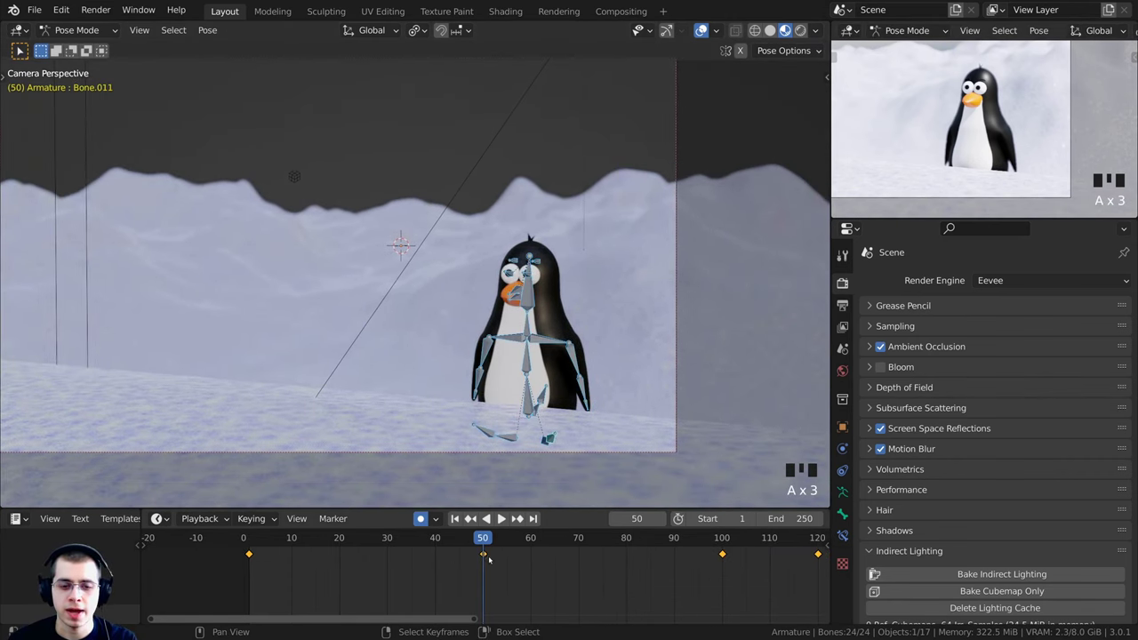
drag(488, 558, 286, 551)
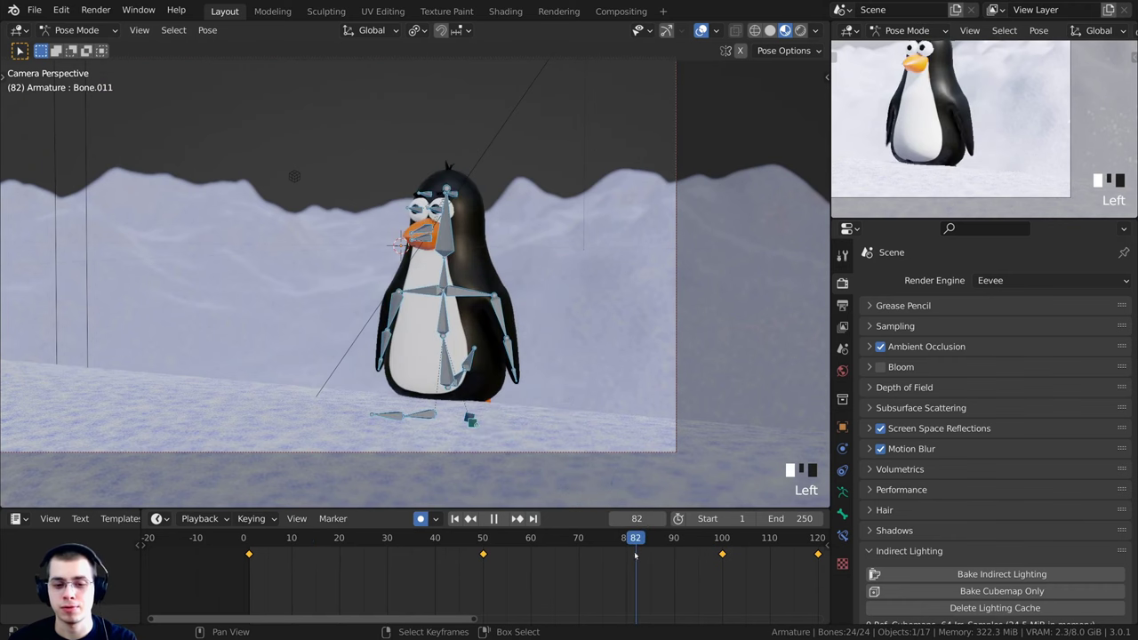
Move and rotate the whole rig at frame 10 so the penguin's feet follow the hillside
click(290, 567)
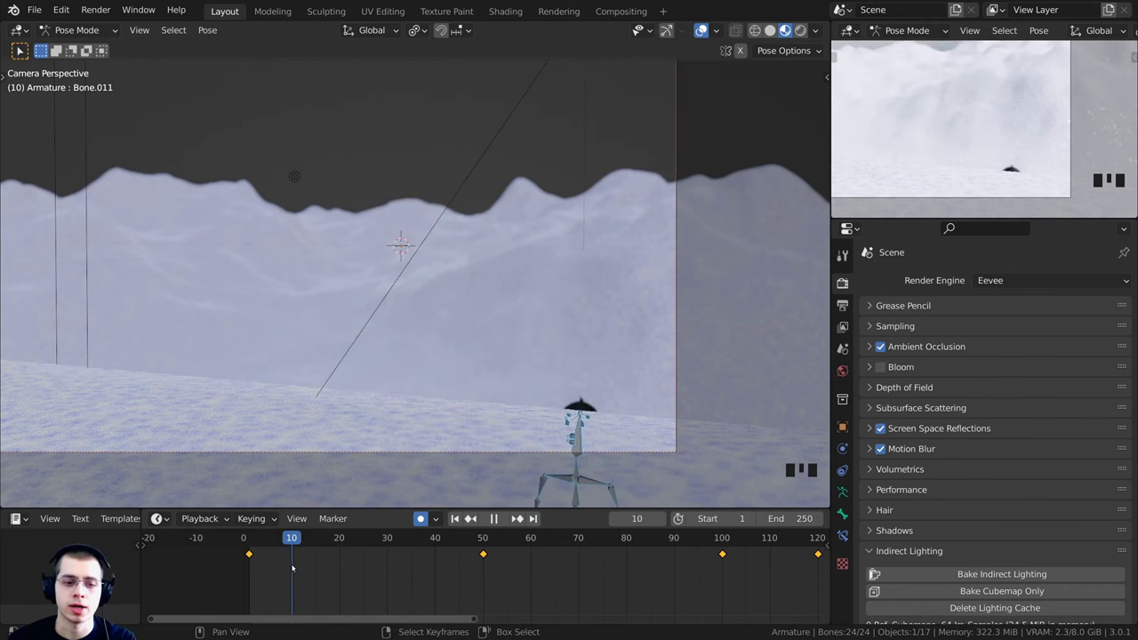
shift+middle_drag(527, 268, 497, 270)
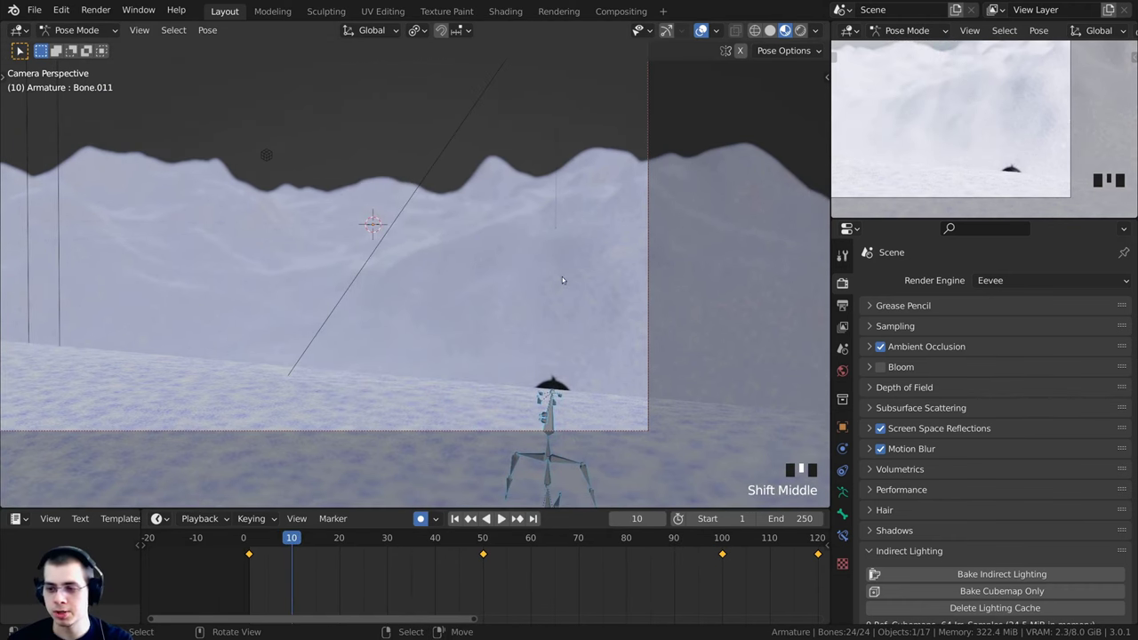
key(KP_Decimal)
scroll(414, 294, down, 1)
middle_drag(414, 294, 563, 225)
key(g)
click(562, 206)
key(r)
click(558, 201)
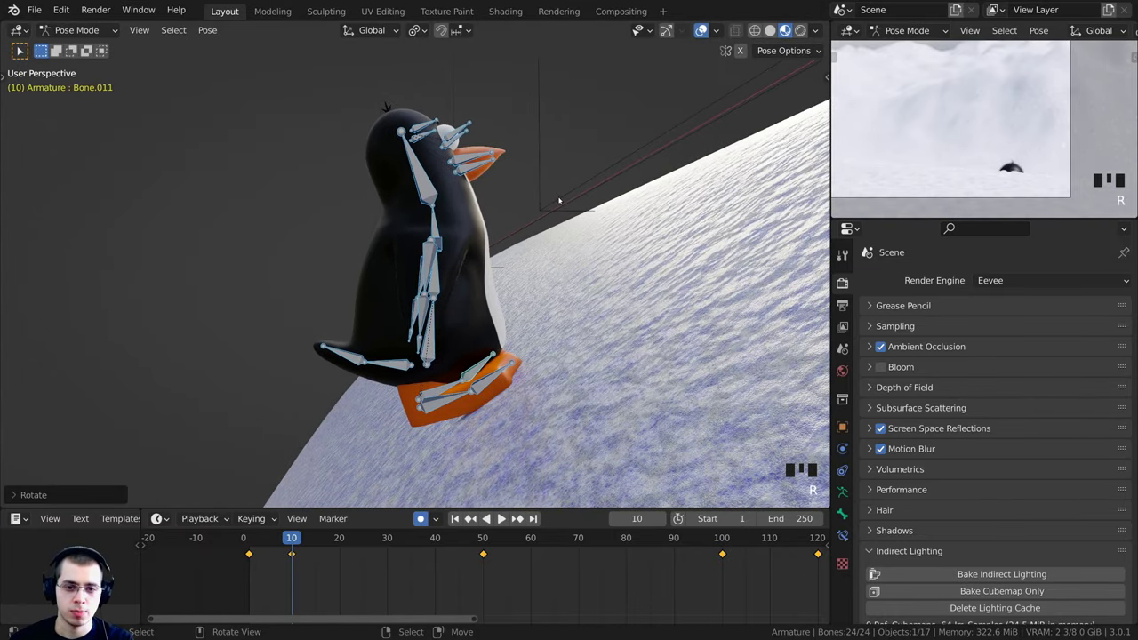
Select only the lower body bone and rotate it from above at frame 10 to turn the penguin's body
middle_drag(492, 392, 418, 279)
key(a)
key(a)
key(a)
key(a)
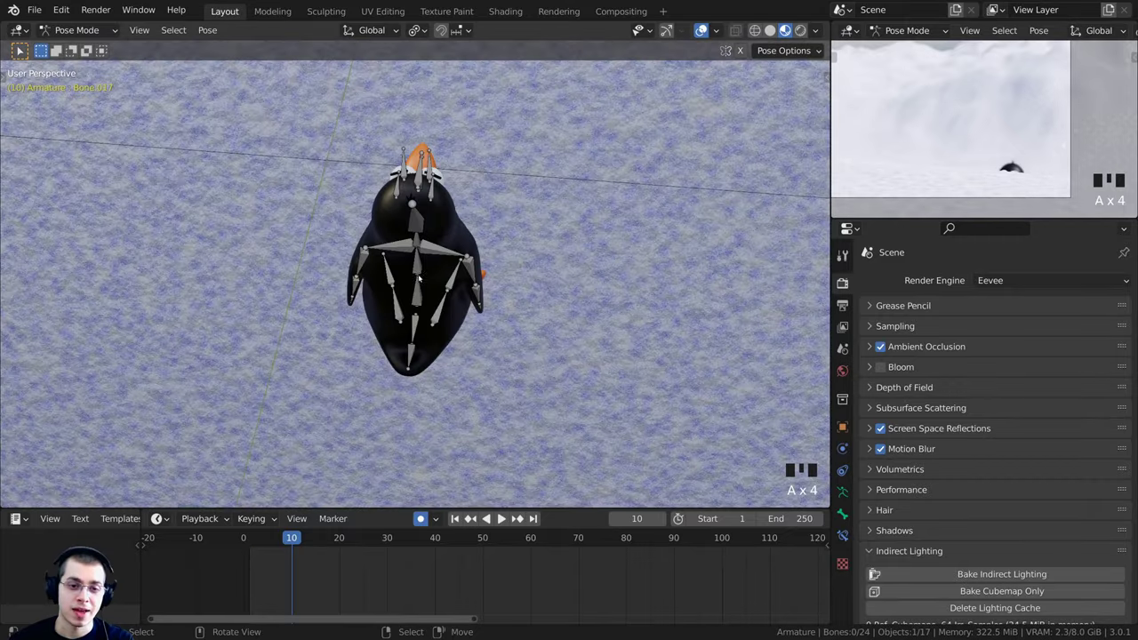
scroll(428, 342, up, 1)
scroll(427, 320, up, 3)
middle_drag(428, 342, 591, 244)
click(429, 350)
scroll(431, 347, down, 4)
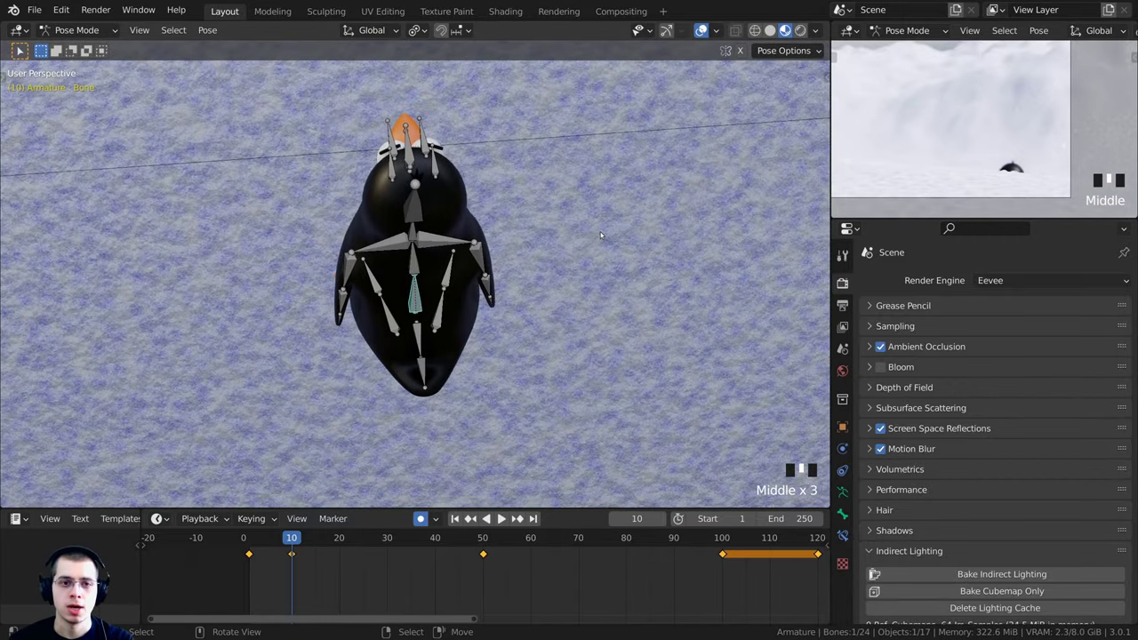
key(r)
click(623, 278)
Move the lower body bone and rotate it further at frame 10 to add a sideways waddle lean
middle_drag(497, 317, 498, 363)
key(g)
click(538, 285)
key(r)
click(556, 329)
key(r)
click(578, 391)
Fine-tune the lower body bone's position and rotation at frame 10 from the side of the slope
drag(287, 583, 292, 576)
middle_drag(398, 411, 521, 350)
key(g)
click(522, 343)
key(r)
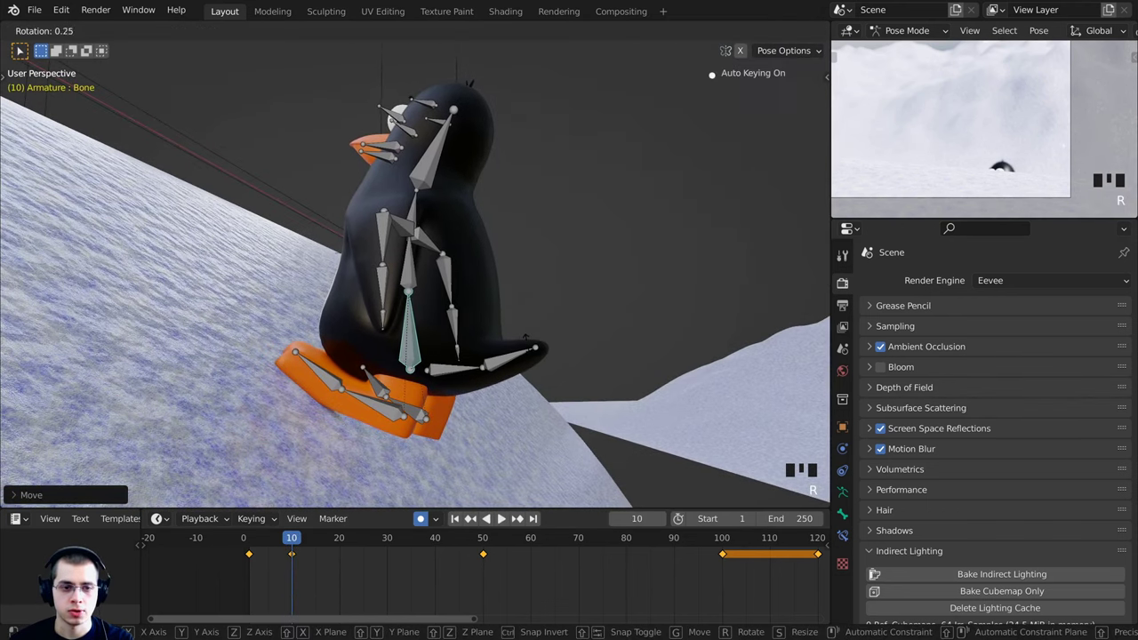
click(509, 373)
key(g)
click(508, 374)
Go to frame 20 and rotate the lower body bone from above to turn the penguin the opposite way
drag(285, 555, 338, 538)
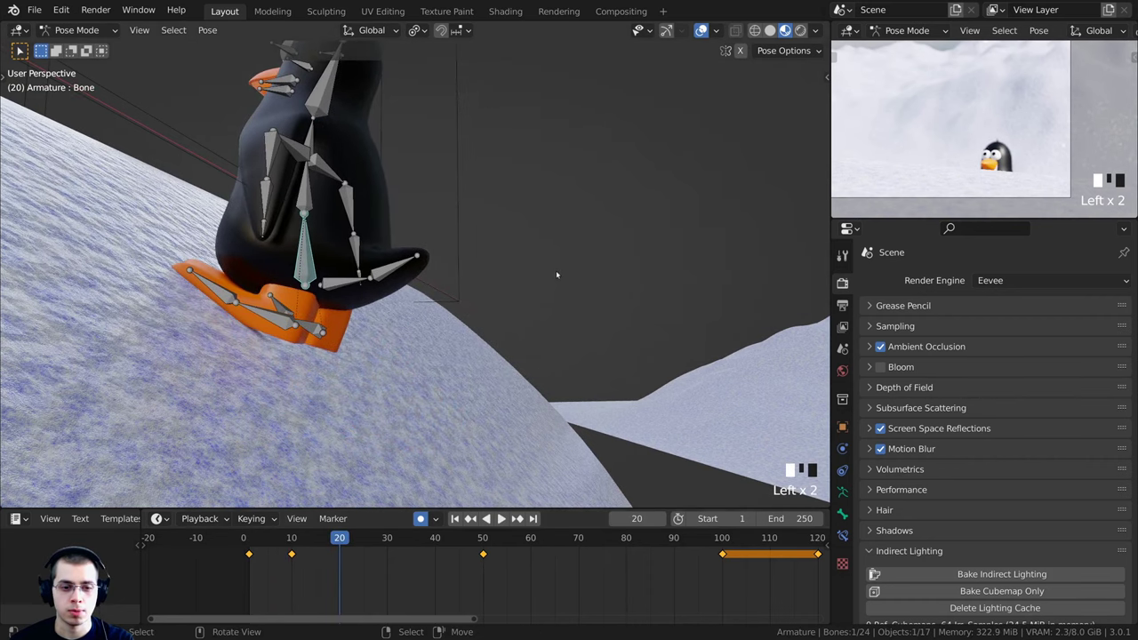
middle_drag(557, 275, 396, 347)
shift+middle_drag(533, 311, 545, 391)
middle_drag(544, 391, 554, 421)
shift+middle_drag(560, 360, 627, 355)
key(r)
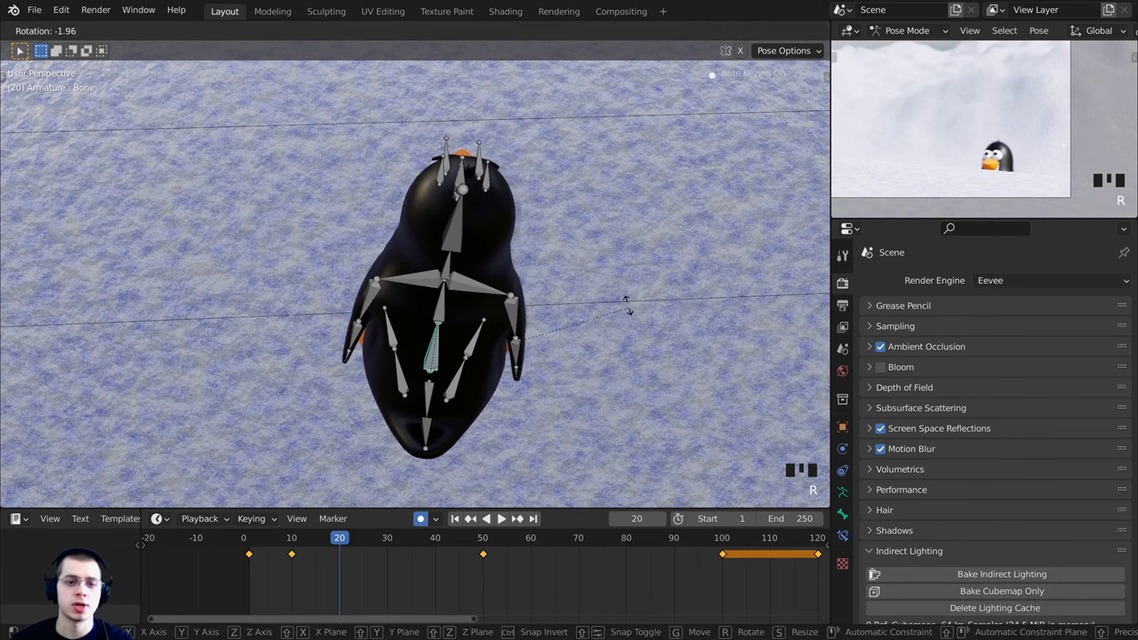
click(591, 276)
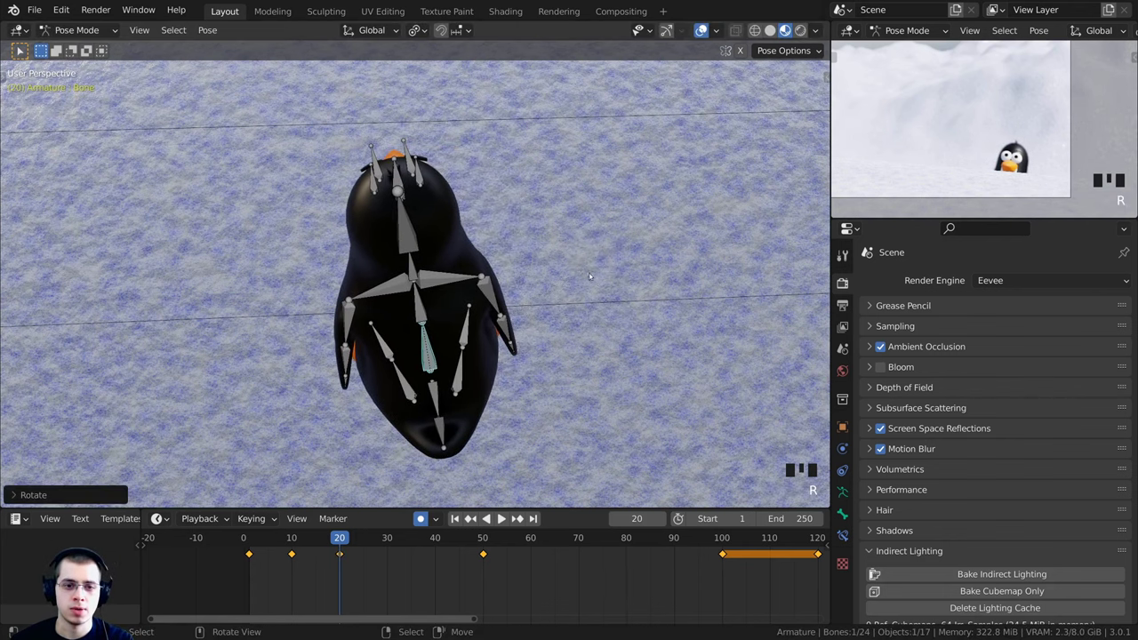
Move the lower body bone and rotate it at frame 20 to lean the penguin to the opposite side
middle_drag(570, 349, 515, 255)
key(g)
click(524, 274)
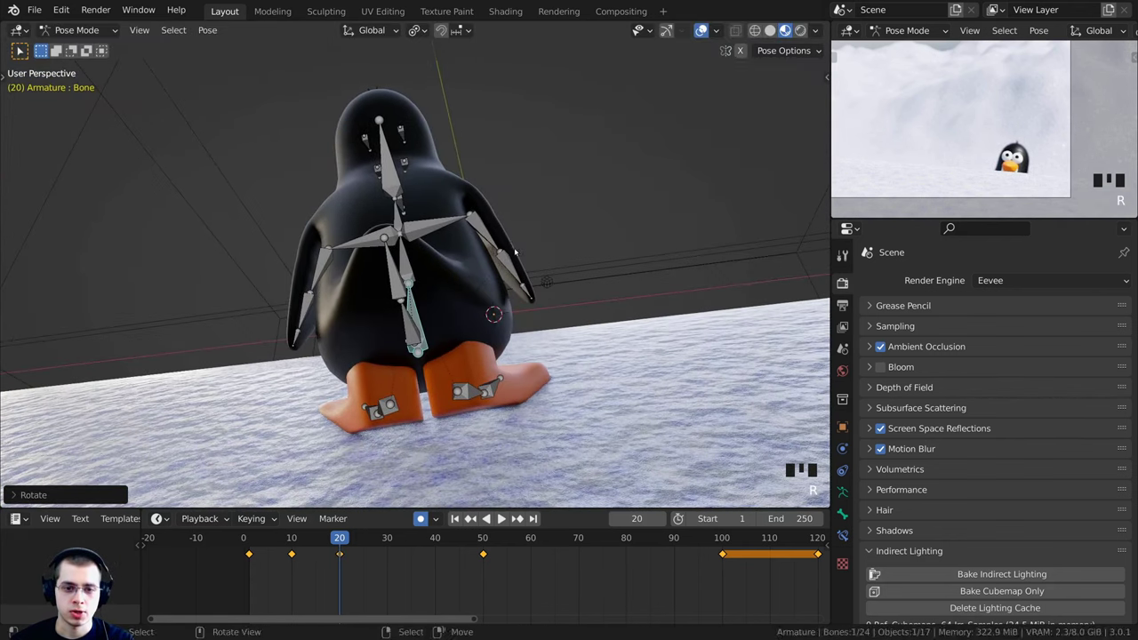
middle_drag(624, 272, 643, 338)
key(r)
click(503, 252)
key(r)
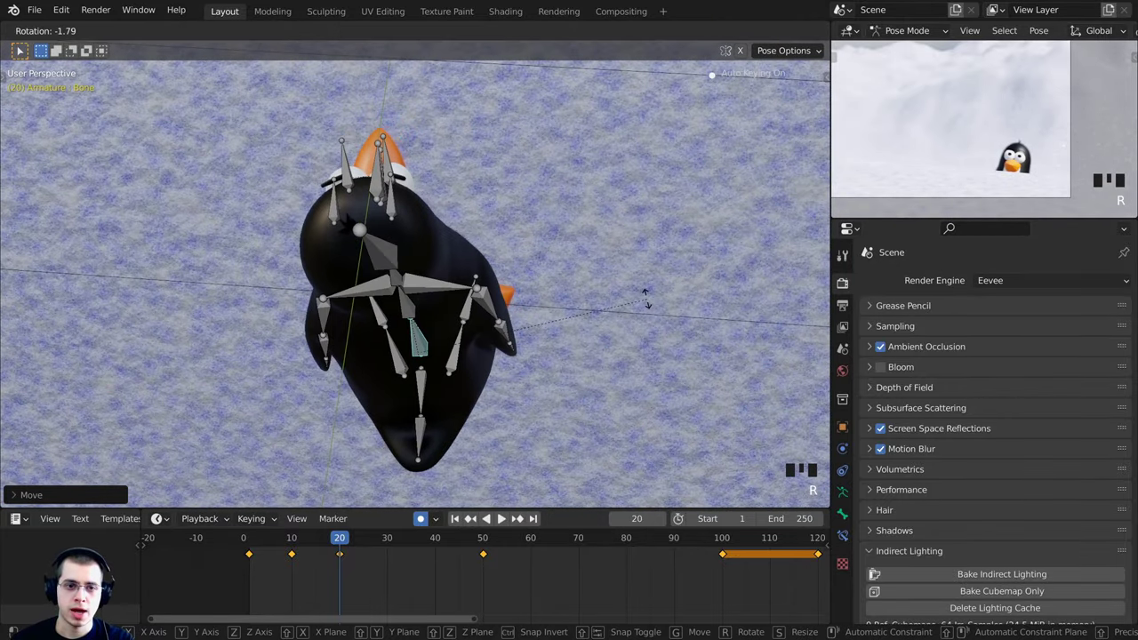
middle_drag(642, 297, 727, 362)
click(726, 357)
Go to frame 30 and rotate the lower body bone from above to reverse the penguin's turn
middle_drag(429, 397, 431, 398)
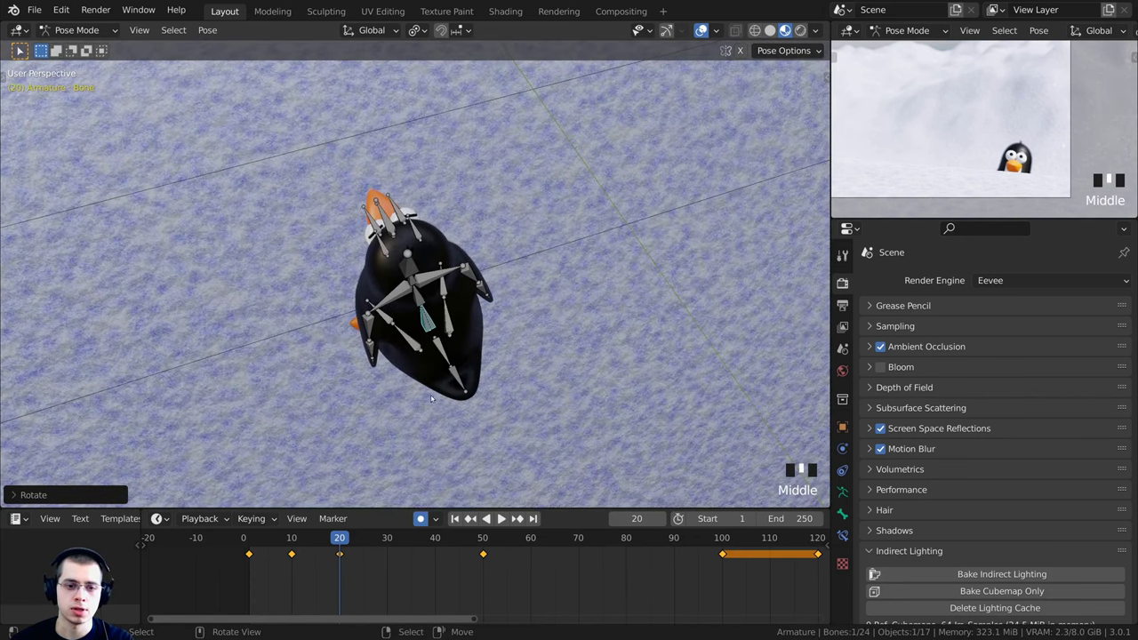
mouse_move(323, 538)
mouse_down()
mouse_move(292, 544)
mouse_move(336, 541)
mouse_up()
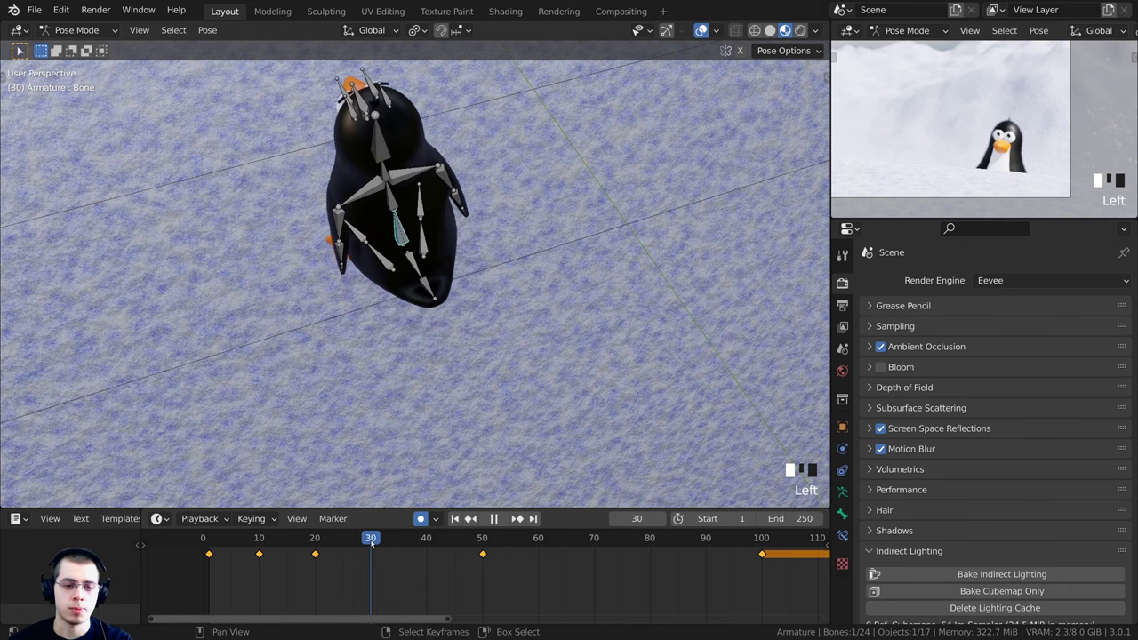
shift+middle_drag(516, 258, 519, 336)
middle_drag(542, 331, 521, 300)
key(r)
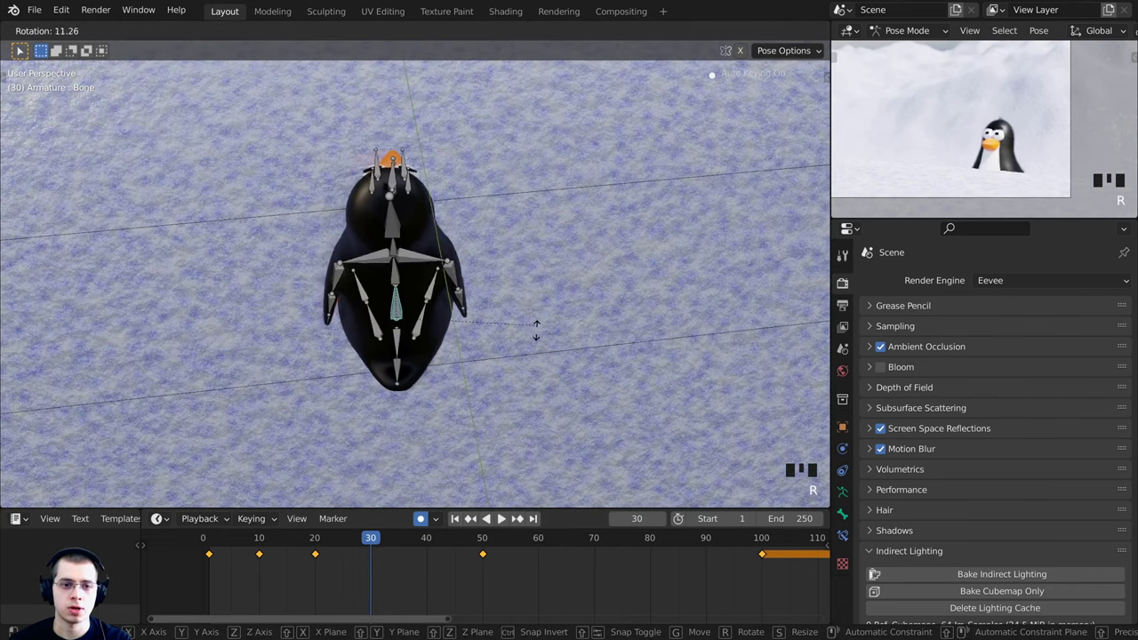
click(538, 345)
Move the lower body bone and adjust its rotation at frame 30, judging the pose from the side of the slope
middle_drag(538, 346, 508, 327)
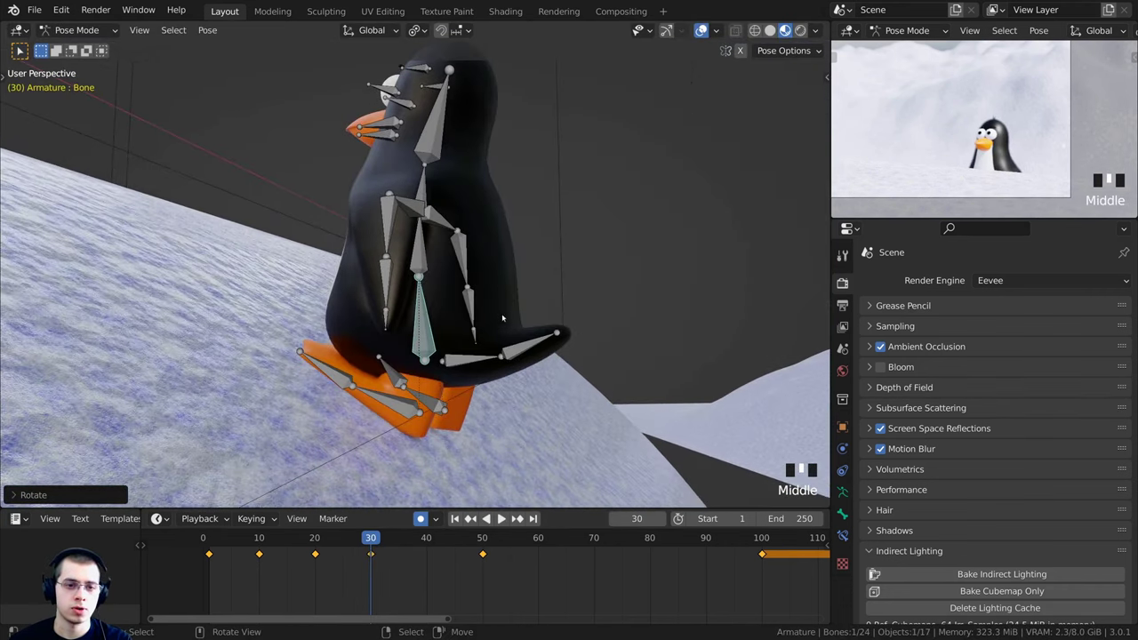
key(g)
click(509, 328)
key(r)
mouse_move(362, 531)
mouse_down()
mouse_move(317, 536)
mouse_move(370, 537)
mouse_up()
middle_drag(582, 307, 640, 315)
key(g)
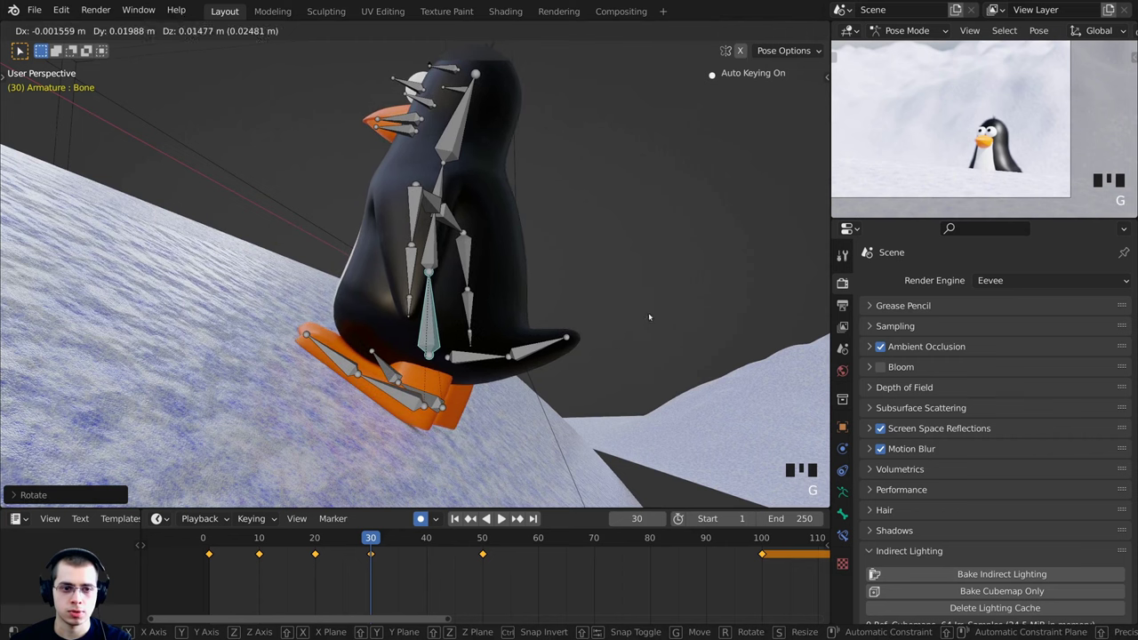
Go to frame 40 and rotate the lower body bone from above to turn the penguin the opposite way
drag(371, 538, 426, 538)
middle_drag(418, 356, 579, 394)
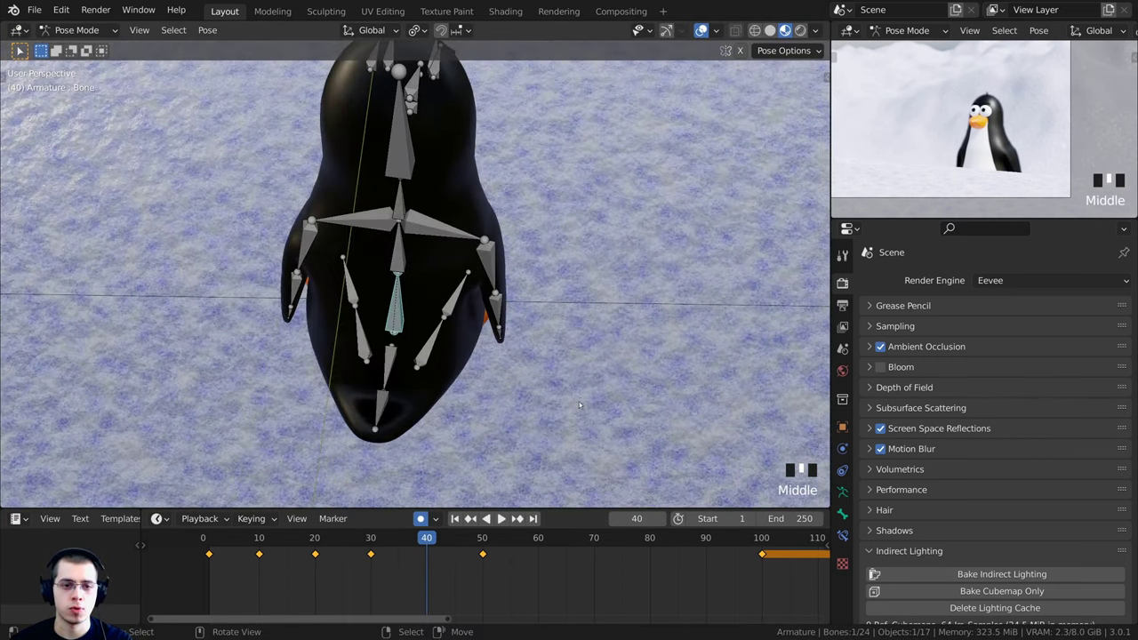
key(r)
click(590, 341)
Move the lower body bone and rotate it from the side at frame 40 to set the body's lean
middle_drag(590, 340, 564, 269)
key(g)
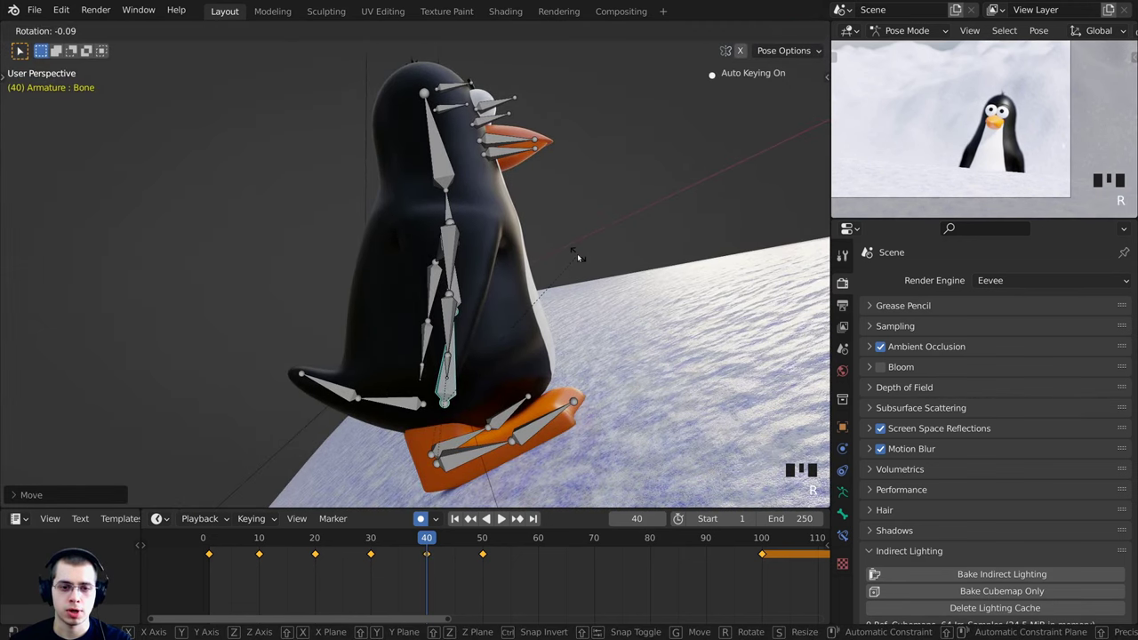
click(580, 257)
key(r)
click(606, 238)
Play the animation from the start of the timeline to check the waddle
drag(425, 538, 203, 538)
middle_drag(453, 356, 433, 343)
key(space)
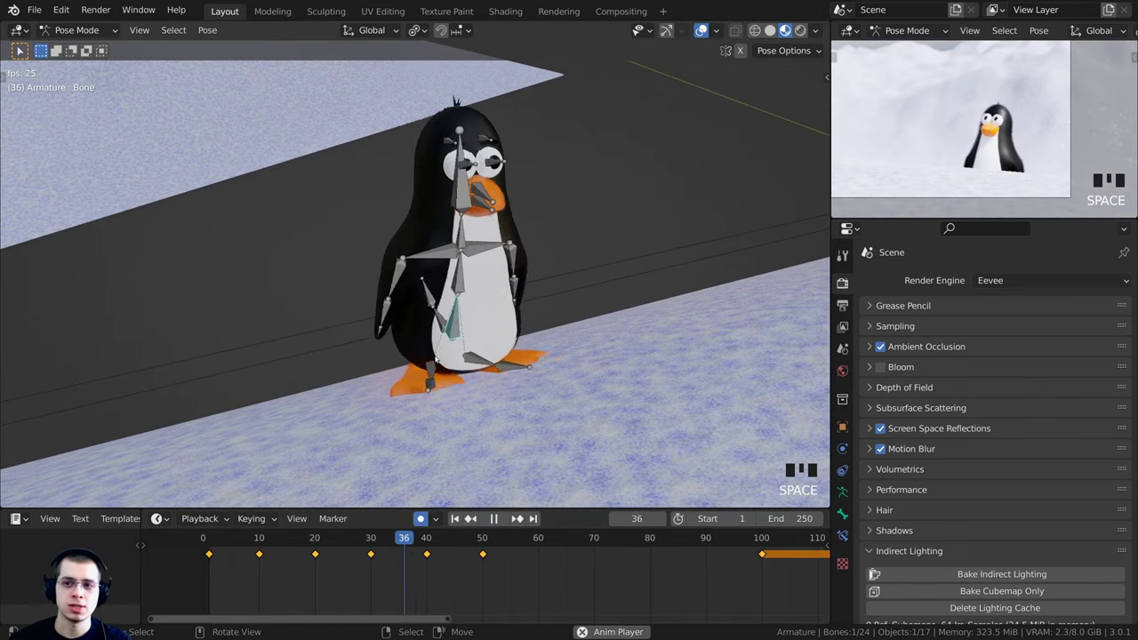
key(space)
Go to frame 50 and rotate the lower body bone to turn and lean the penguin for the next waddle pose
click(426, 549)
drag(423, 549, 483, 552)
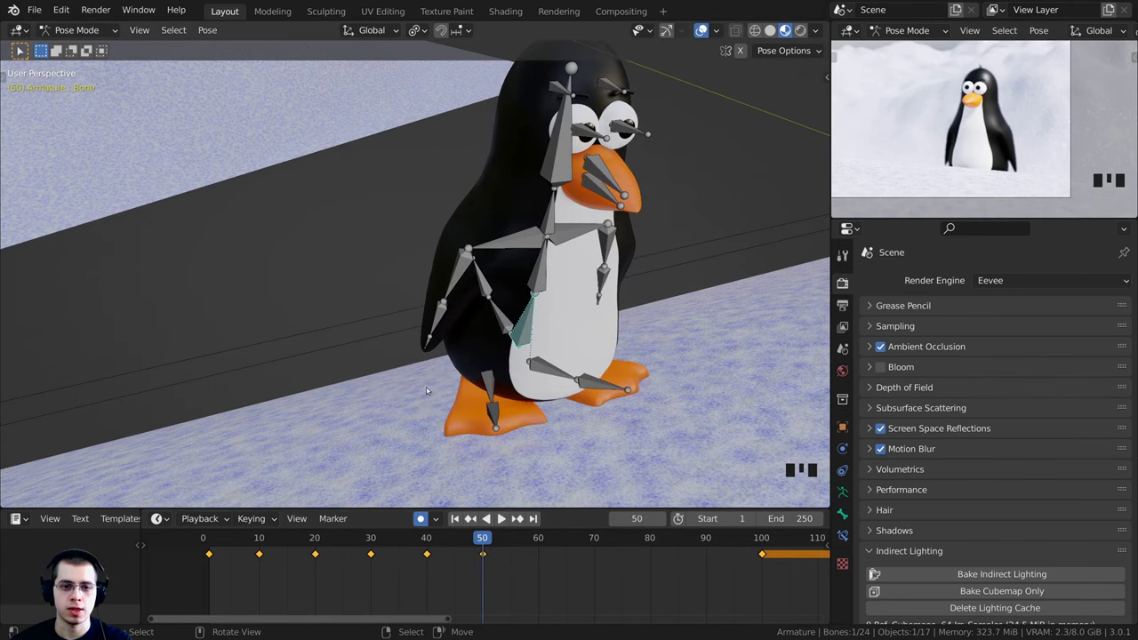
middle_drag(426, 391, 474, 302)
key(r)
click(598, 352)
key(r)
click(547, 265)
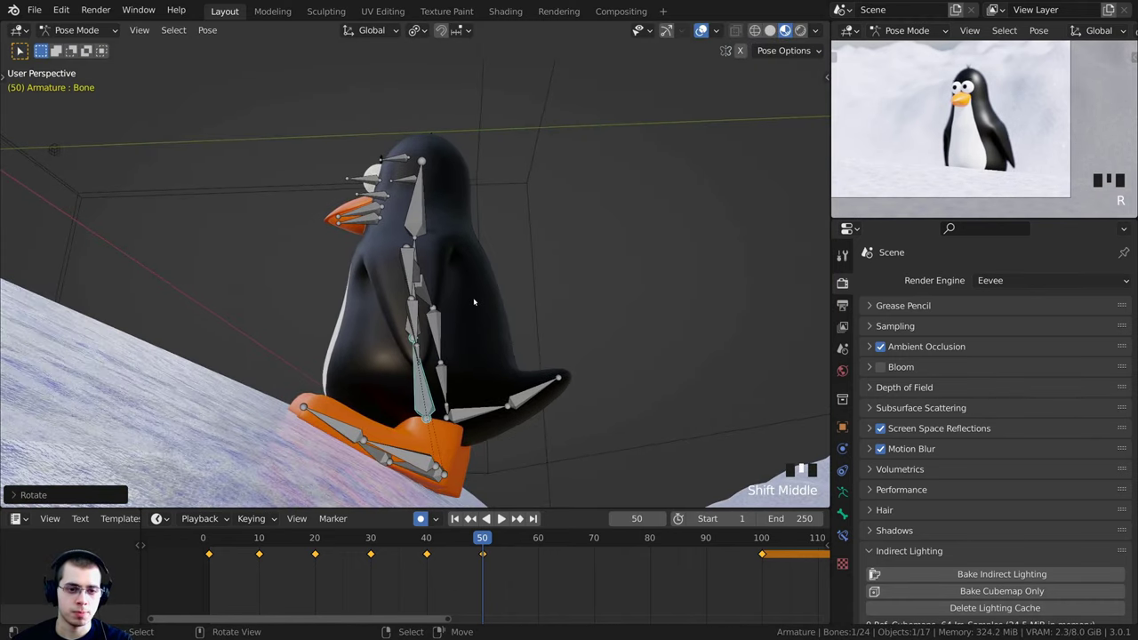
Play the animation from frame 26 in a wider view to check the waddle through frame 50
middle_drag(412, 328, 400, 422)
drag(480, 538, 348, 538)
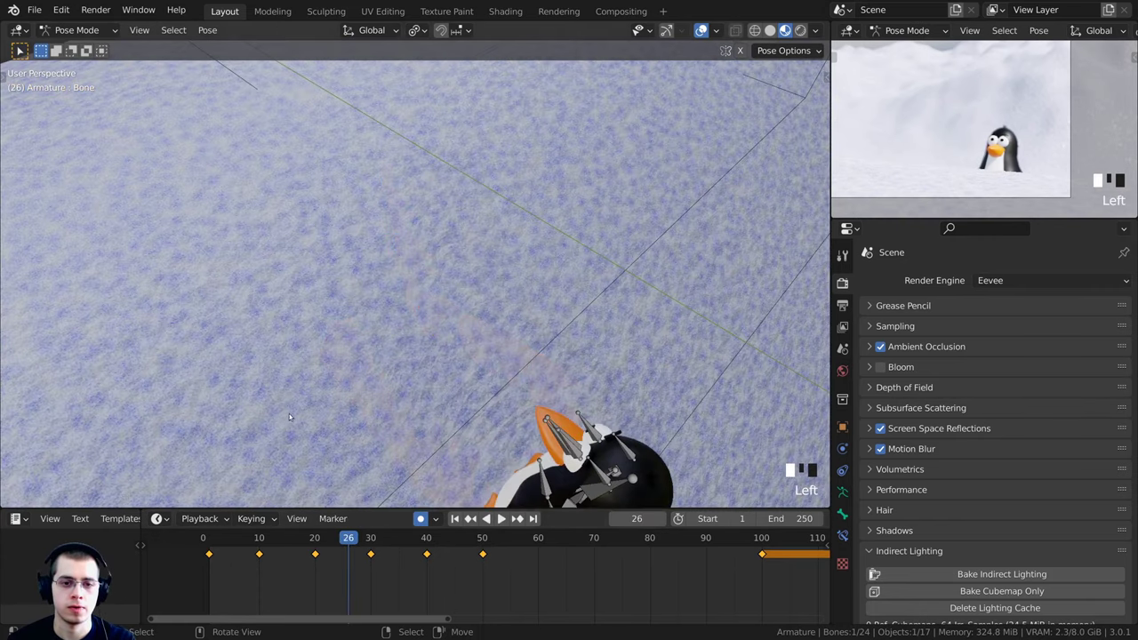
scroll(289, 413, down, 5)
middle_drag(289, 414, 549, 358)
key(space)
scroll(536, 348, up, 2)
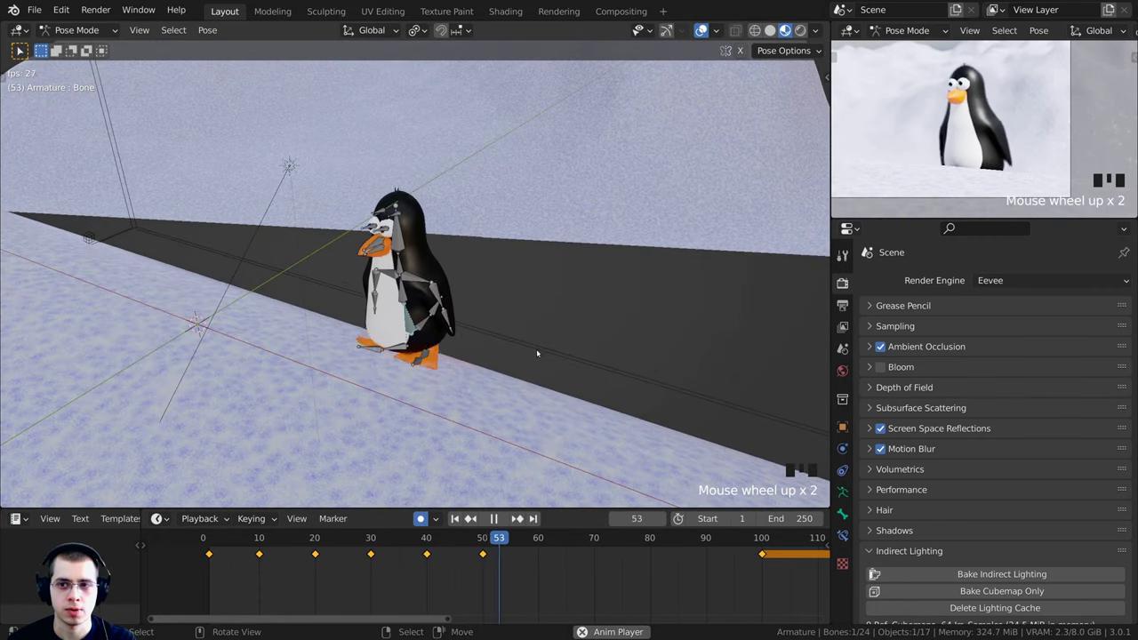
Go to frame 60 and move the lower body bone to fit the penguin's position on the slope
click(481, 539)
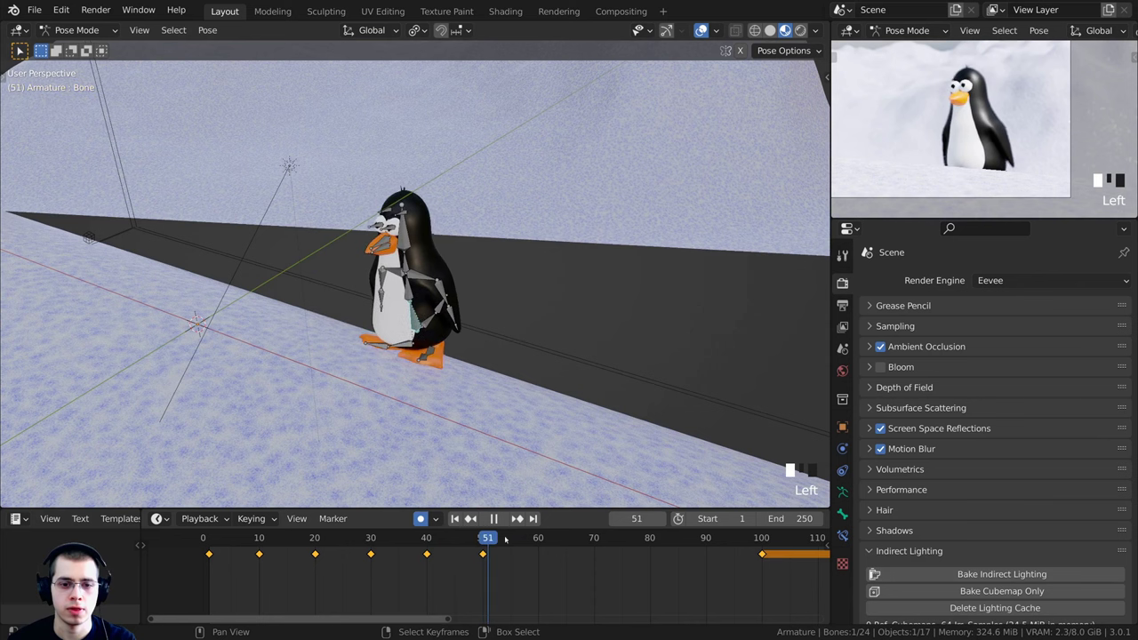
drag(505, 540, 538, 540)
scroll(577, 315, down, 1)
middle_drag(577, 315, 515, 233)
scroll(497, 274, up, 1)
key(g)
key(g)
click(513, 237)
Rotate the lower body bone from above at frame 60 and compare the pose with frame 50
middle_drag(462, 258, 449, 281)
shift+middle_drag(449, 280, 569, 480)
key(r)
click(615, 310)
drag(449, 541, 481, 542)
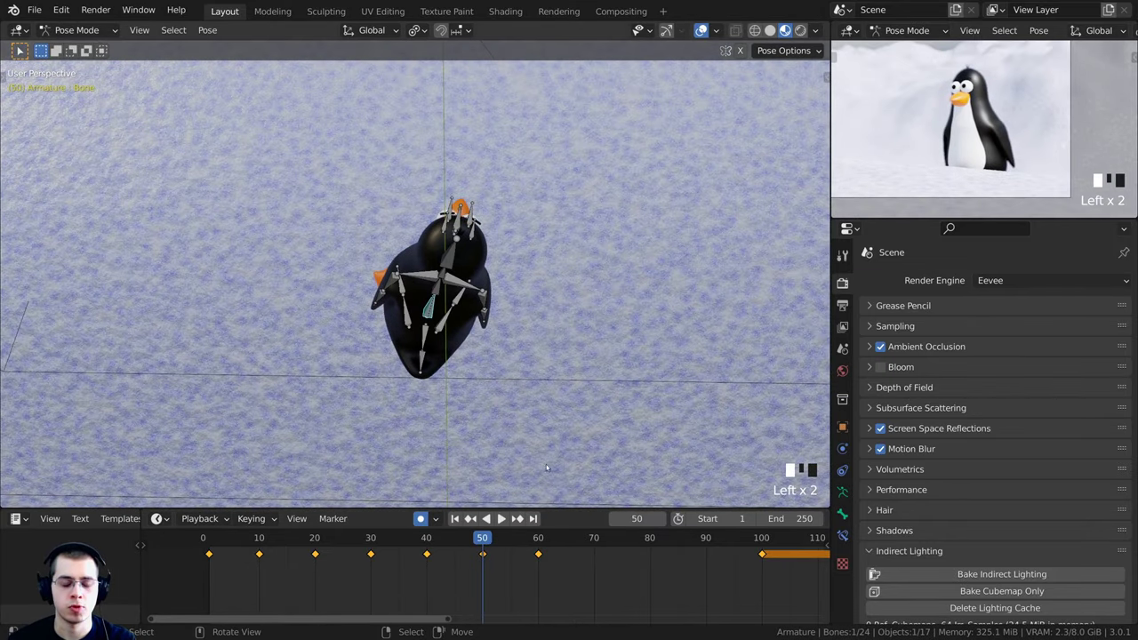
click(500, 519)
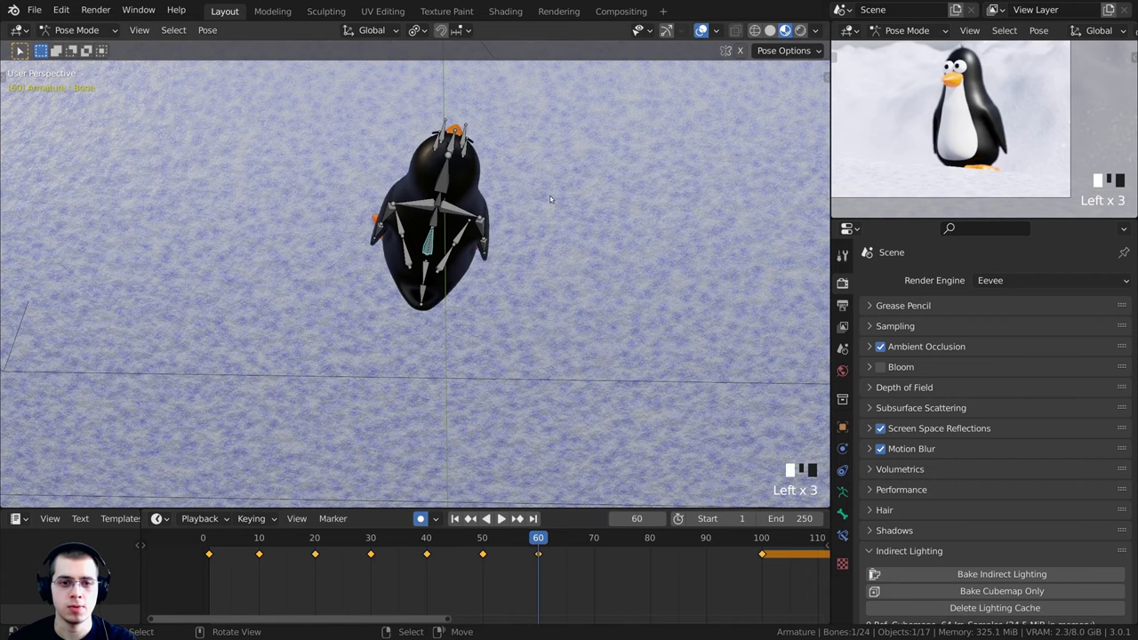
Rotate the lower body bone further at frame 60 so the penguin turns opposite to its frame 50 pose
scroll(549, 199, up, 1)
middle_drag(550, 199, 558, 215)
key(r)
click(569, 174)
middle_drag(569, 175, 569, 151)
shift+middle_drag(569, 152, 562, 217)
key(r)
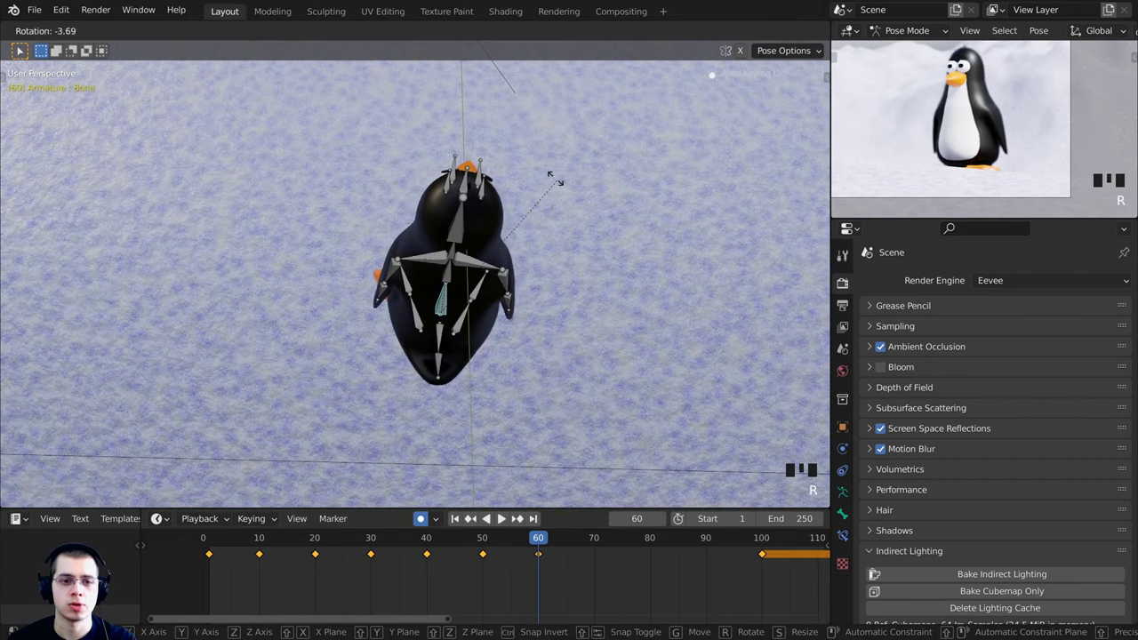
click(538, 164)
middle_drag(538, 165, 542, 190)
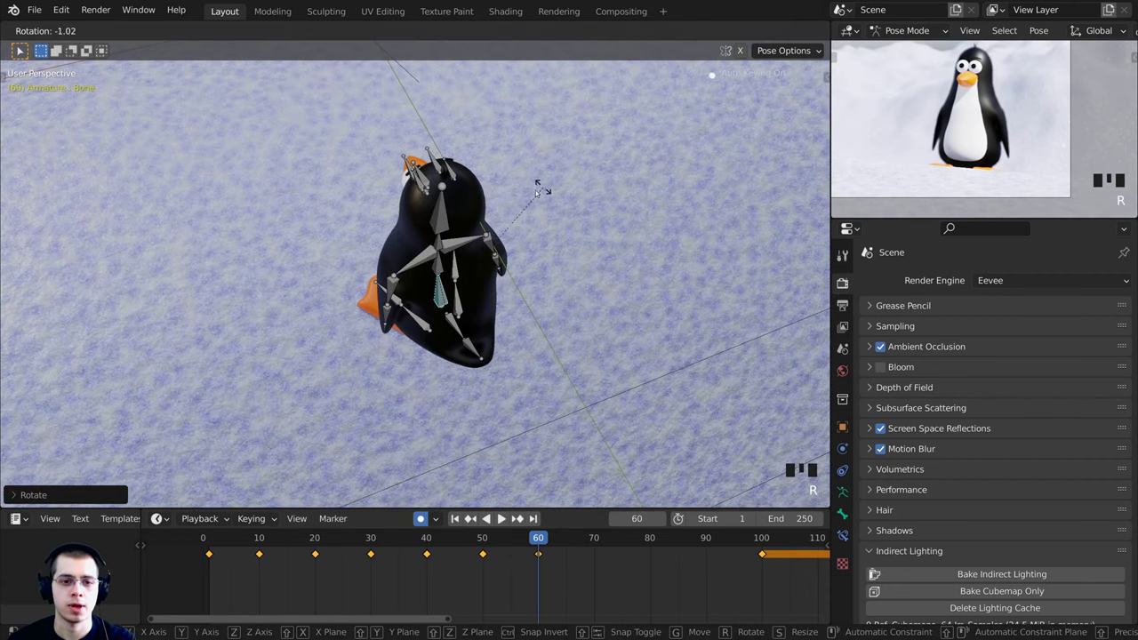
Go to frame 70 and move the lower body bone from the side to adjust the body above the feet
drag(541, 537, 594, 537)
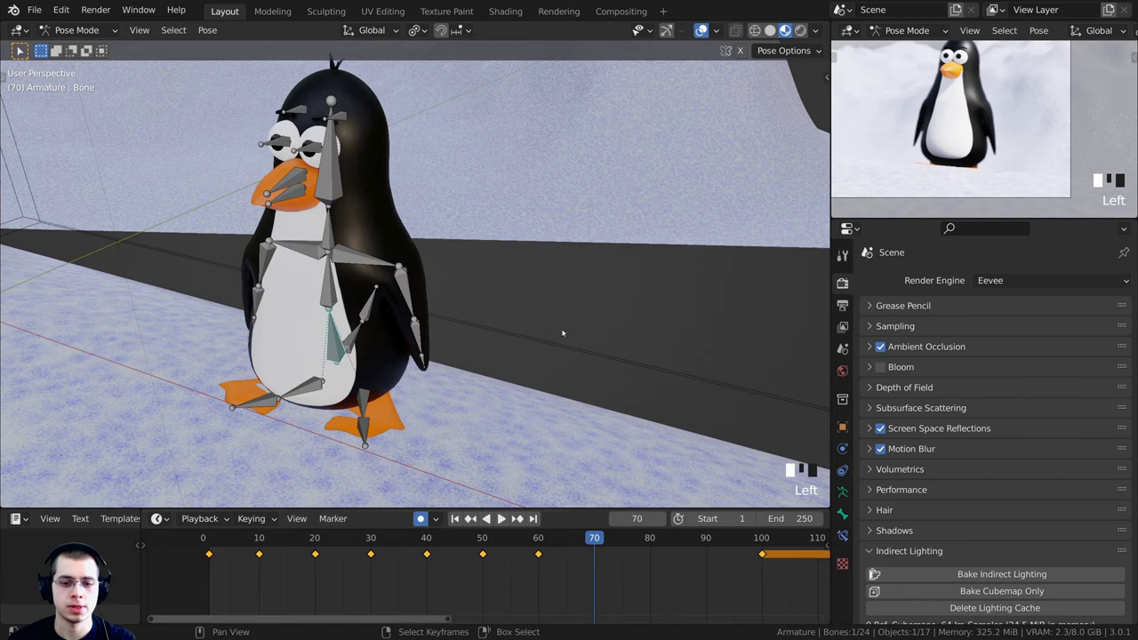
scroll(562, 334, down, 3)
middle_drag(562, 333, 489, 249)
scroll(489, 240, up, 2)
key(g)
click(503, 182)
Rotate the lower body bone at frame 70 to lean and turn the penguin for the next step
shift+middle_drag(465, 201, 398, 351)
key(r)
drag(584, 539, 594, 548)
middle_drag(548, 291, 538, 334)
shift+middle_drag(524, 195, 649, 202)
scroll(512, 249, up, 3)
key(r)
click(480, 211)
Refine the lower body bone's rotation at frame 70 from above to strengthen the body's turn
scroll(477, 210, down, 3)
key(r)
click(505, 210)
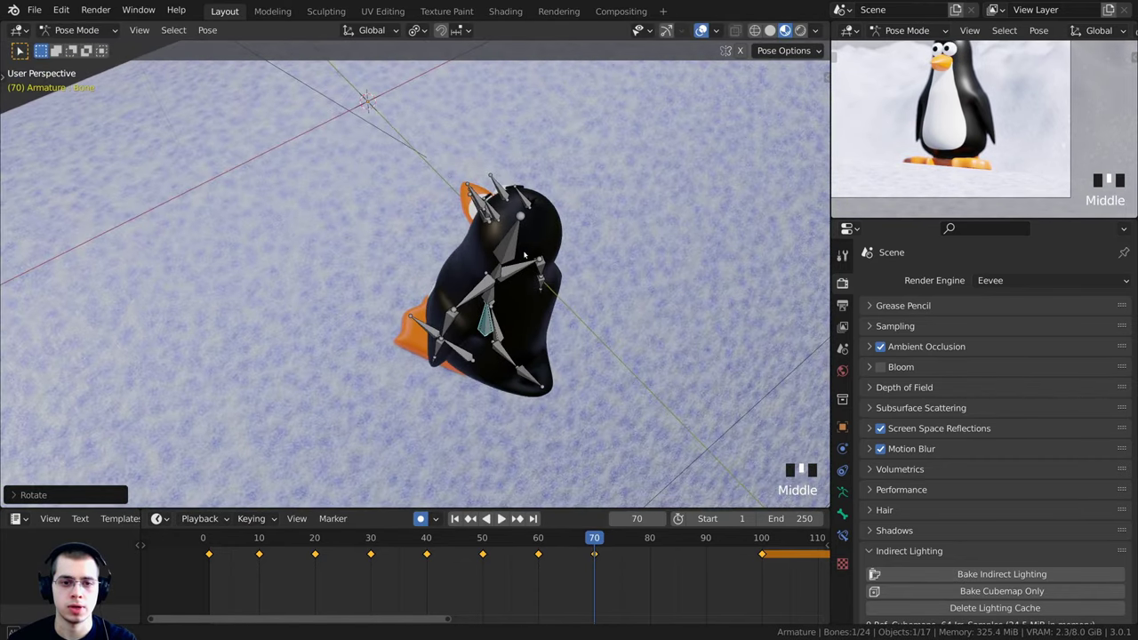
middle_drag(658, 275, 689, 253)
middle_drag(770, 298, 631, 274)
key(r)
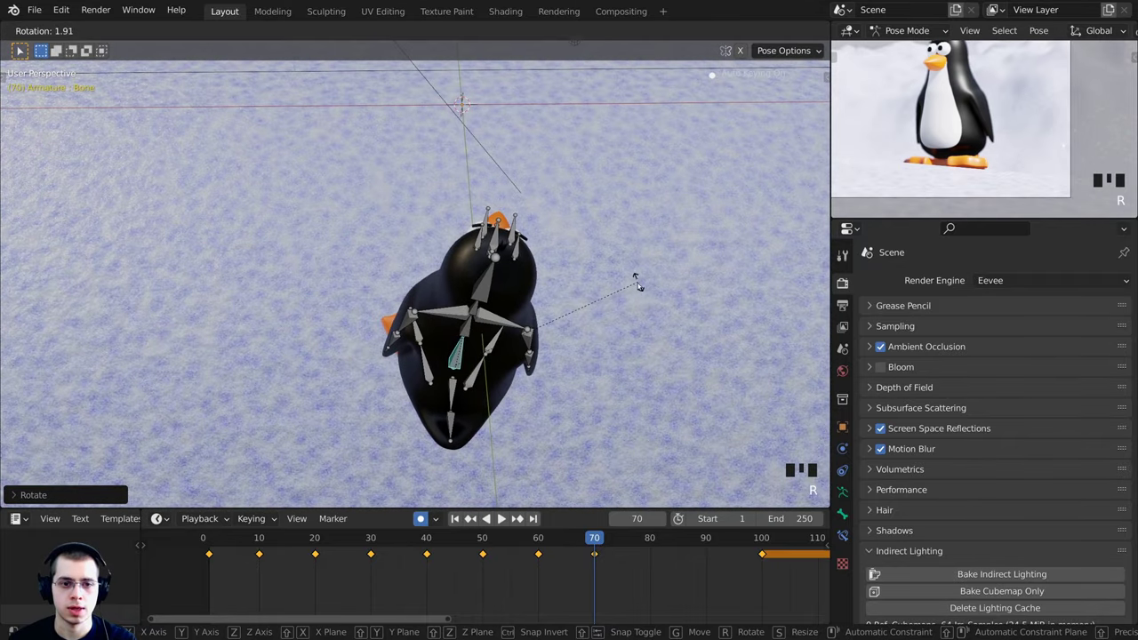
Play back the animation from around frame 50 to check the newly keyed waddle poses
drag(594, 538, 489, 539)
middle_drag(480, 485, 600, 483)
key(space)
key(space)
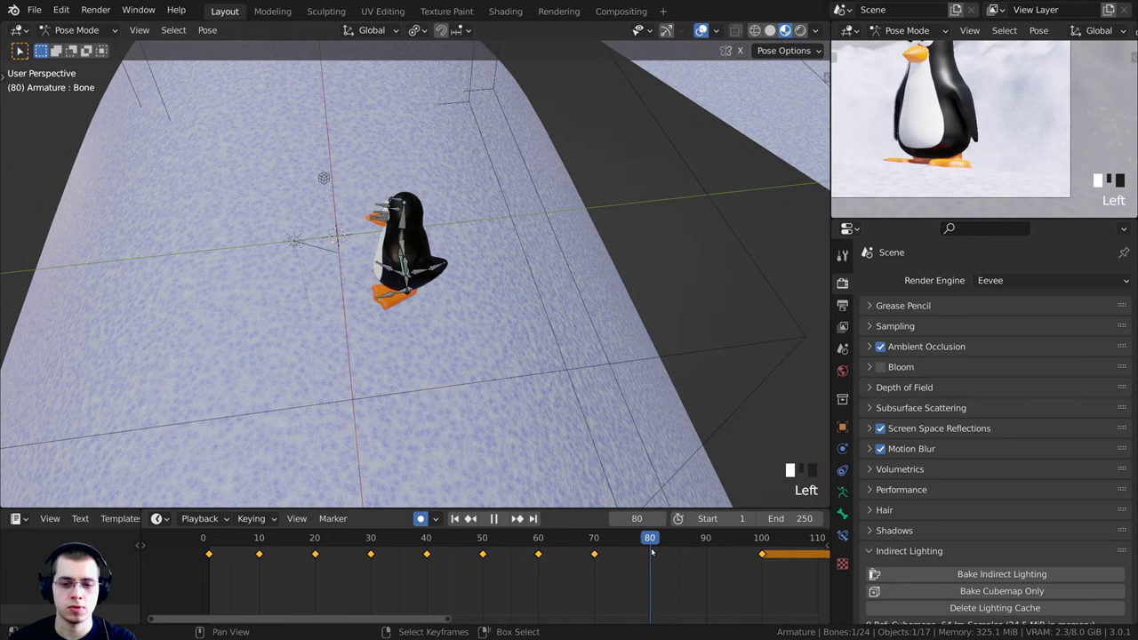
Go to frame 80, rotate the lower body bone to reverse the turn, and move it to settle the body
middle_drag(404, 342, 674, 240)
scroll(587, 268, up, 4)
shift+middle_drag(674, 240, 673, 277)
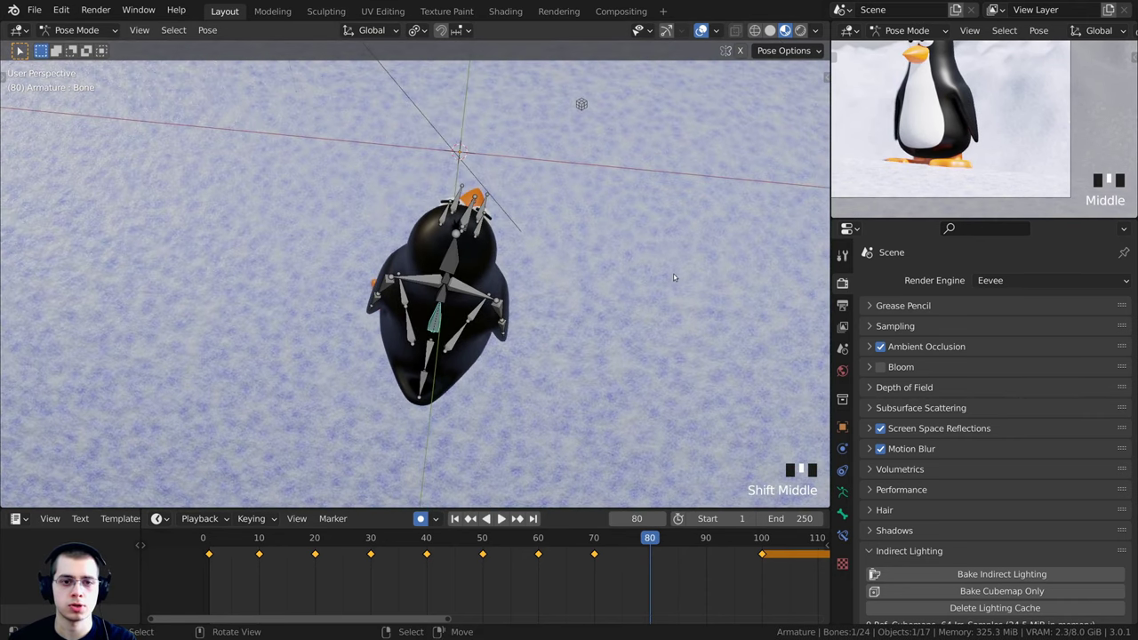
key(r)
click(647, 236)
middle_drag(521, 313, 619, 245)
key(g)
click(573, 290)
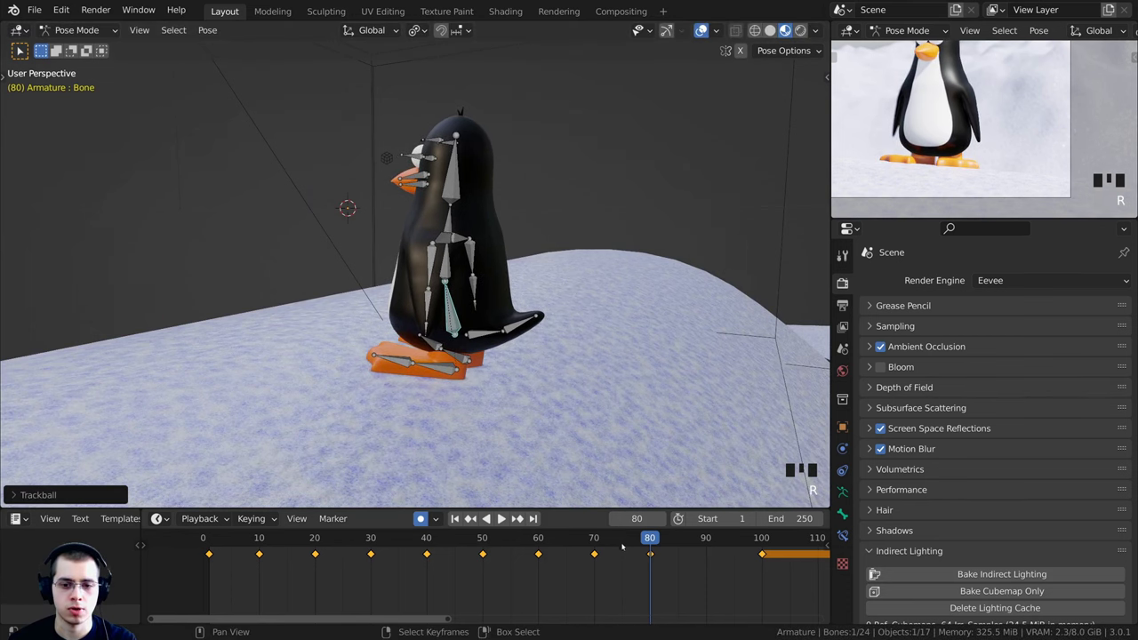
Go to frame 90 and rotate the lower body bone from above to turn the penguin the other way
drag(622, 546, 706, 551)
mouse_move(466, 242)
middle_down()
mouse_move(444, 246)
mouse_move(484, 284)
mouse_move(471, 221)
middle_up()
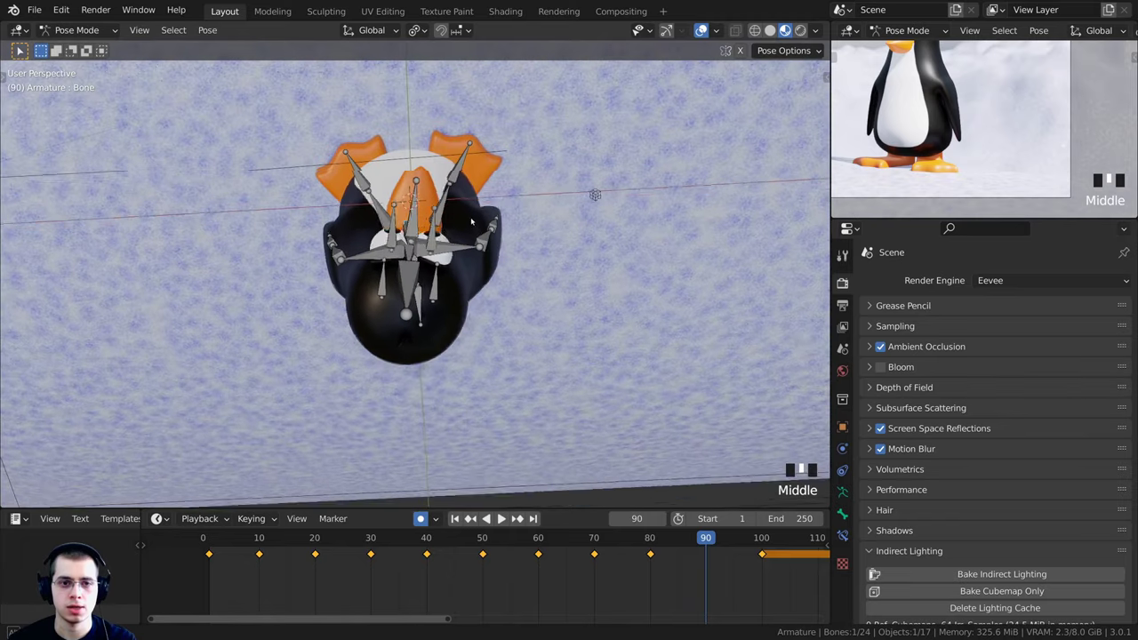
scroll(471, 222, down, 2)
key(r)
click(534, 229)
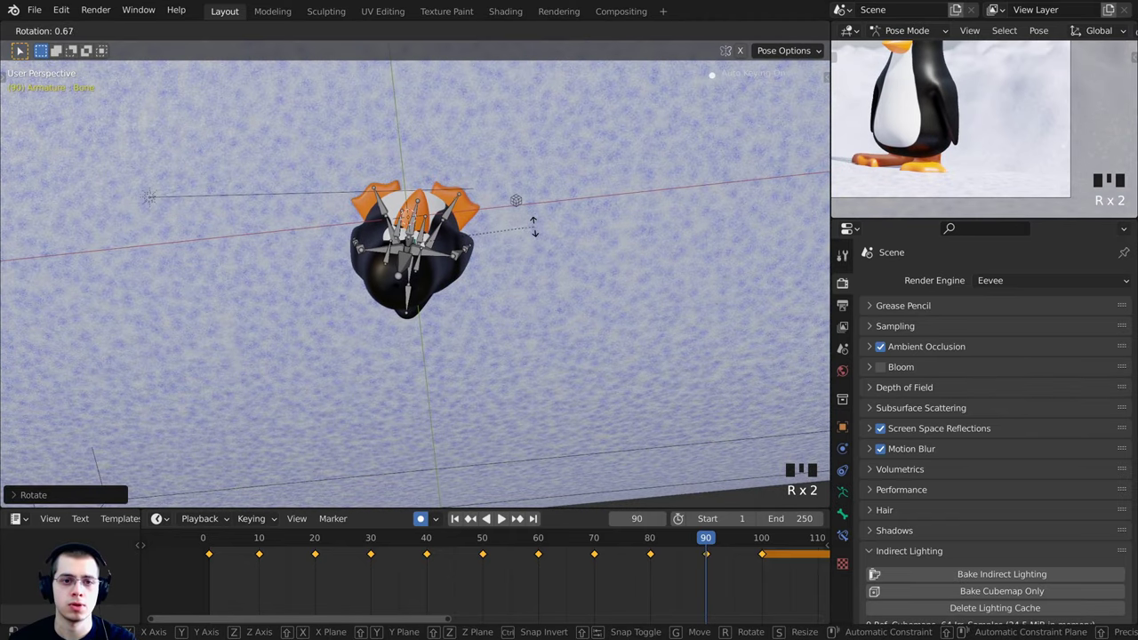
click(536, 228)
Move the lower body bone at frame 90 to raise the body slightly and save the file
middle_drag(560, 236, 613, 160)
shift+middle_drag(587, 209, 546, 280)
key(g)
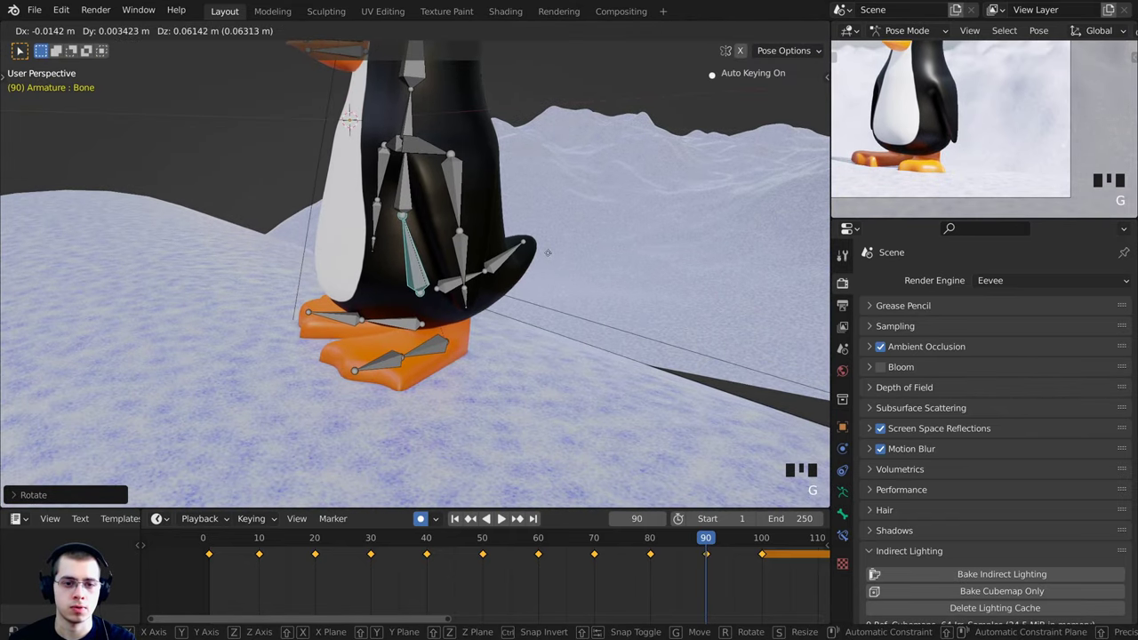
click(548, 253)
scroll(409, 267, up, 1)
key(ctrl+s)
scroll(409, 263, down, 3)
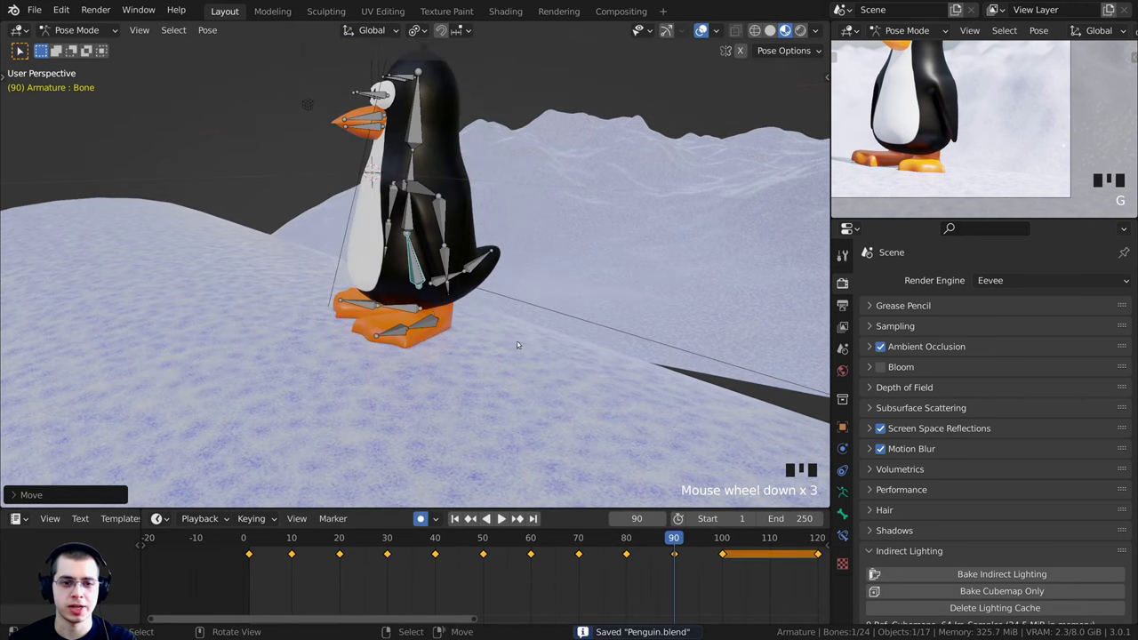
Scrub the timeline from the start and through the camera view to review the waddle, stopping at frame 10
shift+middle_drag(410, 261, 448, 297)
drag(669, 540, 248, 533)
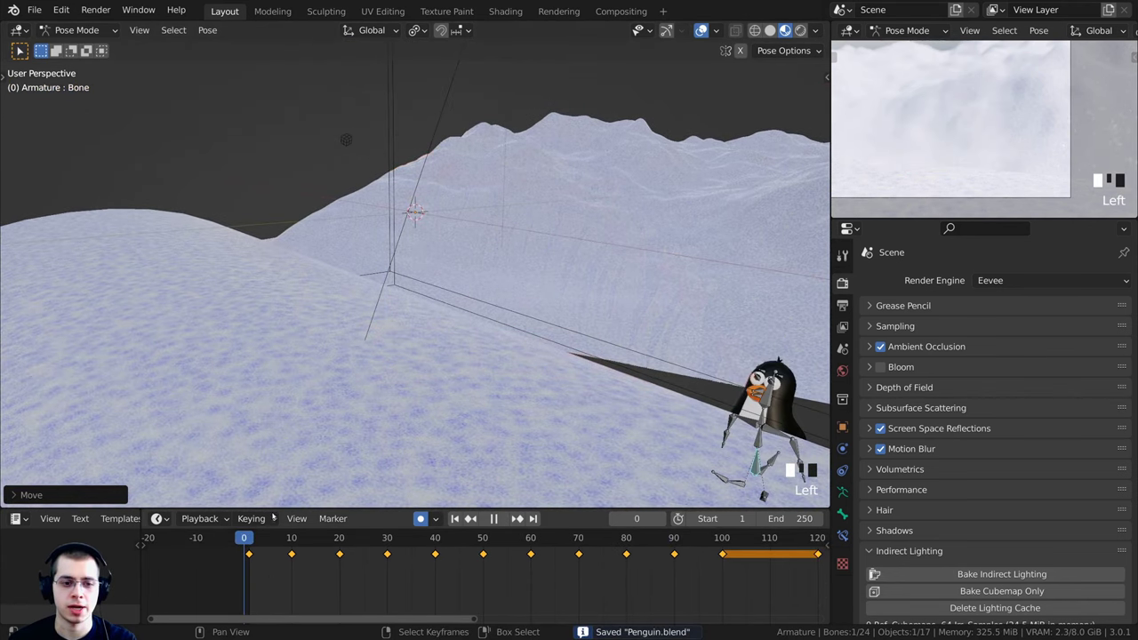
shift+middle_drag(525, 333, 491, 311)
key(KP_0)
drag(579, 543, 275, 553)
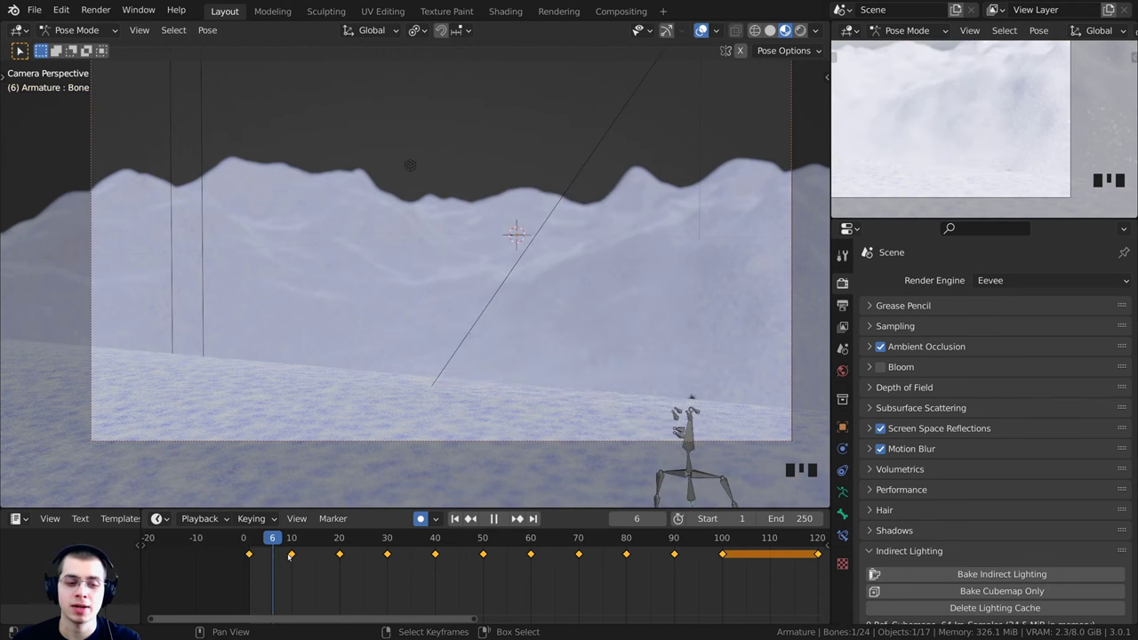
key(Escape)
Centre the view on the lower body bone at frame 10 and examine the penguin's feet from the side of the slope
middle_drag(445, 383, 483, 389)
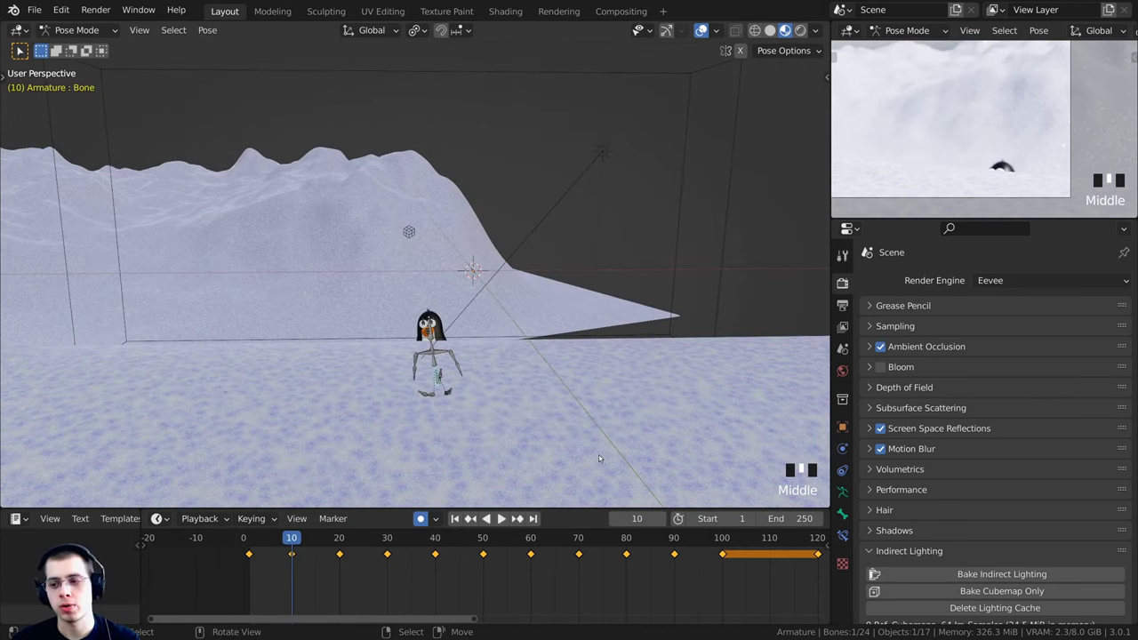
key(KP_Decimal)
scroll(353, 432, down, 6)
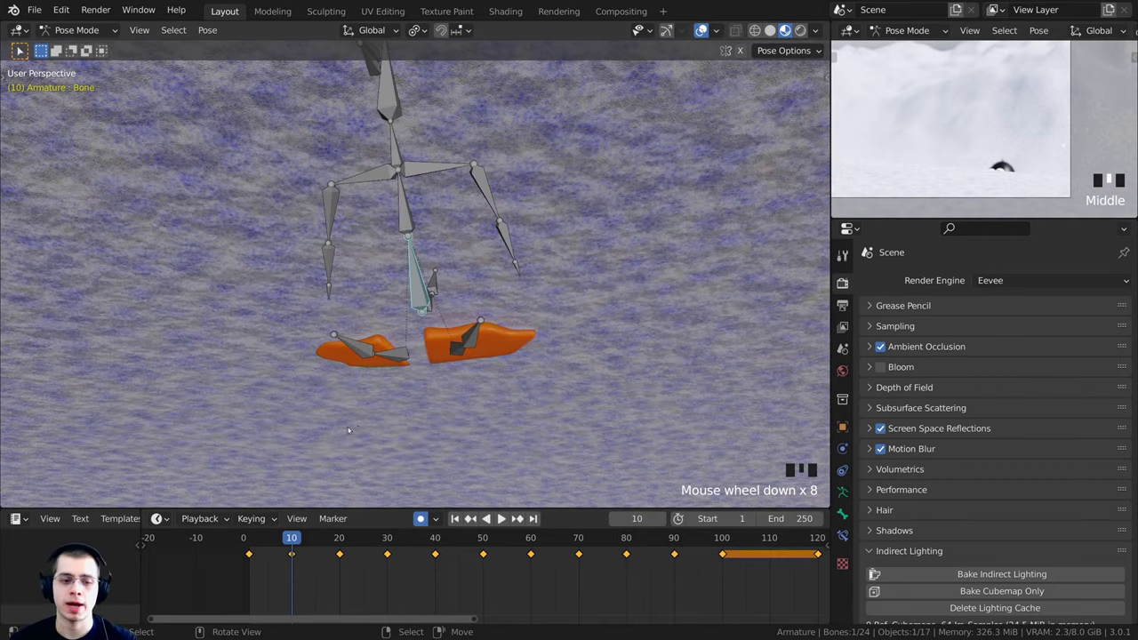
middle_drag(353, 432, 474, 296)
scroll(476, 335, up, 3)
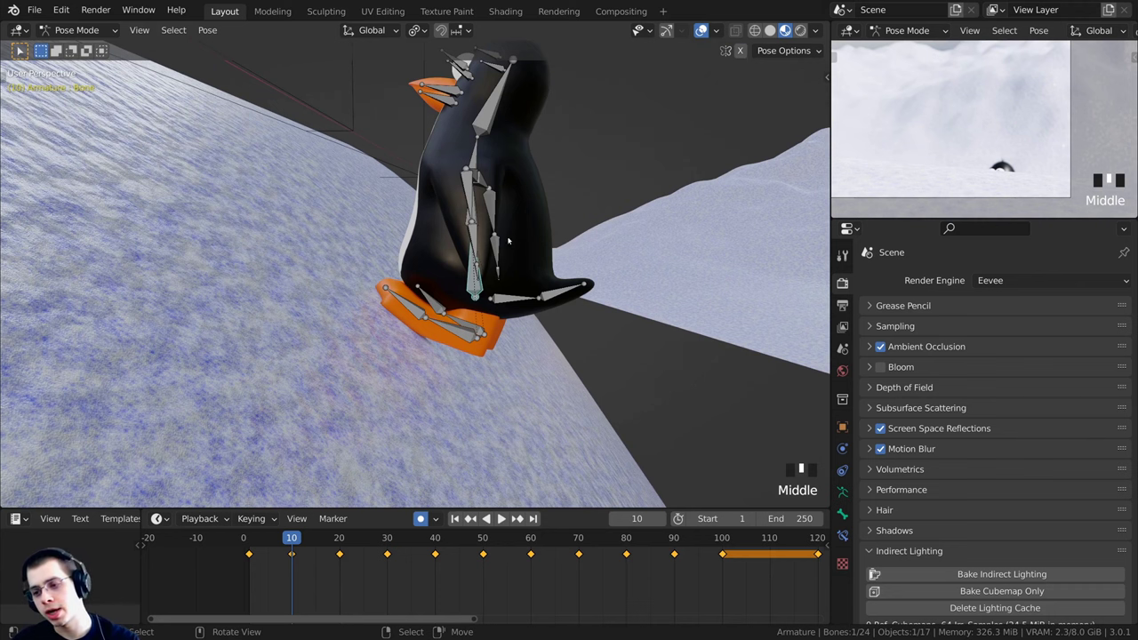
scroll(507, 243, up, 1)
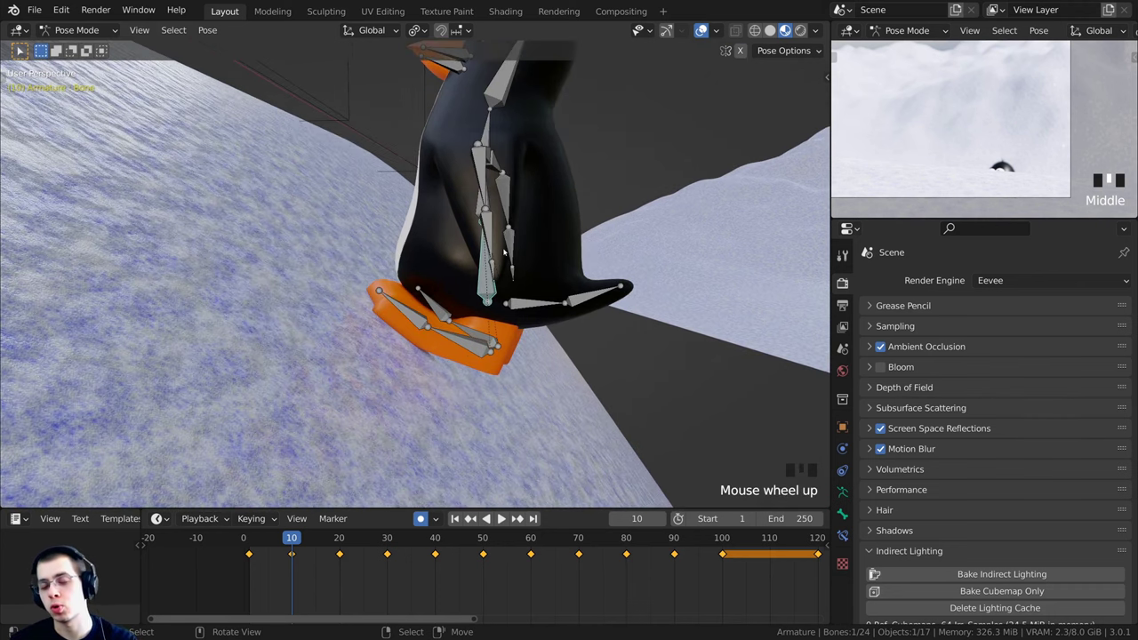
scroll(490, 237, down, 1)
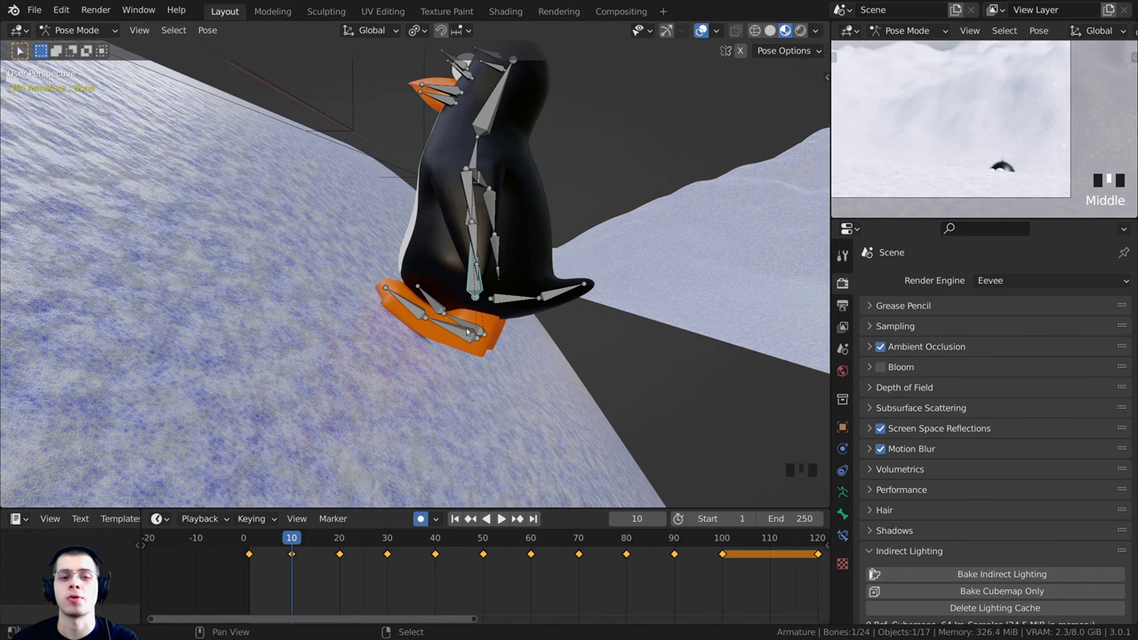
drag(279, 570, 292, 562)
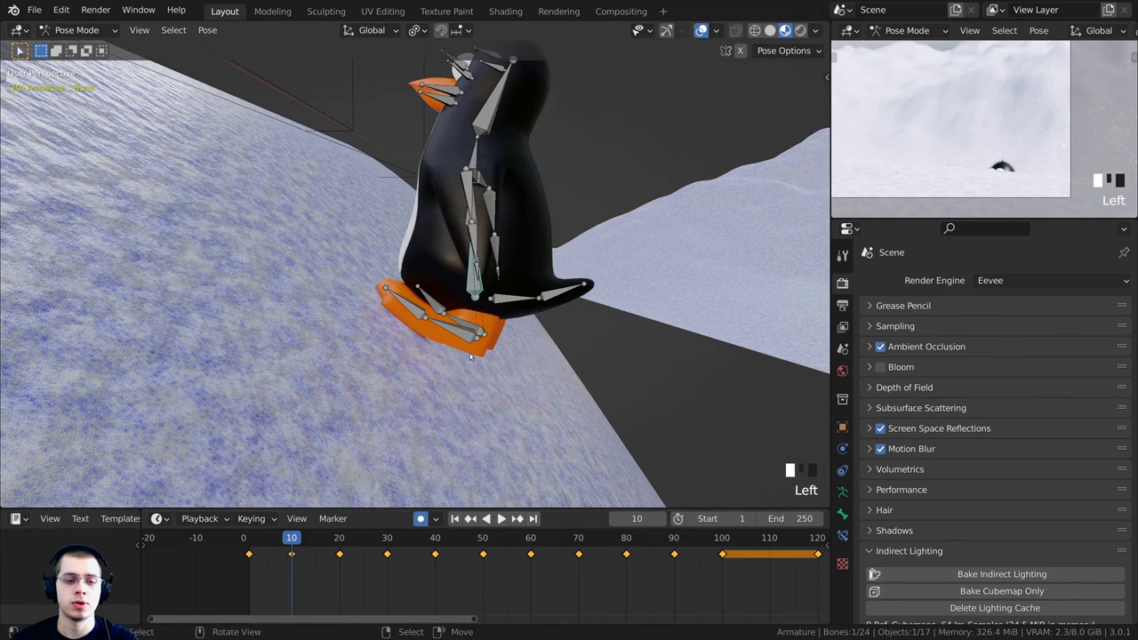
At frame 10, move and rotate the penguin's left foot bone so the foot rests along the snowy slope
middle_drag(551, 214, 458, 301)
scroll(411, 235, down, 3)
key(g)
click(445, 287)
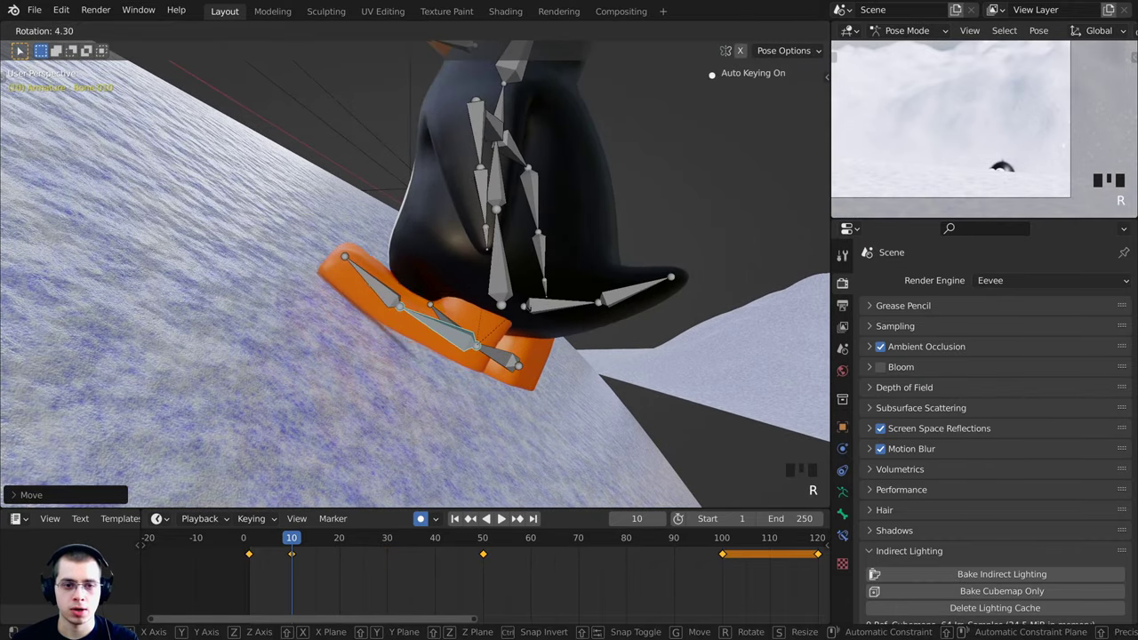
middle_drag(384, 274, 463, 242)
click(522, 285)
key(g)
click(506, 360)
key(r)
click(472, 307)
Move and rotate the right foot at frame 10, angling its toe bone to follow the snow
scroll(471, 305, down, 3)
click(473, 313)
key(g)
click(479, 275)
key(r)
click(489, 290)
scroll(396, 311, down, 4)
right_click(436, 302)
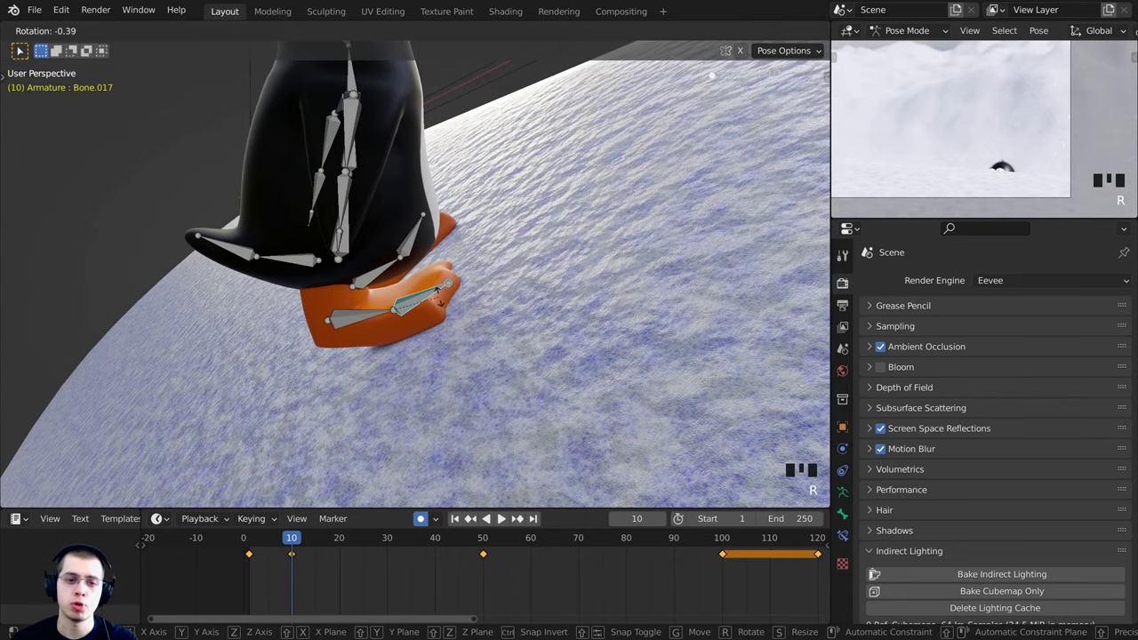
Adjust the left foot bone's rotation and position again at frame 10, checking it from both sides
middle_drag(418, 298, 457, 240)
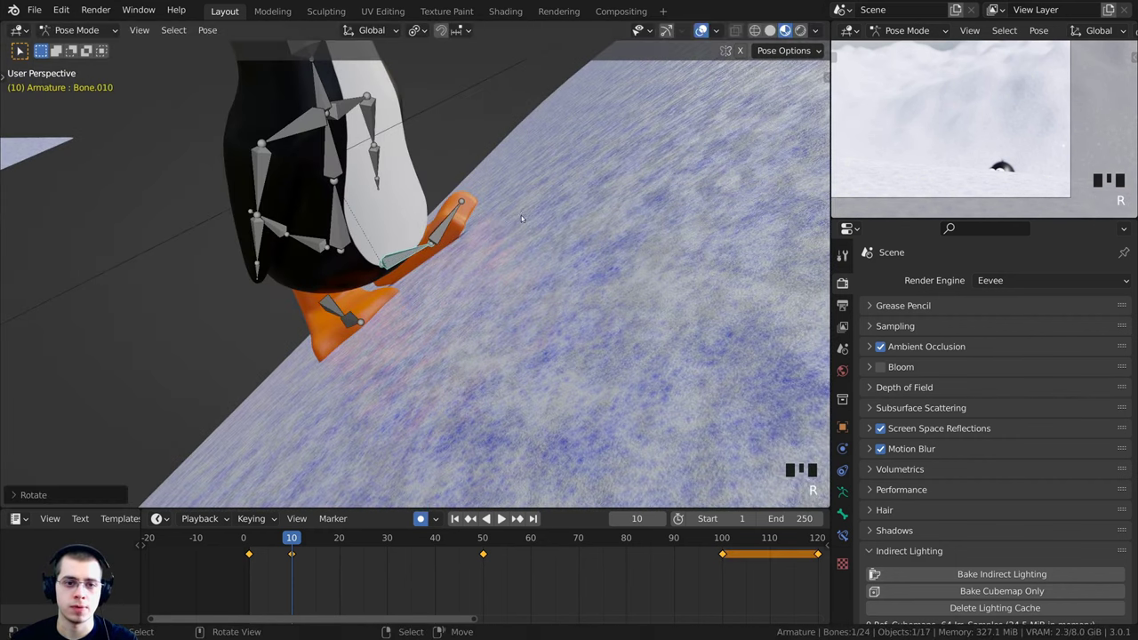
middle_drag(521, 215, 448, 434)
scroll(598, 300, down, 2)
click(389, 340)
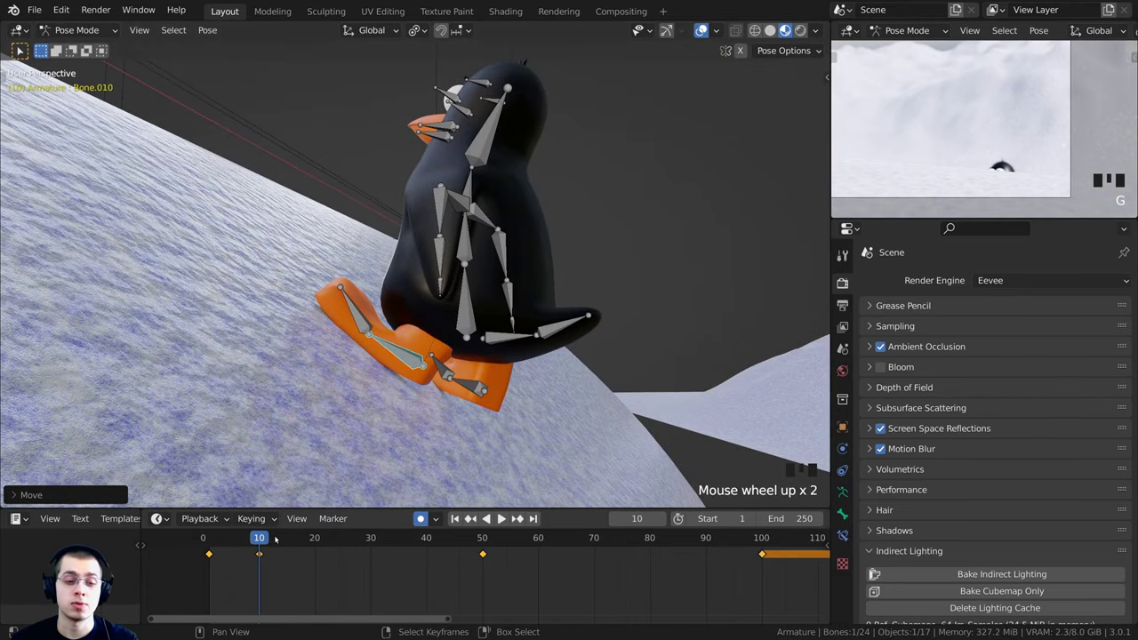
Go to frame 20 and rotate and move the left foot bone back so the foot trails on the slope
drag(336, 538, 397, 540)
middle_drag(396, 301, 531, 226)
click(513, 296)
click(464, 281)
middle_drag(387, 288, 407, 341)
key(r)
click(532, 178)
key(g)
click(539, 181)
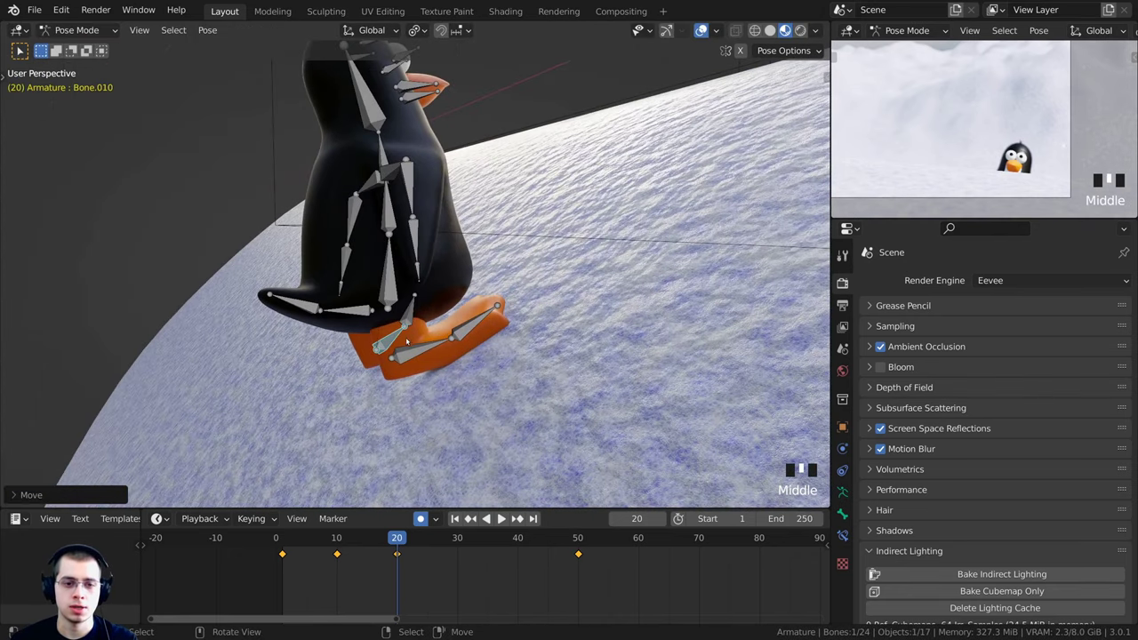
Move the right foot bone forward up the slope at frame 20 and rotate it to match the ground
key(g)
click(569, 307)
middle_drag(570, 307, 445, 334)
key(r)
click(542, 283)
scroll(441, 335, up, 2)
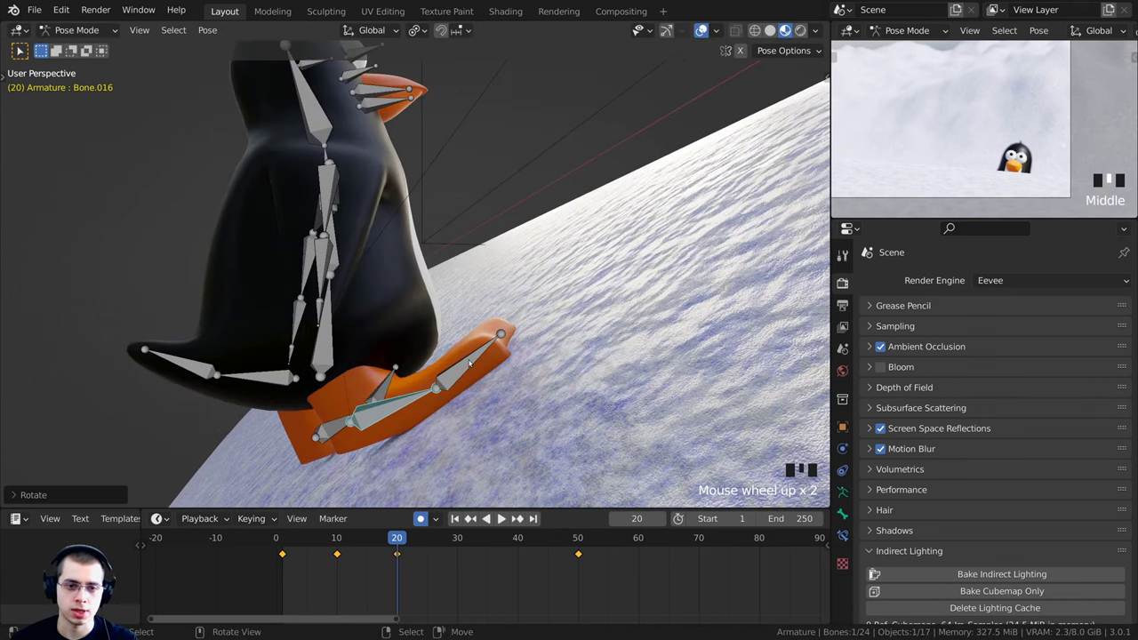
Refine the right foot's tilt at frame 20 and move it so the whole foot sits above the snow
key(r)
click(537, 248)
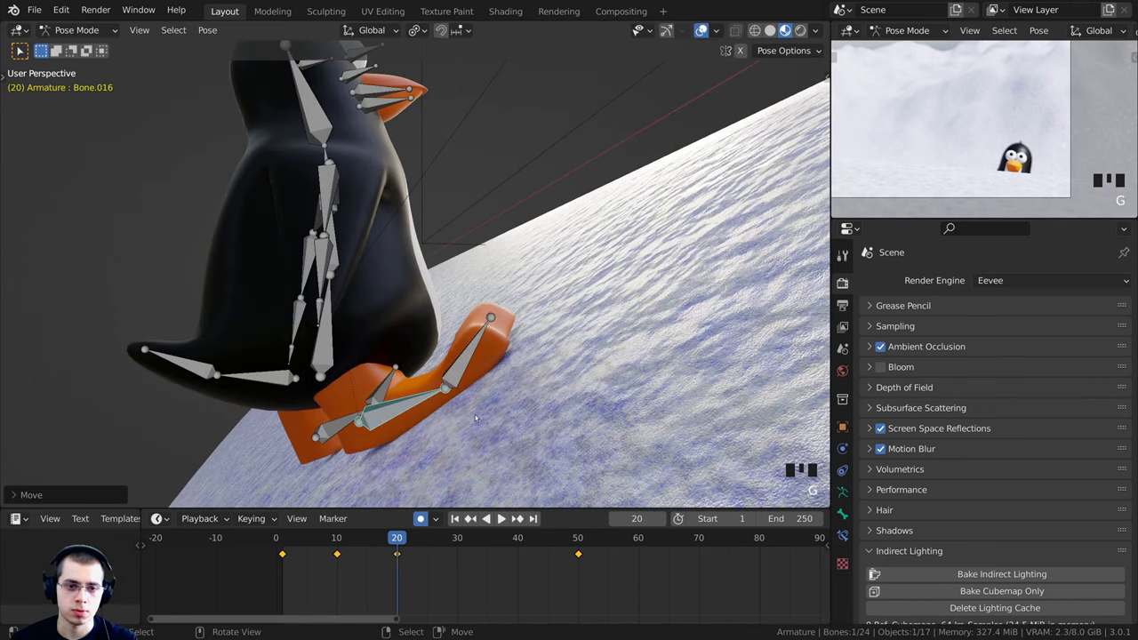
key(g)
click(572, 363)
middle_drag(572, 363, 494, 218)
key(r)
click(611, 341)
click(615, 327)
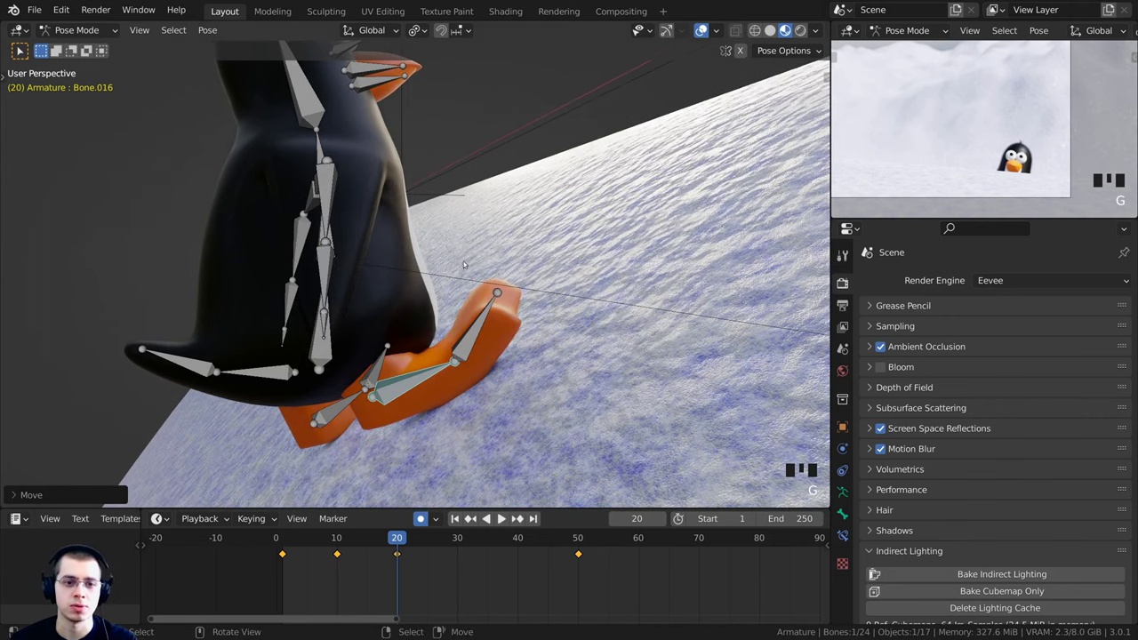
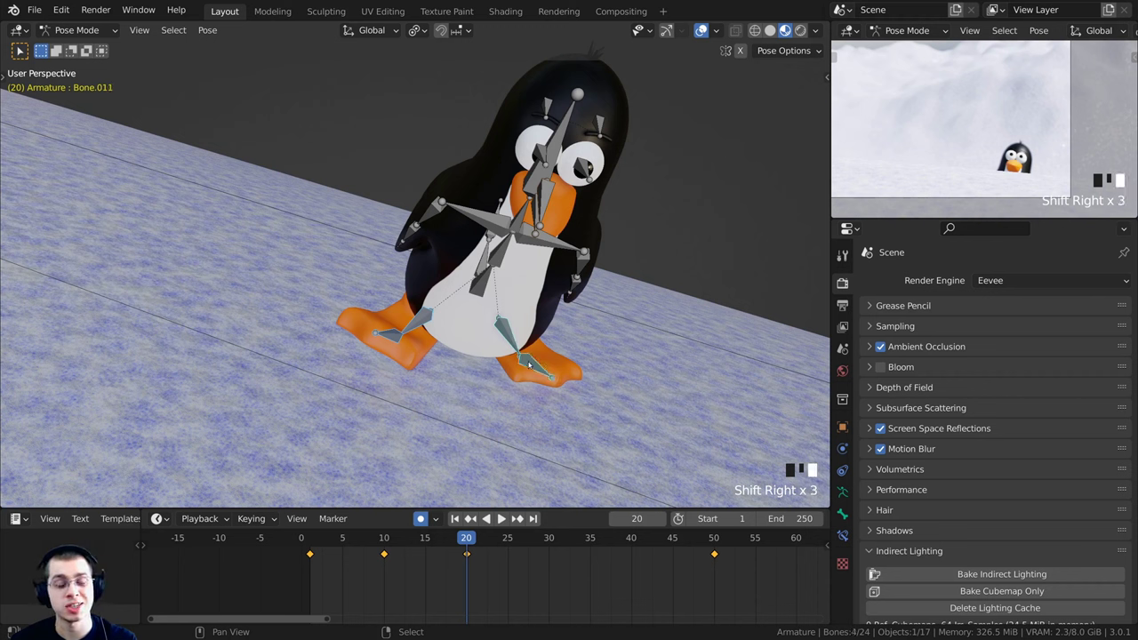
Select the foot bones' keyframes at frames 10 and 20 and duplicate them to frames 30 and 40
key(a)
key(a)
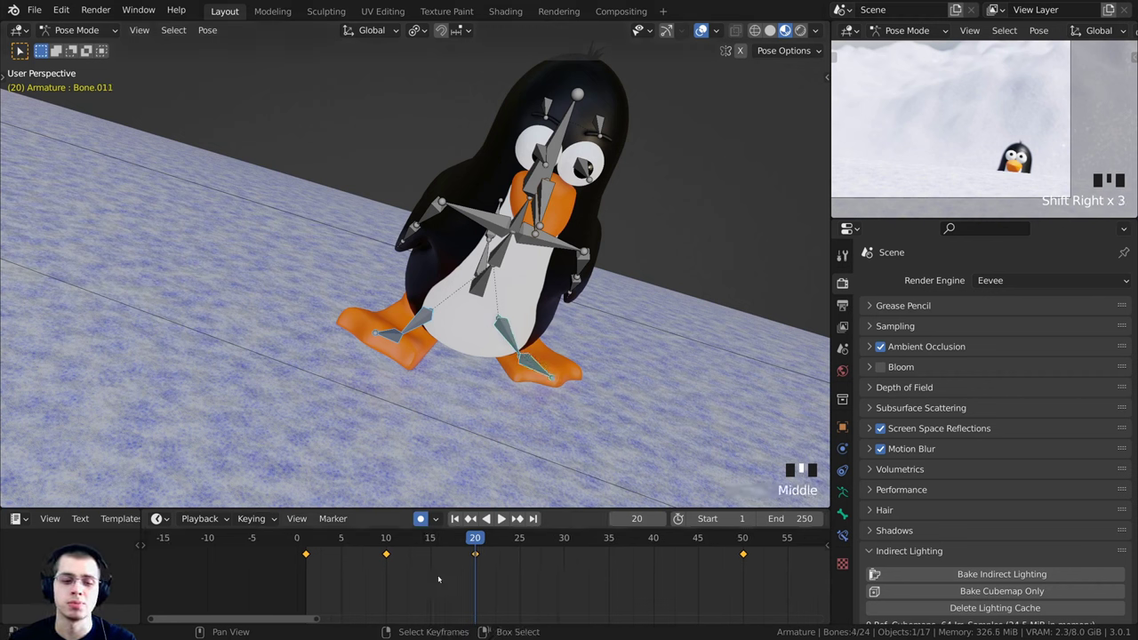
scroll(436, 569, up, 1)
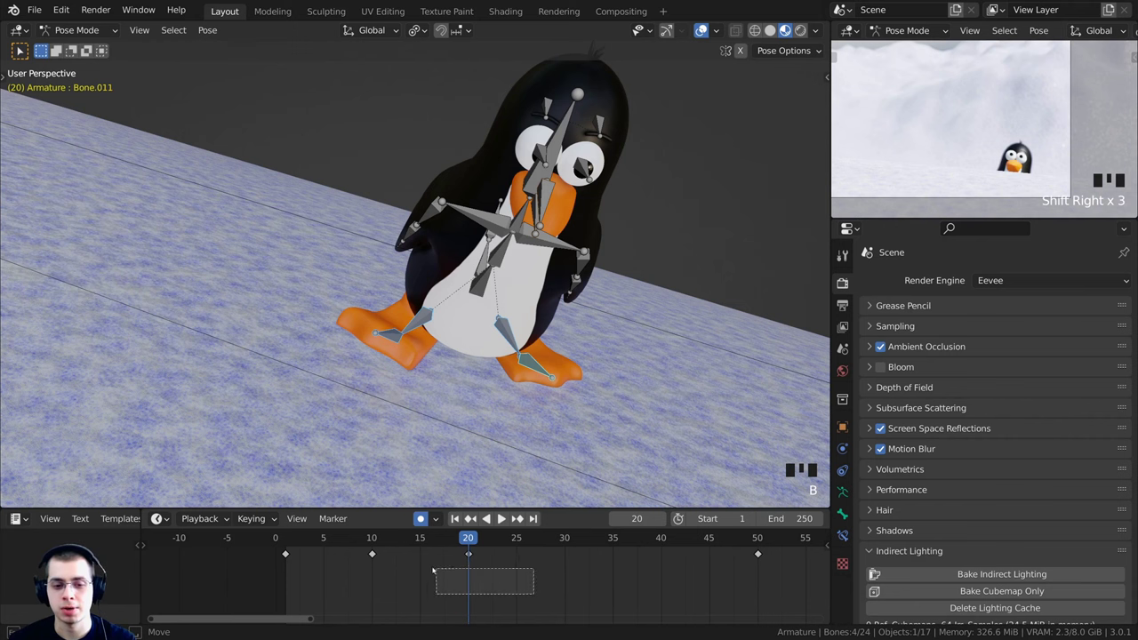
drag(359, 539, 361, 539)
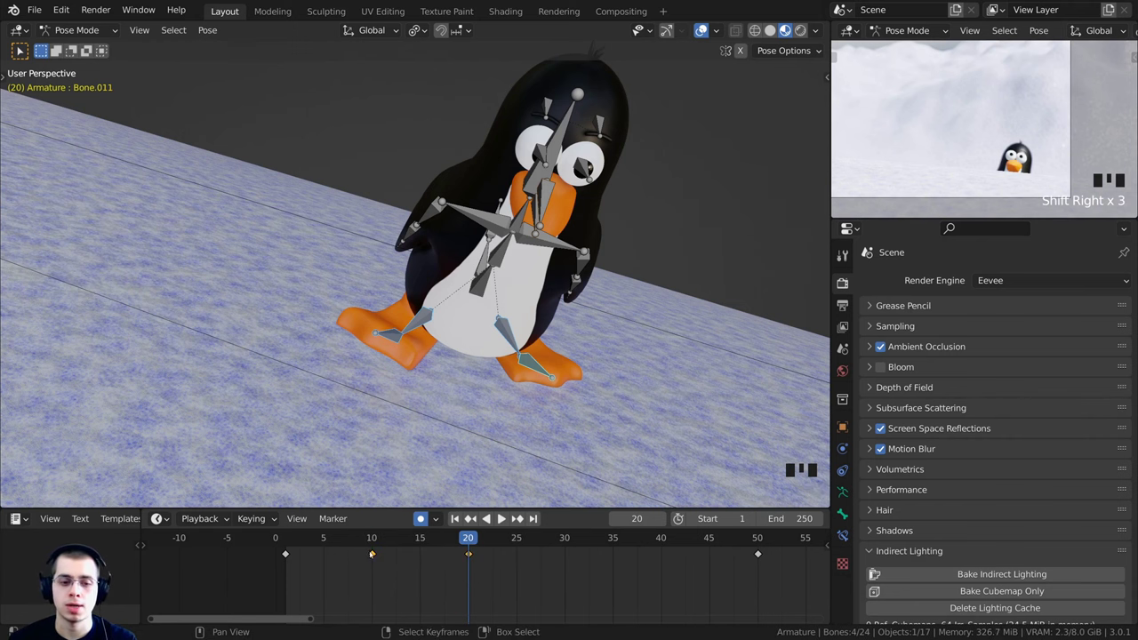
middle_drag(462, 445, 412, 420)
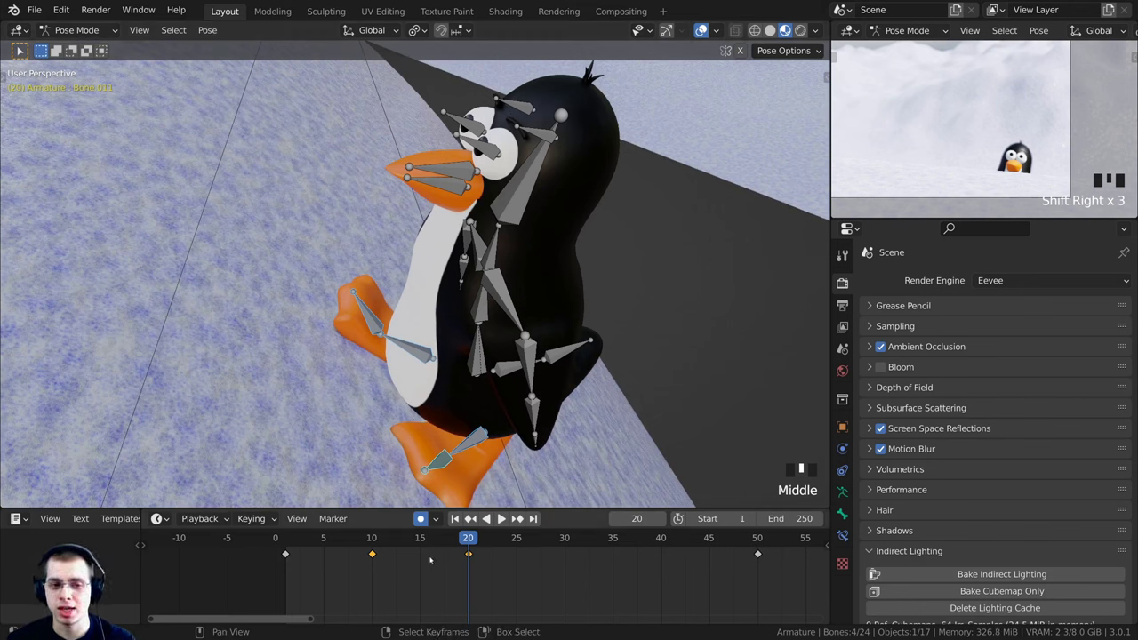
scroll(389, 573, down, 2)
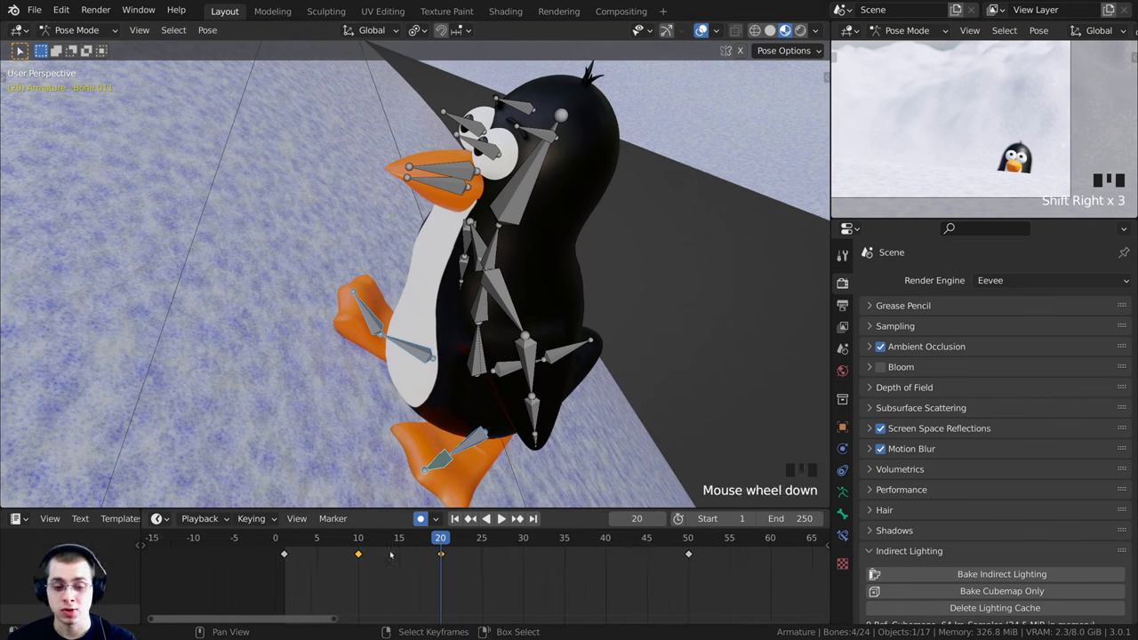
key(shift+d)
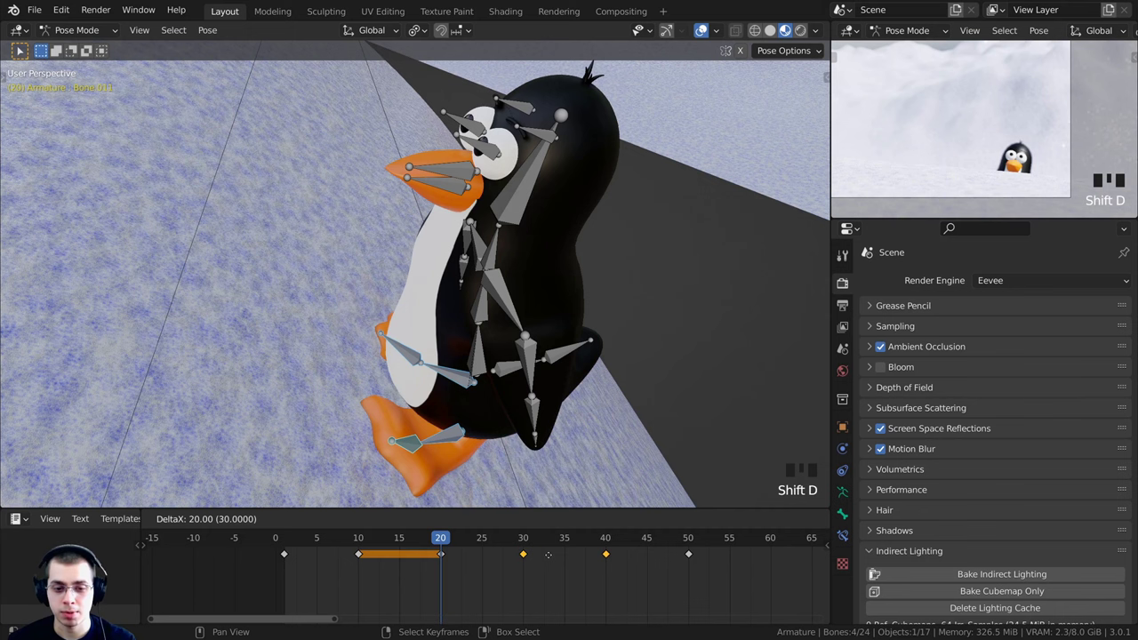
click(548, 555)
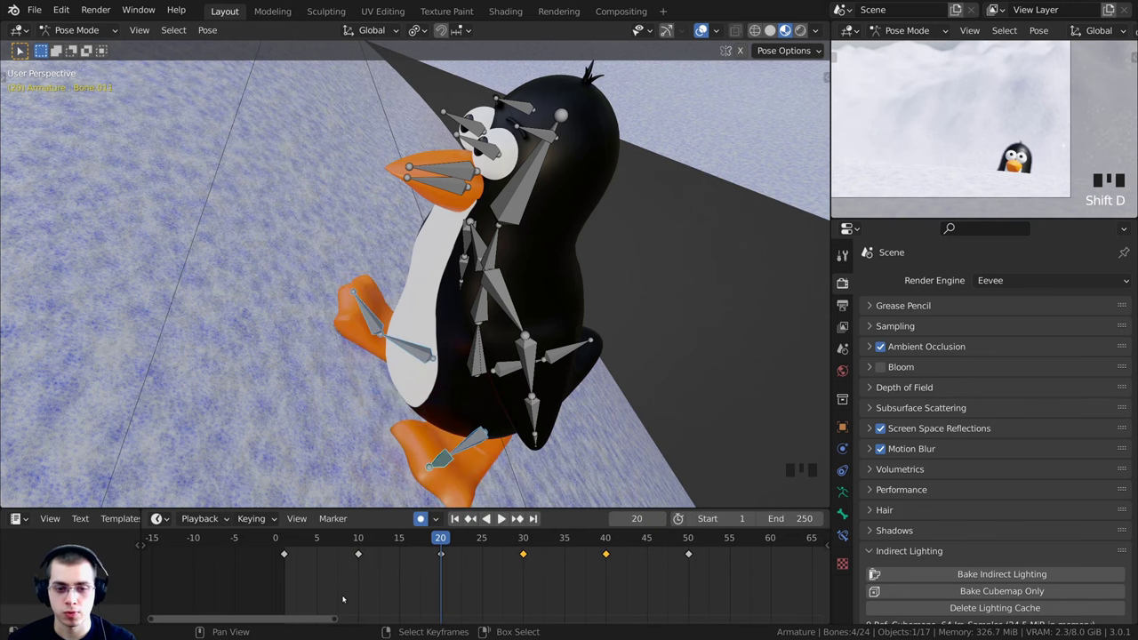
Preview the walk and duplicate the selected pair of foot keyframes to frames 50 and 60
scroll(462, 409, down, 2)
key(space)
middle_drag(470, 406, 457, 409)
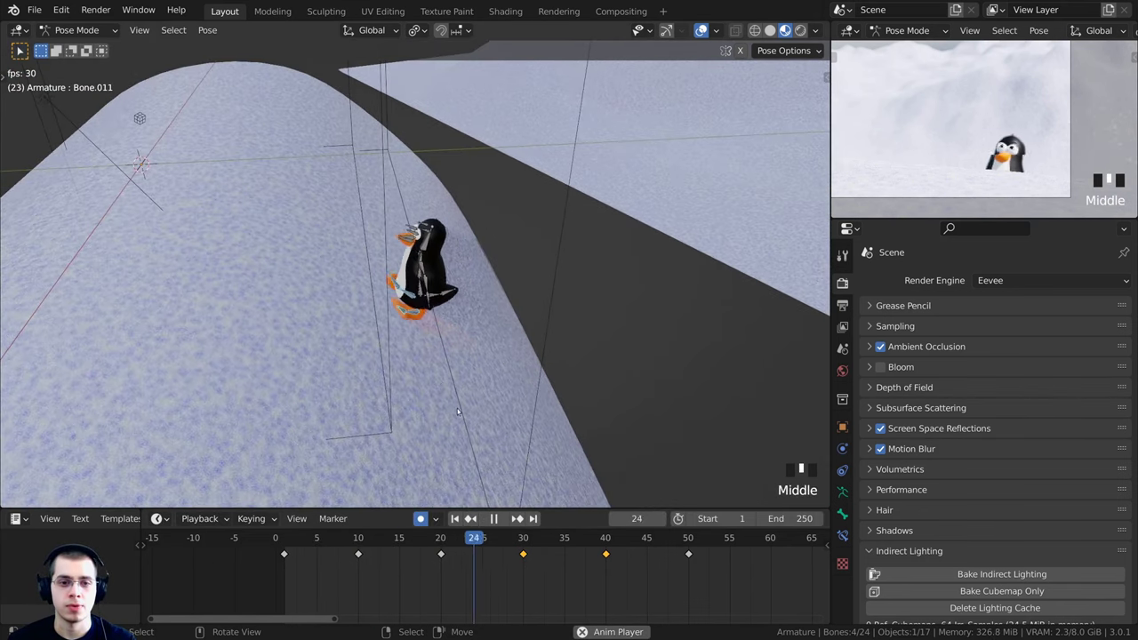
key(space)
middle_drag(547, 544, 409, 572)
key(shift+d)
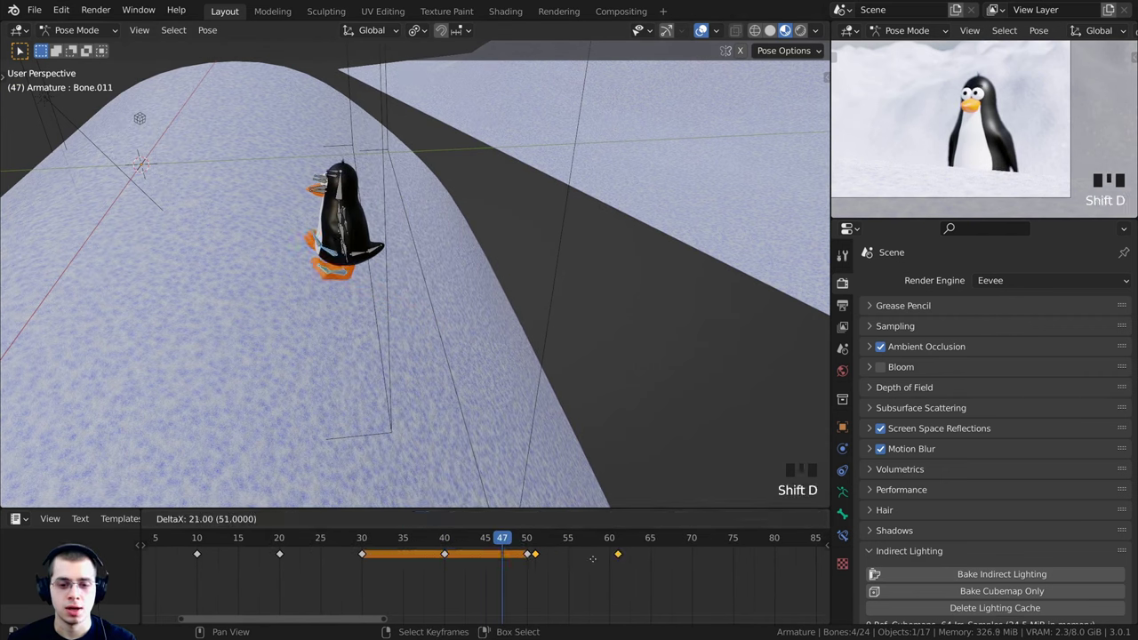
click(587, 560)
key(space)
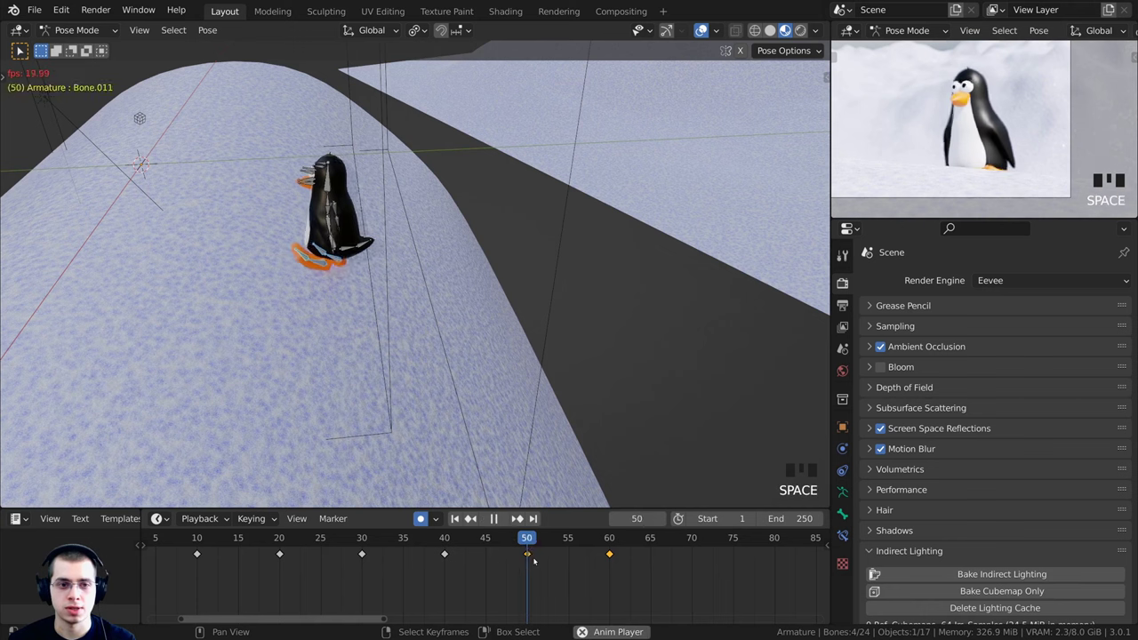
key(space)
Replay the walk and duplicate the foot keyframe pair to frames 70 and 80, and again to frames 90 and 100
click(346, 539)
key(space)
shift+middle_drag(391, 373, 417, 397)
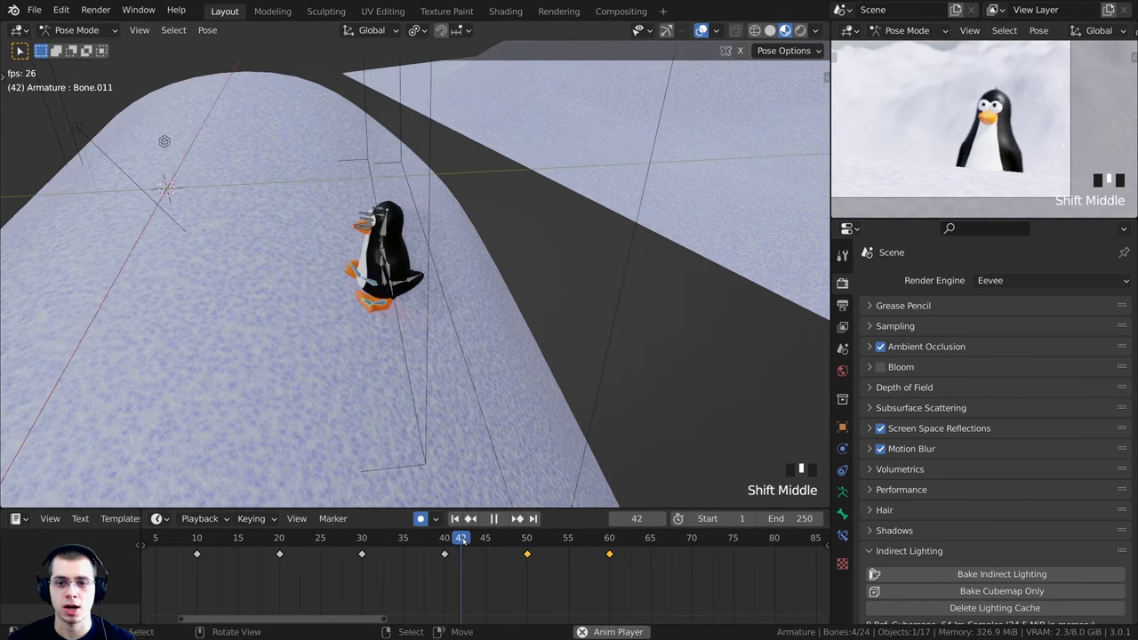
key(space)
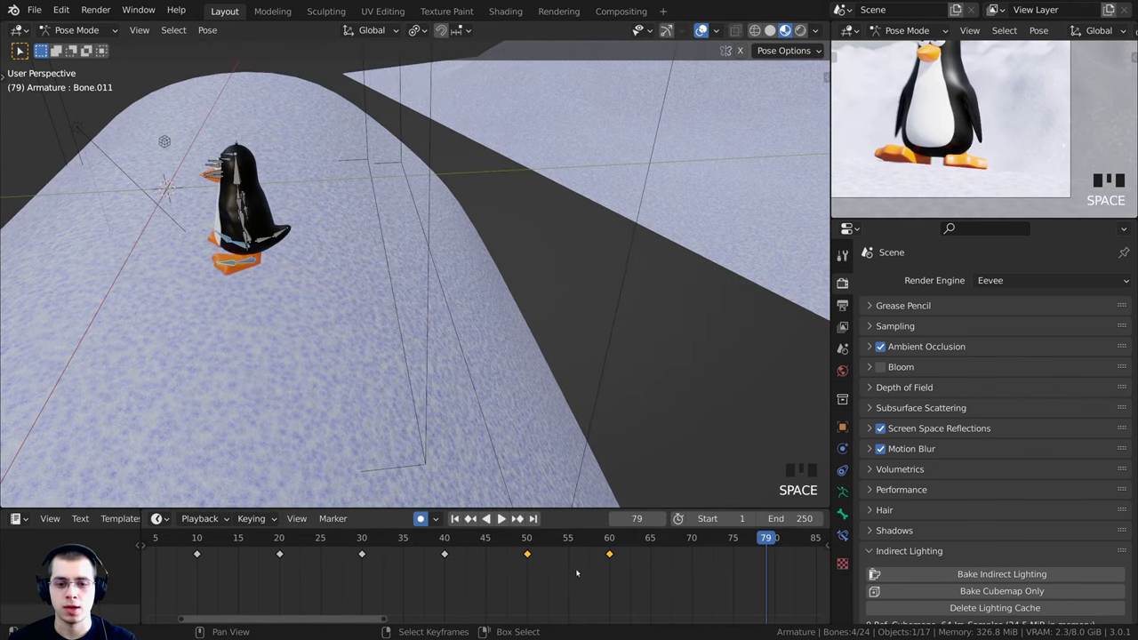
middle_drag(617, 575, 448, 575)
key(shift+d)
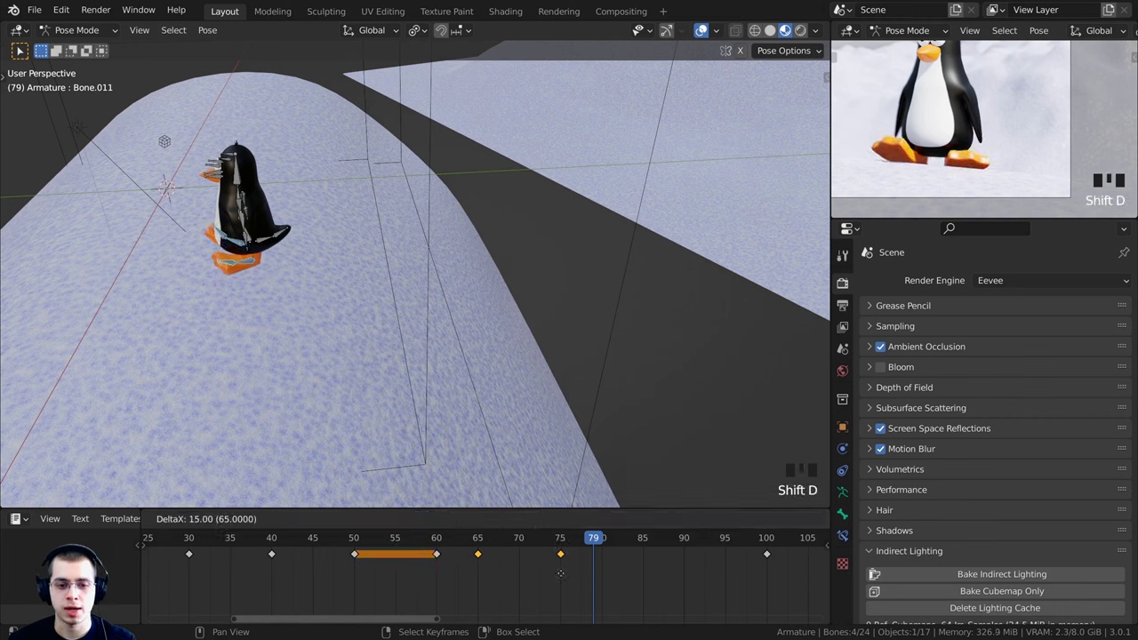
click(601, 571)
middle_drag(559, 564, 541, 562)
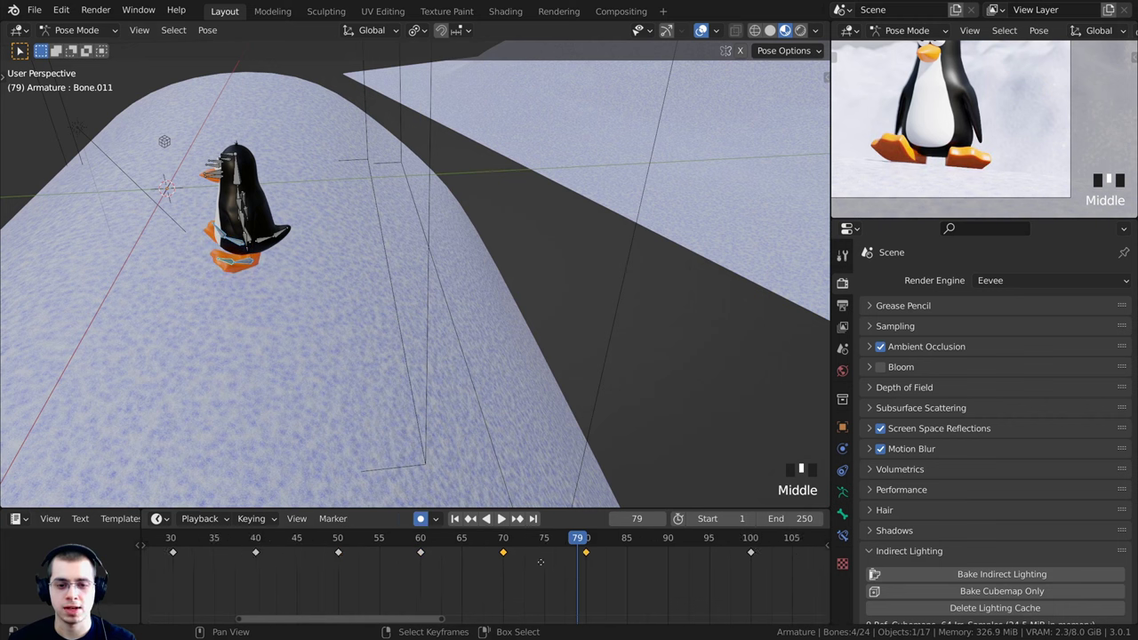
key(shift+d)
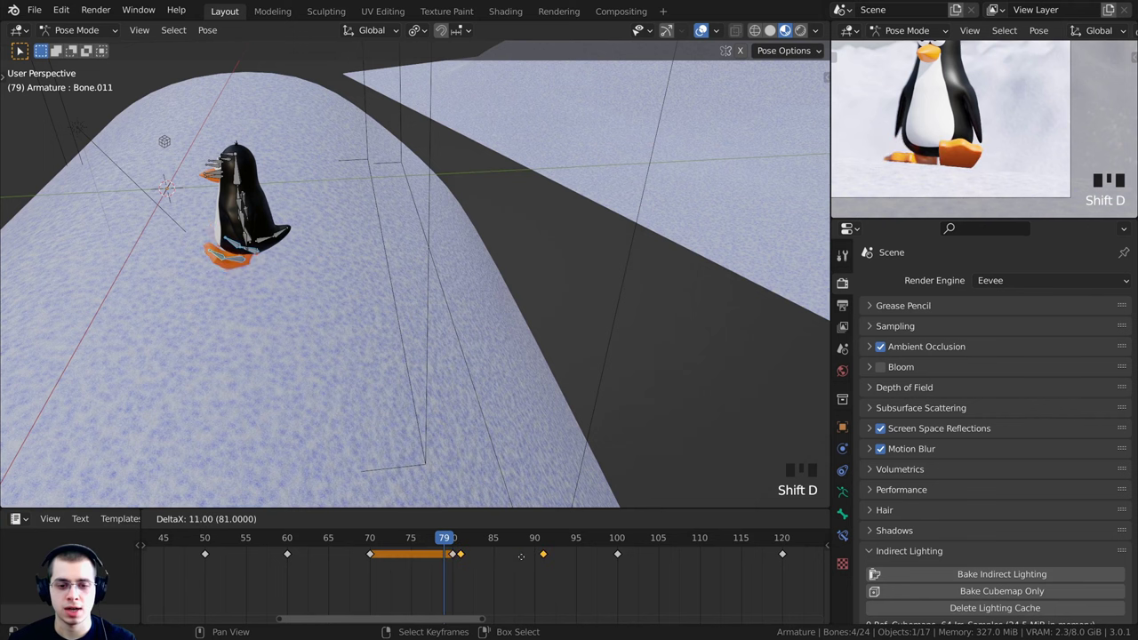
click(592, 557)
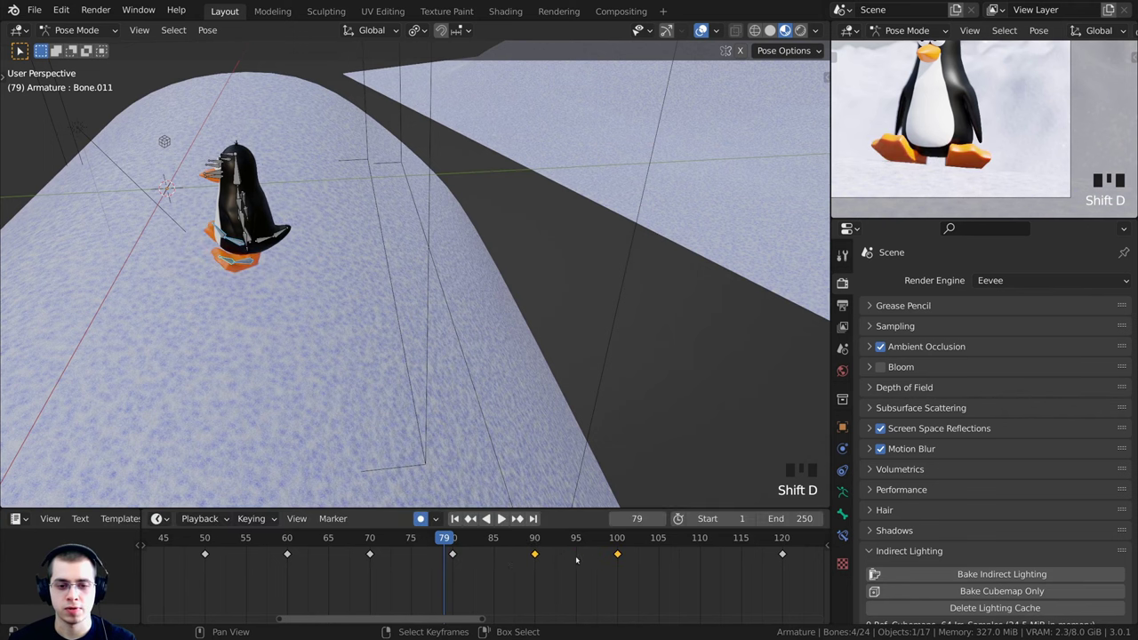
Play back the full walk over the hill from several angles to review the repeated foot steps
middle_drag(404, 604, 509, 606)
drag(356, 538, 282, 538)
key(space)
shift+middle_drag(383, 356, 454, 371)
middle_drag(453, 372, 544, 384)
key(space)
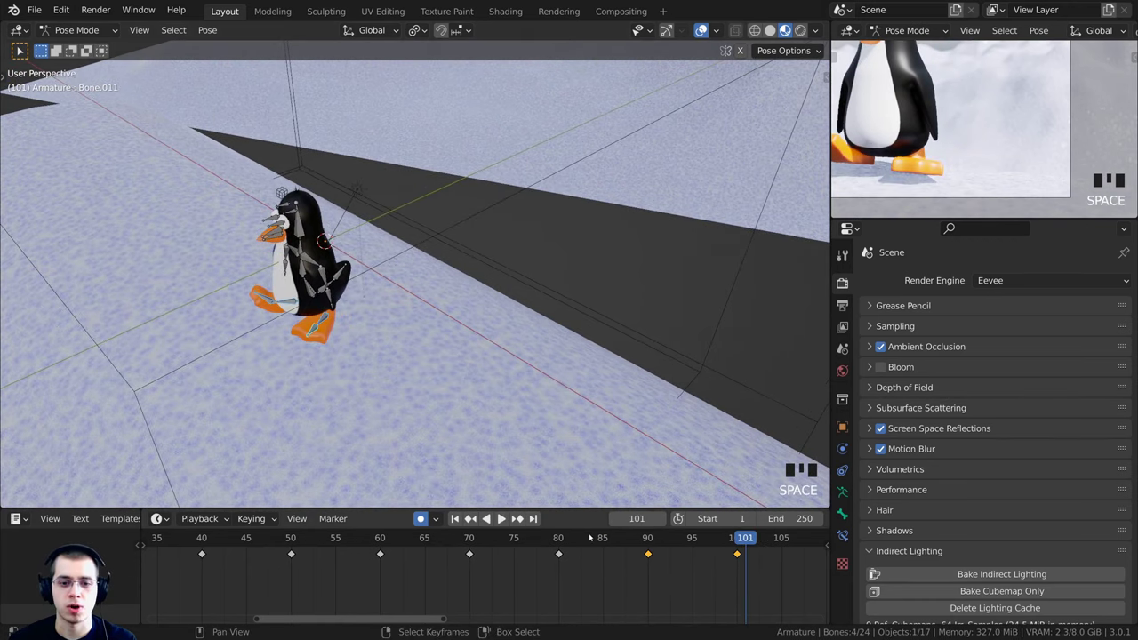
click(546, 538)
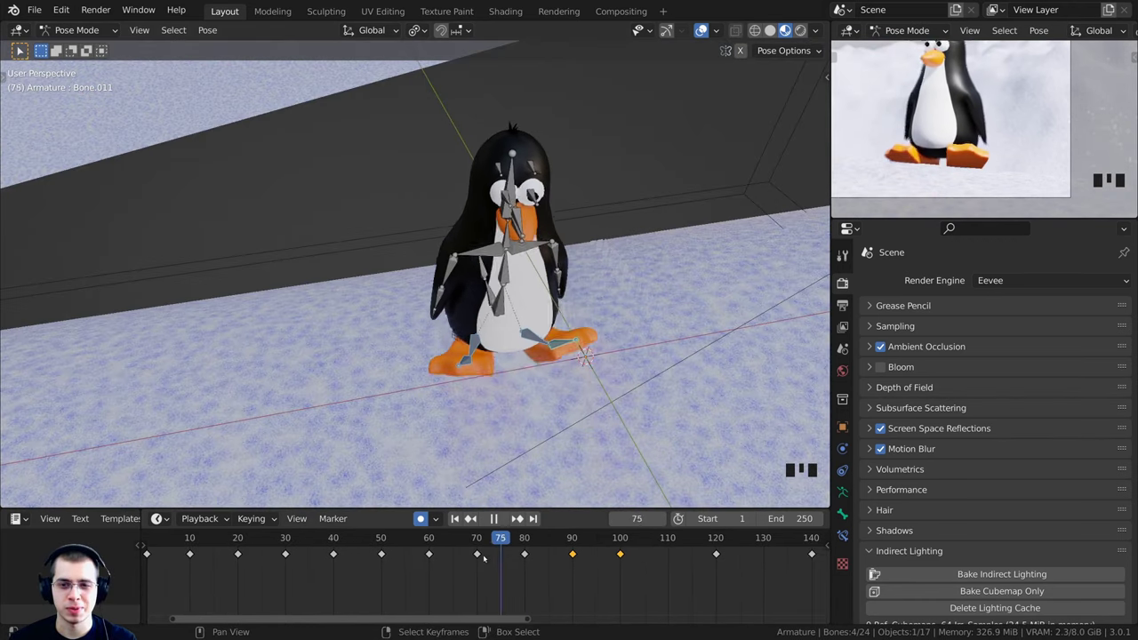
drag(484, 539, 434, 539)
key(space)
Scrub between frames 31 and 70 from the side to examine how the feet meet the snow, stopping at frame 40
middle_drag(503, 299, 547, 277)
scroll(569, 292, up, 4)
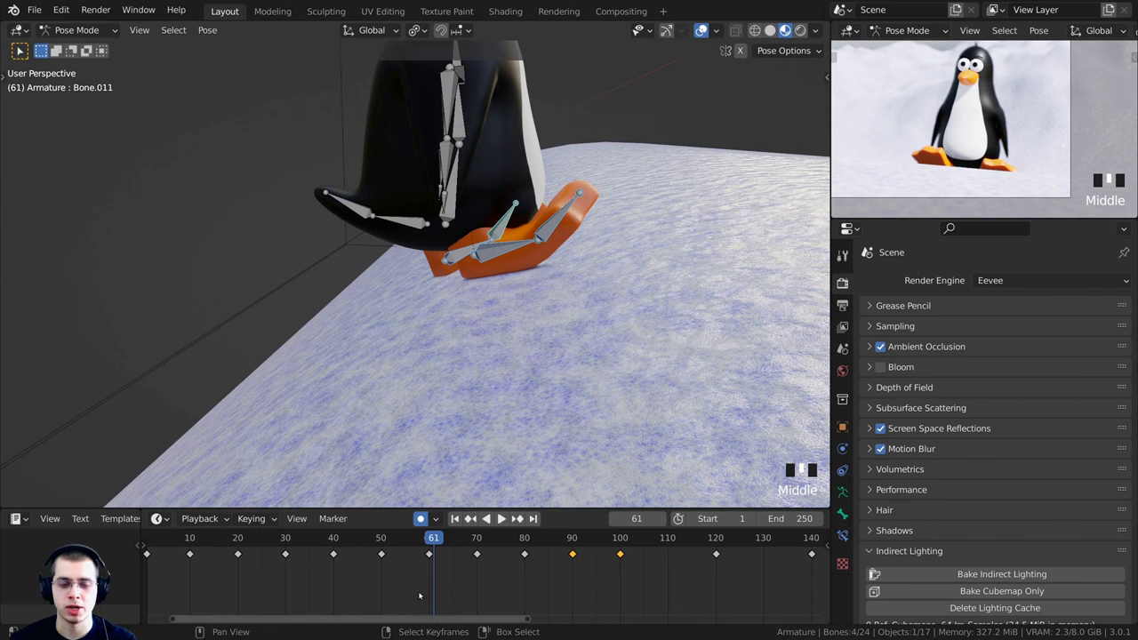
scroll(420, 594, down, 5)
drag(408, 538, 343, 537)
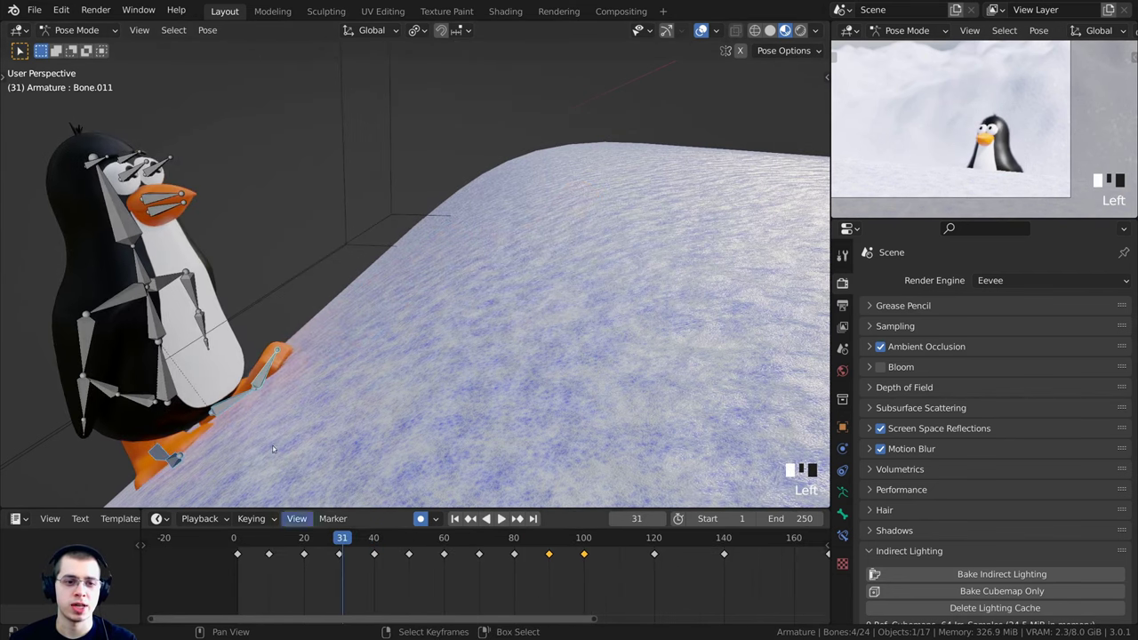
shift+middle_drag(270, 418, 434, 324)
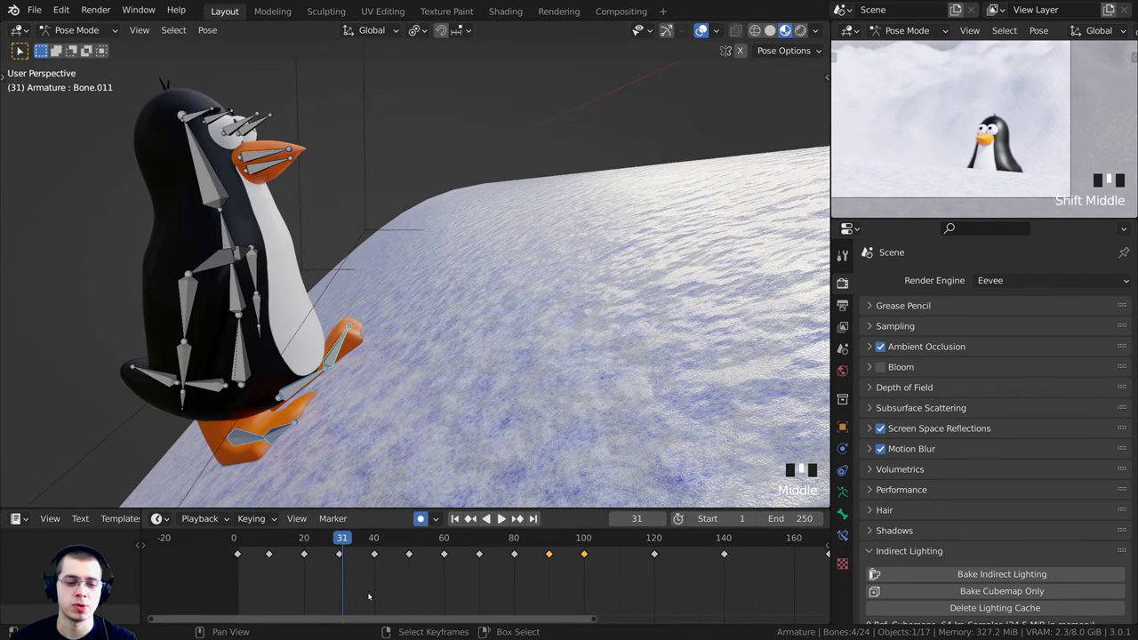
drag(353, 542, 479, 540)
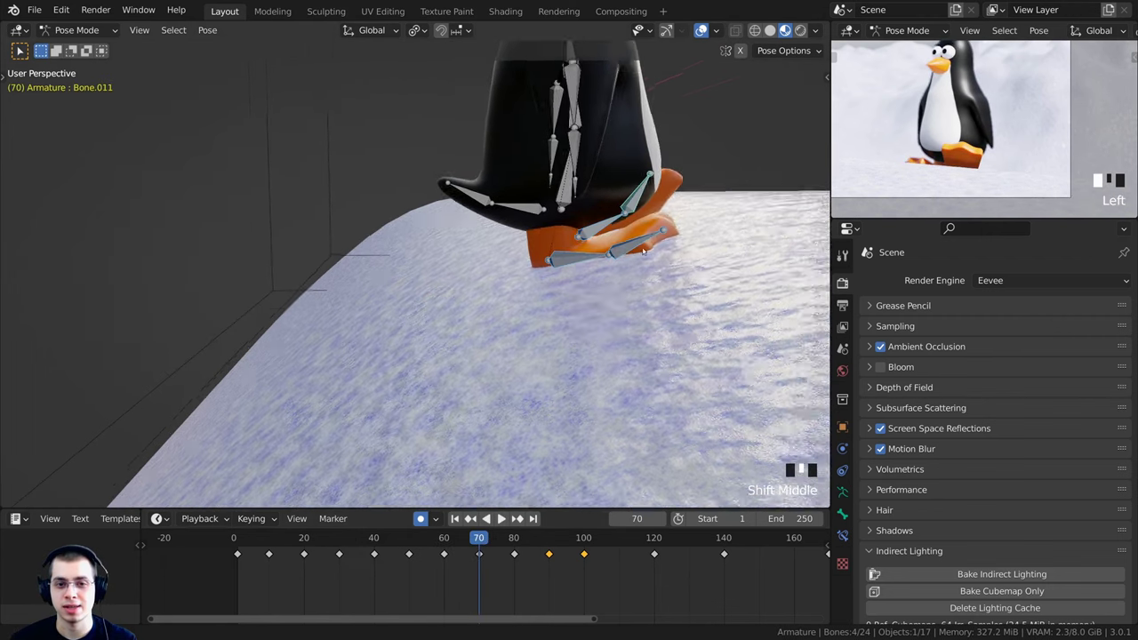
scroll(556, 322, down, 2)
middle_drag(613, 278, 692, 266)
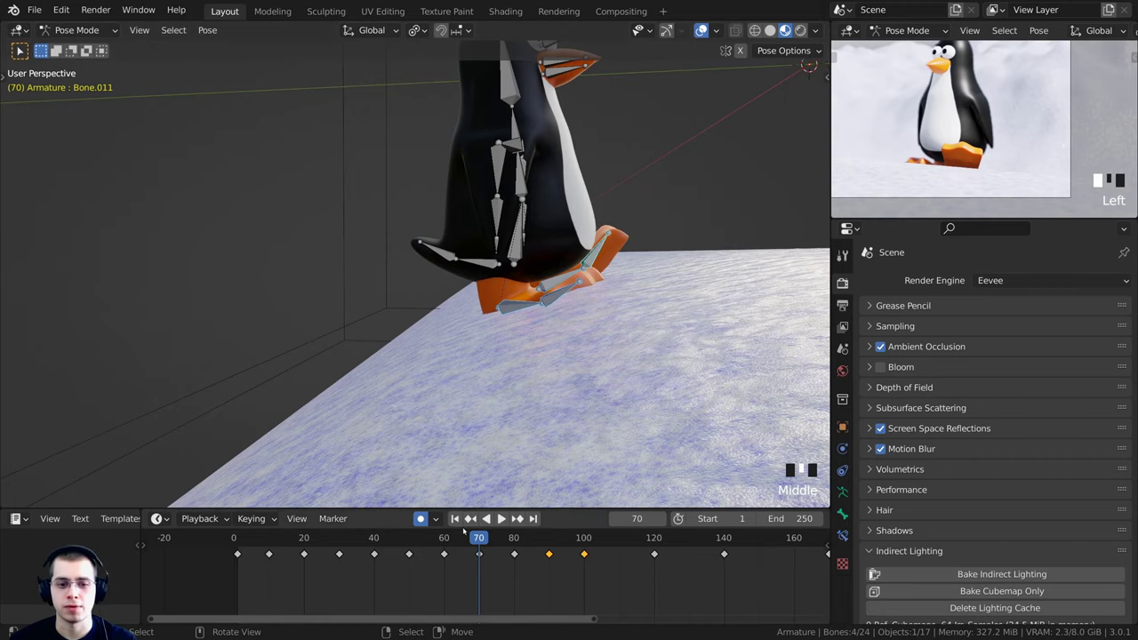
key(space)
drag(463, 538, 374, 543)
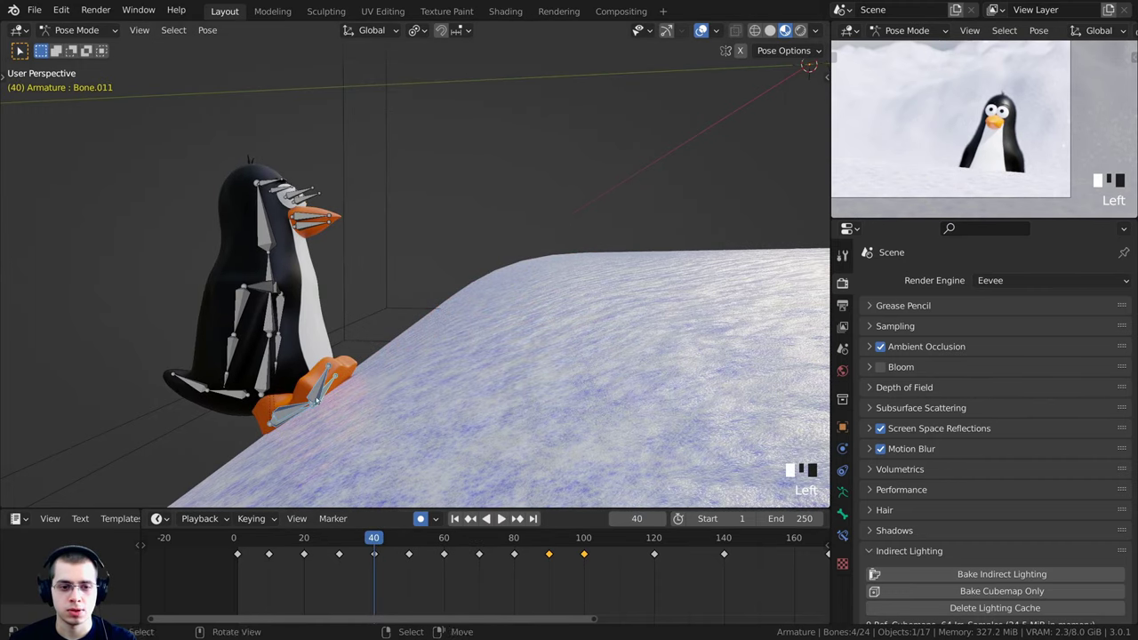
At frame 40, rotate the left foot's toe bone to fit the slope
middle_drag(315, 400, 558, 251)
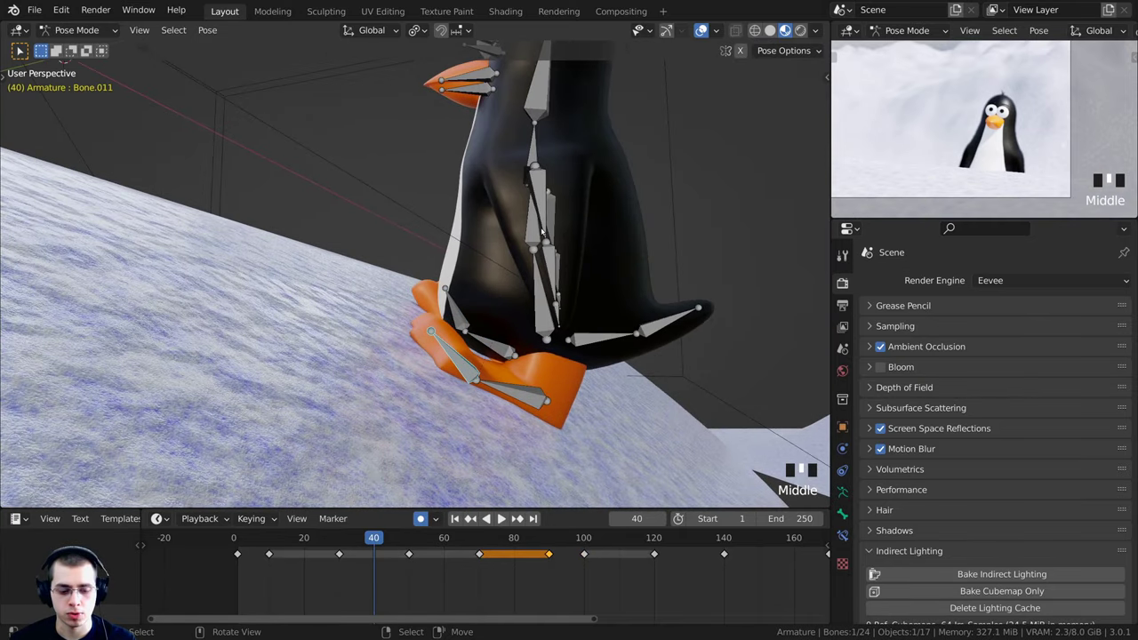
key(r)
click(524, 221)
At frame 50, move the right foot's base bone and rotate its toe bone to fit the slope
drag(378, 574, 411, 578)
middle_drag(397, 430, 555, 315)
right_click(410, 307)
key(g)
click(412, 301)
right_click(490, 286)
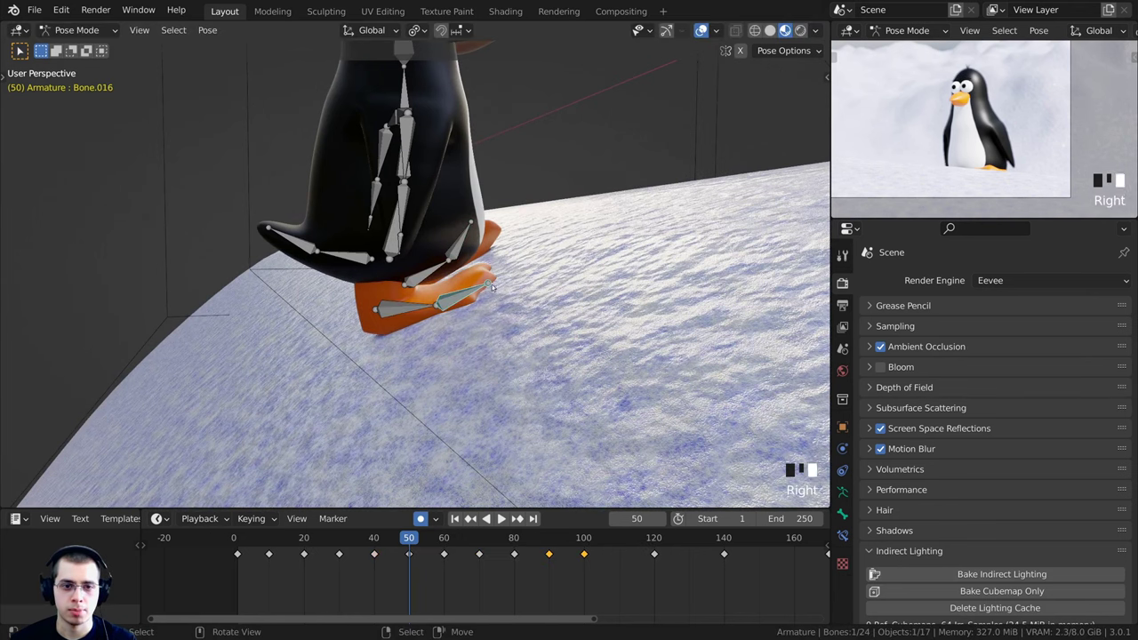
key(r)
click(546, 284)
scroll(954, 151, up, 1)
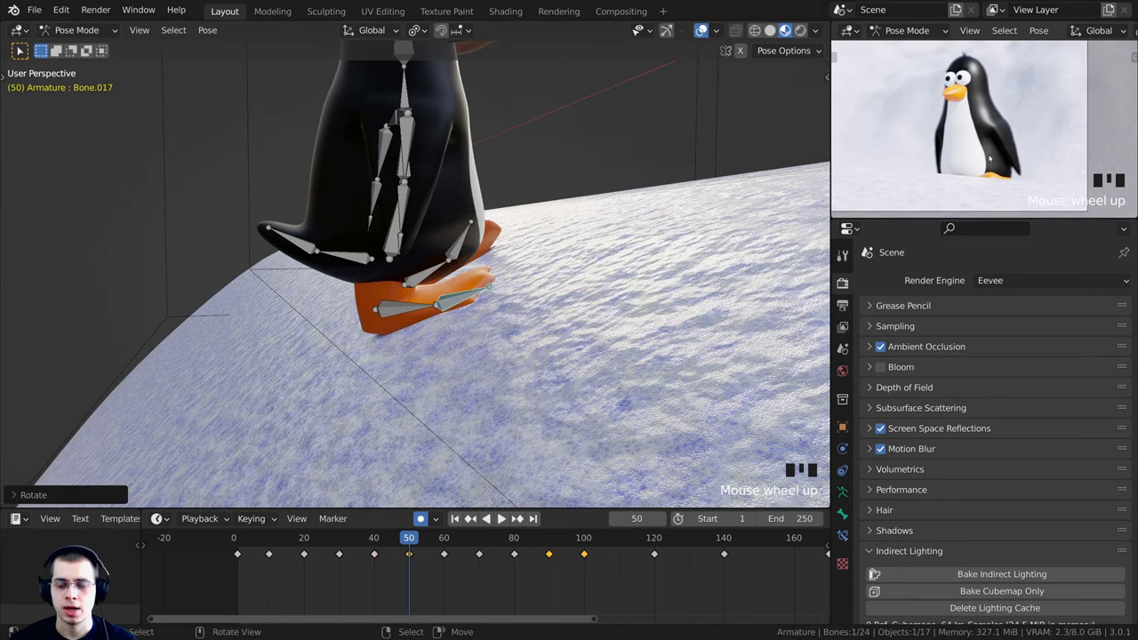
At frame 60, rotate the left foot's toe bone freely so the foot lies along the snow
scroll(447, 476, down, 3)
middle_drag(454, 477, 400, 491)
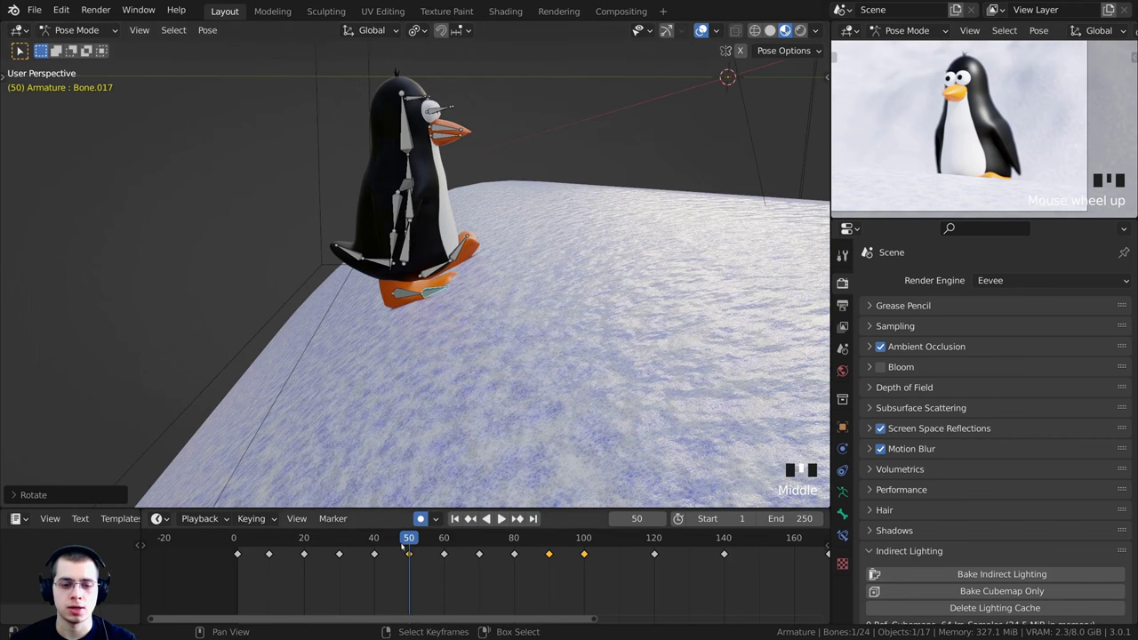
drag(410, 539, 444, 540)
middle_drag(614, 275, 580, 254)
shift+middle_drag(579, 254, 475, 334)
scroll(554, 302, up, 5)
right_click(545, 347)
key(r)
click(623, 362)
key(r)
key(r)
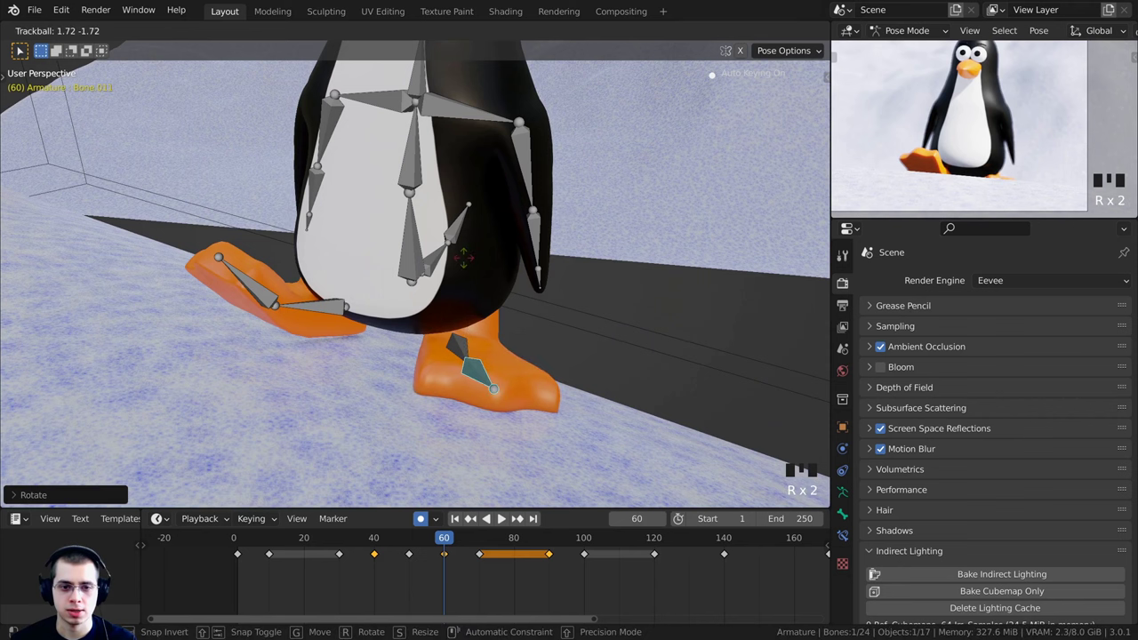
click(465, 258)
middle_drag(304, 357, 239, 349)
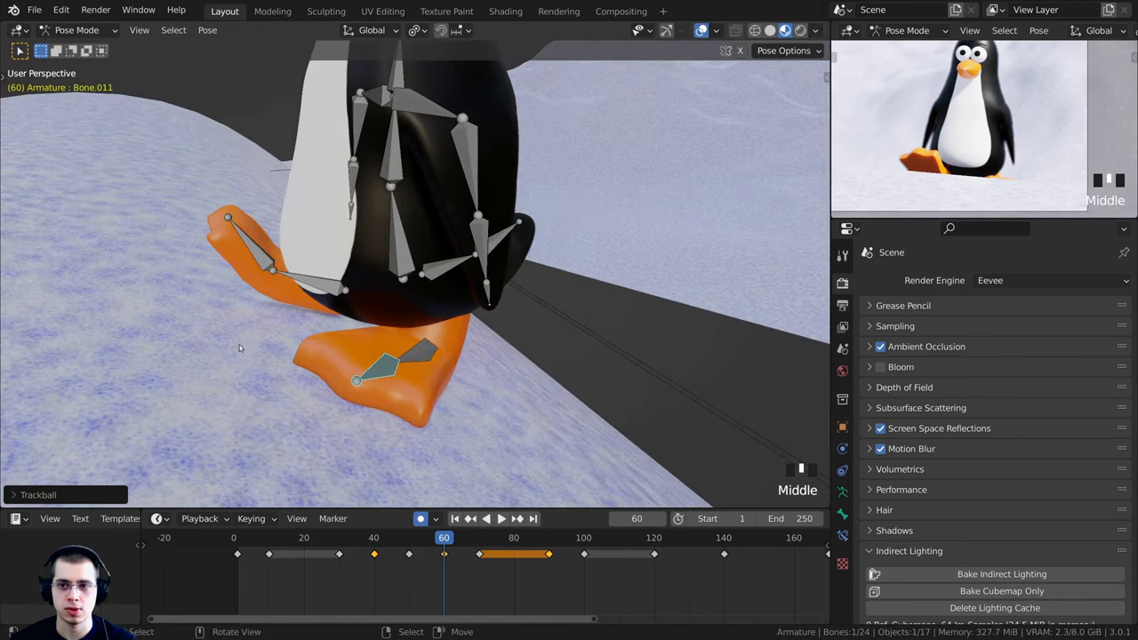
At frame 60, move and rotate the right foot's base bone, and readjust its toe bone against the slope
right_click(314, 282)
middle_drag(314, 281, 318, 243)
key(g)
click(298, 261)
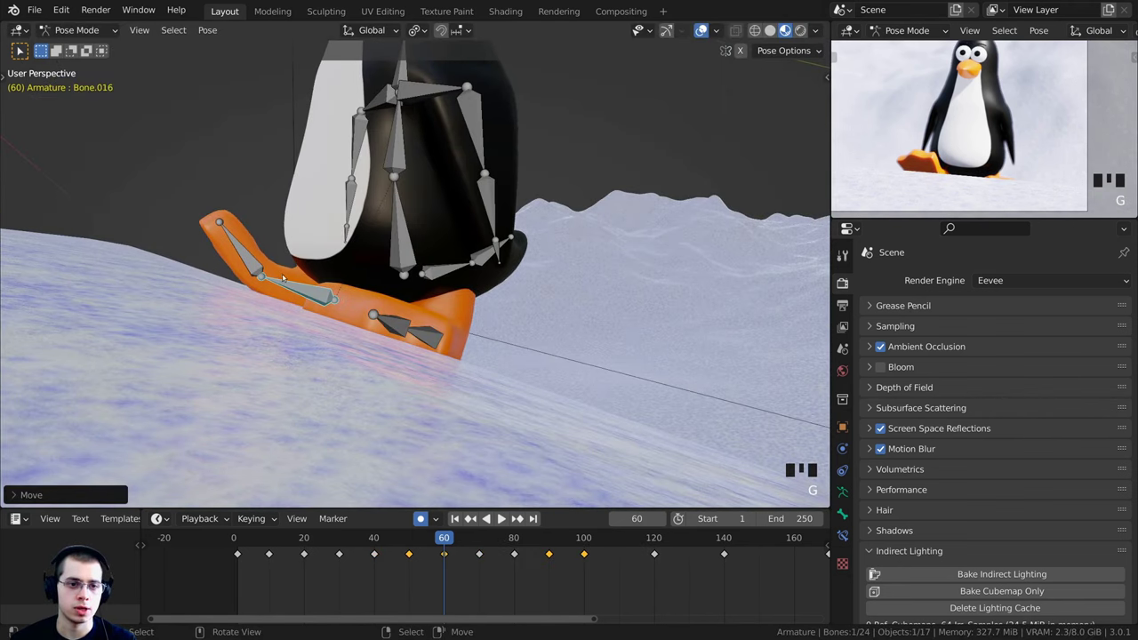
key(r)
key(r)
click(299, 208)
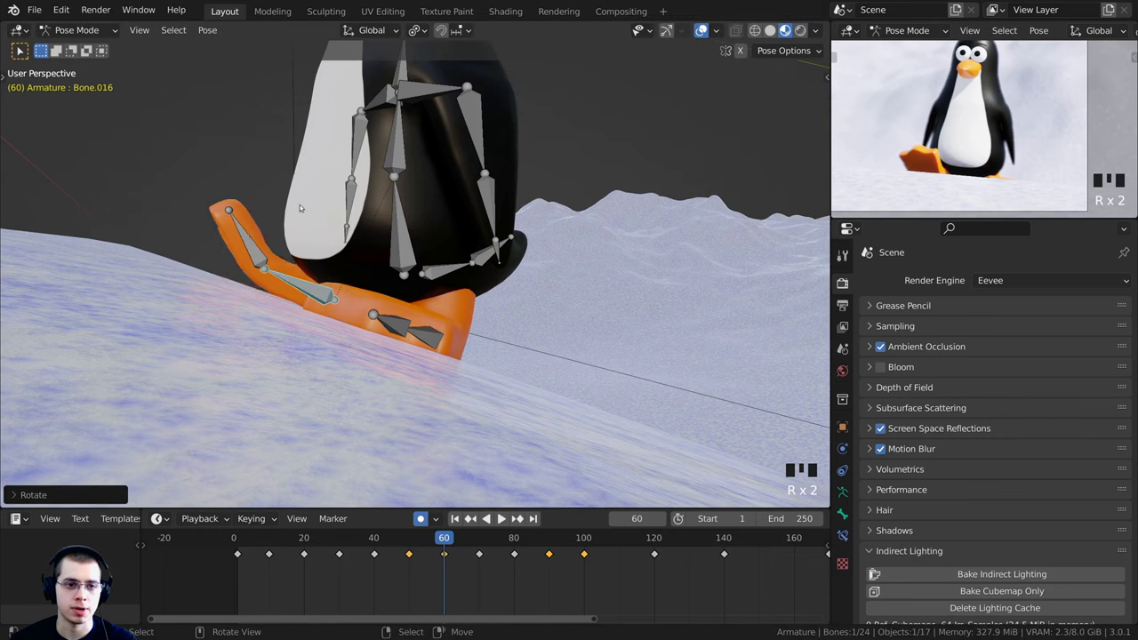
right_click(254, 242)
key(r)
click(249, 247)
At frame 70, rotate the right foot's base bone about the Z axis and bend its toe bone to follow the slope
middle_drag(447, 555, 421, 554)
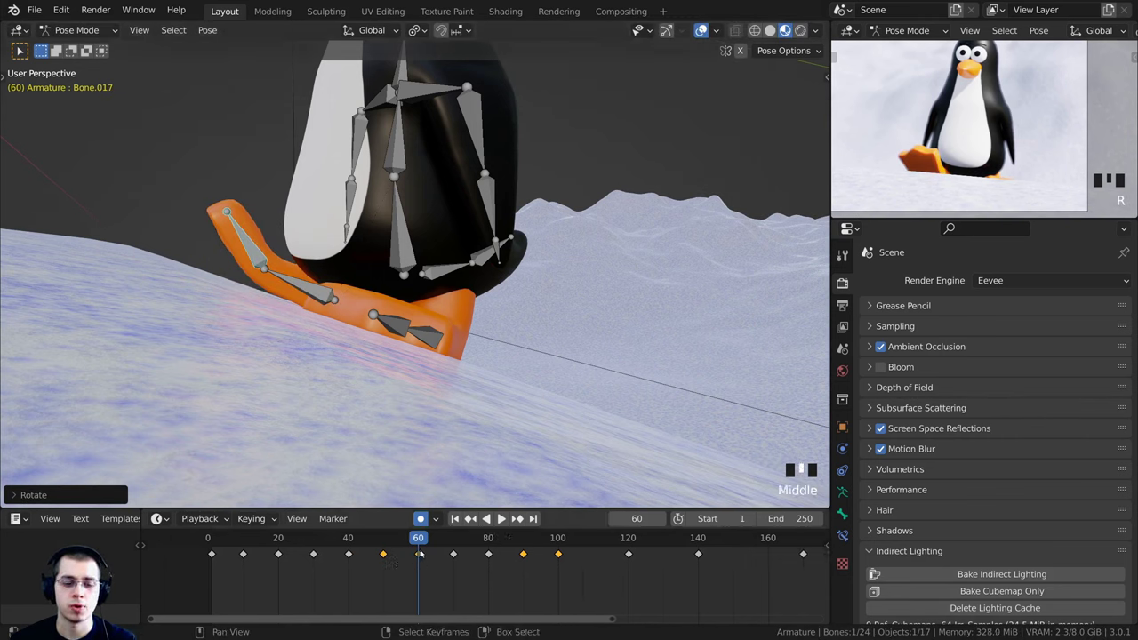
drag(420, 542, 453, 539)
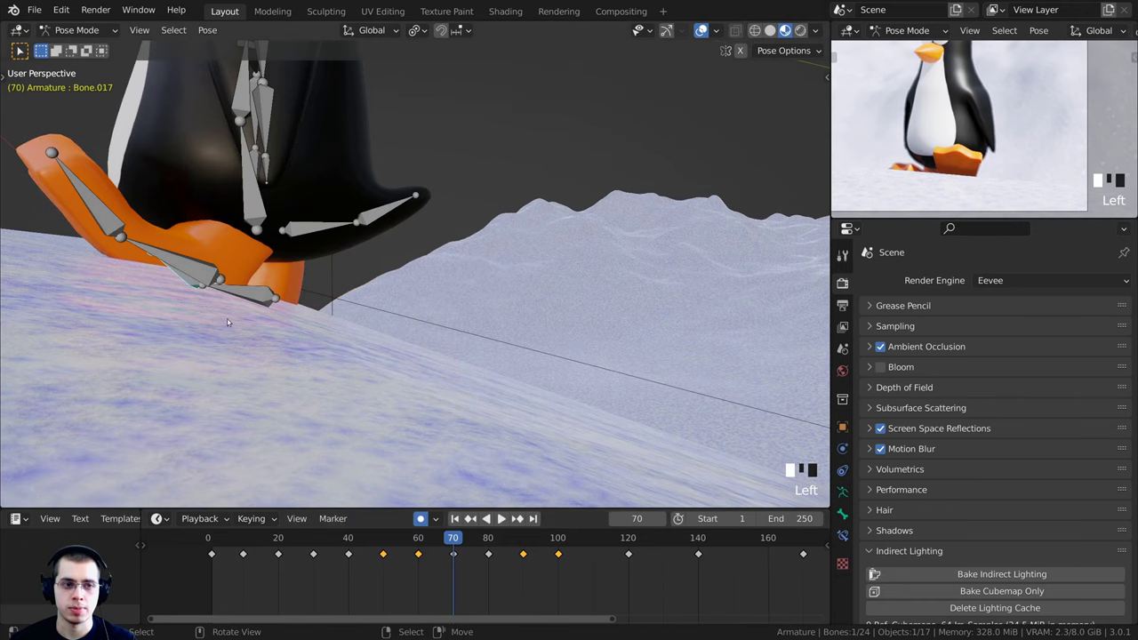
middle_drag(278, 347, 639, 288)
right_click(551, 320)
key(r)
key(z)
click(576, 337)
right_click(582, 314)
key(r)
click(675, 300)
At frame 70, rotate and move the left foot's base bone, and adjust its toe bone's rotation
right_click(506, 352)
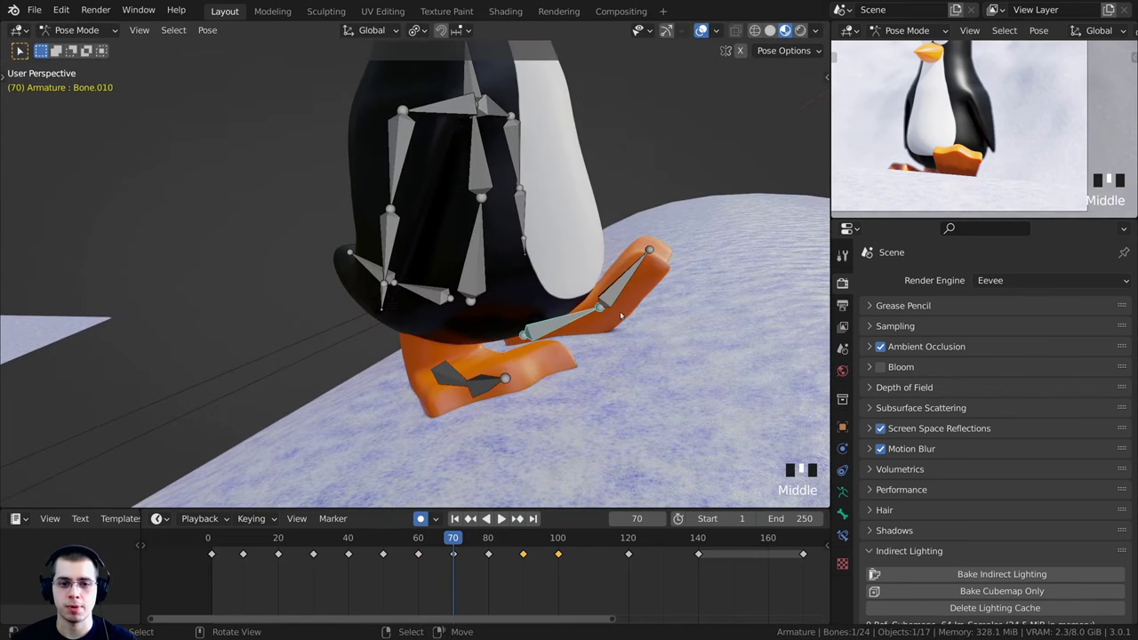
key(r)
click(639, 287)
key(g)
click(639, 285)
right_click(663, 272)
key(r)
click(665, 272)
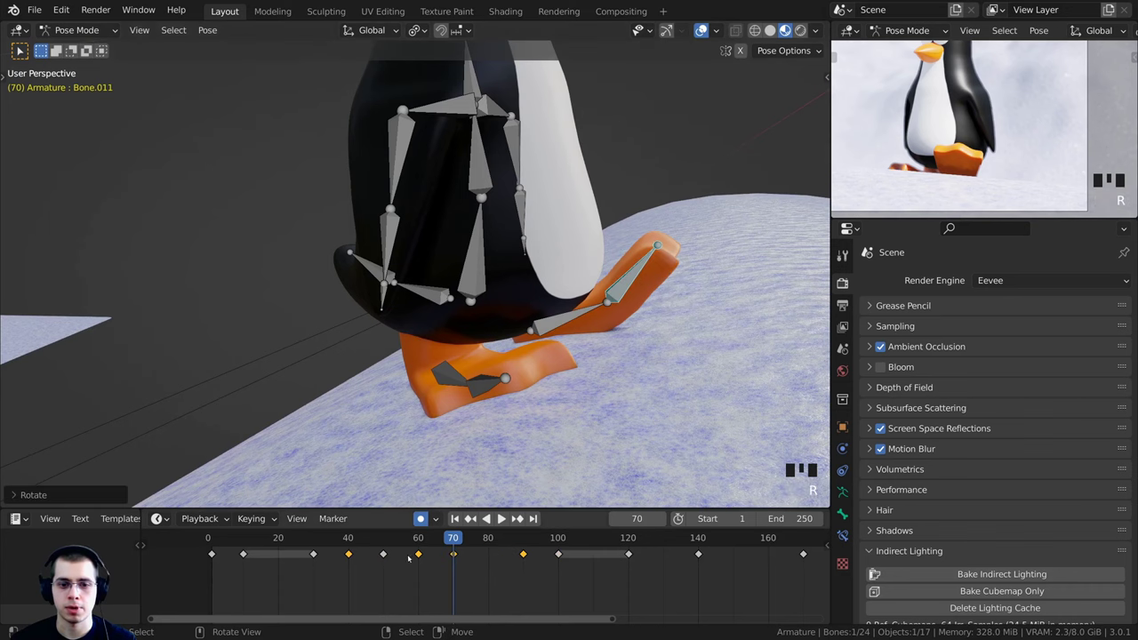
At frame 80, rotate the left foot's toe bone down toward the snow
drag(453, 555, 487, 555)
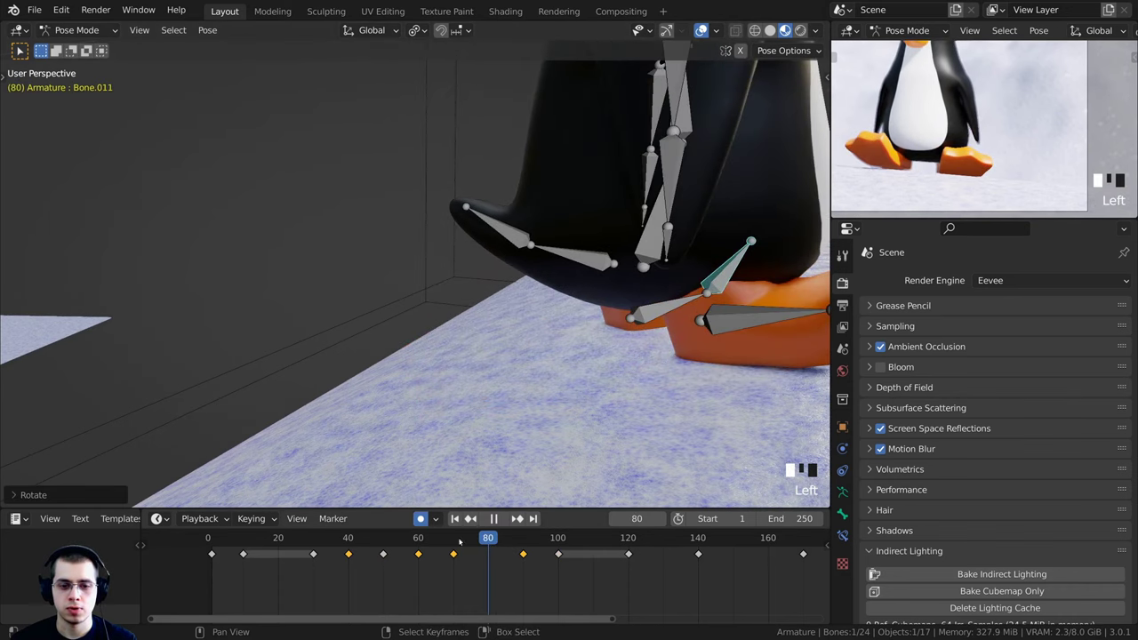
scroll(466, 438, down, 4)
middle_drag(466, 436, 420, 408)
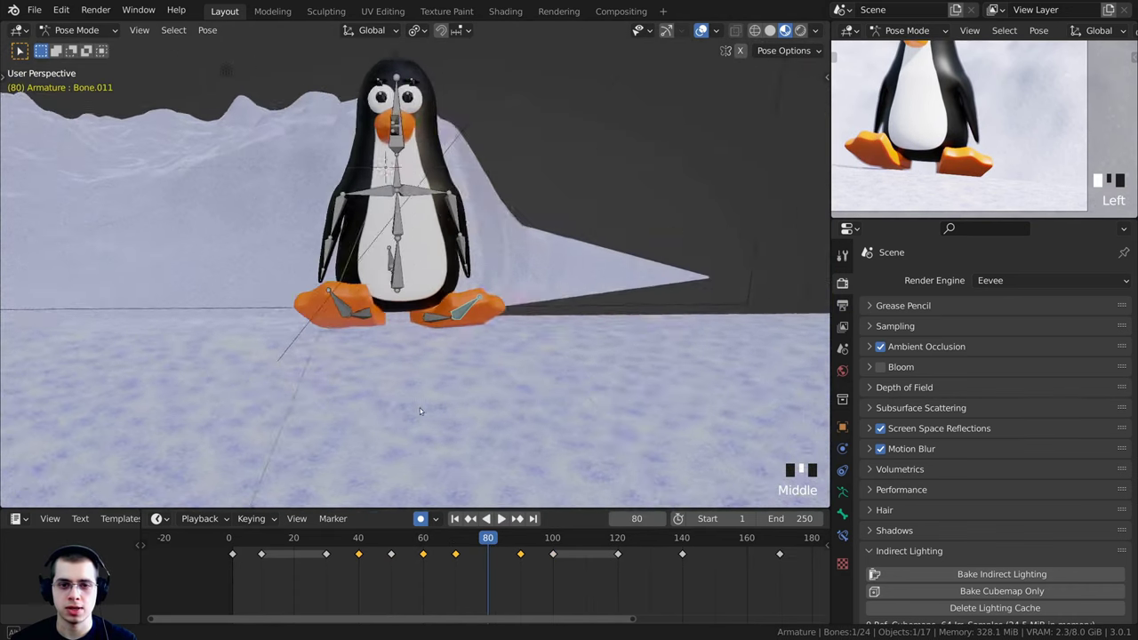
scroll(489, 364, up, 2)
middle_drag(489, 365, 542, 182)
key(r)
click(448, 153)
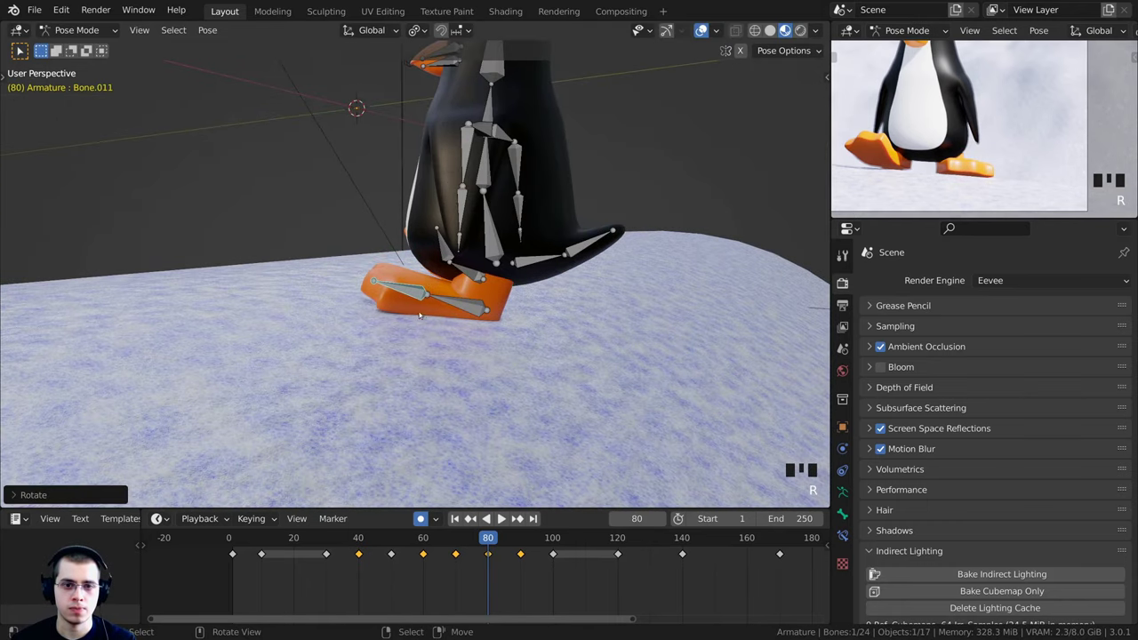
Rotate the left foot's base bone at frame 80, from the side and from above, to seat the foot on the snow
right_click(465, 310)
key(r)
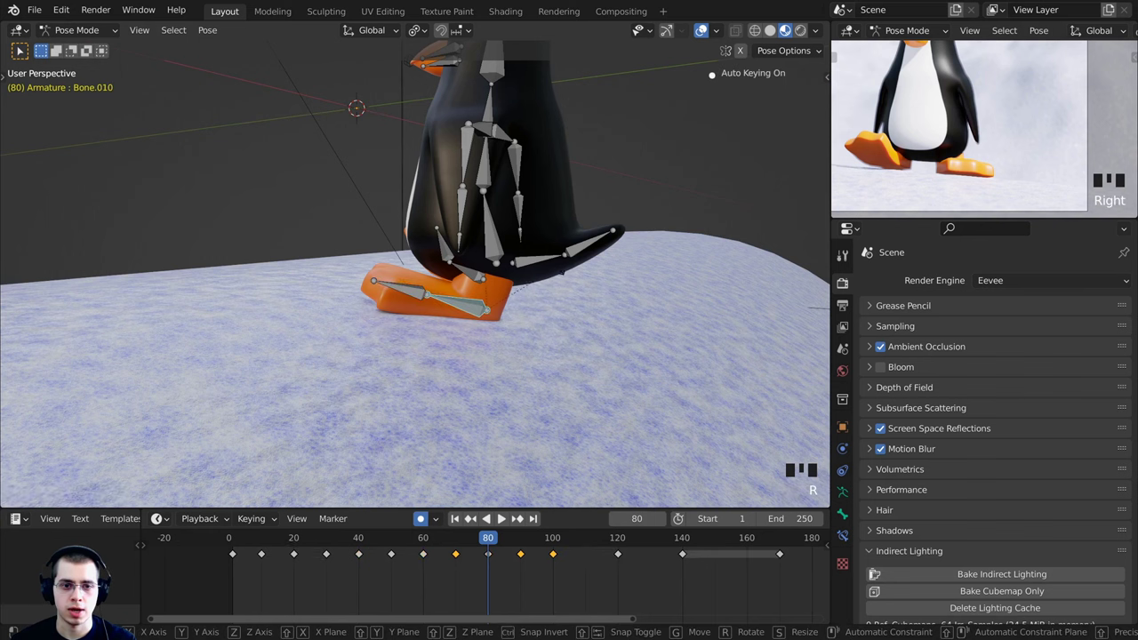
click(542, 296)
middle_drag(544, 298, 540, 375)
key(r)
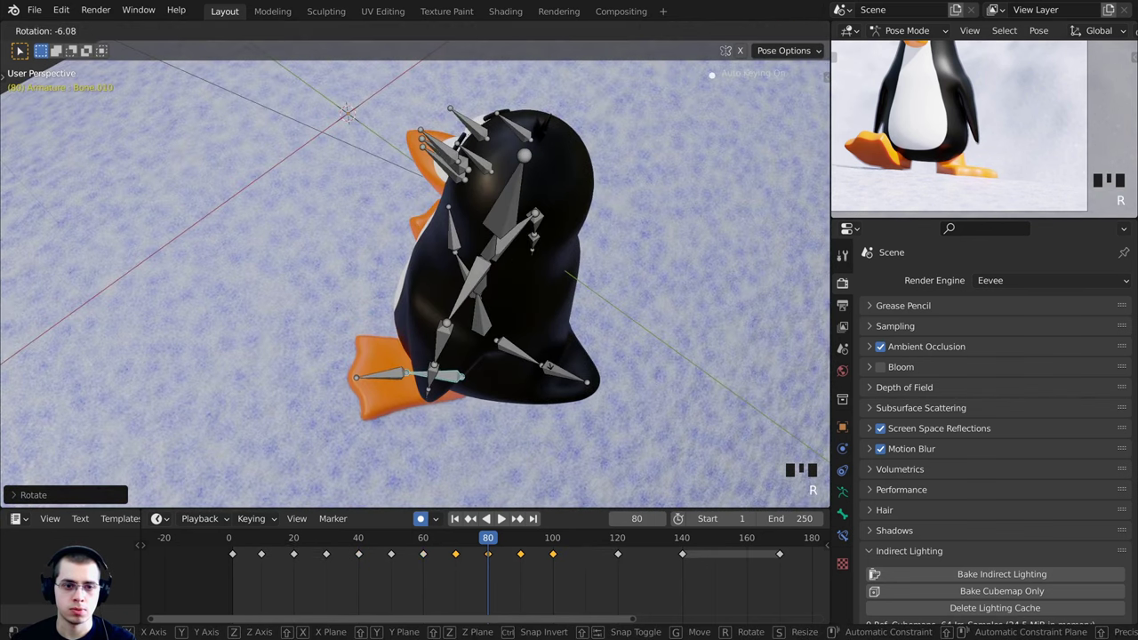
click(538, 359)
At frame 90, rotate the right foot's toe bone to match the hilltop
drag(487, 571, 521, 555)
middle_drag(334, 360, 543, 295)
middle_drag(400, 291, 601, 258)
right_click(504, 257)
key(r)
click(595, 281)
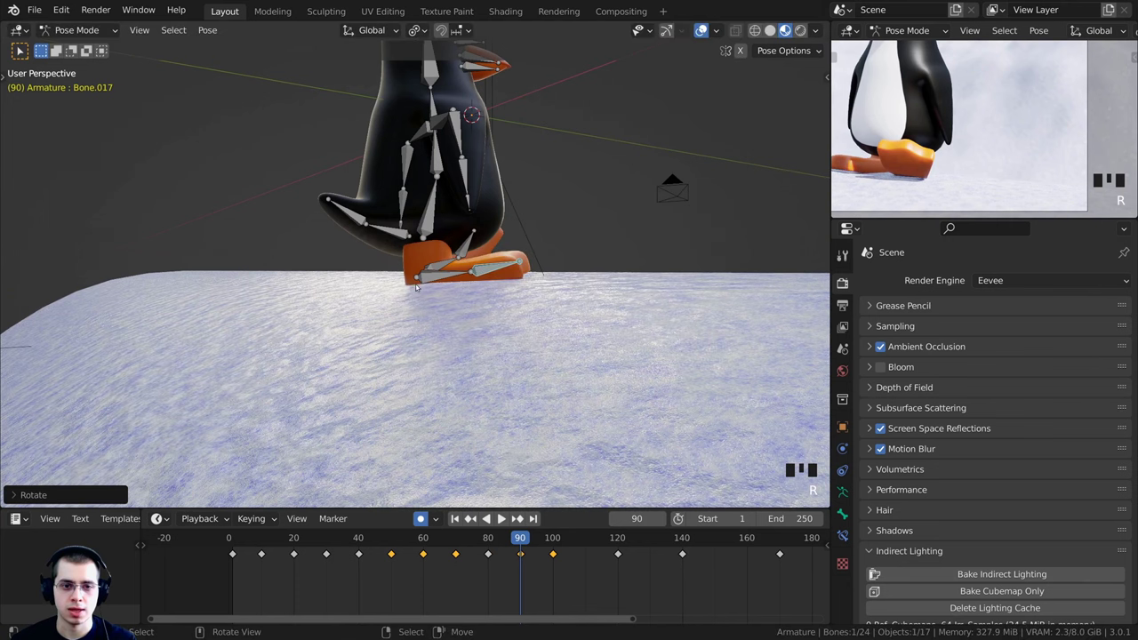
Move the right foot's base bone at frame 90 and rotate it freely to lie flat on the snow
right_click(419, 279)
middle_drag(419, 280, 380, 318)
key(g)
click(368, 294)
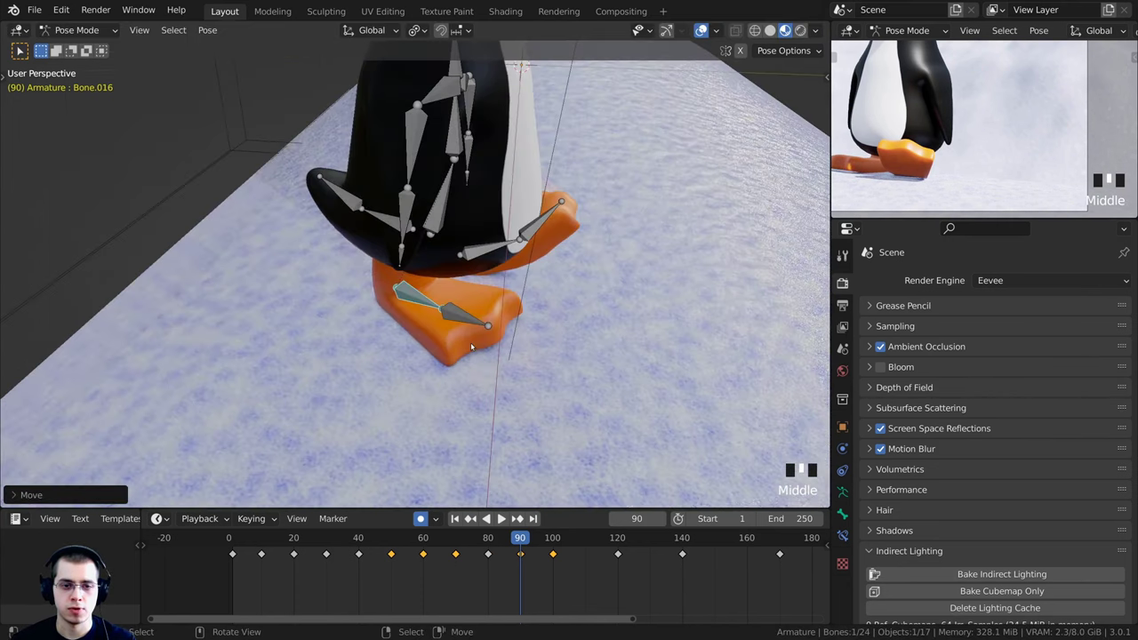
key(r)
key(z)
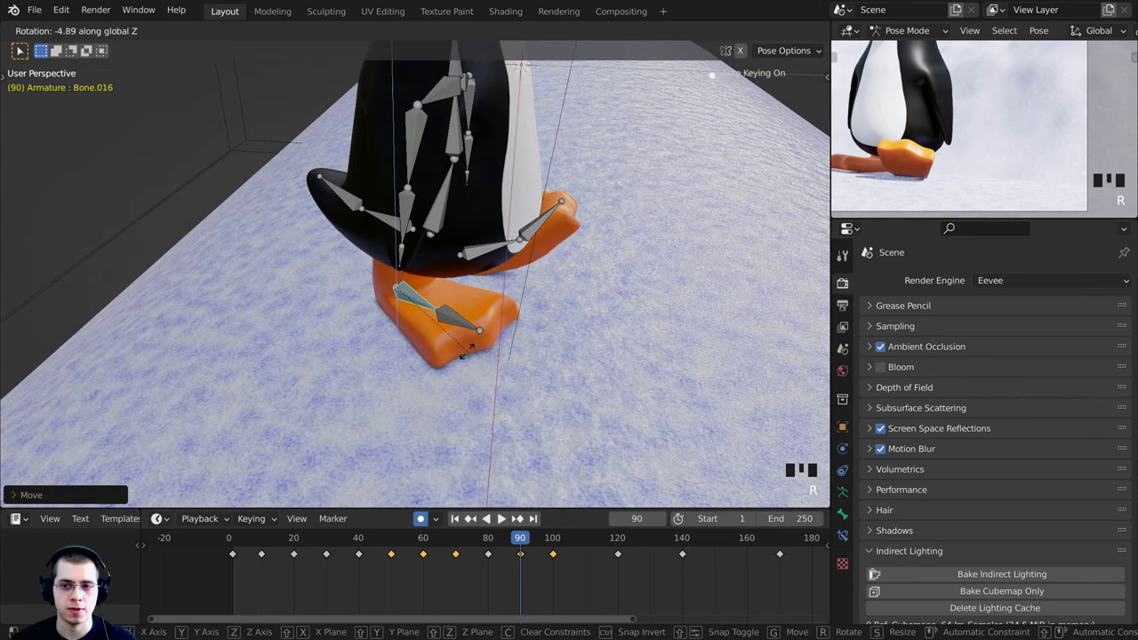
key(r)
click(471, 350)
middle_drag(471, 350, 573, 302)
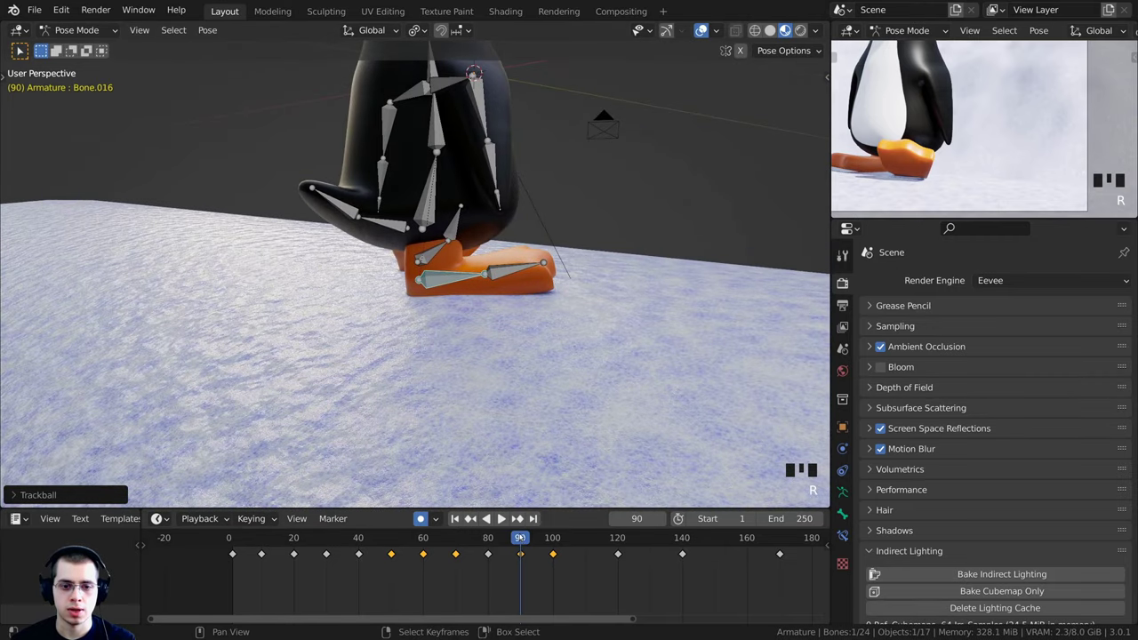
Replay the walk briefly and refine the rotation of the right foot's toe bone at frame 90
key(space)
scroll(593, 259, down, 4)
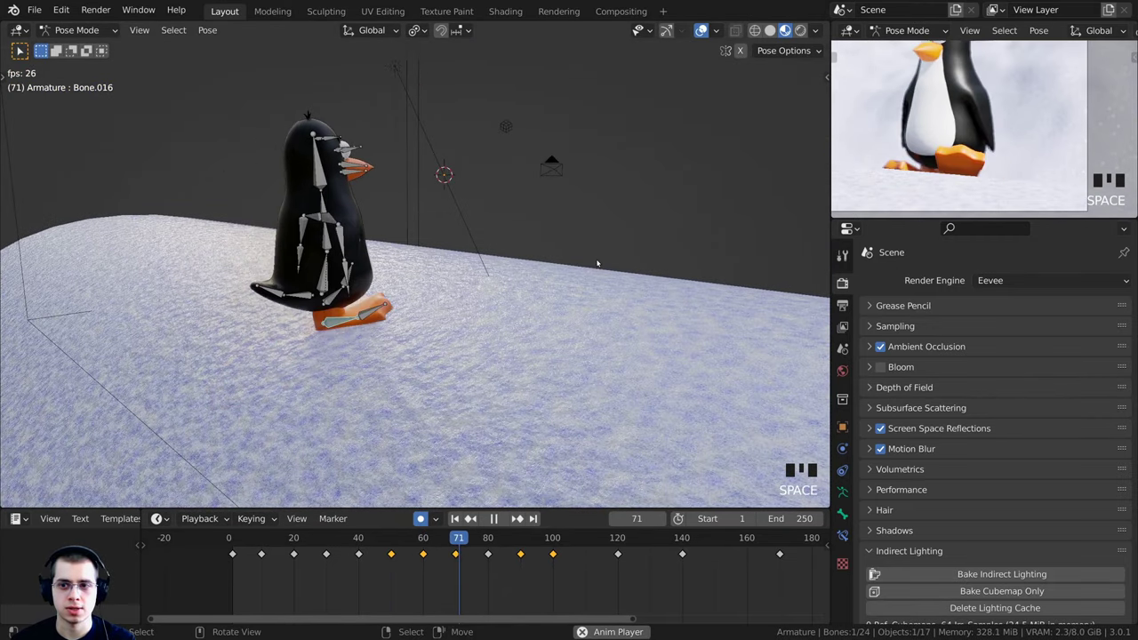
key(space)
right_click(503, 264)
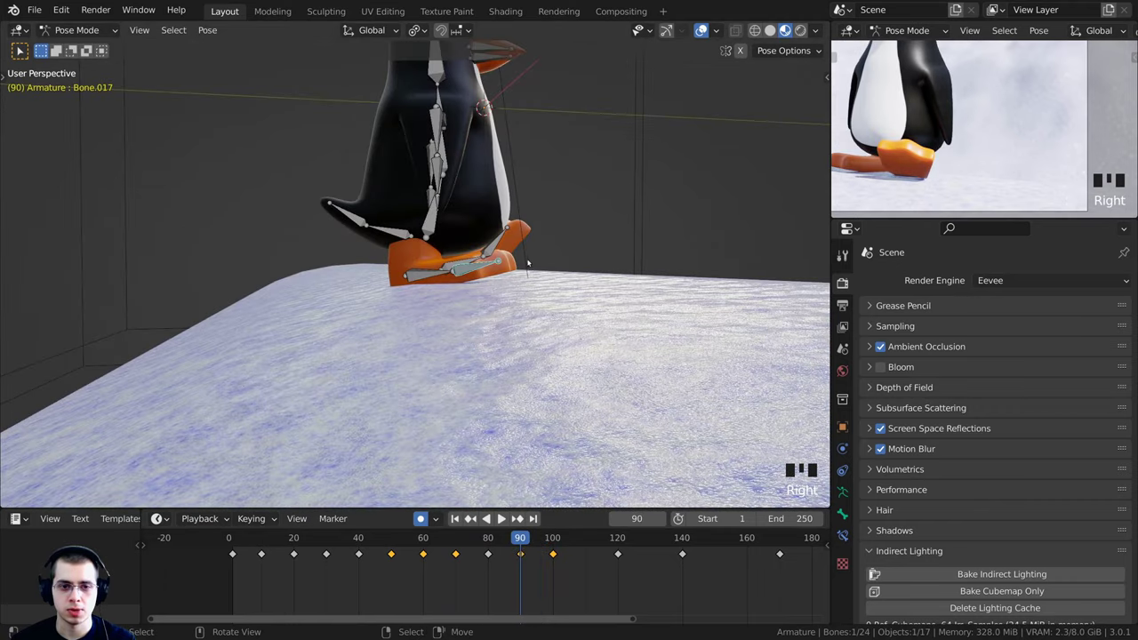
key(r)
click(543, 286)
key(r)
click(546, 294)
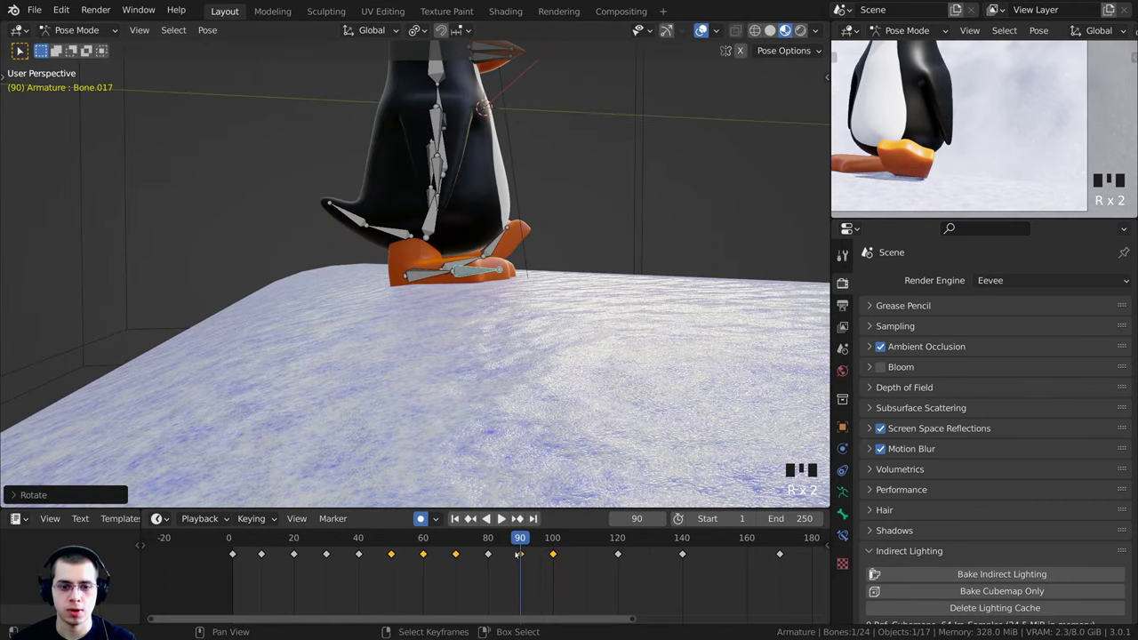
At frame 100, rotate the foot bones to fit the hilltop, finishing with the left foot's base bone
drag(518, 555, 487, 552)
middle_drag(464, 402, 409, 396)
drag(490, 544, 554, 542)
scroll(572, 345, down, 3)
middle_drag(572, 345, 643, 281)
scroll(433, 275, up, 2)
right_click(433, 273)
key(r)
click(565, 244)
right_click(399, 276)
key(r)
click(450, 270)
key(r)
click(603, 249)
right_click(531, 260)
key(r)
click(610, 249)
Reframe the camera preview and play back the walk from around frame 30 to review the corrected steps
scroll(643, 258, down, 2)
shift+middle_drag(953, 138, 1043, 145)
scroll(1042, 145, down, 2)
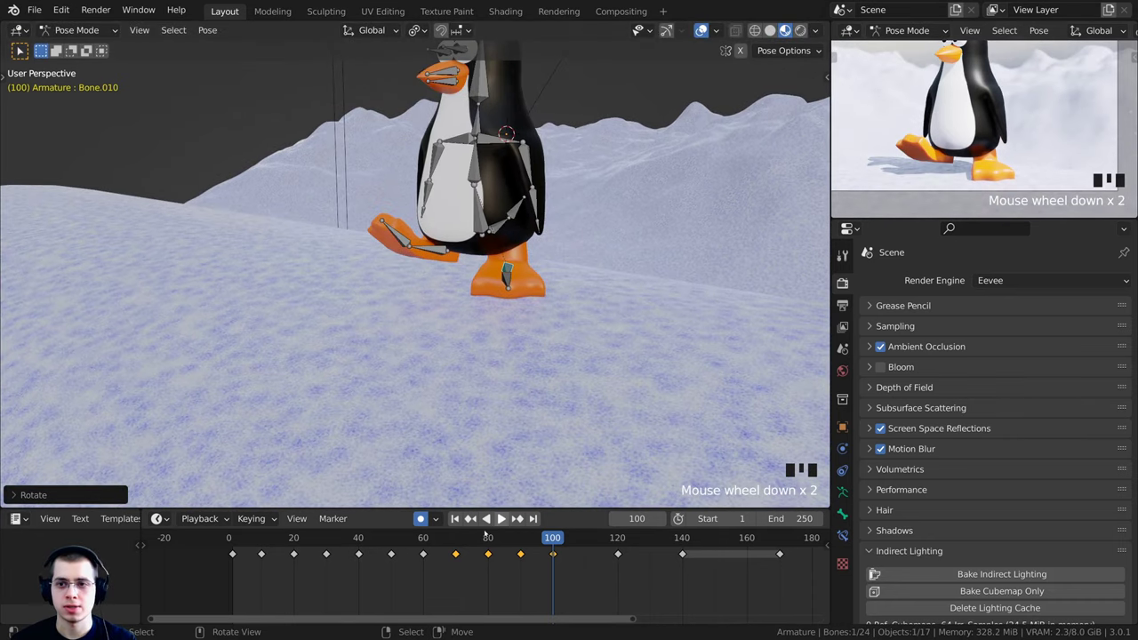
drag(534, 543, 332, 544)
key(space)
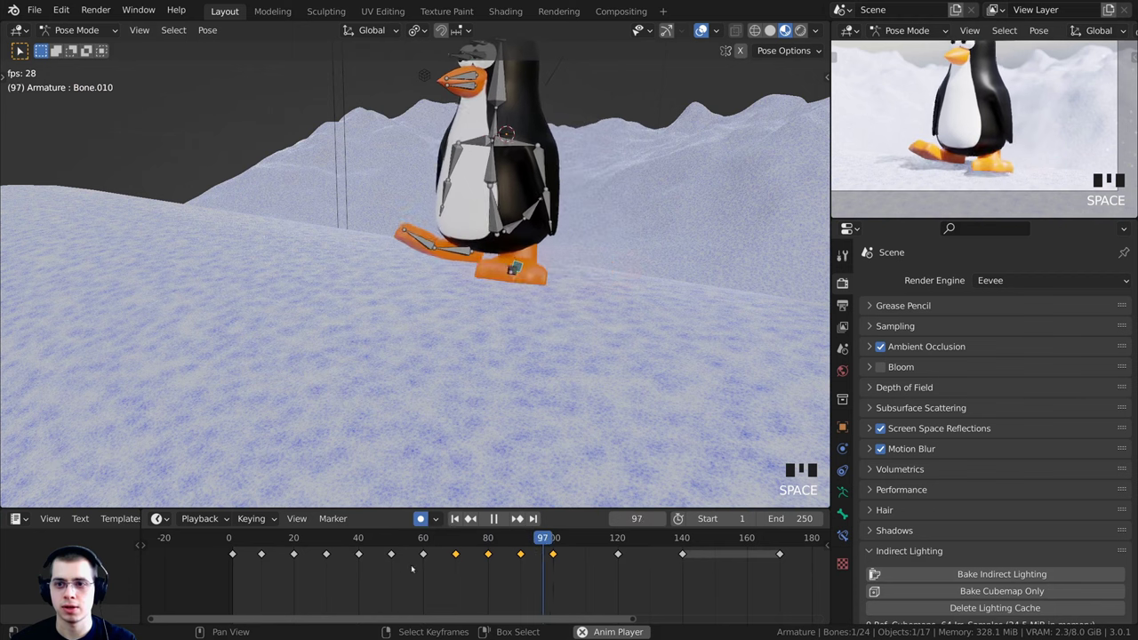
key(space)
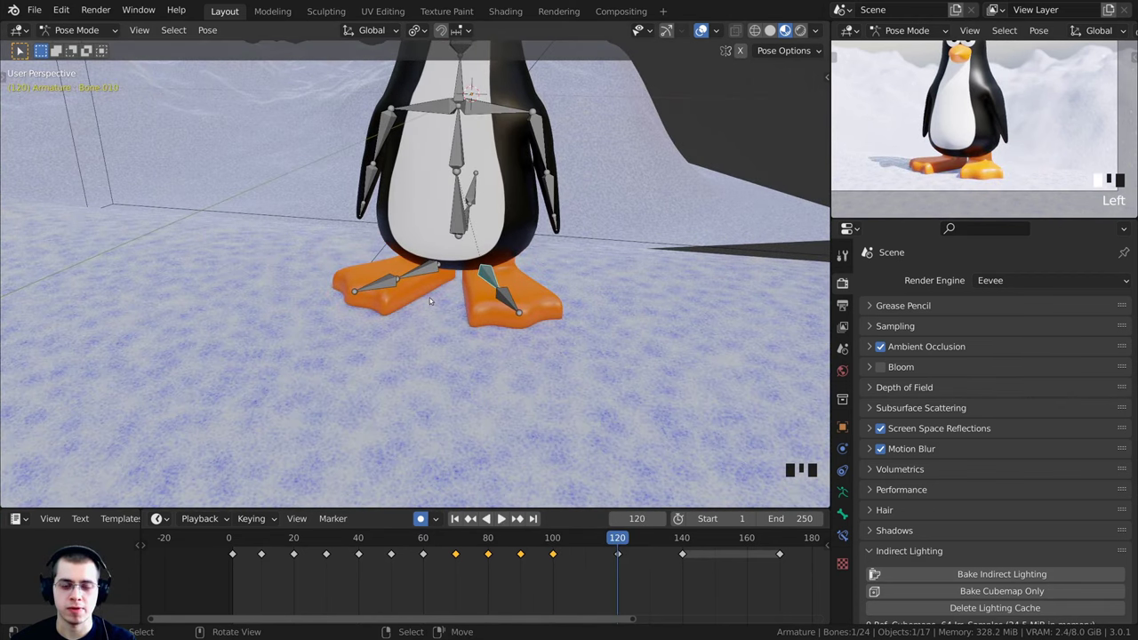
Select all four foot bones and duplicate their frame 120 keyframes to frame 100 to hold the standing pose
middle_drag(429, 297, 678, 500)
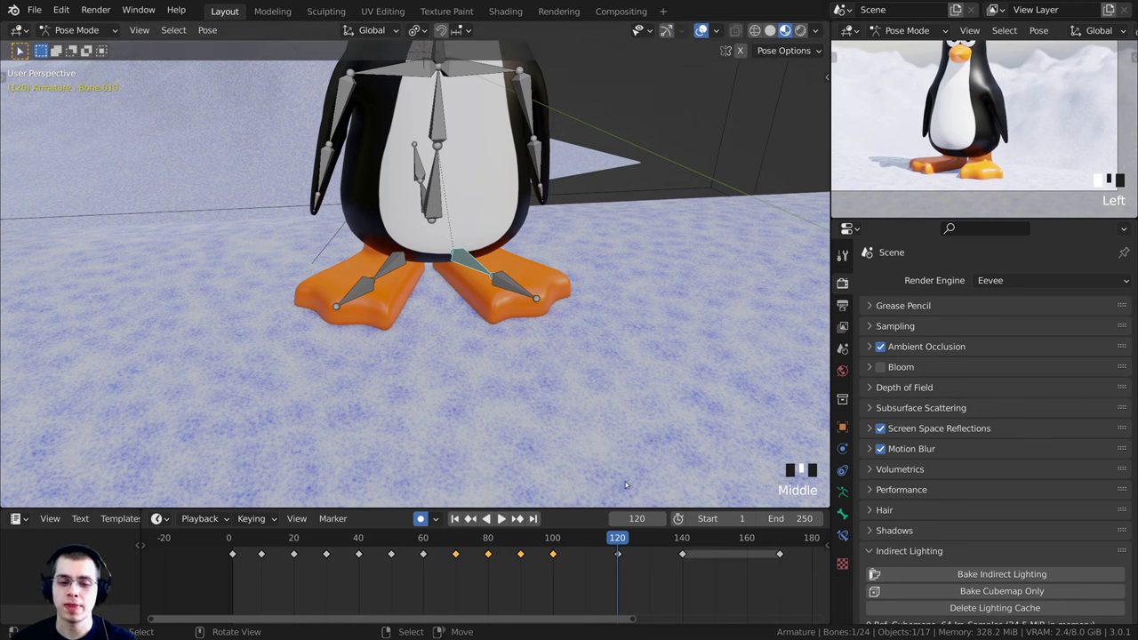
drag(569, 557, 618, 548)
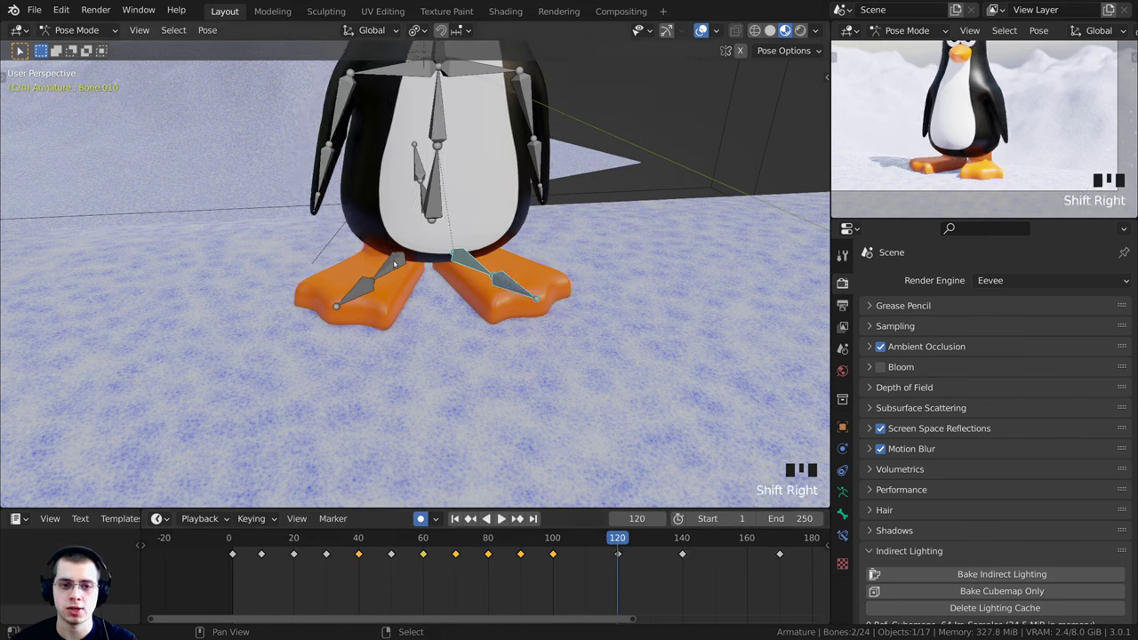
scroll(490, 561, up, 4)
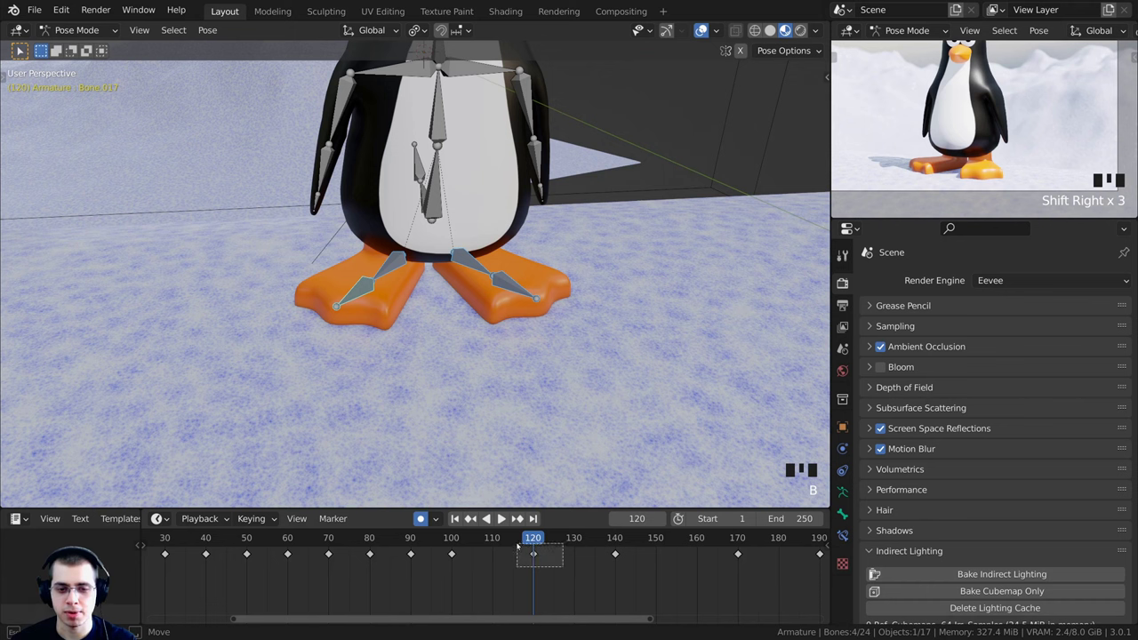
scroll(535, 550, up, 3)
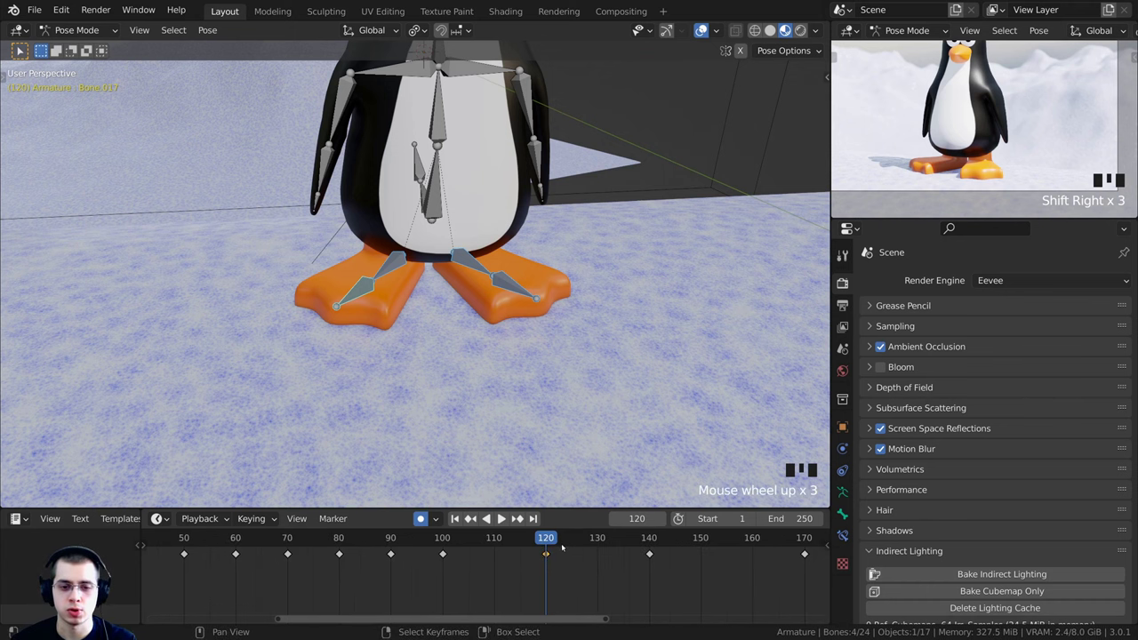
key(shift+d)
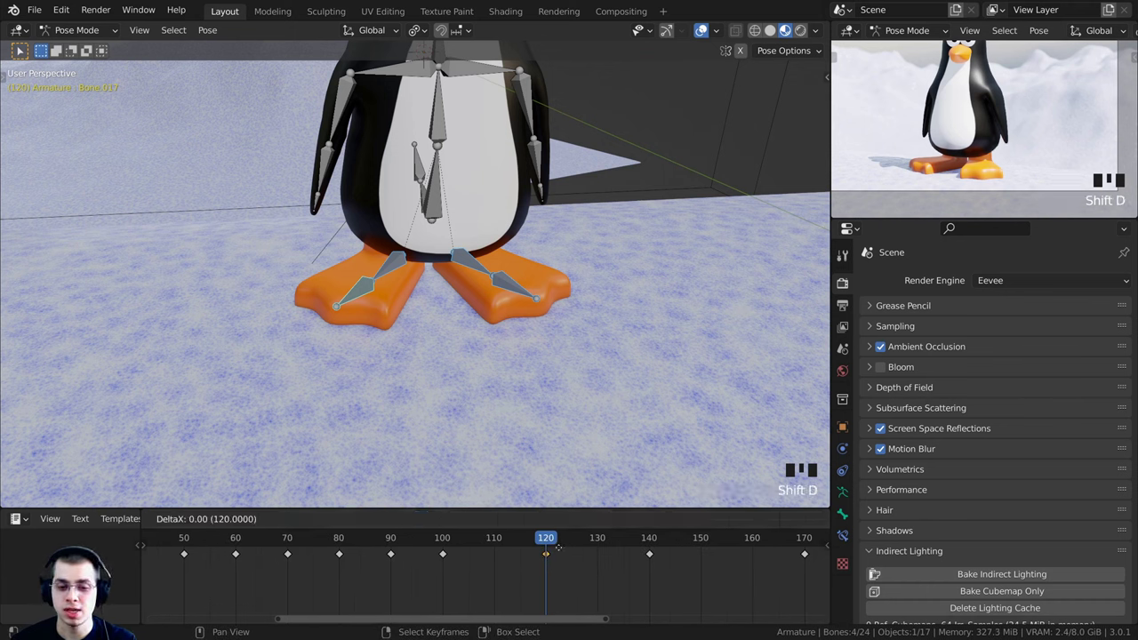
click(456, 550)
Play back the end of the walk from frame 80 to check the held feet, and save the file
click(340, 538)
key(space)
scroll(476, 335, down, 1)
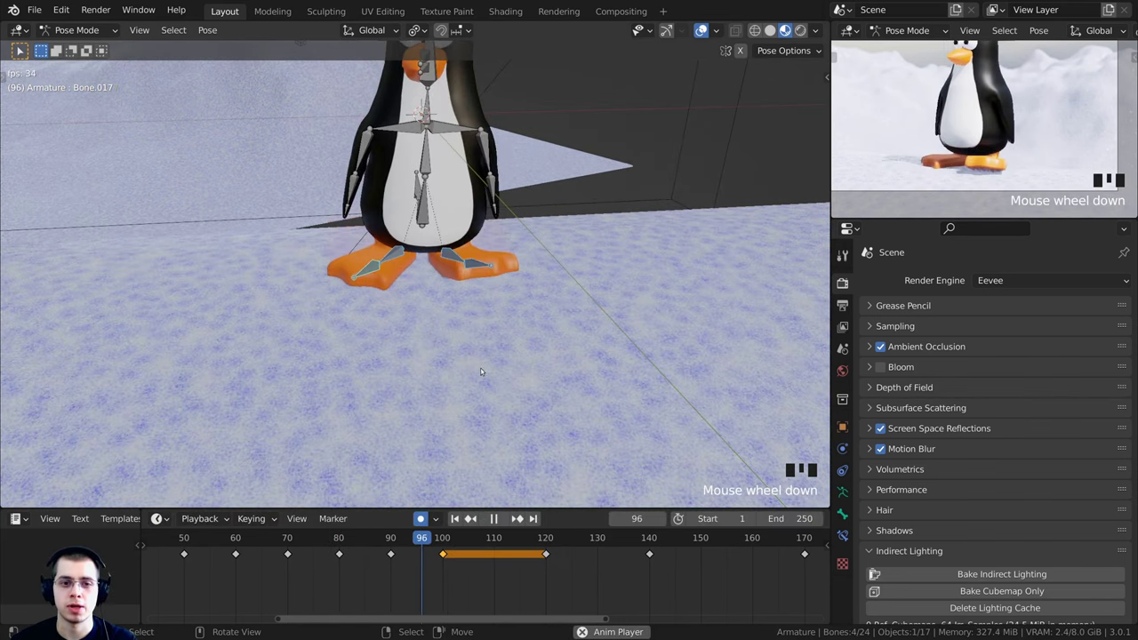
click(437, 567)
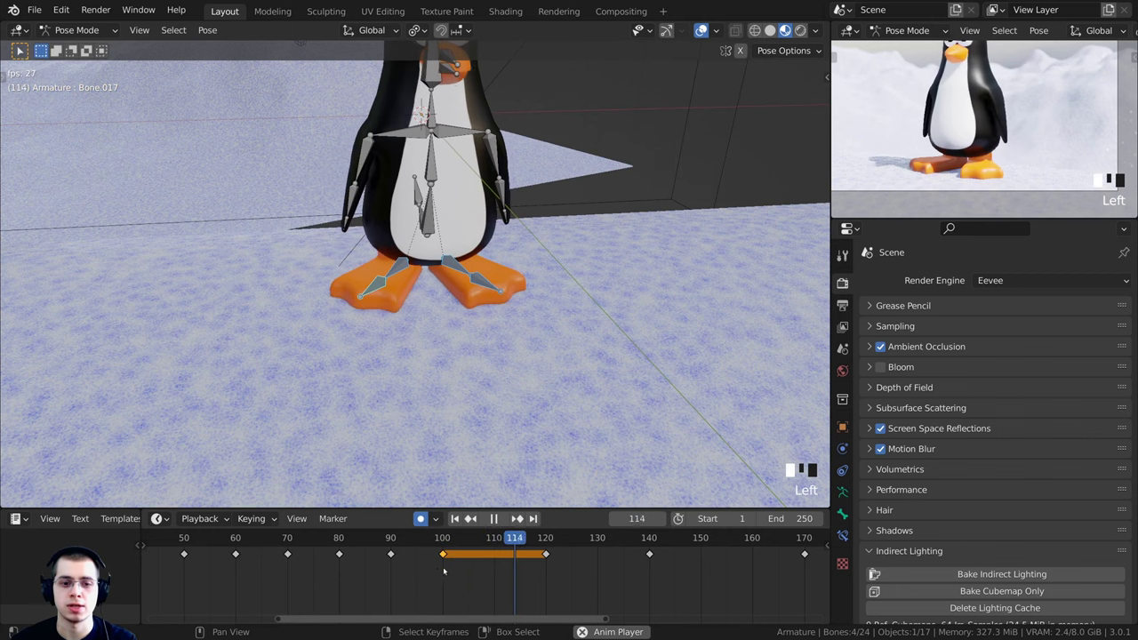
key(space)
middle_drag(481, 334, 391, 382)
key(ctrl+s)
key(space)
click(370, 569)
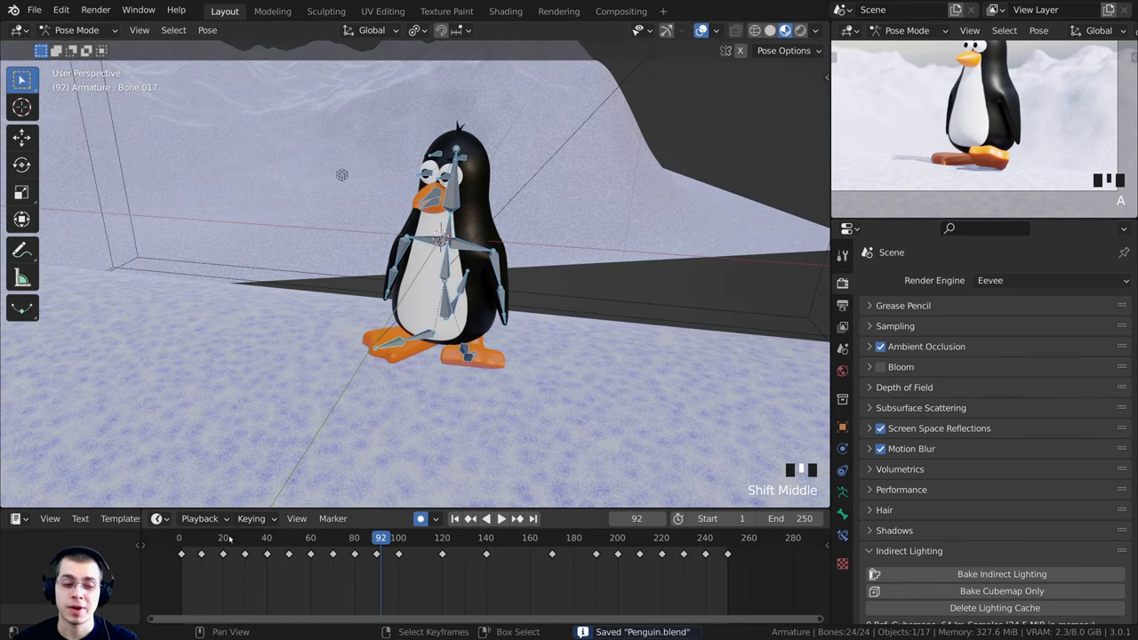
At frame 10, rotate the penguin's right upper wing bone outward, away from the body
drag(381, 544, 202, 545)
mouse_move(503, 312)
shift+middle_down()
mouse_move(478, 320)
mouse_move(490, 318)
shift+middle_up()
middle_drag(265, 572, 315, 570)
scroll(316, 570, up, 5)
scroll(572, 558, up, 1)
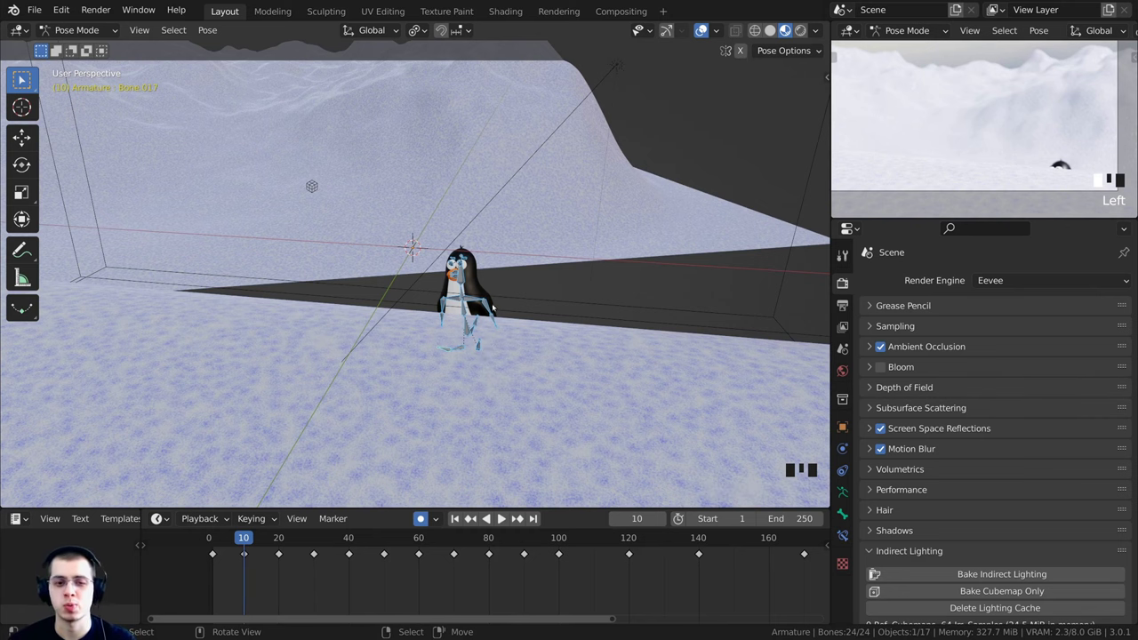
key(KP_Decimal)
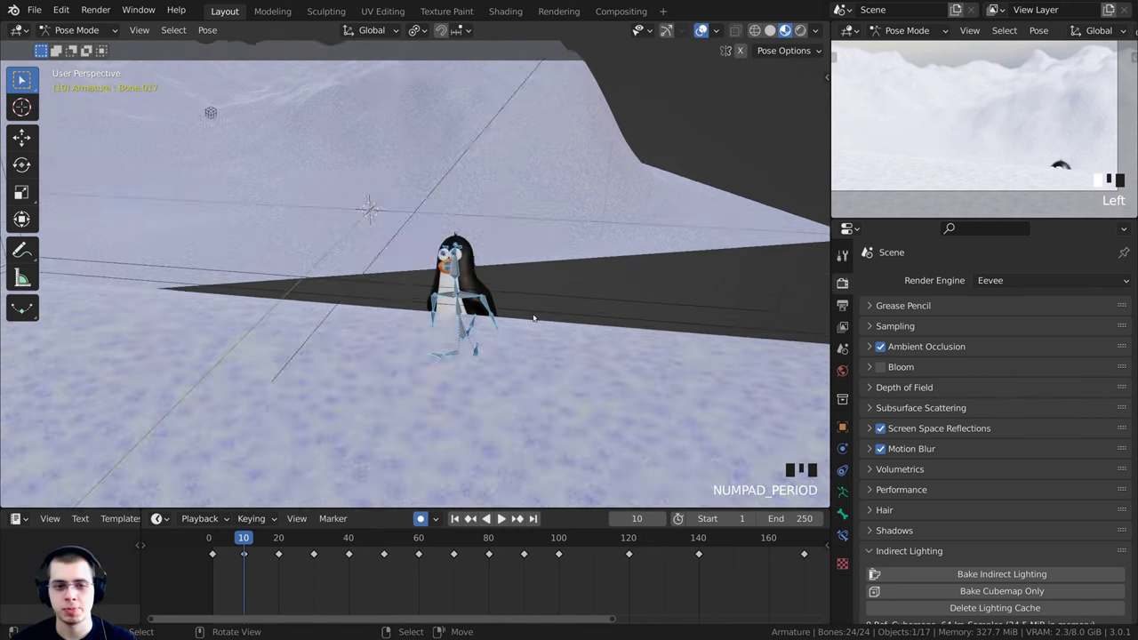
middle_drag(533, 318, 481, 336)
scroll(444, 333, up, 1)
shift+middle_drag(385, 328, 458, 305)
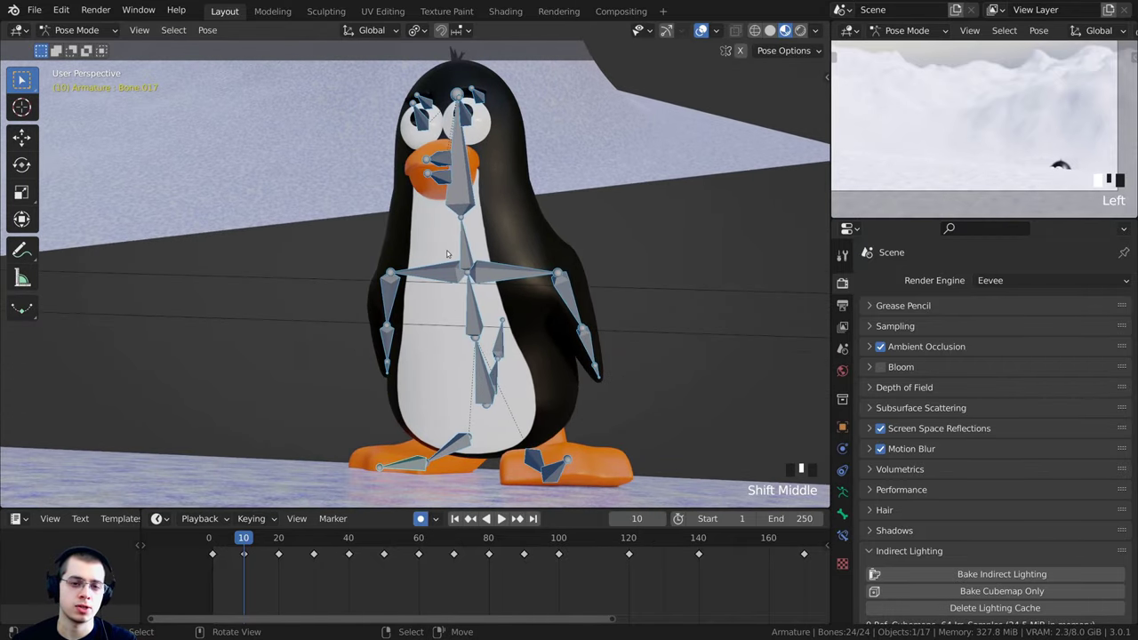
click(392, 291)
scroll(498, 303, up, 1)
scroll(525, 305, down, 1)
key(r)
click(510, 323)
key(r)
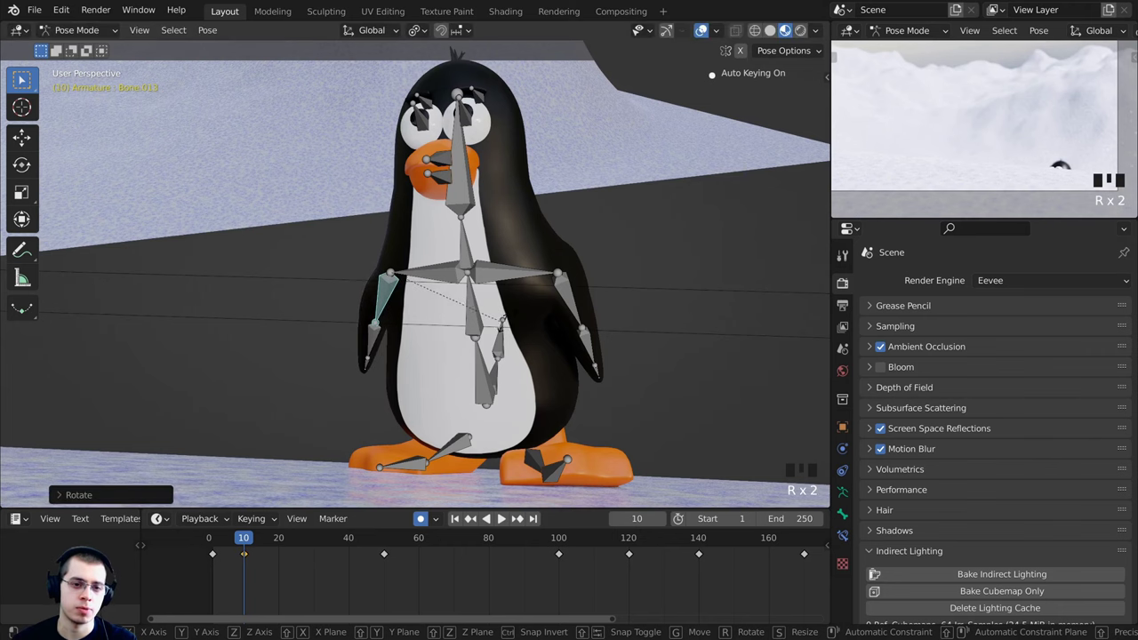
key(r)
click(505, 321)
At frame 10, rotate the left upper wing bone slightly for the body's lean
click(567, 307)
key(r)
click(601, 301)
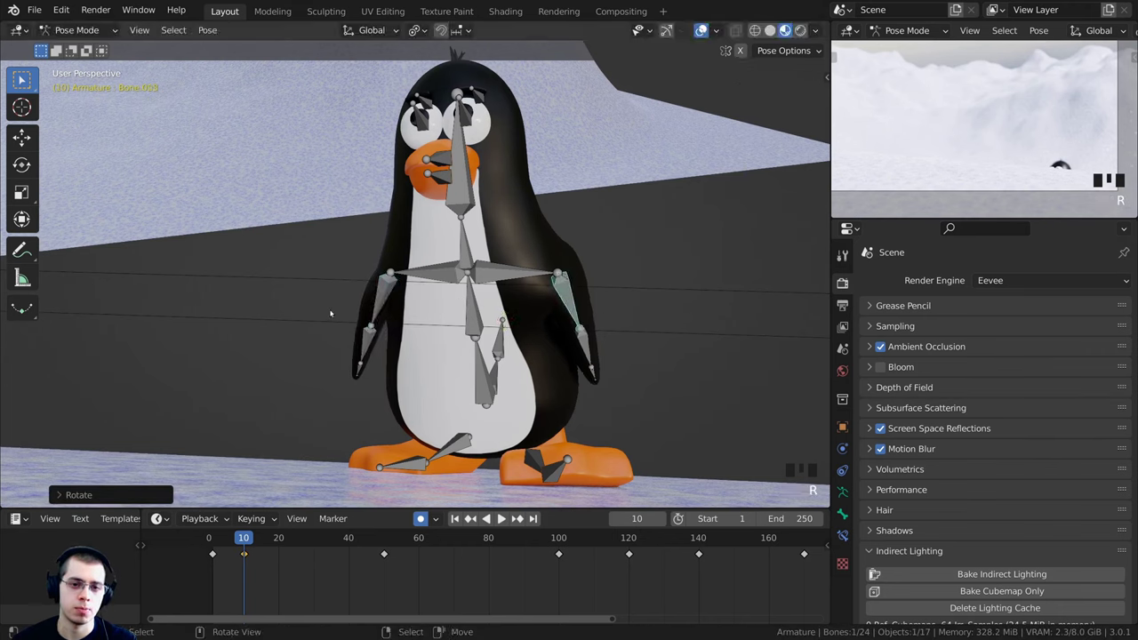
At frame 20, rotate the right and left upper wing bones so the wings swing with the waddle
click(411, 301)
middle_drag(257, 565, 389, 557)
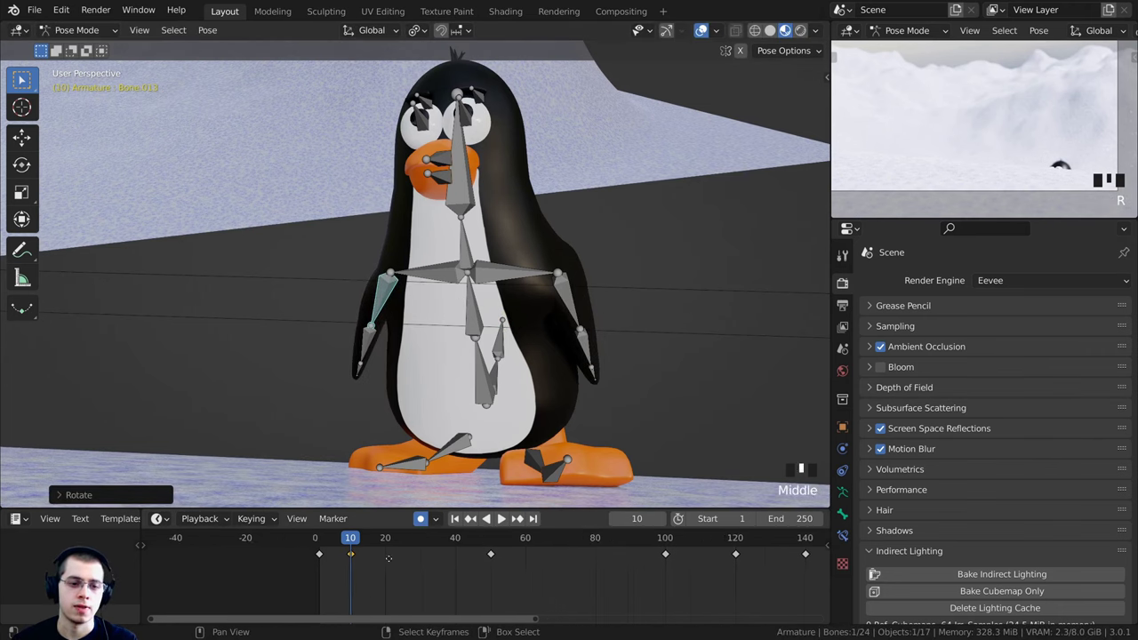
drag(343, 536, 389, 528)
scroll(445, 365, up, 2)
shift+middle_drag(462, 357, 322, 379)
scroll(519, 329, down, 7)
key(r)
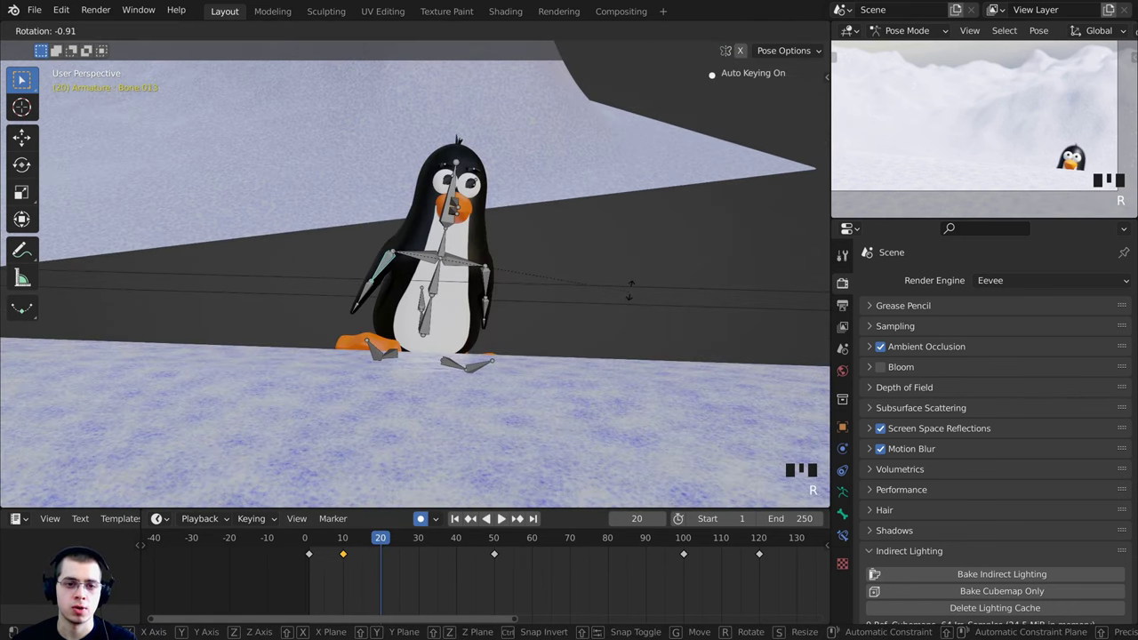
click(649, 239)
key(r)
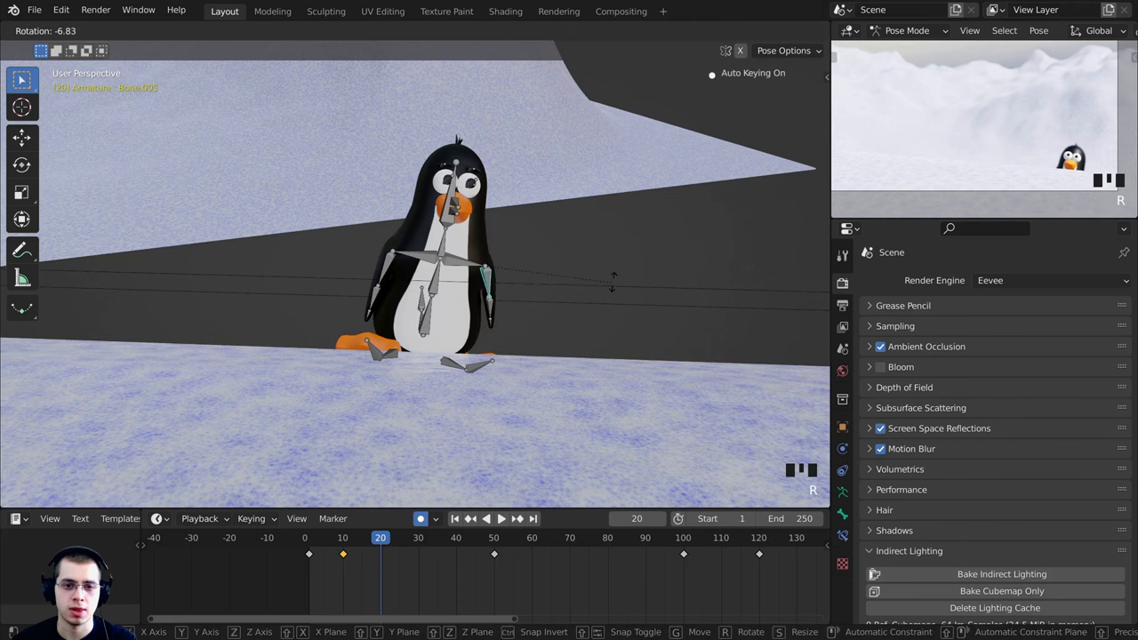
click(623, 266)
middle_drag(622, 266, 477, 305)
key(r)
click(470, 325)
scroll(477, 305, up, 2)
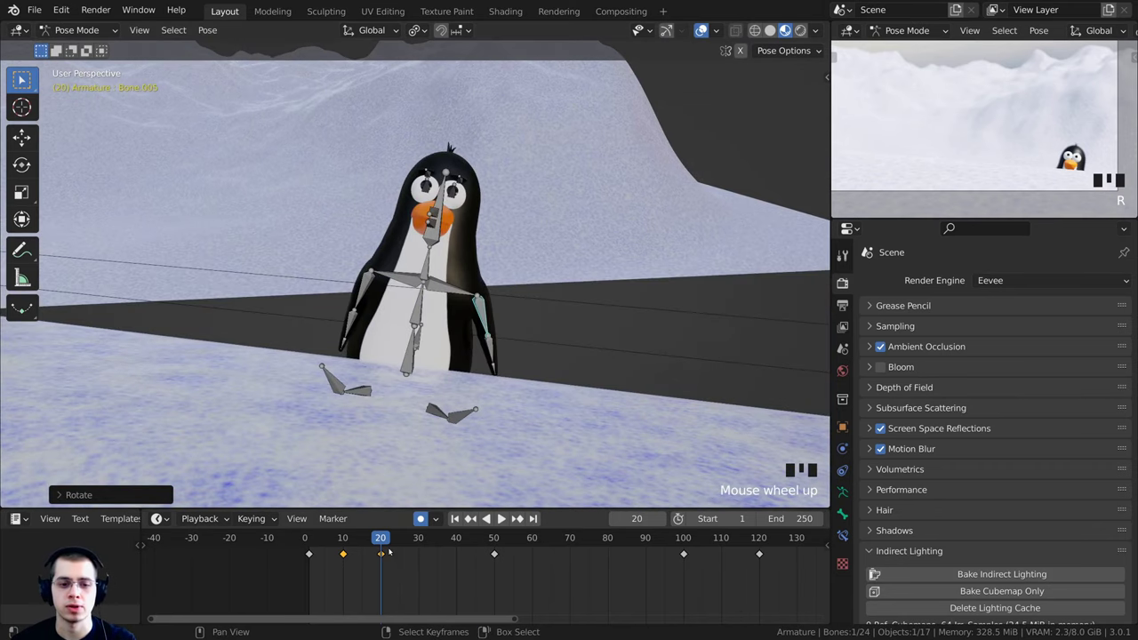
At frame 30, rotate the left upper wing bone and swing the right one outward from the body
scroll(389, 552, down, 1)
drag(362, 540, 407, 539)
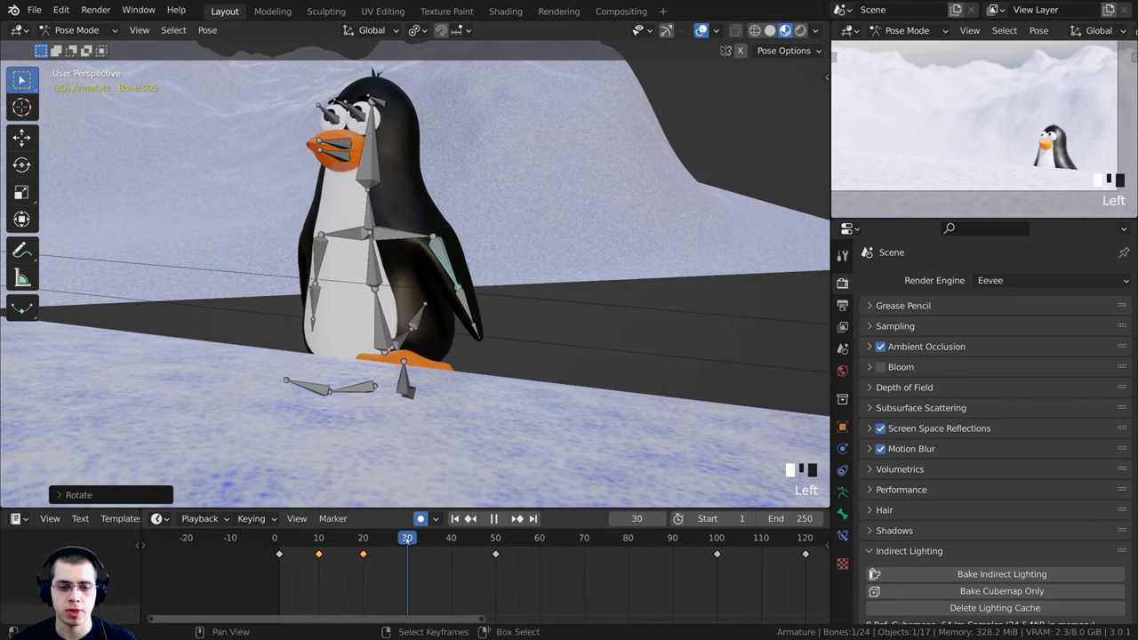
shift+middle_drag(489, 374, 525, 423)
key(r)
click(384, 336)
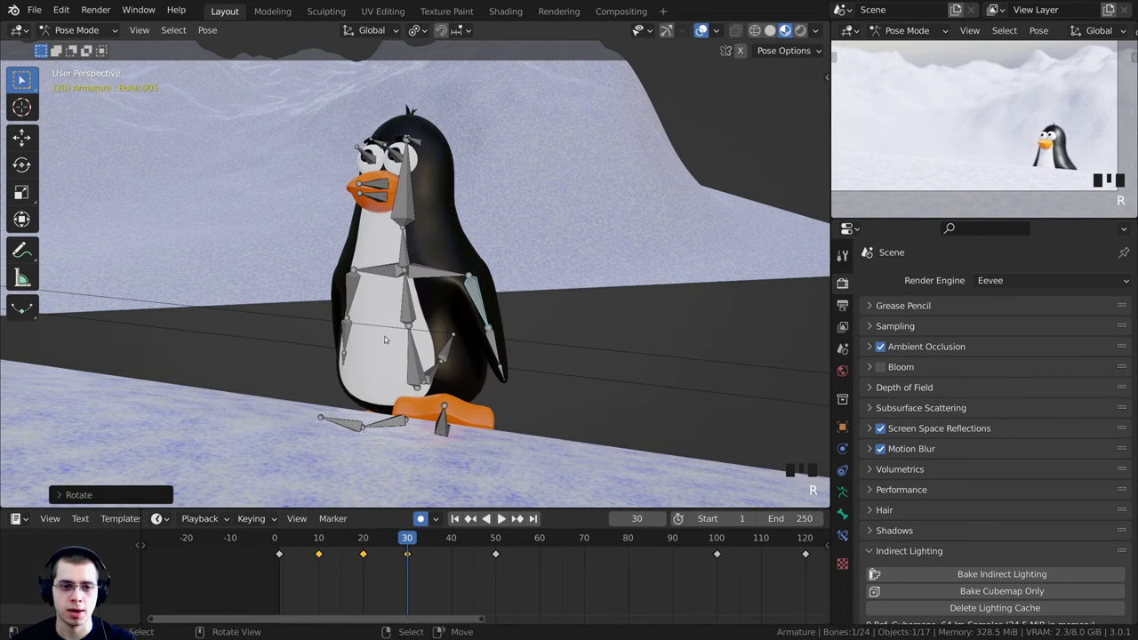
middle_drag(384, 336, 432, 336)
key(r)
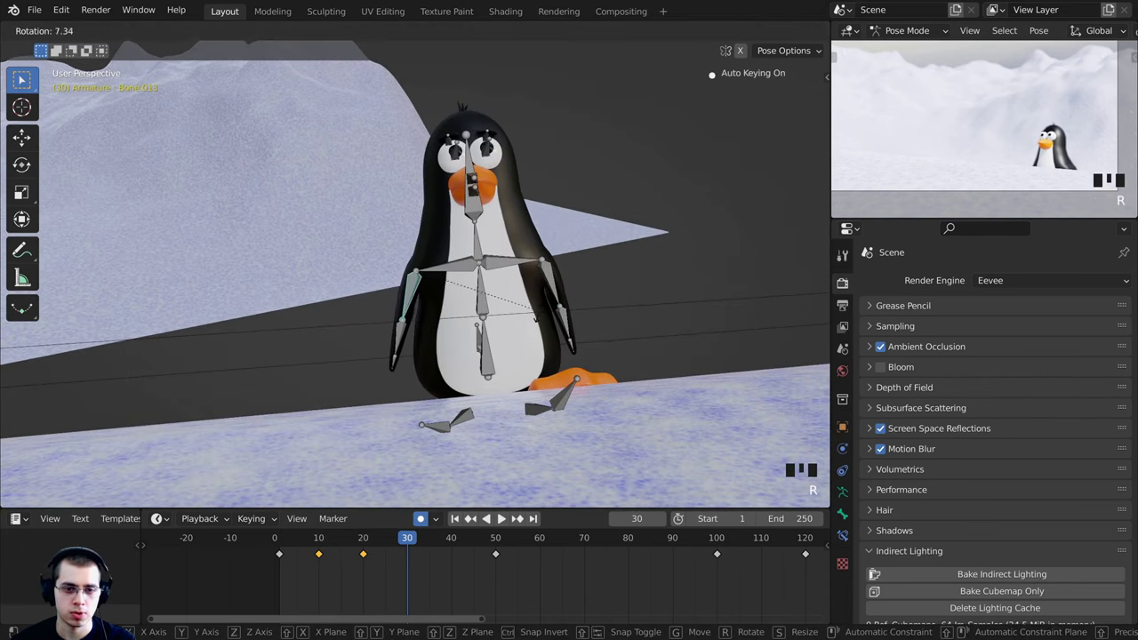
click(526, 326)
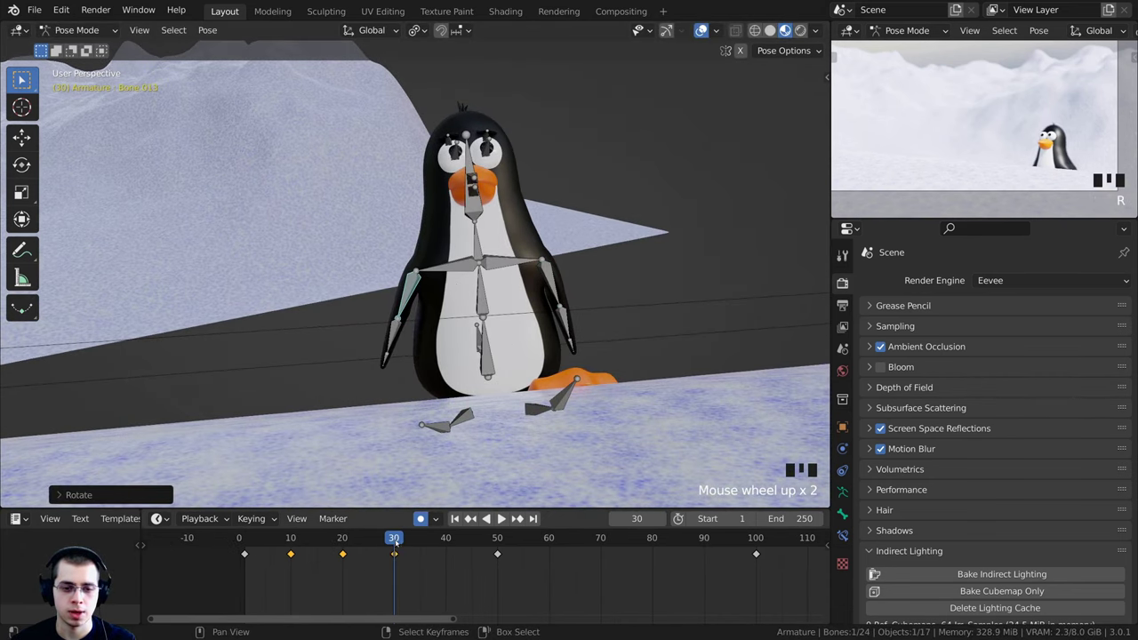
At frame 40, rotate the right upper wing bone and the left one to counter the body's lean
drag(394, 542, 445, 542)
middle_drag(551, 267, 574, 259)
key(r)
click(593, 240)
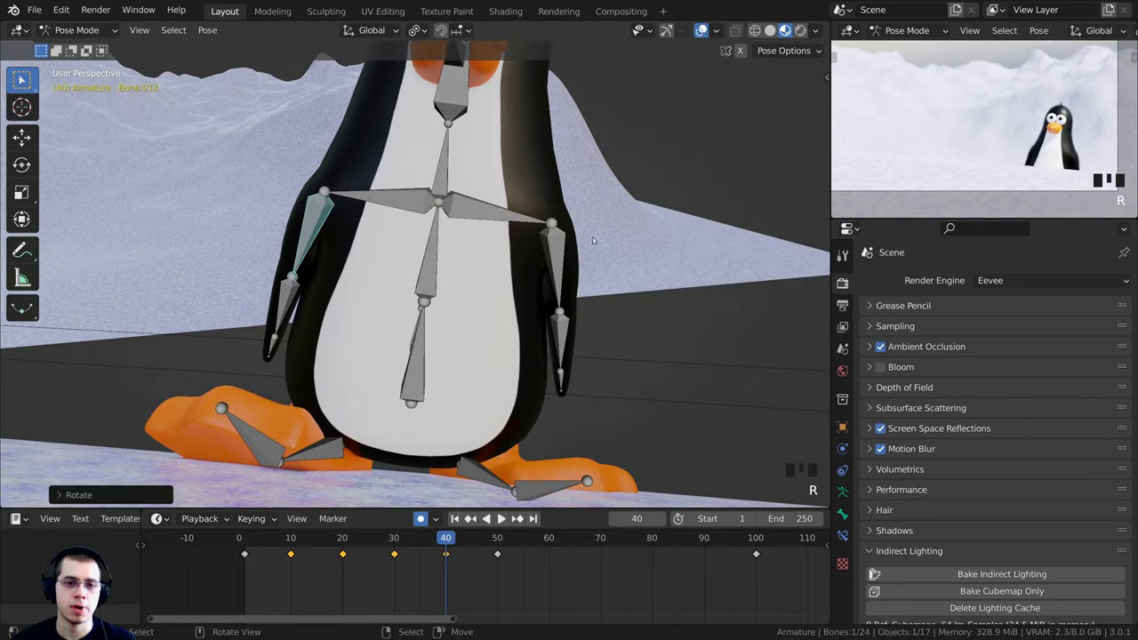
key(r)
click(757, 311)
Switch the viewport to solid shading and refine the left upper wing bone's rotation at frame 40 from several angles
scroll(708, 343, down, 4)
scroll(708, 343, up, 3)
middle_drag(709, 343, 774, 401)
key(z)
key(KP_Decimal)
scroll(675, 324, down, 7)
scroll(340, 267, down, 2)
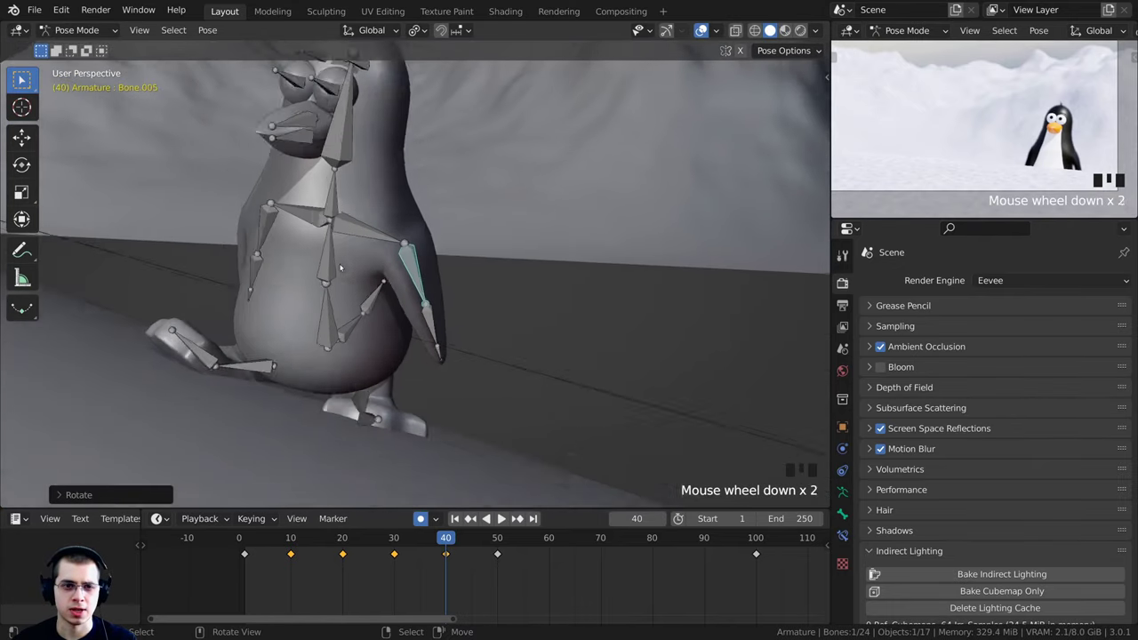
scroll(340, 267, down, 1)
mouse_move(480, 336)
middle_down()
mouse_move(581, 351)
mouse_move(470, 337)
mouse_move(482, 329)
middle_up()
key(r)
click(556, 345)
key(z)
key(z)
key(z)
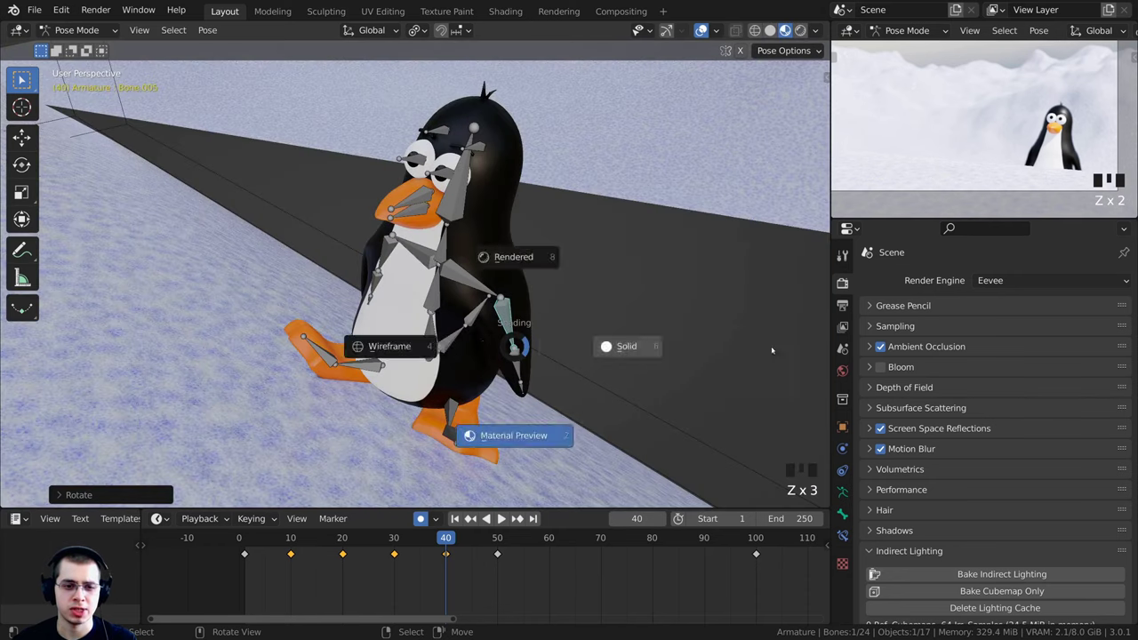
click(772, 349)
scroll(549, 336, down, 2)
mouse_move(772, 350)
middle_down()
mouse_move(549, 337)
mouse_move(501, 374)
middle_up()
key(r)
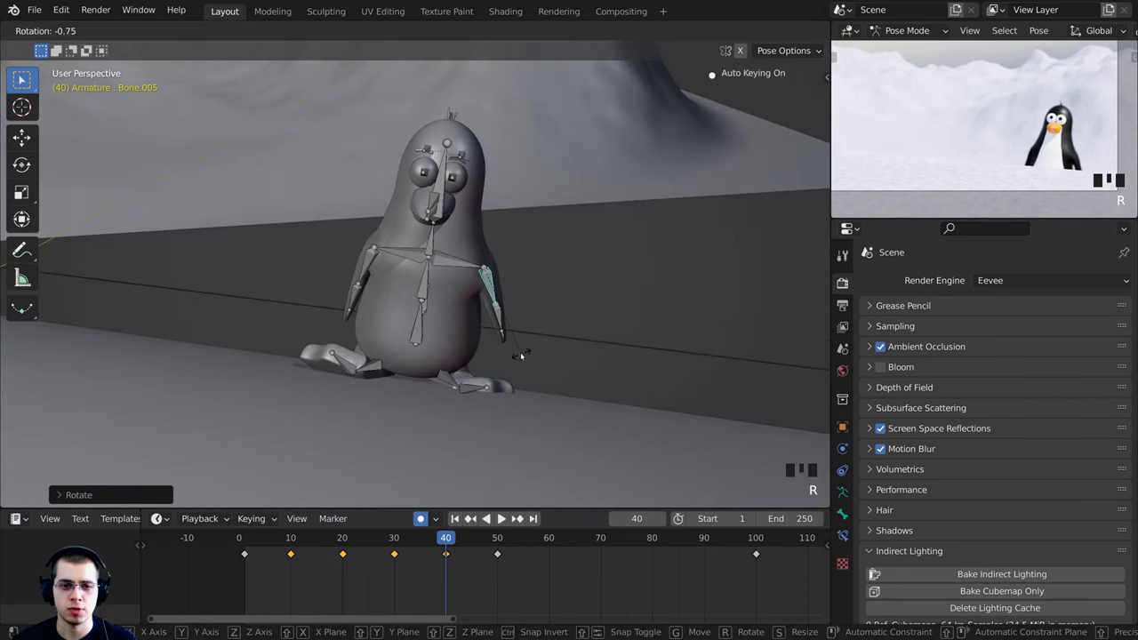
click(522, 356)
At frame 50, rotate both upper wing bones, swinging the right wing outward from the body
scroll(443, 558, up, 4)
drag(434, 542, 500, 550)
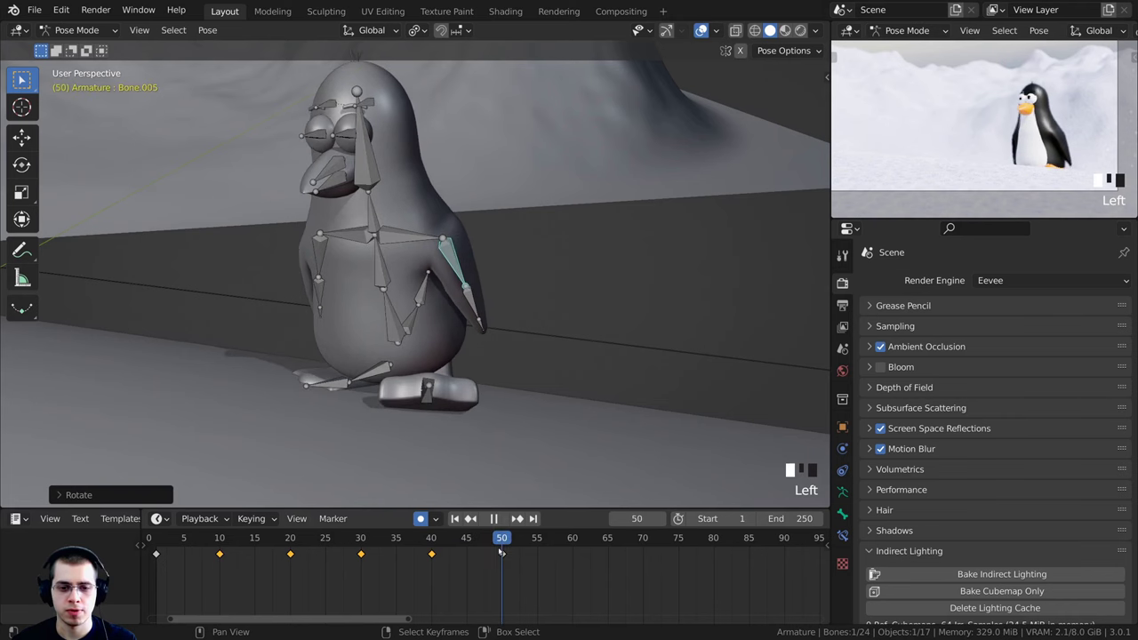
middle_drag(306, 305, 522, 255)
key(r)
click(362, 282)
key(r)
click(382, 277)
key(r)
click(620, 248)
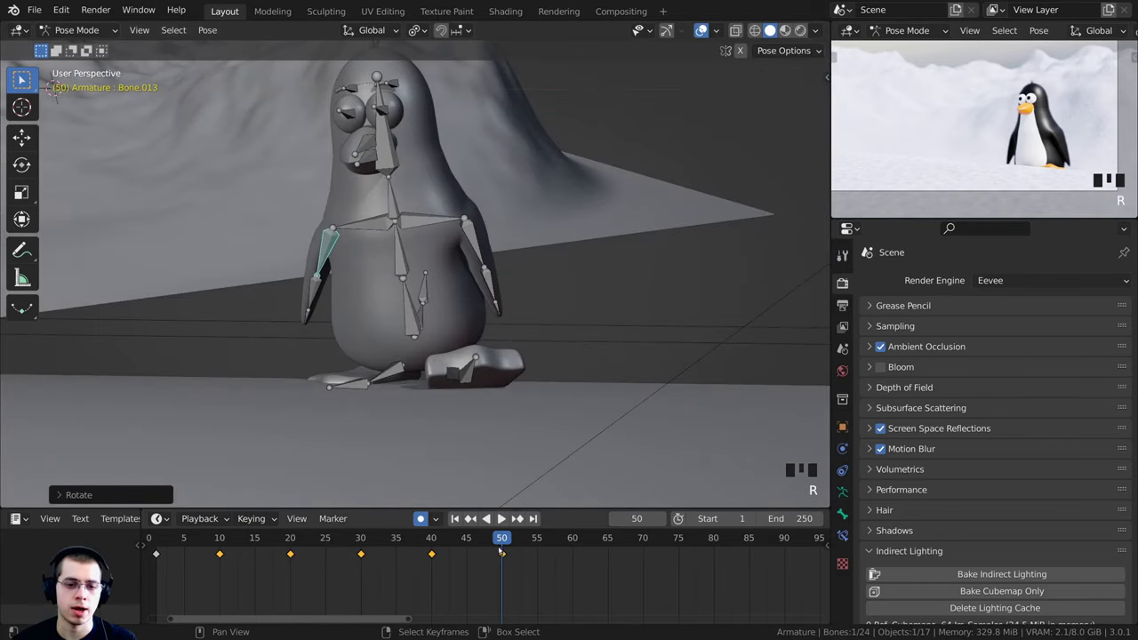
Scrub through the earlier steps to frame 60 and rotate both upper wing bones there
scroll(501, 553, down, 4)
click(486, 519)
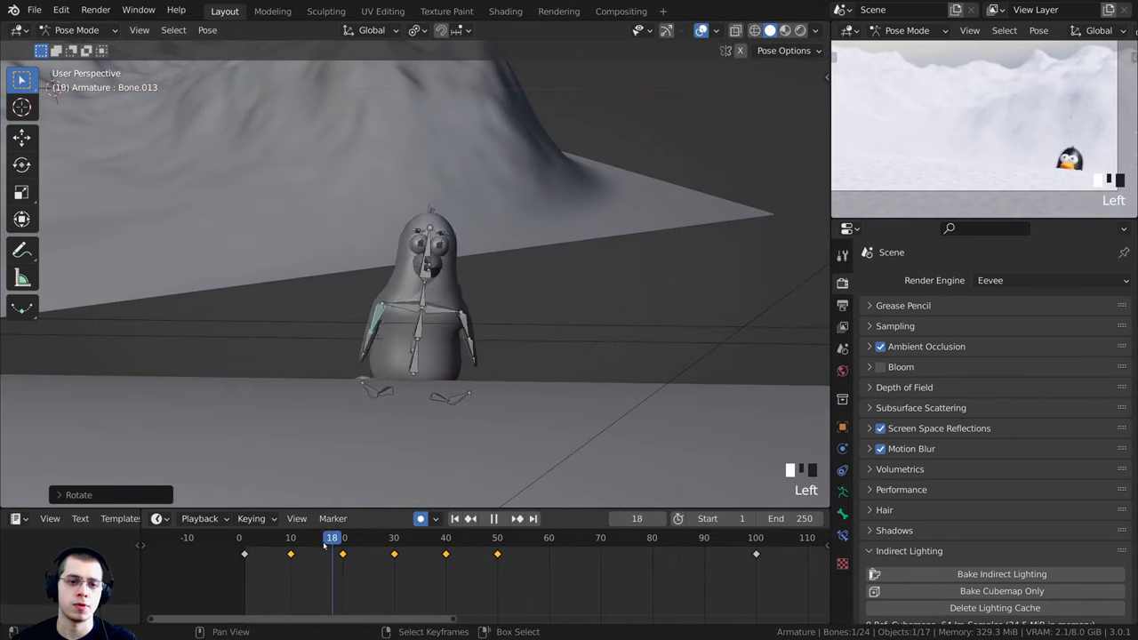
drag(325, 546, 549, 553)
scroll(493, 349, down, 2)
key(r)
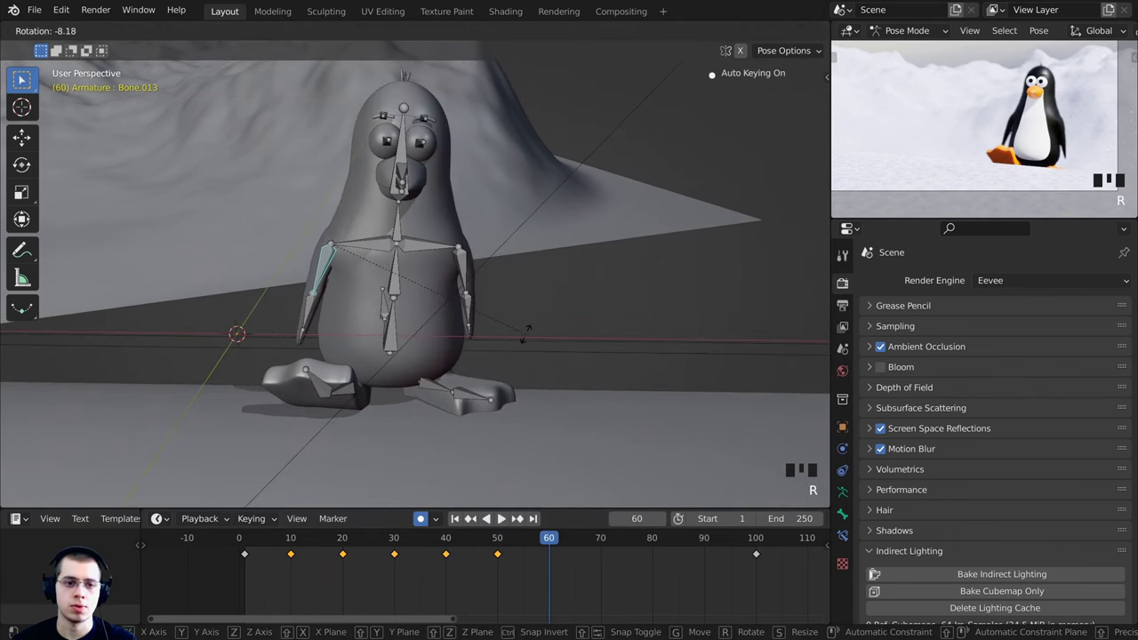
click(471, 290)
key(r)
click(610, 293)
middle_drag(606, 293, 480, 267)
At frame 70, rotate the left upper wing bone and swing the right one outward from the body
drag(592, 545, 599, 545)
middle_drag(375, 343, 460, 328)
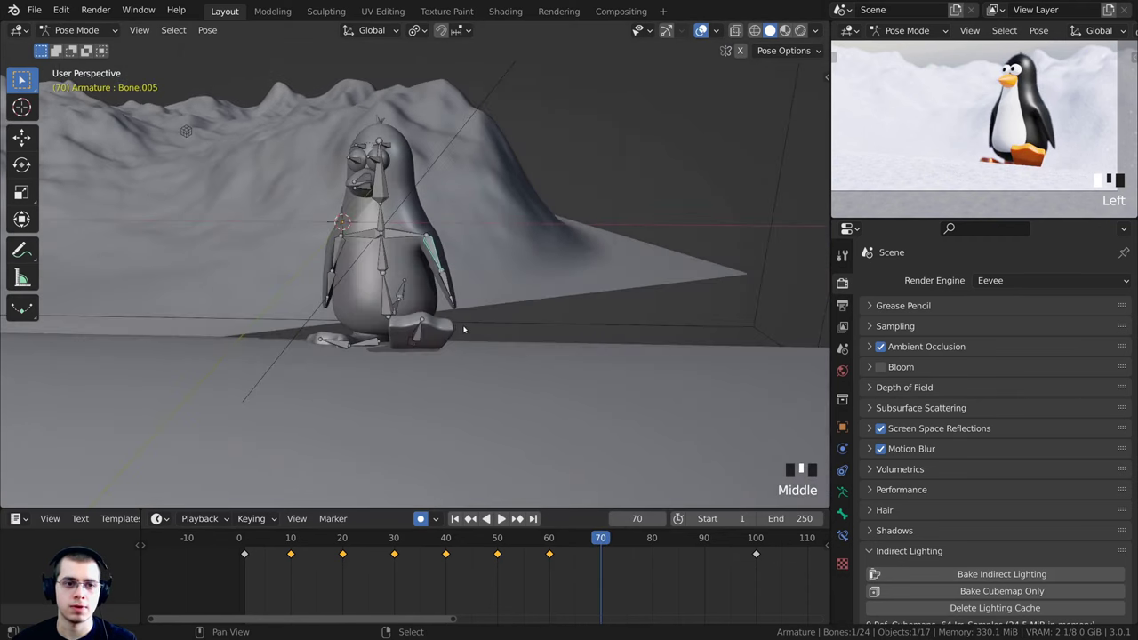
scroll(509, 306, up, 2)
key(r)
click(538, 292)
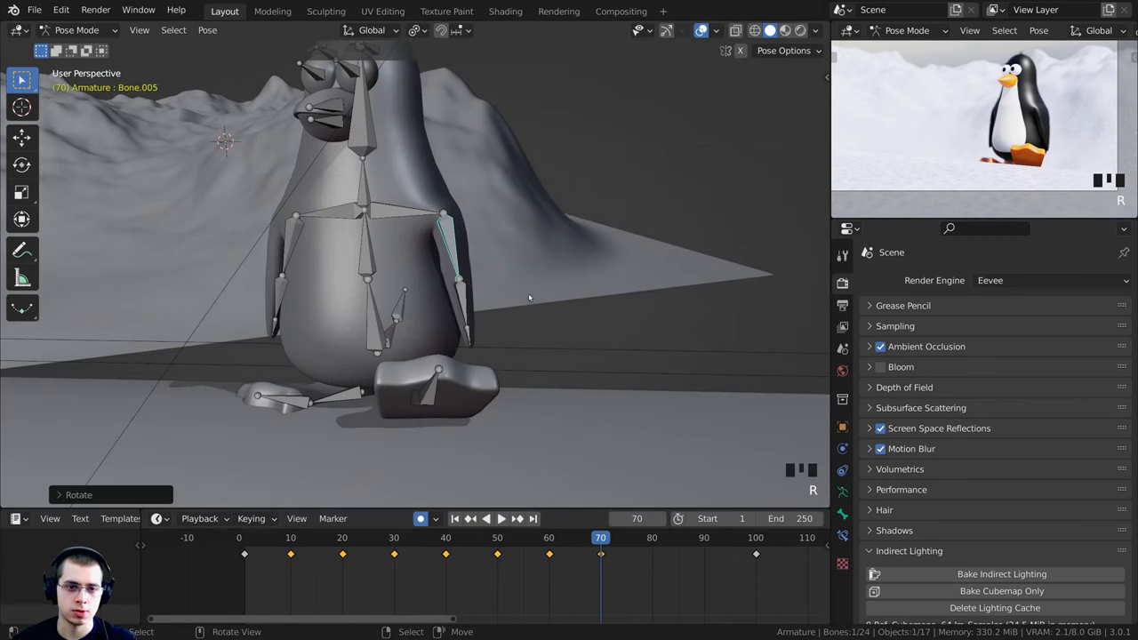
middle_drag(538, 291, 414, 263)
key(r)
click(421, 295)
key(r)
click(408, 293)
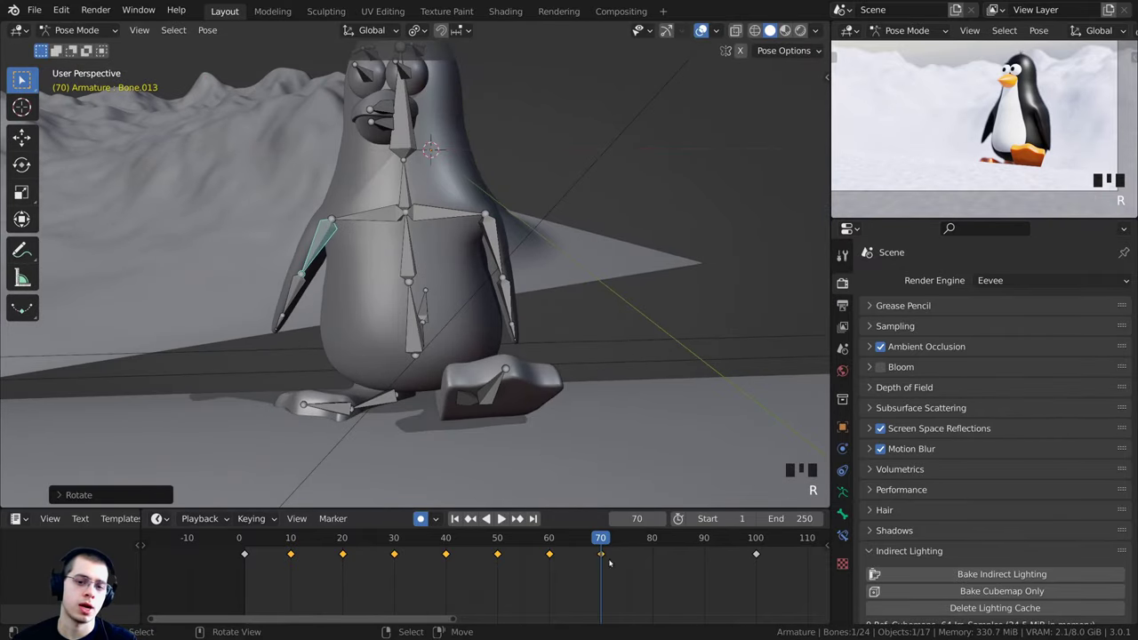
Play back the walk from just before frame 50 to check the wing motion
click(483, 551)
key(space)
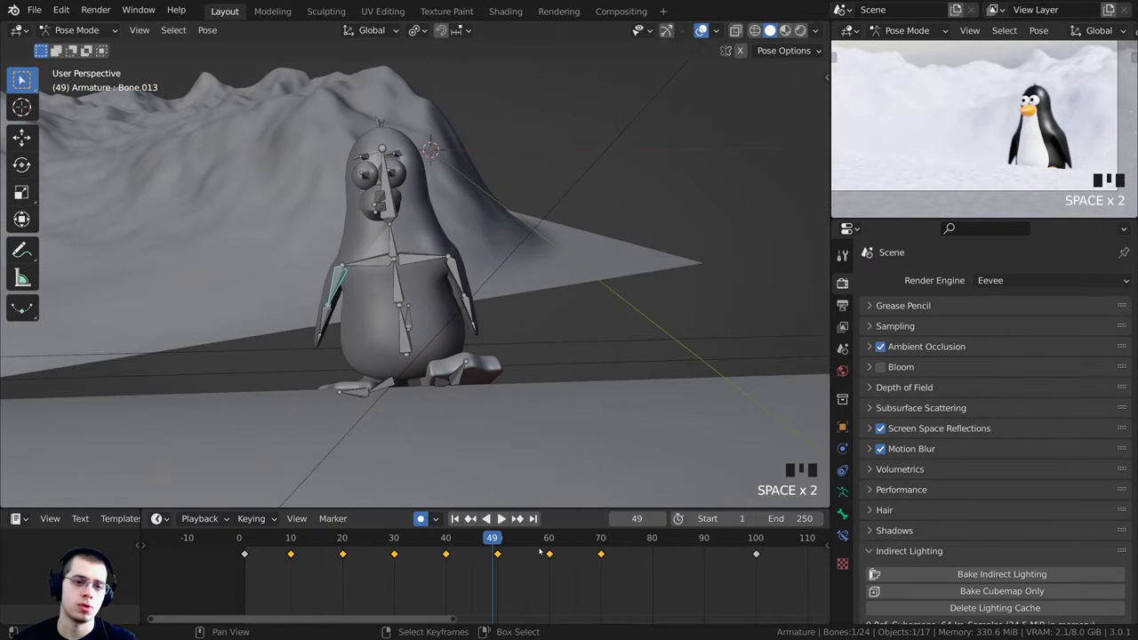
key(space)
key(space)
At frame 80, rotate the right and left upper wing bones to match the body's sway
drag(642, 548, 649, 546)
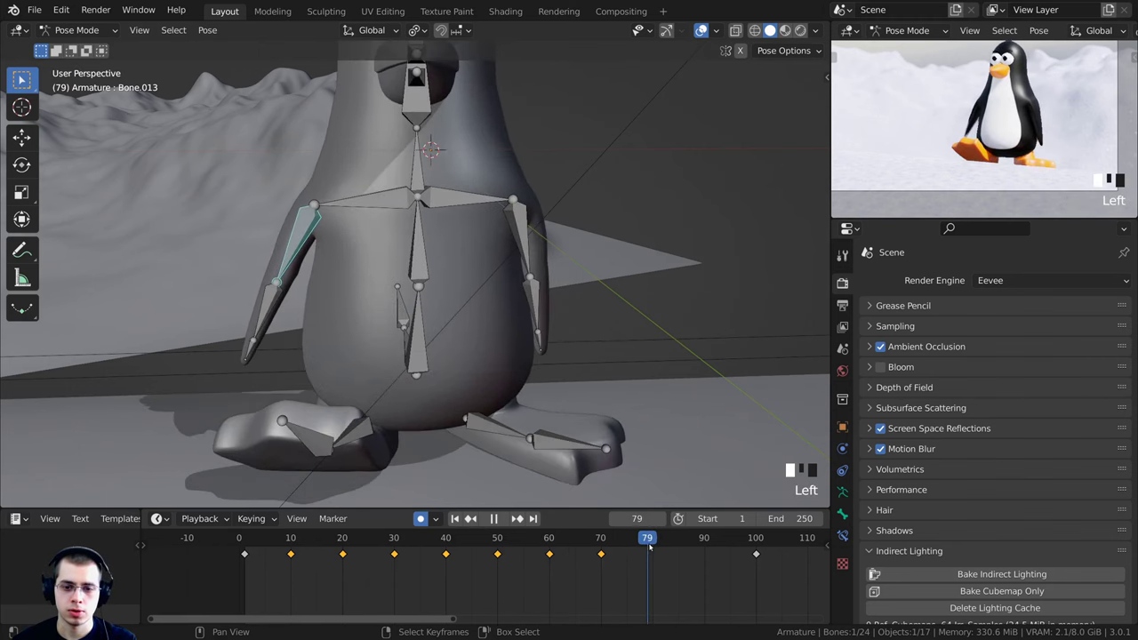
key(space)
scroll(616, 502, down, 2)
key(r)
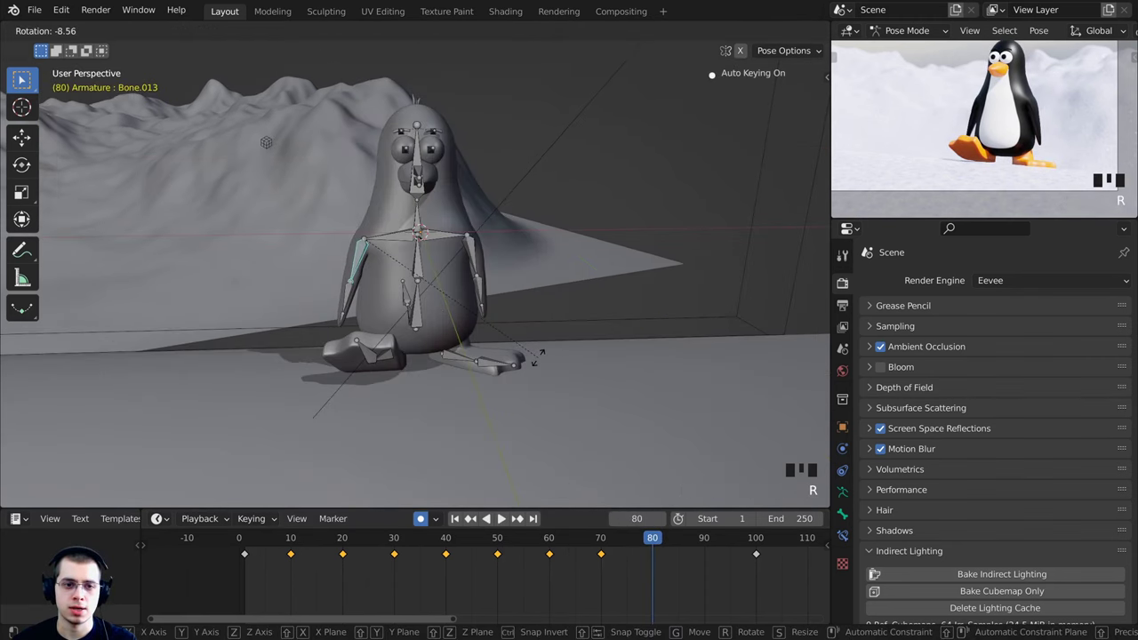
click(538, 350)
click(469, 249)
key(r)
click(555, 284)
middle_drag(556, 284, 630, 566)
At frame 90, rotate the right upper wing bone outward and adjust the left one
drag(640, 545, 703, 557)
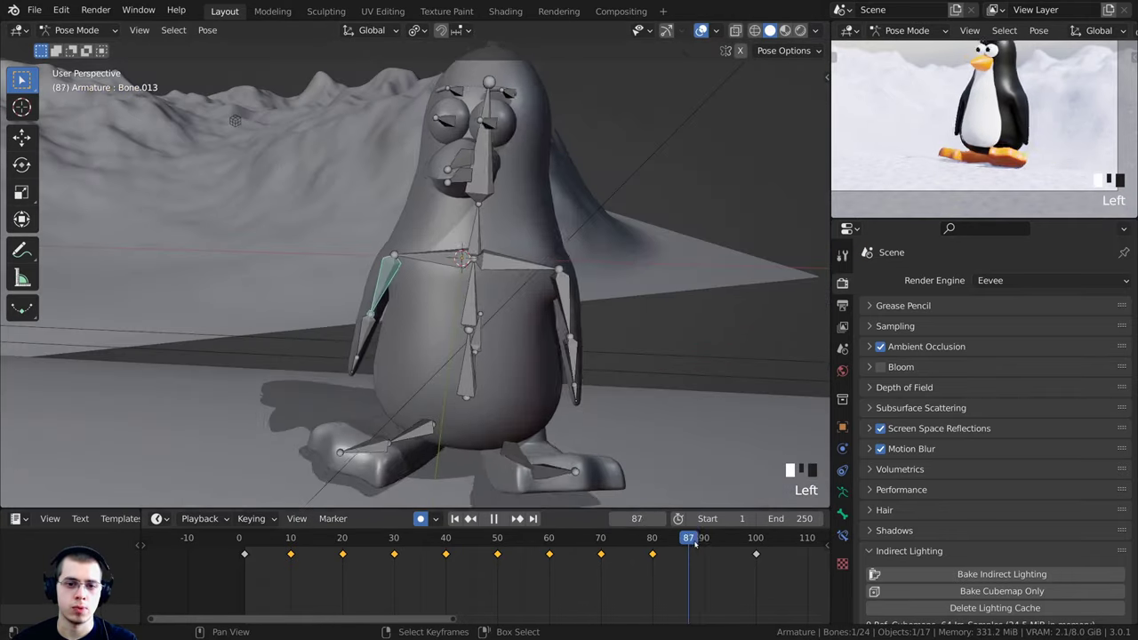
key(r)
click(499, 389)
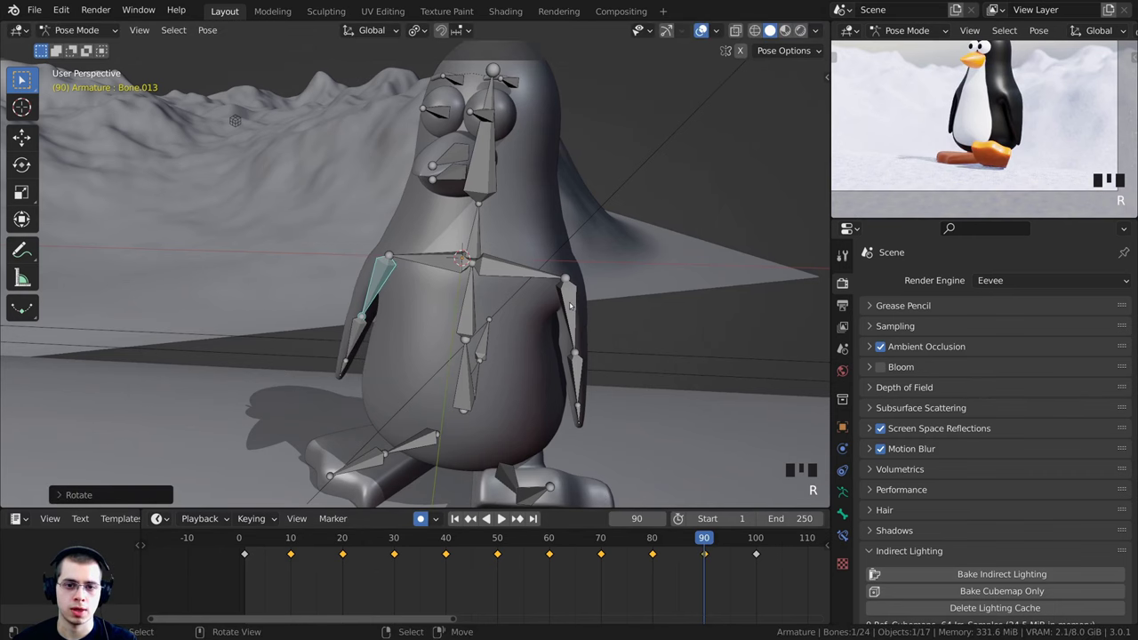
click(570, 307)
key(r)
click(635, 306)
Return to frame 10, view the penguin from the side and play back the walk with the wing motion
middle_drag(633, 366, 612, 391)
key(space)
drag(533, 566, 290, 575)
scroll(536, 392, down, 1)
middle_drag(536, 391, 437, 363)
shift+middle_drag(437, 362, 578, 349)
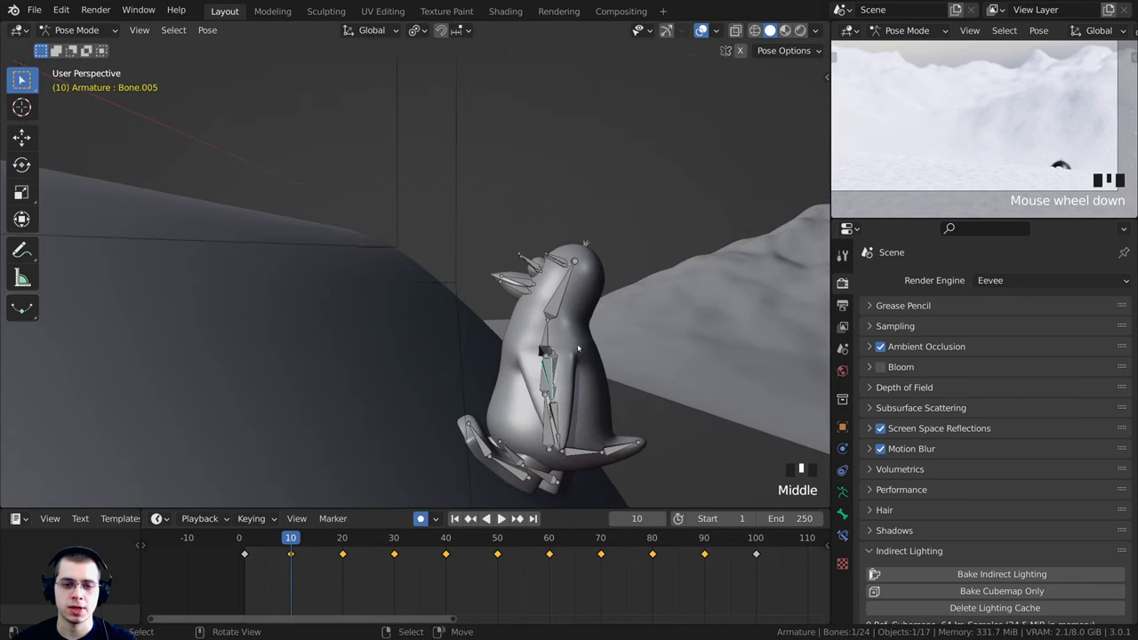
click(289, 544)
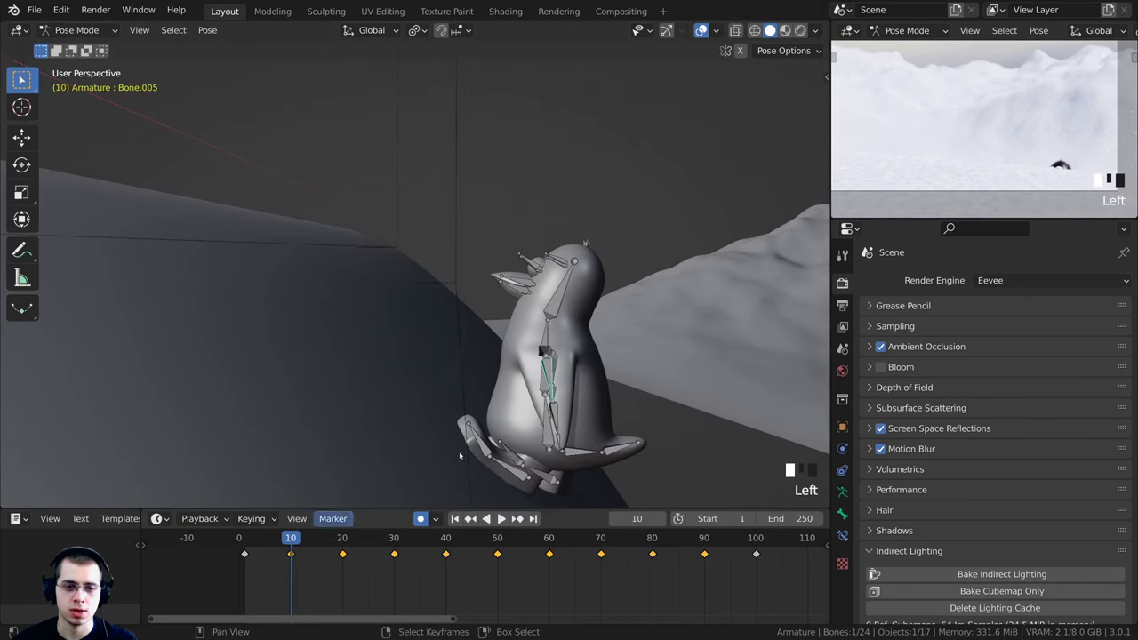
key(space)
Widen the camera preview area and reframe the shot in it while reviewing the walk
shift+middle_drag(907, 160, 932, 168)
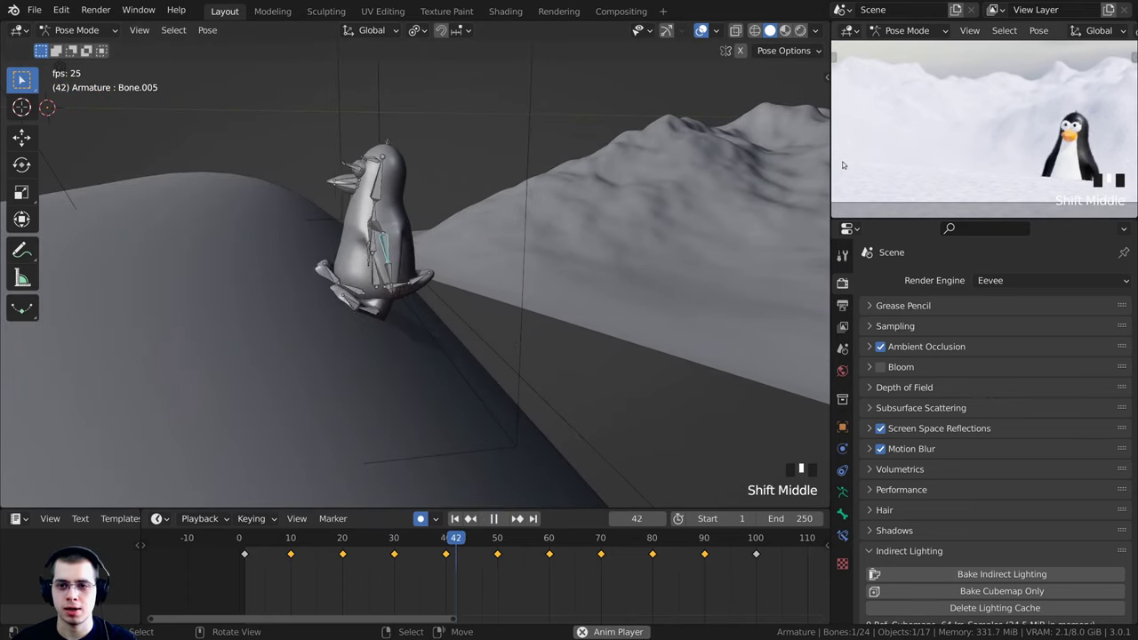
drag(831, 153, 795, 149)
shift+middle_drag(836, 130, 840, 141)
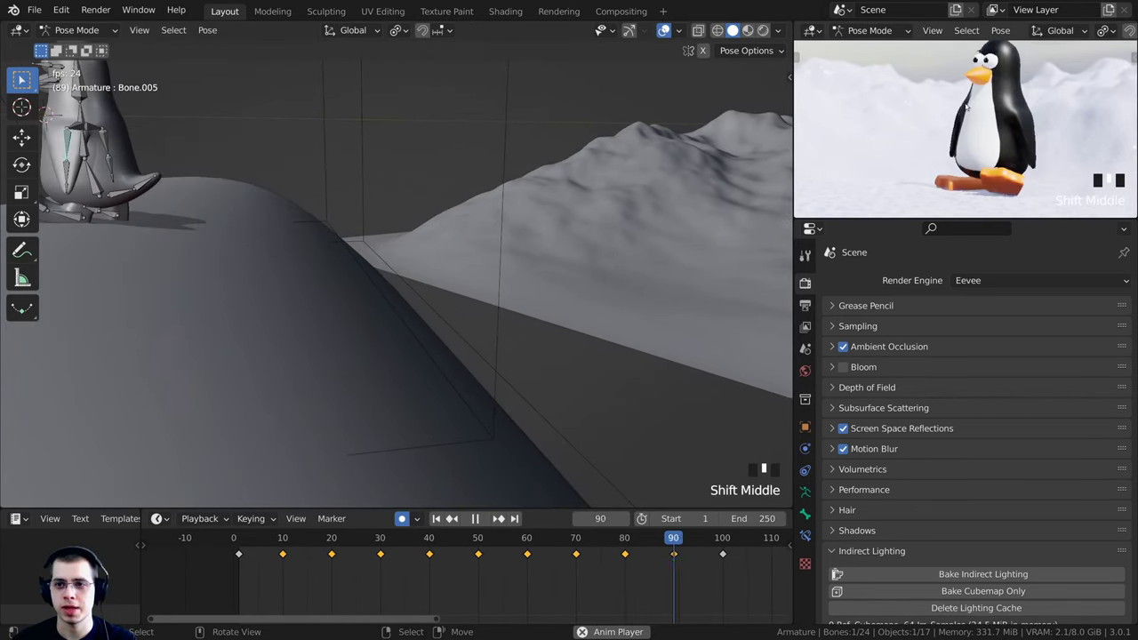
drag(509, 544, 548, 539)
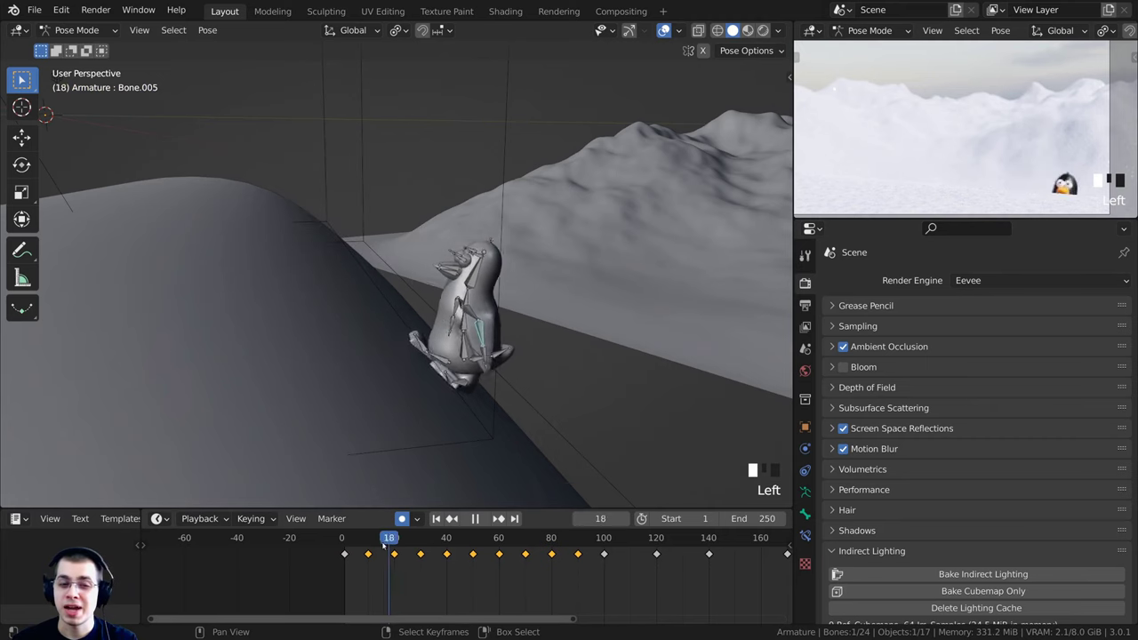
Save the file and select all of the penguin's bones, with the full animation range in view
scroll(541, 545, down, 5)
middle_drag(524, 558, 476, 558)
scroll(302, 278, down, 4)
middle_drag(302, 277, 430, 345)
key(a)
key(a)
key(a)
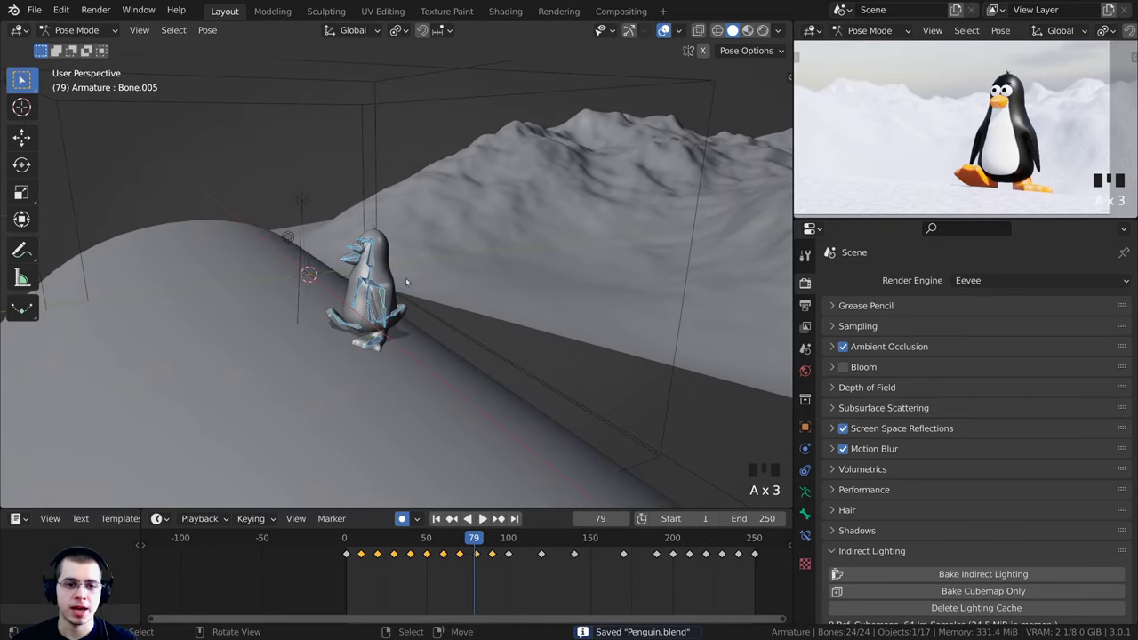
Set the interpolation of all the penguin's keyframes to Bezier, with a slightly taller timeline area
scroll(406, 282, up, 3)
key(a)
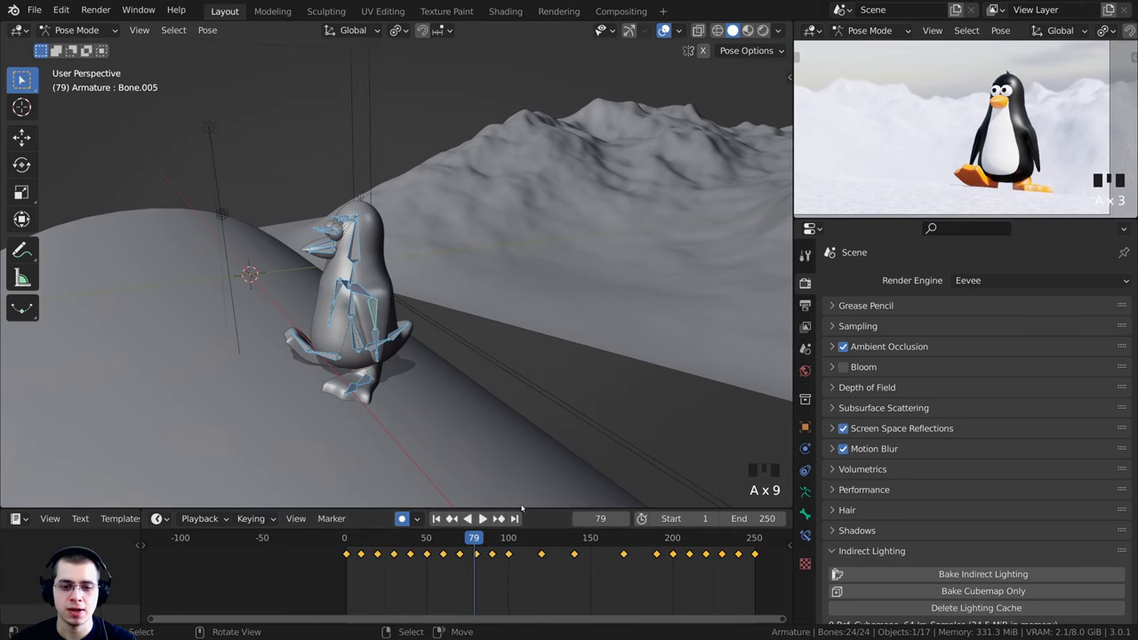
drag(523, 505, 516, 486)
middle_drag(487, 530, 487, 542)
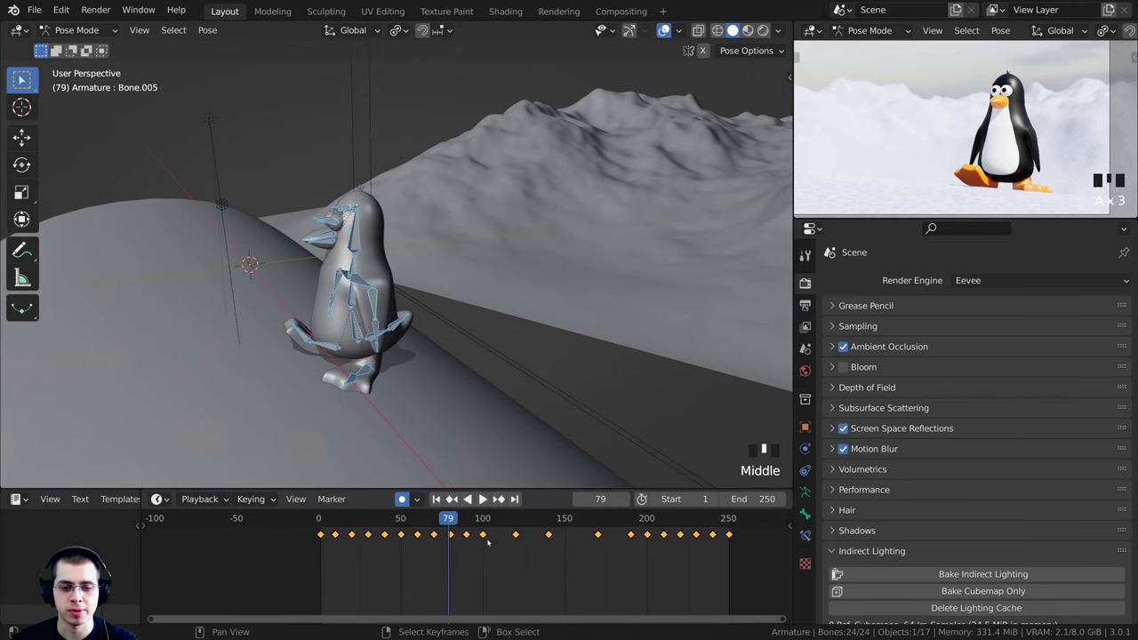
key(t)
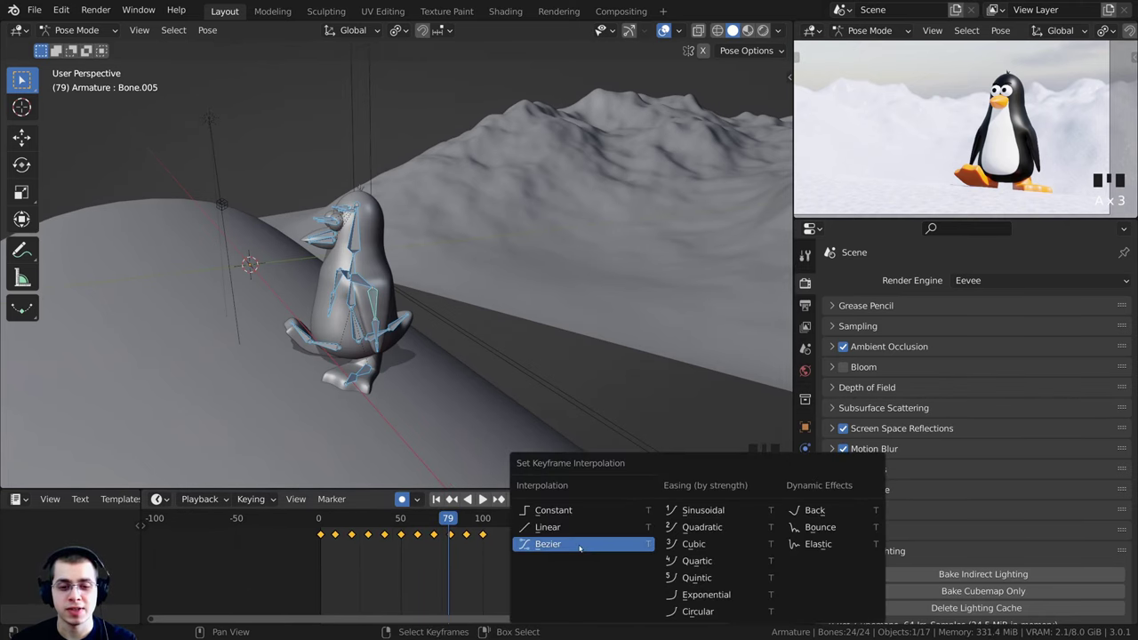
click(578, 547)
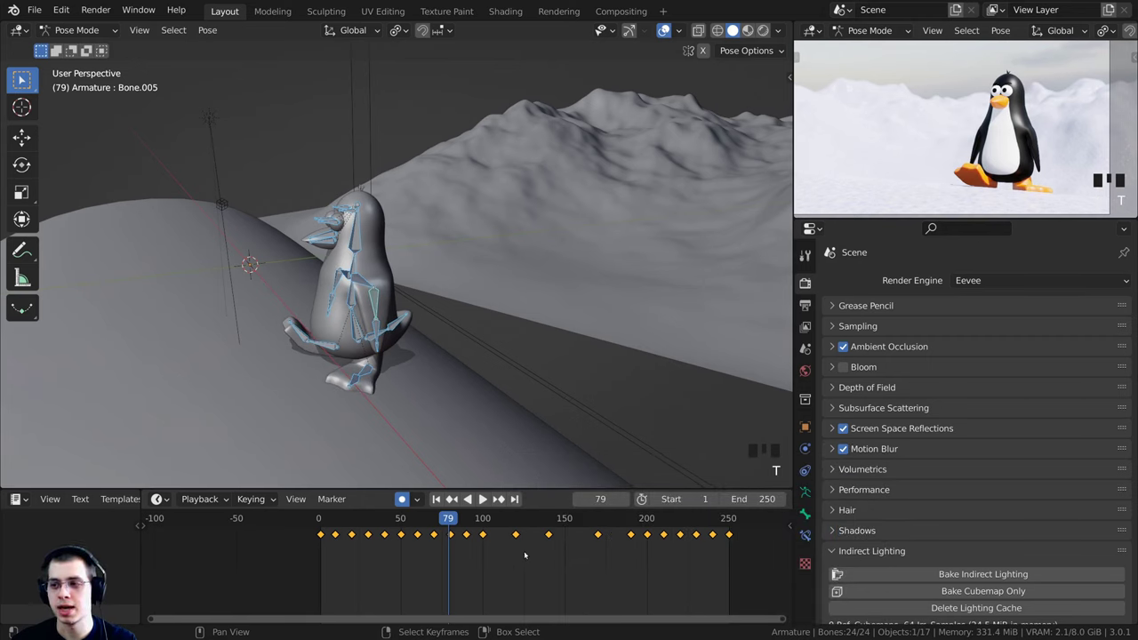
Play the animation from its start, stop at frame 15, and enlarge and reframe the camera preview
key(shift+Left)
key(space)
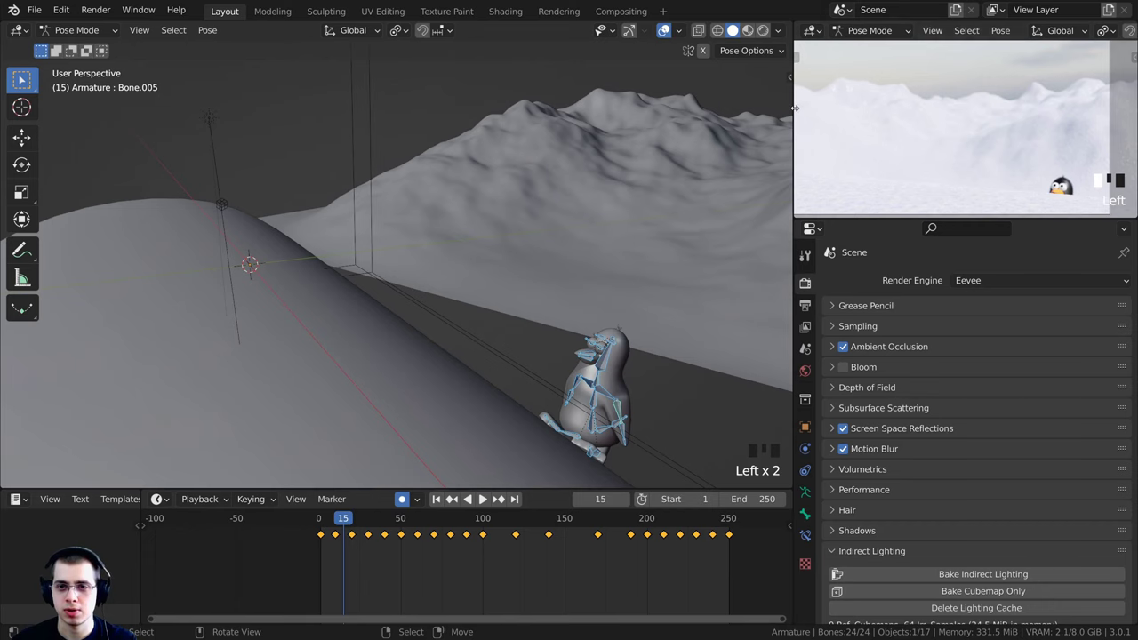
drag(794, 108, 668, 111)
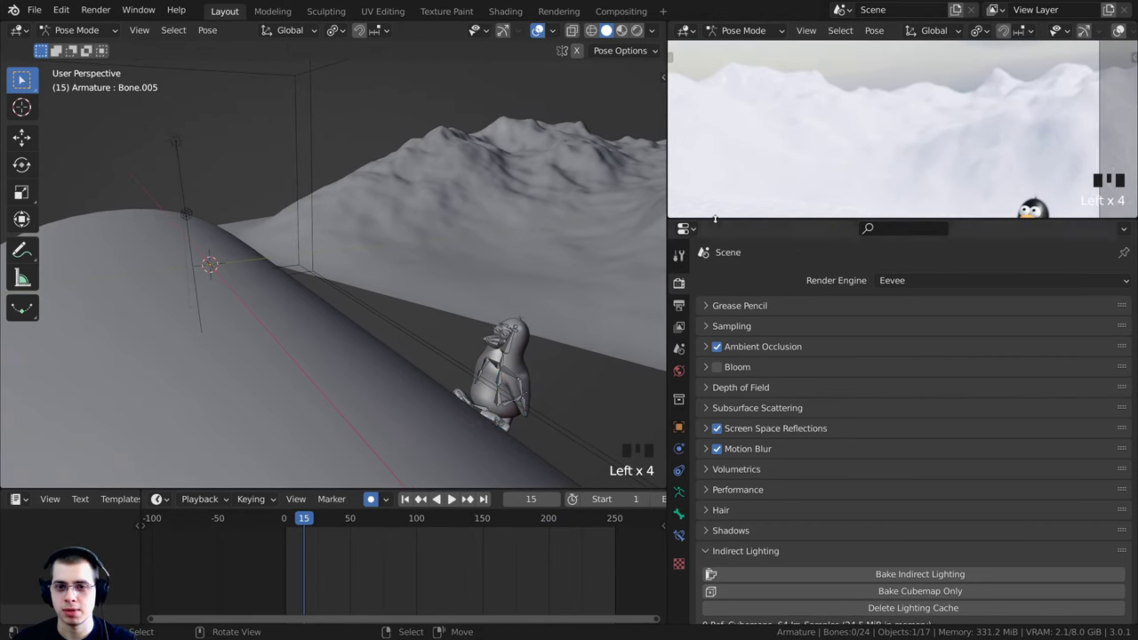
drag(715, 218, 717, 395)
key(ctrl+space)
key(ctrl+space)
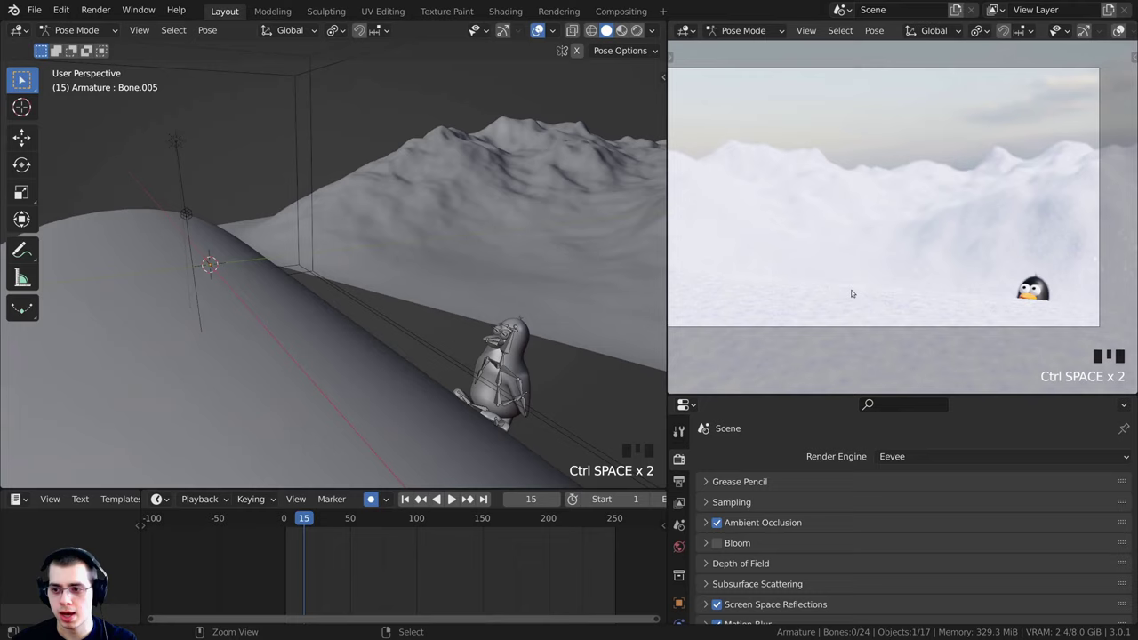
shift+middle_drag(851, 290, 853, 290)
shift+middle_drag(873, 167, 893, 174)
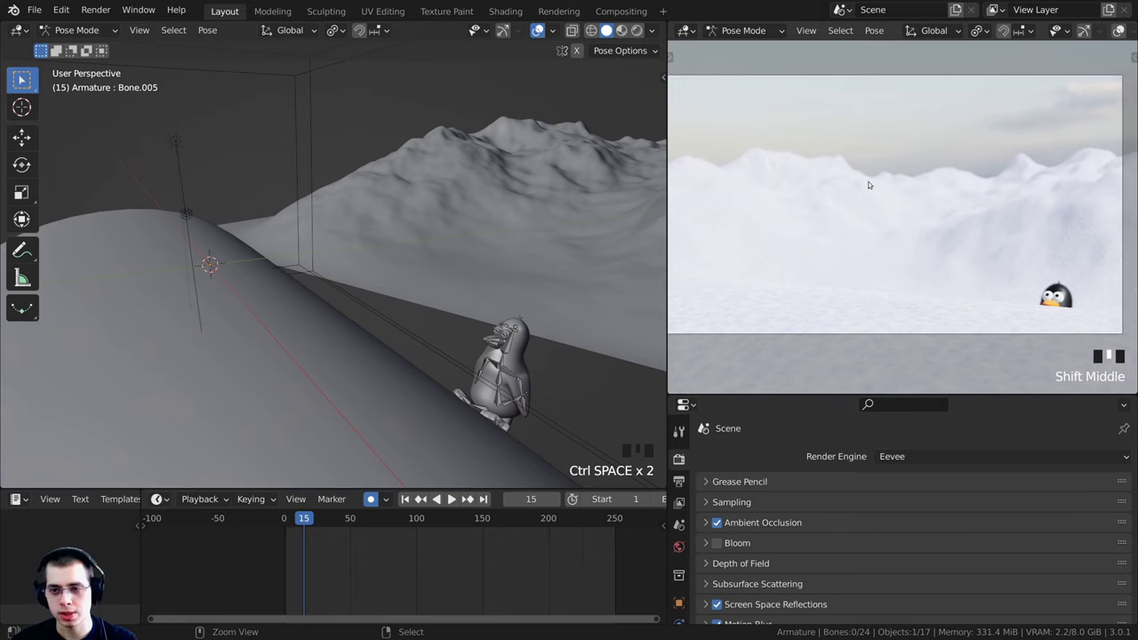
Review the walk through the full-screen camera preview, and return to the full layout at frame 116
key(ctrl+alt+space)
scroll(824, 262, down, 2)
shift+middle_drag(823, 261, 877, 272)
key(space)
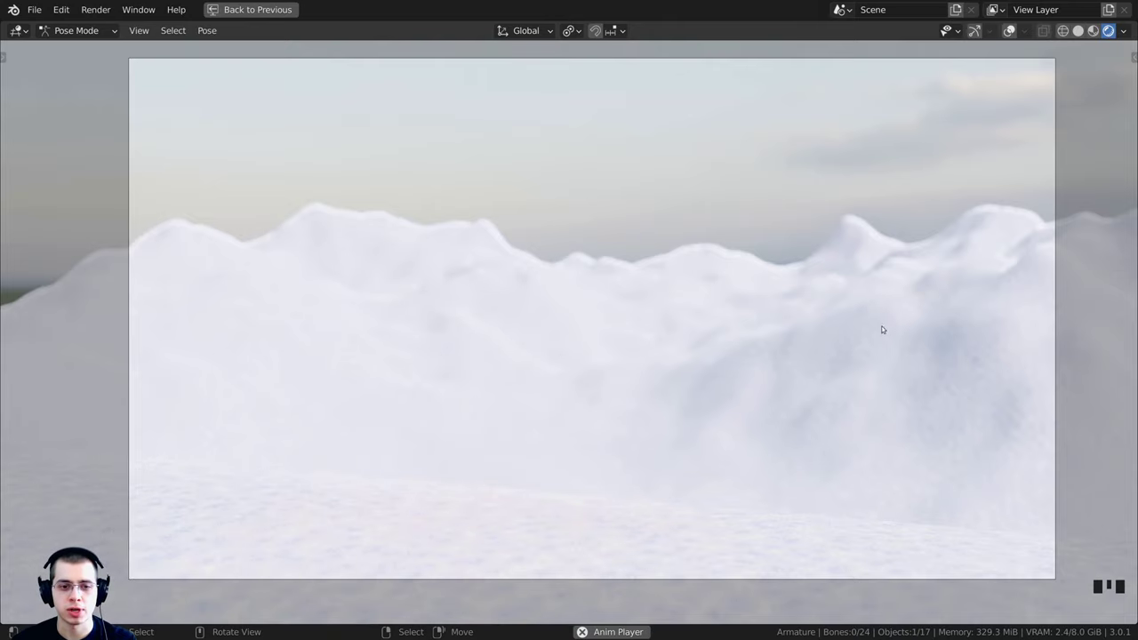
key(ctrl+space)
drag(579, 561, 338, 546)
key(space)
key(space)
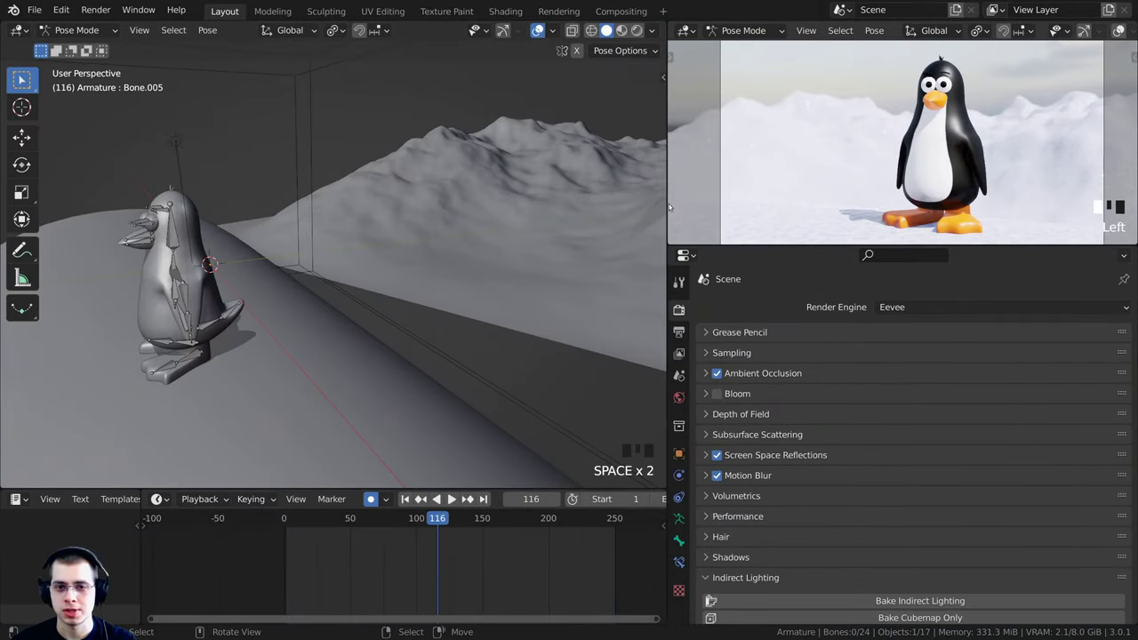
Narrow the camera preview area and examine the penguin's pose at frame 116 in a full-screen view
drag(668, 201, 782, 201)
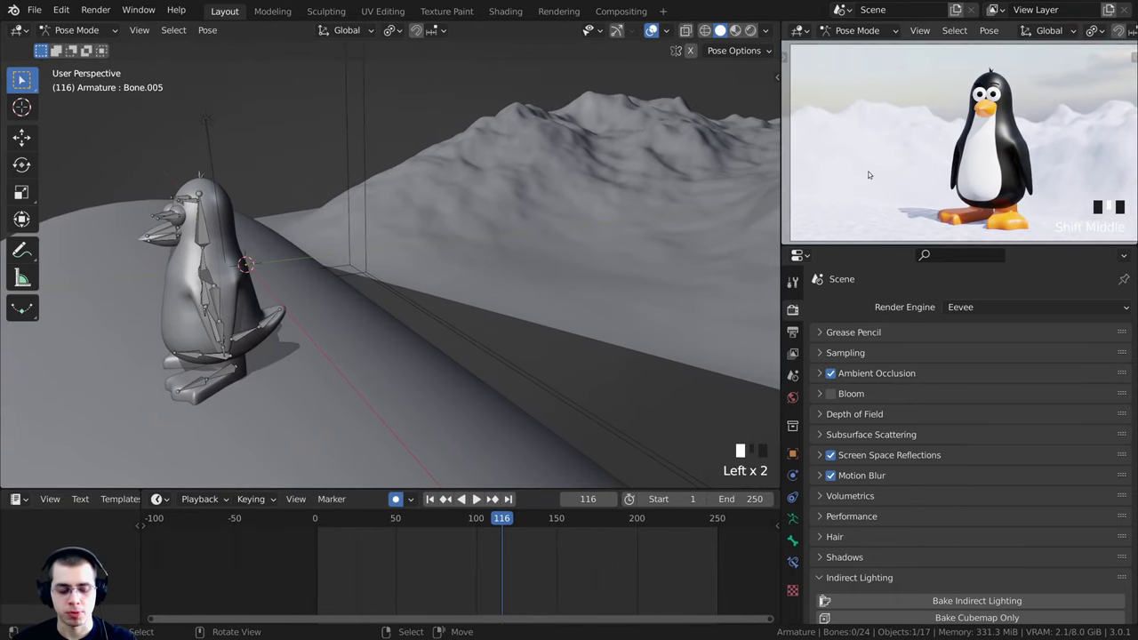
key(ctrl+space)
key(ctrl+space)
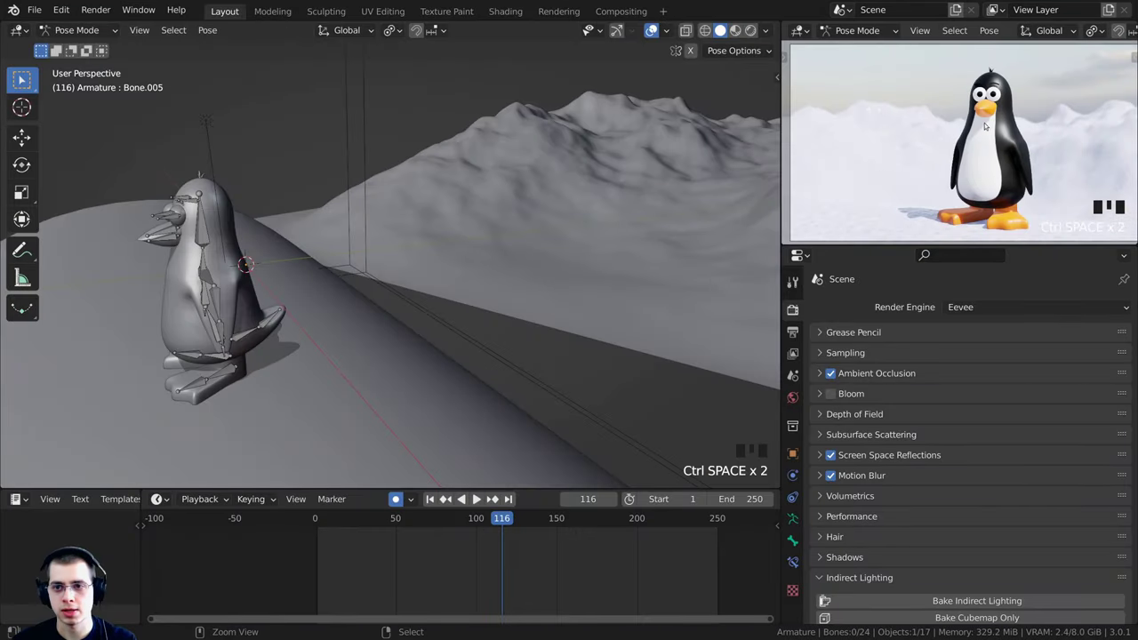
key(ctrl+space)
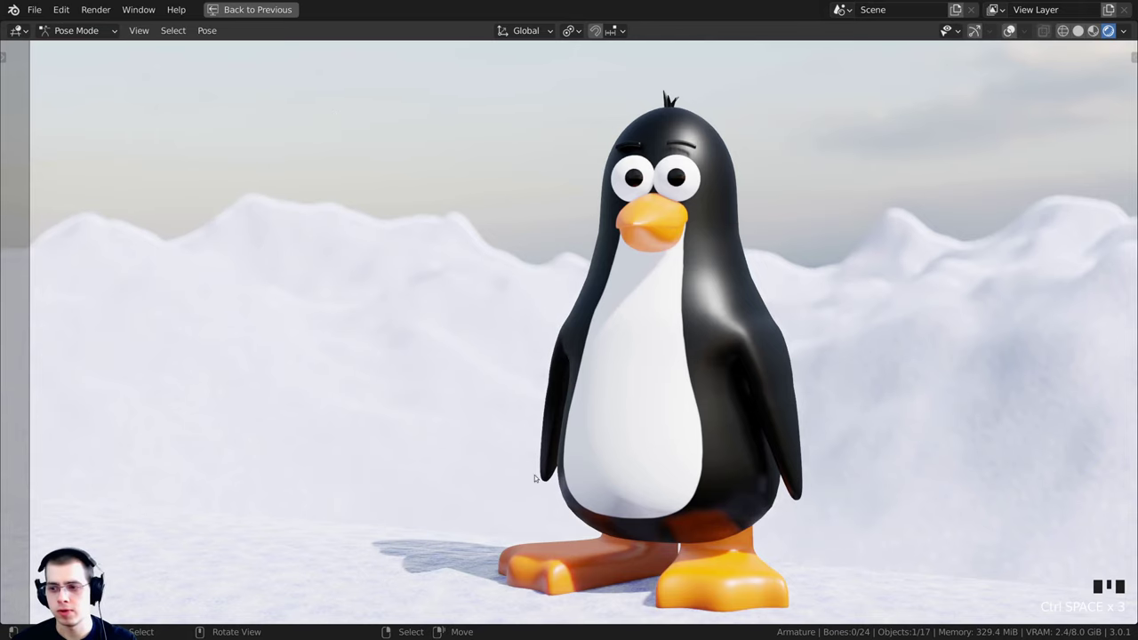
click(261, 10)
Save the file and view the penguin through the camera in the main viewport with all bones selected
shift+middle_drag(373, 222, 552, 198)
middle_drag(481, 194, 603, 204)
key(ctrl+s)
shift+middle_drag(493, 255, 445, 257)
click(355, 533)
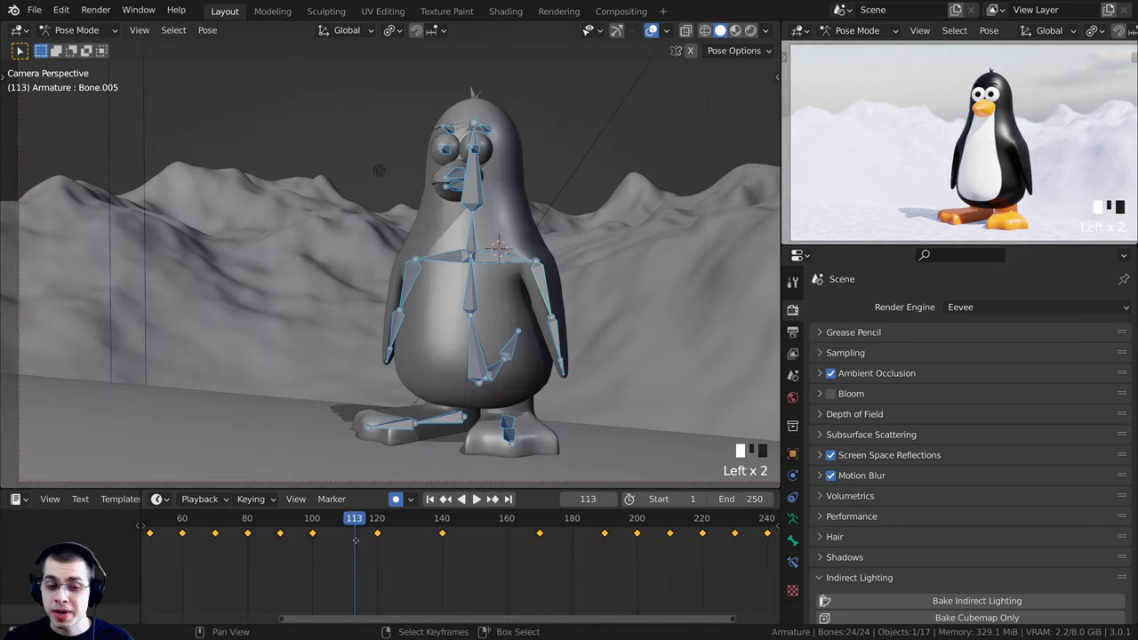
At frame 145, rotate the upper bone of the penguin's raised wing outward, away from the head
drag(361, 544, 516, 540)
scroll(376, 541, down, 2)
scroll(369, 537, up, 2)
scroll(365, 550, up, 3)
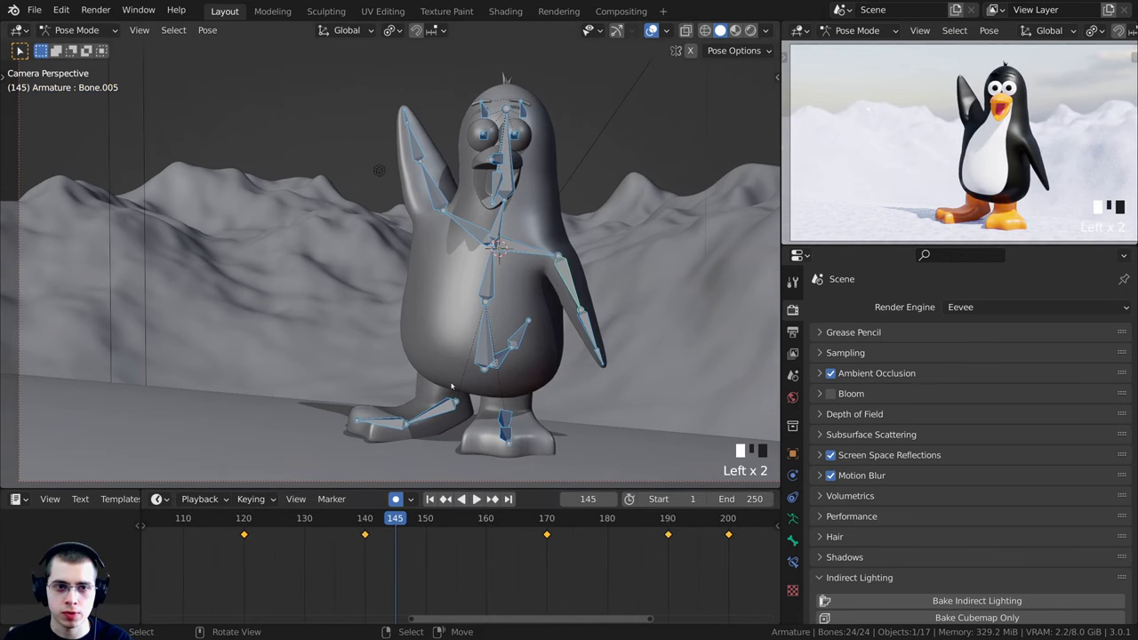
shift+middle_drag(452, 386, 462, 418)
scroll(512, 201, up, 3)
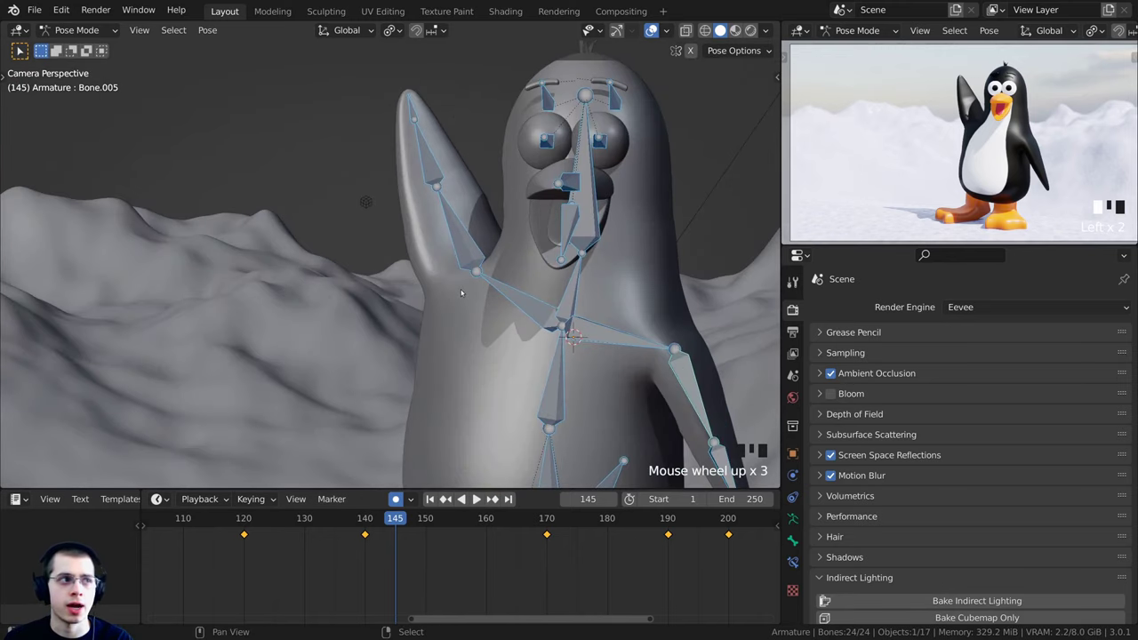
shift+middle_drag(462, 293, 436, 299)
shift+middle_drag(449, 237, 435, 243)
right_click(435, 243)
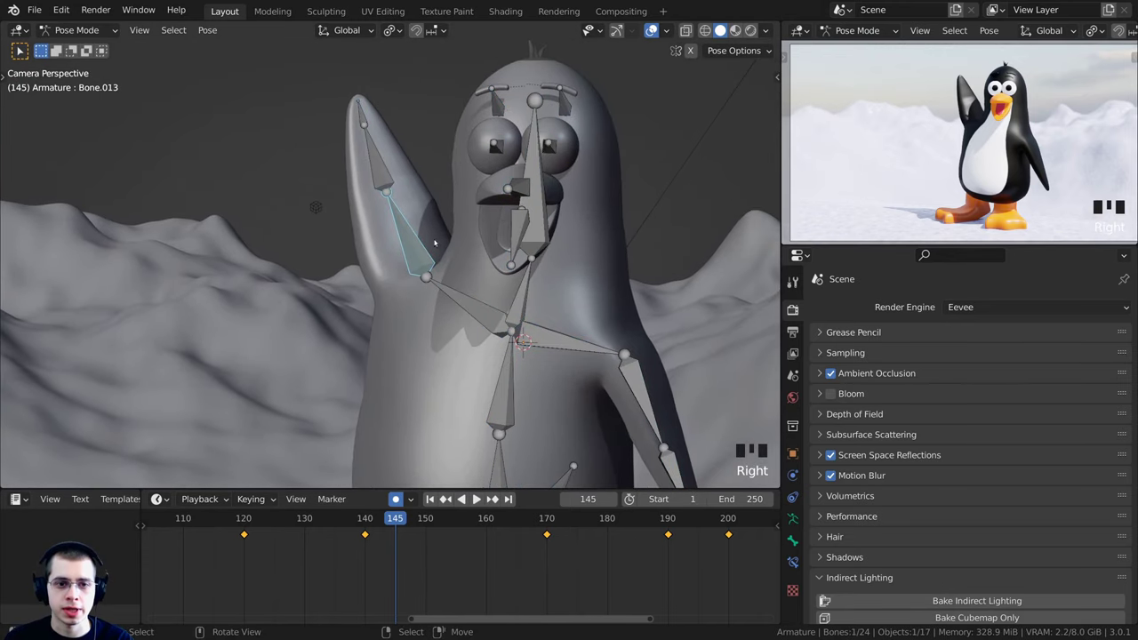
key(r)
click(503, 185)
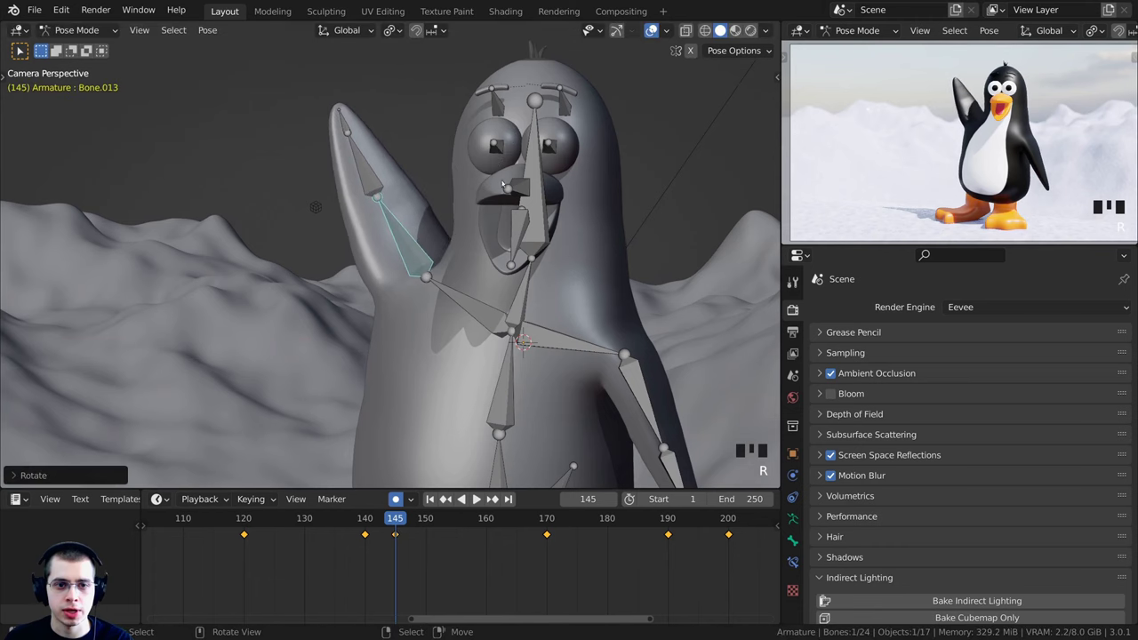
Rotate the shoulder, middle and tip bones of the raised wing outward at frame 145
right_click(467, 306)
scroll(467, 306, down, 1)
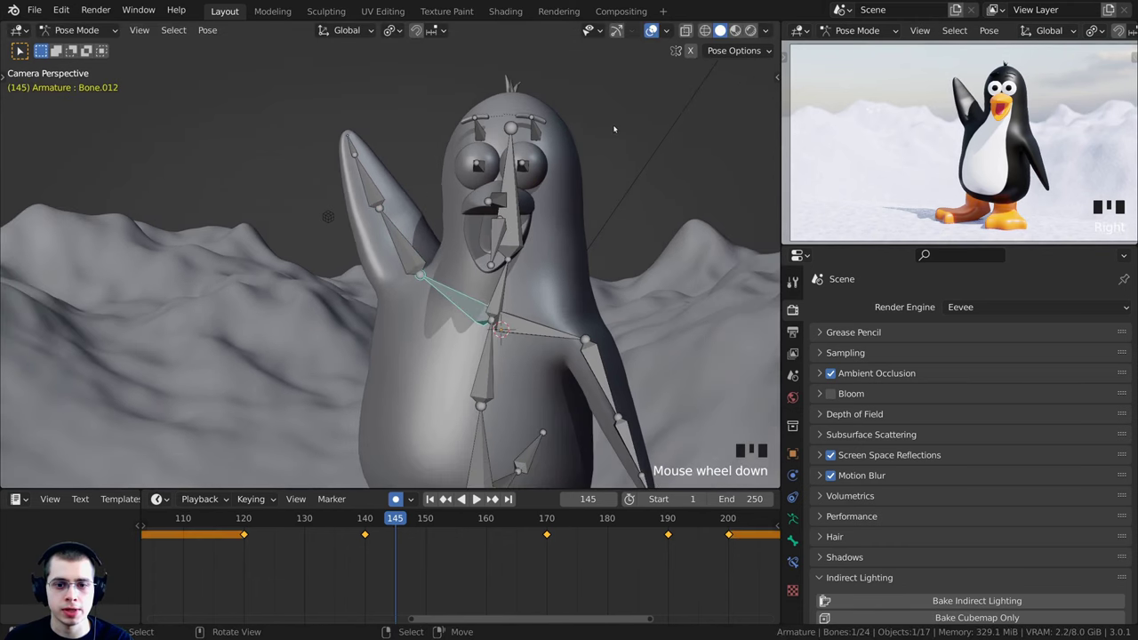
key(r)
click(436, 152)
right_click(366, 200)
key(r)
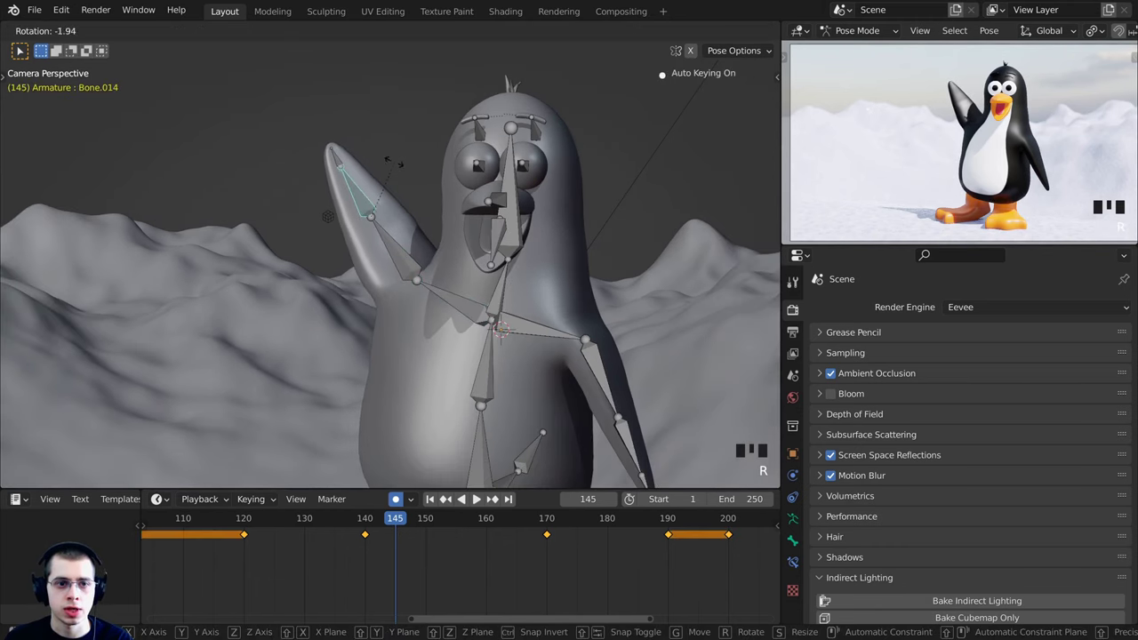
click(389, 165)
right_click(342, 159)
key(r)
click(388, 147)
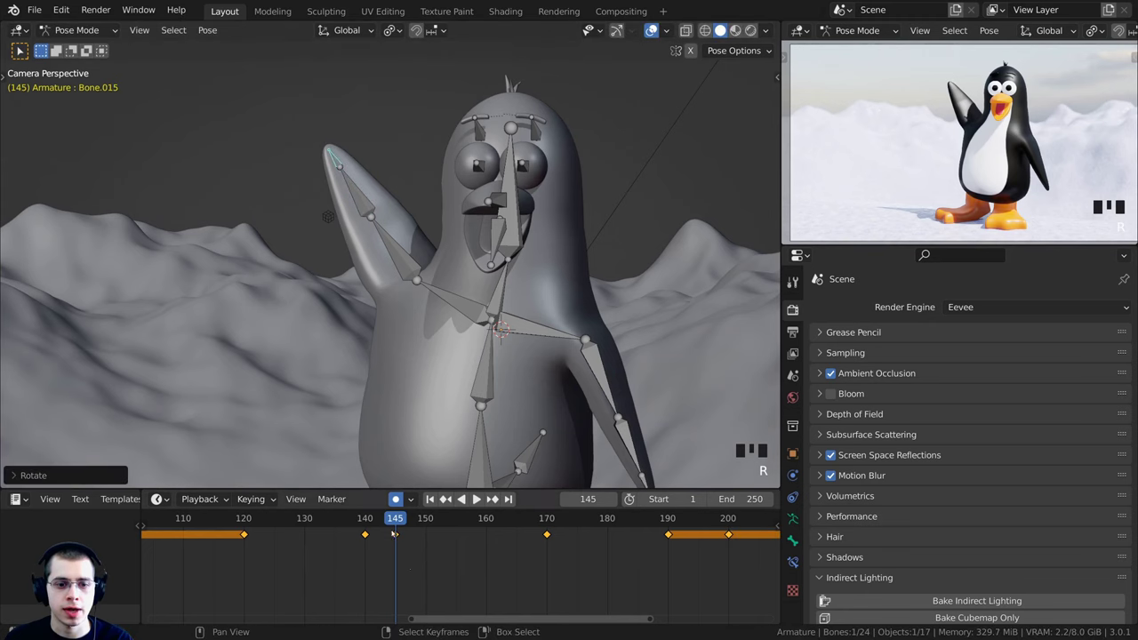
At frame 150, rotate the raised wing's shoulder and wing bones back toward the head
drag(393, 522, 425, 526)
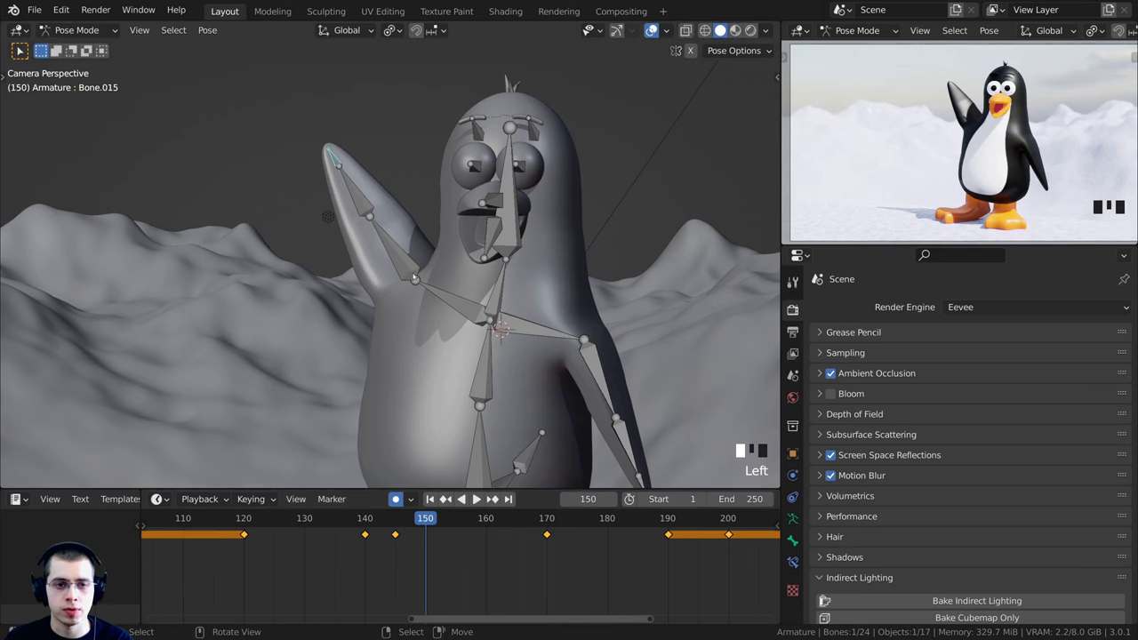
key(r)
click(537, 289)
right_click(480, 303)
key(r)
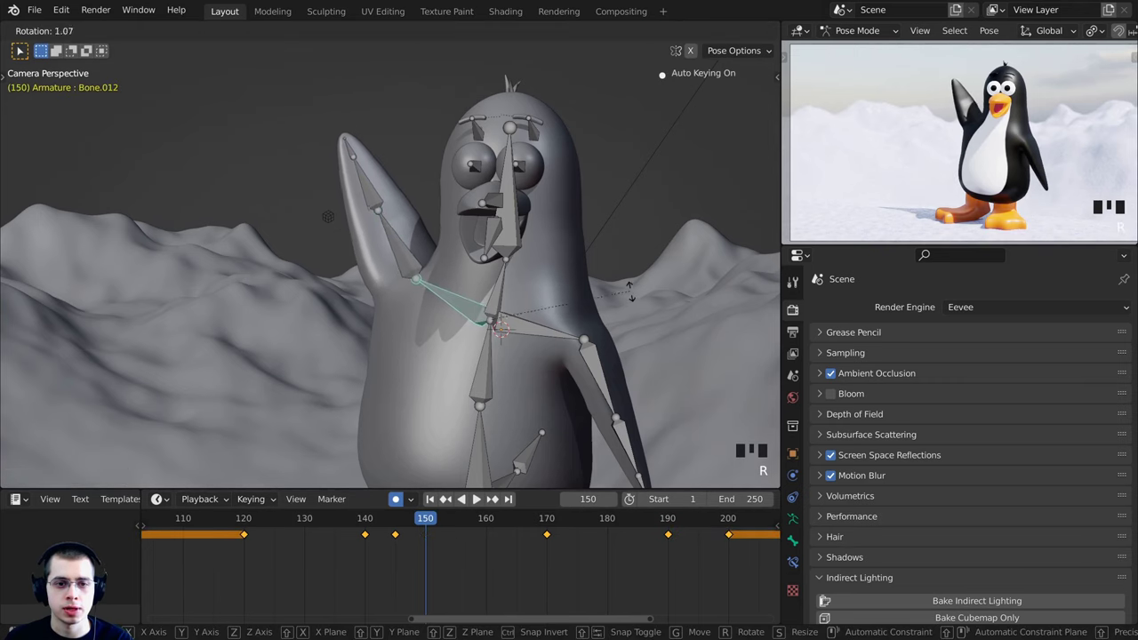
click(477, 246)
click(382, 198)
key(r)
click(331, 136)
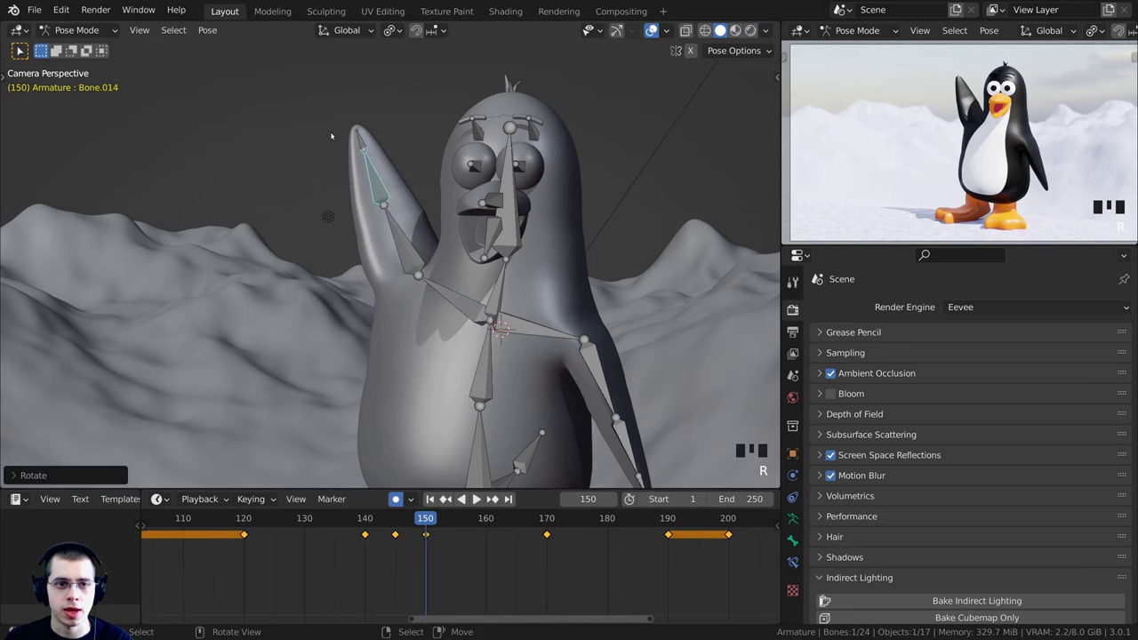
Return to frame 145 and rotate the raised wing's upper and middle bones slightly further outward
click(395, 518)
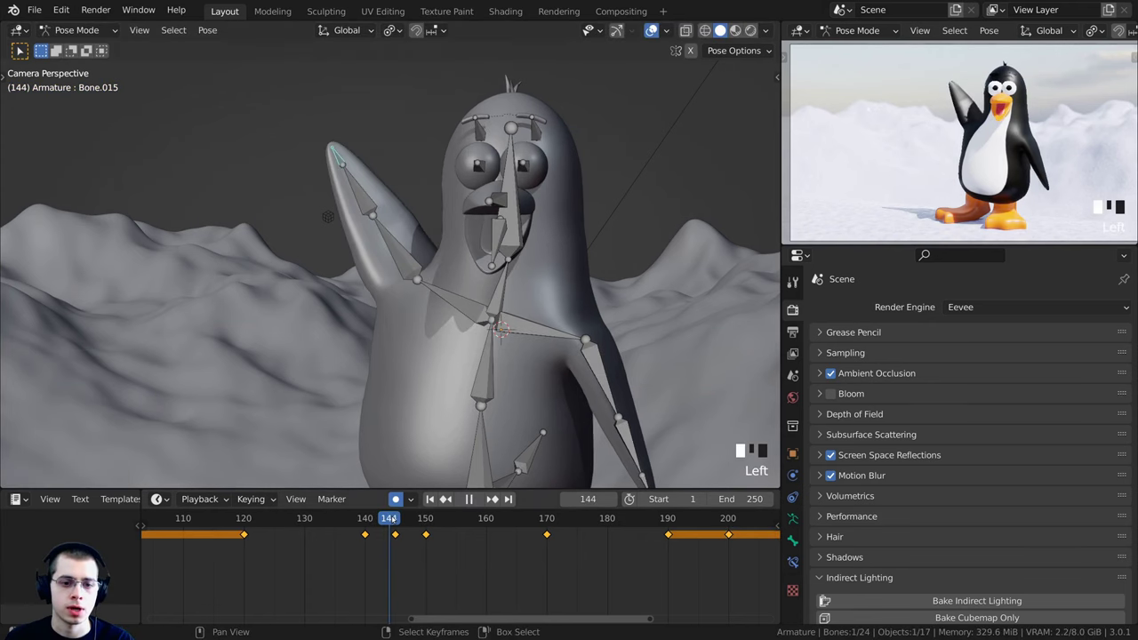
scroll(401, 527, up, 2)
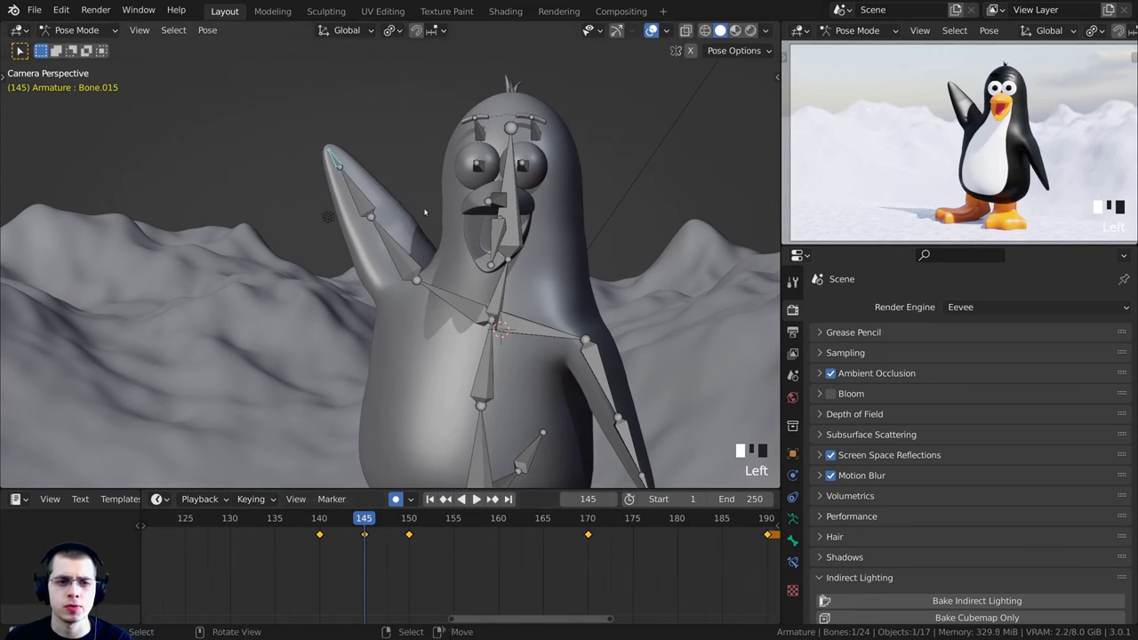
click(401, 250)
key(r)
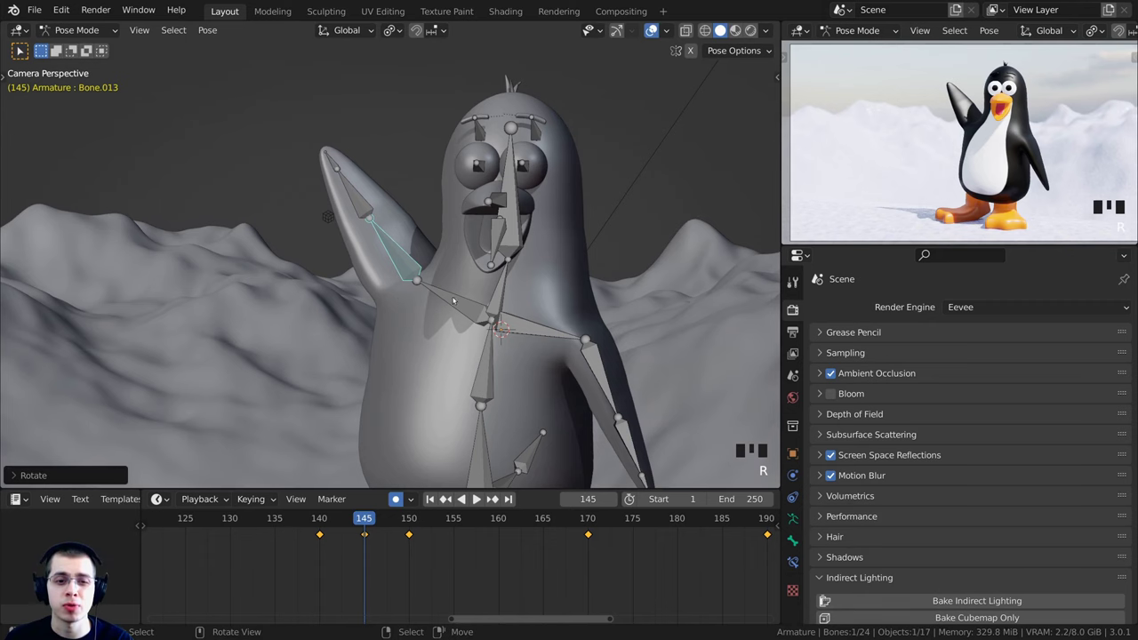
right_click(454, 302)
right_click(329, 163)
key(r)
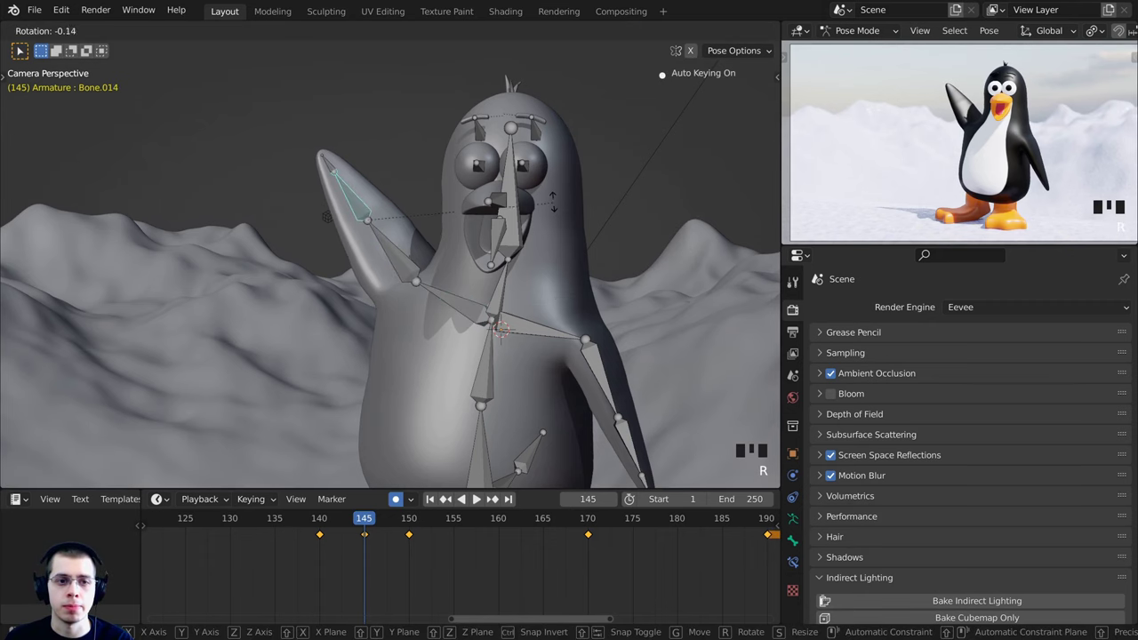
click(281, 184)
At frame 155, rotate the raised wing's upper, middle and shoulder bones outward for another wave
drag(378, 538, 454, 539)
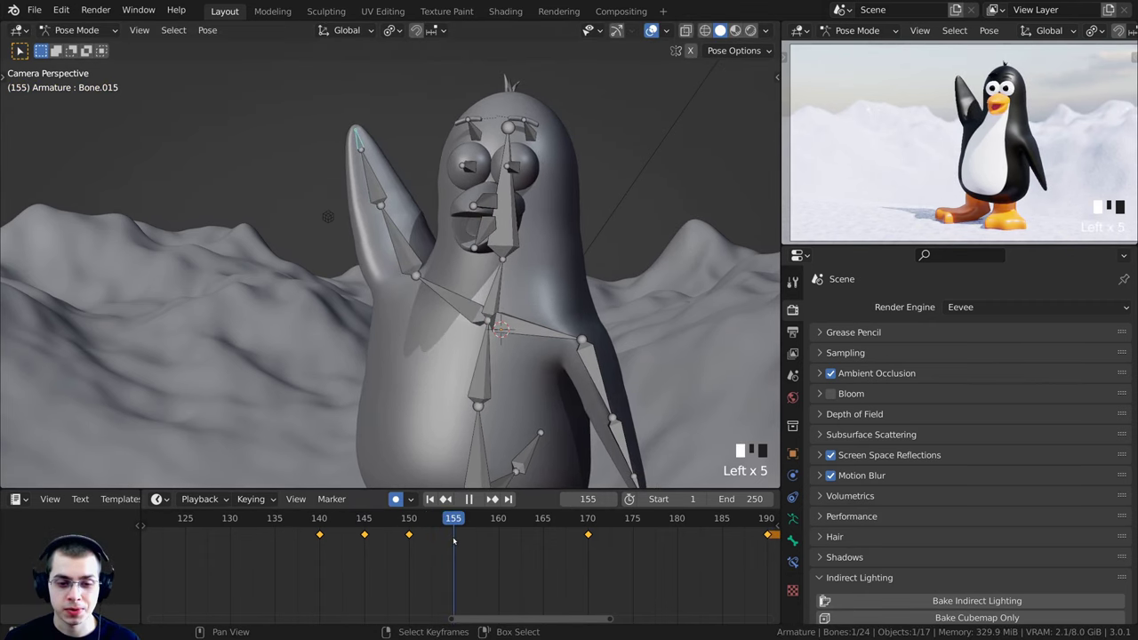
right_click(405, 240)
key(r)
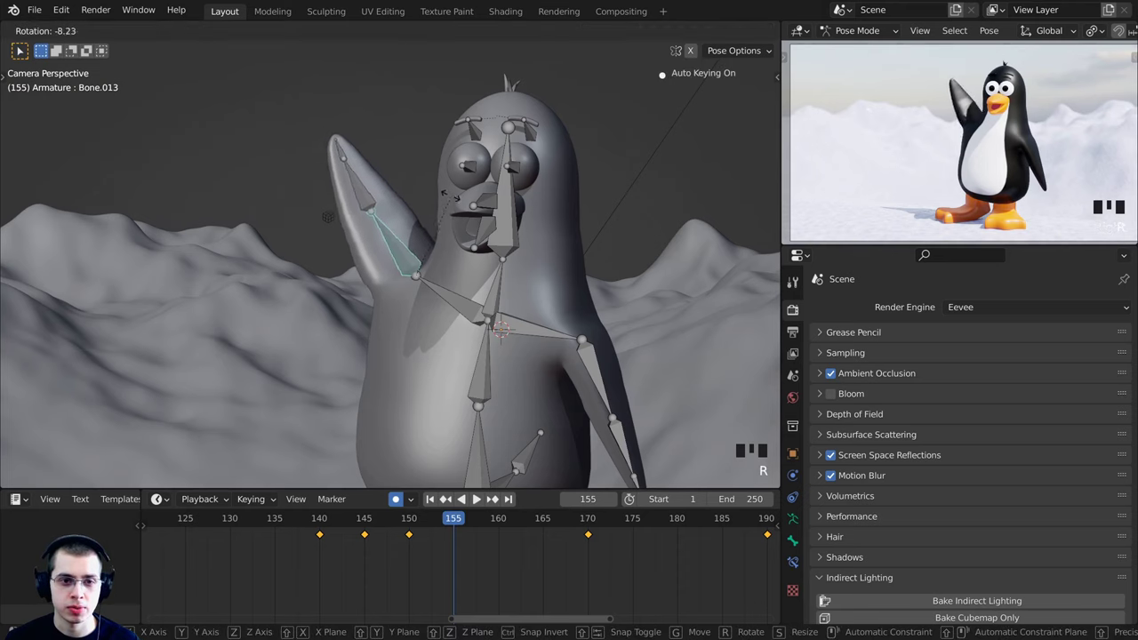
click(369, 191)
right_click(371, 190)
key(r)
click(462, 300)
right_click(462, 299)
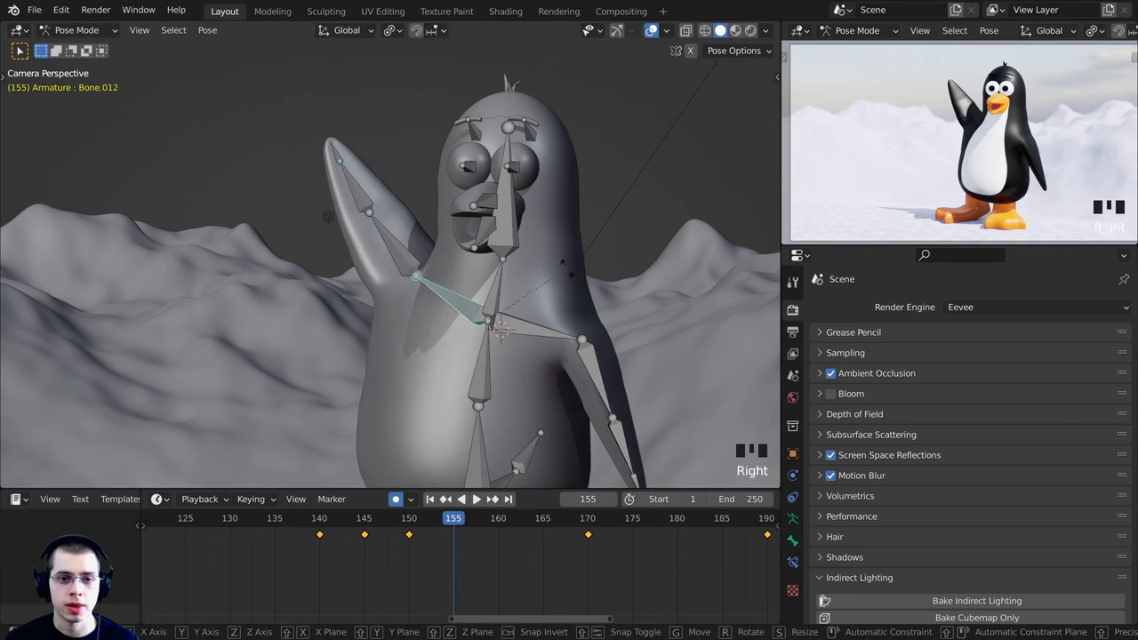
key(r)
click(566, 263)
Select the beak, eye, eyebrow, head and neck bones and duplicate their frame 140 keyframe to frame 170
key(space)
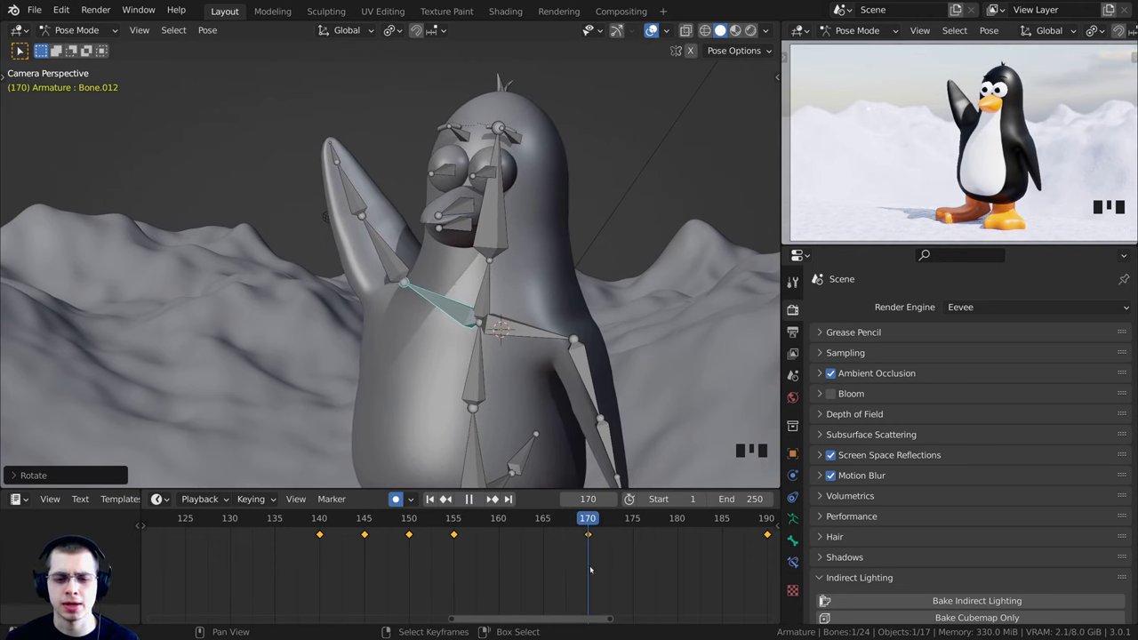
drag(591, 570, 348, 543)
scroll(577, 571, down, 3)
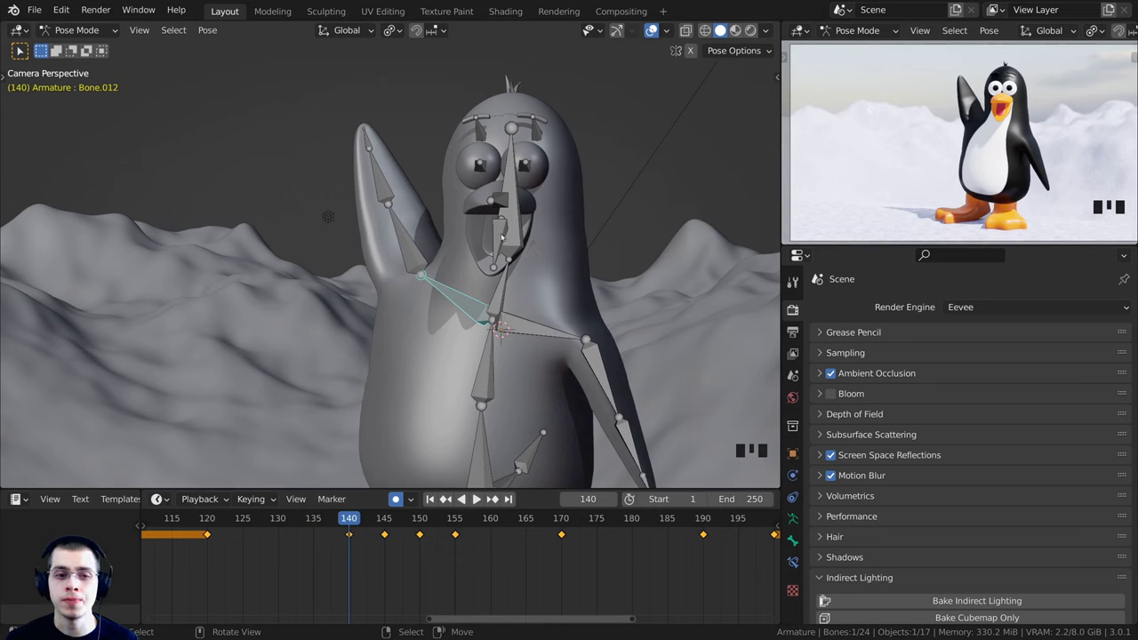
right_click(501, 236)
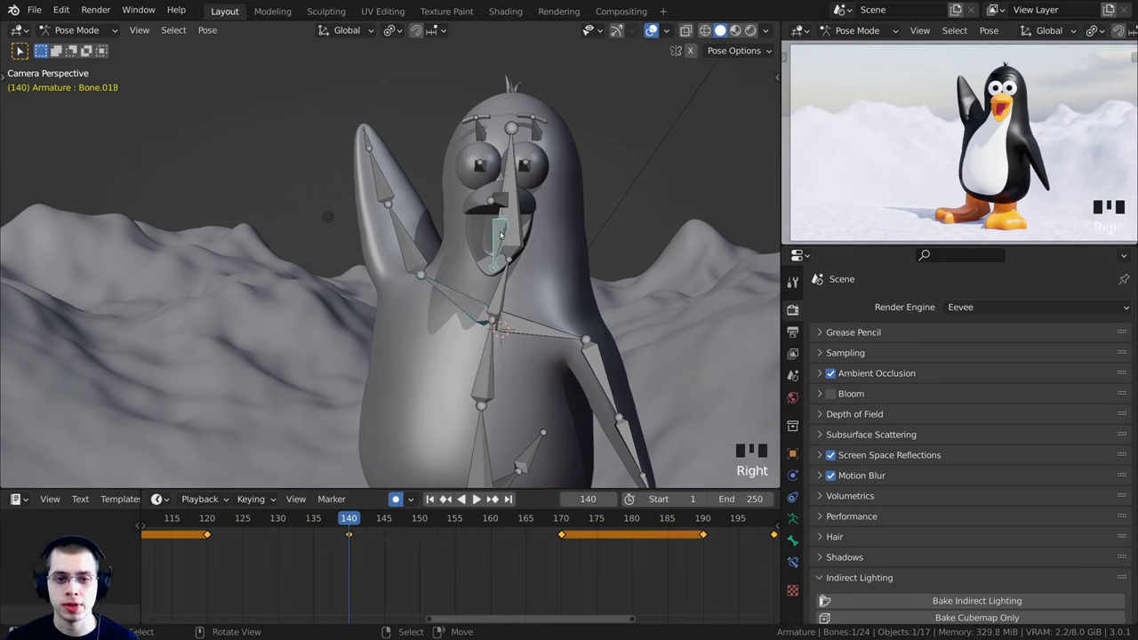
shift+right_click(480, 165)
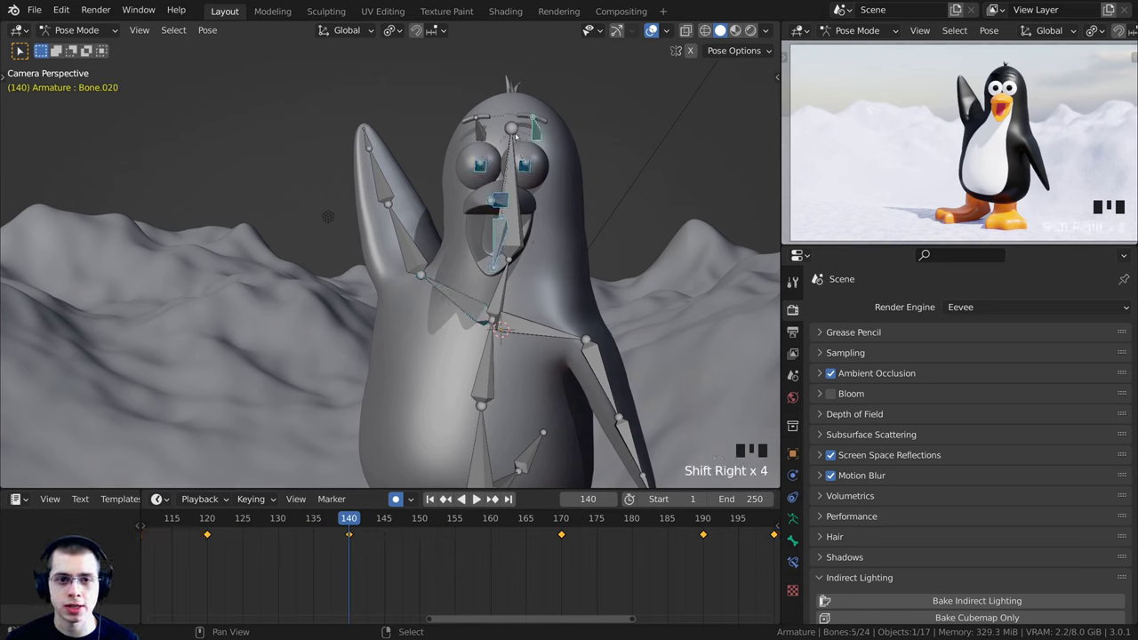
shift+right_click(513, 215)
shift+right_click(503, 286)
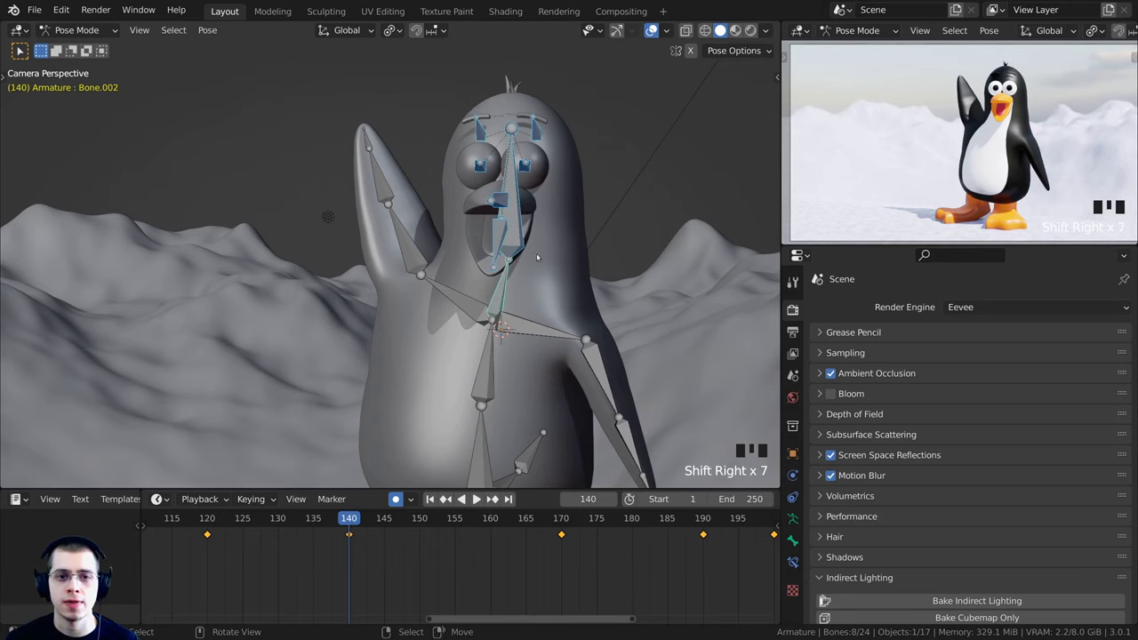
middle_drag(502, 286, 459, 271)
scroll(498, 258, up, 4)
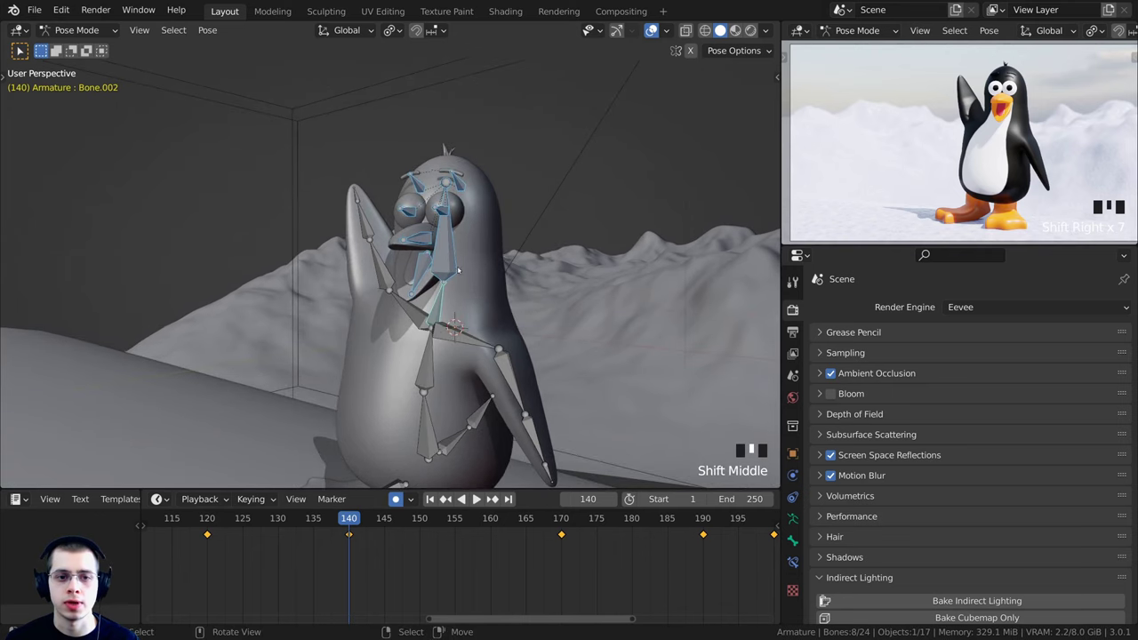
scroll(355, 572, up, 2)
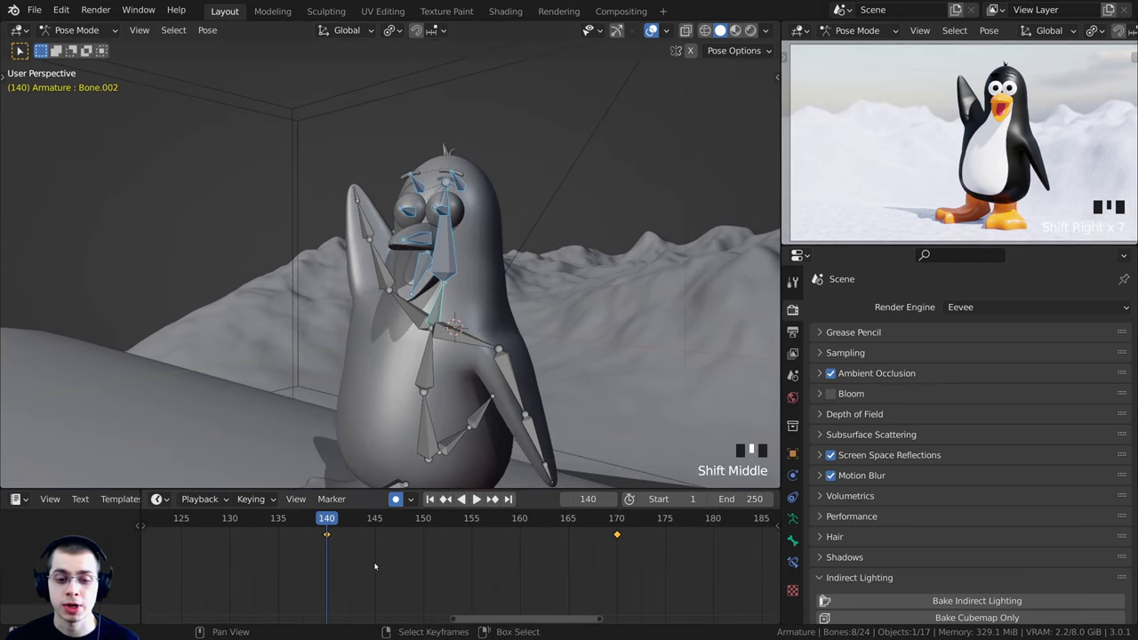
shift+middle_drag(319, 556, 330, 556)
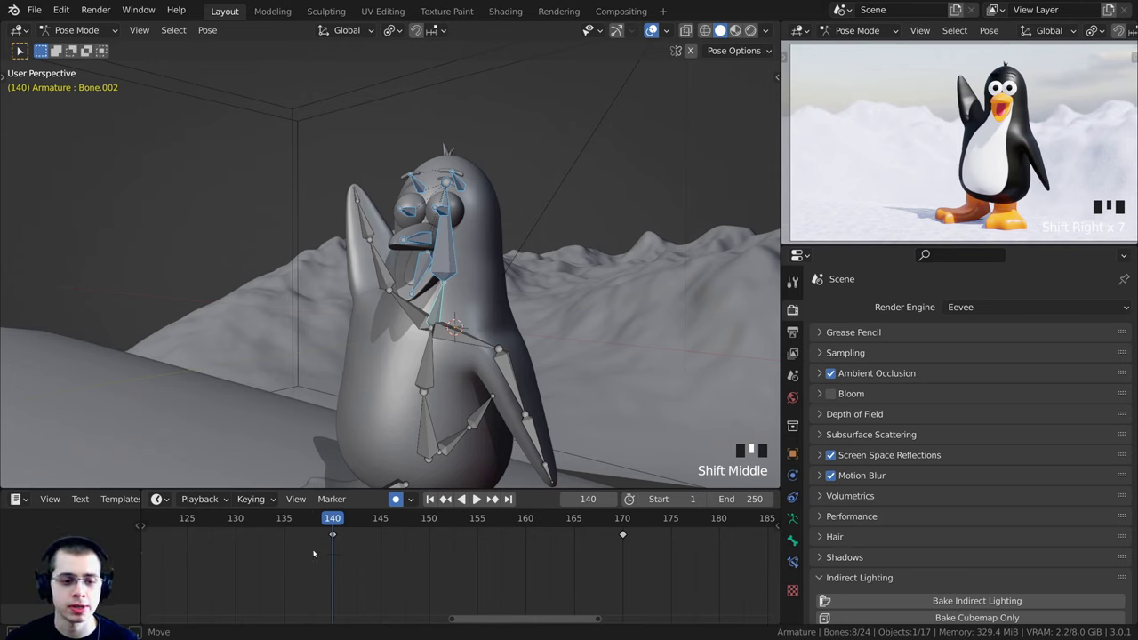
drag(360, 522, 361, 524)
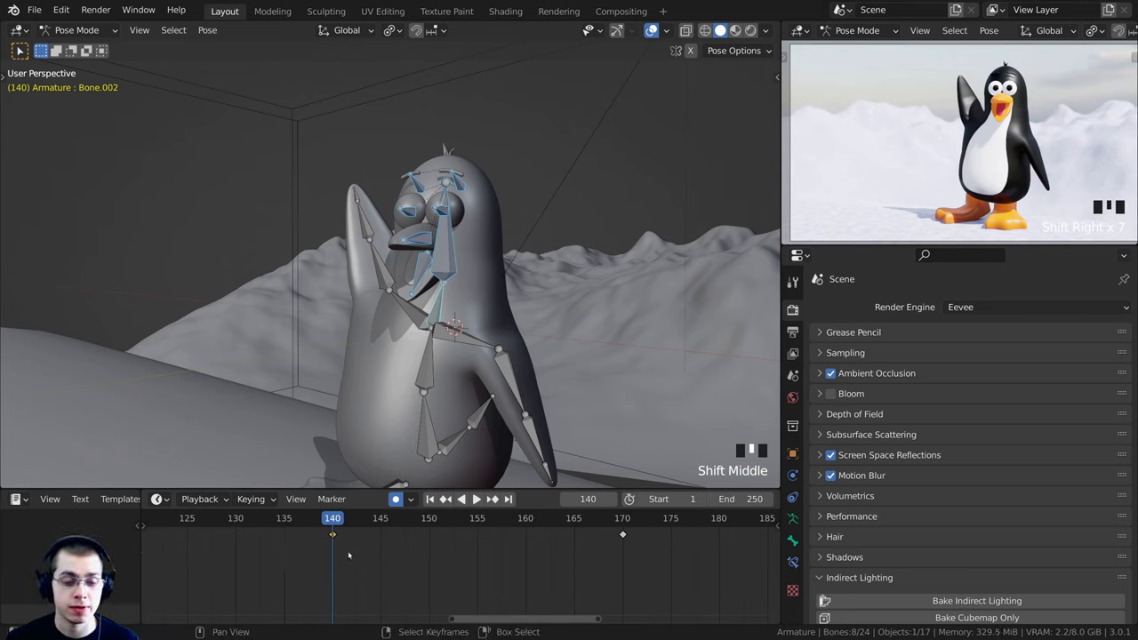
key(shift+d)
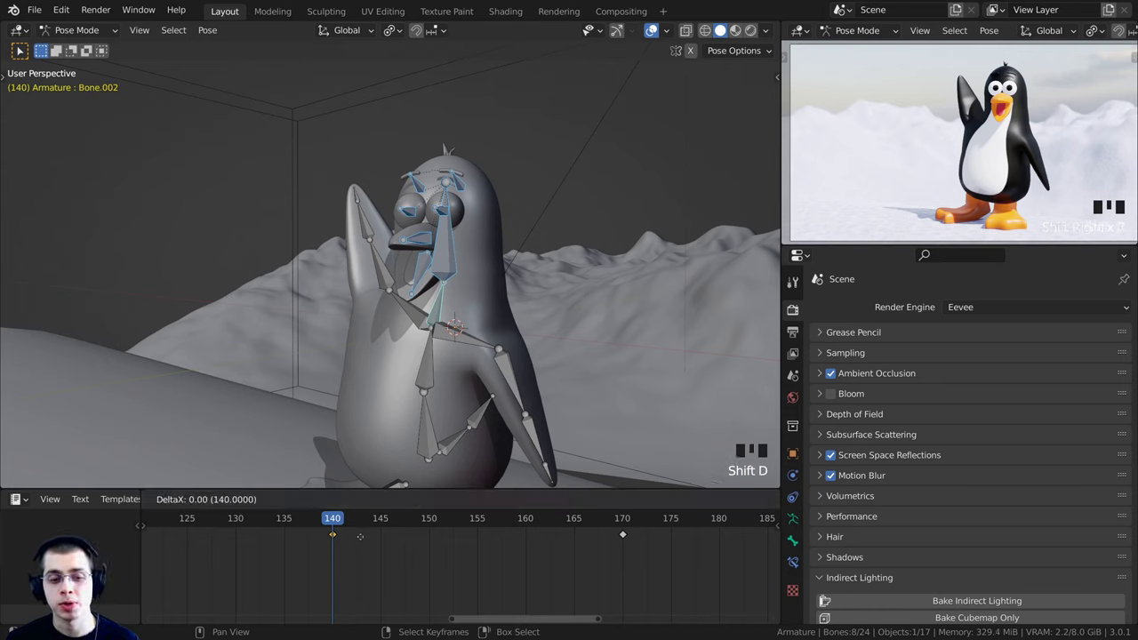
click(648, 543)
Play back the wave from about frame 134 to check the held facial expression
drag(250, 596, 275, 560)
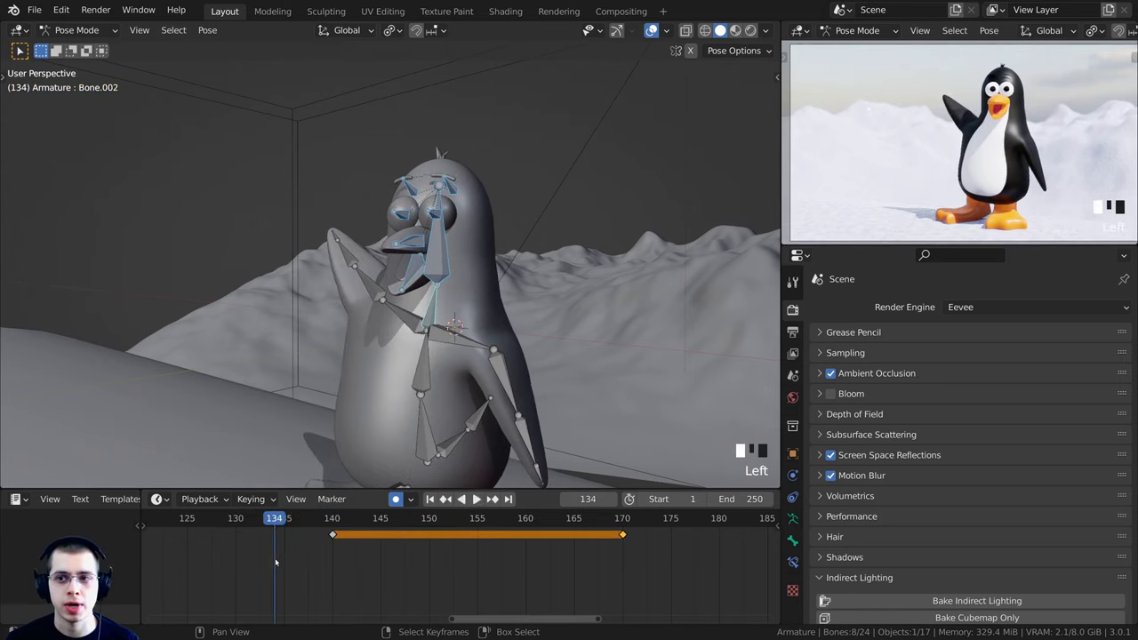
key(space)
scroll(474, 540, down, 1)
key(space)
drag(525, 520, 449, 538)
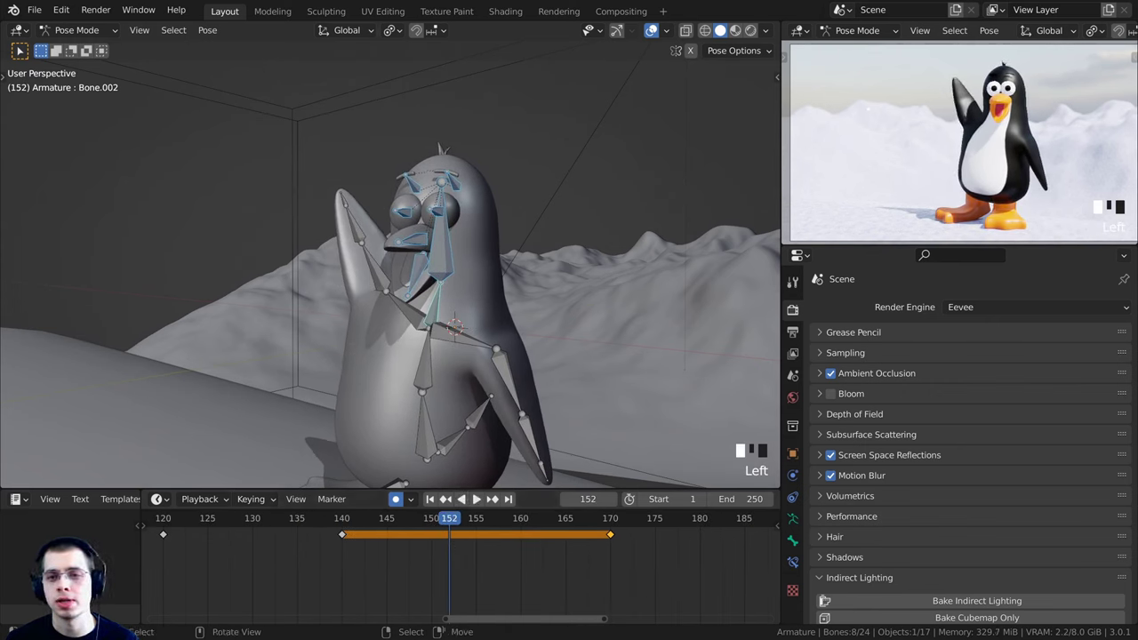
key(space)
scroll(521, 539, up, 2)
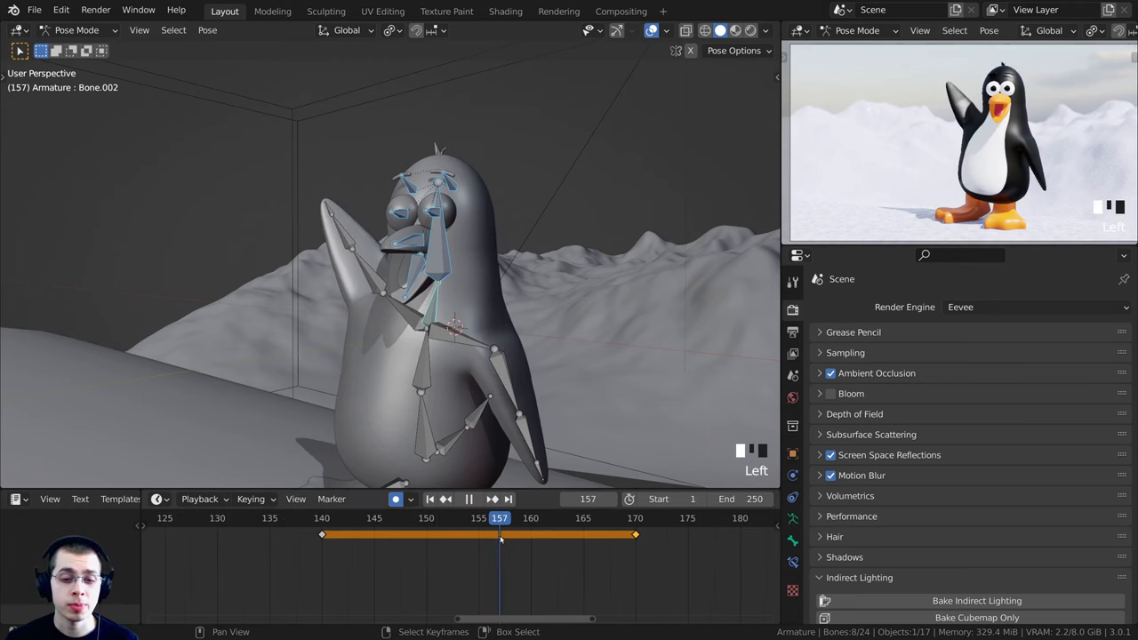
At frame 160, clear the rotation of the lower and upper beak bones to close the beak
drag(525, 539, 529, 540)
shift+middle_drag(427, 283, 389, 279)
scroll(427, 305, up, 2)
click(433, 309)
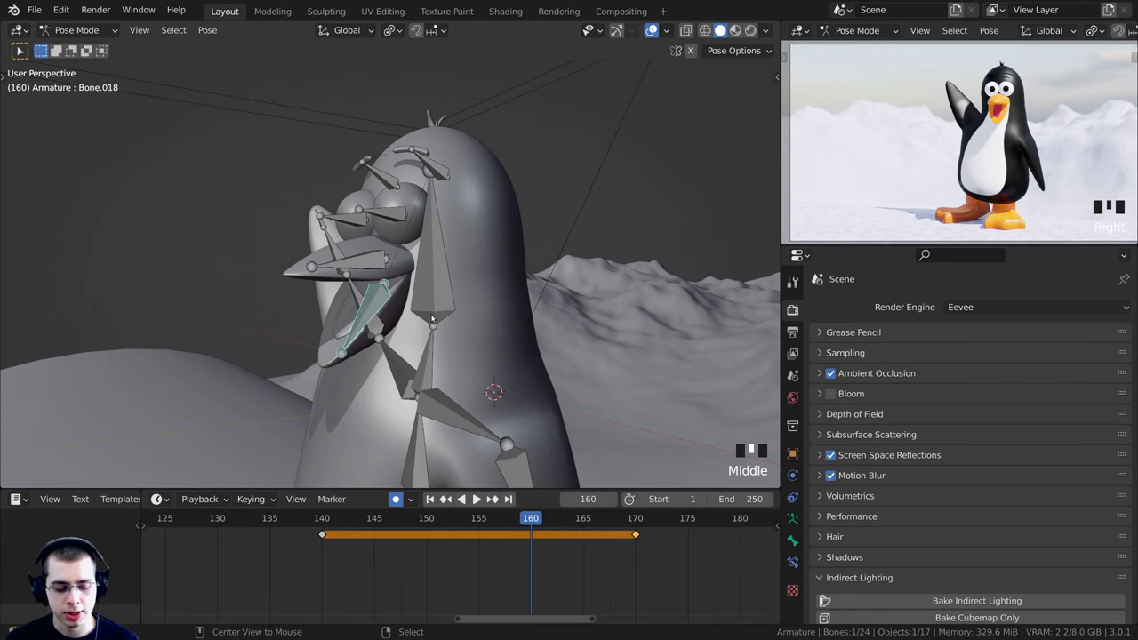
key(alt+r)
click(356, 262)
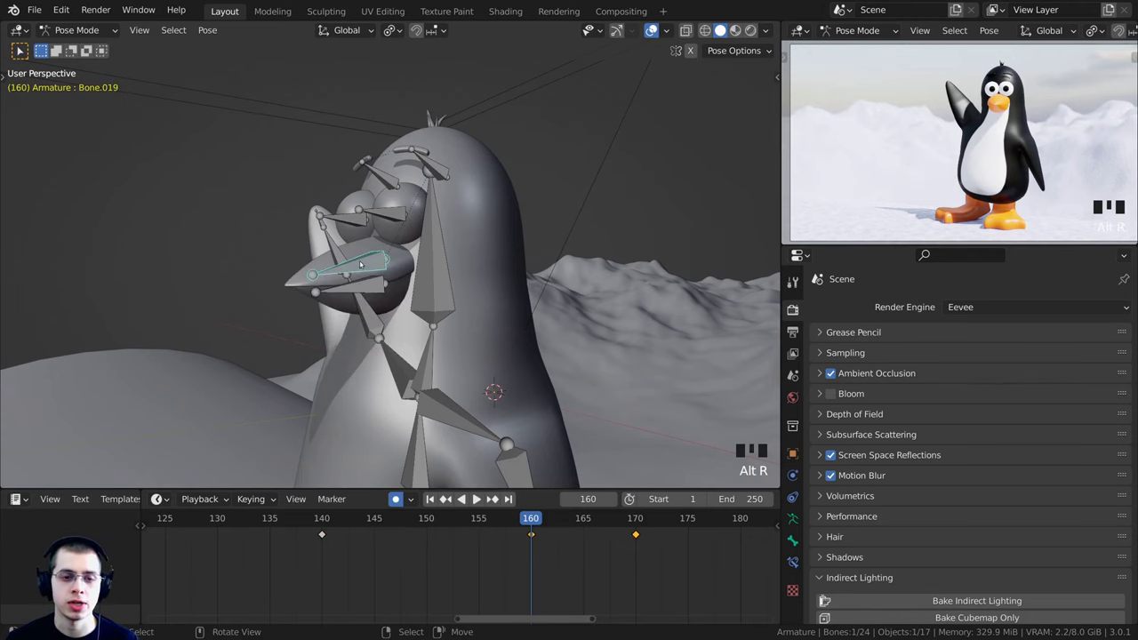
middle_drag(361, 271, 350, 285)
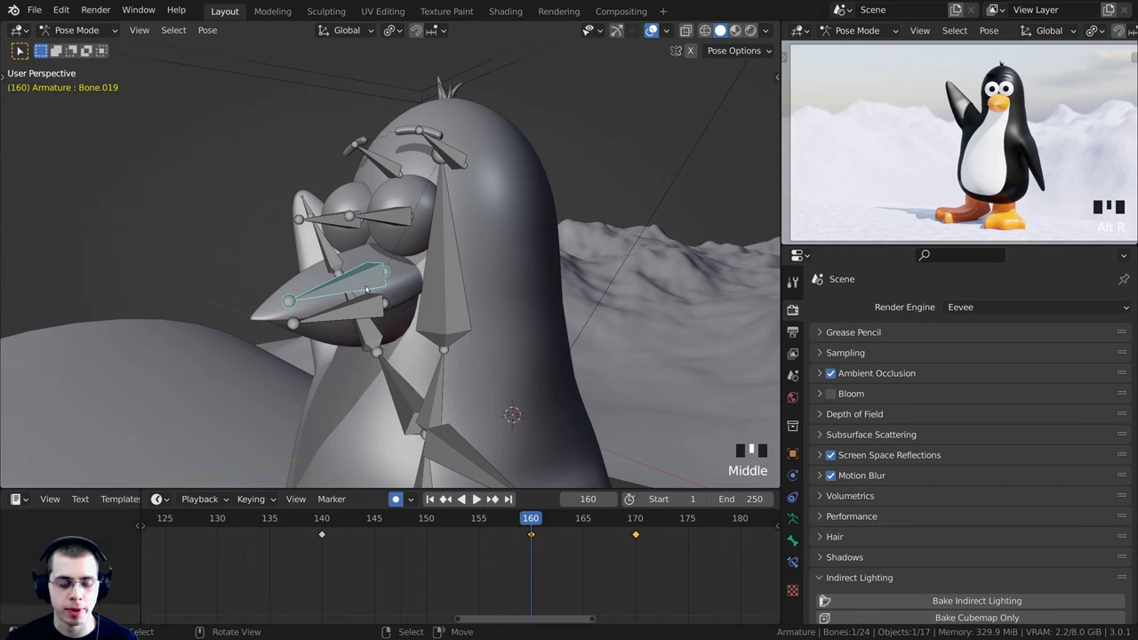
Select the lower beak bone and scrub and play through the frames around 150 to 166 to check its motion
click(366, 308)
key(Left)
key(Left)
key(Left)
key(Left)
key(Left)
key(Left)
key(Left)
key(Left)
key(Left)
key(Left)
key(Left)
key(Left)
key(Left)
key(Left)
key(Left)
key(Left)
key(Left)
key(Left)
key(Left)
key(Left)
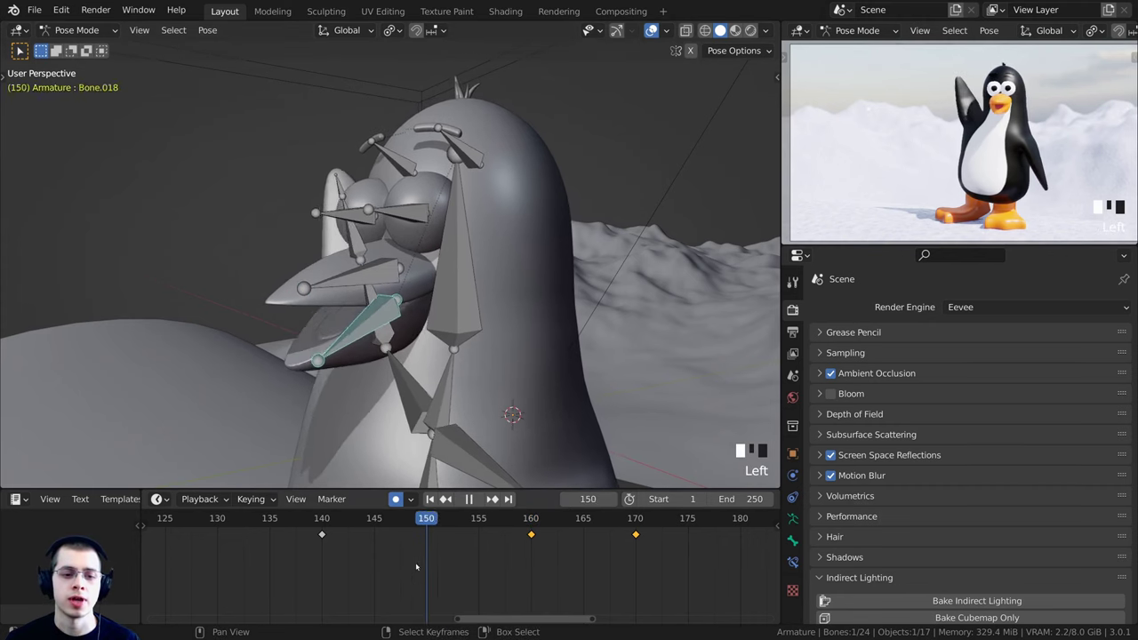
key(space)
key(space)
key(space)
key(space)
key(space)
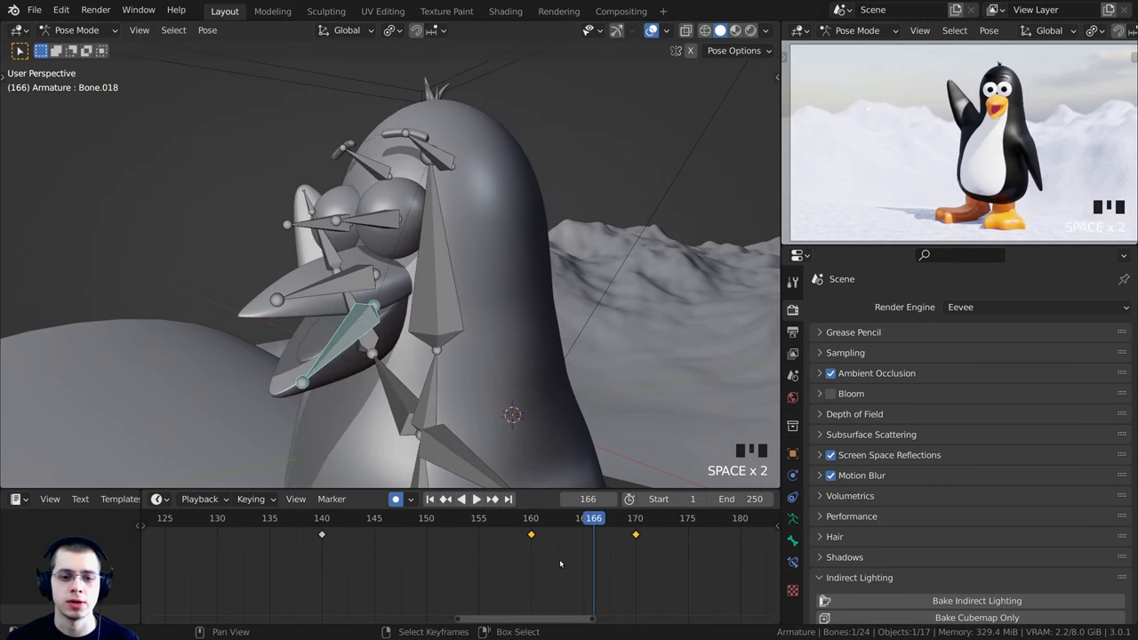
At frame 170, clear the rotation of both beak bones so the beak stays closed
key(Left)
key(Left)
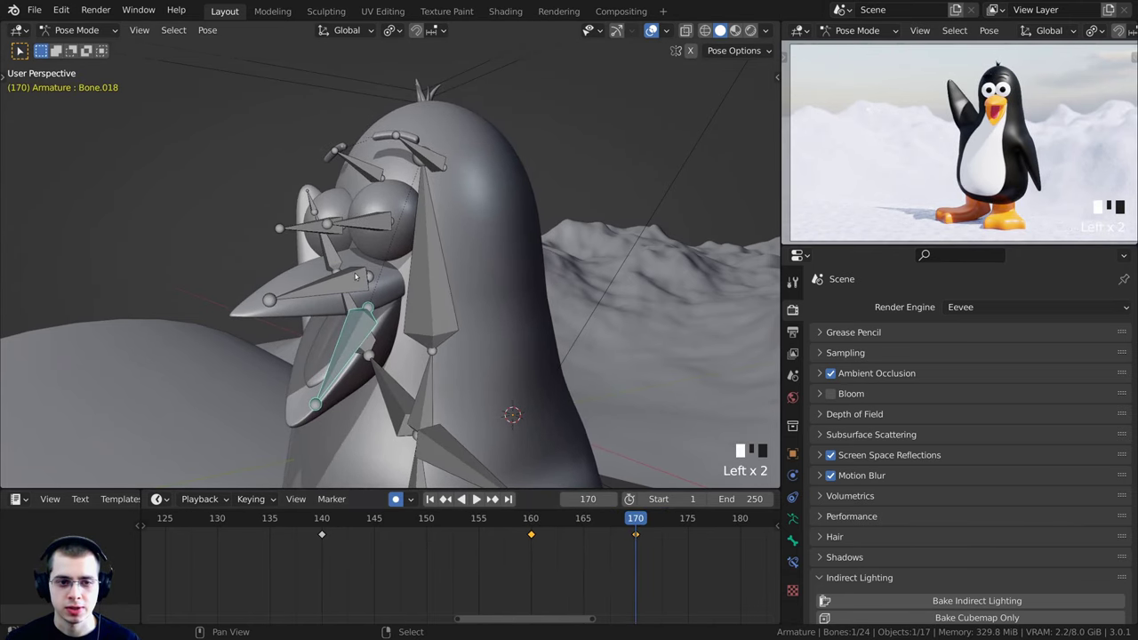
middle_drag(353, 321, 387, 299)
key(alt+r)
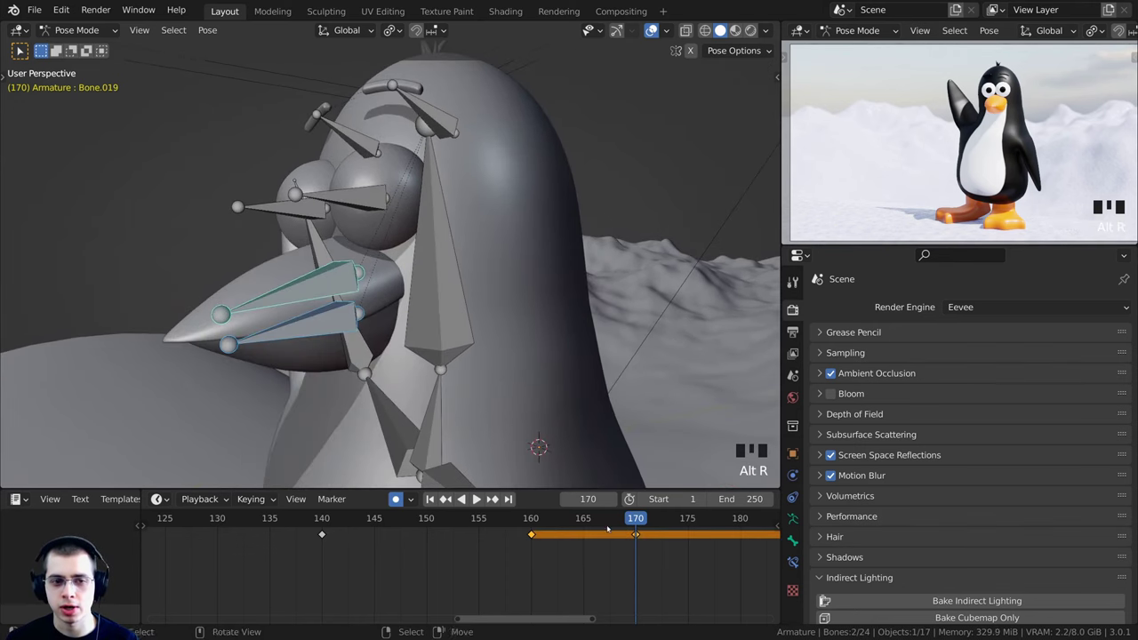
Play back the beak animation and scrub to frame 140 to examine the timing of the open beak
drag(607, 525, 409, 554)
key(space)
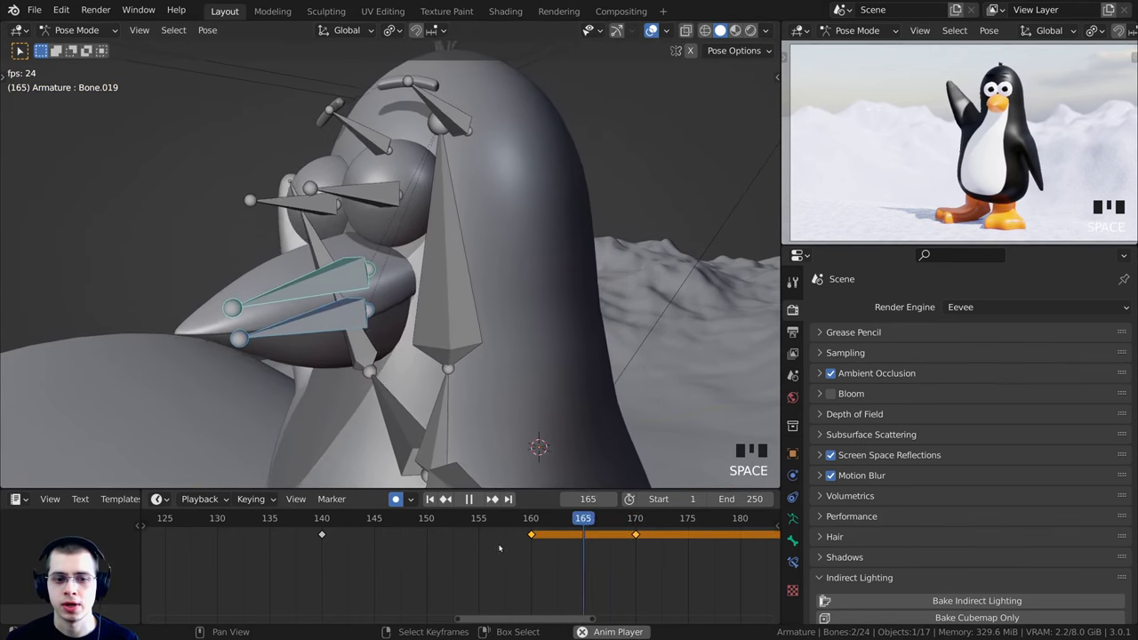
click(252, 517)
scroll(289, 512, down, 1)
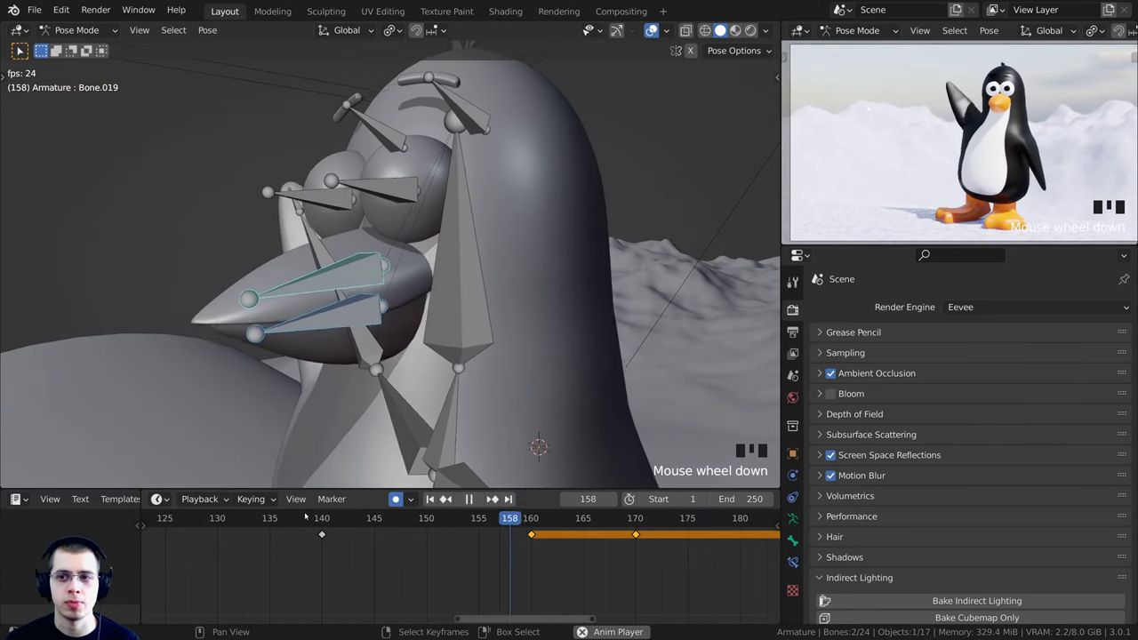
scroll(302, 520, down, 6)
key(Left)
key(Left)
drag(453, 528, 341, 527)
drag(442, 533, 409, 525)
key(Left)
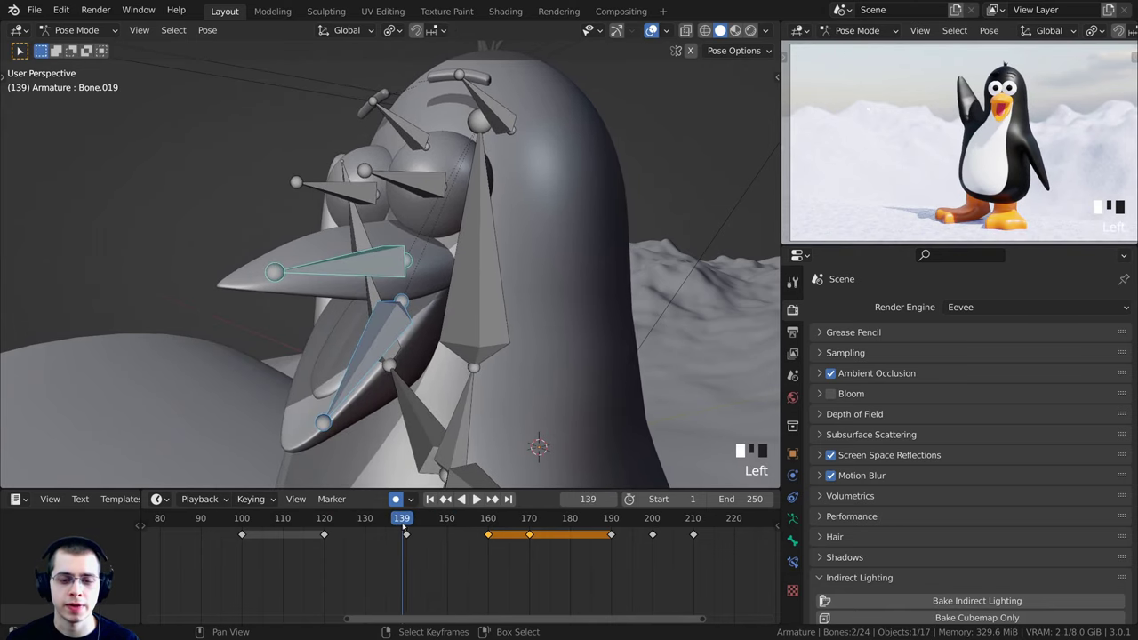
key(Left)
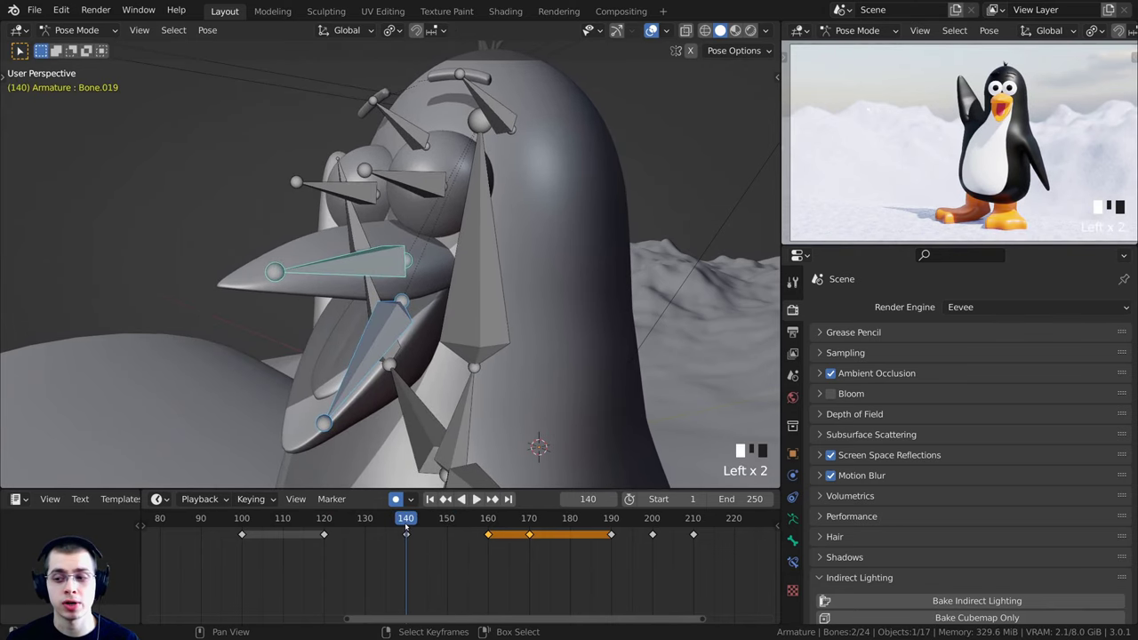
Move the two beak bones' keyframe from frame 140 to frame 135
scroll(409, 546, up, 3)
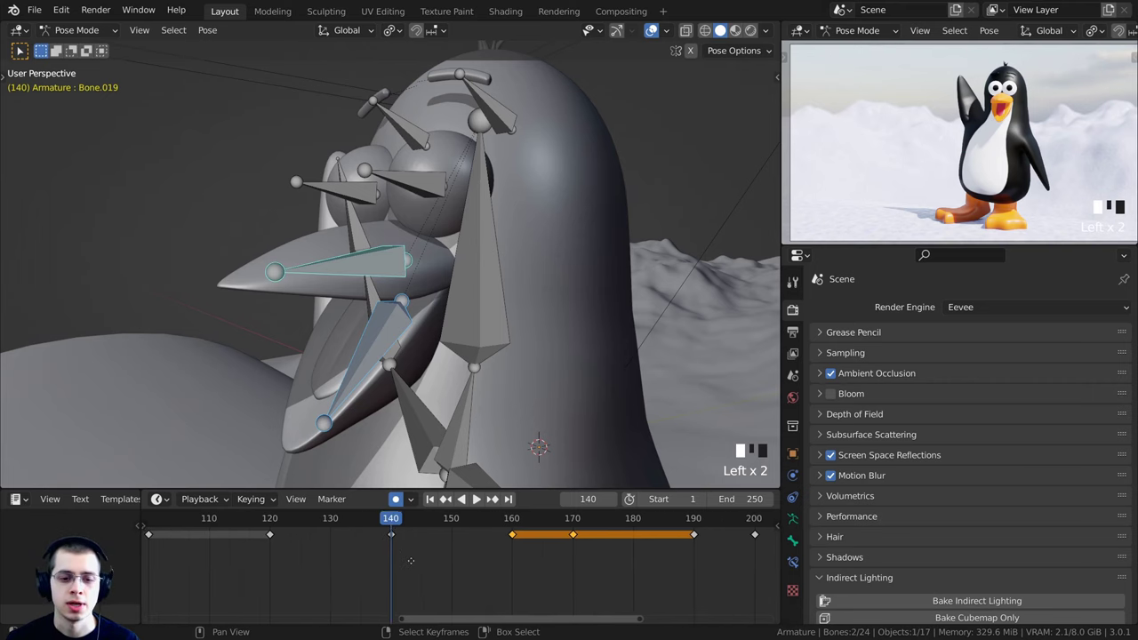
click(371, 567)
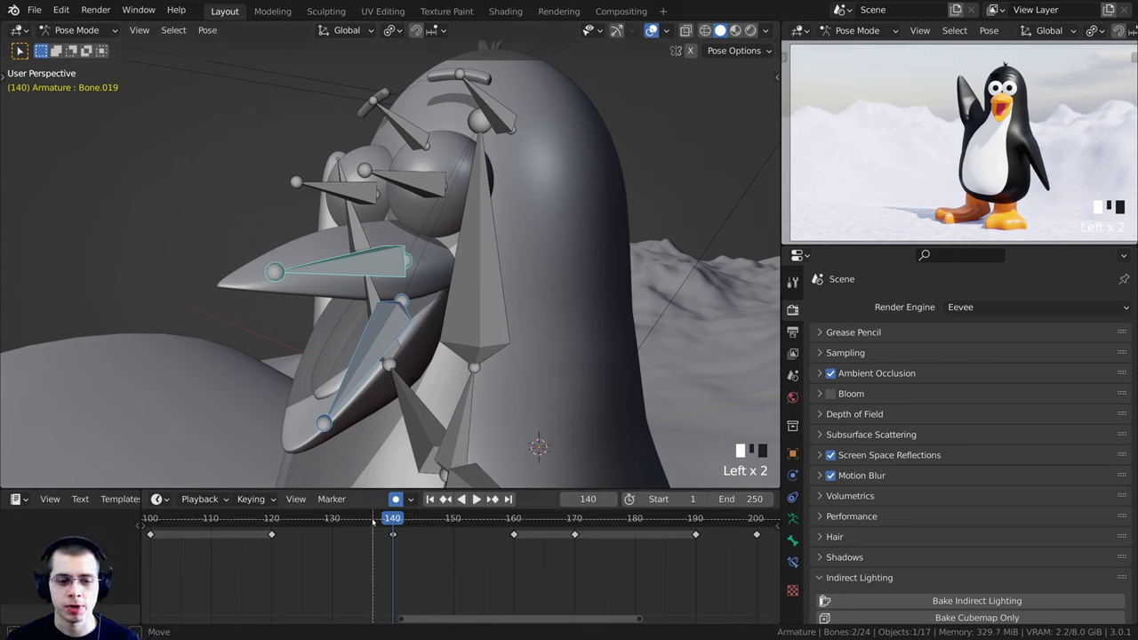
drag(373, 522, 406, 561)
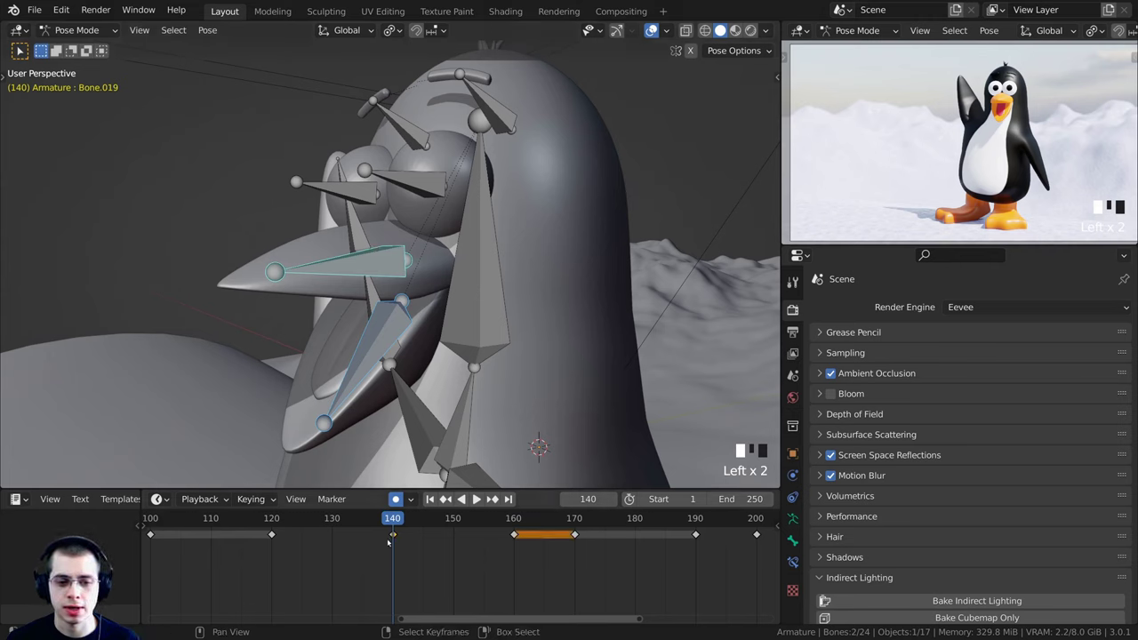
key(Left)
key(Left)
key(Left)
key(Left)
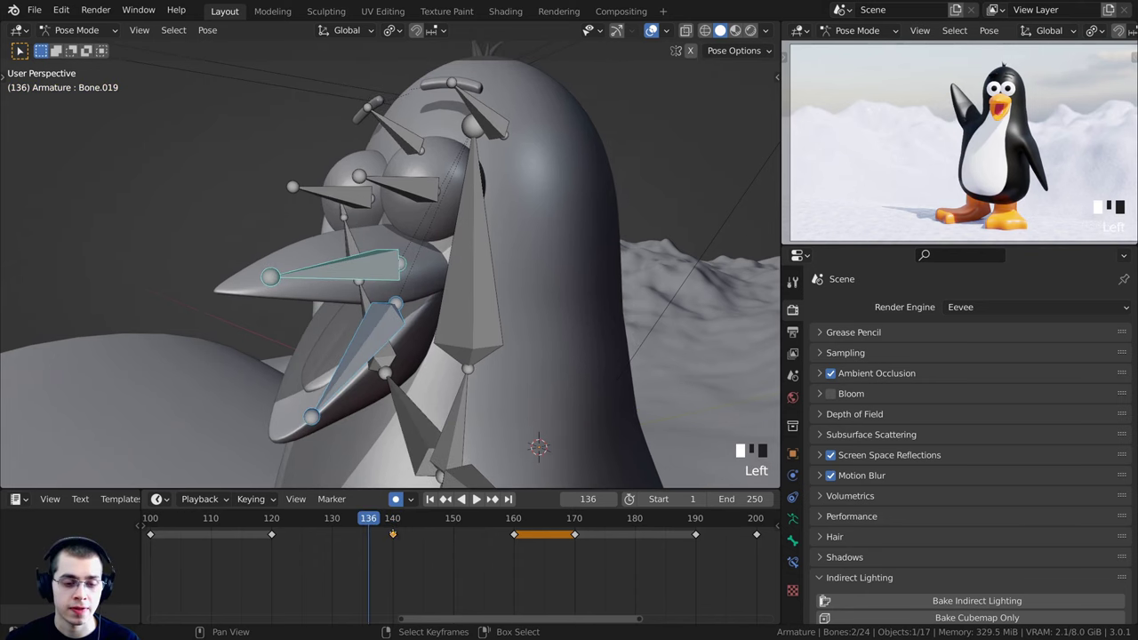
key(g)
click(361, 534)
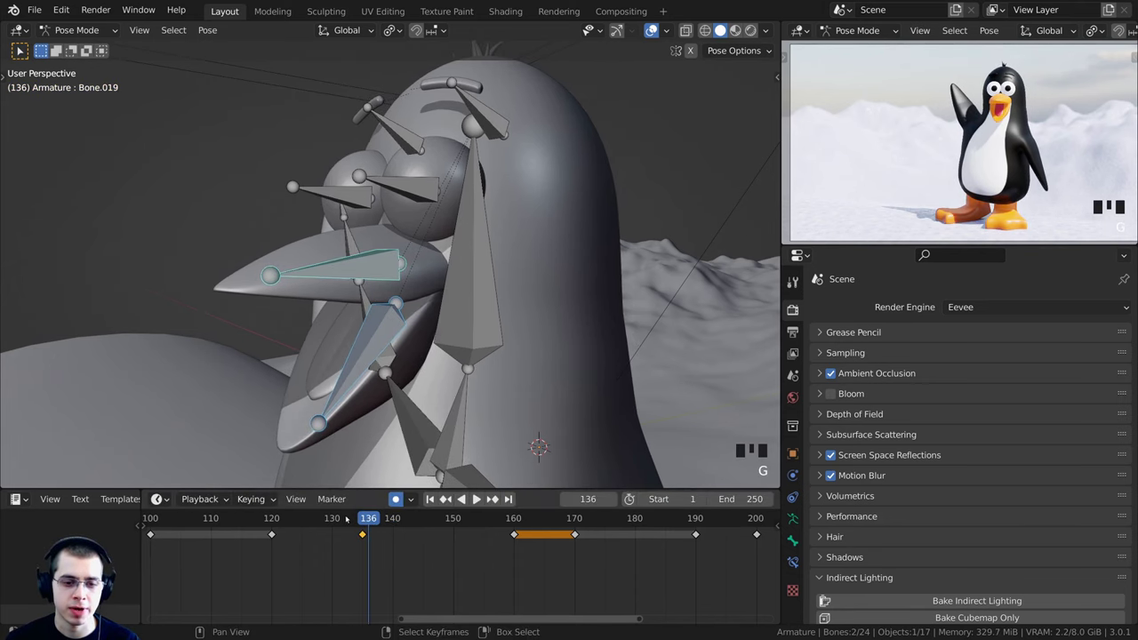
Duplicate the beak bones' frame 135 keyframe to frame 150 and play back the beak motion from frame 120
key(Left)
key(Left)
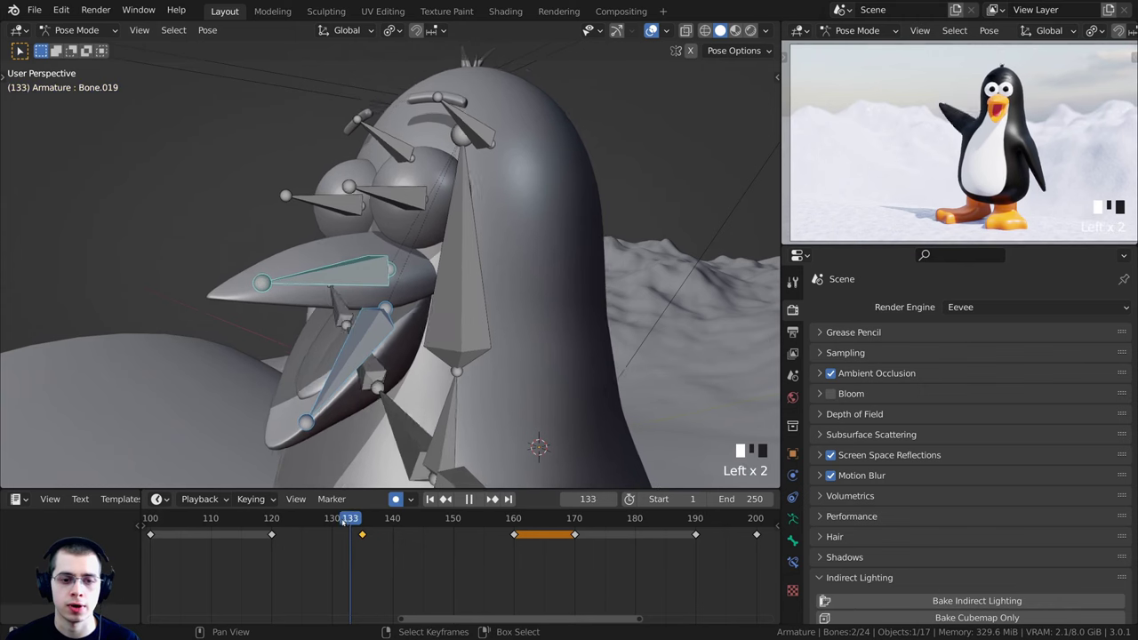
click(286, 522)
key(space)
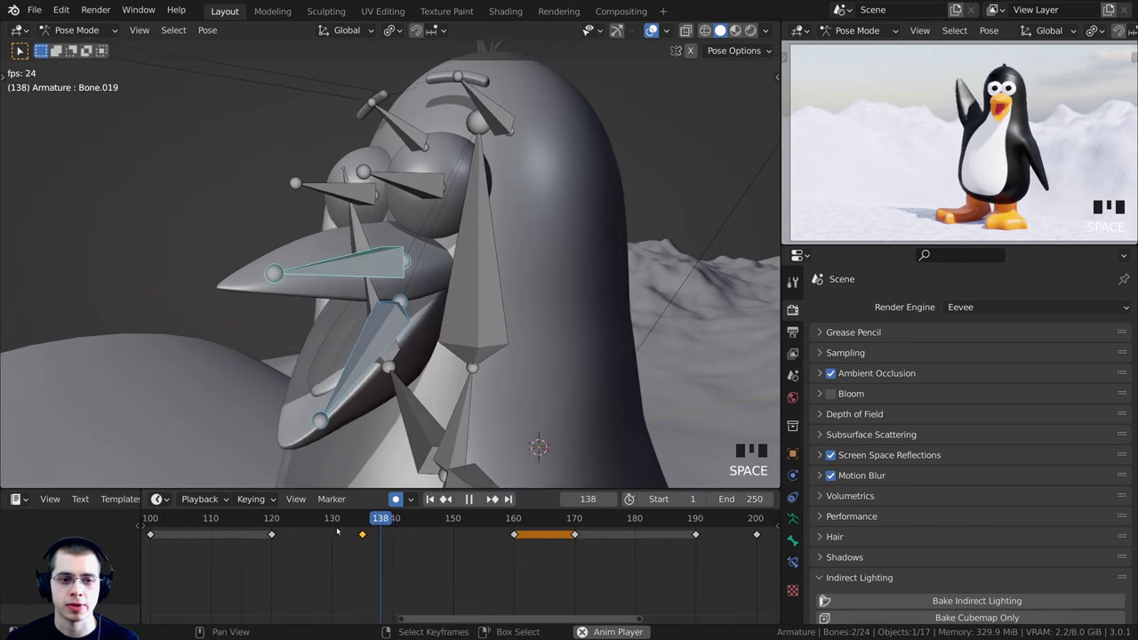
drag(410, 522, 454, 523)
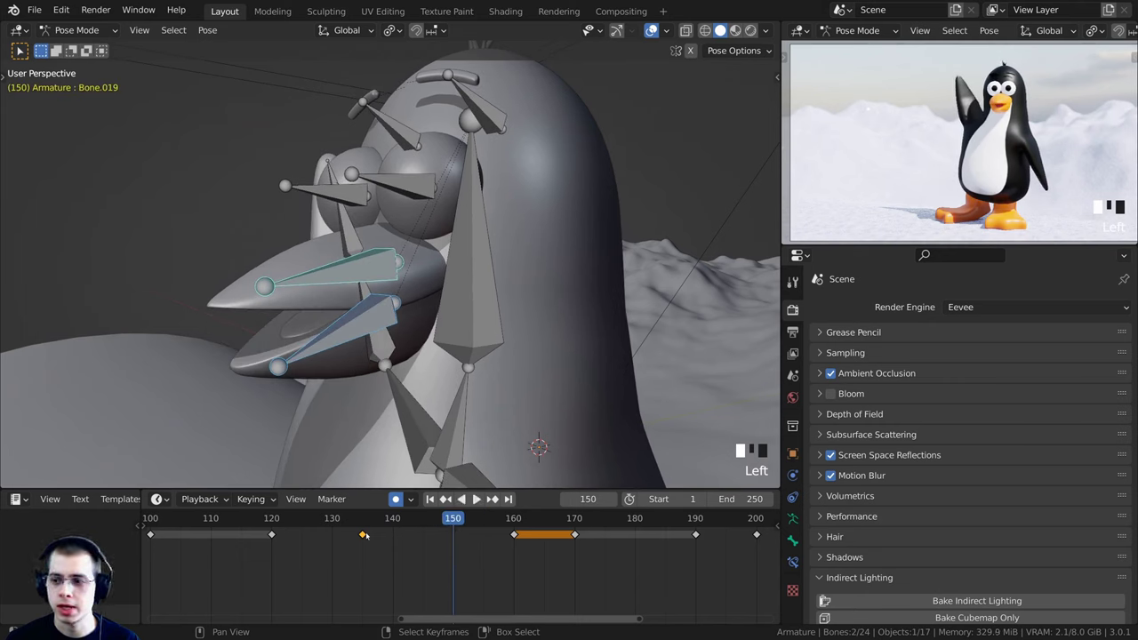
scroll(365, 536, up, 2)
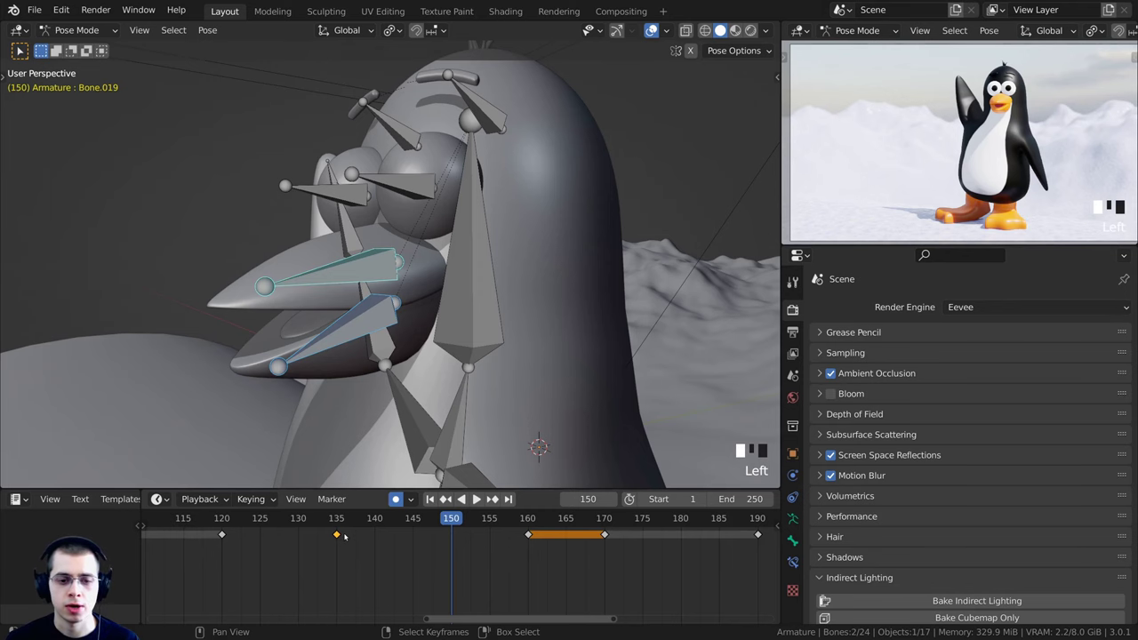
key(shift+d)
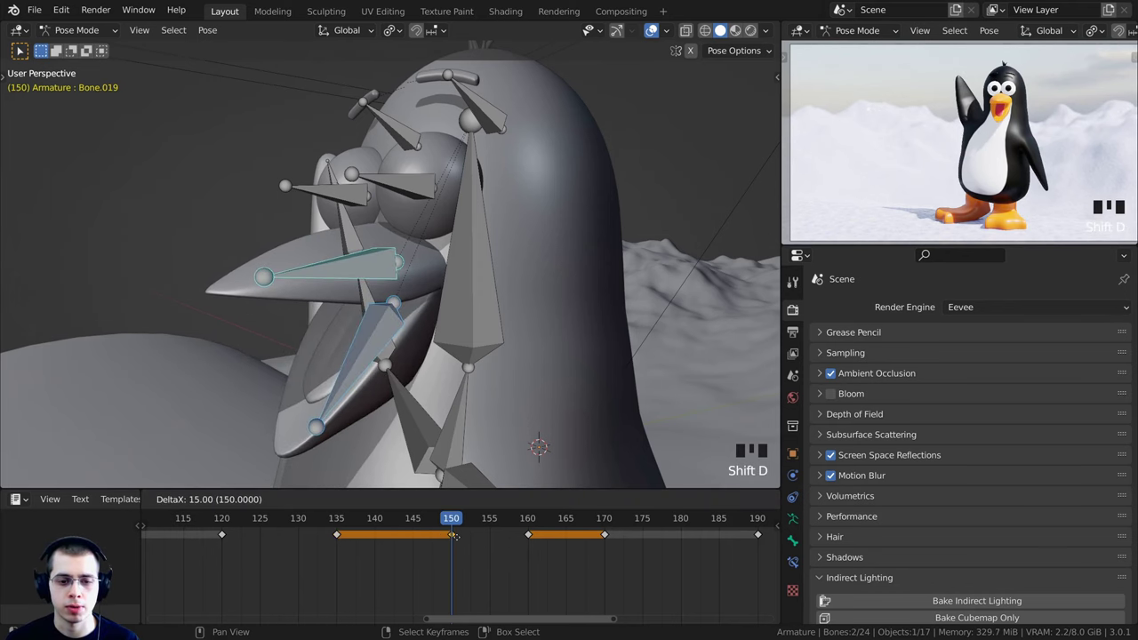
click(460, 534)
click(222, 520)
key(space)
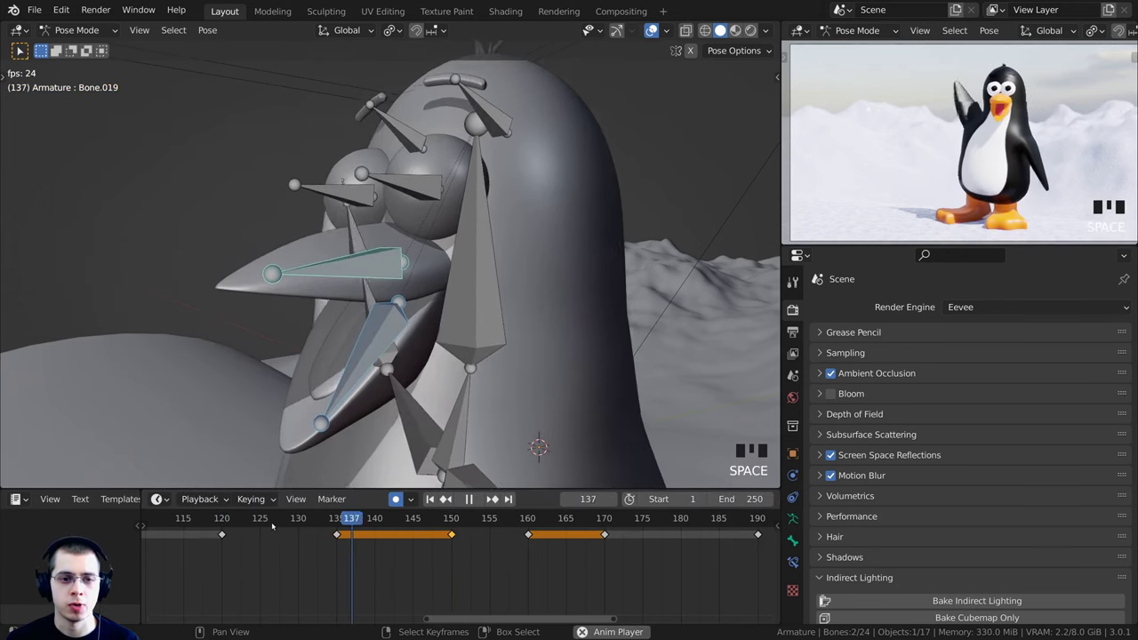
Play back the beak motion and scrub back through the timeline to examine the timing of the open beak
click(440, 518)
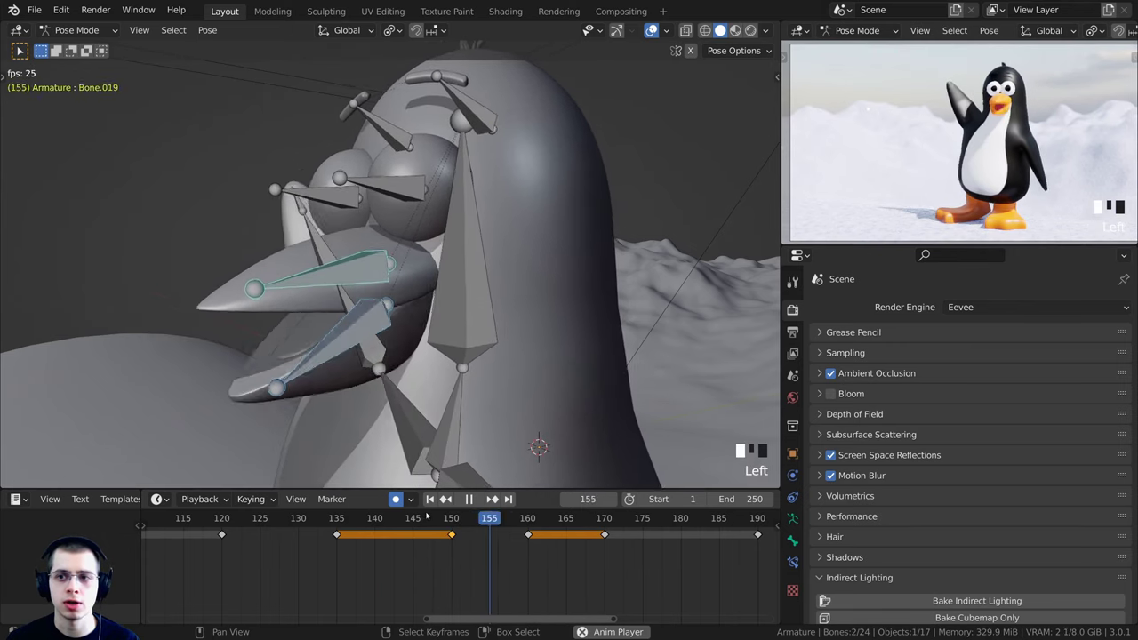
key(space)
scroll(463, 524, down, 3)
drag(445, 523, 330, 523)
scroll(331, 522, down, 1)
At frame 160, rotate the raised wing's upper bone inward toward the head
click(479, 523)
scroll(409, 409, down, 4)
middle_drag(338, 396, 422, 338)
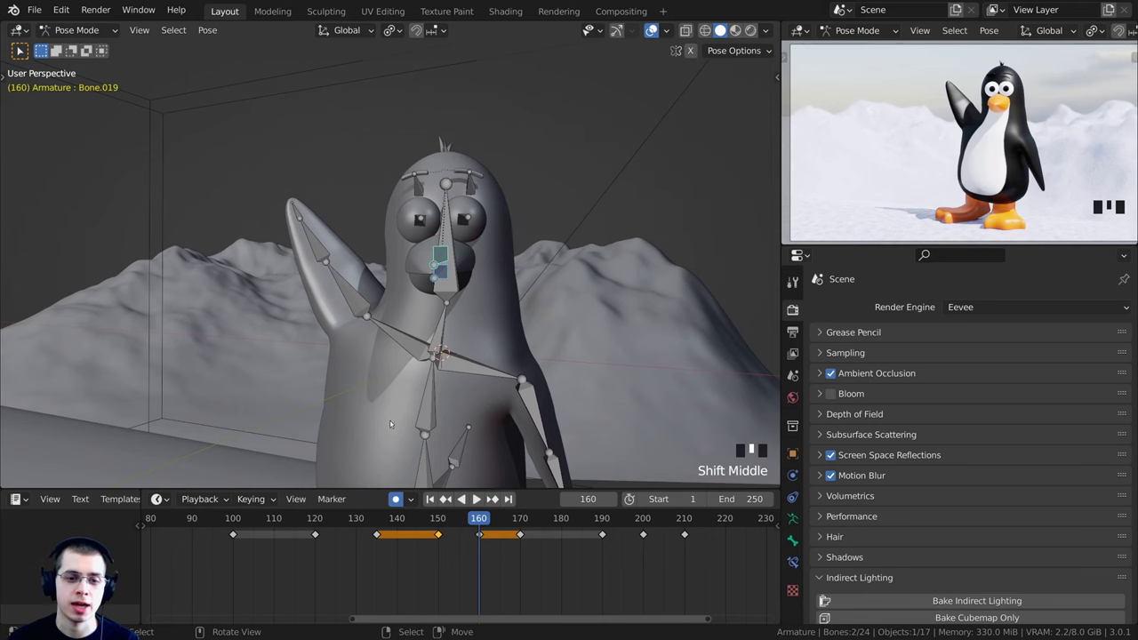
drag(480, 527, 480, 525)
scroll(479, 527, up, 4)
middle_drag(383, 363, 387, 364)
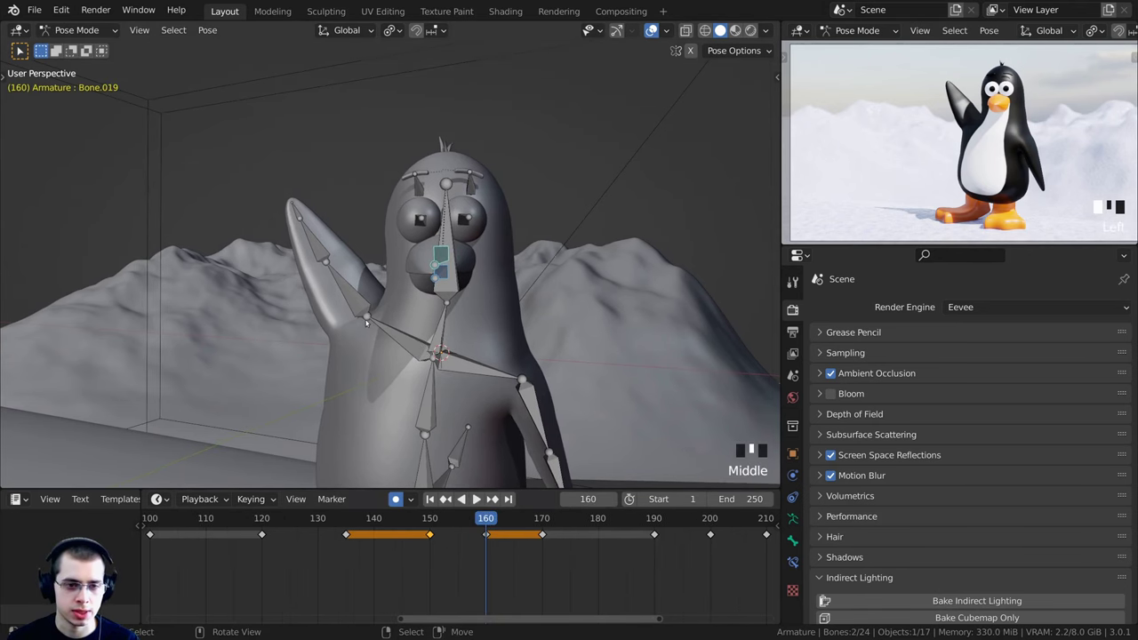
right_click(358, 297)
middle_drag(407, 306, 425, 307)
scroll(444, 311, down, 2)
key(r)
click(462, 339)
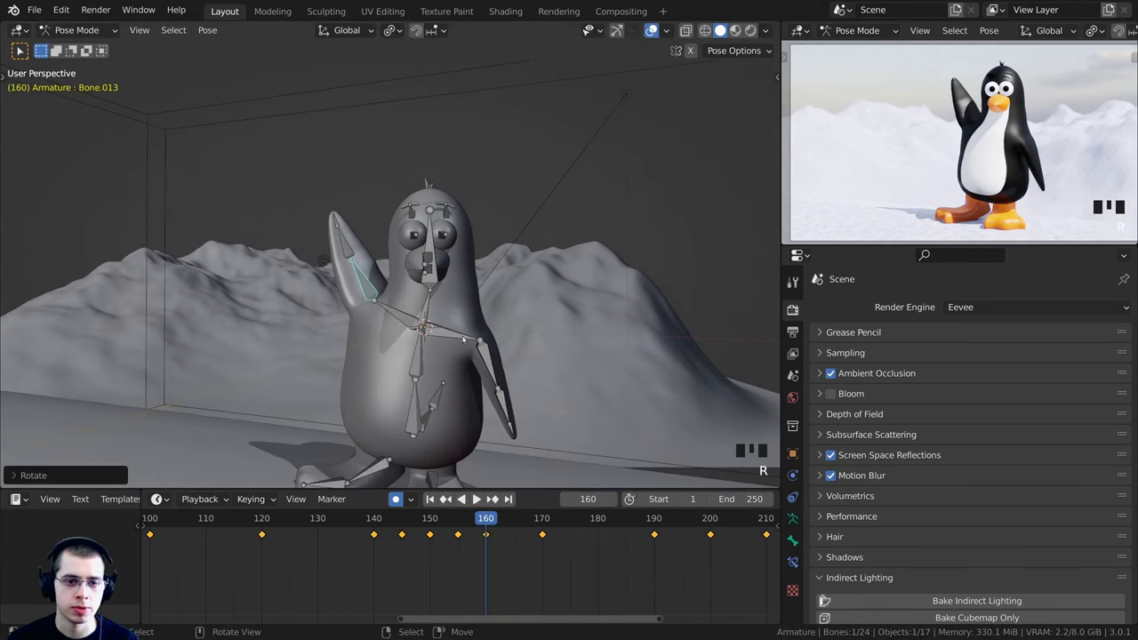
Rotate the raised wing's shoulder bone and outer wing bone at frame 160 to bring the wing more upright
right_click(402, 307)
key(r)
click(377, 251)
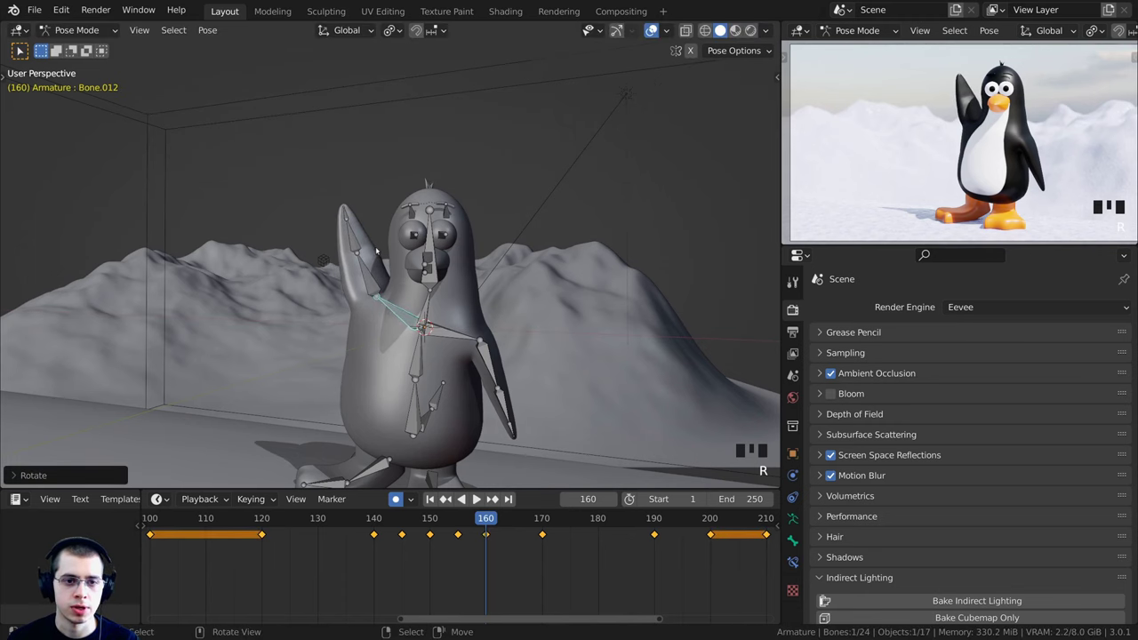
right_click(355, 241)
key(r)
click(450, 250)
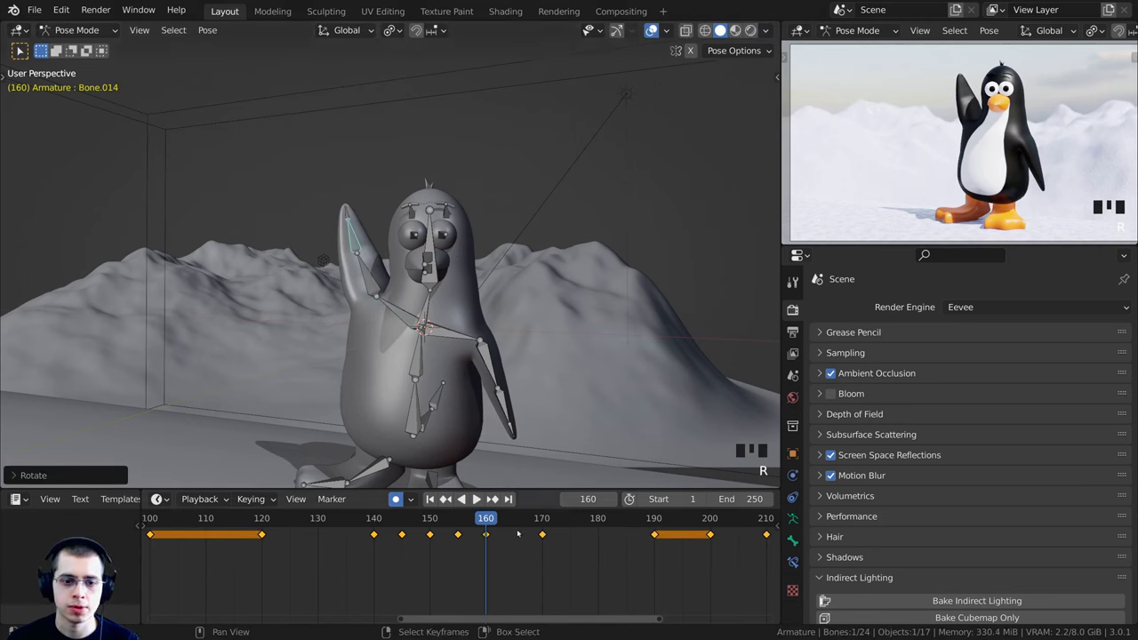
Scrub back to around frame 130 and play back the wing wave
drag(476, 515, 315, 513)
key(space)
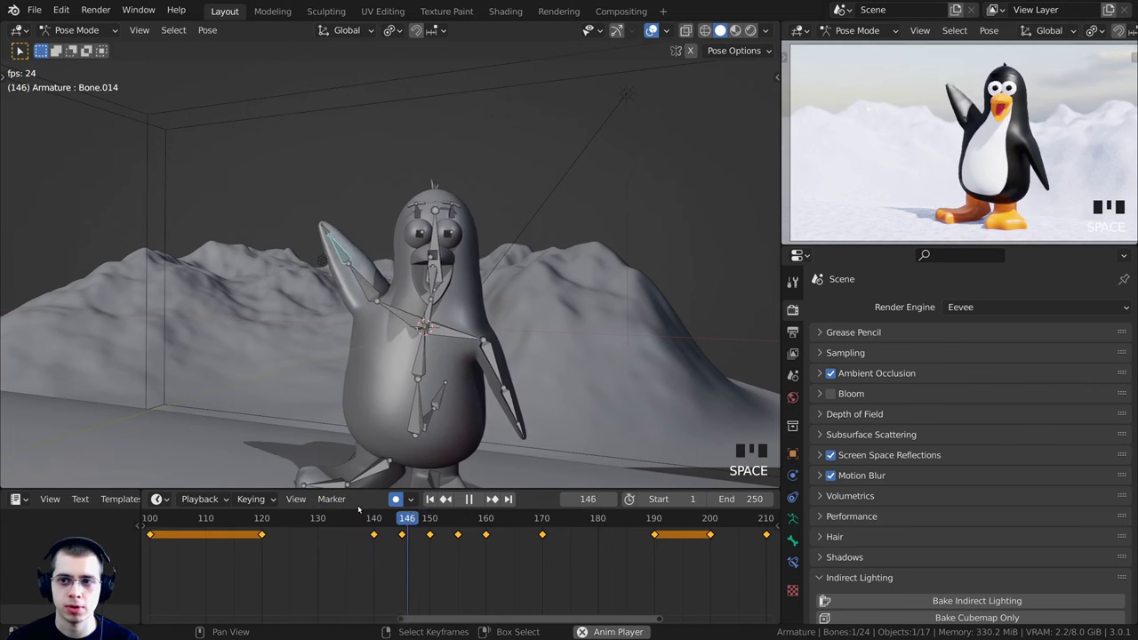
key(space)
At frame 165, rotate the raised wing's upper bone outward, away from the head
click(513, 519)
scroll(336, 300, up, 1)
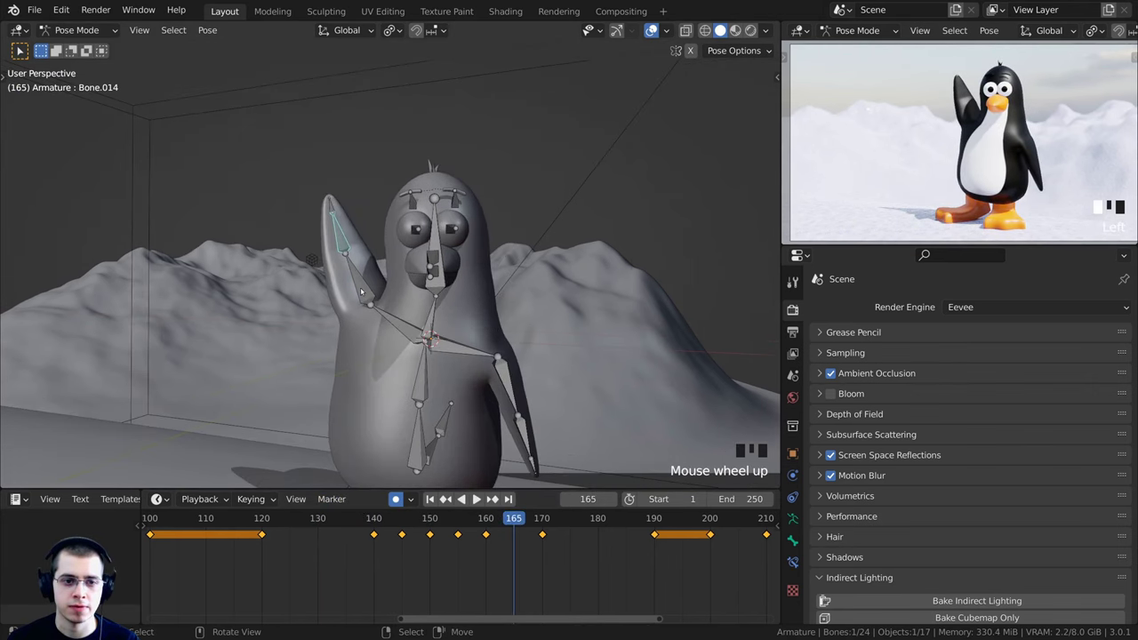
right_click(361, 291)
key(r)
click(496, 257)
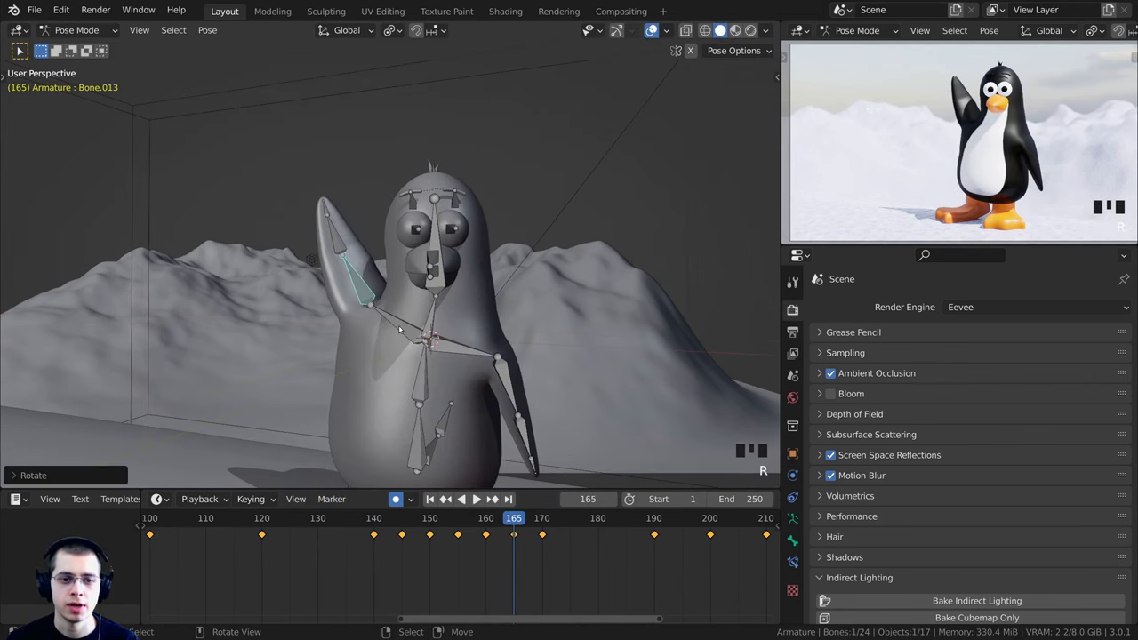
key(r)
click(454, 322)
Rotate the raised wing's shoulder bone at frame 165 to swing the wing further outward
right_click(397, 331)
key(r)
click(436, 303)
key(r)
click(434, 302)
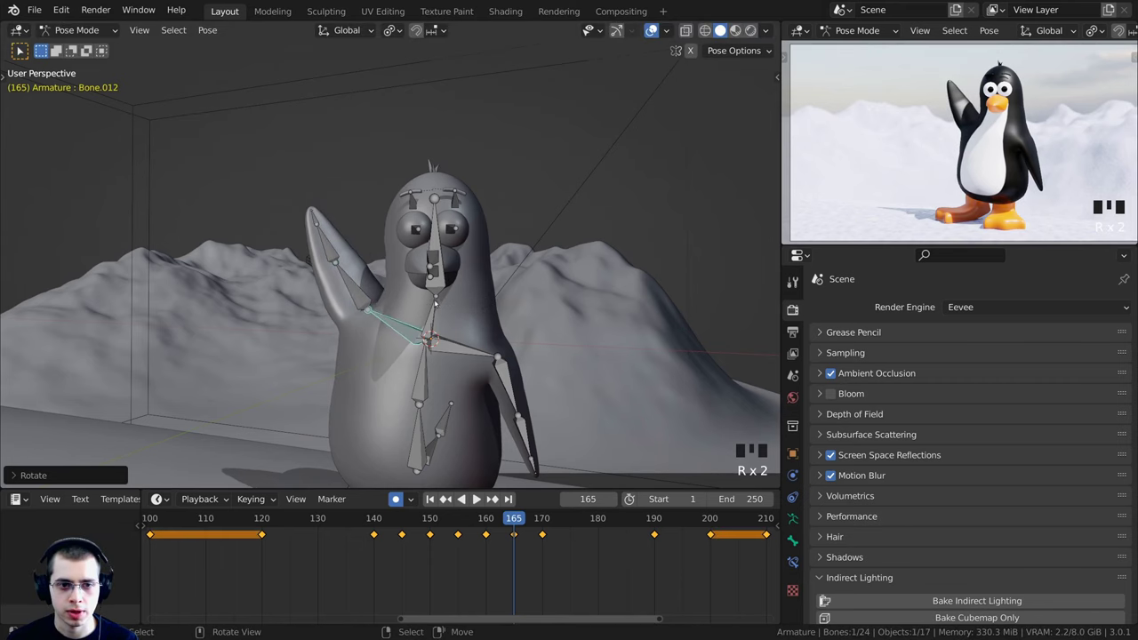
Adjust the rotation of the raised wing's upper and outer bones at frame 165 to bend the wing outward
right_click(357, 291)
key(r)
click(326, 252)
right_click(324, 250)
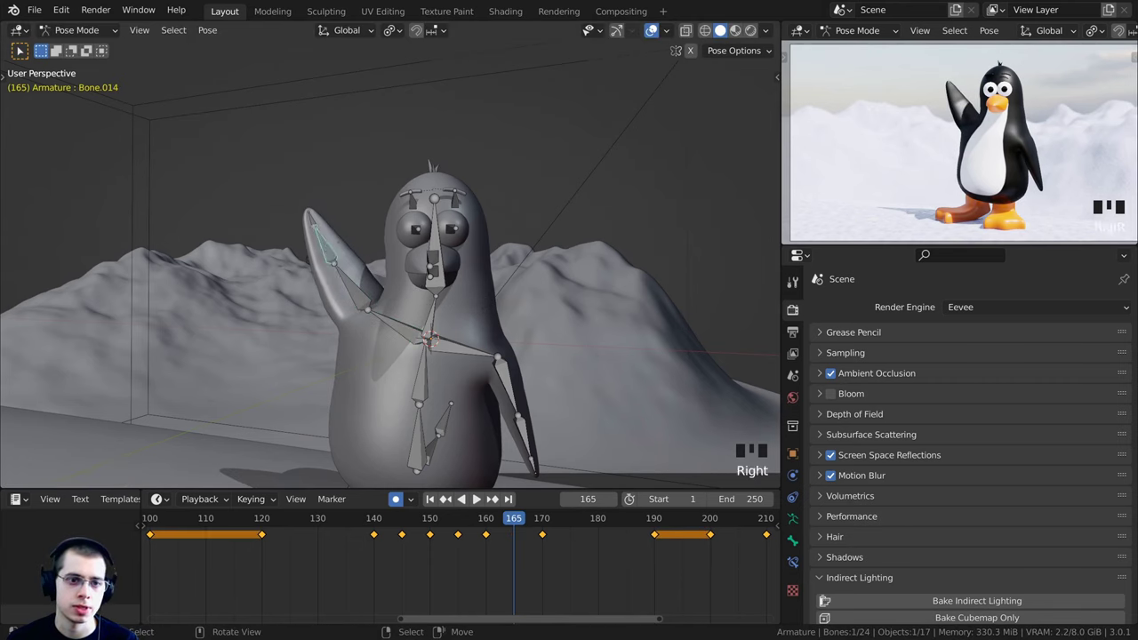
key(r)
click(313, 228)
right_click(313, 228)
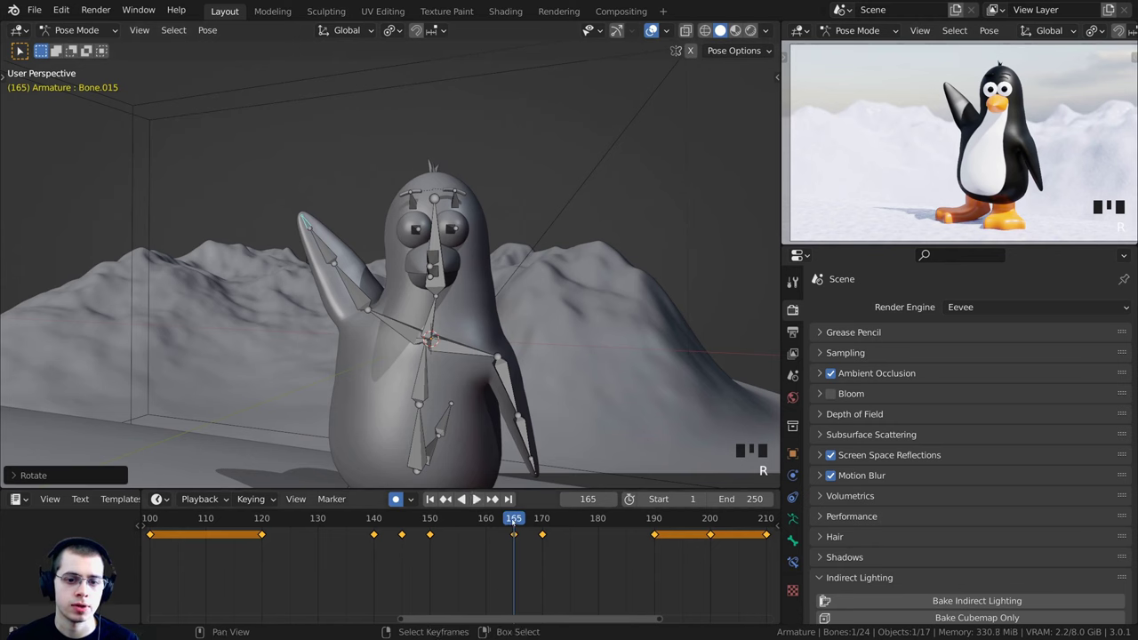
At frame 170, rotate the raised wing's upper bone and shoulder bone to swing the wing back toward the head
drag(514, 518, 542, 529)
right_click(352, 283)
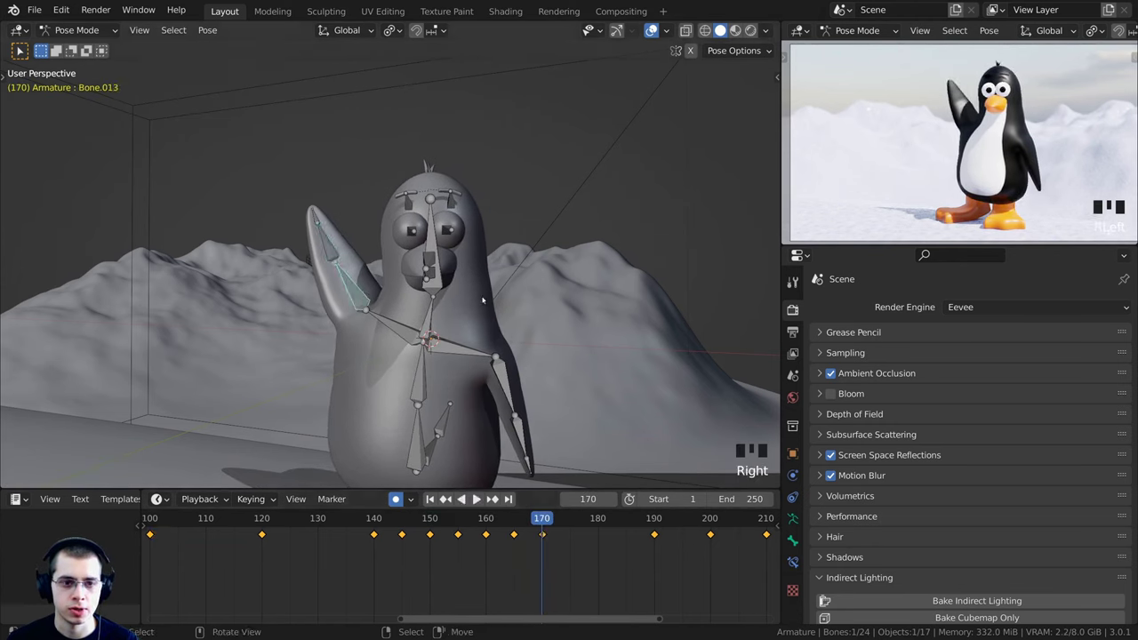
key(r)
click(485, 307)
key(r)
click(424, 331)
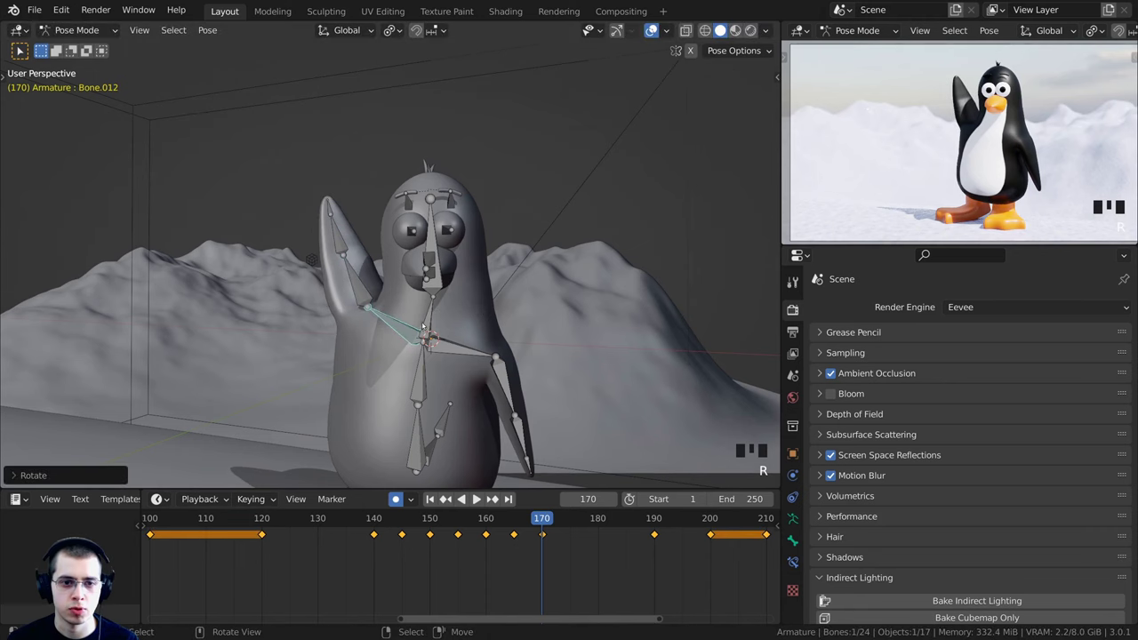
Rotate the neck and head bones slightly at frame 170 to tilt the penguin's head
right_click(427, 326)
key(r)
click(479, 328)
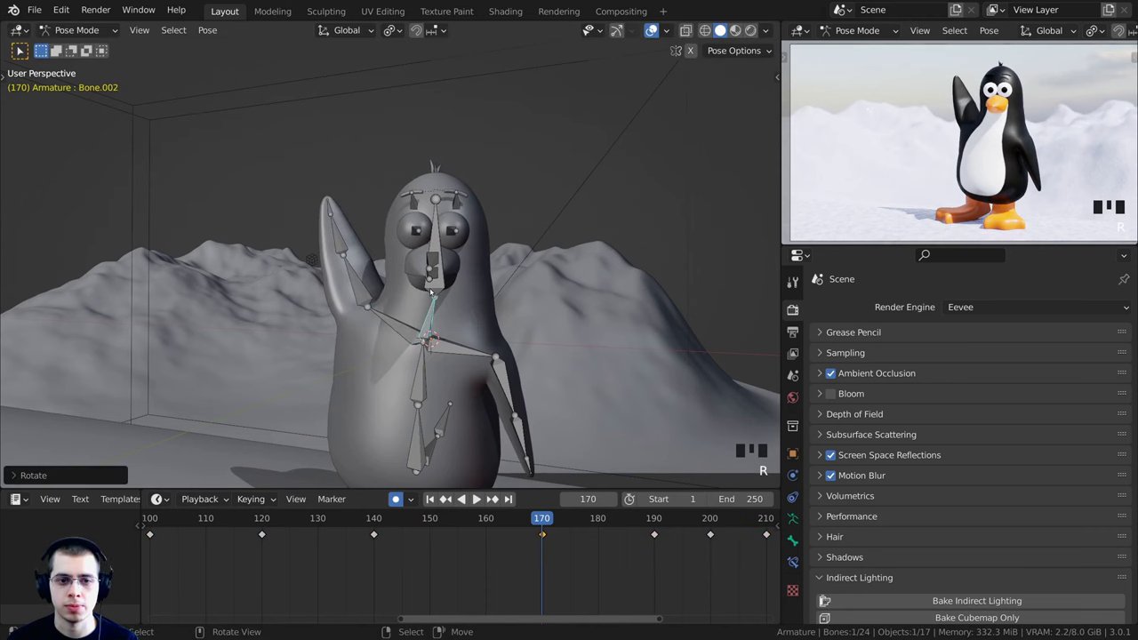
right_click(440, 263)
key(r)
click(528, 265)
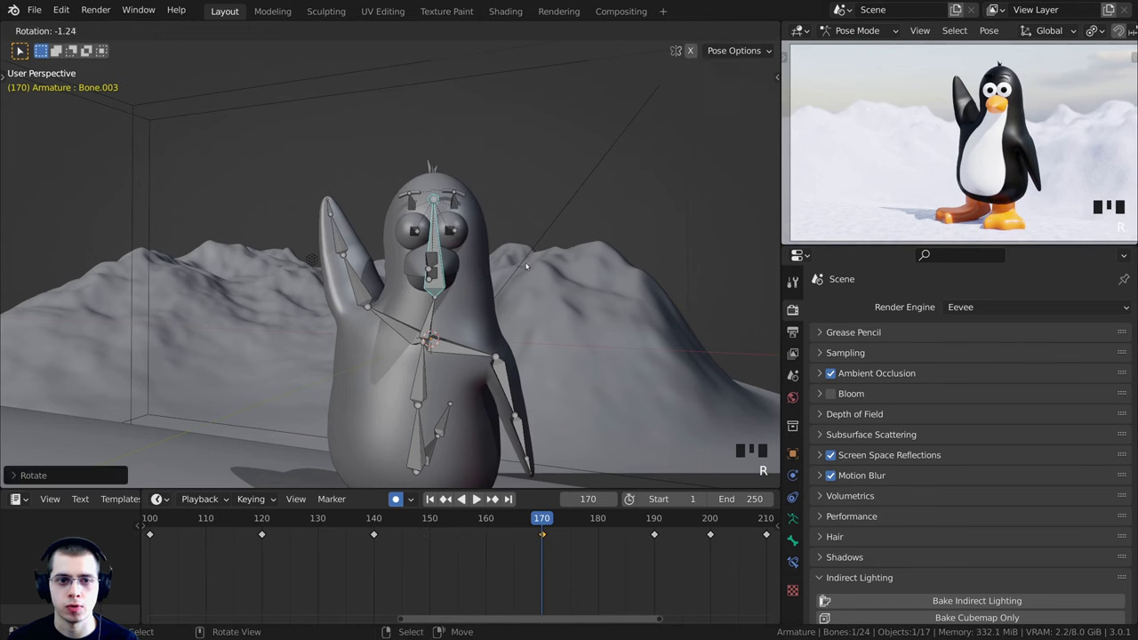
Play back the waving motion and scrub to frame 140 to examine the head movement
click(290, 519)
key(space)
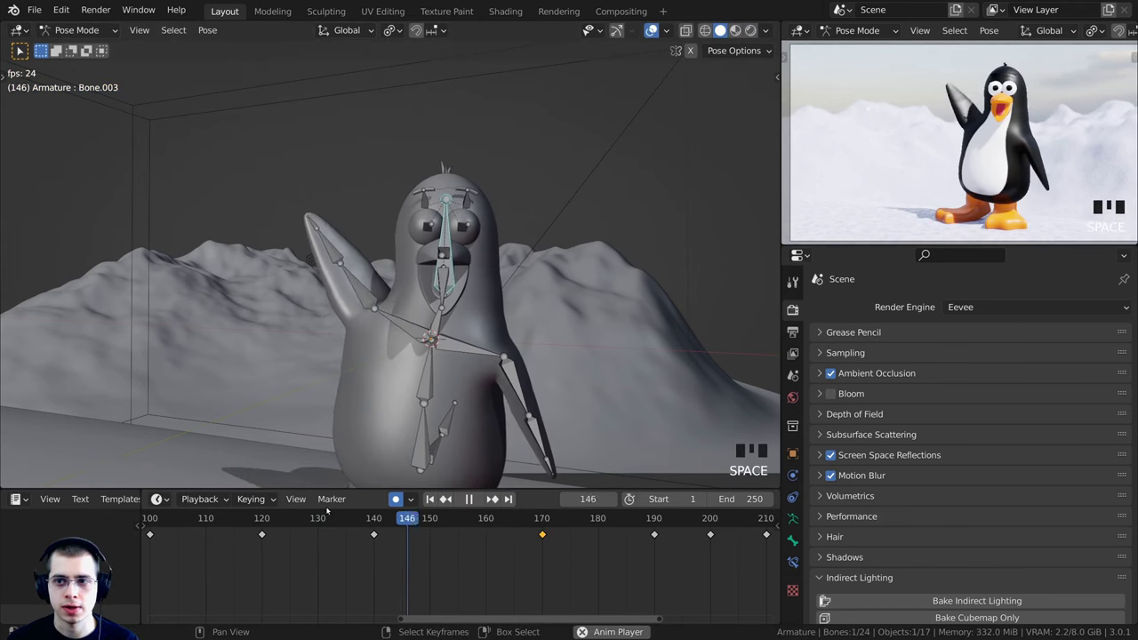
key(space)
click(365, 519)
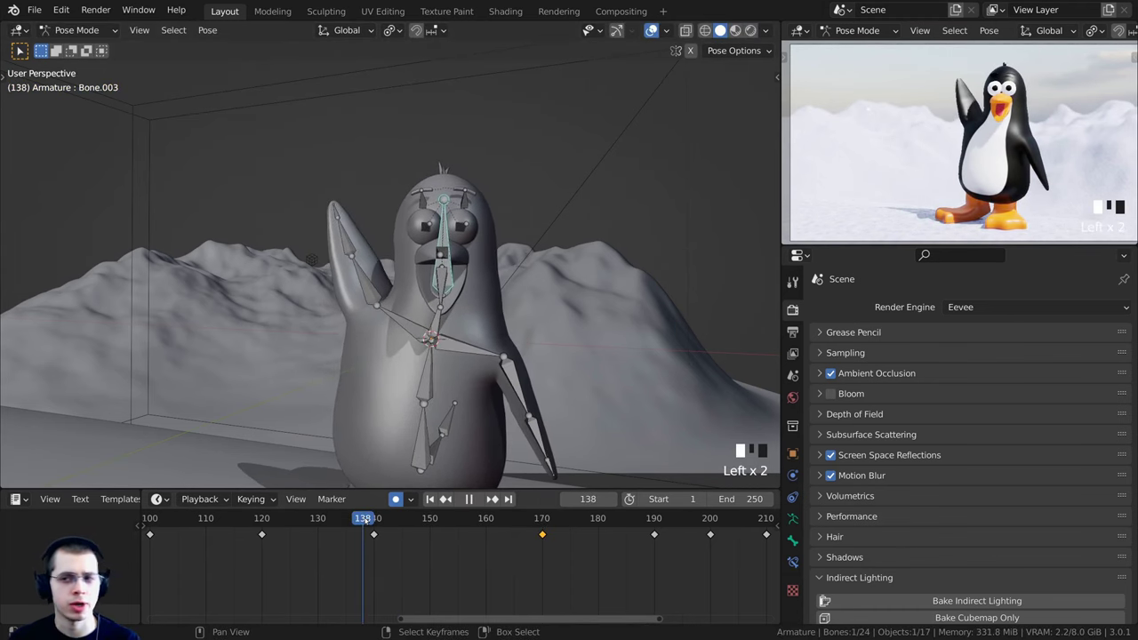
drag(365, 519, 374, 525)
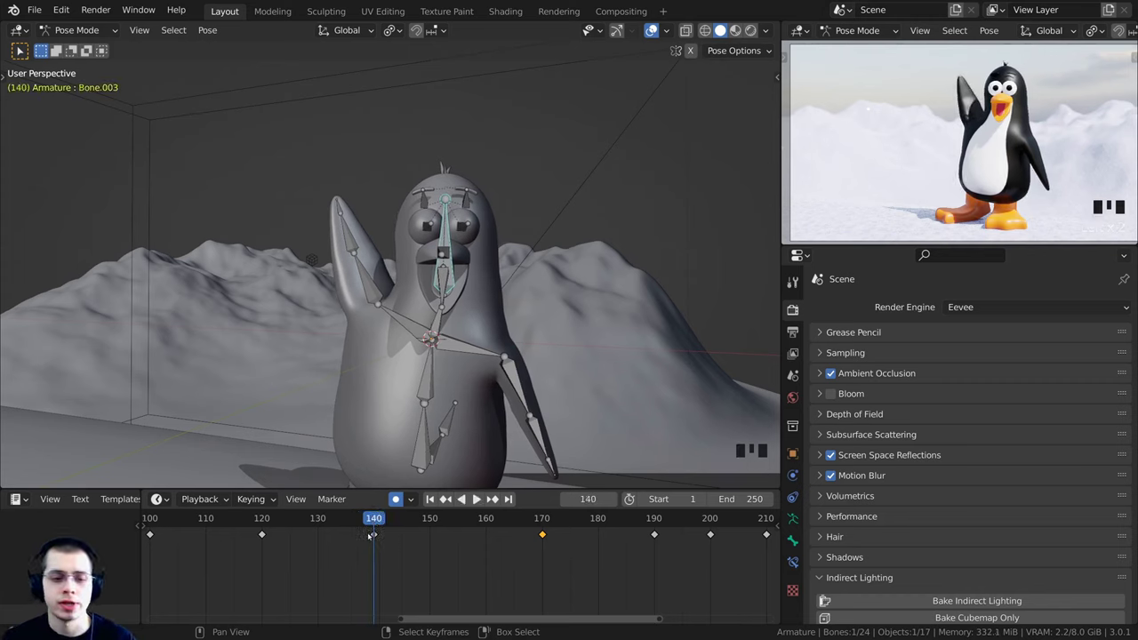
At frame 145, rotate the neck and head bones to tilt the head slightly toward the raised wing
scroll(384, 519, up, 3)
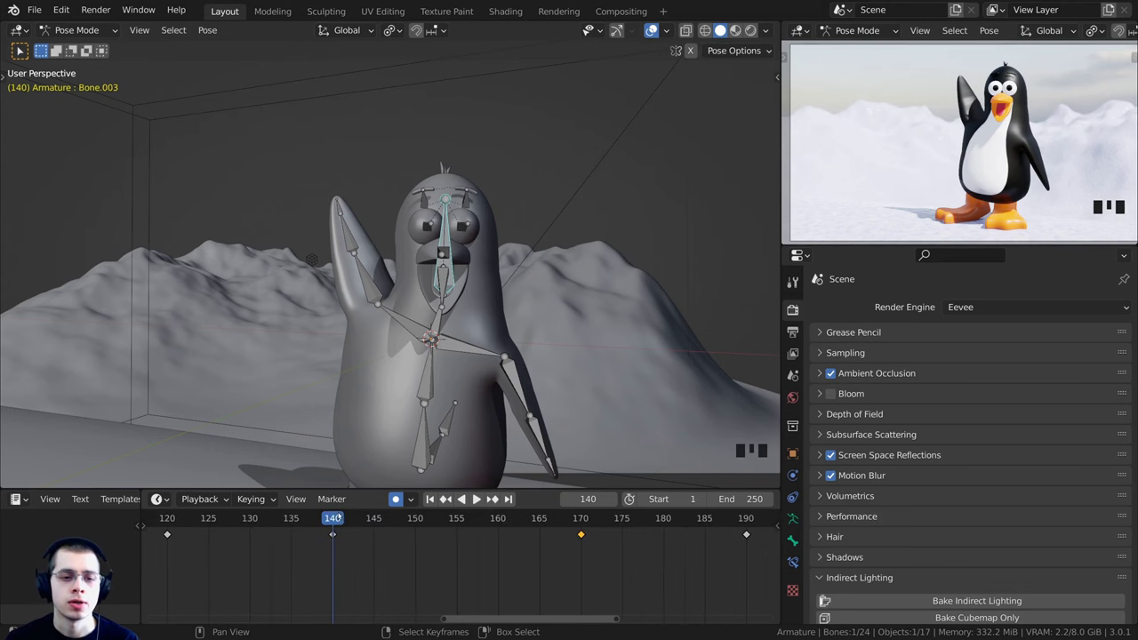
middle_drag(439, 327, 444, 306)
drag(382, 519, 425, 521)
right_click(445, 285)
key(r)
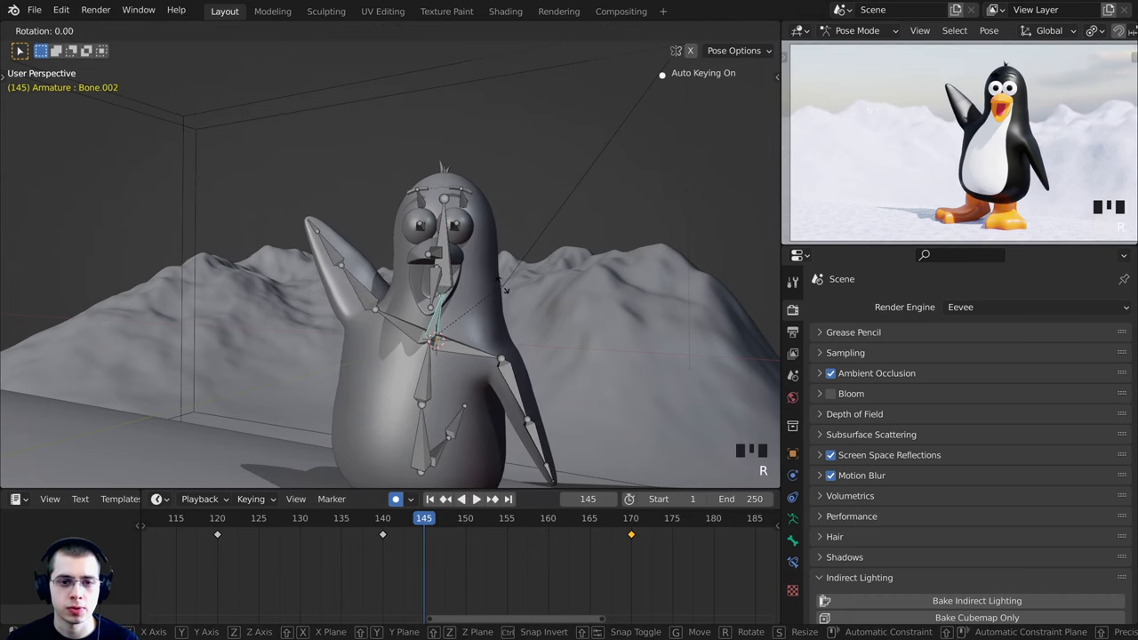
click(443, 283)
right_click(445, 277)
key(r)
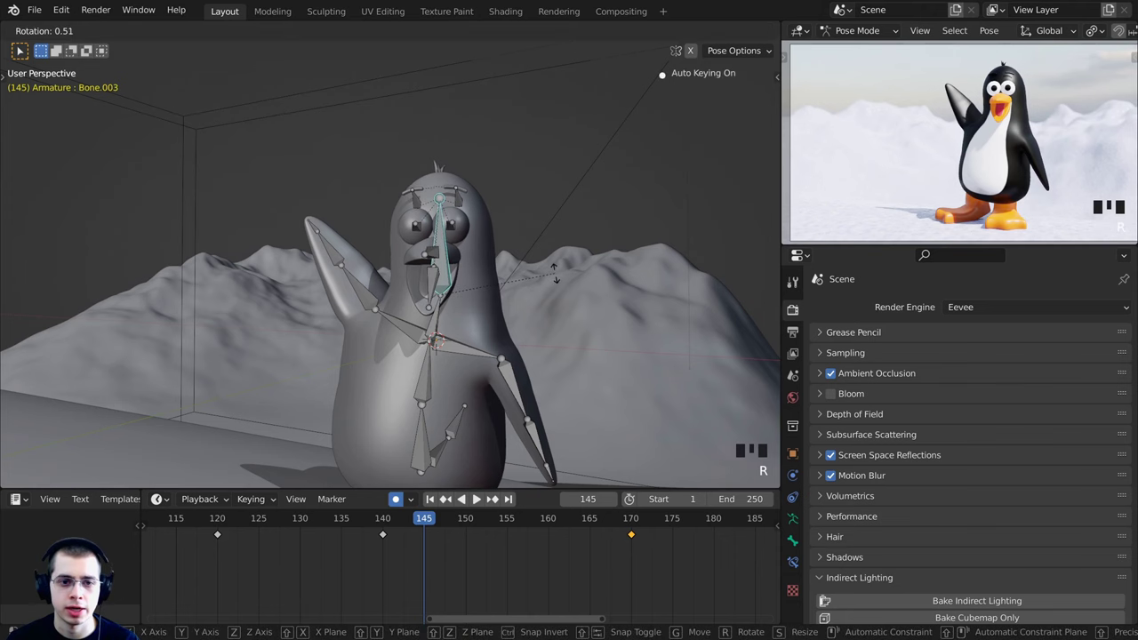
click(555, 283)
Play the motion onward, then at frame 150 rotate the neck and head bones to key a new head tilt
key(space)
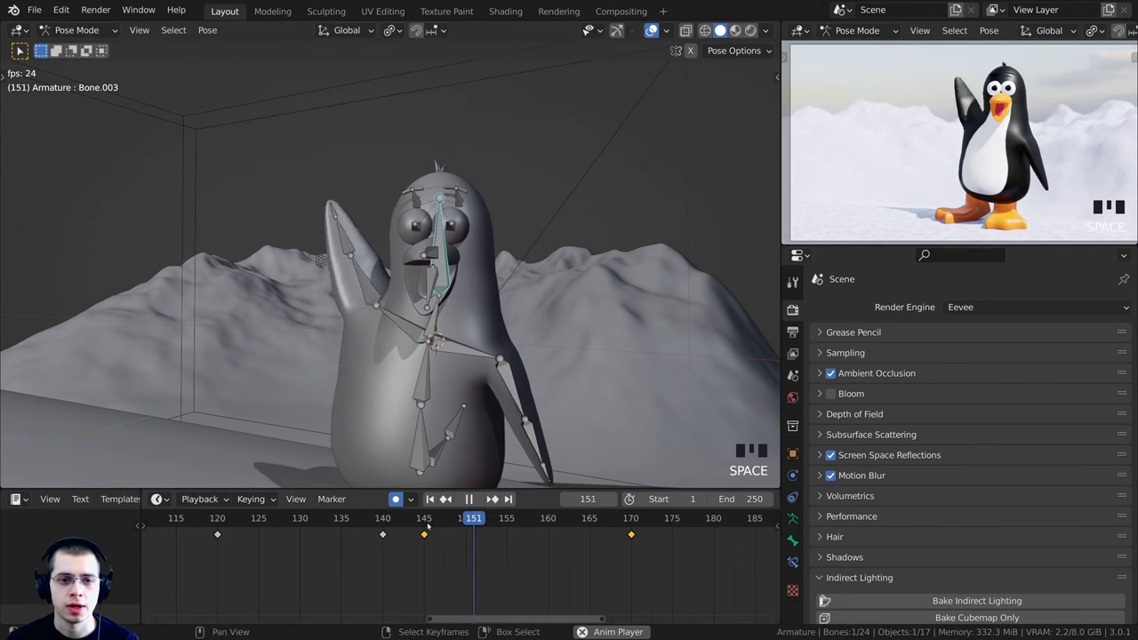
click(471, 521)
drag(471, 526, 468, 526)
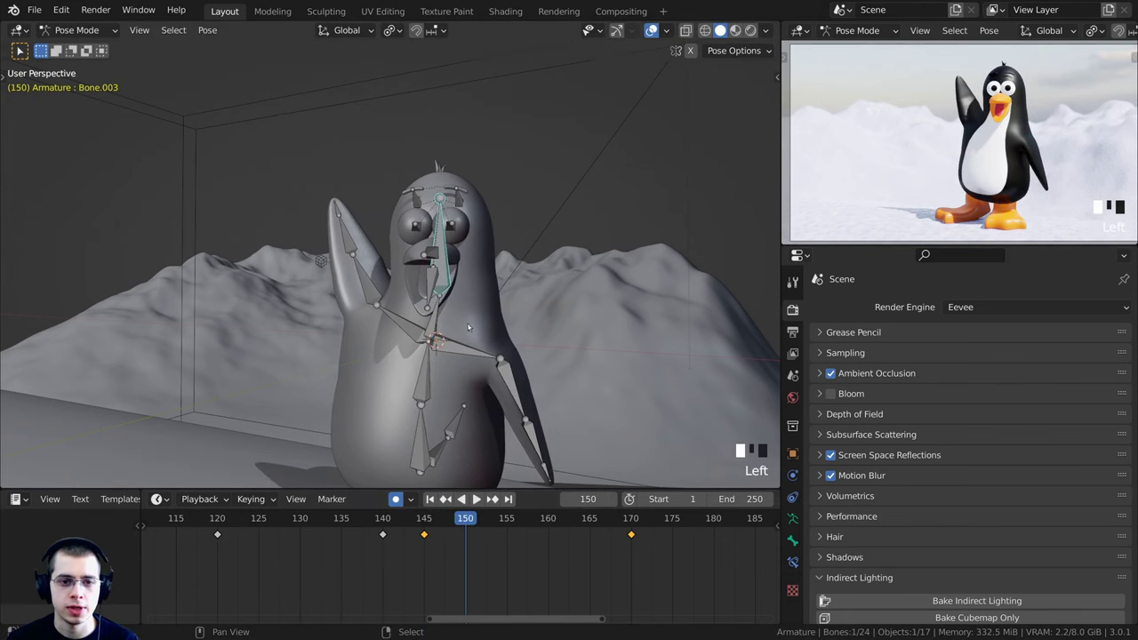
scroll(462, 330, up, 1)
right_click(439, 332)
key(r)
click(531, 327)
right_click(439, 258)
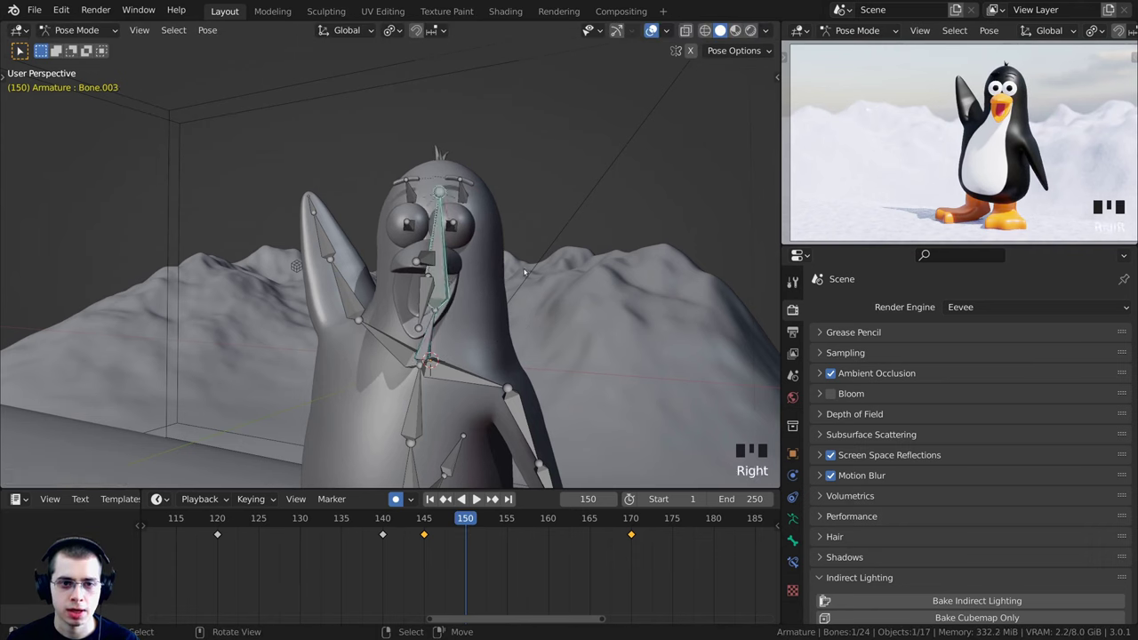
key(r)
click(496, 479)
At frame 155, rotate the head bone to change the head's tilt
mouse_move(467, 519)
mouse_down()
mouse_move(399, 519)
mouse_move(467, 519)
mouse_up()
key(space)
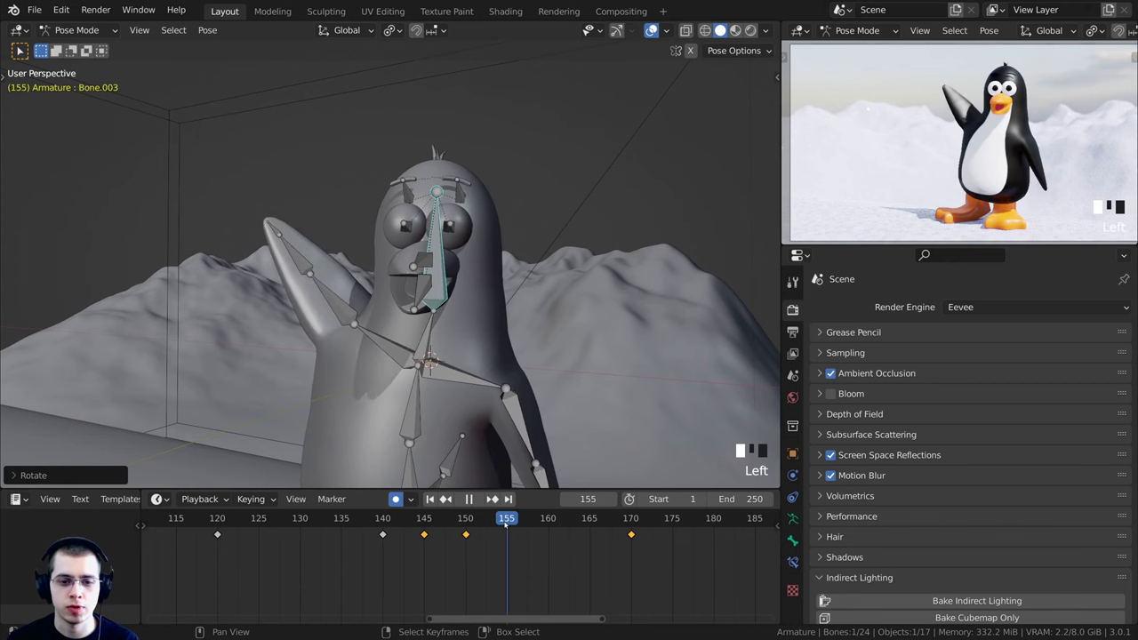
key(r)
click(538, 305)
Rotate the neck bone at frame 155 and readjust the head bone's rotation to match
right_click(429, 339)
scroll(430, 339, up, 1)
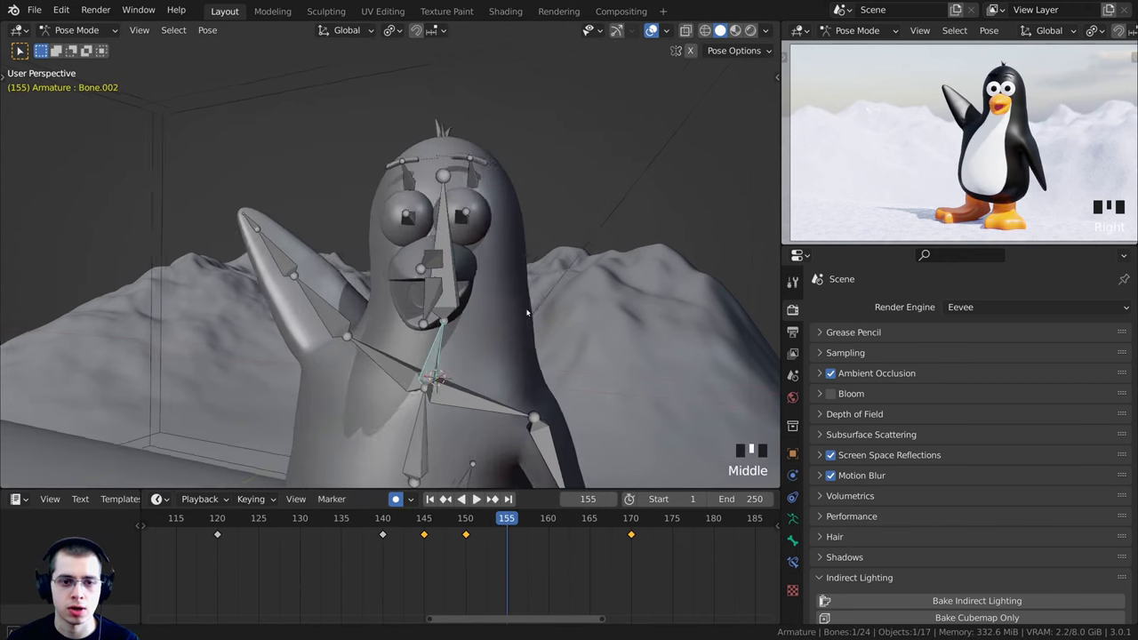
middle_drag(432, 339, 480, 336)
key(r)
click(498, 325)
right_click(449, 305)
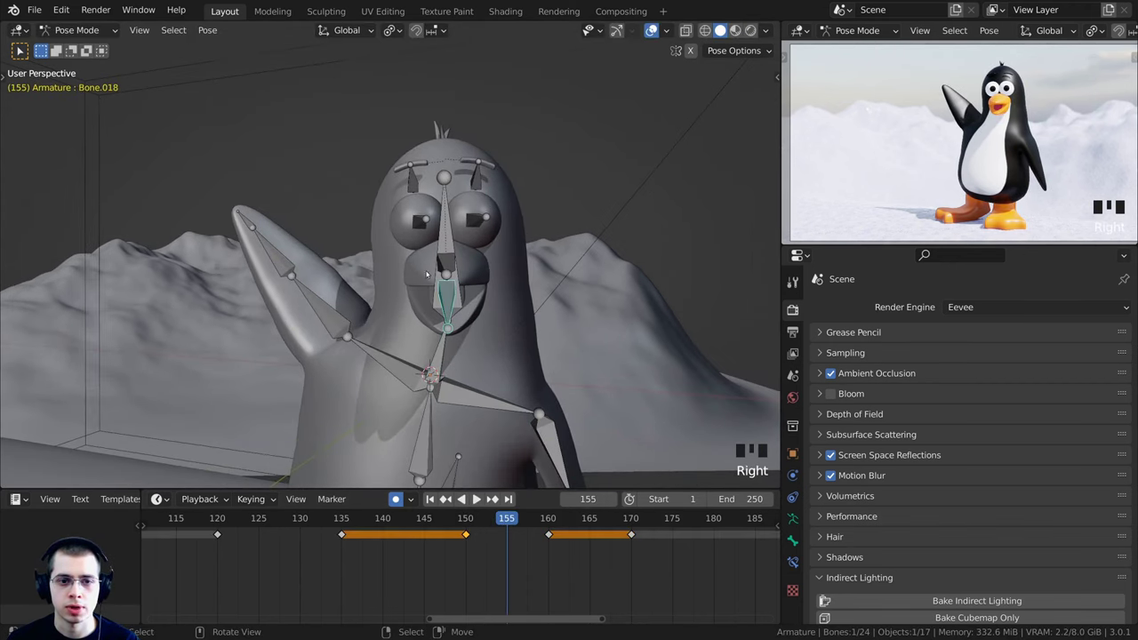
click(441, 232)
key(r)
click(496, 305)
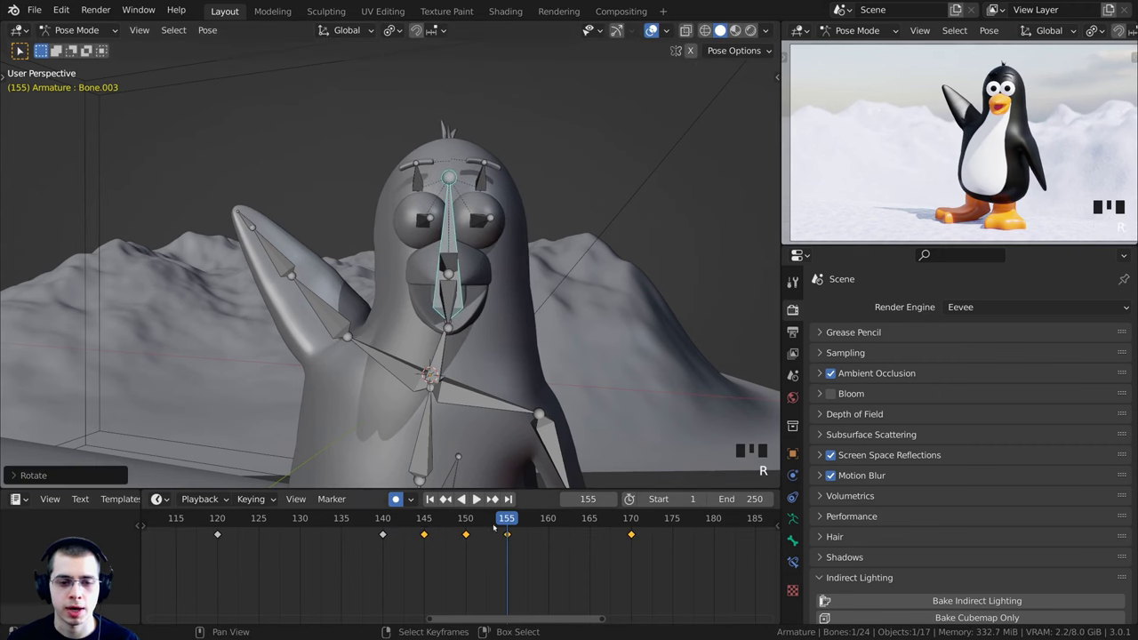
Play back the head motion, then at frame 160 rotate the neck and head bones to key another tilt
click(450, 523)
key(space)
click(514, 520)
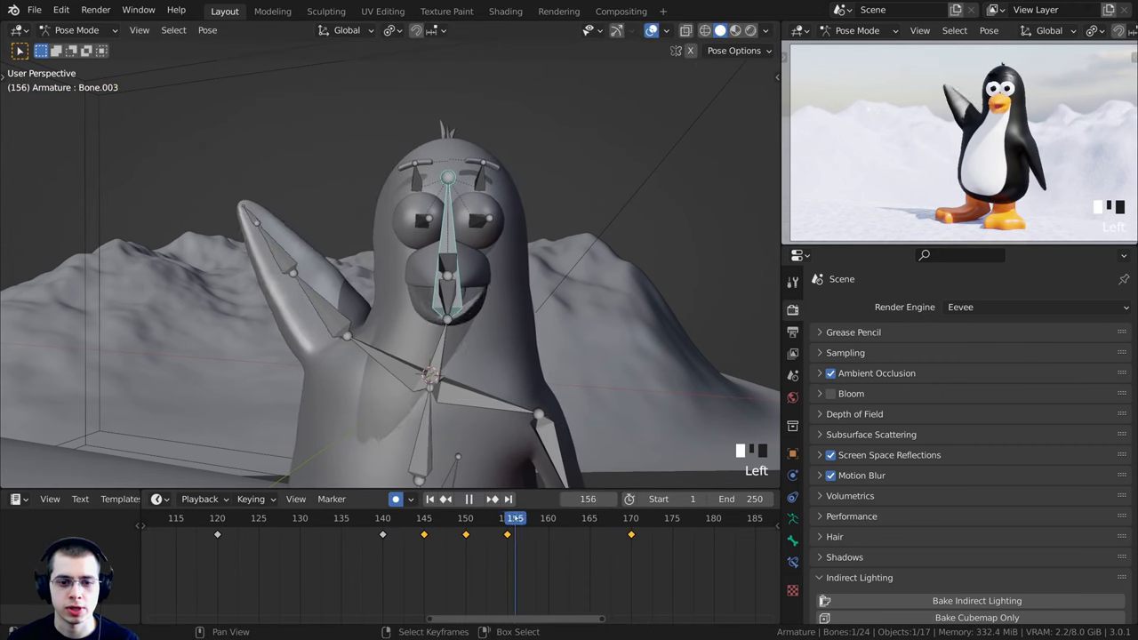
key(space)
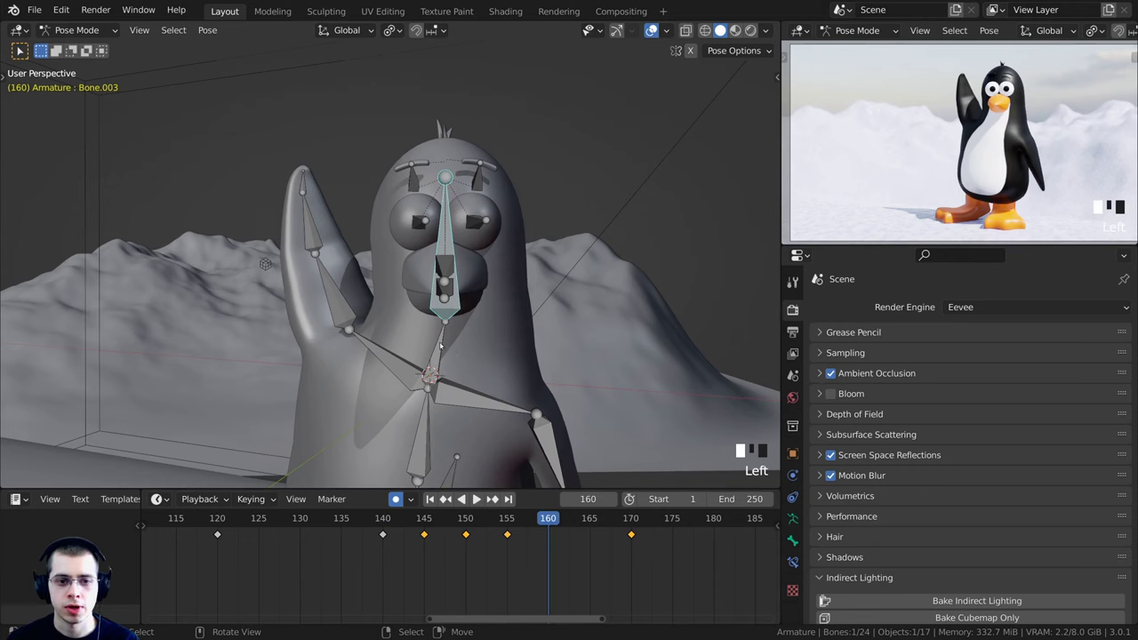
right_click(441, 346)
key(r)
click(489, 267)
right_click(457, 253)
key(r)
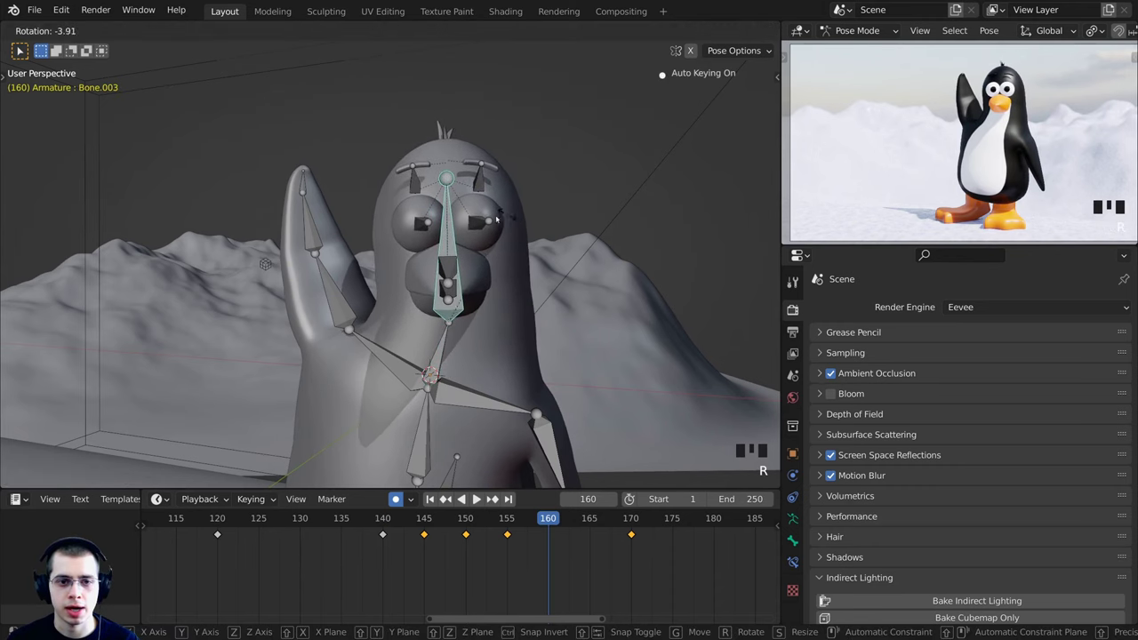
click(497, 218)
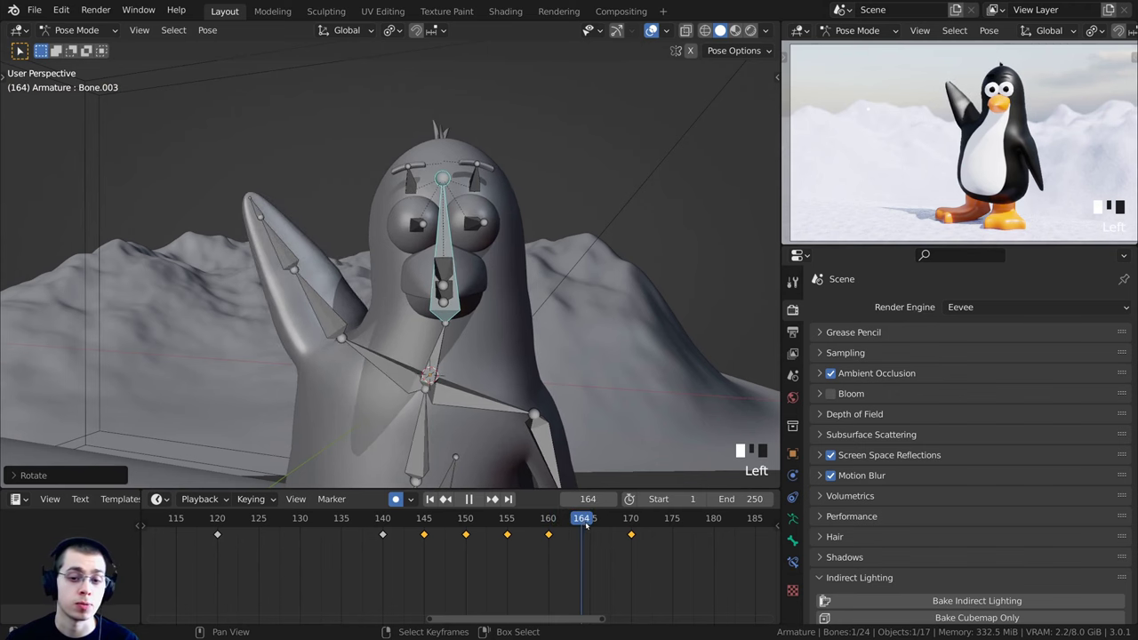
At frame 165, rotate the neck and head bones to key the head tilt for the outward wing swing
key(space)
key(r)
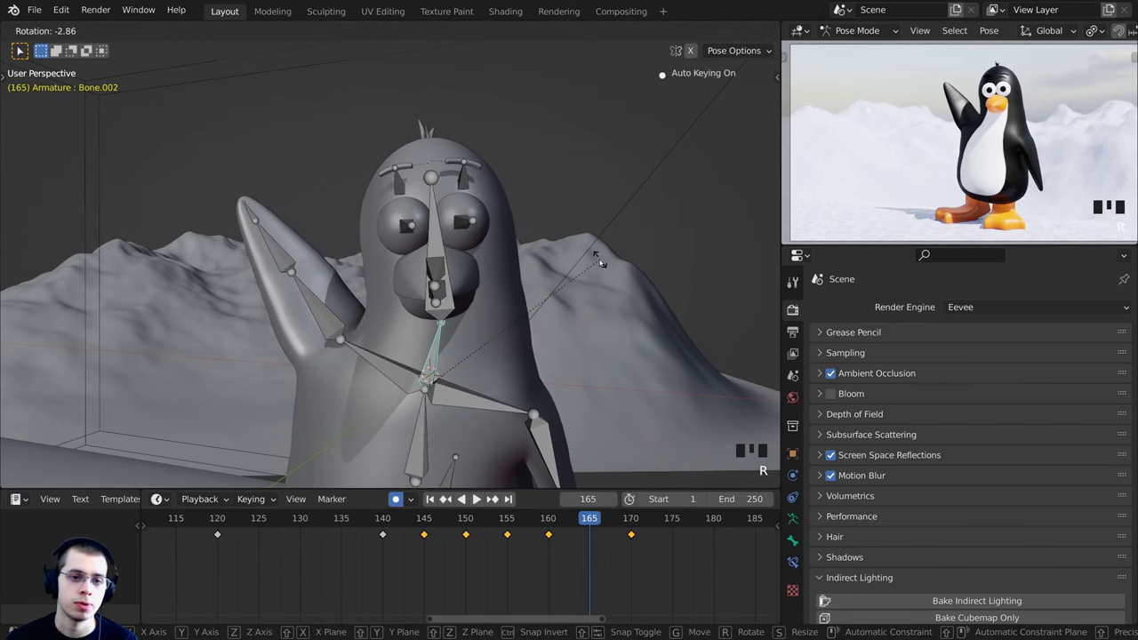
click(601, 261)
right_click(448, 239)
key(r)
click(568, 202)
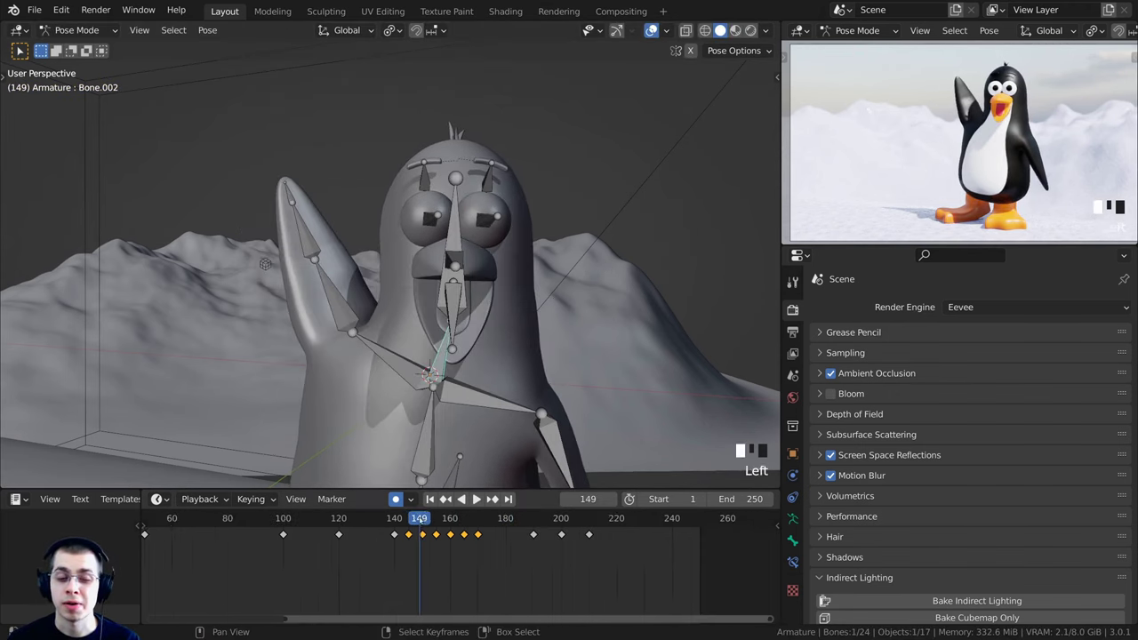
Play back and scrub the animation from about frame 120 back to about frame 50 to review the walk
scroll(445, 534, up, 2)
middle_drag(481, 529, 577, 527)
middle_drag(593, 567, 617, 570)
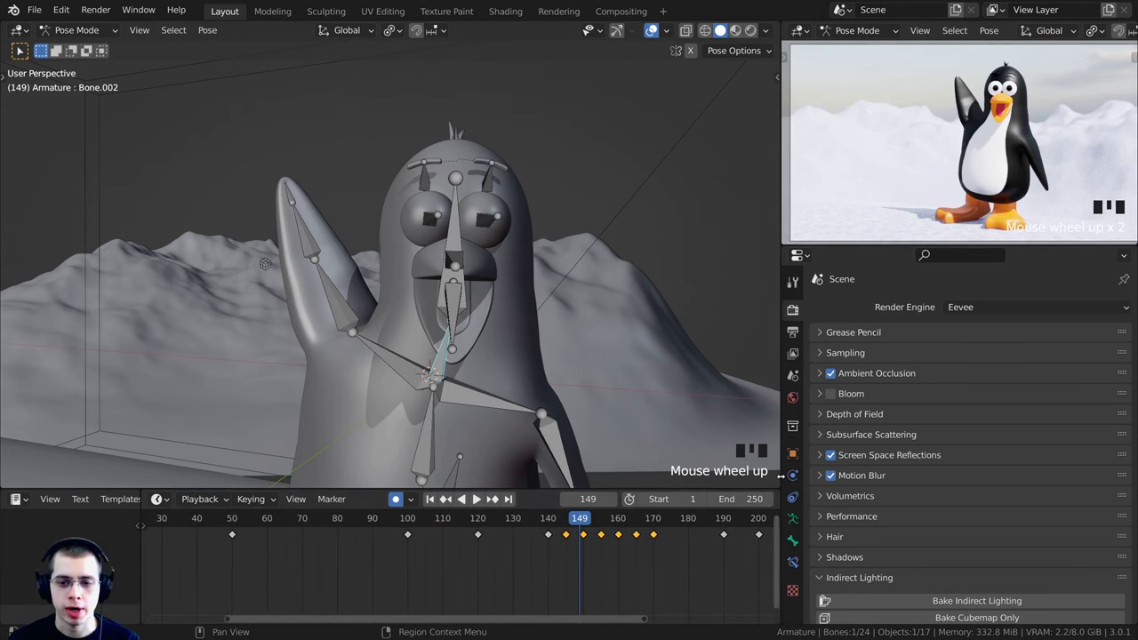
drag(781, 476, 798, 477)
scroll(519, 578, down, 1)
click(485, 523)
key(space)
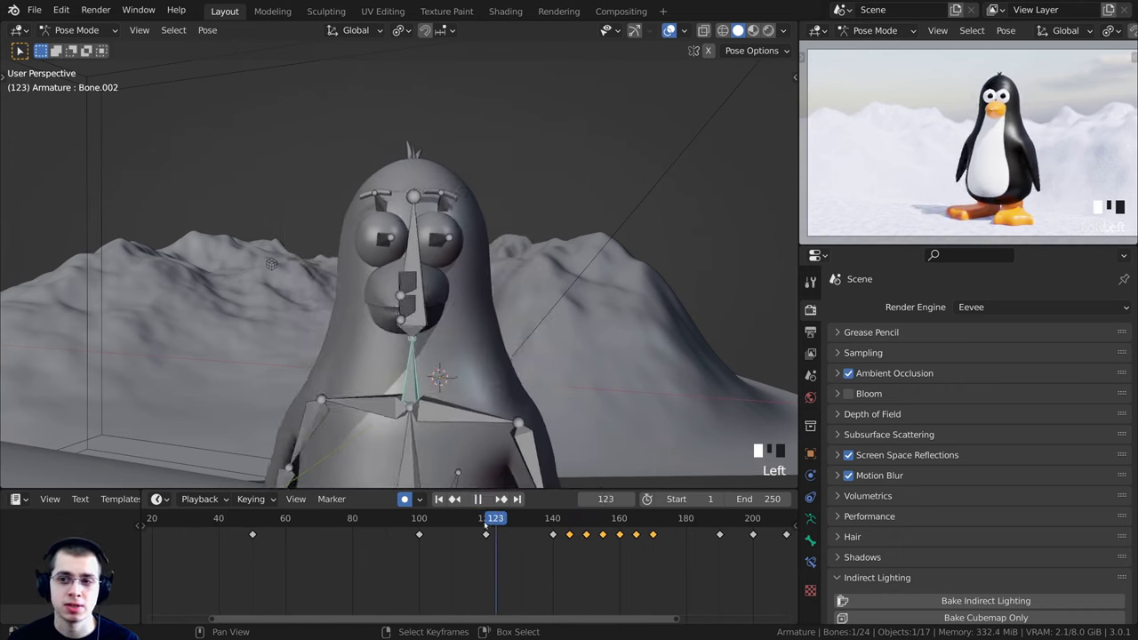
drag(485, 525, 253, 532)
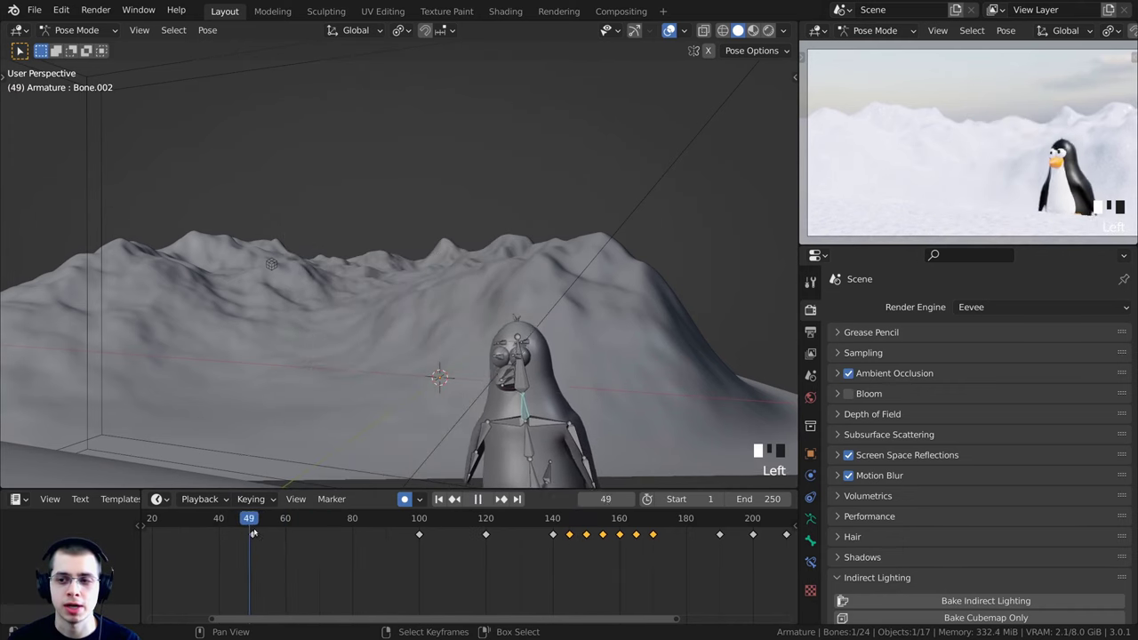
key(space)
scroll(364, 531, down, 2)
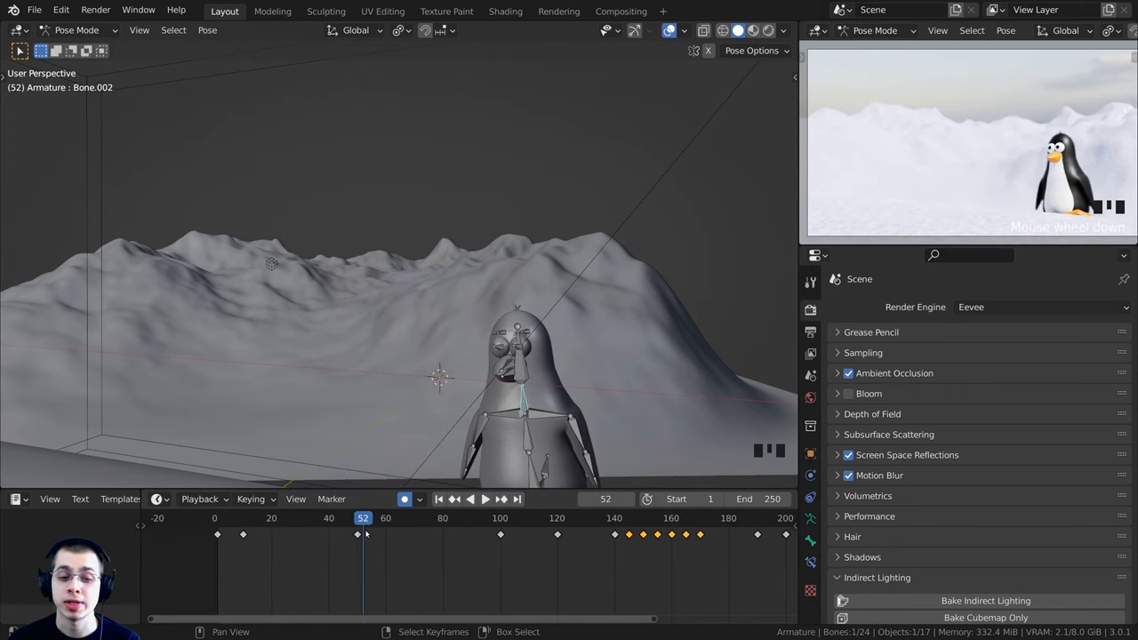
drag(365, 532, 329, 561)
scroll(329, 562, up, 4)
Go to frame 50 and look through the camera, framing the walking penguin
drag(294, 526, 316, 524)
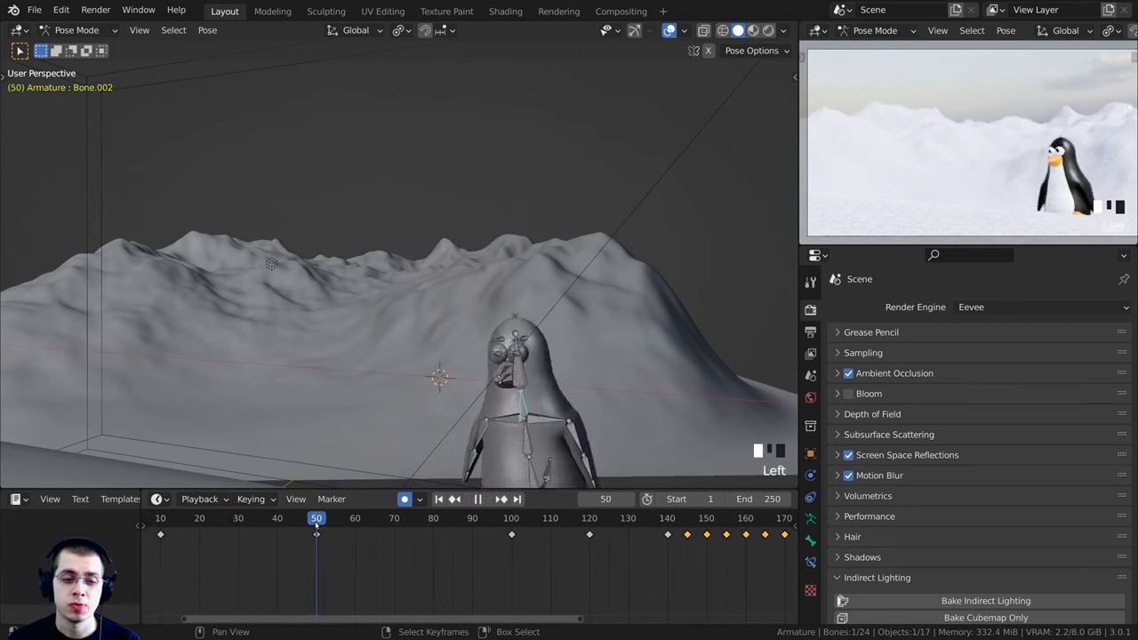
scroll(499, 391, up, 4)
shift+middle_drag(499, 392, 514, 373)
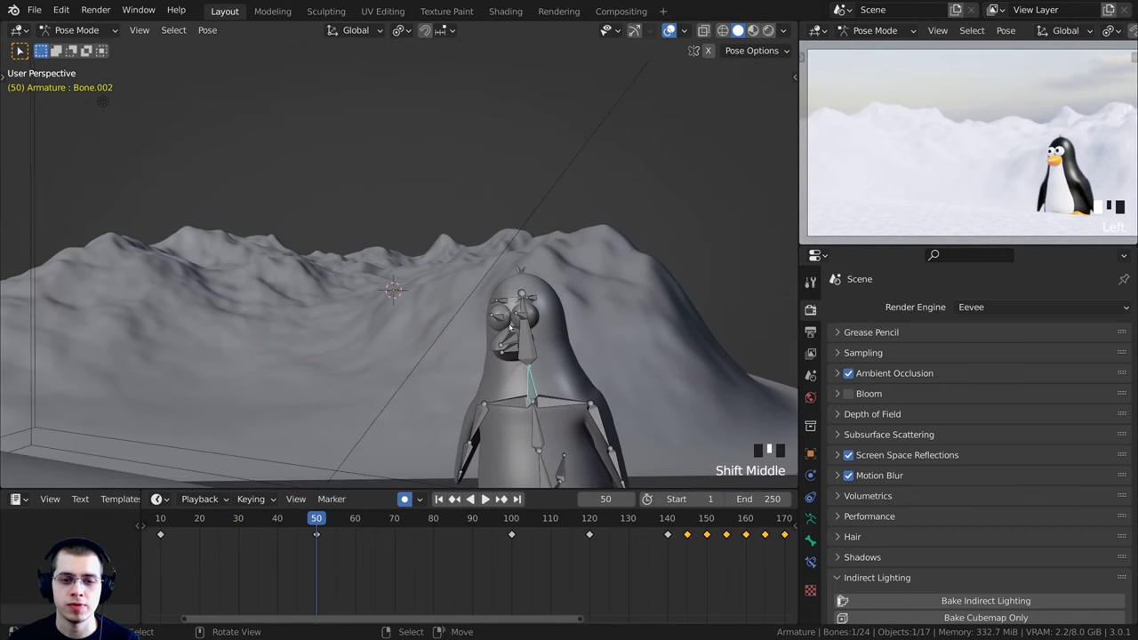
scroll(518, 369, down, 3)
scroll(517, 369, down, 1)
shift+middle_drag(1123, 153, 1082, 181)
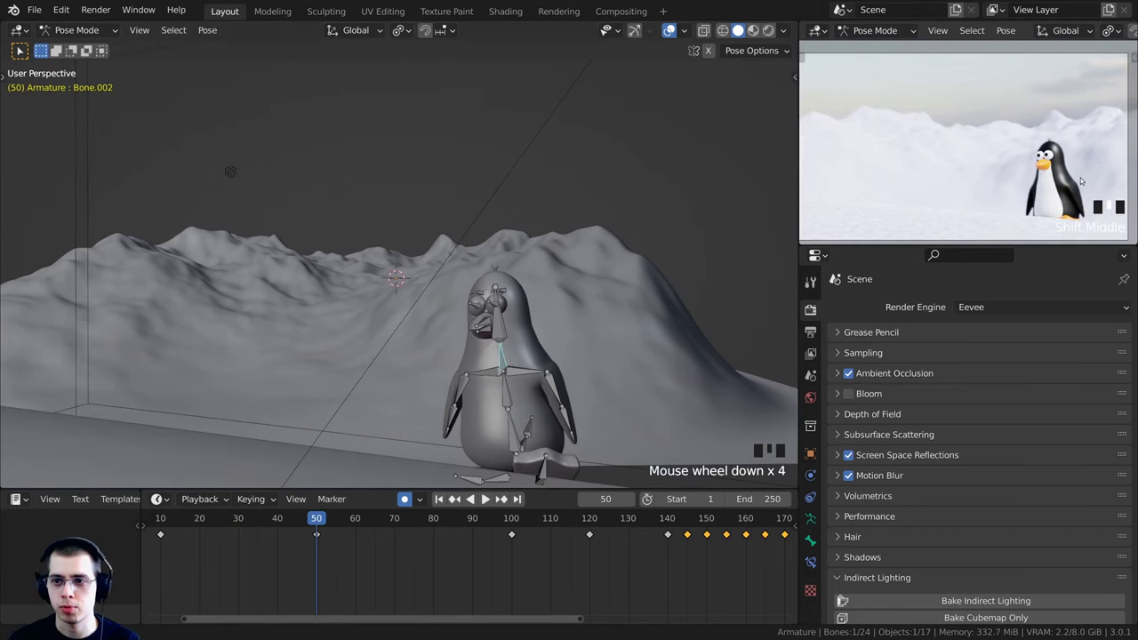
key(KP_0)
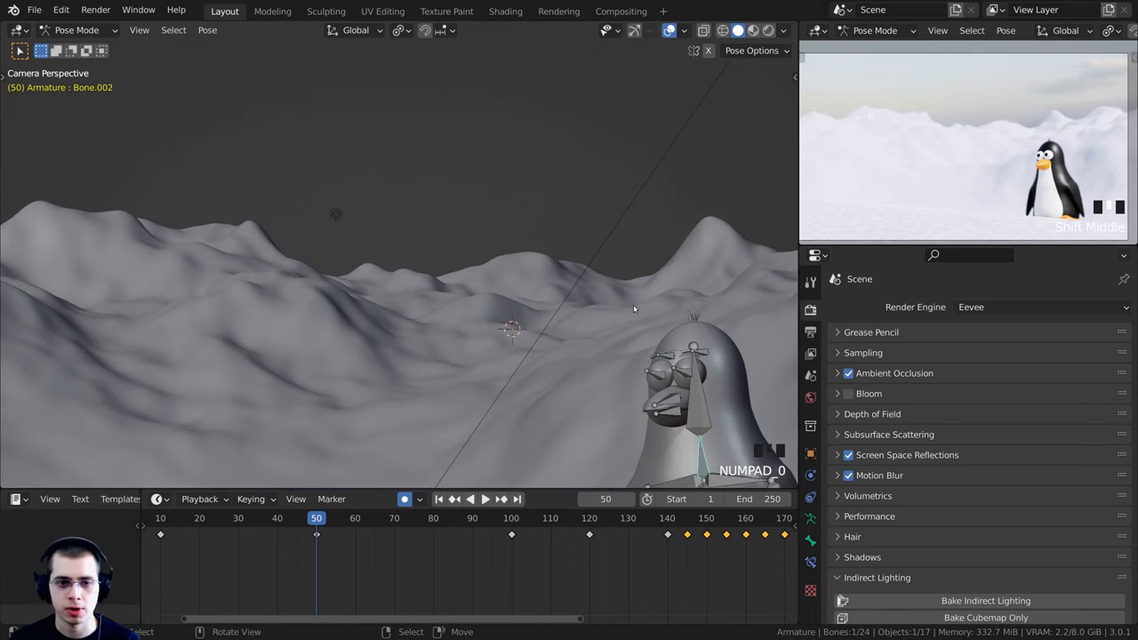
shift+middle_drag(633, 307, 348, 137)
shift+middle_drag(445, 231, 401, 193)
At frame 50, rotate the neck and head bones to turn the penguin's face toward the camera
key(r)
key(r)
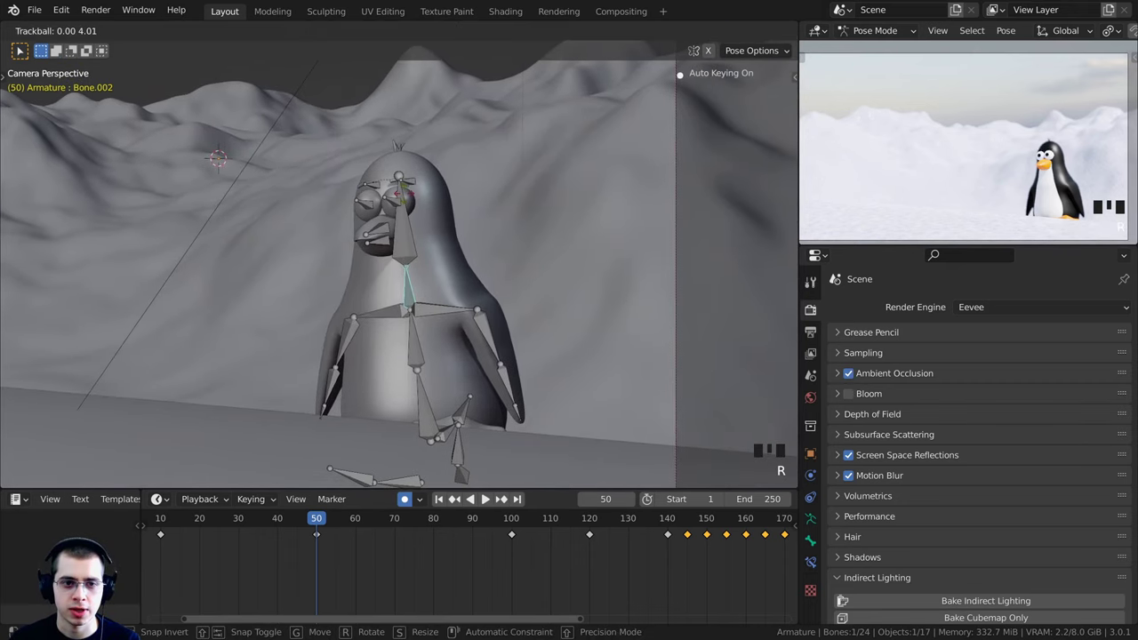
click(403, 197)
right_click(406, 233)
key(r)
key(r)
click(501, 227)
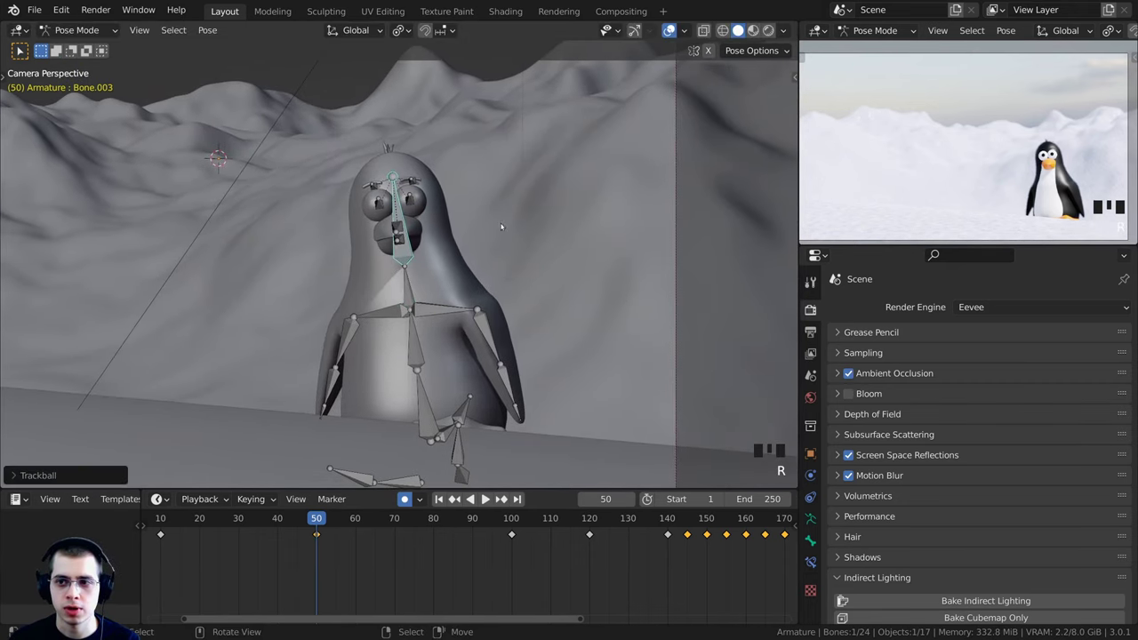
key(r)
click(423, 203)
shift+middle_drag(414, 217, 412, 245)
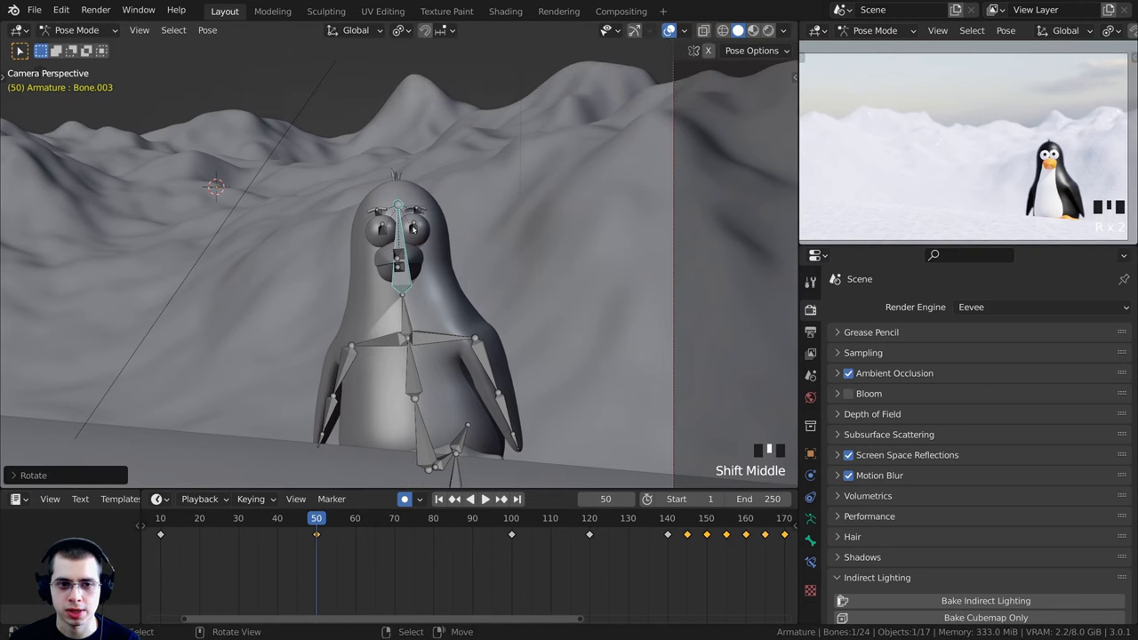
Rotate both eye bones together at frame 50 to key a sideways gaze
right_click(413, 230)
scroll(413, 229, up, 3)
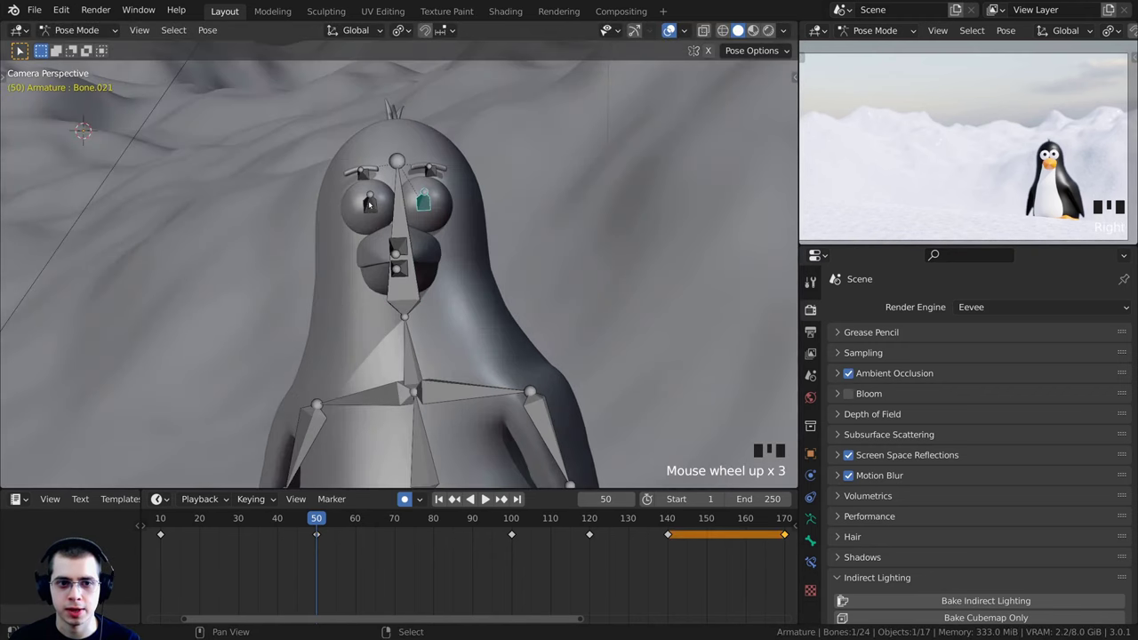
key(r)
key(r)
click(479, 168)
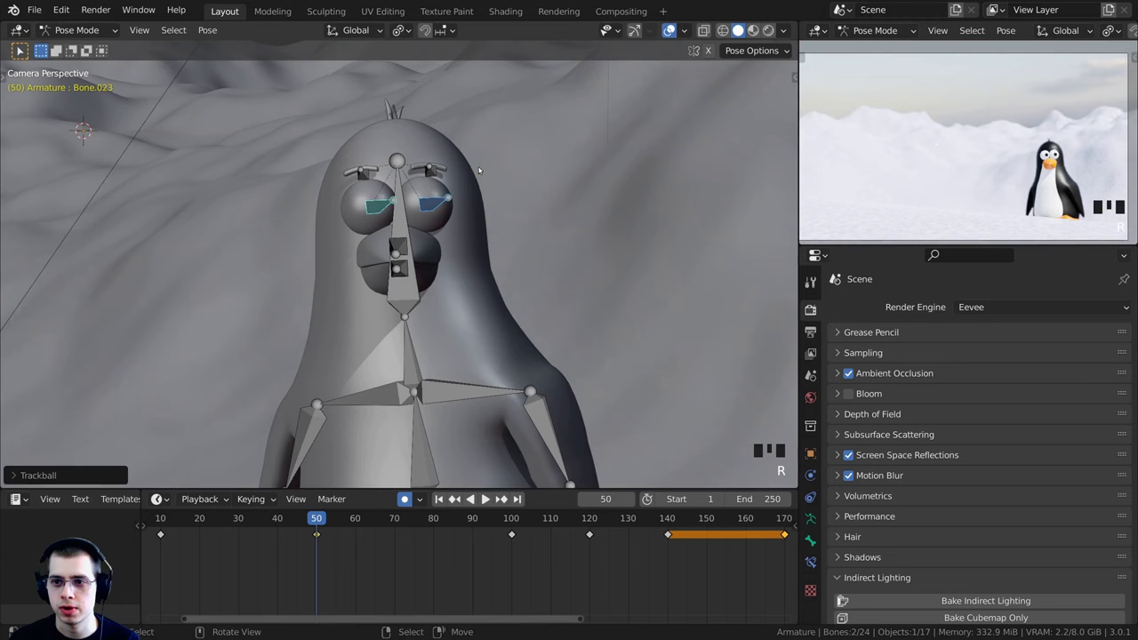
Fine-tune the head bone's tilt and the neck bone's rotation at frame 50
right_click(402, 292)
key(r)
click(425, 312)
right_click(412, 357)
key(r)
key(r)
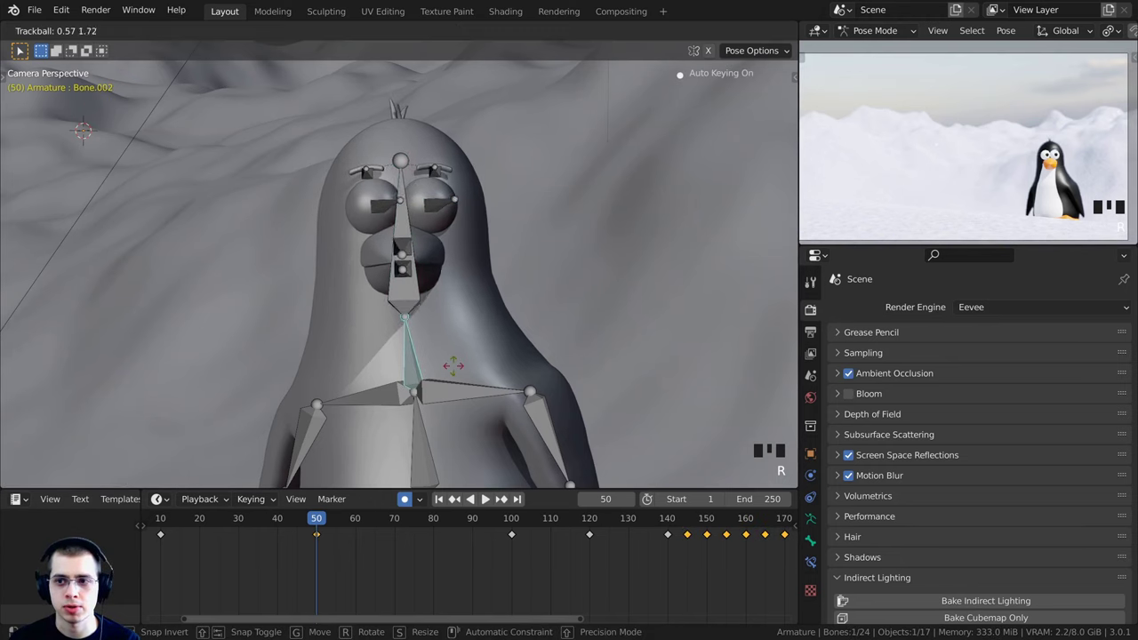
click(454, 364)
At frame 30, rotate the neck bone to turn the penguin's head away to the side
drag(317, 518, 238, 523)
shift+middle_drag(513, 480, 544, 302)
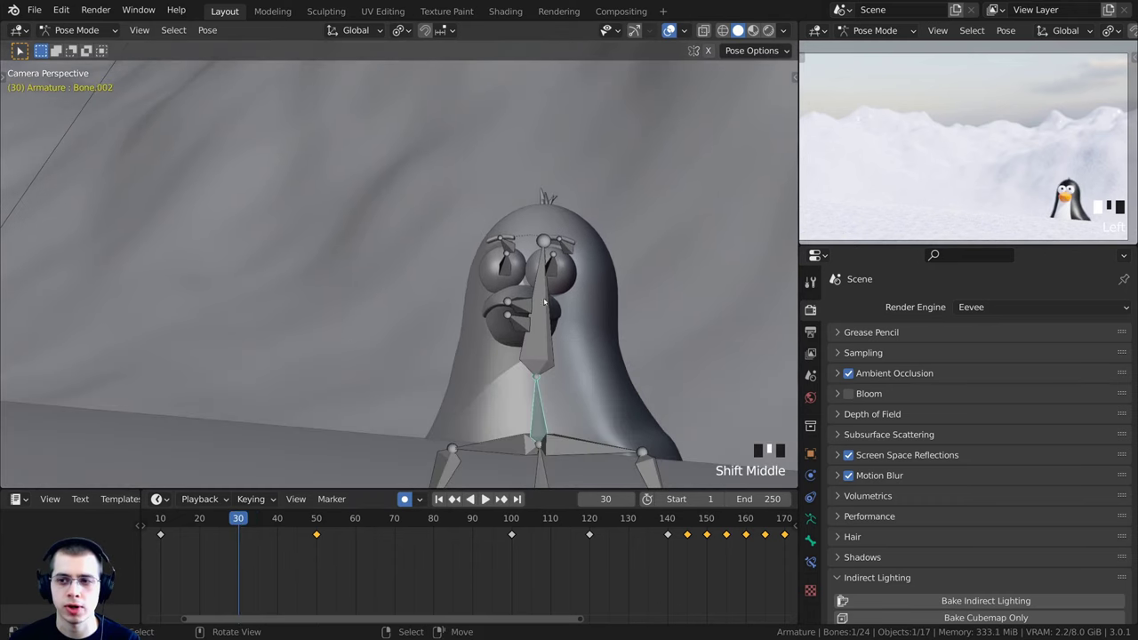
key(r)
key(r)
click(643, 272)
key(r)
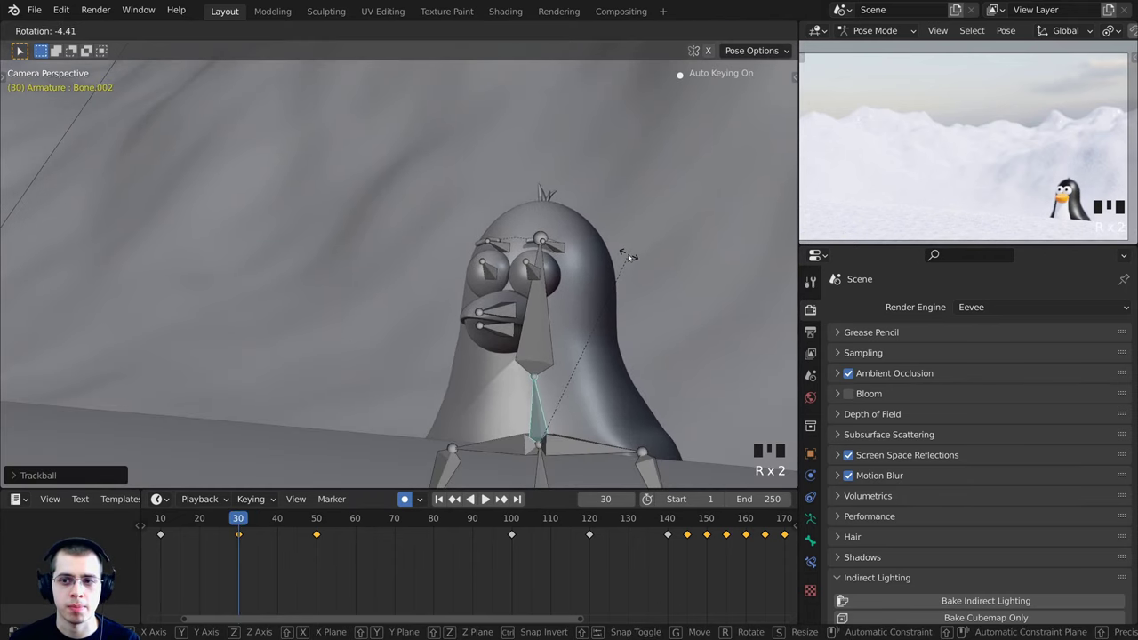
click(612, 280)
key(r)
key(r)
click(601, 274)
At frame 30, tilt the head bone and rotate both eye bones toward the side the head faces
right_click(547, 312)
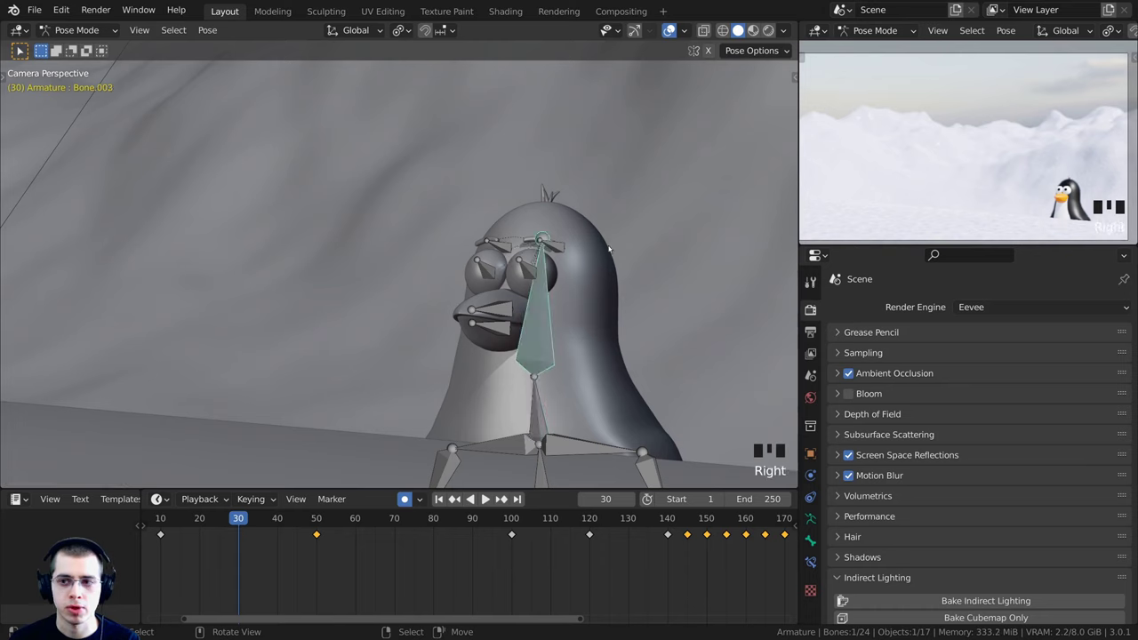
key(r)
click(337, 247)
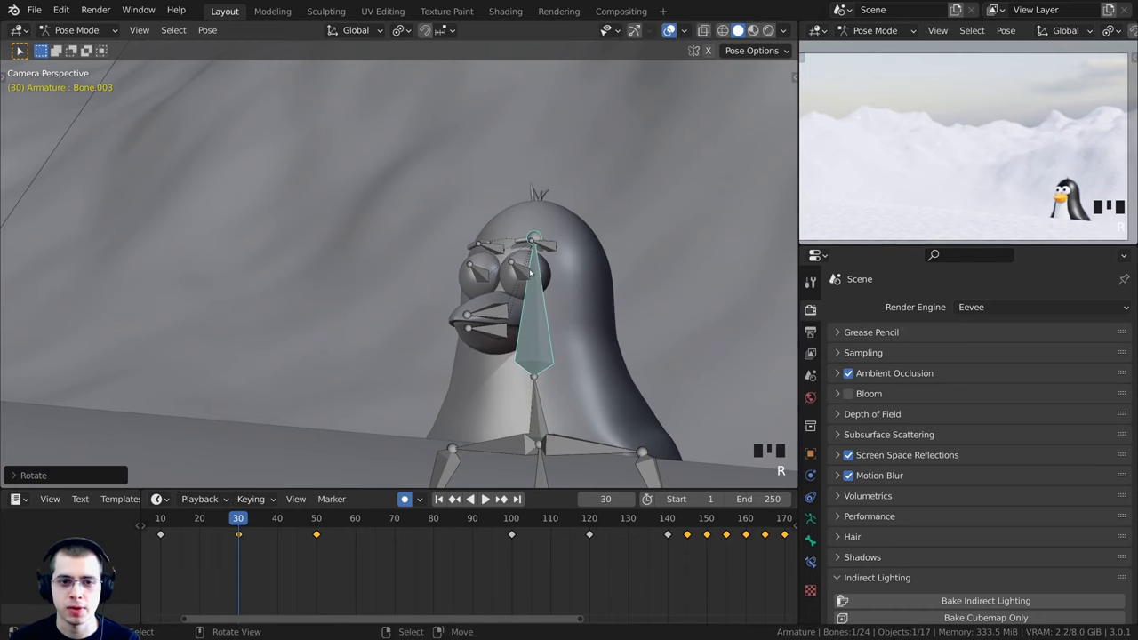
right_click(521, 272)
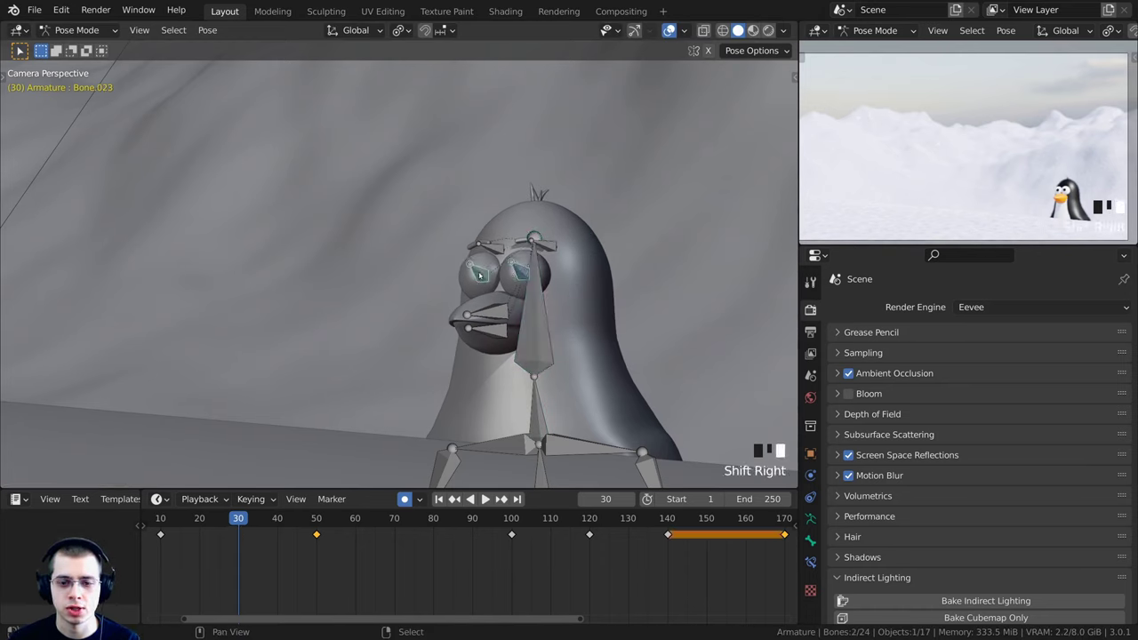
key(r)
key(r)
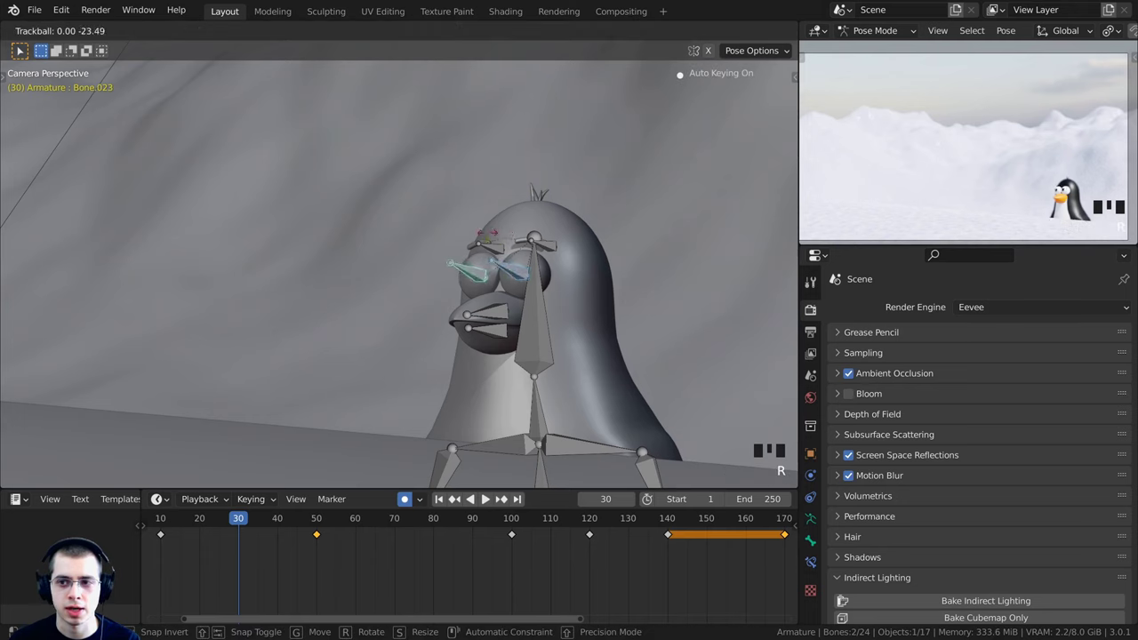
click(266, 479)
Play back the early walk repeatedly to check the head turn and gaze around frames 20 to 56
key(space)
key(space)
key(space)
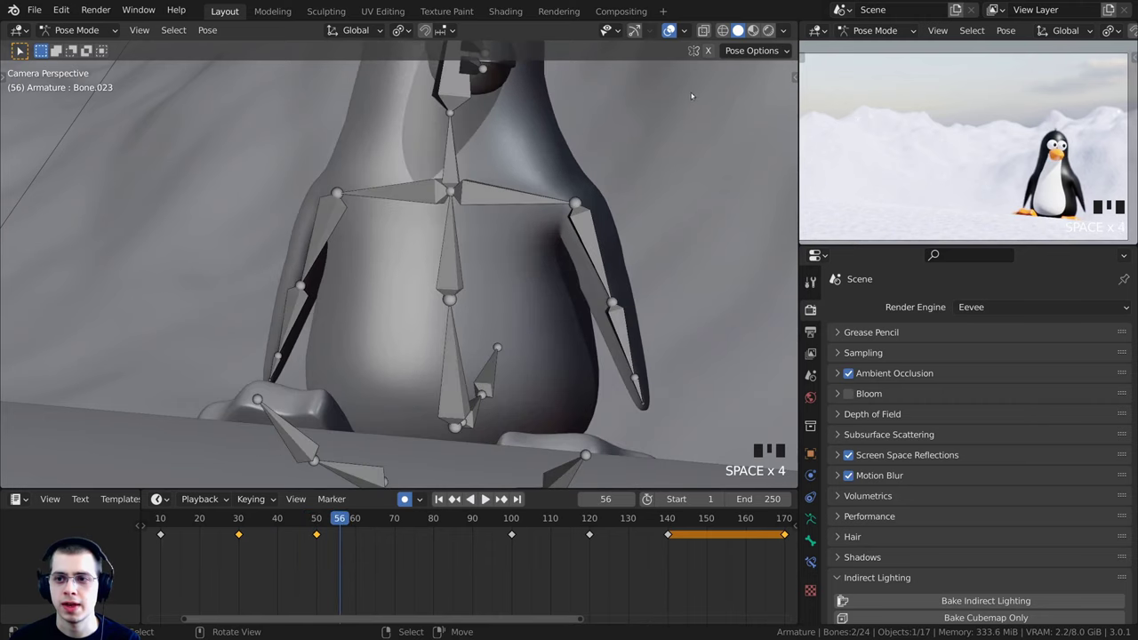
key(space)
scroll(564, 196, down, 3)
key(Left)
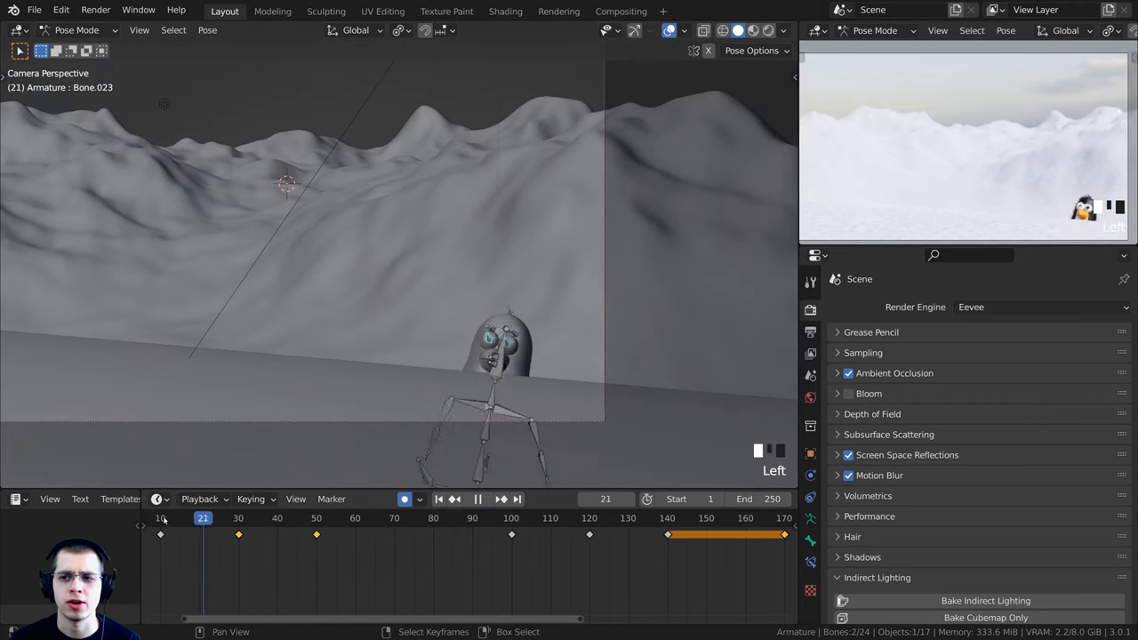
key(space)
key(space)
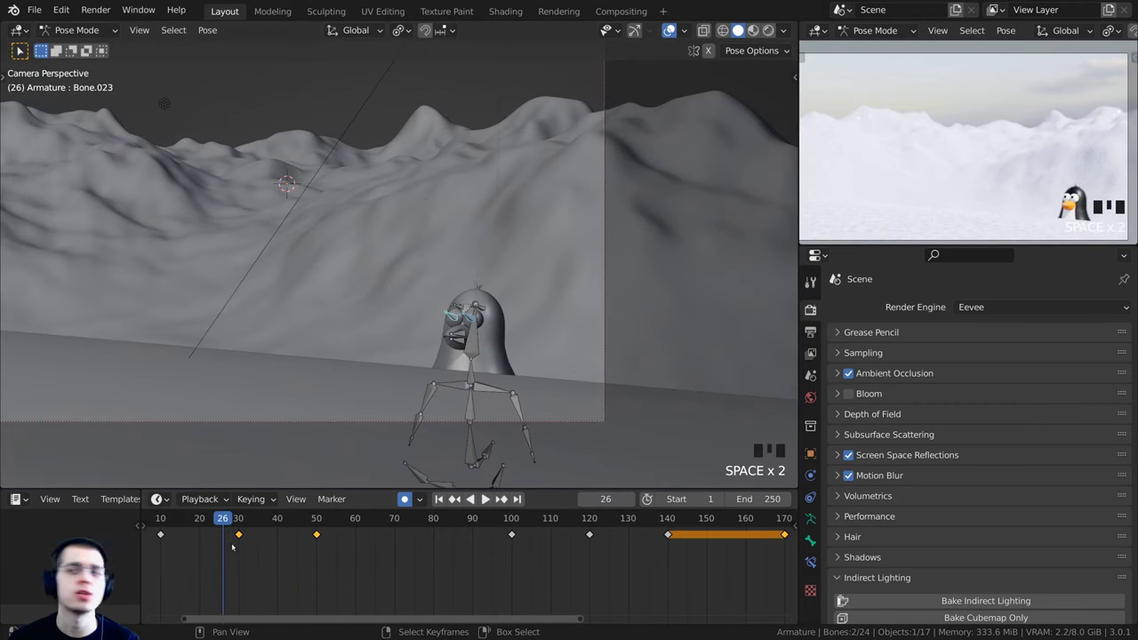
click(228, 519)
key(space)
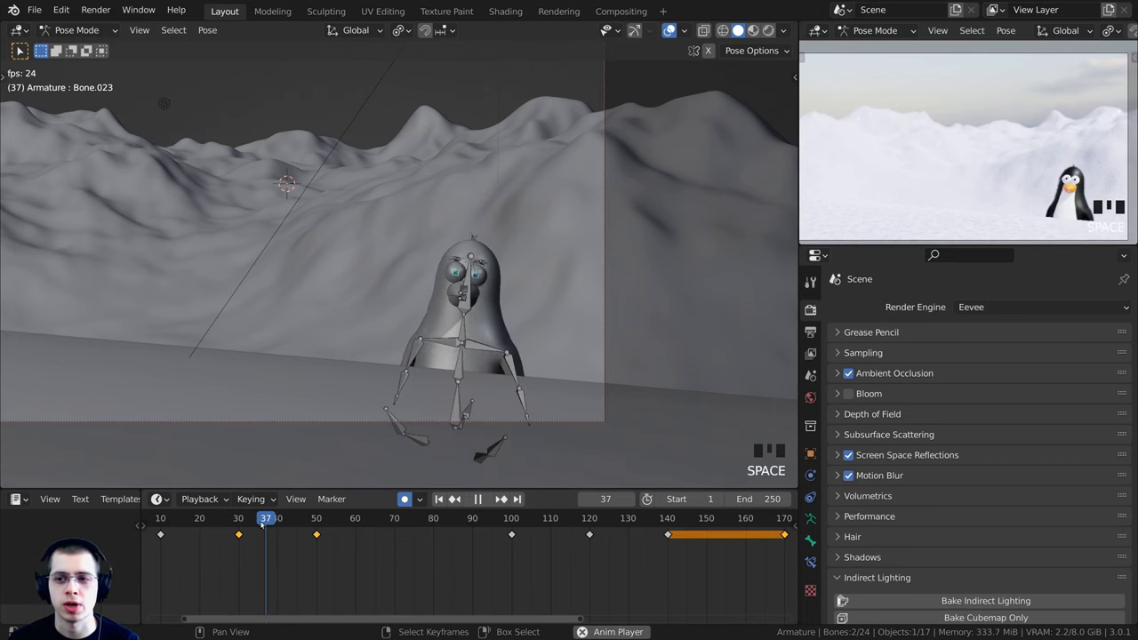
At frame 70, rotate the head and neck bones to turn the penguin's head to the side
drag(323, 521, 395, 520)
shift+middle_drag(408, 419, 494, 365)
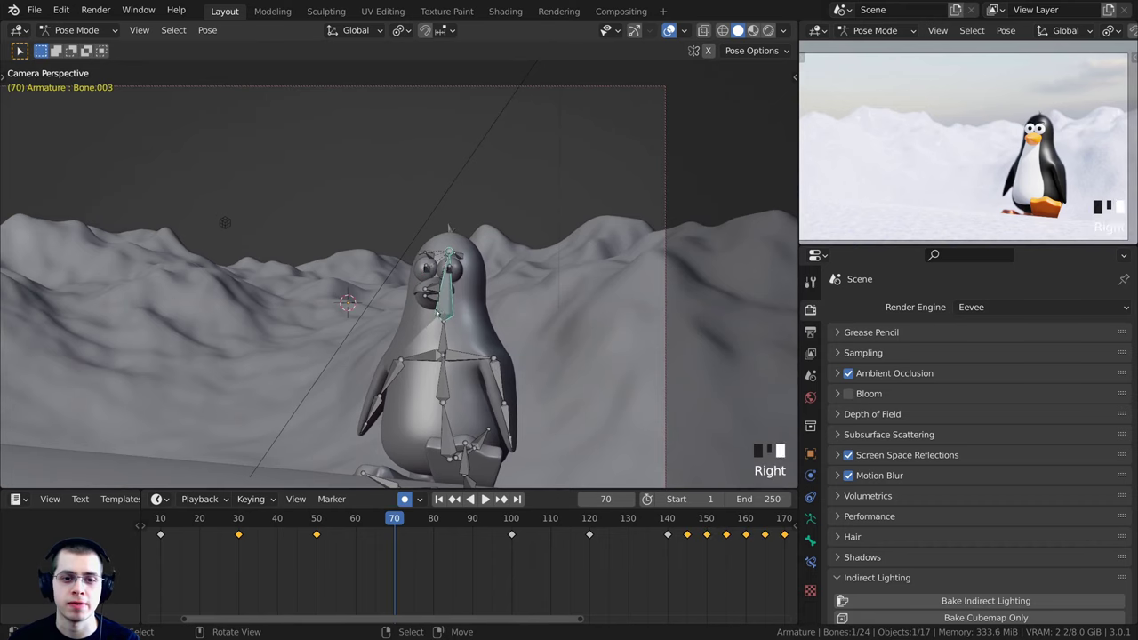
key(r)
key(r)
click(446, 354)
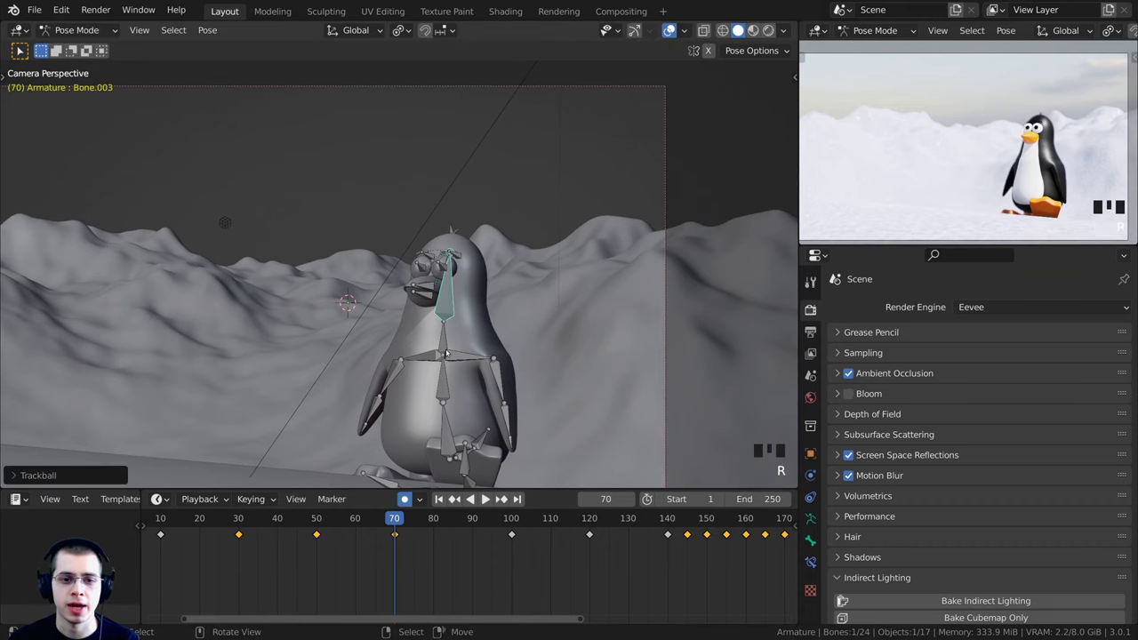
key(r)
key(r)
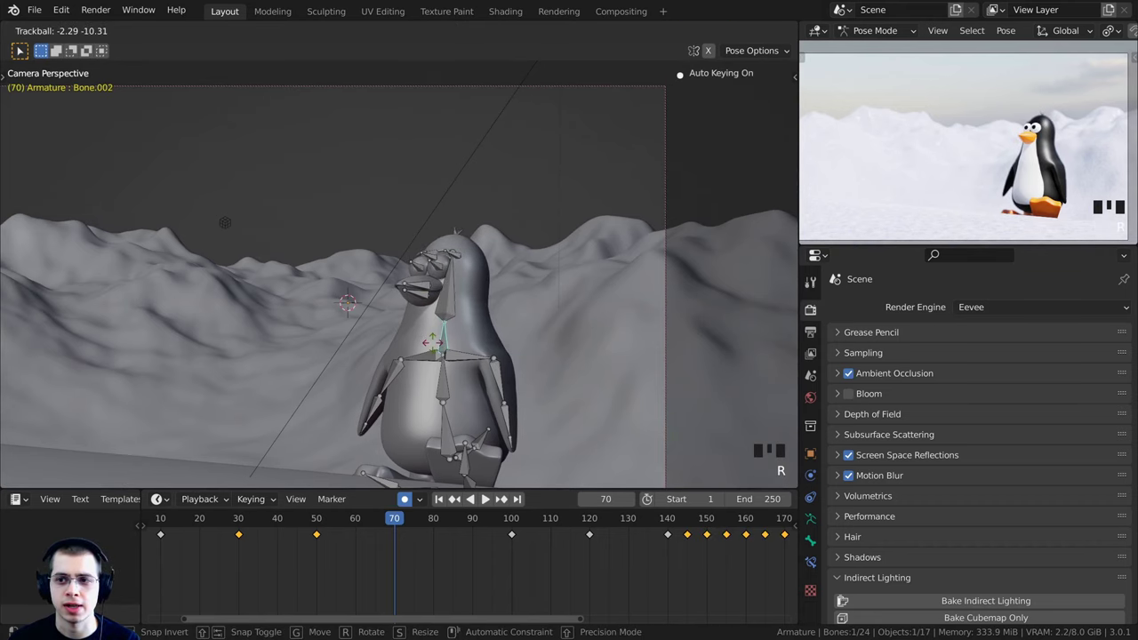
click(460, 276)
Rotate both eye bones together at frame 70 so they look the way the head is turned
scroll(460, 275, up, 4)
scroll(474, 272, up, 3)
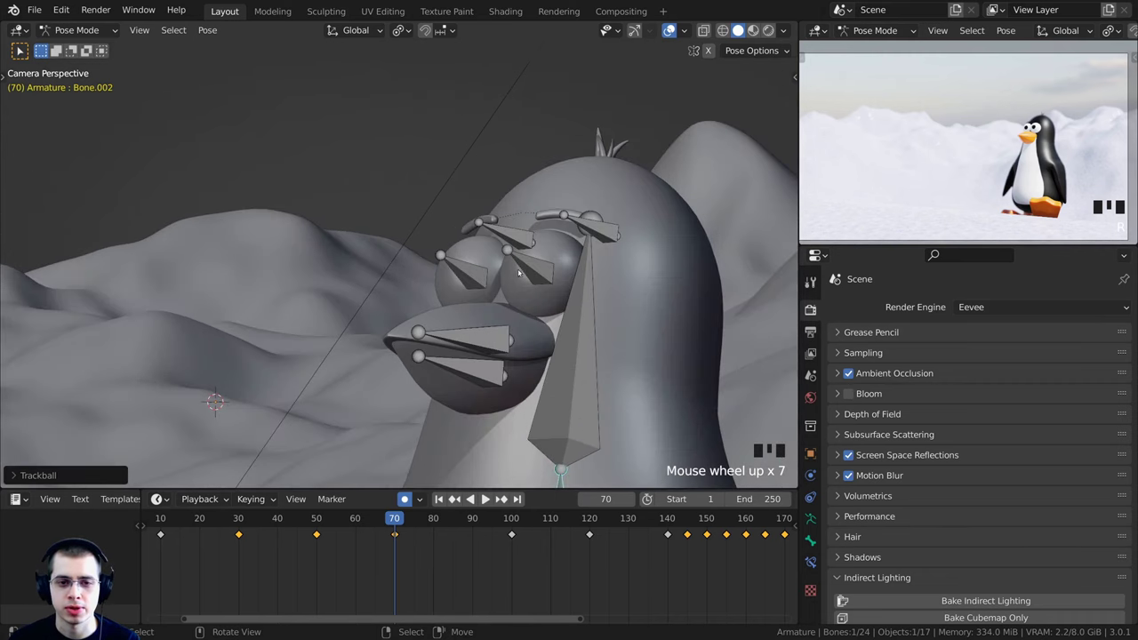
right_click(525, 270)
key(r)
key(r)
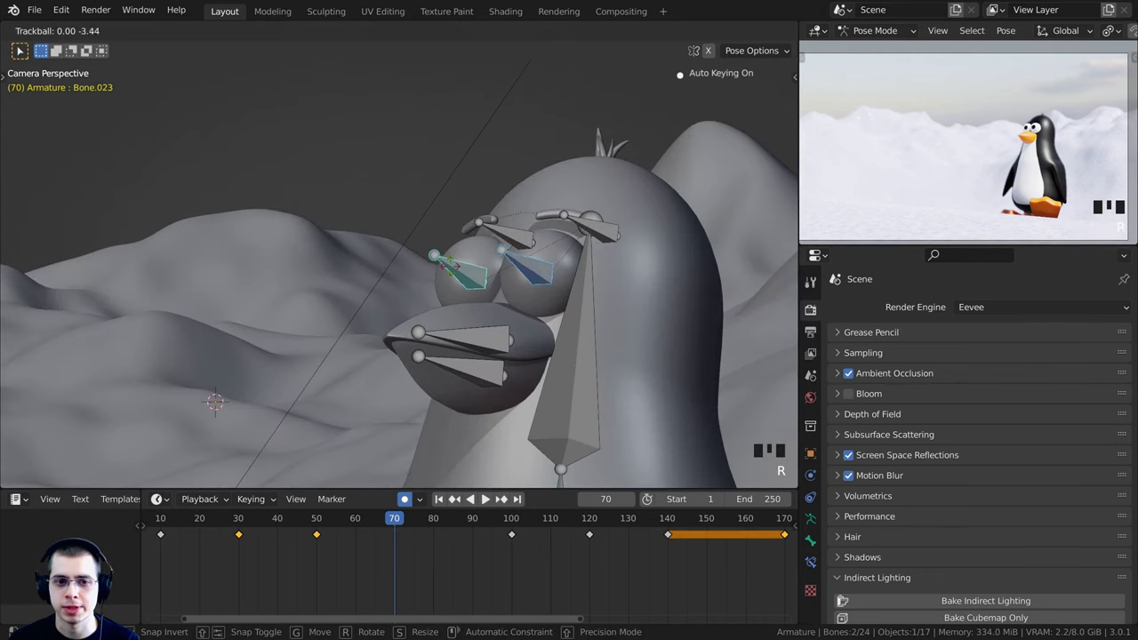
click(436, 256)
shift+middle_drag(436, 257, 409, 248)
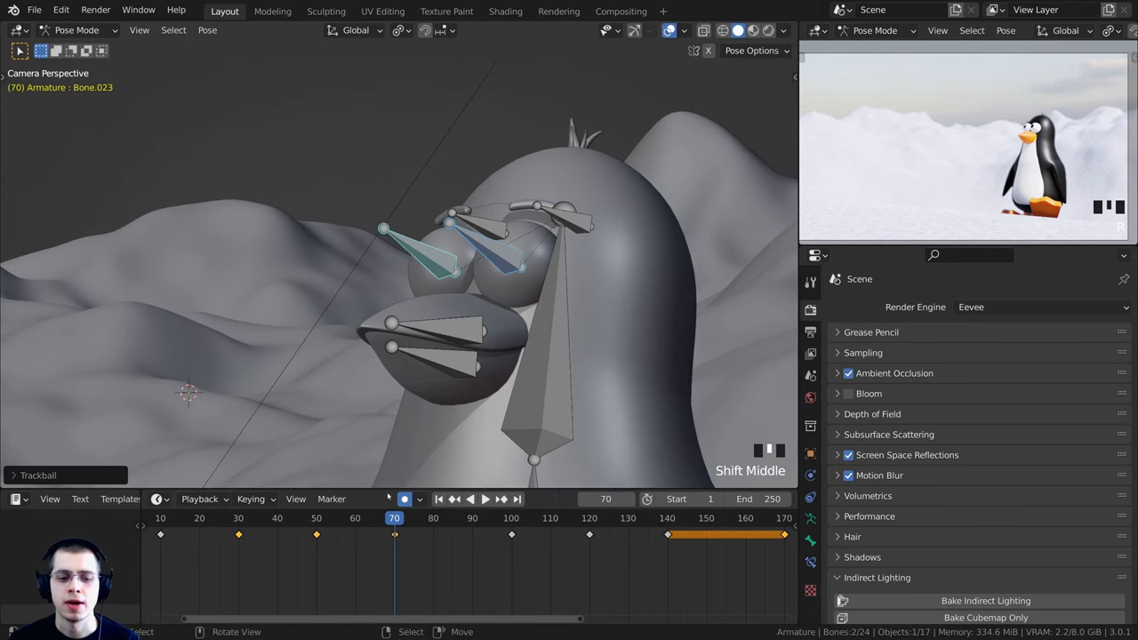
At frame 60, insert a Location, Rotation & Scale keyframe for the upper and lower beak bones
drag(395, 520, 356, 520)
shift+middle_drag(622, 485, 466, 423)
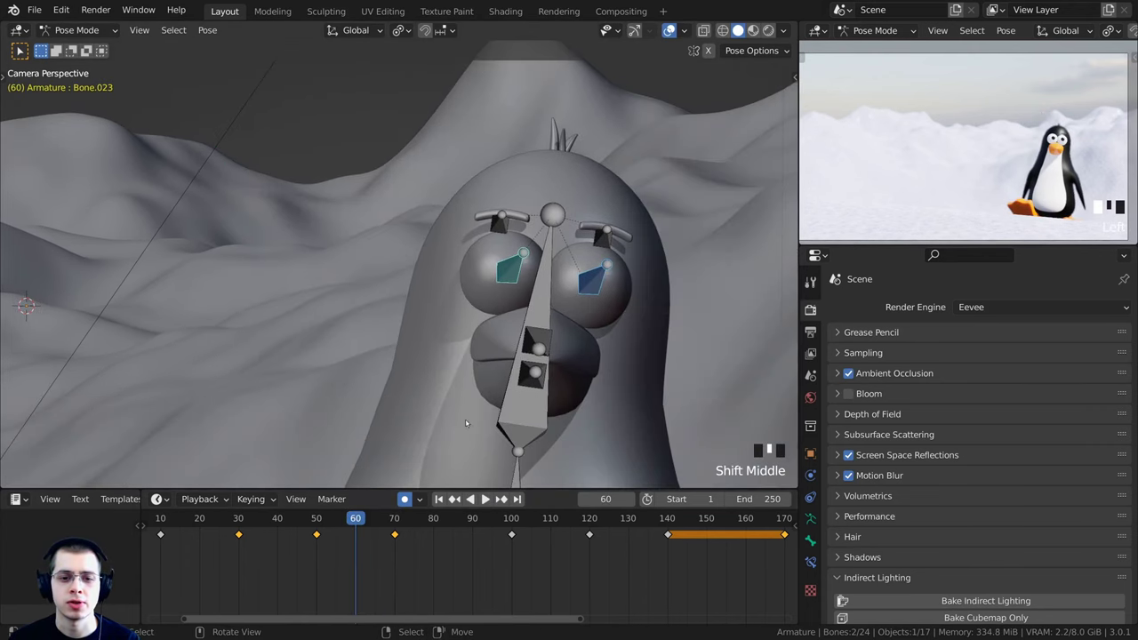
right_click(534, 381)
shift+middle_drag(534, 381, 527, 338)
shift+right_click(521, 331)
scroll(494, 363, up, 2)
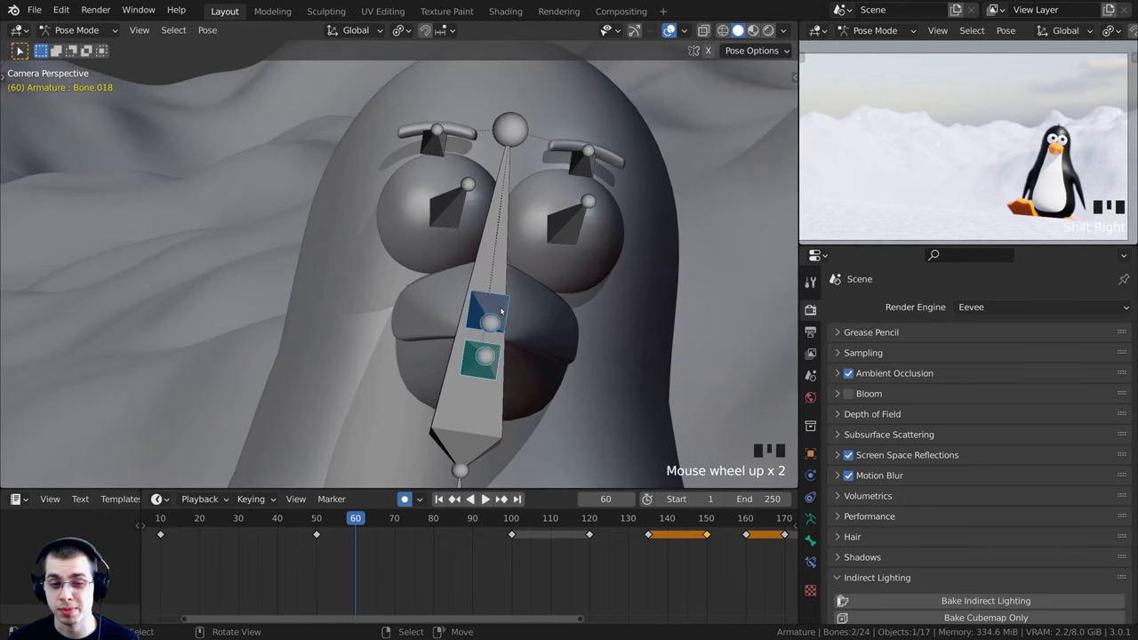
key(i)
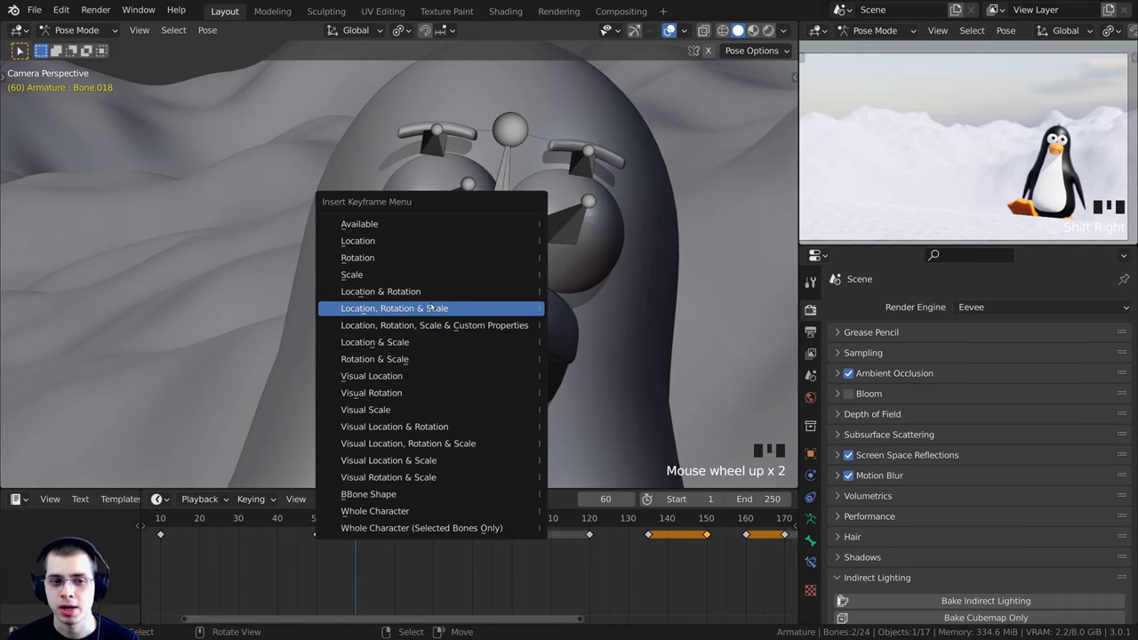
click(401, 308)
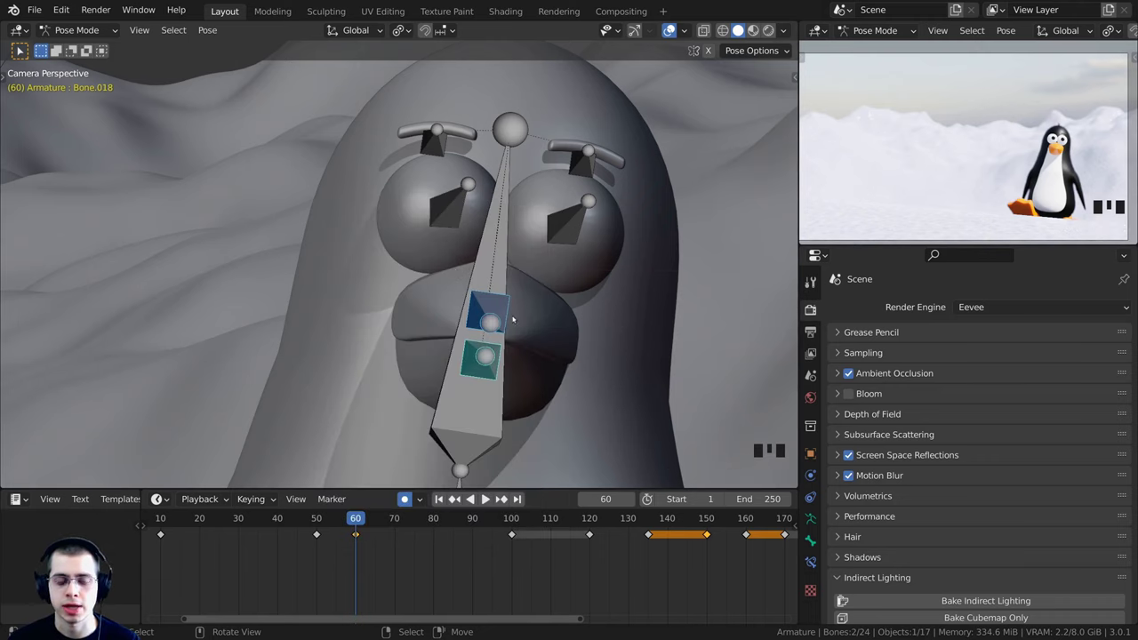
click(485, 499)
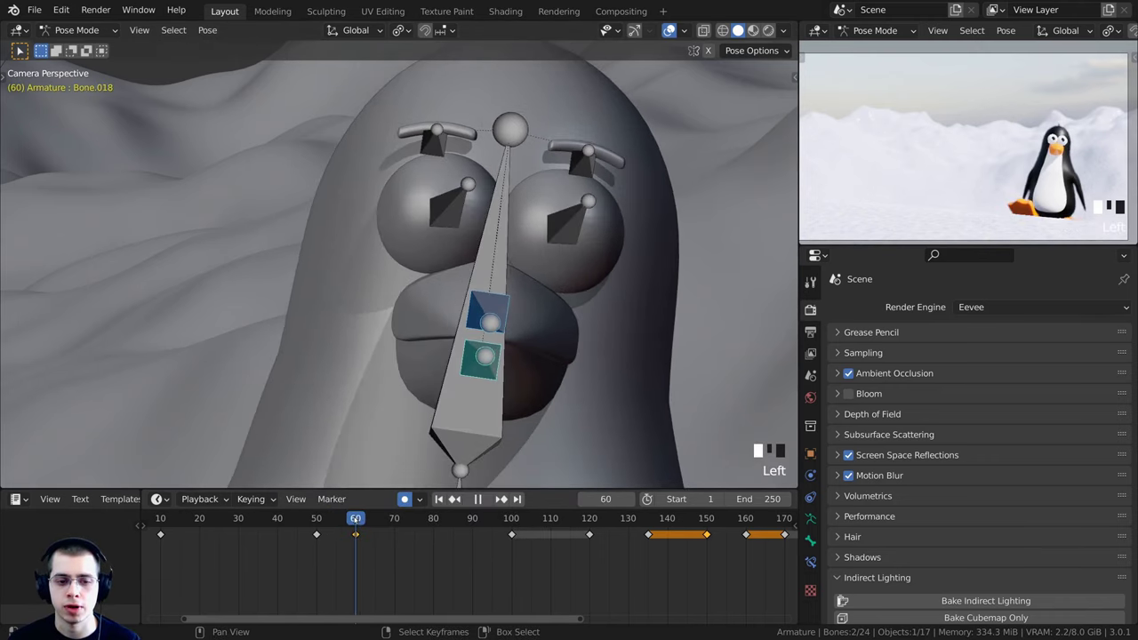
At frame 70, rotate the upper beak bone up about 12° around its local X axis
drag(357, 521, 395, 523)
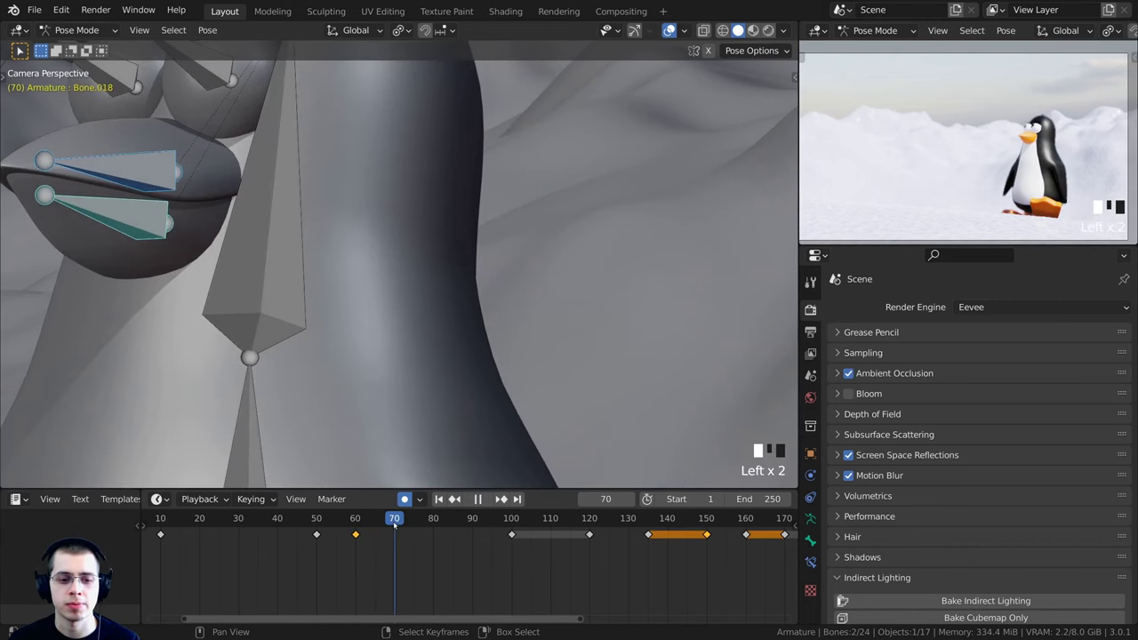
shift+middle_drag(303, 272, 419, 373)
shift+middle_drag(254, 276, 343, 282)
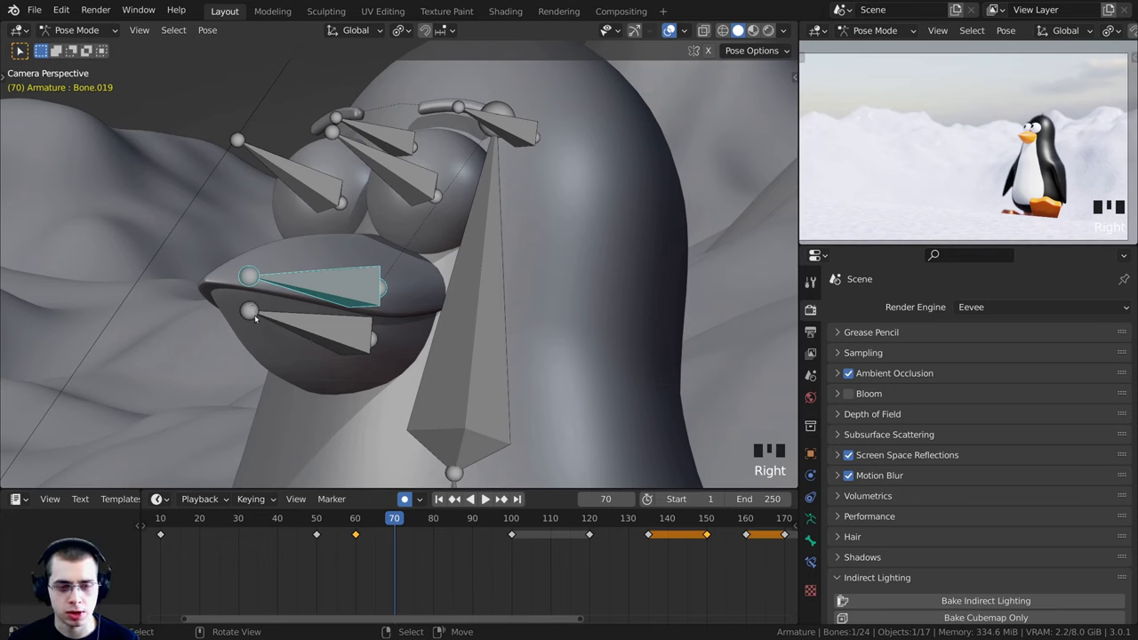
key(r)
key(x)
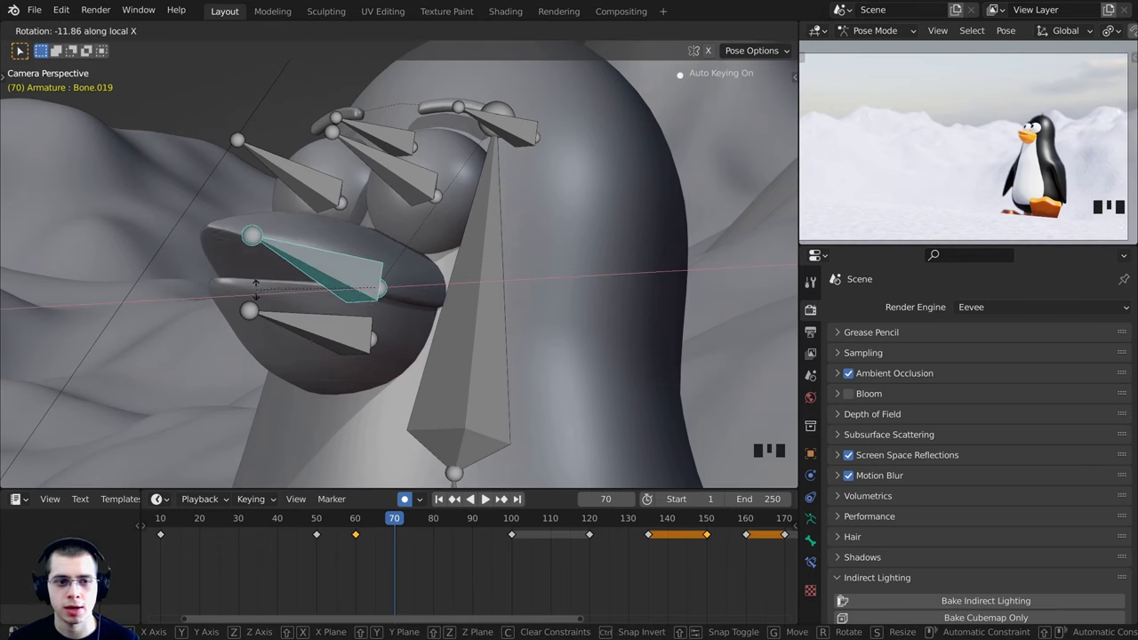
click(255, 285)
Rotate the lower beak bone downward around its local X axis to open the beak at frame 70
right_click(329, 334)
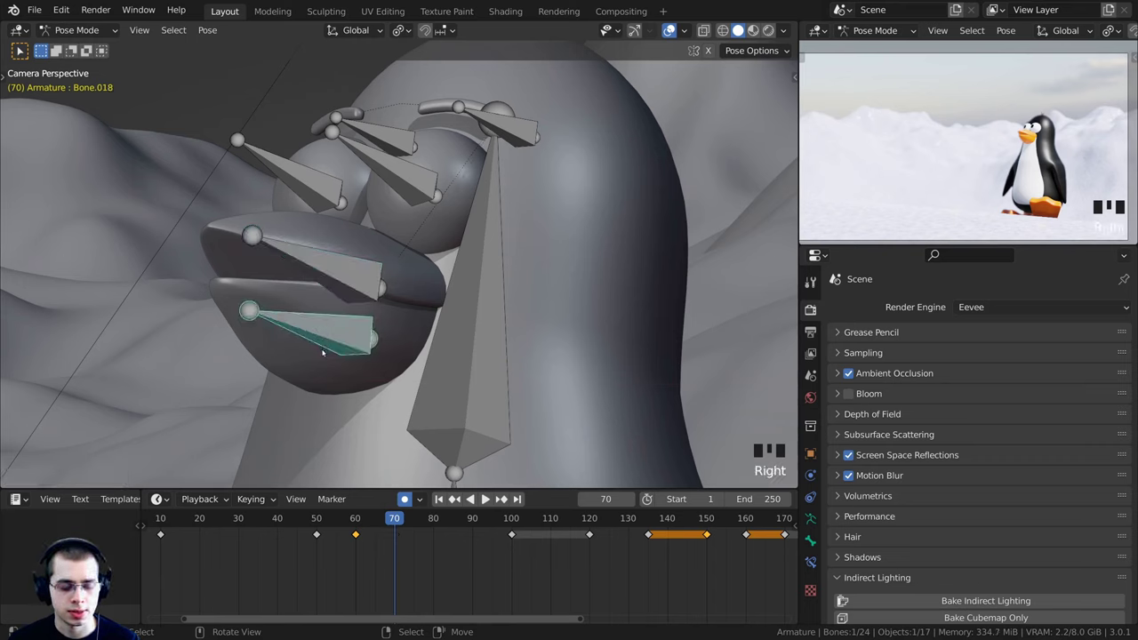
key(r)
key(x)
key(x)
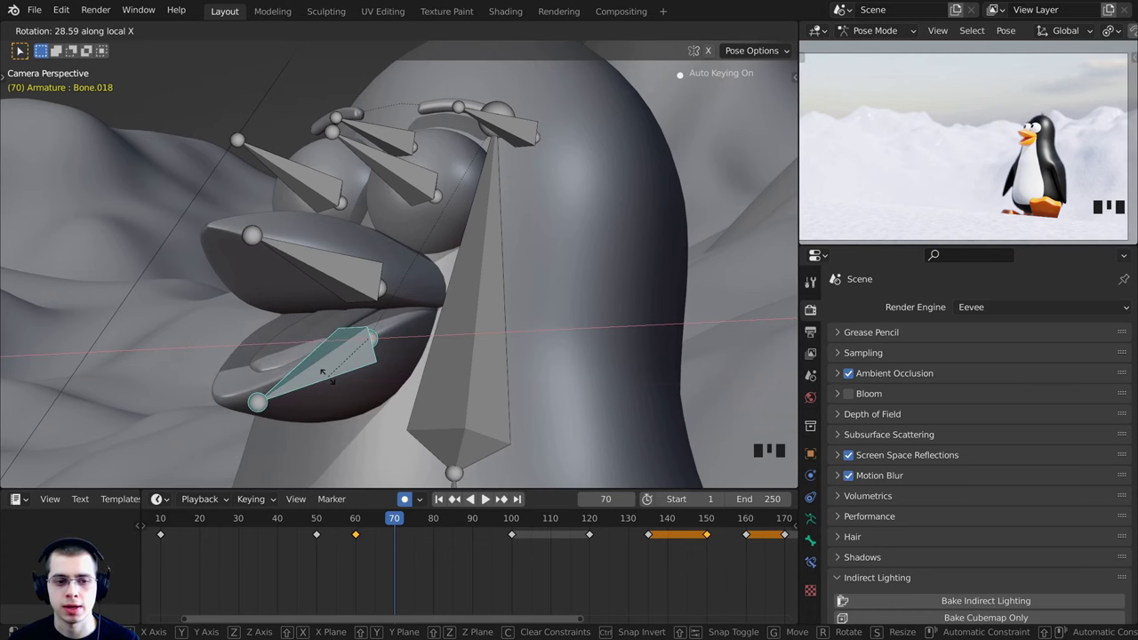
click(464, 573)
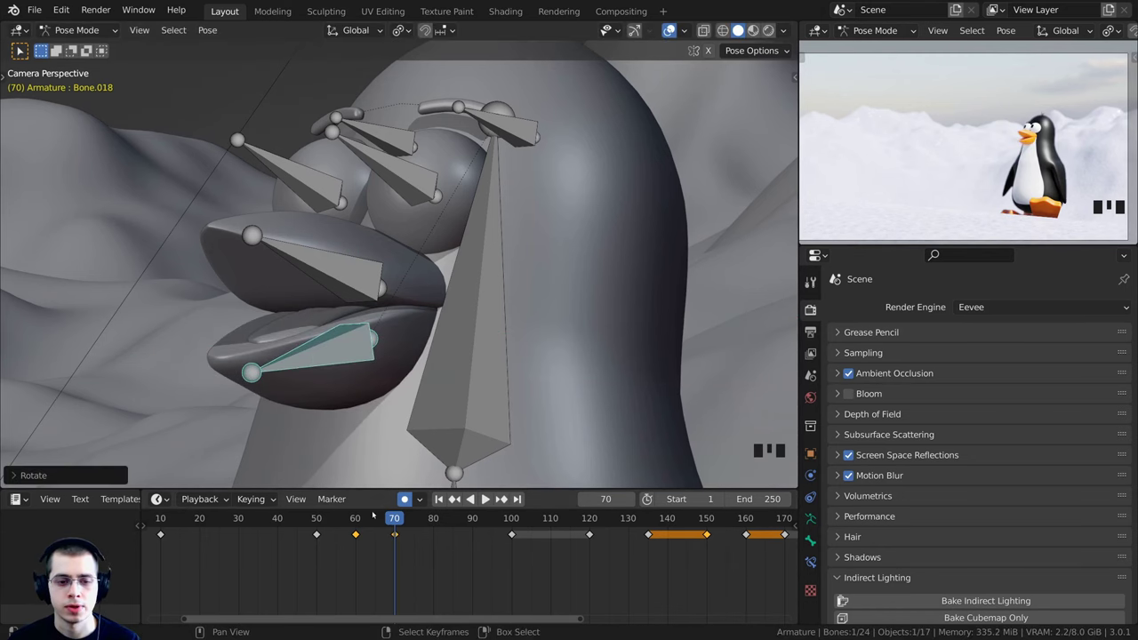
At frame 80, clear the rotation of both the upper and lower beak bones to close the beak
drag(373, 517, 433, 521)
shift+middle_drag(233, 209, 354, 345)
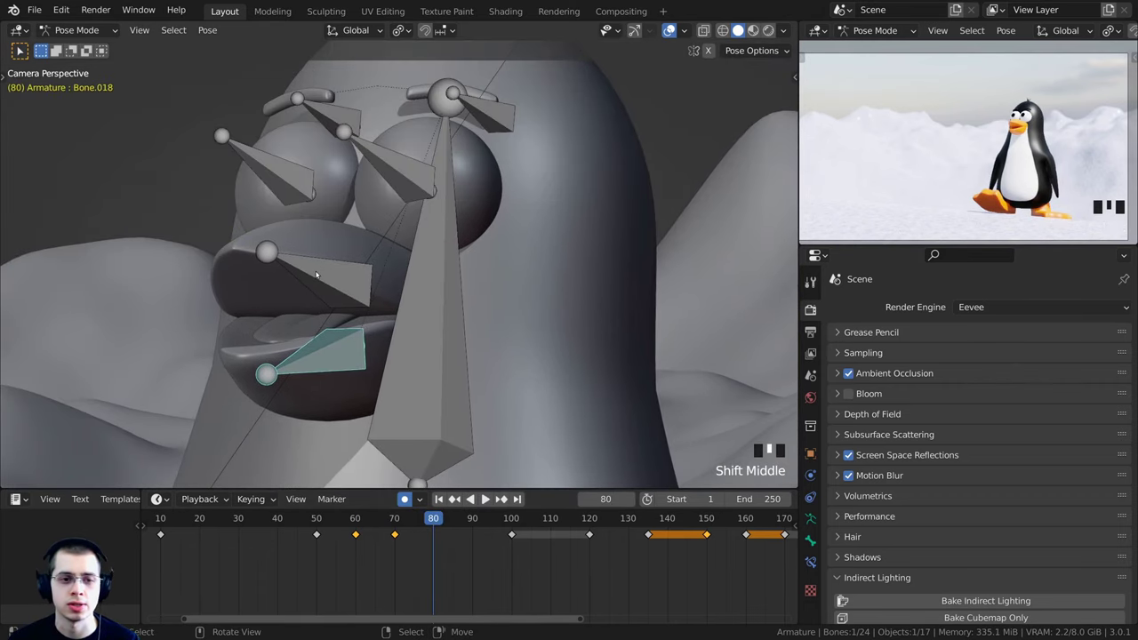
shift+right_click(286, 266)
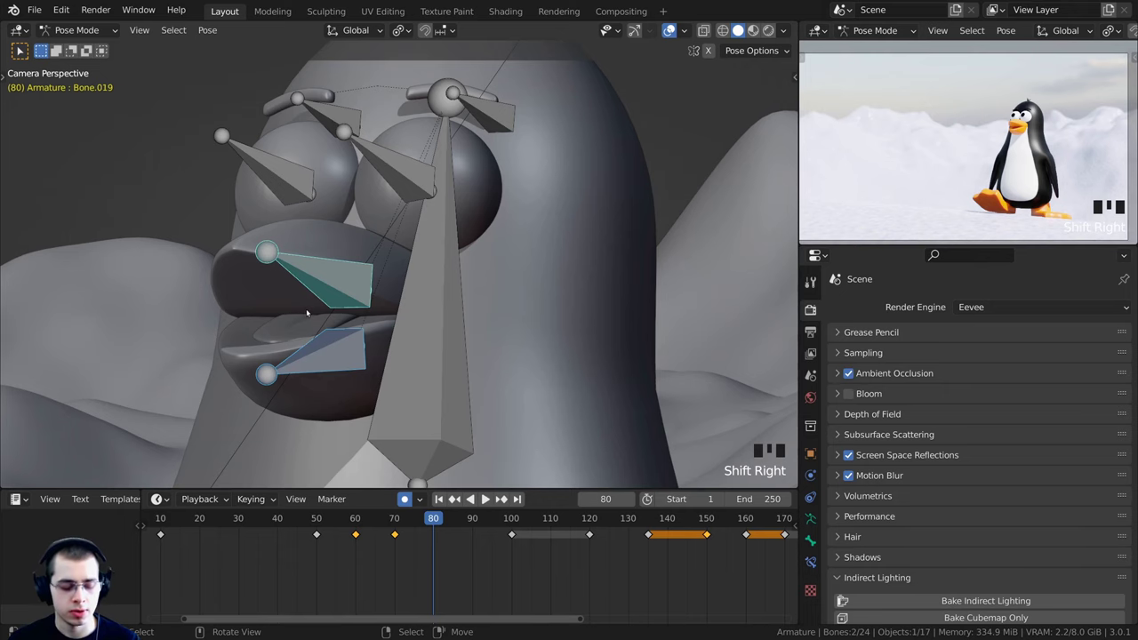
scroll(307, 313, down, 2)
shift+middle_drag(307, 313, 380, 322)
scroll(379, 322, up, 2)
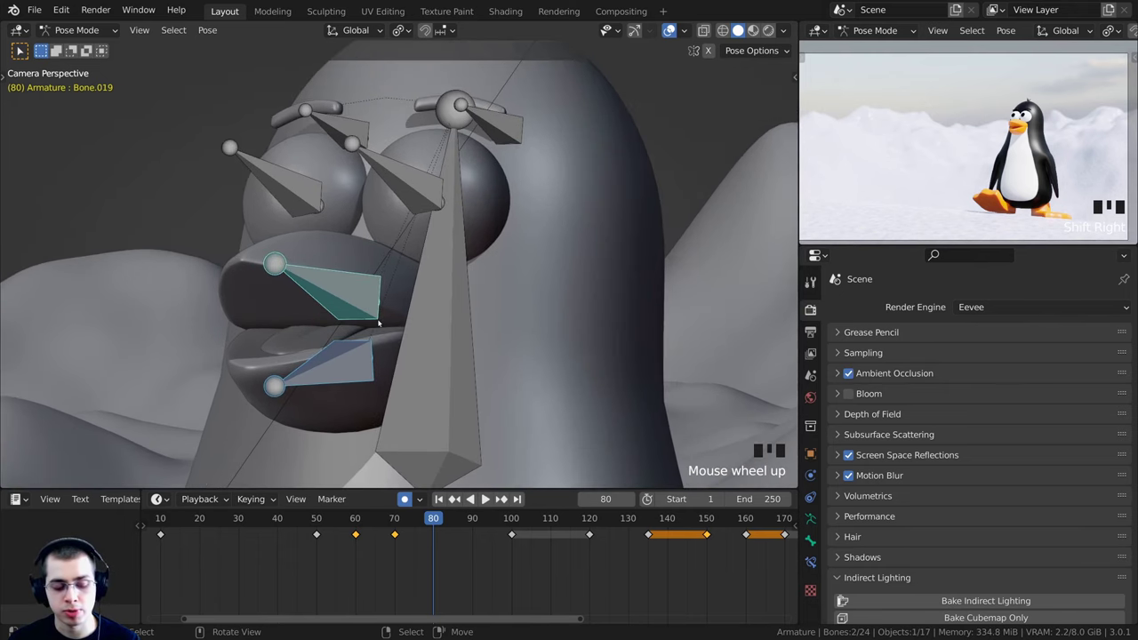
key(alt+r)
Play back and scrub the animation from frame 50 past frame 80 to check the beak opening and closing
middle_drag(471, 543, 529, 543)
scroll(529, 543, up, 1)
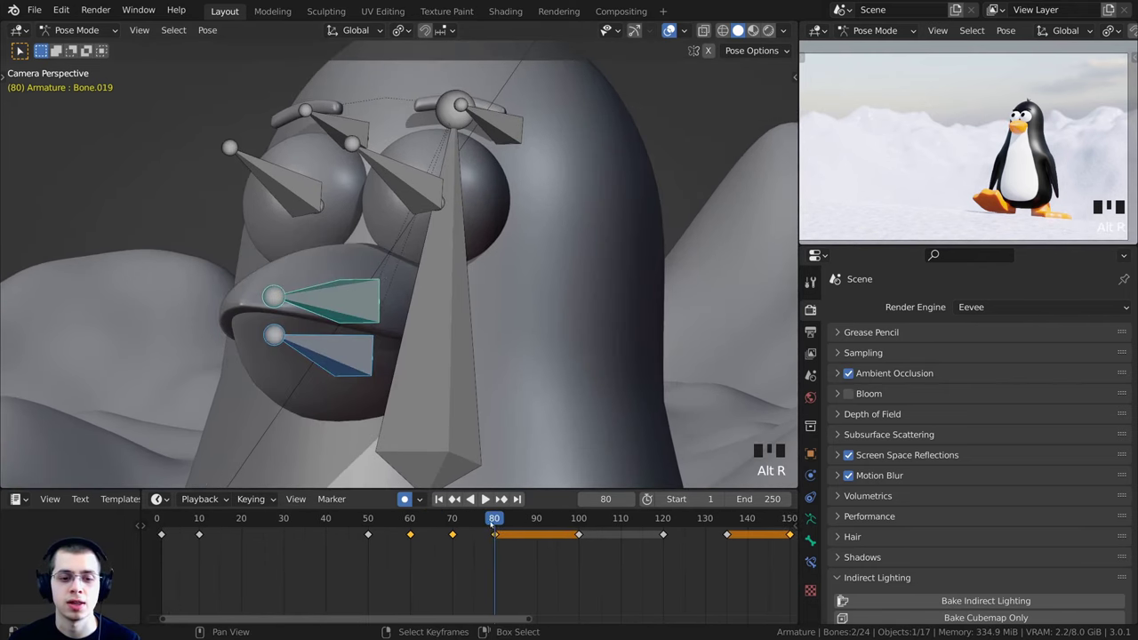
click(368, 519)
key(space)
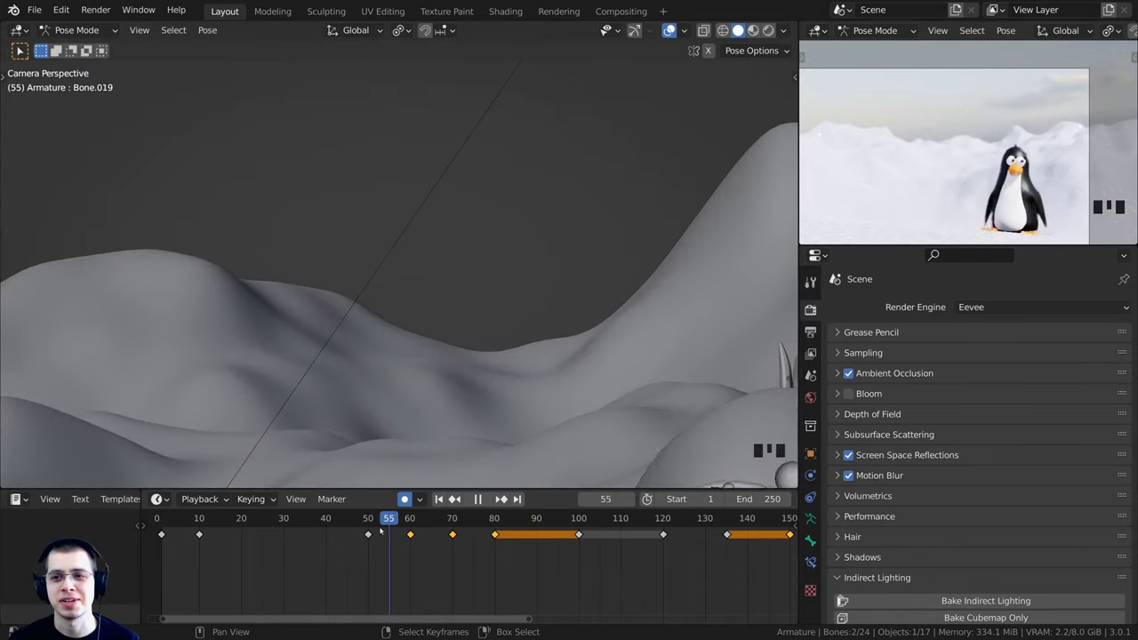
click(564, 430)
scroll(526, 544, down, 6)
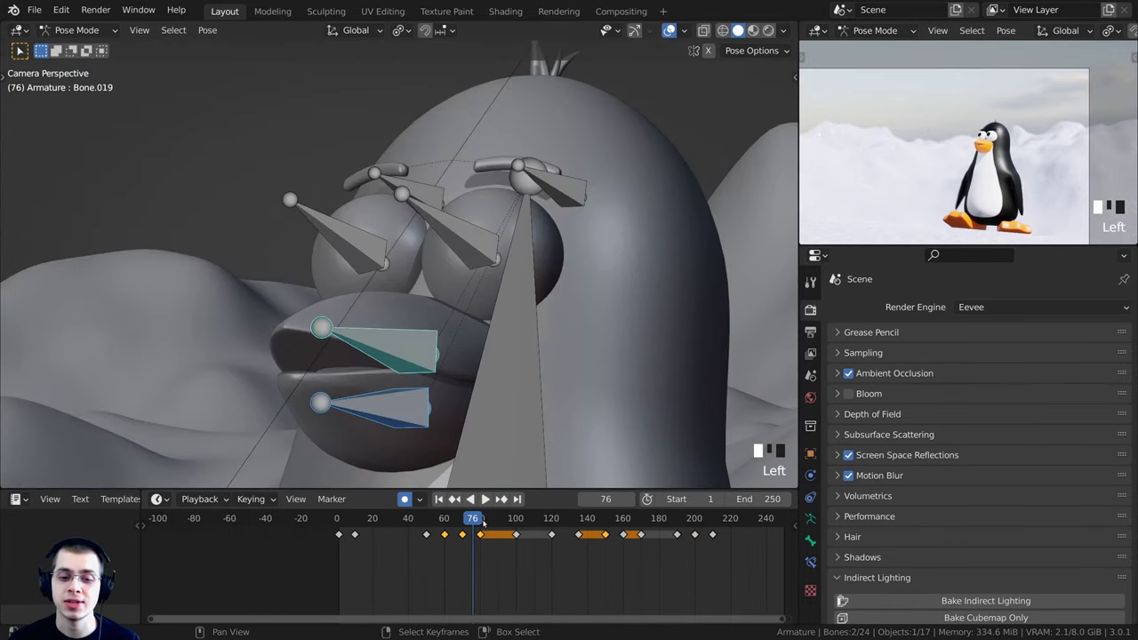
mouse_move(483, 522)
mouse_down()
mouse_move(518, 530)
mouse_move(474, 523)
mouse_move(504, 526)
mouse_up()
scroll(427, 405, down, 5)
scroll(471, 533, up, 3)
scroll(507, 527, up, 3)
click(483, 525)
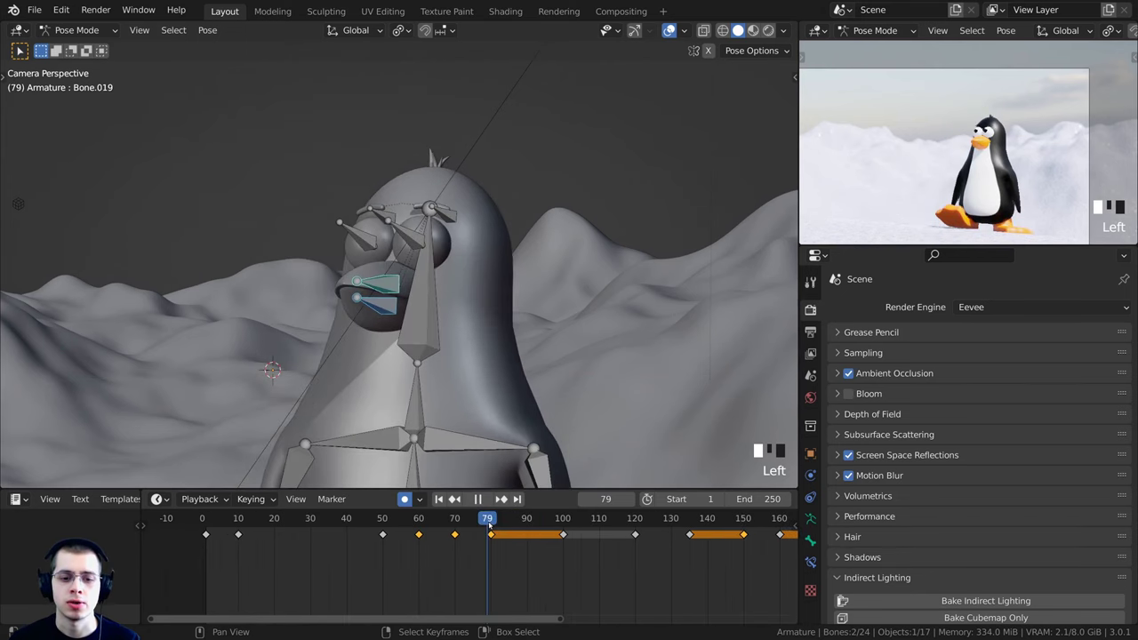
At frame 80, rotate the neck bone to start turning the penguin's head back toward the front
key(space)
scroll(267, 348, up, 2)
shift+middle_drag(266, 349, 240, 204)
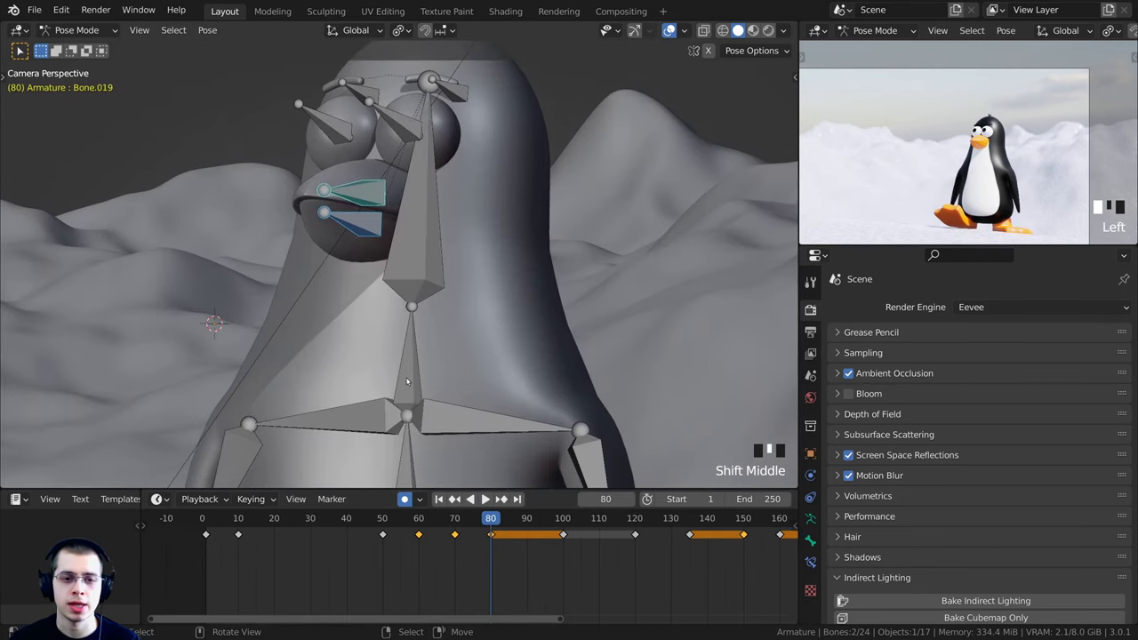
right_click(407, 356)
scroll(418, 345, down, 3)
key(r)
key(r)
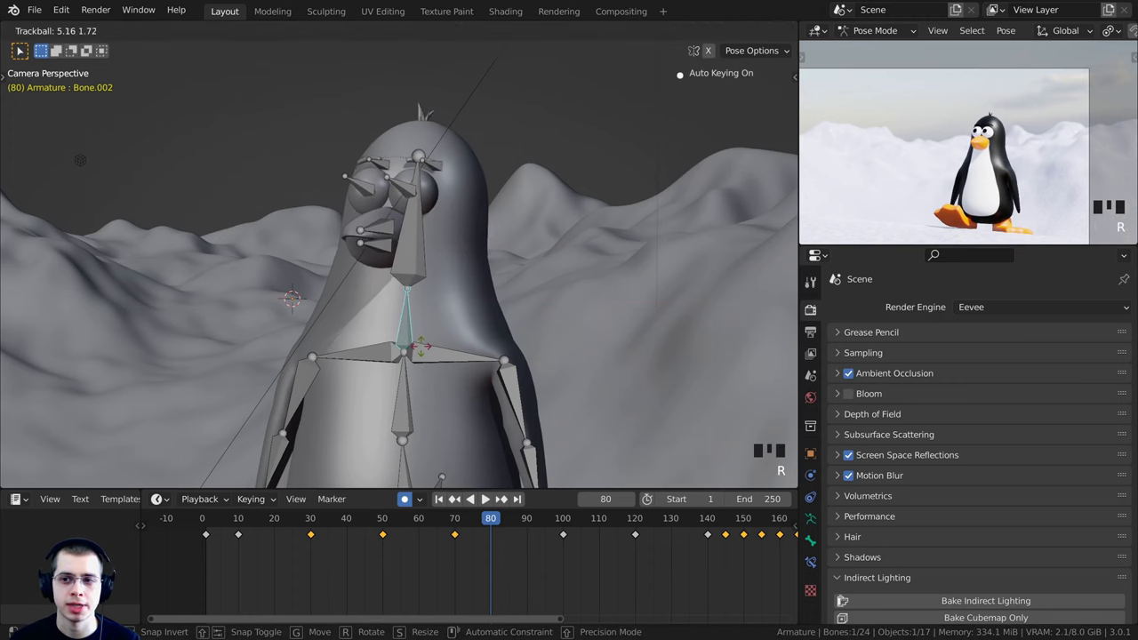
click(428, 348)
key(r)
click(421, 300)
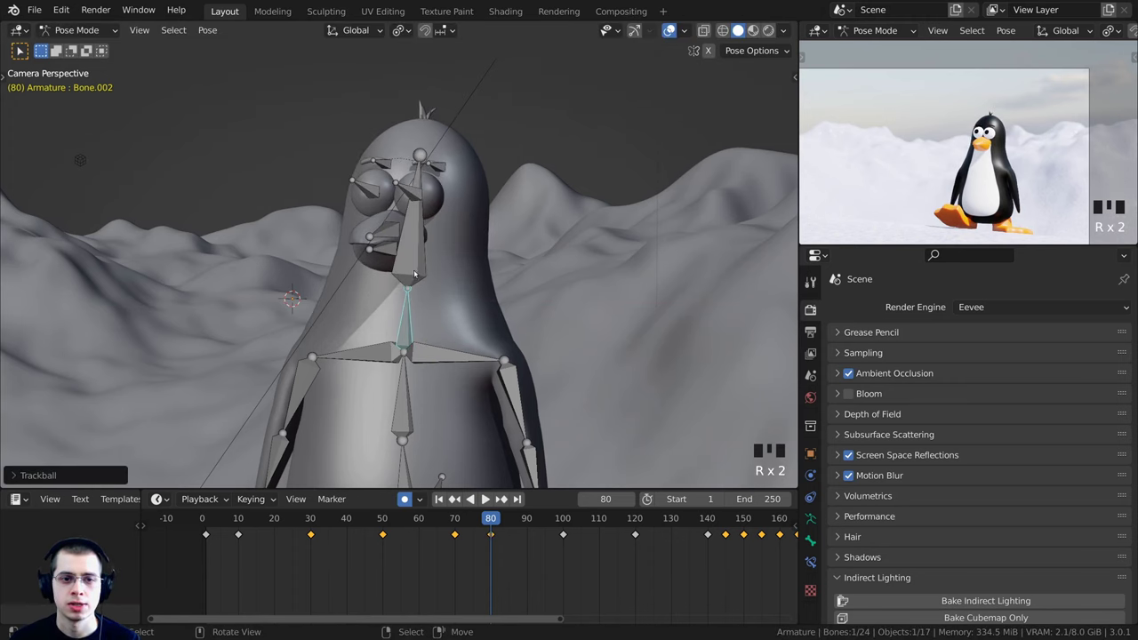
Rotate the head bone at frame 80 so the face turns further toward the camera
right_click(414, 274)
key(r)
key(r)
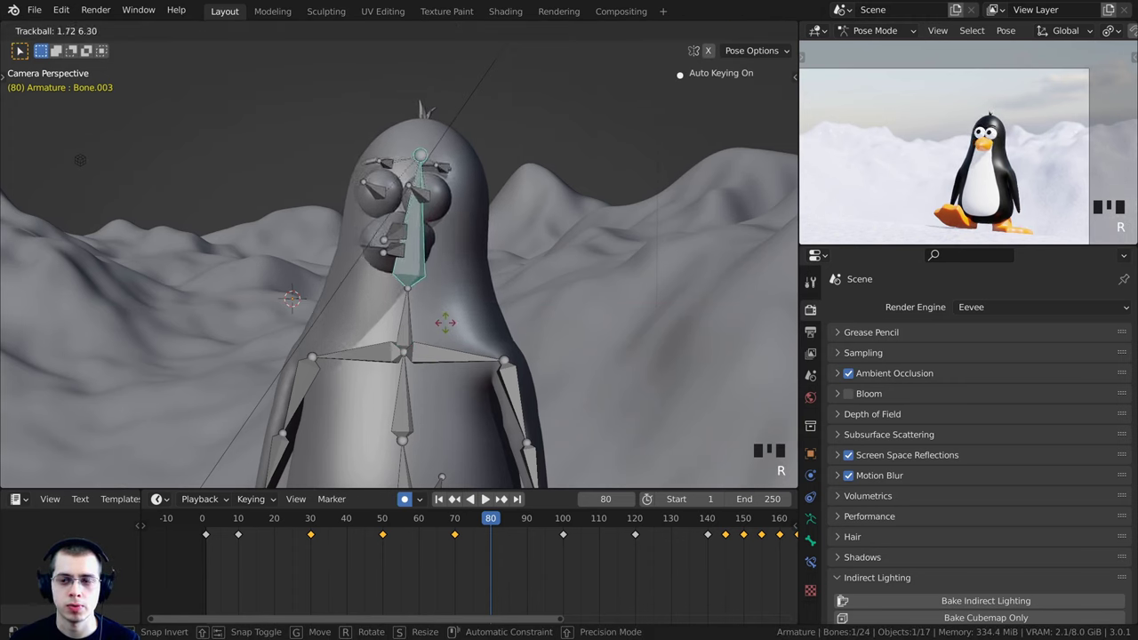
click(449, 318)
key(r)
click(460, 278)
Refine the neck bone's rotation at frame 80 to straighten the head's tilt
right_click(413, 322)
key(r)
click(421, 269)
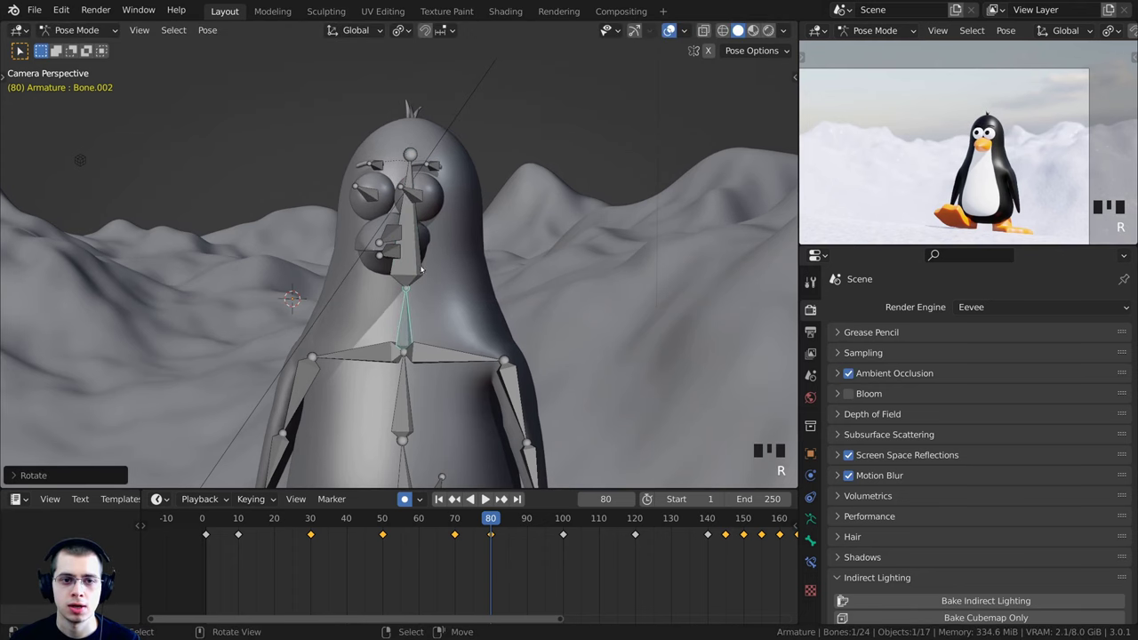
key(r)
key(r)
click(411, 194)
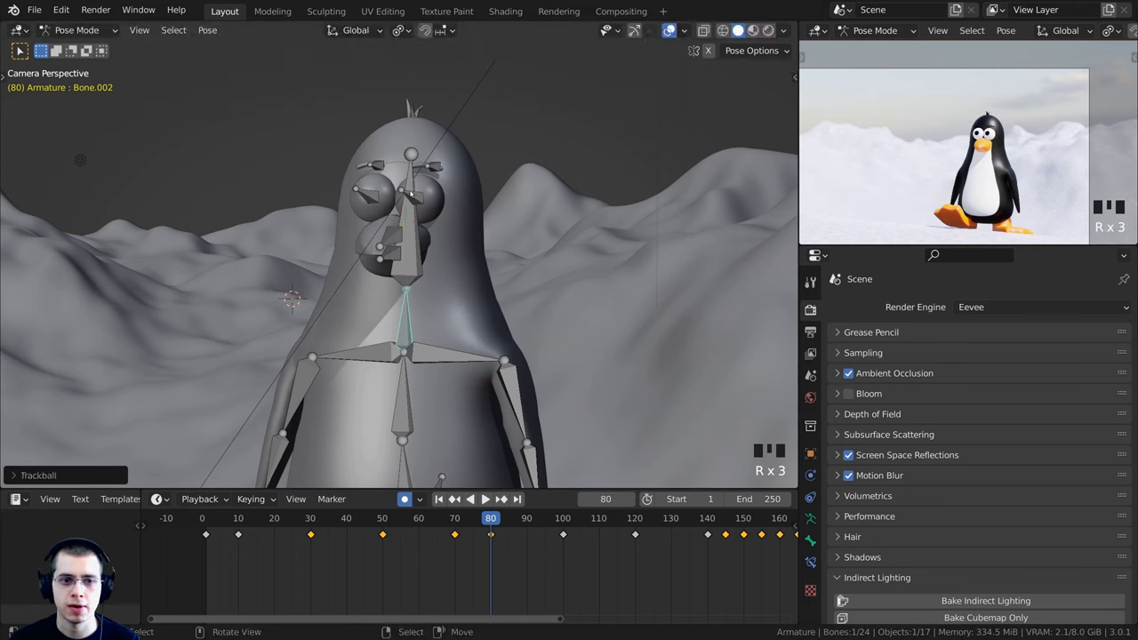
Slightly rotate both eye bones together at frame 80 to adjust the gaze
right_click(412, 197)
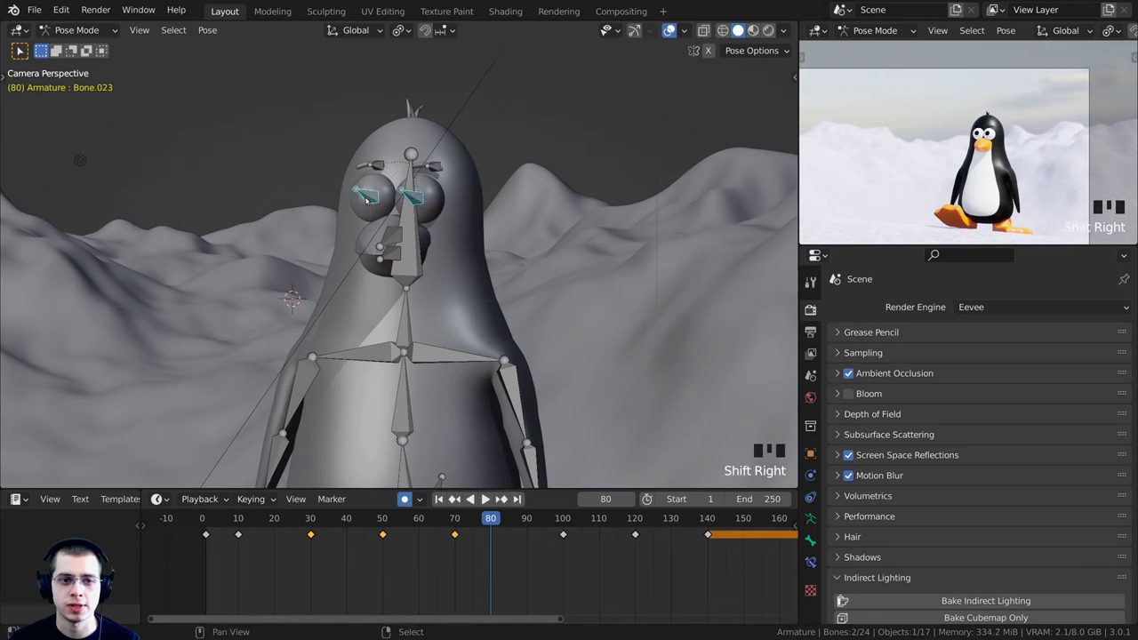
key(r)
key(r)
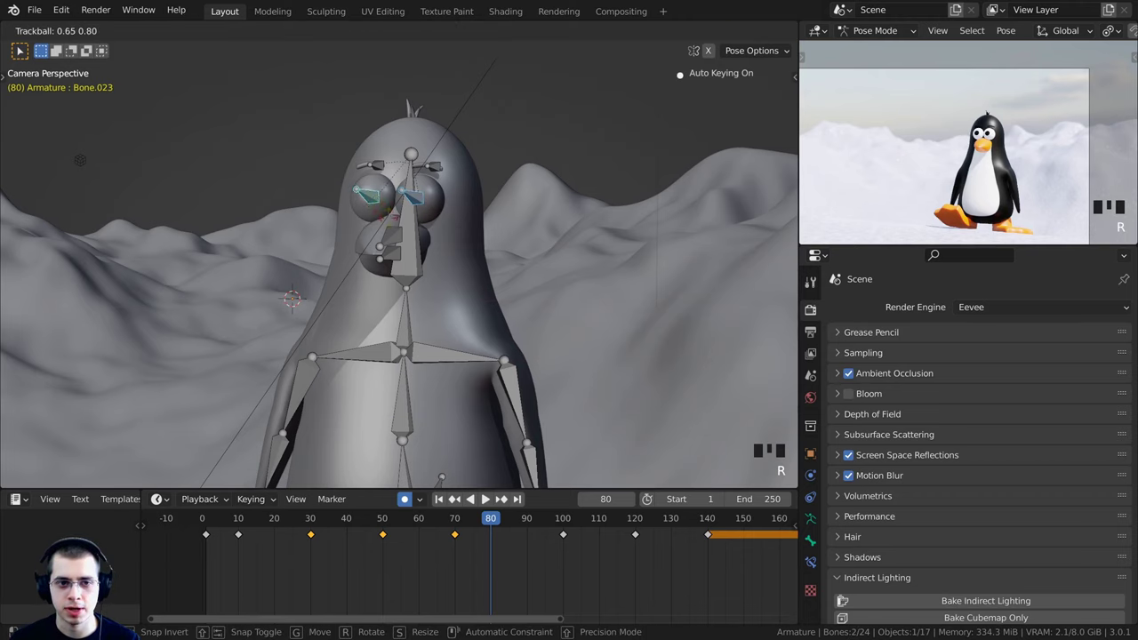
click(636, 278)
Play back the walk from around frame 50 to check the head turn and gaze up to frame 100
drag(500, 576, 415, 546)
key(space)
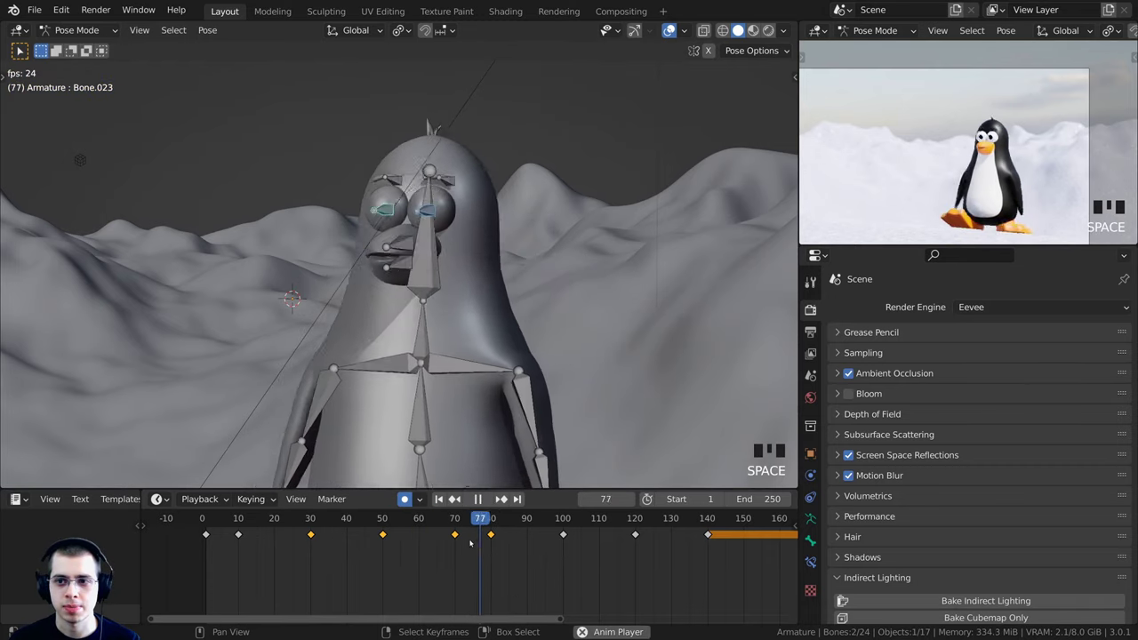
click(373, 565)
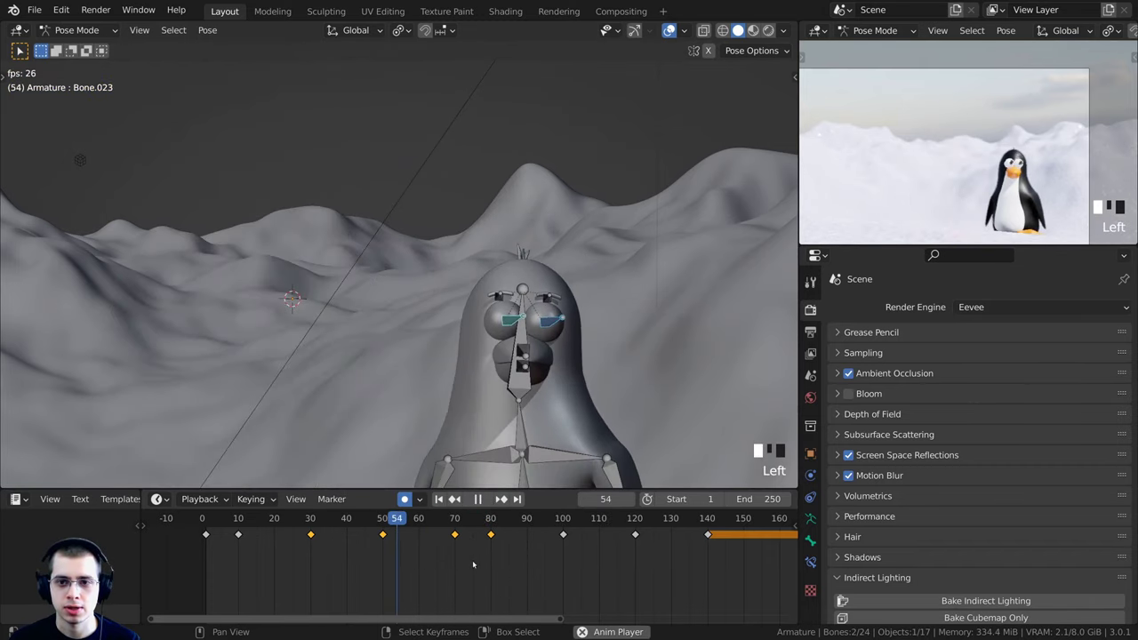
At frame 100, rotate both eye bones together to redirect the penguin's gaze
shift+middle_drag(1029, 98, 1057, 90)
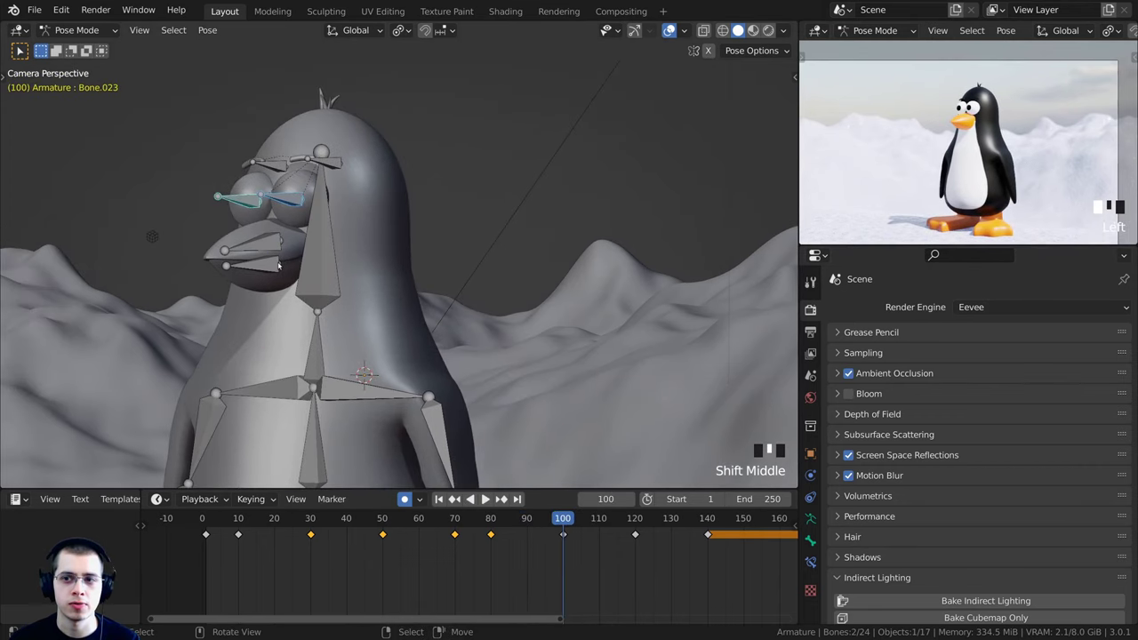
key(r)
key(r)
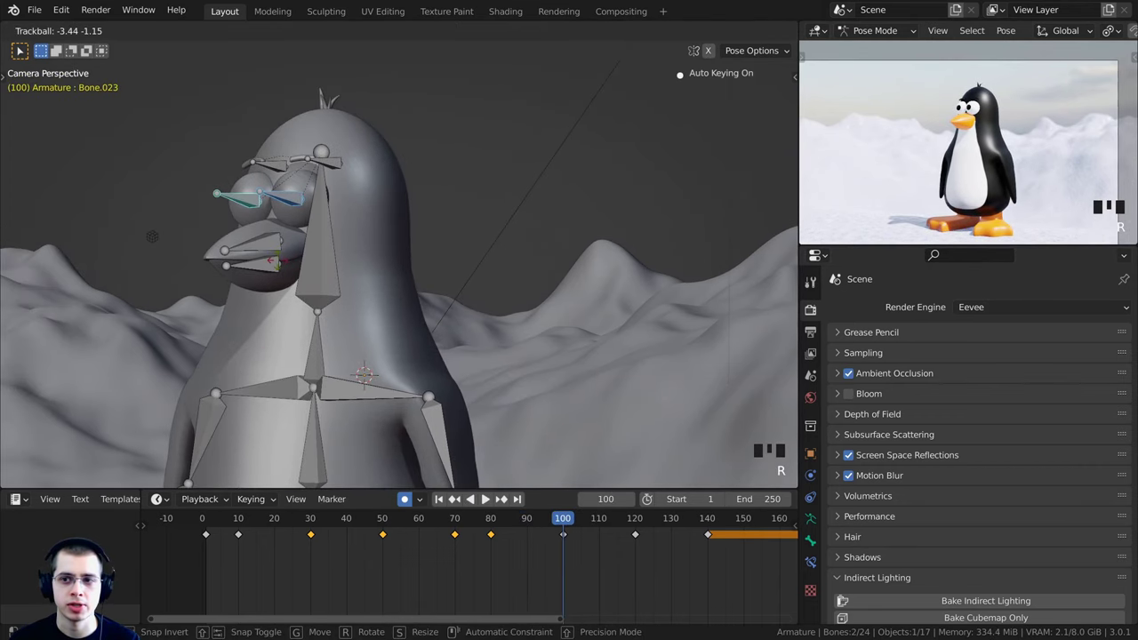
click(278, 261)
shift+middle_drag(278, 261, 338, 283)
key(r)
click(258, 227)
key(r)
key(r)
click(248, 176)
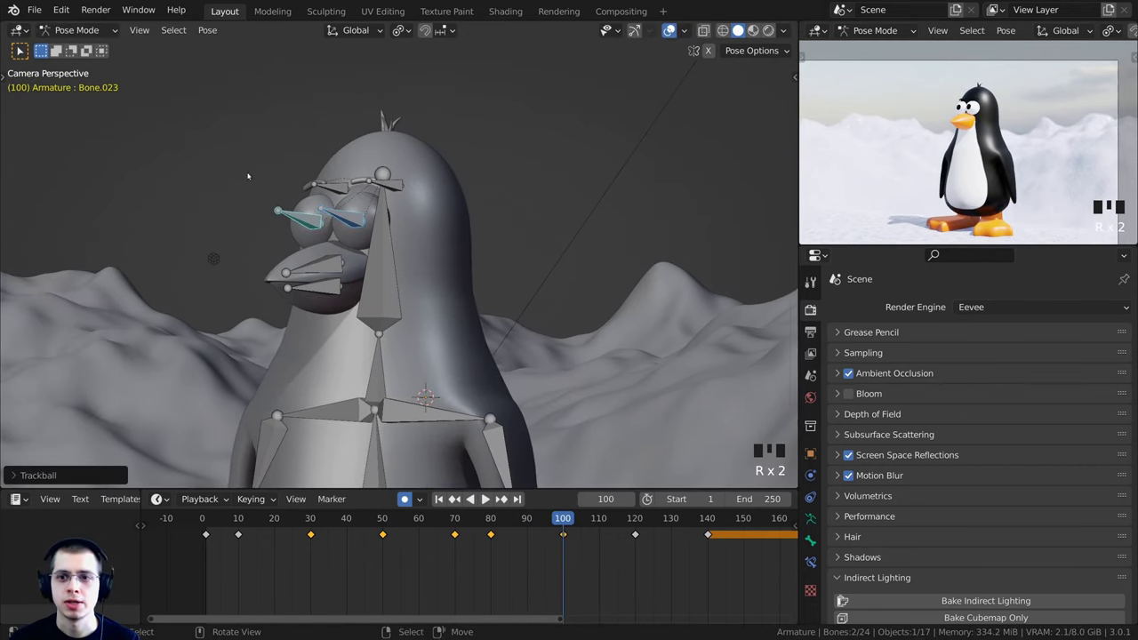
Examine the eyes up close in the rendered preview and replay the motion from frame 80 past frame 100
scroll(933, 158, up, 4)
shift+middle_drag(960, 48, 939, 98)
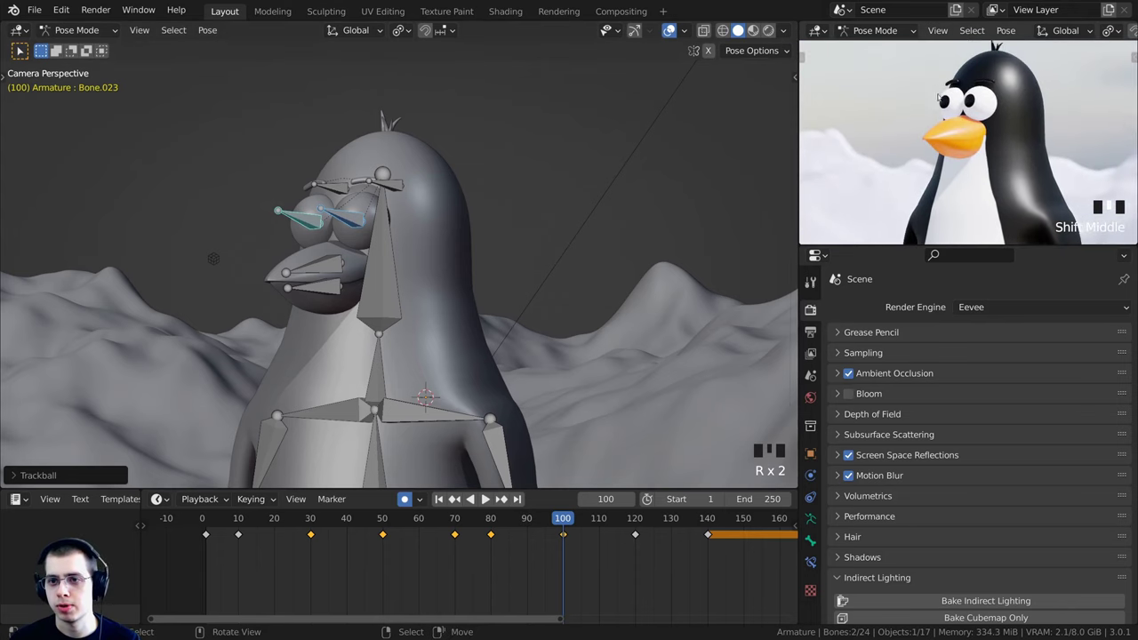
scroll(952, 151, down, 3)
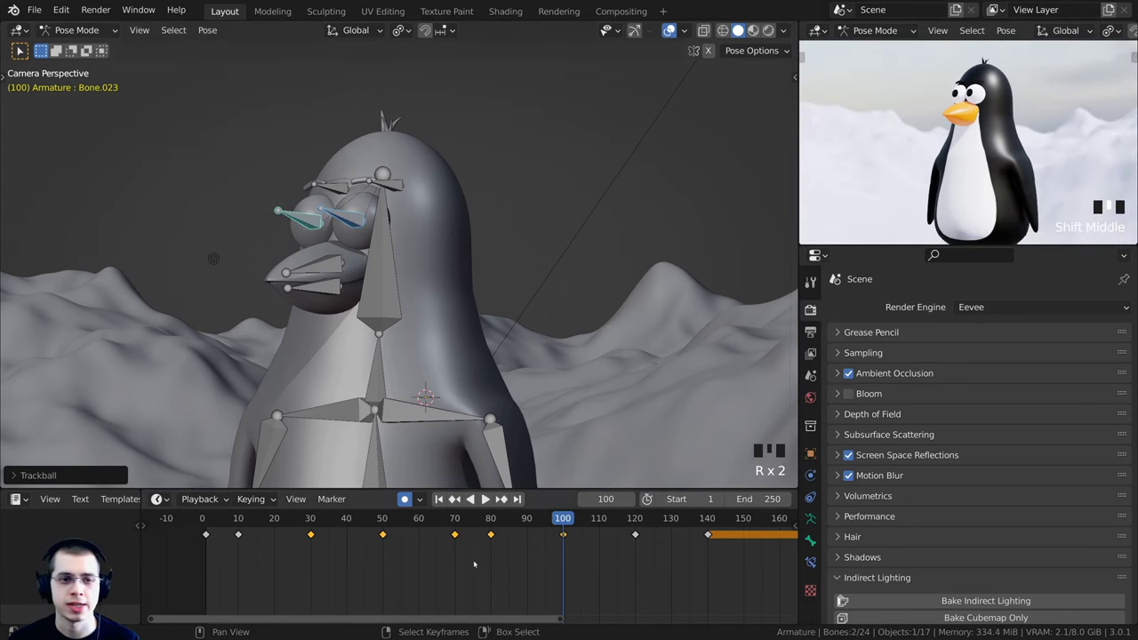
key(Left)
key(Left)
key(Left)
key(Left)
key(Left)
key(Left)
key(Left)
key(Left)
key(Left)
key(Left)
key(Left)
key(Left)
key(Left)
key(Left)
key(Left)
key(Left)
key(Left)
key(Left)
key(Left)
key(Left)
key(space)
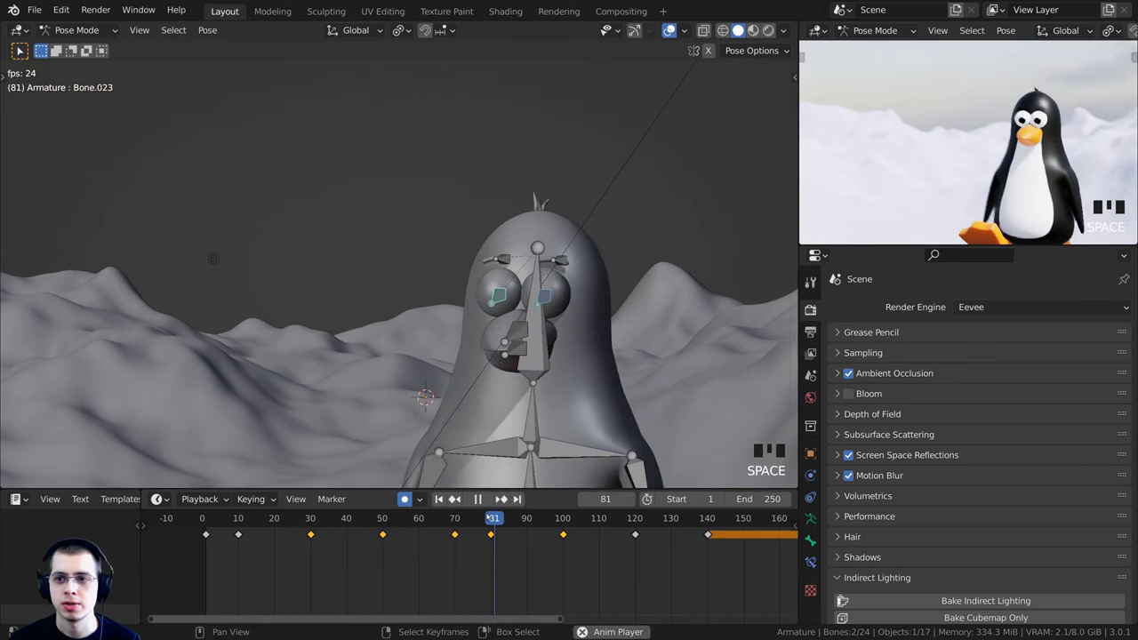
key(space)
At frame 70, rotate both eyebrow bones together upward to raise the eyebrows while the beak is open
scroll(568, 529, down, 8)
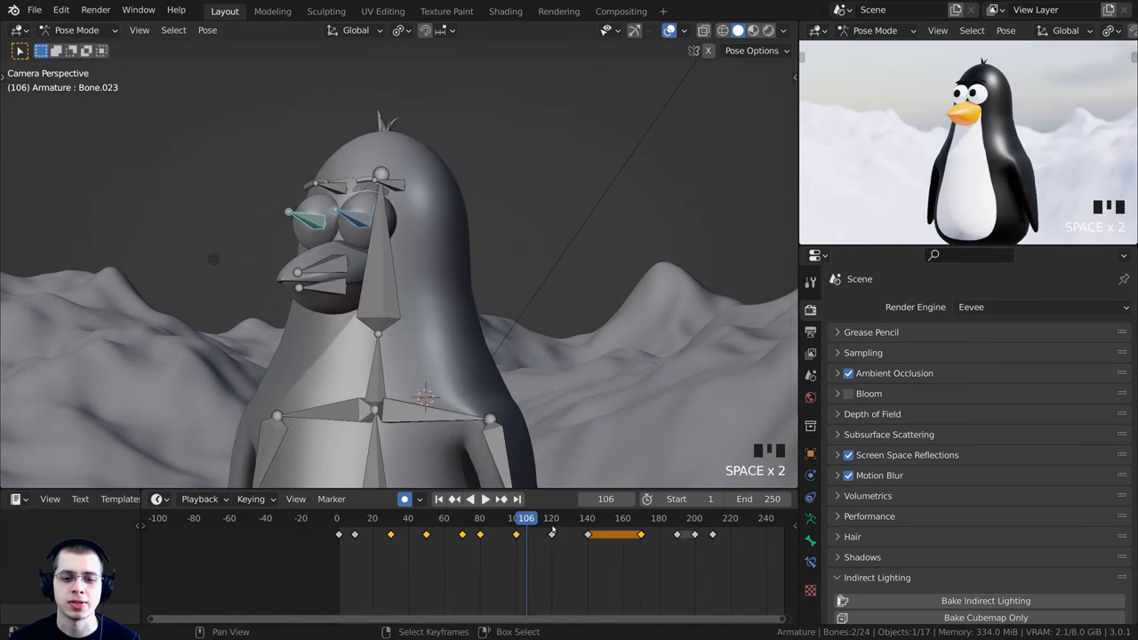
drag(516, 522, 464, 518)
scroll(477, 463, up, 2)
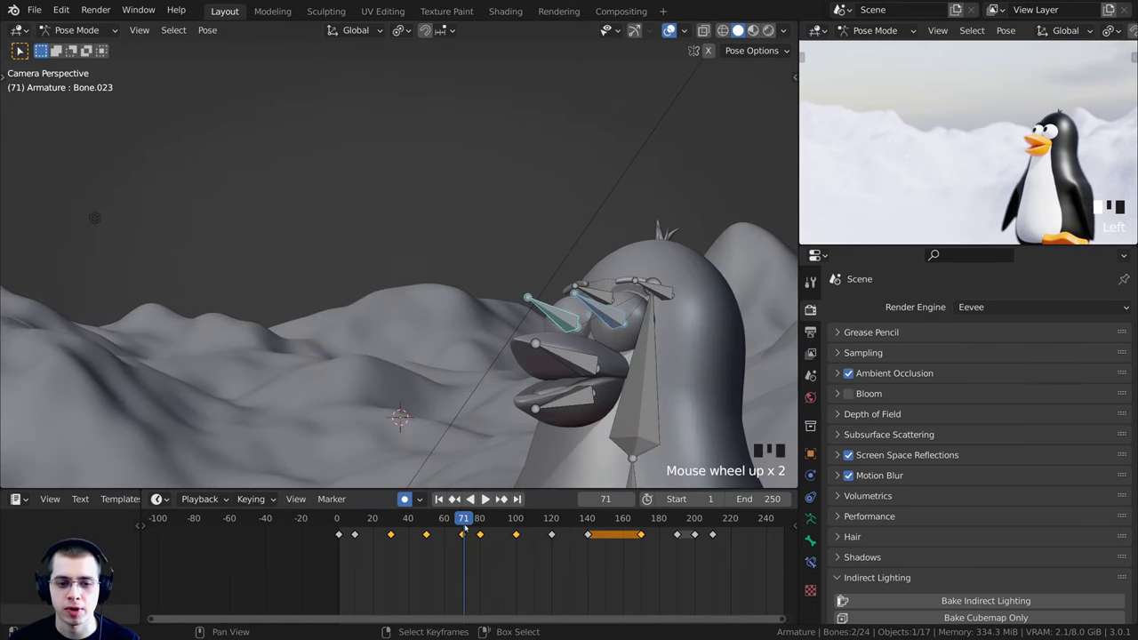
click(462, 526)
shift+middle_drag(700, 272, 623, 264)
scroll(622, 263, up, 3)
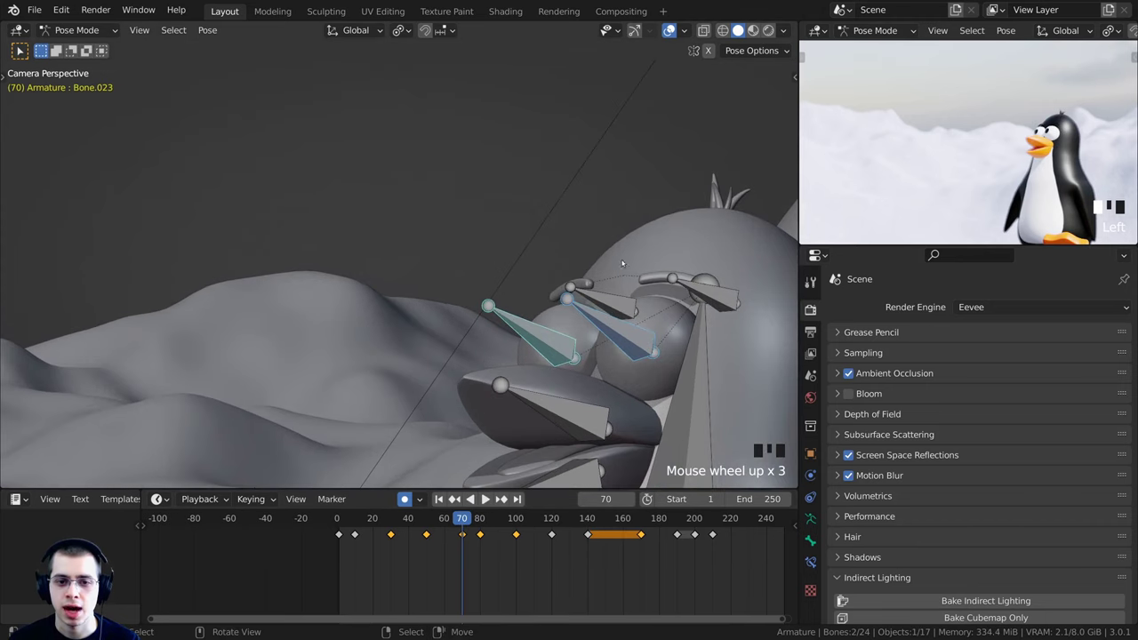
right_click(695, 287)
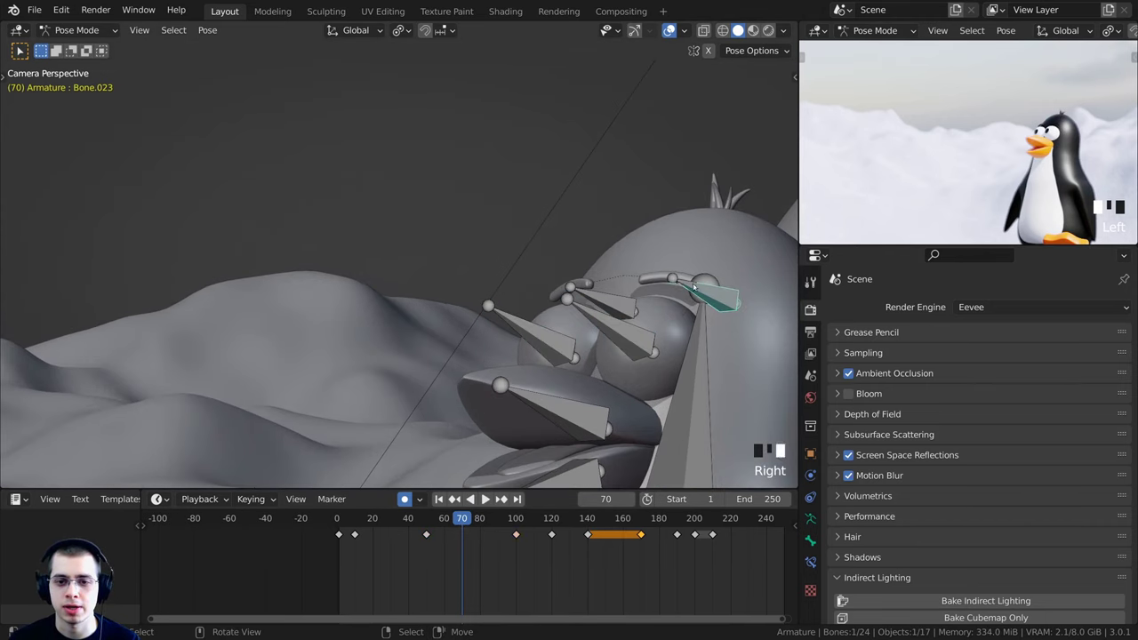
shift+middle_drag(611, 305, 439, 306)
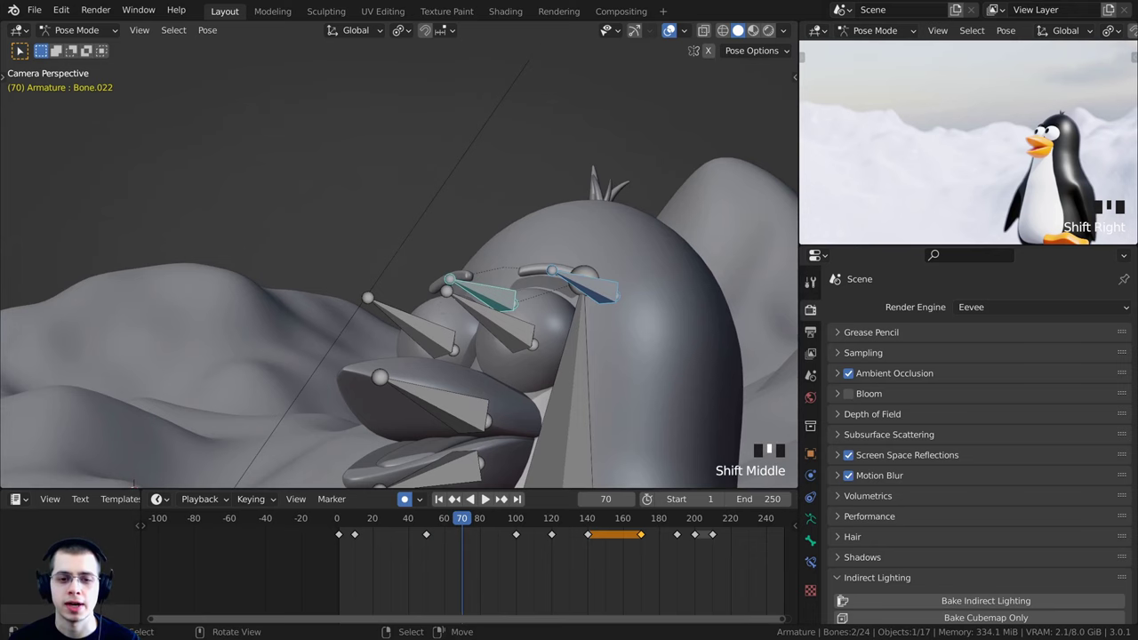
key(r)
key(r)
click(601, 325)
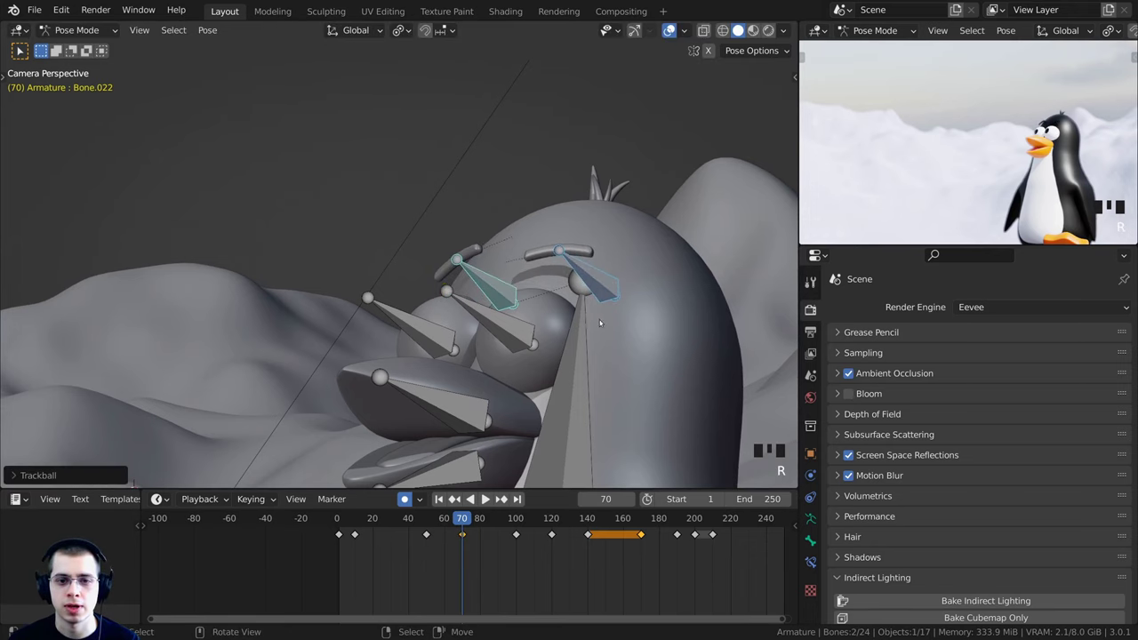
Finish raising both eyebrows at frame 70, and at frame 50 rotate both eyebrow bones slightly to key their starting position
key(r)
click(600, 328)
drag(462, 519, 427, 520)
shift+middle_drag(523, 345, 280, 219)
click(424, 525)
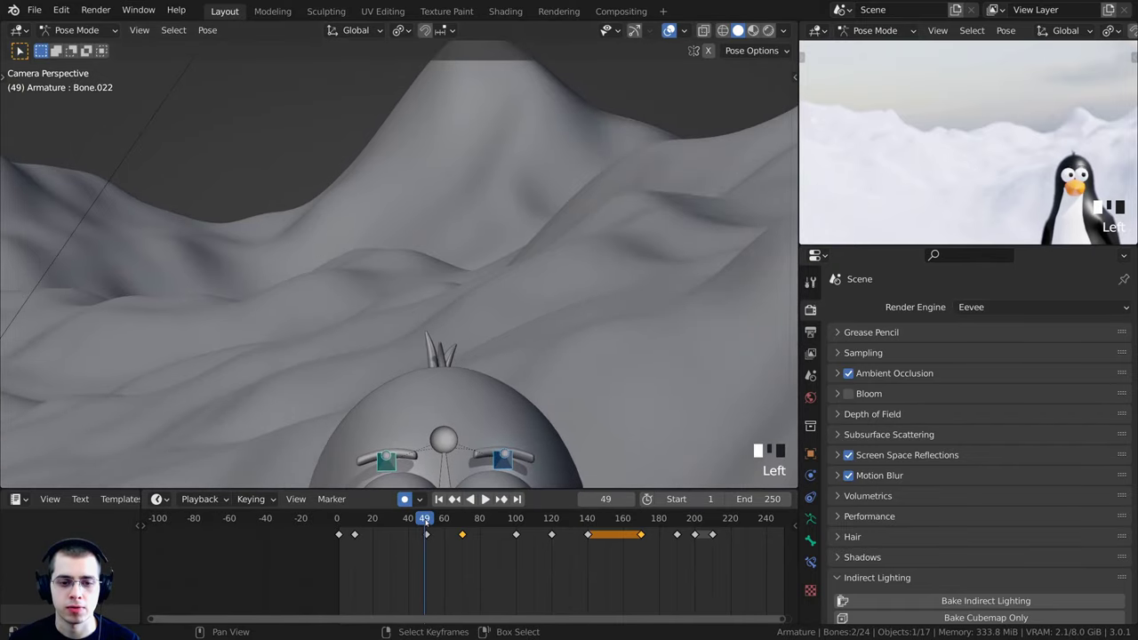
click(426, 525)
shift+middle_drag(453, 384, 454, 241)
key(r)
key(r)
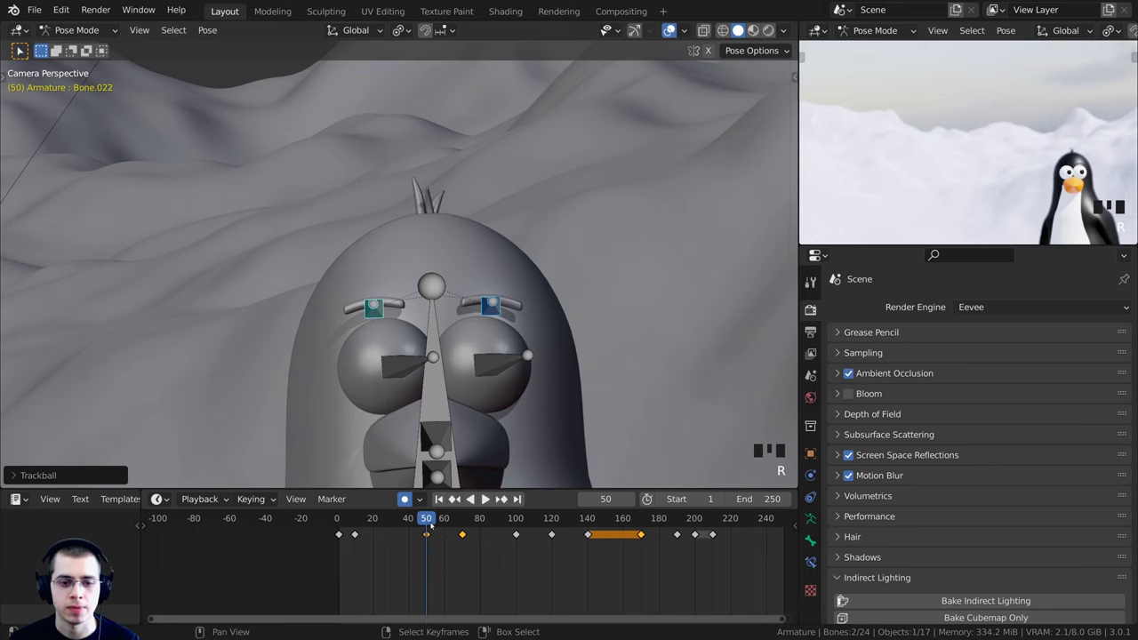
At frame 85, rotate both eyebrow bones back down to a level position and replay the eyebrow motion
key(space)
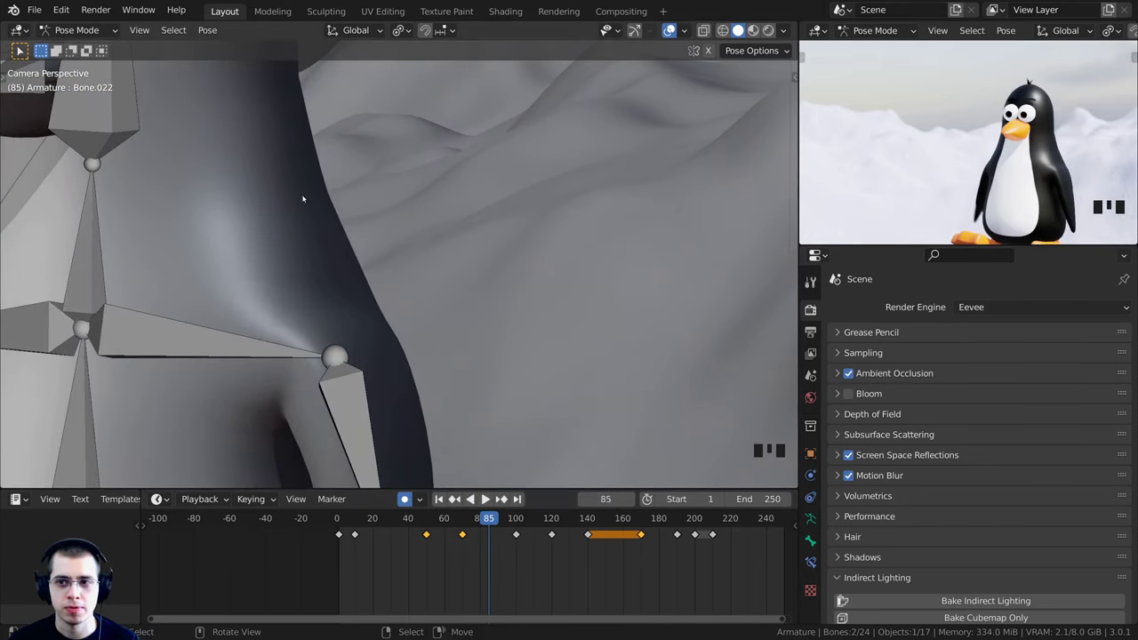
shift+middle_drag(303, 198, 559, 381)
shift+middle_drag(391, 234, 518, 404)
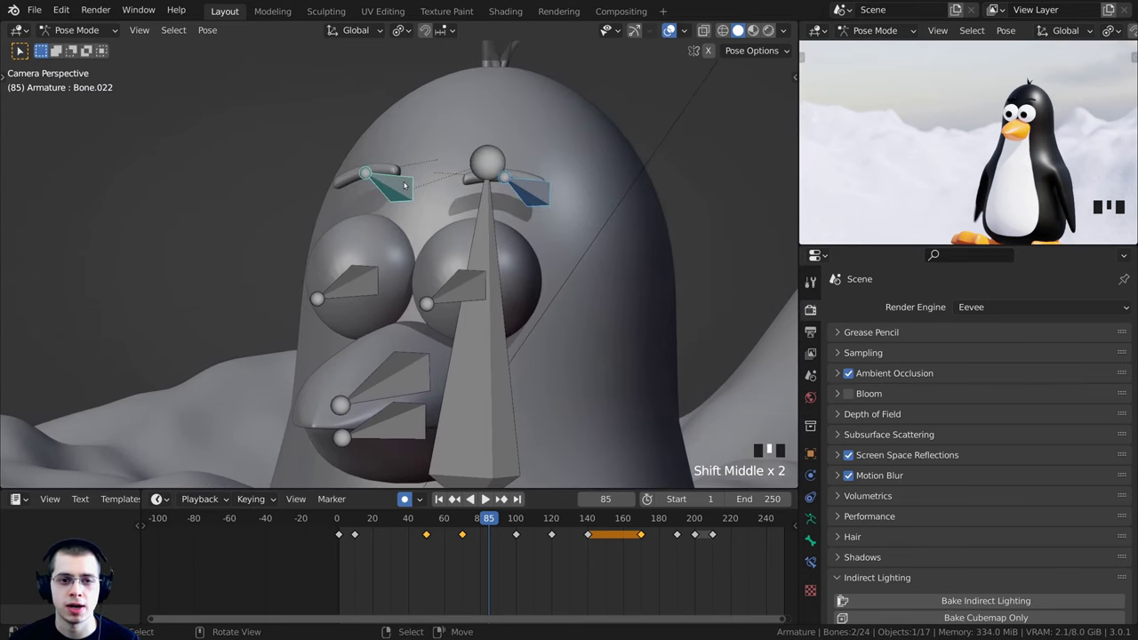
key(r)
key(r)
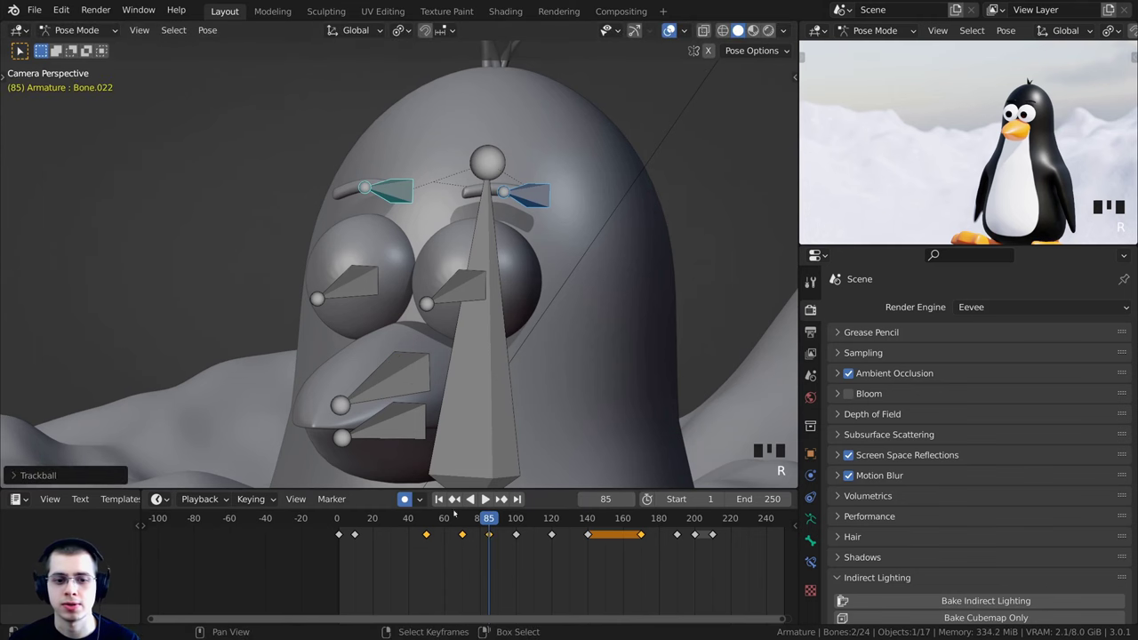
drag(488, 519, 457, 520)
key(space)
scroll(453, 382, down, 6)
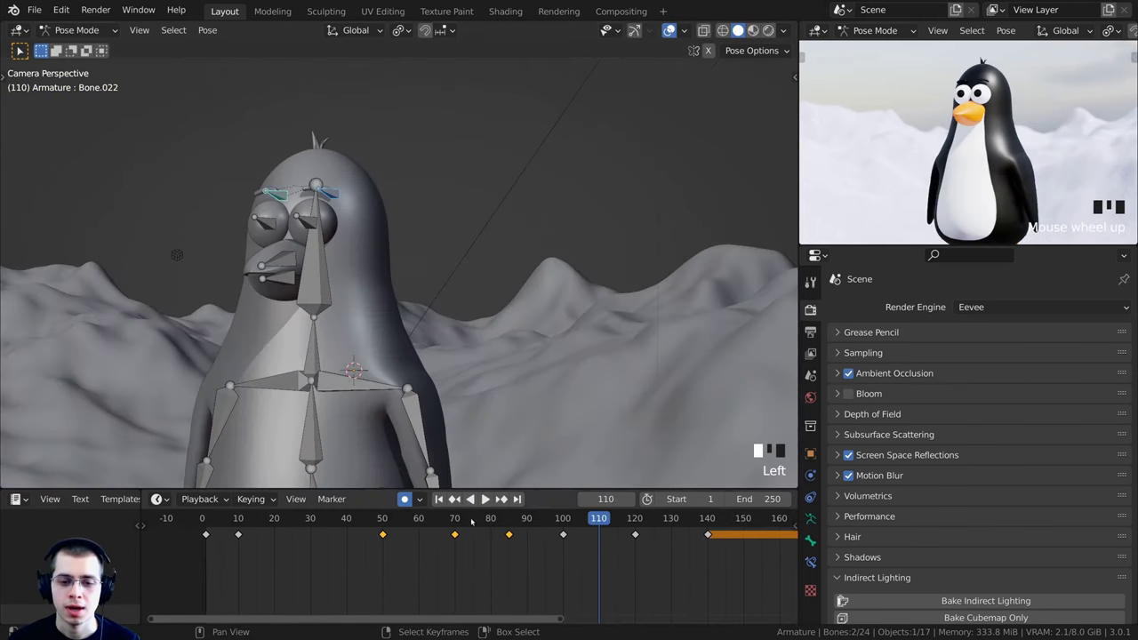
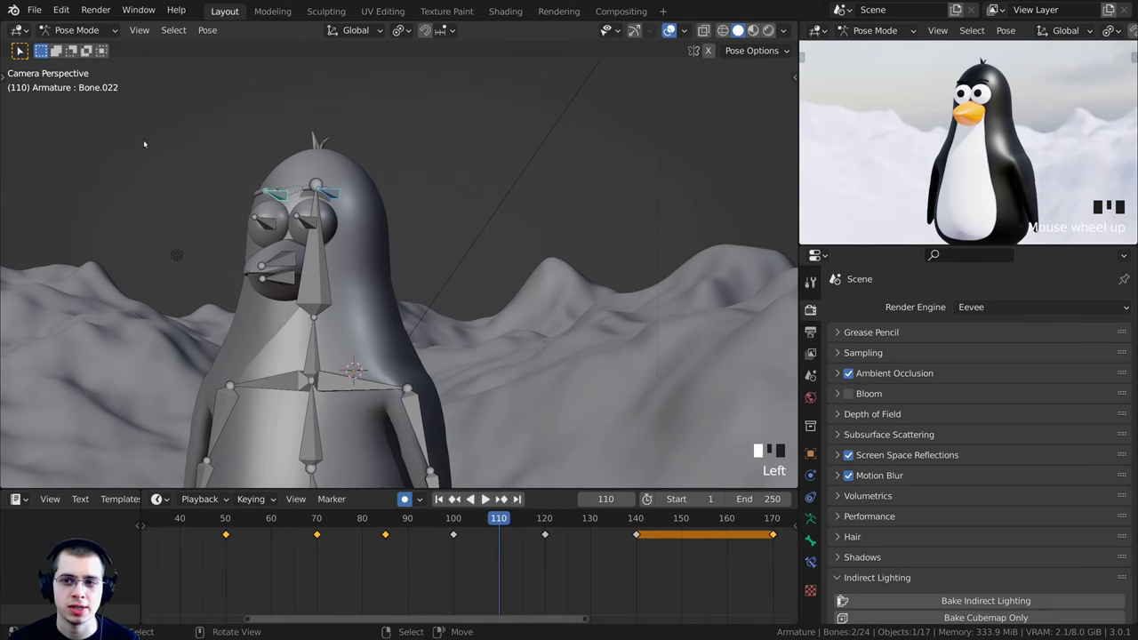
At frame 110, rotate both eye bones together to redirect the penguin's gaze
shift+middle_drag(286, 230, 297, 236)
scroll(303, 240, up, 2)
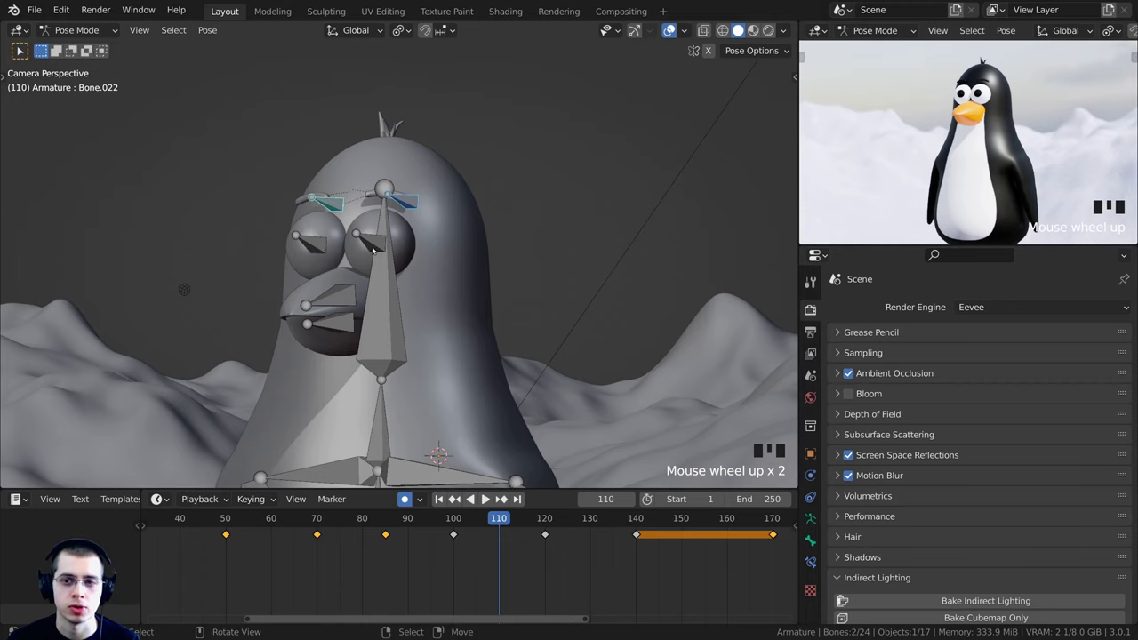
shift+right_click(309, 248)
shift+middle_drag(311, 249, 498, 267)
scroll(523, 268, up, 2)
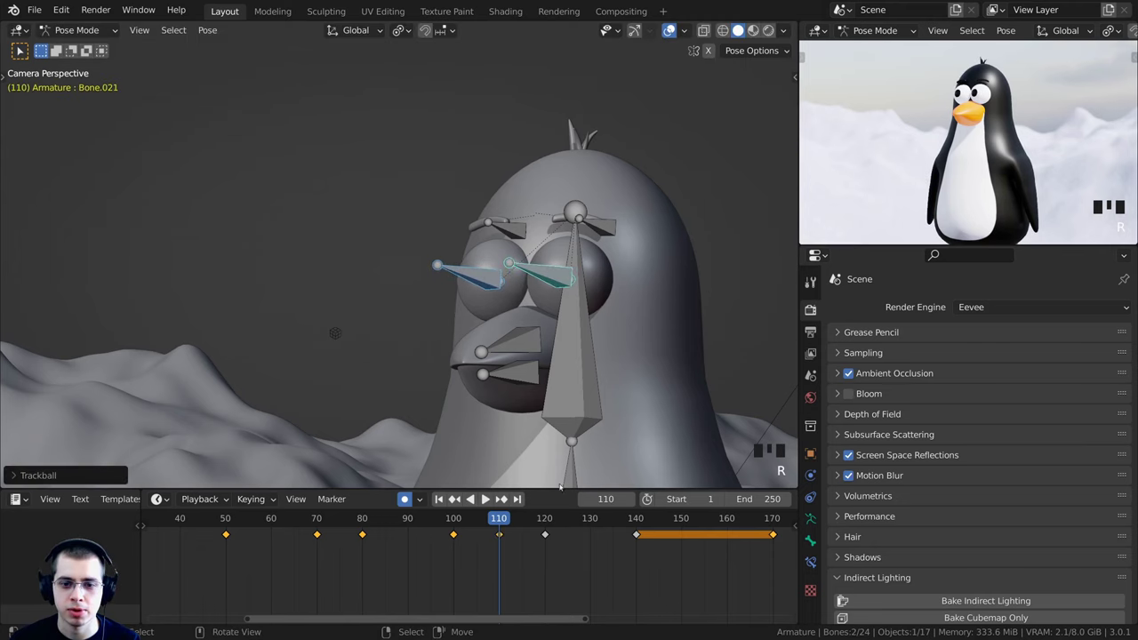
Replay the gaze change around frame 100 and the following wave up to about frame 171
drag(472, 517, 376, 517)
key(space)
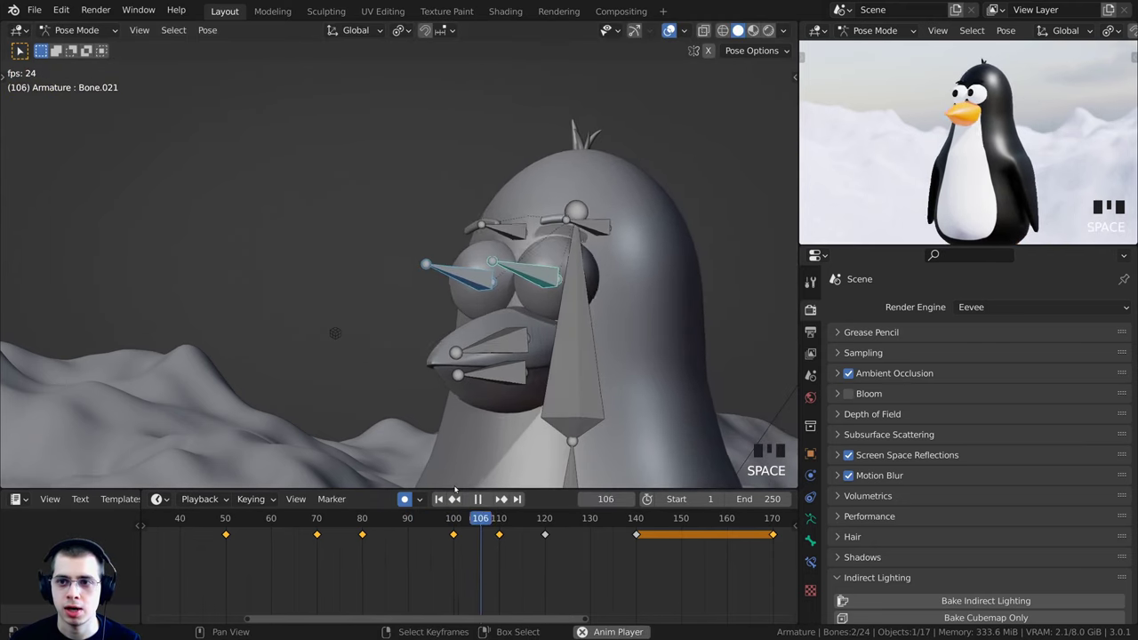
click(375, 519)
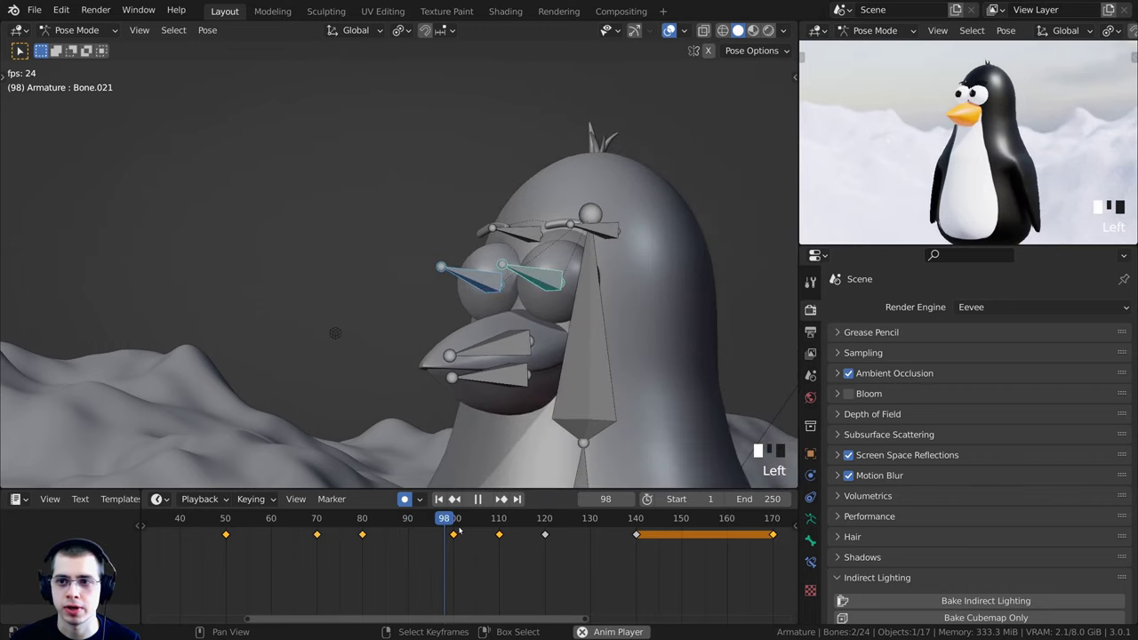
key(space)
click(463, 521)
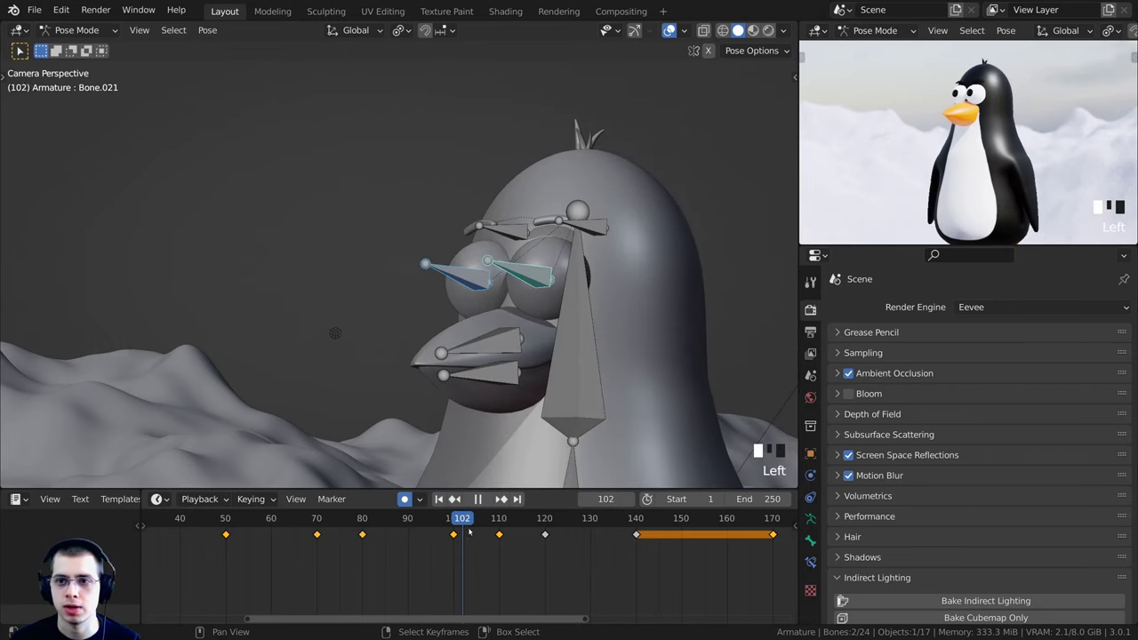
scroll(506, 524, down, 3)
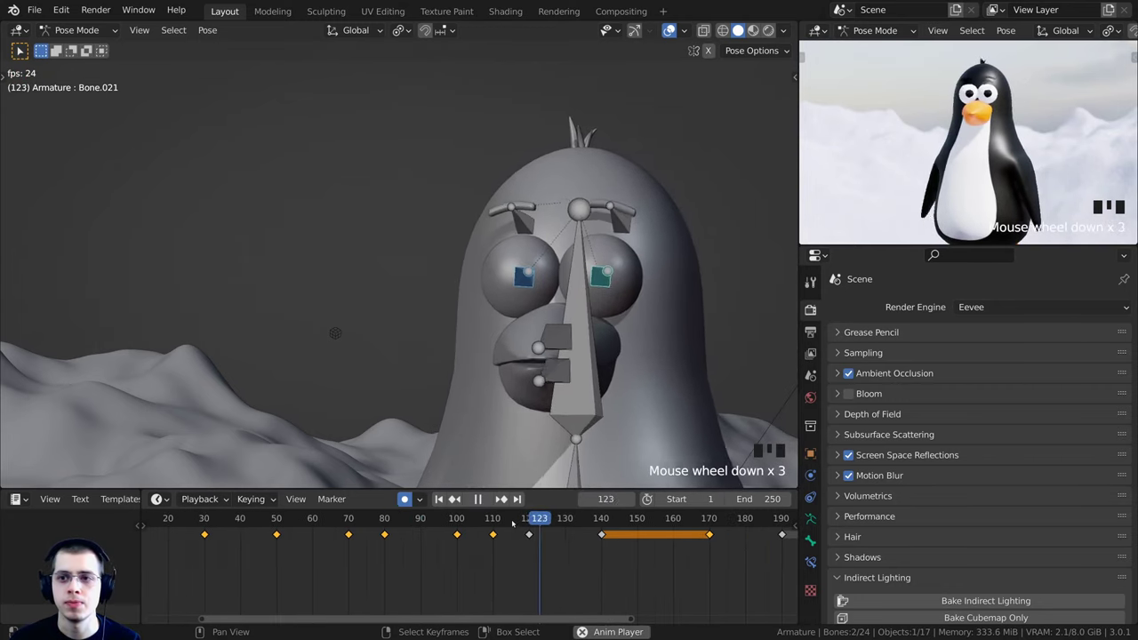
scroll(514, 519, down, 4)
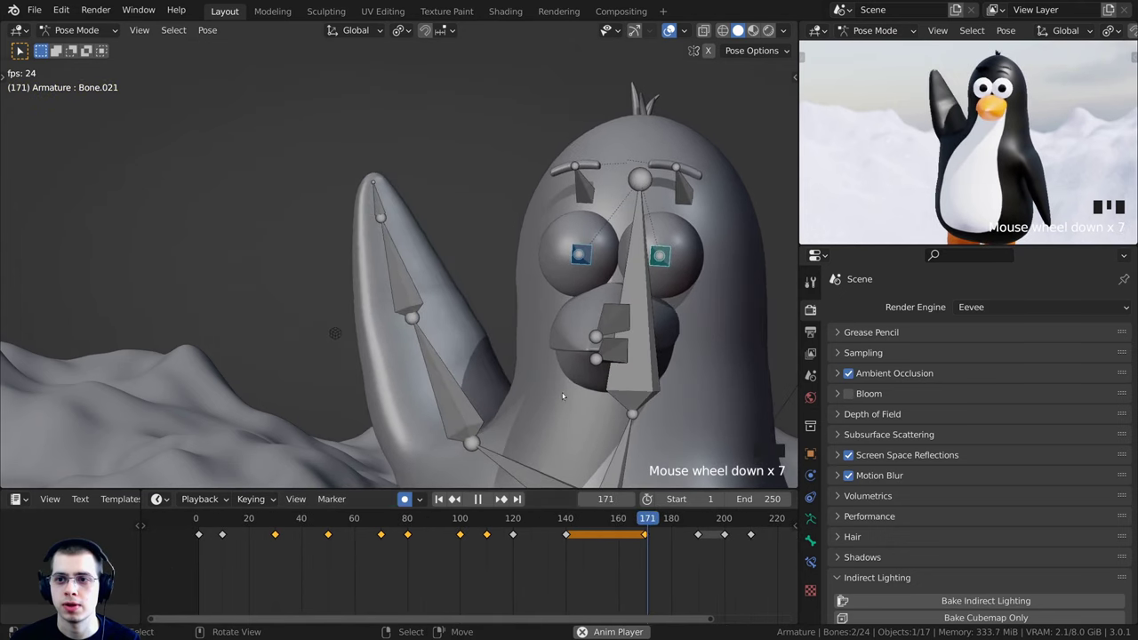
scroll(533, 413, down, 3)
shift+middle_drag(533, 413, 519, 404)
key(space)
click(518, 521)
scroll(581, 325, down, 1)
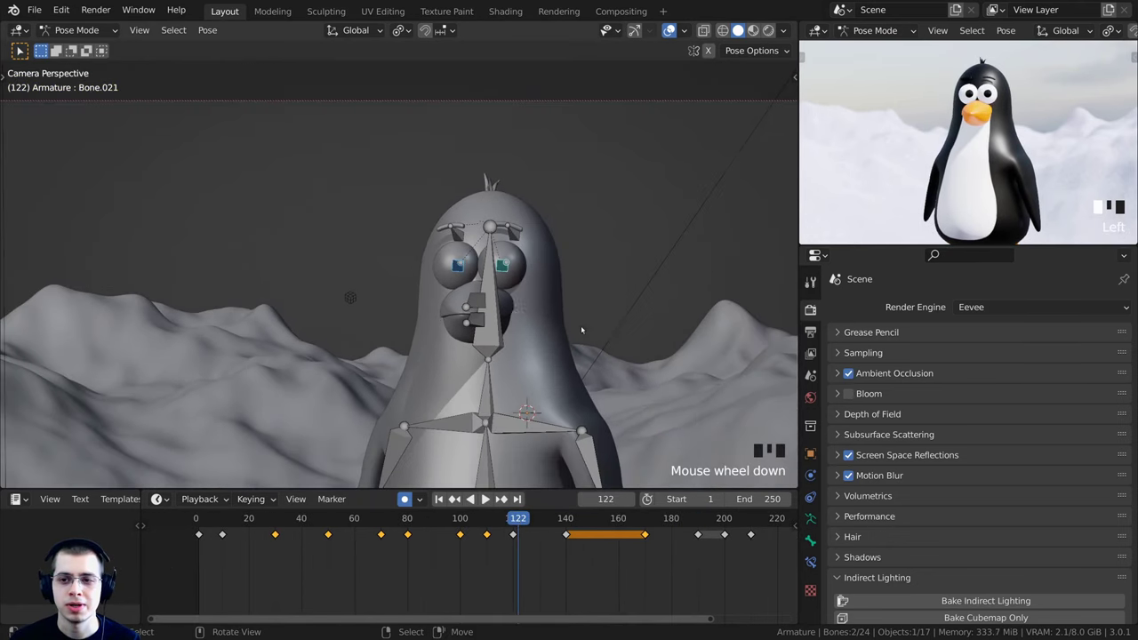
At frame 140, rotate the upper bone of the lowered flipper slightly outward from the body
shift+middle_drag(580, 326, 543, 276)
shift+middle_drag(551, 373, 524, 311)
drag(519, 520, 548, 525)
click(567, 523)
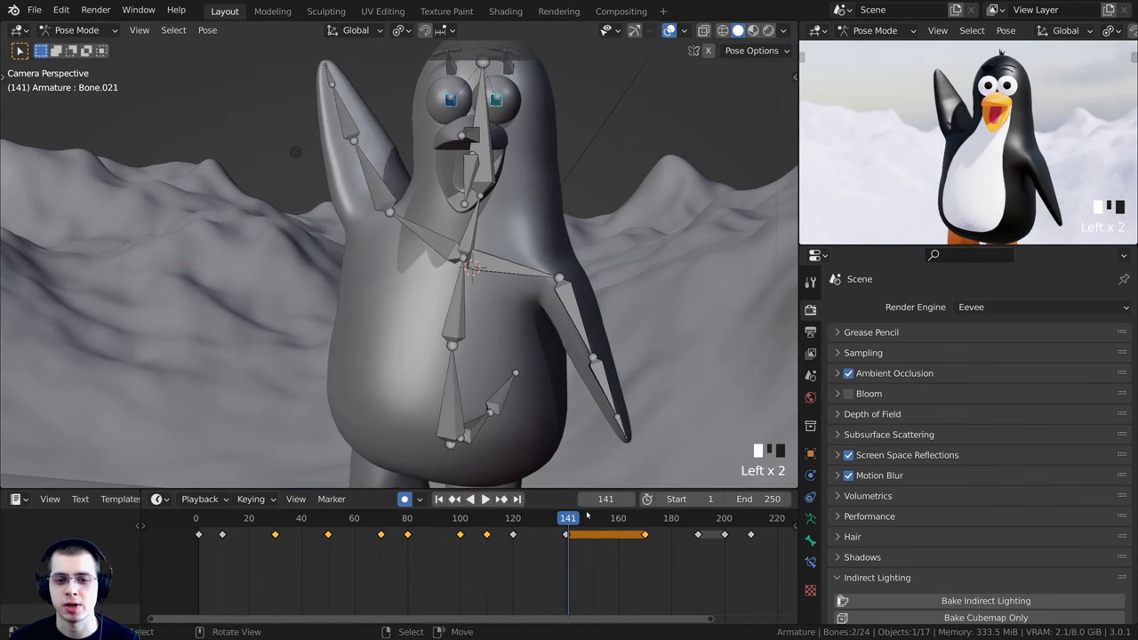
shift+middle_drag(626, 485, 558, 473)
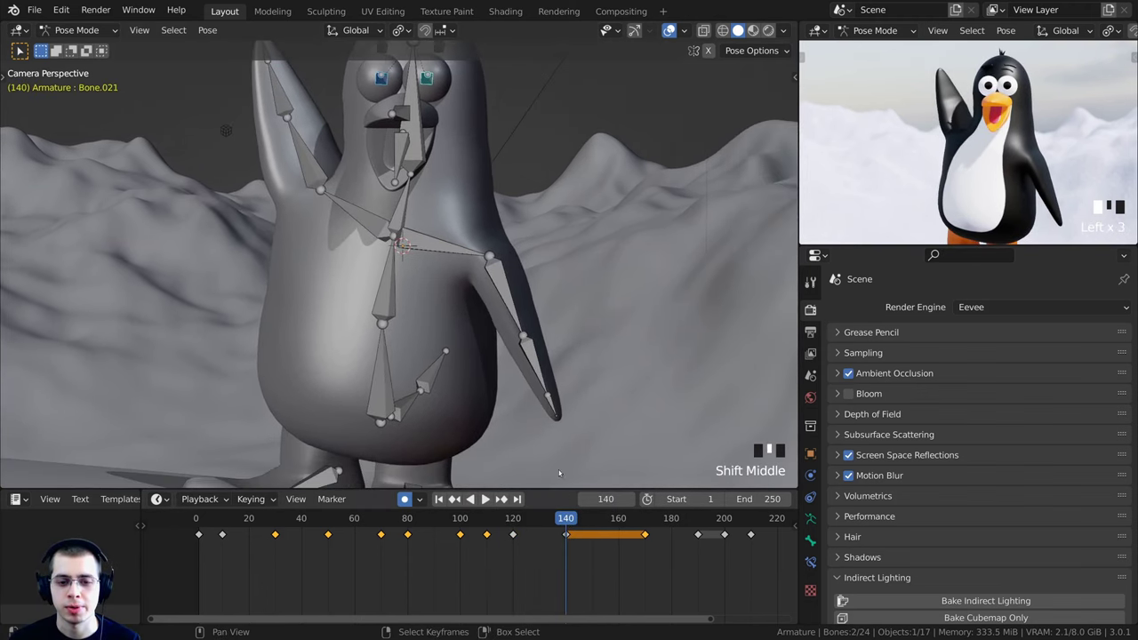
key(r)
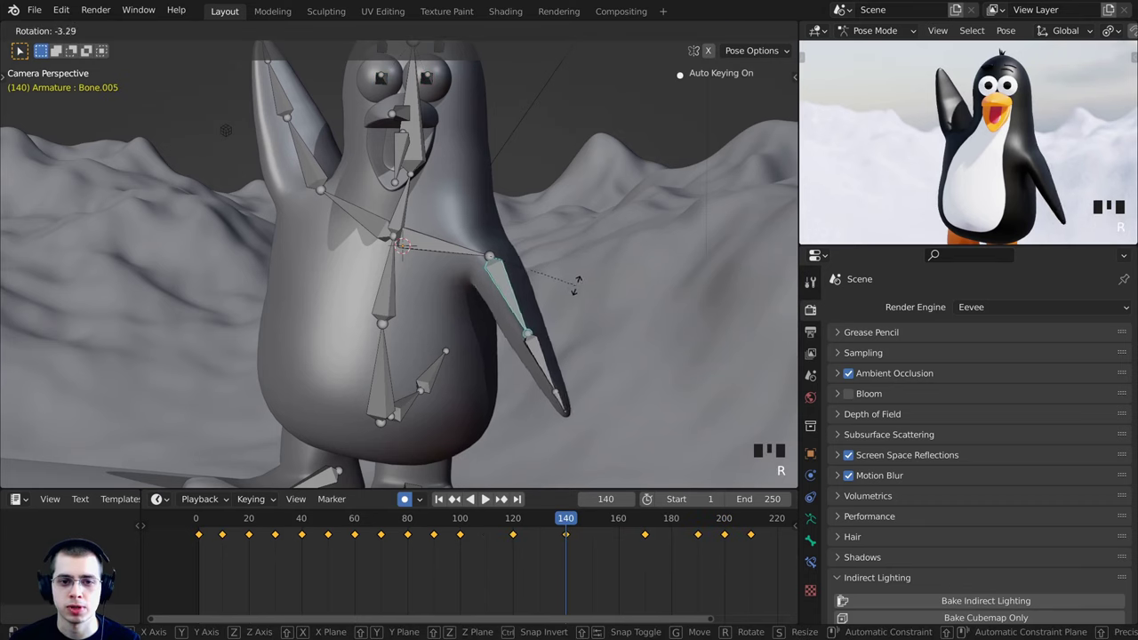
click(585, 280)
At frame 140, rotate the lowered flipper's lower bone and shoulder bone outward, then check the motion around frame 130
click(544, 354)
key(r)
click(612, 349)
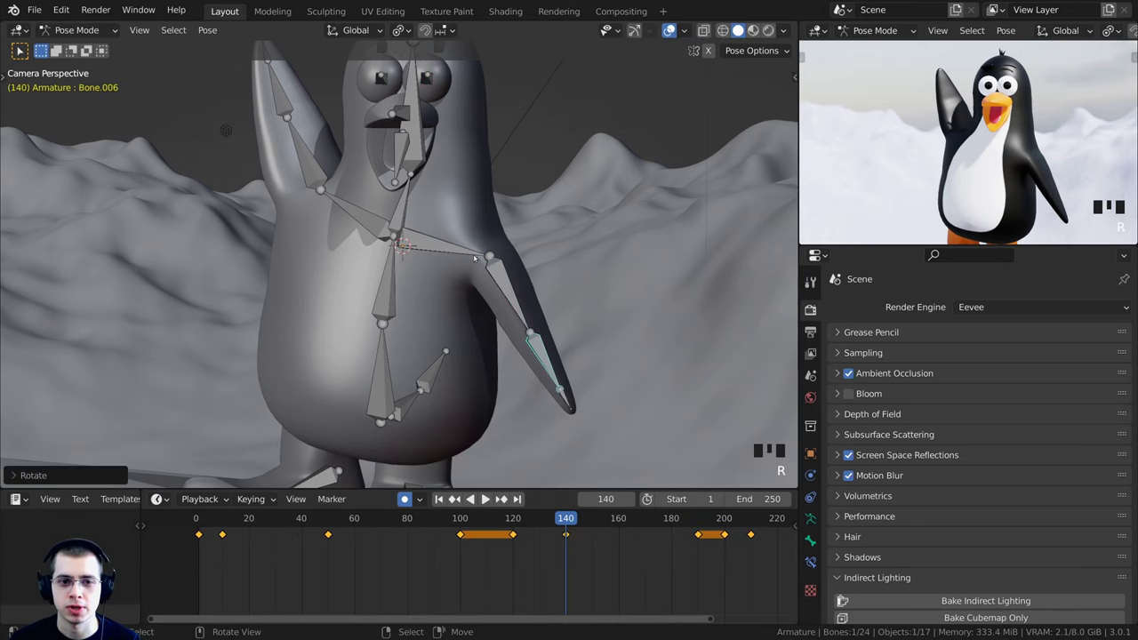
key(r)
click(524, 223)
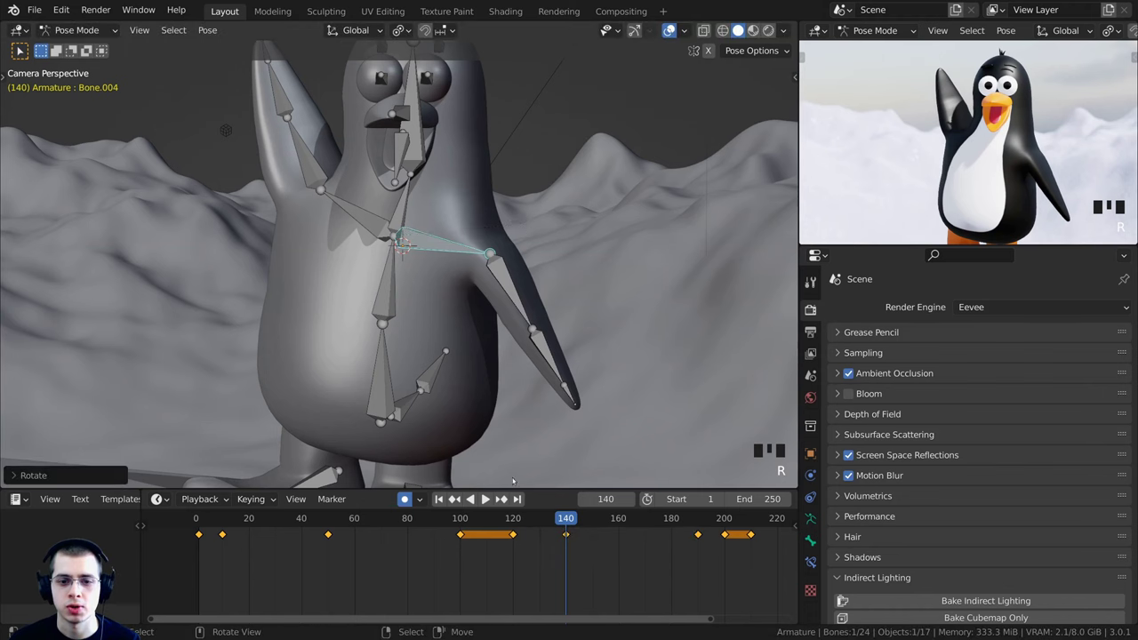
click(542, 525)
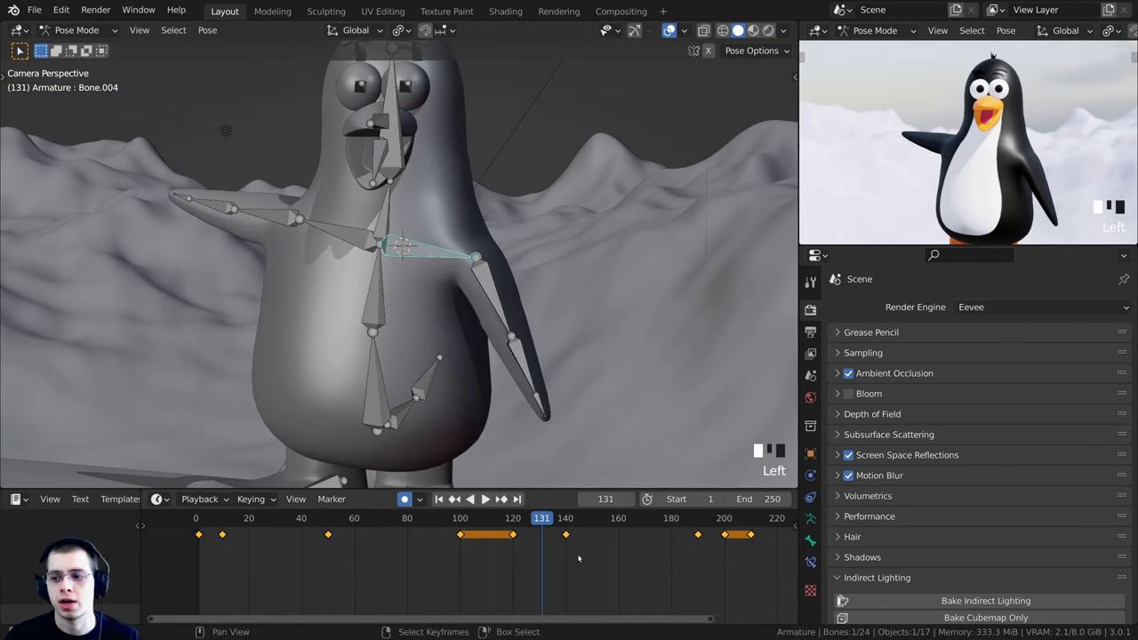
click(542, 524)
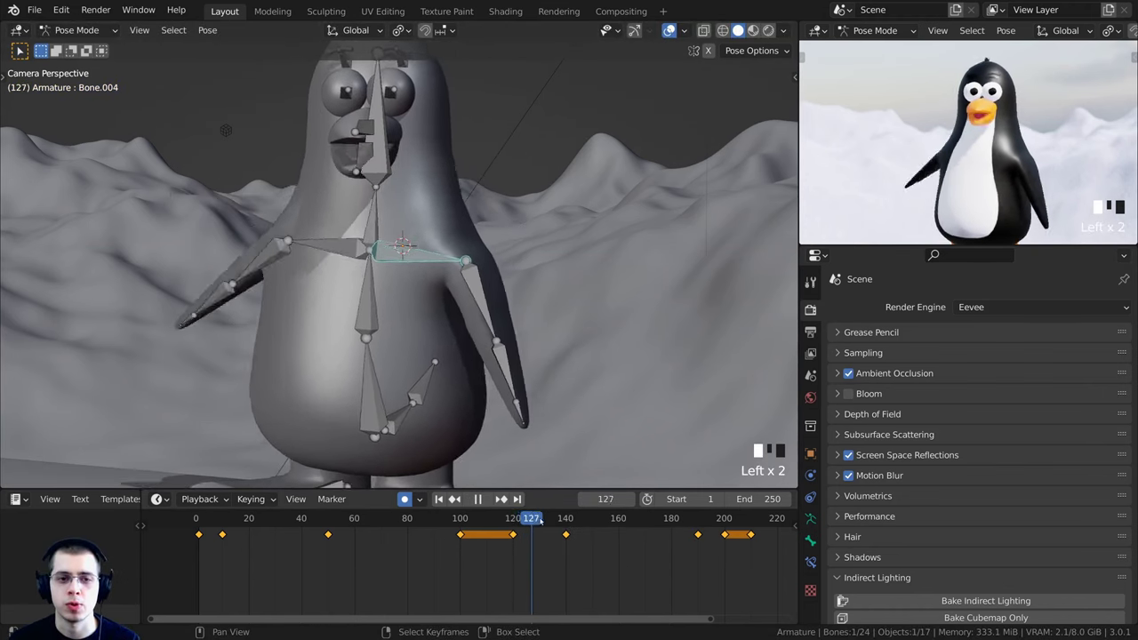
key(space)
key(space)
At frame 180, rotate the lowered flipper's shoulder bone and upper bone outward from the body
drag(556, 539, 671, 537)
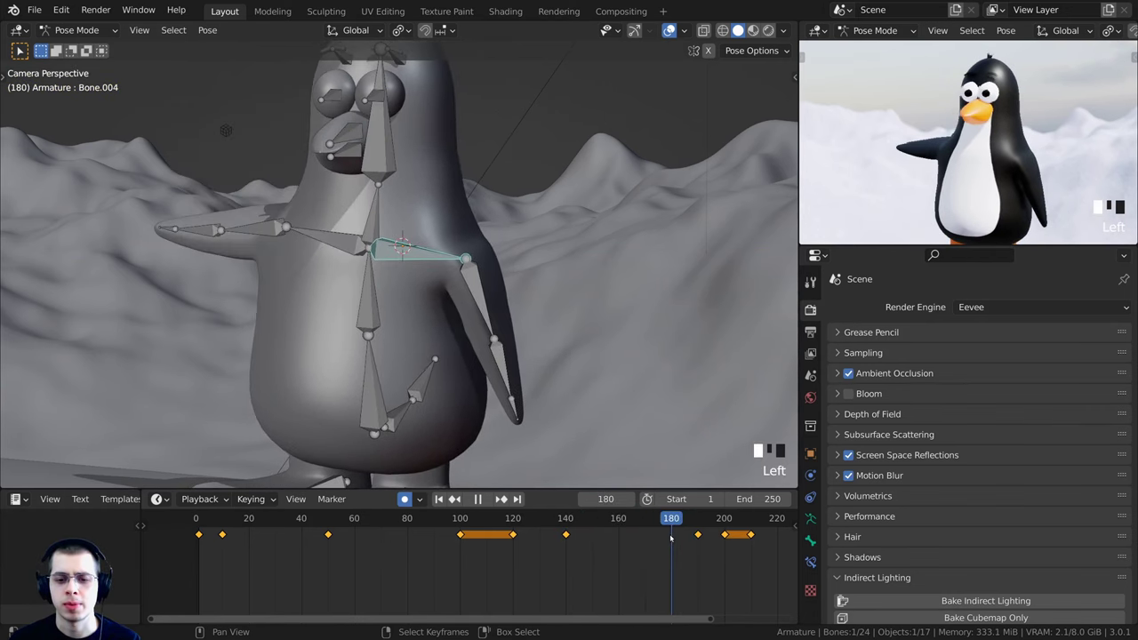
key(r)
click(502, 271)
right_click(489, 289)
key(r)
click(595, 253)
key(r)
key(r)
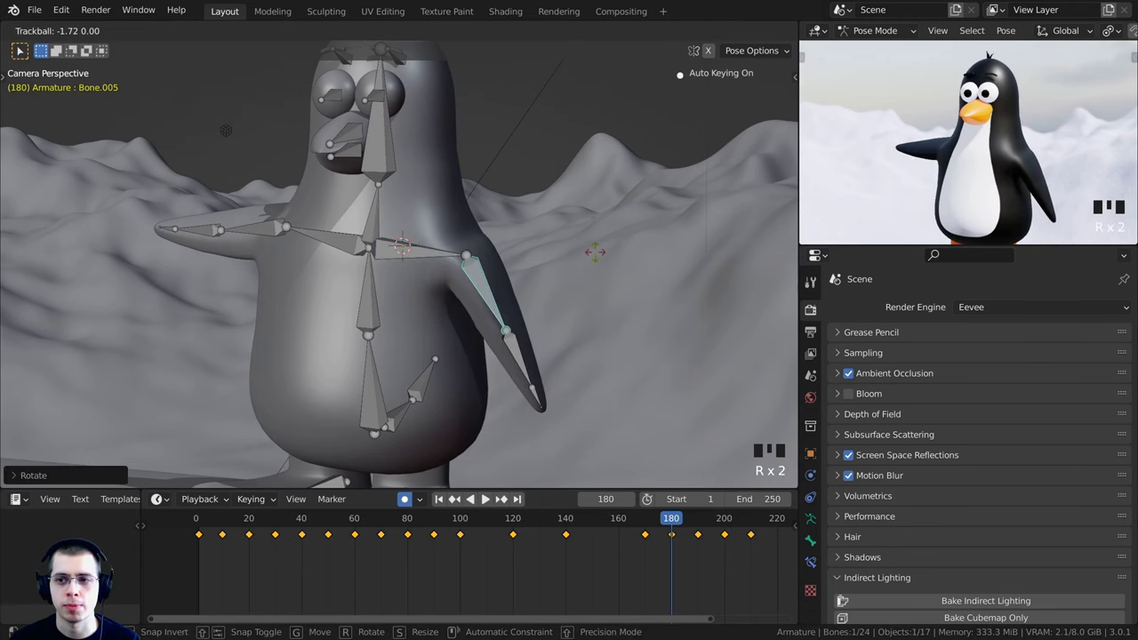
Replay the lowered flipper's motion from about frame 170 past frame 190
click(651, 534)
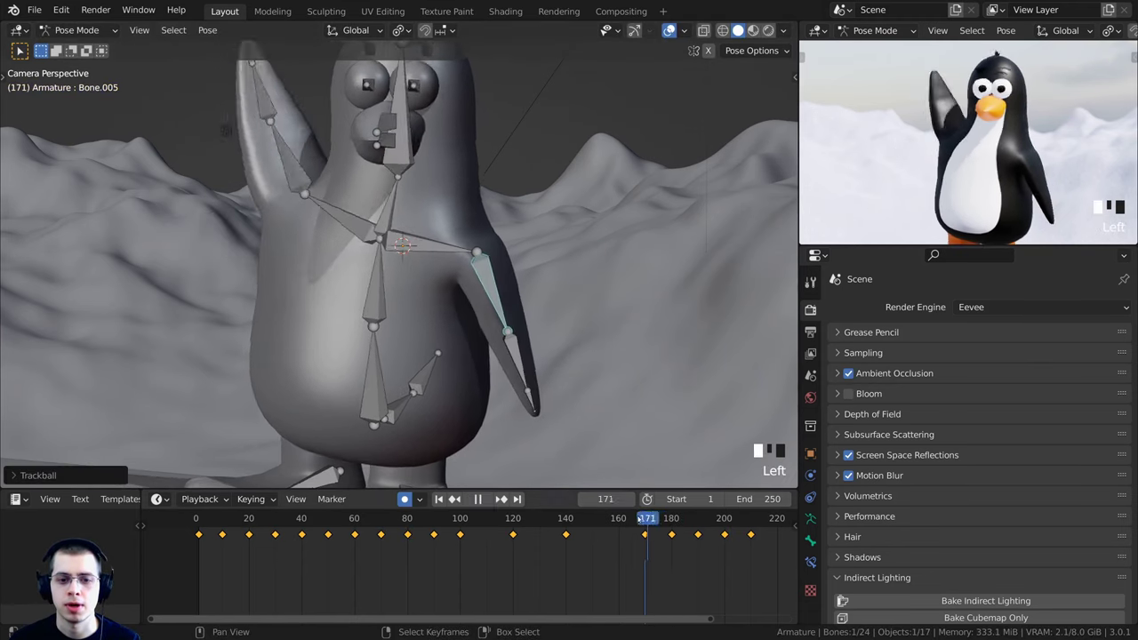
key(space)
click(683, 524)
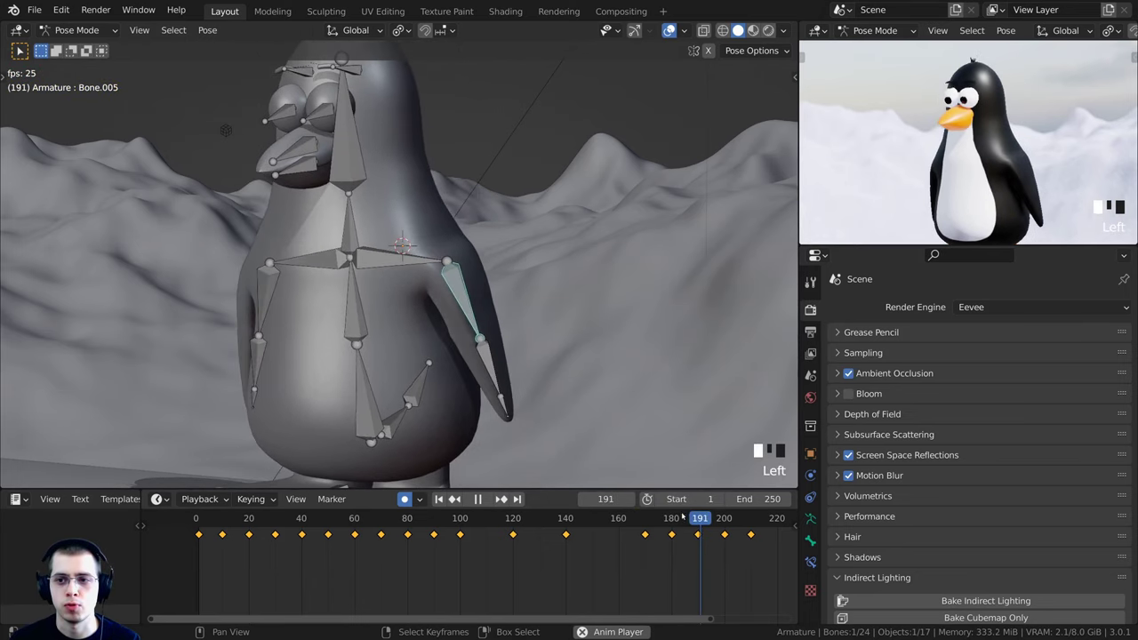
click(665, 534)
key(space)
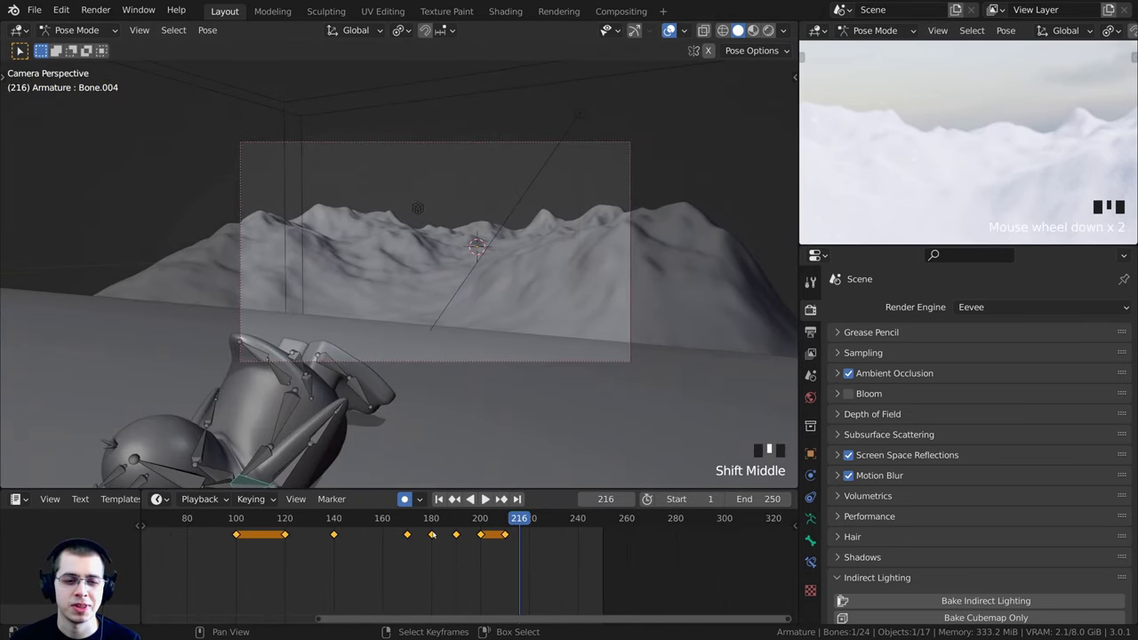
Replay the wave and belly dive from about frame 120 and examine the slide downhill up to frame 219
key(space)
click(293, 521)
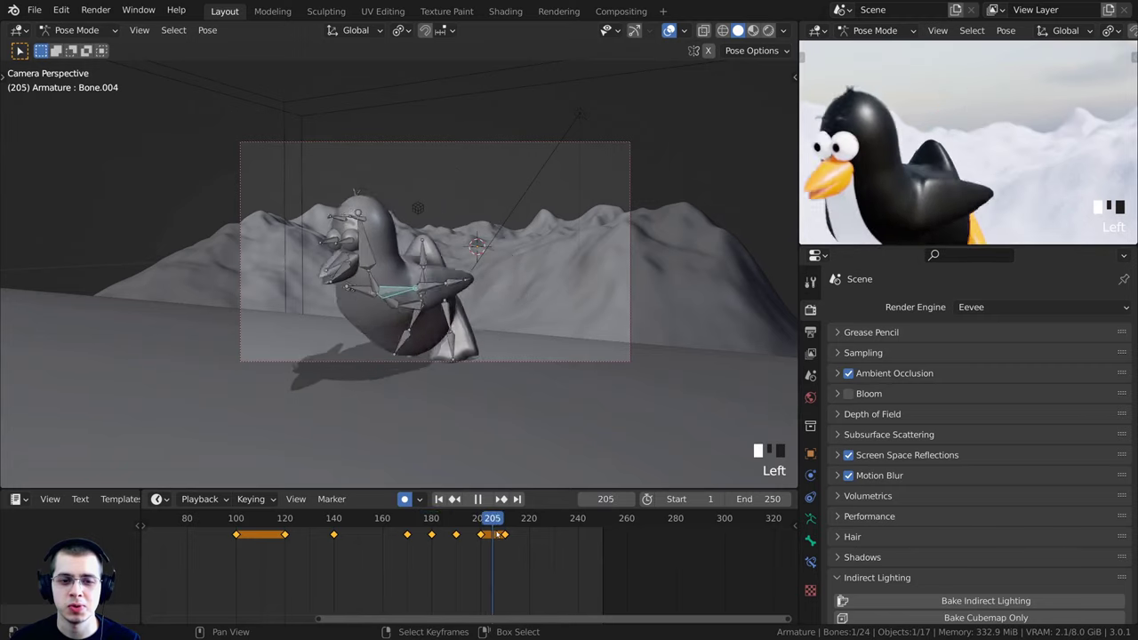
click(487, 535)
drag(492, 540, 526, 546)
key(space)
scroll(409, 467, down, 1)
scroll(409, 467, up, 1)
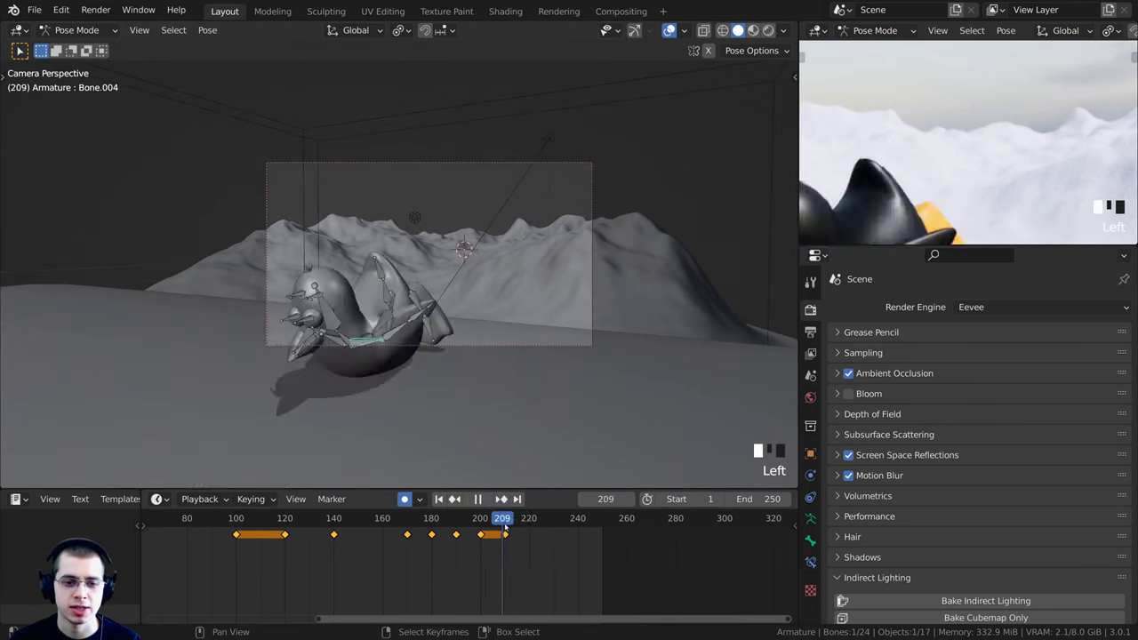
scroll(409, 463, down, 4)
shift+middle_drag(393, 471, 521, 481)
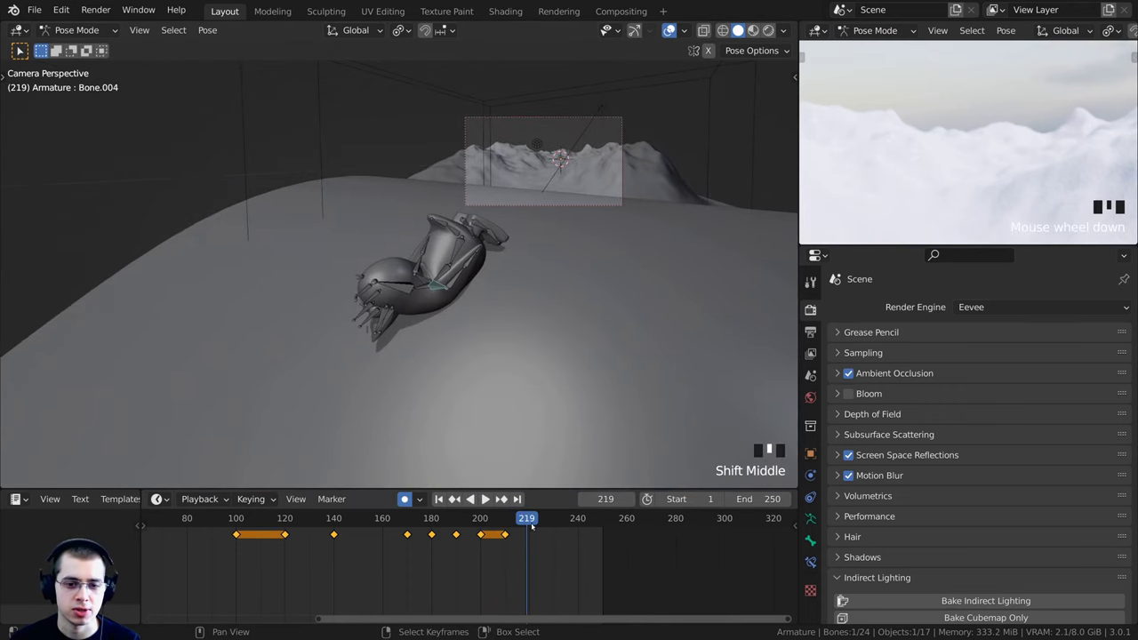
Save Penguin.blend and examine the start of the dive from the side, going back from frame 206 to frame 195
drag(532, 526, 495, 548)
middle_drag(493, 307, 406, 343)
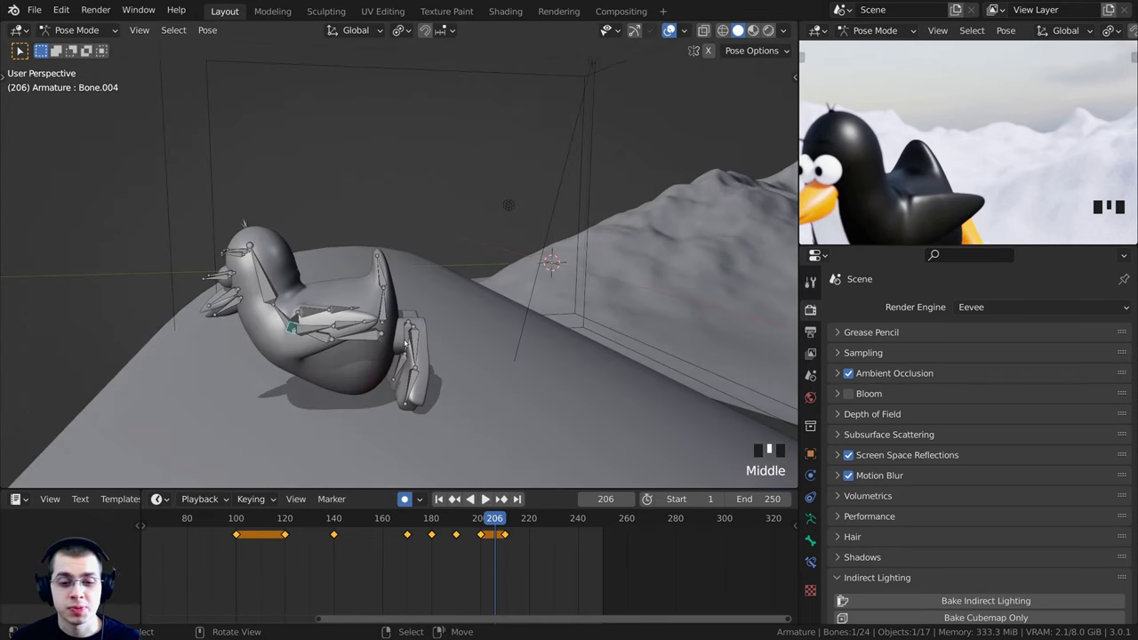
scroll(486, 532, up, 3)
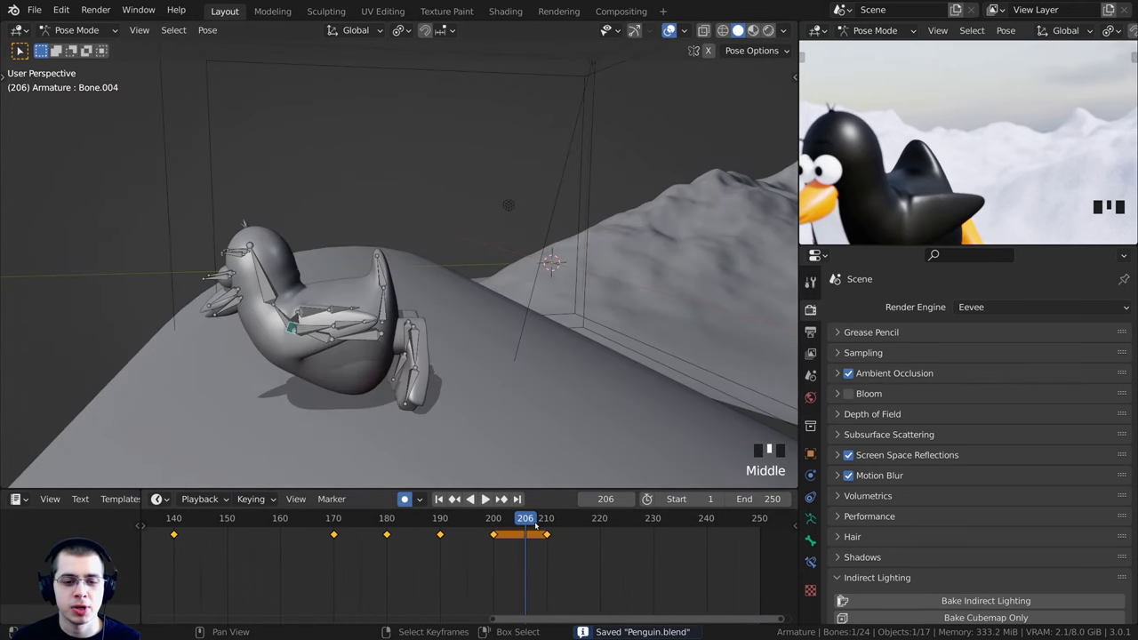
drag(536, 527, 469, 523)
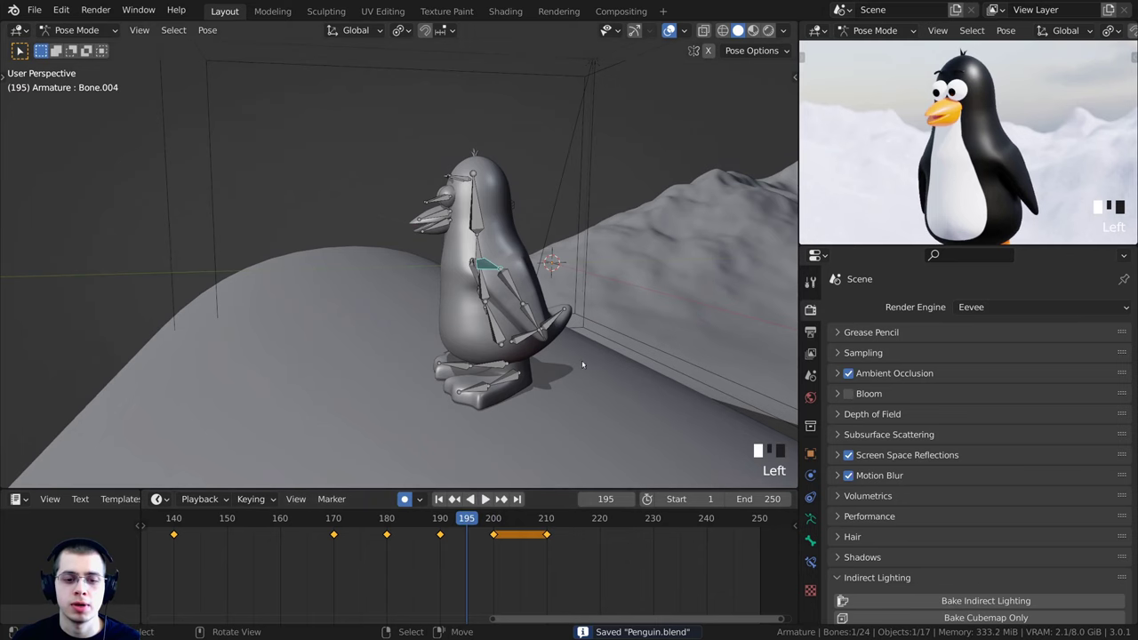
shift+middle_drag(530, 293, 532, 248)
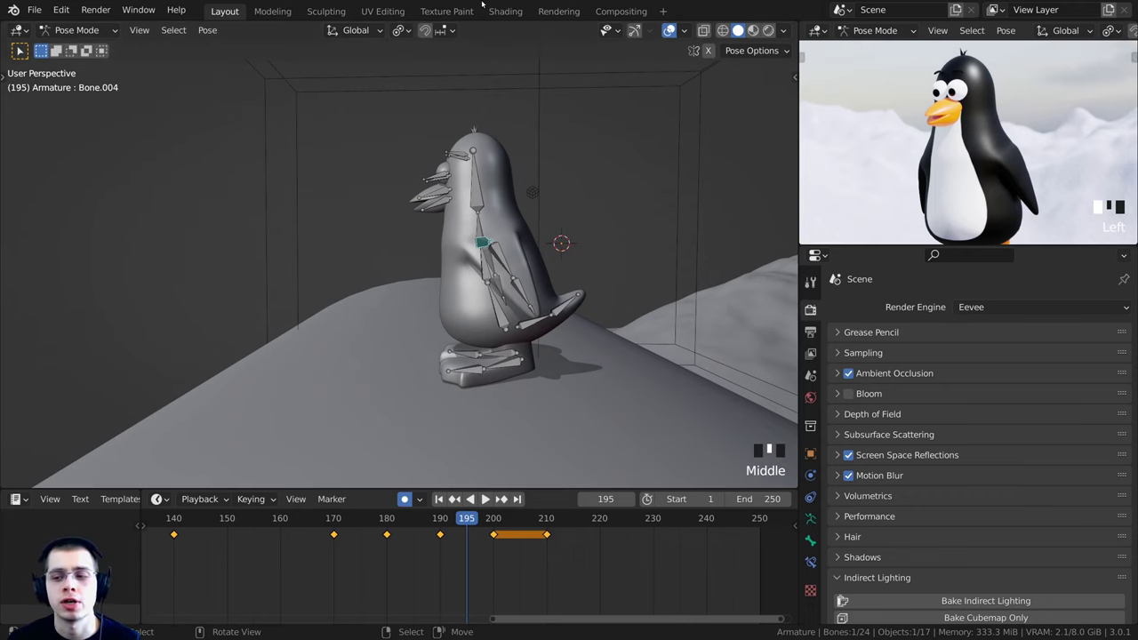
middle_drag(395, 97, 402, 187)
scroll(498, 224, up, 2)
scroll(402, 187, down, 2)
middle_drag(441, 254, 415, 248)
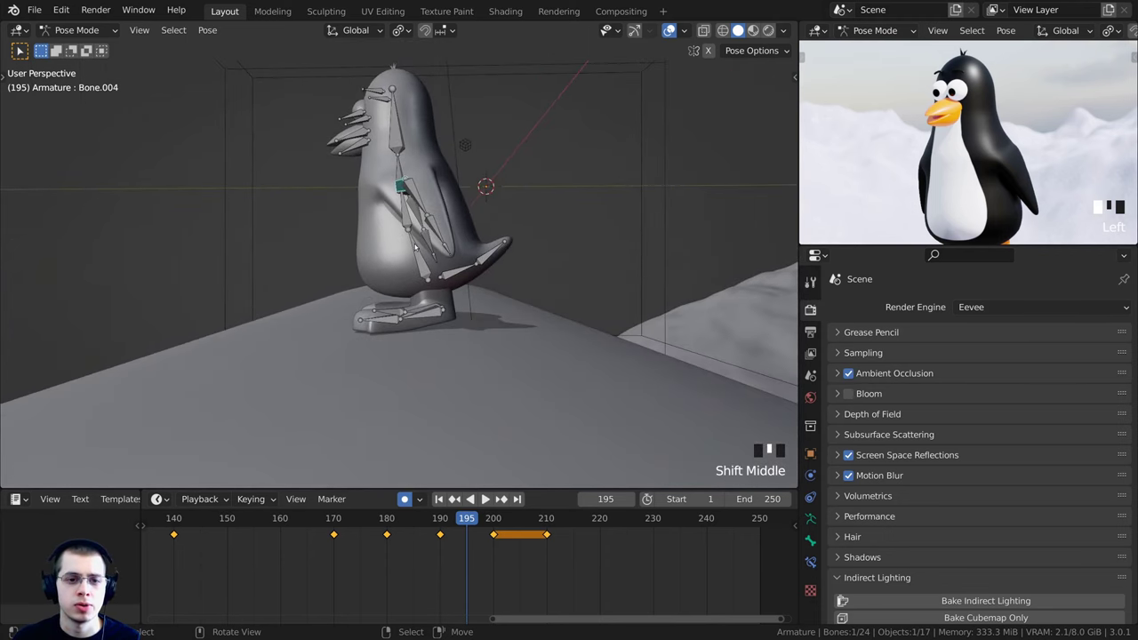
At frame 195, move the penguin's root body bone slightly downward and adjust its rotation
key(g)
click(475, 170)
key(r)
click(479, 158)
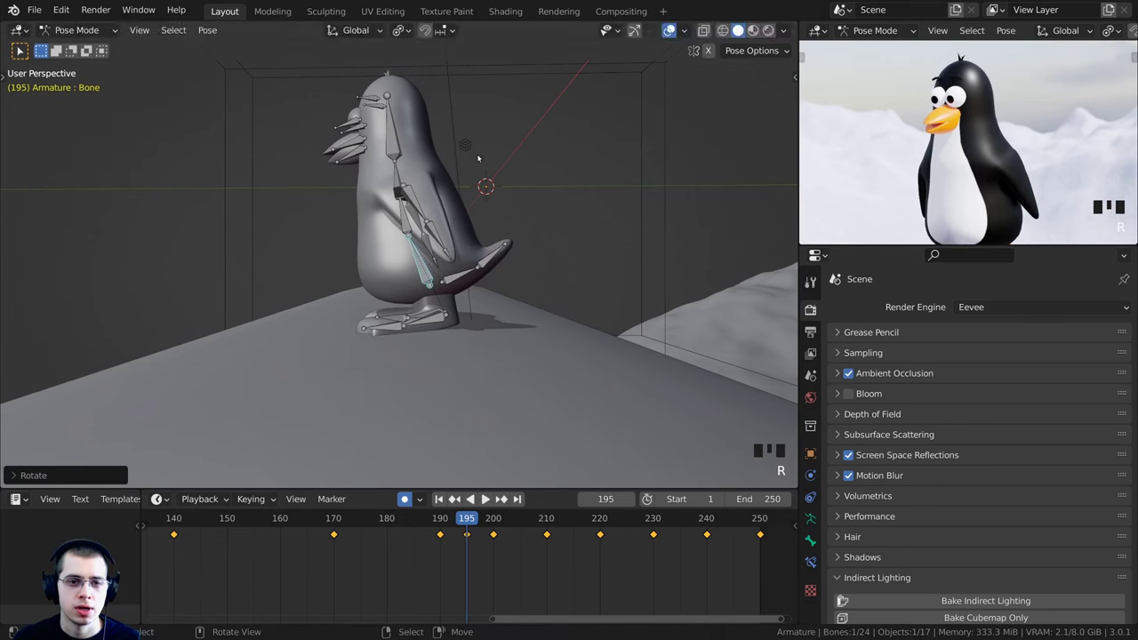
key(g)
click(474, 161)
key(r)
click(462, 158)
At frame 195, rotate the flipper bones backward, away from the belly
scroll(428, 156, up, 3)
right_click(435, 166)
shift+middle_drag(435, 164, 429, 237)
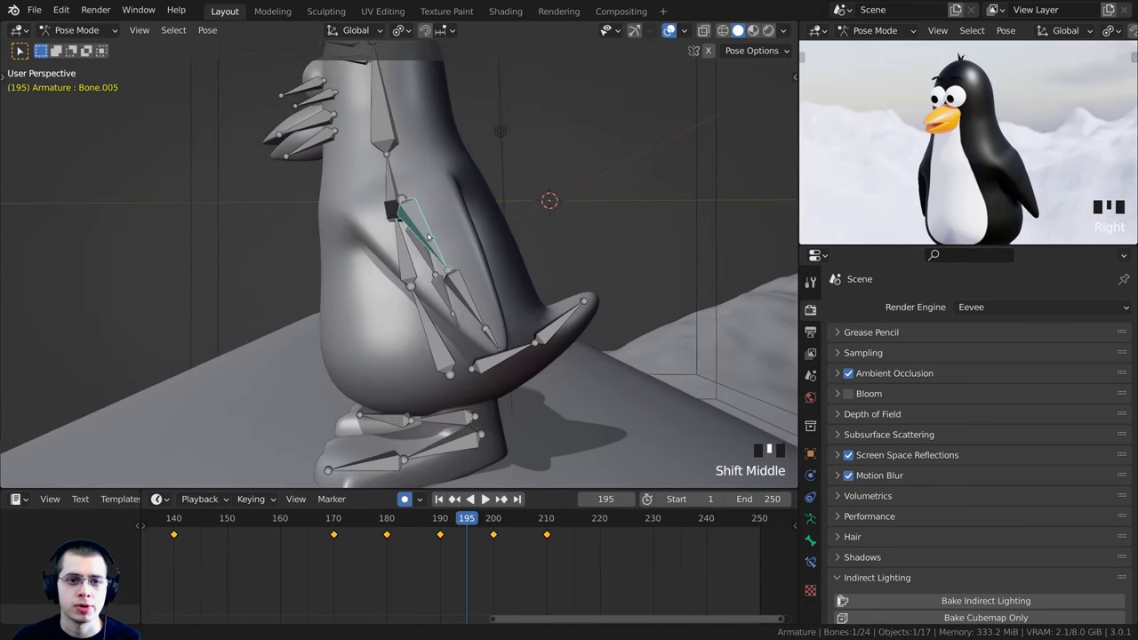
key(r)
click(228, 244)
mouse_move(228, 244)
middle_down()
mouse_move(534, 254)
mouse_move(229, 271)
mouse_move(215, 258)
middle_up()
click(358, 237)
key(r)
click(537, 256)
Rotate the near foot's heel and toe bones to level the foot on the snow at frame 195
shift+middle_drag(303, 306, 313, 244)
click(451, 319)
key(r)
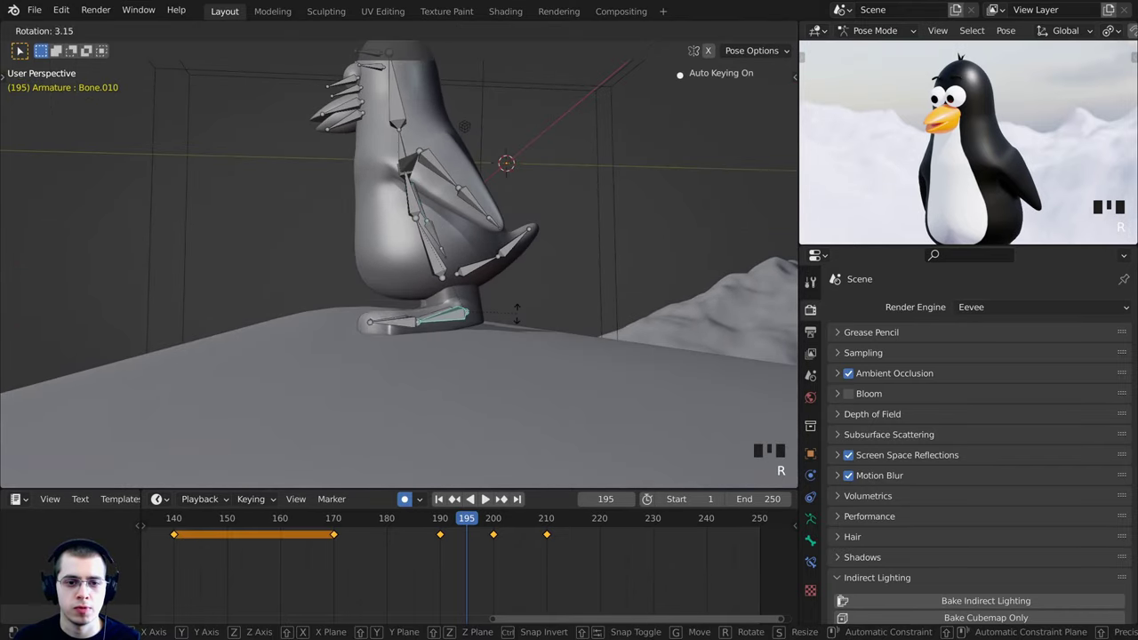
click(518, 311)
click(400, 318)
key(r)
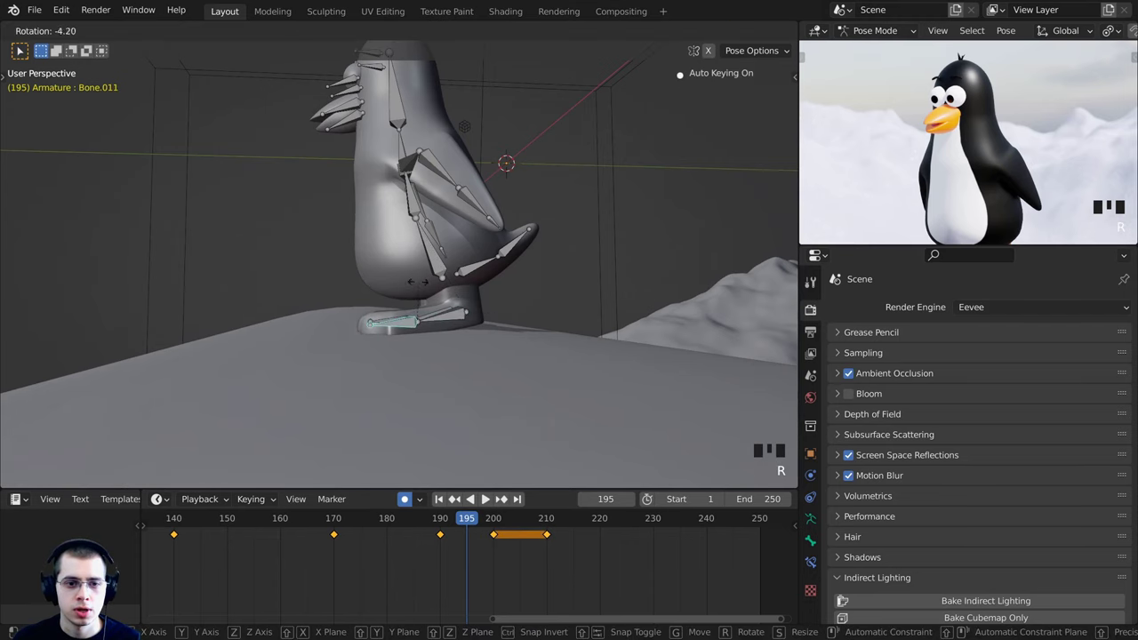
click(418, 318)
Rotate the opposite foot's heel and toe bones to match at frame 195
middle_drag(418, 319, 409, 209)
key(r)
click(498, 305)
key(r)
click(384, 344)
key(r)
click(534, 217)
Rotate the neck bone and the head bone at frame 195
shift+middle_drag(410, 209, 428, 218)
scroll(428, 218, up, 4)
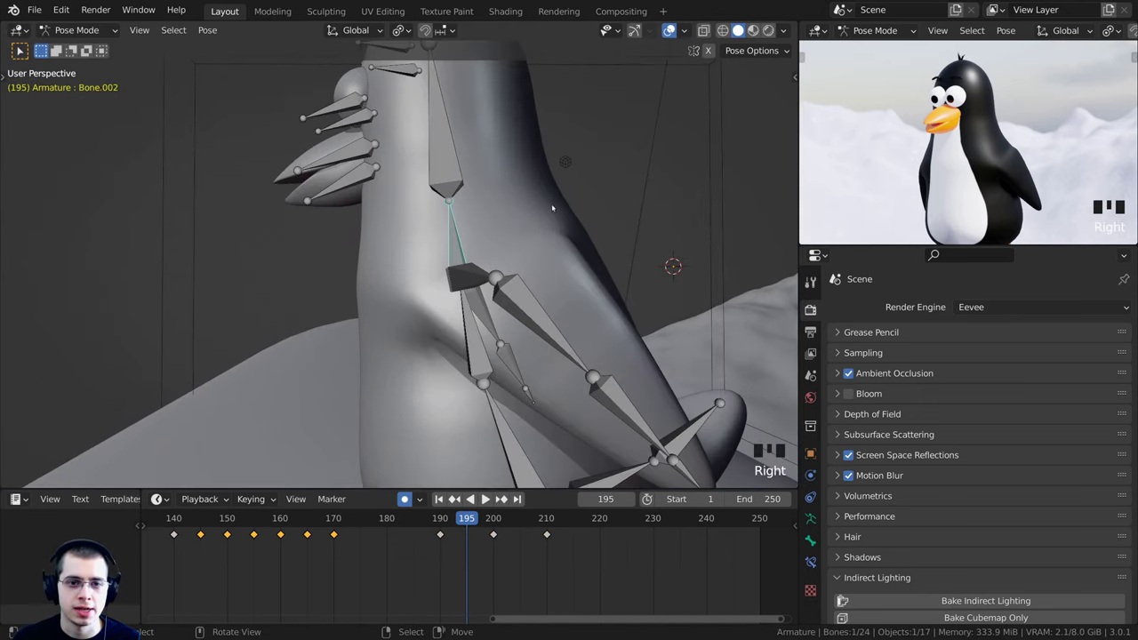
key(r)
click(511, 189)
scroll(436, 169, down, 2)
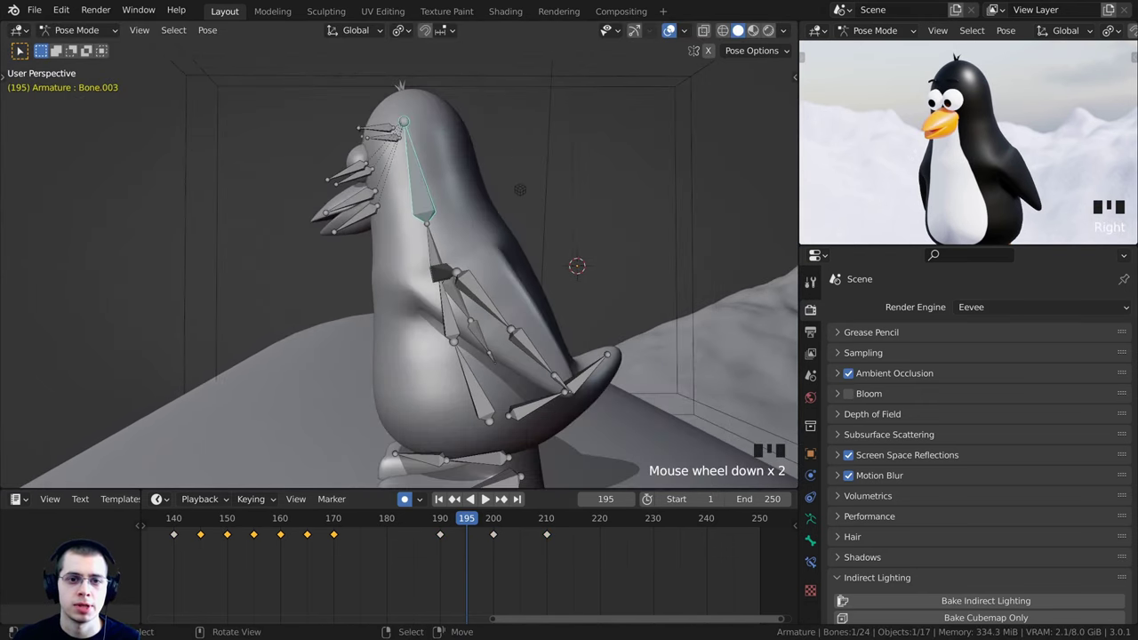
key(r)
click(531, 161)
Recheck the motion from frame 191, then reposition and rotate the root body bone and rotate the lower spine bone at frame 195
click(442, 525)
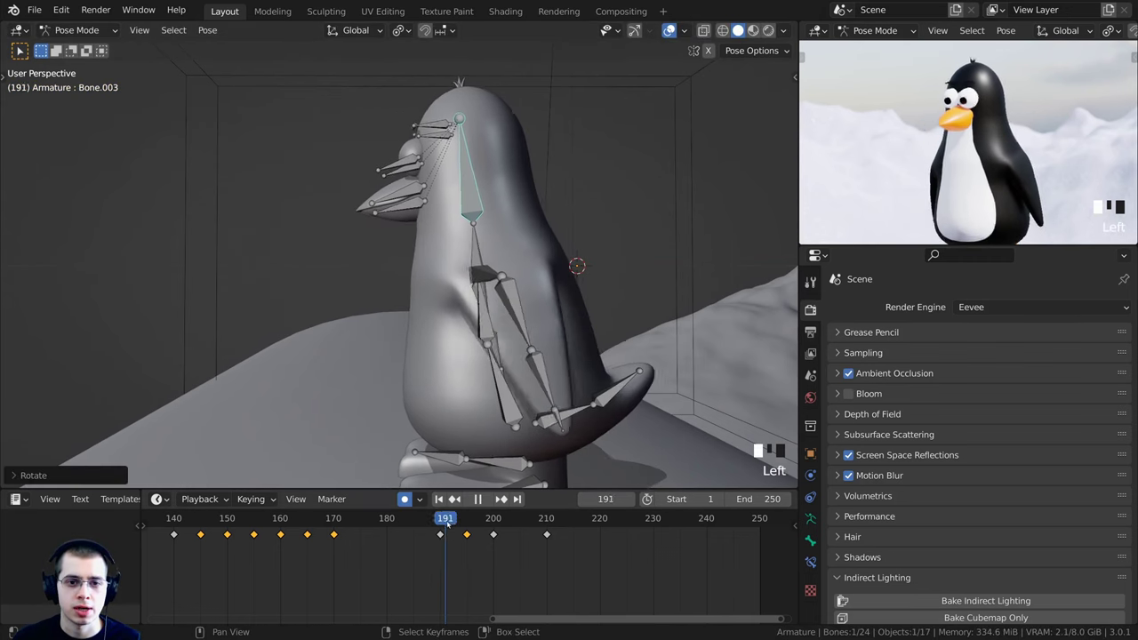
key(space)
shift+middle_drag(464, 428, 498, 382)
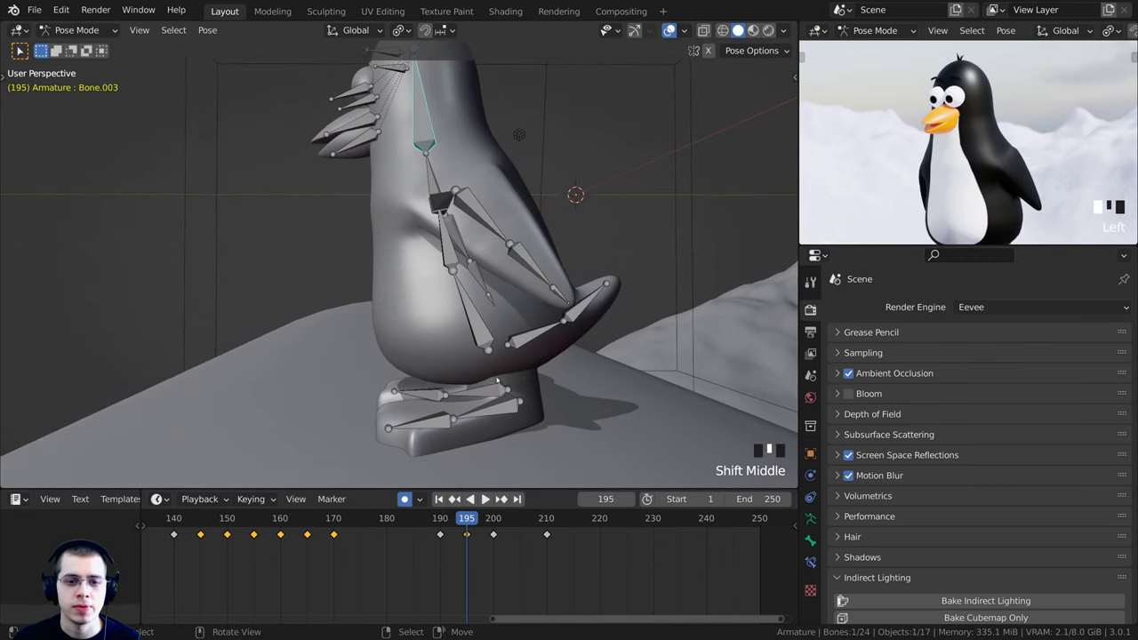
key(g)
click(584, 318)
key(r)
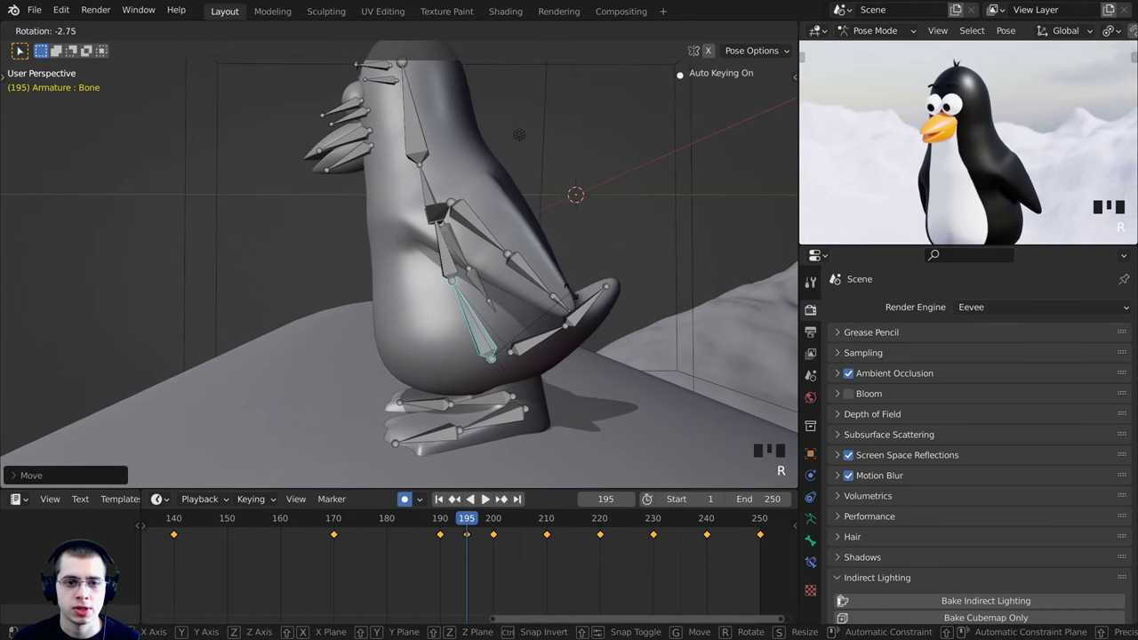
click(561, 293)
shift+middle_drag(455, 207, 458, 240)
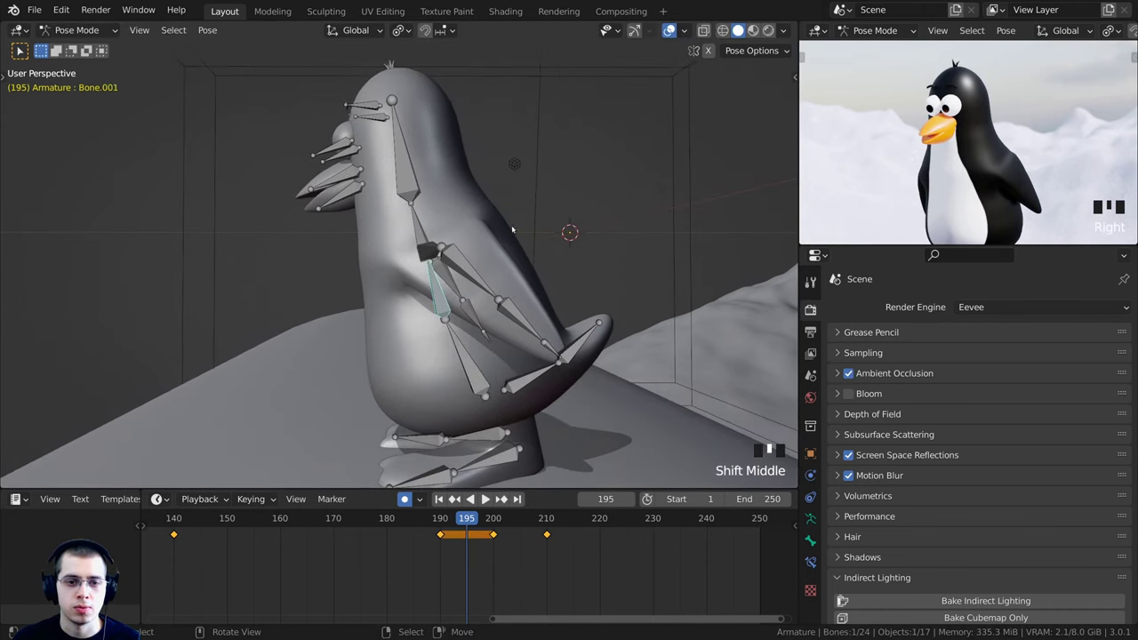
key(r)
click(531, 232)
Readjust the rotation and position of the heel bones at frame 195 so both feet rest on the snow
shift+middle_drag(531, 232, 500, 310)
key(r)
click(587, 329)
key(g)
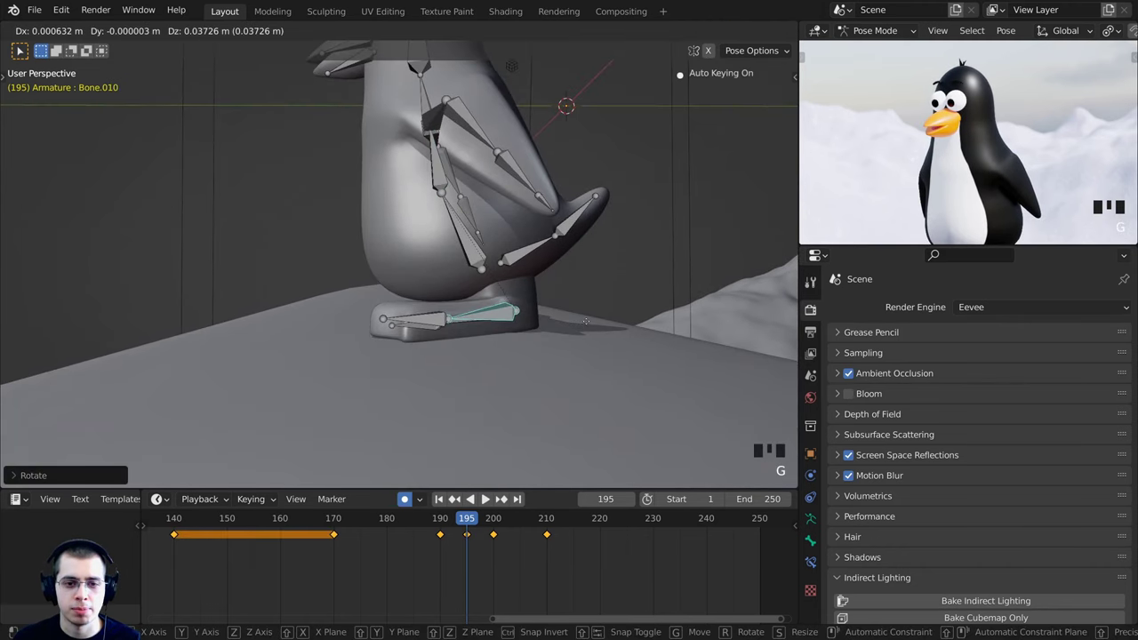
click(584, 329)
middle_drag(233, 325, 437, 322)
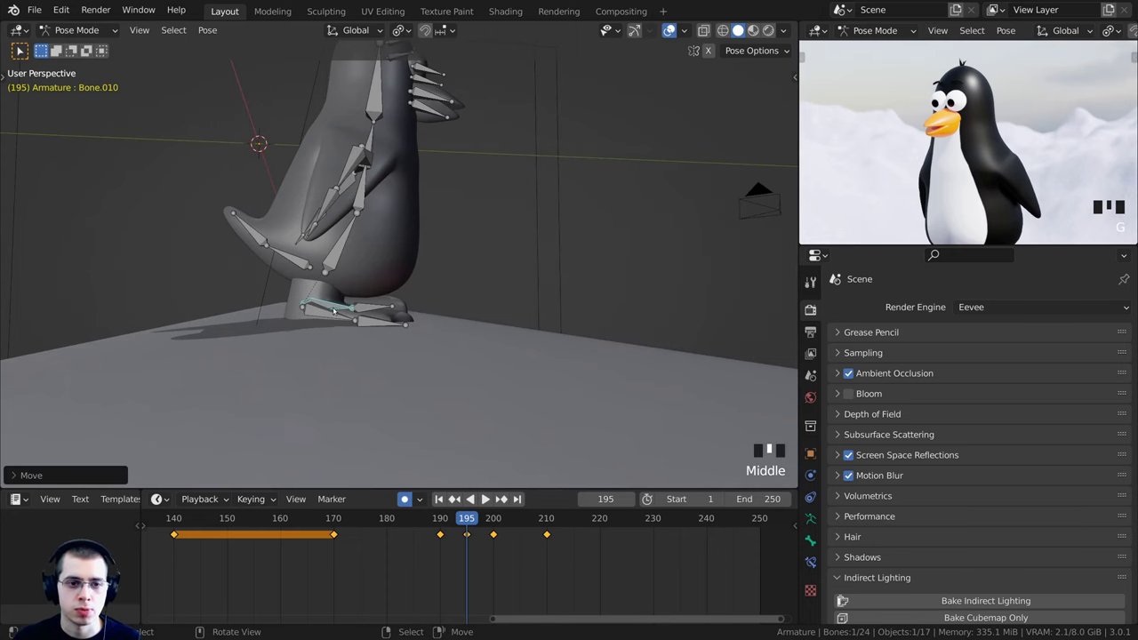
click(334, 310)
key(r)
click(405, 280)
Replay the start of the dive from about frame 195 to frame 206 and examine the crouch
middle_drag(405, 277, 151, 263)
scroll(376, 218, down, 2)
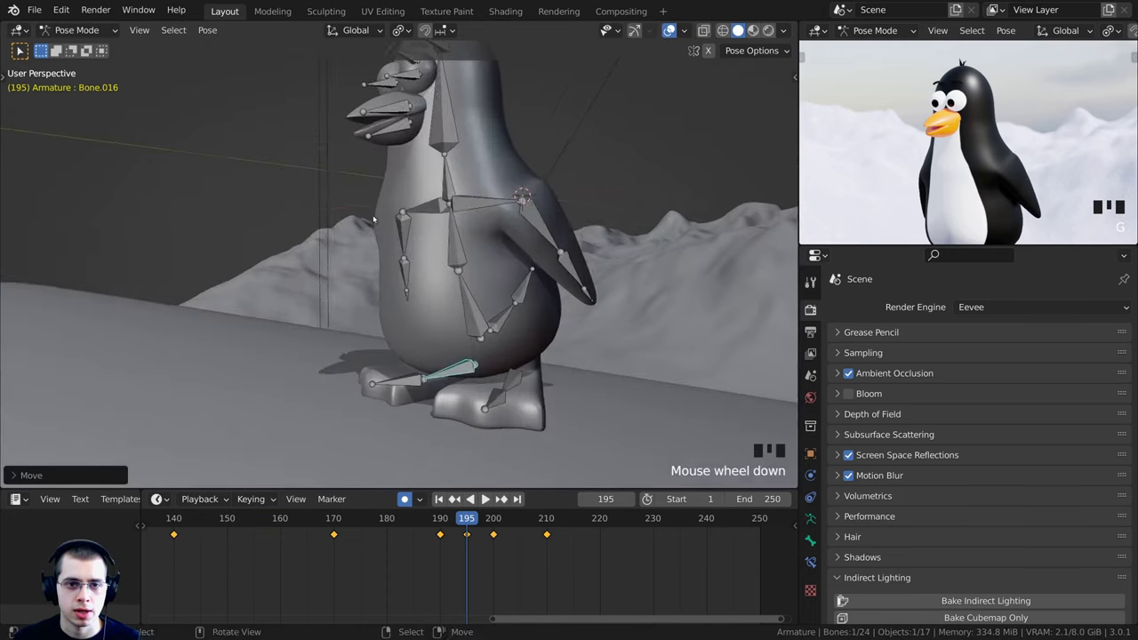
shift+scroll(382, 240, up, 2)
mouse_move(460, 518)
mouse_down()
mouse_move(435, 519)
mouse_move(471, 525)
mouse_up()
key(space)
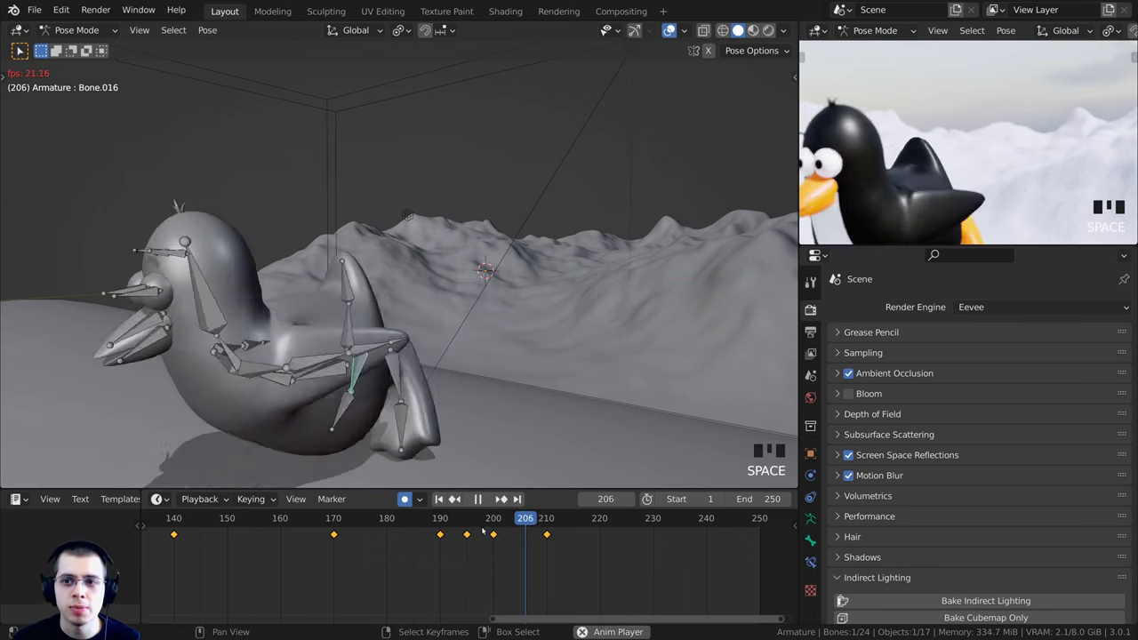
key(space)
key(Left)
key(Left)
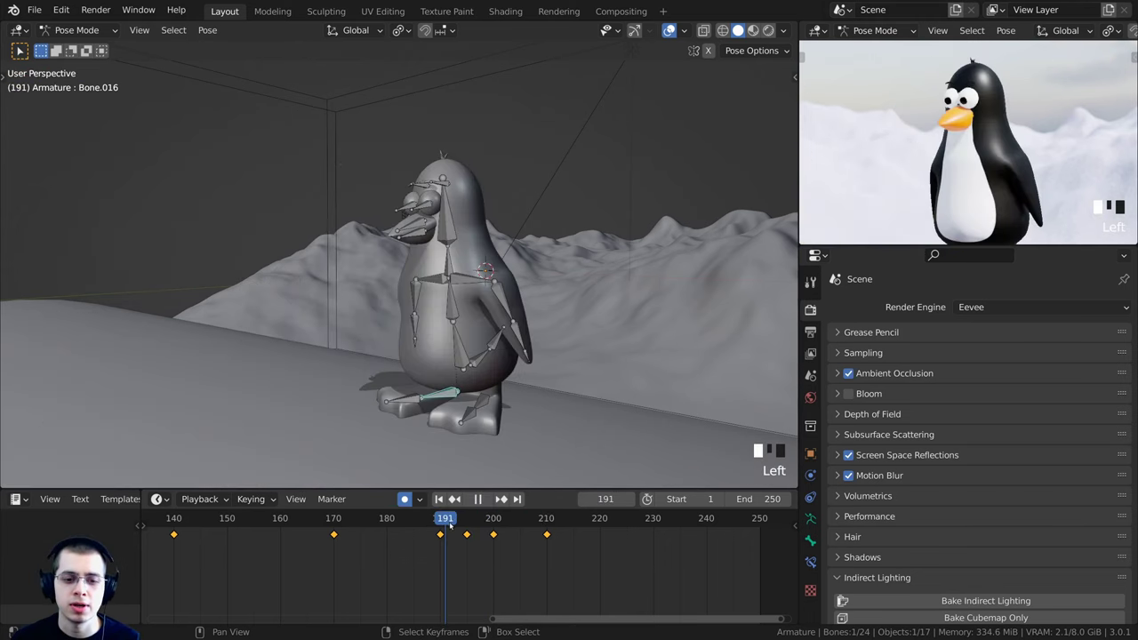
Go to frame 200 and select the penguin's root body bone in a close side view
drag(453, 530, 499, 531)
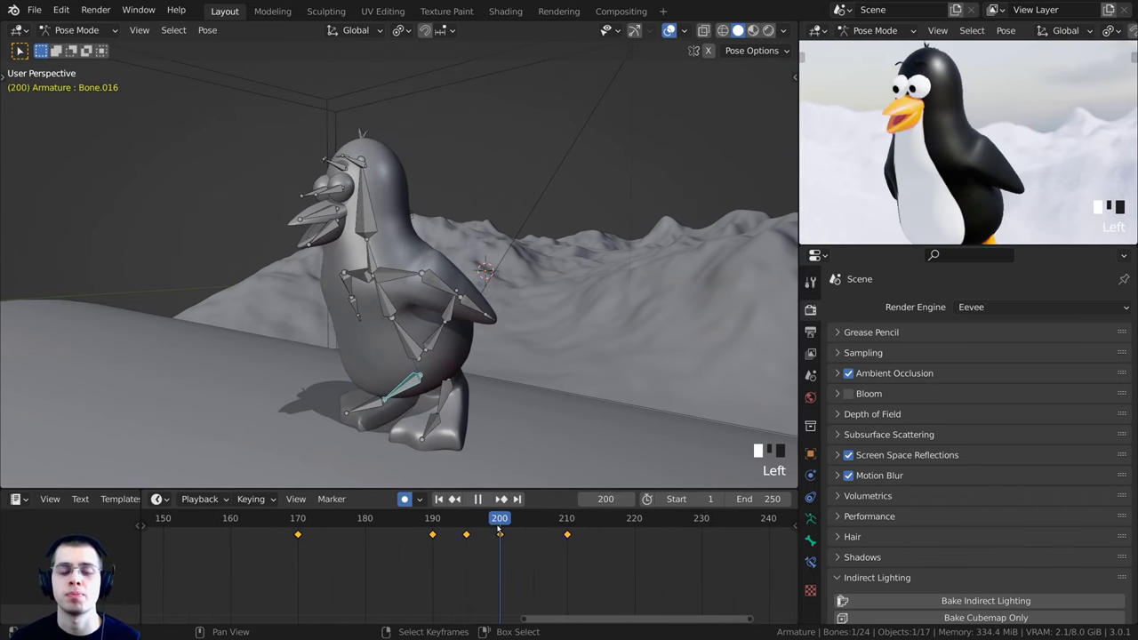
middle_drag(432, 380, 334, 360)
mouse_move(334, 360)
shift+middle_down()
mouse_move(356, 374)
mouse_move(338, 359)
shift+middle_up()
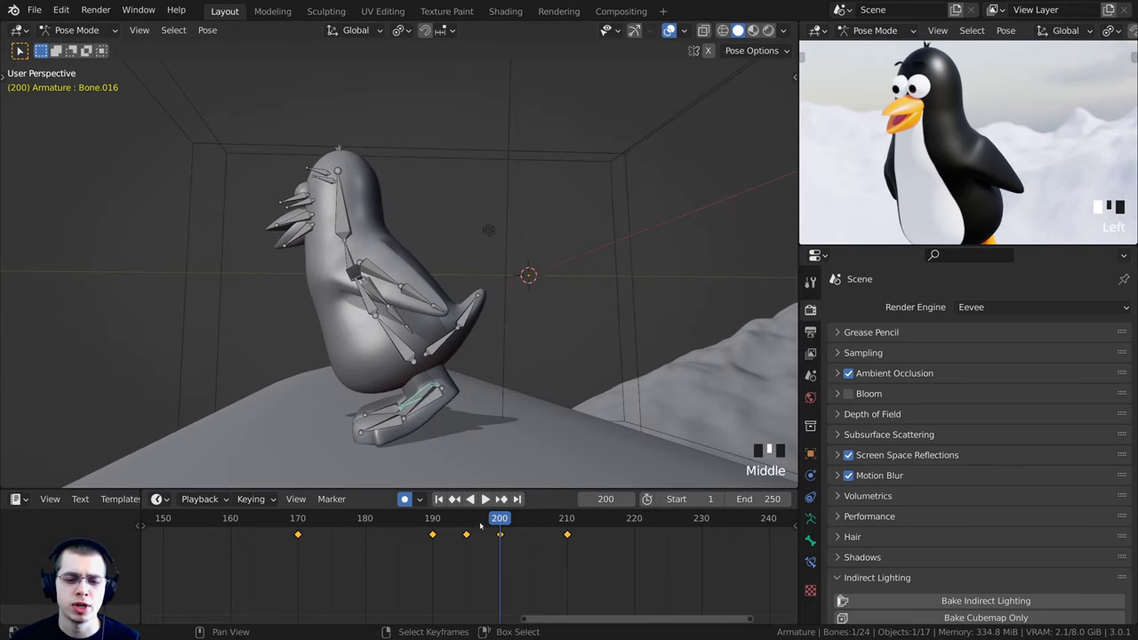
drag(481, 525, 500, 523)
shift+middle_drag(304, 296, 313, 301)
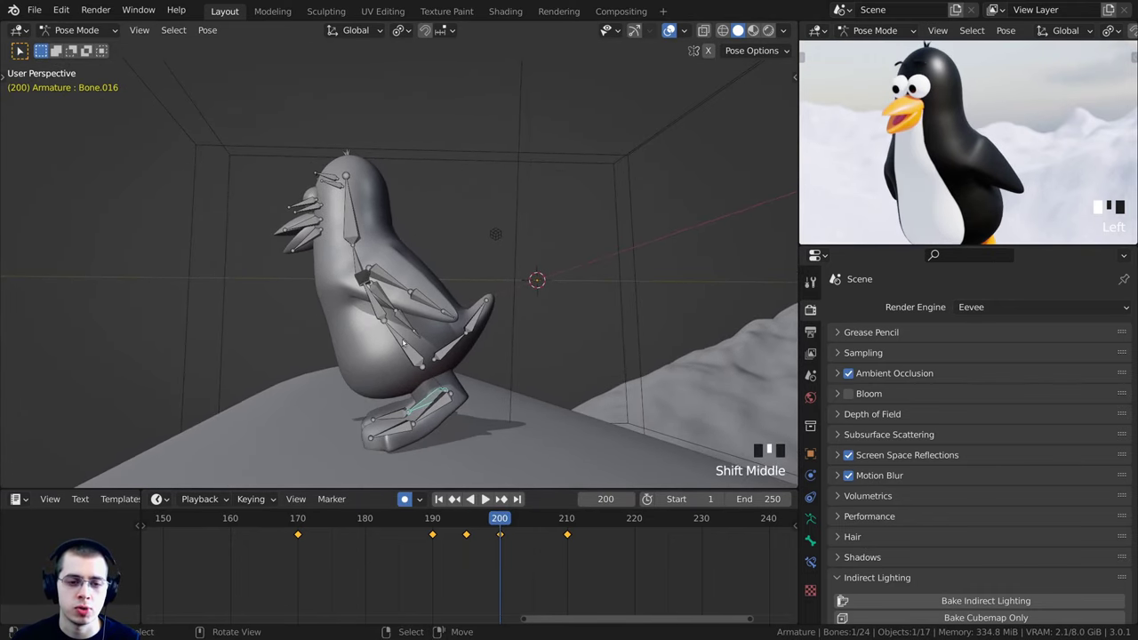
scroll(402, 298, up, 2)
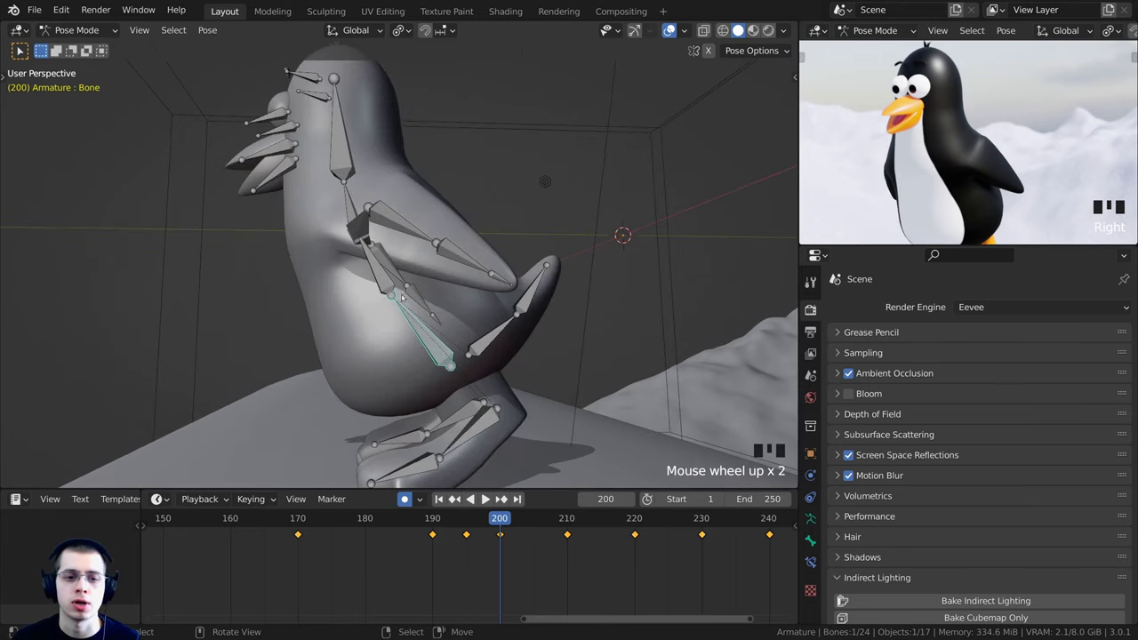
At frame 200, move the penguin's root body bone up and forward and rotate both upper leg bones
scroll(430, 313, down, 2)
key(g)
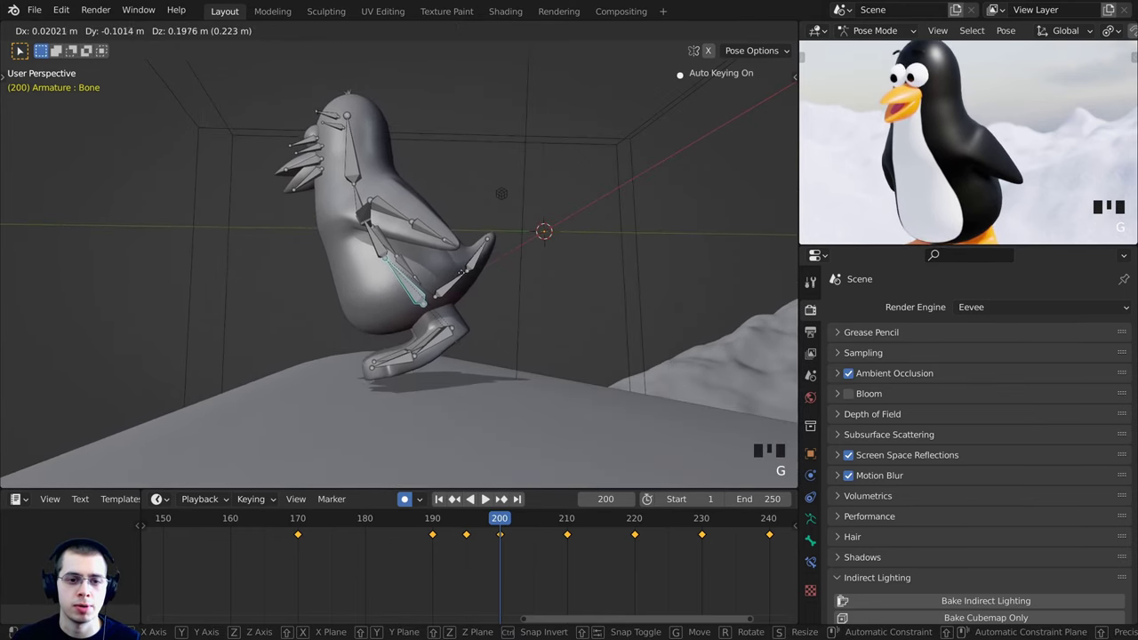
click(451, 332)
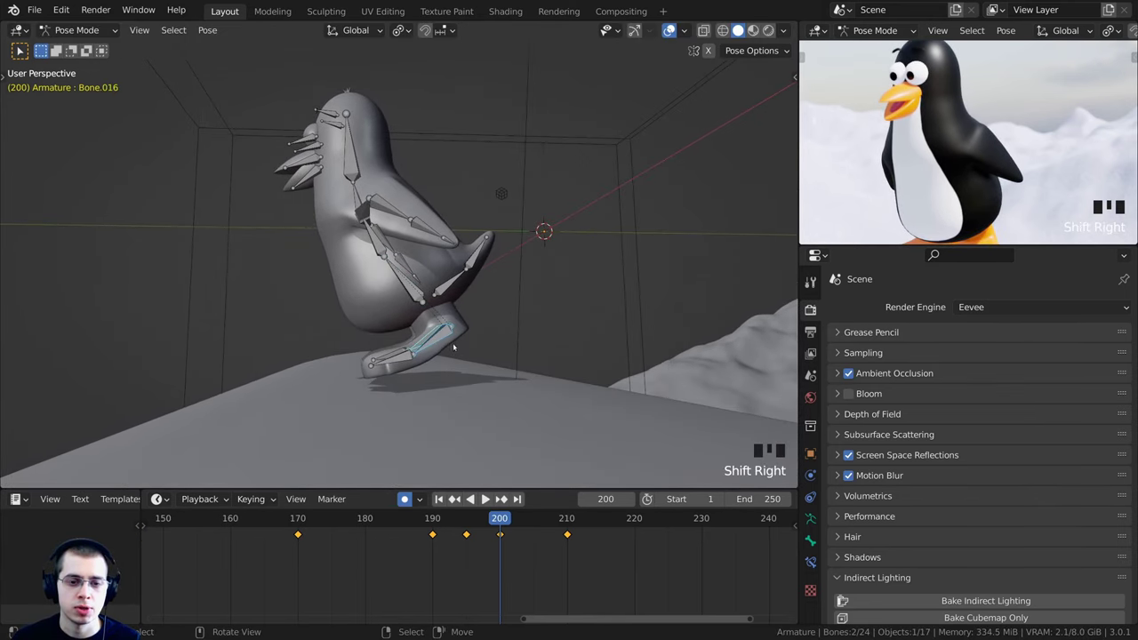
shift+middle_drag(454, 347, 521, 267)
key(r)
click(525, 258)
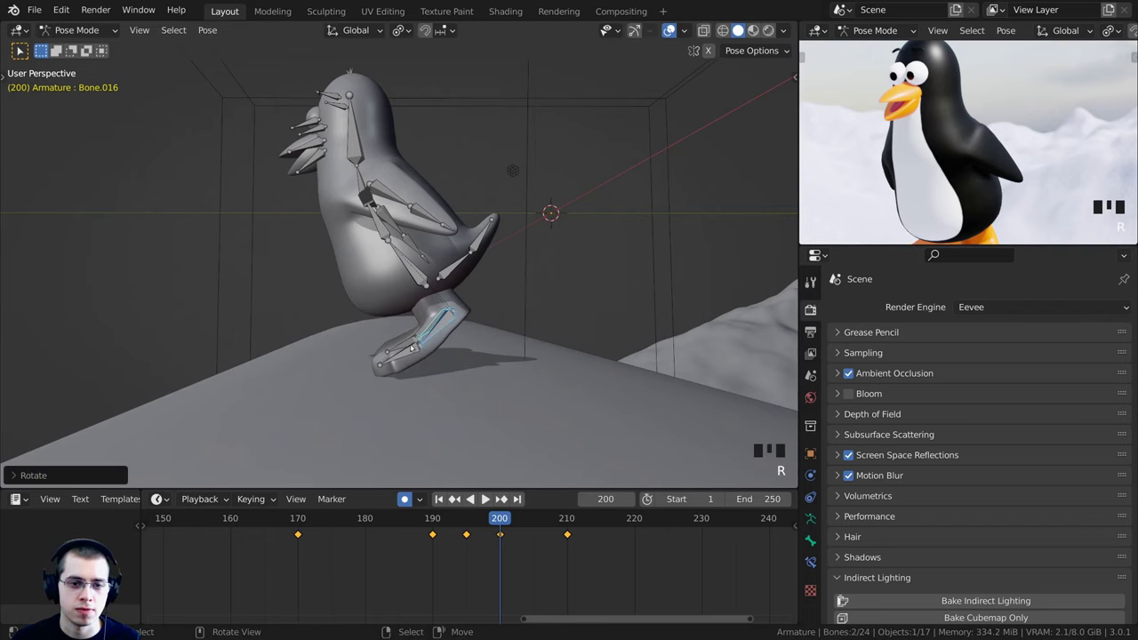
Rotate both foot bones to suit the forward lean at frame 200 and adjust the upper leg bones' rotation
right_click(415, 358)
key(r)
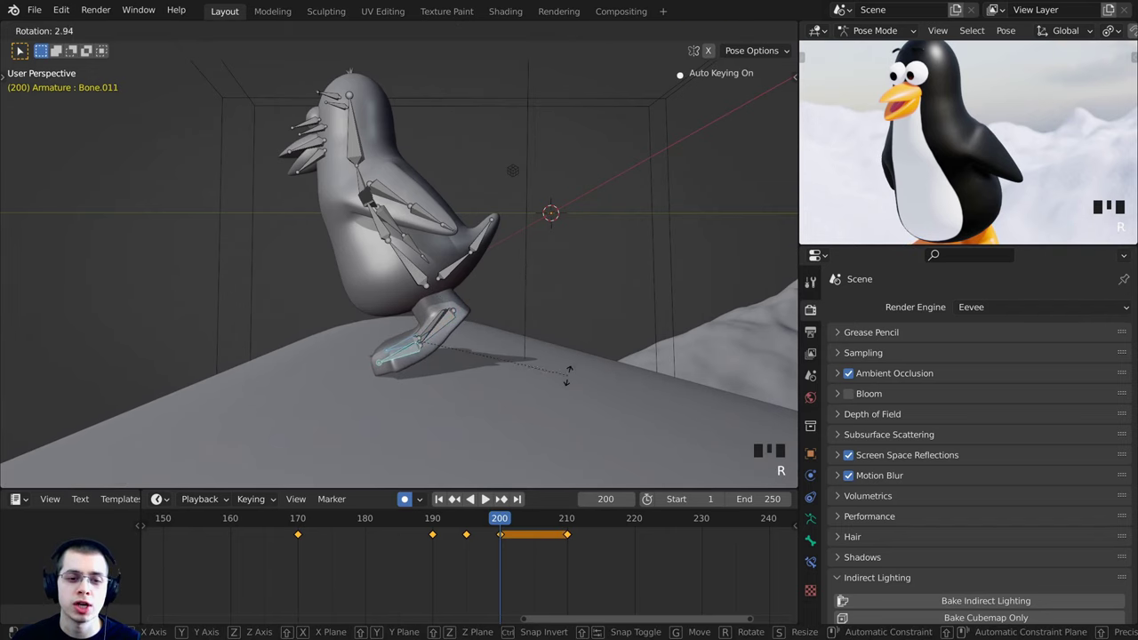
click(565, 385)
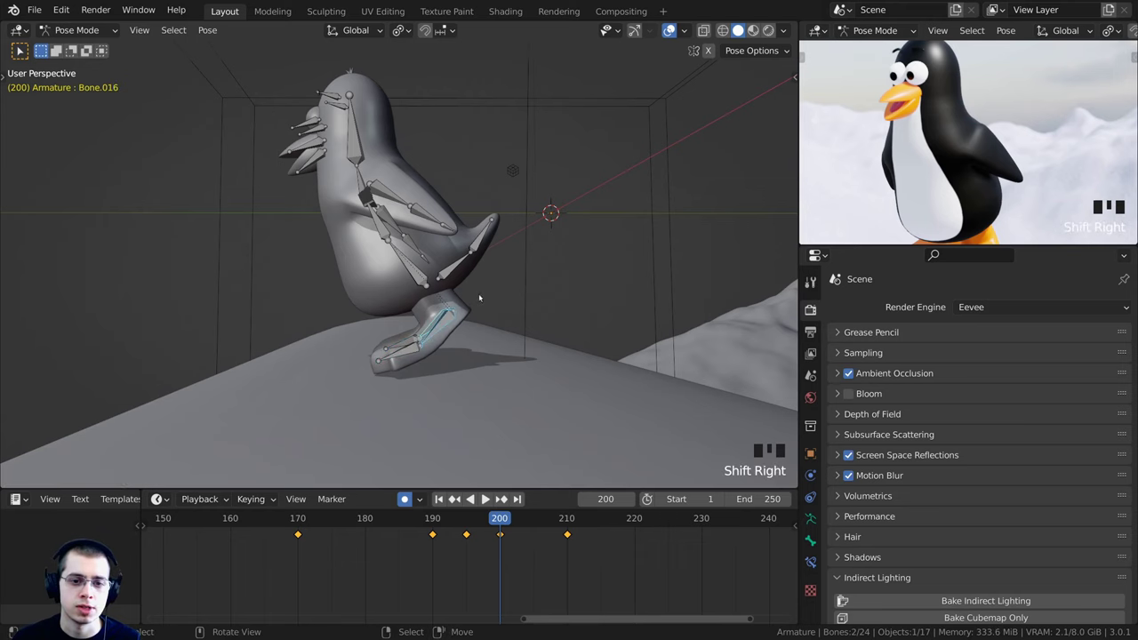
key(r)
Rotate the upper wing bones on both sides of the penguin at frame 200
click(403, 204)
click(600, 166)
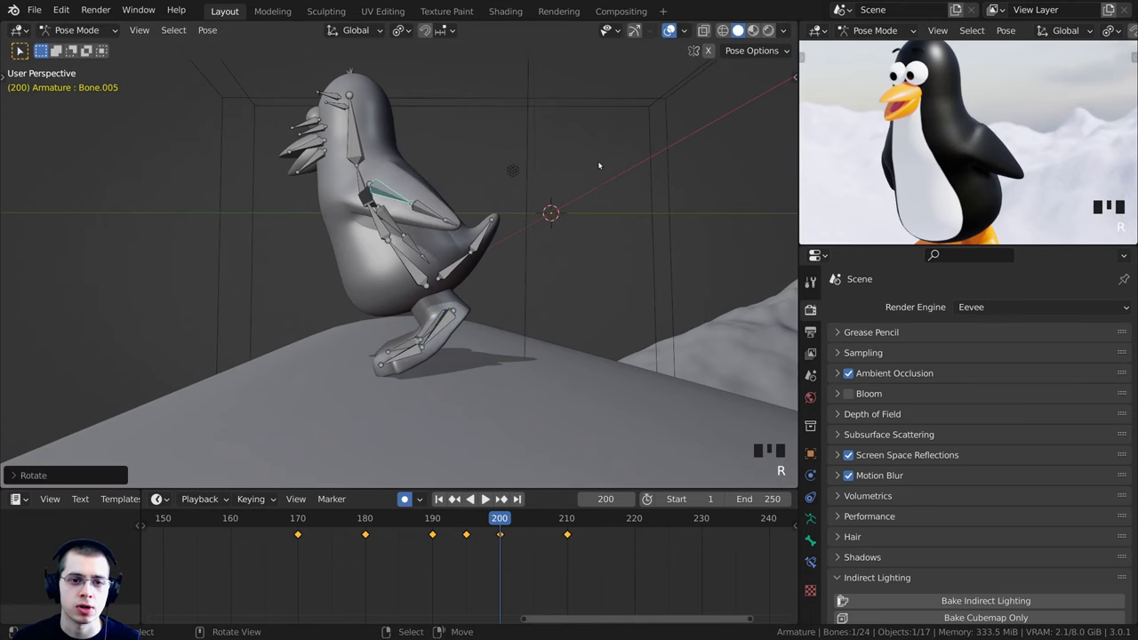
middle_drag(600, 165, 362, 275)
scroll(362, 275, up, 2)
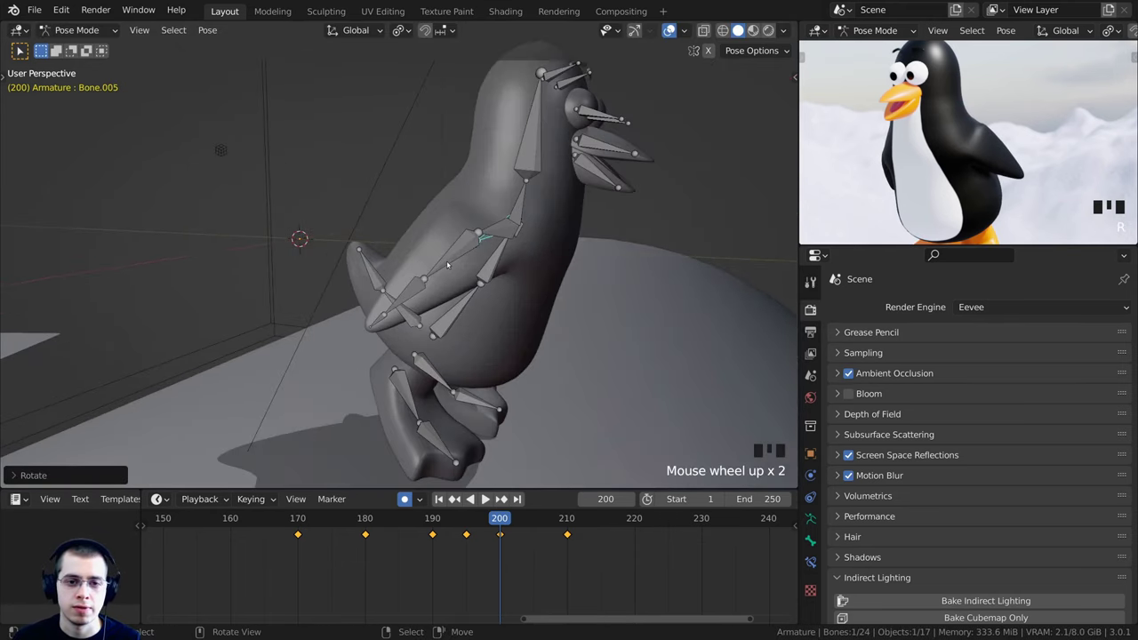
click(440, 259)
key(r)
click(583, 305)
Examine the forward lean between frames 190 and 200 from several angles, finishing at frame 195
scroll(582, 303, down, 1)
middle_drag(582, 302, 454, 324)
shift+middle_drag(454, 325, 494, 362)
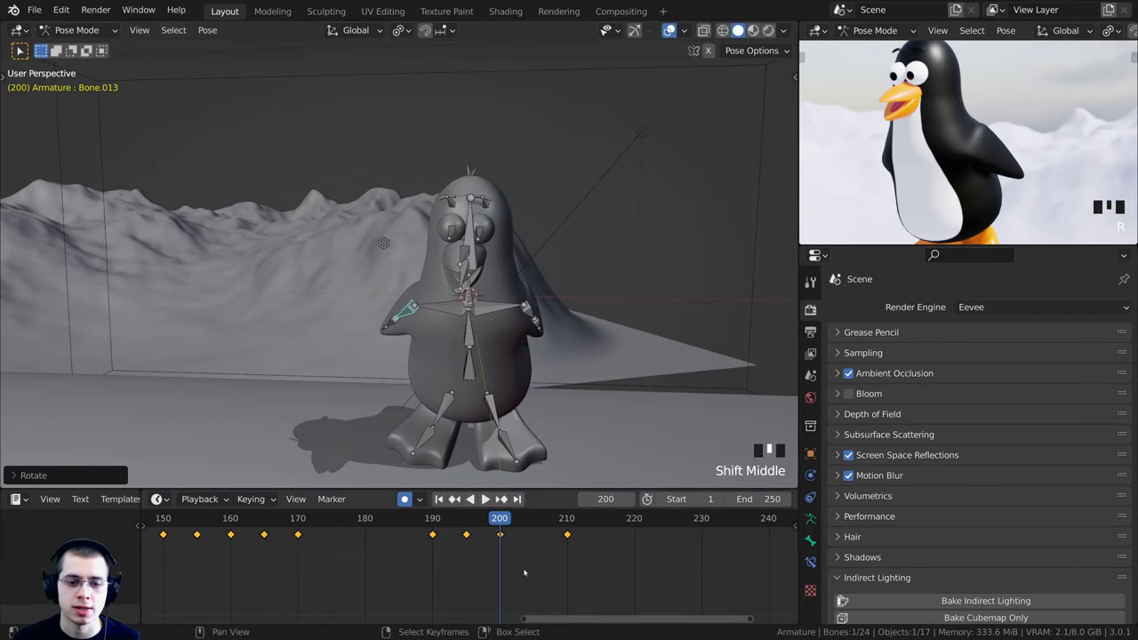
drag(523, 570, 407, 547)
key(space)
middle_drag(548, 347, 433, 295)
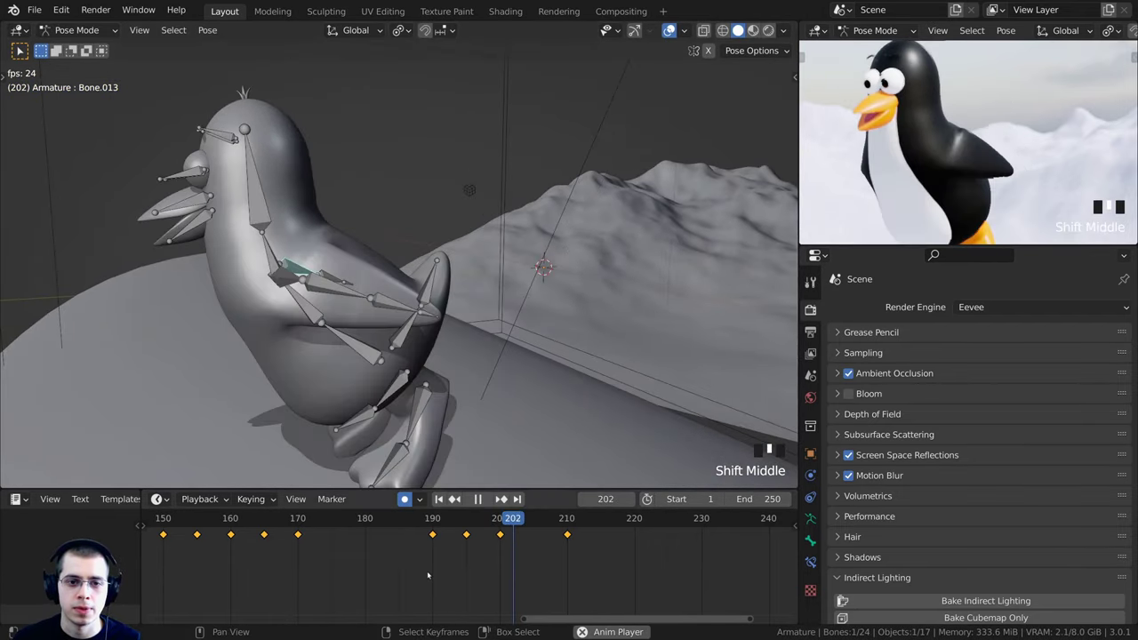
click(432, 565)
click(436, 538)
mouse_move(468, 551)
mouse_down()
mouse_move(500, 561)
mouse_move(476, 564)
mouse_move(468, 540)
mouse_up()
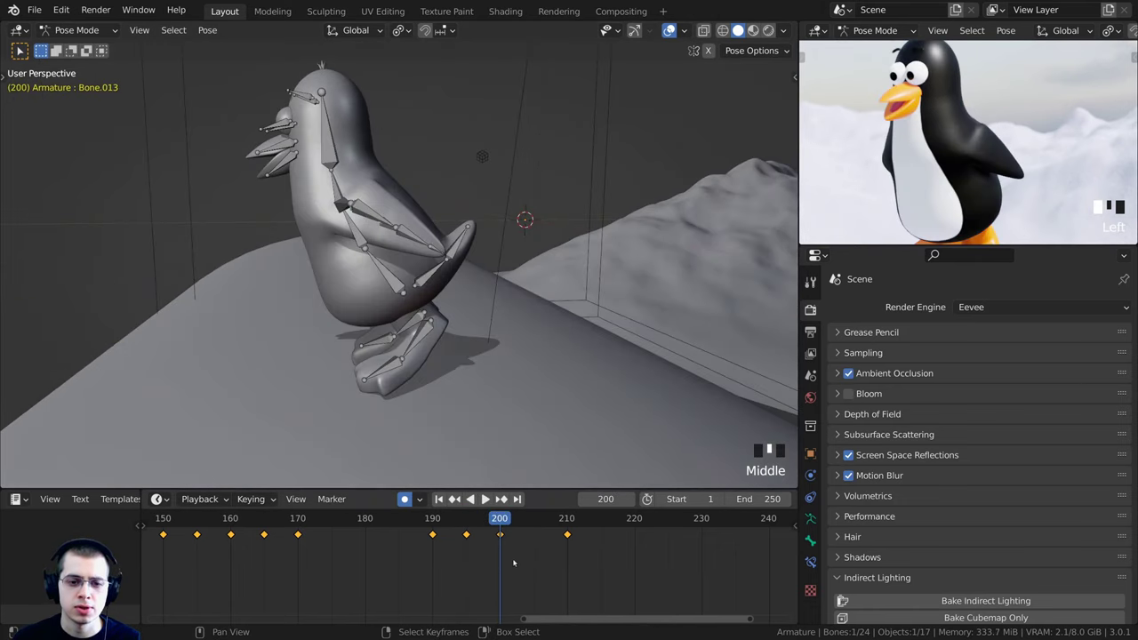
drag(491, 553, 462, 544)
key(space)
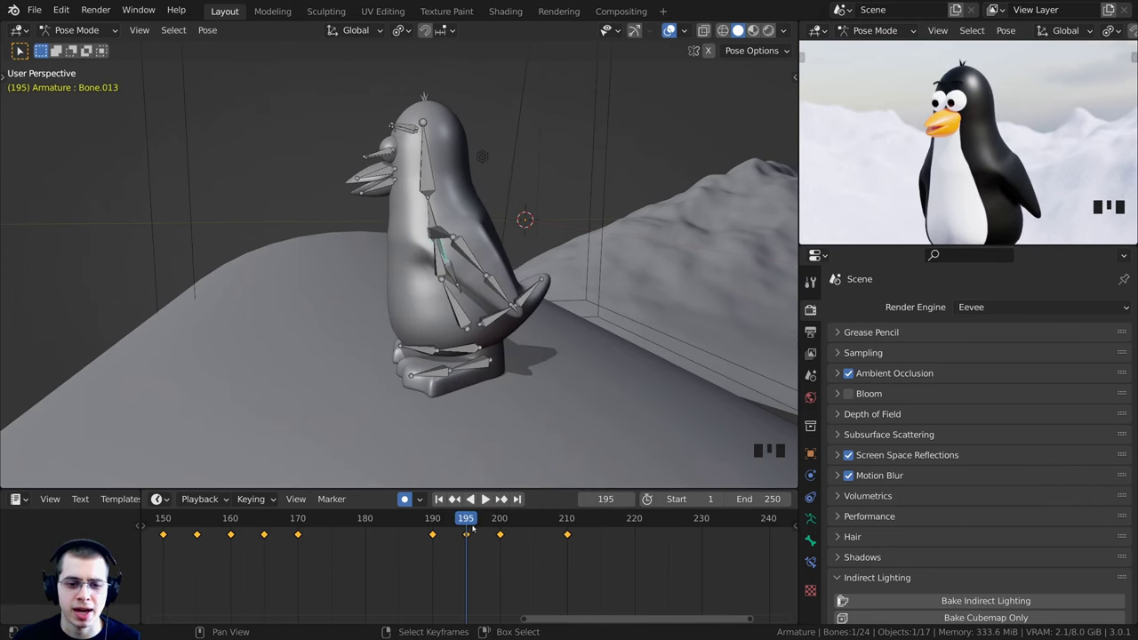
At frame 195, move the root body bone backward by about 0.26 m
middle_drag(436, 356, 460, 294)
scroll(450, 318, down, 2)
scroll(451, 318, up, 2)
key(g)
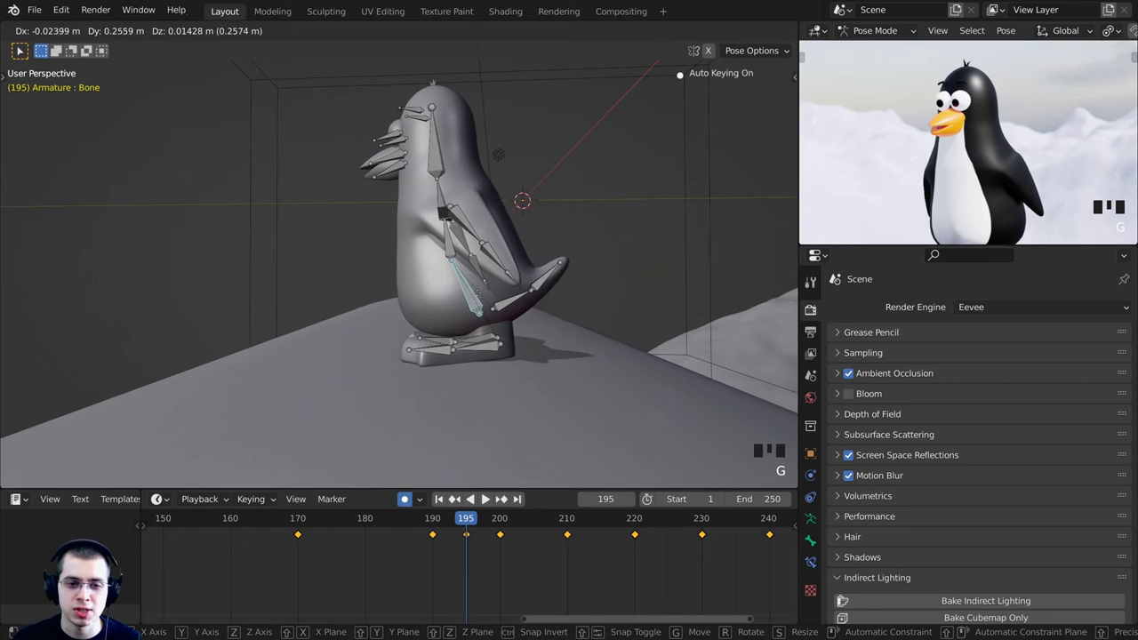
click(482, 300)
Replay the lean from frame 190 and nudge the root body bone slightly forward at frame 195
key(space)
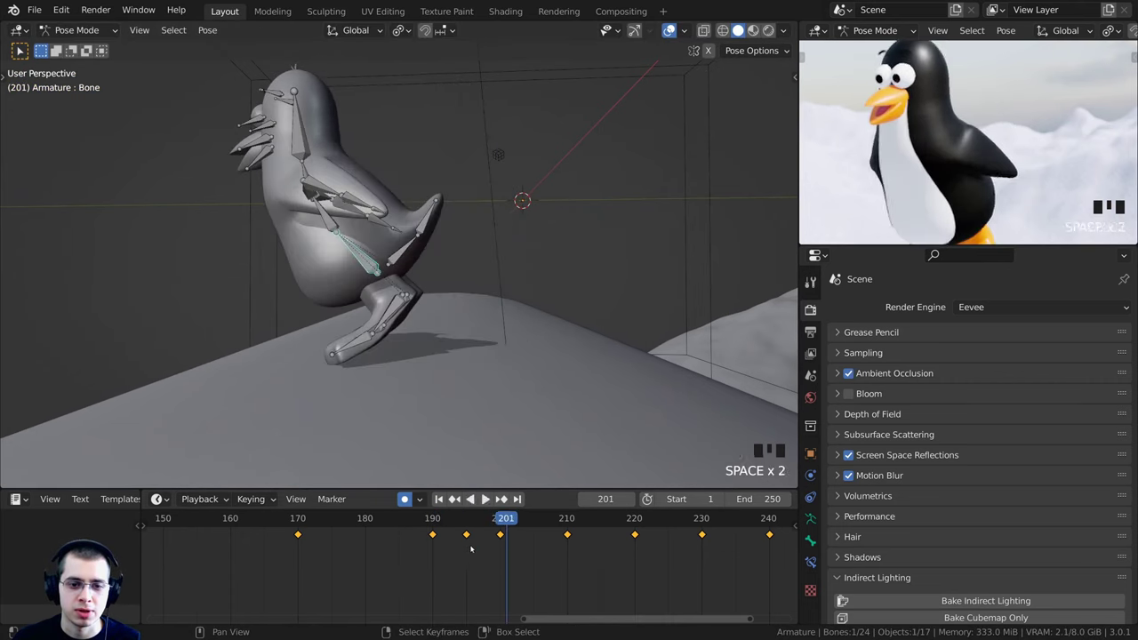
drag(469, 547, 433, 548)
key(space)
key(space)
click(433, 544)
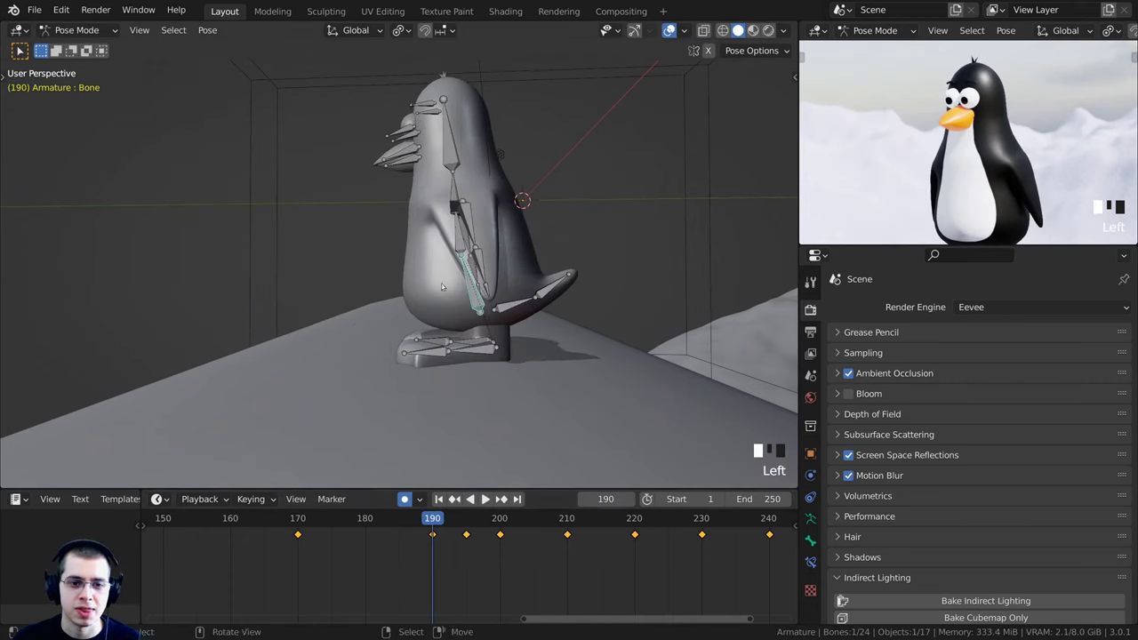
key(space)
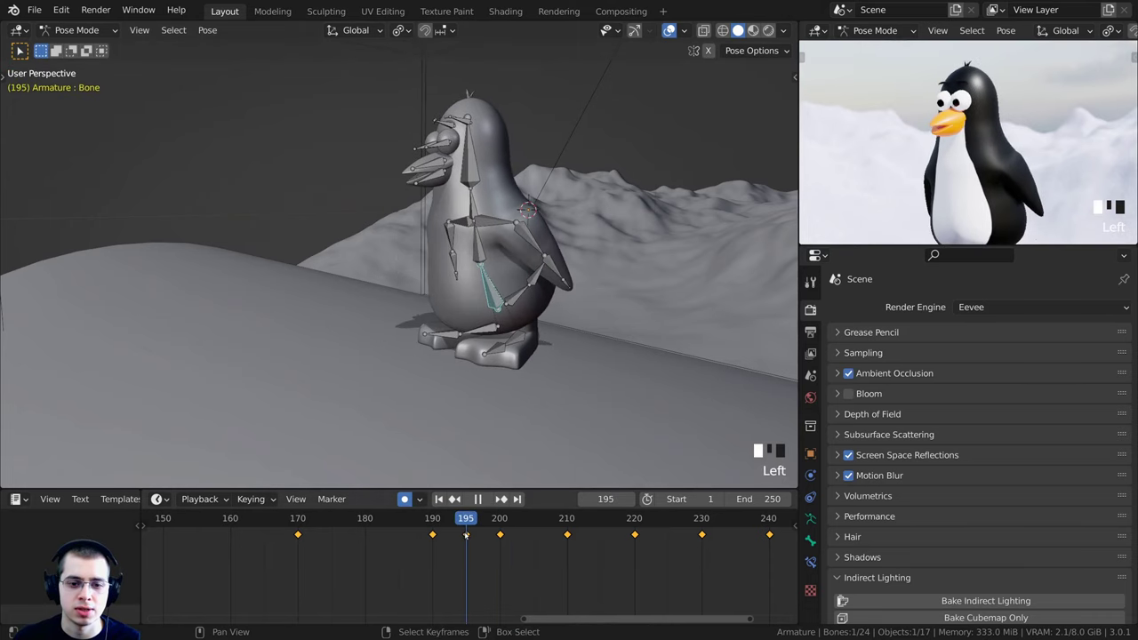
middle_drag(462, 267, 480, 171)
key(g)
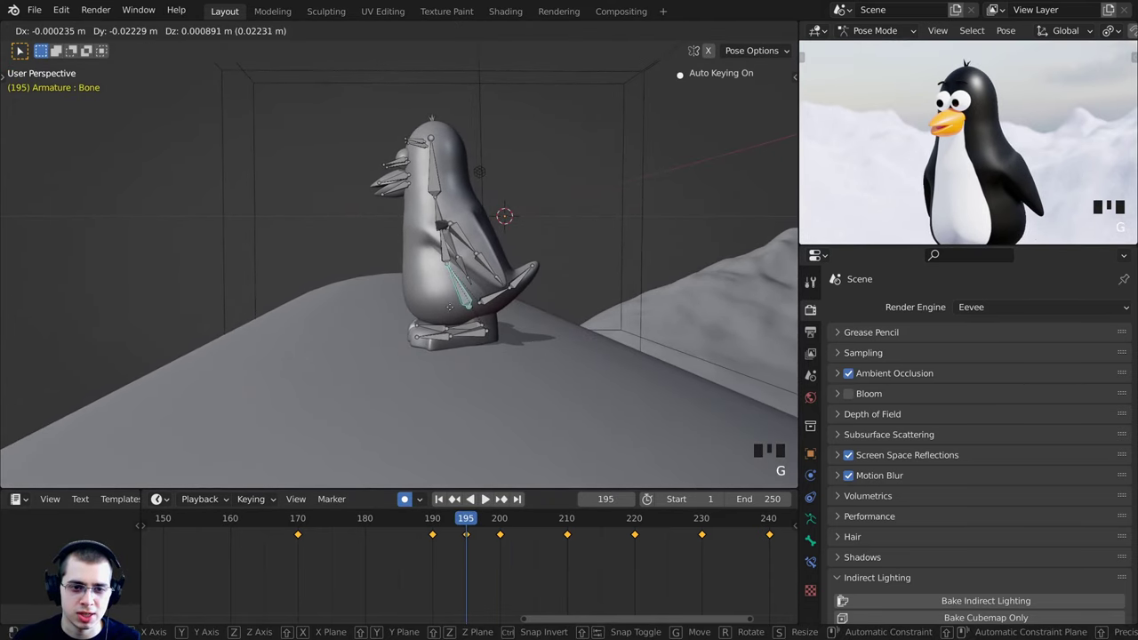
click(449, 307)
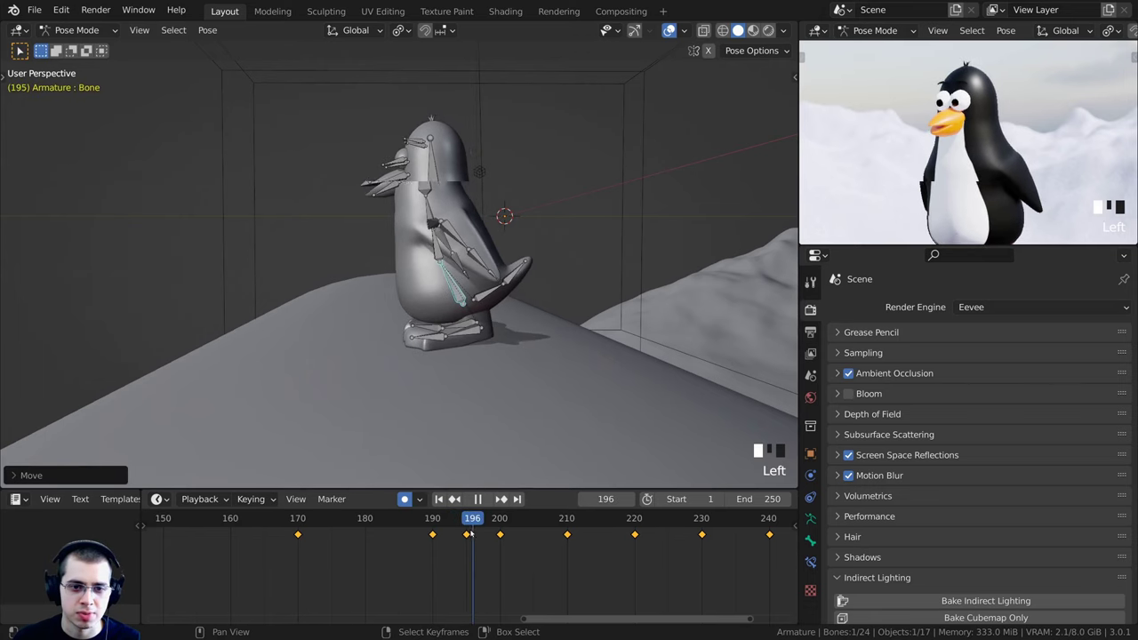
At frame 200, rotate both upper leg bones and shift them backward under the body
click(481, 498)
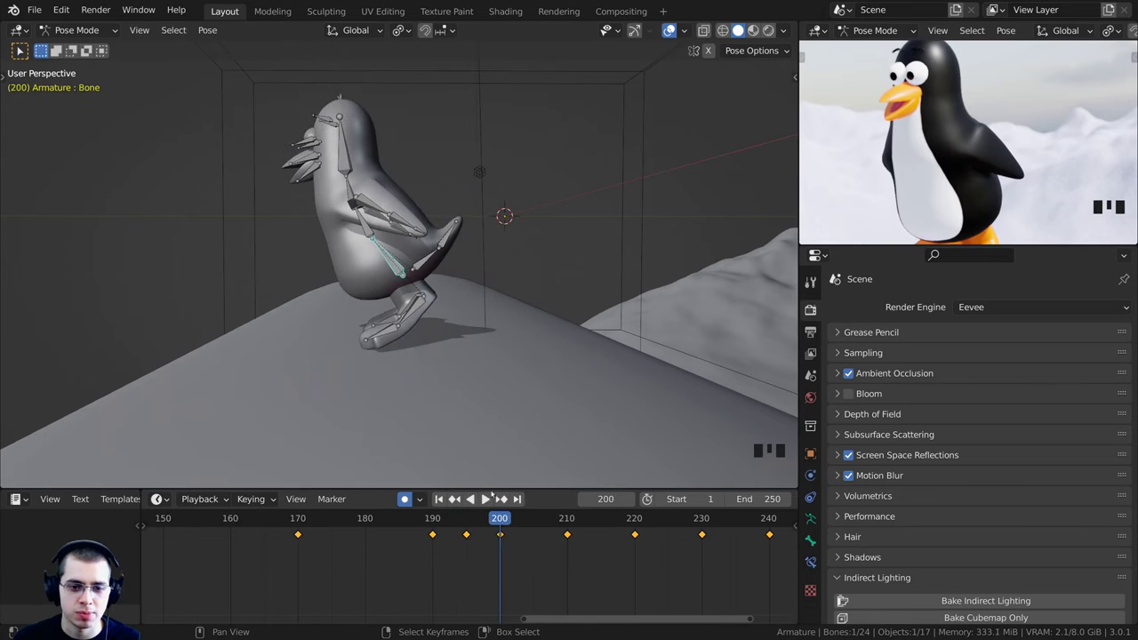
scroll(435, 334, up, 2)
drag(494, 534, 497, 537)
click(481, 500)
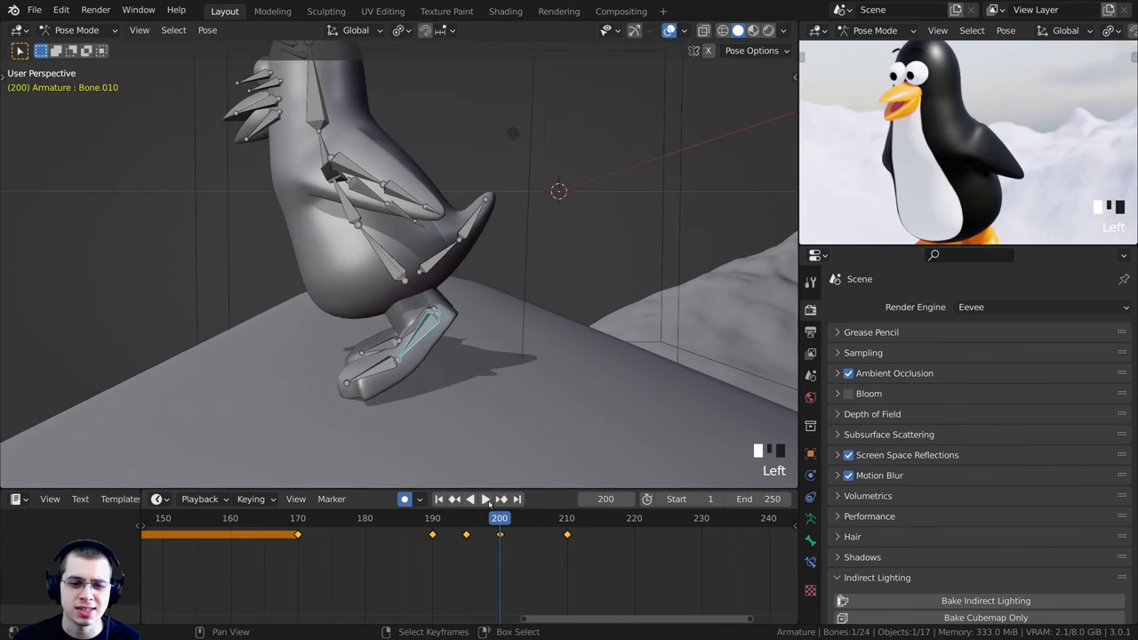
key(r)
click(498, 302)
key(g)
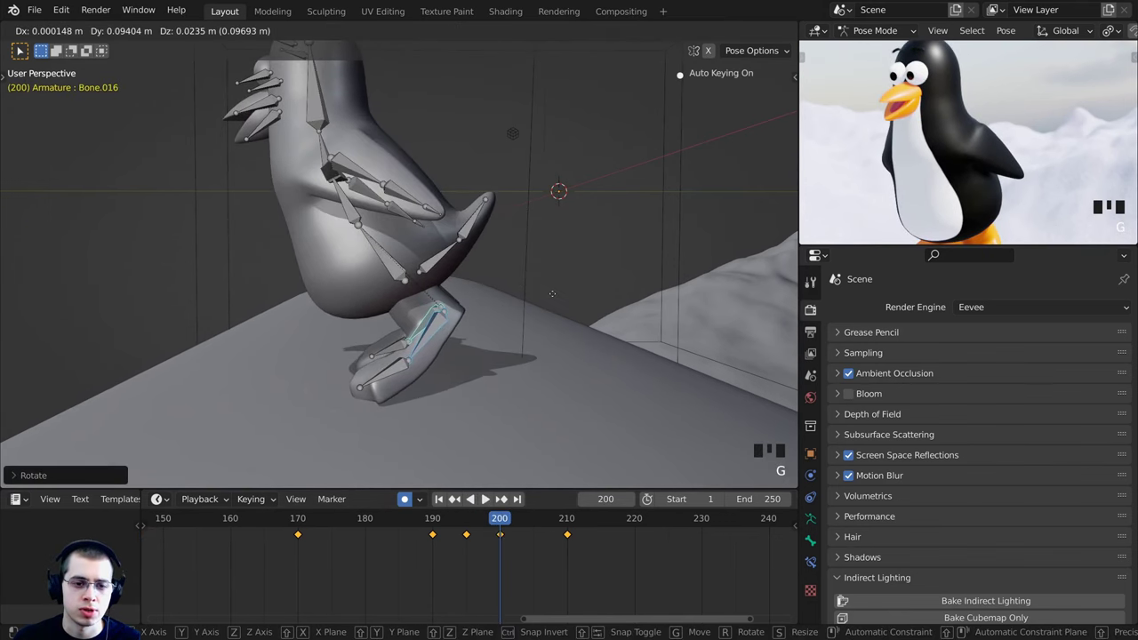
click(560, 285)
mouse_move(499, 518)
mouse_down()
mouse_move(453, 518)
mouse_move(507, 518)
mouse_move(474, 524)
mouse_move(509, 528)
mouse_move(488, 528)
mouse_move(500, 528)
mouse_up()
key(r)
click(532, 327)
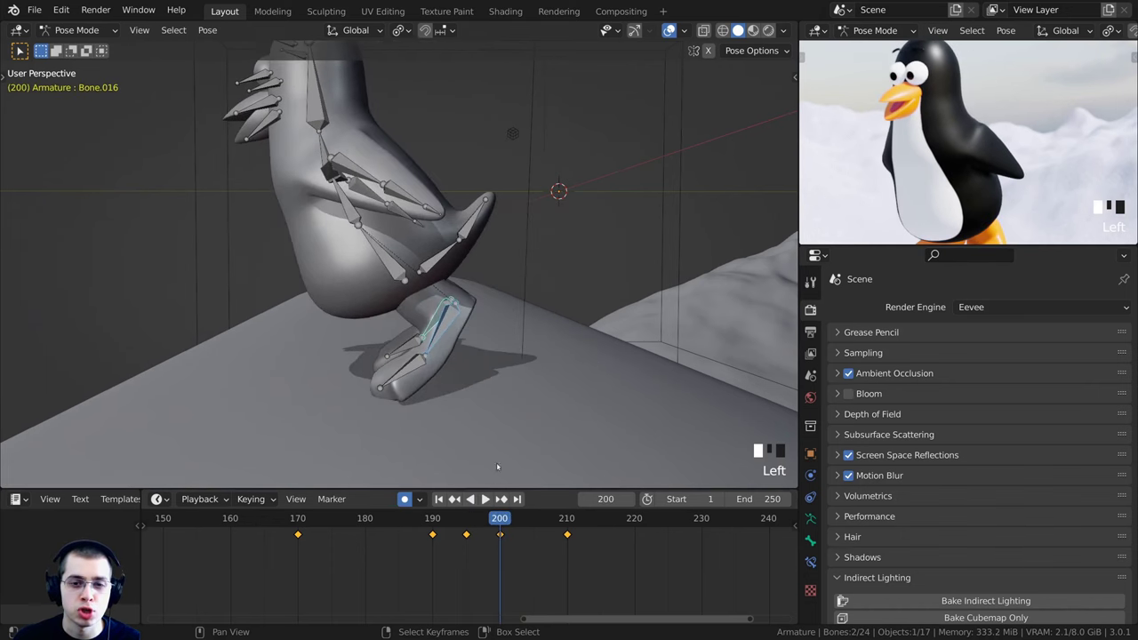
With the feet in the camera view, raise both upper leg bones by about 0.03 m at frame 200 and refine their position
scroll(533, 356, up, 1)
scroll(943, 213, down, 1)
shift+middle_drag(941, 233, 941, 191)
key(g)
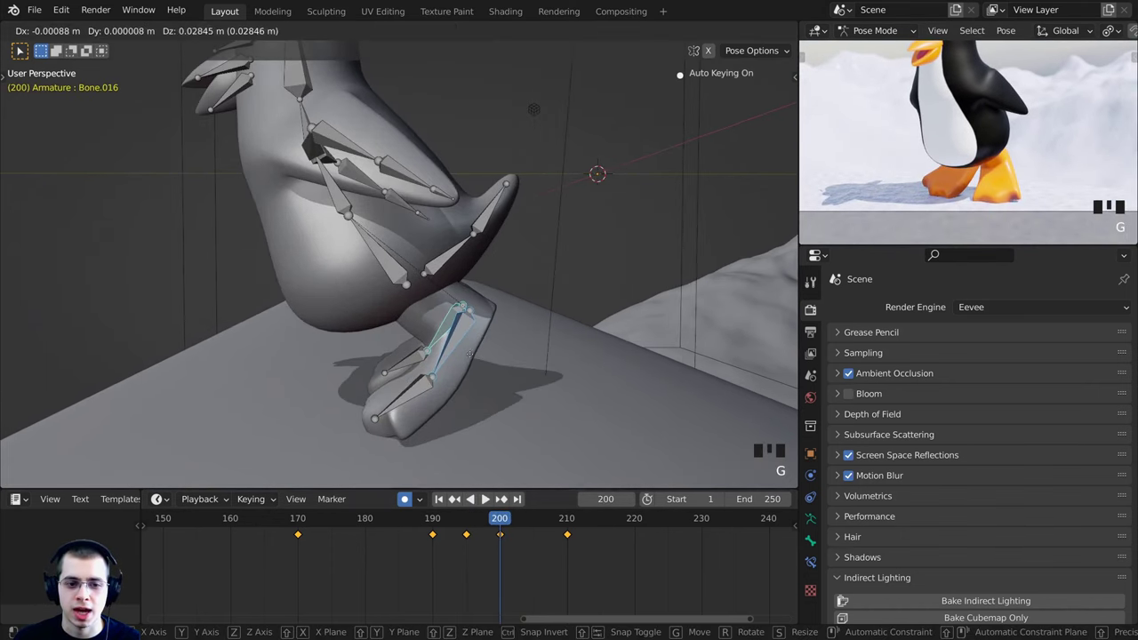
click(471, 355)
shift+middle_drag(392, 409, 424, 347)
key(g)
click(428, 345)
Rotate both foot bones at frame 200 to align them with the snow
right_click(441, 332)
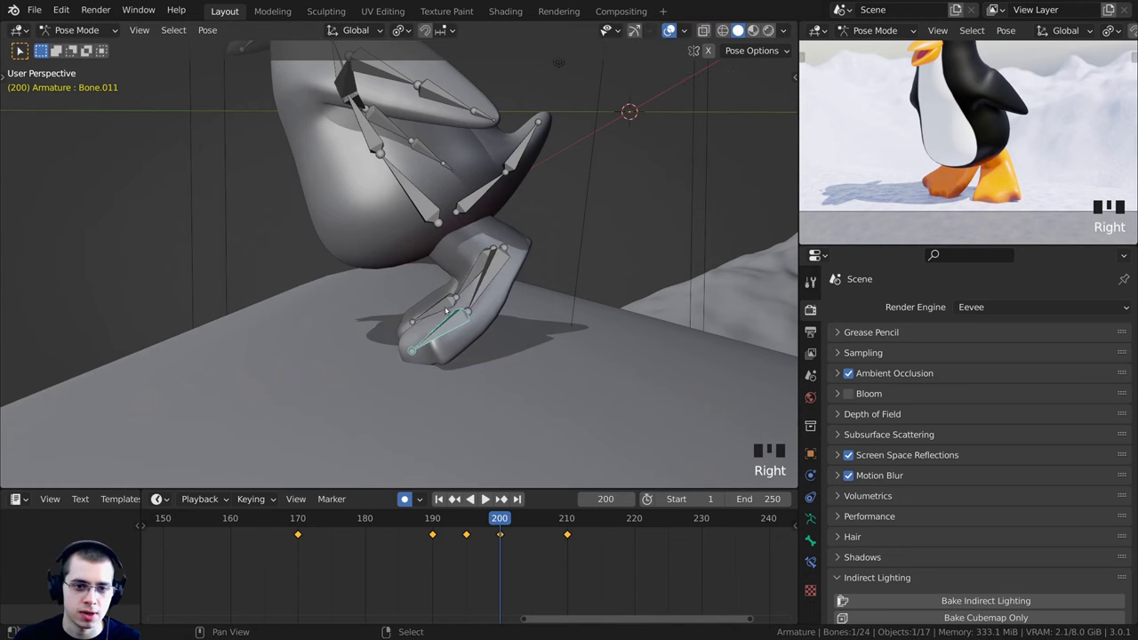
key(r)
click(538, 331)
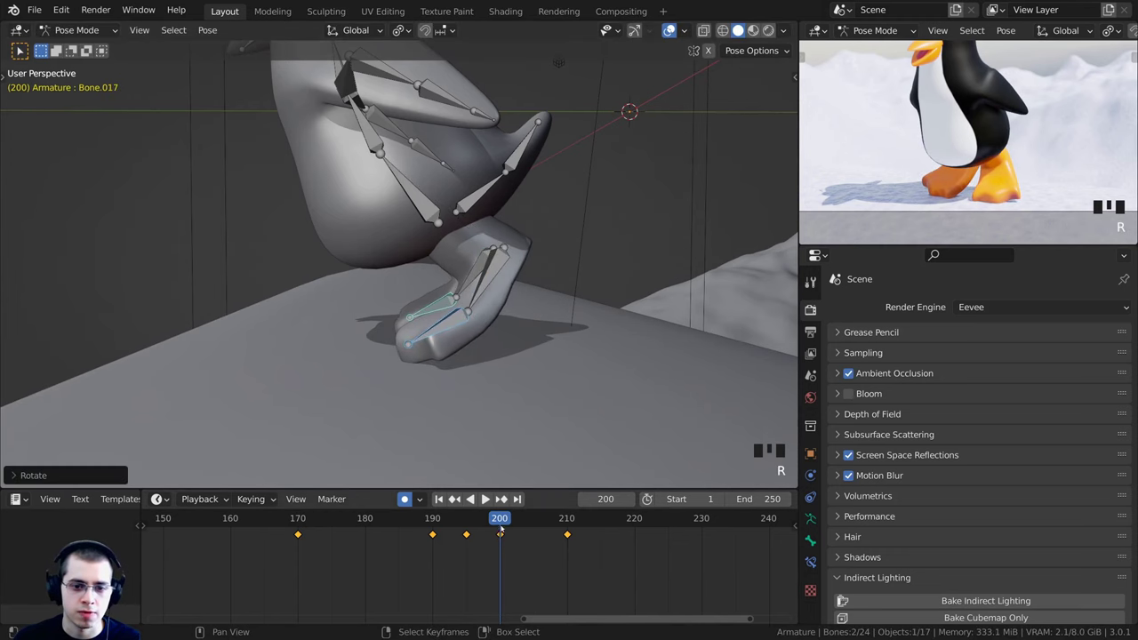
Replay the fall from frame 190 and stop at the in-between pose on frame 205
key(Left)
key(space)
key(space)
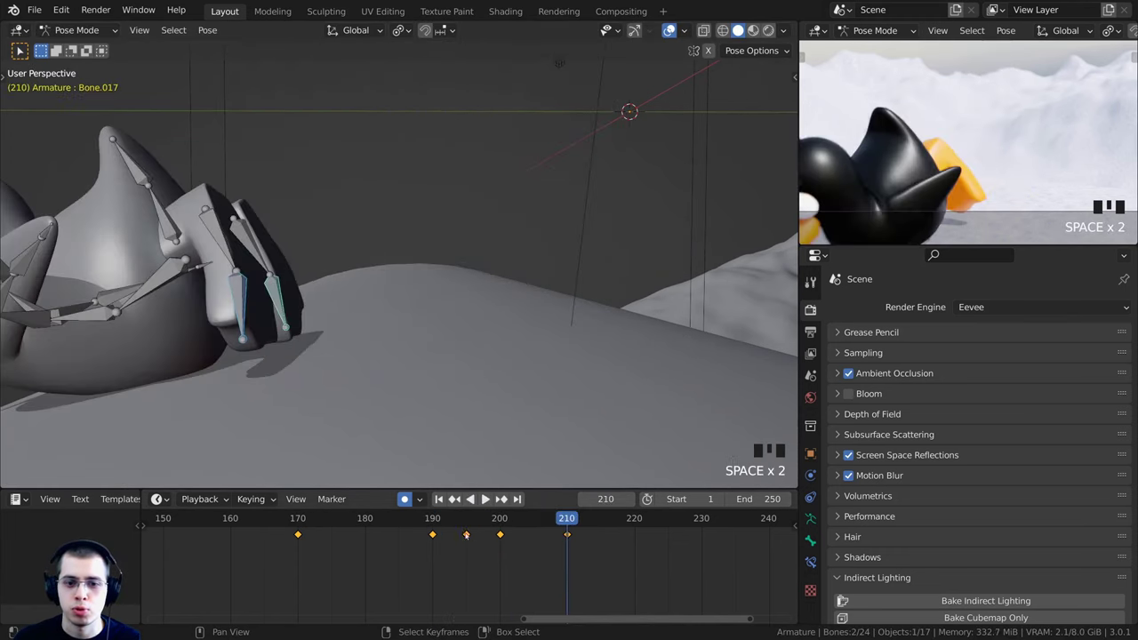
click(434, 519)
key(space)
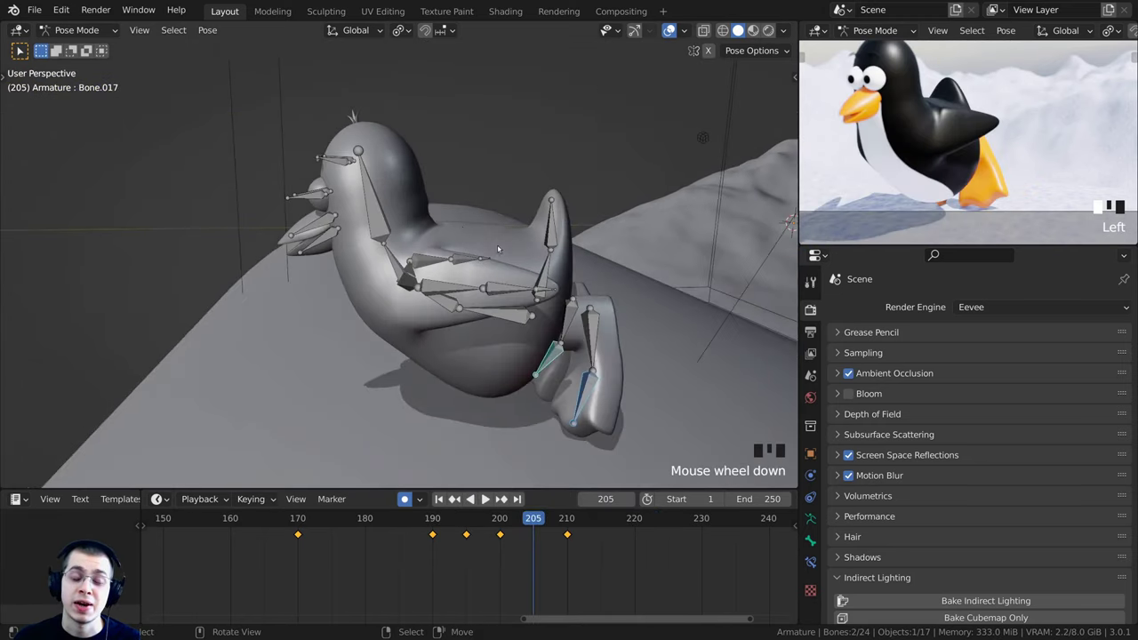
middle_drag(498, 249, 514, 478)
scroll(456, 247, down, 2)
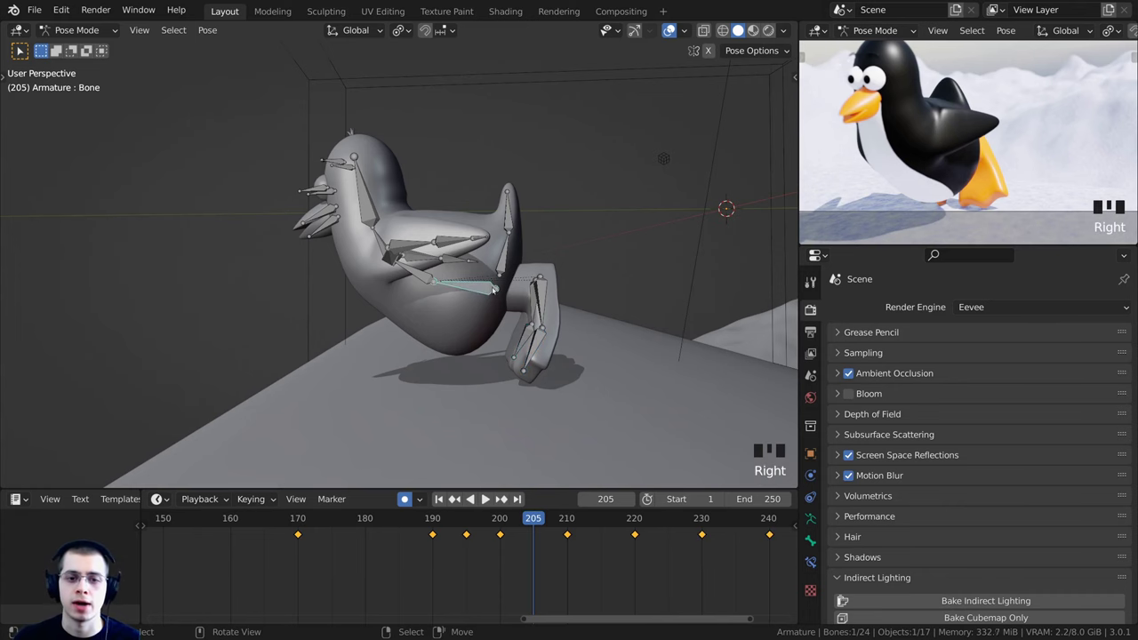
At frame 205, move the root body bone up and forward and rotate it into a mid-air dive
shift+middle_drag(494, 291, 431, 270)
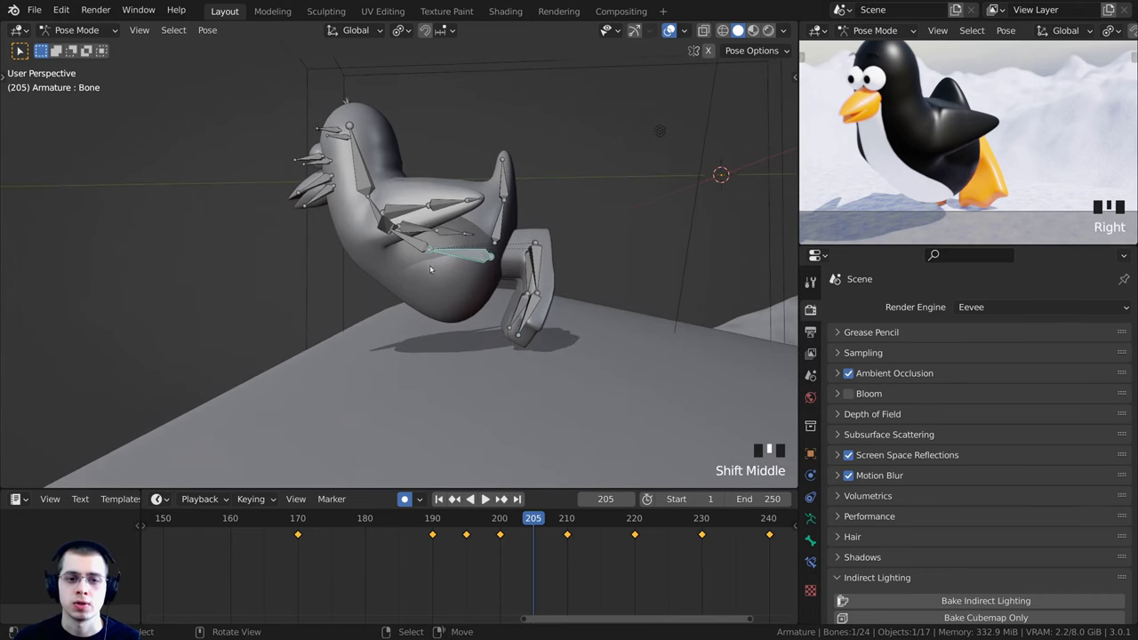
key(g)
click(551, 174)
key(r)
click(542, 165)
key(g)
click(538, 158)
key(r)
click(532, 152)
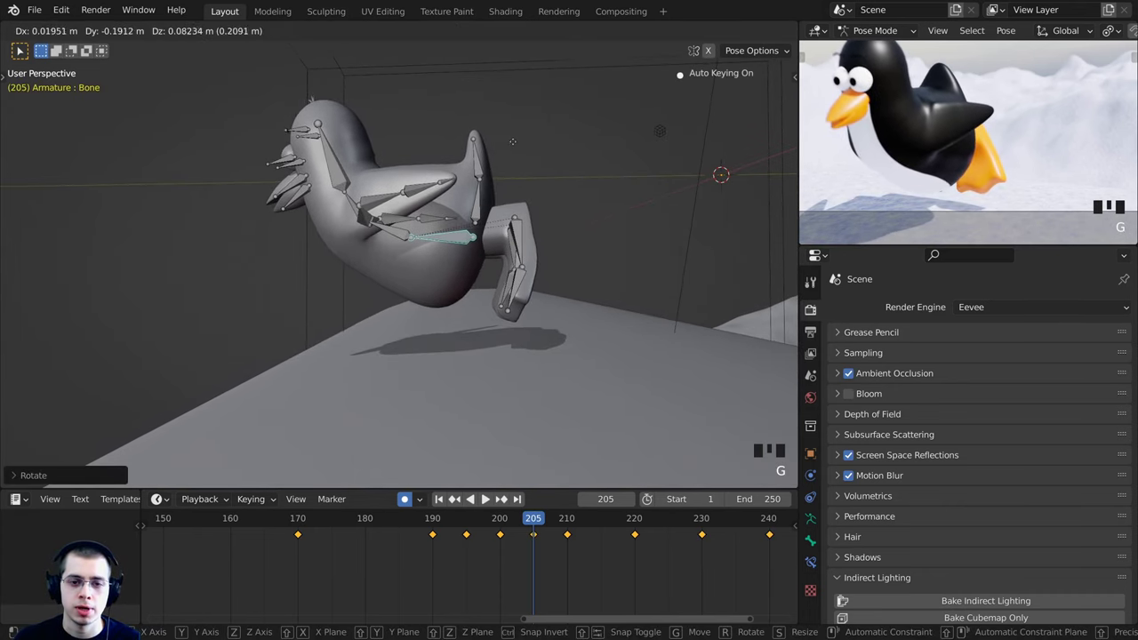
right_click(509, 145)
key(r)
click(510, 354)
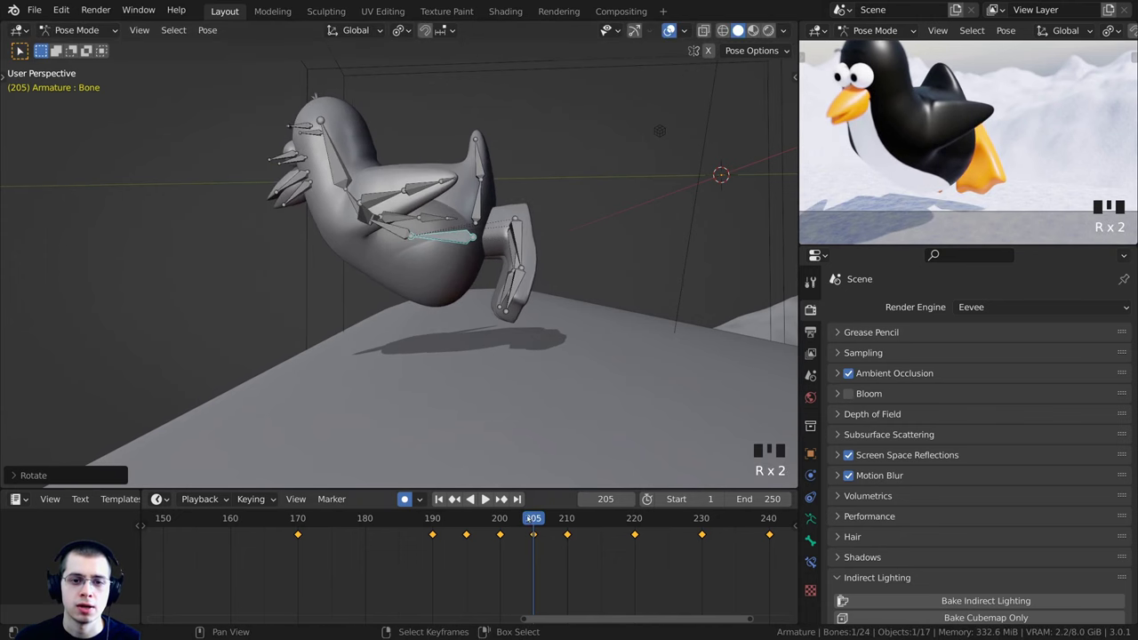
Examine the dive motion between frames 198 and 206, finishing at frame 205
key(Left)
key(Left)
key(Left)
key(Left)
key(Left)
key(Left)
key(Left)
key(space)
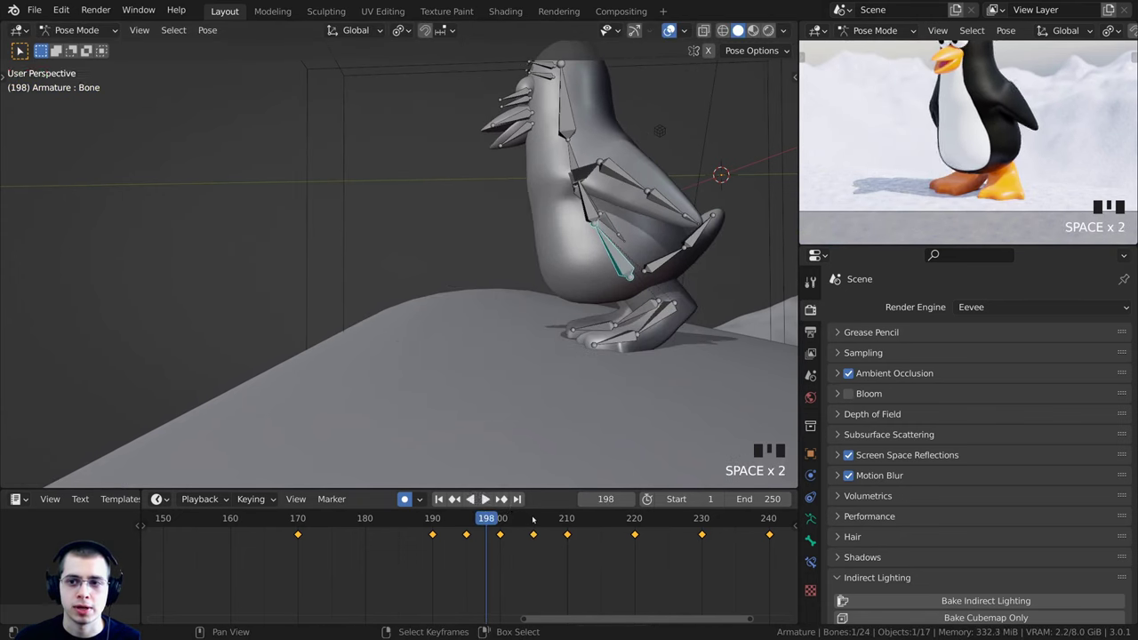
key(space)
key(Left)
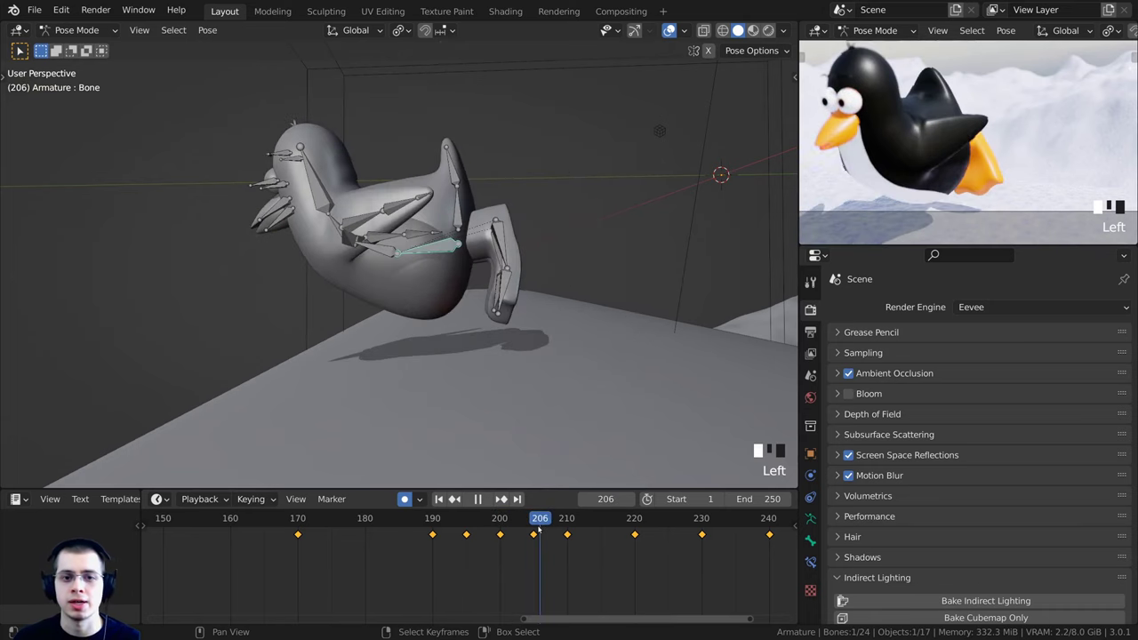
mouse_move(539, 529)
mouse_down()
mouse_move(494, 534)
mouse_move(528, 534)
mouse_up()
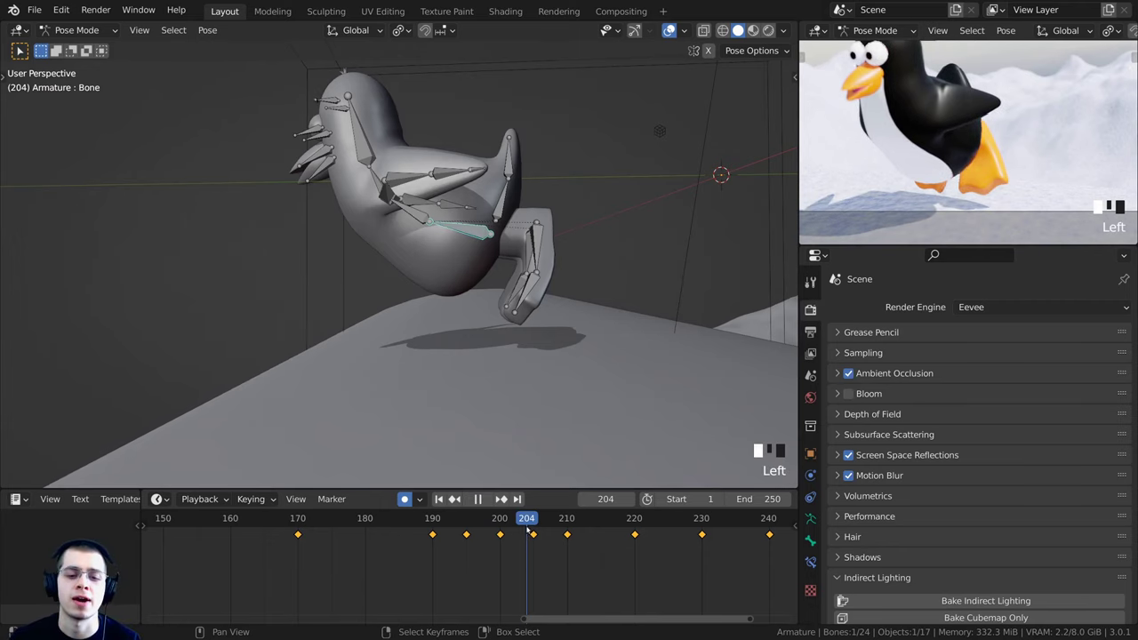
drag(527, 530, 534, 531)
Refine the root body bone's rotation and position in the dive pose at frame 205
shift+middle_drag(556, 183, 584, 229)
scroll(578, 245, up, 2)
key(r)
click(584, 223)
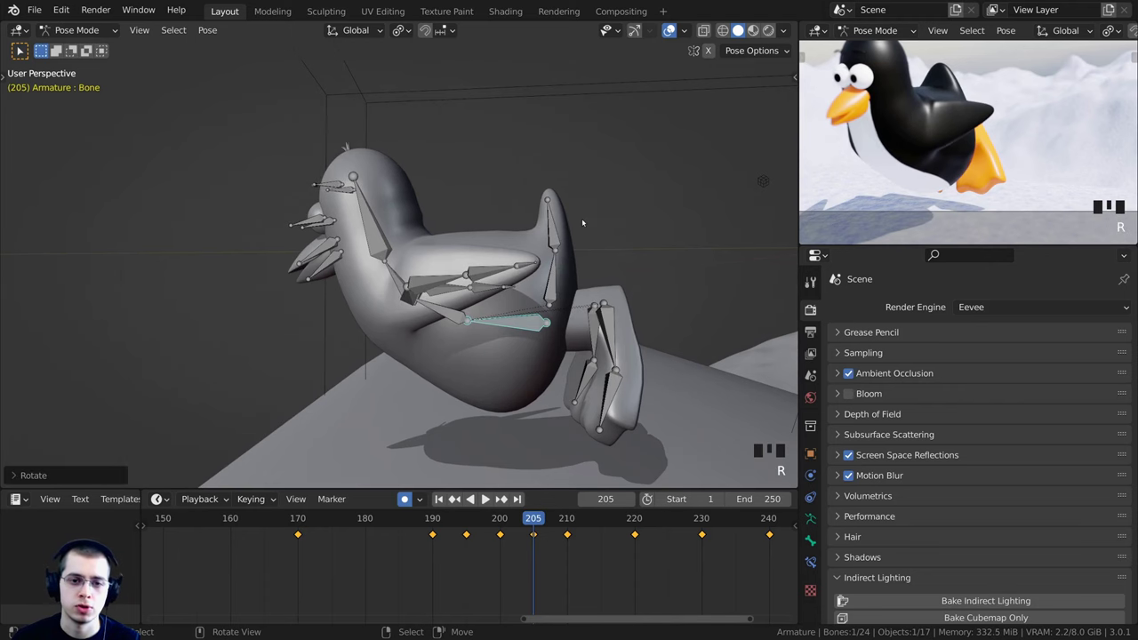
key(g)
click(584, 224)
key(g)
click(559, 390)
Replay the dive and readjust the root body bone's placement and tilt at frame 205
mouse_move(532, 530)
mouse_down()
mouse_move(473, 526)
mouse_move(562, 521)
mouse_move(533, 521)
mouse_up()
key(space)
key(space)
key(g)
click(551, 431)
shift+middle_drag(659, 314, 663, 285)
key(r)
click(665, 284)
key(g)
click(666, 291)
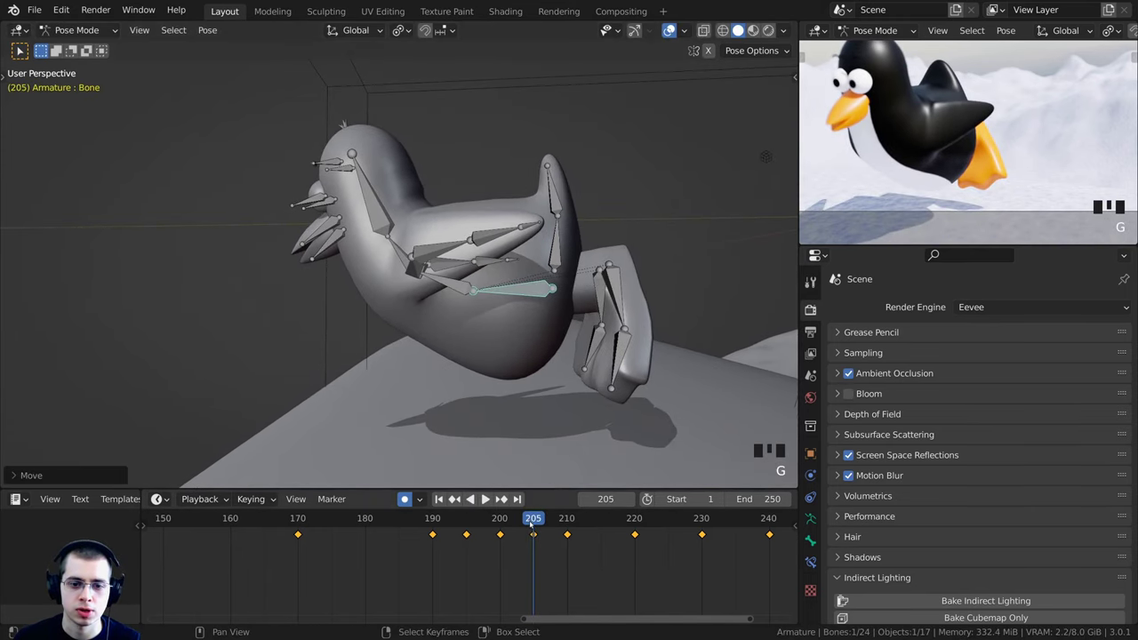
Replay the dive and landing from about frame 198 and check the fall's timing in the viewport and camera view
drag(531, 525, 486, 523)
key(space)
scroll(958, 124, up, 2)
scroll(957, 125, down, 1)
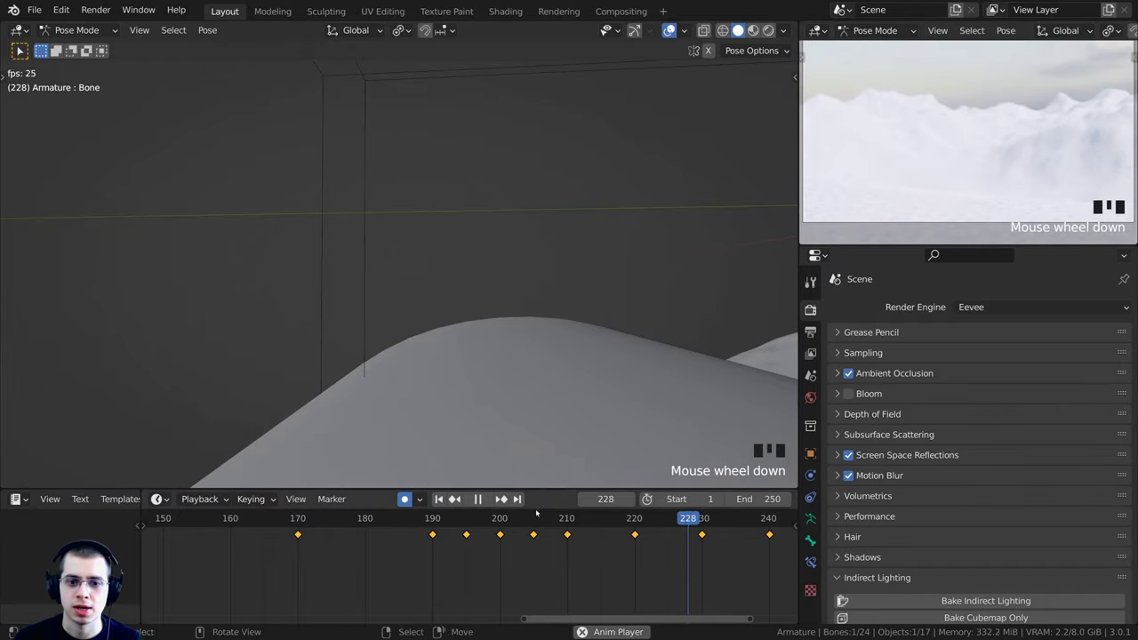
click(469, 519)
shift+middle_drag(950, 131, 960, 142)
middle_drag(513, 552, 438, 542)
drag(444, 525, 438, 531)
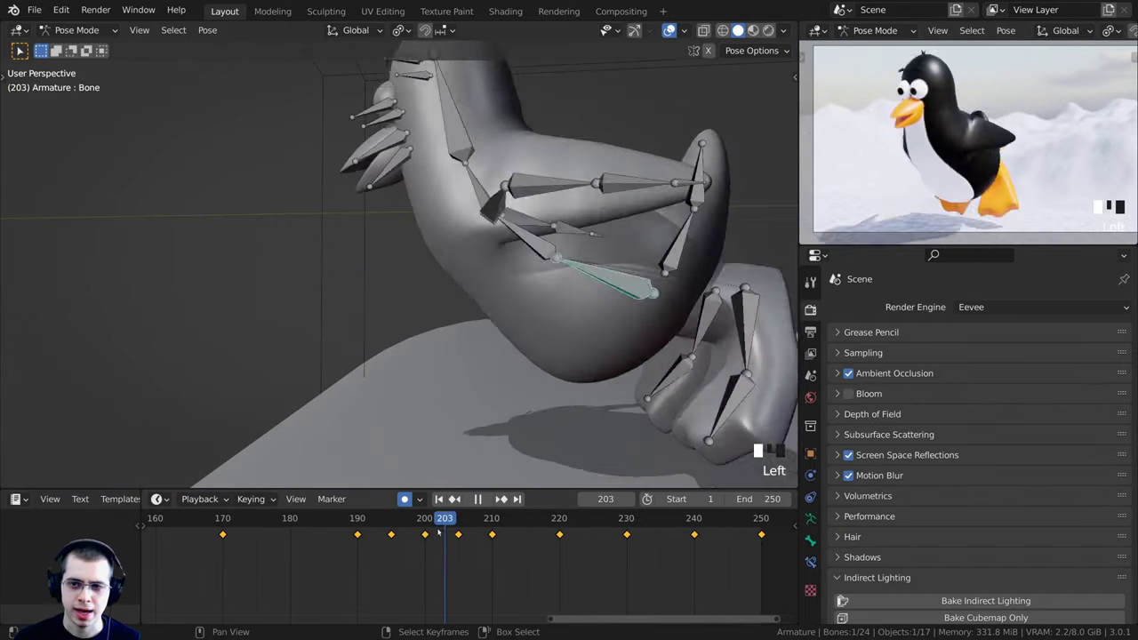
key(space)
key(Left)
key(space)
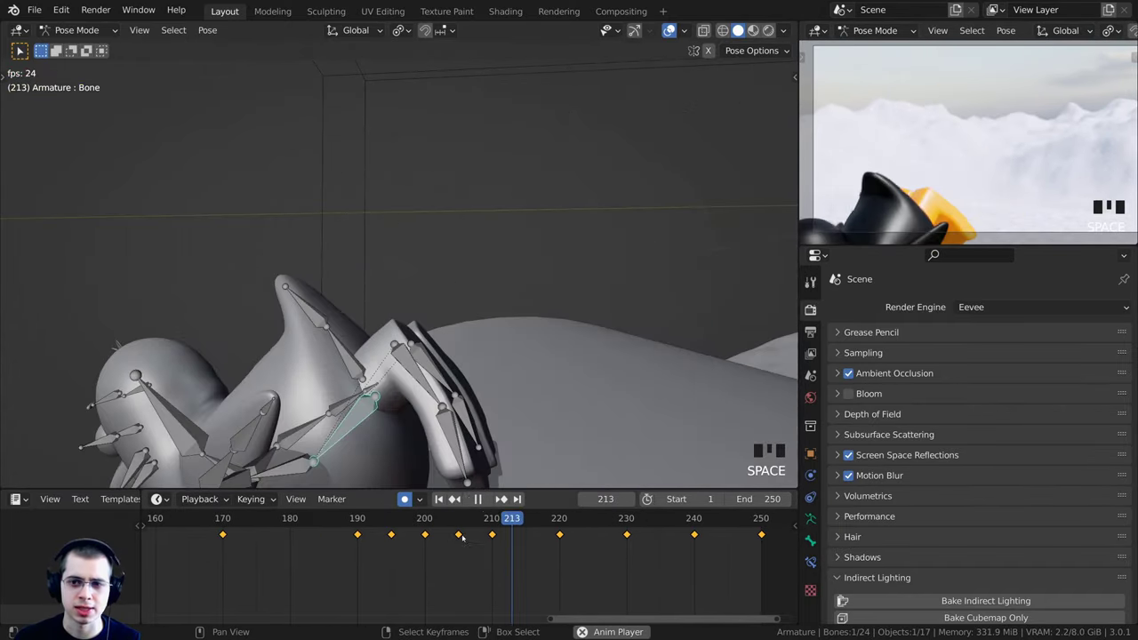
Select all the penguin's bones and move their keyframes at frame 210 to frame 208
click(498, 539)
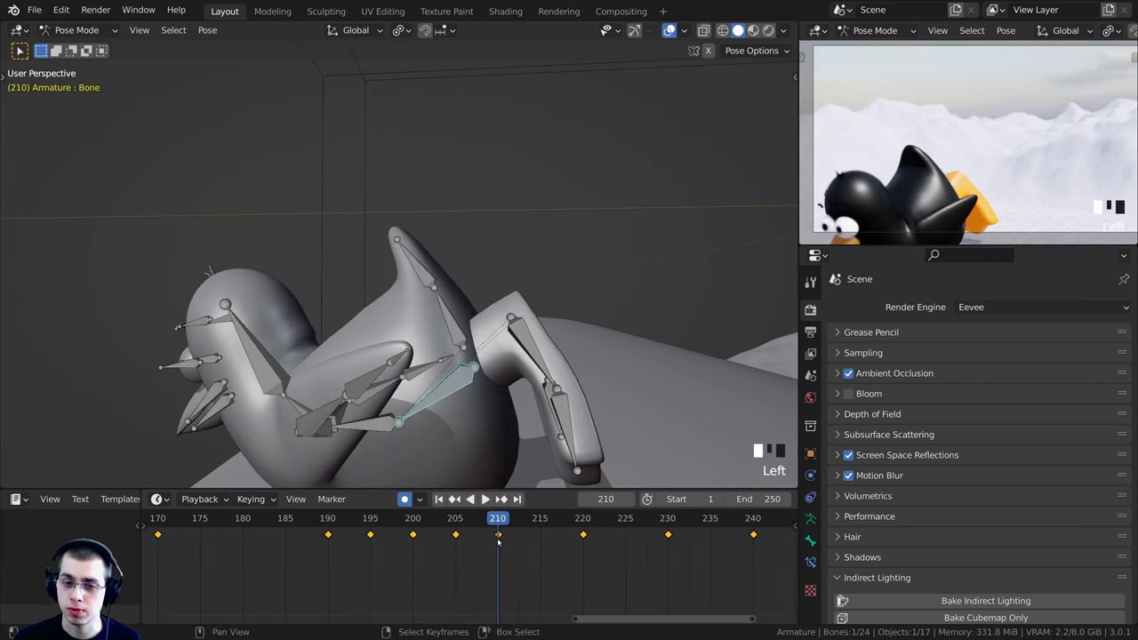
key(a)
key(a)
key(a)
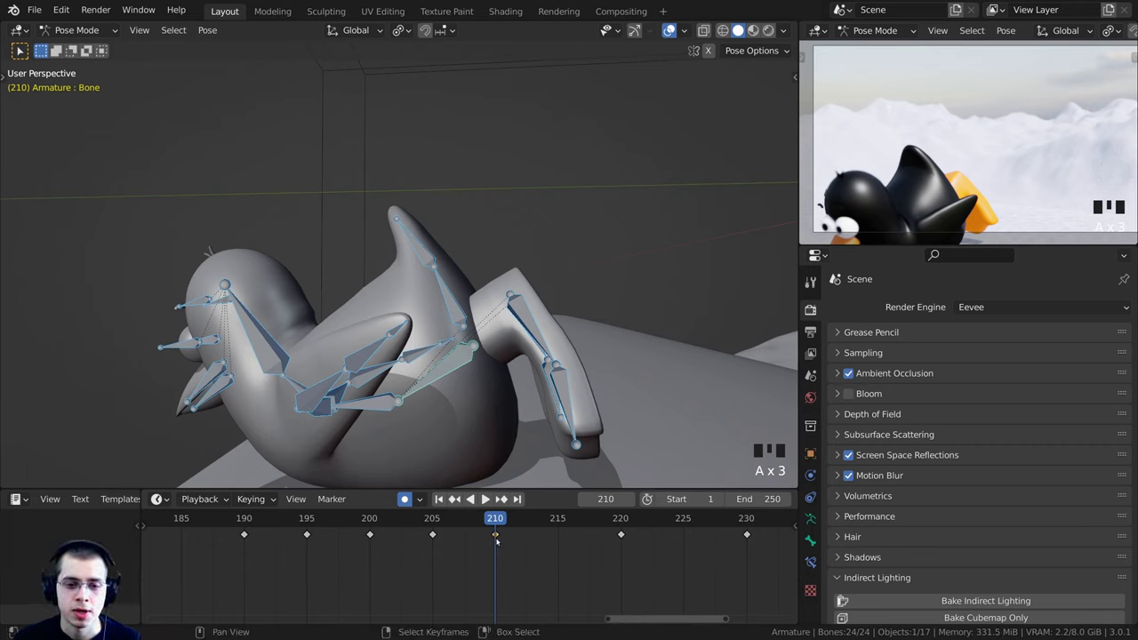
key(g)
click(469, 540)
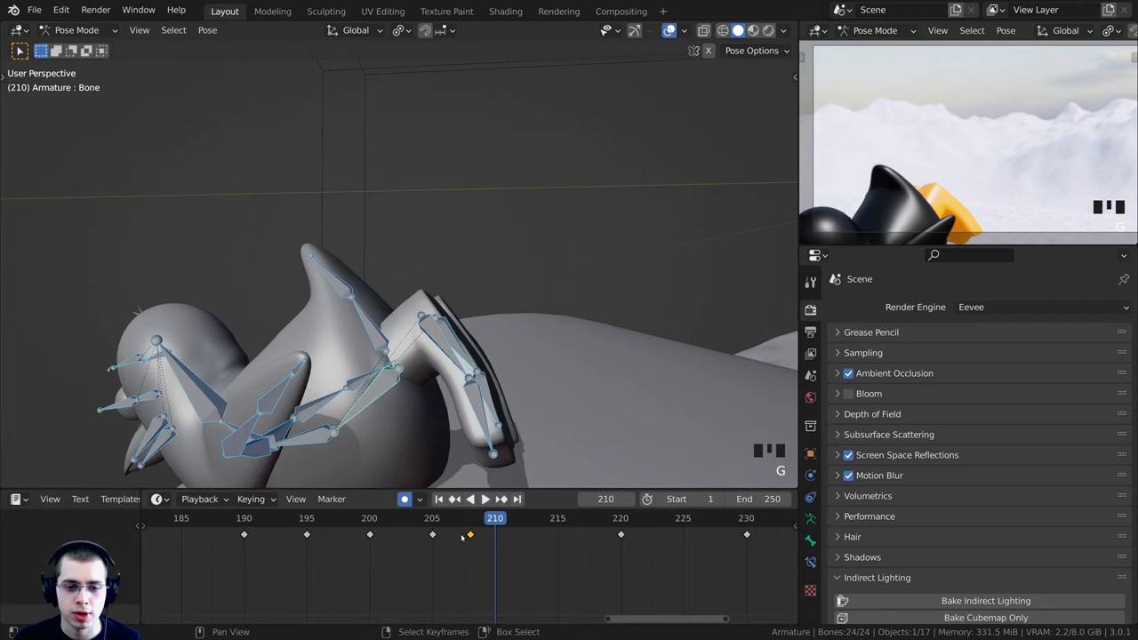
Replay the retimed fall and inspect the mid-air pose at frame 204 in the viewport and camera view
click(420, 537)
scroll(427, 551, down, 2)
key(space)
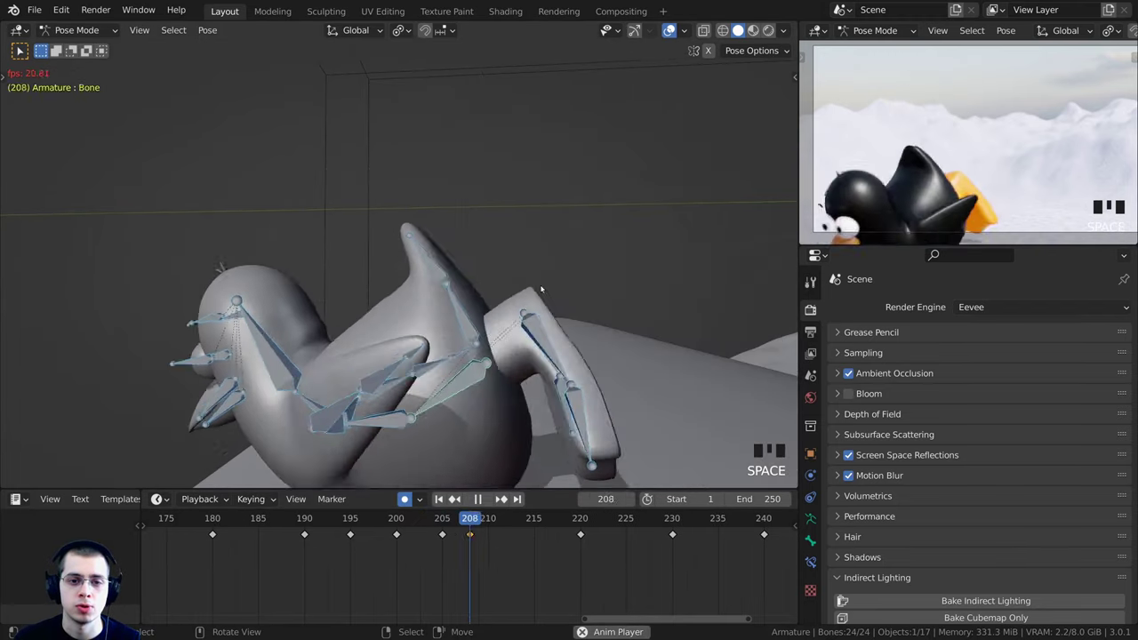
click(426, 545)
click(426, 547)
key(space)
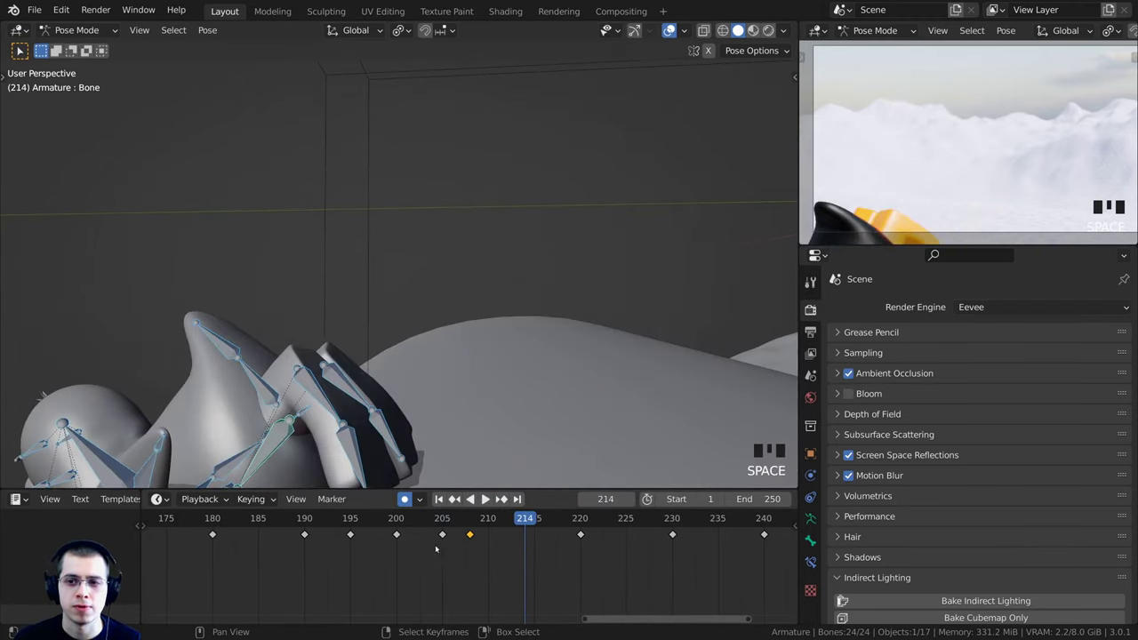
mouse_move(427, 546)
mouse_down()
mouse_move(469, 554)
mouse_move(433, 551)
mouse_up()
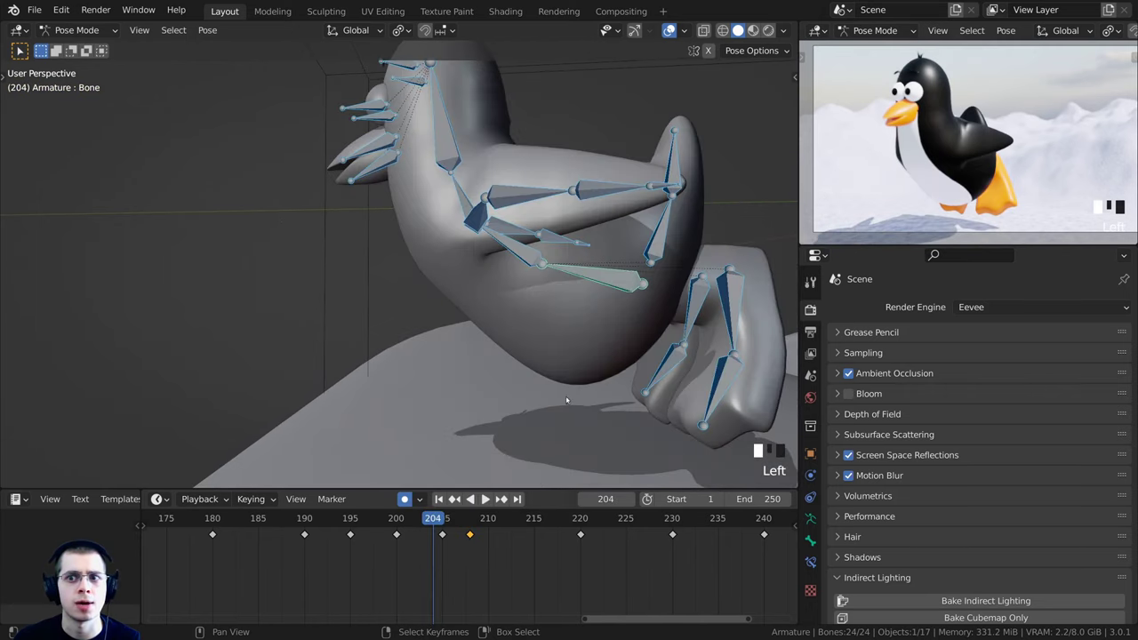
scroll(876, 164, up, 1)
mouse_move(876, 164)
shift+middle_down()
mouse_move(884, 126)
mouse_move(886, 160)
shift+middle_up()
Try the landing keyframes at frame 210, replay the fall, and return them to frame 208
key(g)
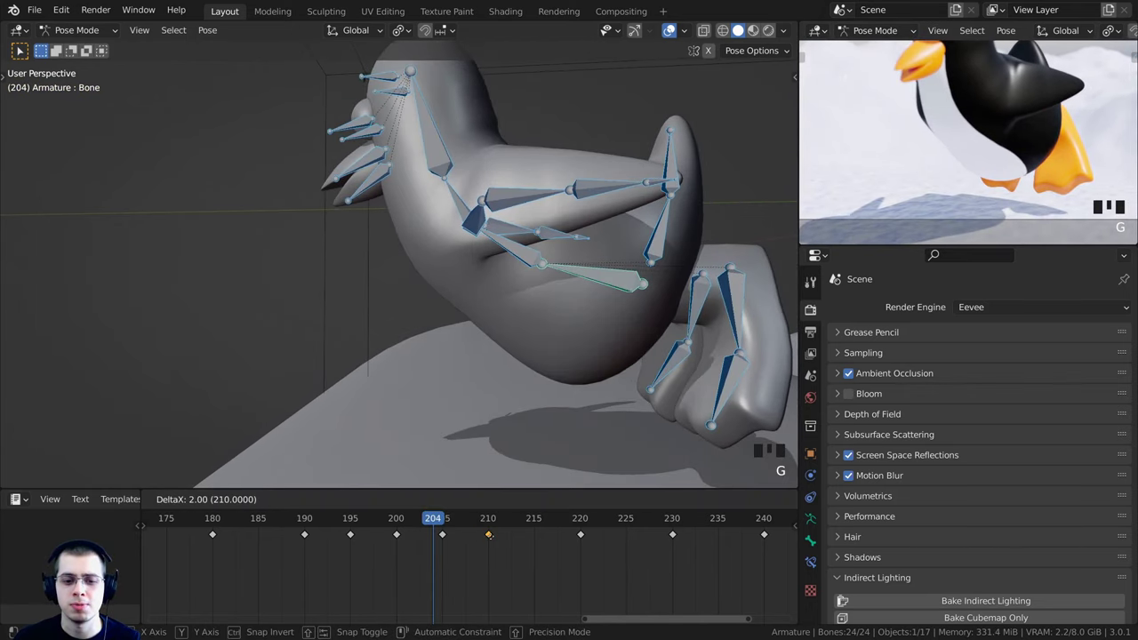
click(483, 537)
key(space)
drag(451, 550, 457, 552)
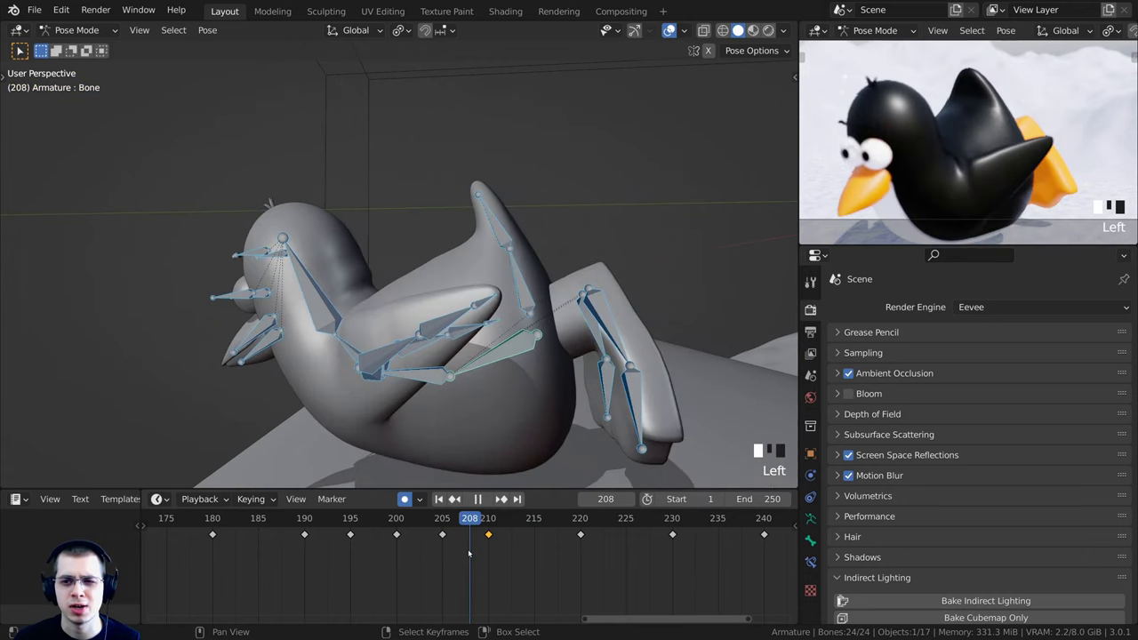
click(446, 556)
key(g)
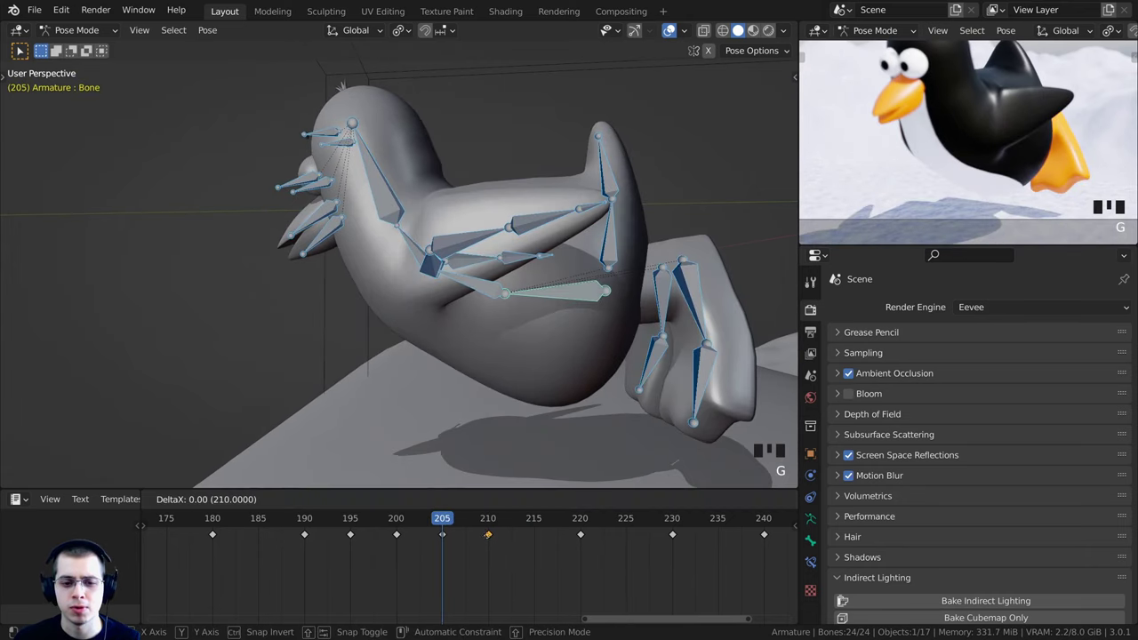
click(470, 540)
Replay the dive with the landing keyframes at frame 208
key(space)
click(452, 543)
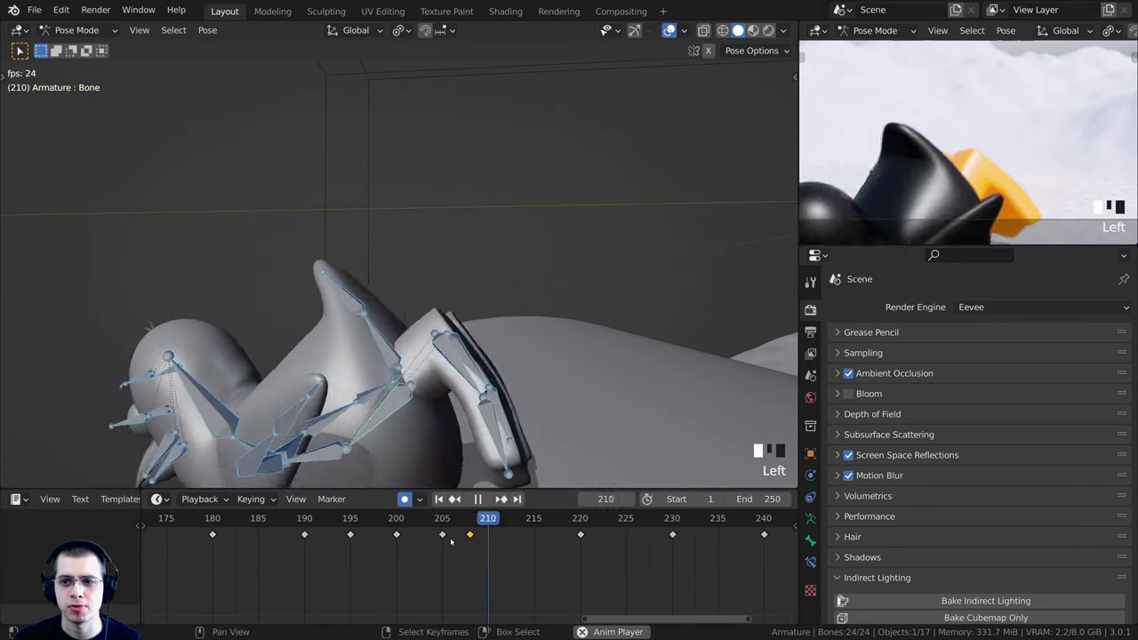
key(space)
click(427, 544)
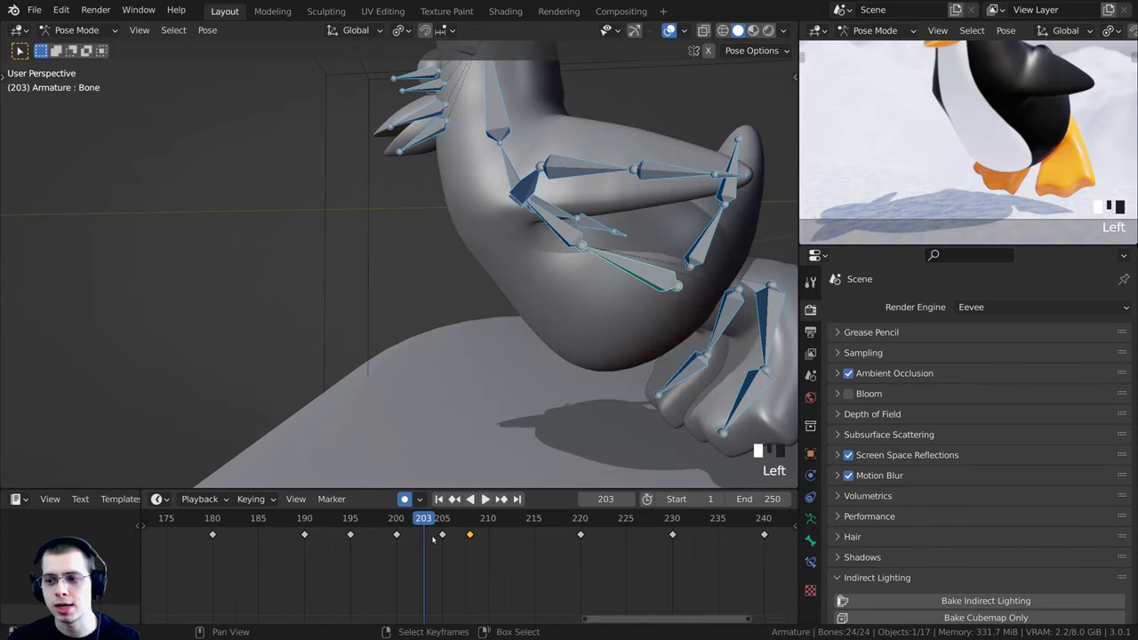
key(space)
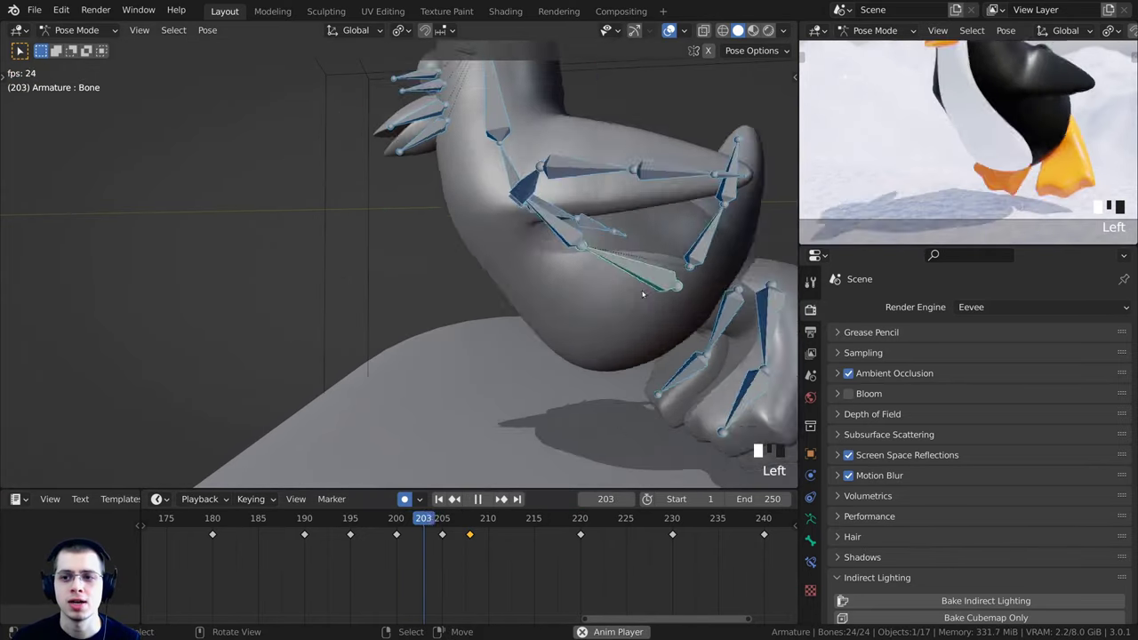
Try moving the landing keyframes to frame 207 and replay the dive
key(g)
click(450, 551)
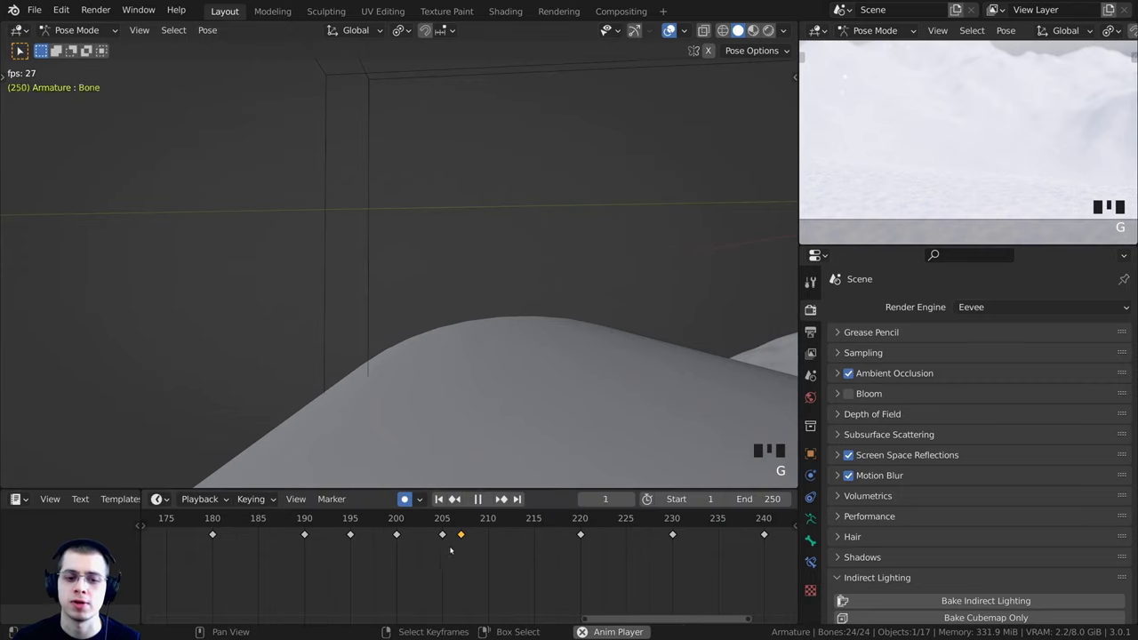
click(388, 545)
click(416, 544)
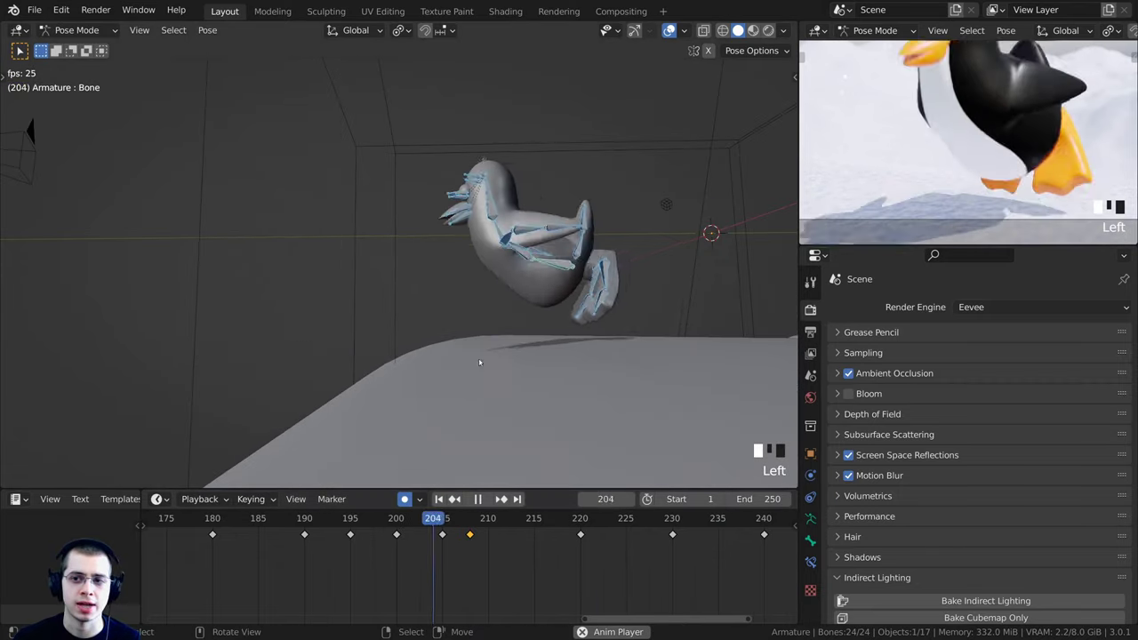
Replay the whole fall from a wider view of the snow slope
scroll(478, 361, down, 4)
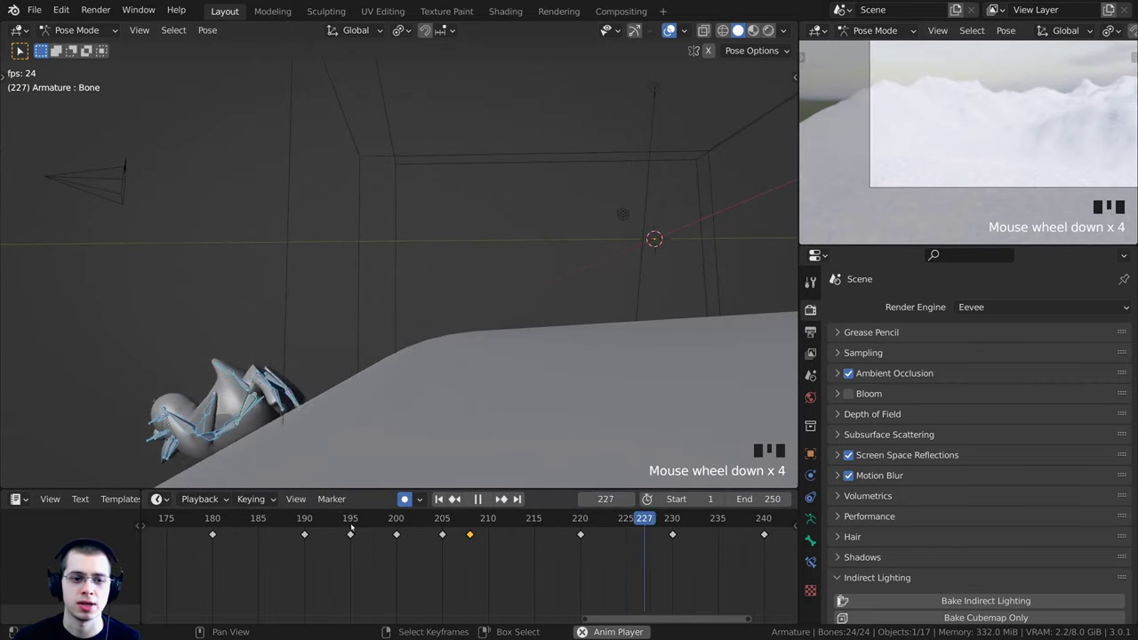
drag(351, 528, 393, 534)
key(space)
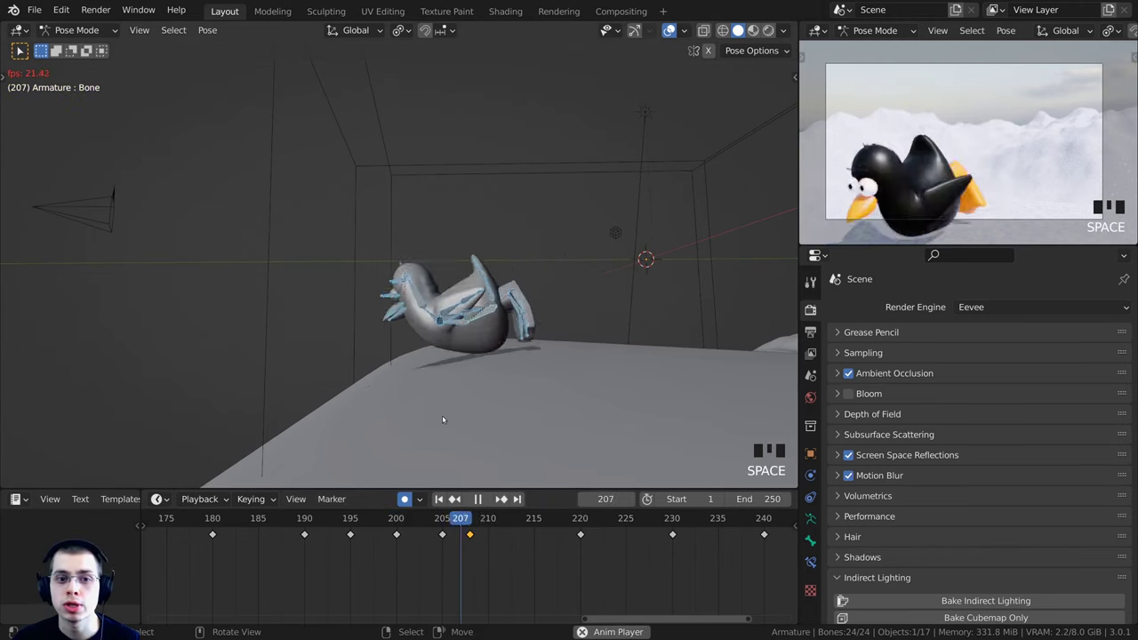
key(Left)
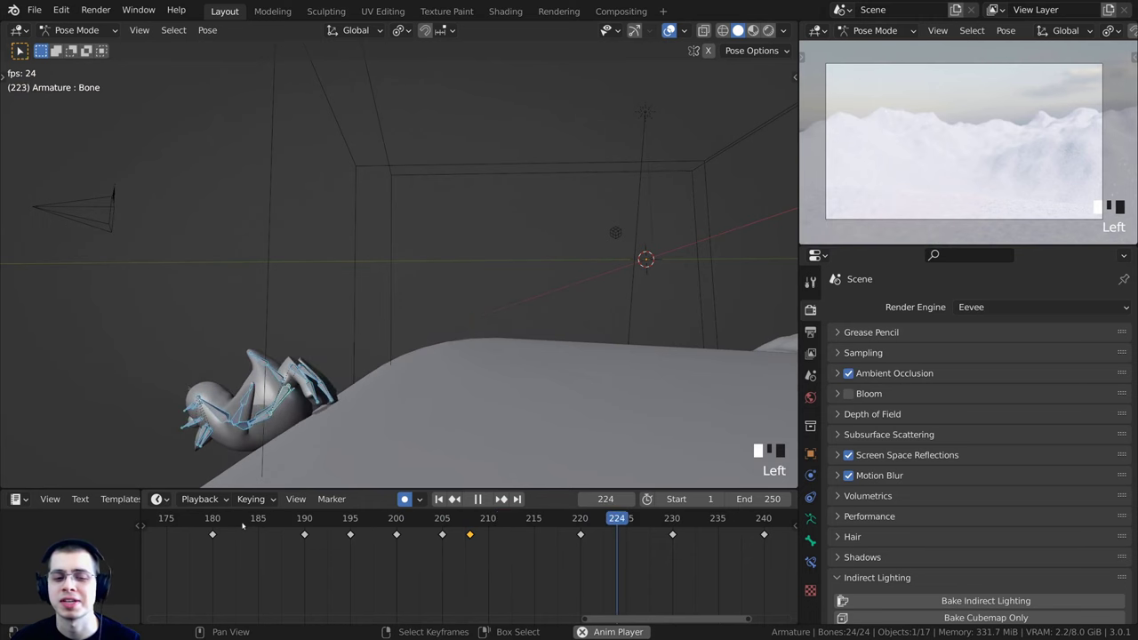
At frame 190, select both eye bones and rotate them to redirect the penguin's gaze
scroll(242, 526, down, 4)
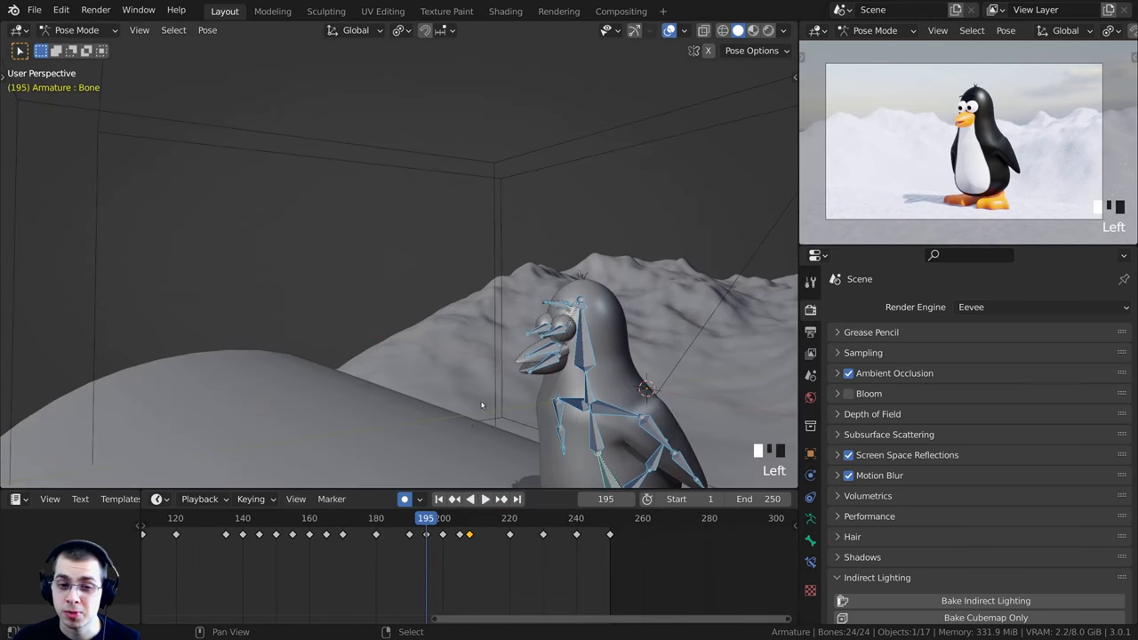
scroll(424, 375, up, 3)
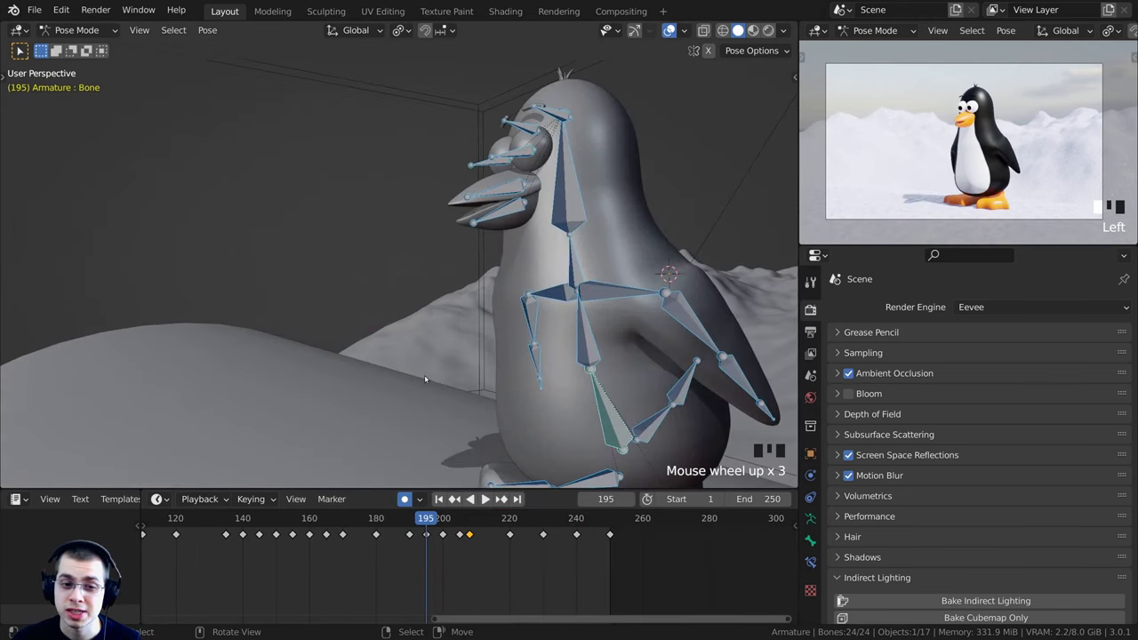
mouse_move(423, 515)
mouse_down()
mouse_move(445, 516)
mouse_move(397, 513)
mouse_move(409, 525)
mouse_up()
click(407, 525)
scroll(580, 254, up, 2)
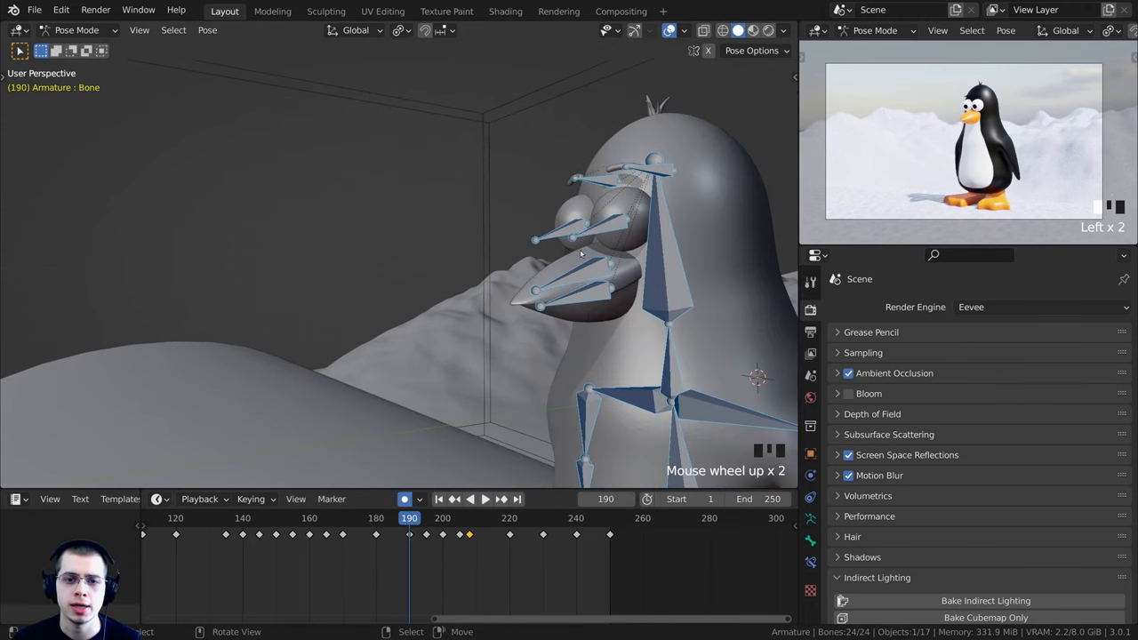
right_click(599, 234)
shift+right_click(570, 228)
shift+middle_drag(566, 239, 658, 244)
key(r)
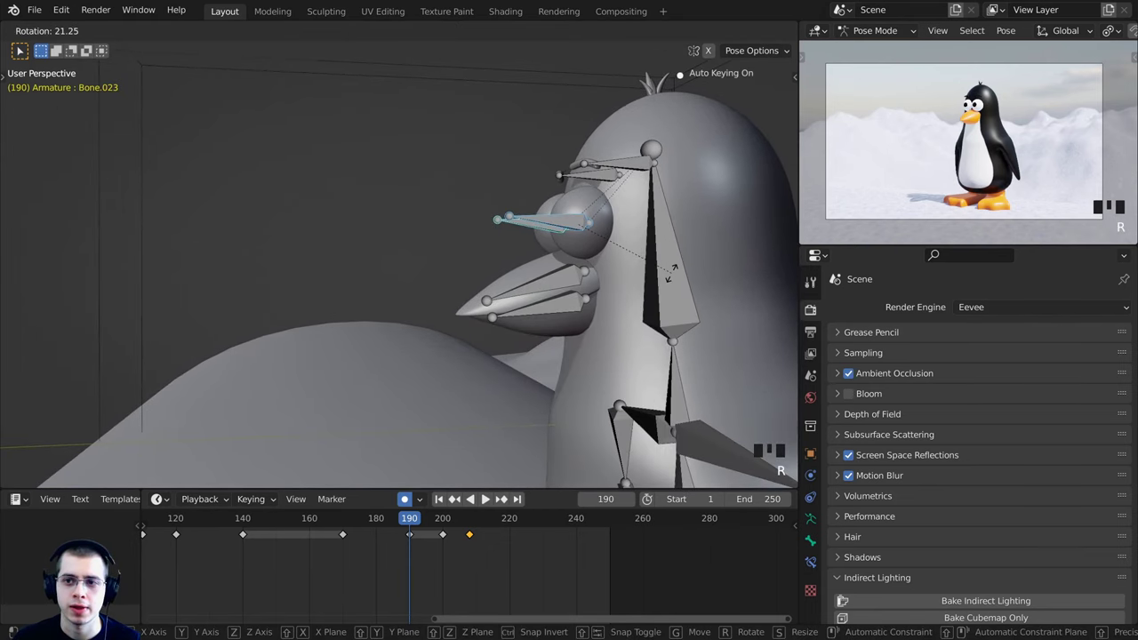
click(675, 262)
Replay the fall and rotate both eye bones at frame 200 to adjust the gaze
key(Left)
key(space)
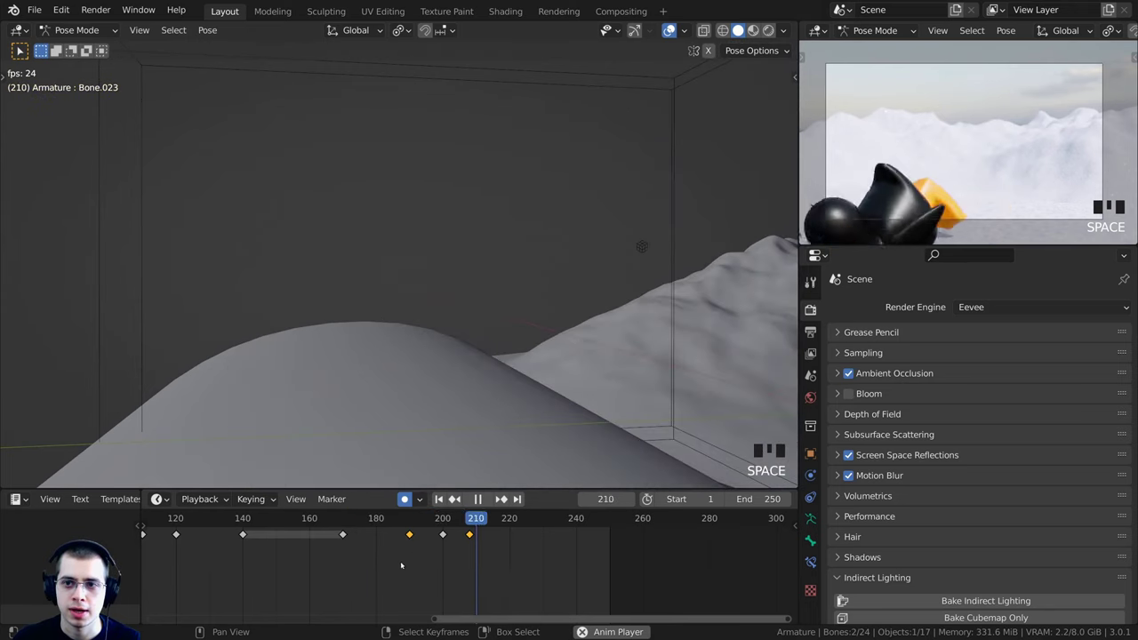
key(Left)
drag(413, 559, 444, 561)
scroll(432, 200, down, 1)
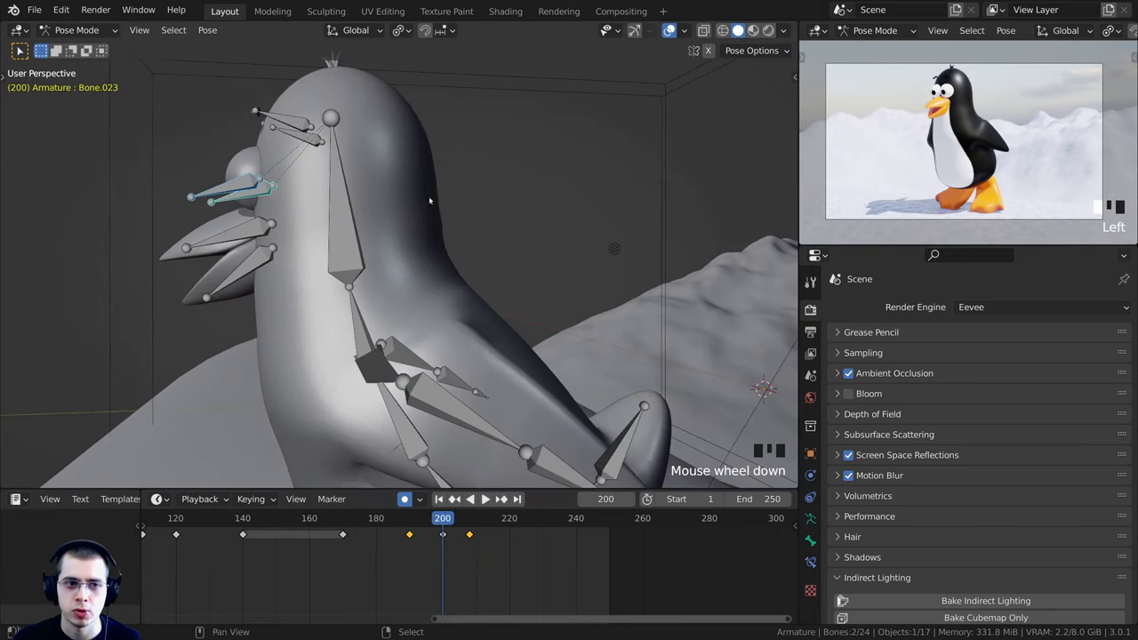
shift+middle_drag(433, 201, 507, 224)
key(r)
click(528, 398)
key(space)
key(space)
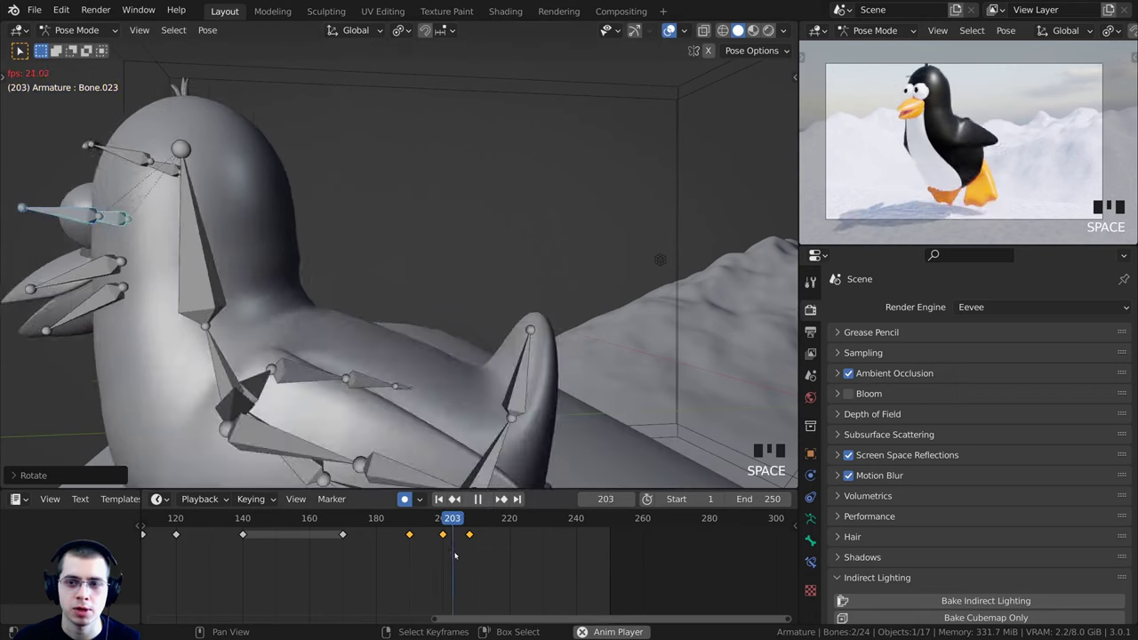
At frame 208, rotate both eye bones so the eyes look further down, and replay the landing
drag(444, 556, 470, 558)
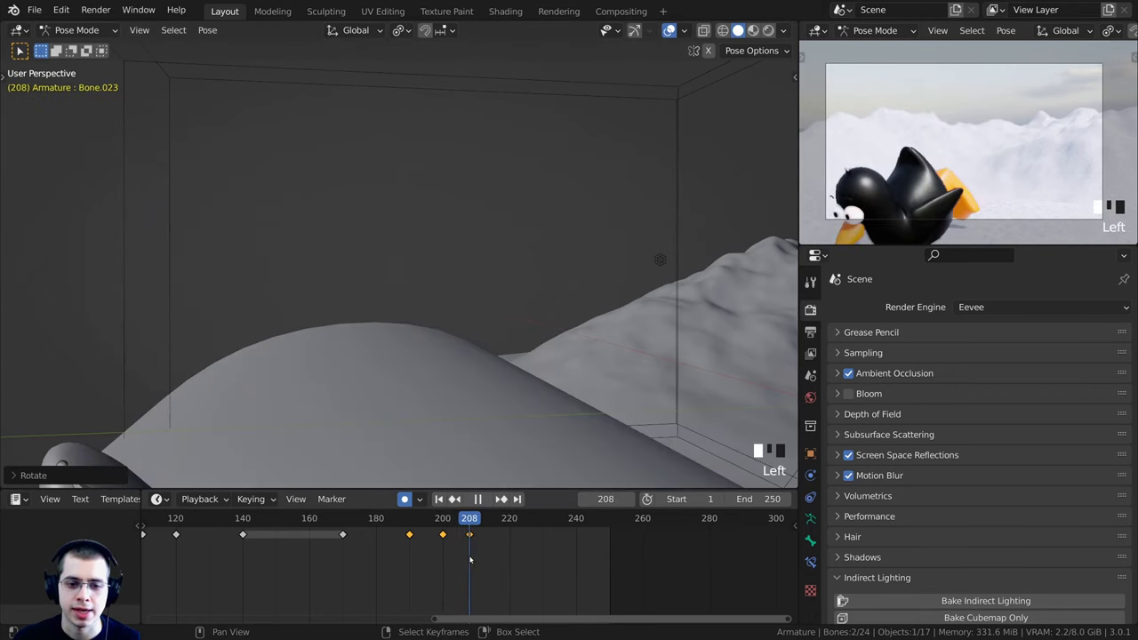
shift+middle_drag(222, 329, 386, 123)
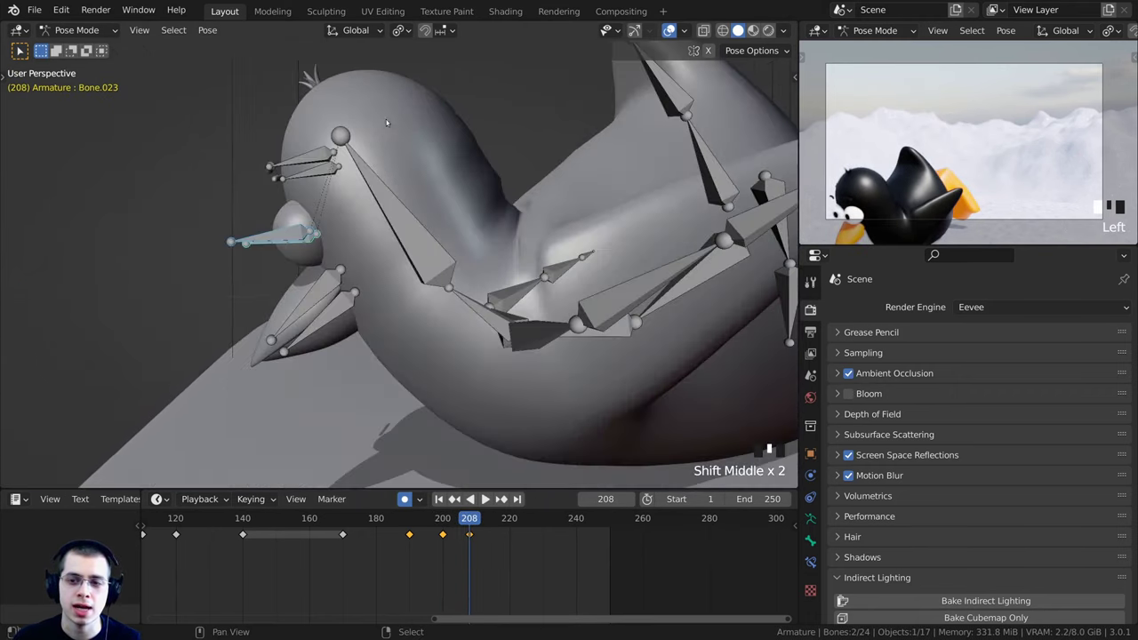
shift+middle_drag(300, 237, 437, 103)
click(405, 94)
key(r)
click(438, 105)
drag(480, 541, 382, 524)
key(r)
click(574, 281)
key(space)
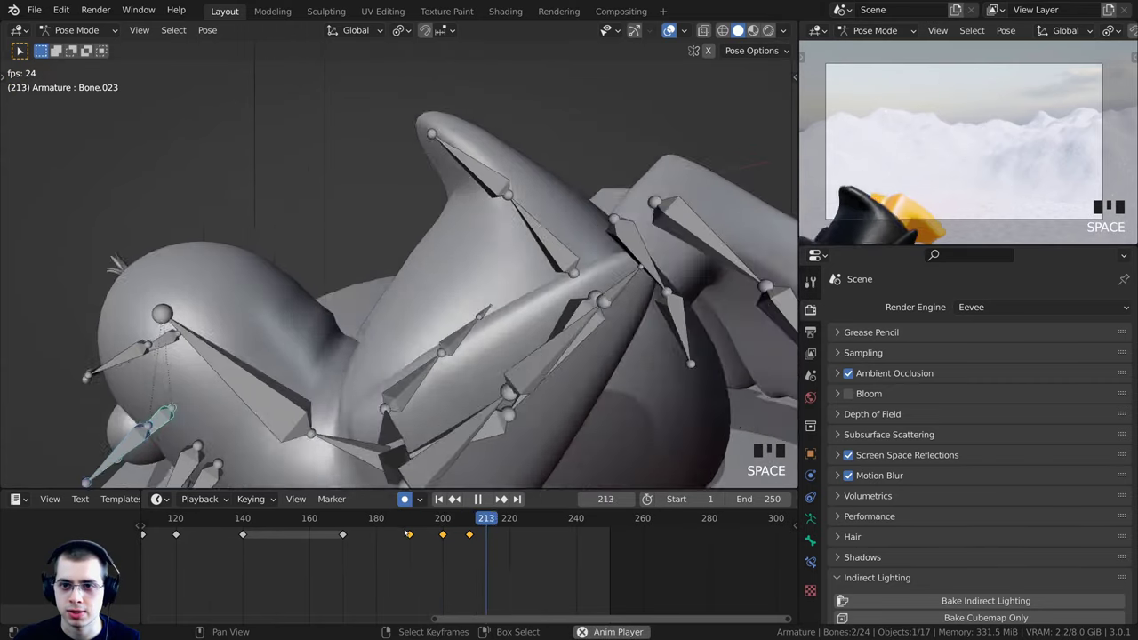
Play the full animation in the rendered camera view with the viewport enlarged, and stop the playback
click(388, 535)
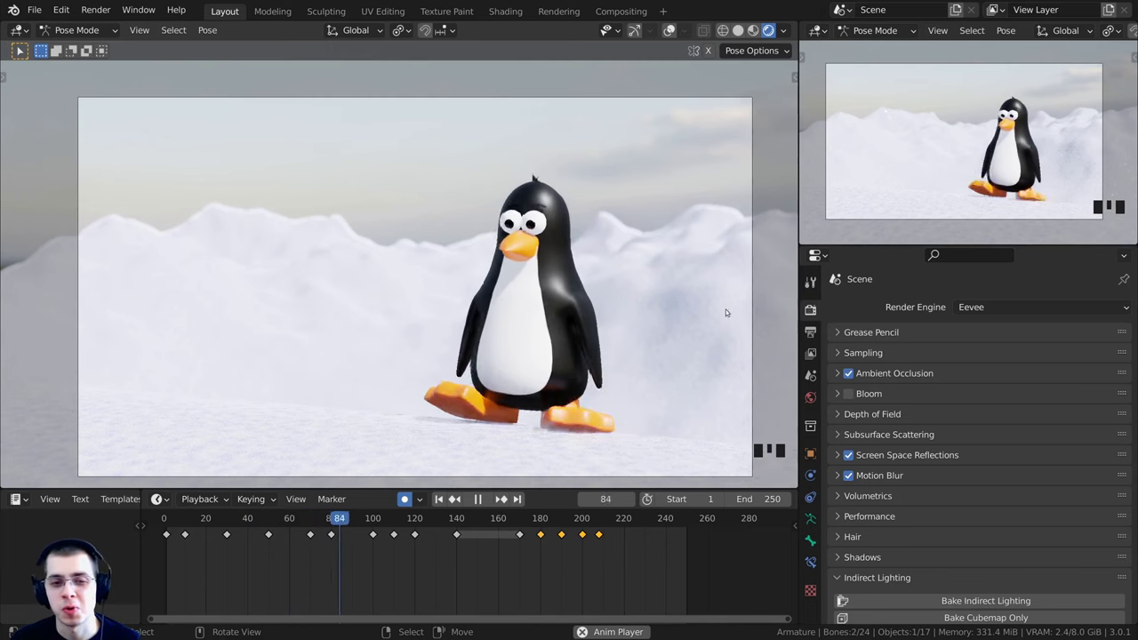
shift+middle_drag(667, 334, 663, 329)
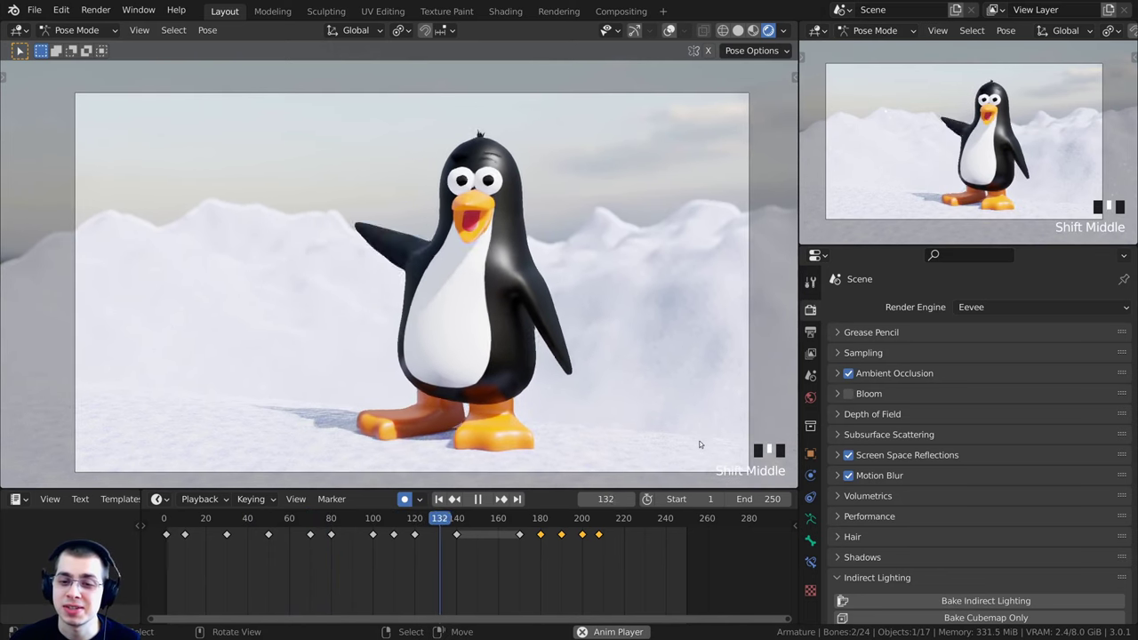
drag(698, 488, 701, 527)
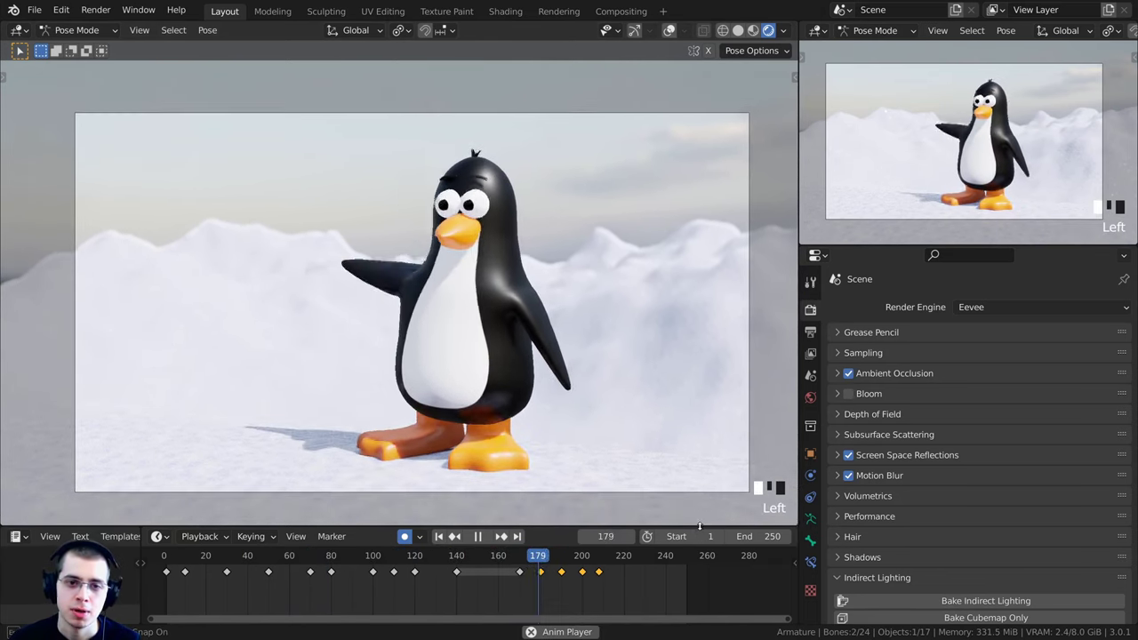
shift+middle_drag(667, 374, 663, 370)
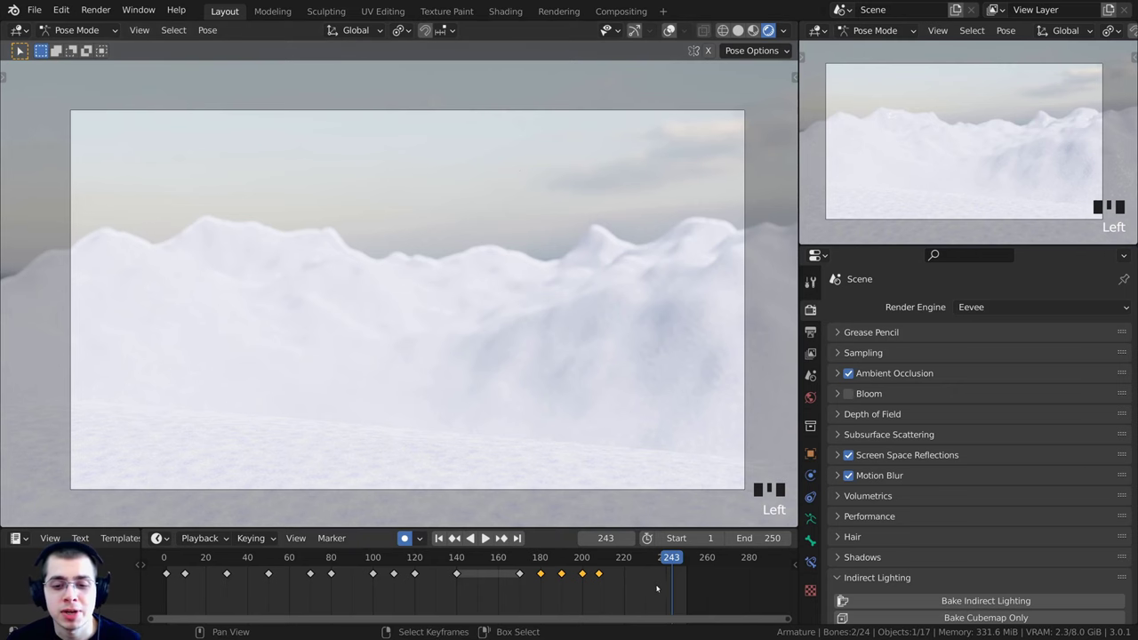
key(Escape)
Switch the main viewport to solid shading with overlays shown, and look through the camera
middle_drag(460, 326, 500, 325)
key(z)
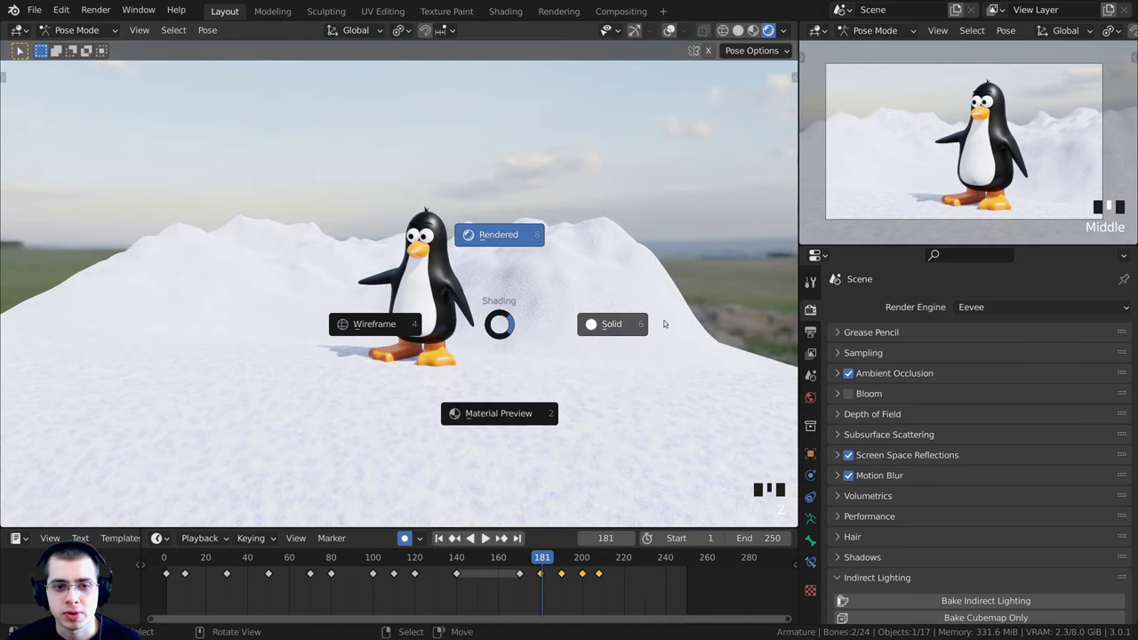
click(681, 324)
middle_drag(666, 323, 630, 356)
scroll(630, 356, down, 2)
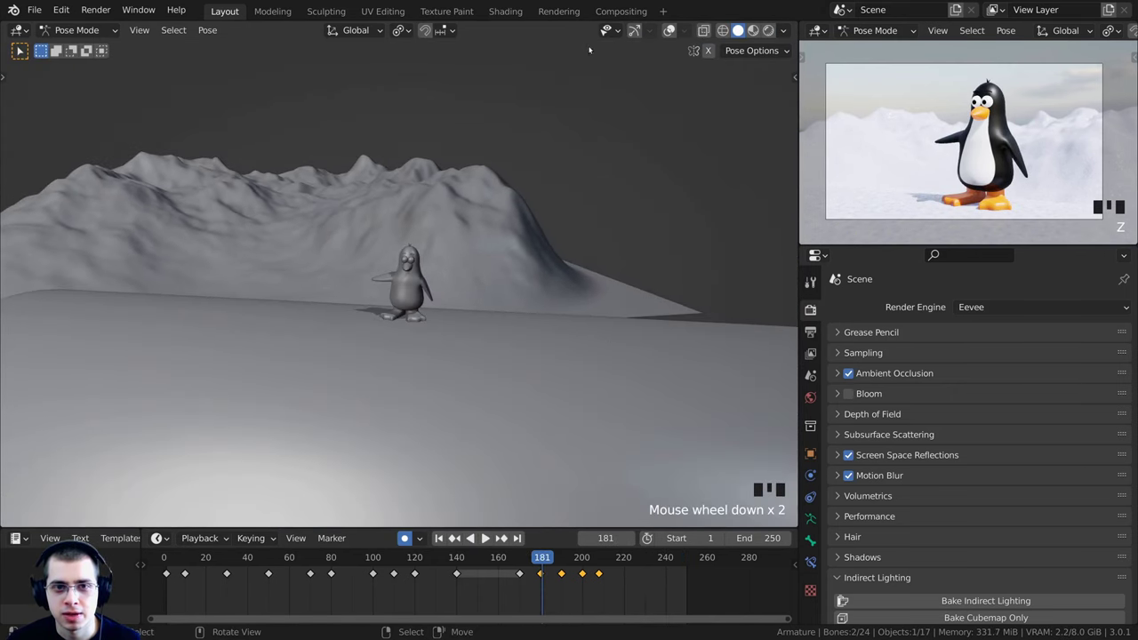
middle_drag(570, 299, 620, 295)
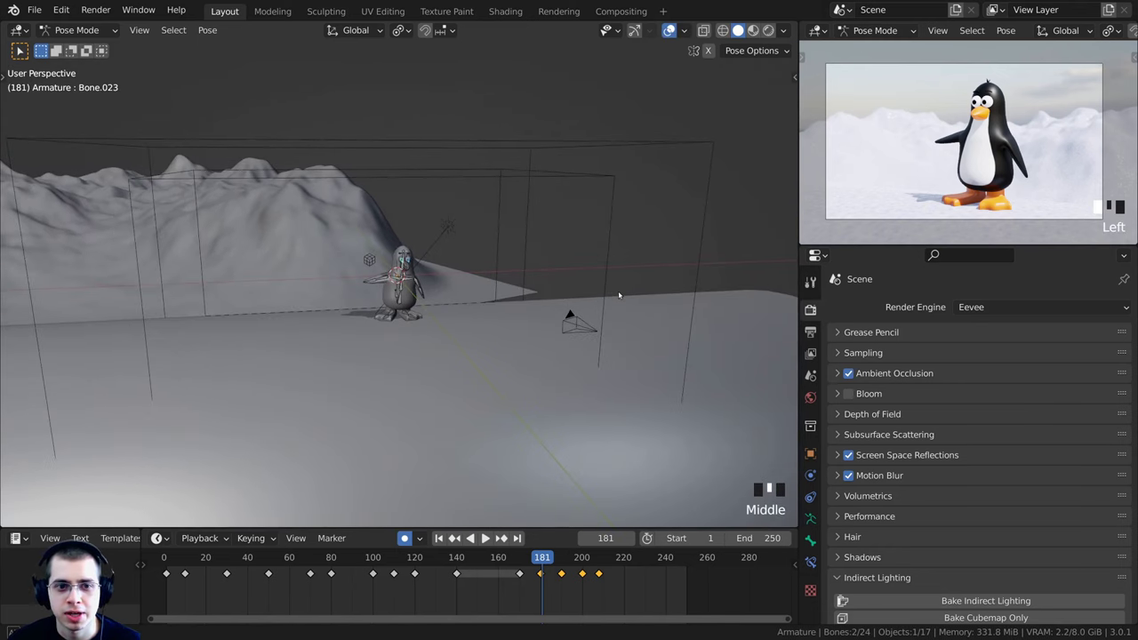
key(KP_0)
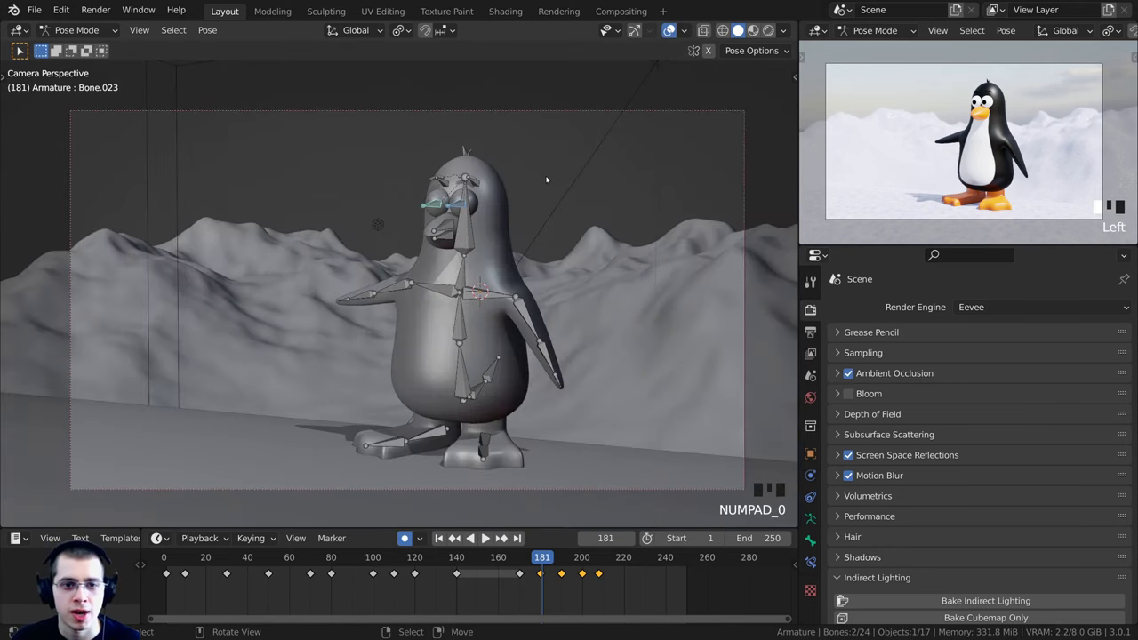
shift+middle_drag(547, 180, 349, 384)
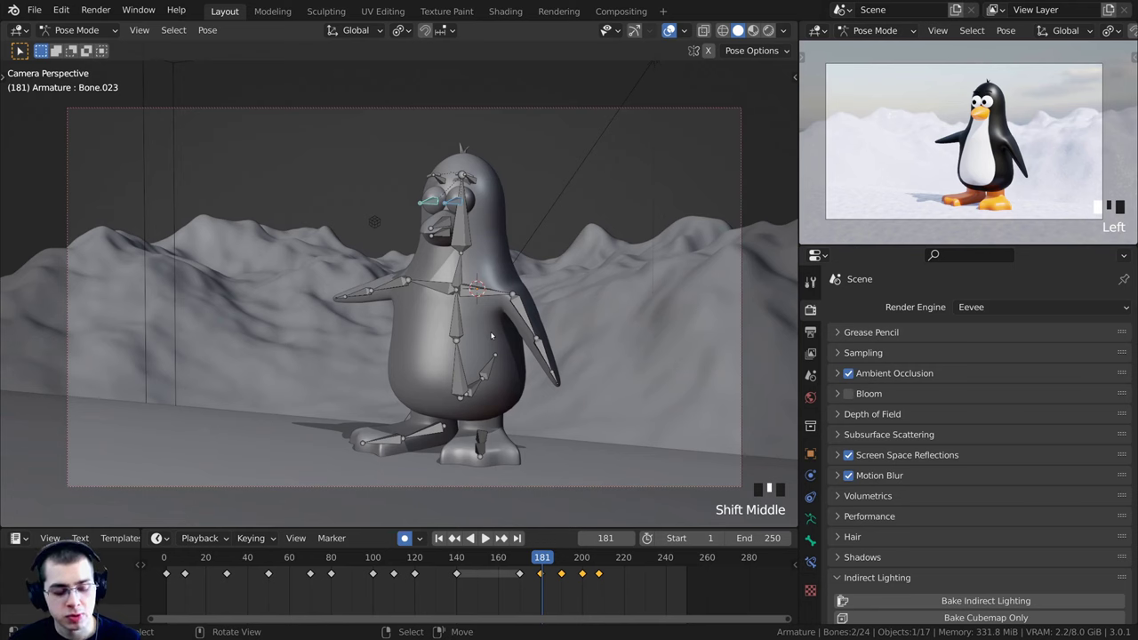
Leave Pose Mode, select the camera, and at frame 1 trackball-rotate it toward the left end of the mountains
key(ctrl+Tab)
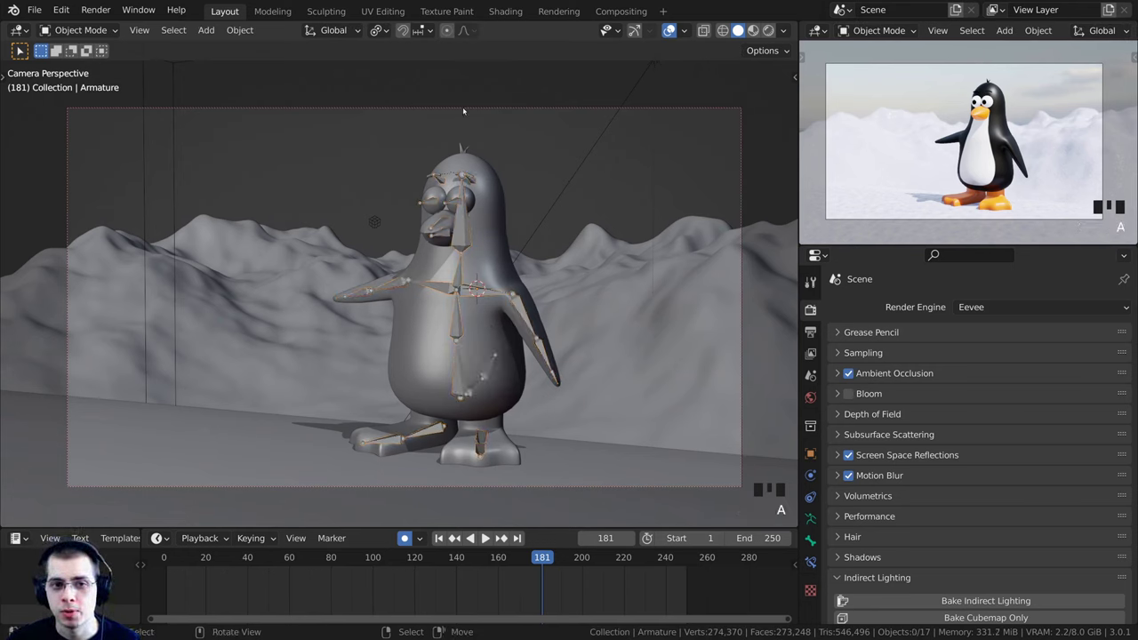
drag(584, 580, 265, 587)
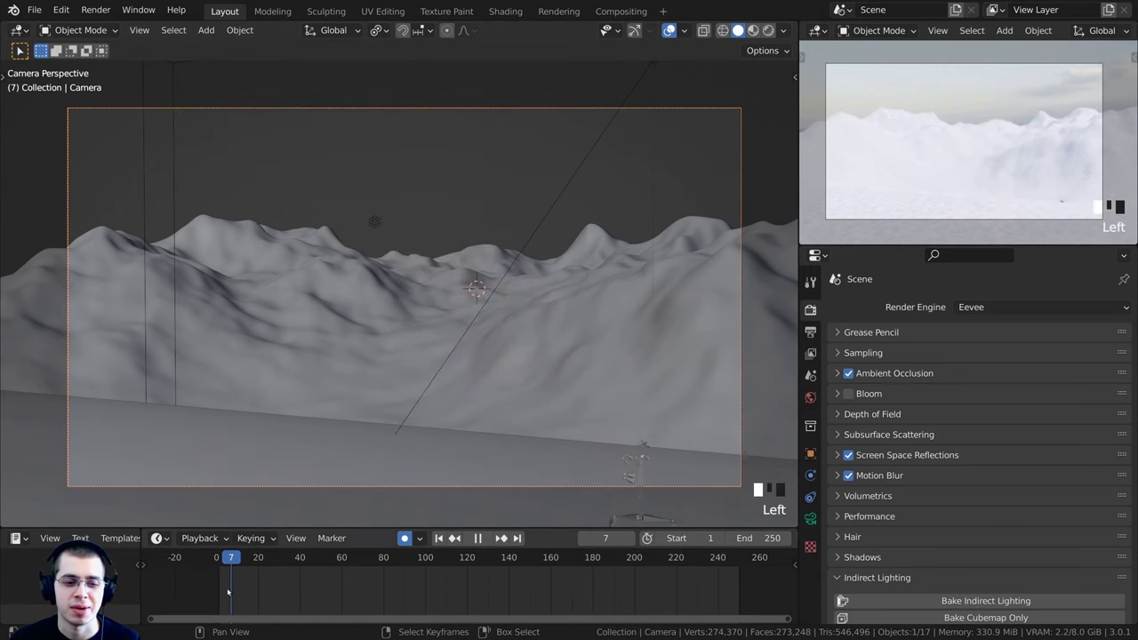
scroll(646, 403, down, 2)
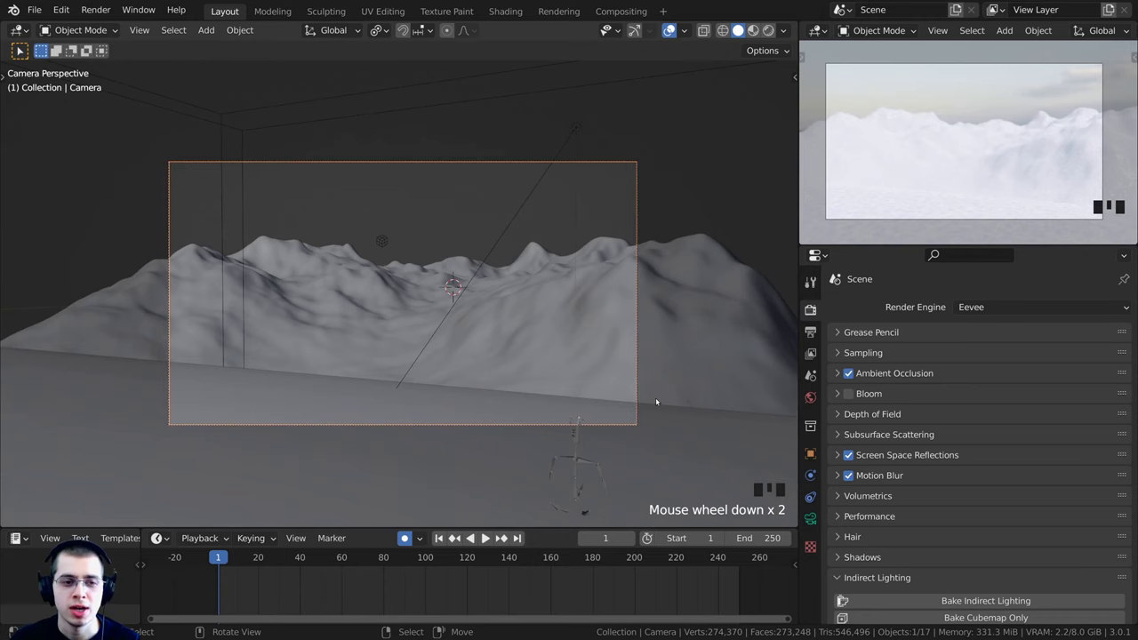
key(r)
key(r)
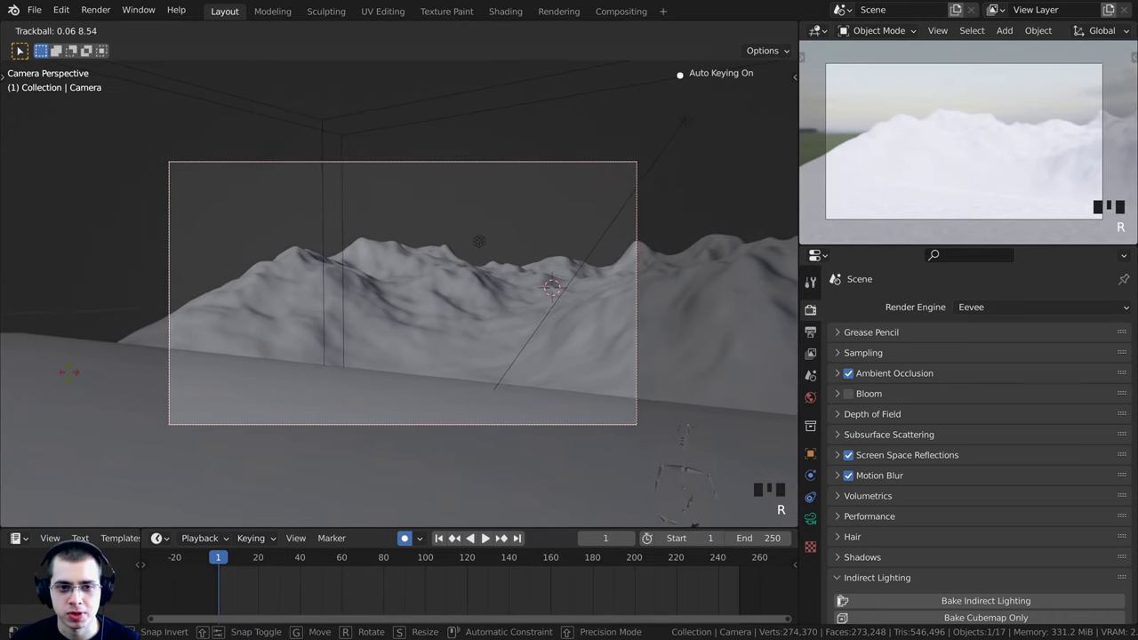
click(203, 469)
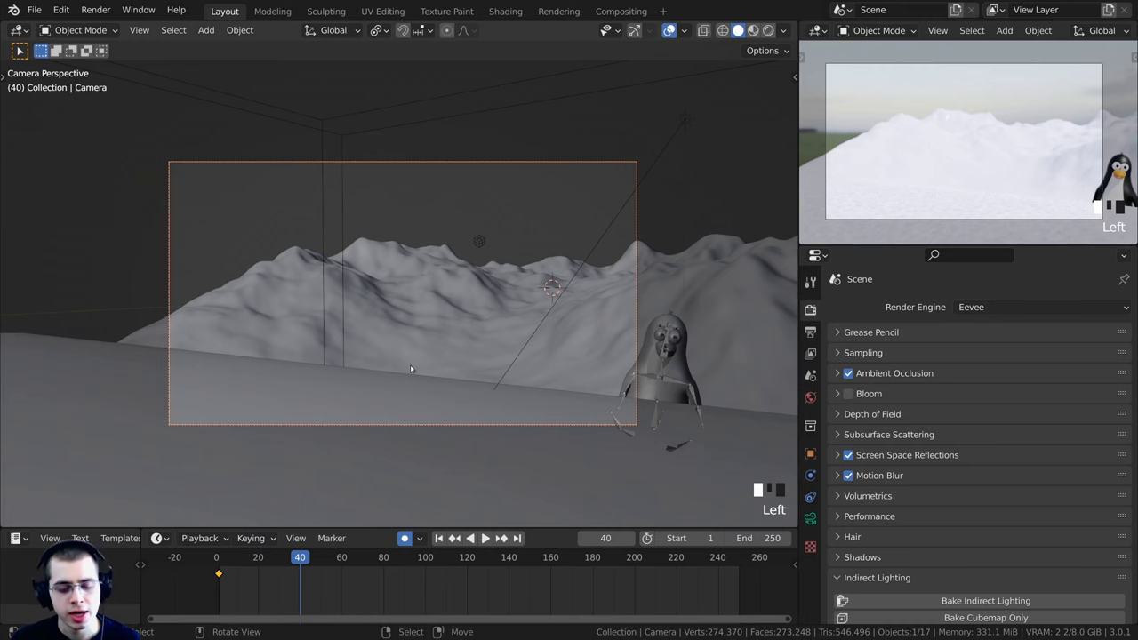
At frame 40, trackball-rotate the camera to bring the emerging penguin into the frame, and play the pan from the start
key(r)
key(r)
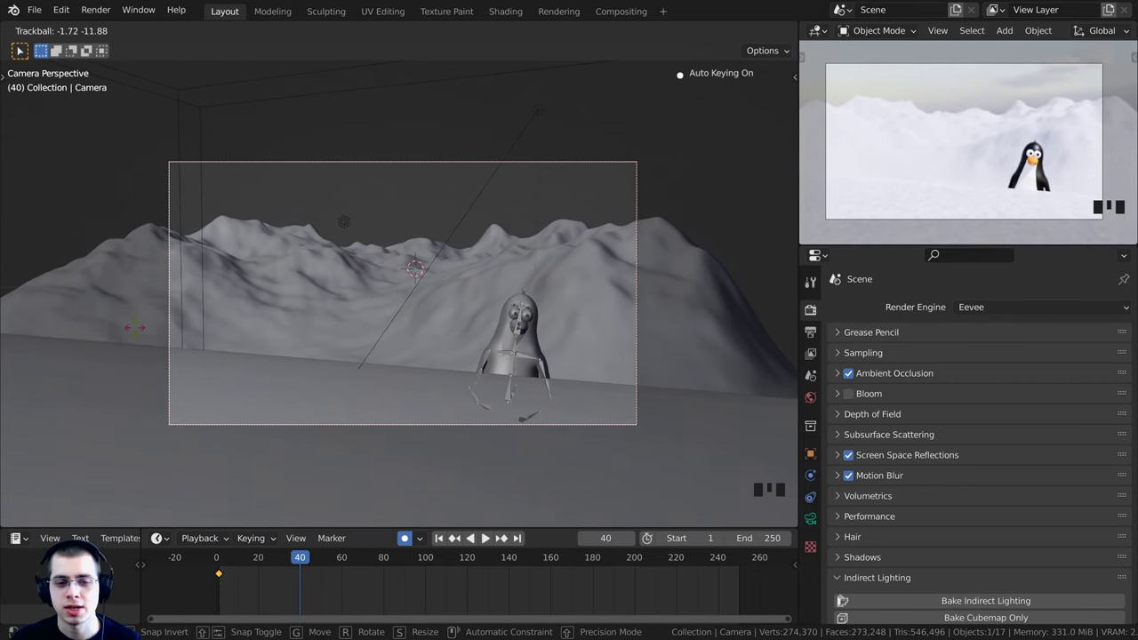
click(274, 551)
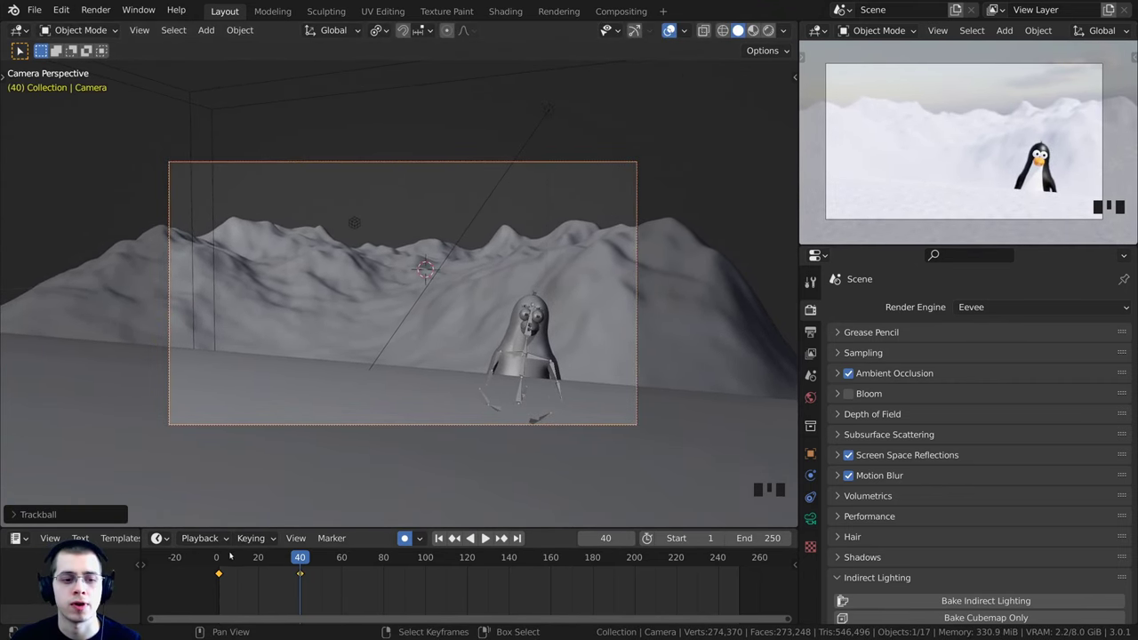
key(shift+Left)
key(shift+Left)
key(space)
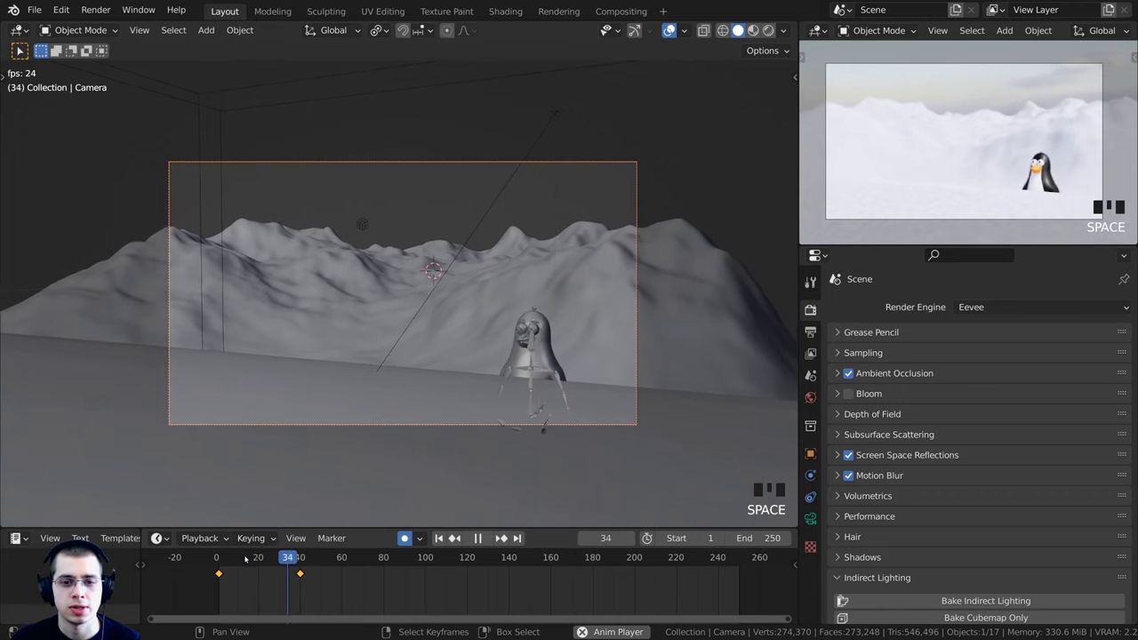
Stop the playback and move the camera's keyframe at frame 40 to frame 50
key(space)
right_click(301, 574)
scroll(293, 583, up, 3)
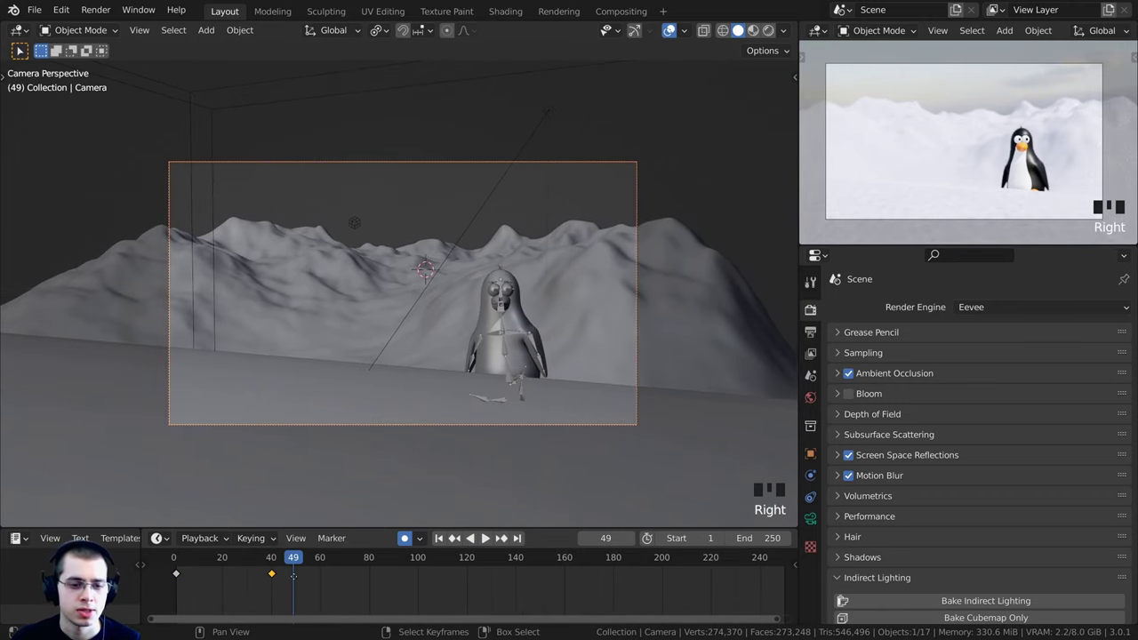
key(g)
click(315, 582)
scroll(348, 589, up, 2)
key(g)
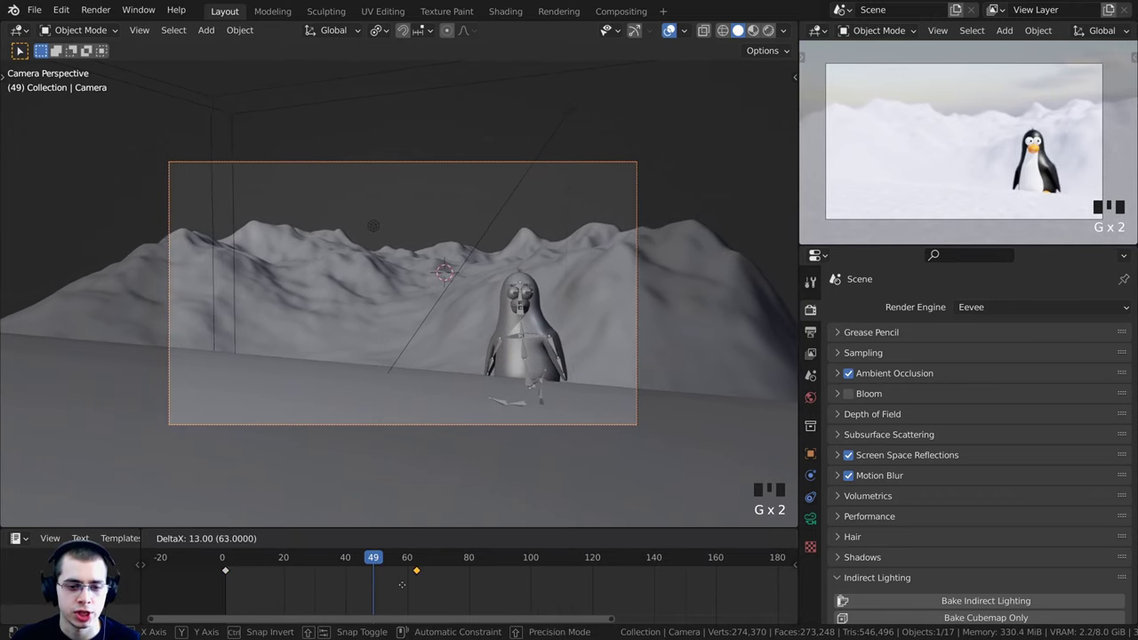
click(359, 583)
Replay the camera pan and try to shift its first keyframe to before frame 1
drag(387, 569, 223, 571)
key(space)
right_click(226, 575)
key(g)
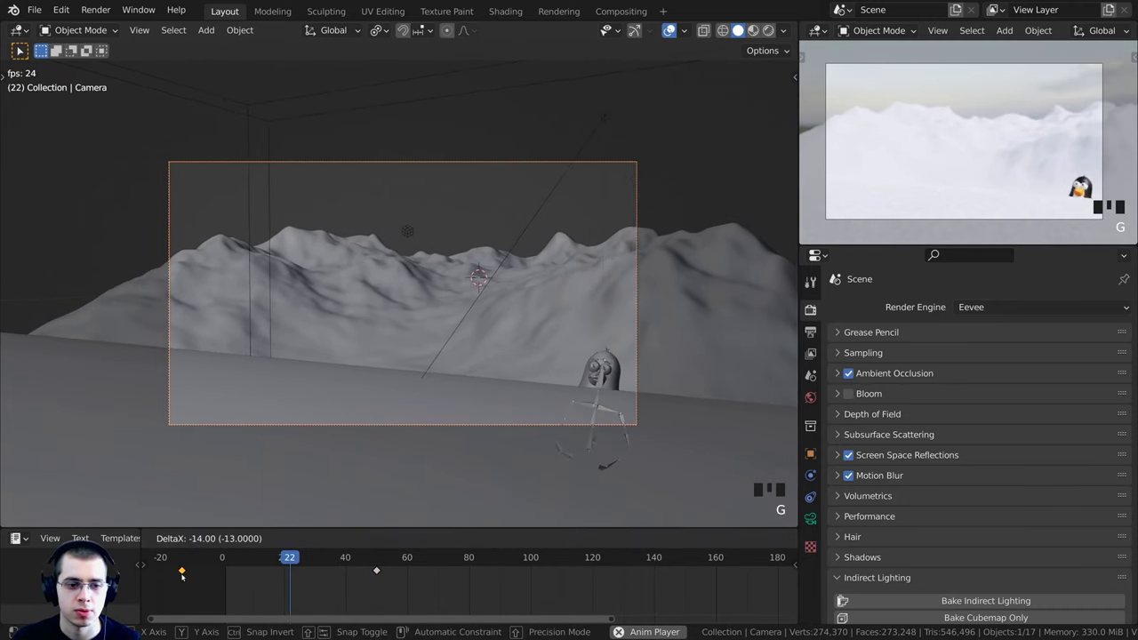
click(184, 574)
click(193, 574)
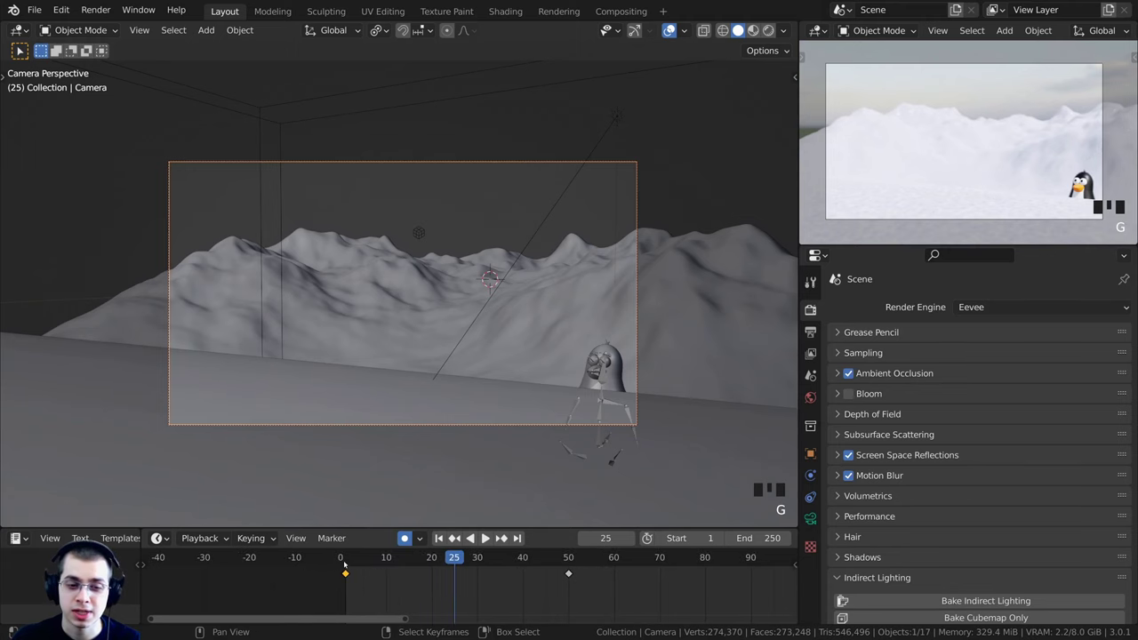
Move the camera's first keyframe back to frame -13 and replay the start of the animation
key(g)
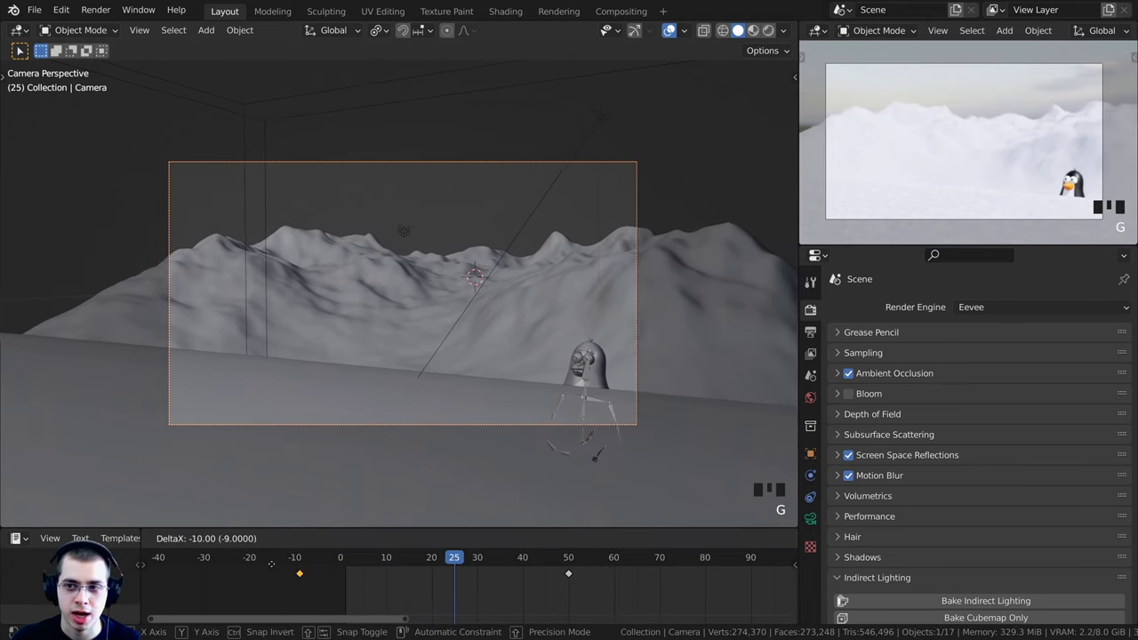
click(273, 567)
key(g)
click(270, 569)
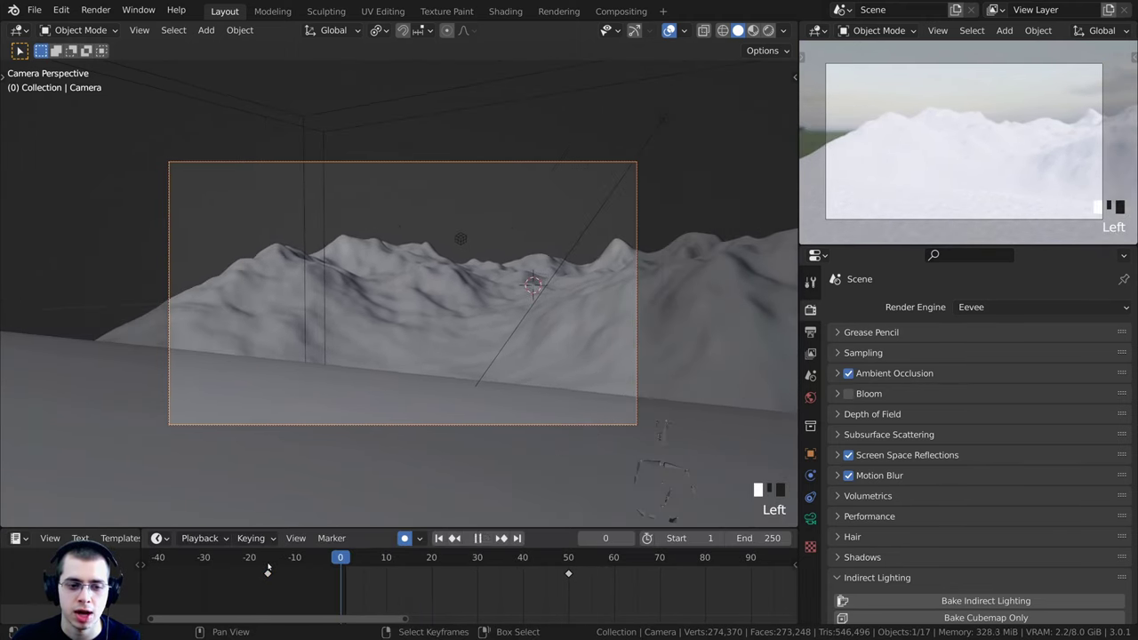
key(space)
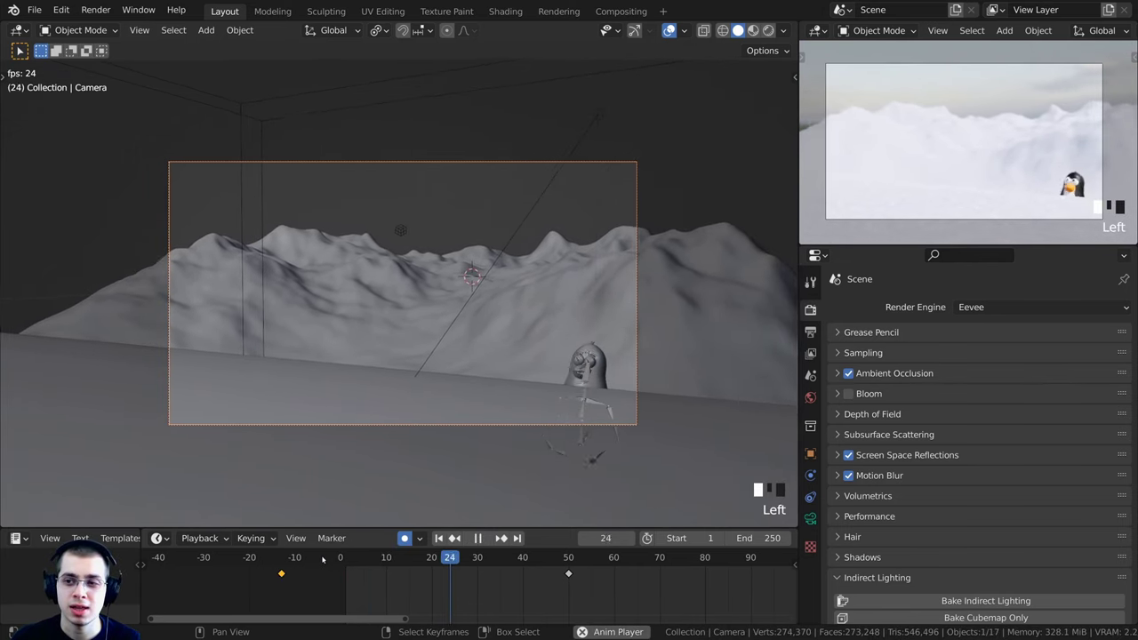
click(323, 558)
click(325, 559)
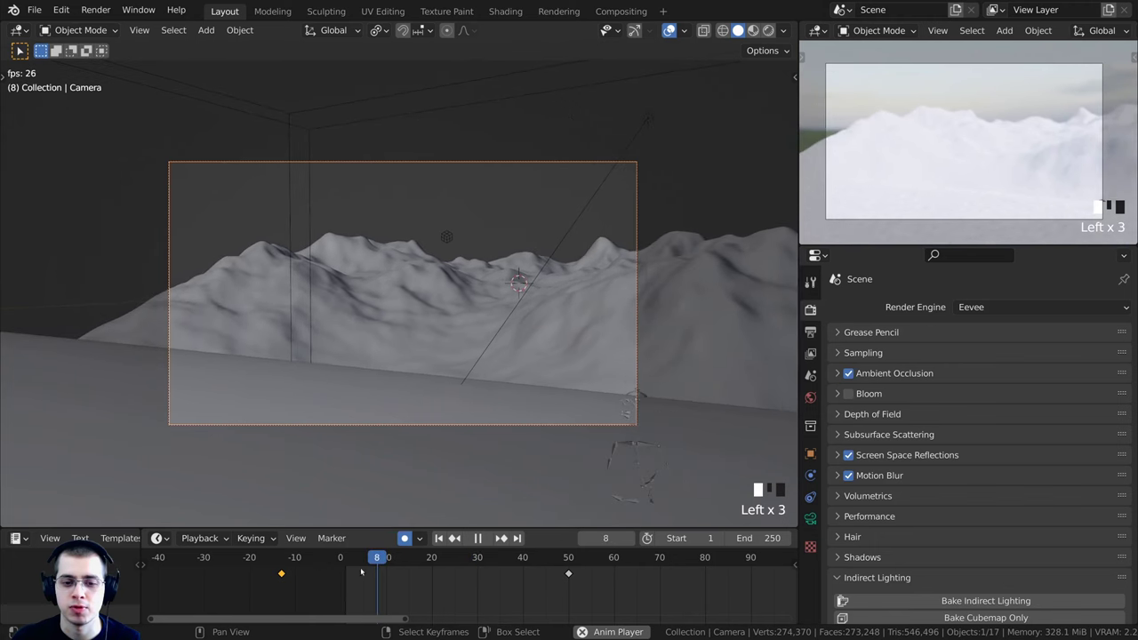
At frame 100, trackball-rotate the camera to leave more room in front of the penguin
shift+middle_drag(525, 431, 499, 437)
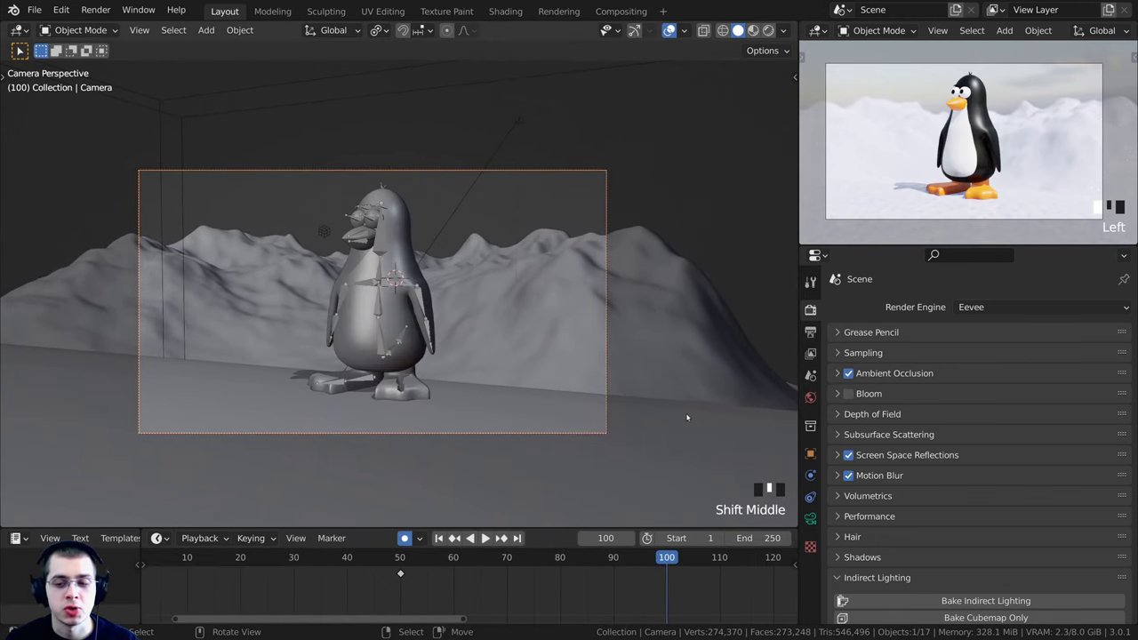
key(r)
key(r)
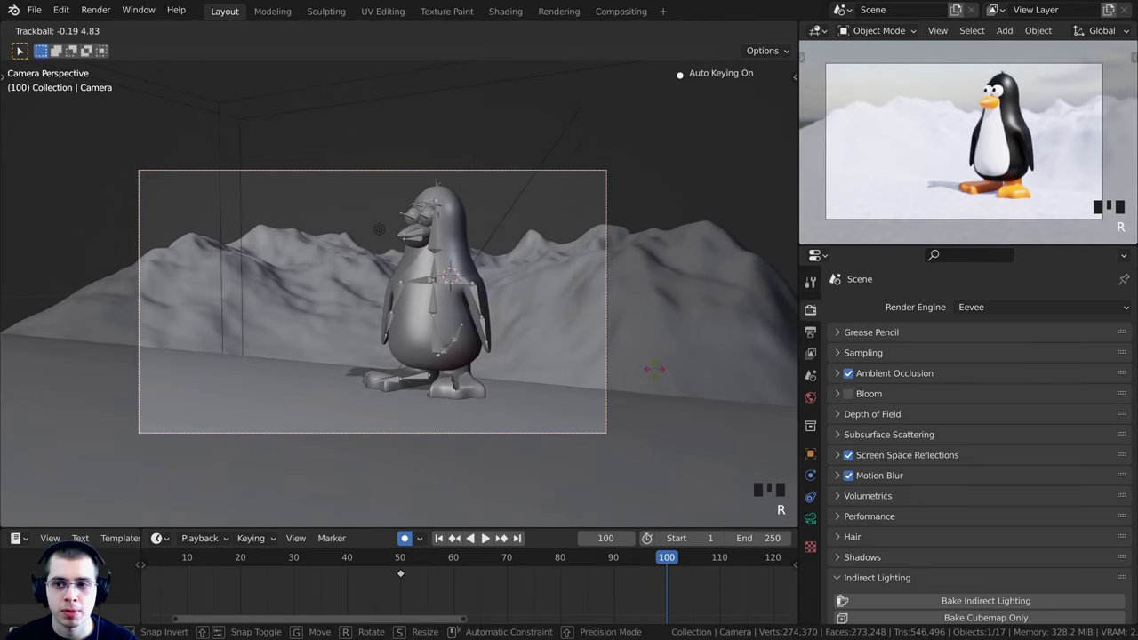
click(616, 336)
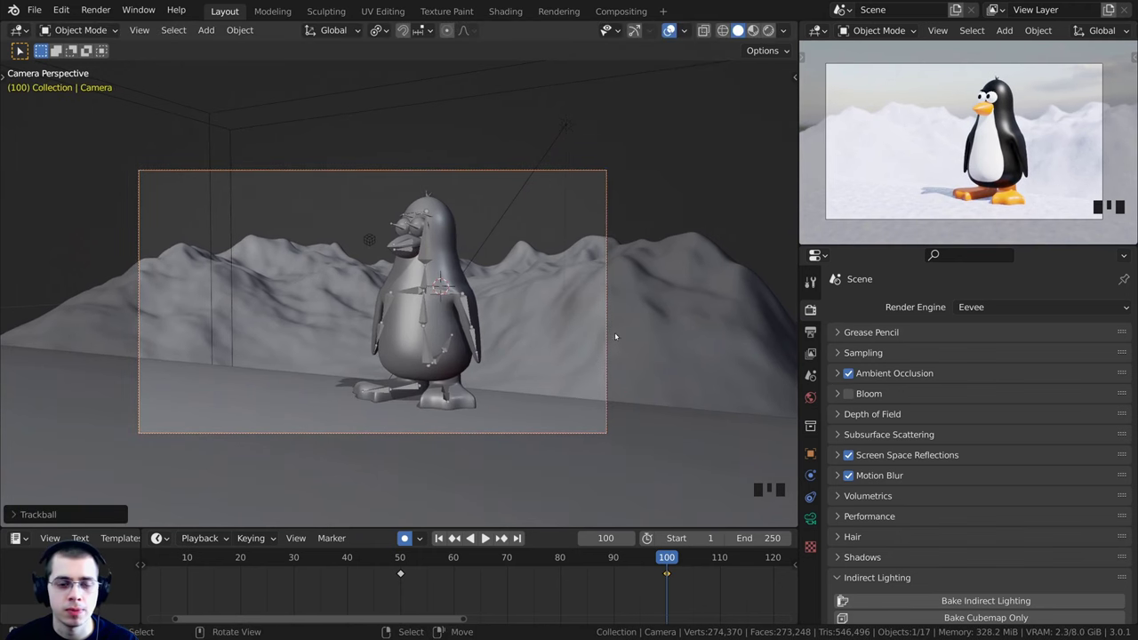
Pull the camera back along its local Z axis at frame 100 and slightly rotate it to refine the framing
key(g)
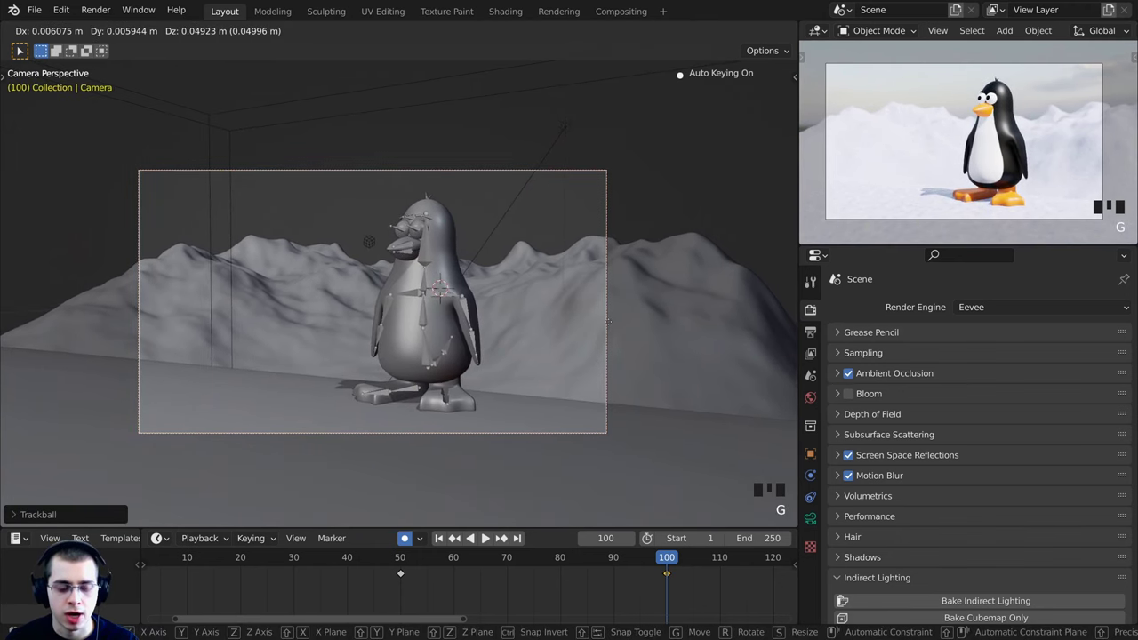
key(z)
key(z)
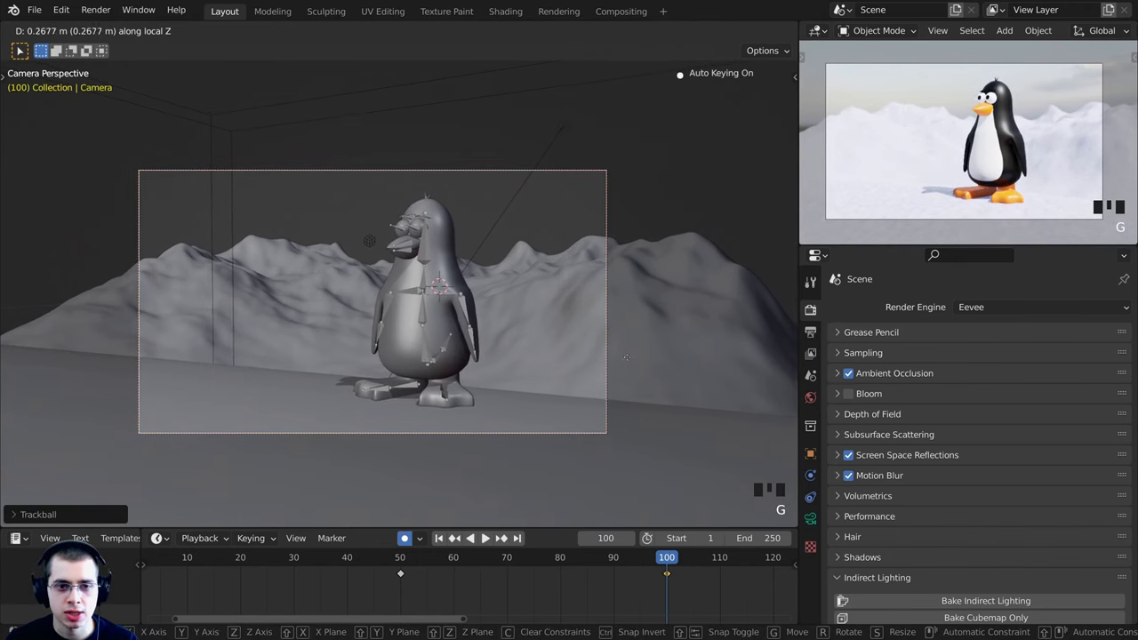
click(638, 384)
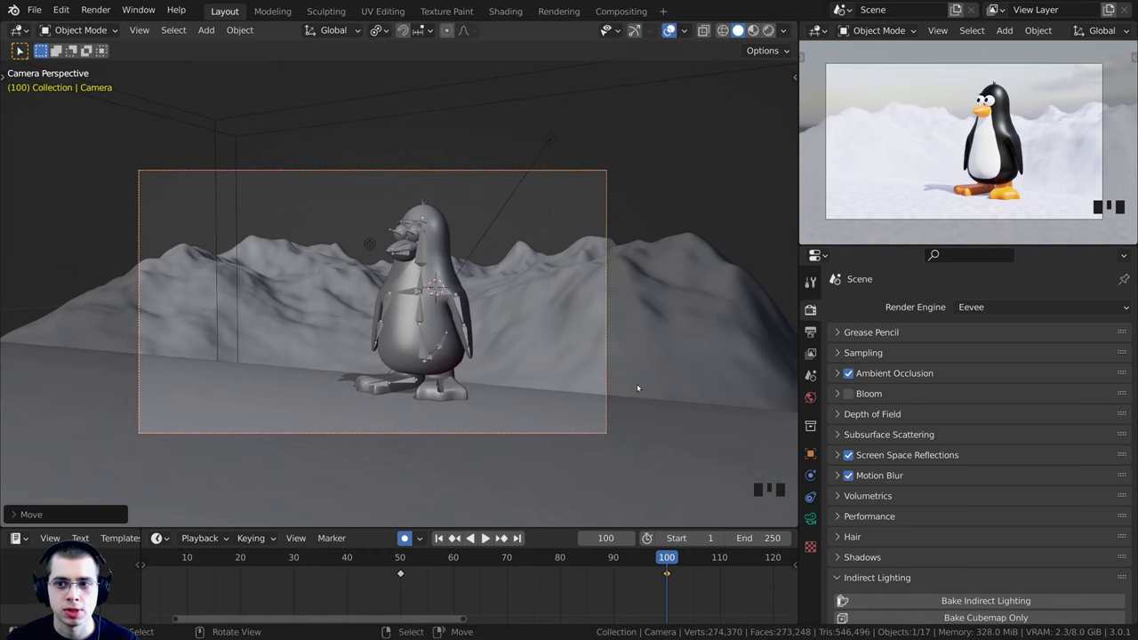
key(r)
key(r)
click(642, 387)
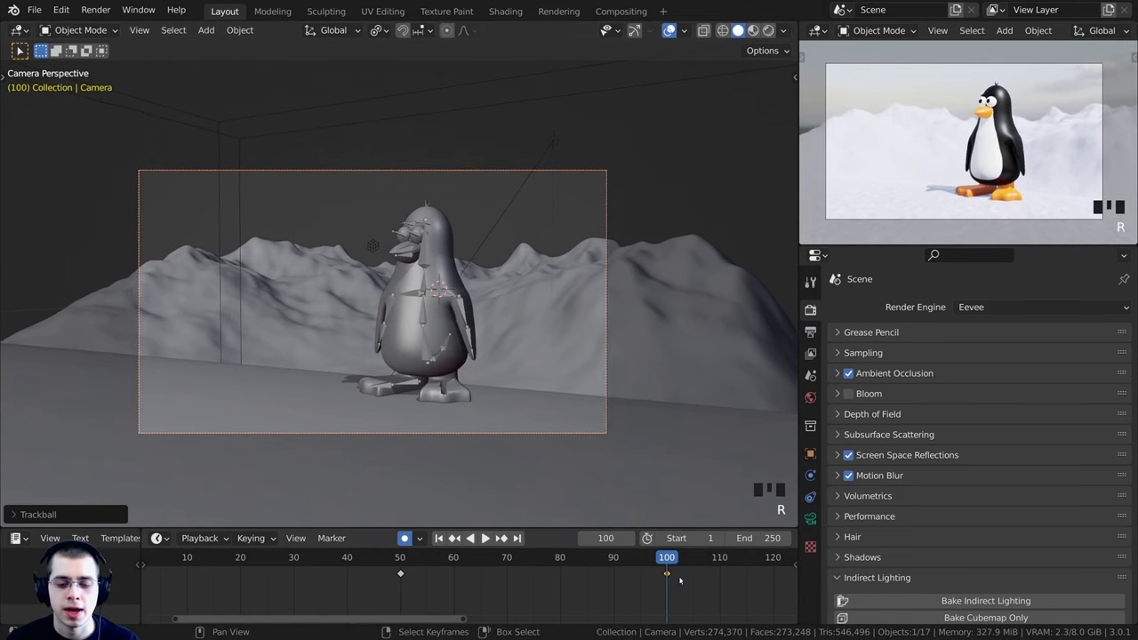
Play the animation past frame 100, and at frame 140 trackball-rotate the camera to center the waving penguin more
key(Left)
key(space)
middle_drag(648, 578, 386, 558)
key(space)
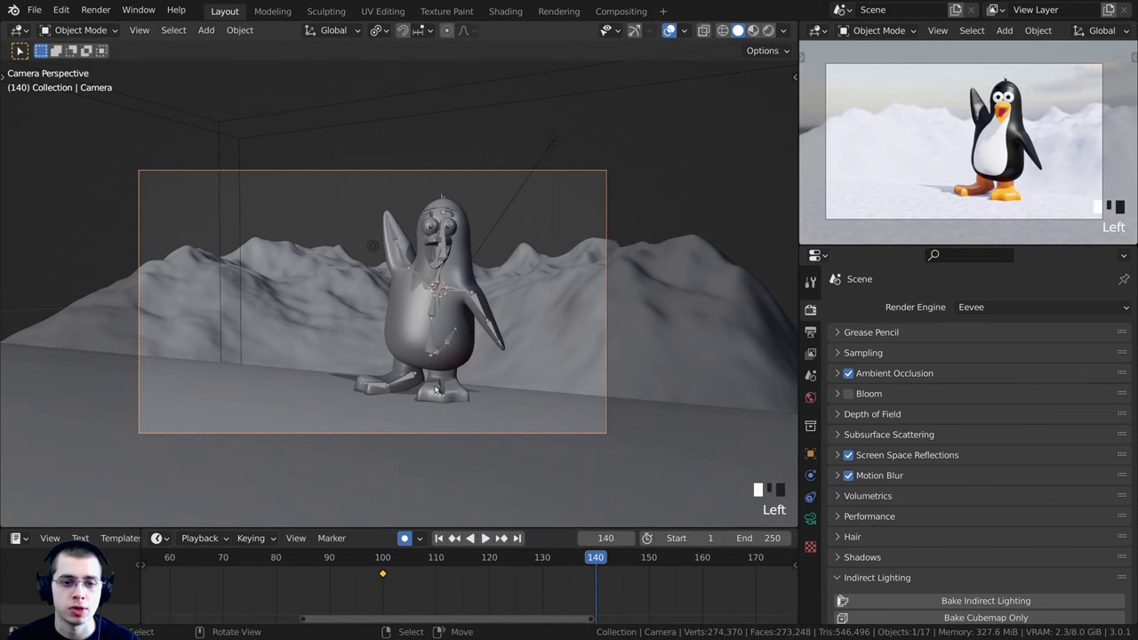
key(r)
key(r)
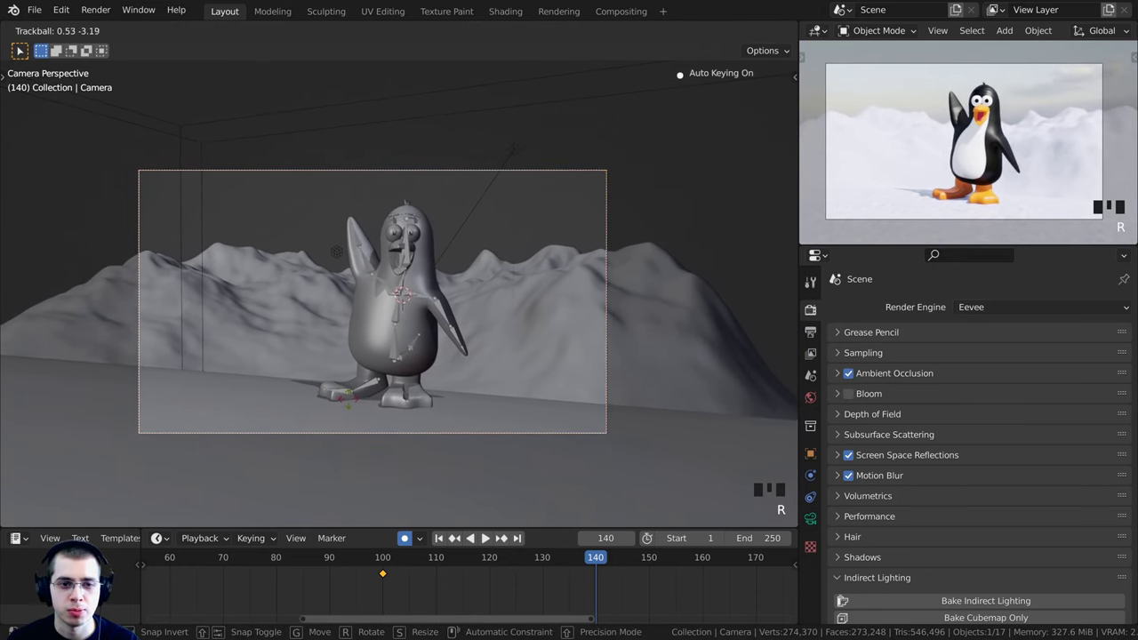
click(391, 406)
Move the camera closer to the penguin along its local Z axis at frame 140, and replay the shot
key(g)
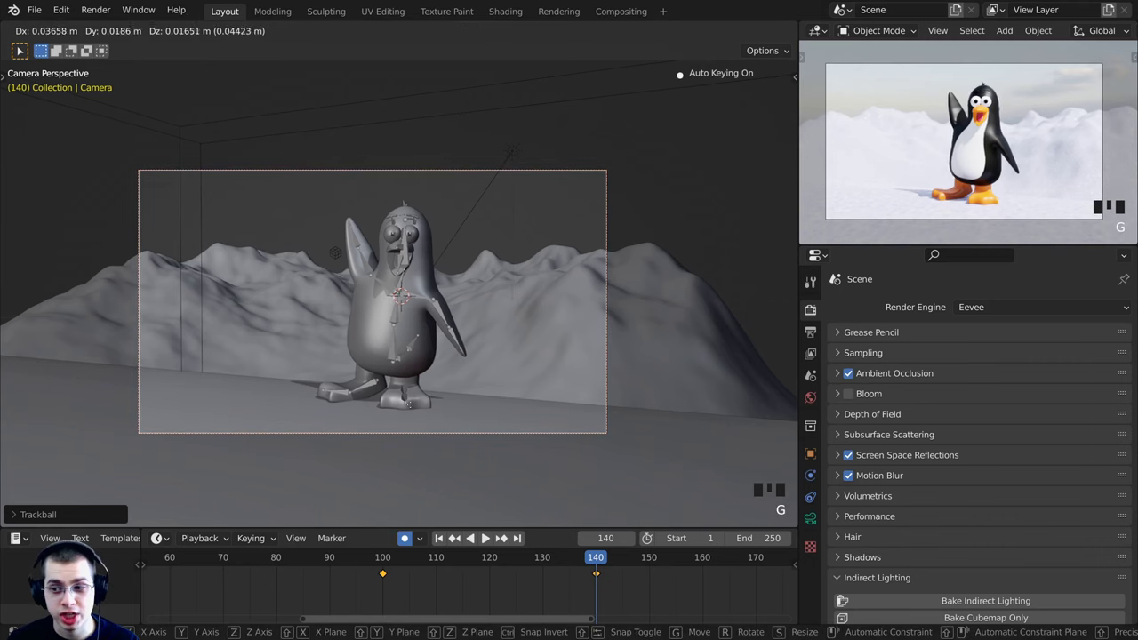
key(z)
key(z)
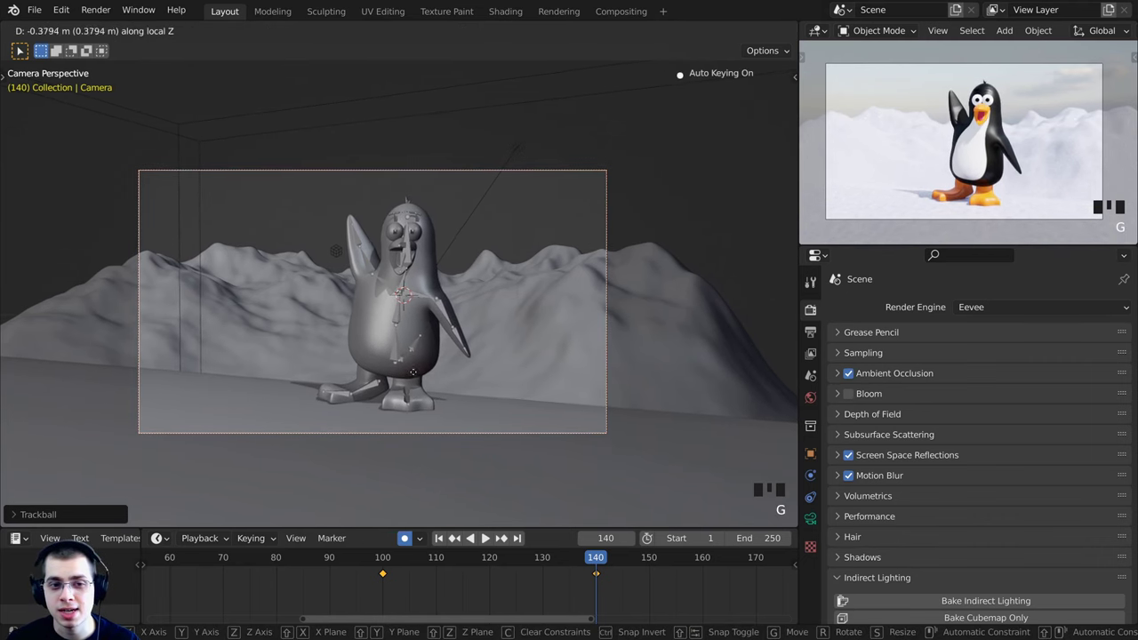
click(415, 381)
drag(591, 555, 492, 556)
key(space)
scroll(574, 551, down, 3)
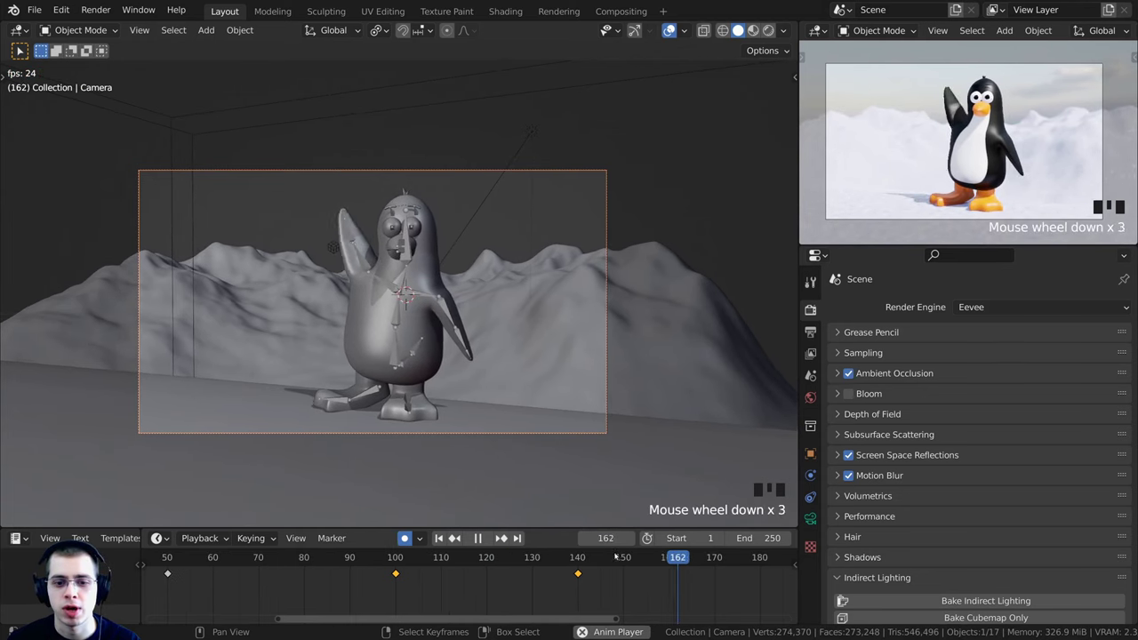
At frame 190, trackball-rotate the camera to reframe the penguin and pull it back about 0.35 m along its local Z axis
key(space)
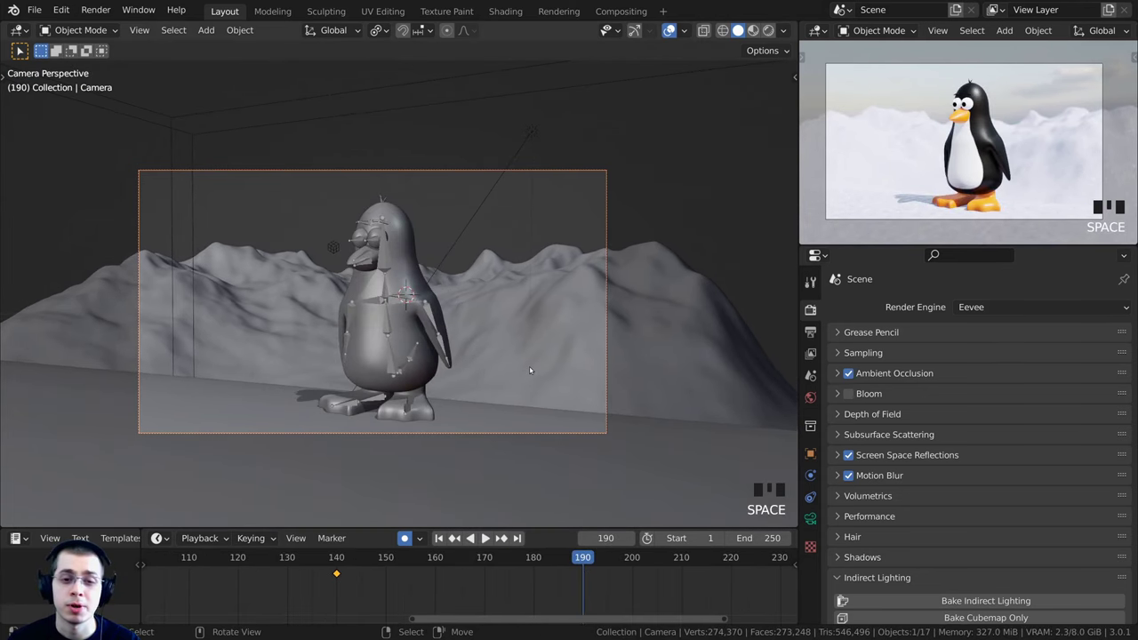
key(r)
key(r)
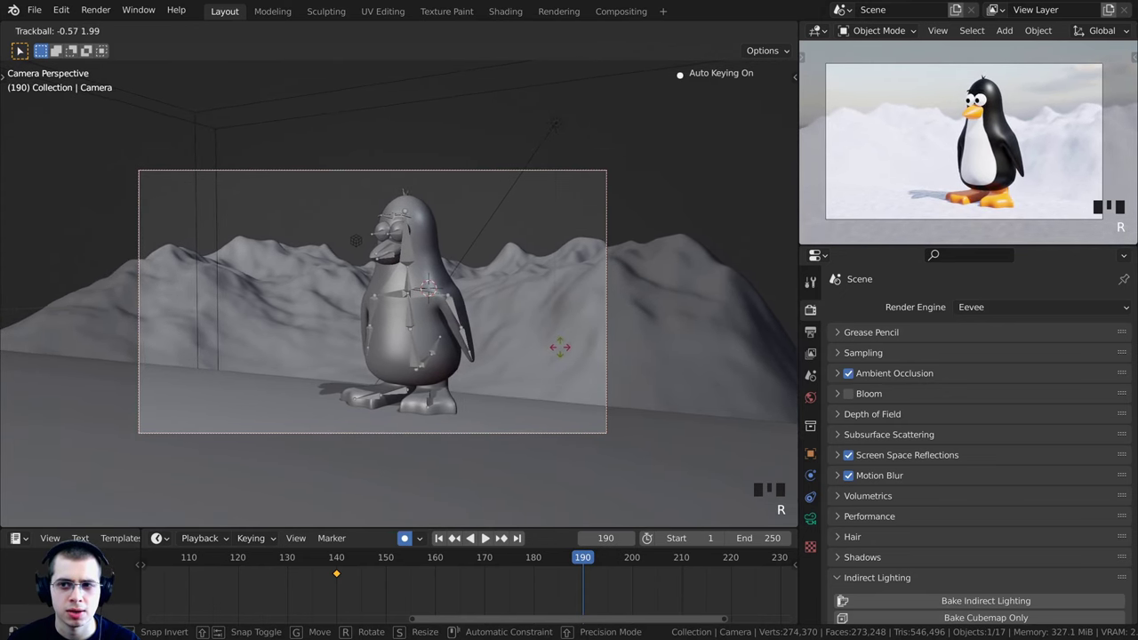
click(560, 347)
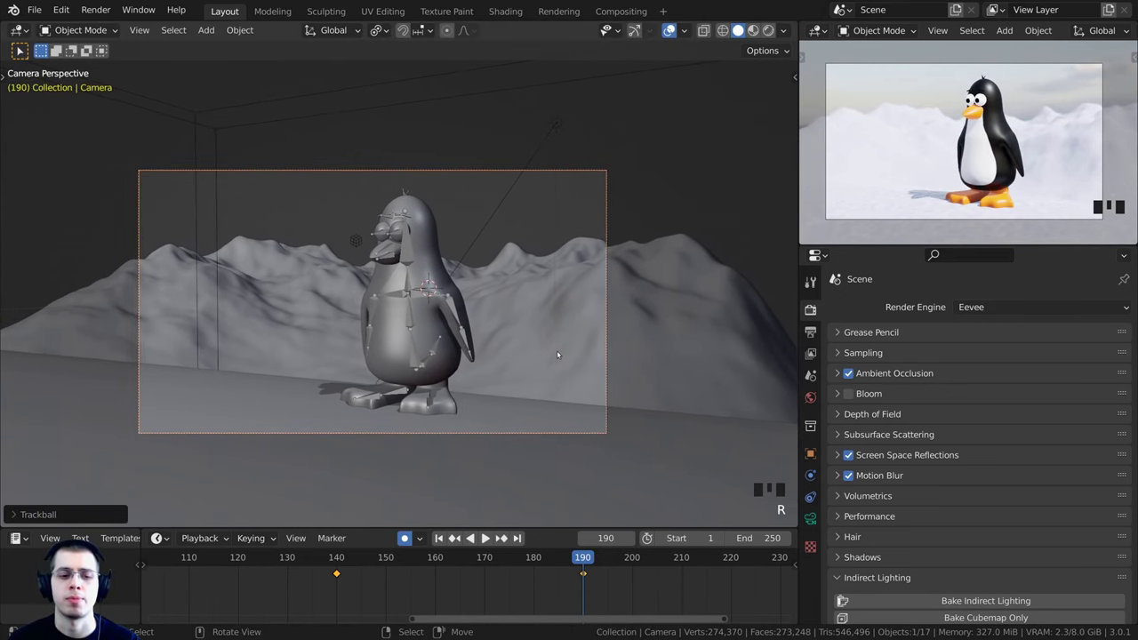
key(g)
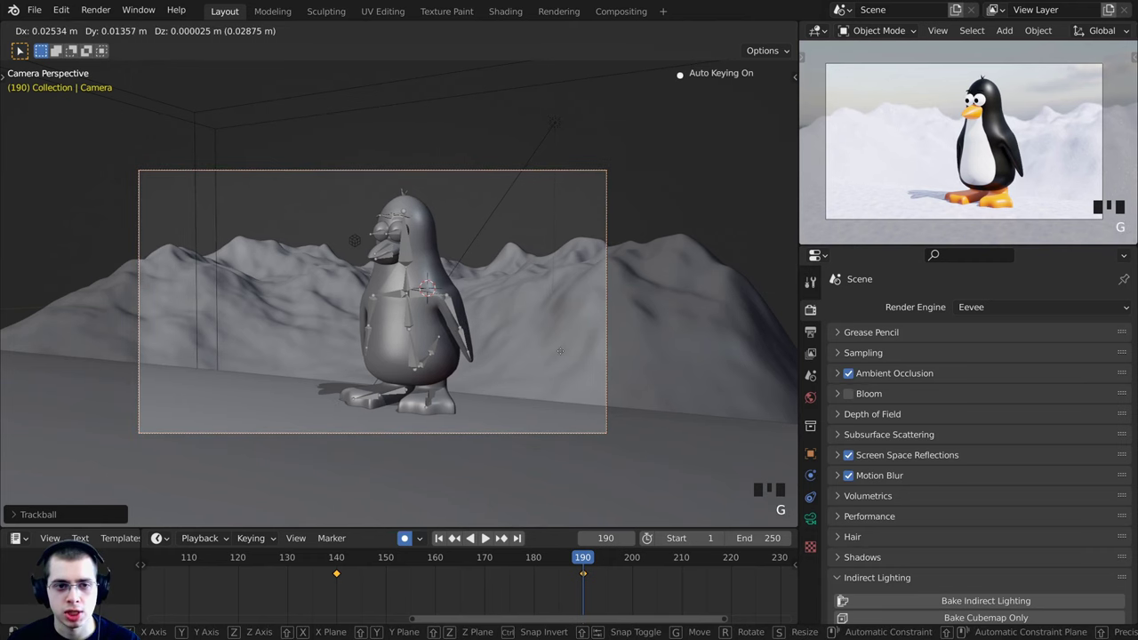
key(z)
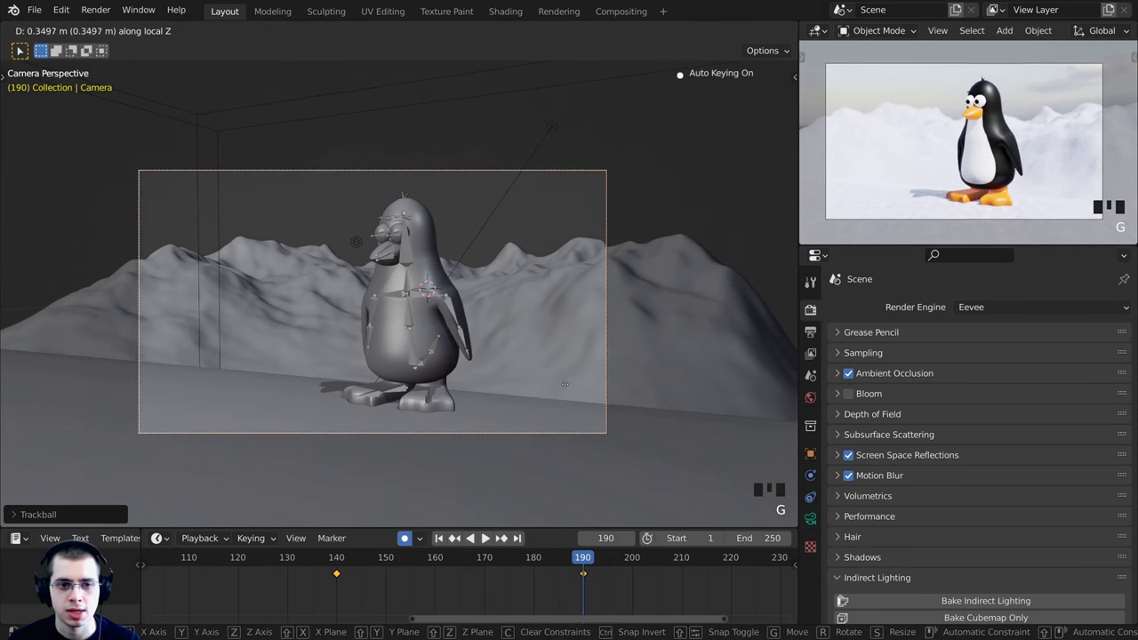
click(562, 378)
Replay the shot, and at frame 210 pull the camera back about 5.5 m along its local Z axis to include the falling penguin
drag(568, 560, 536, 564)
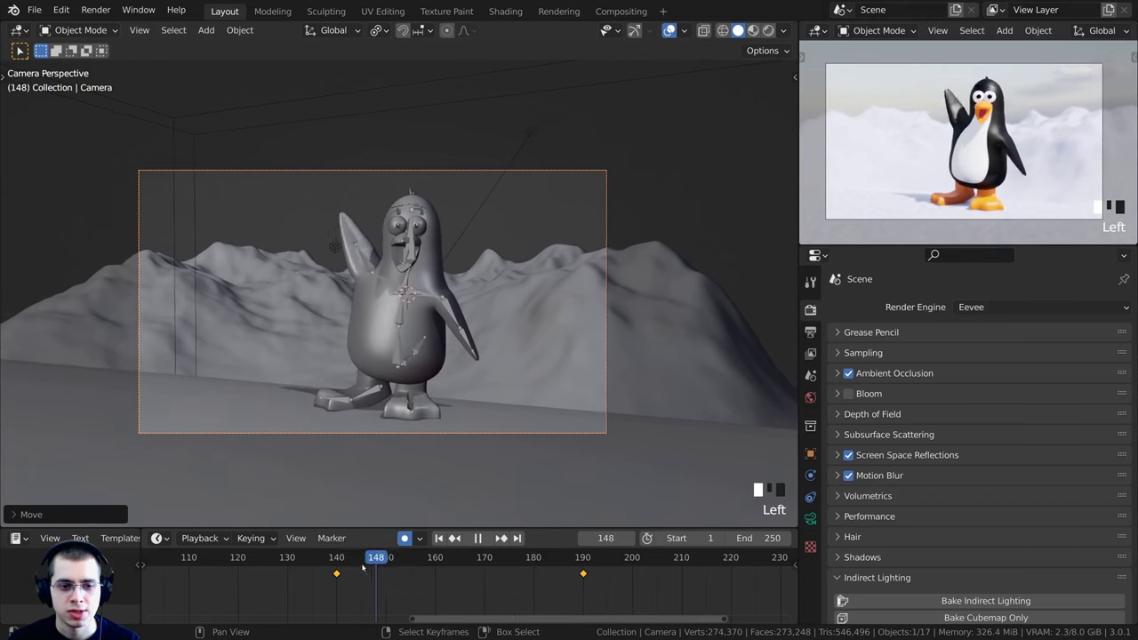
key(space)
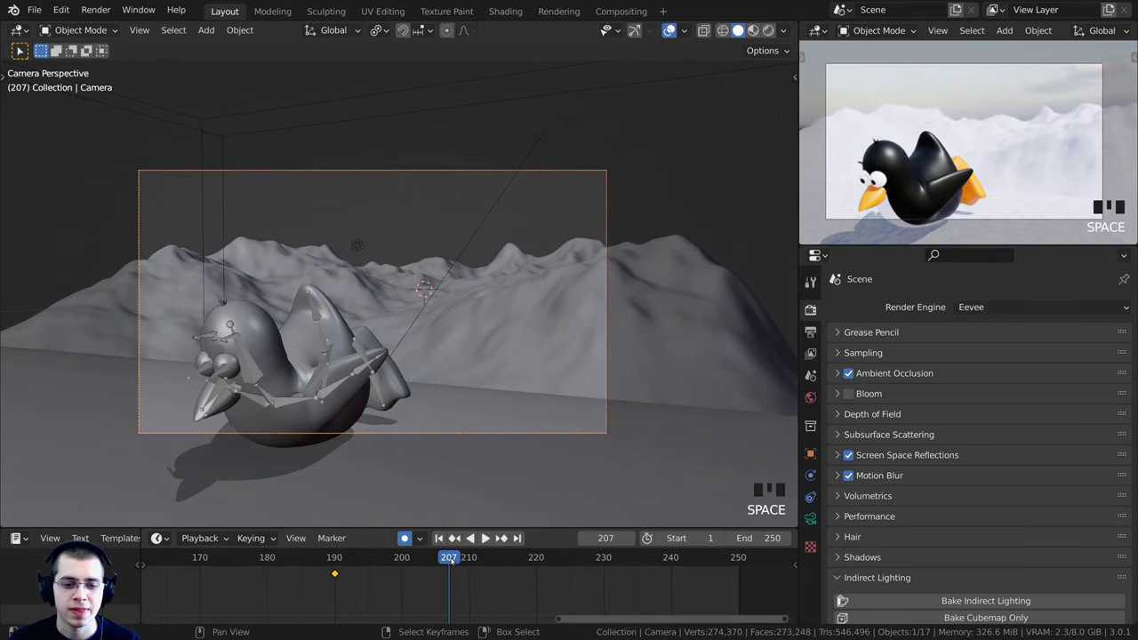
drag(453, 559, 467, 569)
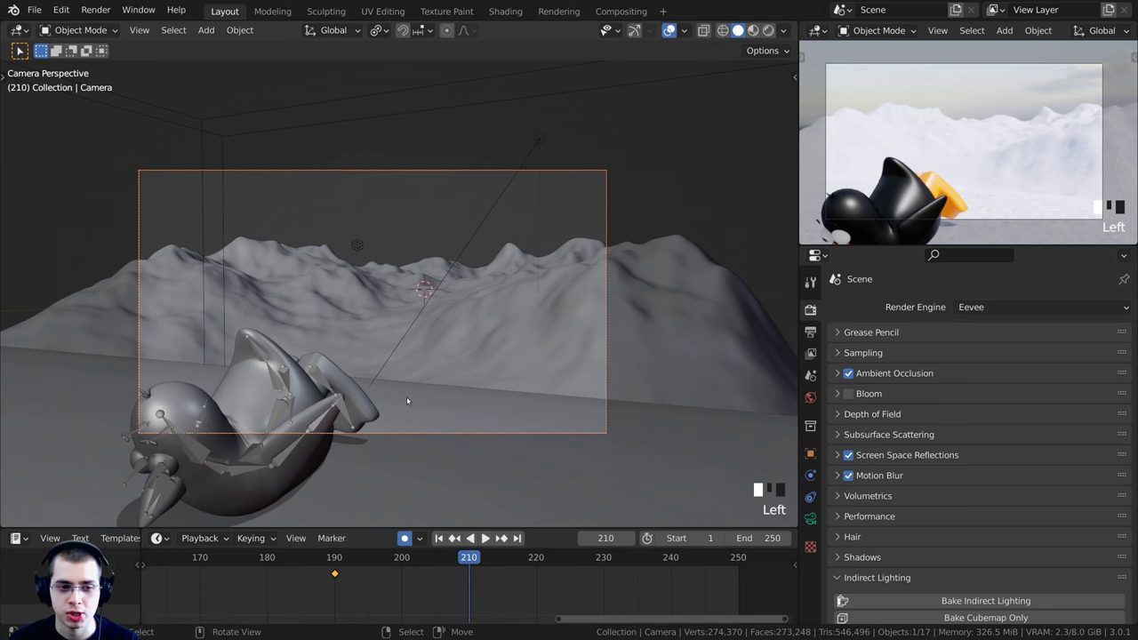
key(g)
key(z)
key(z)
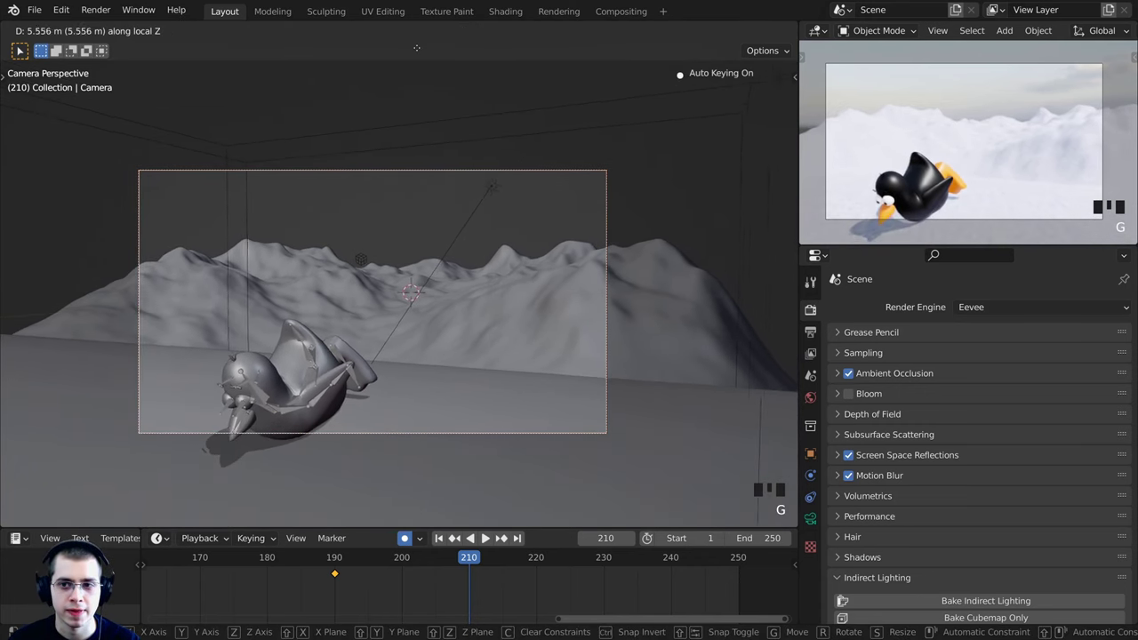
click(419, 57)
Trackball-rotate the camera at frame 210 so the falling penguin sits closer to the center of the frame
shift+middle_drag(490, 132, 487, 97)
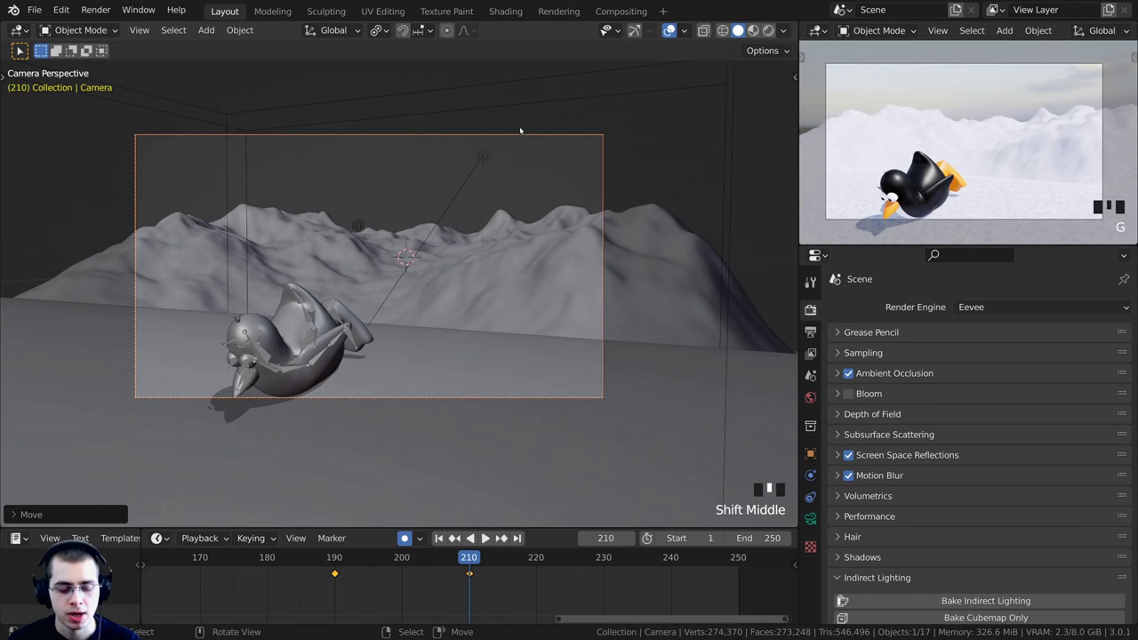
key(r)
key(r)
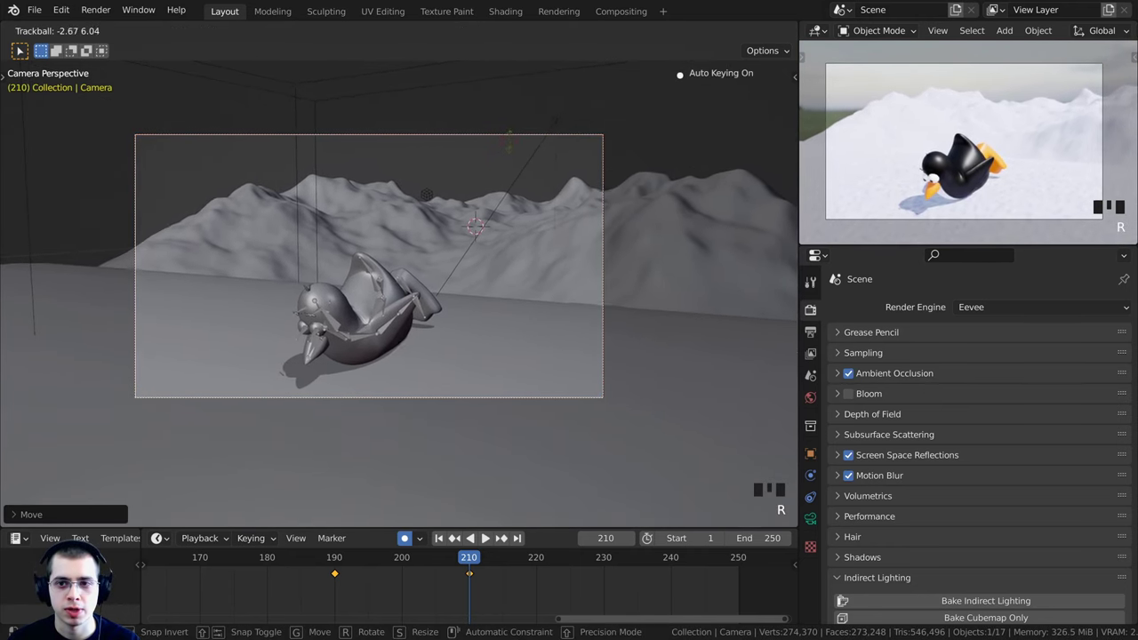
click(633, 187)
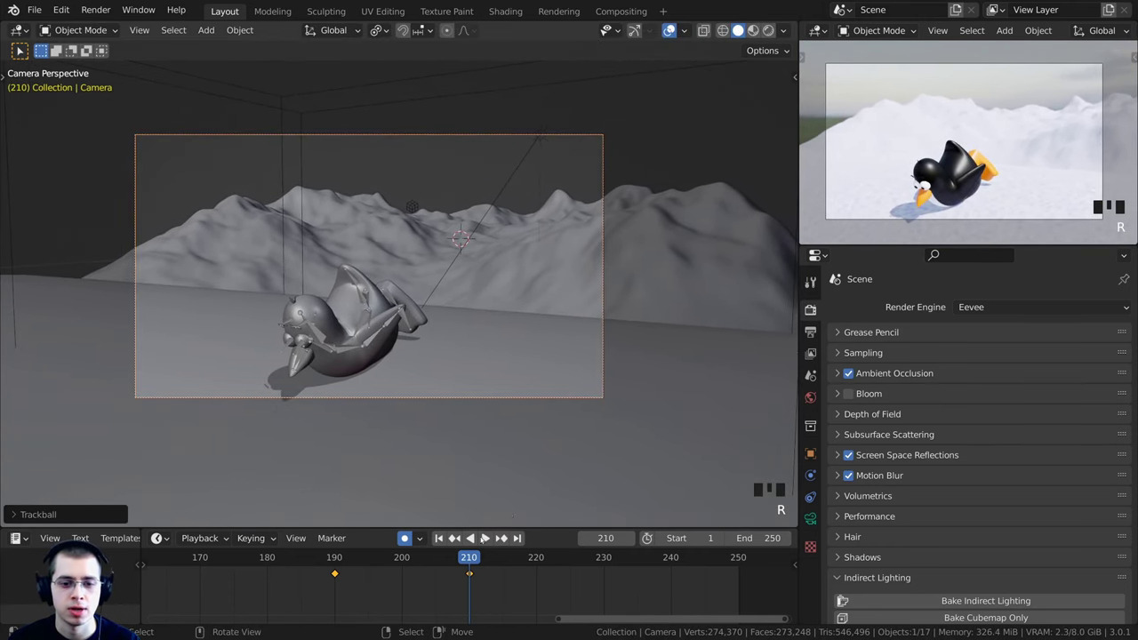
Replay the fall from around frame 190 to the end of the shot to check the camera movement
key(Left)
key(Left)
key(Left)
key(Left)
key(Left)
key(Left)
key(Left)
key(Left)
key(Left)
key(Left)
key(Left)
key(Left)
key(Left)
key(Left)
key(Left)
key(Left)
key(Left)
key(Left)
key(Left)
key(Left)
key(space)
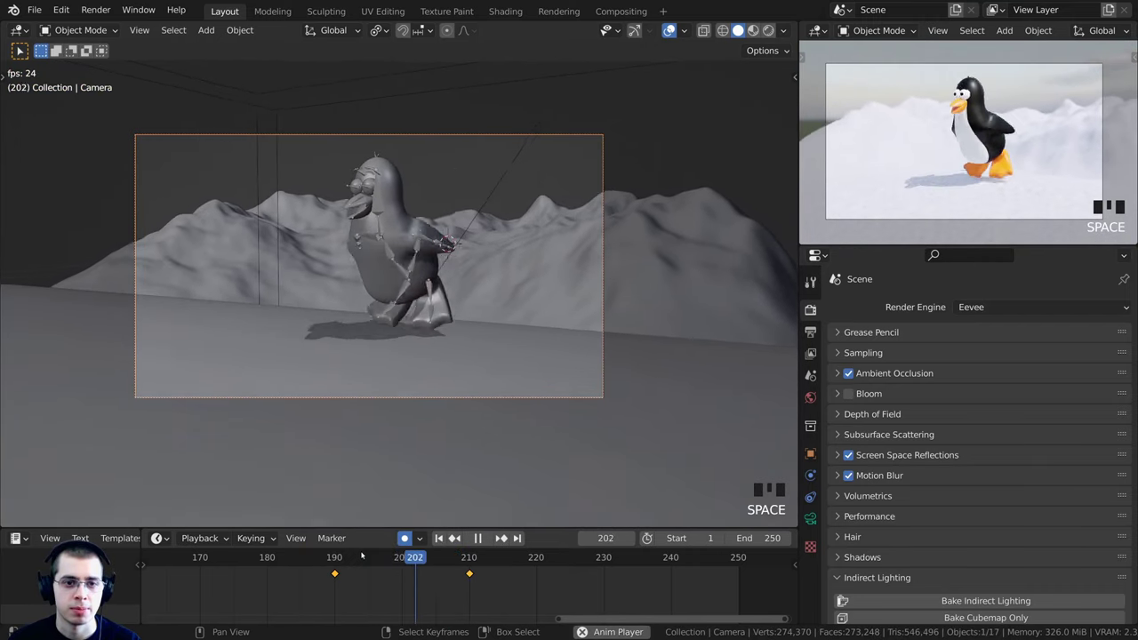
click(341, 560)
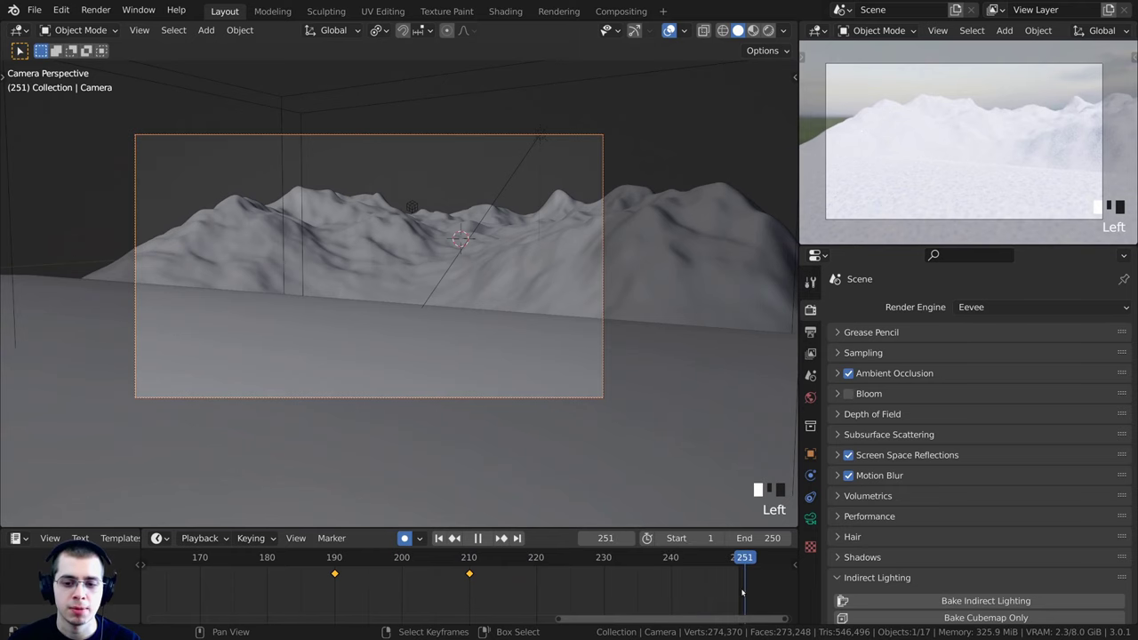
At frame 250, trackball-rotate the camera further toward the penguin's sliding direction and slightly adjust its roll
scroll(489, 325, down, 2)
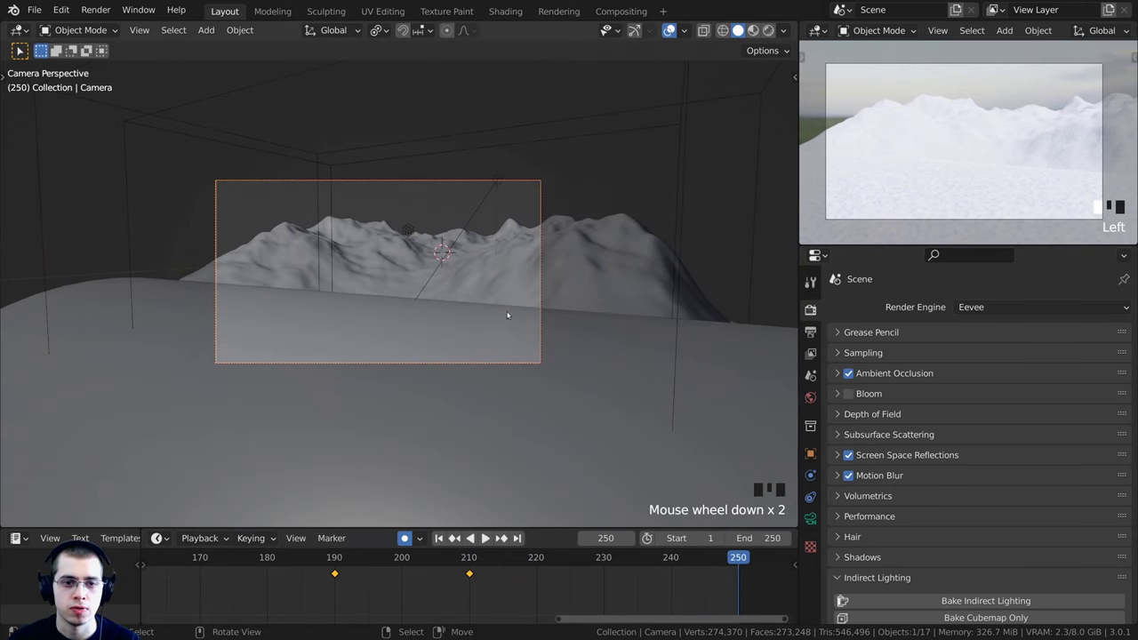
key(r)
key(r)
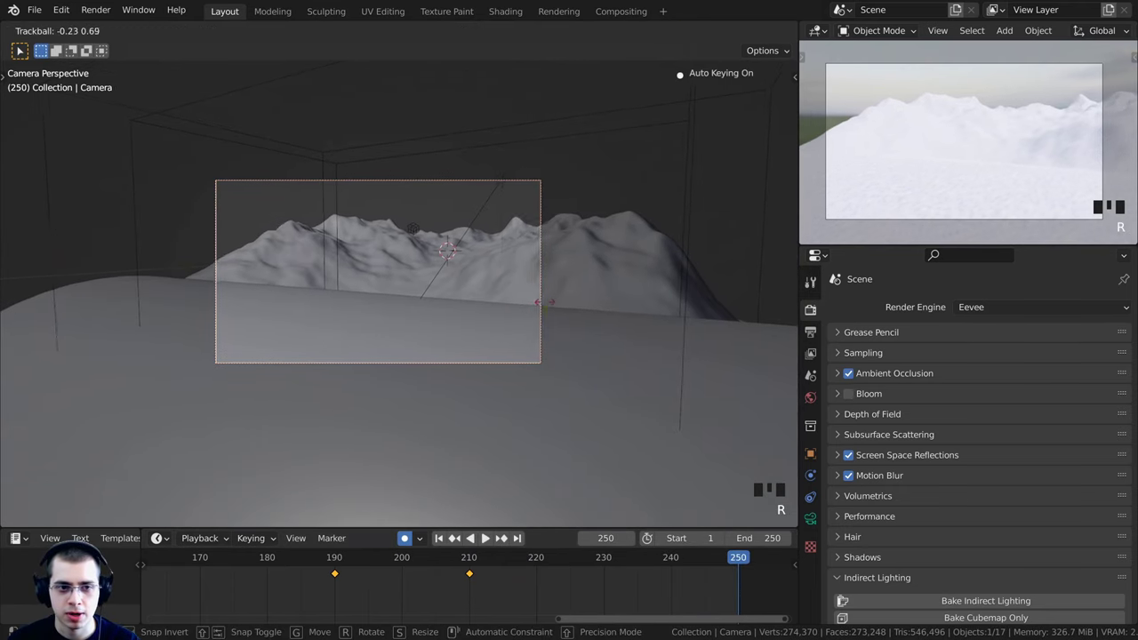
click(662, 268)
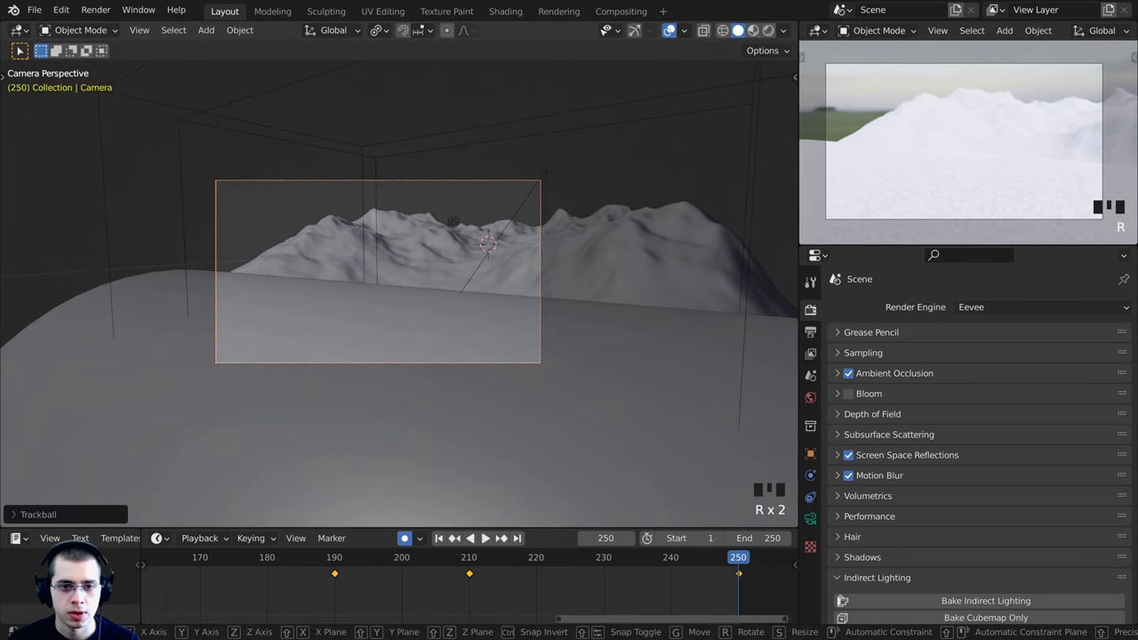
key(r)
click(674, 264)
Pull the camera back slightly along its local Z axis at frame 250 and refine its angle with another trackball rotation
key(g)
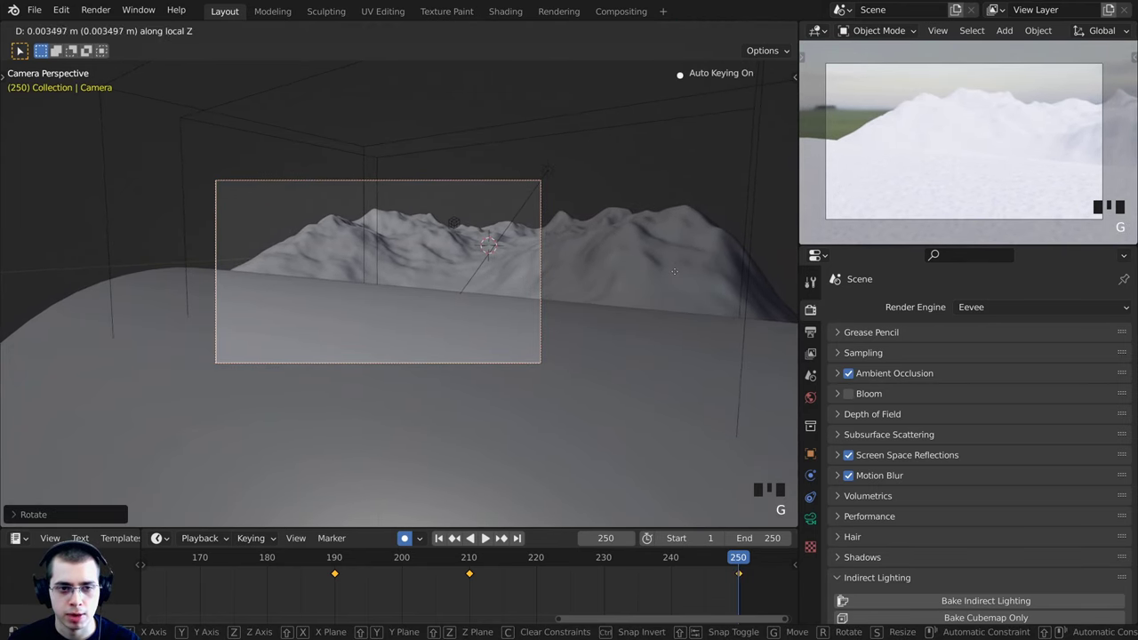
click(675, 302)
key(r)
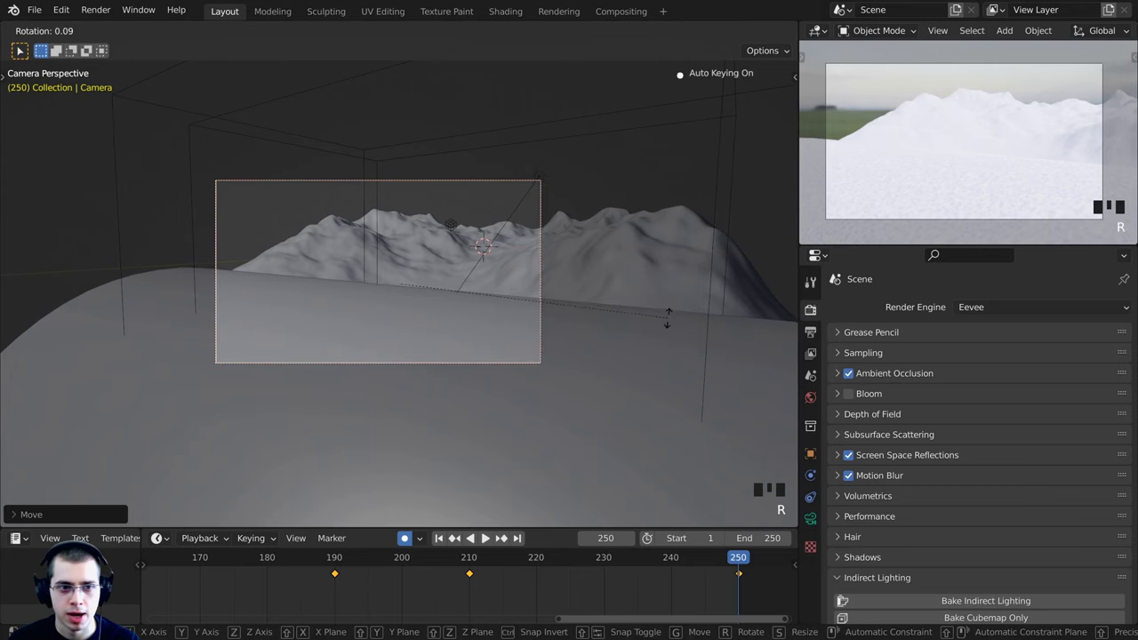
right_click(666, 329)
key(r)
key(r)
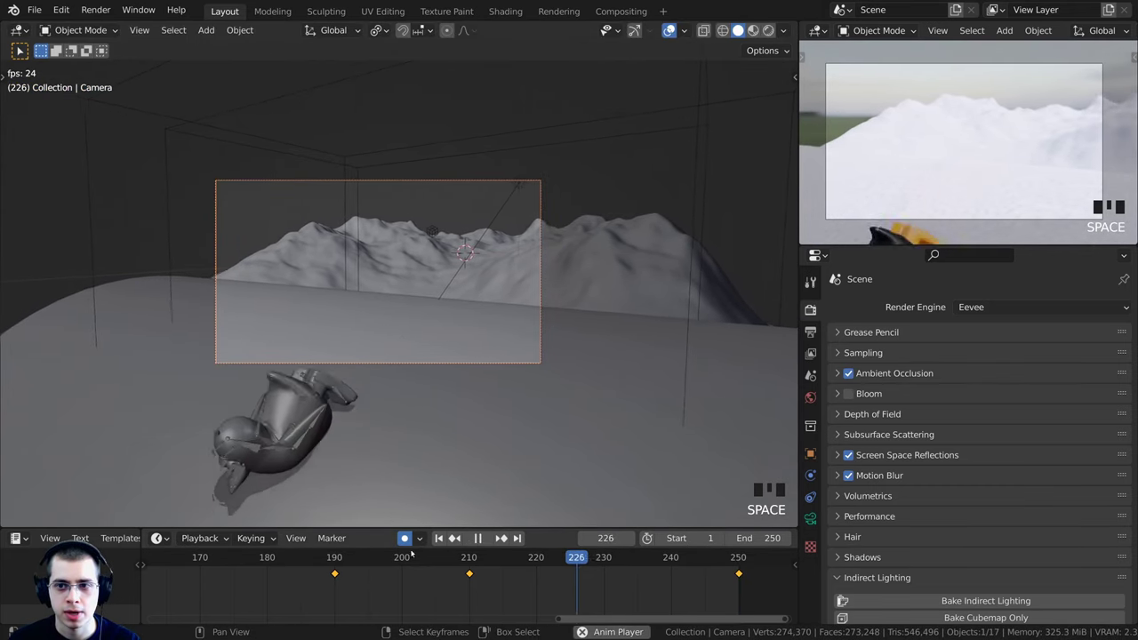
Replay the fall, then move the camera keyframe at frame 190 to 185 and the one at frame 210 to 213
key(Left)
key(Left)
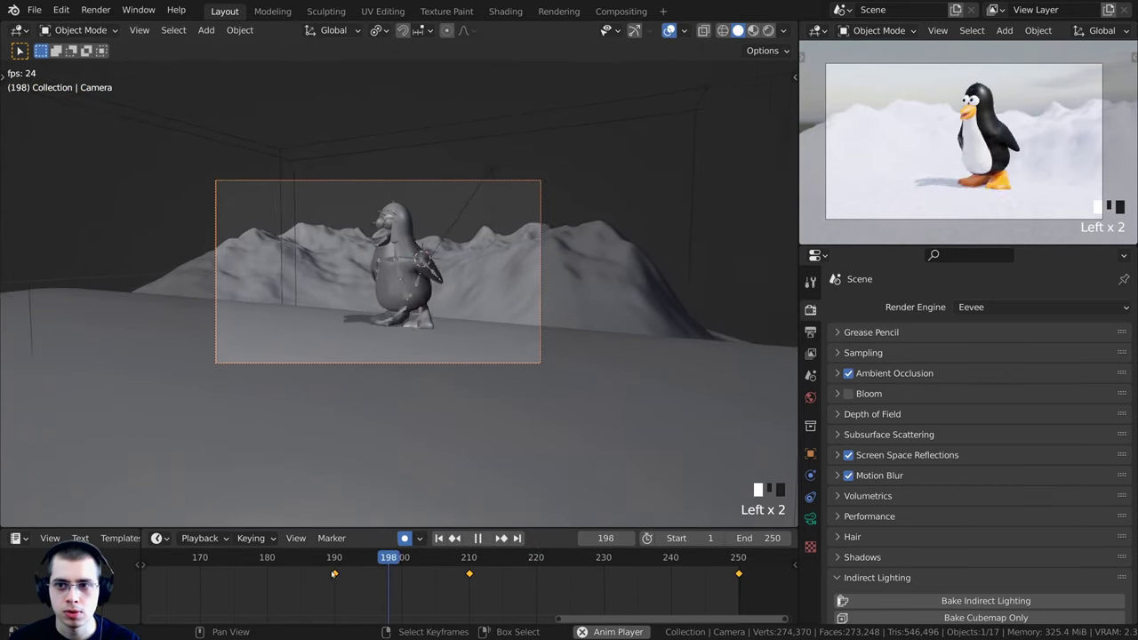
key(Left)
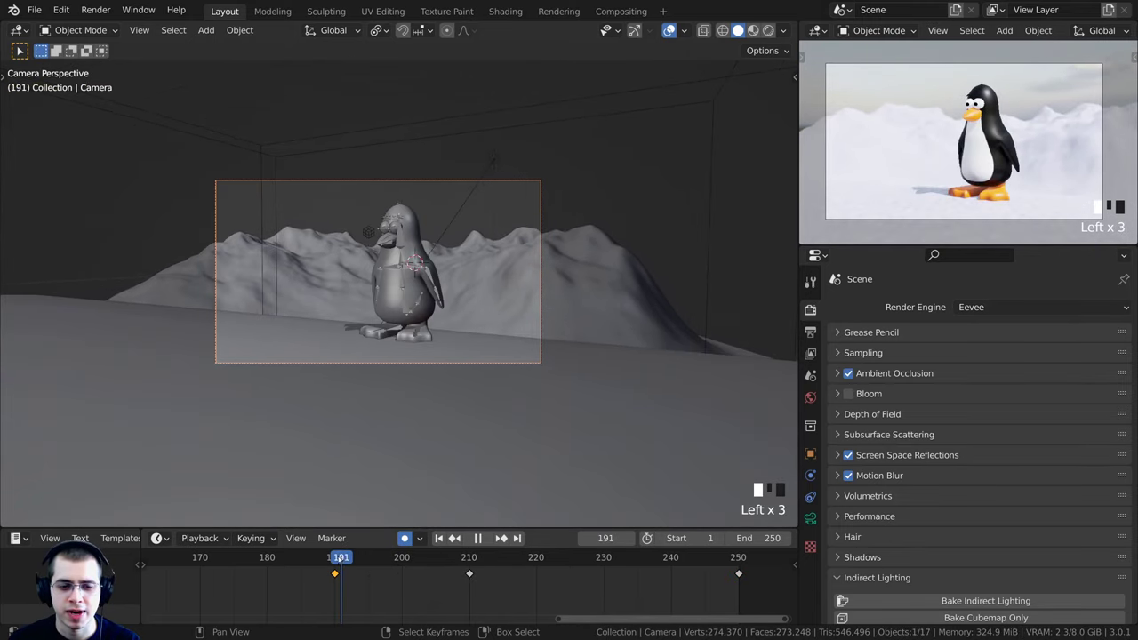
key(Left)
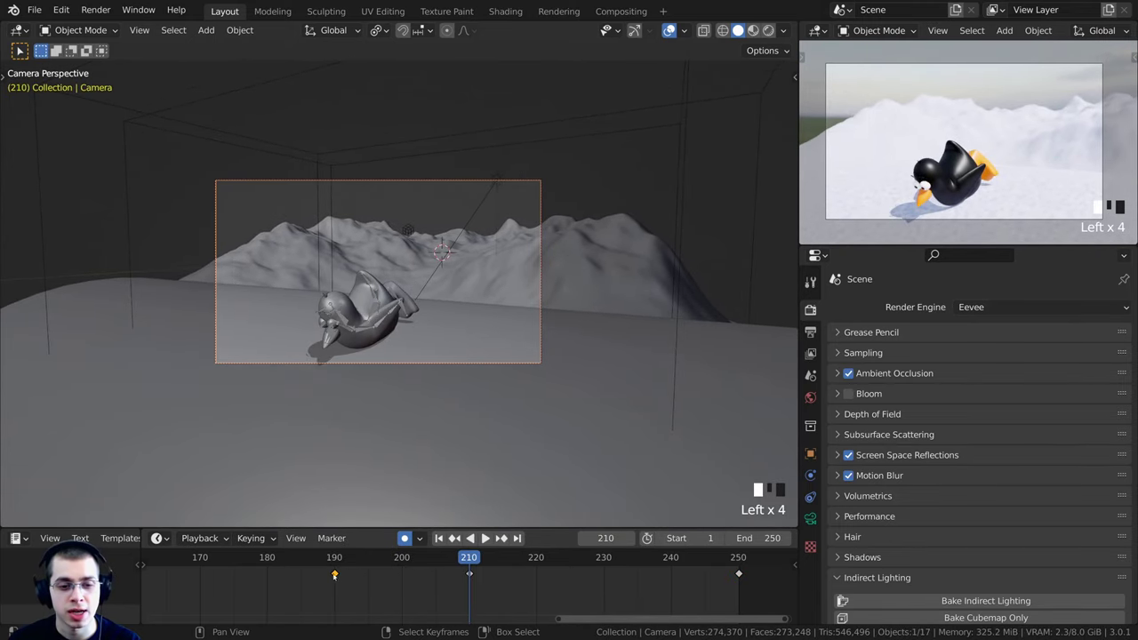
key(g)
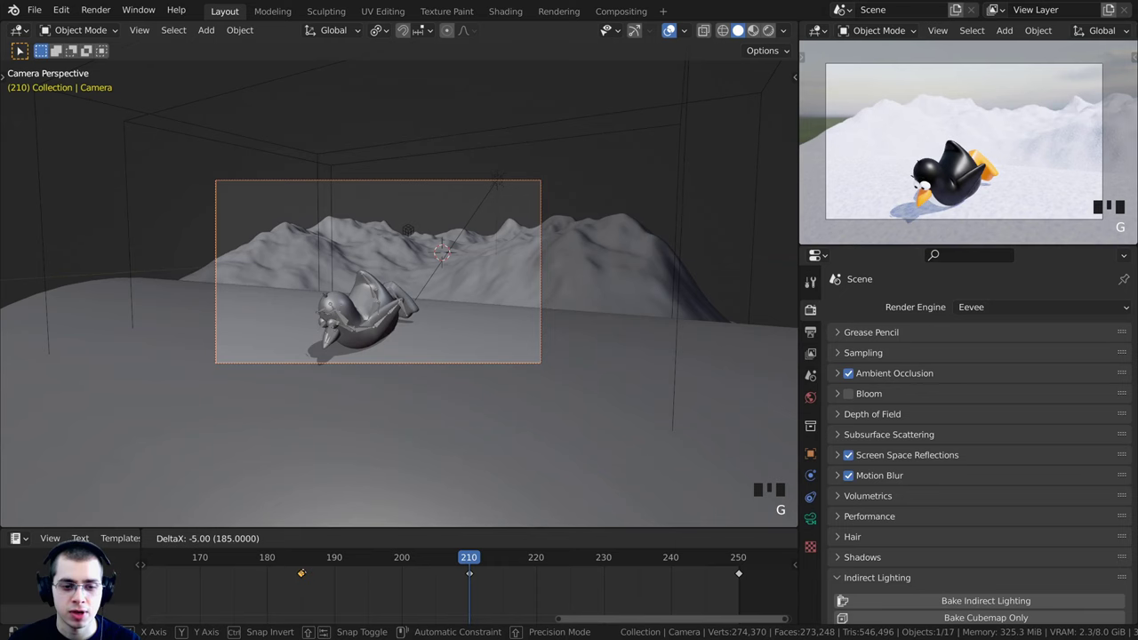
click(302, 573)
click(469, 574)
key(g)
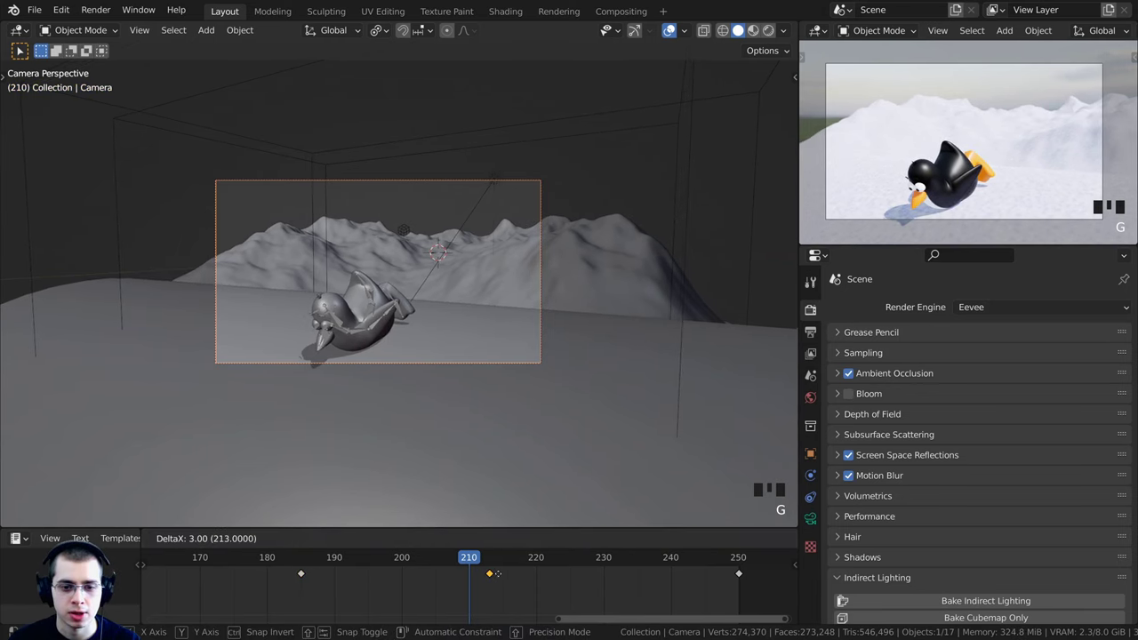
click(498, 573)
Move the camera keyframe before the fall to frame 180, return the following keyframe to frame 210, and replay the transition
right_click(300, 574)
key(g)
click(280, 575)
scroll(271, 572, down, 5)
click(267, 567)
key(space)
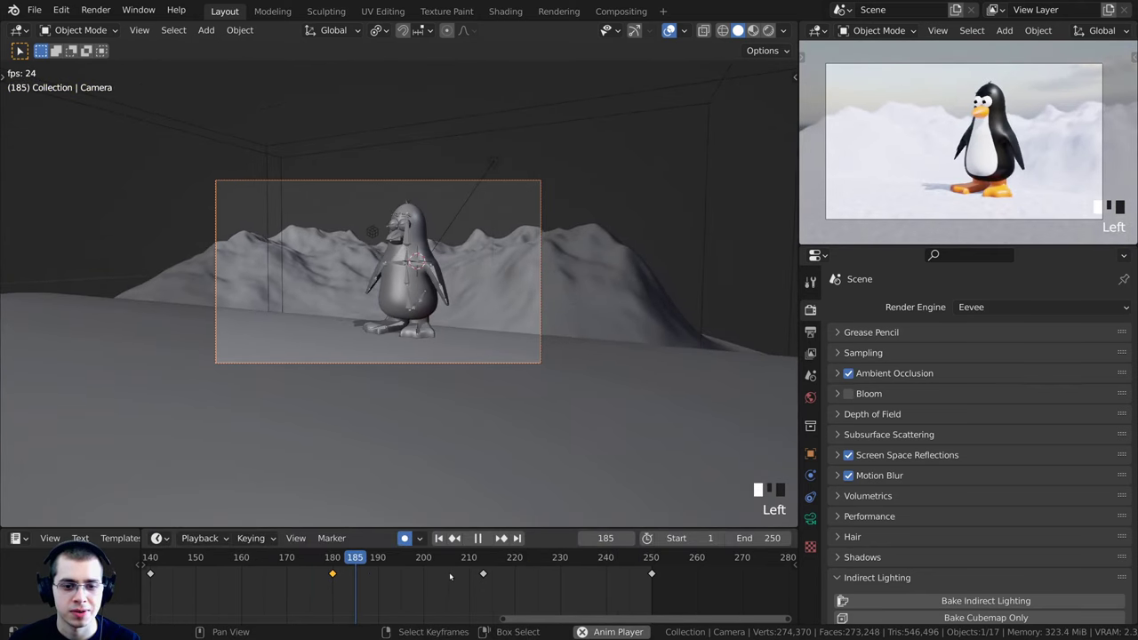
Inspect the left edge of the mountain backdrop in the rendered preview at frame 237, and turn off auto keying
drag(515, 593, 592, 587)
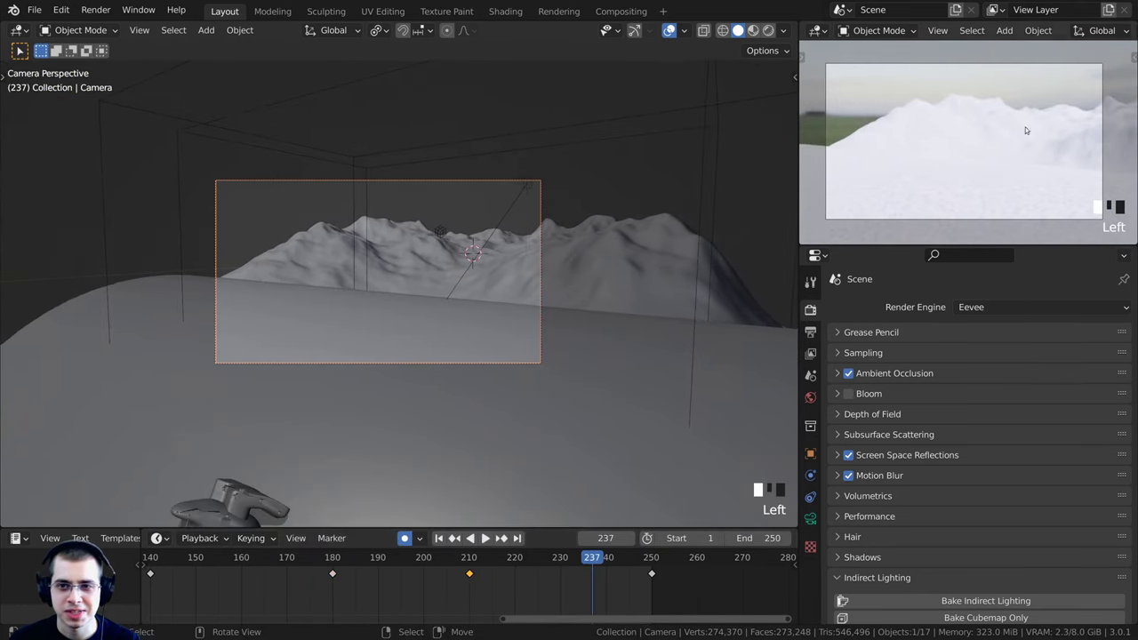
scroll(882, 126, up, 3)
shift+middle_drag(882, 126, 894, 128)
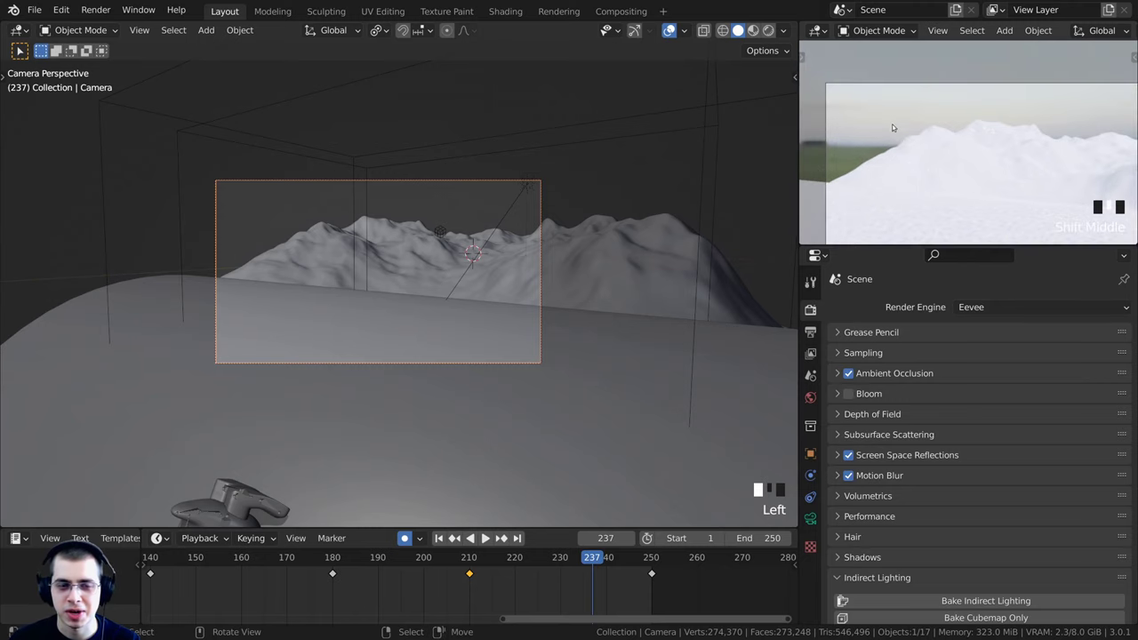
scroll(893, 128, up, 5)
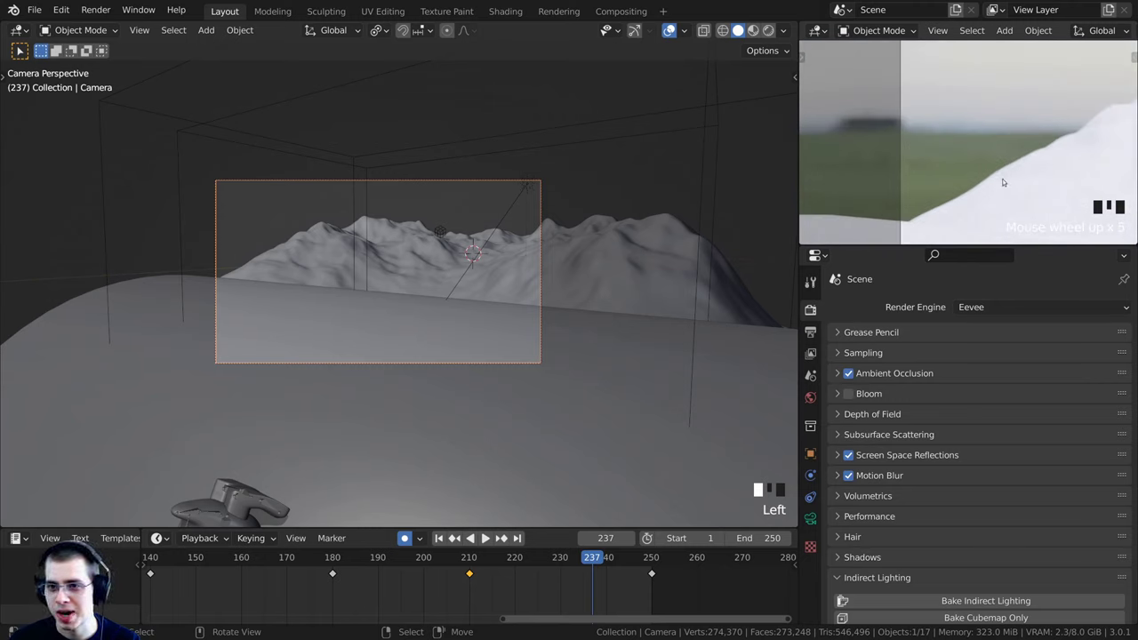
scroll(408, 543, down, 1)
click(406, 539)
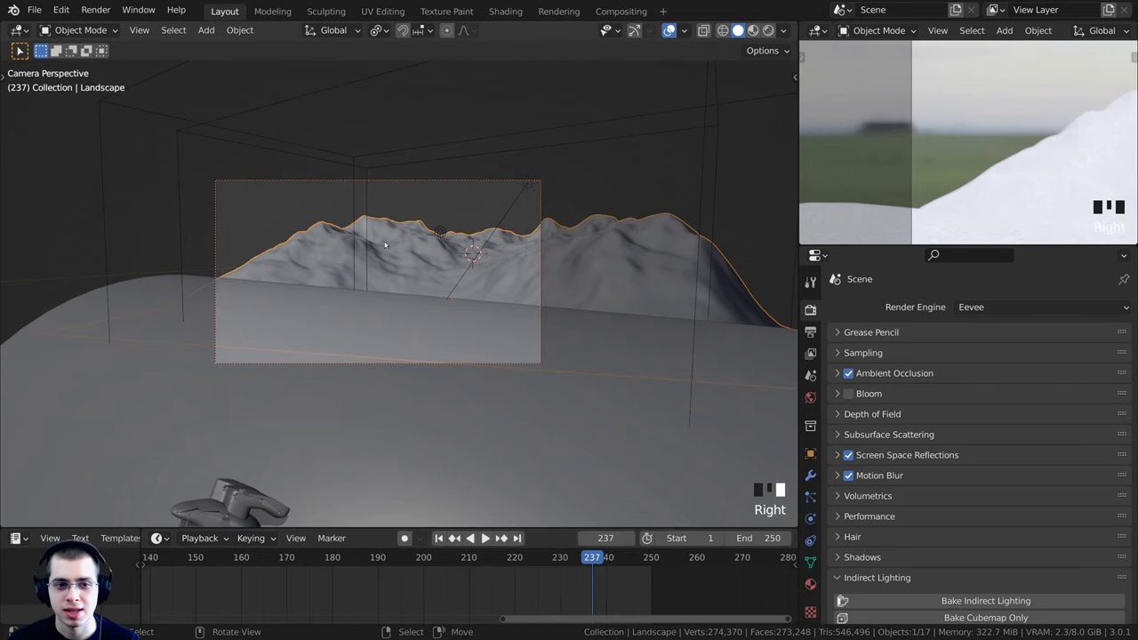
Duplicate the Landscape mountain mesh and place the copy beside the original, on its left and slightly farther back
scroll(379, 260, down, 14)
shift+middle_drag(382, 310, 526, 452)
key(shift+d)
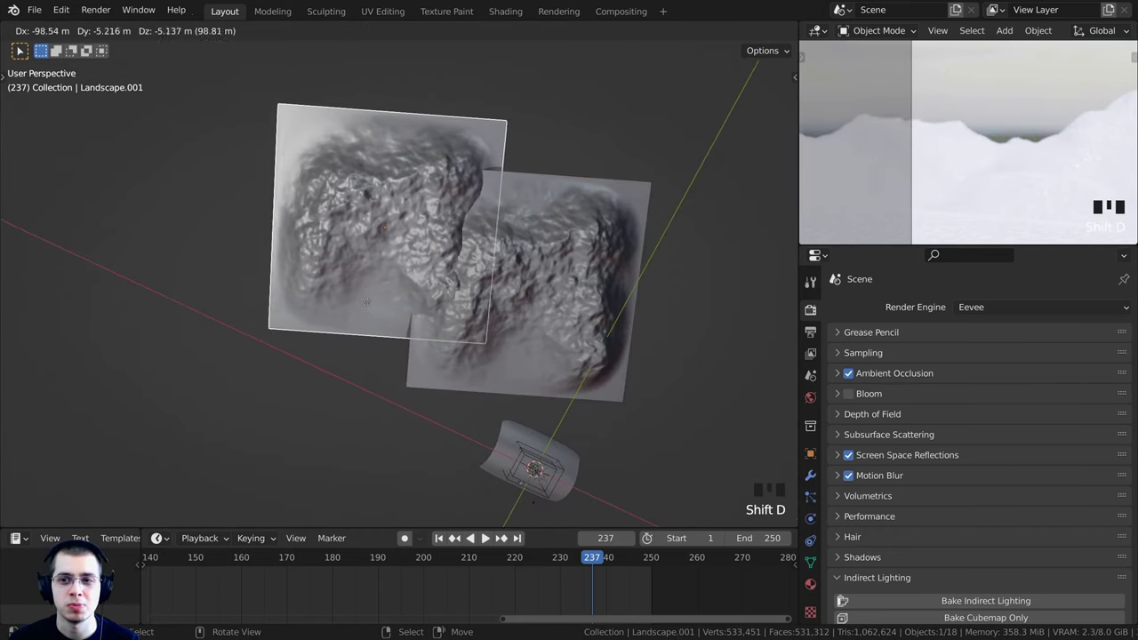
click(428, 331)
middle_drag(428, 331, 420, 293)
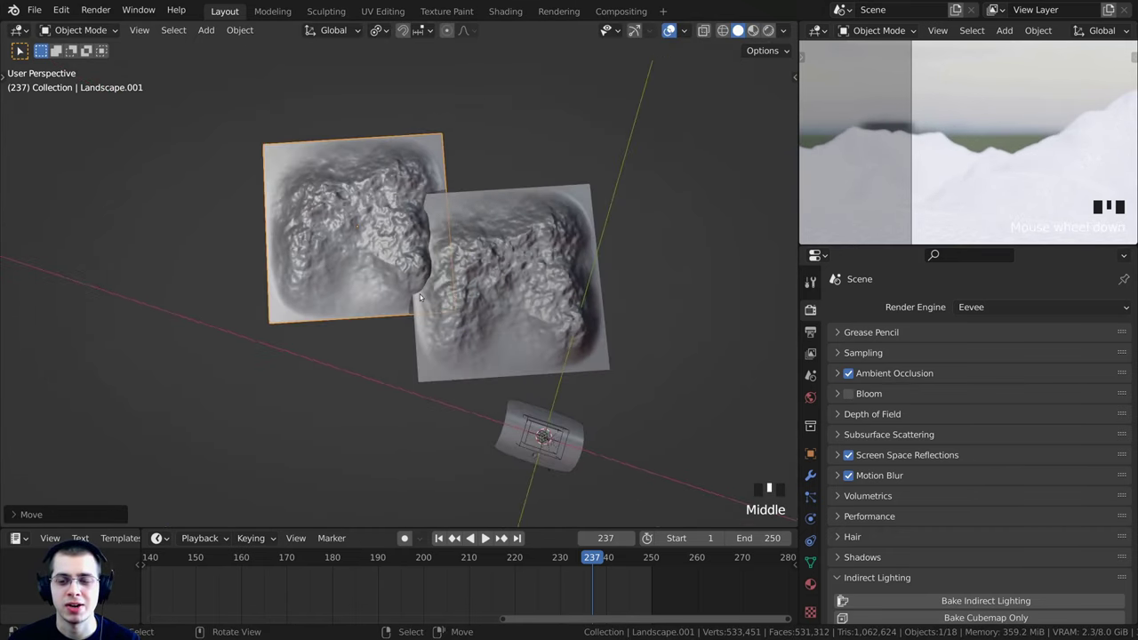
scroll(419, 294, down, 2)
Through the camera view, move and rotate the duplicated mountain about Z so it fills the backdrop gap, and deselect it
key(KP_0)
key(g)
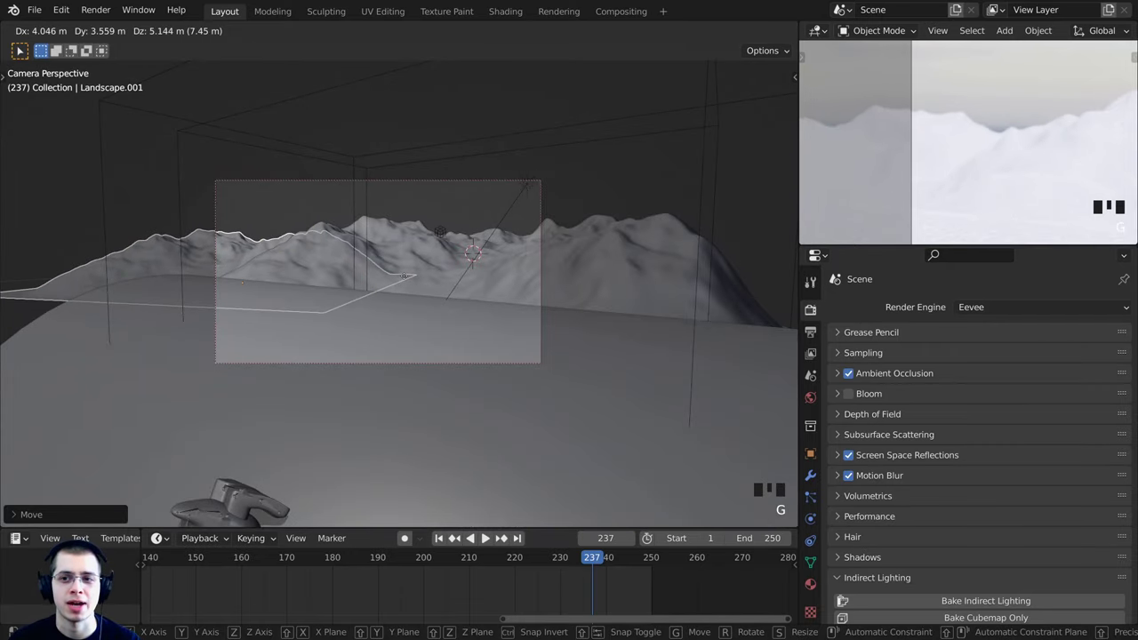
key(r)
key(z)
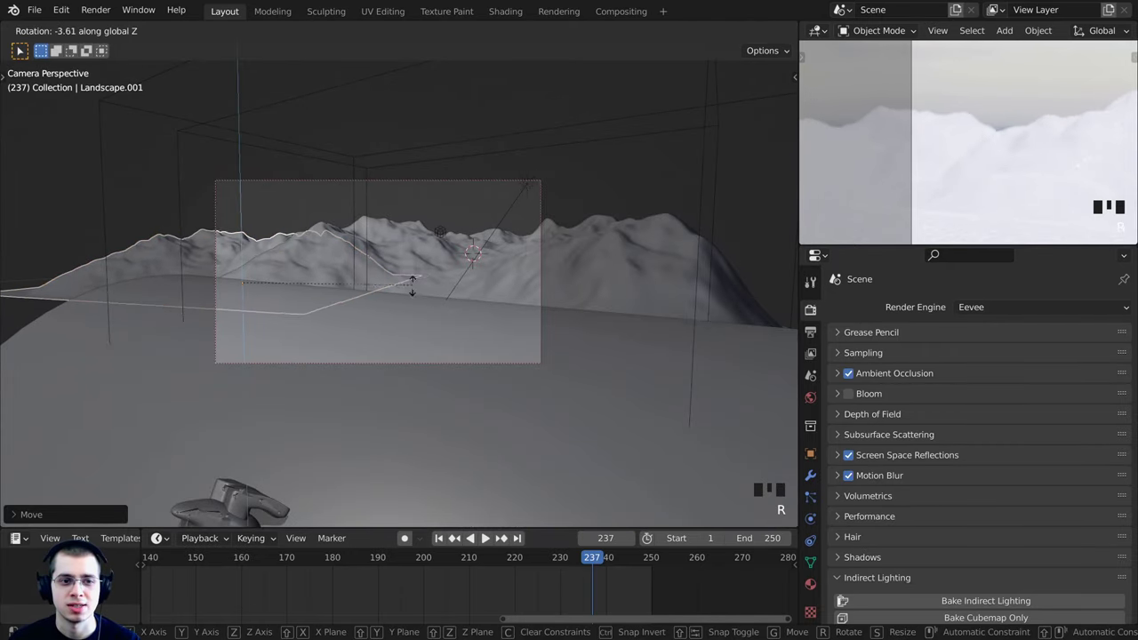
click(406, 300)
key(g)
click(406, 306)
key(r)
key(z)
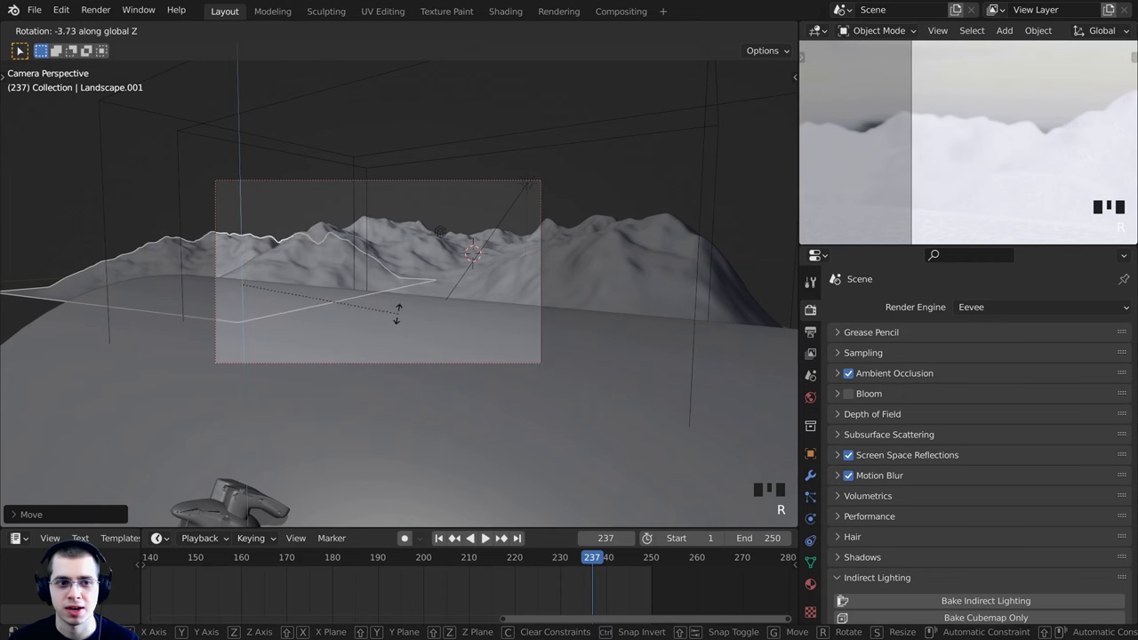
click(398, 312)
key(g)
click(407, 303)
key(alt+a)
scroll(415, 293, down, 4)
scroll(426, 276, up, 2)
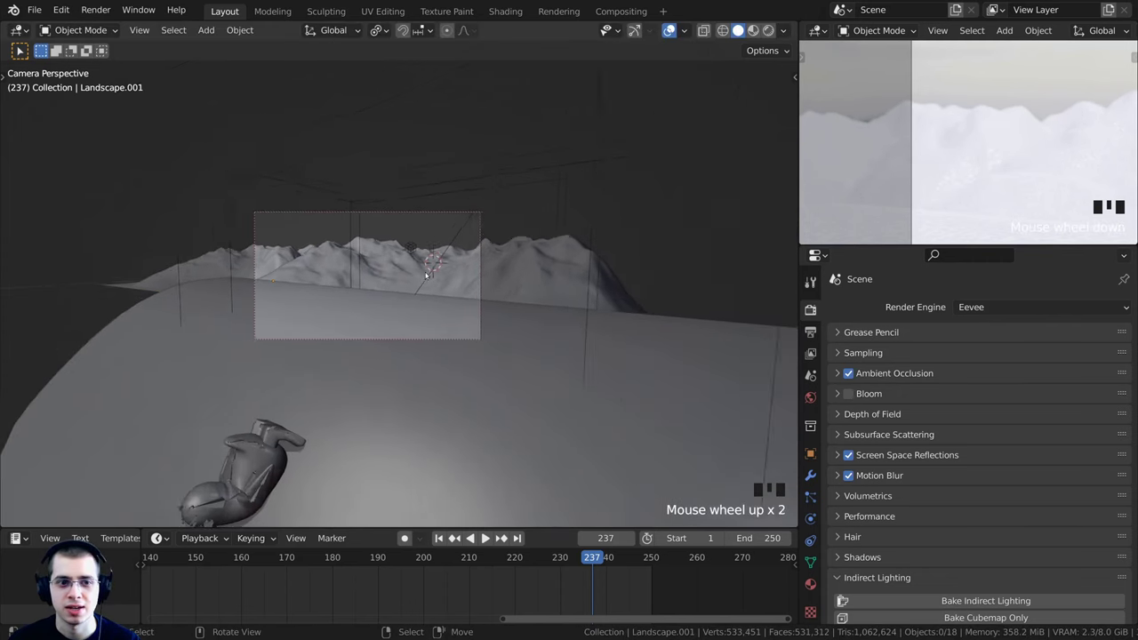
Go to frame 206 and show the camera view in rendered shading with the overlays hidden
click(451, 559)
shift+middle_drag(418, 379, 489, 390)
scroll(525, 396, up, 4)
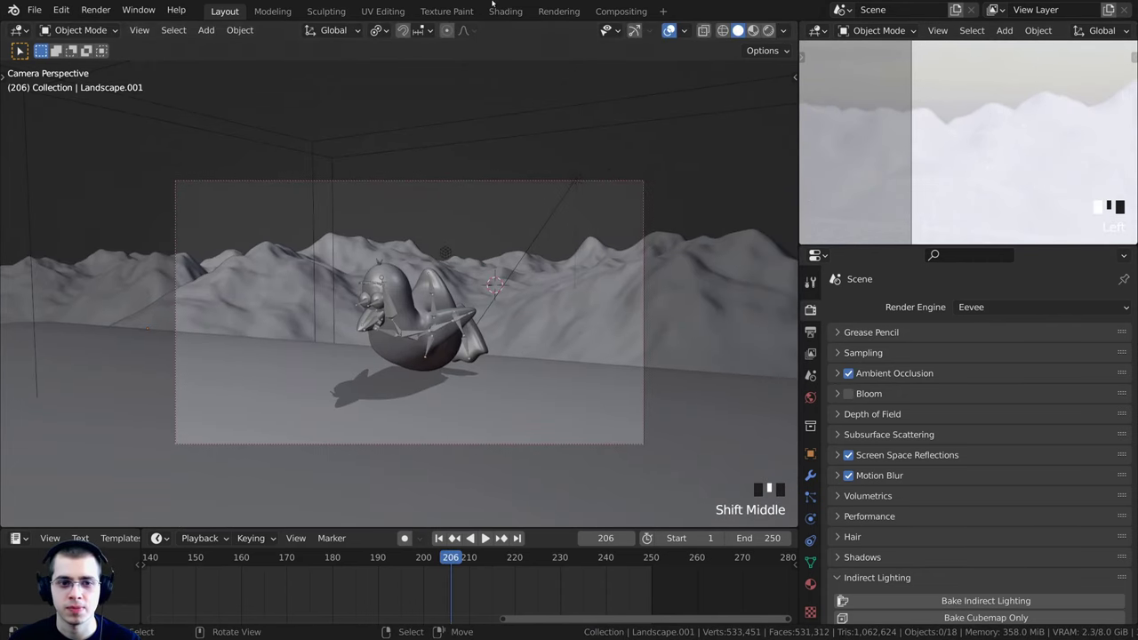
key(z)
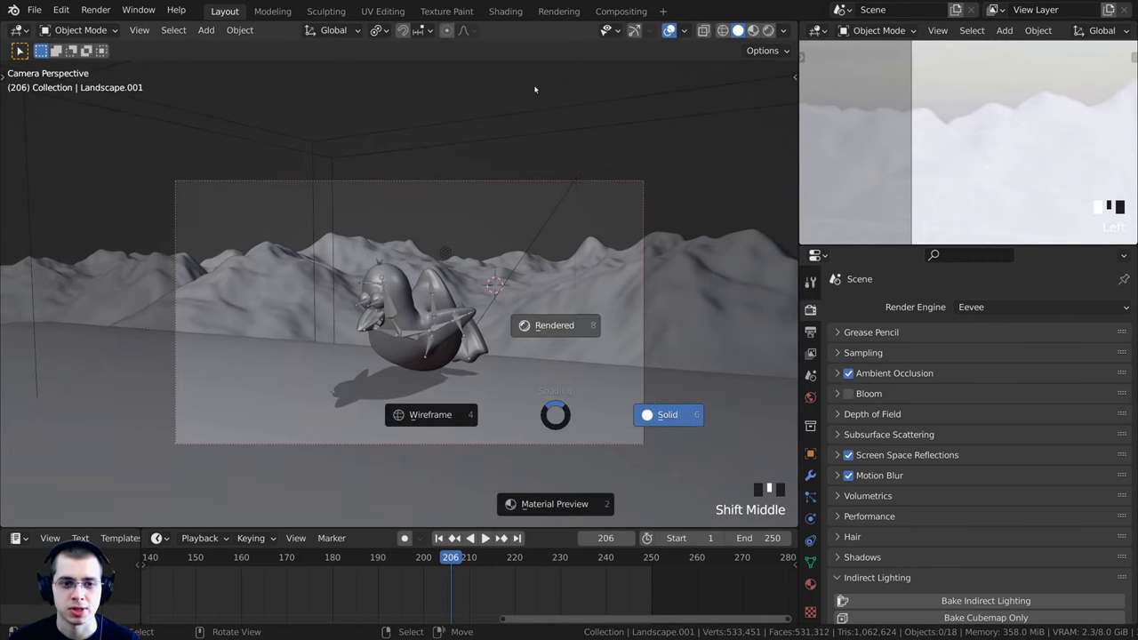
click(667, 414)
scroll(579, 109, up, 1)
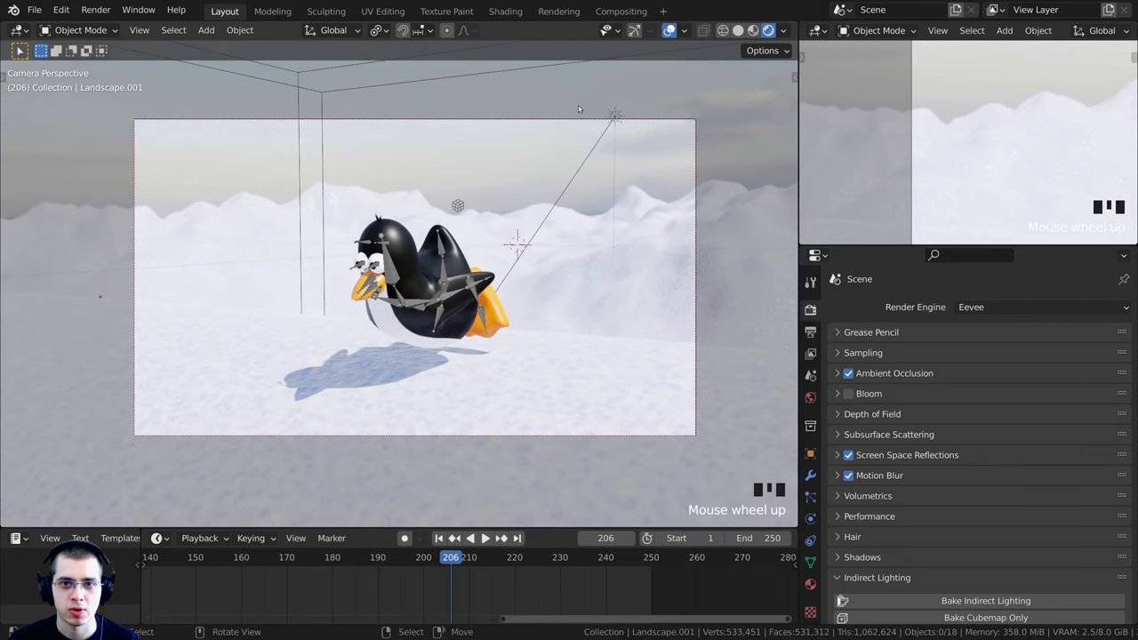
click(669, 31)
Scrub back through the rendered animation and play the penguin's entrance from the start to check the backdrop
key(Left)
scroll(460, 358, down, 6)
key(Left)
scroll(469, 372, up, 6)
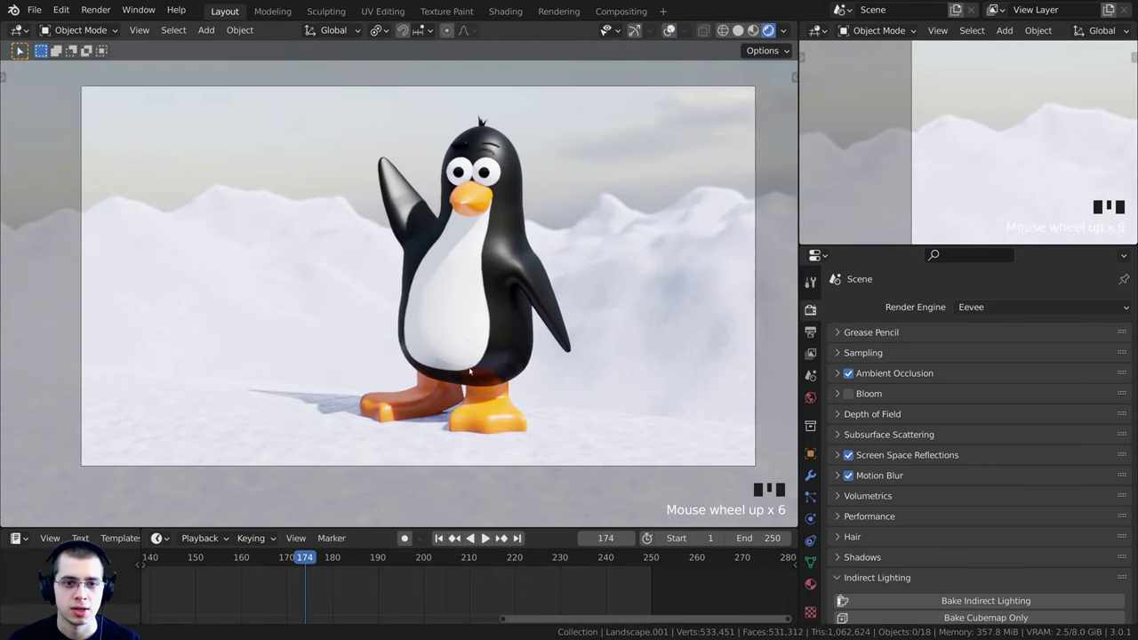
shift+middle_drag(470, 372, 463, 401)
scroll(222, 579, down, 6)
middle_drag(221, 579, 335, 574)
drag(312, 560, 233, 576)
scroll(400, 572, down, 2)
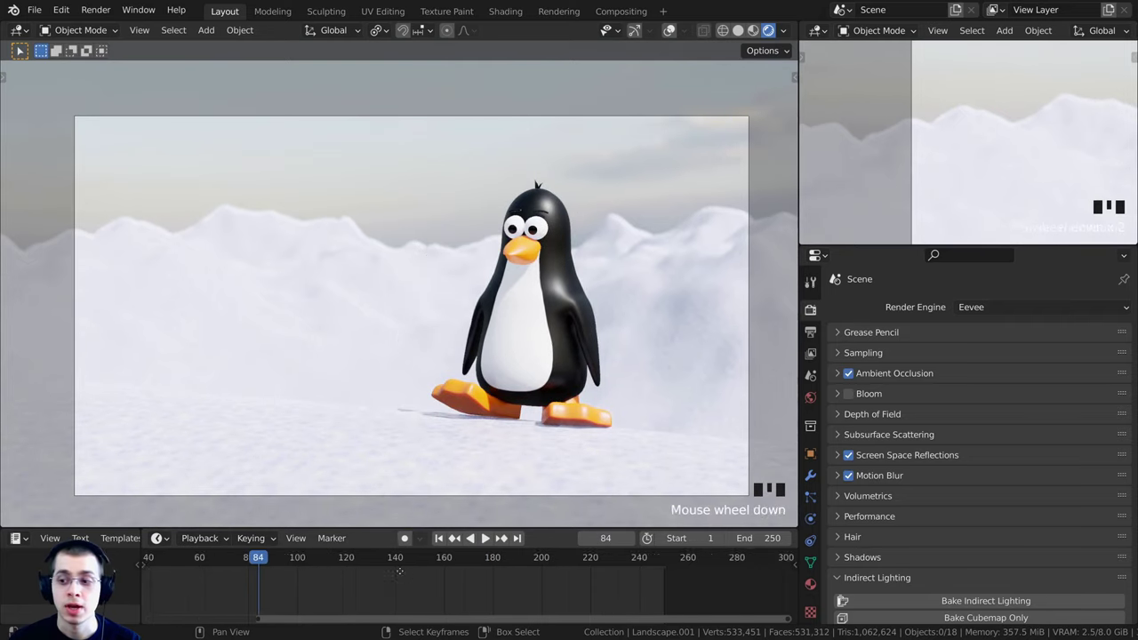
middle_drag(400, 571, 477, 572)
scroll(360, 570, down, 5)
drag(322, 572, 249, 580)
key(space)
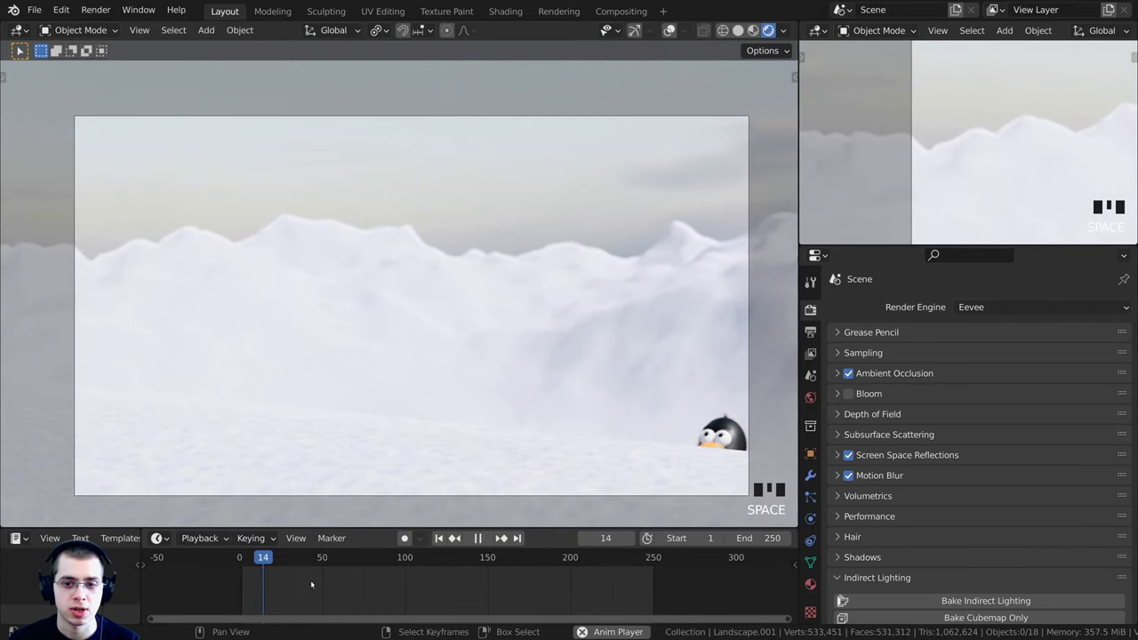
key(space)
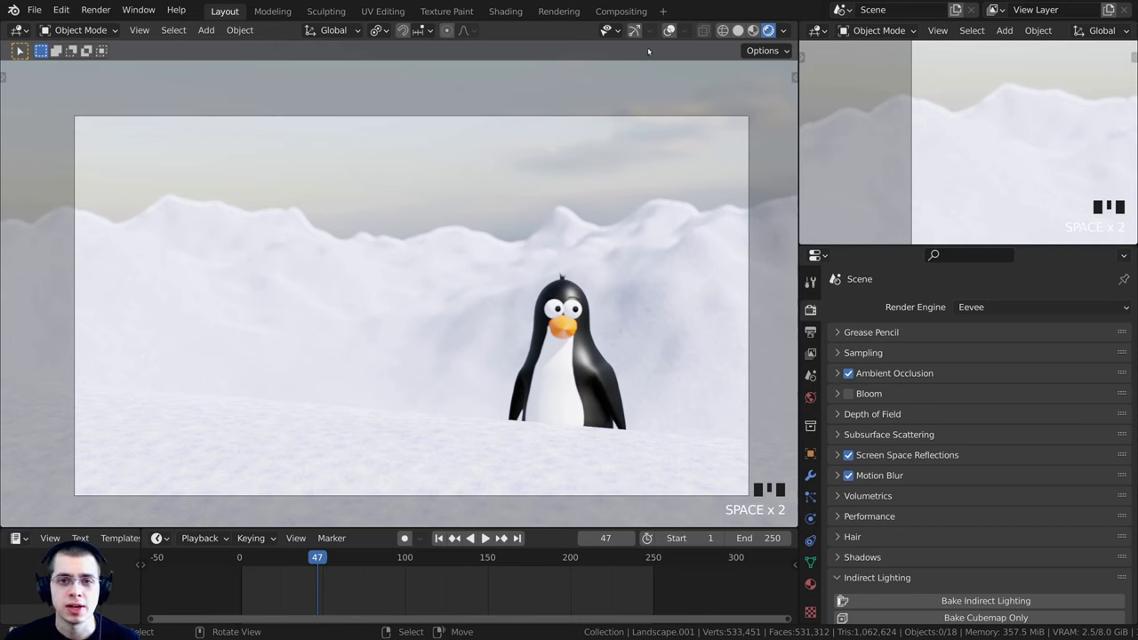
Show the overlays, select the camera, and set its viewport display Passepartout to 1.000
click(668, 31)
right_click(652, 118)
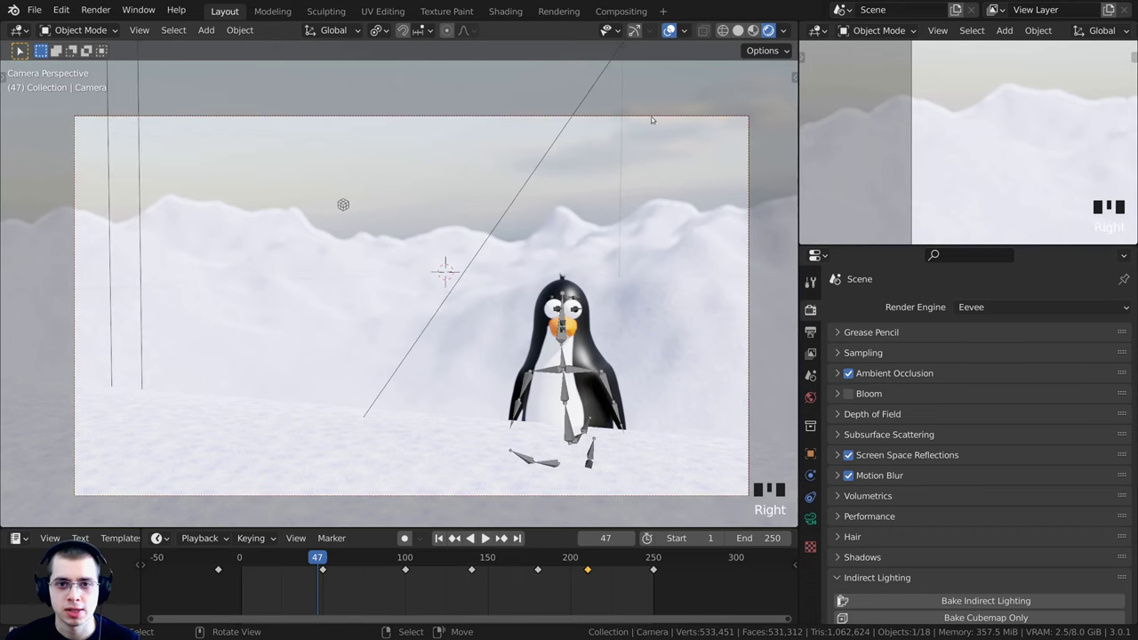
click(810, 522)
scroll(887, 382, down, 5)
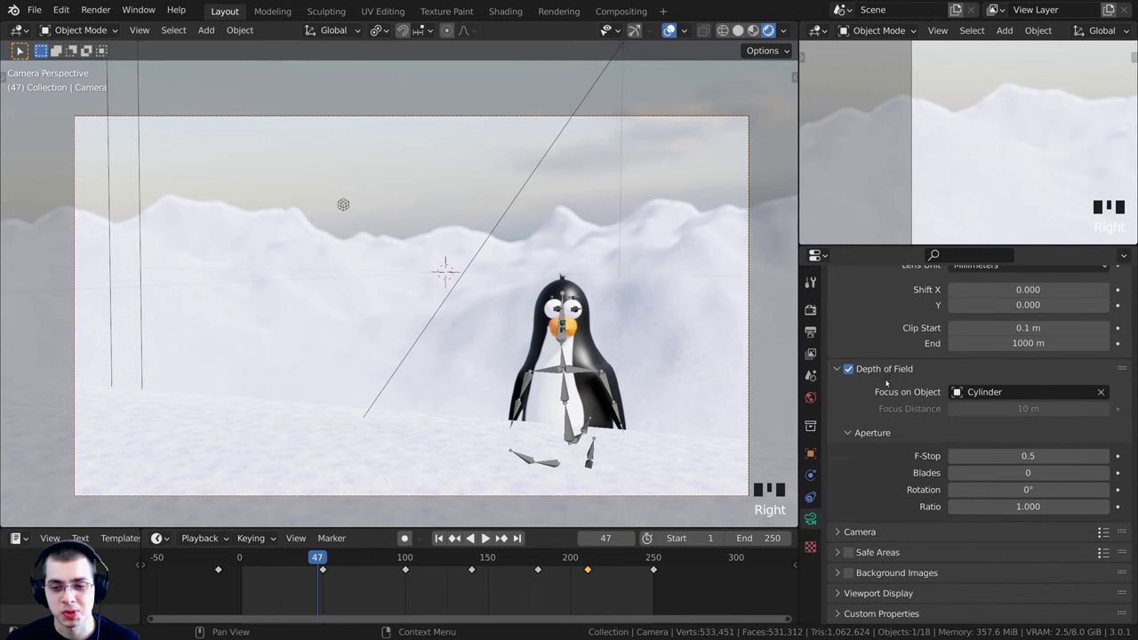
scroll(887, 382, up, 2)
scroll(887, 382, down, 2)
click(838, 601)
scroll(841, 534, down, 4)
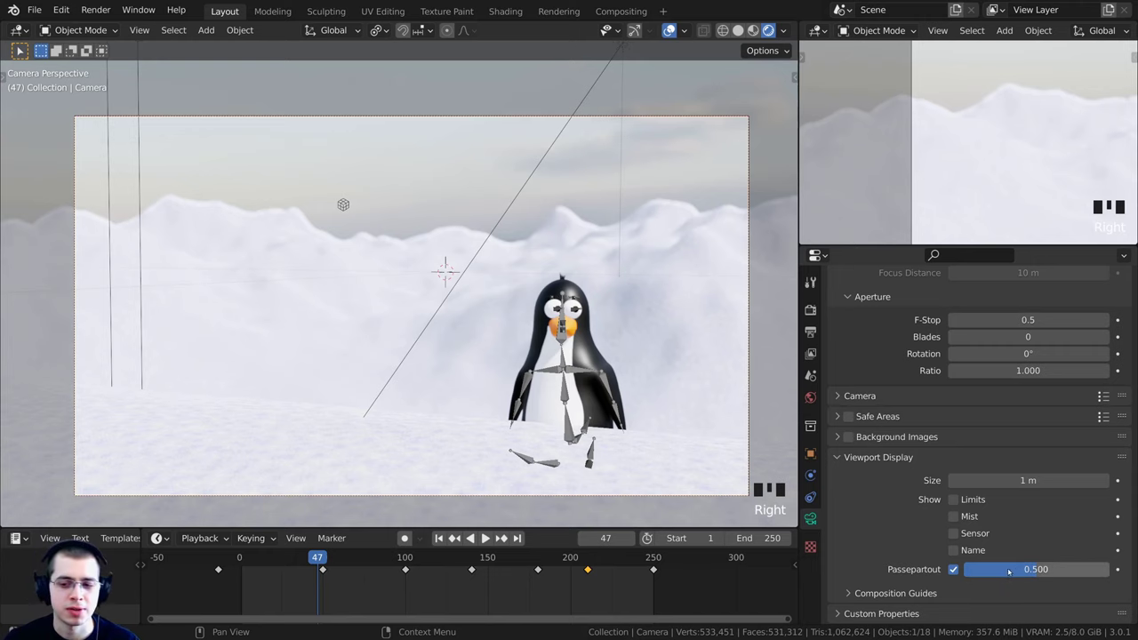
drag(1009, 572, 1110, 571)
Widen the main 3D viewport so the camera frame displays larger, and hide the overlays
shift+middle_drag(149, 238, 173, 254)
shift+middle_drag(586, 281, 750, 219)
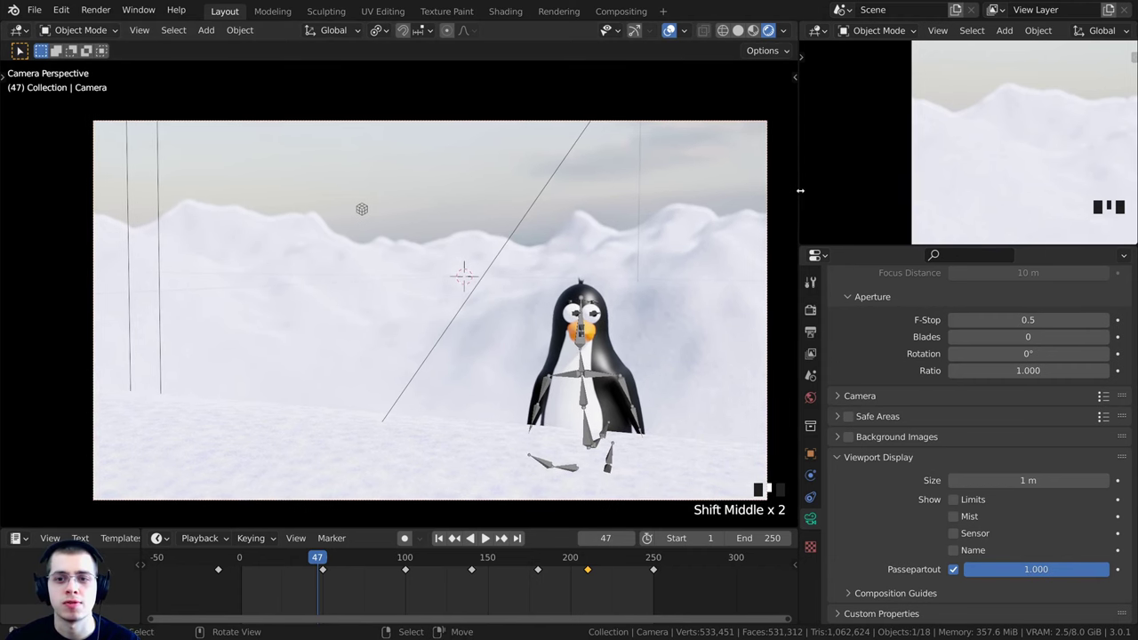
drag(801, 190, 920, 189)
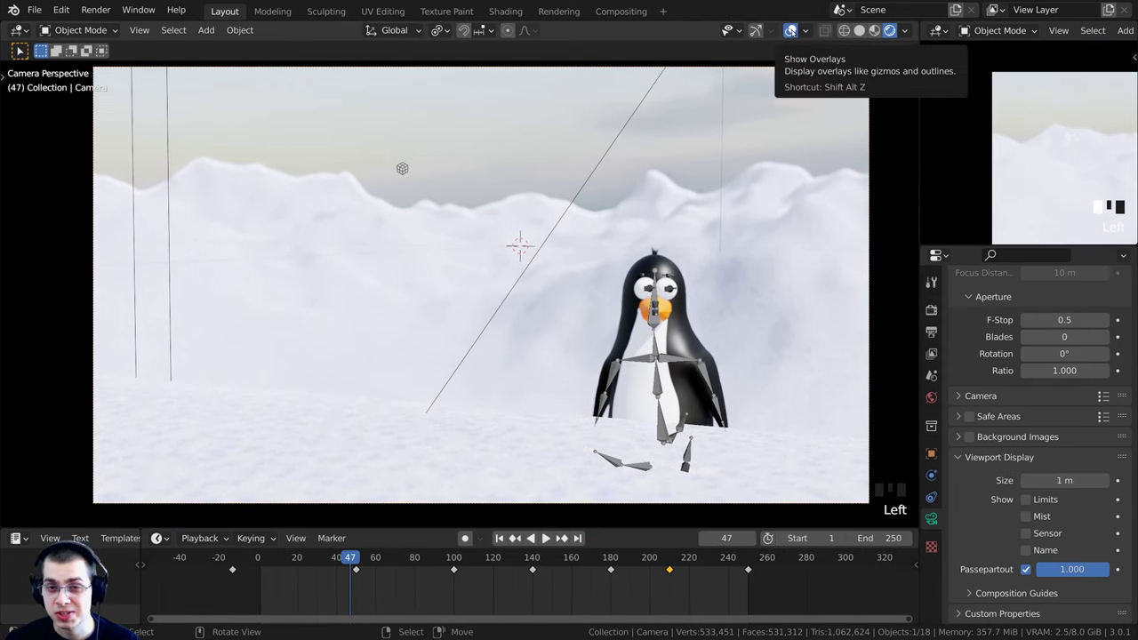
click(790, 31)
Play the rendered animation from frame 0 and check the camera motion in the final frames
click(285, 586)
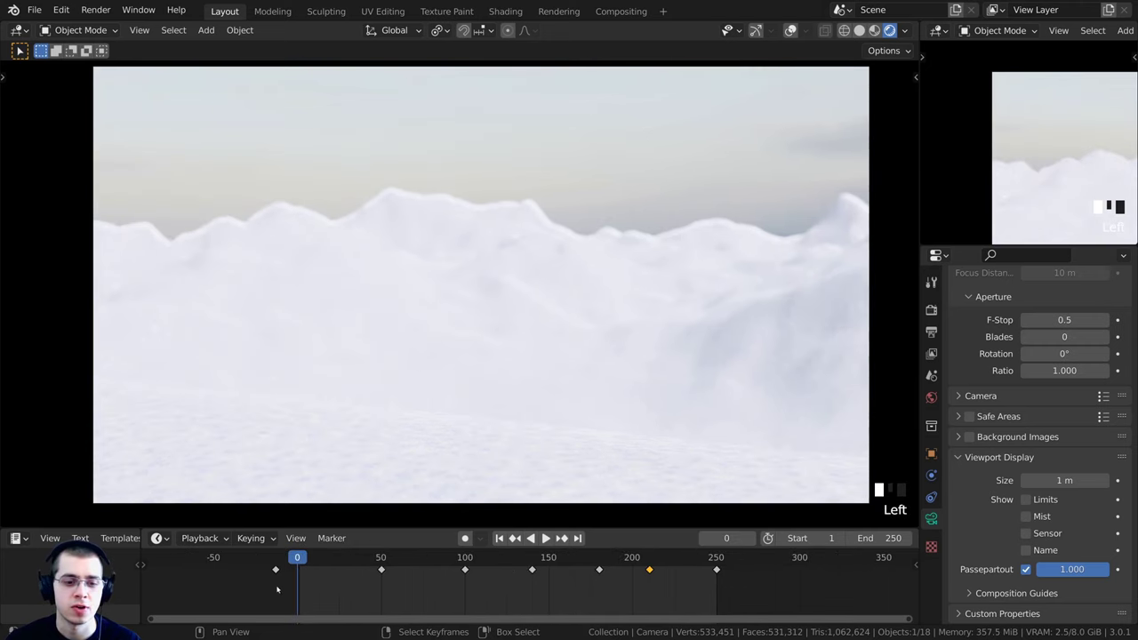
key(space)
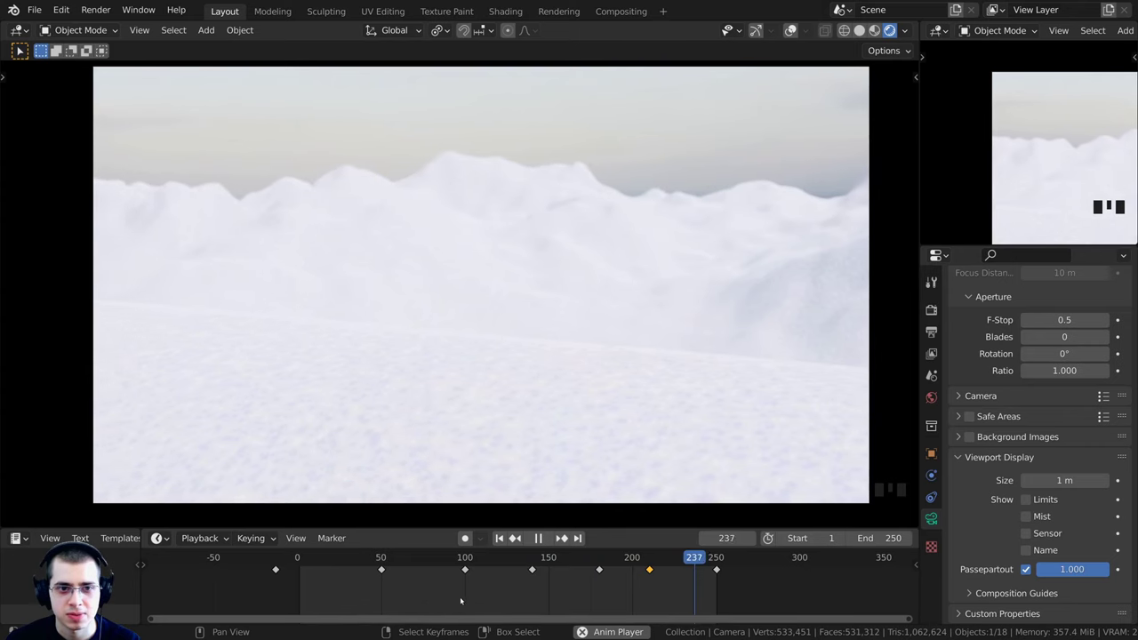
key(space)
click(697, 579)
key(space)
click(714, 576)
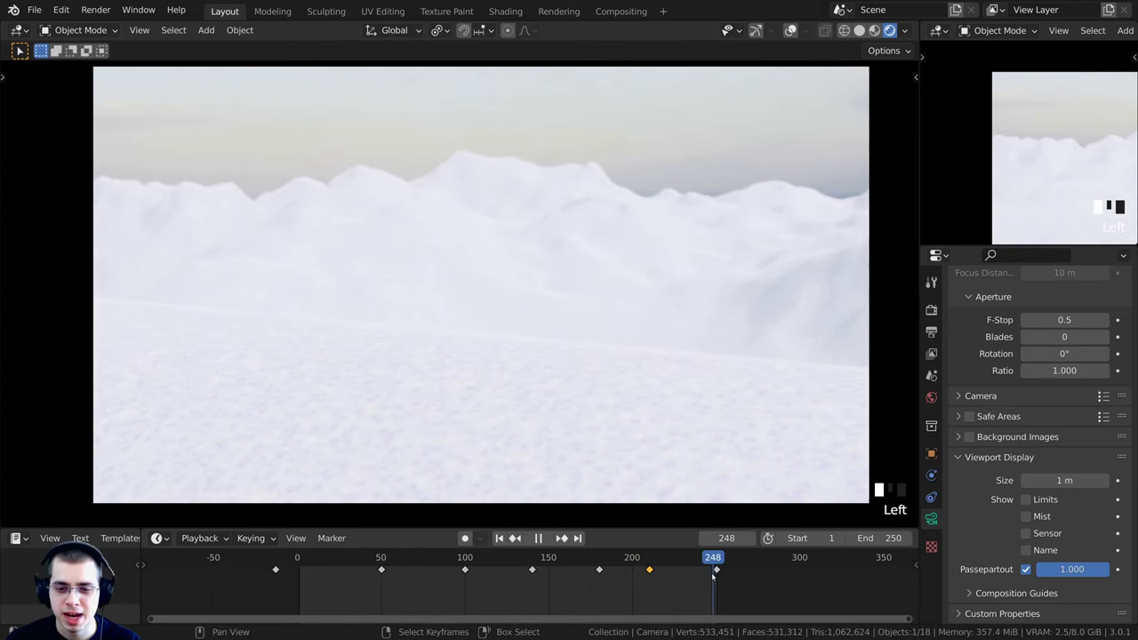
Move the camera's last keyframe from frame 250 to frame 260
middle_drag(716, 577, 562, 605)
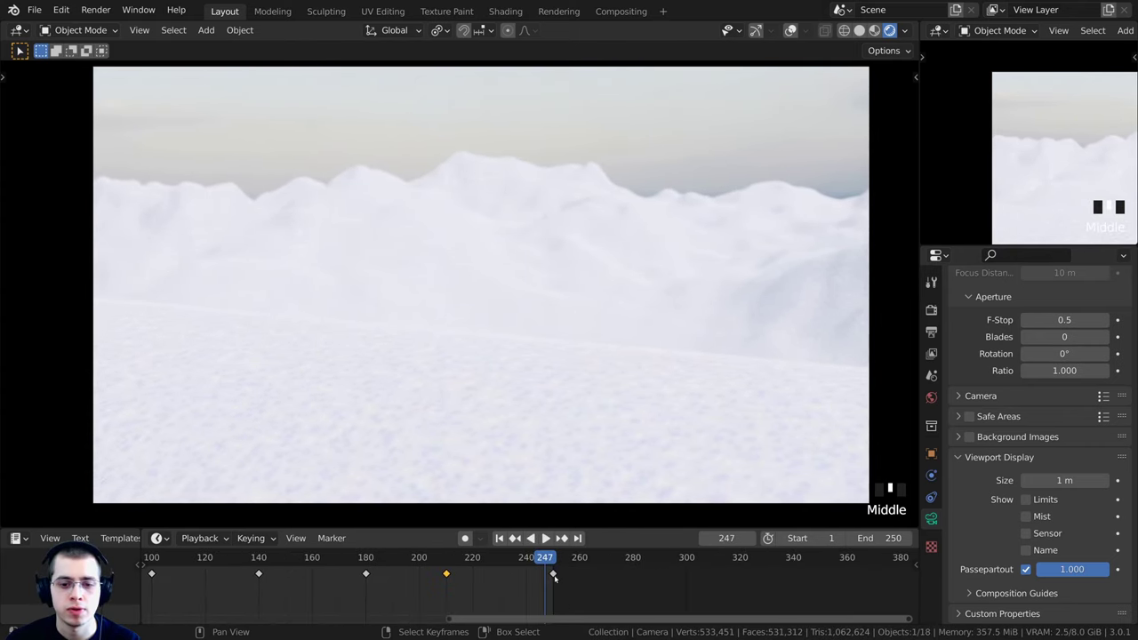
right_click(555, 578)
scroll(556, 581, up, 6)
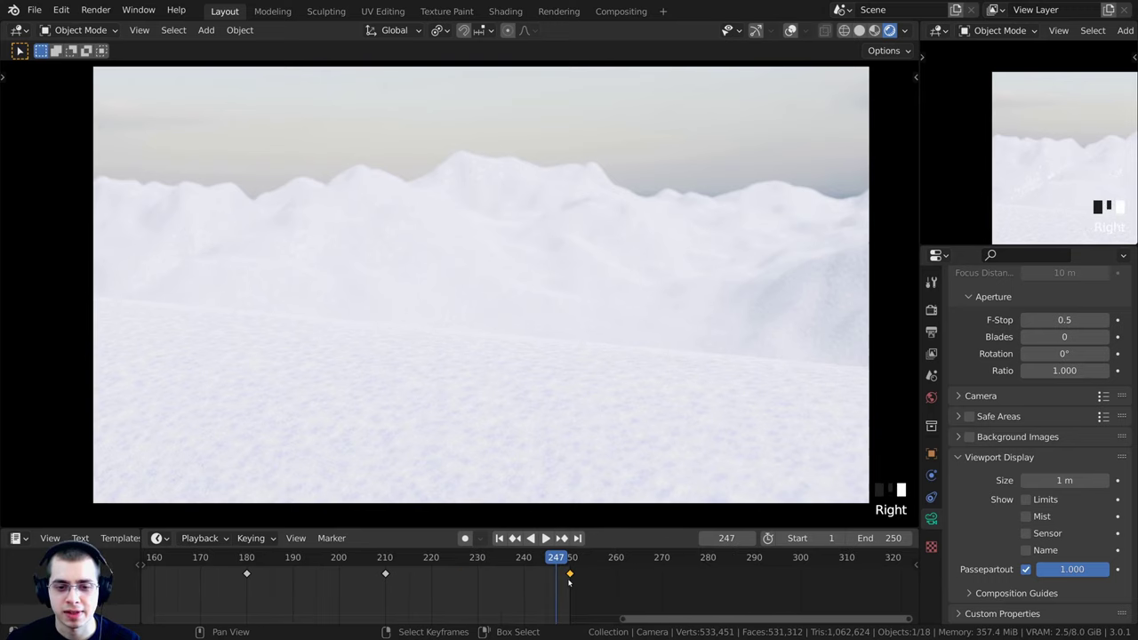
key(g)
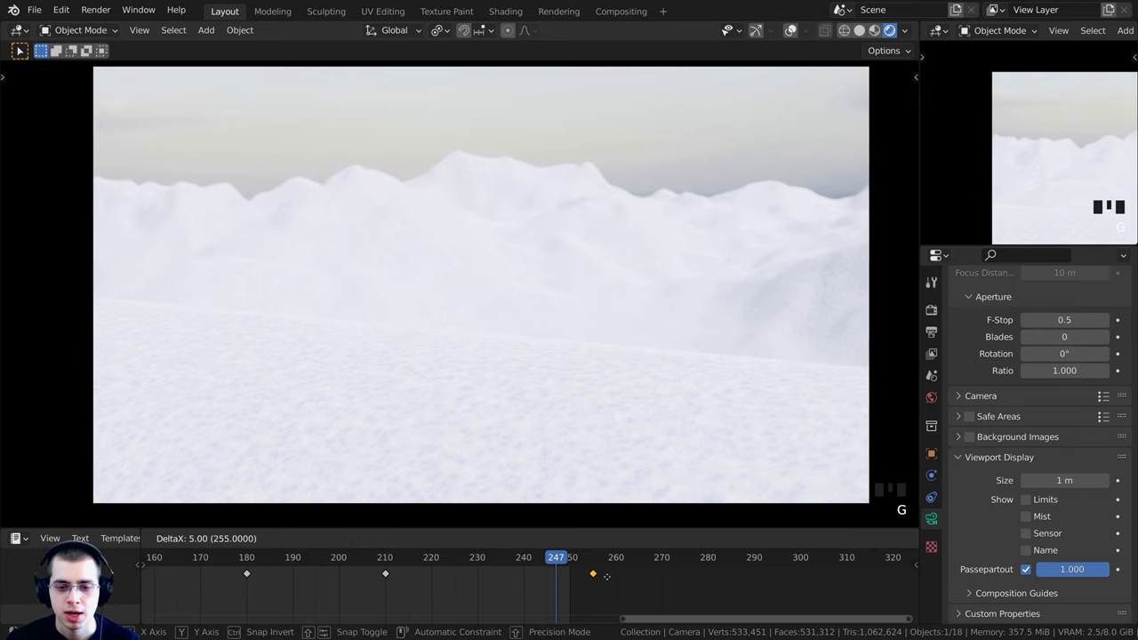
click(616, 573)
Replay the end of the shot from frame 224 to check the retimed camera move
key(Left)
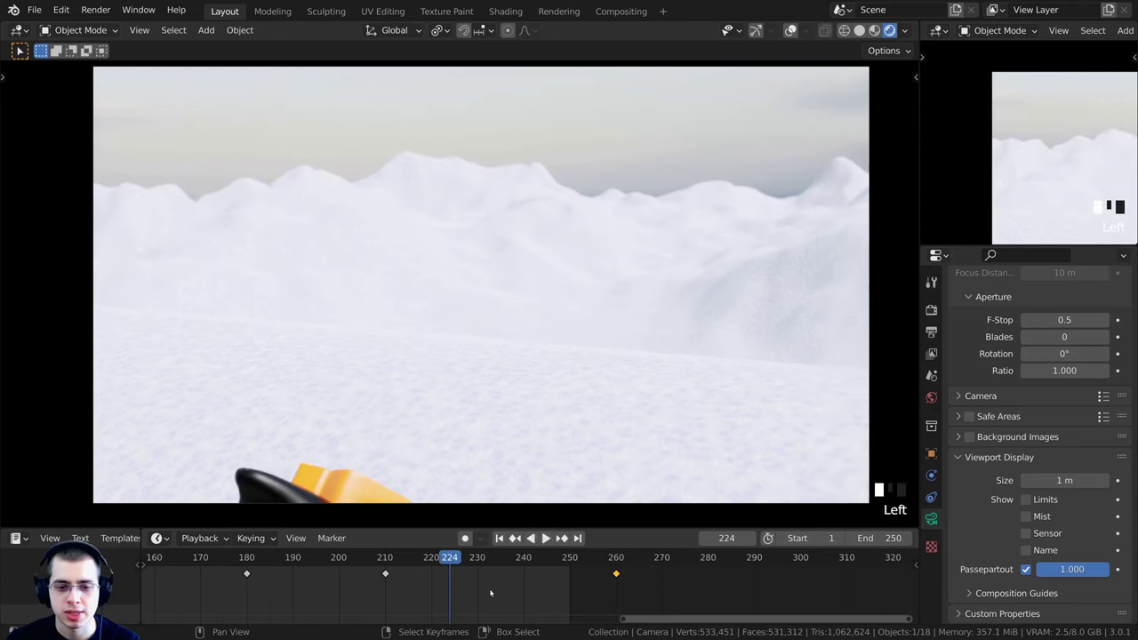
key(space)
key(Left)
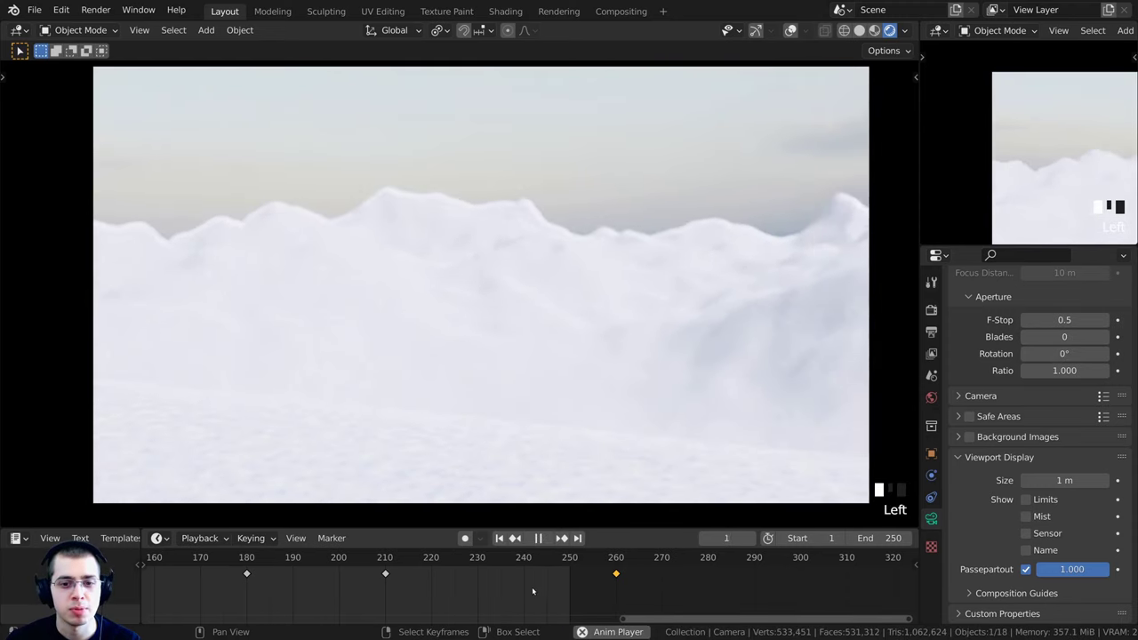
key(Left)
scroll(492, 583, down, 3)
scroll(492, 582, down, 5)
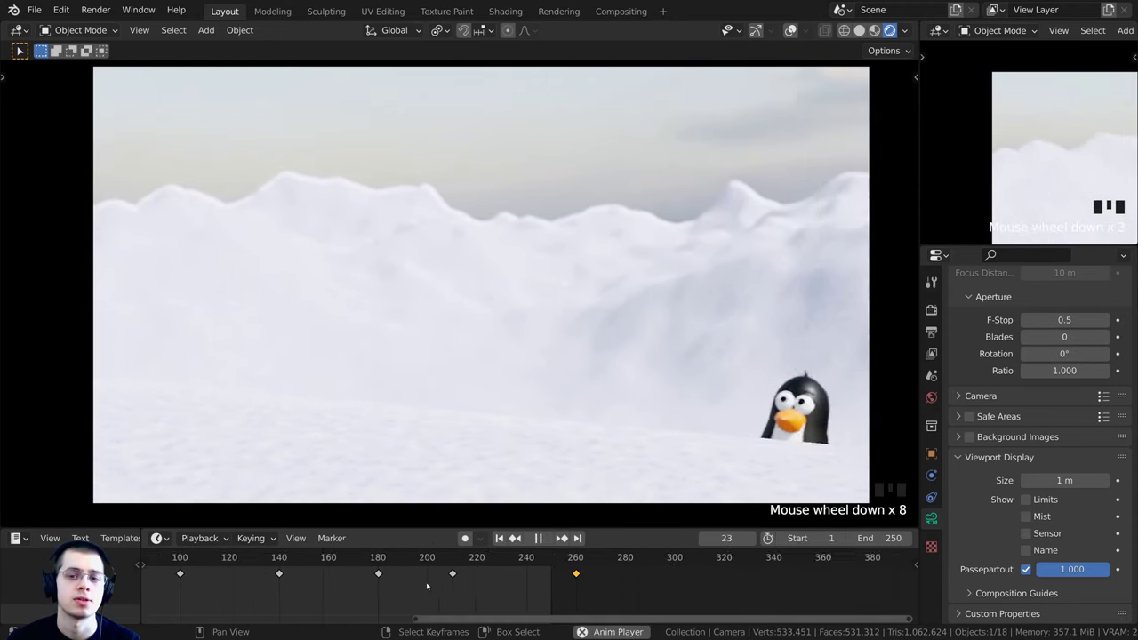
key(space)
Scrub and play through the penguin's walk and wave, stopping at frame 89
middle_drag(391, 586, 488, 582)
scroll(489, 581, up, 2)
drag(488, 581, 393, 591)
key(space)
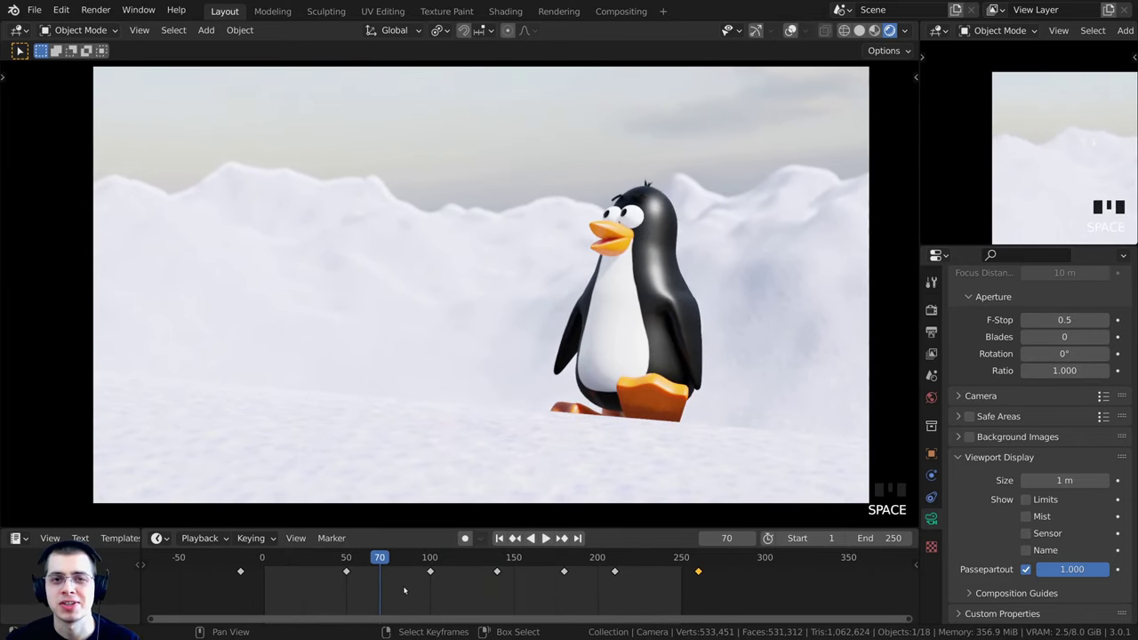
click(408, 588)
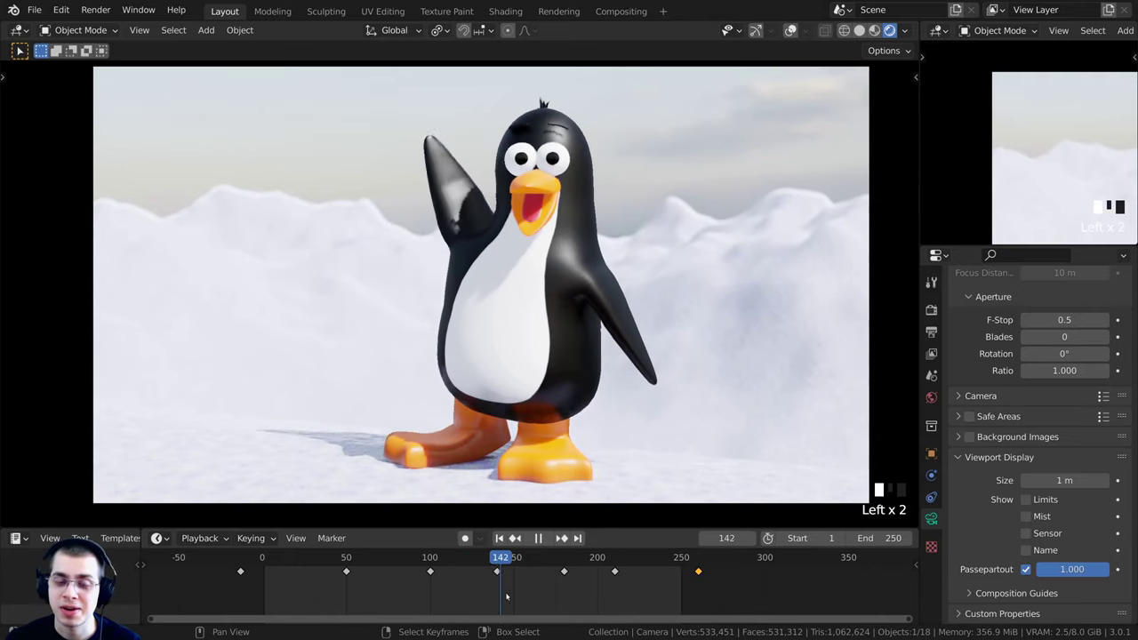
drag(574, 590, 412, 593)
key(space)
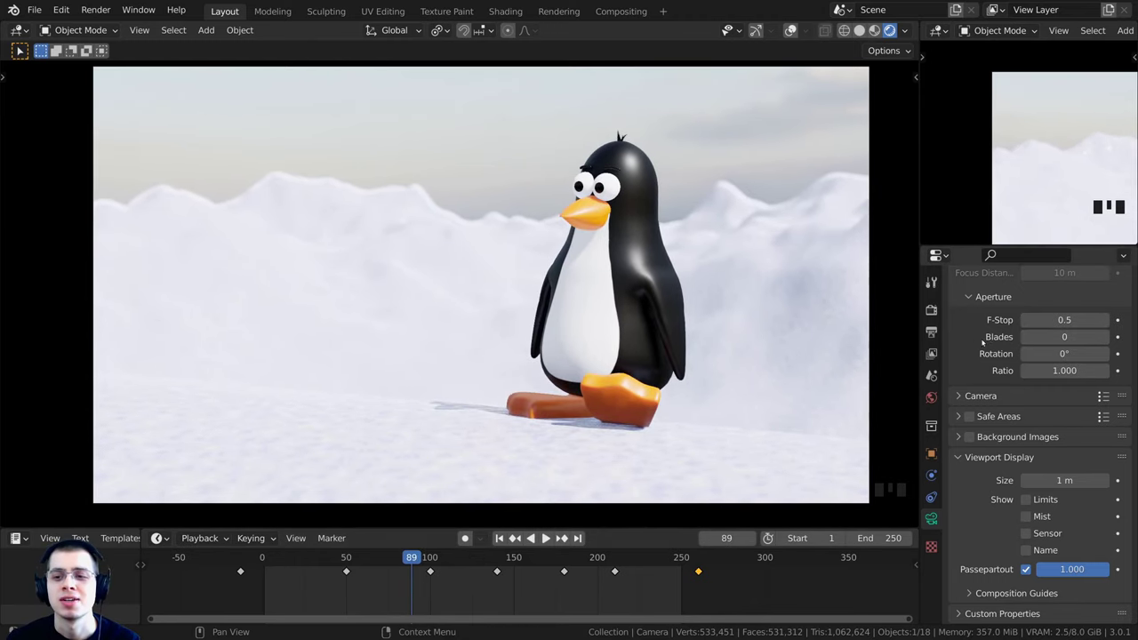
Give the properties editor more height and check the render resolution in the output settings
drag(969, 248, 969, 156)
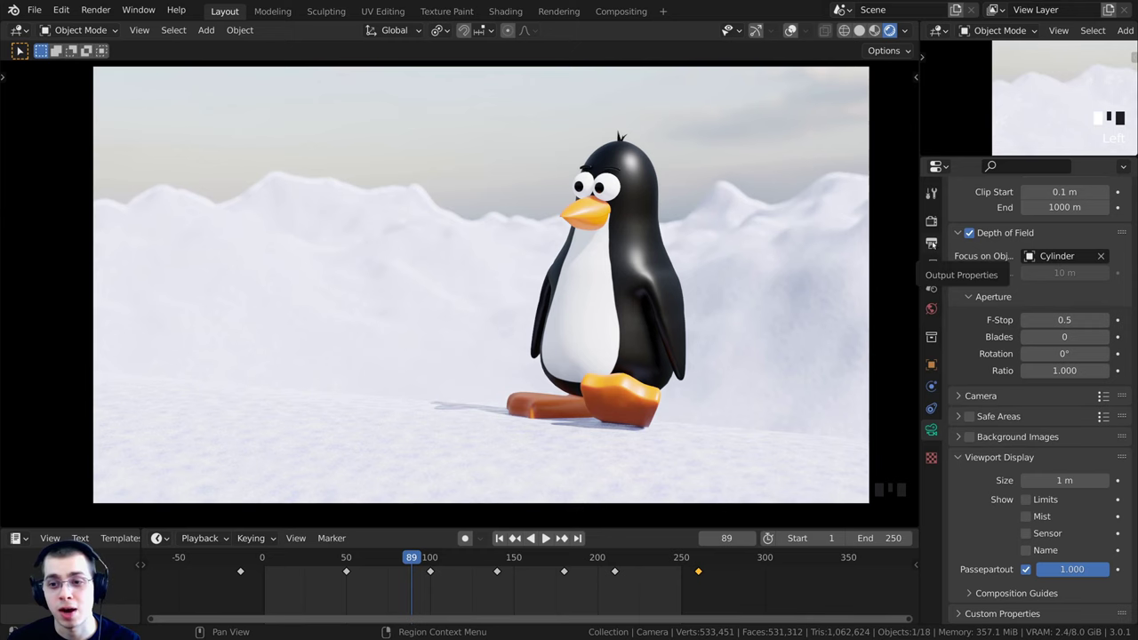
click(931, 243)
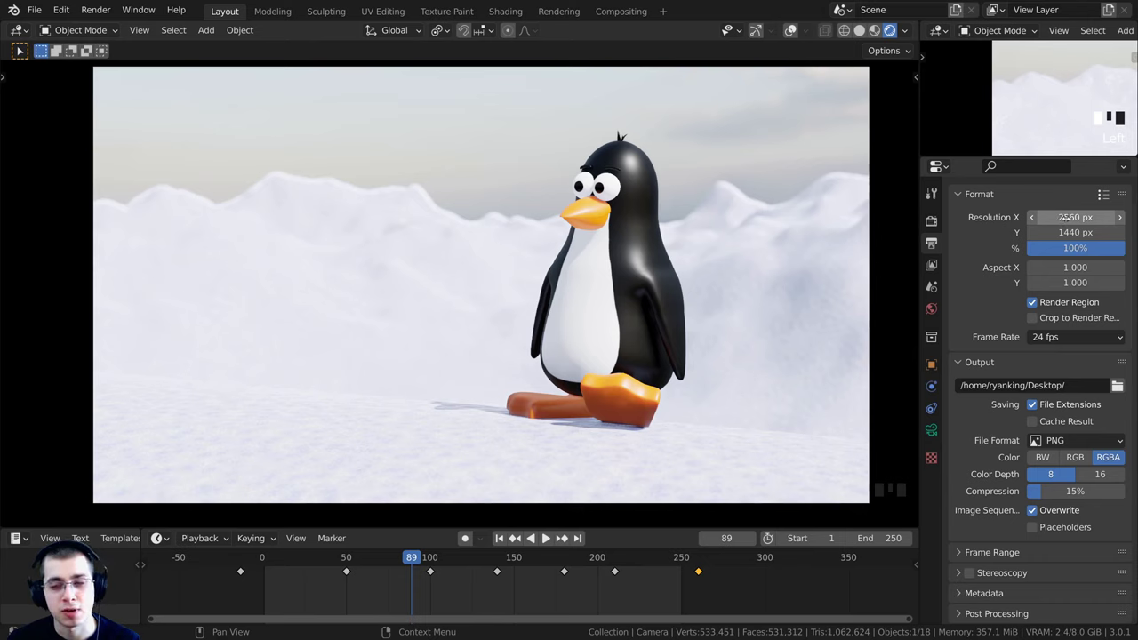
click(1065, 217)
click(1068, 232)
click(1069, 232)
click(1062, 217)
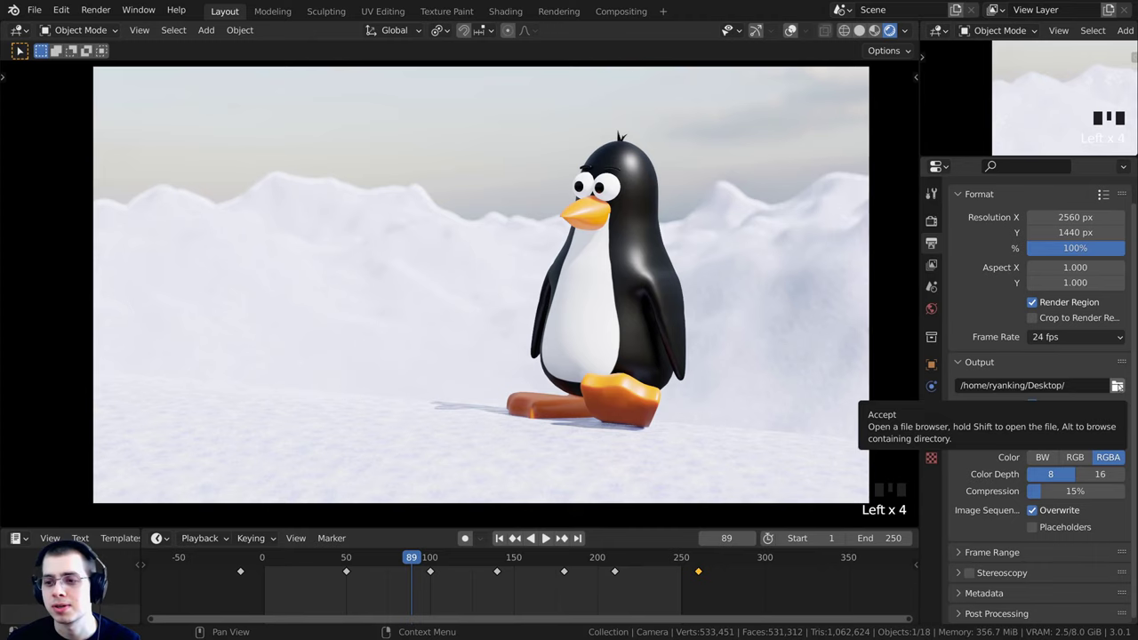
Create a folder named Frames in the Penguin Tutorial Files directory and set it as the render output path
click(1118, 387)
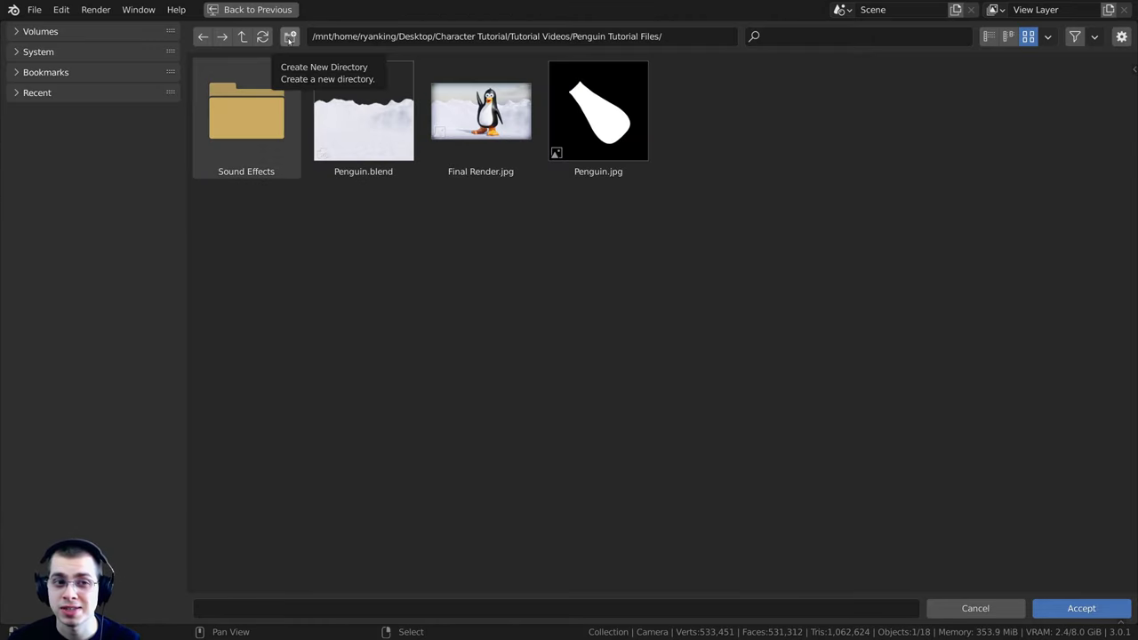
click(290, 36)
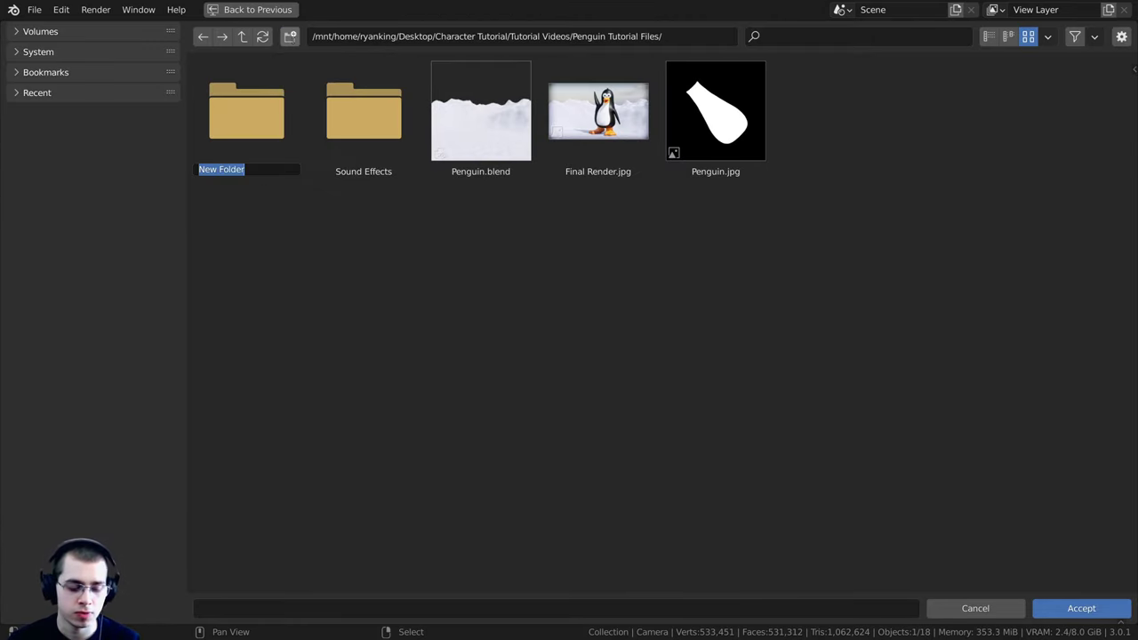
text(Frames)
key(Return)
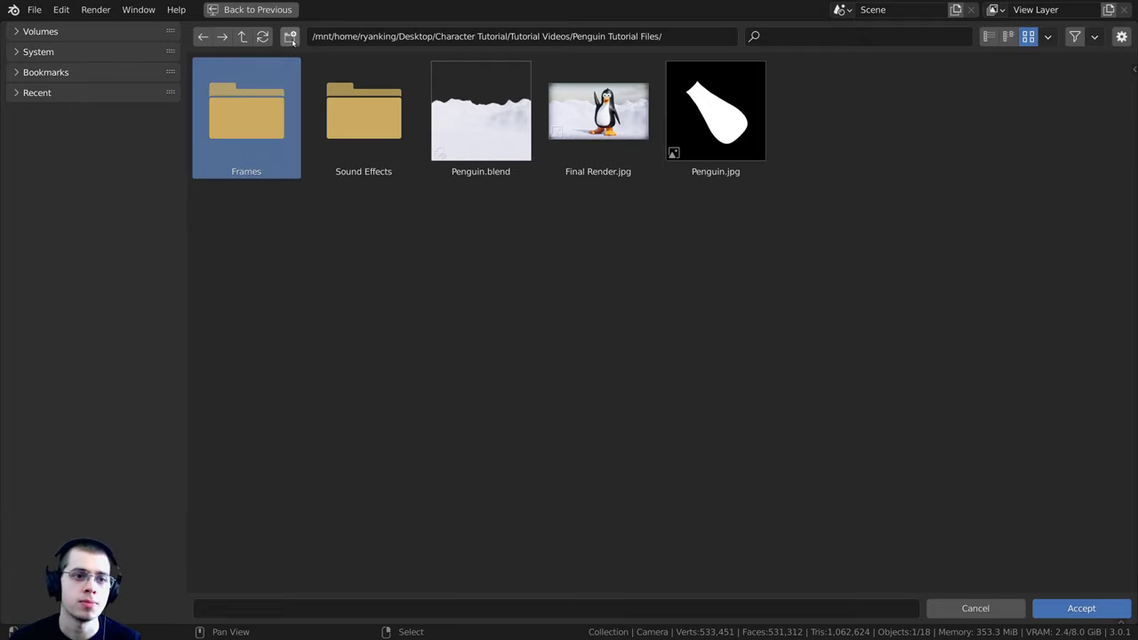
click(267, 123)
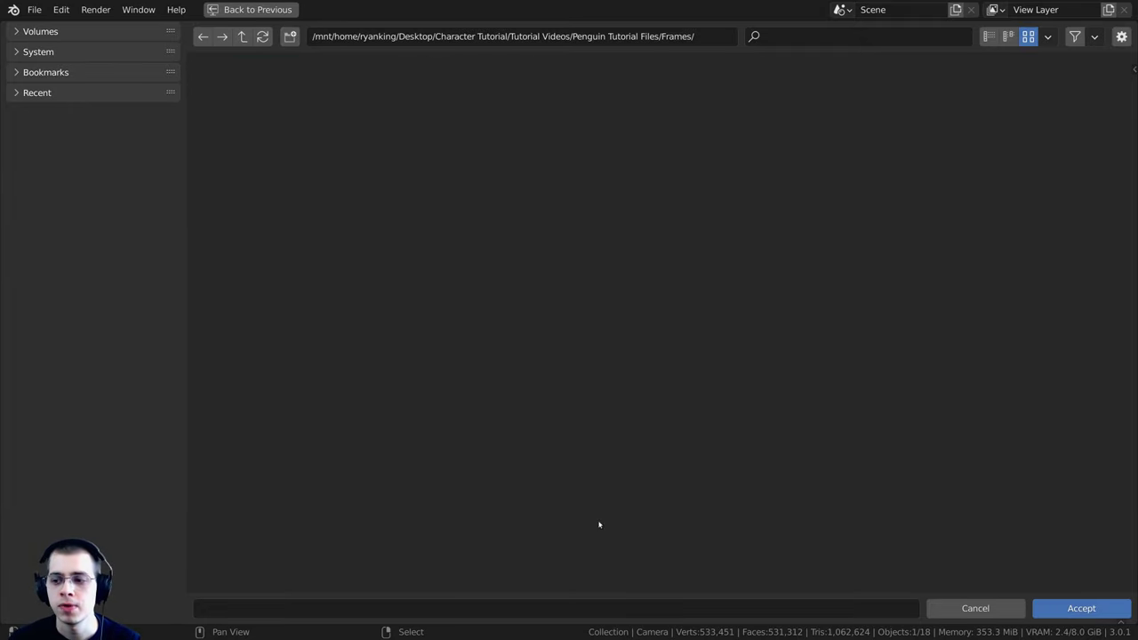
click(1067, 608)
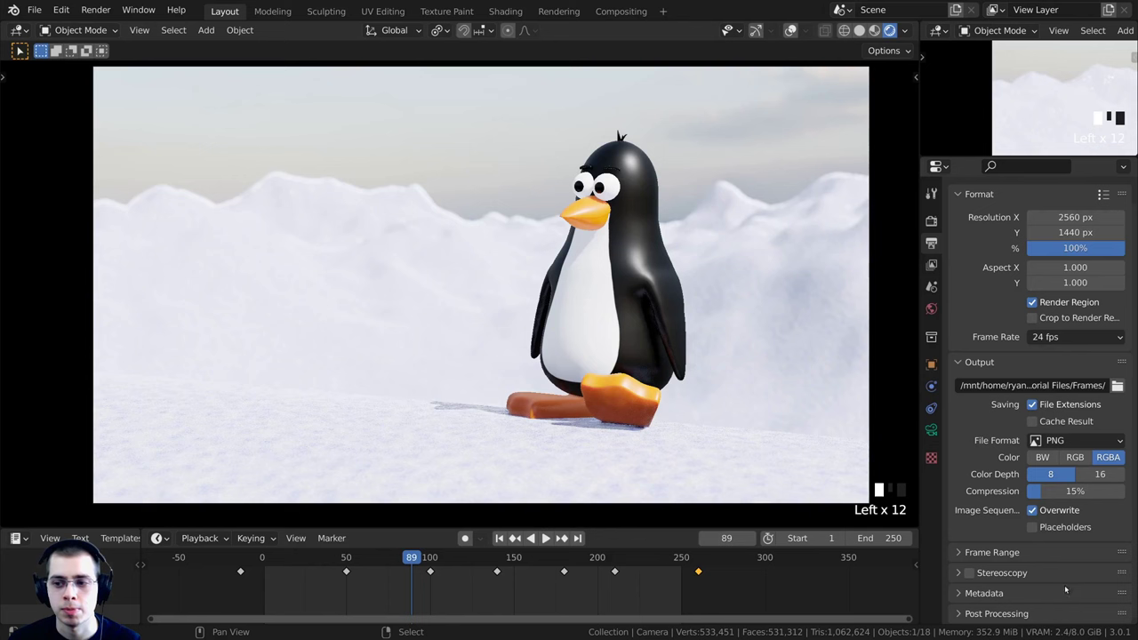
Set the output file format to JPEG at 100% quality, widen the properties editor, and save the file
click(1050, 442)
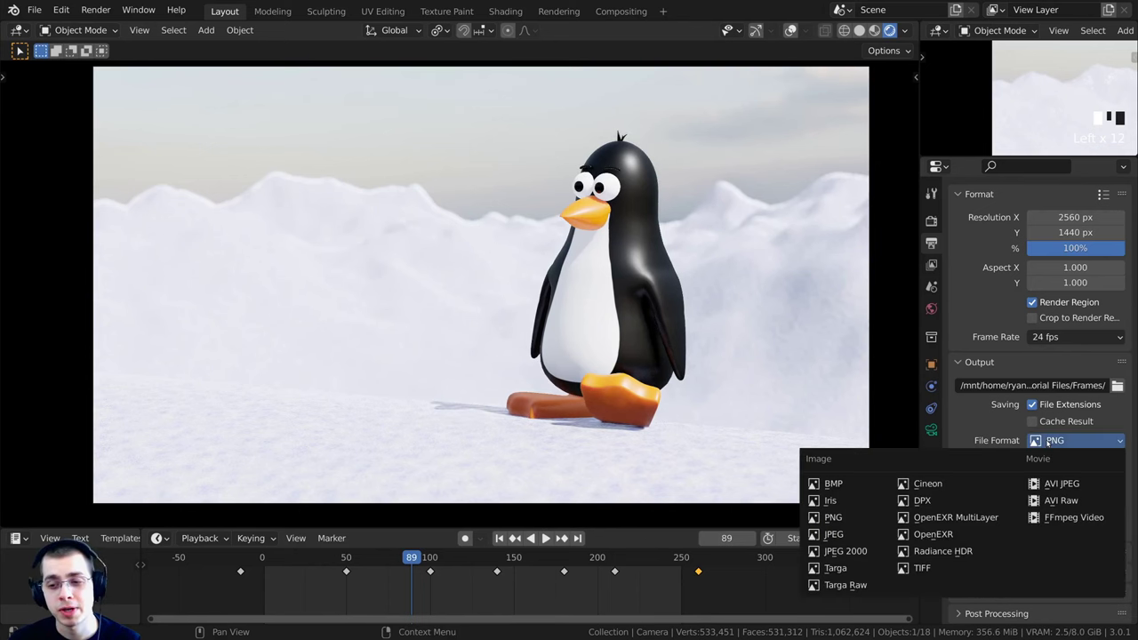
click(832, 535)
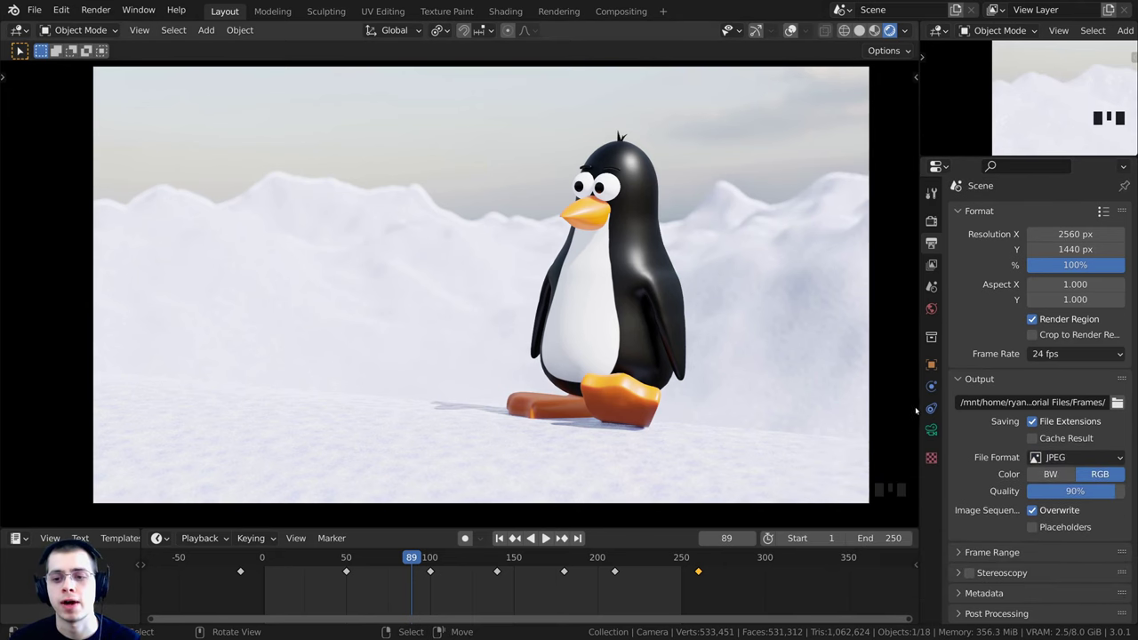
drag(916, 410, 852, 410)
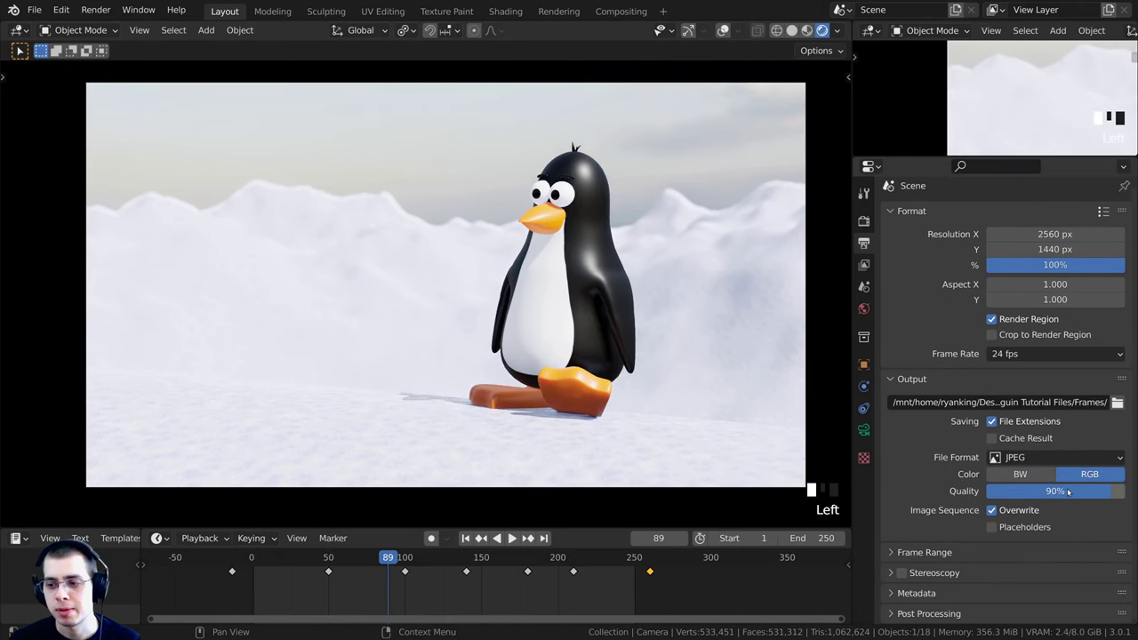
drag(1057, 494, 1122, 494)
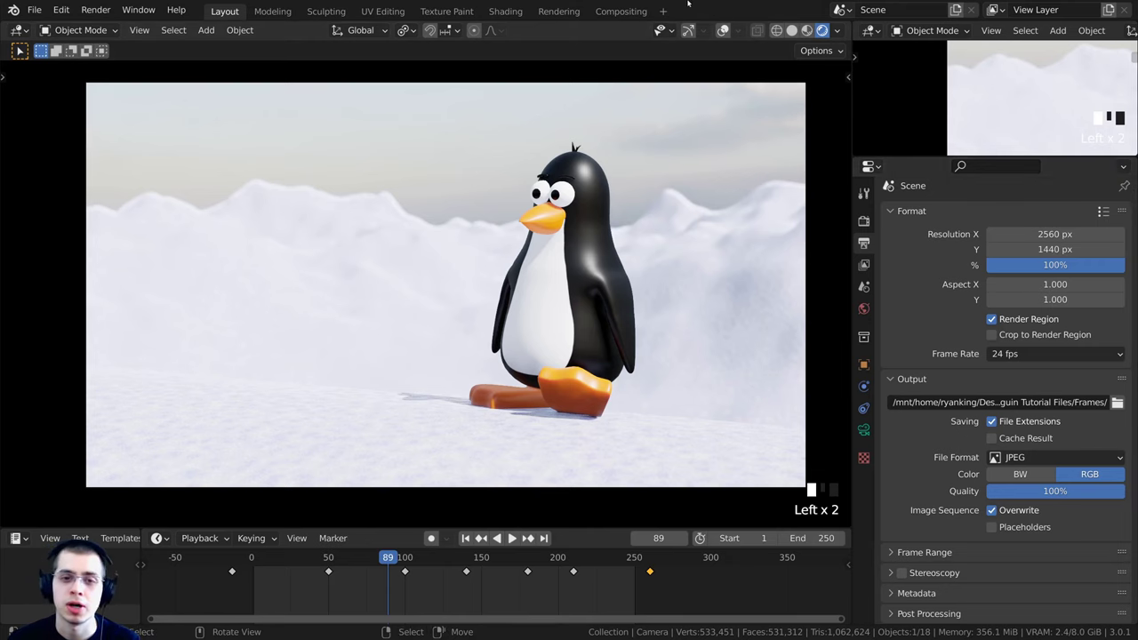
key(ctrl+s)
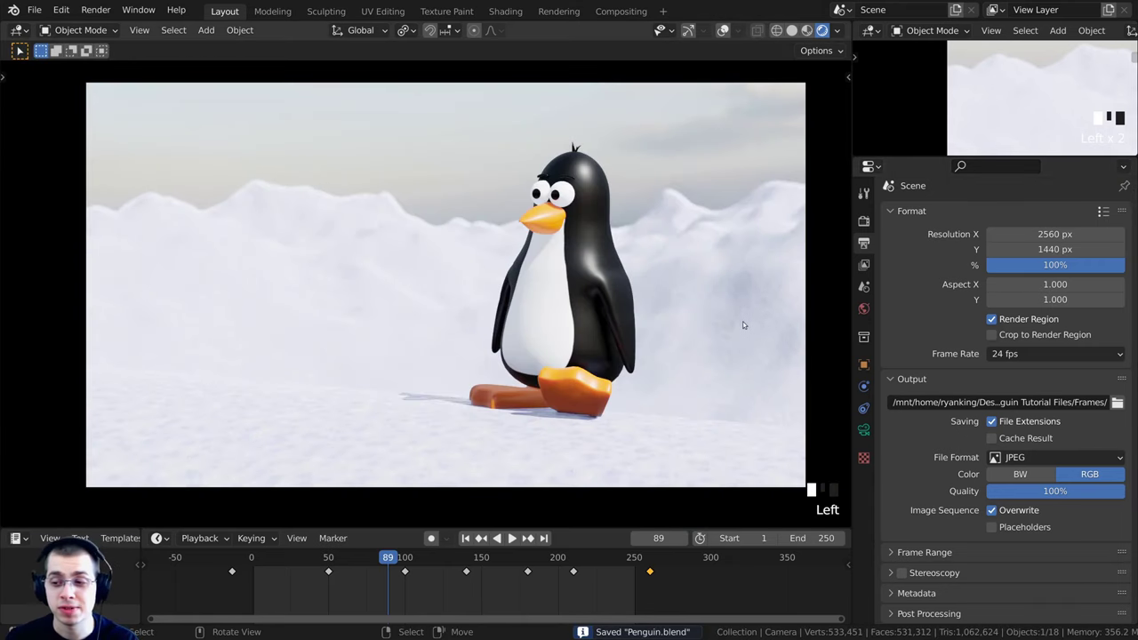
Render frame 89 as a still image and extend the properties editor to full height
key(ctrl+F12)
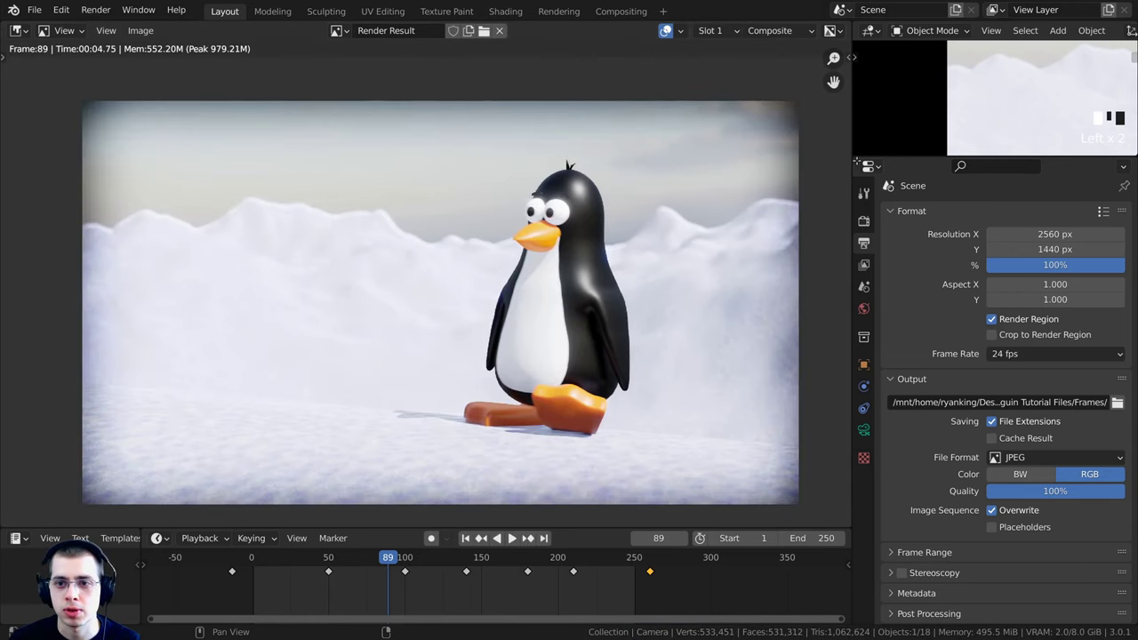
drag(857, 162, 862, 114)
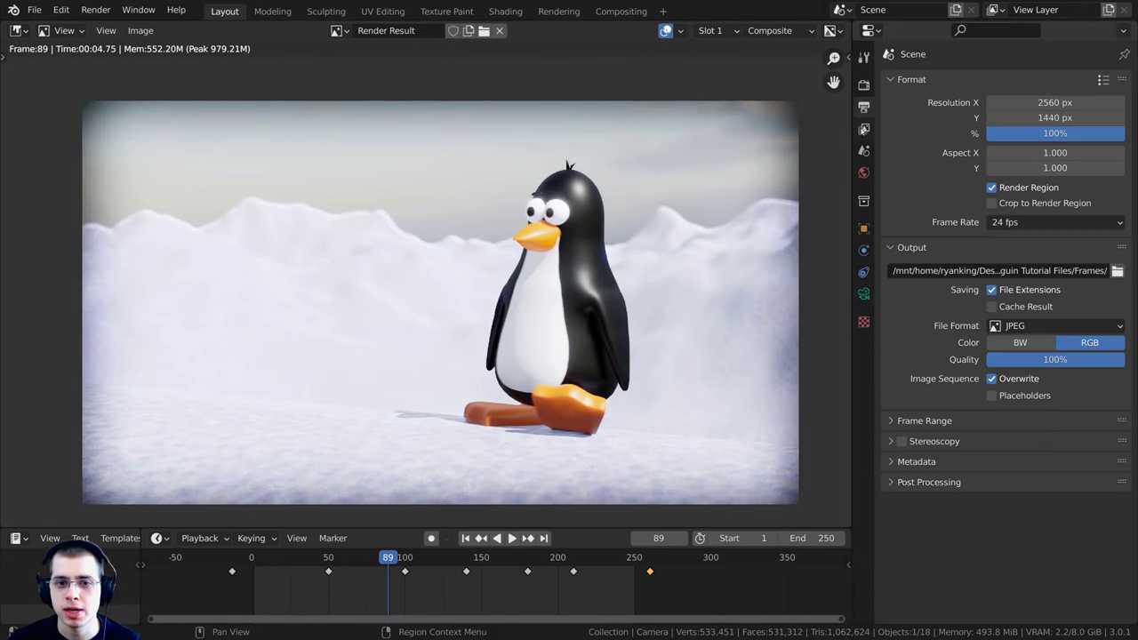
Move the Glare and Render Layers nodes closer to the other nodes in the compositing node tree
click(614, 11)
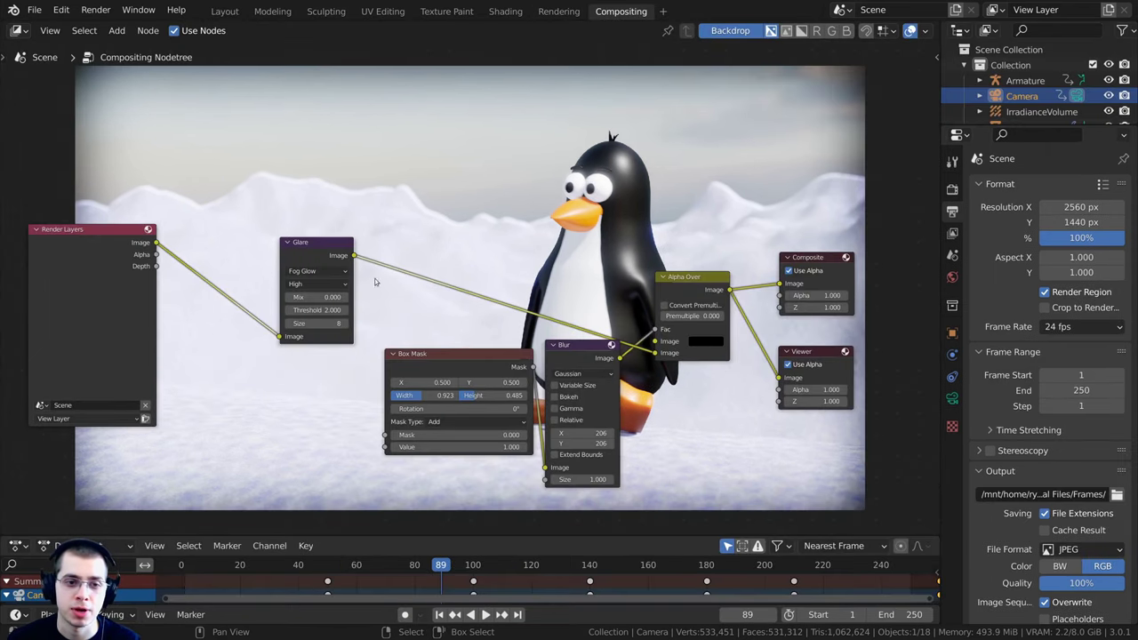
drag(322, 259, 410, 252)
drag(94, 272, 255, 290)
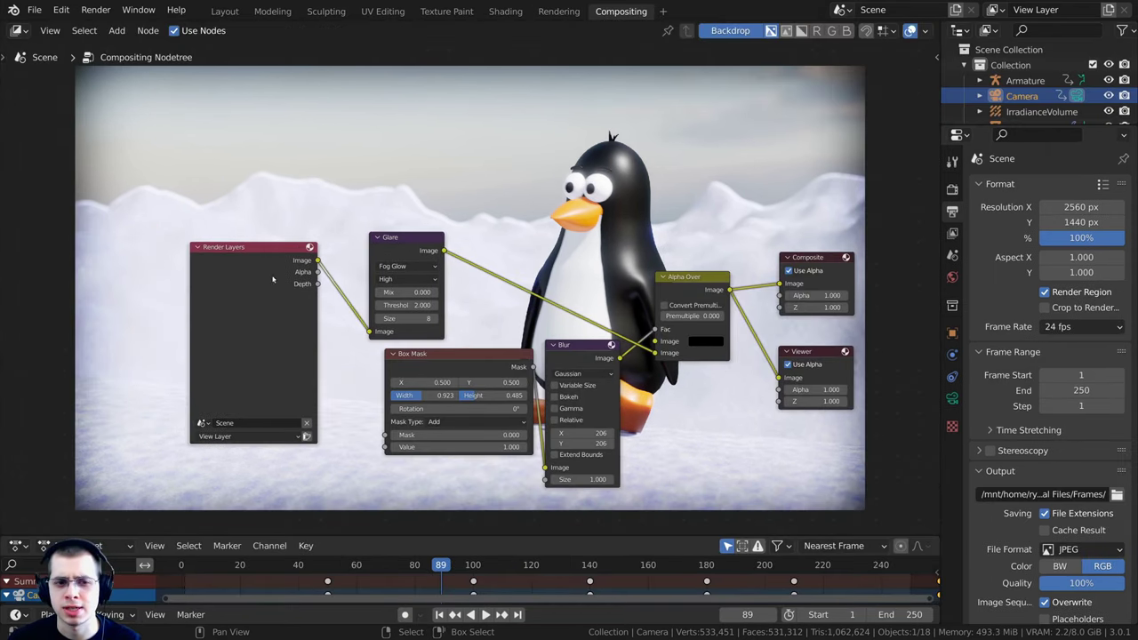
drag(397, 241, 411, 249)
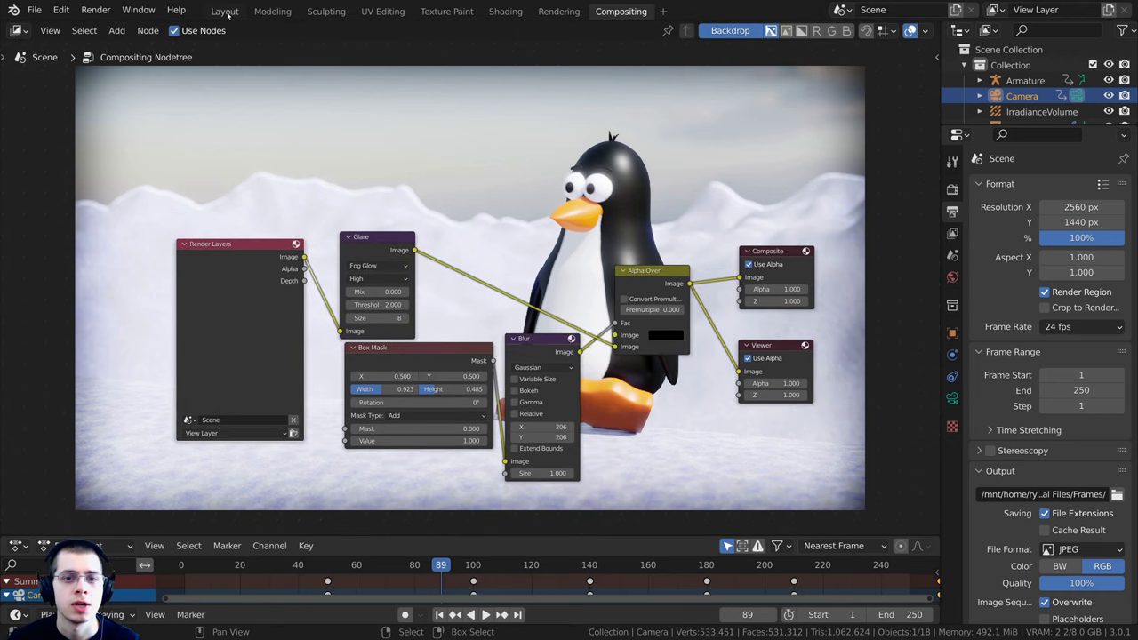
Return to the Layout workspace and view the available render engines in the render settings
click(224, 10)
click(864, 84)
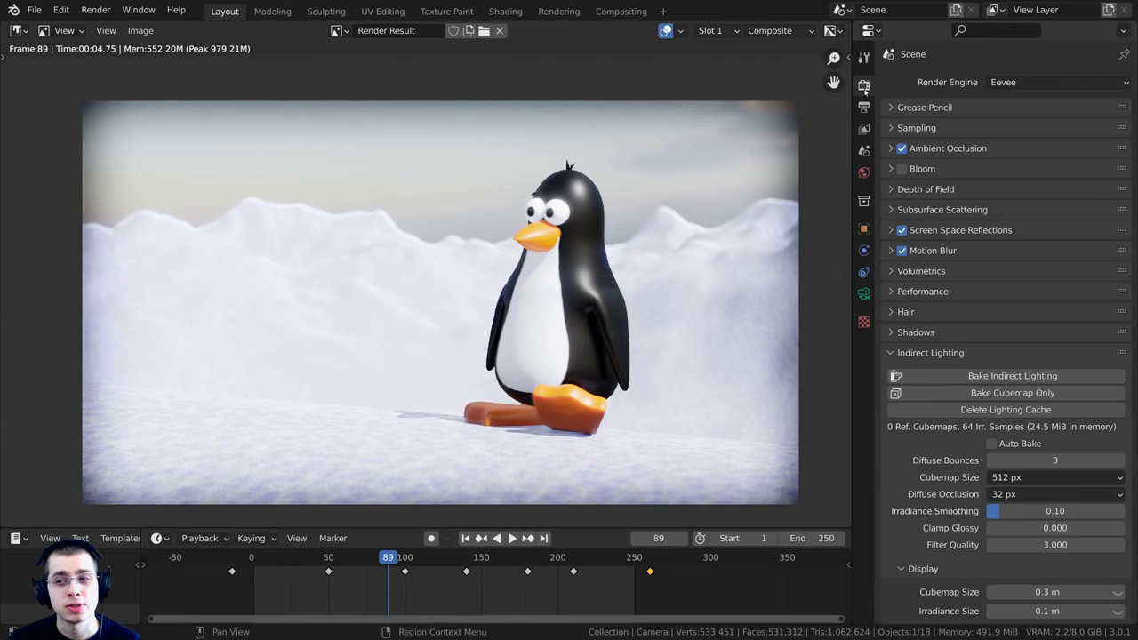
click(1051, 90)
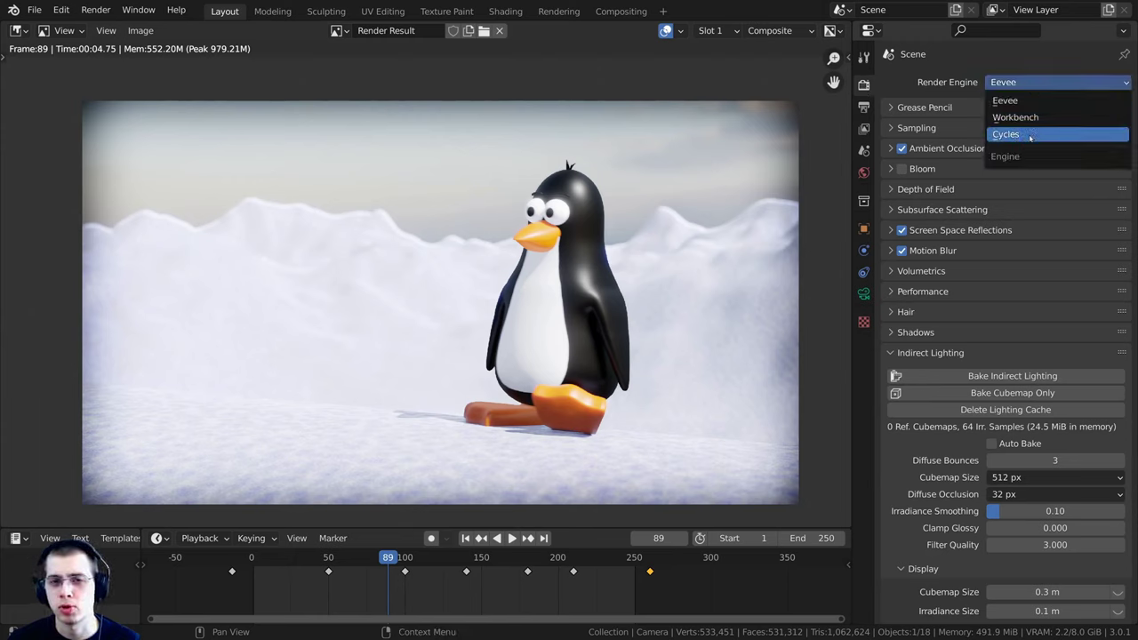
Add a Denoise node in the compositor between the Render Layers image output and the Glare node
click(618, 16)
middle_drag(614, 291, 435, 264)
scroll(495, 283, up, 1)
key(shift+a)
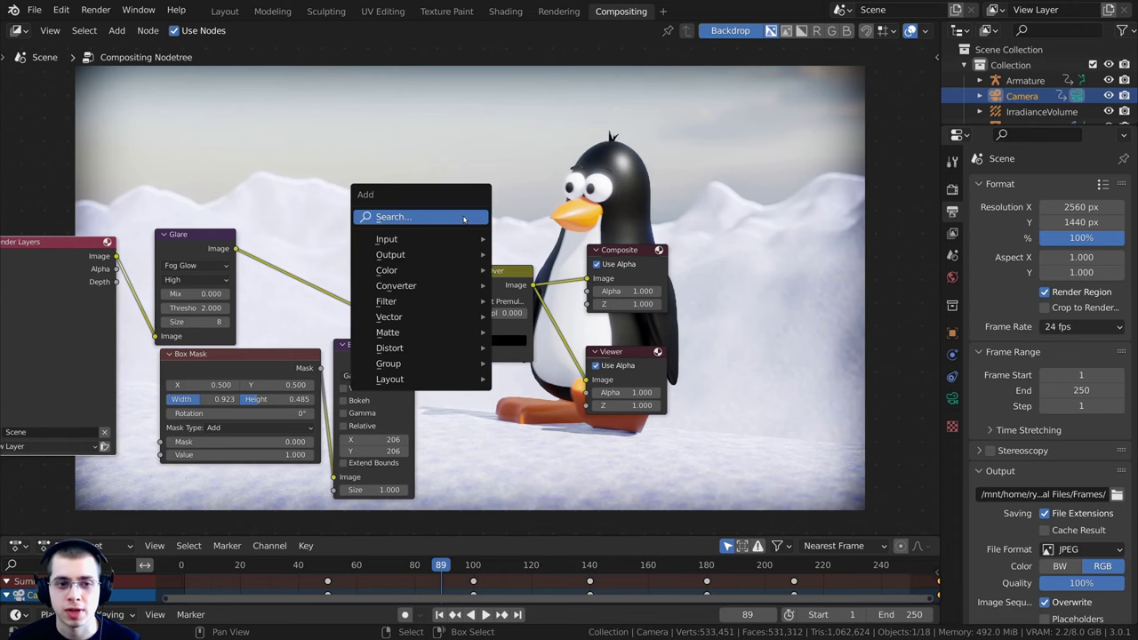
click(464, 216)
text(den)
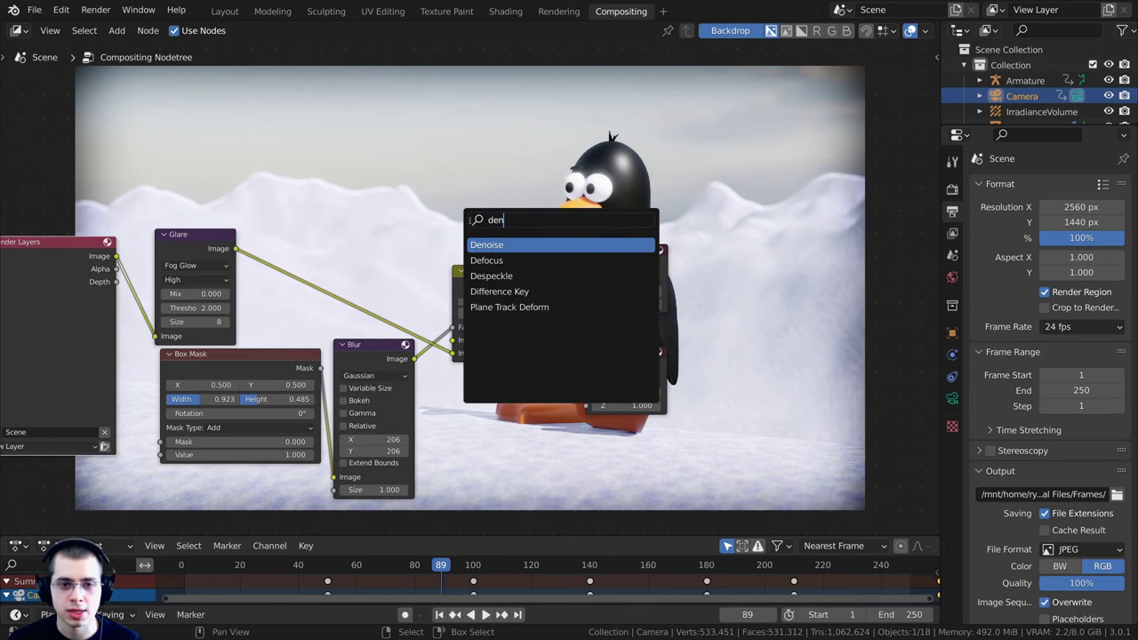
click(486, 245)
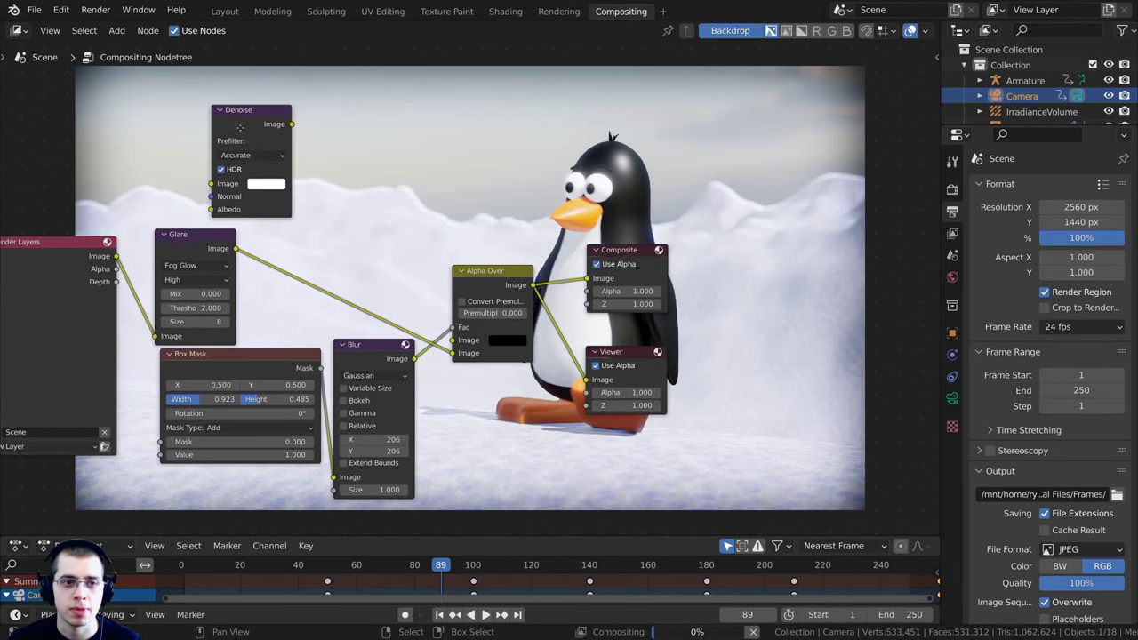
click(467, 226)
scroll(477, 256, up, 2)
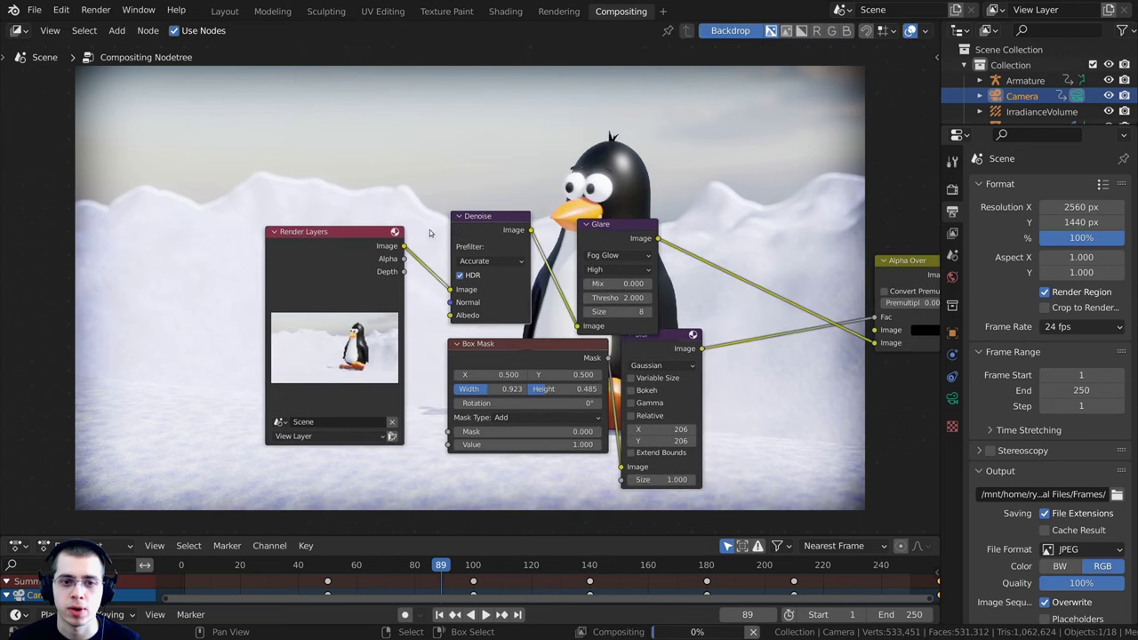
Set the Denoise node's prefilter to Fast and reposition the node between Render Layers and Glare
click(479, 255)
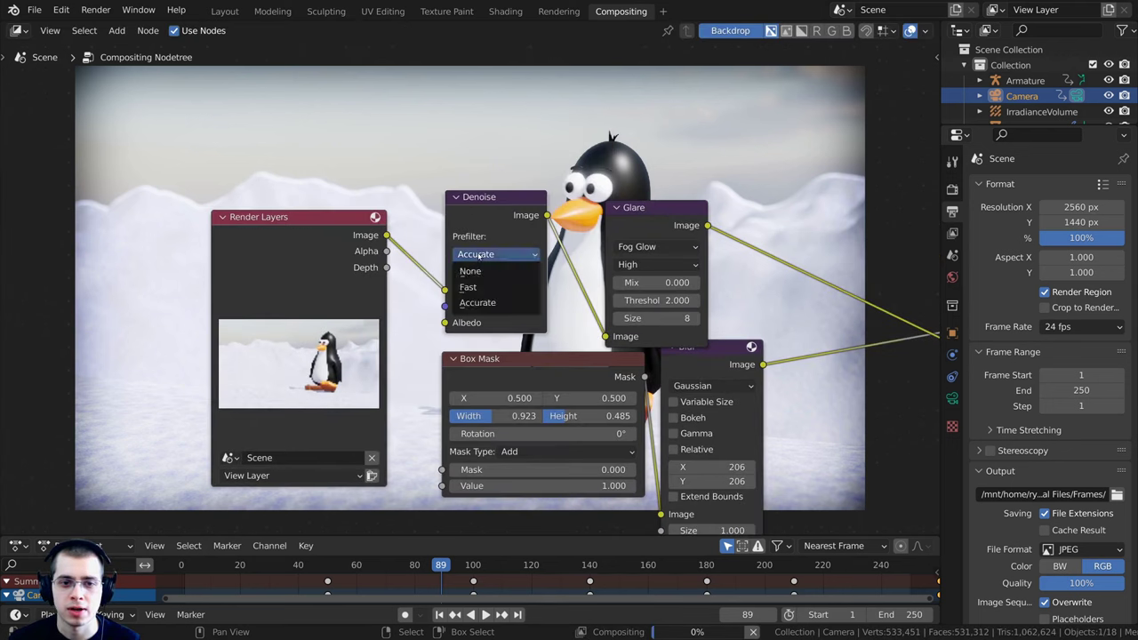
click(481, 256)
click(482, 255)
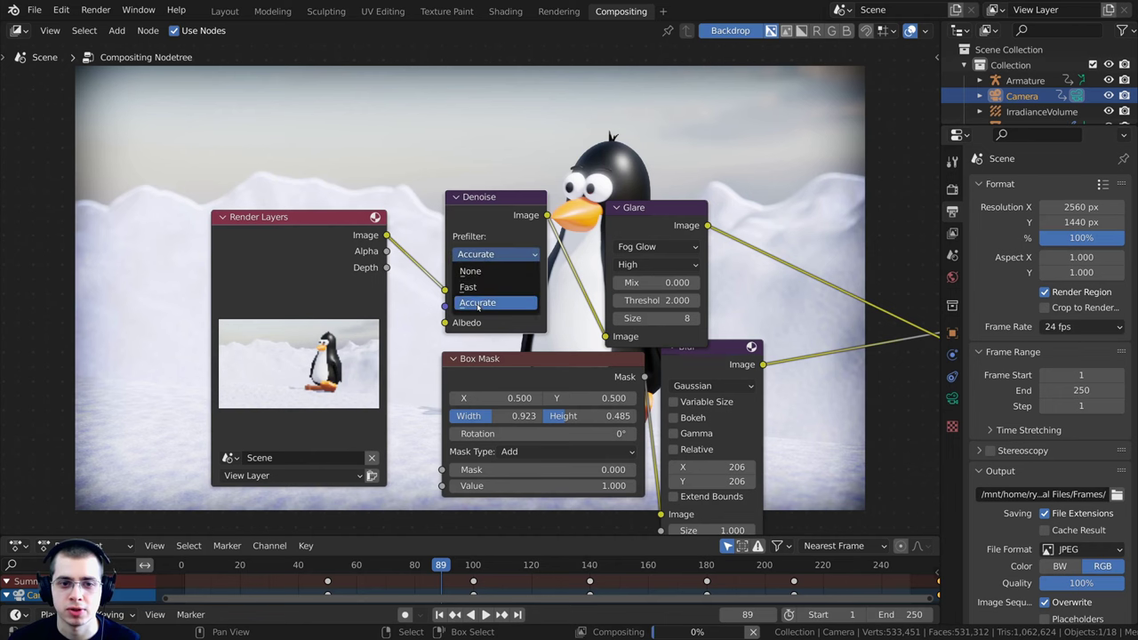
click(470, 286)
drag(480, 234, 455, 239)
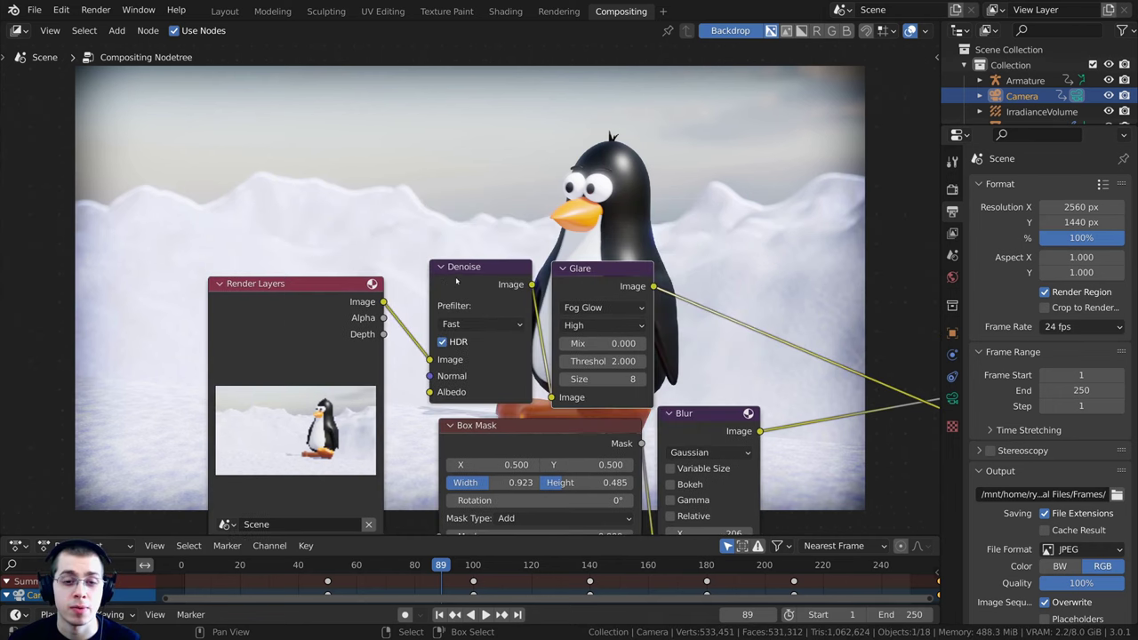
drag(457, 281, 454, 291)
Delete the Denoise node while keeping the Render Layers image linked to the Glare node
middle_drag(506, 252, 502, 358)
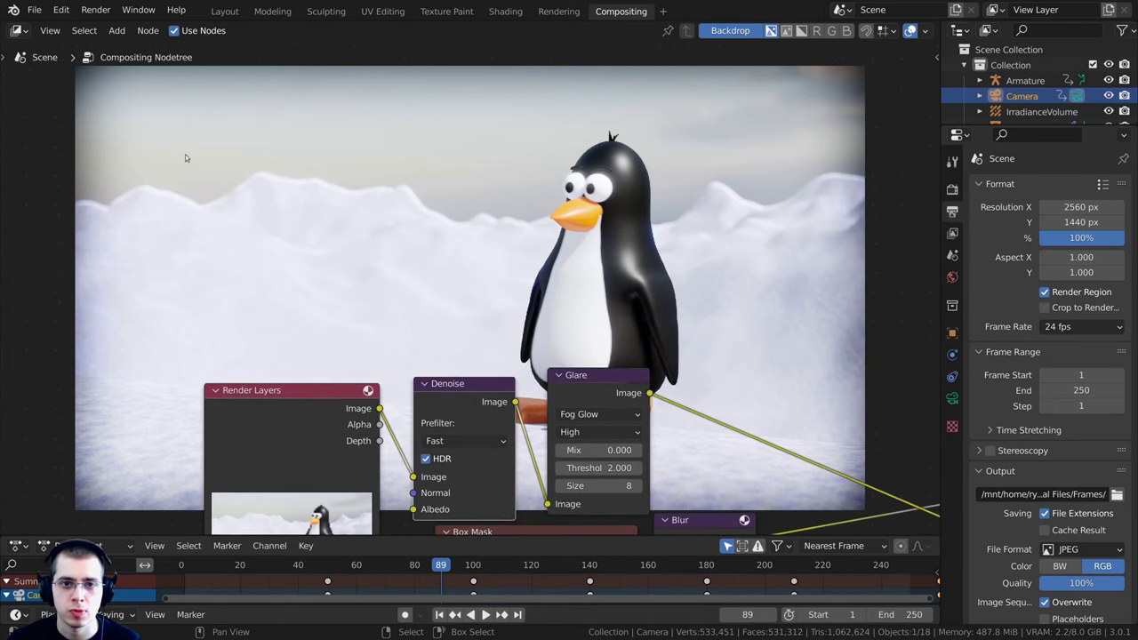
middle_drag(568, 291, 555, 243)
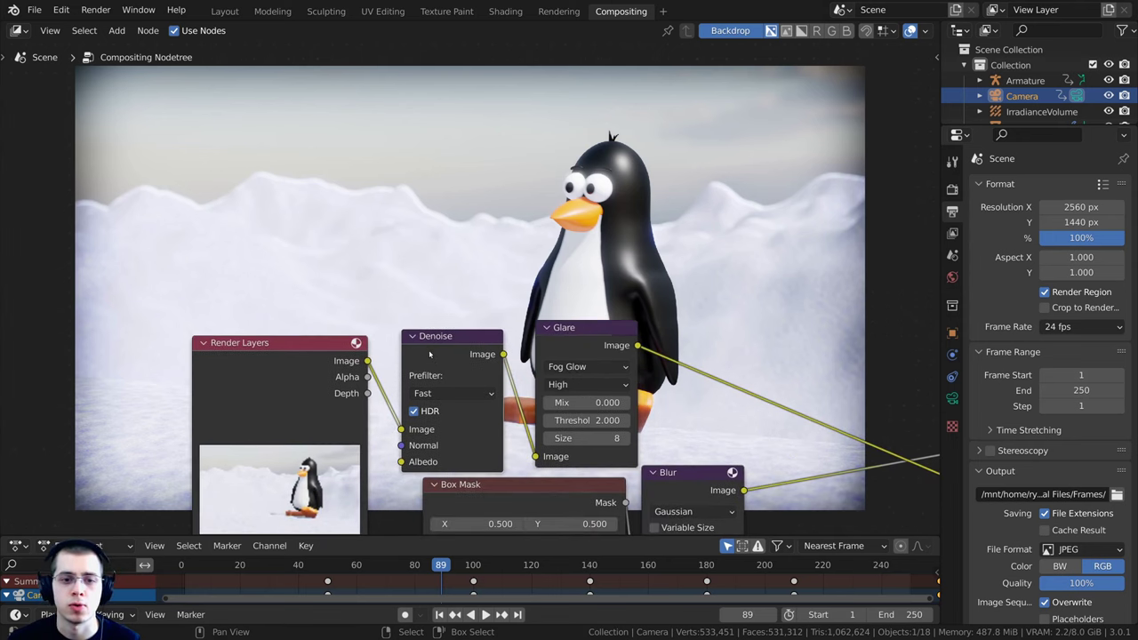
mouse_move(437, 352)
mouse_down()
mouse_move(465, 359)
mouse_move(446, 348)
mouse_up()
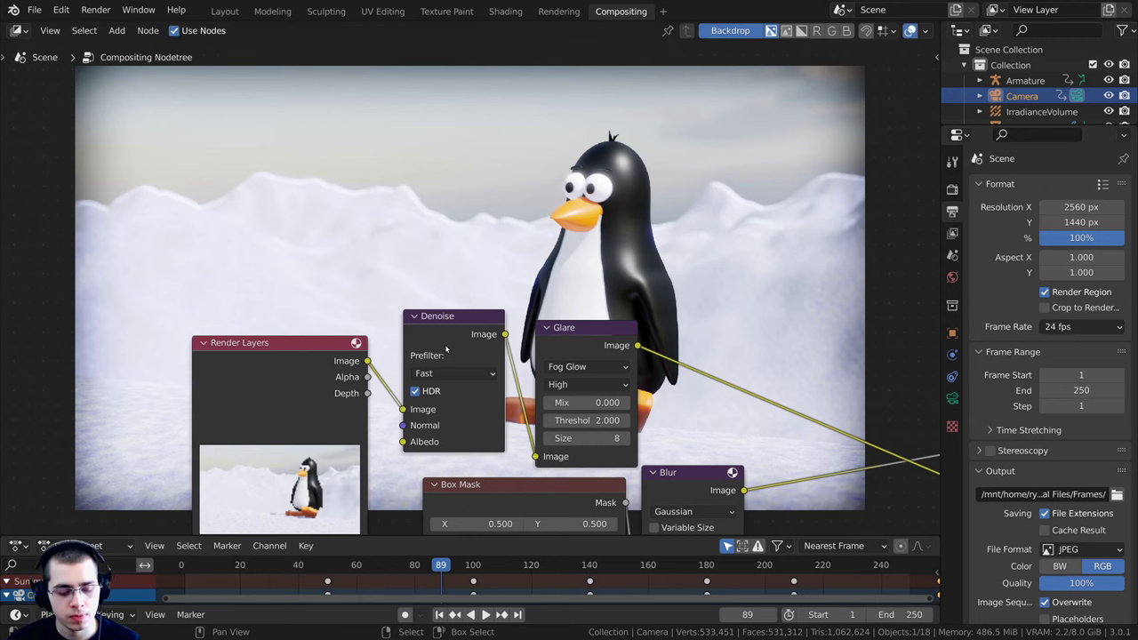
key(ctrl+x)
Move the Render Layers and Glare nodes toward each other to narrow the gap between them
drag(336, 385, 350, 374)
drag(580, 336, 563, 328)
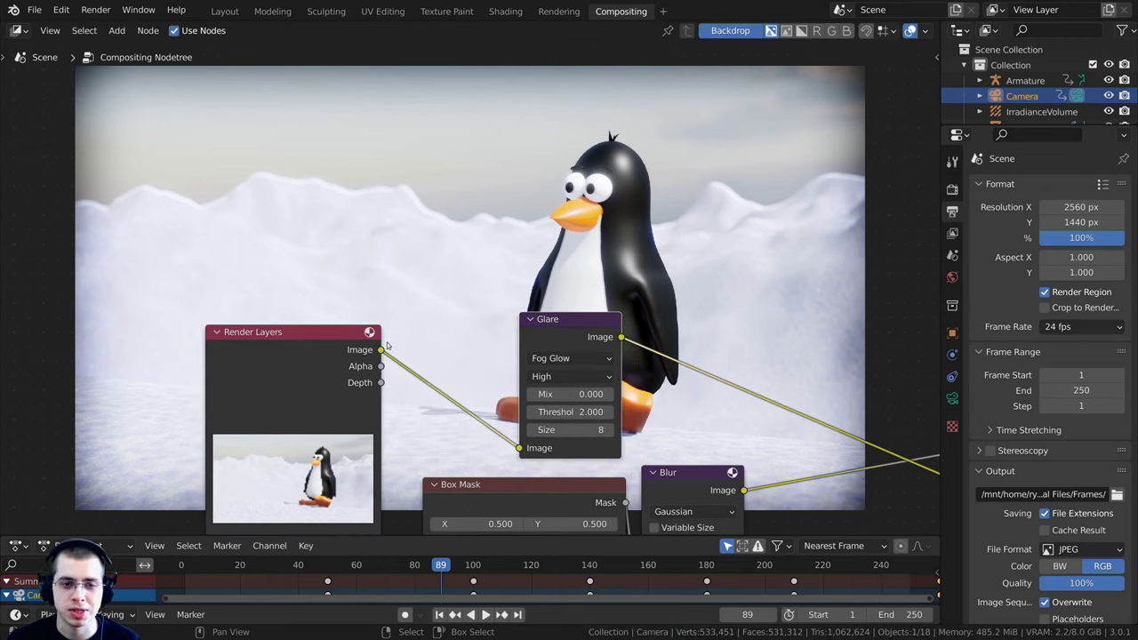
scroll(548, 372, down, 1)
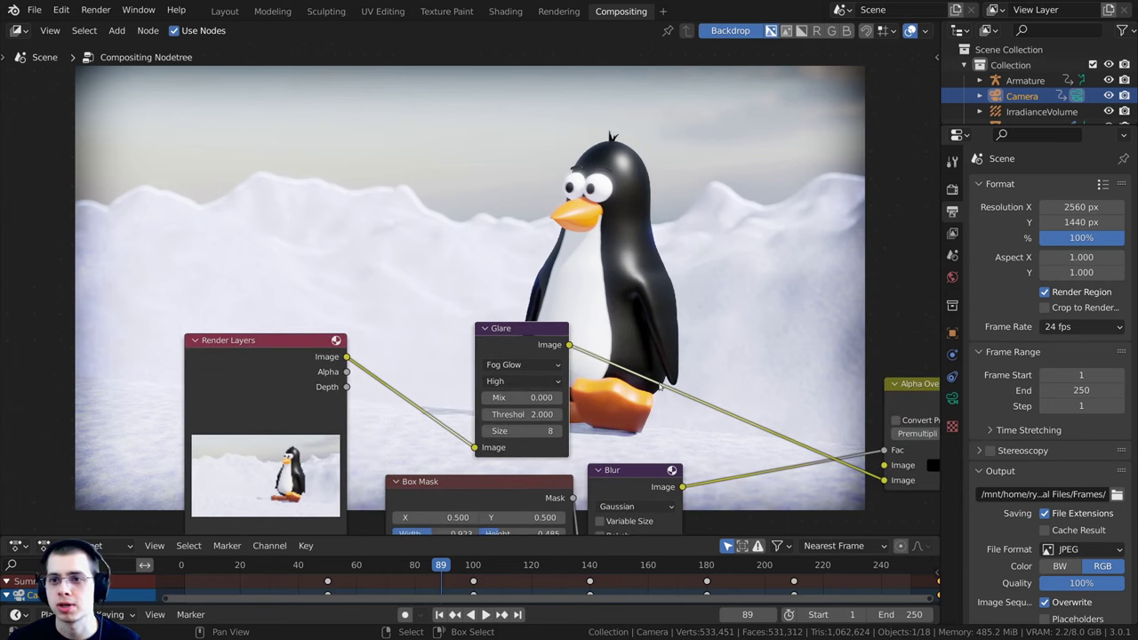
scroll(569, 304, down, 1)
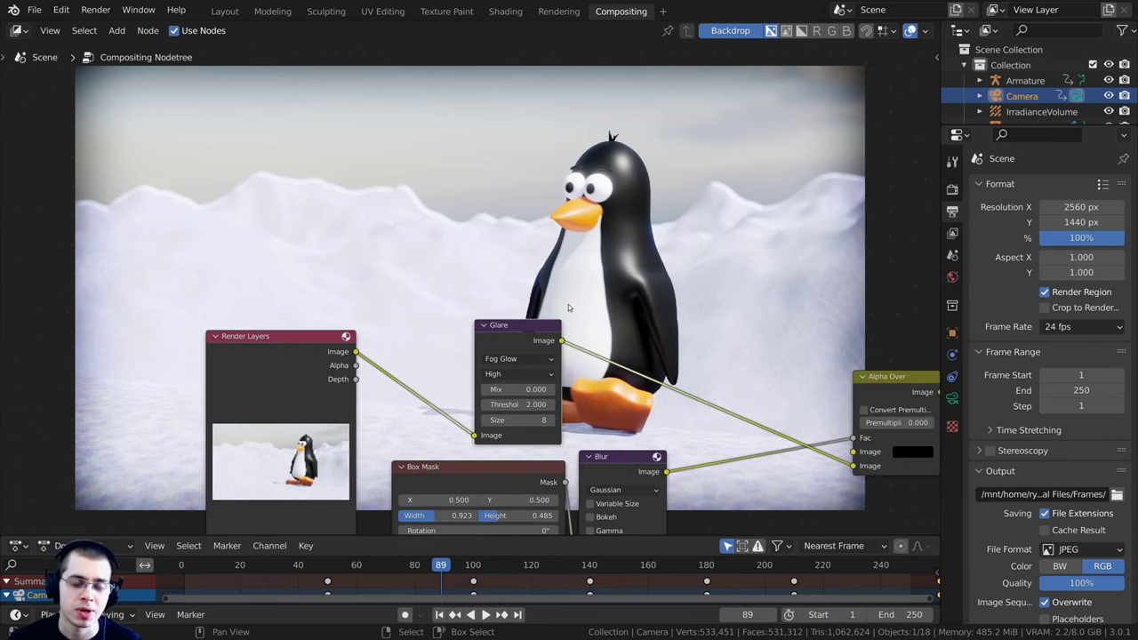
scroll(558, 263, down, 2)
Save the file from the Layout workspace, render the full animation, and save the file again
click(224, 11)
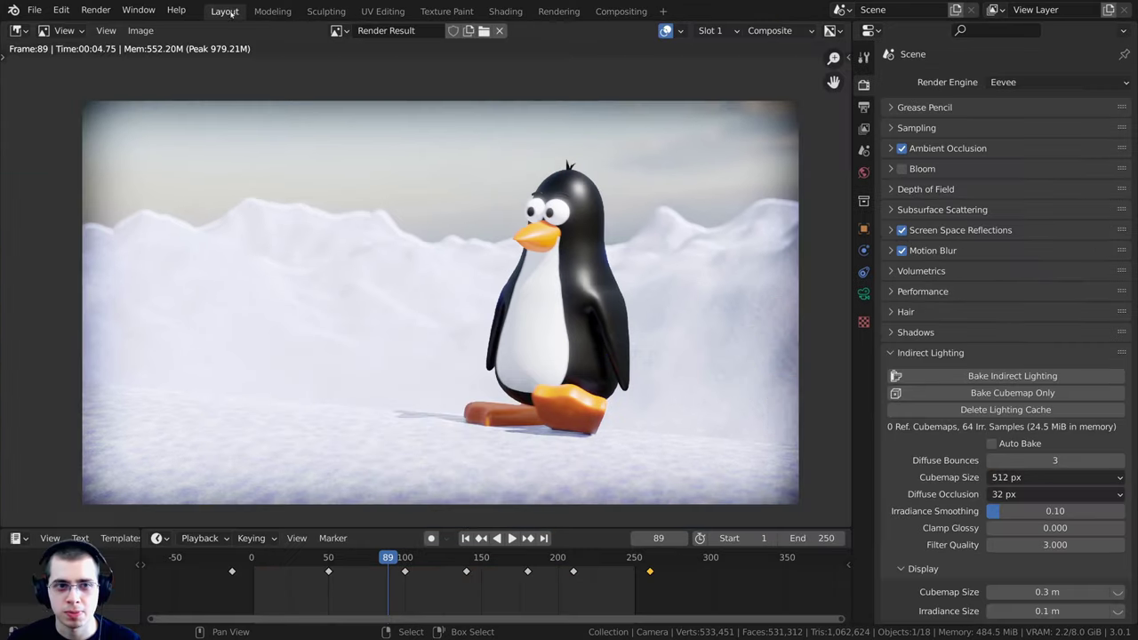
key(ctrl+s)
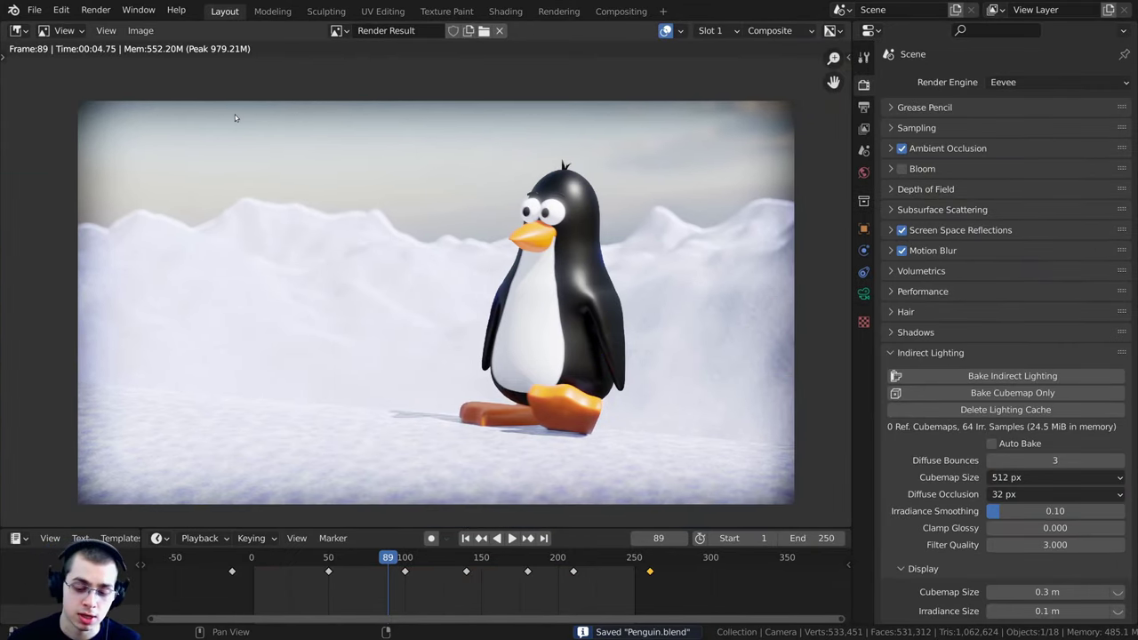
click(95, 10)
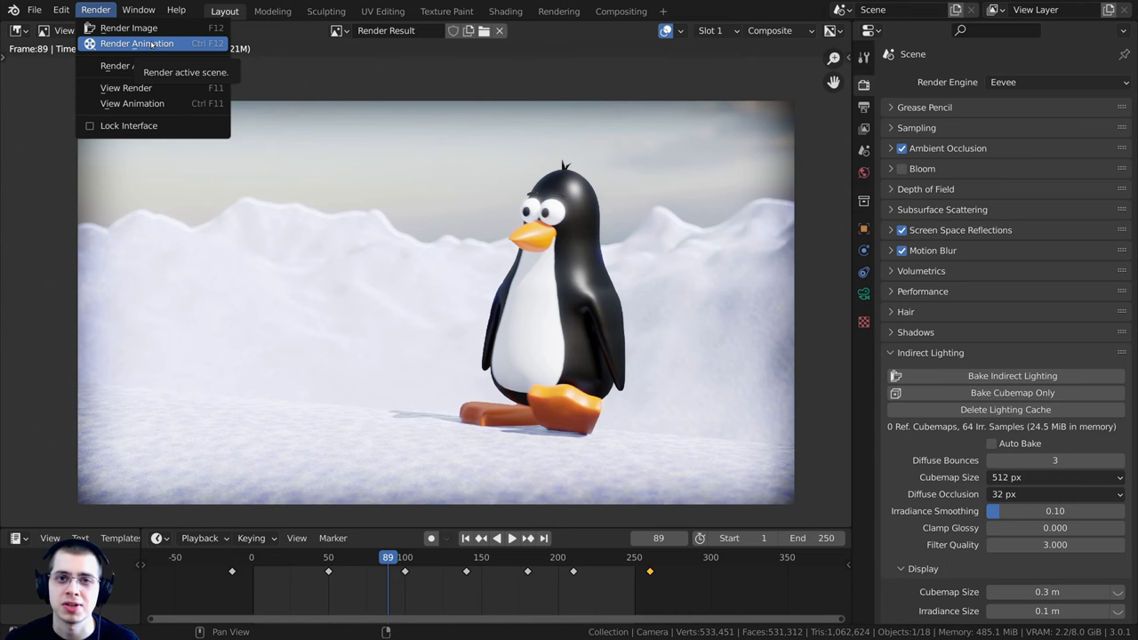
click(137, 44)
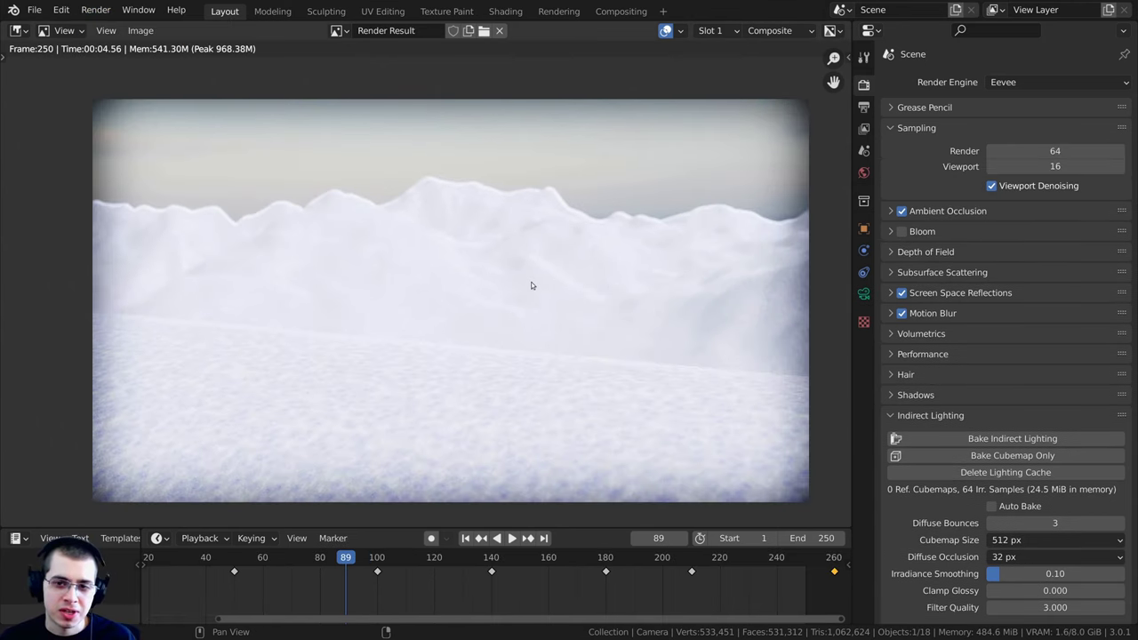
key(ctrl+s)
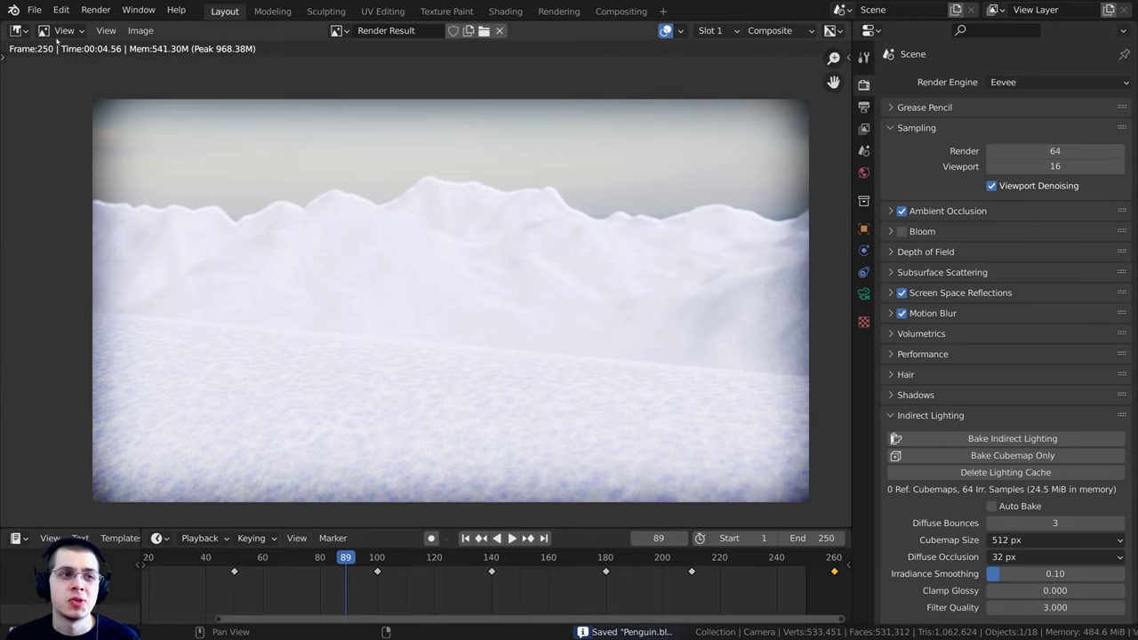
Create a new Video Editing file and close the file browser area so the preview fills its space
click(34, 10)
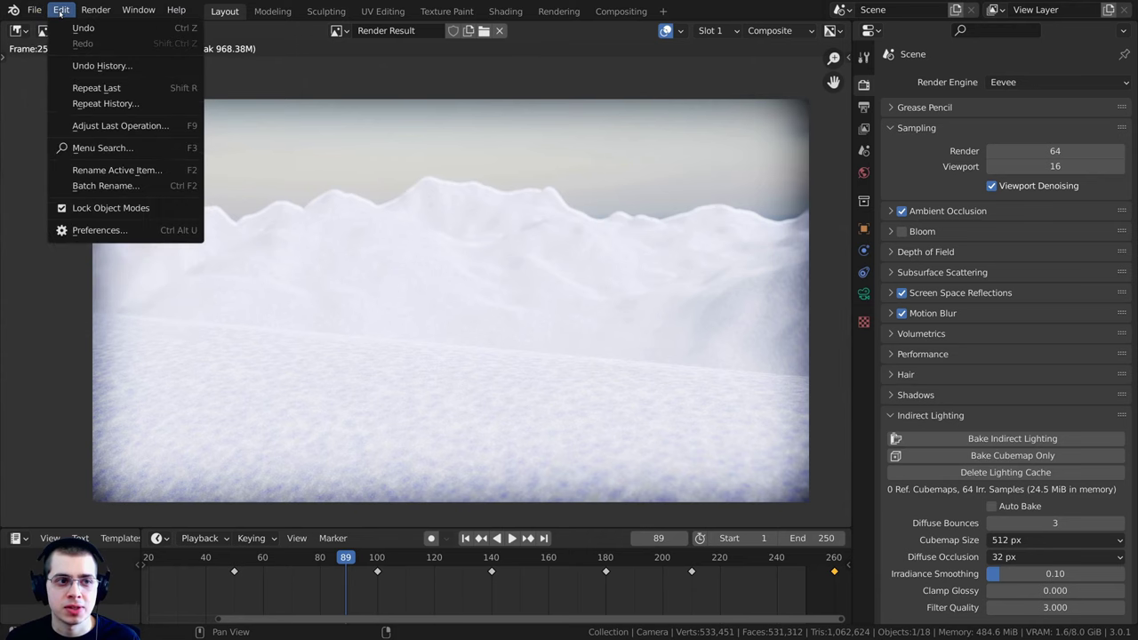
mouse_move(112, 31)
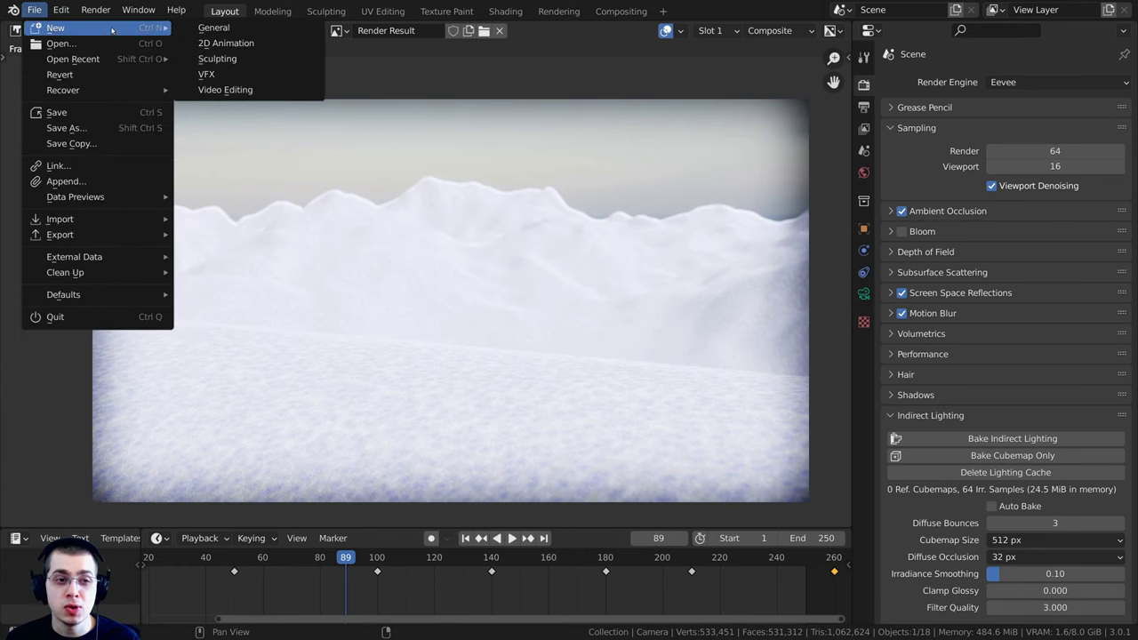
click(230, 90)
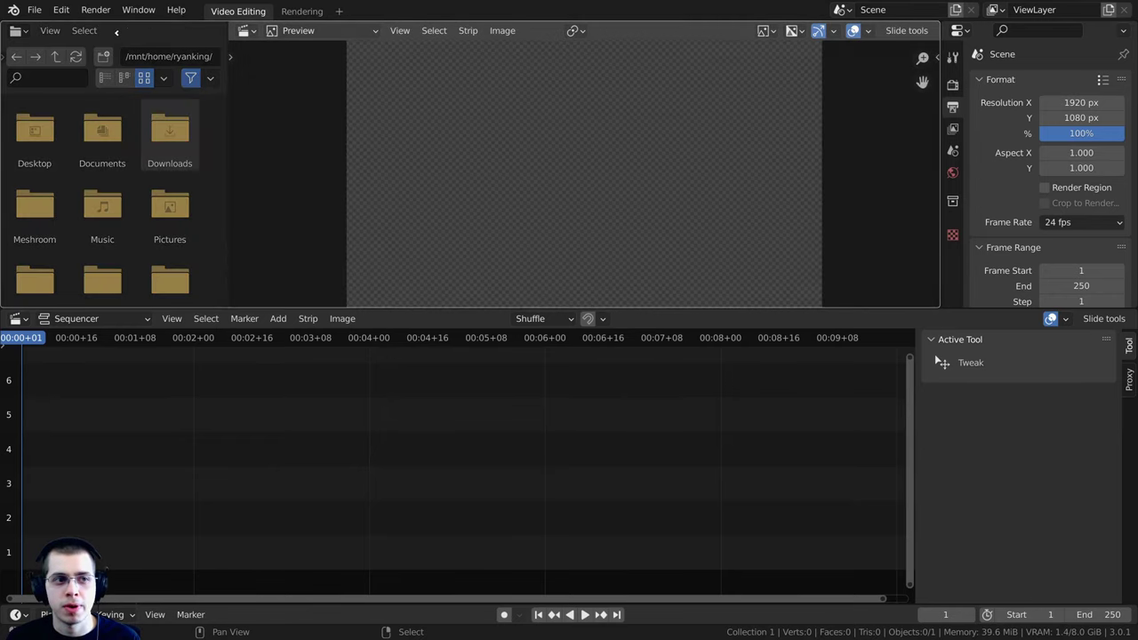
drag(117, 33, 117, 34)
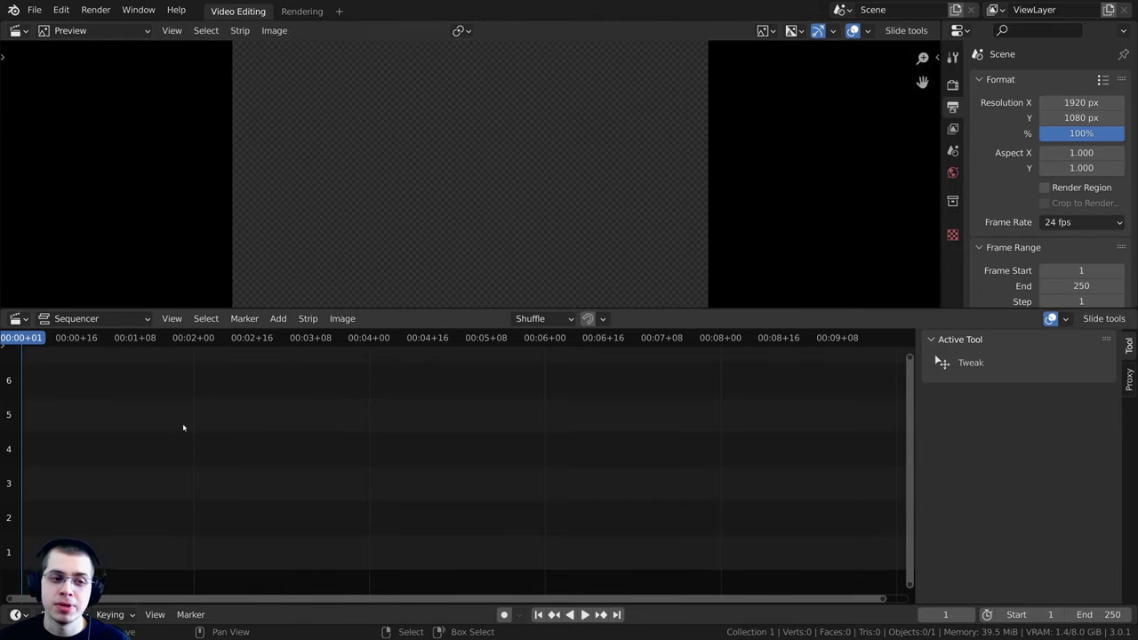
middle_drag(263, 431, 300, 437)
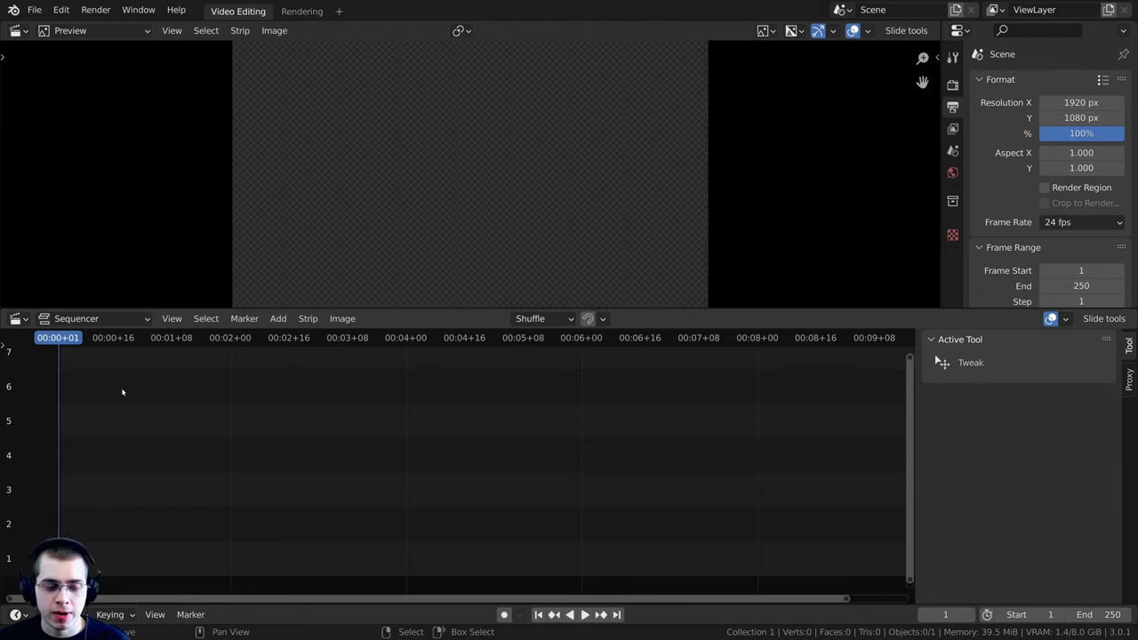
Add all JPEG images from the Frames folder as one image sequence strip, with reverse sorting enabled so 0001.jpg comes first
key(shift+a)
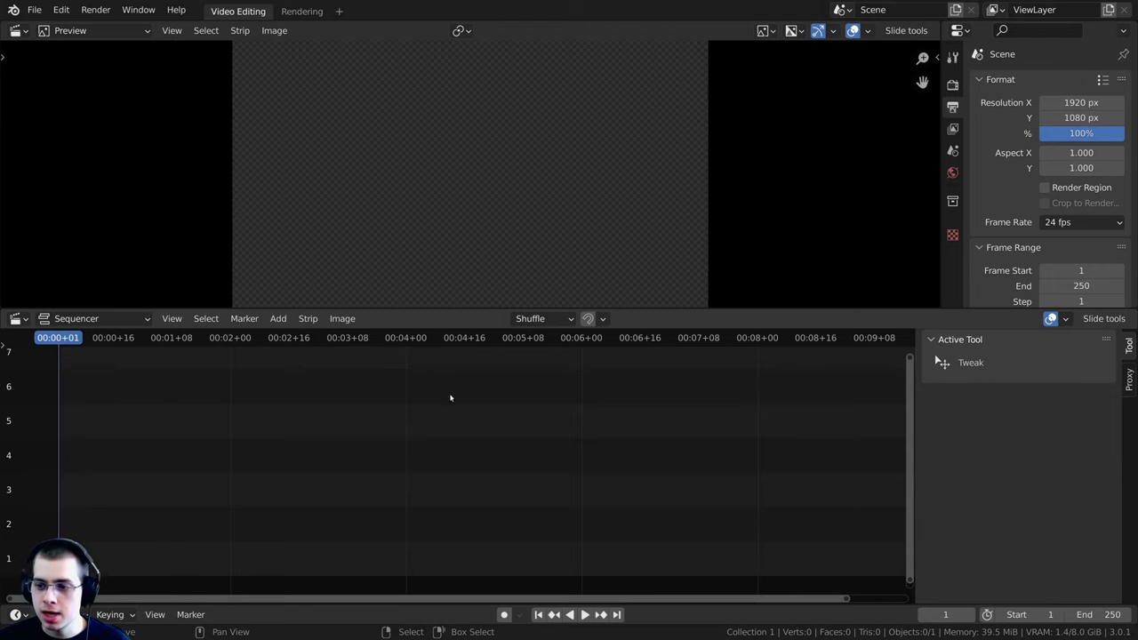
key(shift+a)
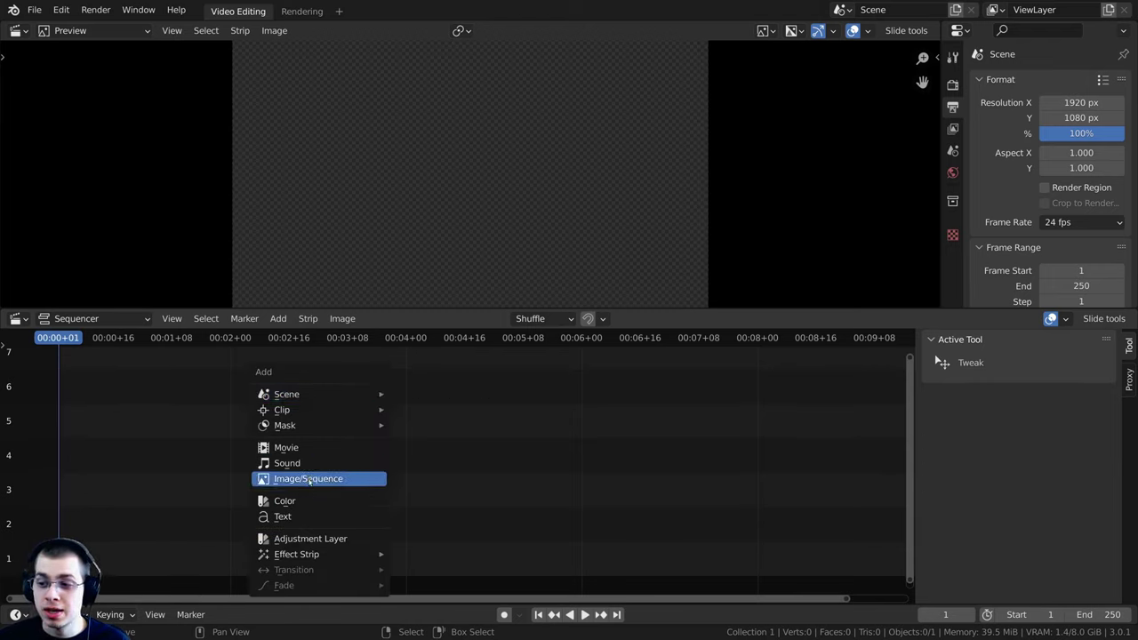
click(309, 480)
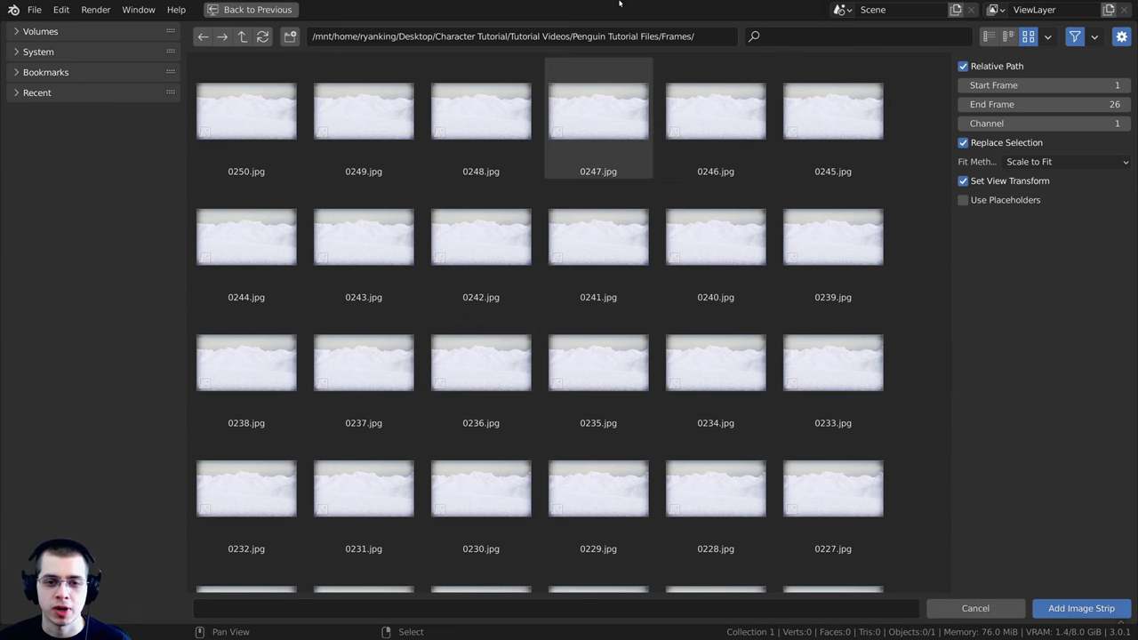
key(a)
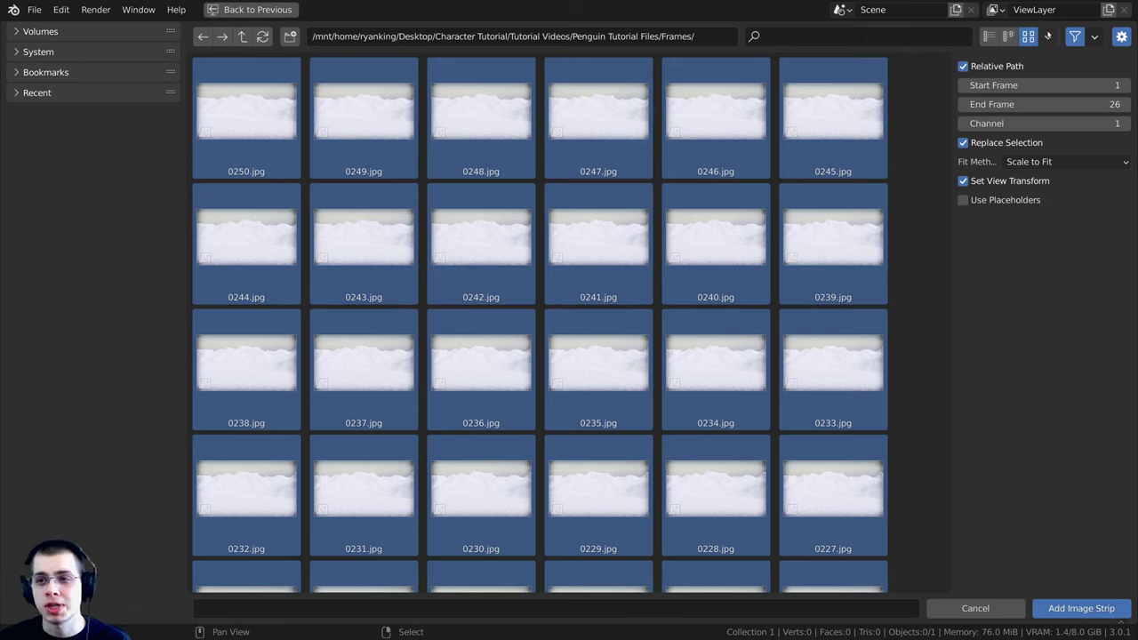
click(1048, 37)
click(1048, 36)
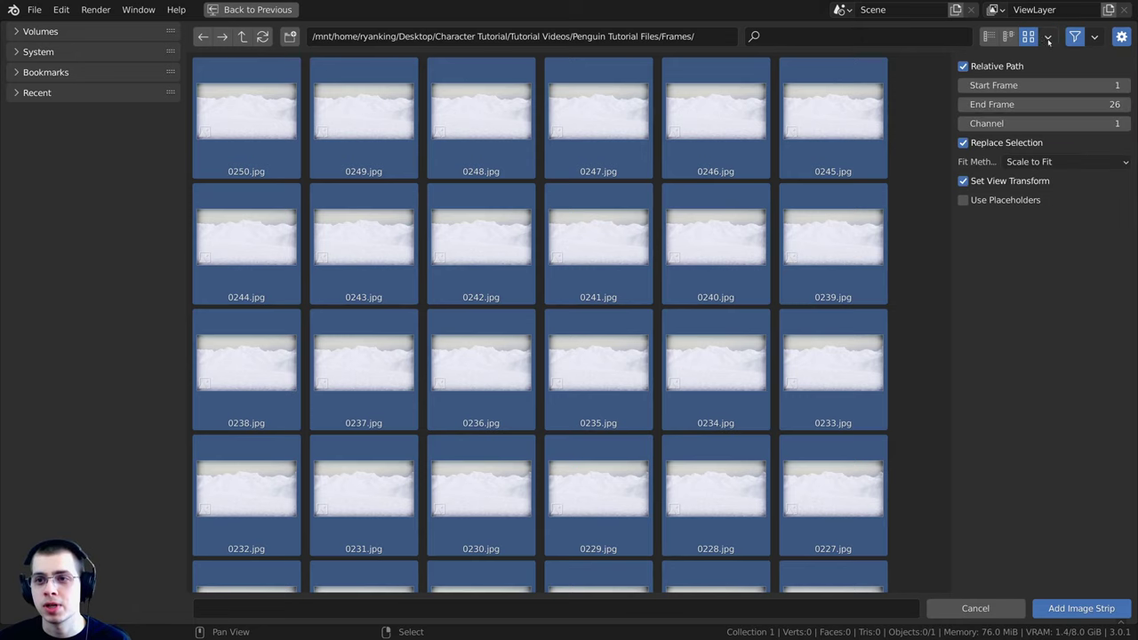
click(1048, 36)
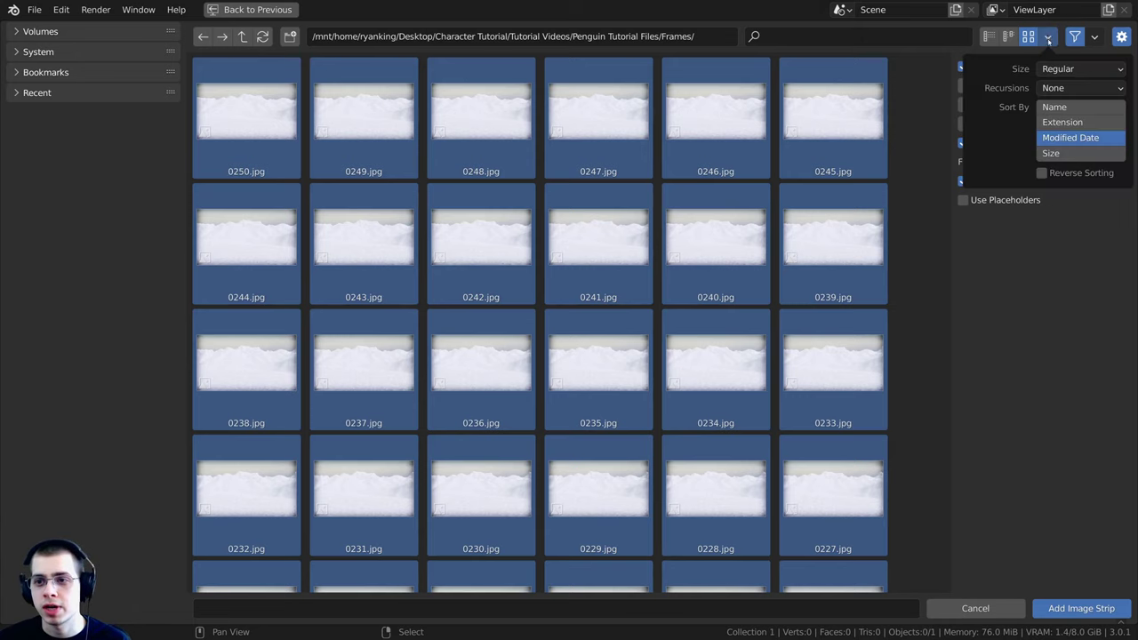
click(1042, 174)
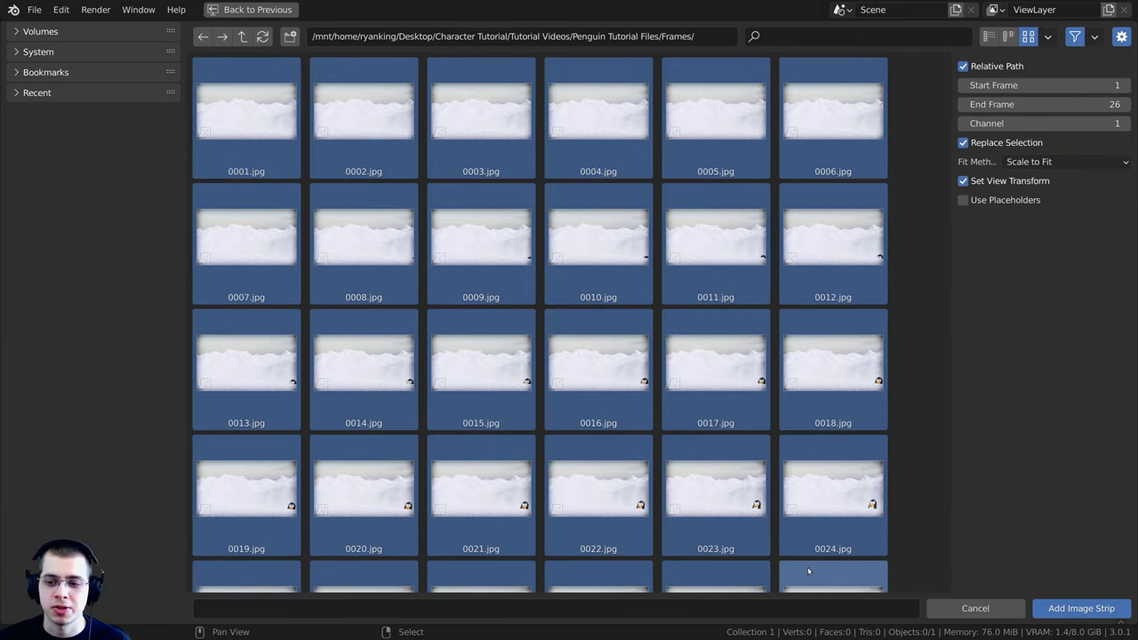
click(1074, 610)
Play part of the image sequence, and set the render size to match the image strip
key(space)
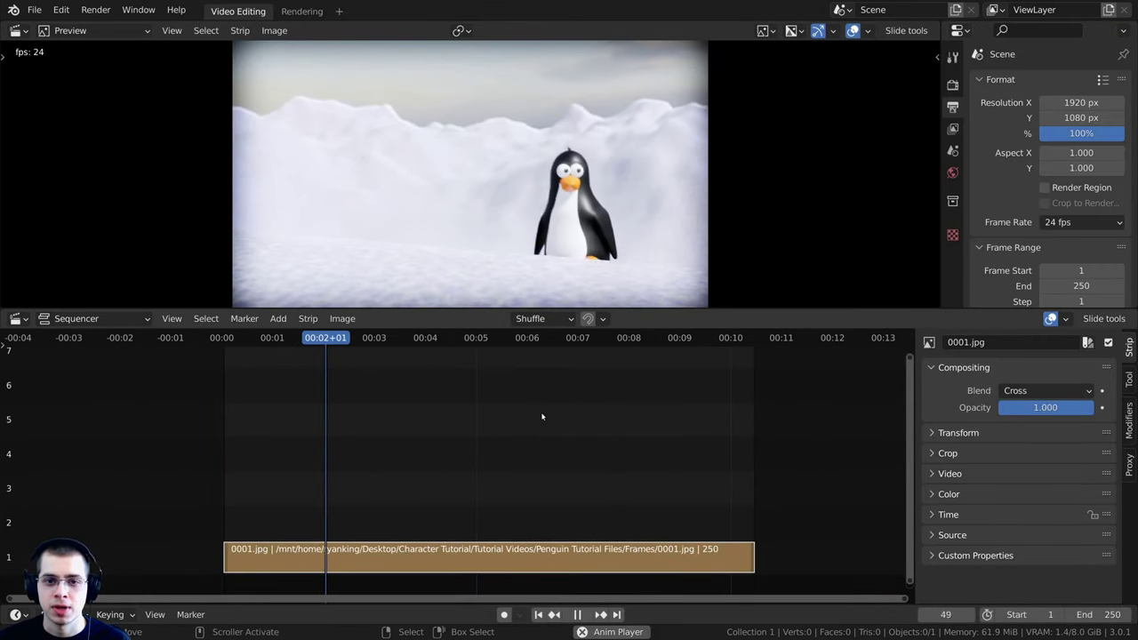
key(space)
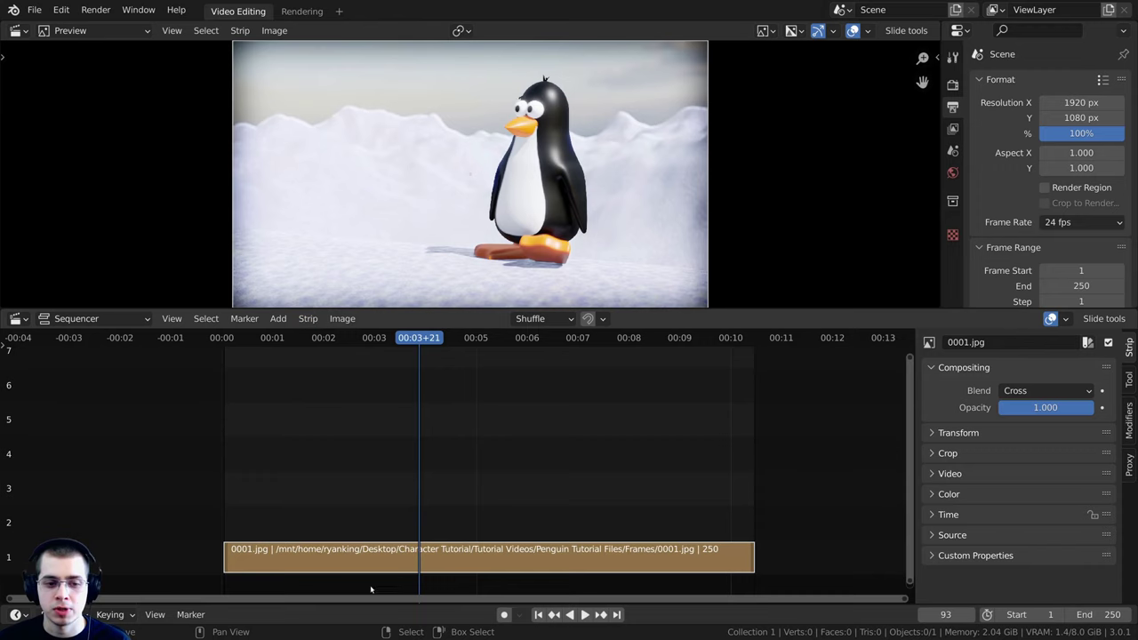
click(315, 322)
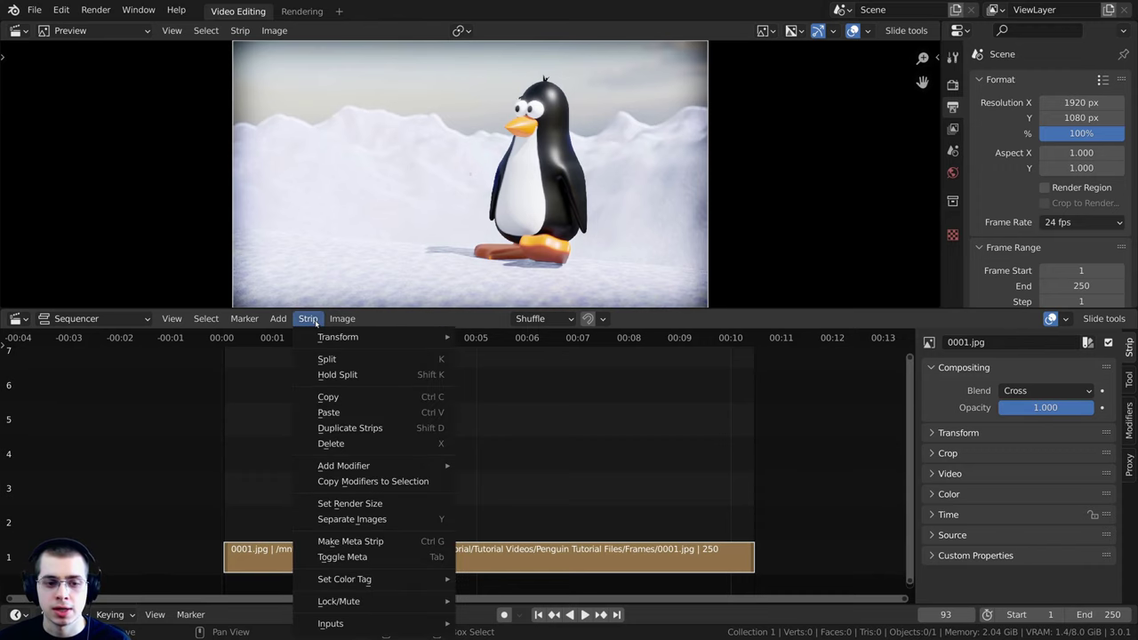
click(390, 505)
key(Home)
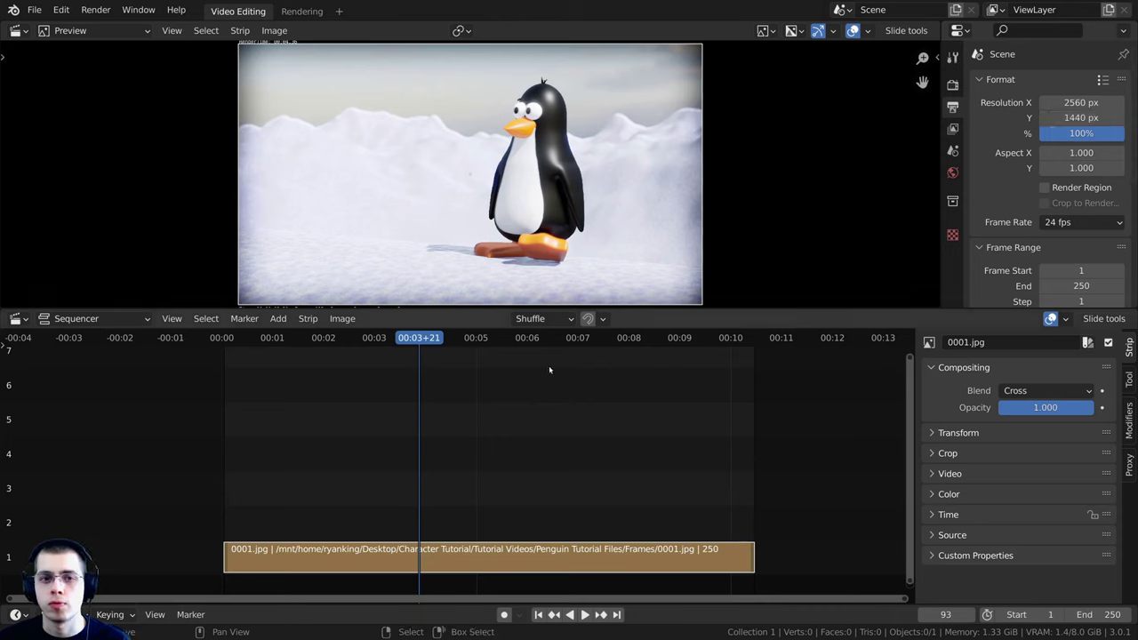
Play the image sequence from its start and scrub through the timeline to review the penguin animation
drag(549, 370, 310, 366)
key(space)
key(space)
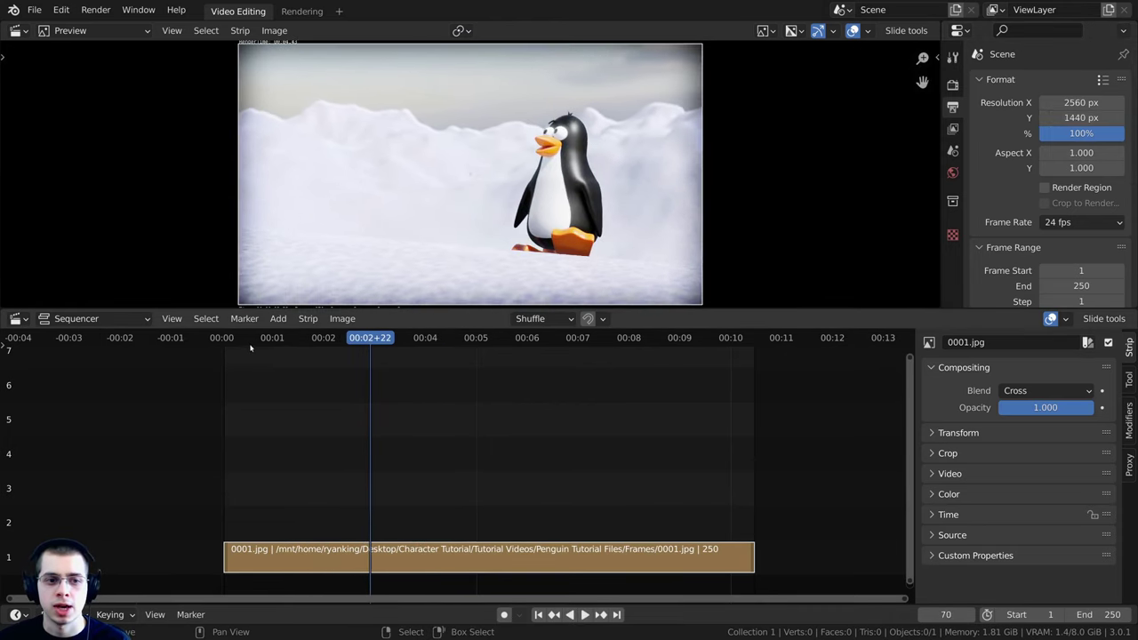
key(space)
click(224, 341)
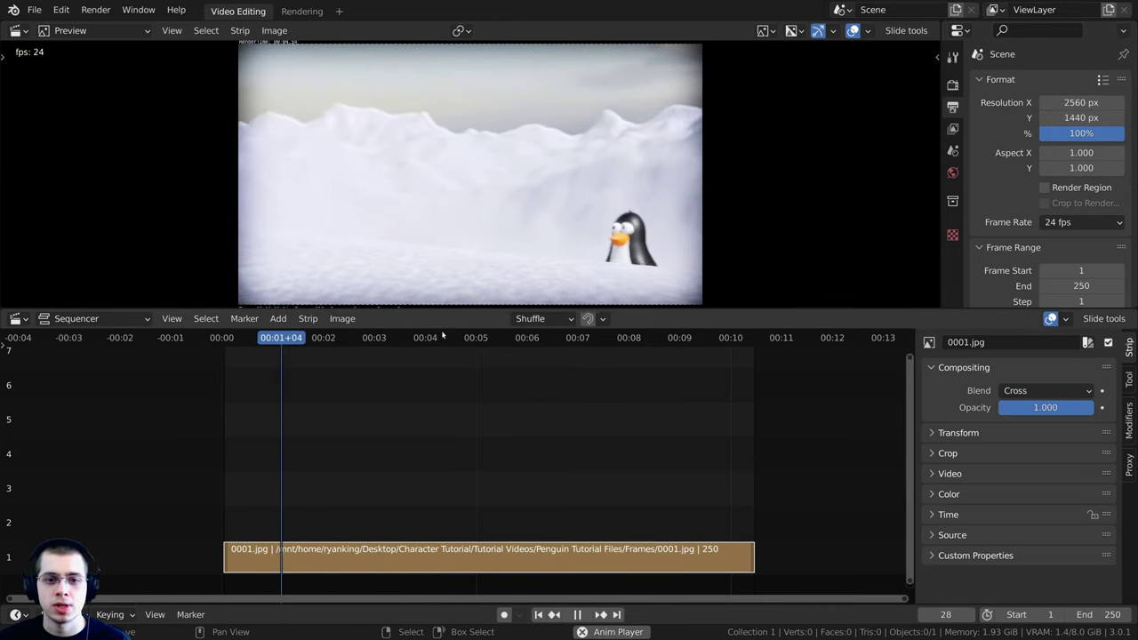
scroll(498, 351, up, 1)
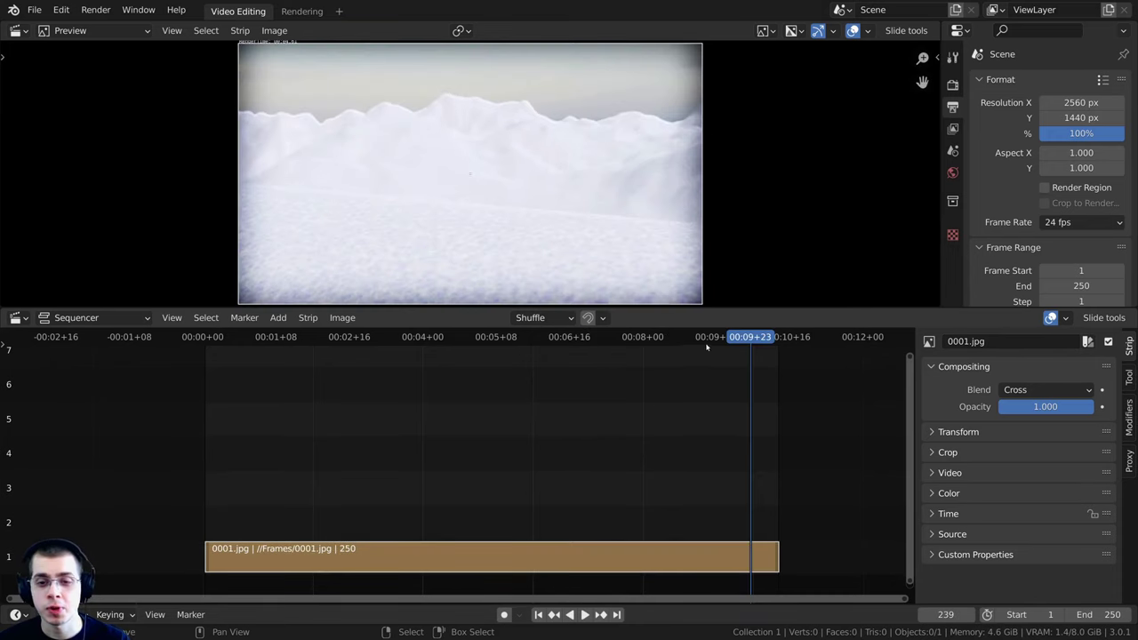
drag(707, 347, 459, 349)
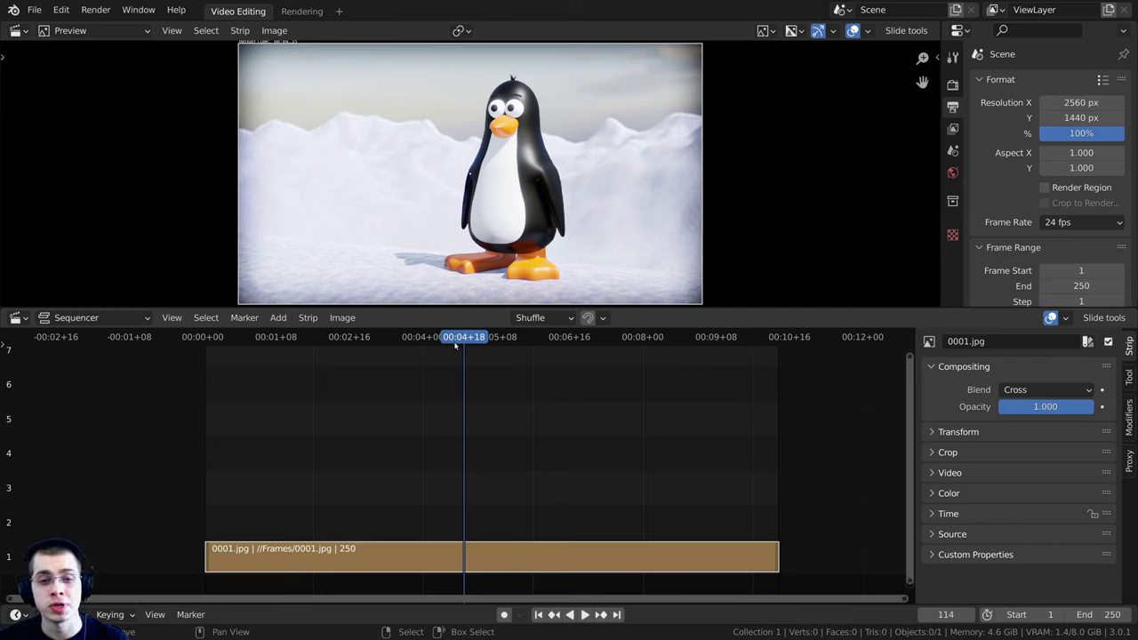
drag(455, 347, 351, 349)
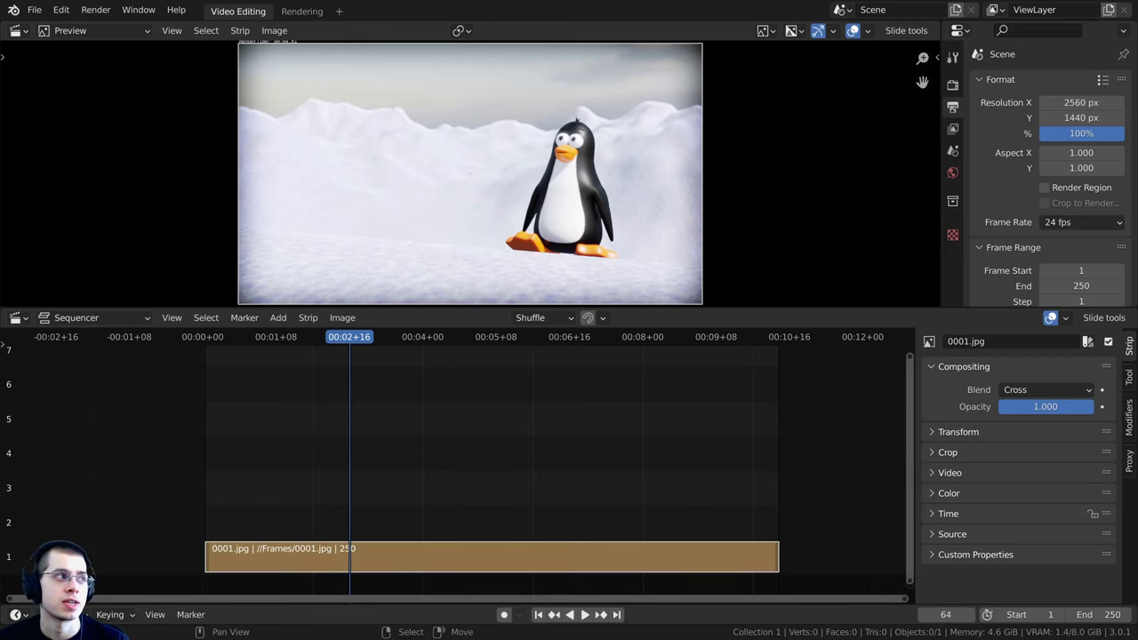
Add the a-gentle-breeze-wind-3.wav sound on channel 2 and shift it to start before the image strip
drag(2, 320, 352, 438)
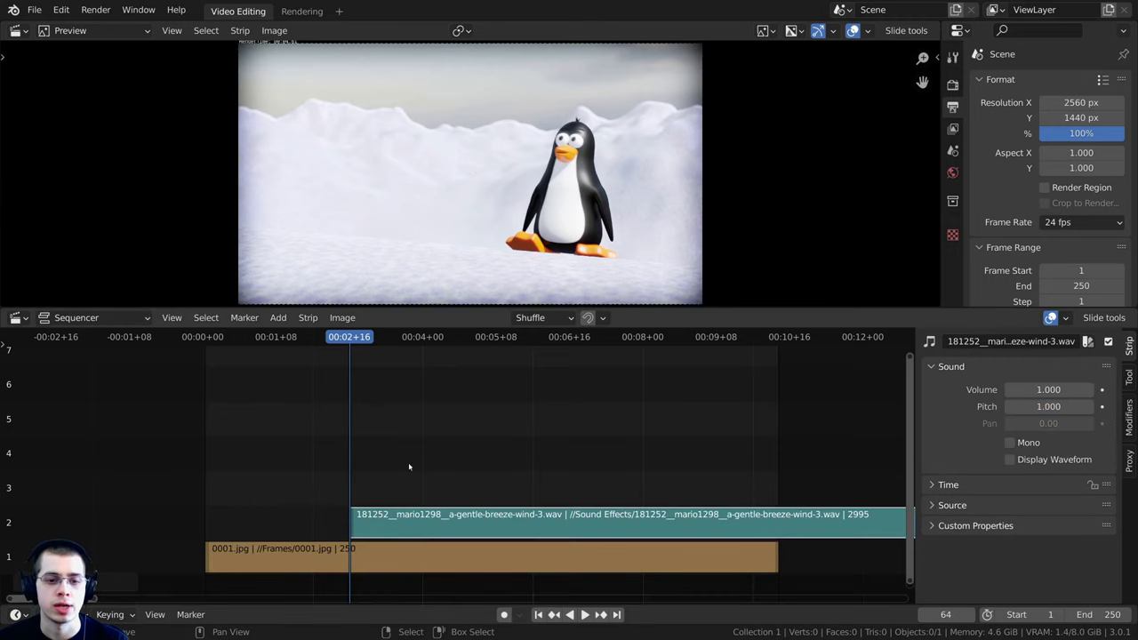
scroll(534, 459, down, 2)
key(g)
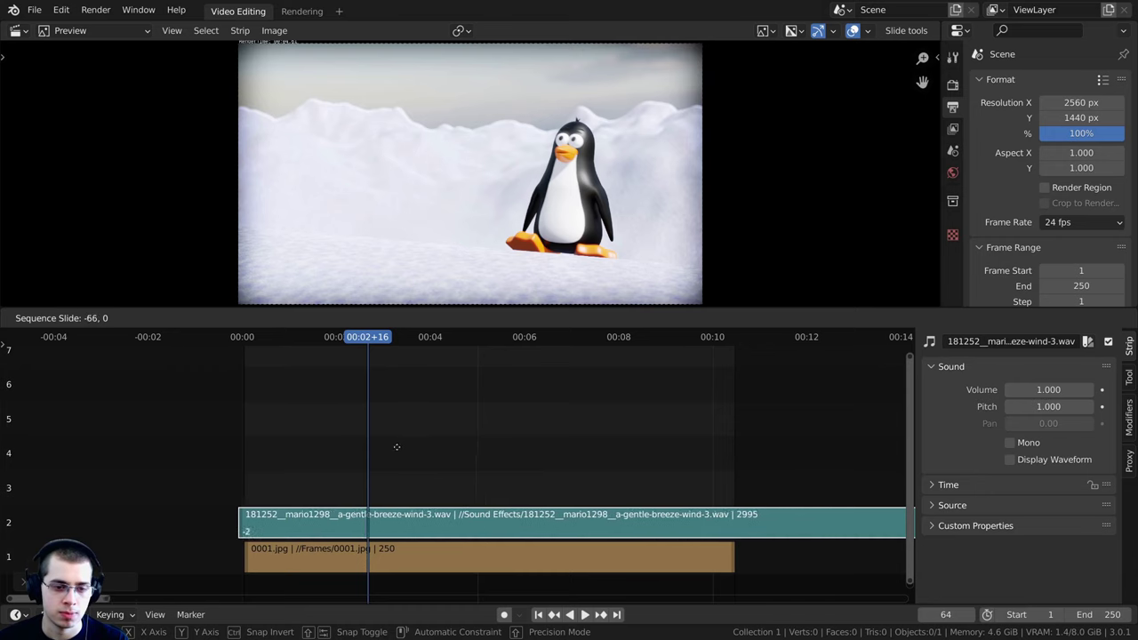
click(331, 448)
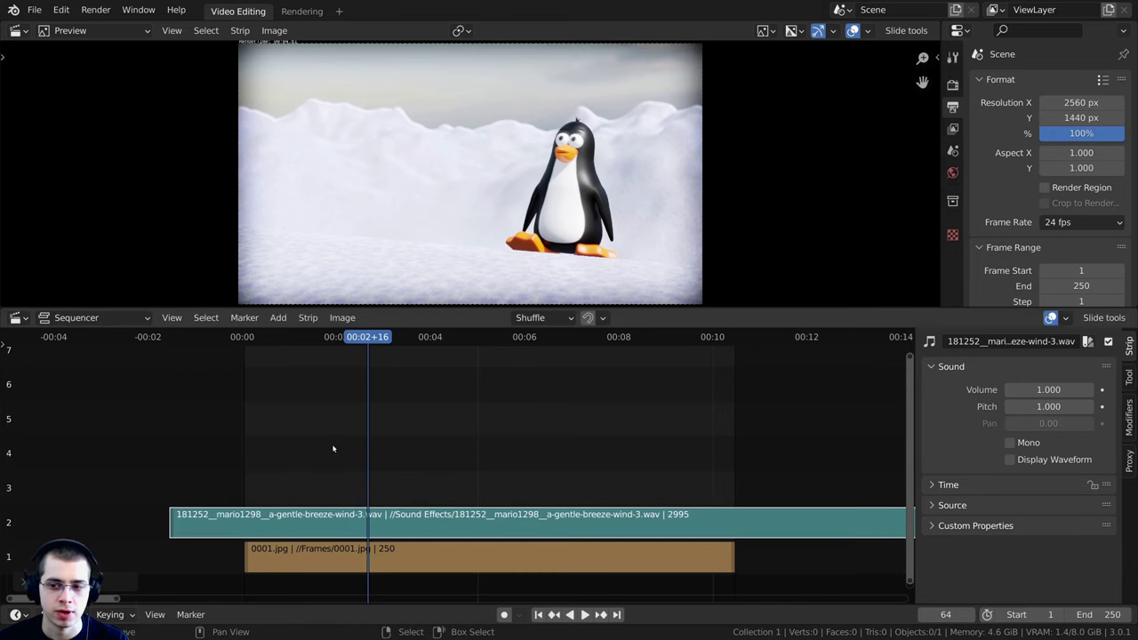
Display the waveform on the wind sound strip and inspect it in the sequencer
click(1009, 460)
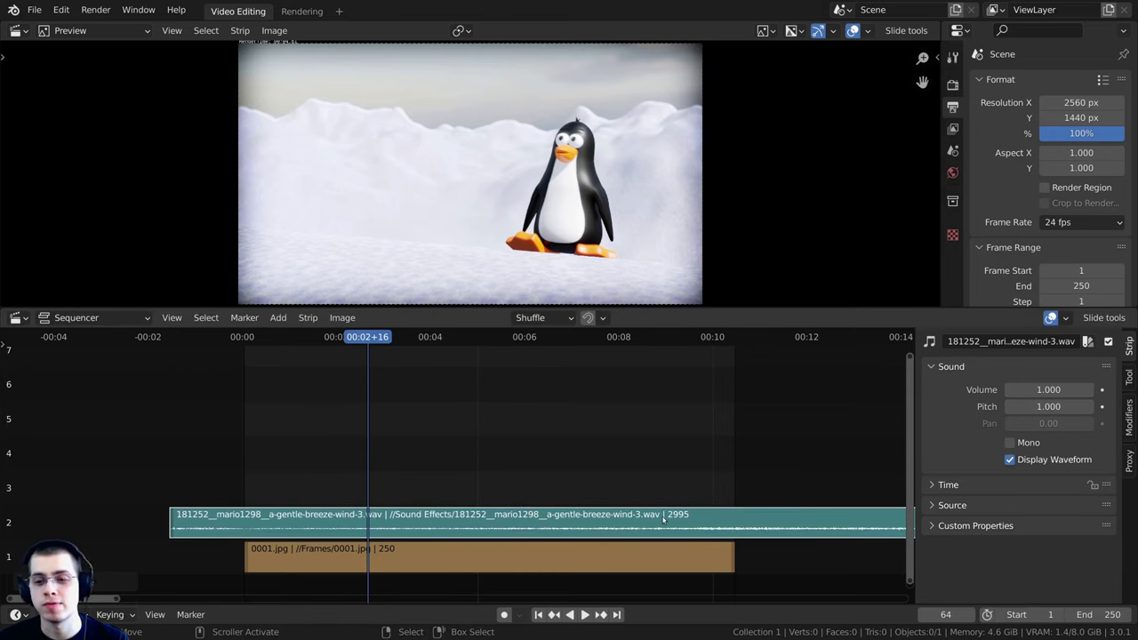
ctrl+middle_drag(596, 503, 594, 391)
middle_drag(605, 427, 628, 381)
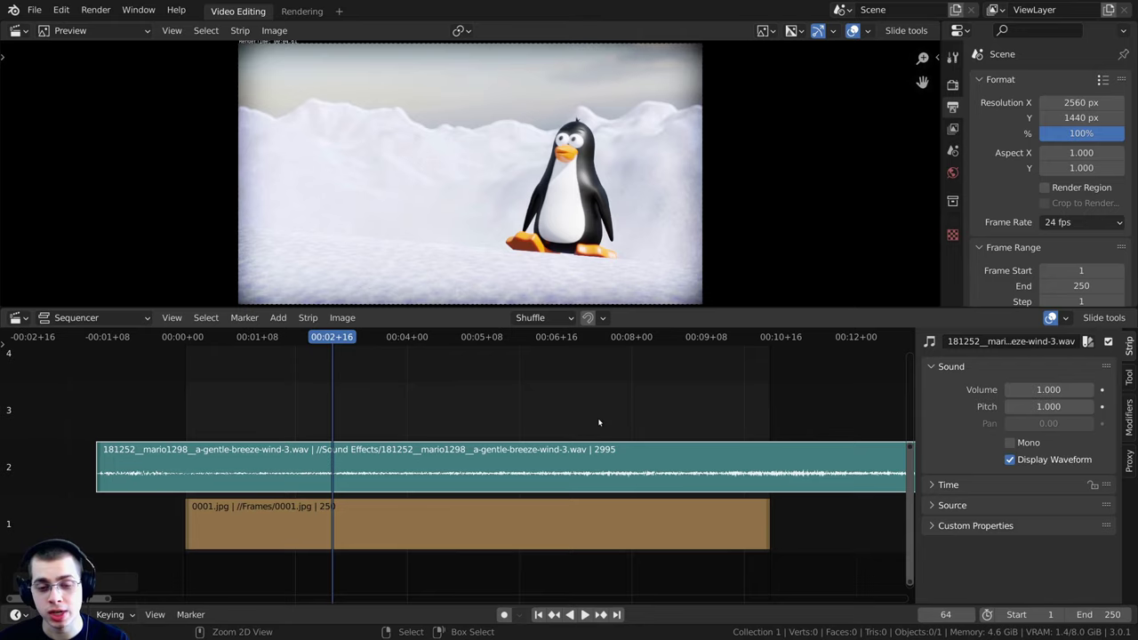
ctrl+middle_drag(601, 423, 544, 336)
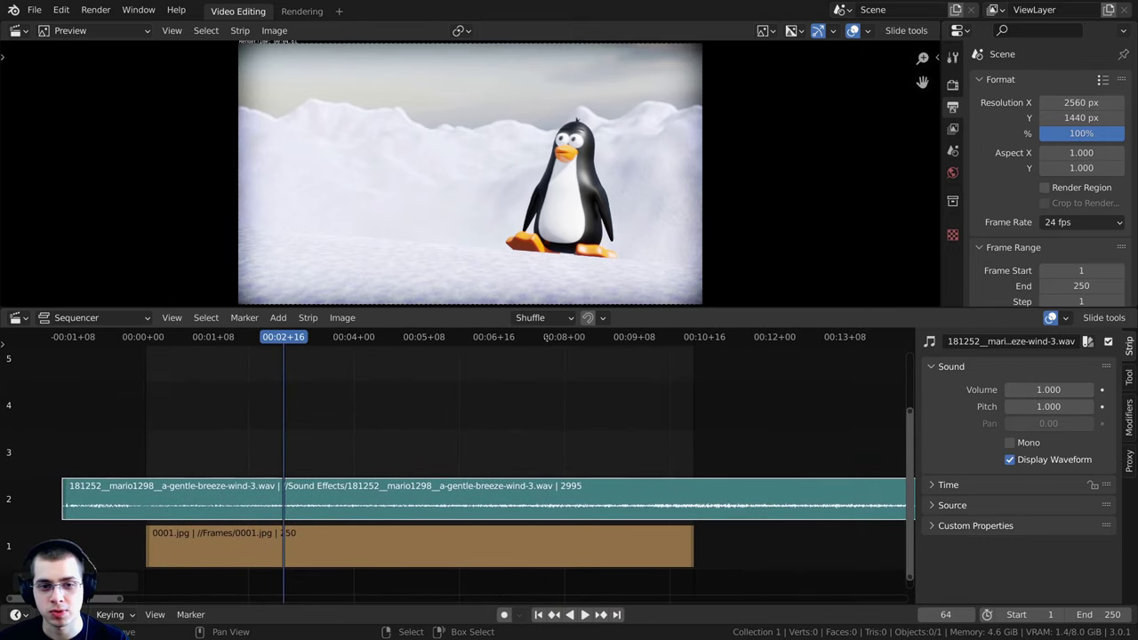
scroll(561, 208, down, 2)
scroll(561, 207, up, 3)
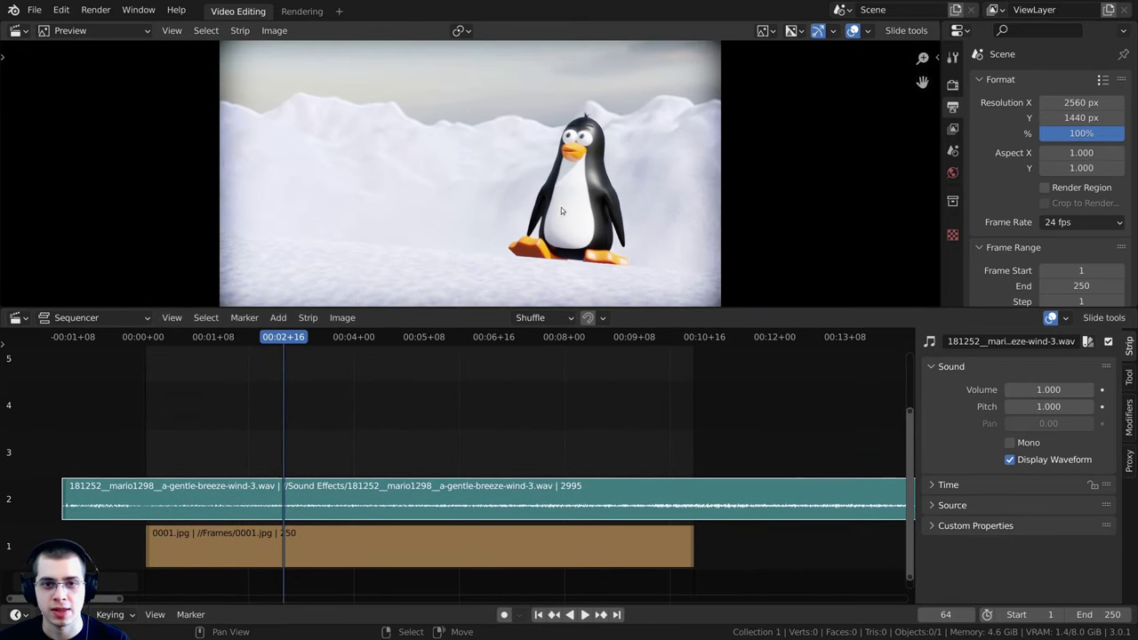
scroll(561, 207, down, 1)
middle_drag(429, 449, 486, 449)
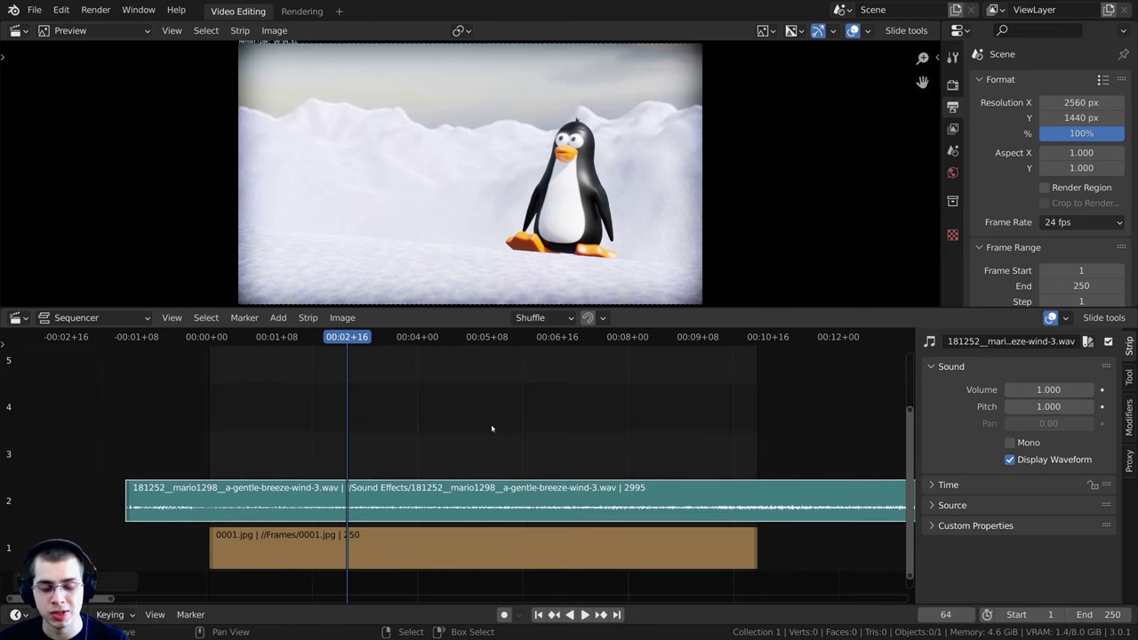
Listen to the wind sound during playback and set its volume to 0.700
key(space)
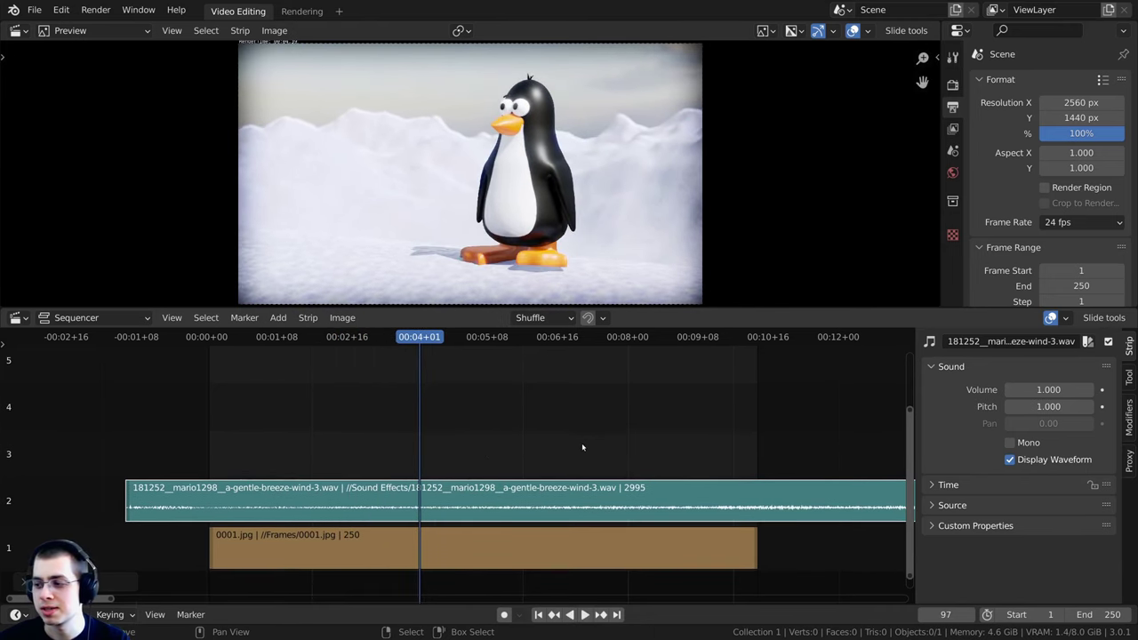
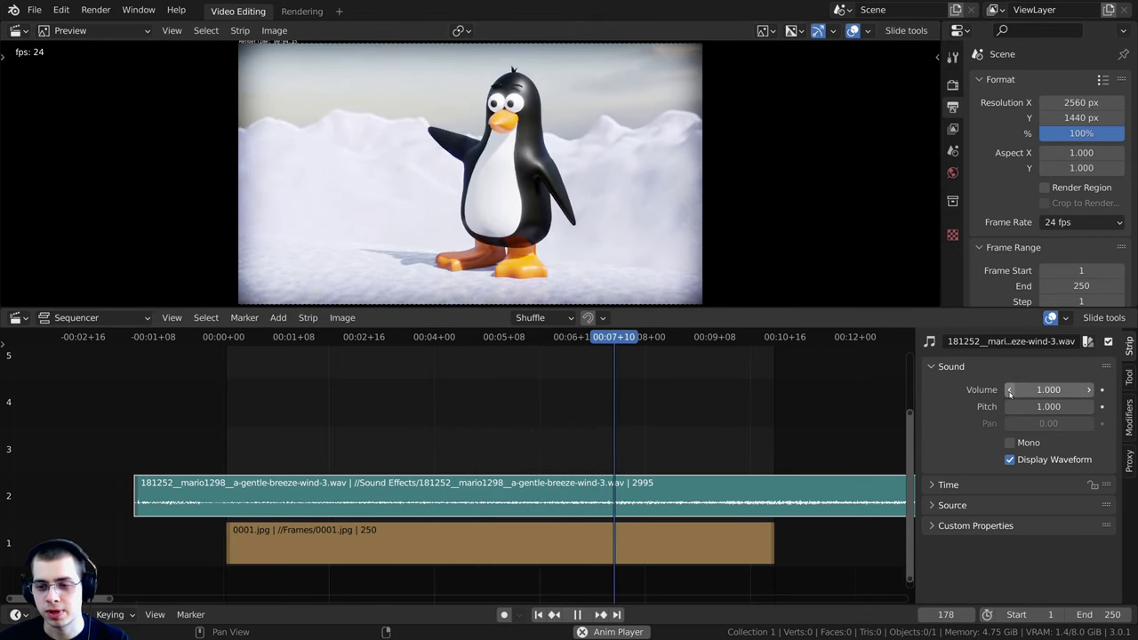
click(1010, 391)
click(1010, 391)
click(1011, 391)
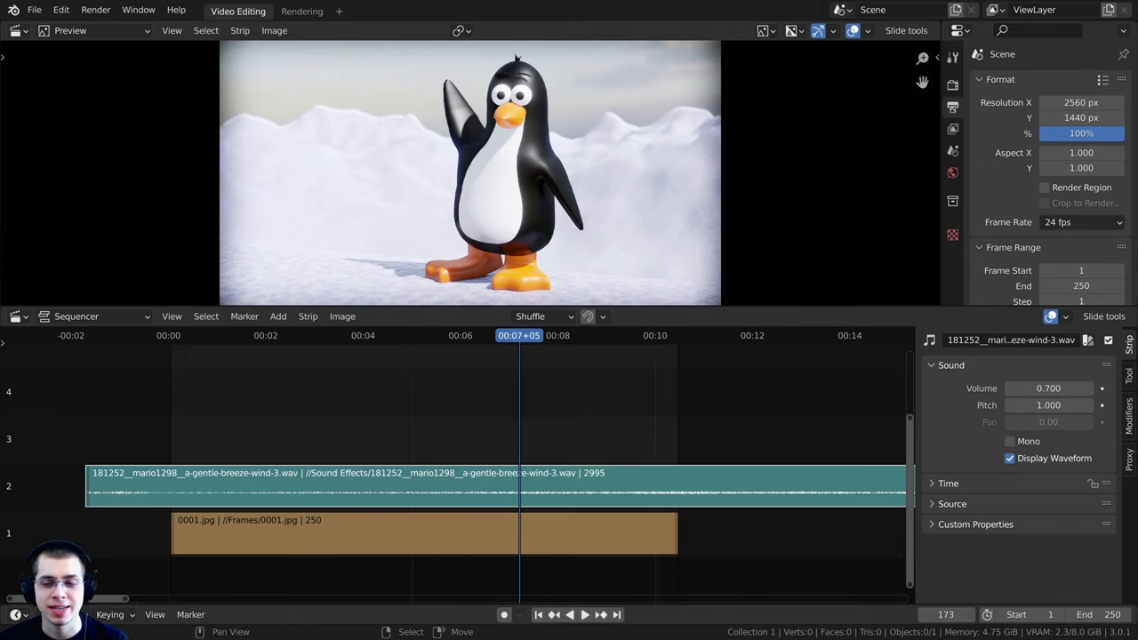
Add the foley-object-snowboard-slide-loop-mono-04 sound on channel 3 at the playhead, set its volume to 0.500, and listen to it
drag(5, 258, 514, 412)
middle_drag(515, 412, 535, 419)
scroll(680, 444, down, 1)
key(space)
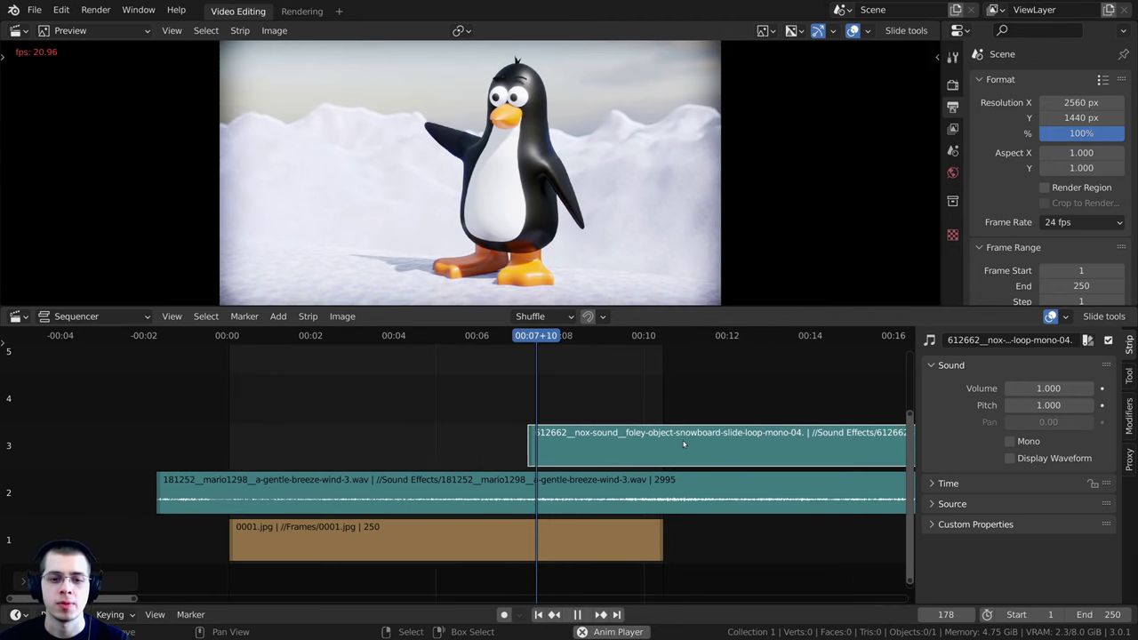
key(space)
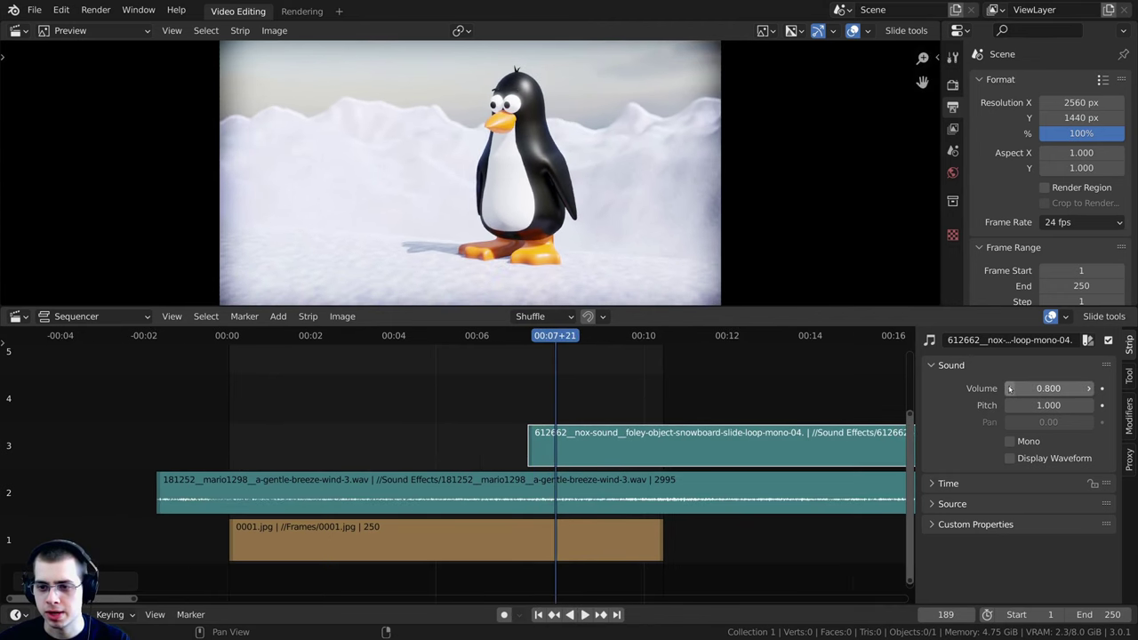
key(space)
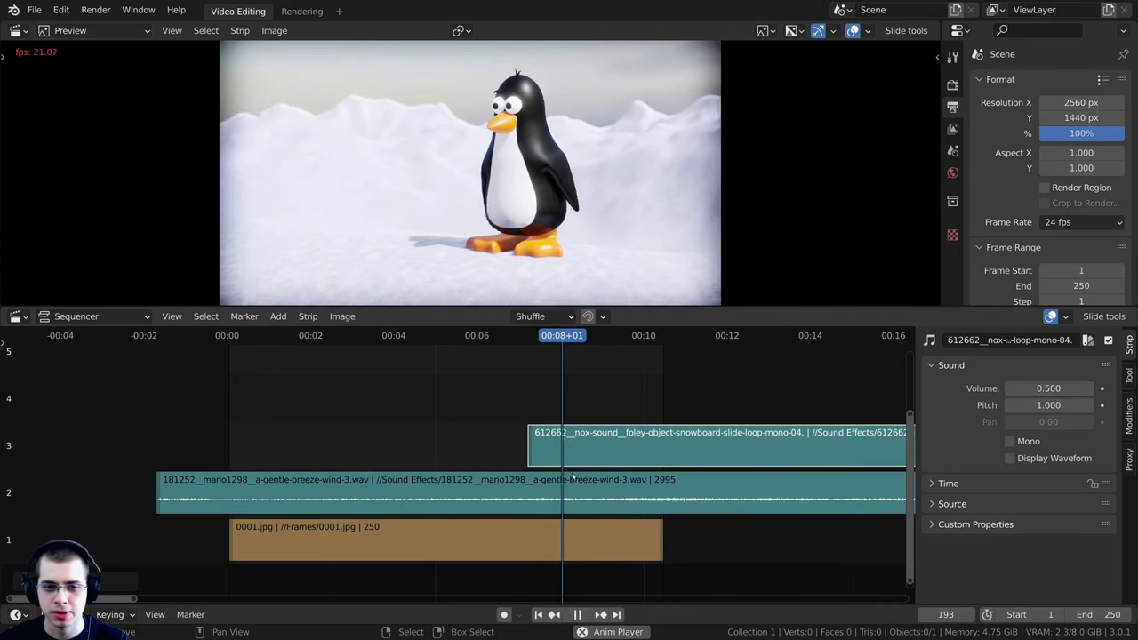
Move the snowboard slide sound strip about one second earlier, set its volume to 0.300, and play it back
drag(615, 446, 568, 446)
key(space)
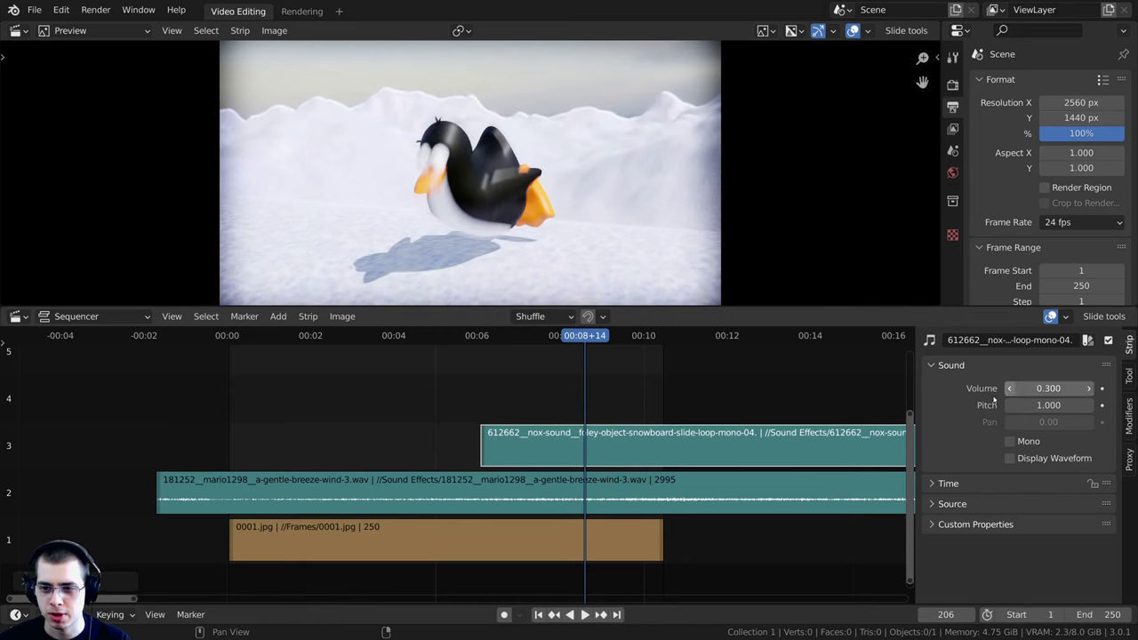
click(402, 442)
key(space)
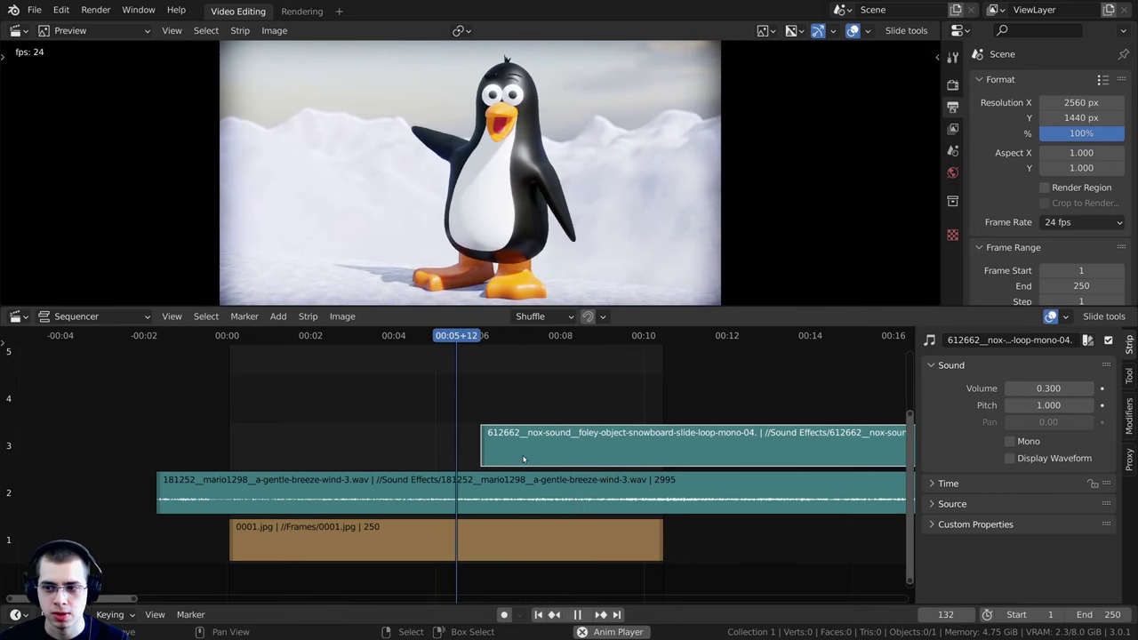
ctrl+scroll(562, 462, right, 1)
key(space)
Set the snowboard slide sound's volume to 0.600 and replay that section to listen to it
key(XF86AudioRaiseVolume)
key(XF86AudioRaiseVolume)
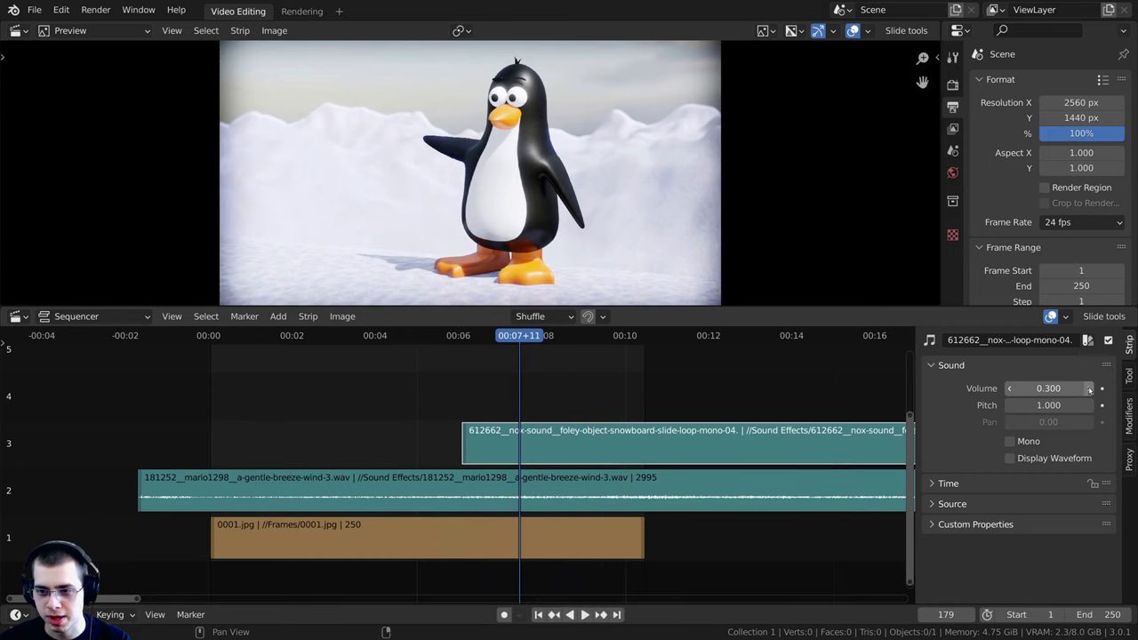
click(403, 484)
key(space)
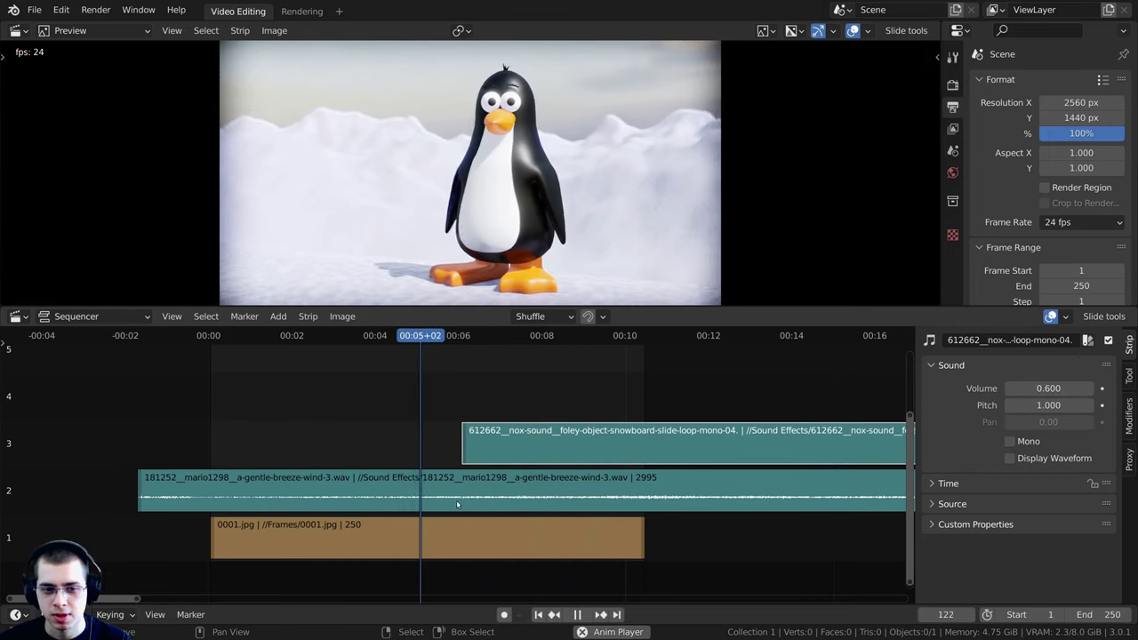
right_click(471, 503)
click(485, 445)
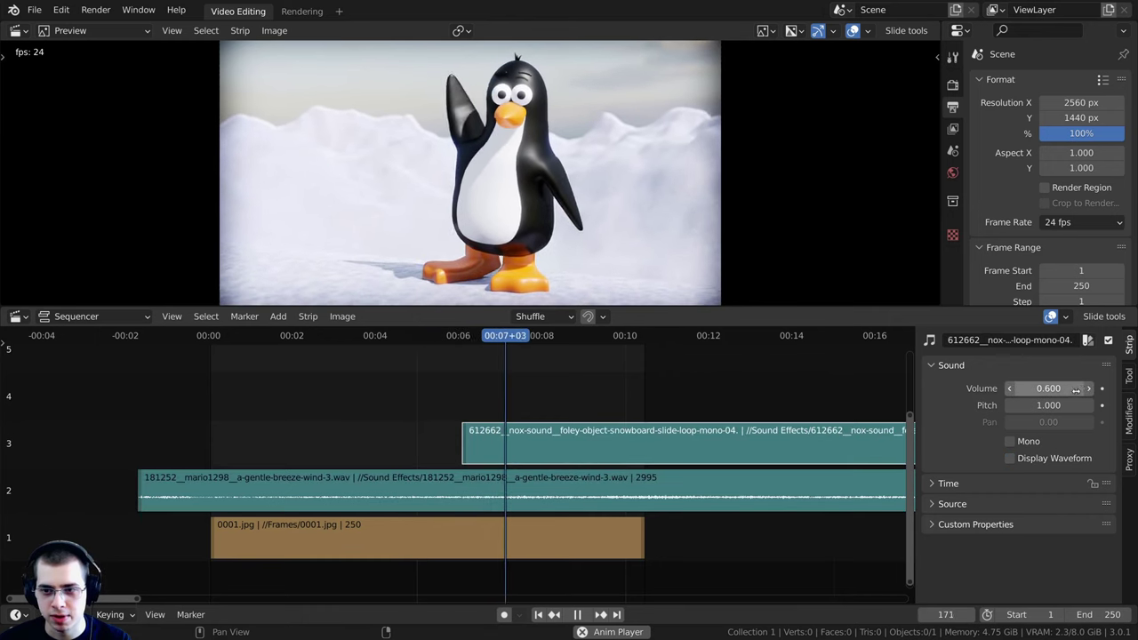
Set the snowboard slide sound's volume to 0.700 and shift its strip slightly earlier
right_click(605, 493)
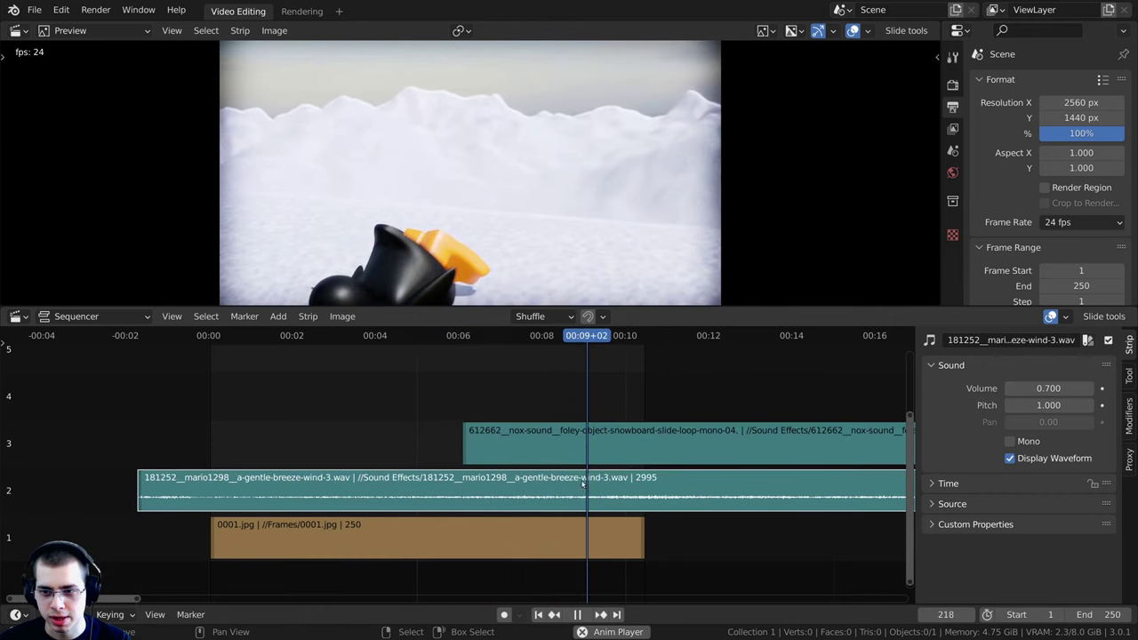
right_click(544, 447)
click(437, 468)
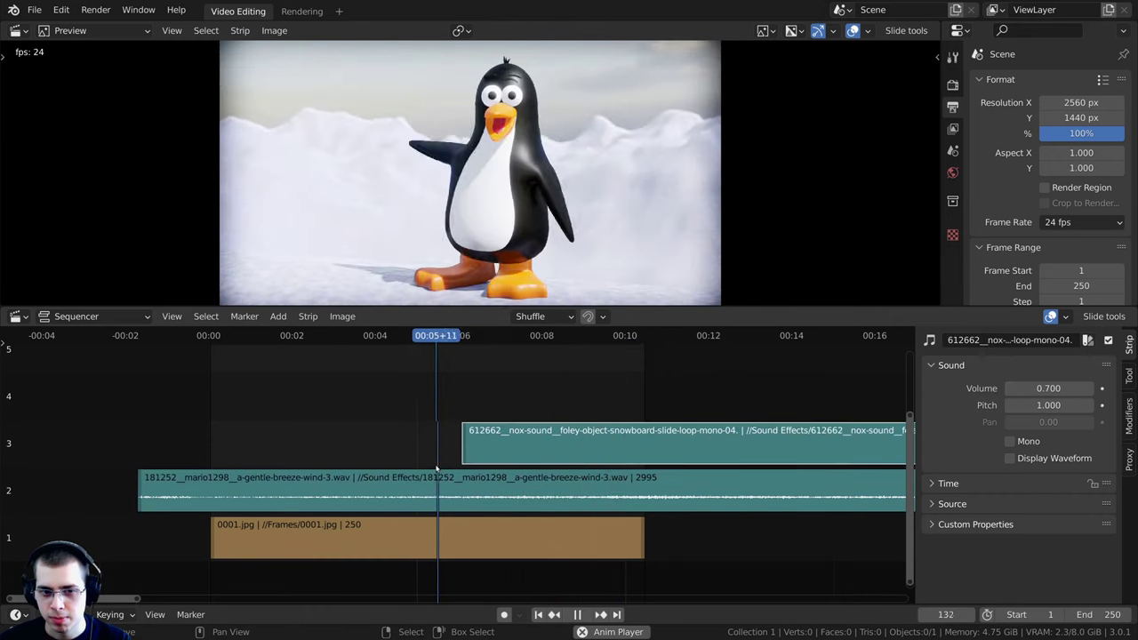
key(g)
click(543, 465)
click(418, 467)
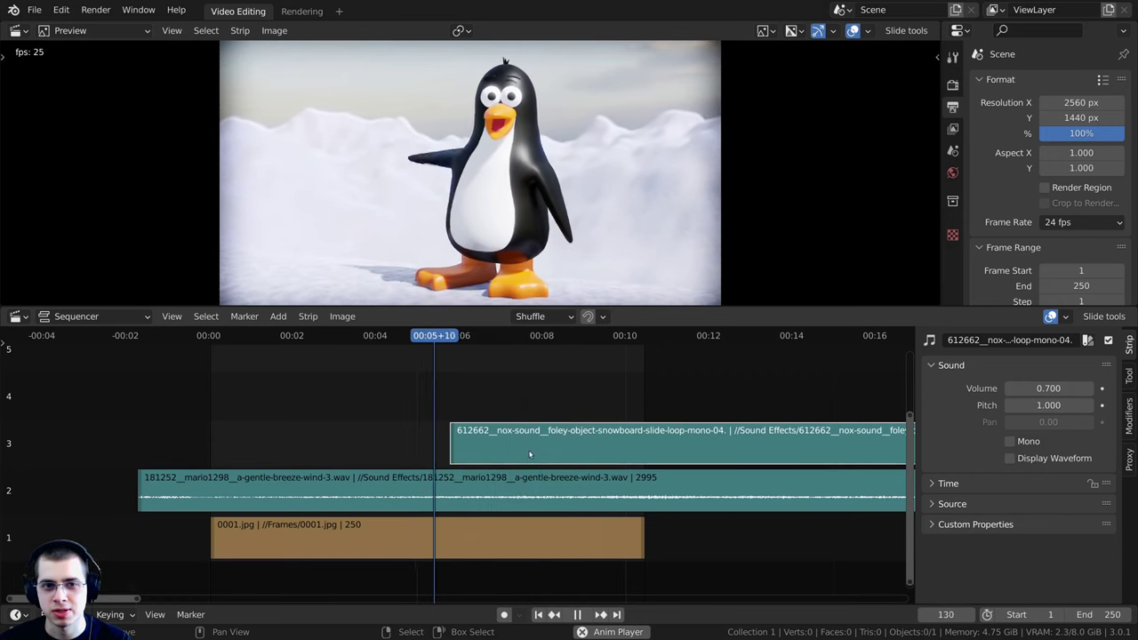
Display the waveform on the snowboard slide strip and move the strip to start at about 5 seconds
right_click(531, 481)
key(space)
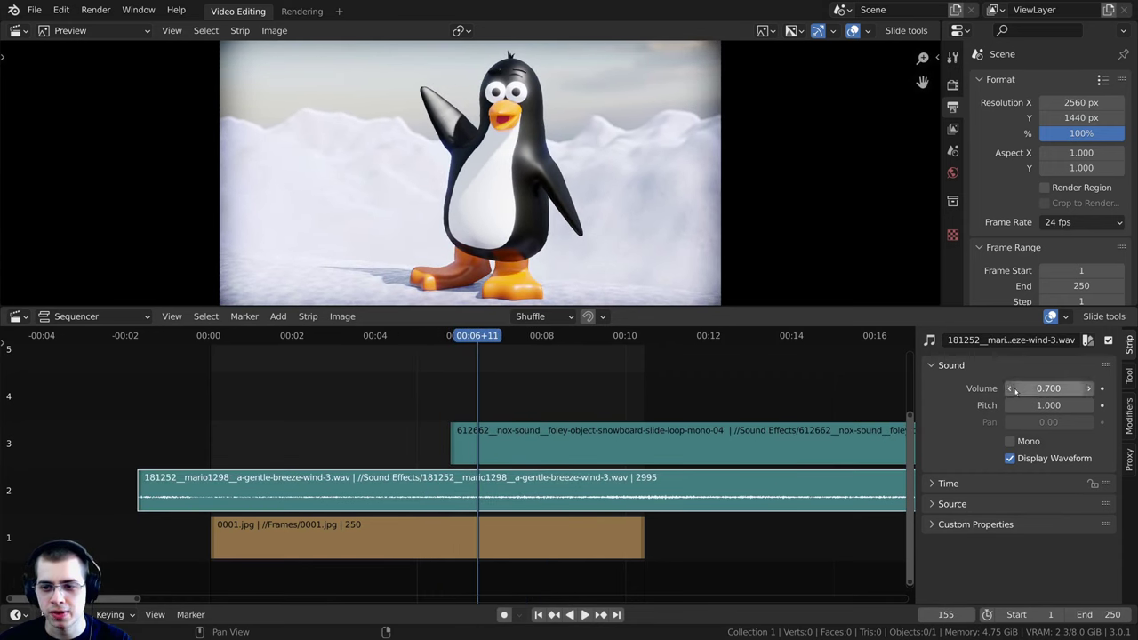
right_click(626, 446)
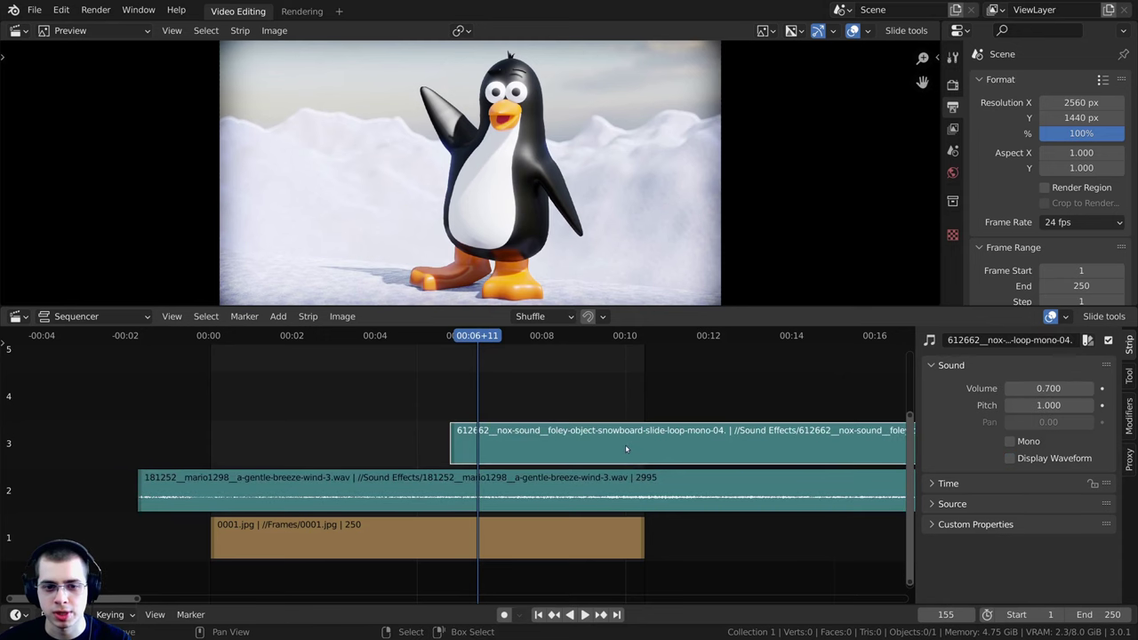
key(space)
scroll(614, 454, down, 1)
key(g)
key(space)
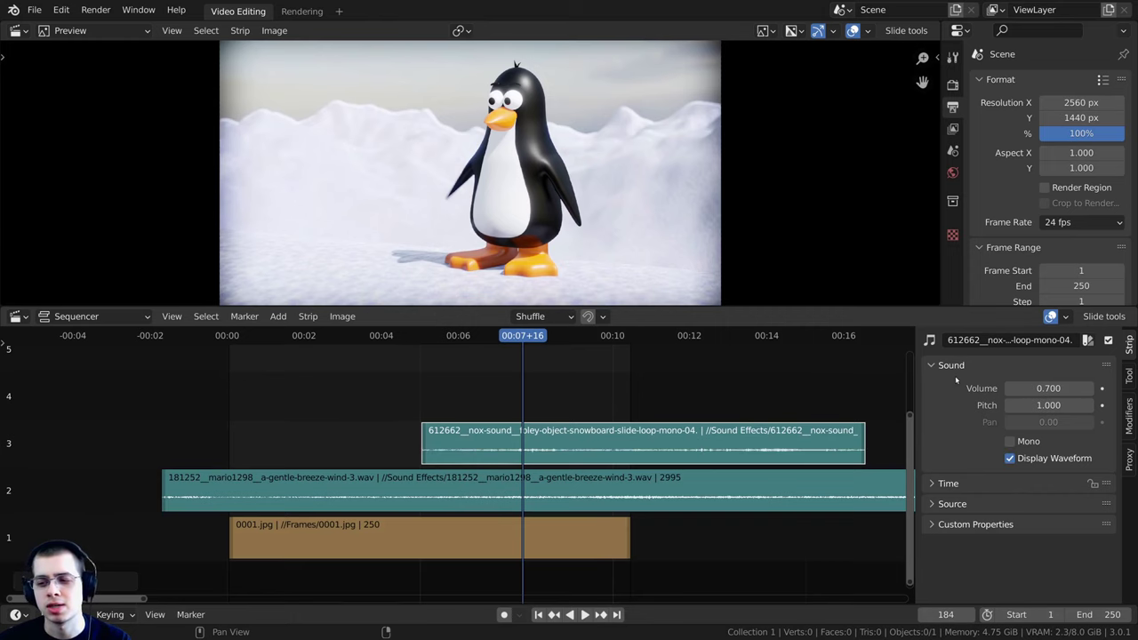
Shift the snowboard slide strip on channel 3 later so it starts at about 00:05+11
scroll(889, 406, up, 2)
middle_drag(664, 481, 643, 483)
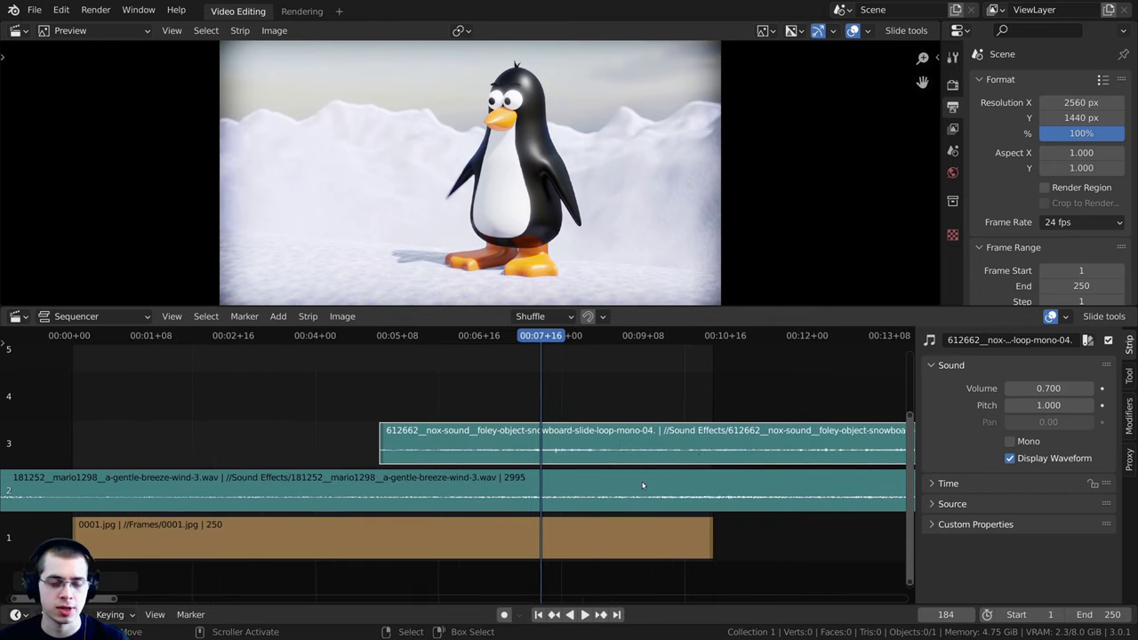
key(space)
key(g)
click(579, 454)
click(579, 454)
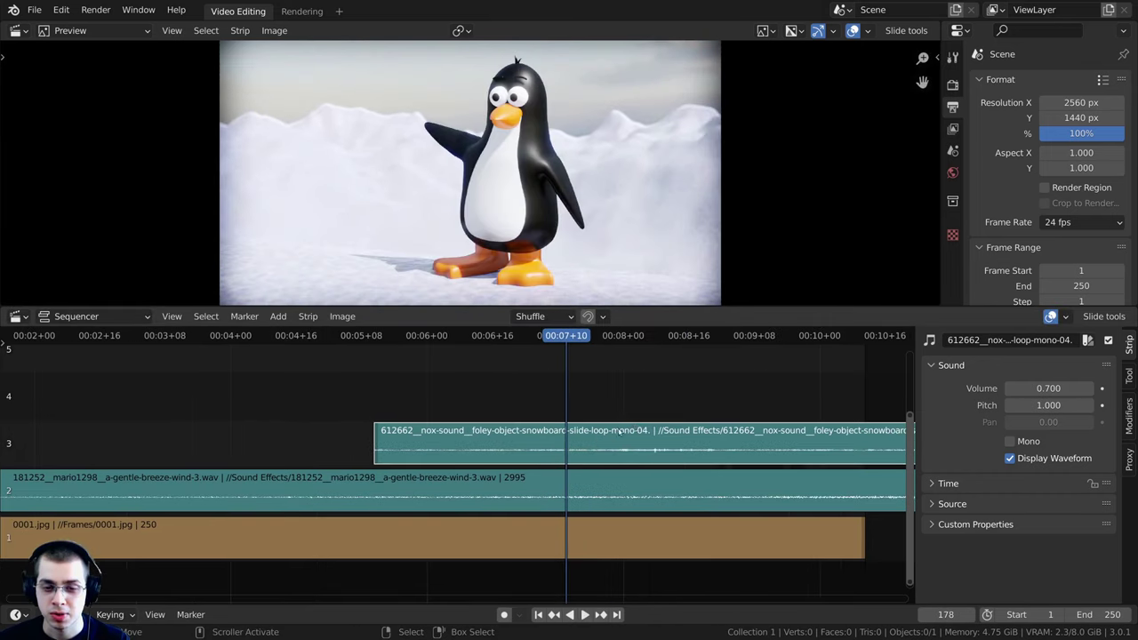
Play and scrub around 00:08 to compare the slide sound's waveform spike with the penguin's landing
middle_drag(626, 414, 476, 404)
scroll(475, 409, up, 1)
click(476, 422)
mouse_move(477, 421)
mouse_down()
mouse_move(564, 420)
mouse_move(486, 419)
mouse_move(503, 418)
mouse_move(475, 400)
mouse_up()
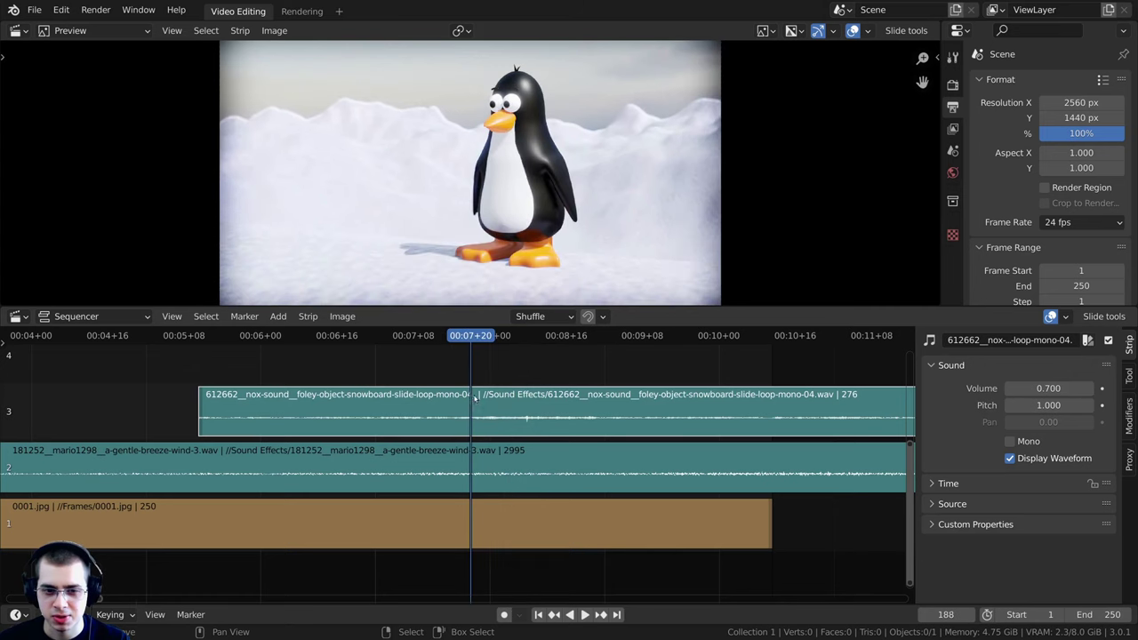
key(space)
click(468, 400)
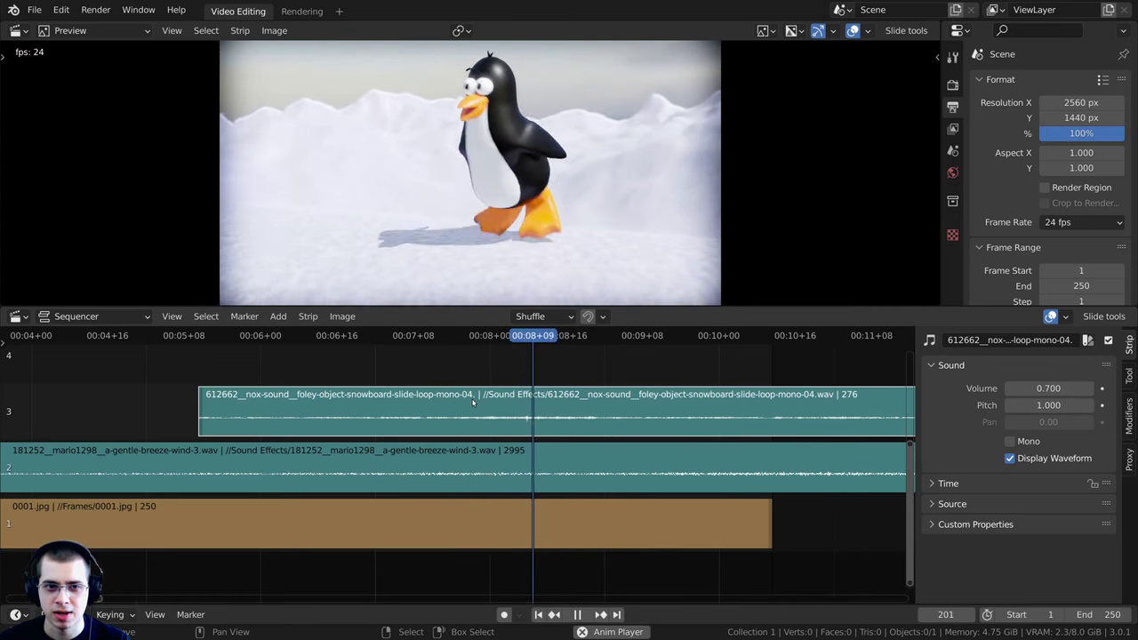
click(486, 400)
key(space)
drag(516, 417, 533, 422)
key(space)
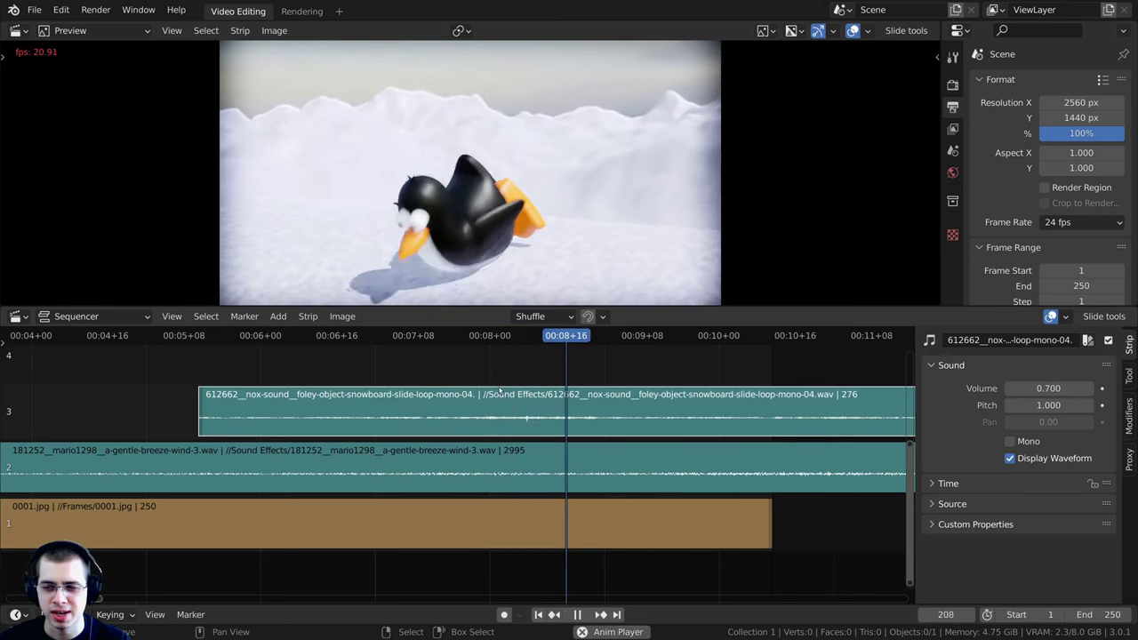
click(496, 389)
click(494, 388)
key(space)
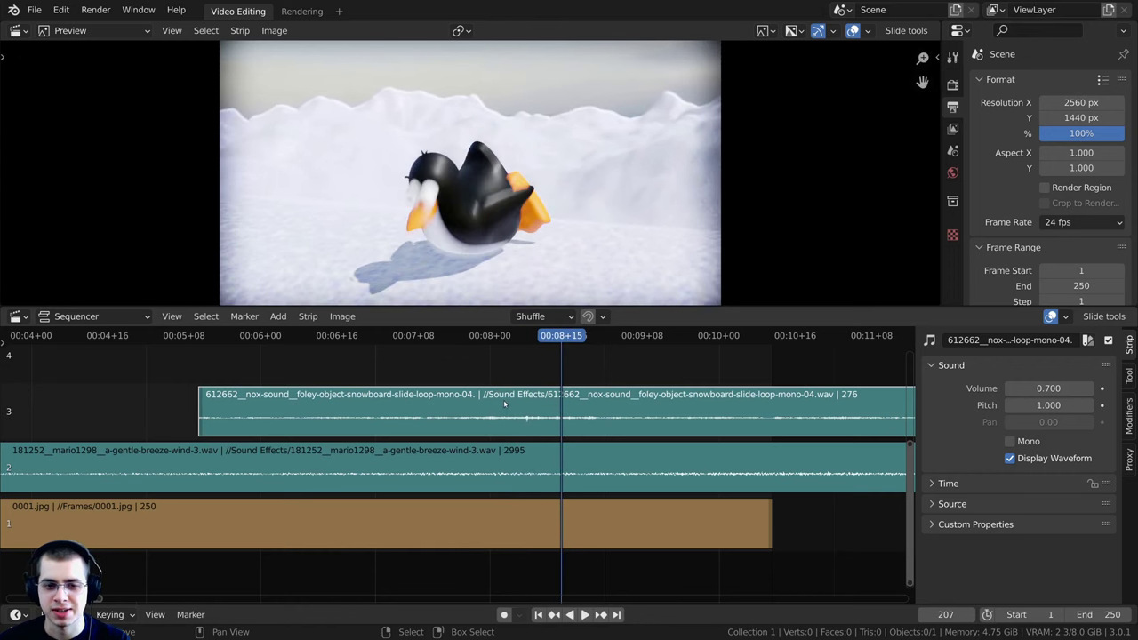
Replay the penguin's dive from about 00:08 to check when the slide sound is heard
click(499, 389)
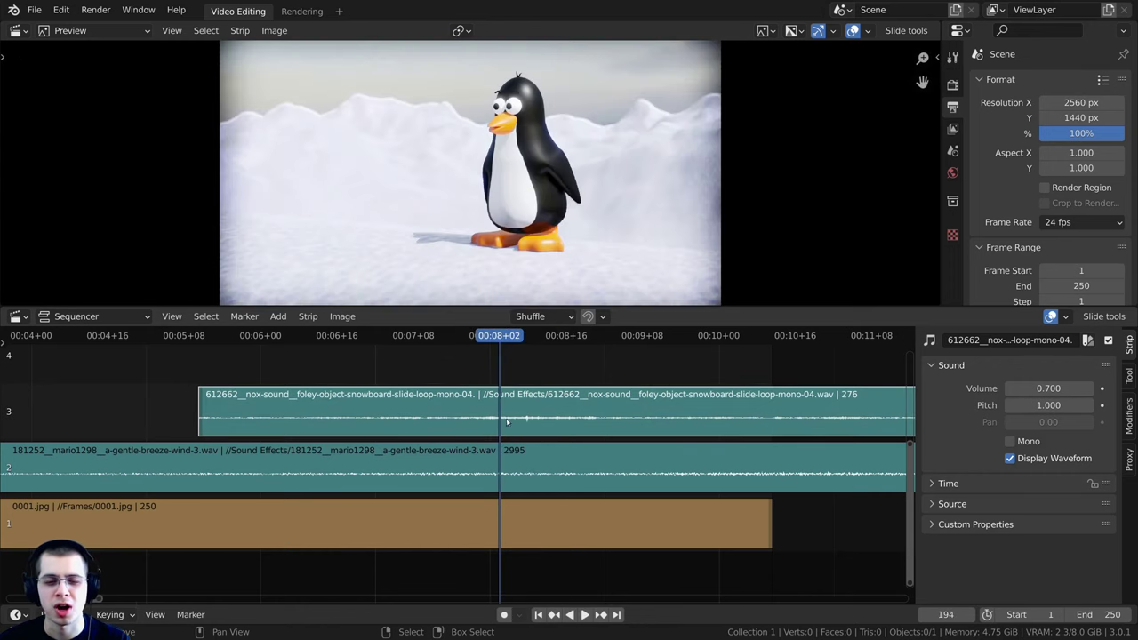
click(476, 383)
middle_drag(476, 383, 539, 391)
scroll(512, 407, down, 4)
key(space)
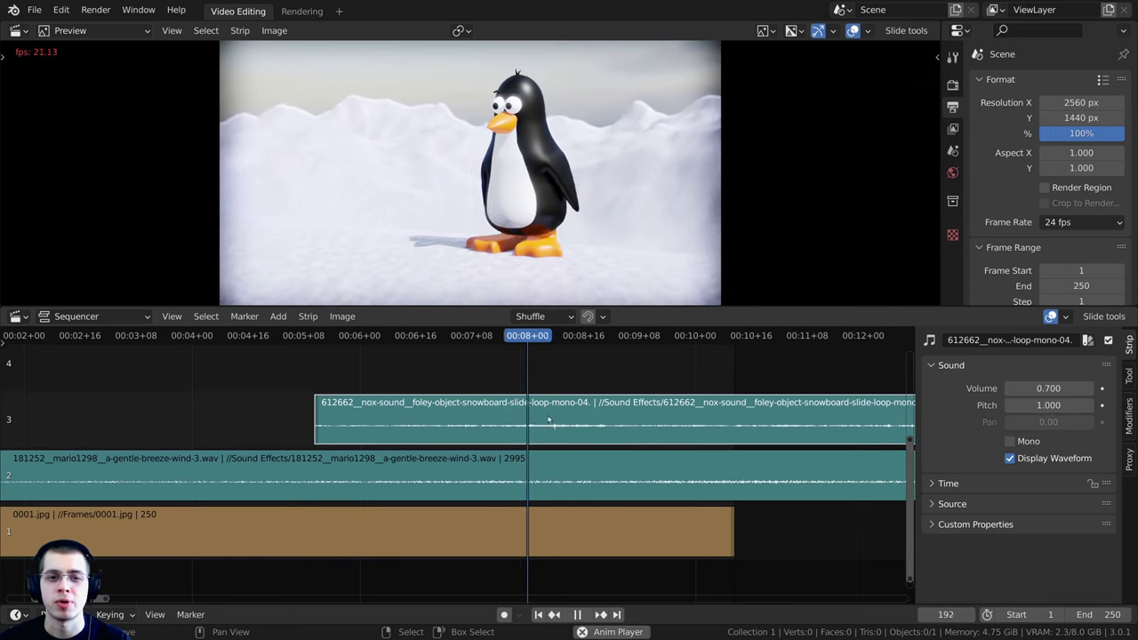
key(space)
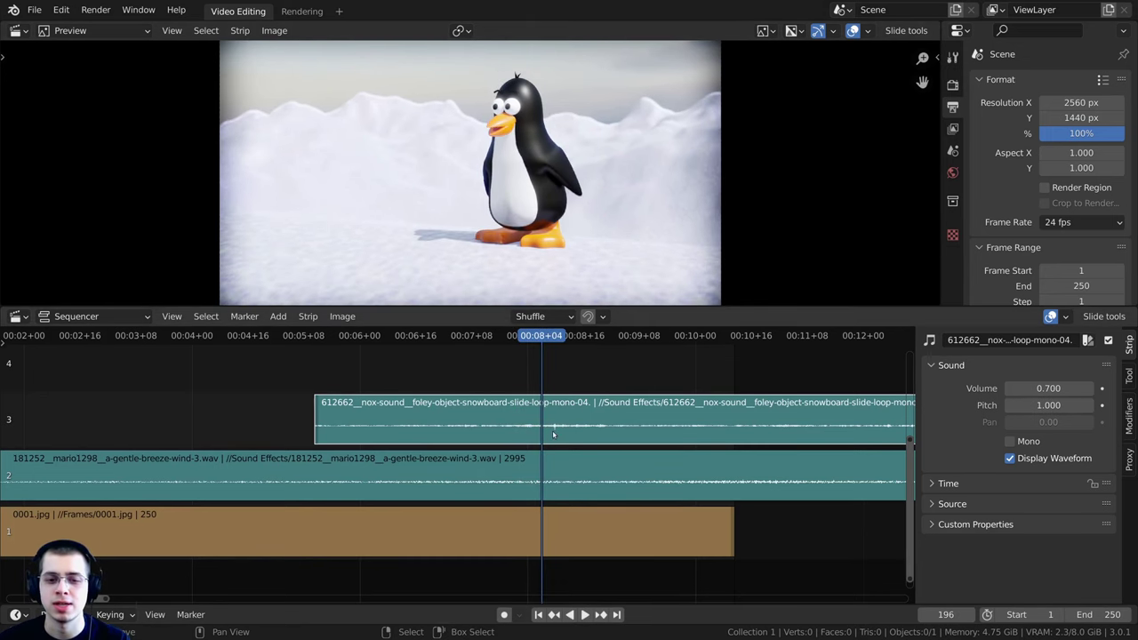
scroll(553, 433, up, 3)
key(space)
key(space)
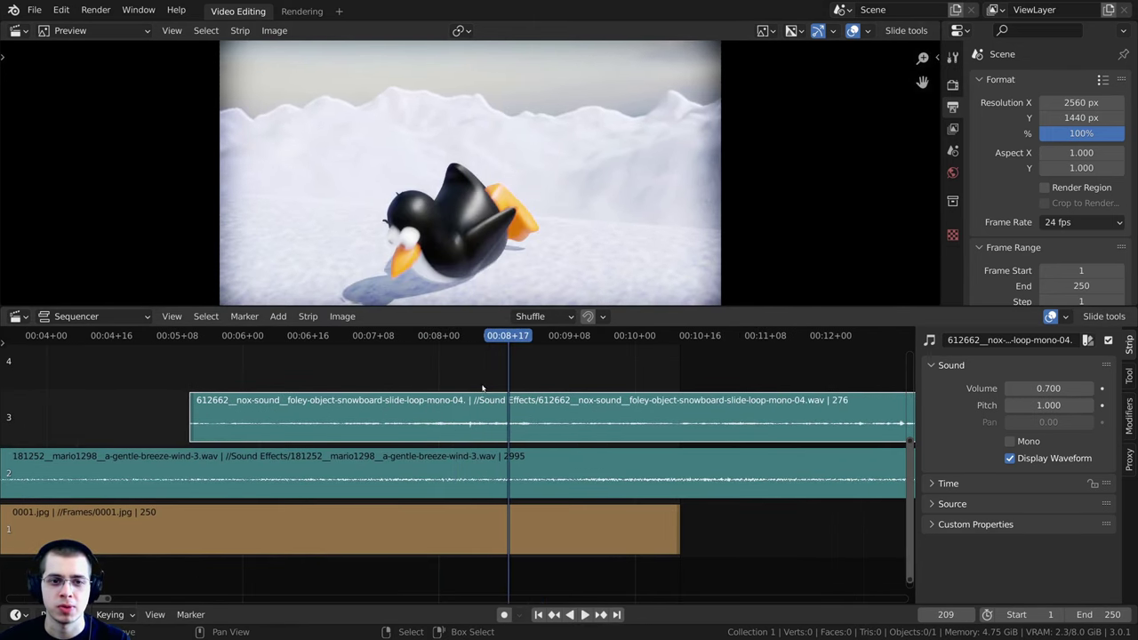
Move the snowboard slide strip later to start at about 00:06+05, aligning its louder part with the penguin's landing
click(483, 388)
key(space)
drag(491, 388, 528, 405)
click(412, 409)
key(space)
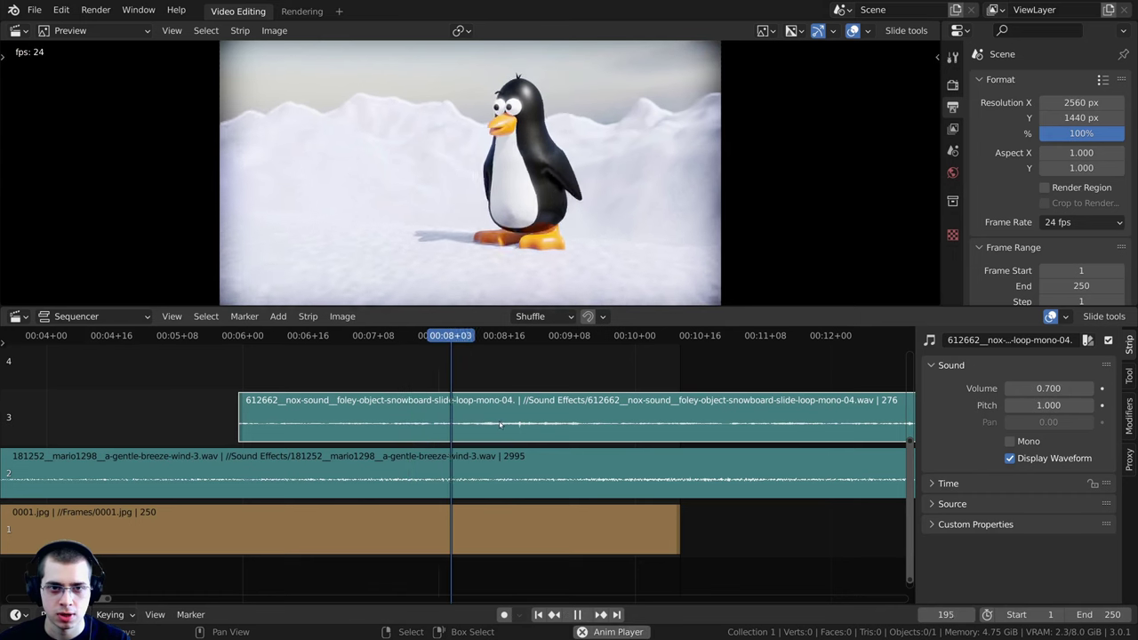
key(g)
click(527, 424)
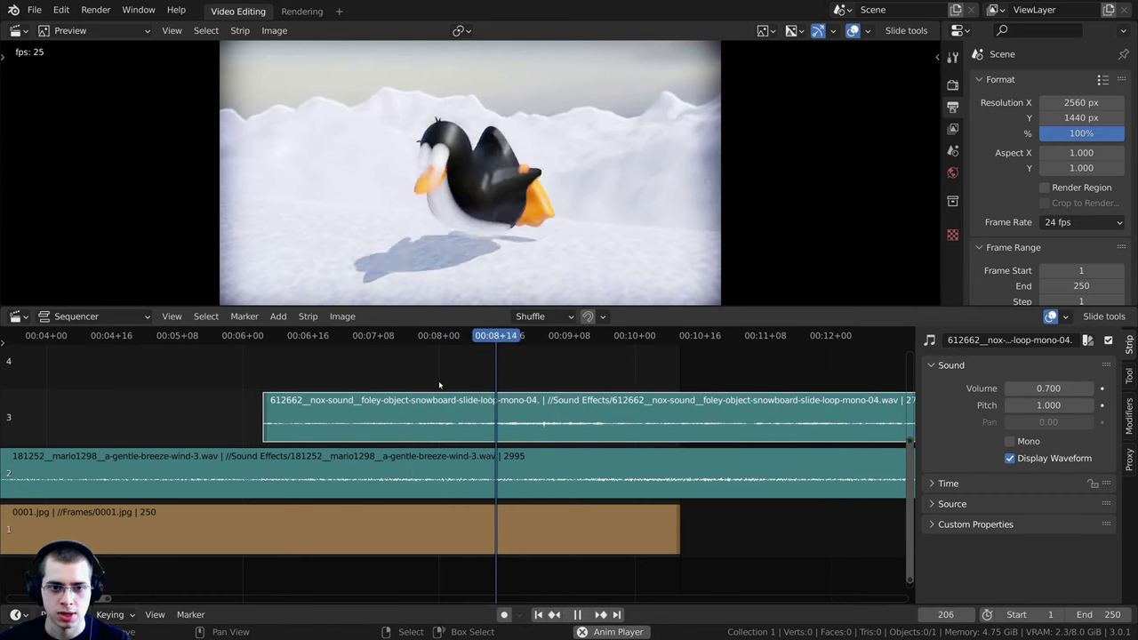
Replay the dive to check the timing, then keyframe the snowboard slide volume at 0.700 on frame 211
key(space)
click(439, 382)
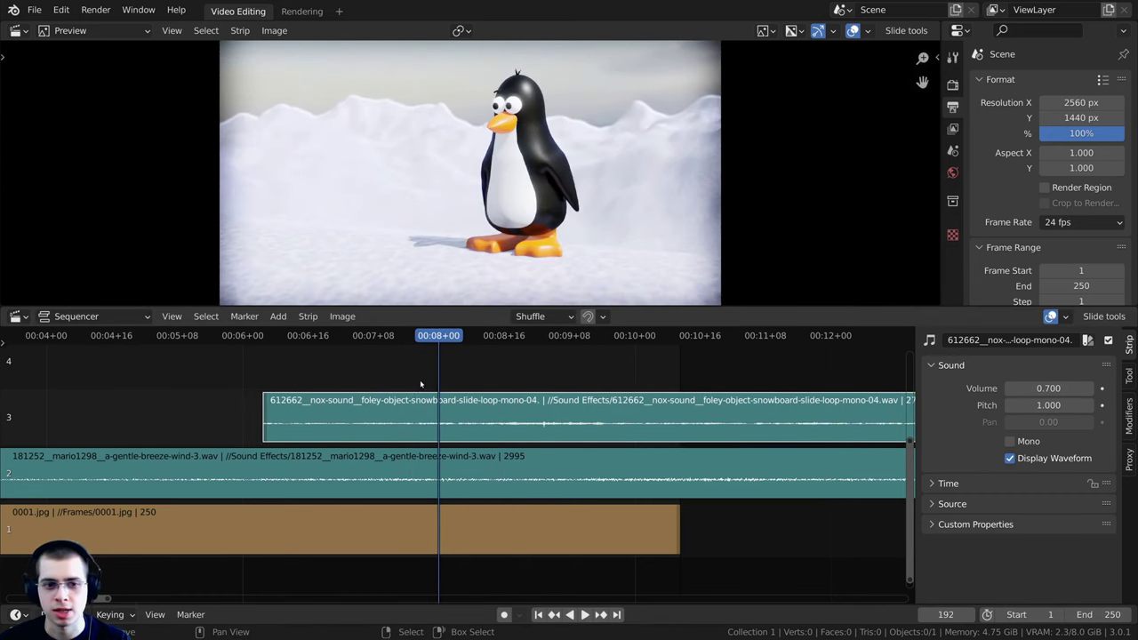
key(space)
click(468, 378)
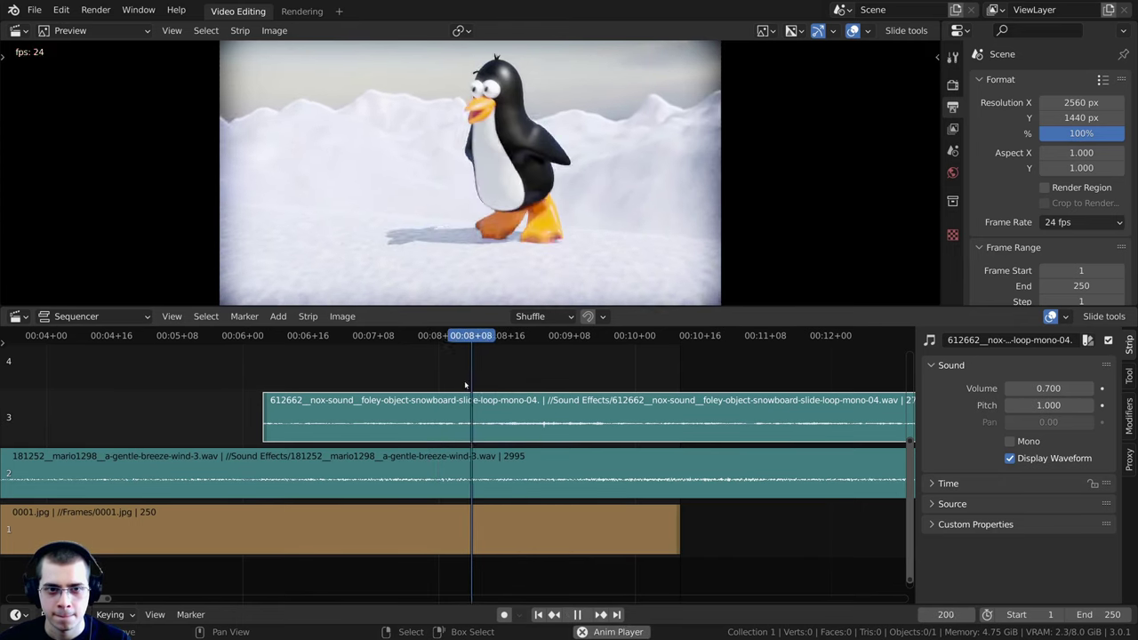
mouse_move(526, 383)
mouse_down()
mouse_move(492, 385)
mouse_move(517, 390)
mouse_move(515, 379)
mouse_up()
key(space)
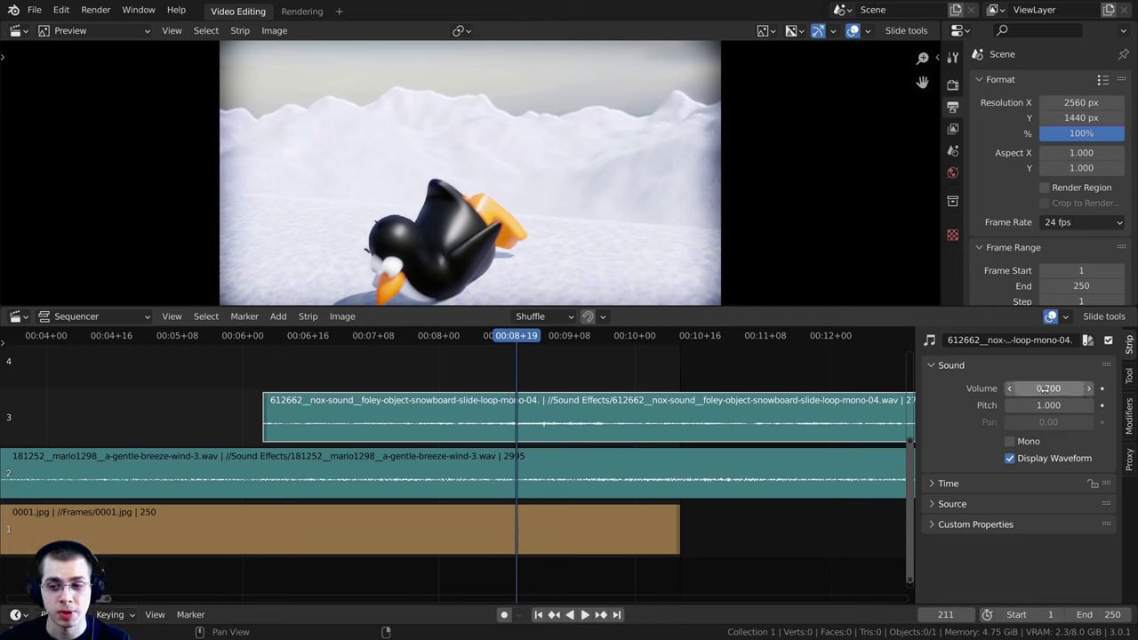
key(i)
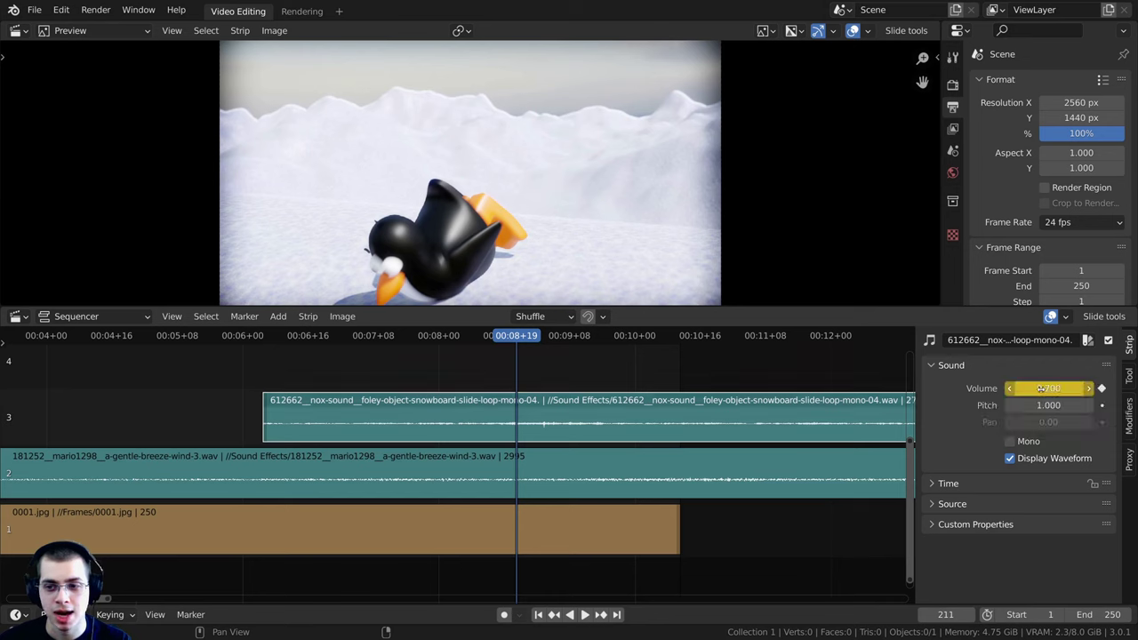
Keyframe the snowboard slide volume at 0.000 on frame 207 and play back the fade-in
drag(513, 378, 499, 380)
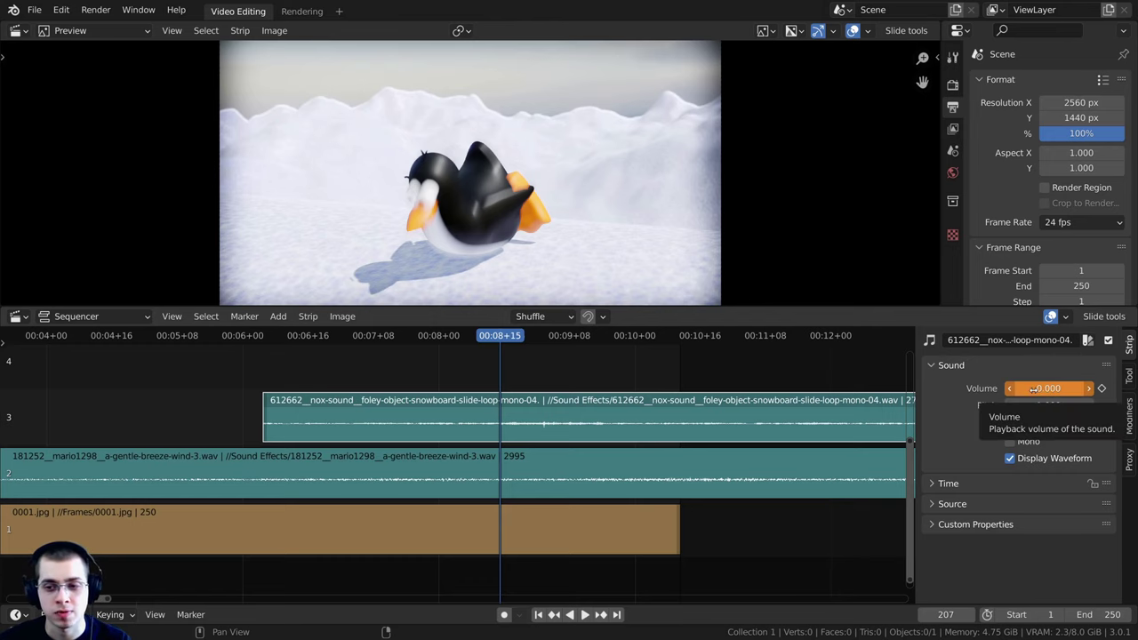
key(i)
scroll(534, 434, up, 4)
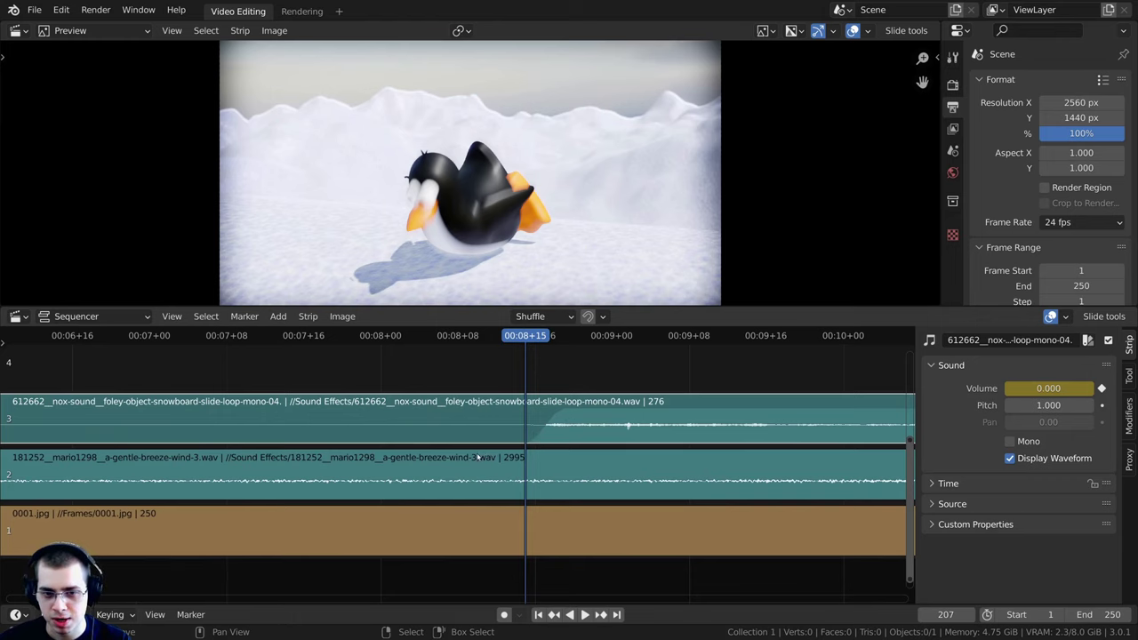
key(space)
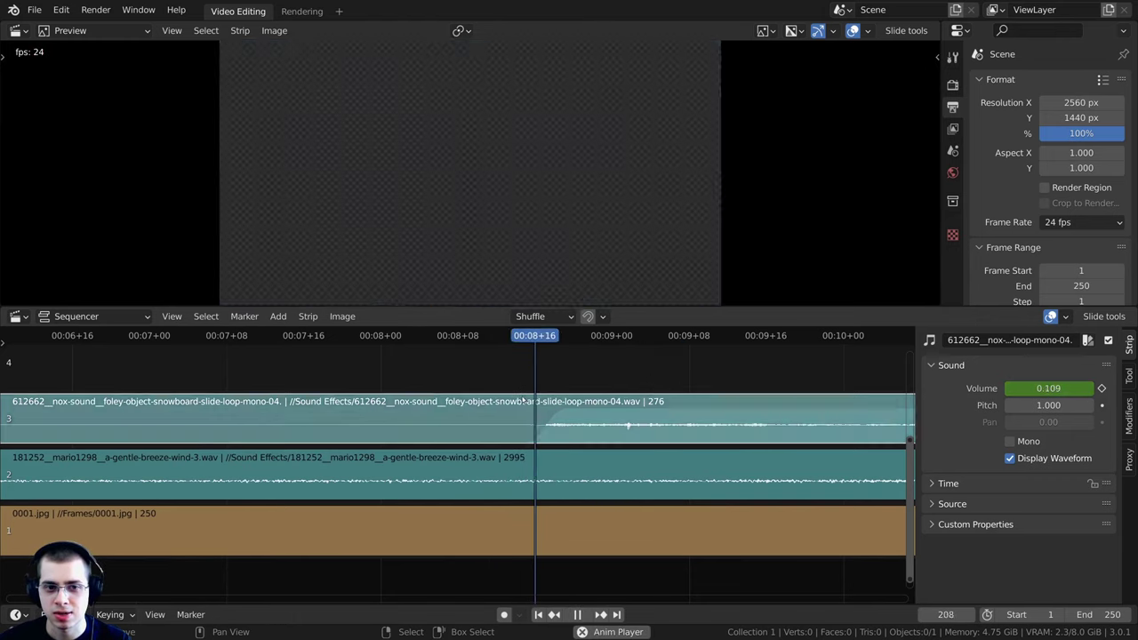
click(435, 409)
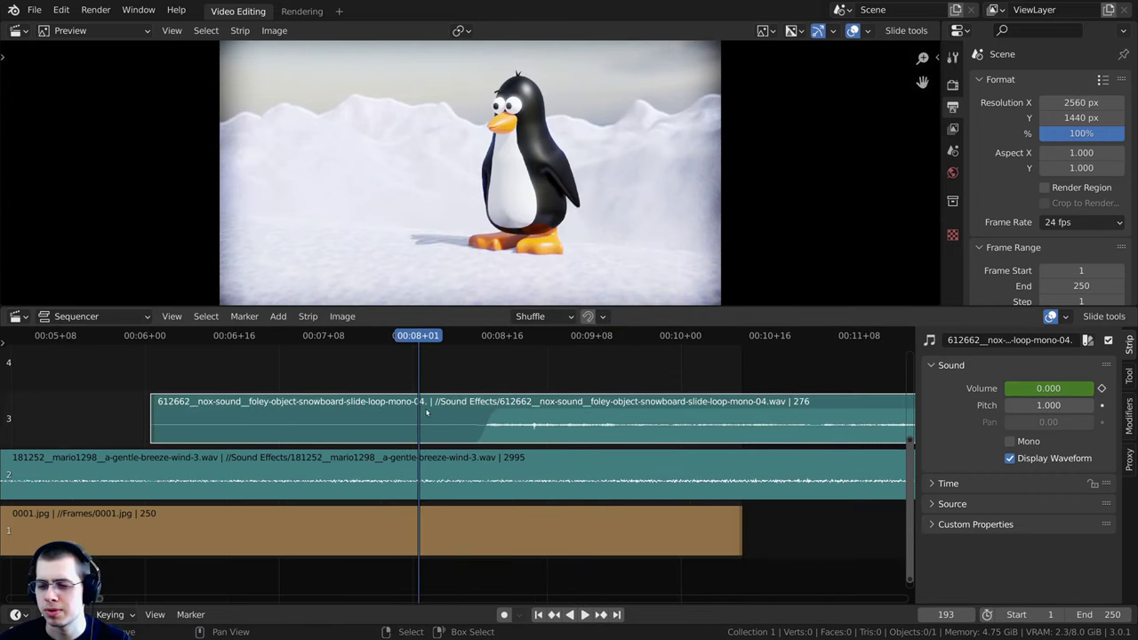
key(space)
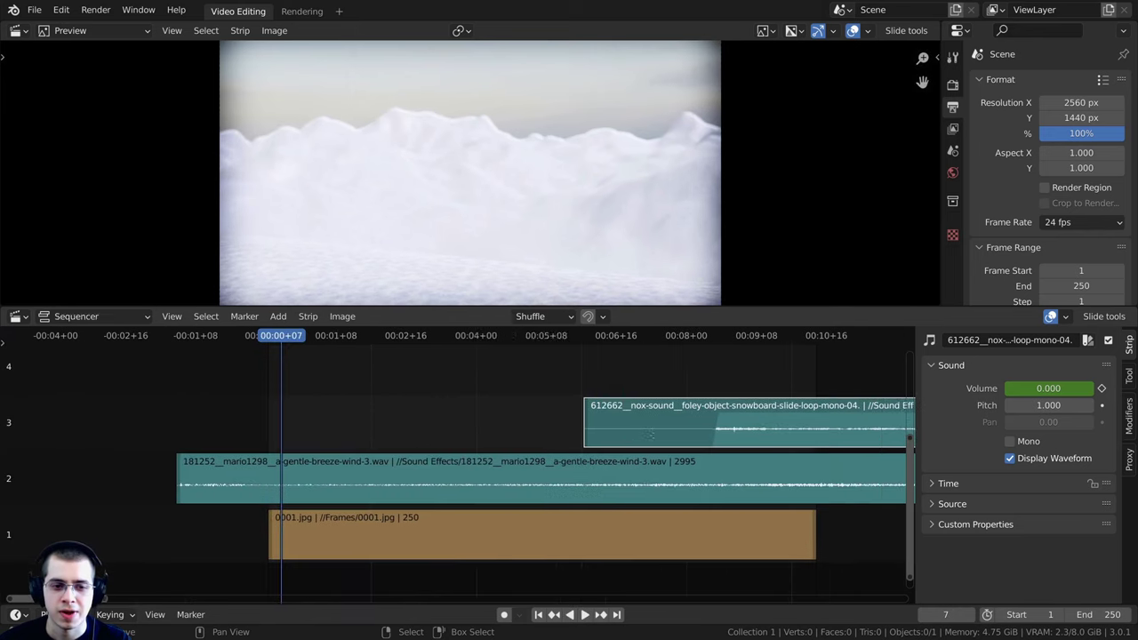
Add the aaah.aiff voice sound from the Sound Effects folder on channel 4 at frame 7
middle_drag(651, 435, 658, 435)
scroll(658, 434, down, 1)
right_click(507, 411)
ctrl+middle_drag(508, 412, 584, 429)
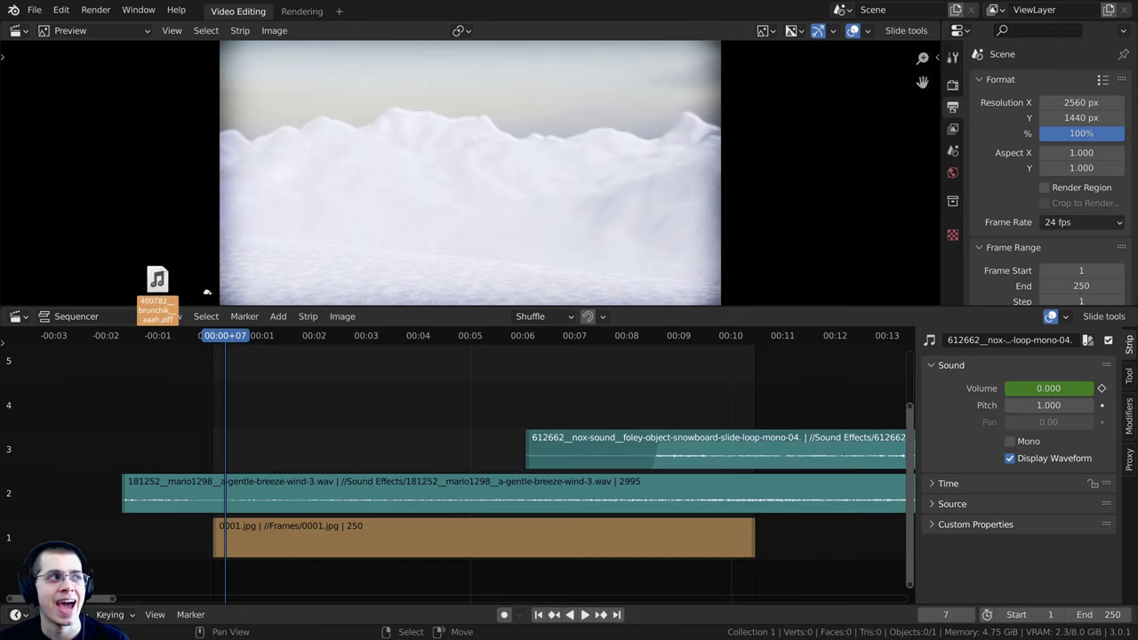
drag(157, 279, 327, 392)
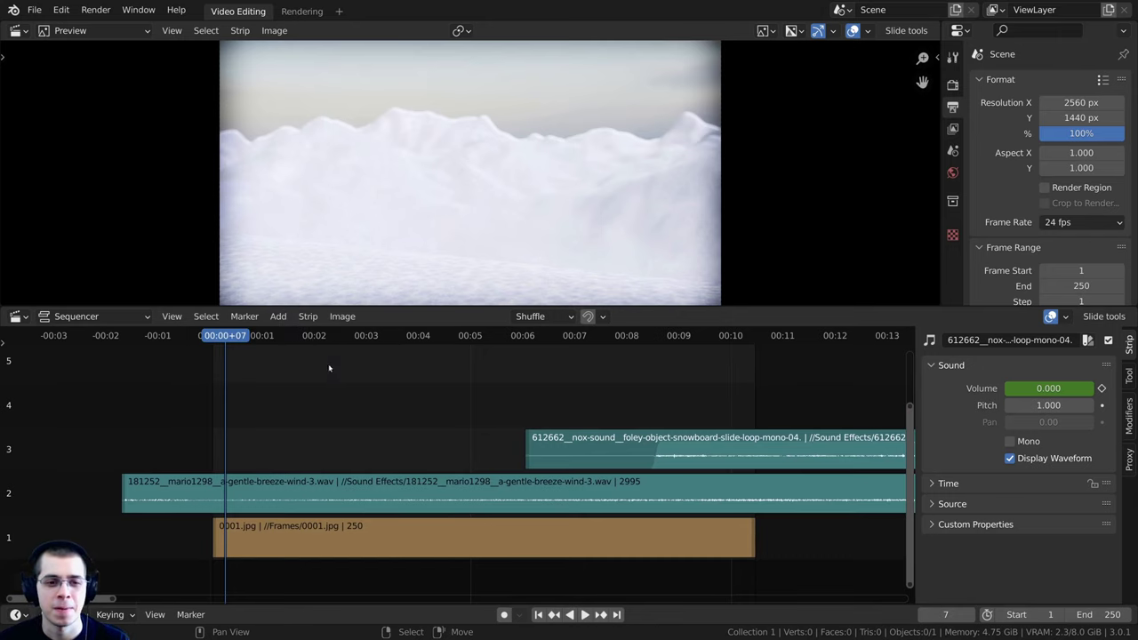
scroll(619, 386, up, 2)
middle_drag(620, 391, 619, 377)
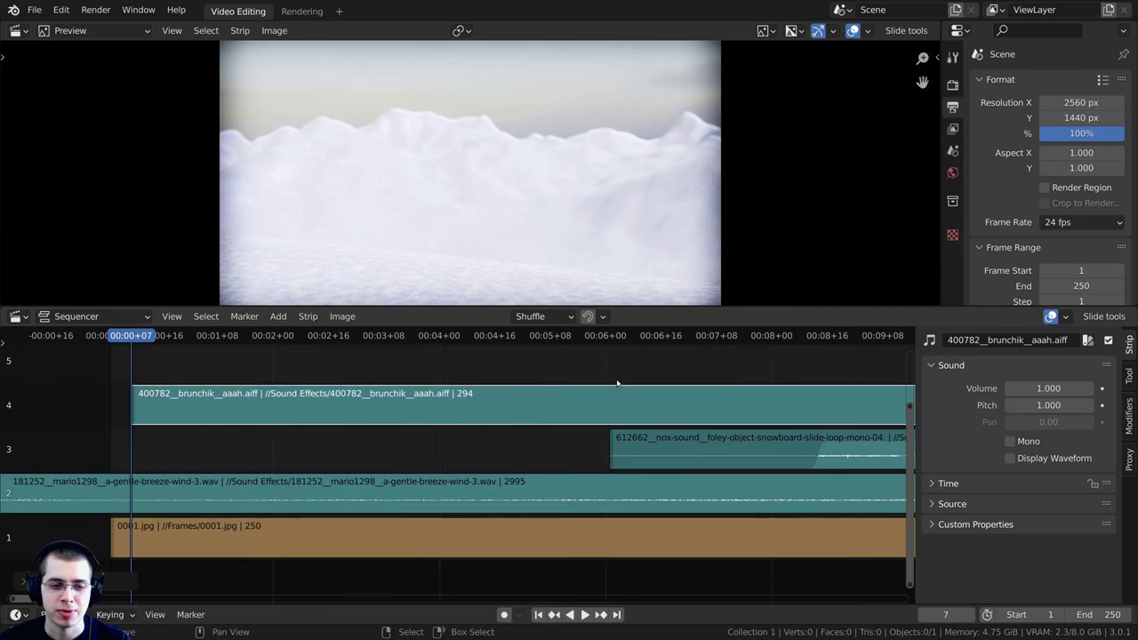
Raise the pitch of the aaah.aiff sound strip to 2.000
scroll(642, 402, down, 1)
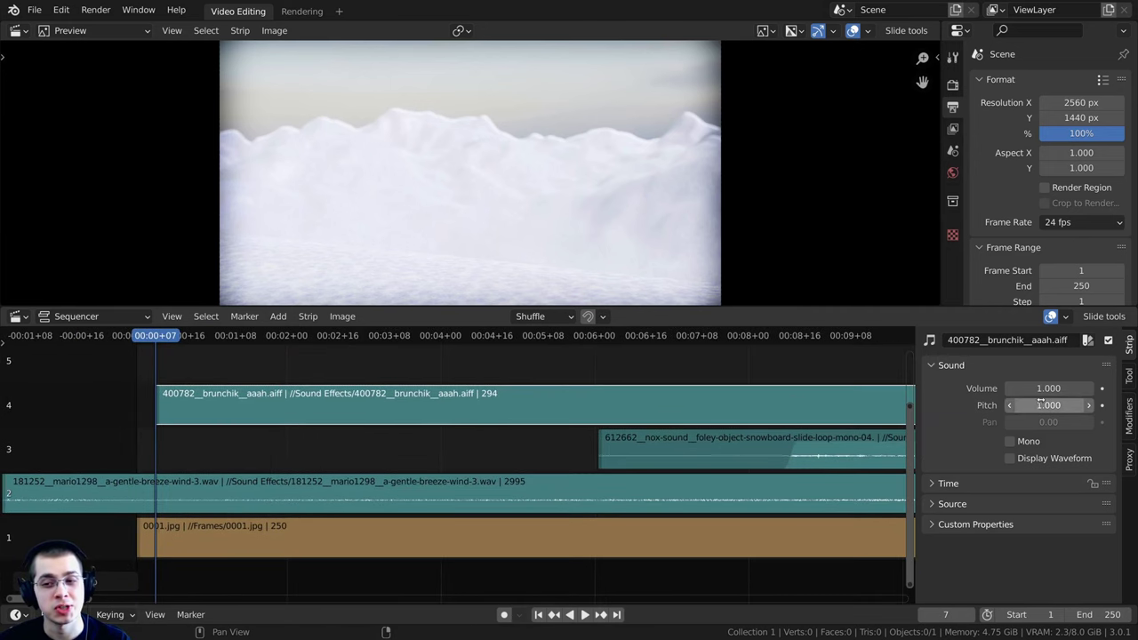
click(1090, 405)
click(1090, 406)
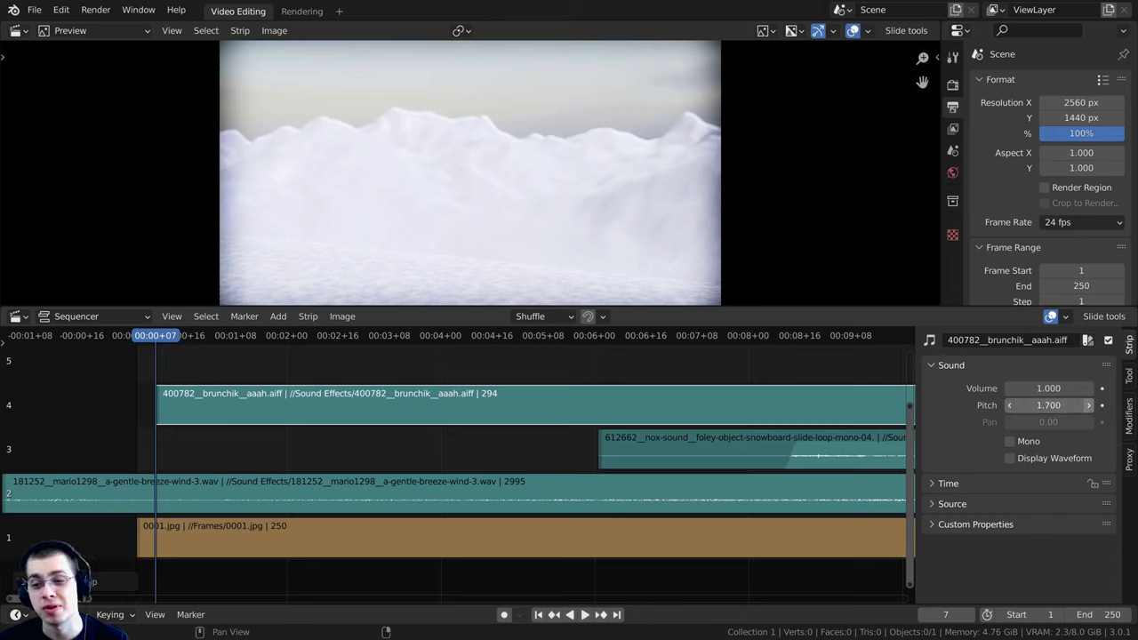
click(1090, 405)
click(1090, 406)
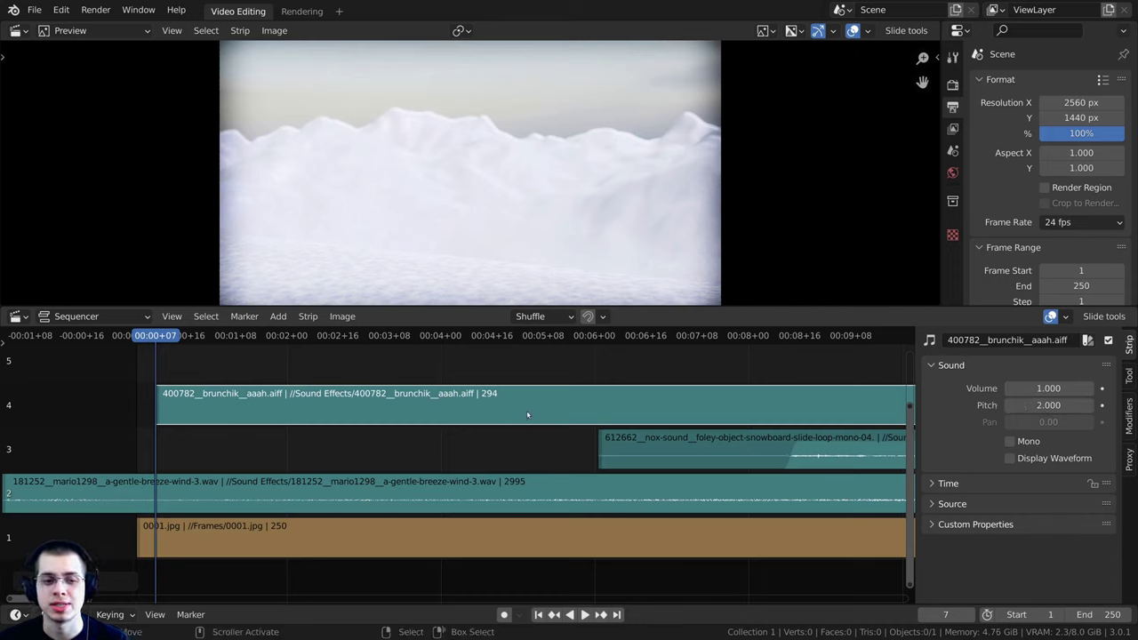
Move the aaah.aiff strip earlier to start at about frame -7 and play the animation with the pitched-up voice
key(g)
click(483, 415)
middle_drag(541, 410, 531, 404)
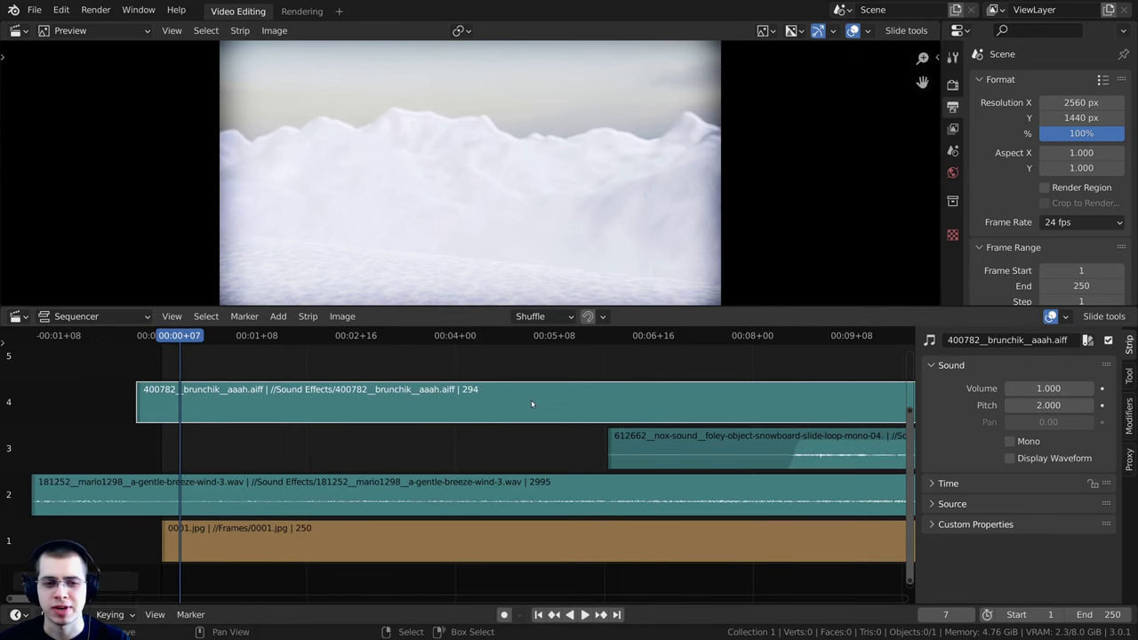
key(space)
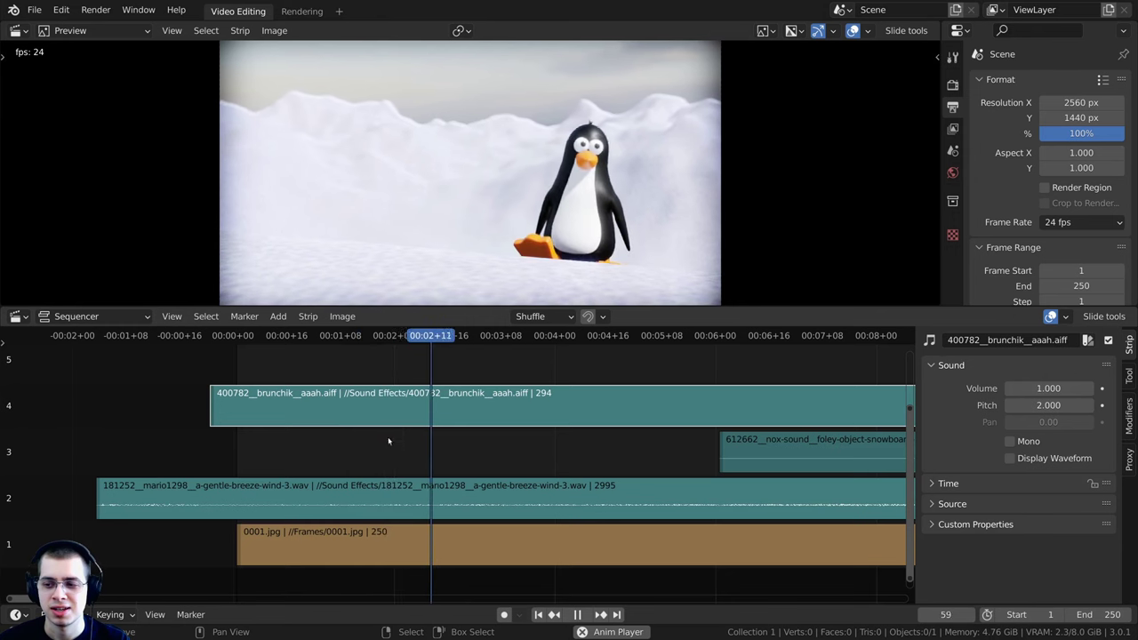
key(space)
ctrl+middle_drag(551, 397, 512, 411)
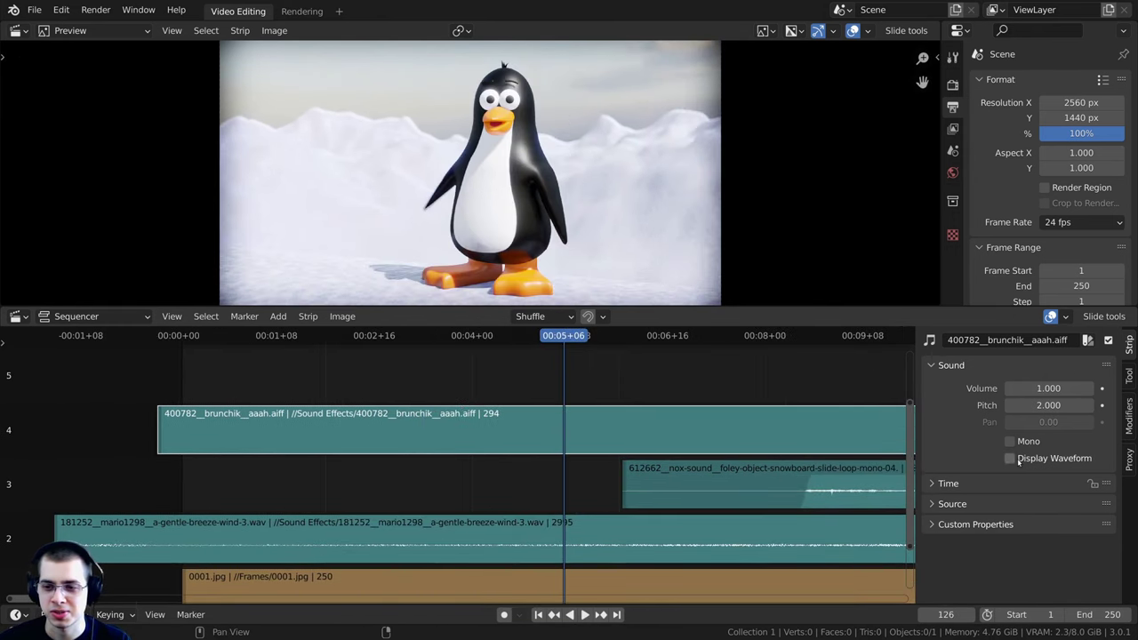
Display the waveform on the aaah.aiff strip and bring its first voice sounds into view
click(1010, 458)
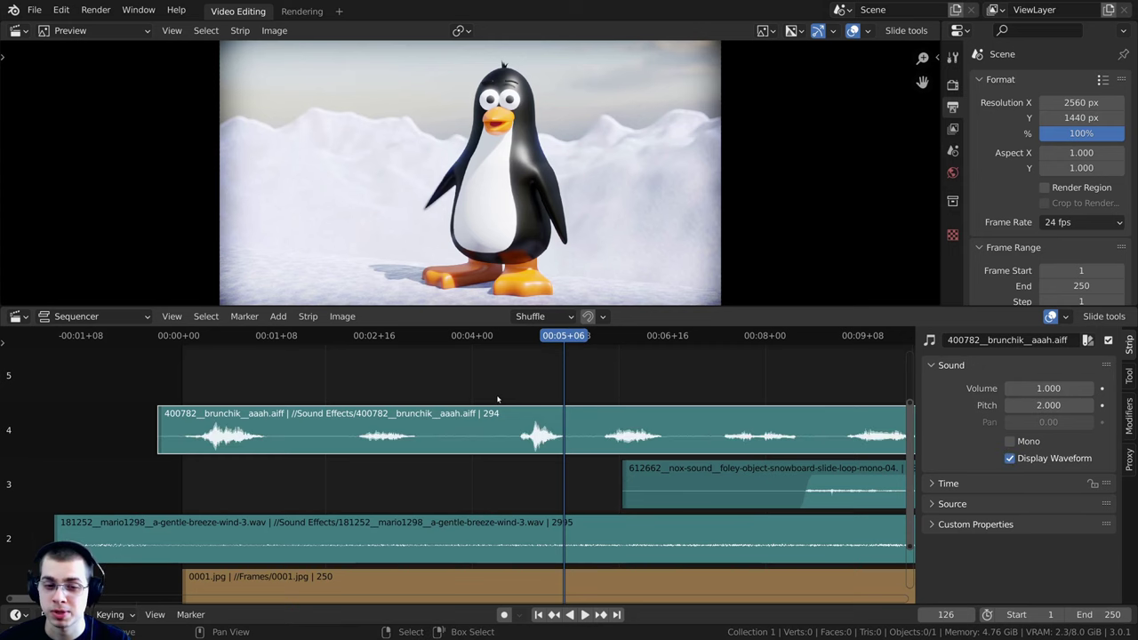
scroll(507, 398, down, 2)
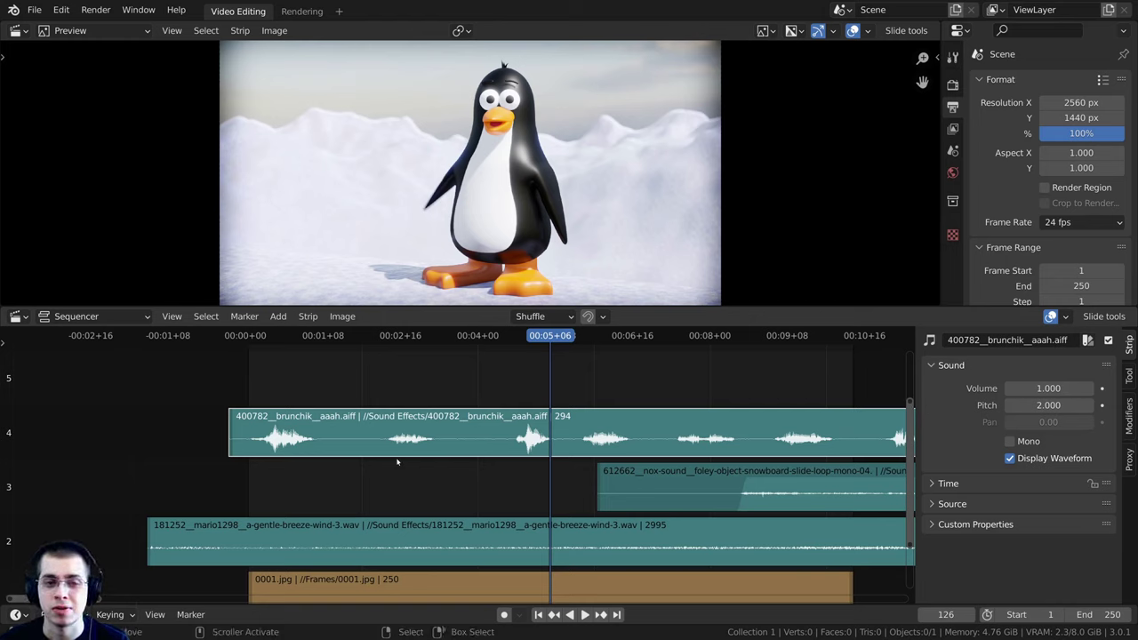
middle_drag(274, 445, 412, 449)
scroll(412, 449, up, 3)
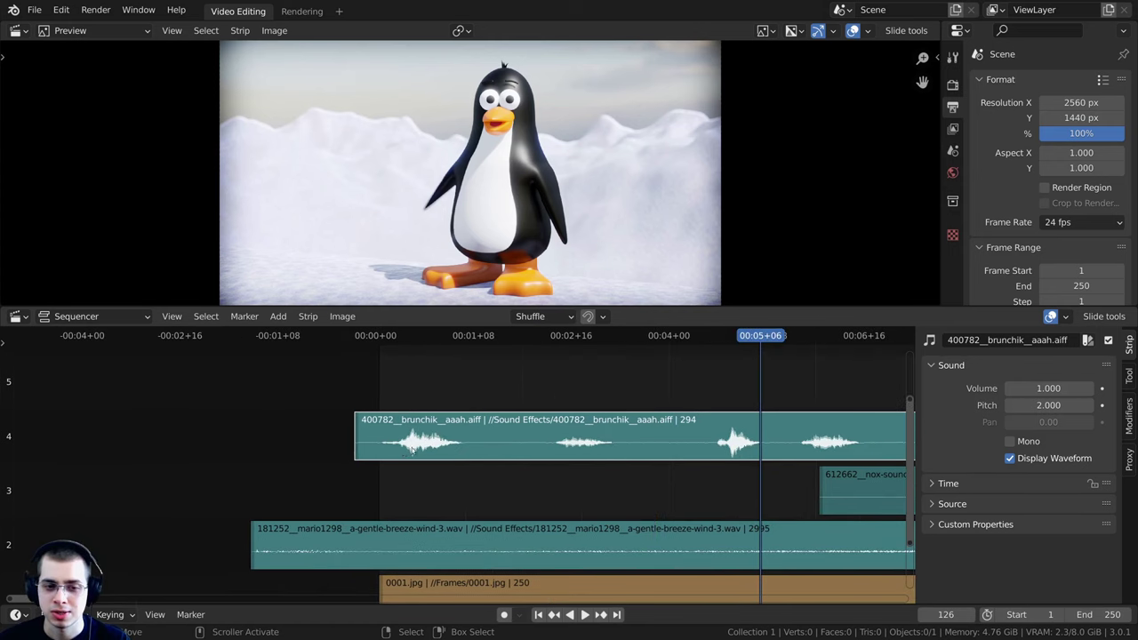
Play the opening of the aaah.aiff strip several times to find where its first voice sound ends
key(shift+Left)
key(space)
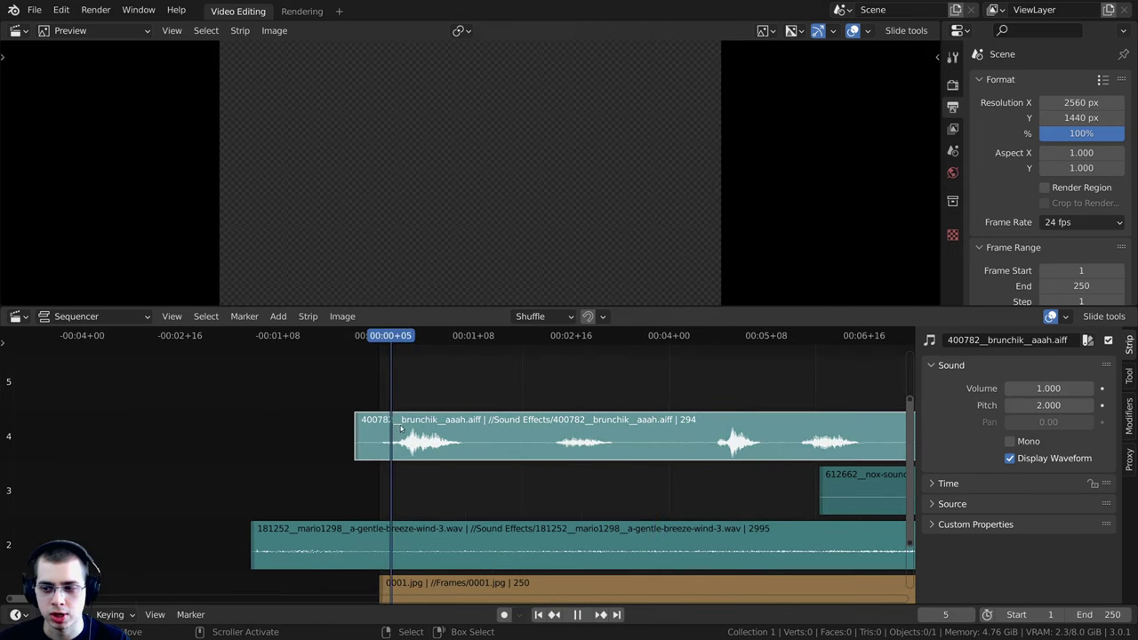
scroll(409, 453, up, 1)
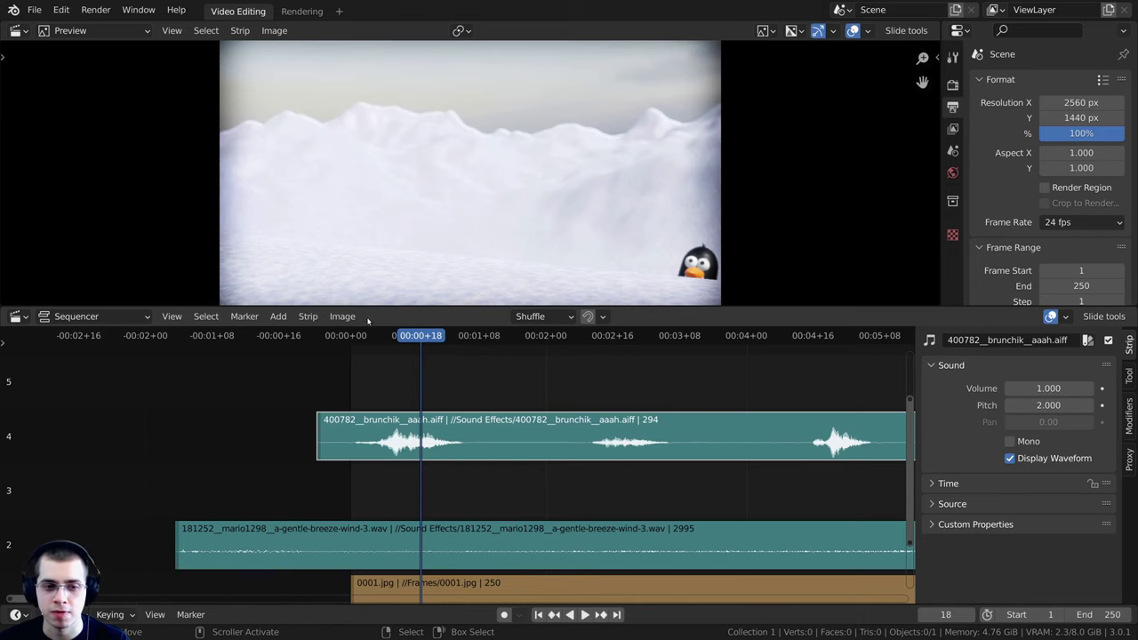
click(313, 339)
key(space)
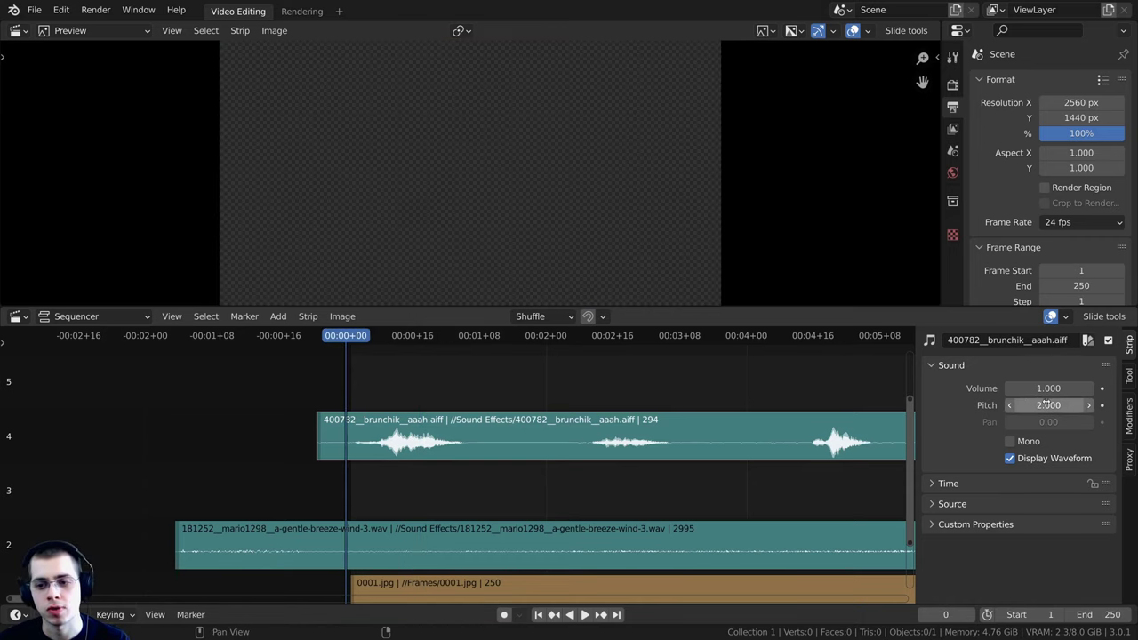
key(space)
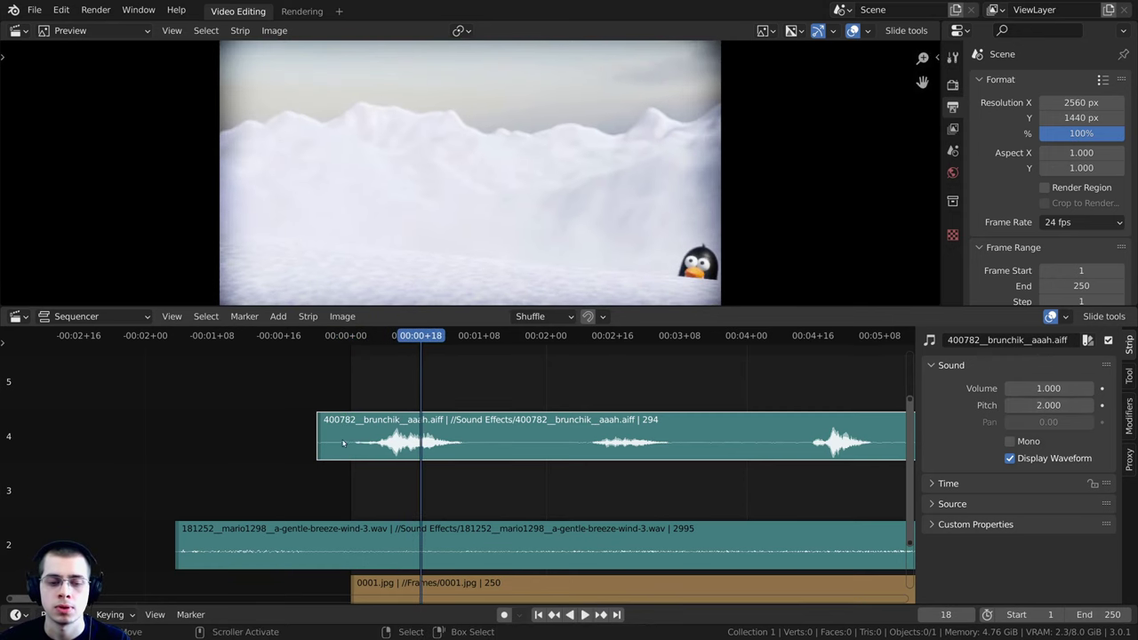
click(342, 348)
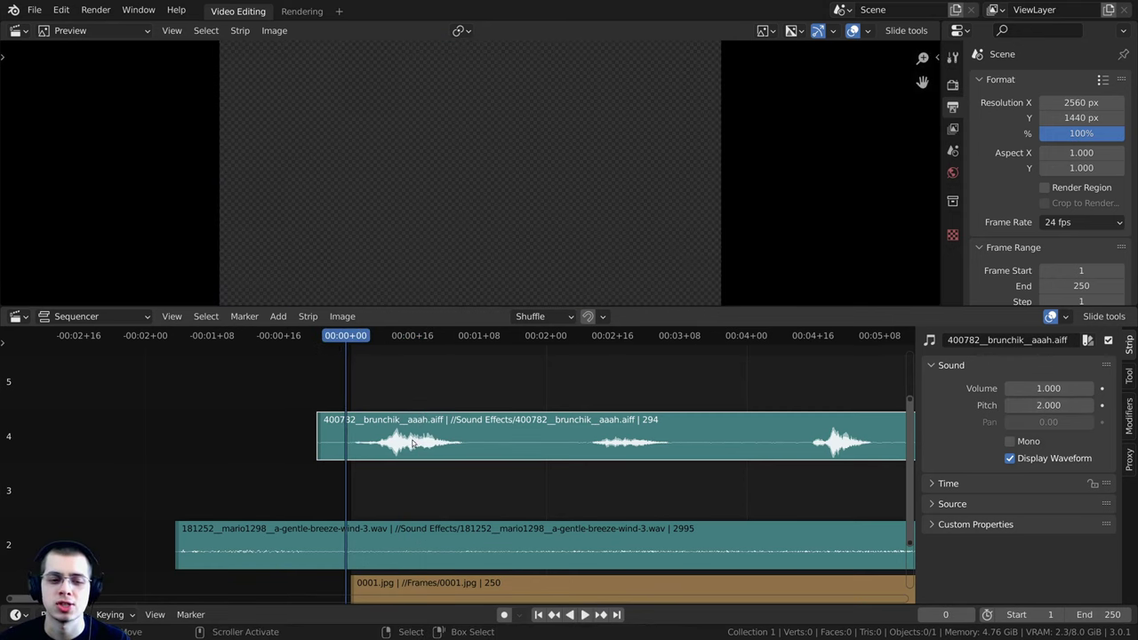
middle_drag(367, 414, 391, 416)
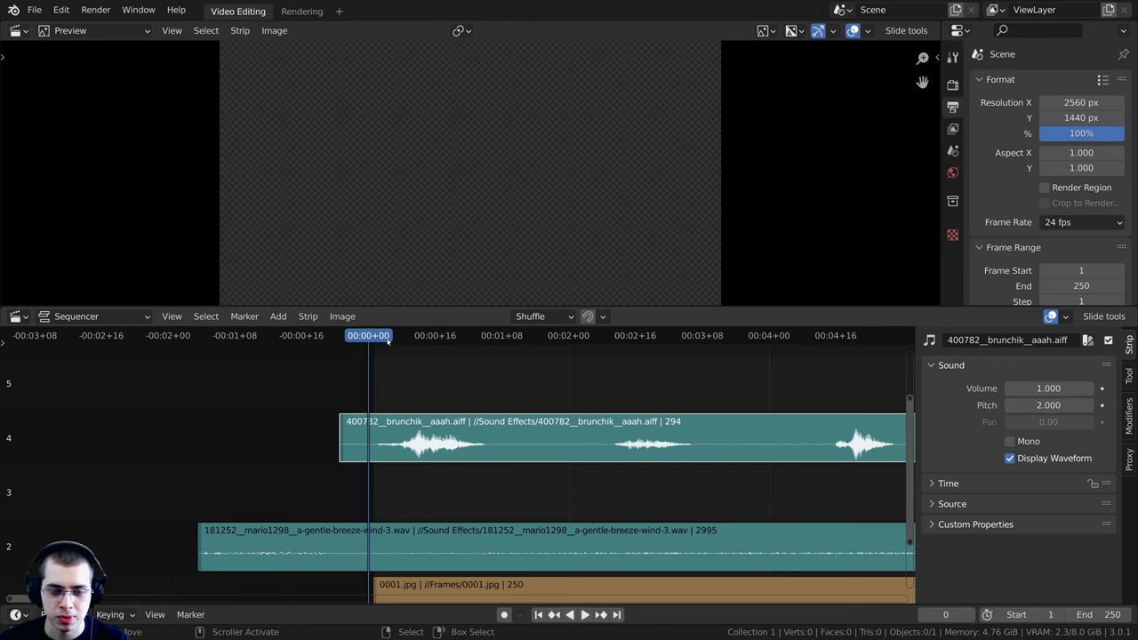
scroll(400, 382, right, 1)
key(space)
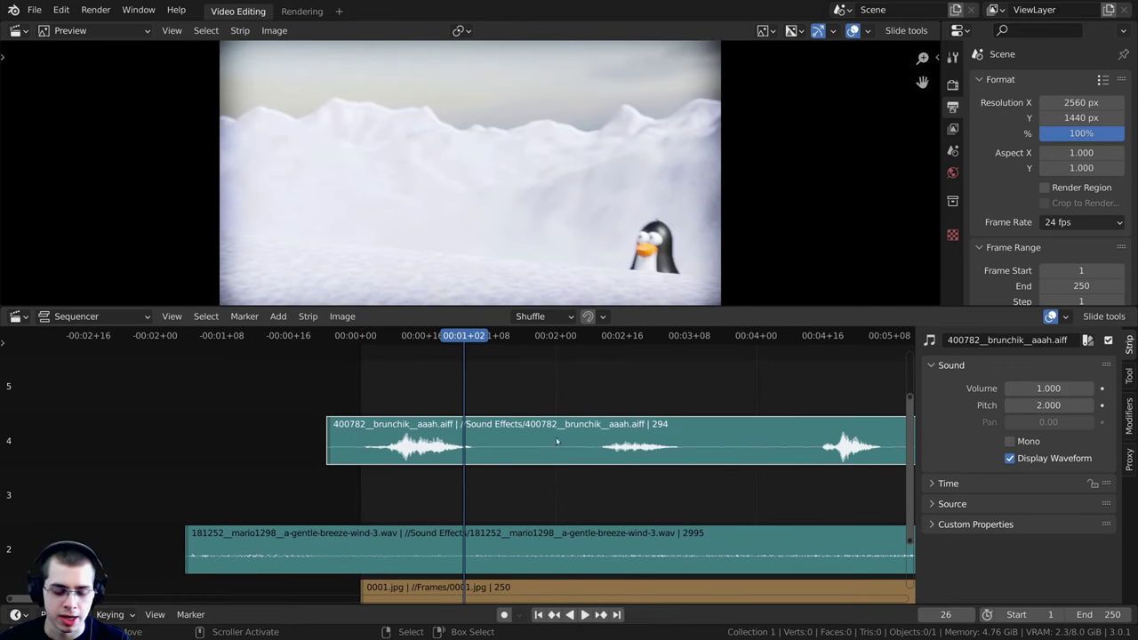
scroll(480, 435, up, 1)
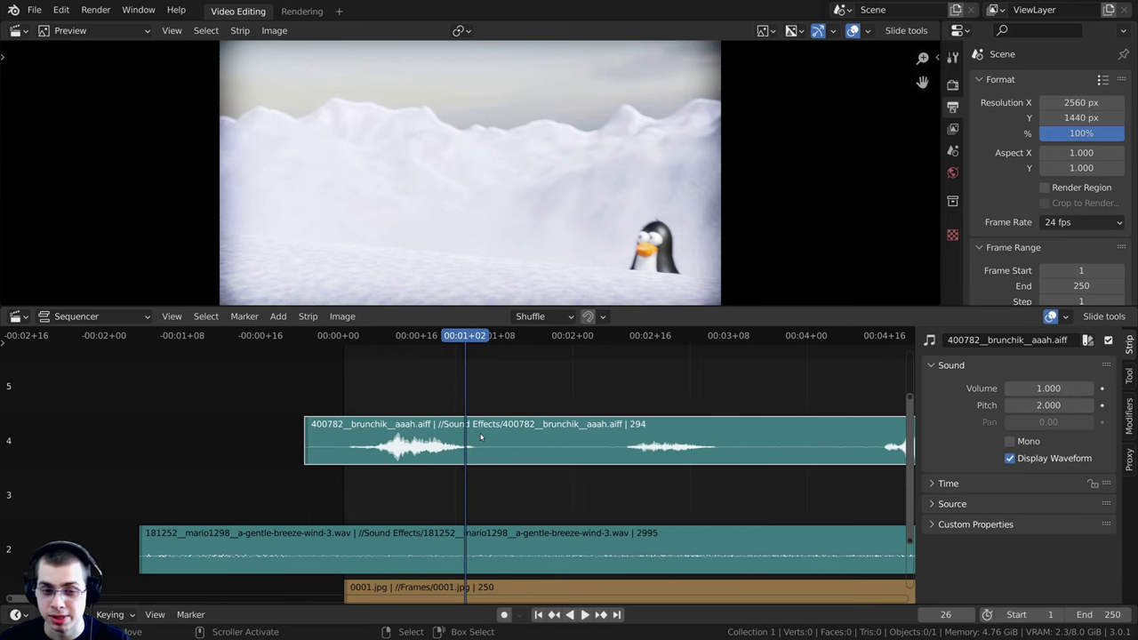
Split the aaah.aiff strip at frame 26, select the first piece and play back the cut from frame 1
key(k)
click(346, 338)
key(space)
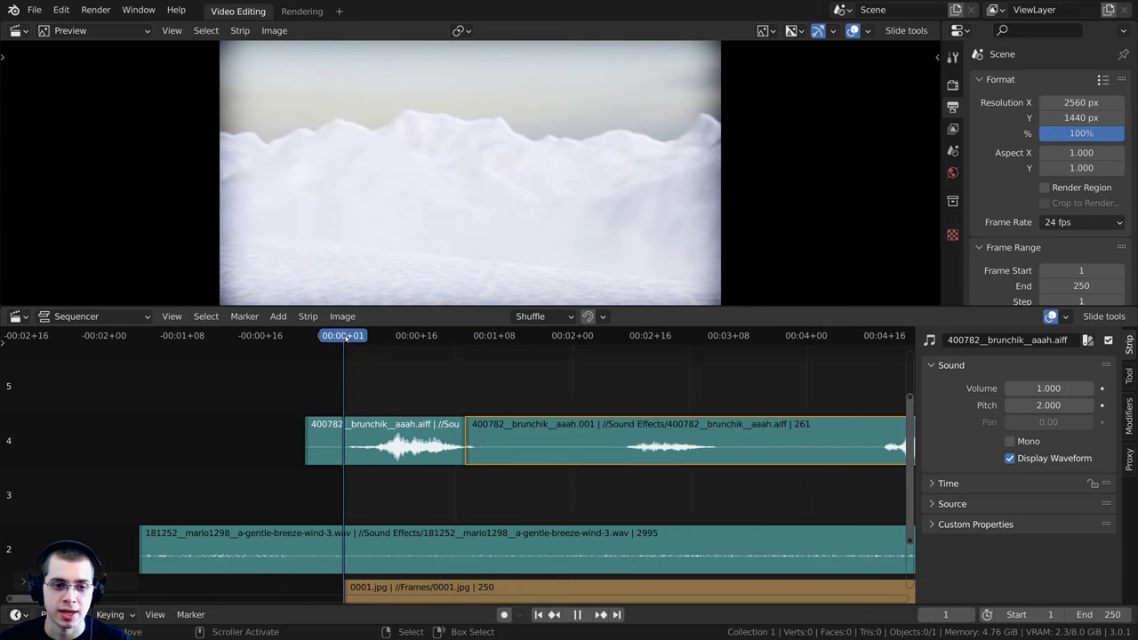
click(409, 436)
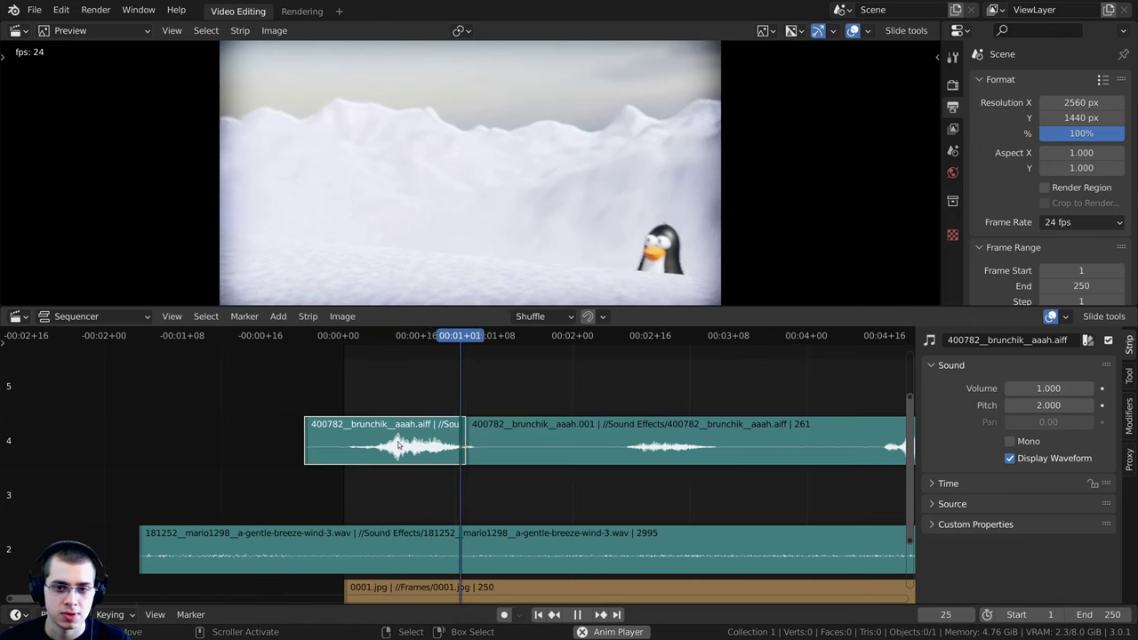
scroll(409, 436, down, 3)
middle_drag(409, 436, 350, 451)
key(space)
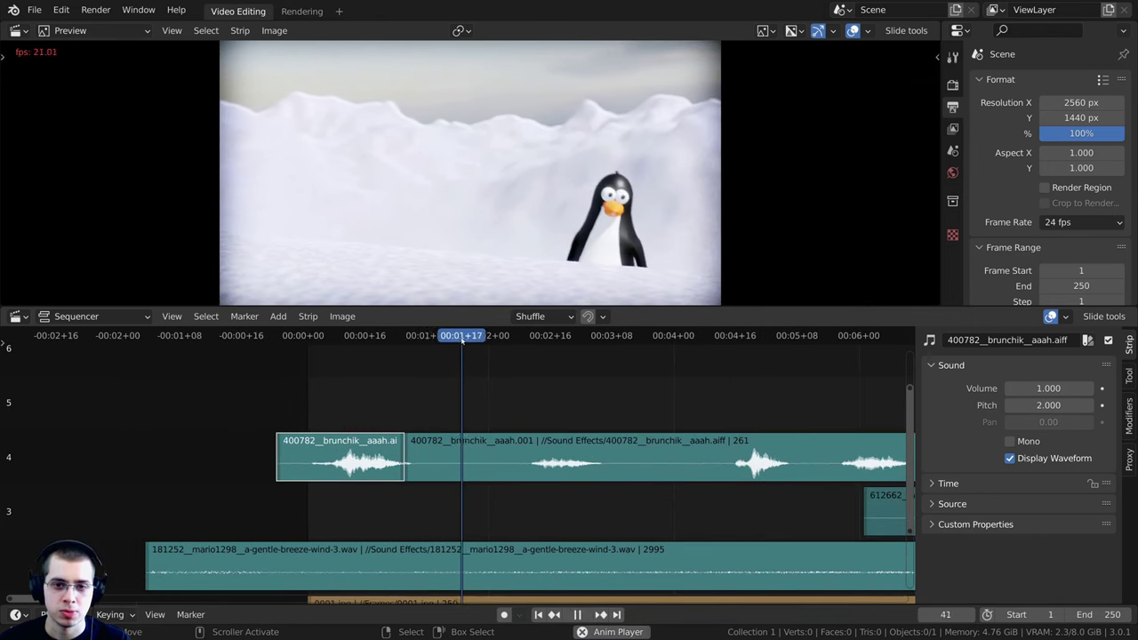
Go to frame 67 and move the first voice piece to channel 5, starting at about 00:02+00
drag(551, 338, 561, 340)
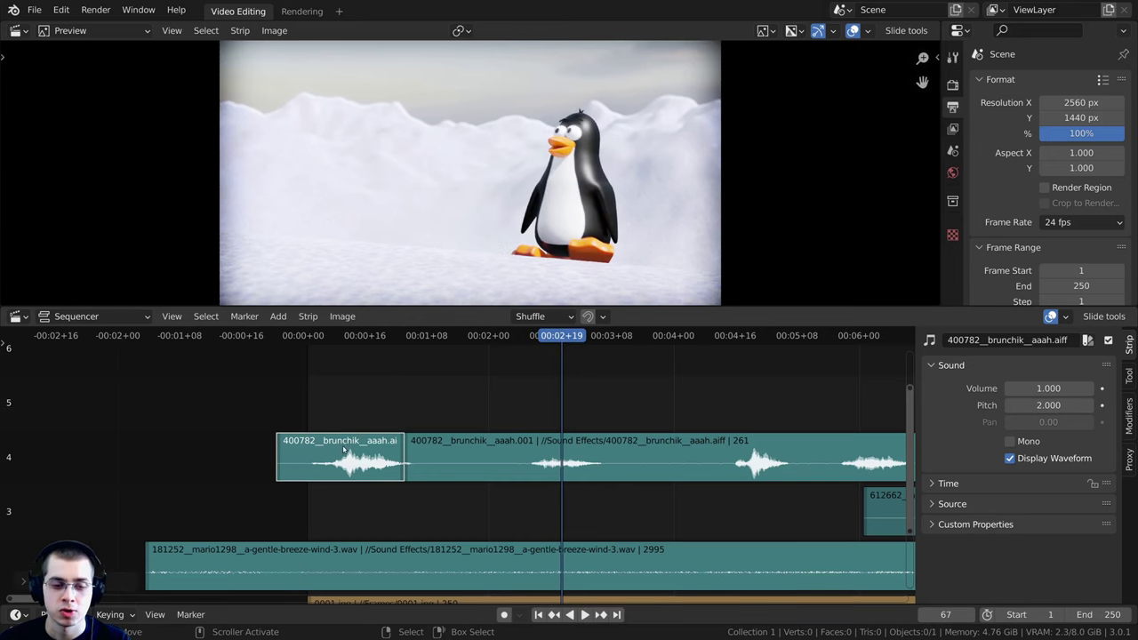
drag(332, 462, 543, 396)
click(541, 397)
Move the remaining aaah strip on channel 4 later to start at about 00:04+18
right_click(448, 459)
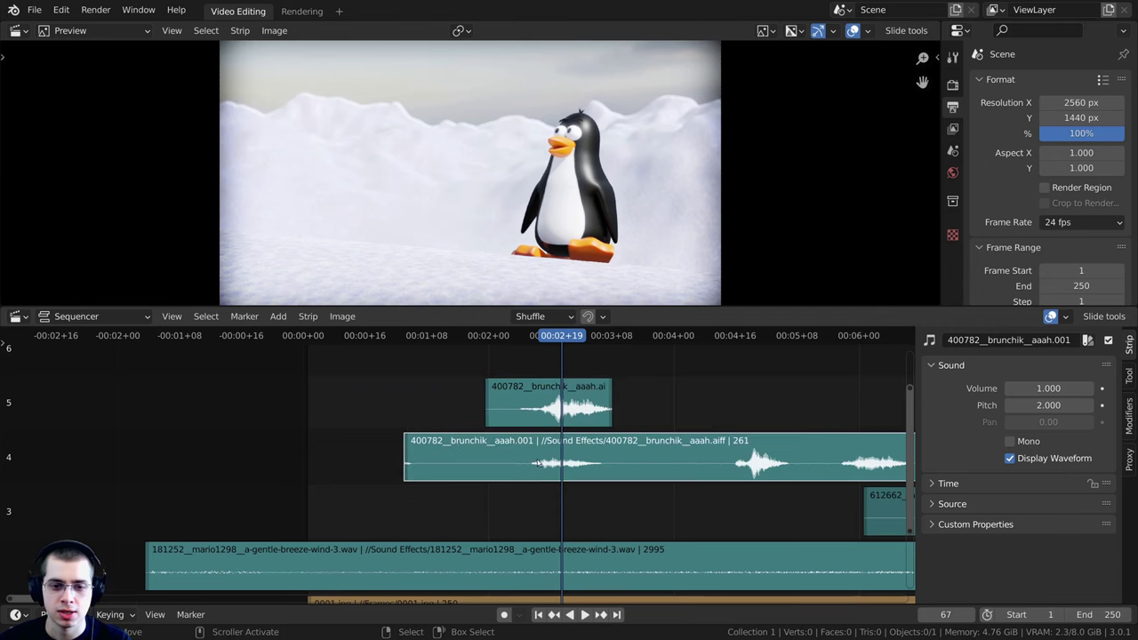
scroll(447, 459, down, 6)
key(g)
click(659, 459)
Move the voice piece on channel 5 later to start at frame 59 and play it against the penguin's walk
scroll(459, 431, up, 4)
click(475, 430)
middle_drag(552, 416, 488, 441)
scroll(488, 441, up, 7)
key(space)
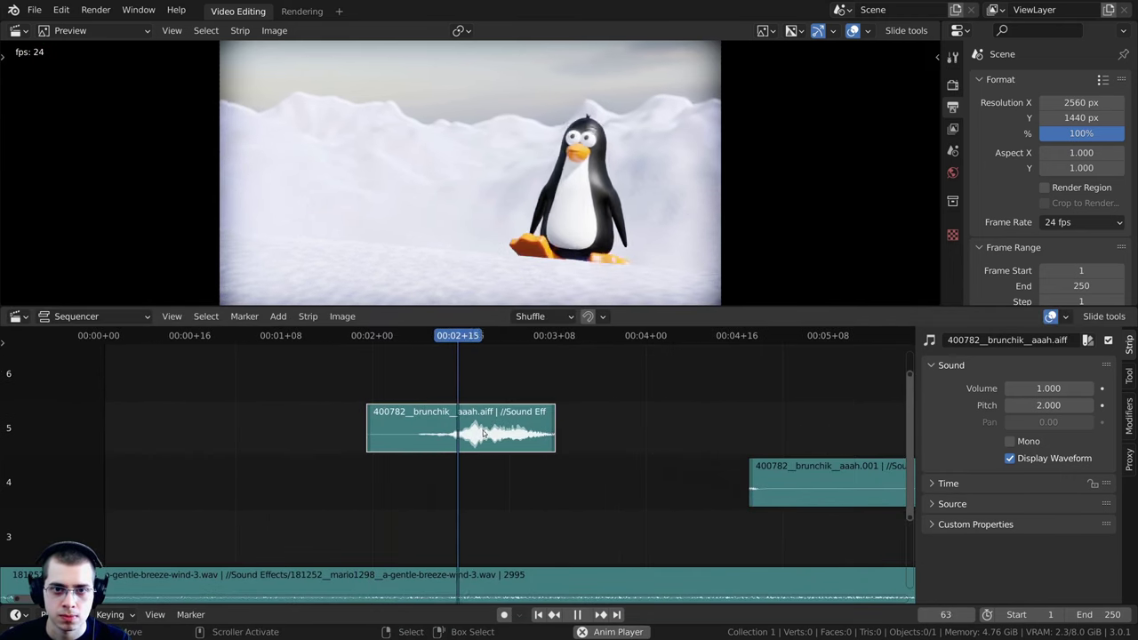
scroll(621, 414, down, 2)
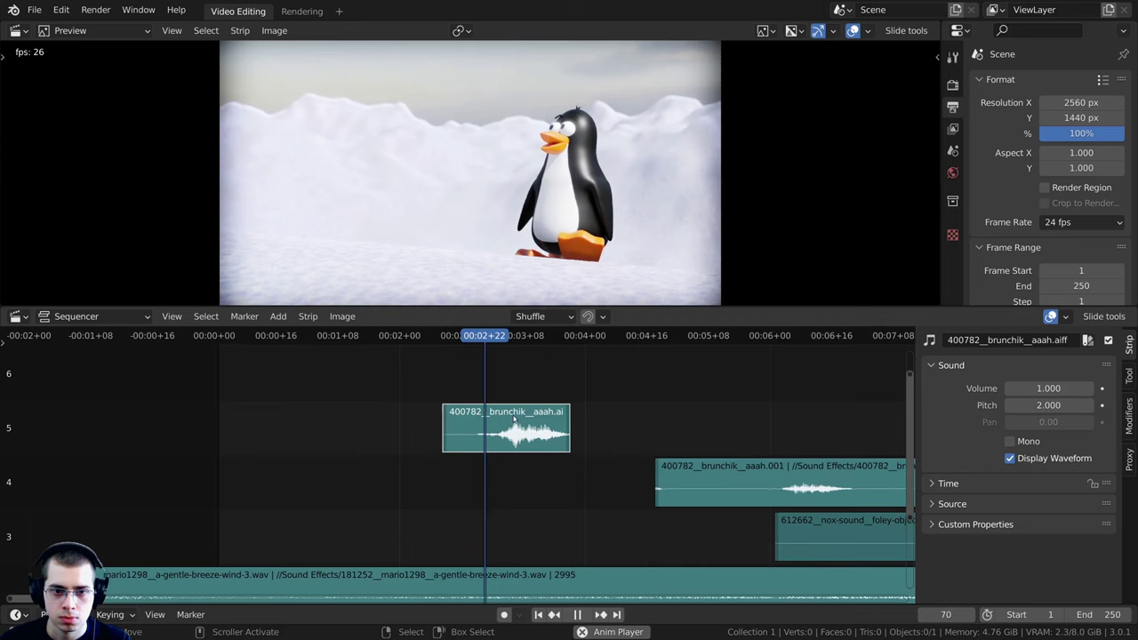
Set the volume of the voice piece on channel 5 to 0.900 and shift the piece one frame later
click(1011, 389)
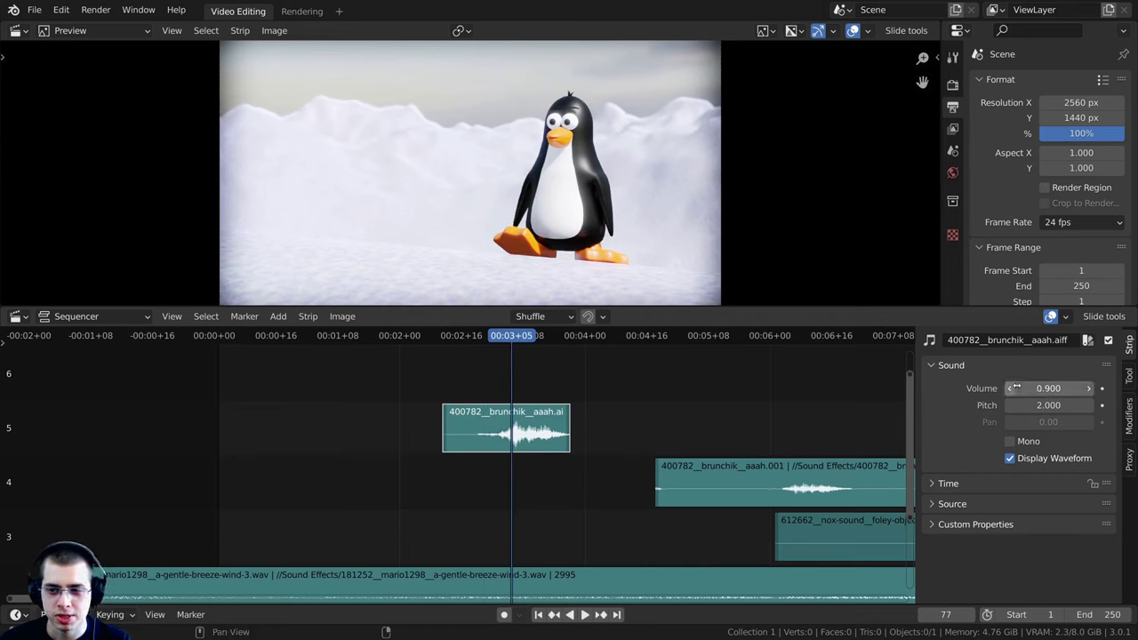
click(428, 416)
key(space)
key(g)
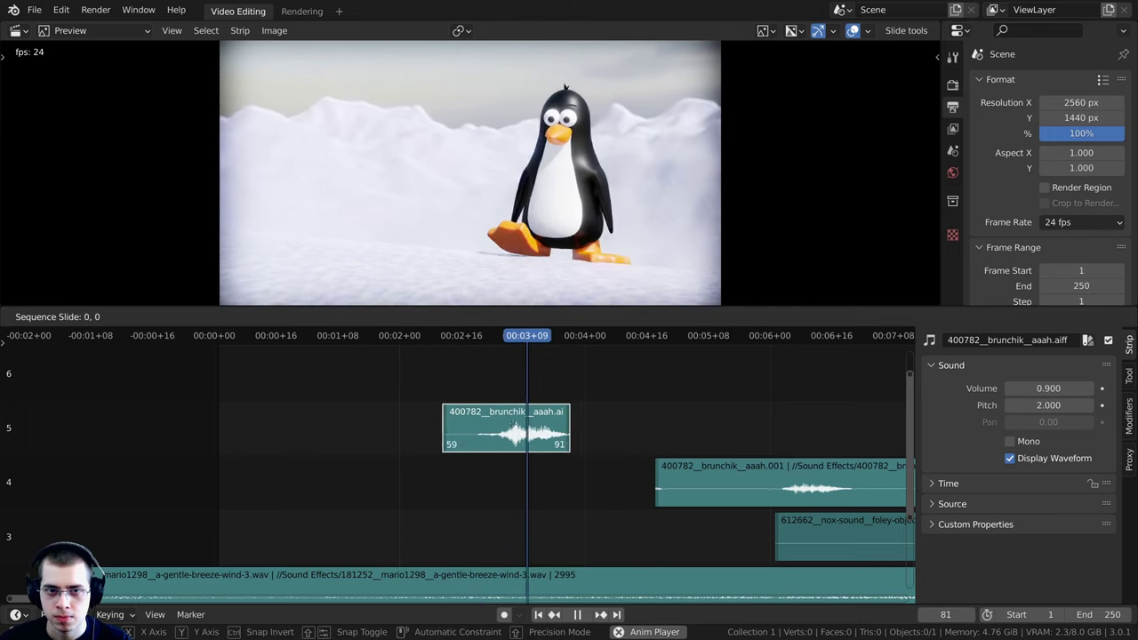
click(462, 426)
click(462, 425)
click(462, 425)
click(447, 403)
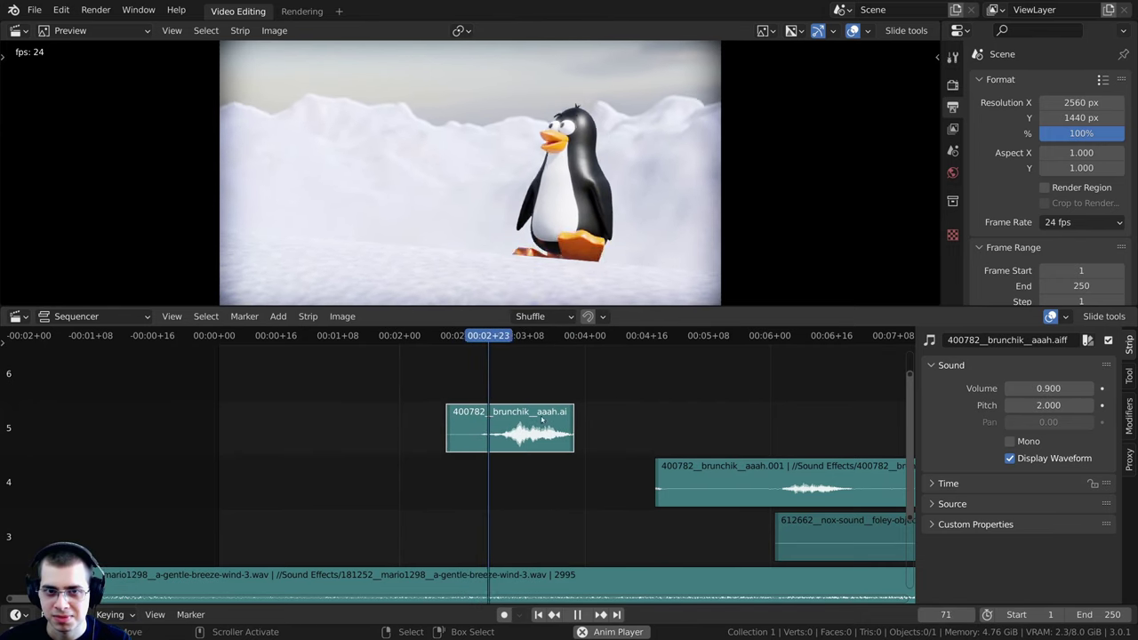
Play back the voice piece on channel 5 to check its timing, then go to frame 99
middle_drag(527, 419, 450, 425)
scroll(450, 425, up, 1)
key(space)
middle_drag(513, 475, 496, 427)
scroll(493, 426, down, 2)
click(501, 427)
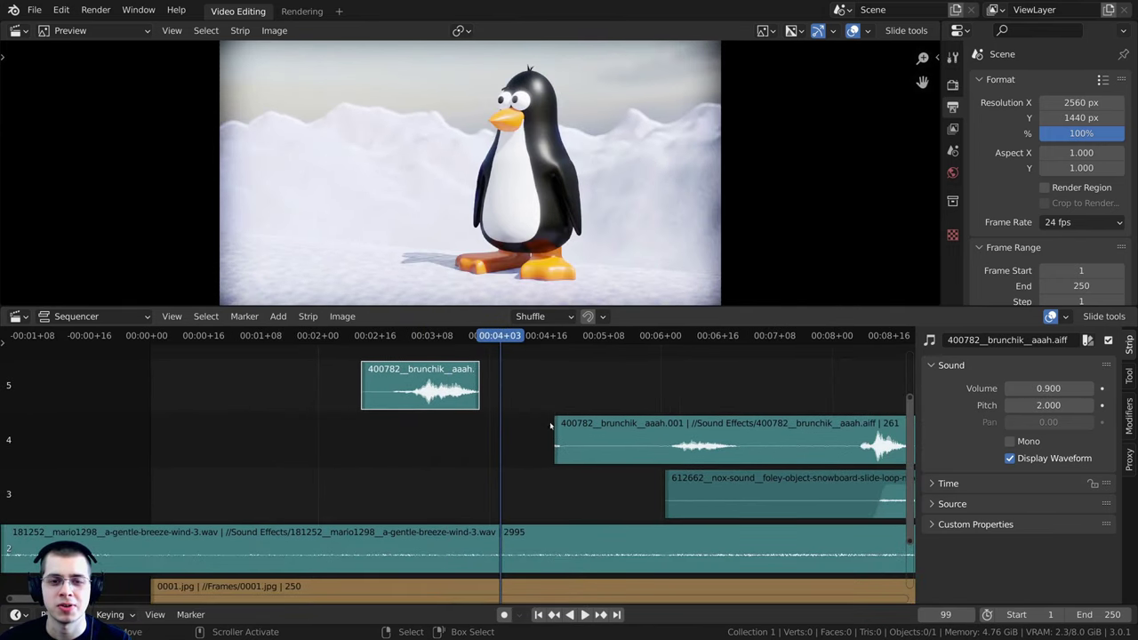
Select the remaining aaah strip on channel 4 and play from its start up to the penguin raising its wing
middle_drag(571, 436, 537, 454)
scroll(537, 454, up, 1)
key(space)
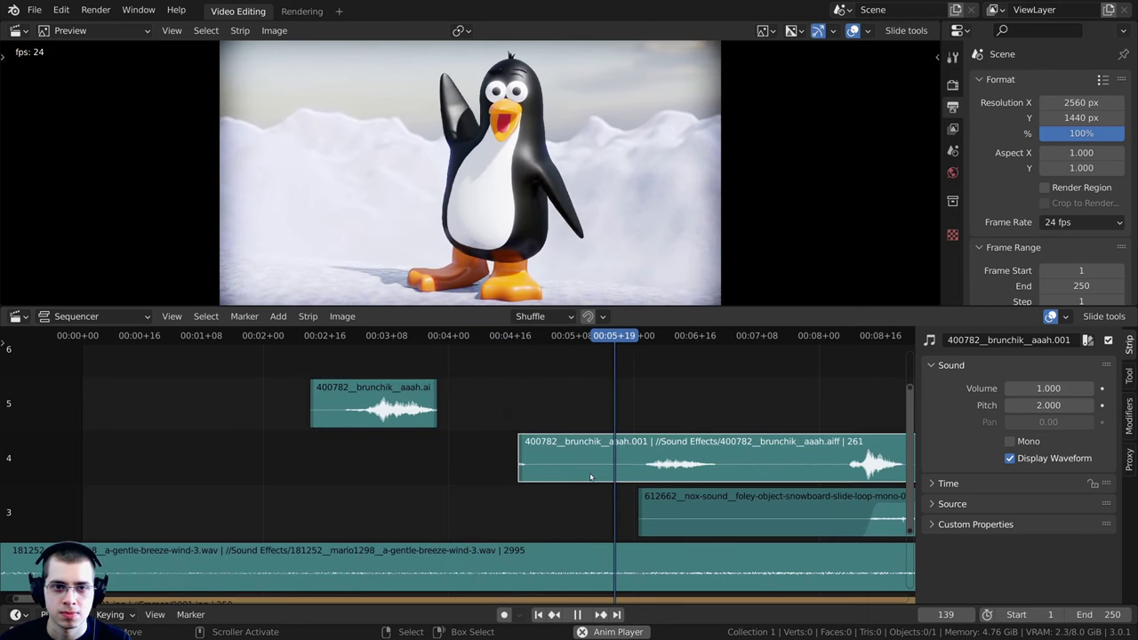
key(space)
middle_drag(518, 417, 500, 414)
scroll(500, 414, up, 1)
click(500, 414)
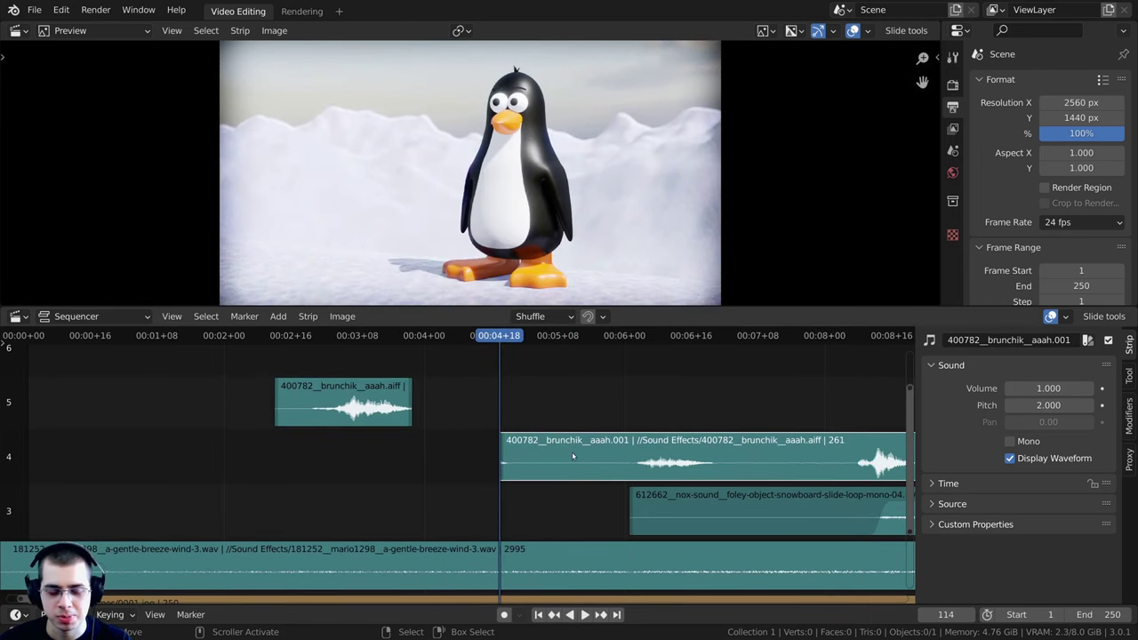
key(space)
key(space)
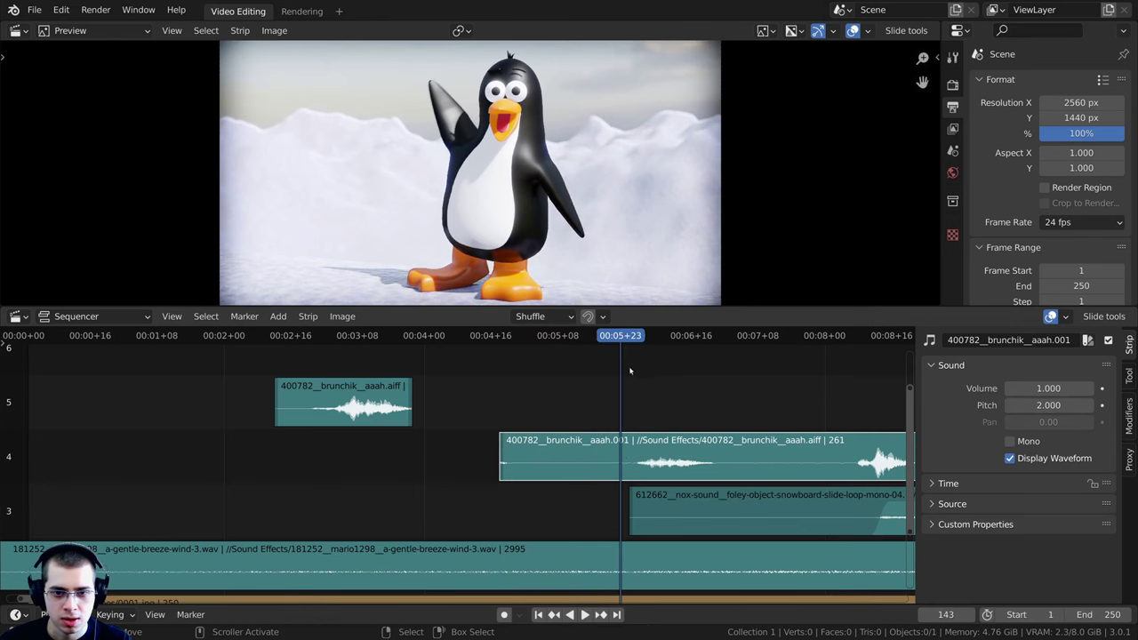
Split the channel 4 aaah strip at frame 143 and move the later part to start at about 00:07+06
key(k)
scroll(640, 446, down, 2)
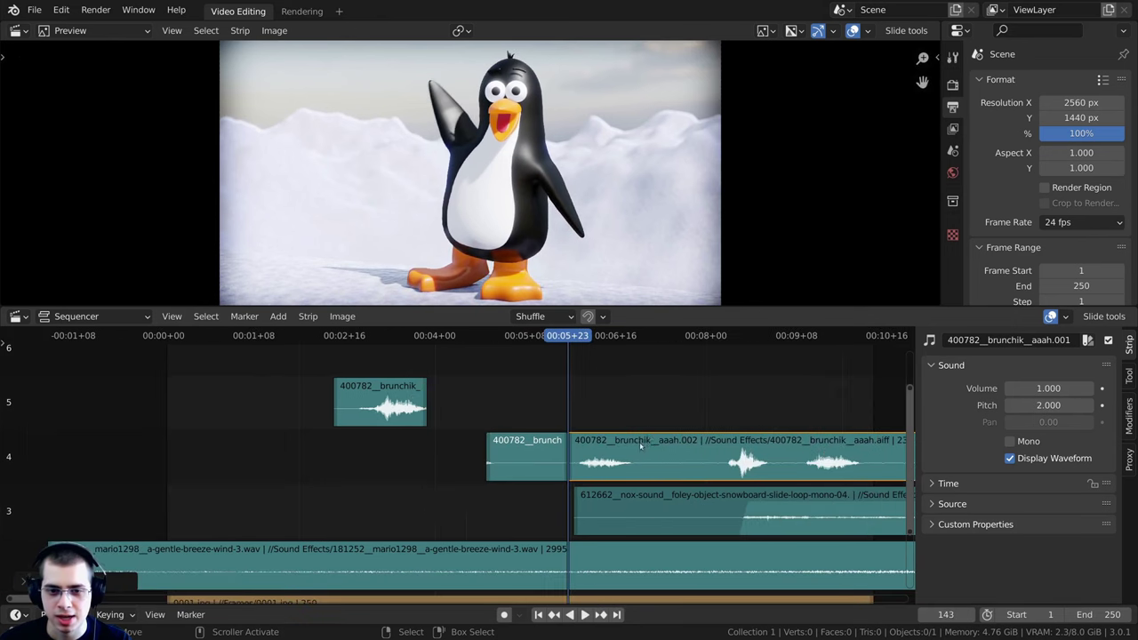
key(g)
click(699, 454)
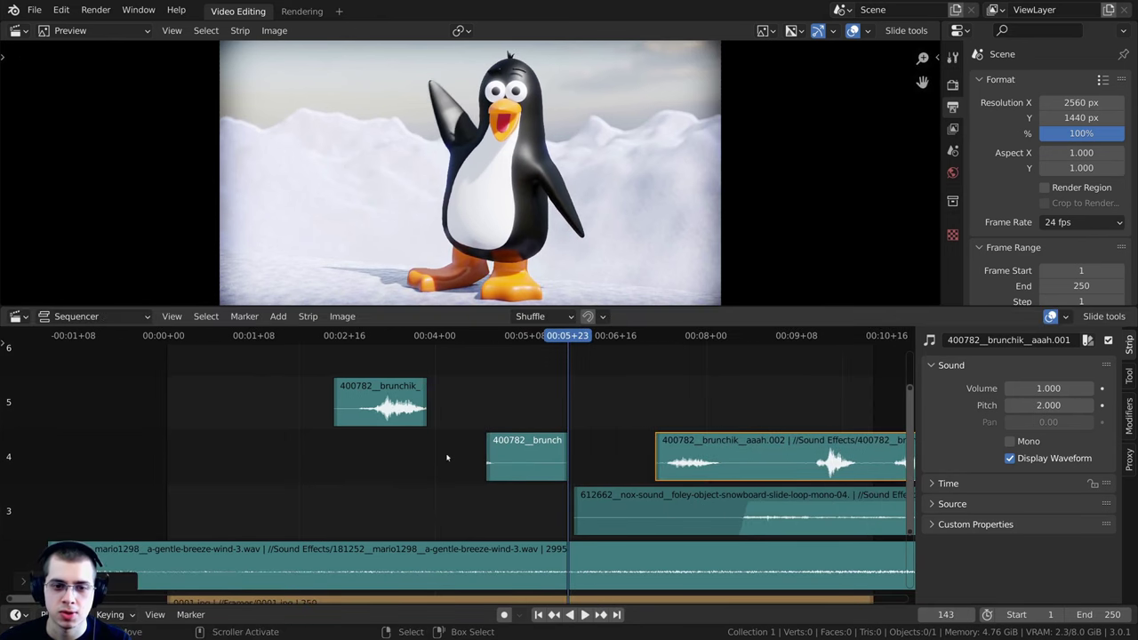
Move the short middle aaah piece on channel 4 slightly later to start at about 00:04+21 and play it back
scroll(447, 457, up, 1)
click(484, 454)
right_click(539, 447)
drag(539, 447, 492, 444)
key(space)
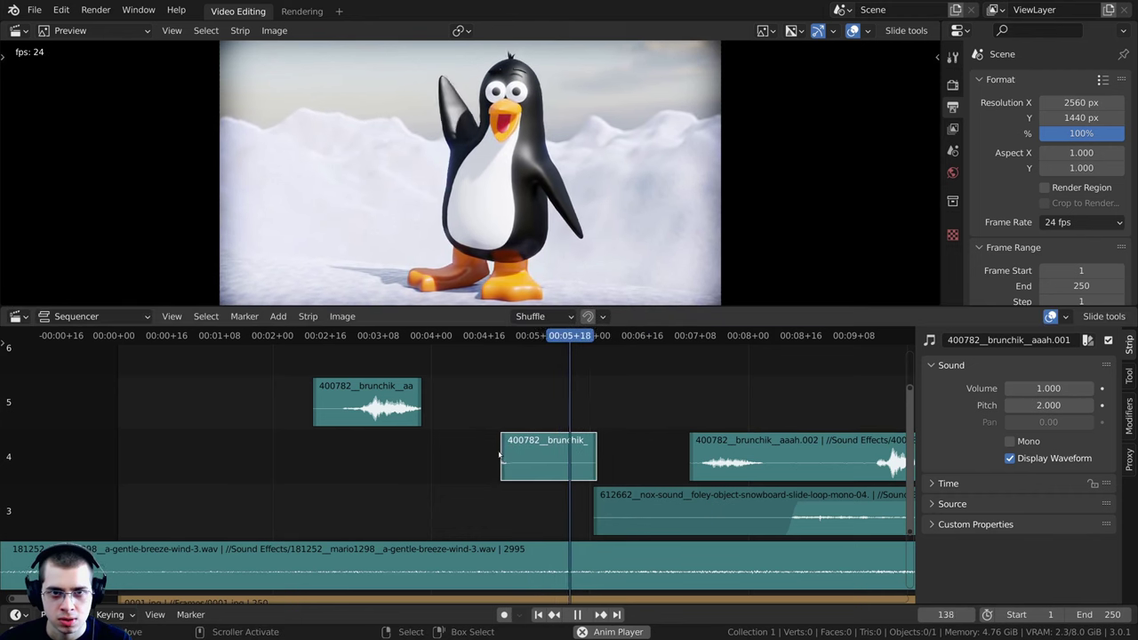
key(space)
scroll(502, 453, up, 4)
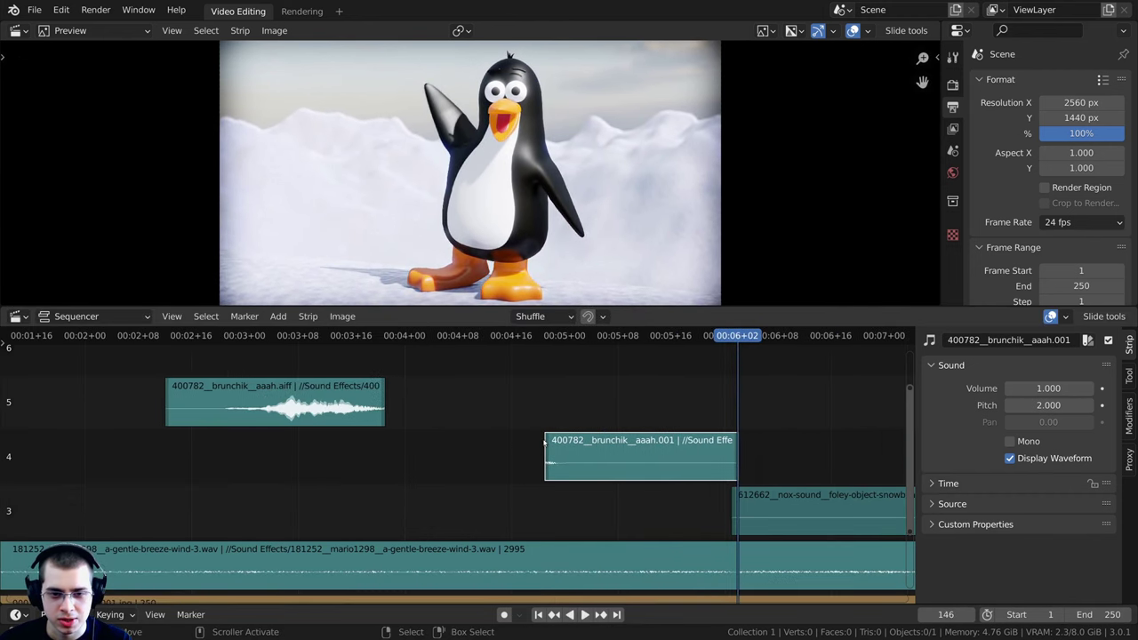
Trim the start of the short aaah piece on channel 4 to frame 121, move it to about 00:04+19, and play it back
key(g)
click(540, 397)
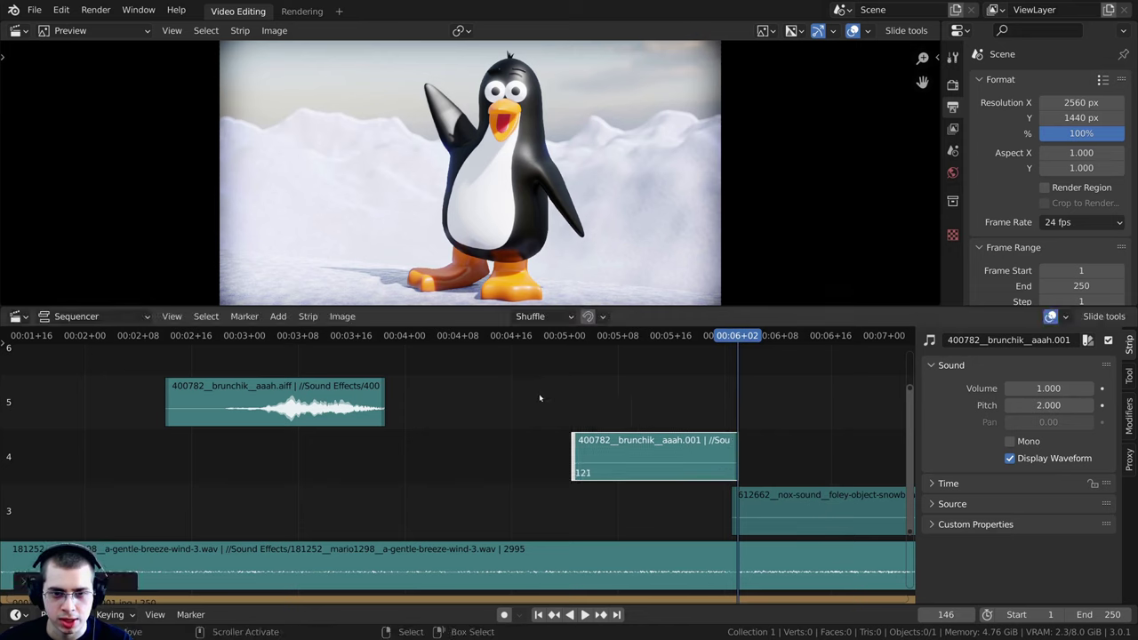
click(483, 424)
key(space)
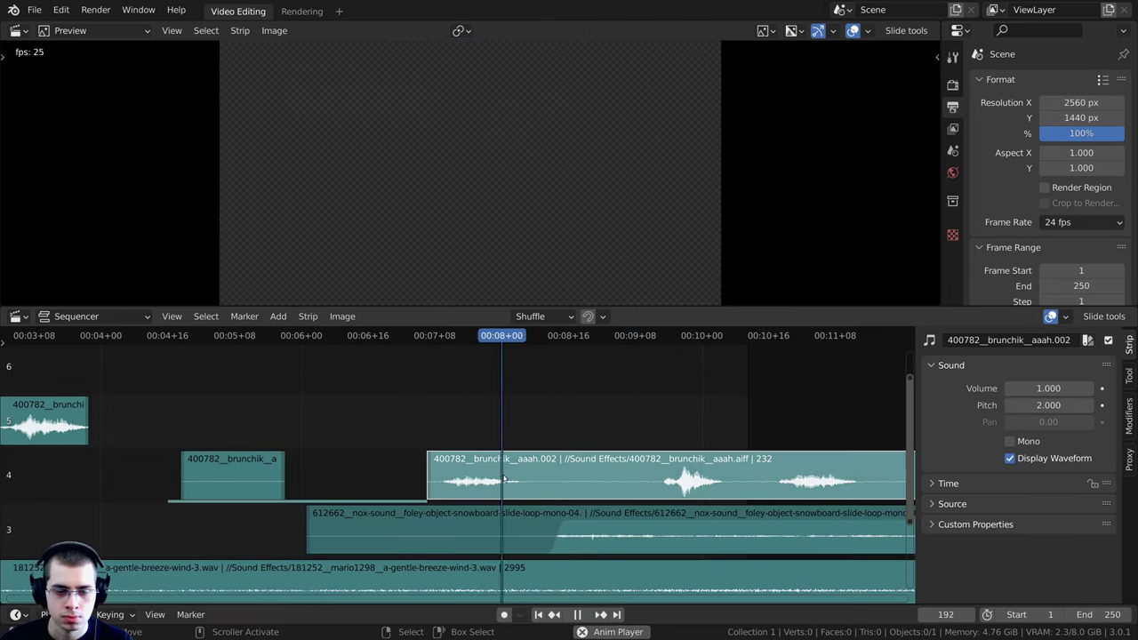
Play the later aaah strip on channel 4 from frame 190 and split it at frame 222
click(493, 468)
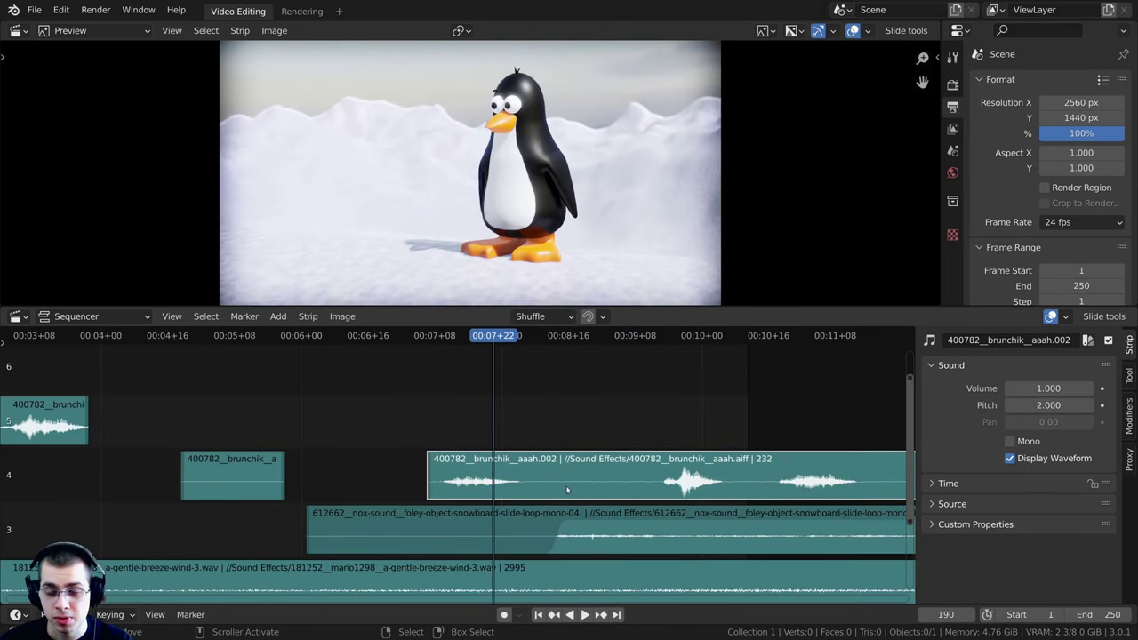
key(space)
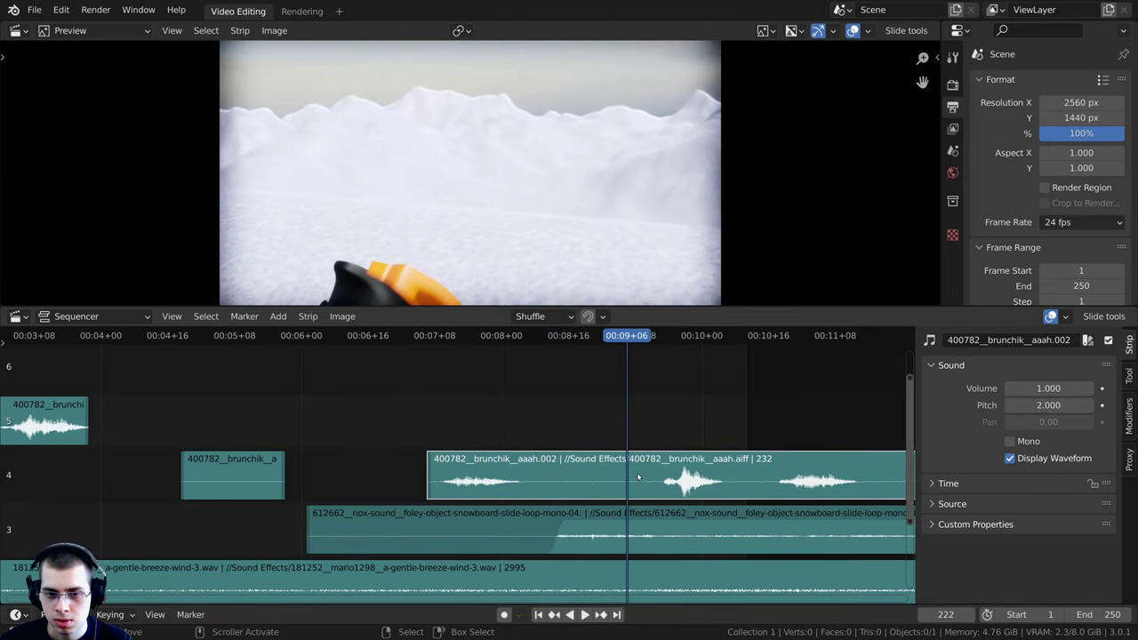
key(k)
Replay the piece ending at frame 222, split it at frame 203, and delete the voiced part before the cut
drag(613, 445, 496, 436)
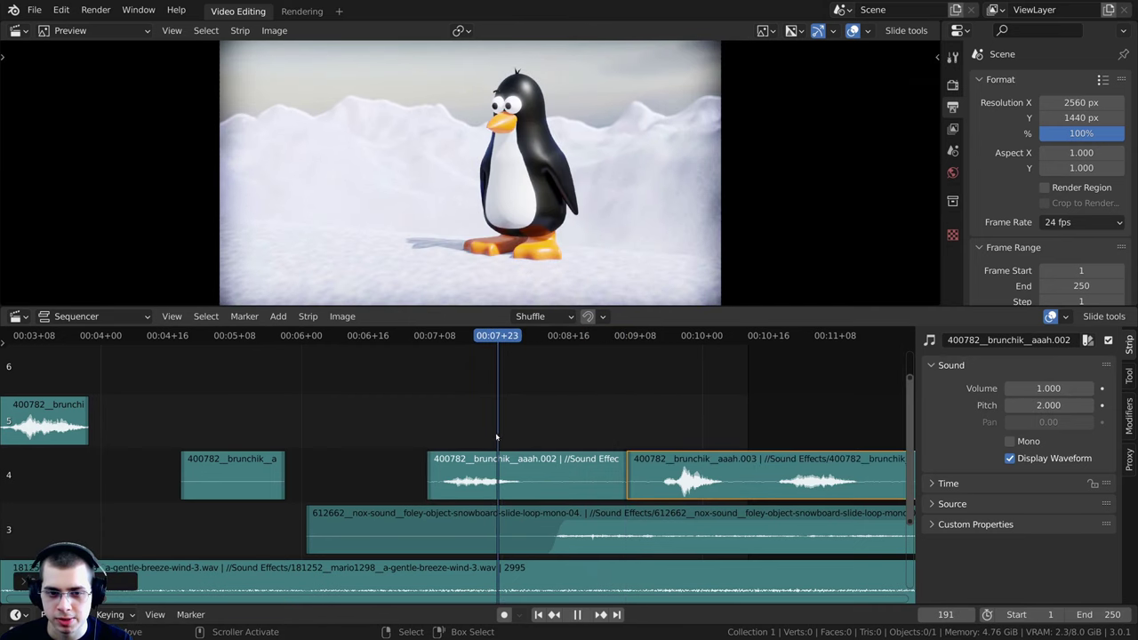
key(space)
right_click(496, 462)
key(space)
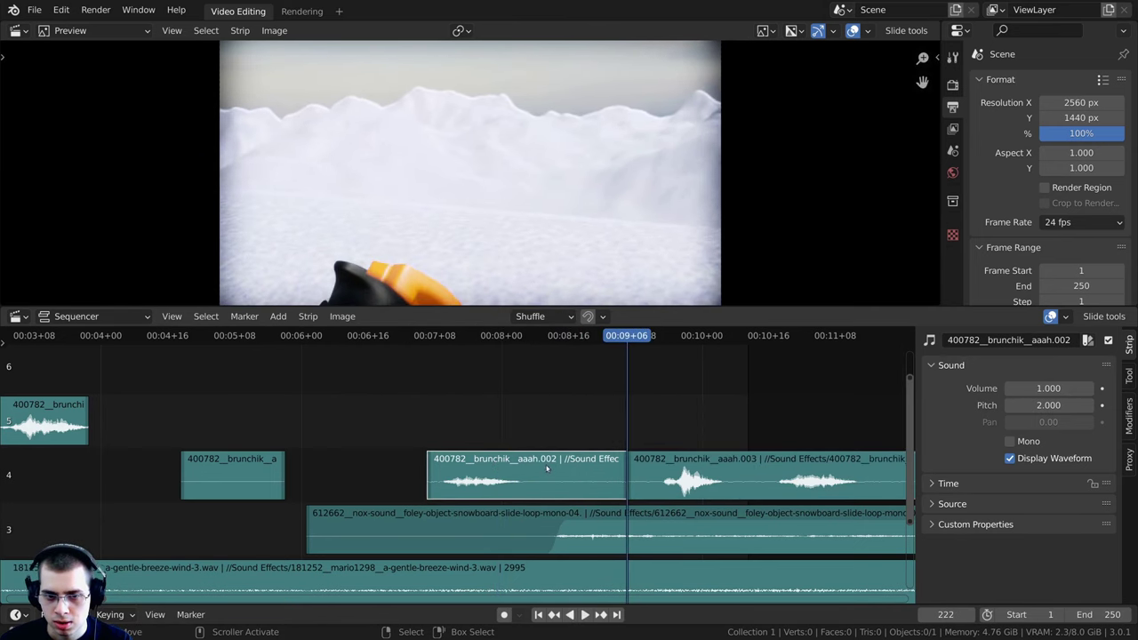
click(547, 469)
key(k)
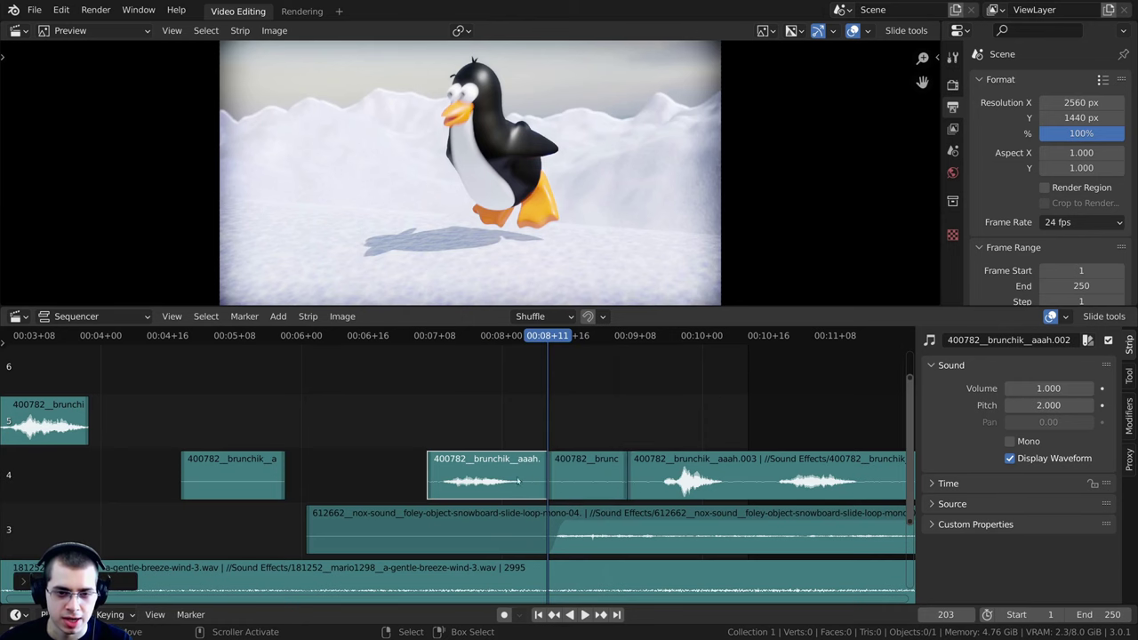
key(Delete)
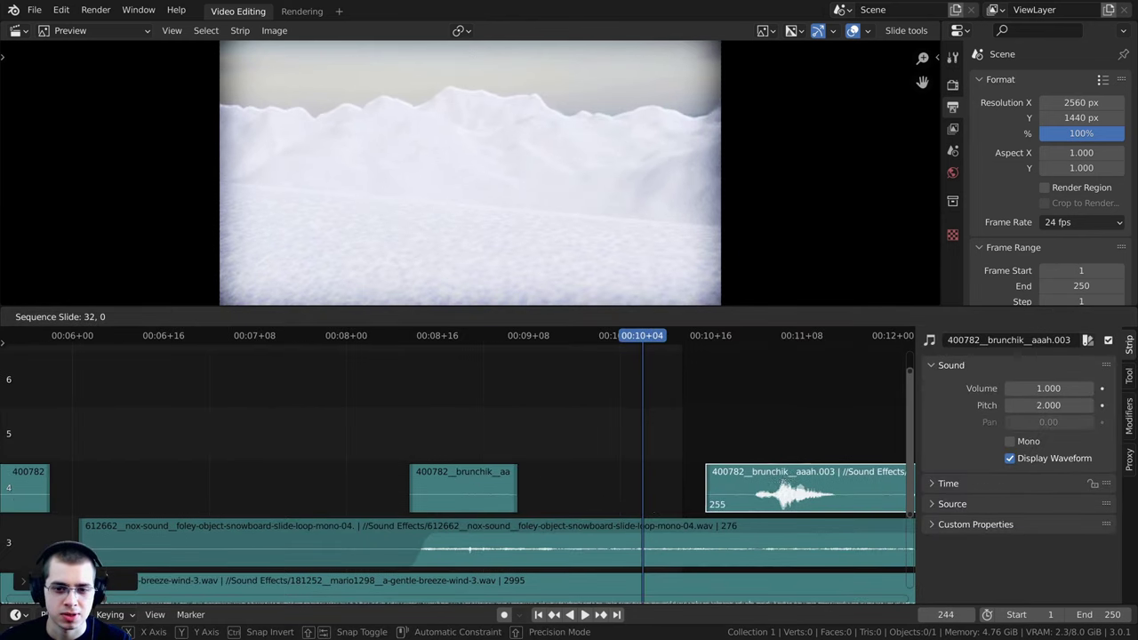
Move the last aaah part on channel 4 to start at about 00:10+18 and play back the short piece before it
click(678, 495)
scroll(463, 487, down, 2)
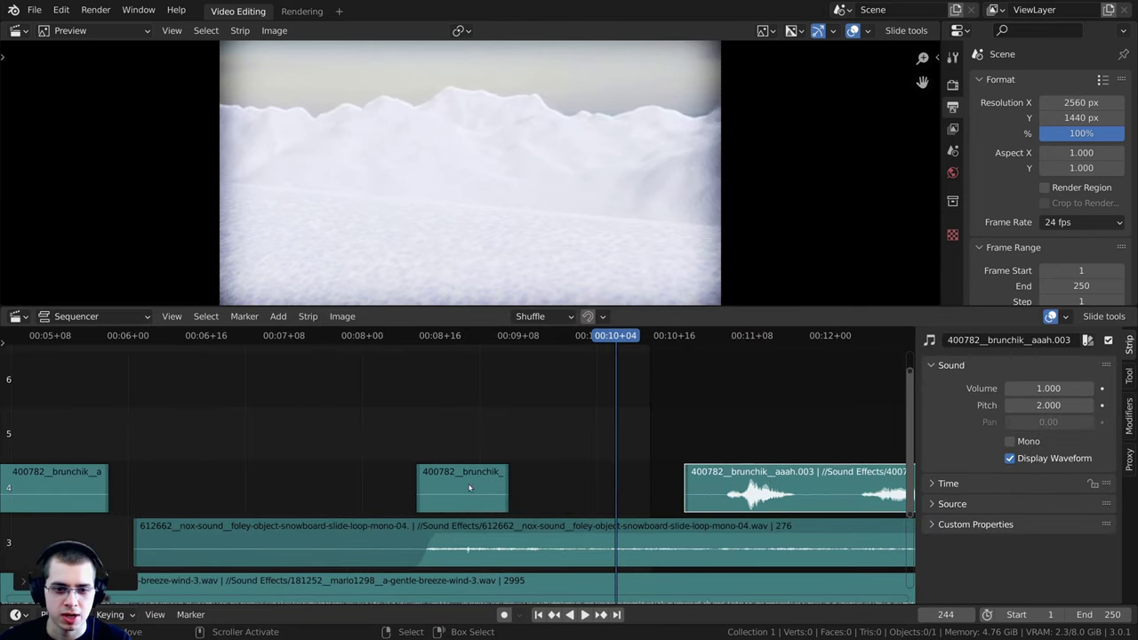
right_click(466, 488)
click(408, 477)
key(space)
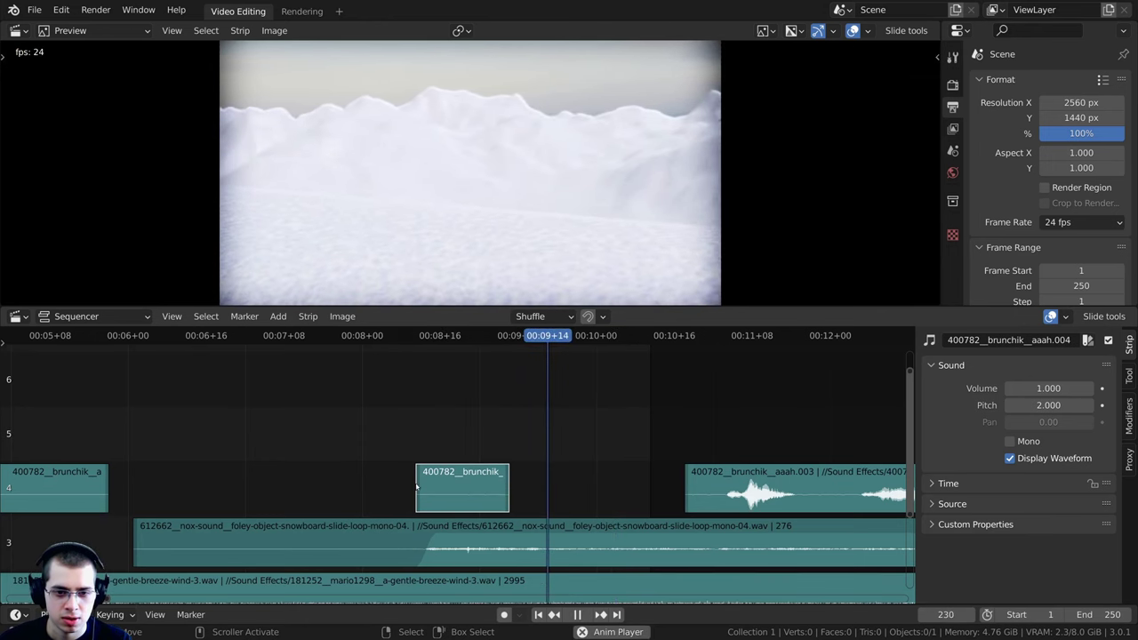
key(Escape)
key(space)
key(space)
Extend the end of the short aaah piece starting at frame 203 to about 00:09+13 and play it back
scroll(509, 481, up, 1)
drag(521, 481, 557, 472)
click(414, 486)
key(space)
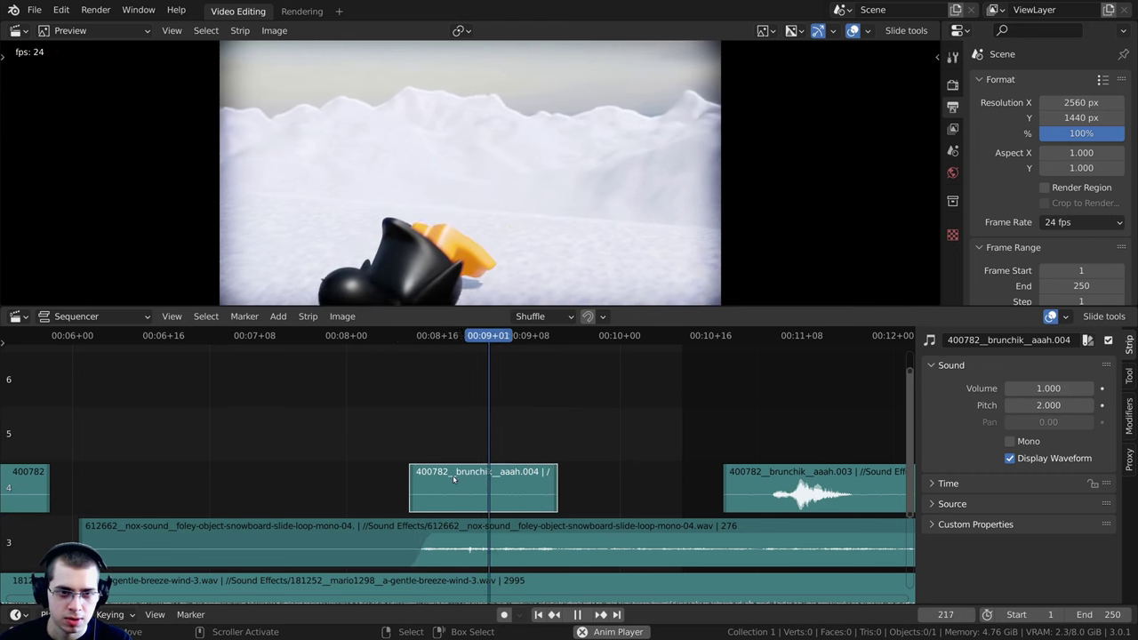
key(space)
Play the start of the penguin's jump, move the short aaah piece to start at about 00:07+16, and play it back
click(301, 485)
scroll(518, 494, down, 1)
middle_drag(518, 494, 622, 488)
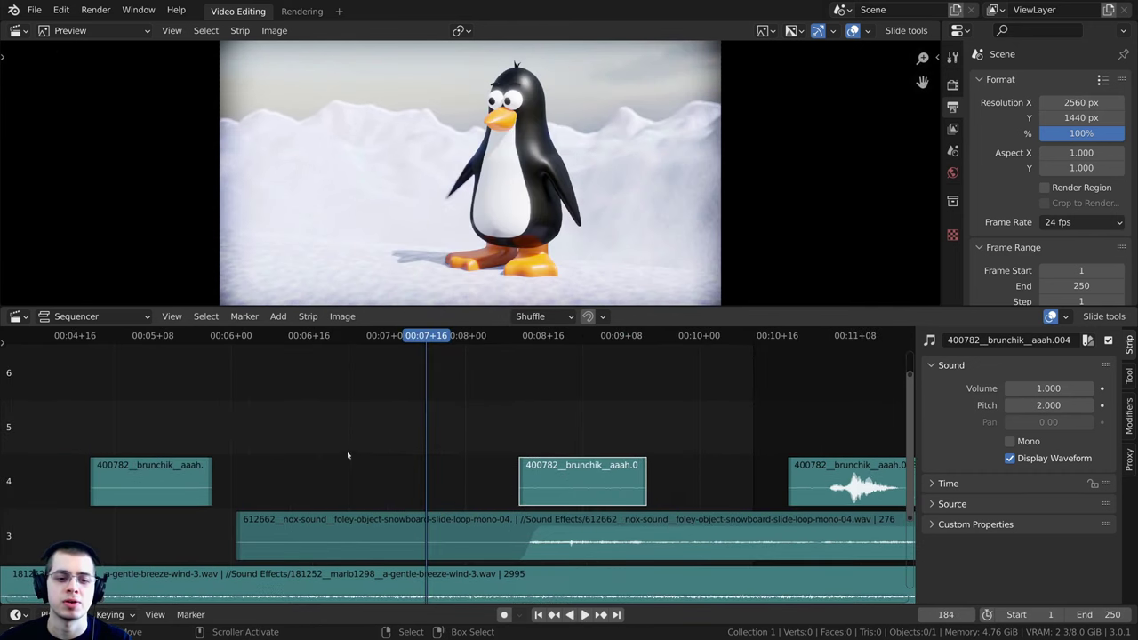
key(space)
key(space)
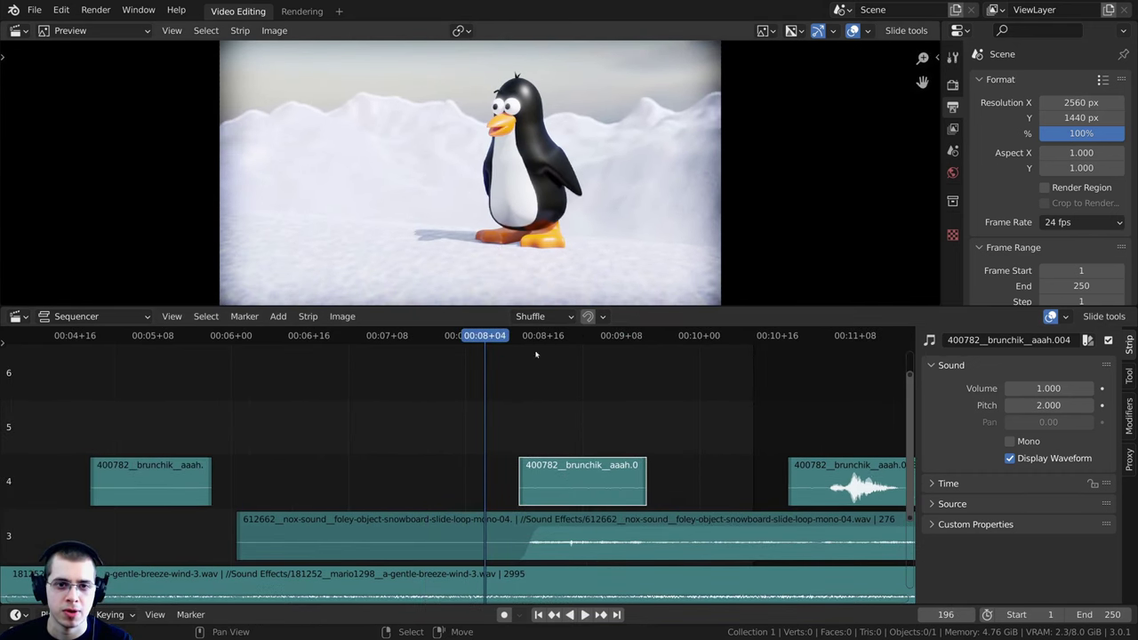
drag(643, 477, 423, 460)
key(space)
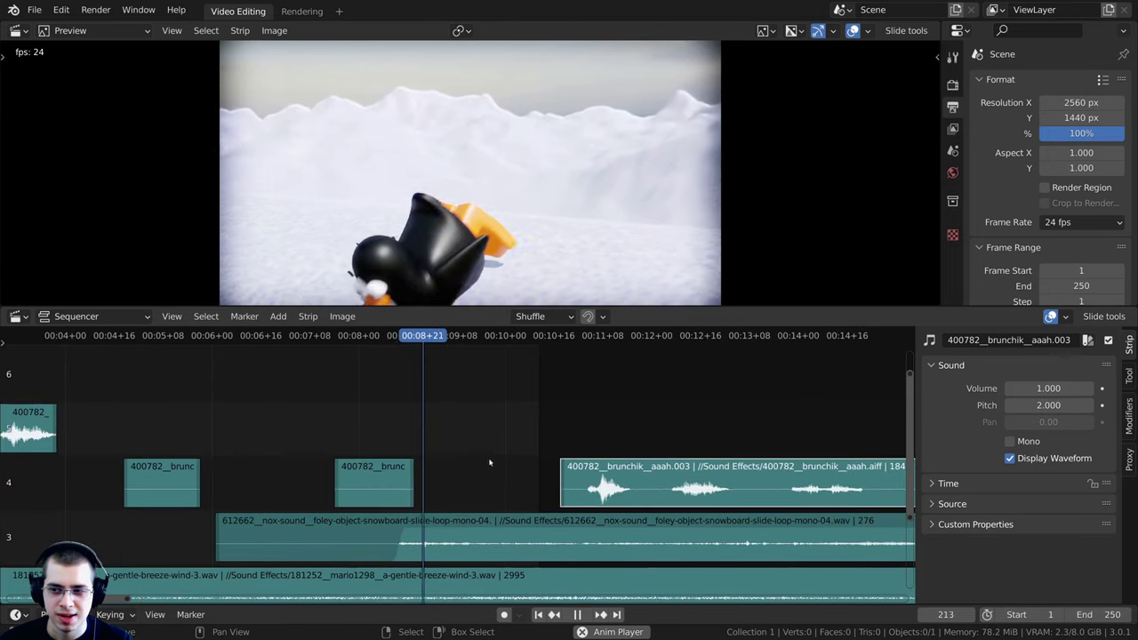
key(space)
Delete the leftover long aaah strip that lies past the end of the animation
scroll(636, 491, down, 3)
middle_drag(707, 498, 593, 487)
key(alt+a)
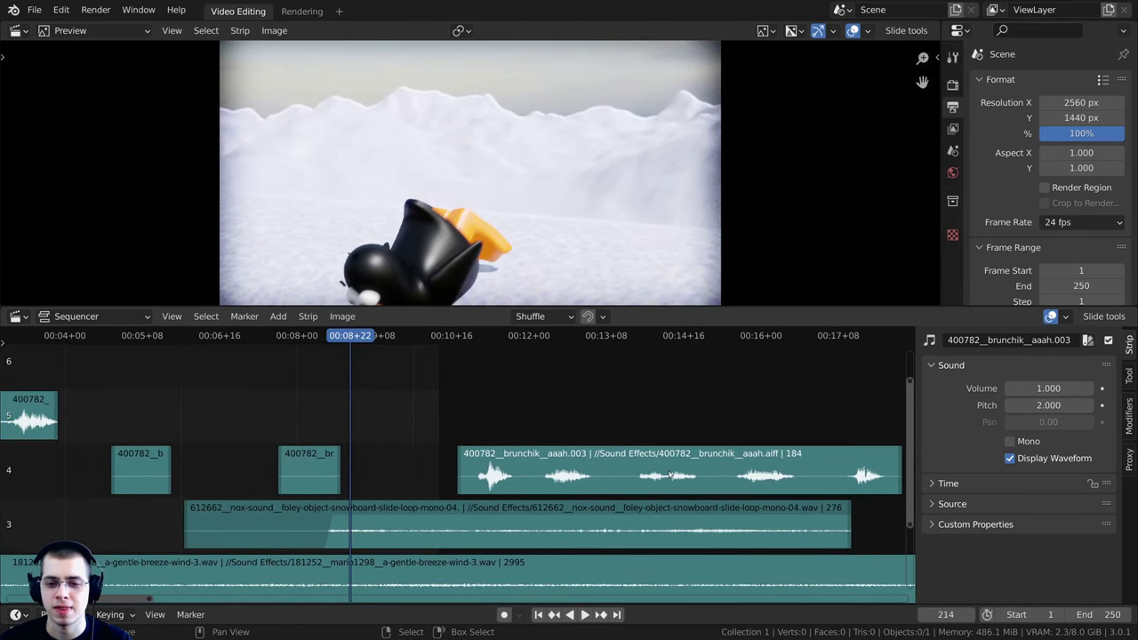
drag(557, 472, 551, 471)
drag(663, 465, 653, 447)
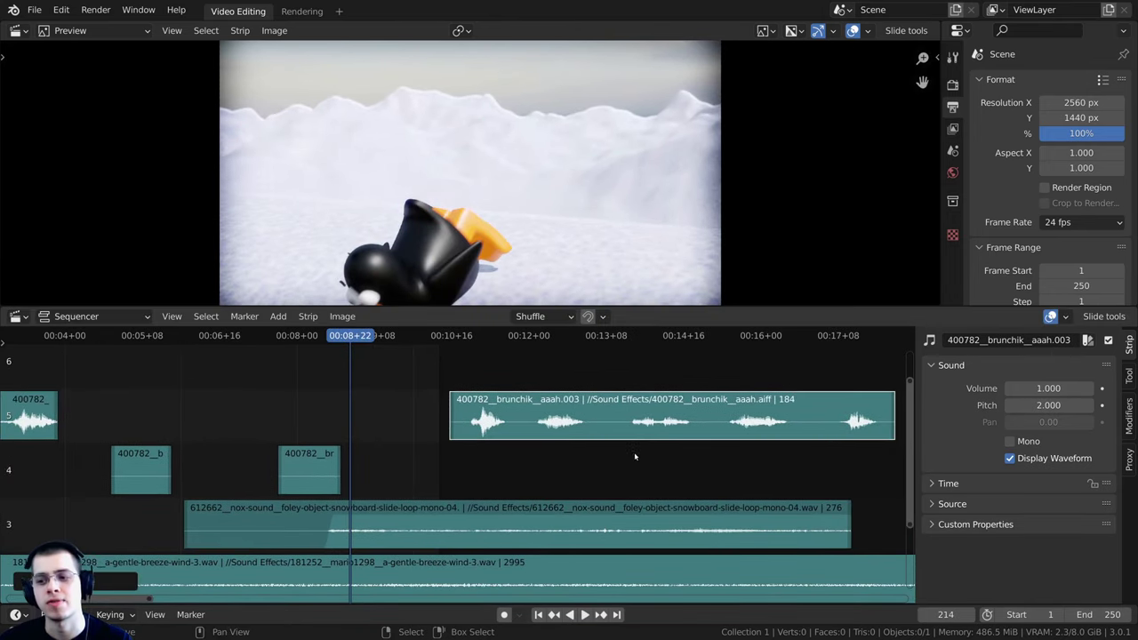
scroll(654, 448, down, 1)
key(x)
Save the project over the existing Video Editing.blend file
scroll(458, 469, down, 3)
middle_drag(377, 500, 409, 527)
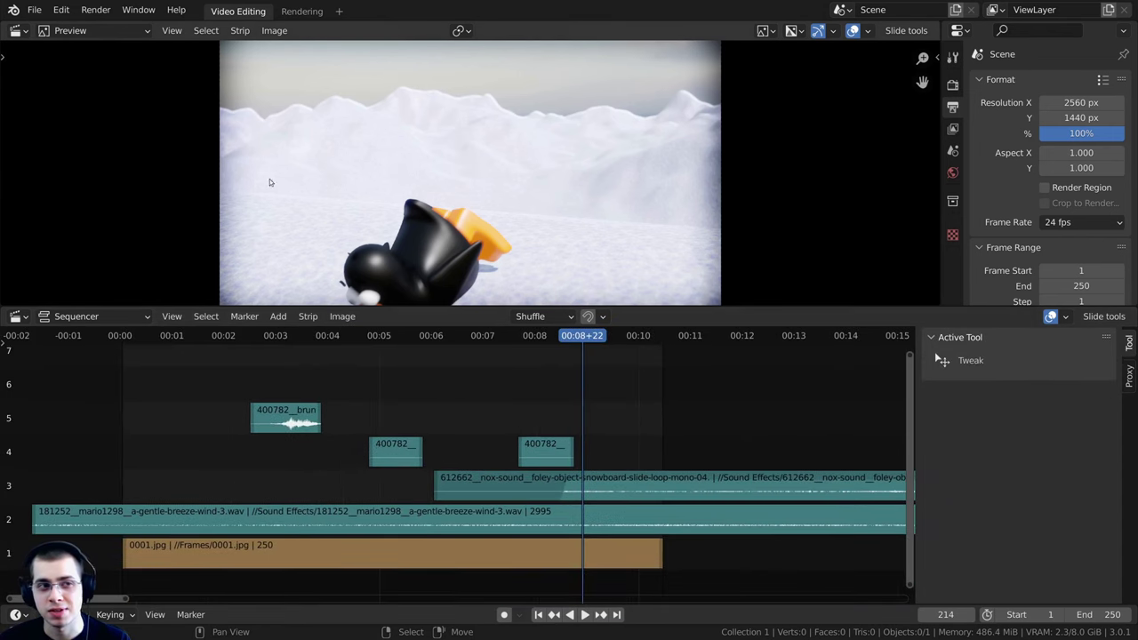
click(33, 11)
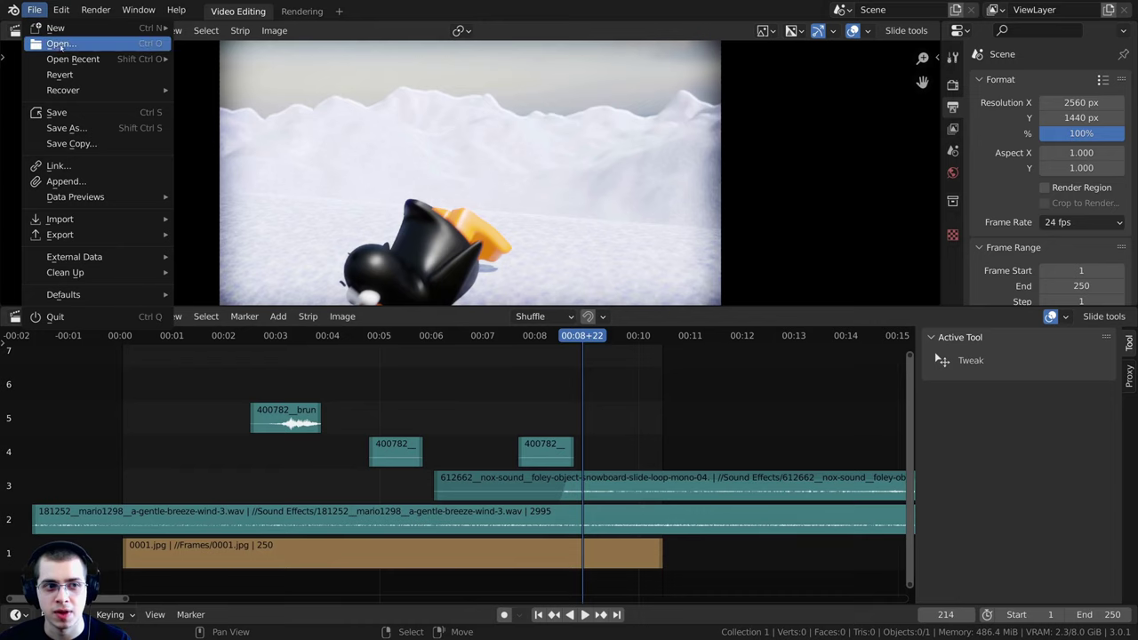
click(94, 129)
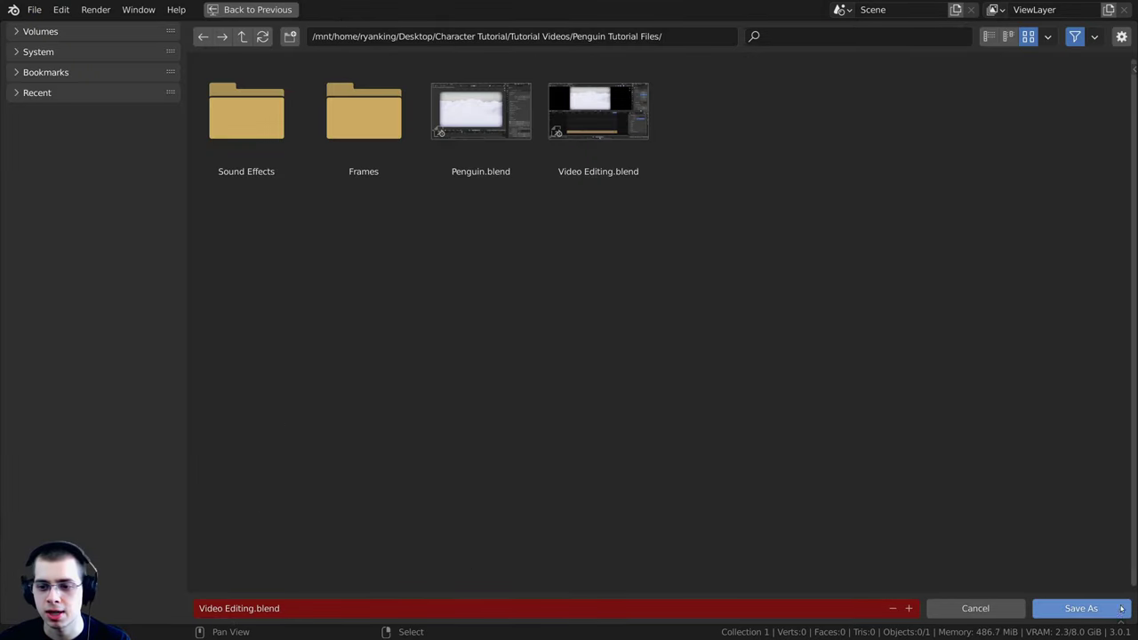
click(1081, 608)
Add the 559459__mshahen__footsteps-or-walking-in-hard-crunchy-snow.wav sound and place it on channel 7, starting at frame -37
middle_drag(673, 507, 670, 506)
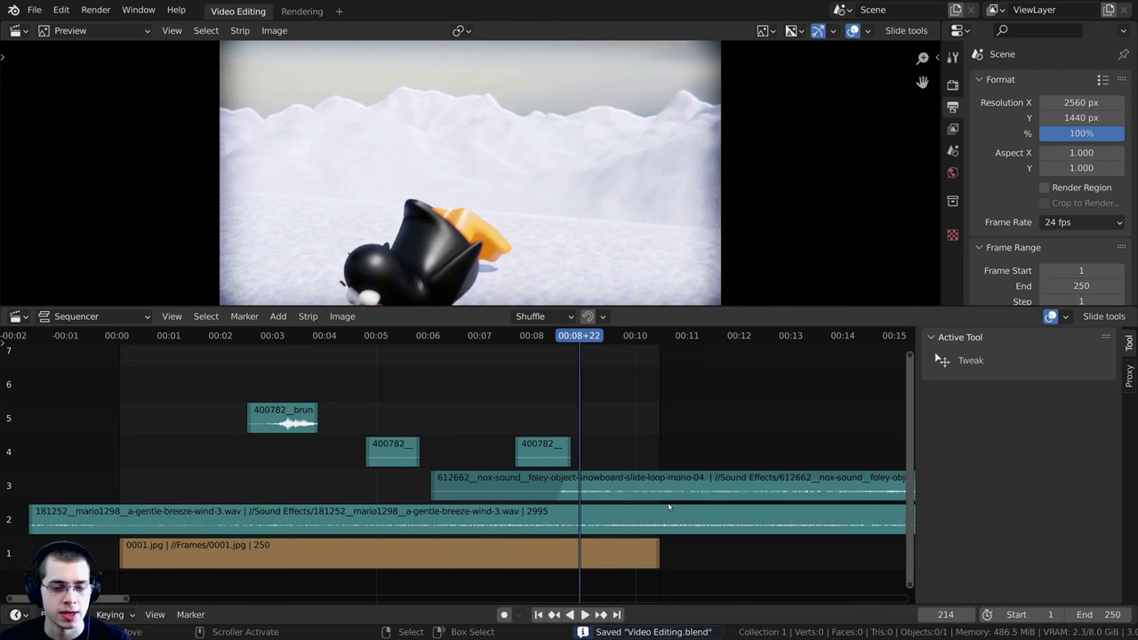
scroll(426, 455, down, 2)
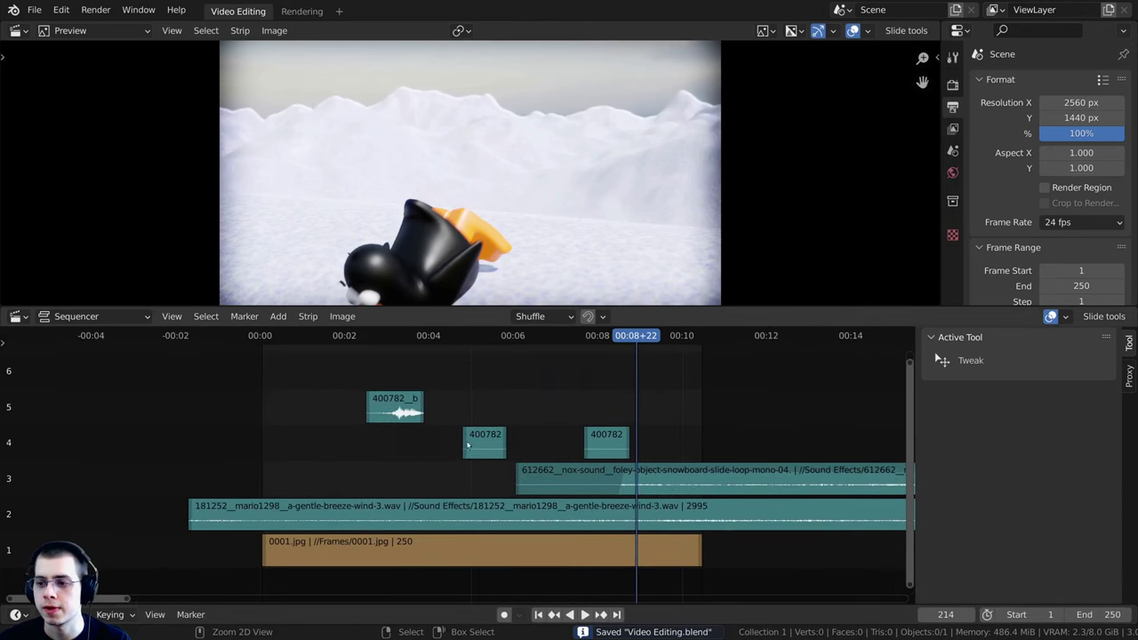
middle_drag(455, 455, 473, 458)
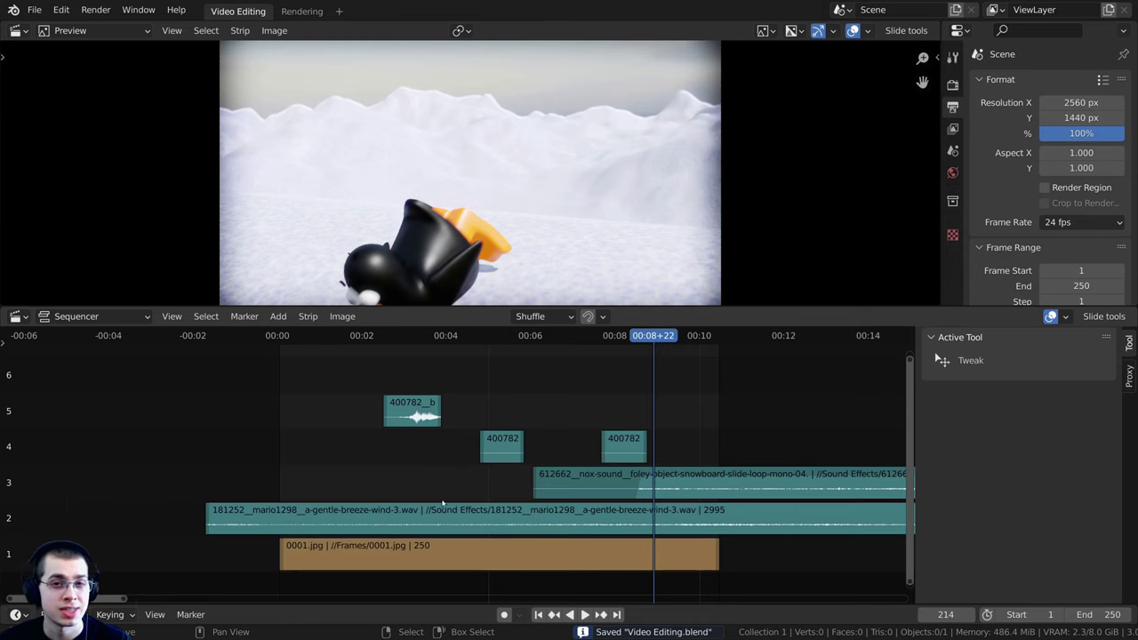
scroll(438, 469, up, 1)
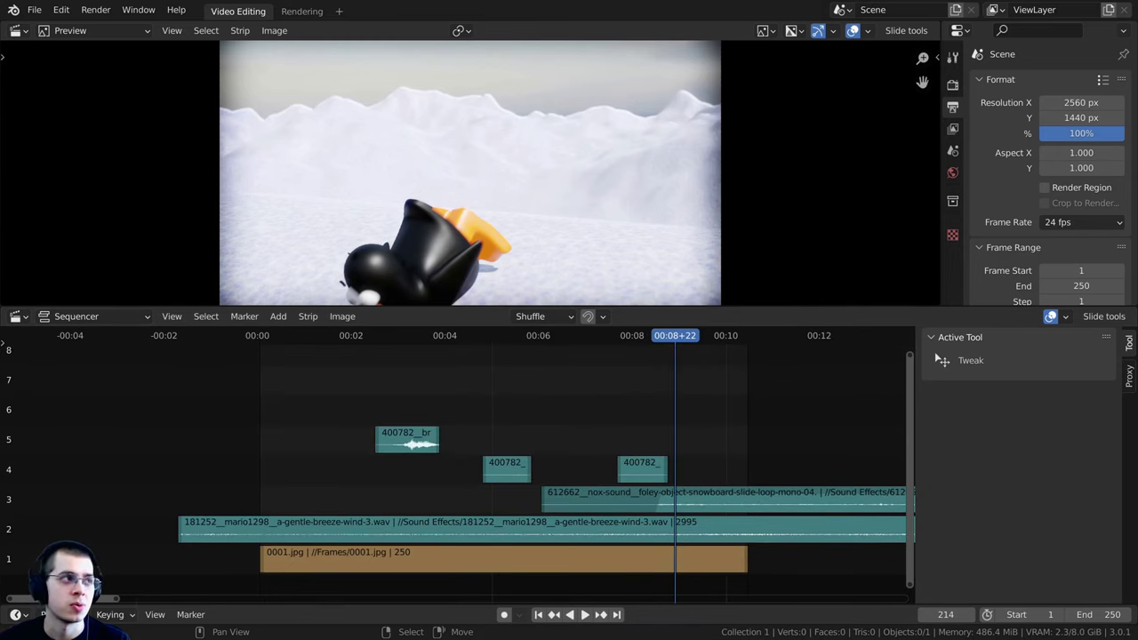
drag(0, 267, 530, 386)
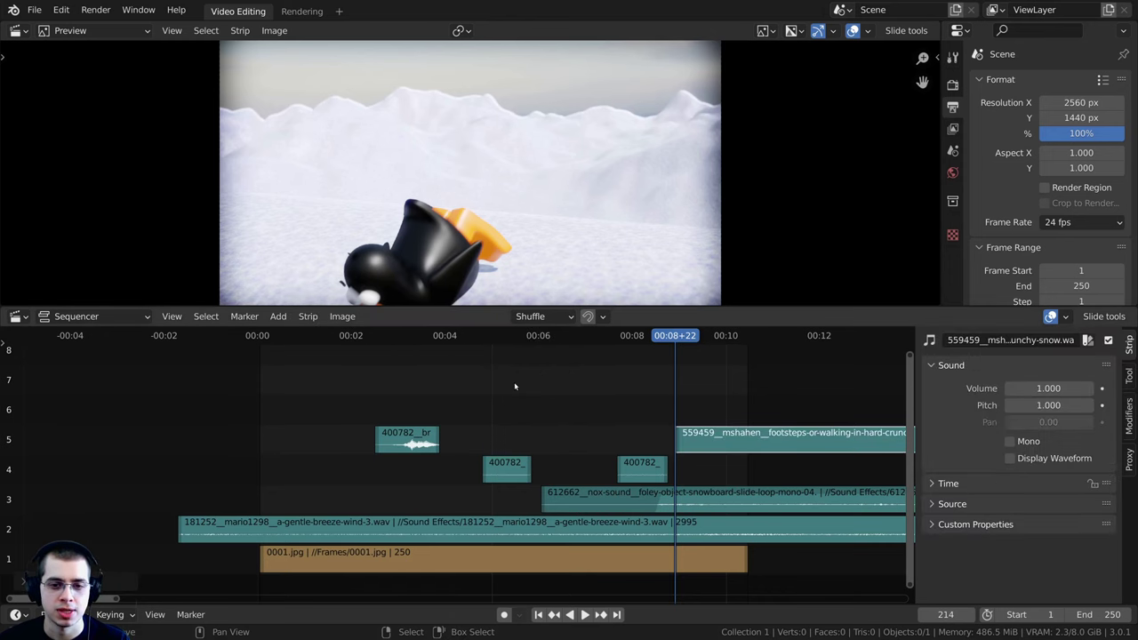
middle_drag(750, 450, 806, 476)
key(g)
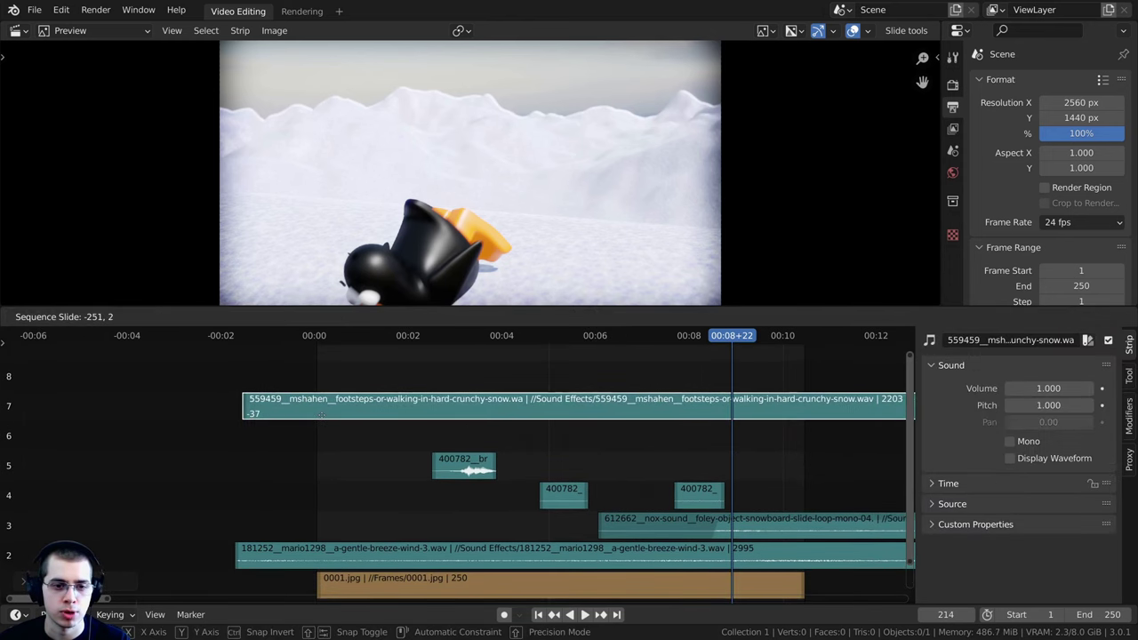
click(322, 406)
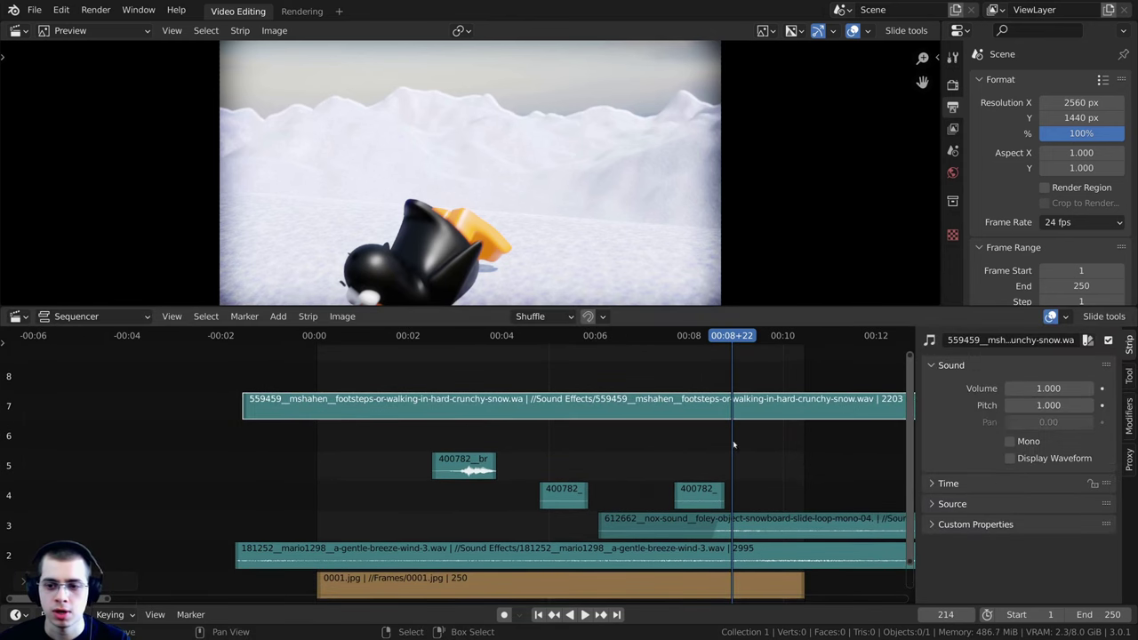
Display the footsteps strip's waveform and move the strip on channel 7 so it starts shortly before 00:00
click(1010, 458)
scroll(380, 458, up, 2)
key(g)
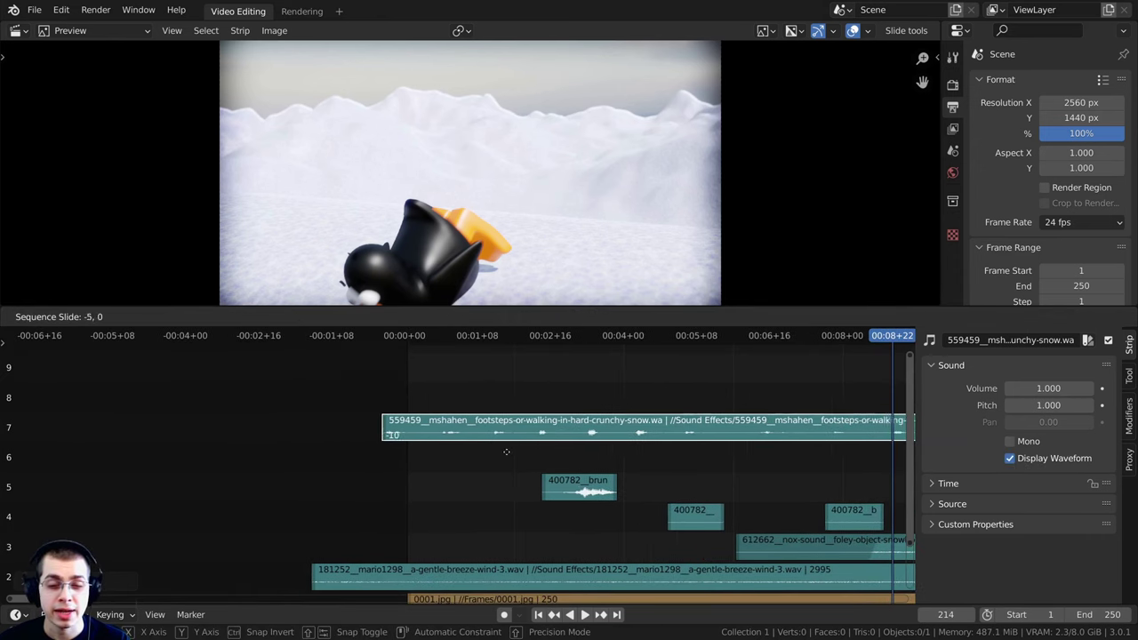
click(483, 456)
Set the footsteps strip's pitch to 1.5 and play it back as the penguin walks in
click(466, 451)
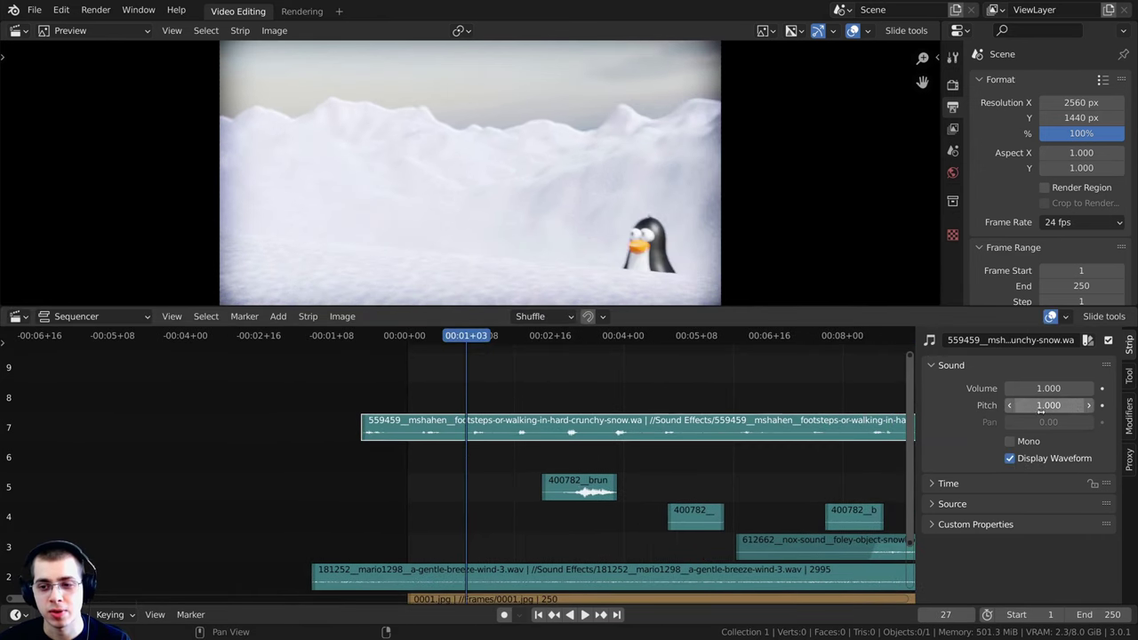
click(1090, 407)
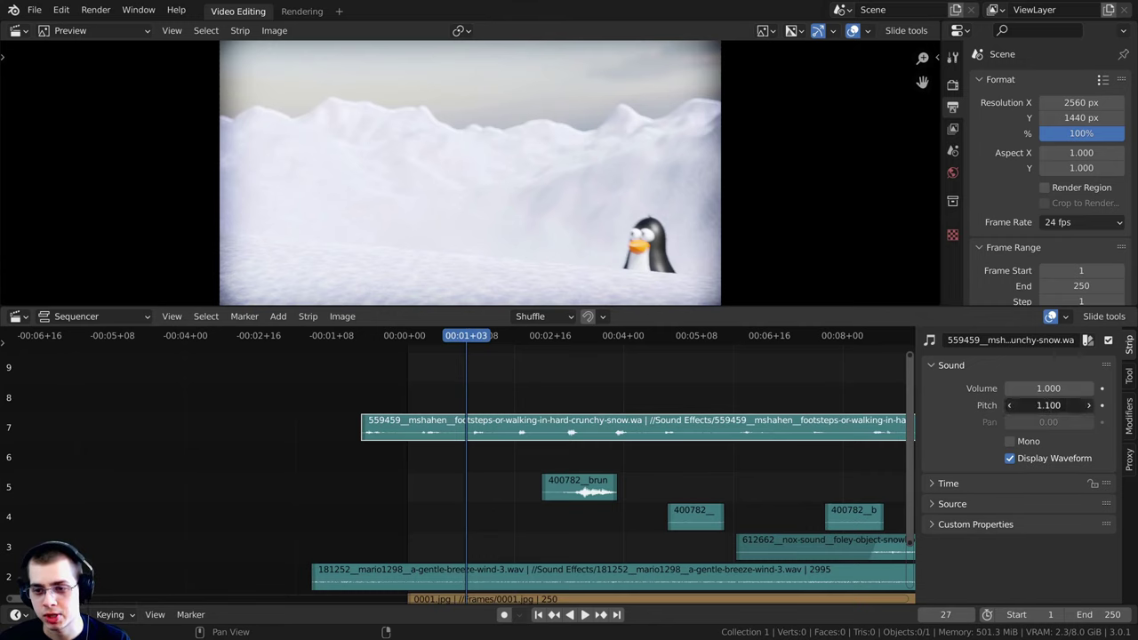
click(1091, 406)
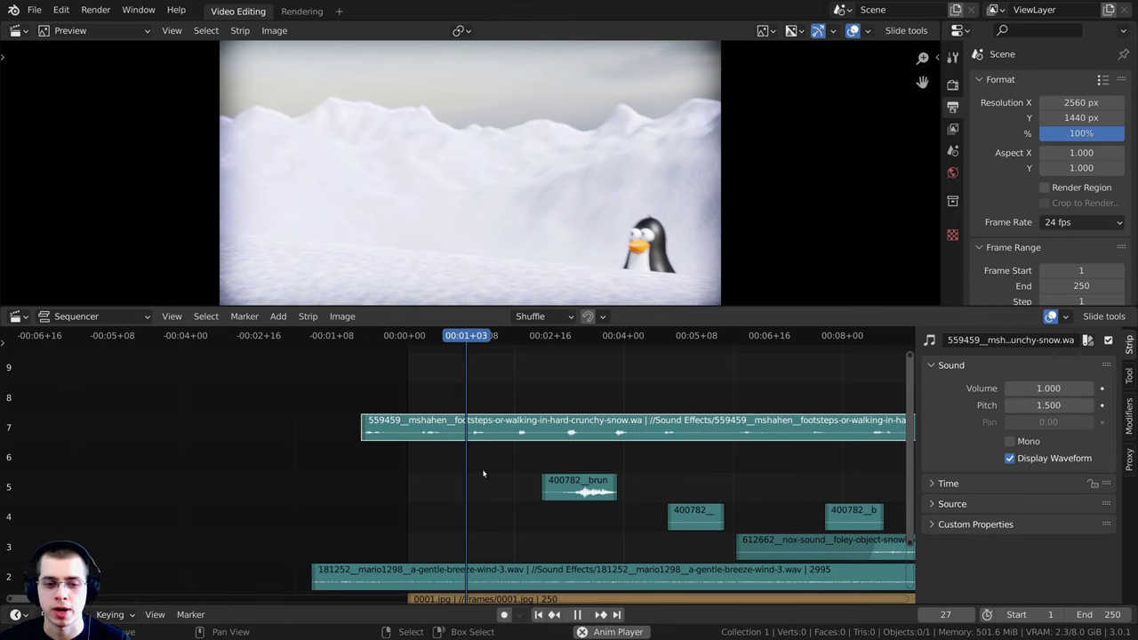
key(space)
key(shift+Left)
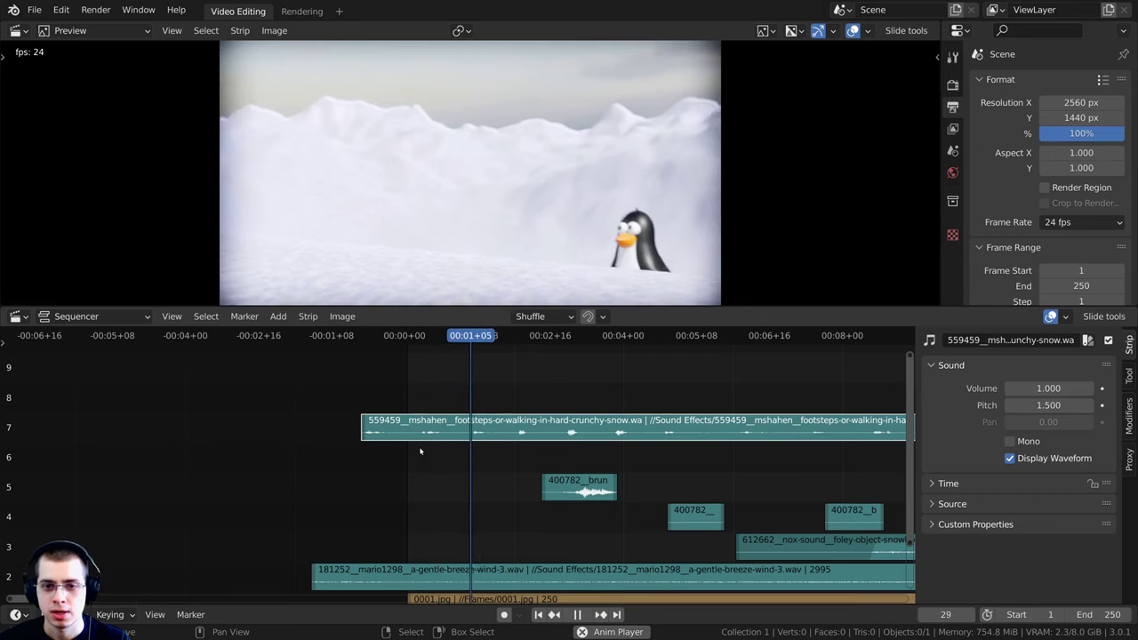
key(space)
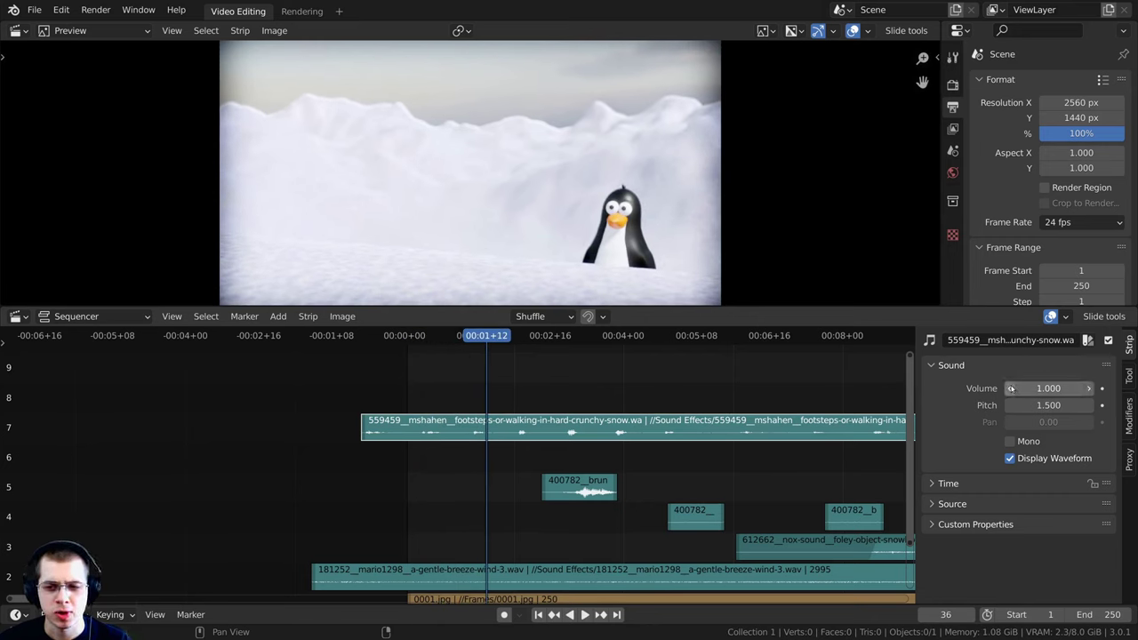
Lower the footsteps strip's volume to 0.5, adjust it to 0.6, and play the animation from the start to check it
click(1049, 389)
text(0.5)
key(Return)
key(shift+Left)
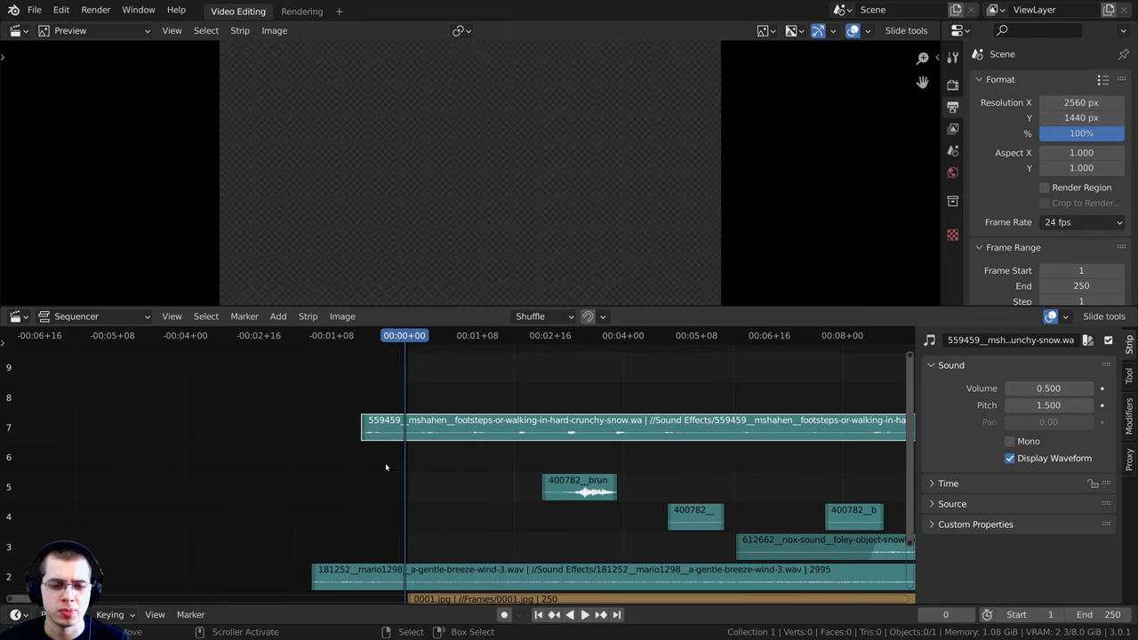
key(space)
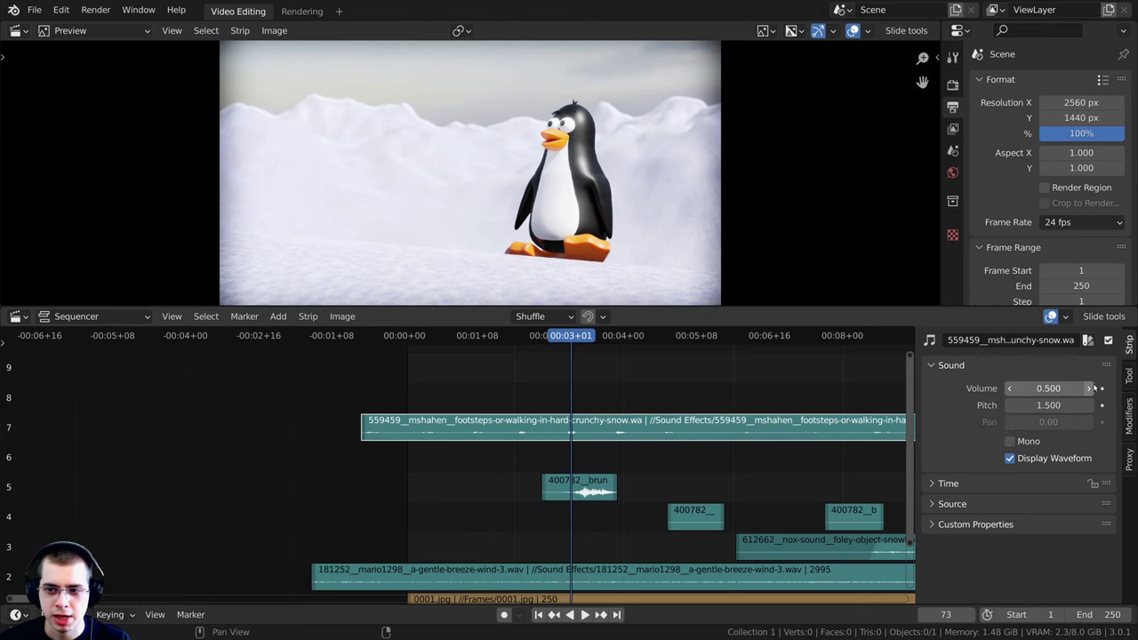
key(shift+Left)
key(space)
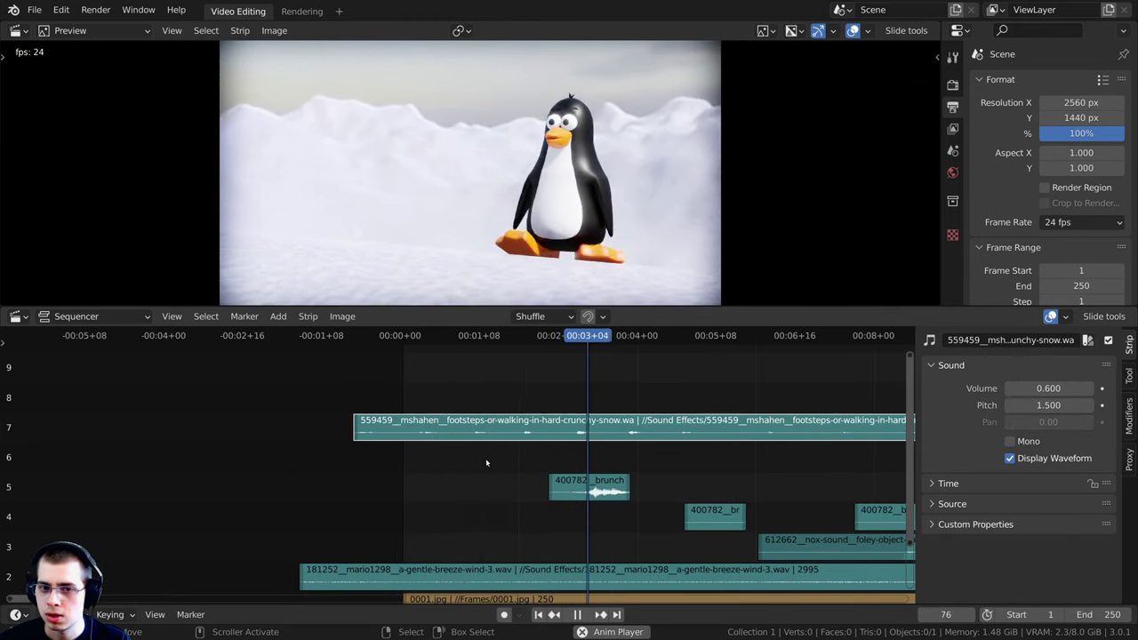
Stop playback, return to the start, and move the footsteps strip on channel 7 so it begins at about 00:00+02
key(space)
key(shift+Left)
drag(426, 430, 509, 436)
click(509, 436)
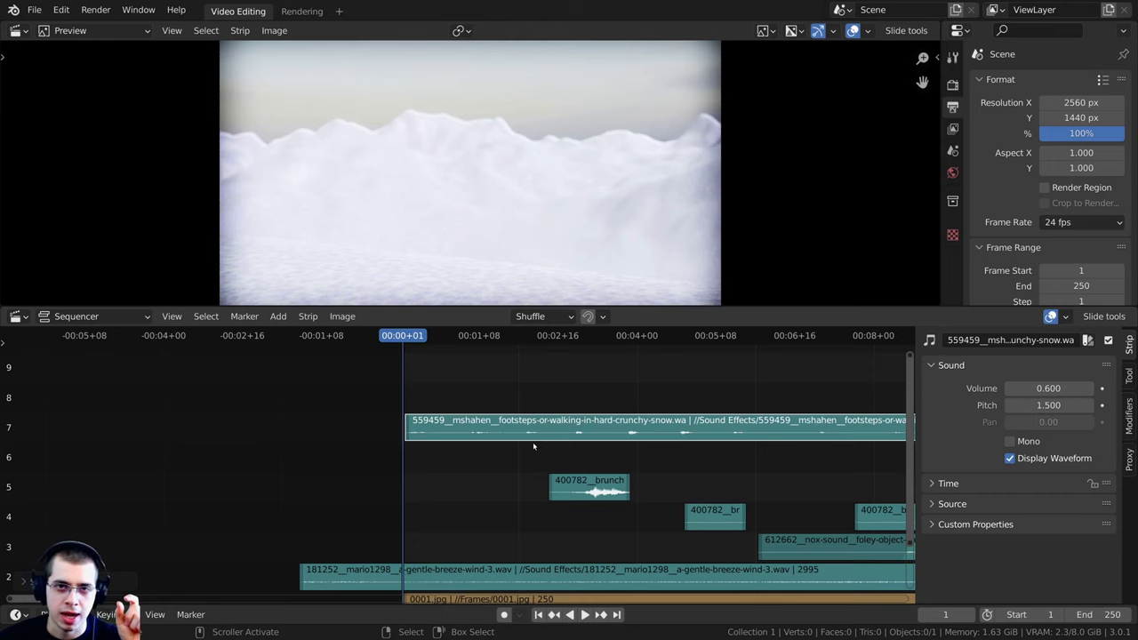
middle_drag(524, 447, 521, 446)
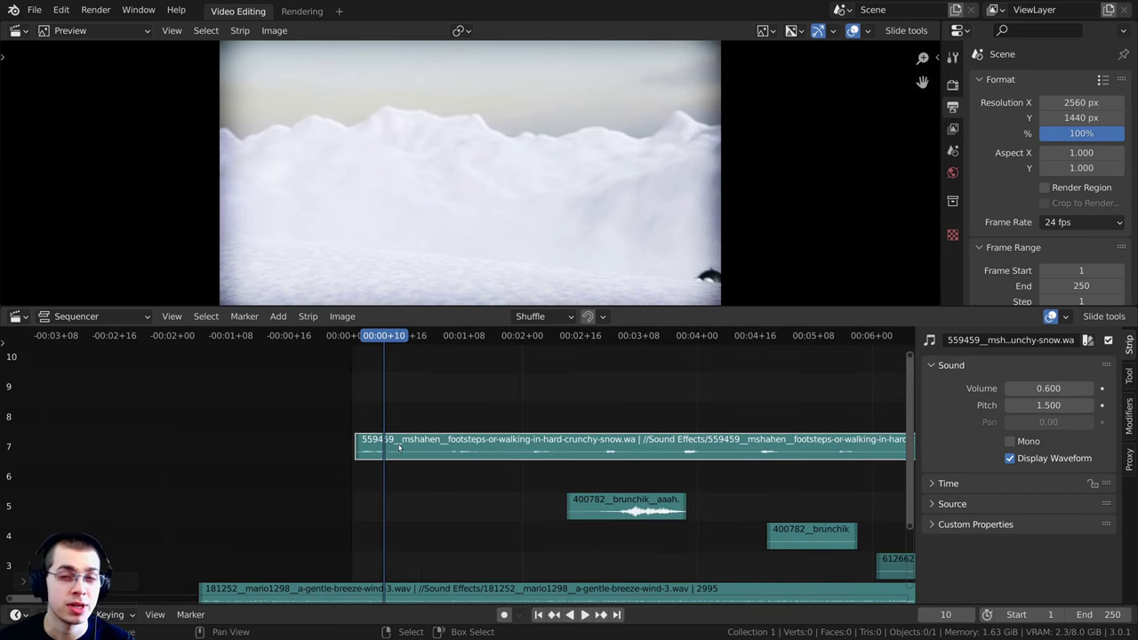
click(359, 419)
scroll(438, 466, up, 3)
scroll(462, 452, up, 1)
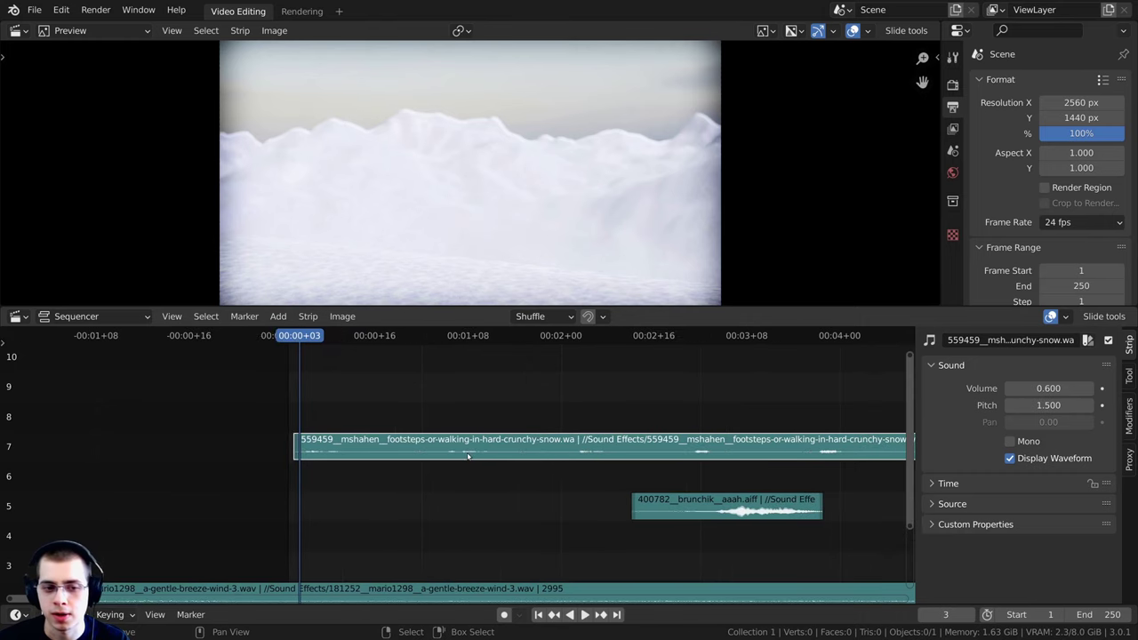
Play through the penguin's first steps and split the footsteps strip at 00:00+15 and 00:01+14
key(space)
key(space)
key(k)
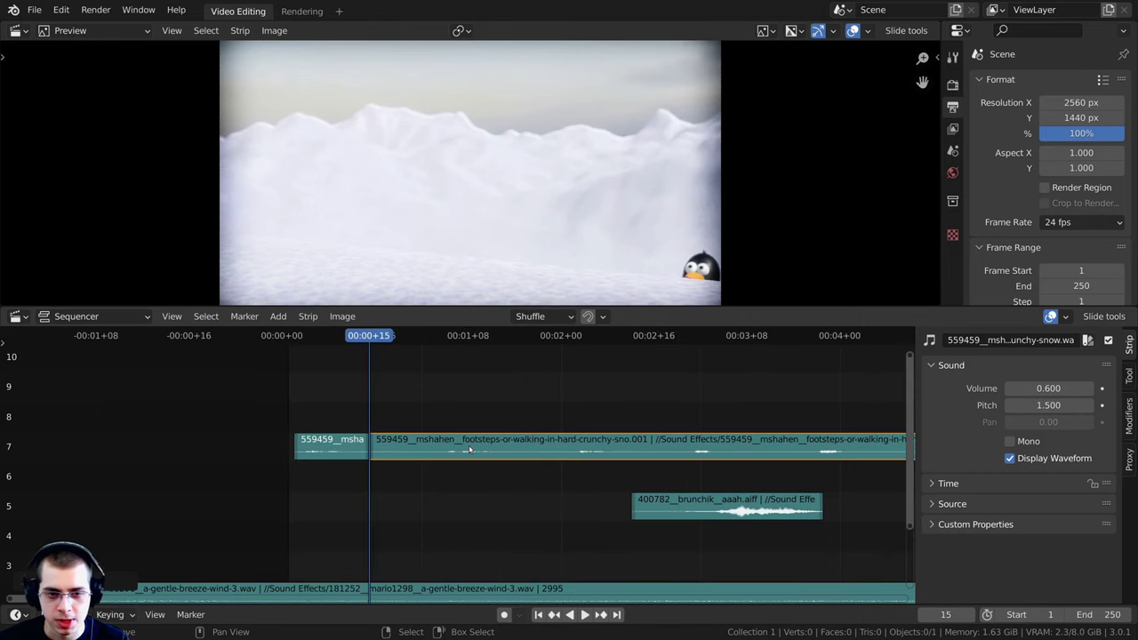
click(469, 451)
key(space)
key(space)
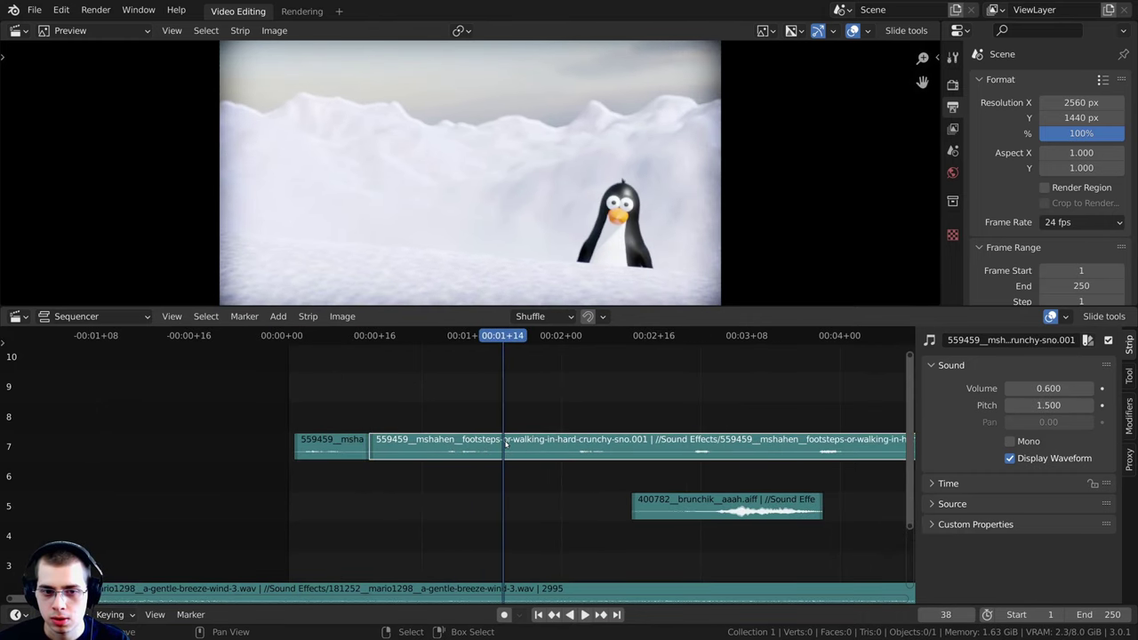
key(k)
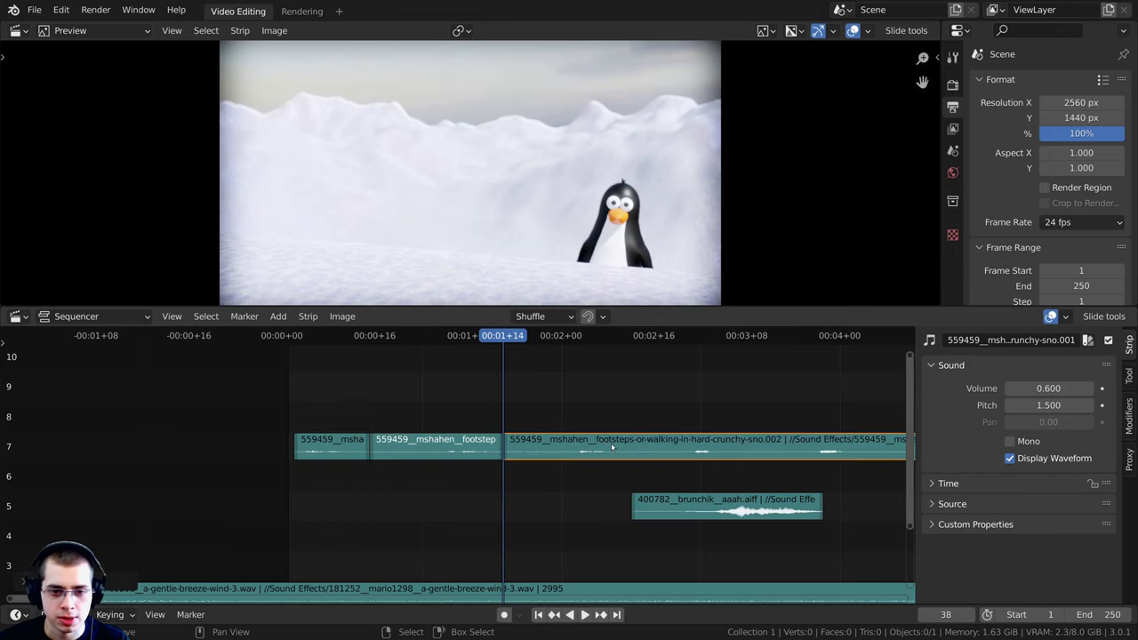
Play on through the next step and split the remaining footsteps strip at about 00:02+08
key(space)
key(space)
key(ctrl+z)
key(space)
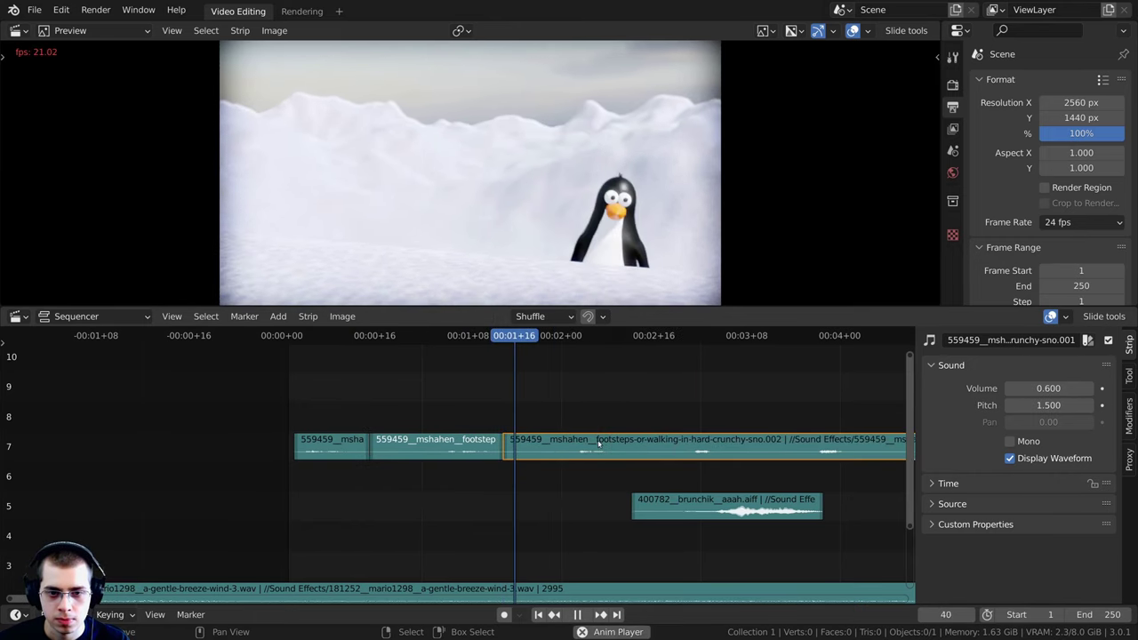
key(k)
key(Escape)
key(space)
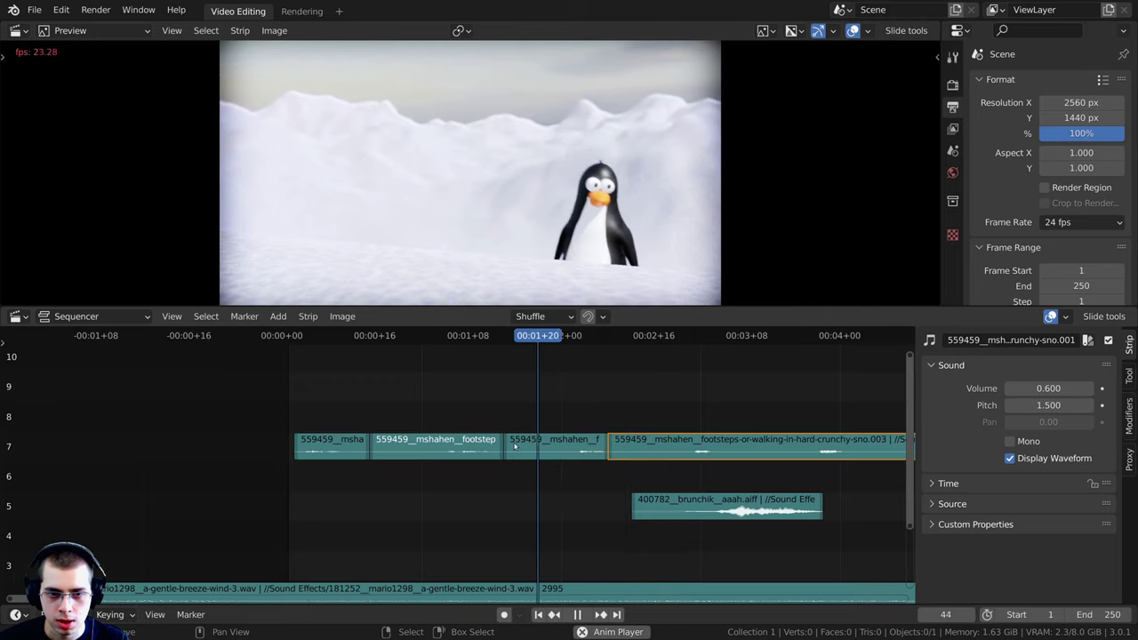
Trim the start of the third footsteps piece to about 00:01+18 and of the second piece to about 00:00+20
key(space)
right_click(508, 447)
key(g)
click(529, 446)
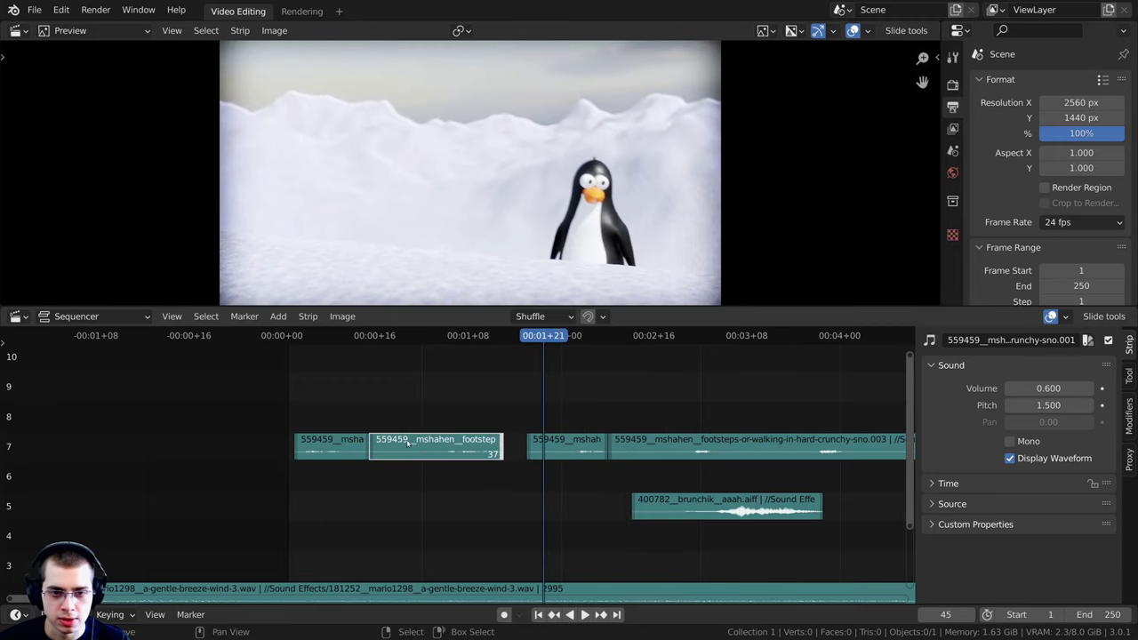
right_click(371, 442)
key(g)
click(401, 445)
click(254, 447)
key(alt+a)
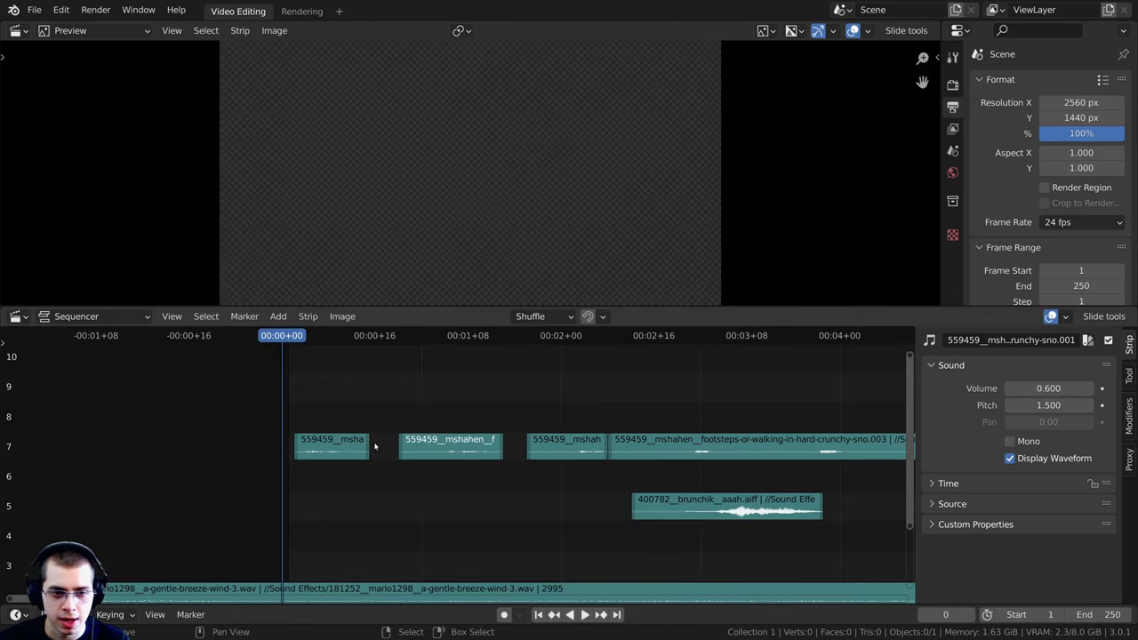
Trim the start of the fourth footsteps piece to frame 61 and extend the third piece's end to frame 58
key(space)
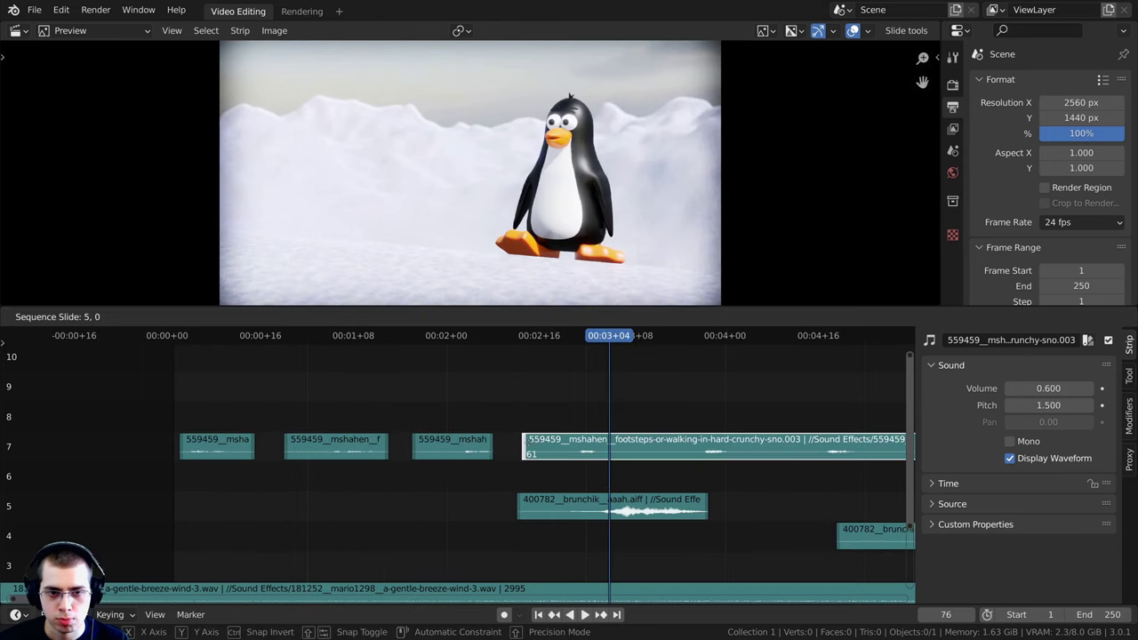
drag(525, 444, 524, 445)
click(508, 446)
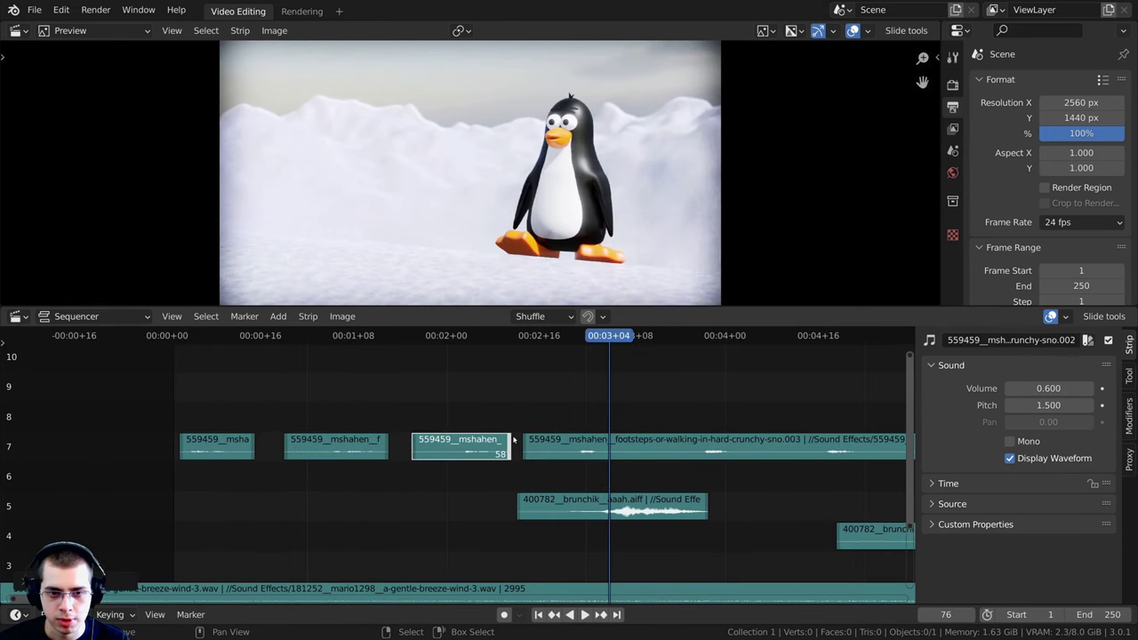
click(587, 442)
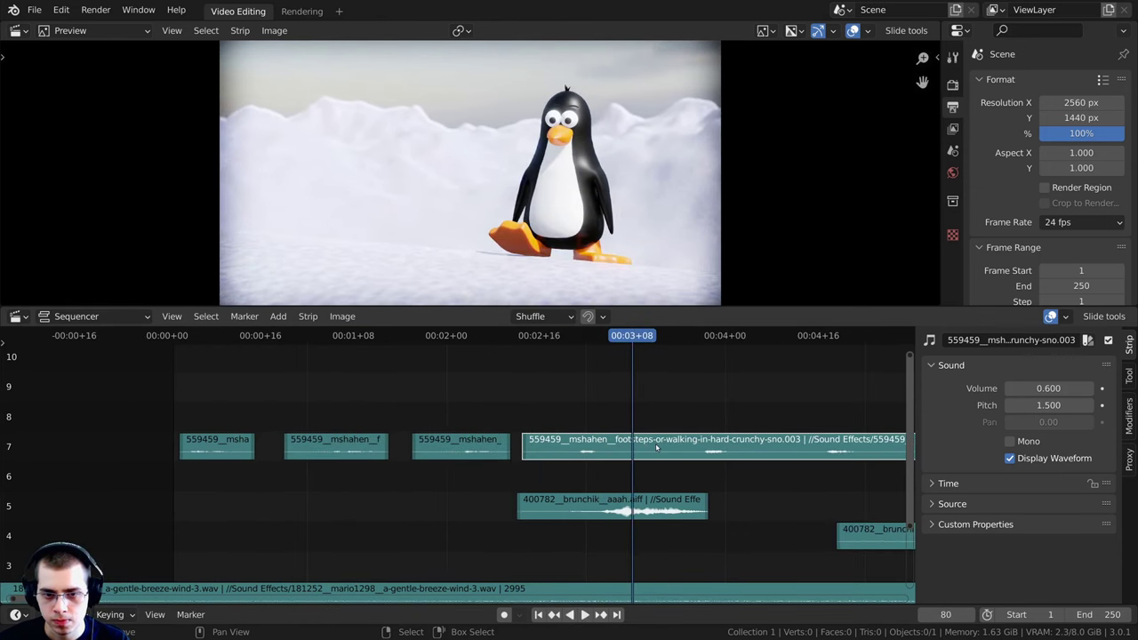
Split the last footsteps strip at 00:03+08 and play on to hear the next footstep
key(k)
key(alt+a)
middle_drag(731, 449, 523, 467)
scroll(524, 466, up, 1)
right_click(524, 467)
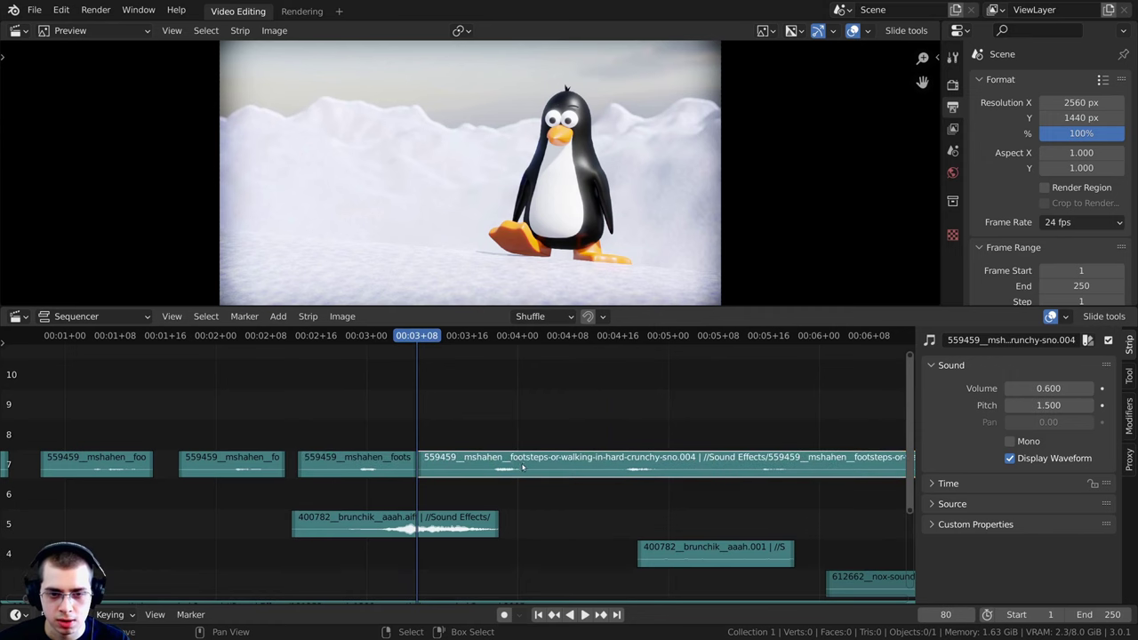
key(space)
key(space)
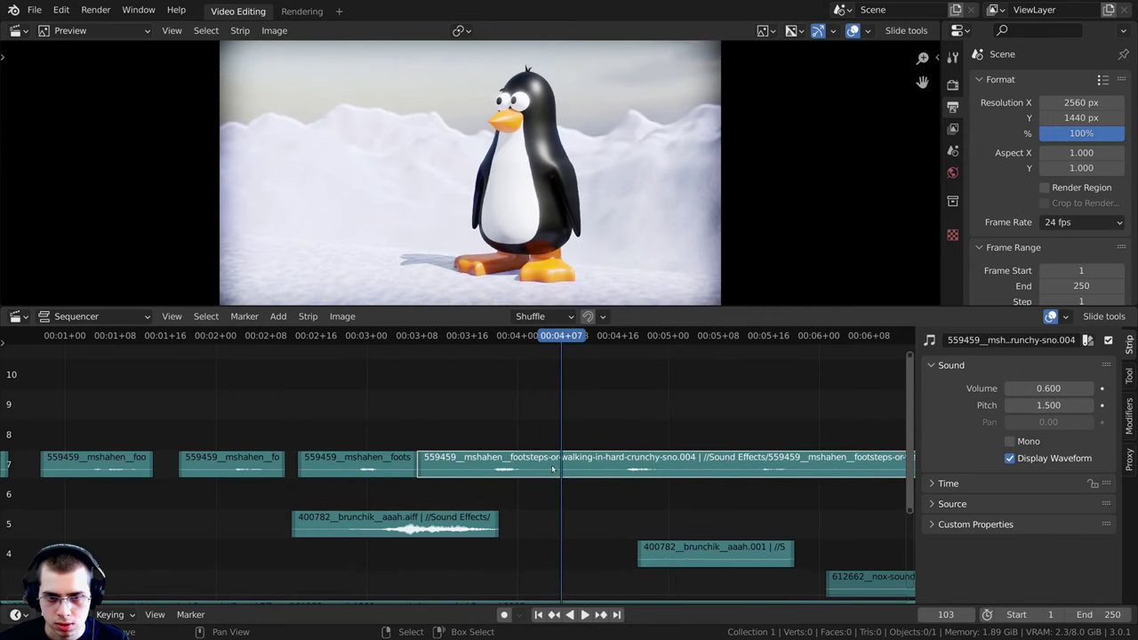
Split the last footsteps strip at 00:04+05 and trim the start of the piece before it to about 00:03+12
key(Left)
key(Left)
key(k)
drag(552, 450, 443, 440)
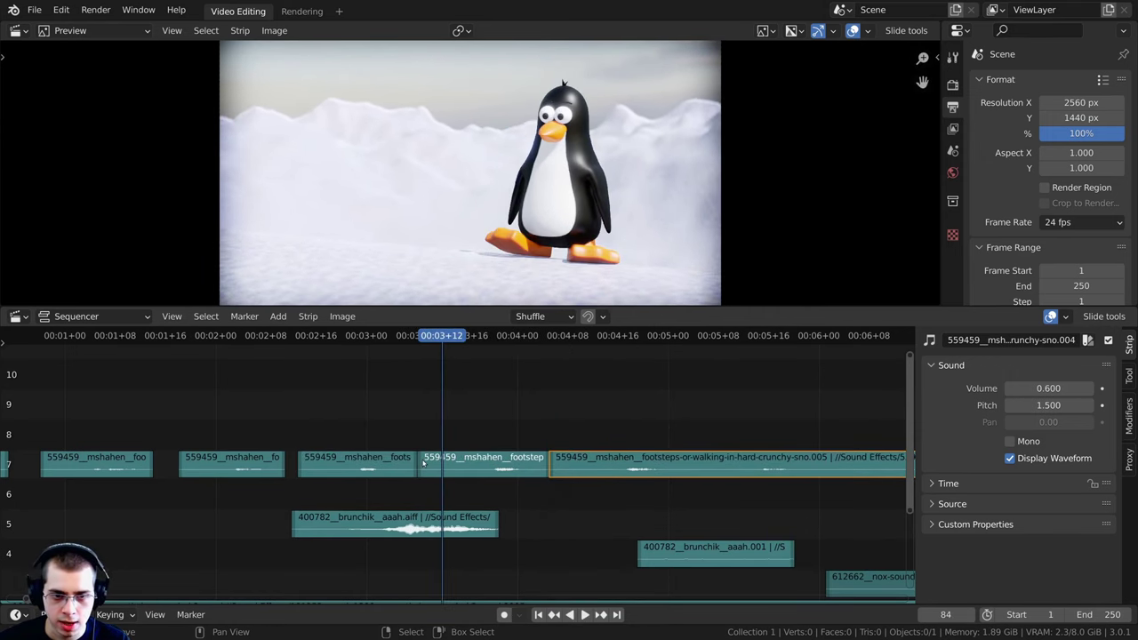
right_drag(430, 464, 454, 465)
key(space)
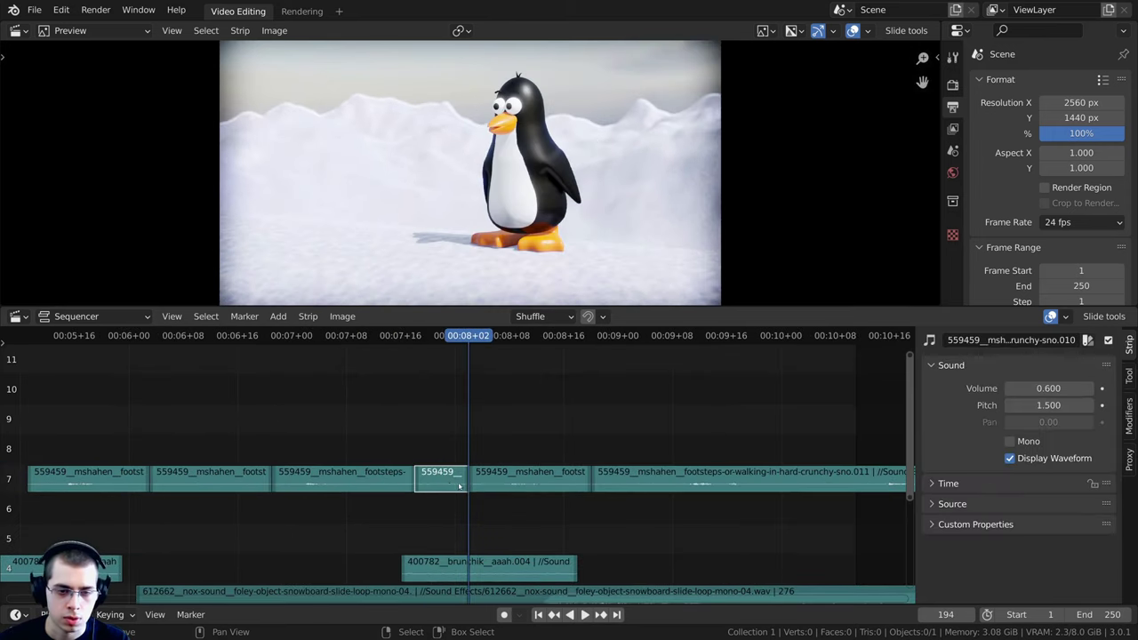
Delete the short footsteps piece ending at 00:08+02 and the leftover footsteps strip beyond 00:08+19
key(Delete)
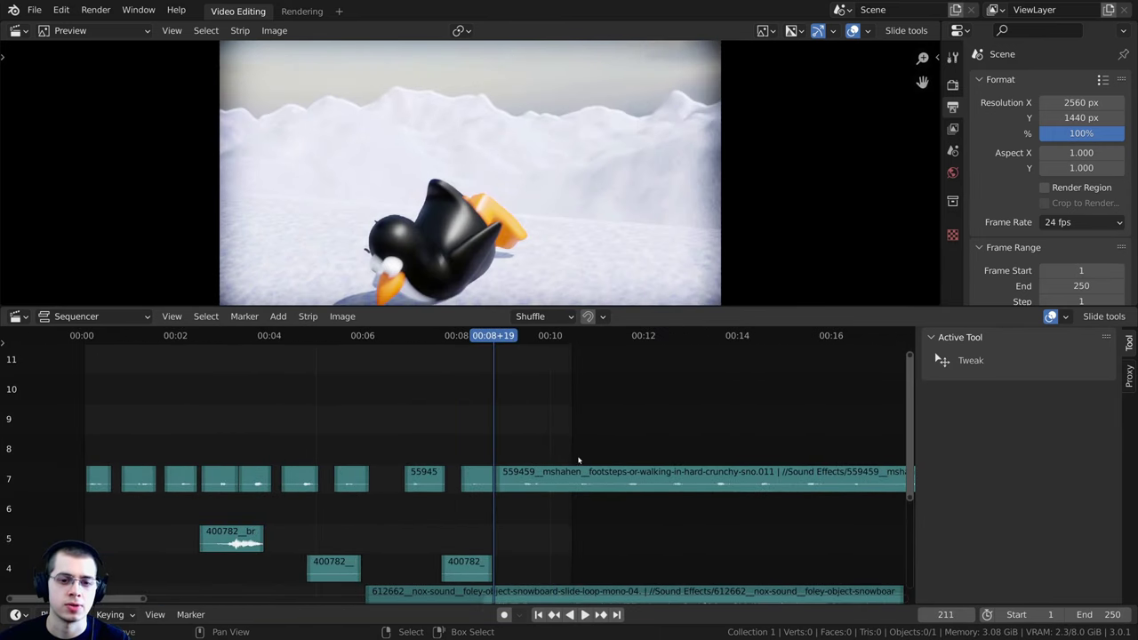
click(607, 476)
scroll(544, 477, down, 2)
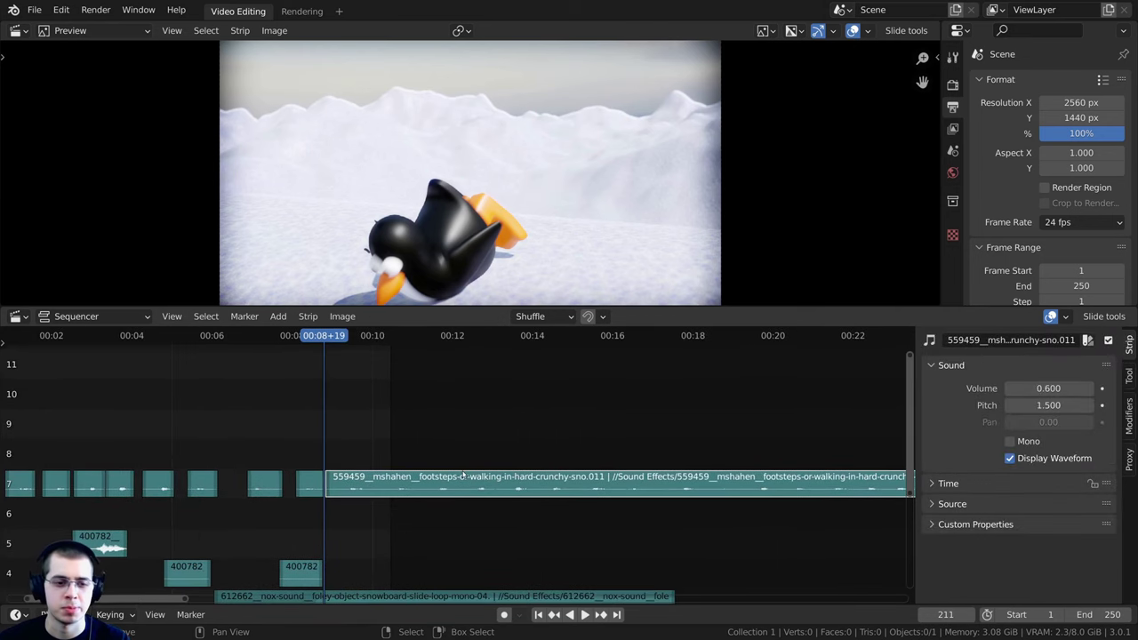
key(x)
middle_drag(211, 510, 650, 457)
scroll(462, 435, up, 2)
scroll(275, 428, down, 1)
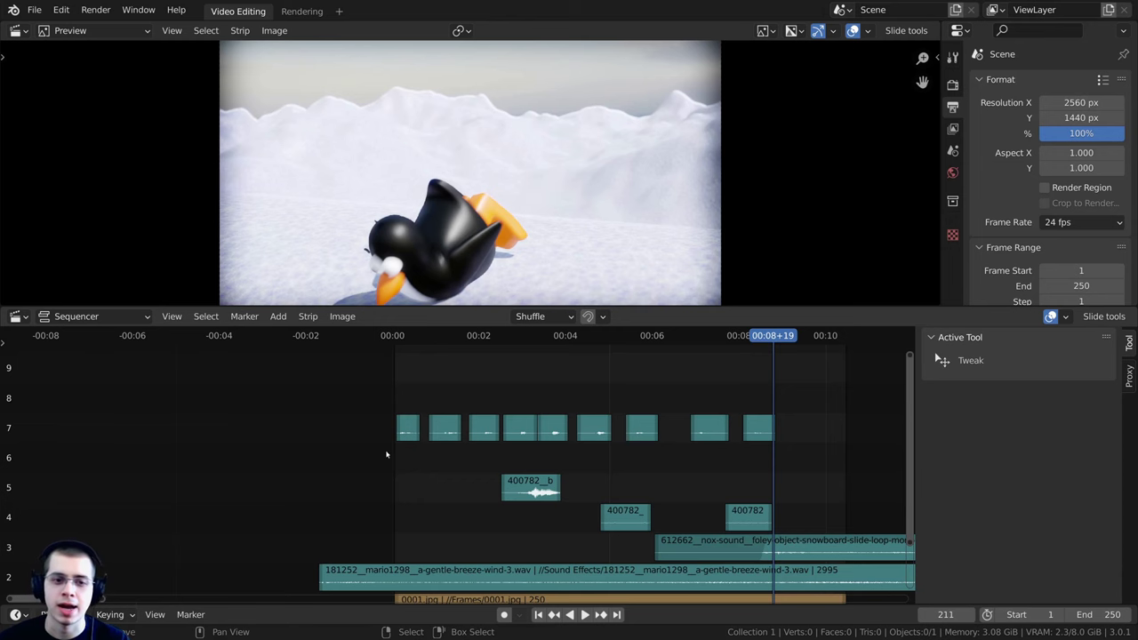
Play the animation from the start and move the second footsteps piece to channel 9, beginning at about 00:00+11
click(389, 450)
key(space)
scroll(411, 423, up, 5)
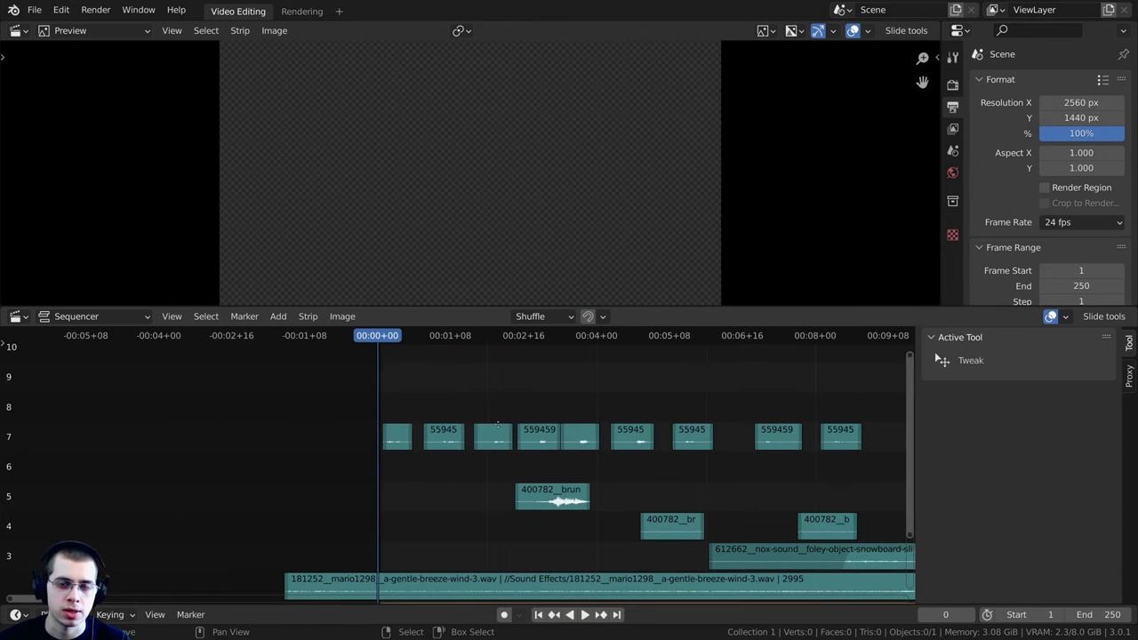
click(469, 423)
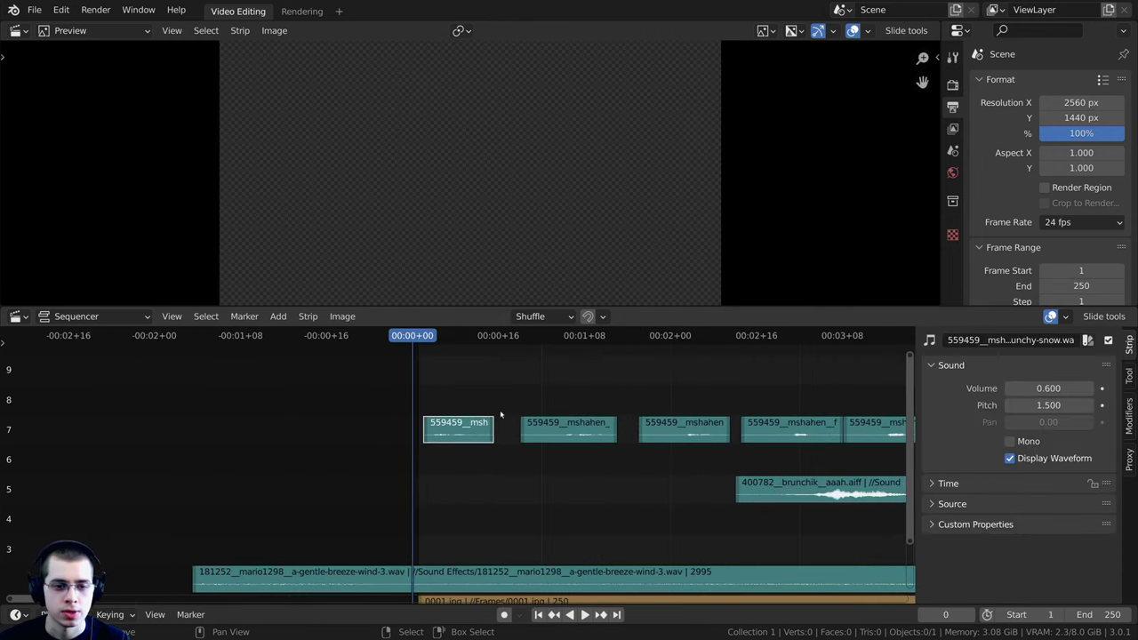
scroll(533, 405, up, 5)
key(g)
click(509, 402)
key(space)
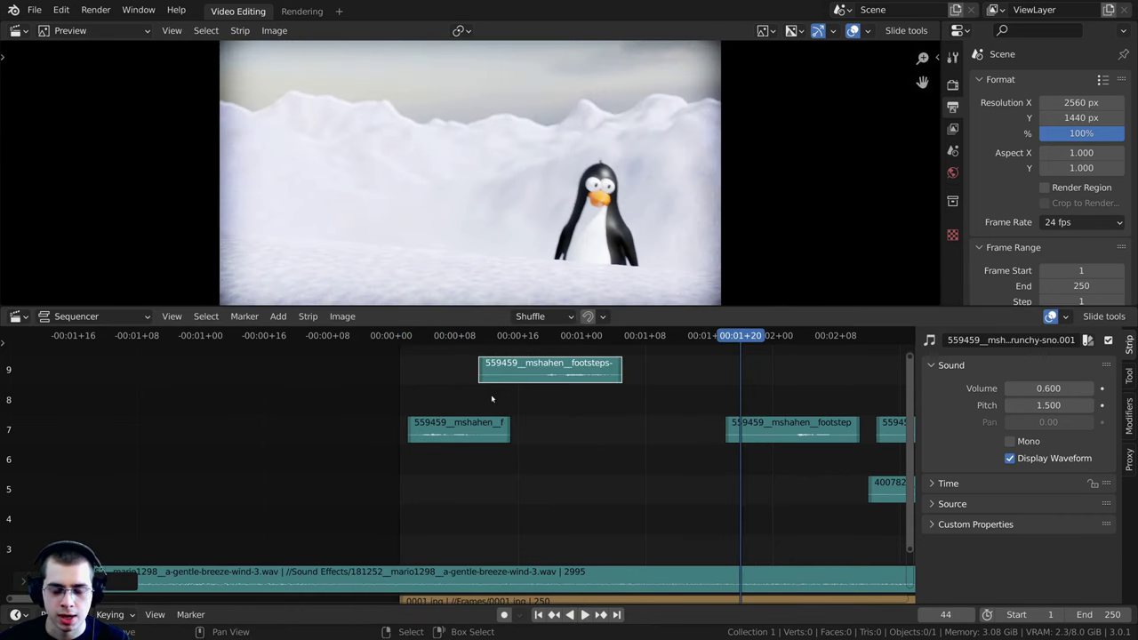
scroll(458, 399, down, 5)
key(g)
click(437, 401)
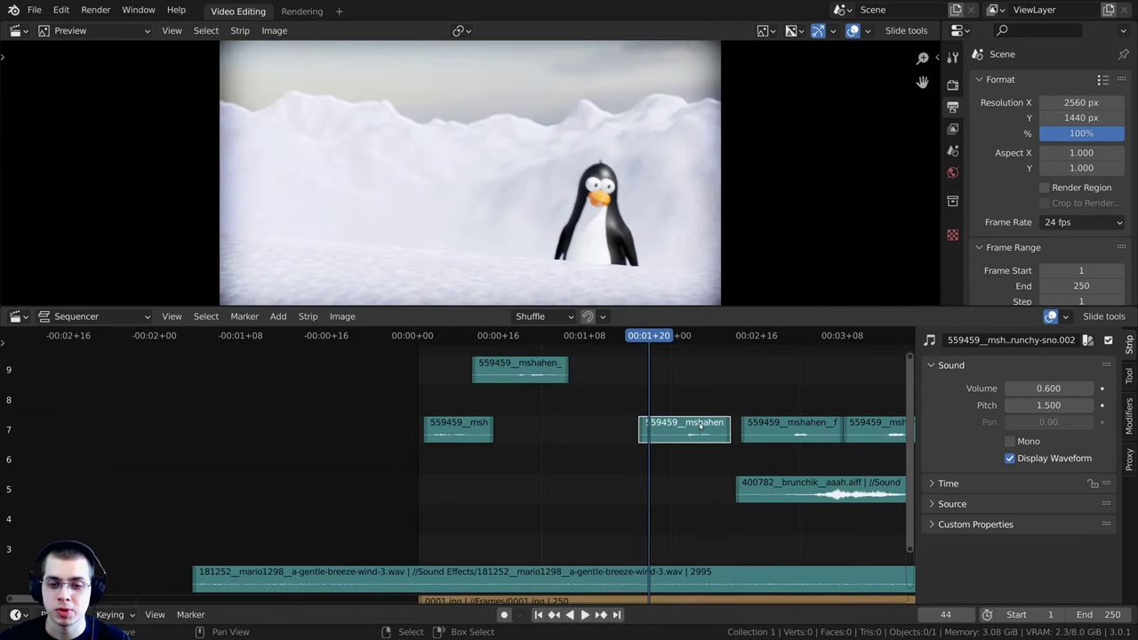
Move the third footsteps piece to channel 6 at about 00:00+19 and the second to channel 8 at about 00:00+10
key(g)
click(576, 455)
right_click(511, 380)
key(g)
click(505, 418)
click(413, 441)
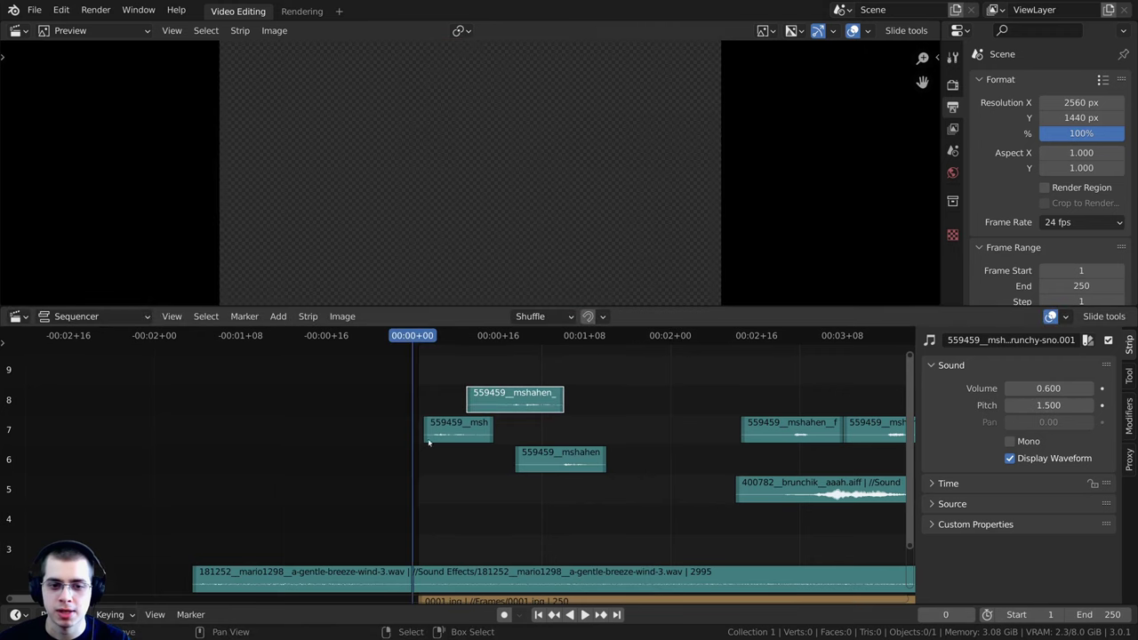
Play back the overlapping footsteps and move the fourth piece to channel 8, beginning at about 00:01+08
middle_drag(468, 436, 371, 458)
scroll(371, 458, up, 2)
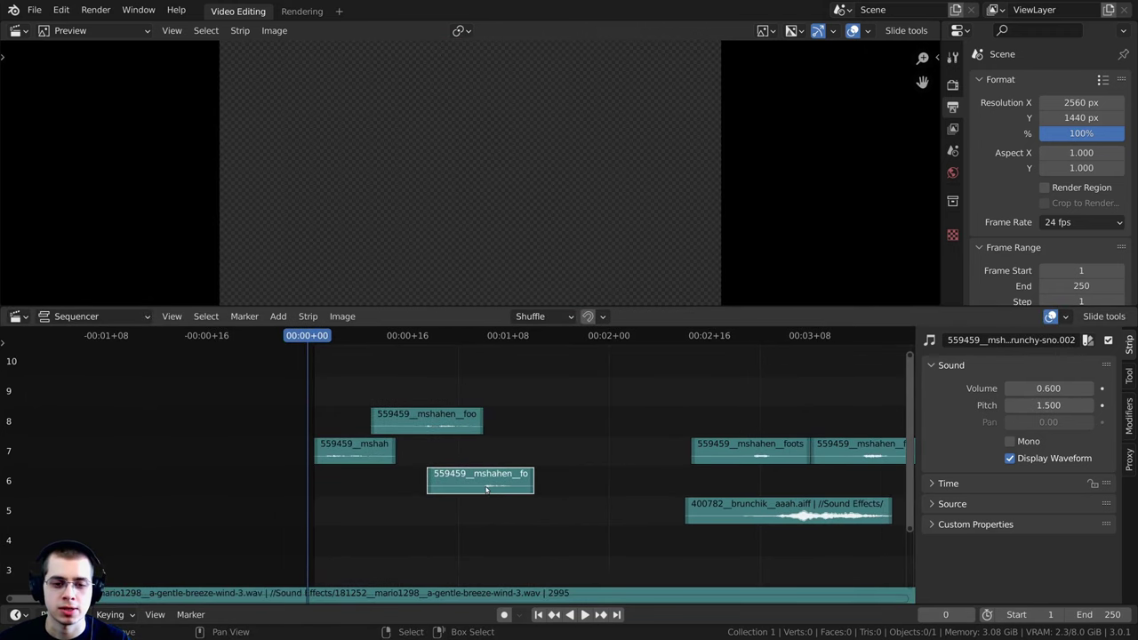
key(space)
scroll(534, 459, down, 3)
middle_drag(541, 457, 407, 460)
key(space)
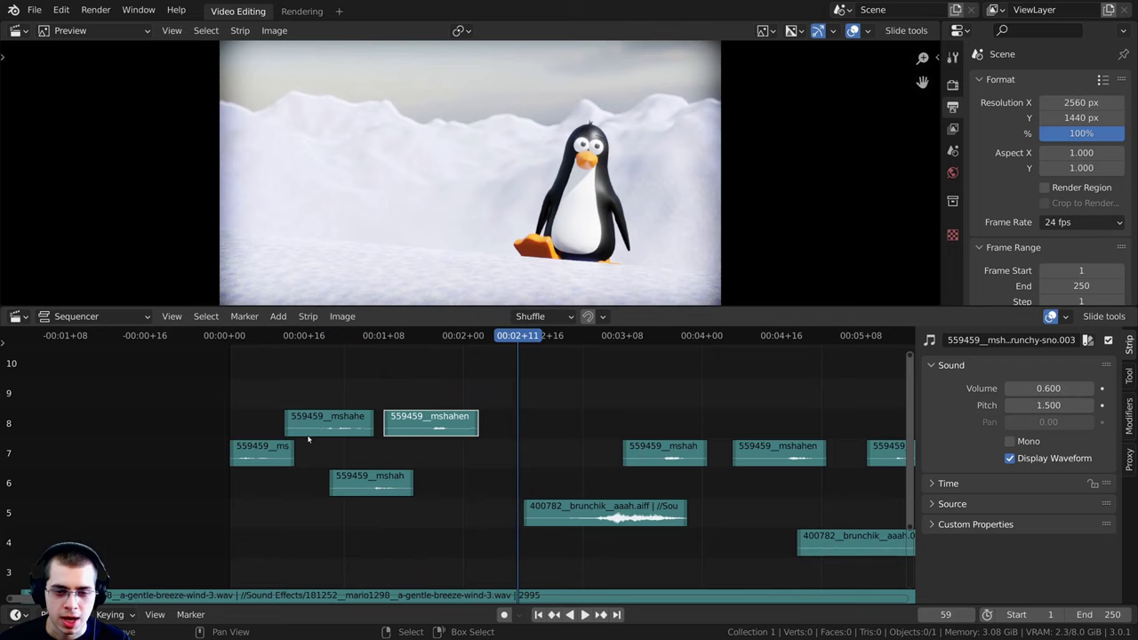
Replay the walk from the start and shift the fourth footsteps piece on channel 8 to about 00:01+10
key(shift+Left)
key(space)
click(411, 429)
key(g)
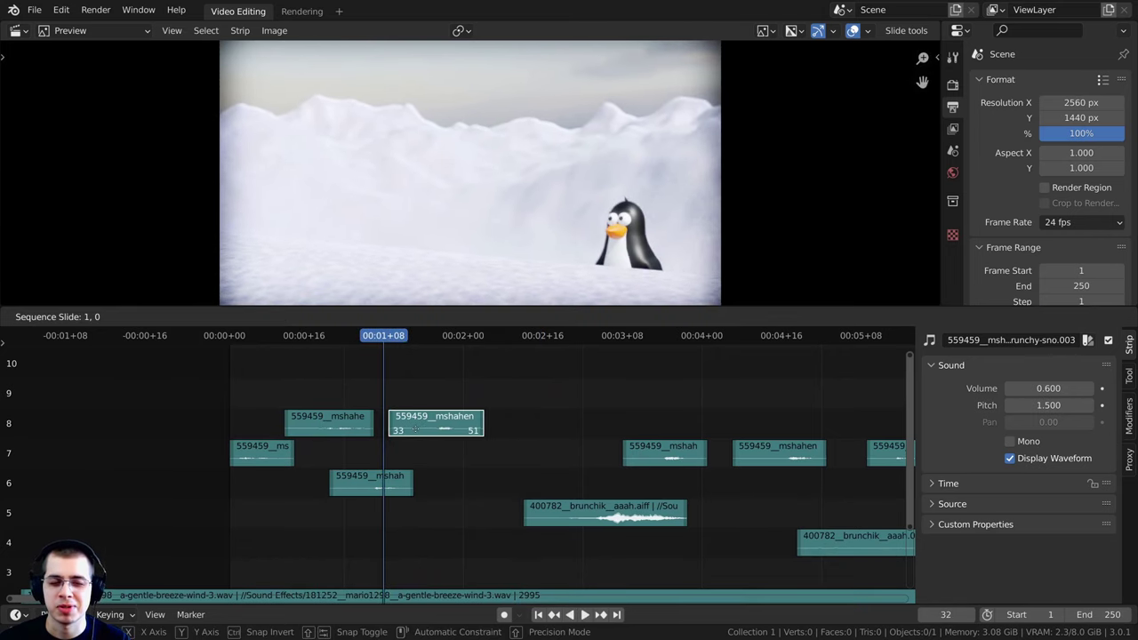
click(412, 436)
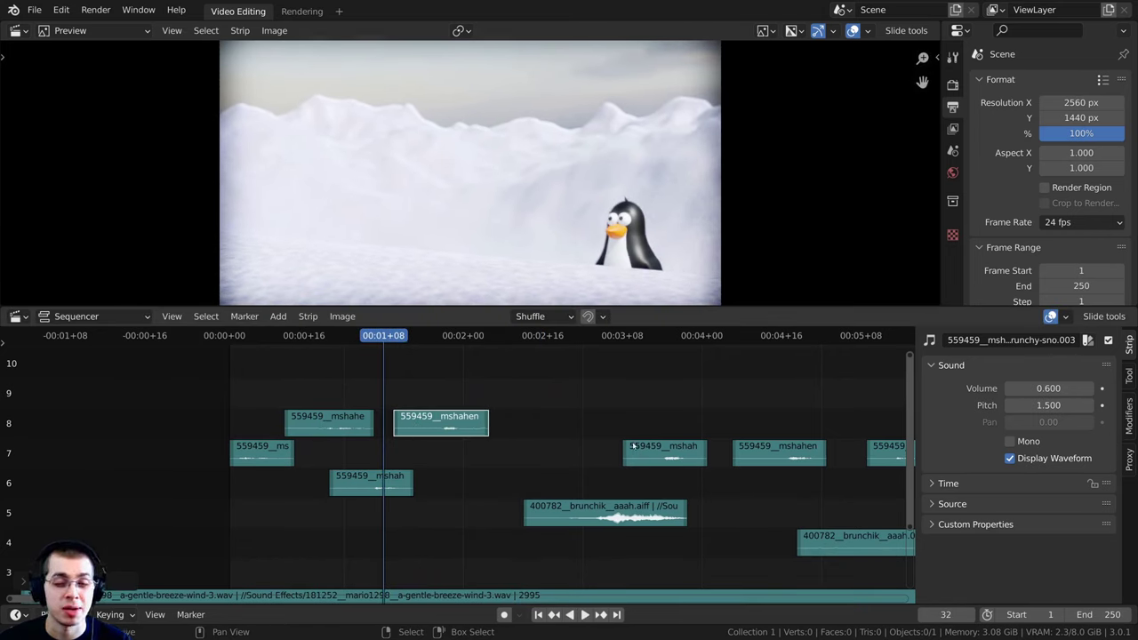
click(617, 517)
key(g)
click(498, 467)
key(g)
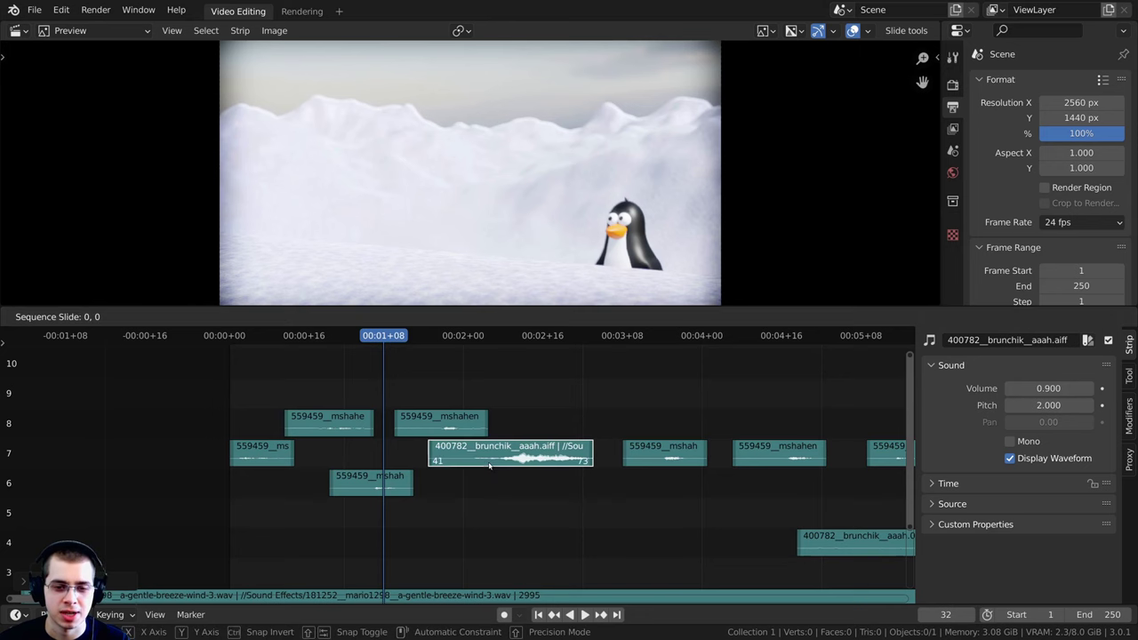
click(489, 465)
ctrl+middle_drag(599, 471, 608, 463)
key(ctrl+z)
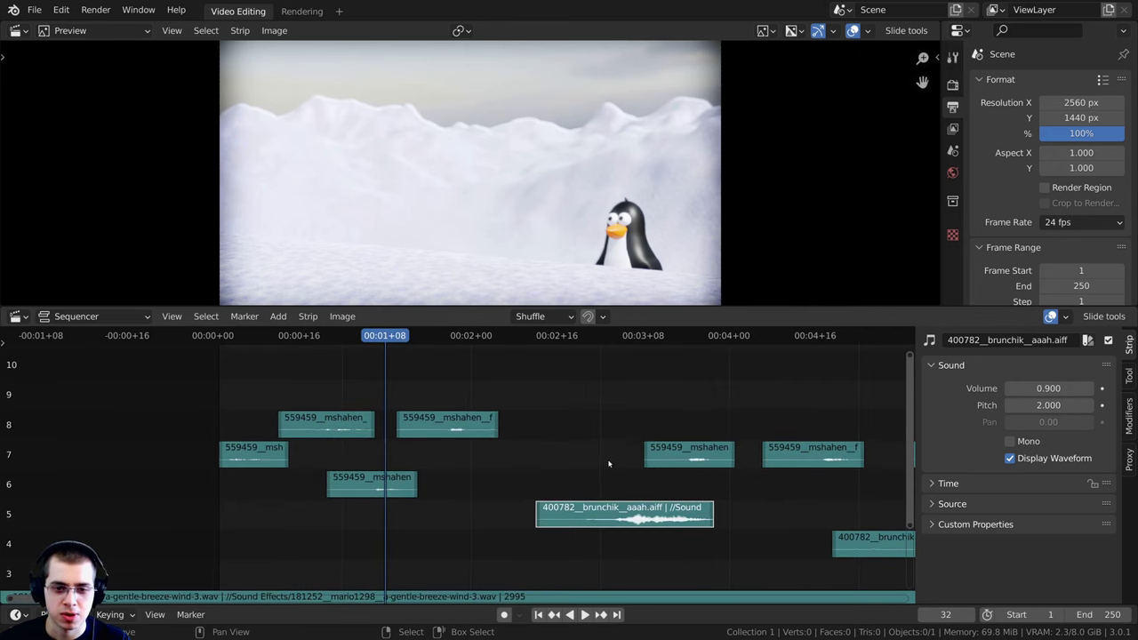
key(ctrl+z)
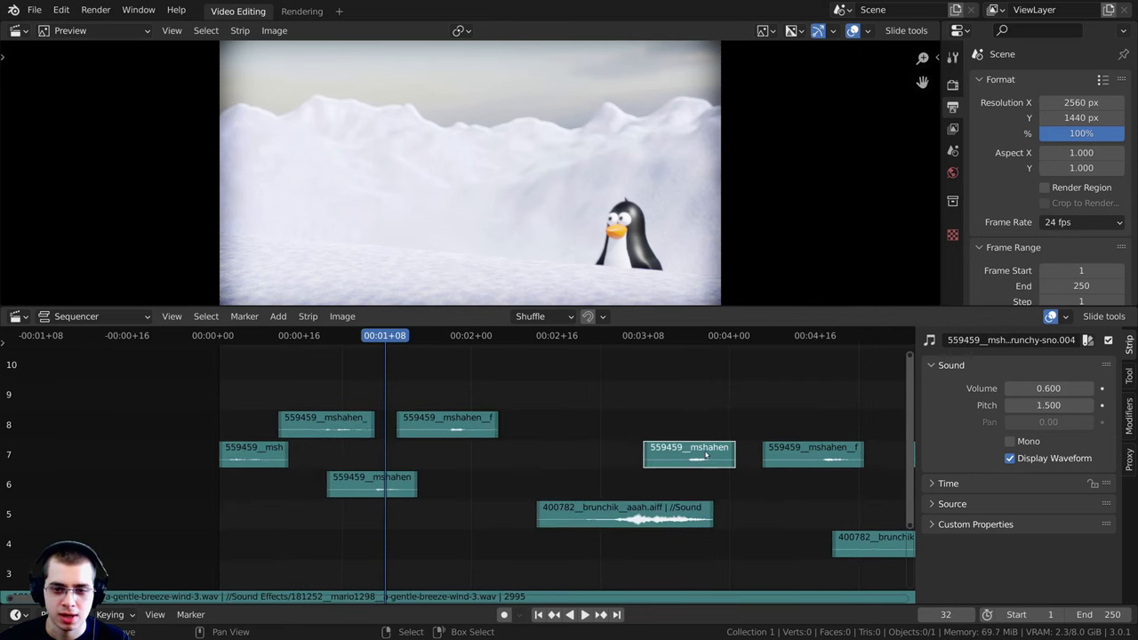
Move the fifth footsteps piece earlier on channel 7, check it by playback, and adjust its start to about 00:02+05
drag(706, 455, 539, 460)
key(space)
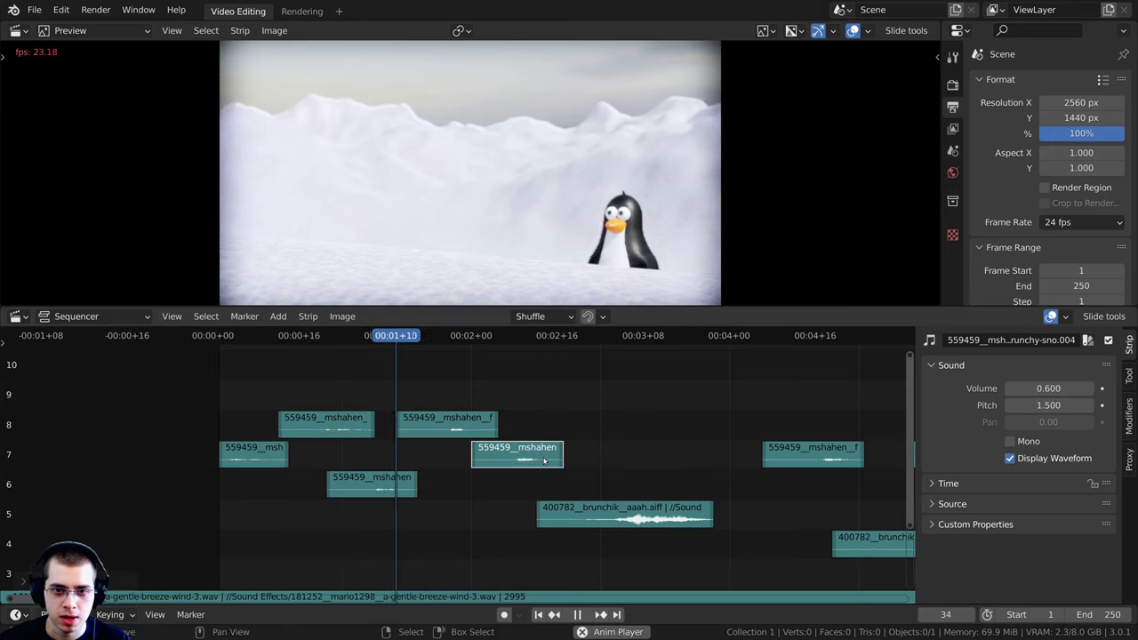
key(space)
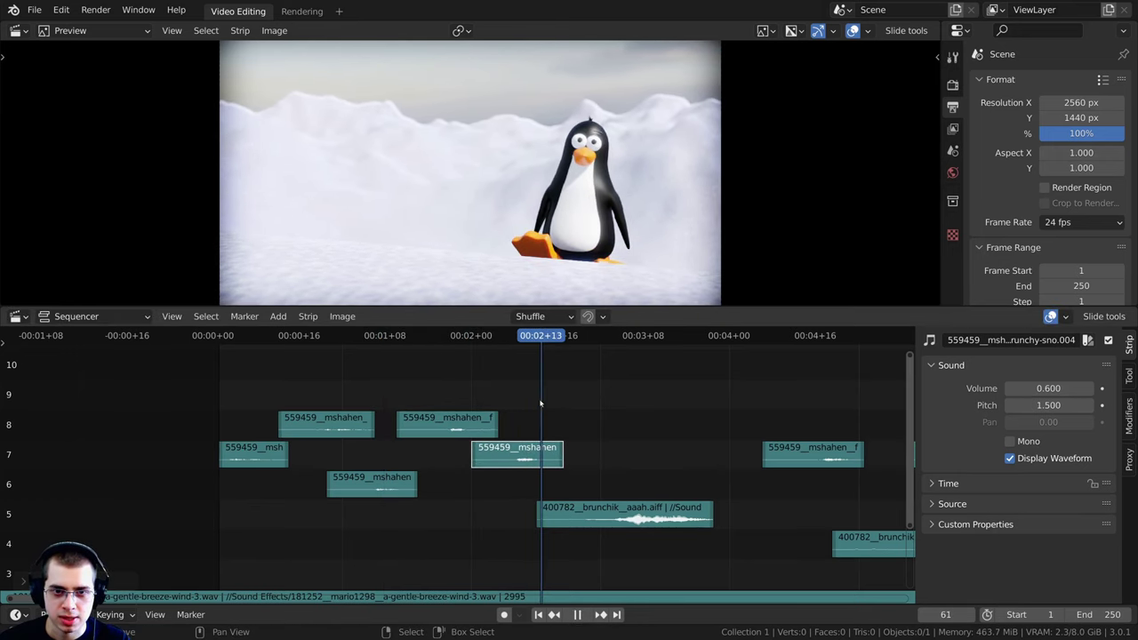
shift+right_drag(540, 404, 536, 405)
drag(538, 450, 565, 440)
shift+right_click(492, 442)
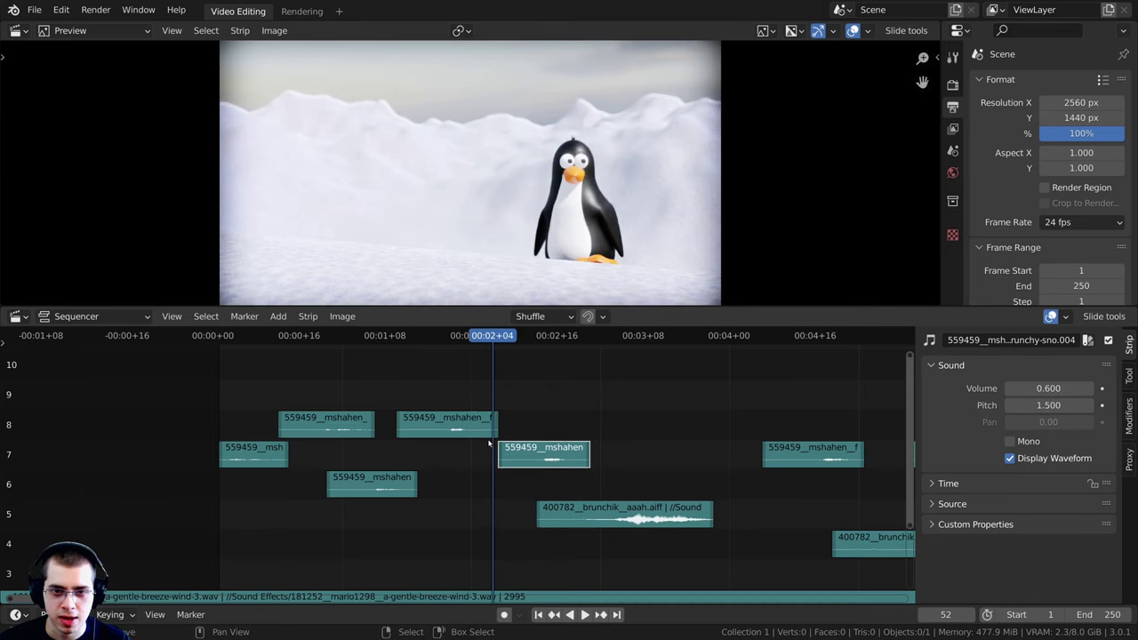
Replay the later footsteps, shift the channel 8 piece to about 00:03+10, and move the last piece to channel 7 at about 00:03+20
key(space)
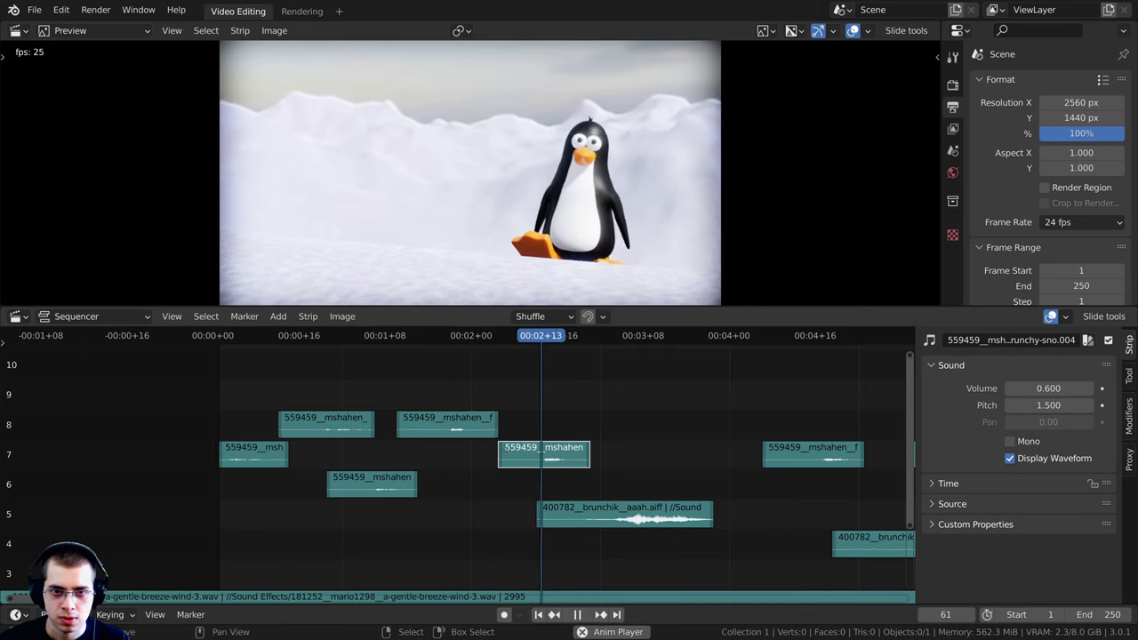
key(shift+Left)
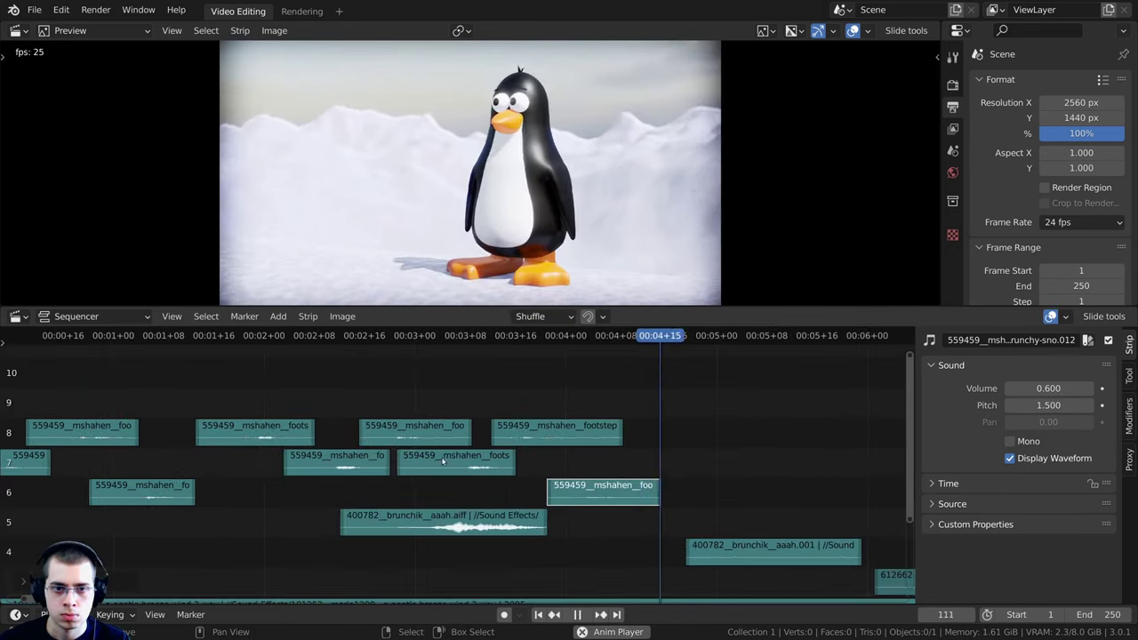
click(443, 461)
key(g)
click(441, 434)
click(329, 442)
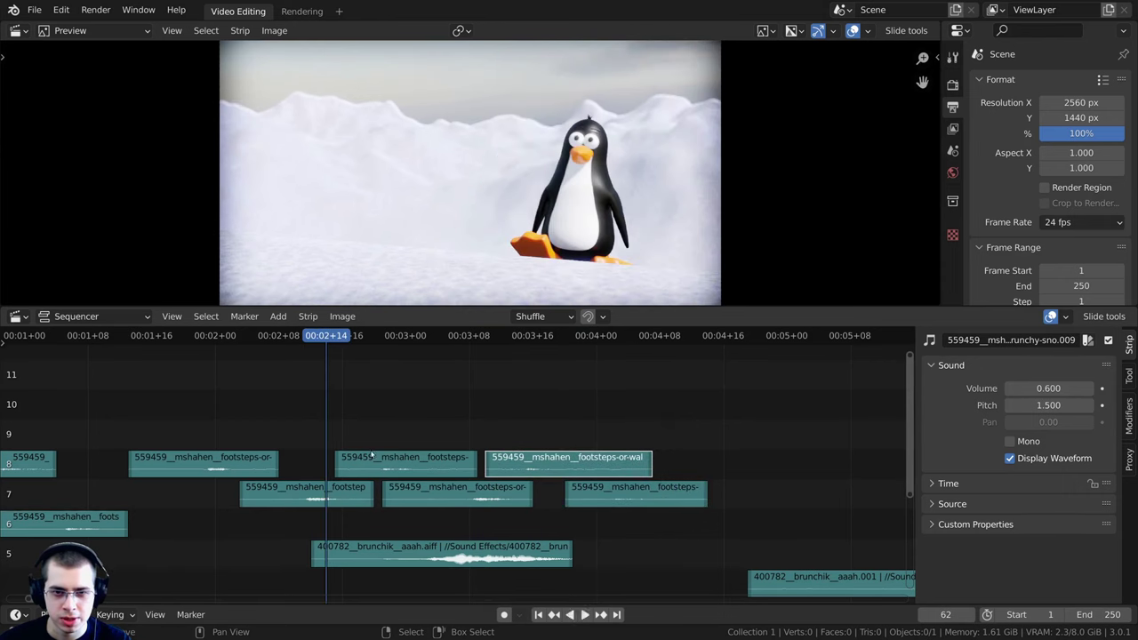
key(space)
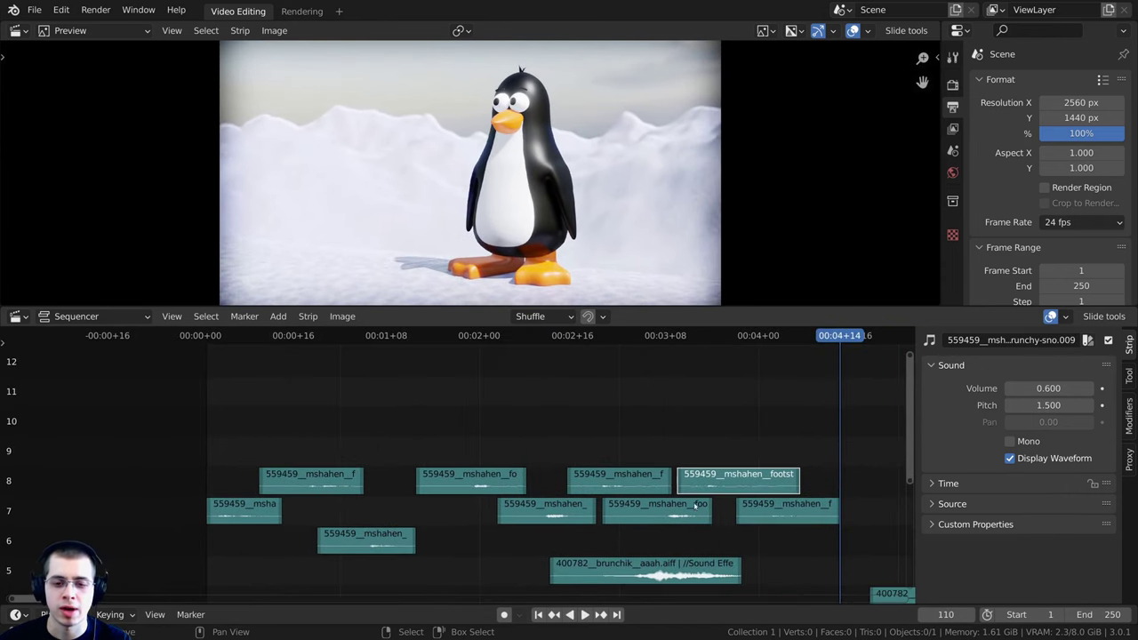
Duplicate the selected footsteps piece onto channel 10, beginning at about 00:01+09, and return the playhead to 00:00+00
key(shift+d)
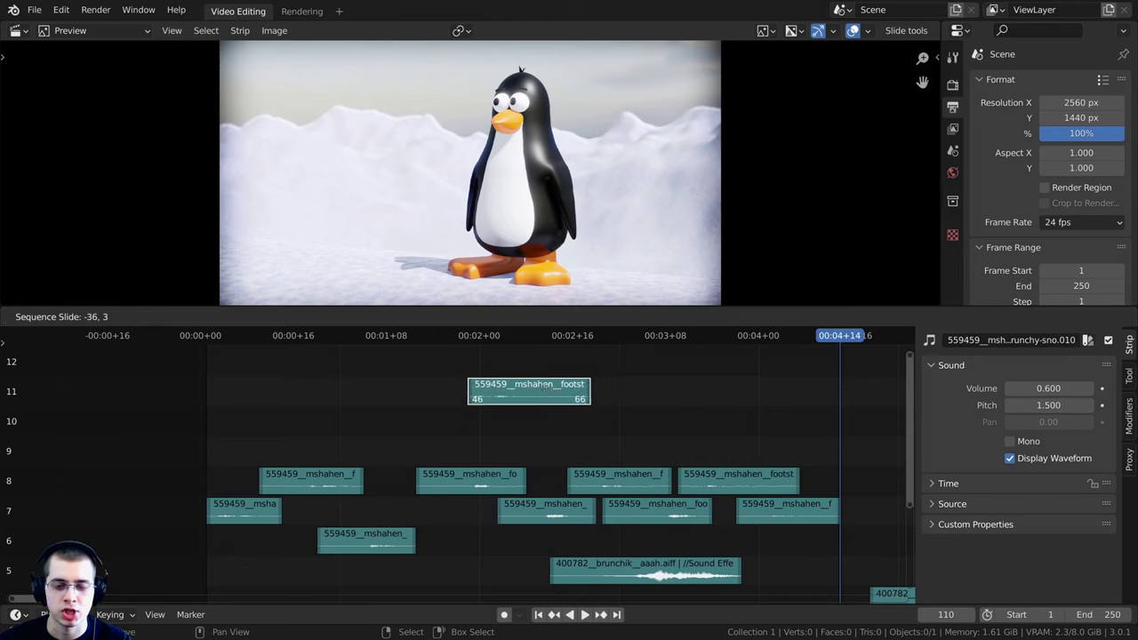
click(461, 433)
click(204, 461)
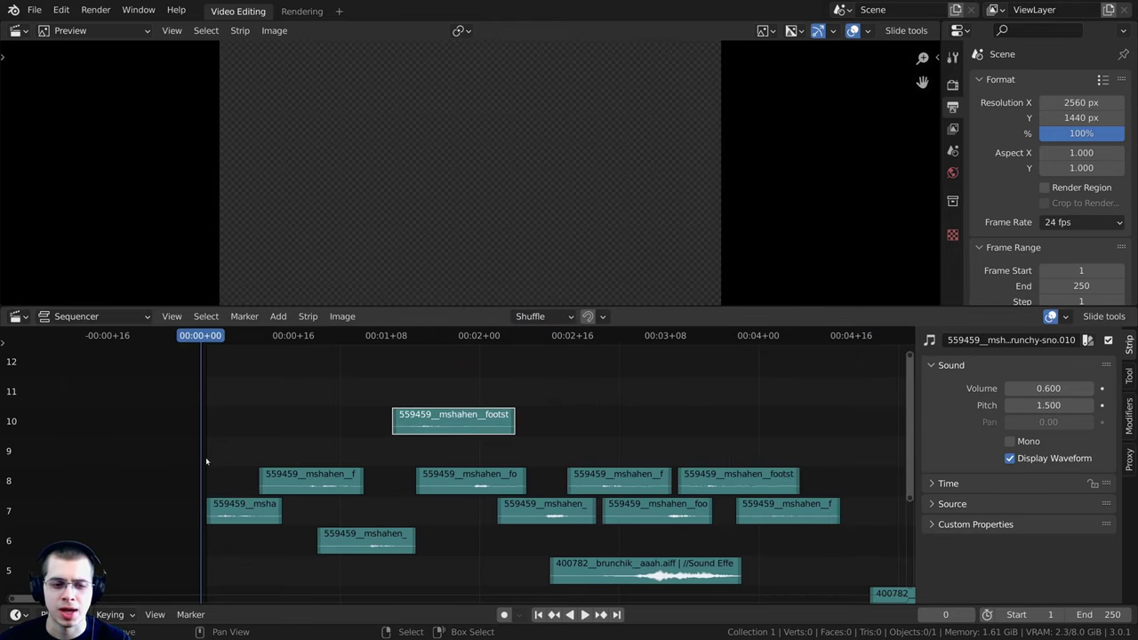
Shift the first footsteps piece to start at 00:00+00, move the duplicate to channel 9 at about 00:01+05, and check by playback
middle_drag(322, 454, 352, 454)
key(g)
click(263, 514)
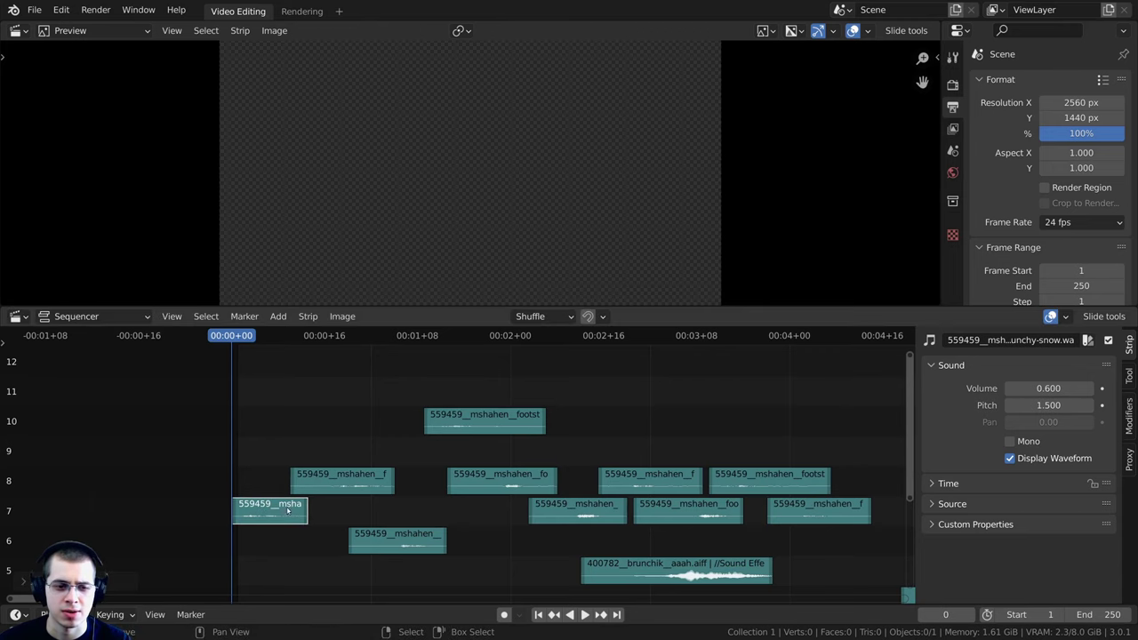
drag(490, 414, 519, 451)
scroll(511, 462, up, 2)
key(space)
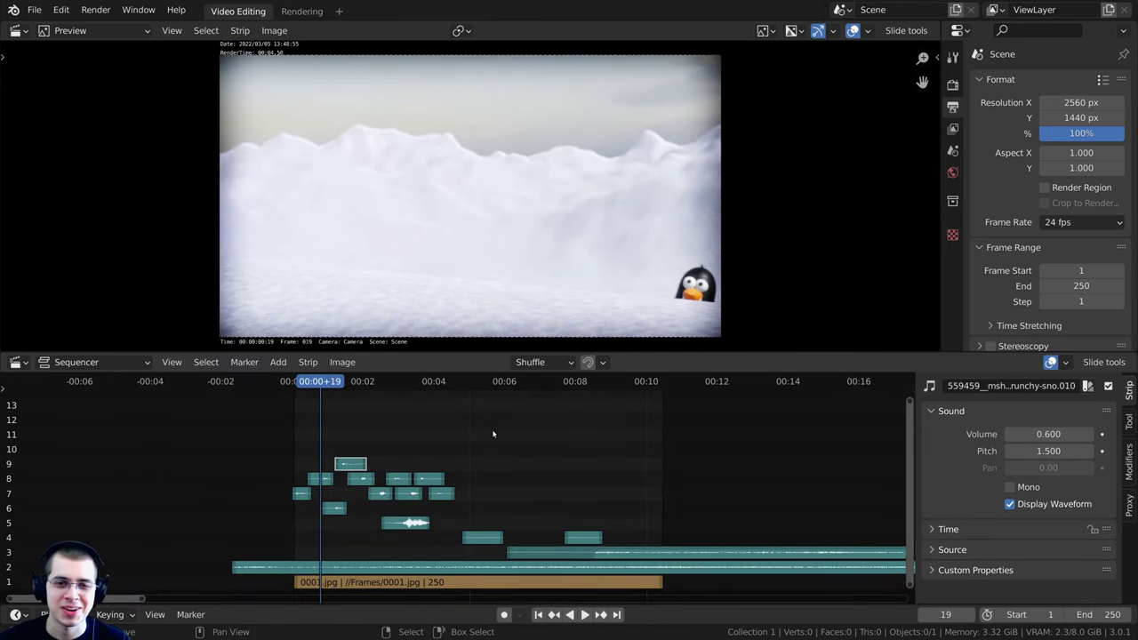
Set the render output to the Penguin Tutorial Files folder with the file name Final Animation, and widen the output settings area
scroll(1049, 177, down, 5)
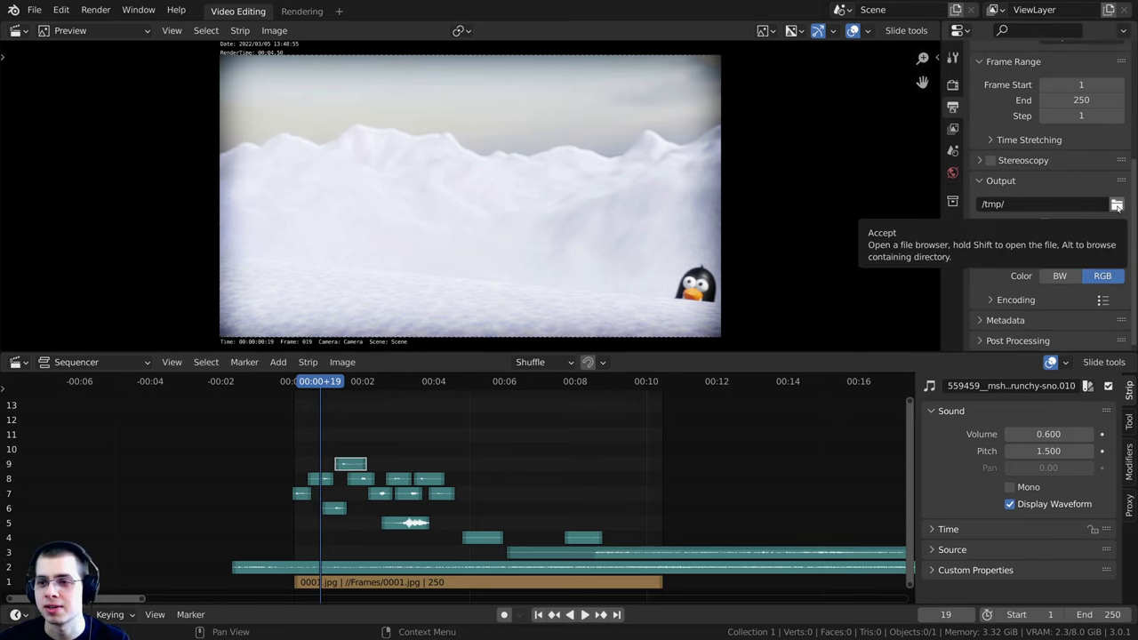
click(1117, 206)
click(270, 610)
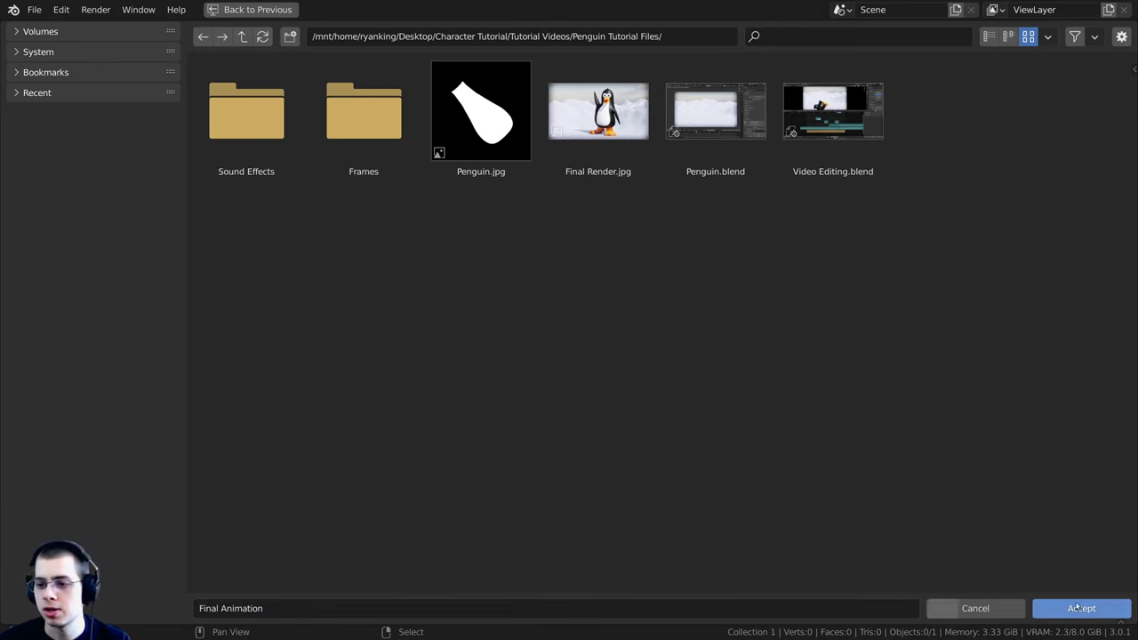
click(1078, 607)
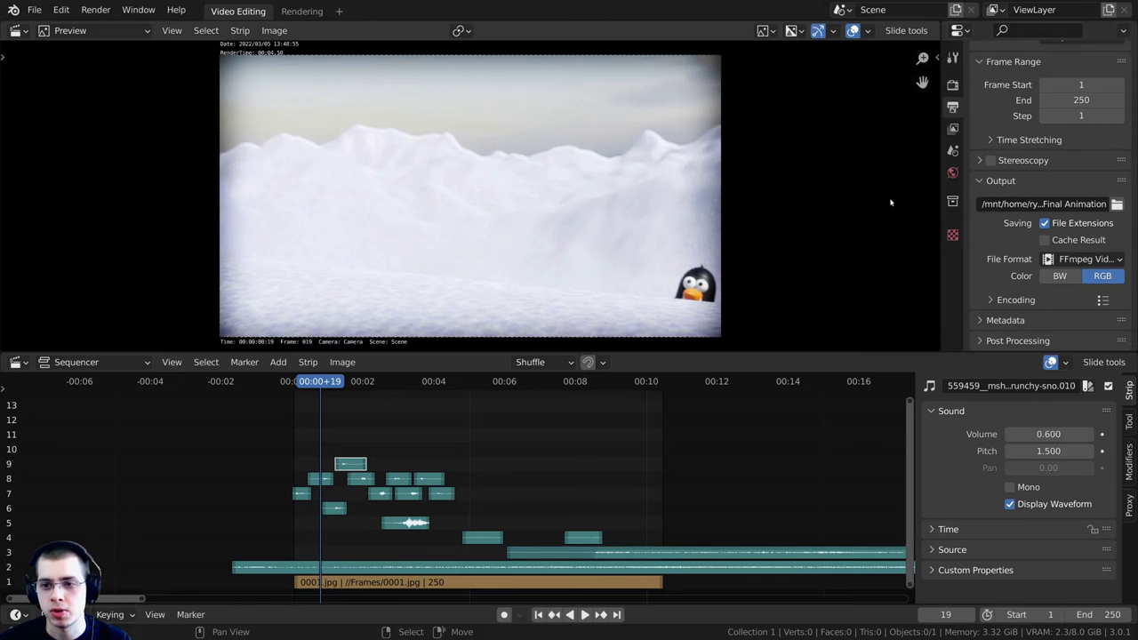
drag(939, 188, 873, 168)
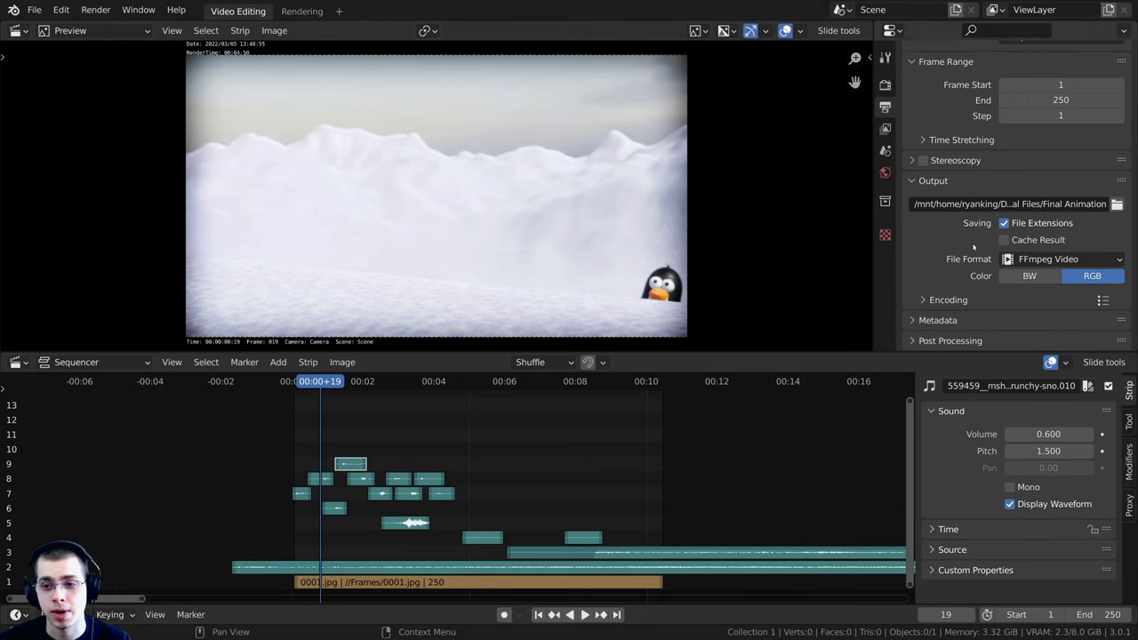
Use FFmpeg Video as the output file format and MPEG-4 as the encoding container
click(1032, 259)
click(998, 258)
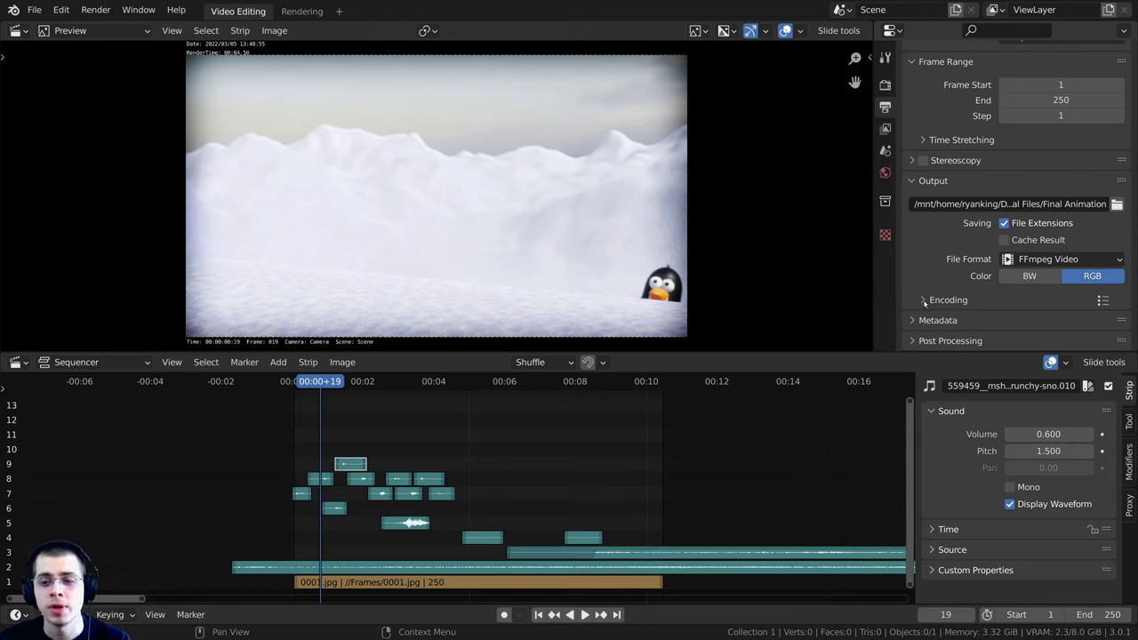
click(925, 300)
scroll(1007, 229, down, 4)
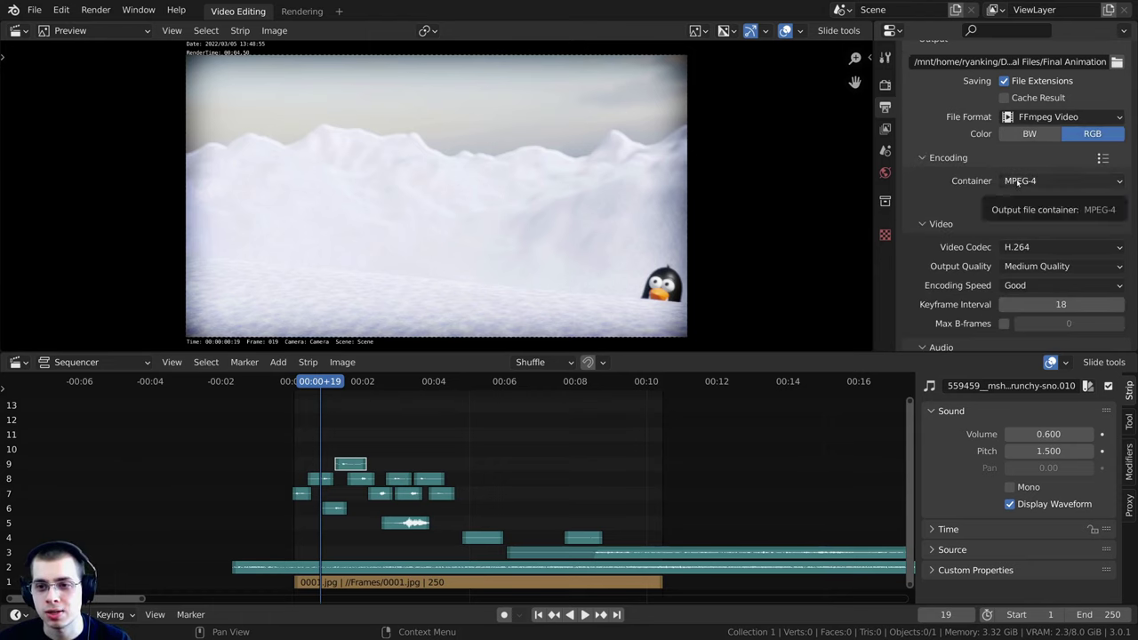
click(1018, 182)
click(1018, 182)
scroll(987, 164, down, 1)
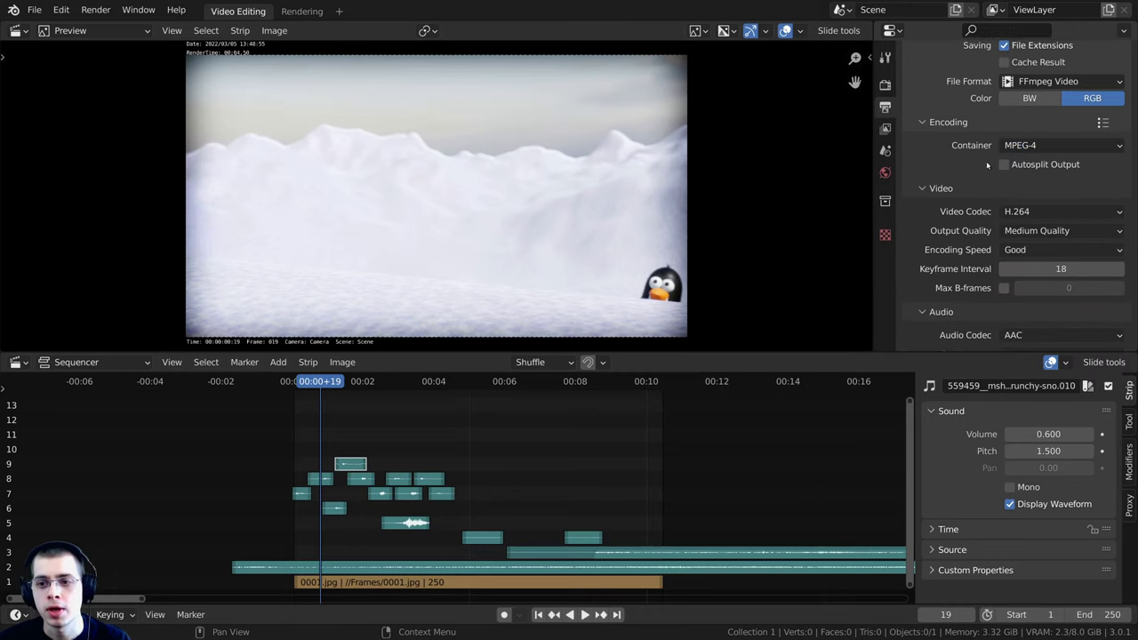
Review the video encoding settings and choose AAC as the audio codec
scroll(1015, 217, down, 1)
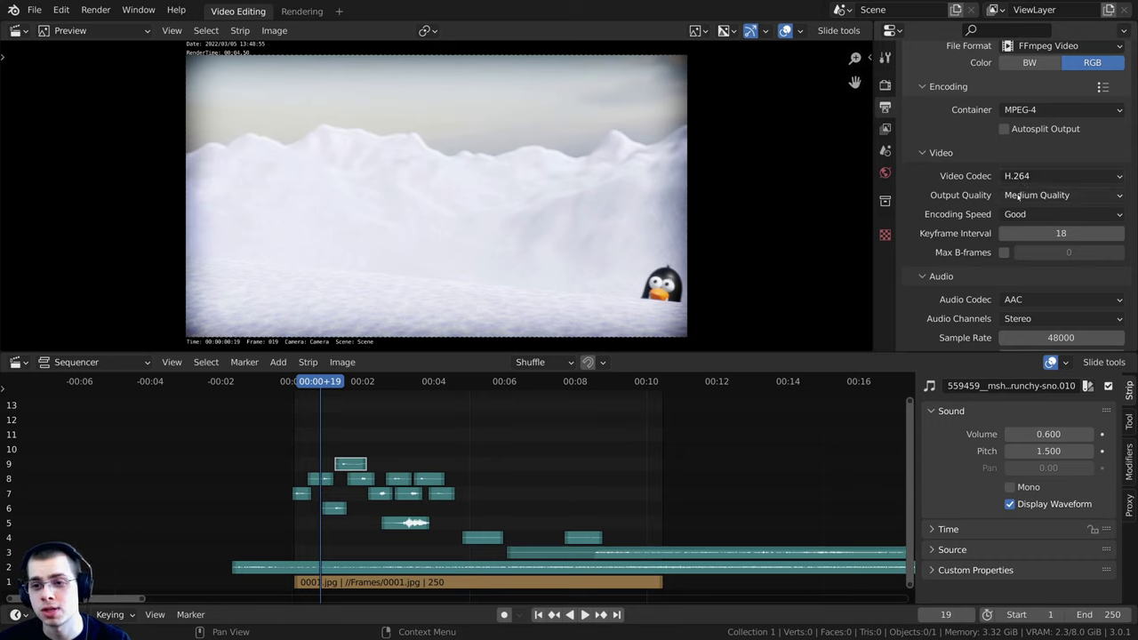
scroll(1015, 196, down, 1)
scroll(1013, 183, down, 2)
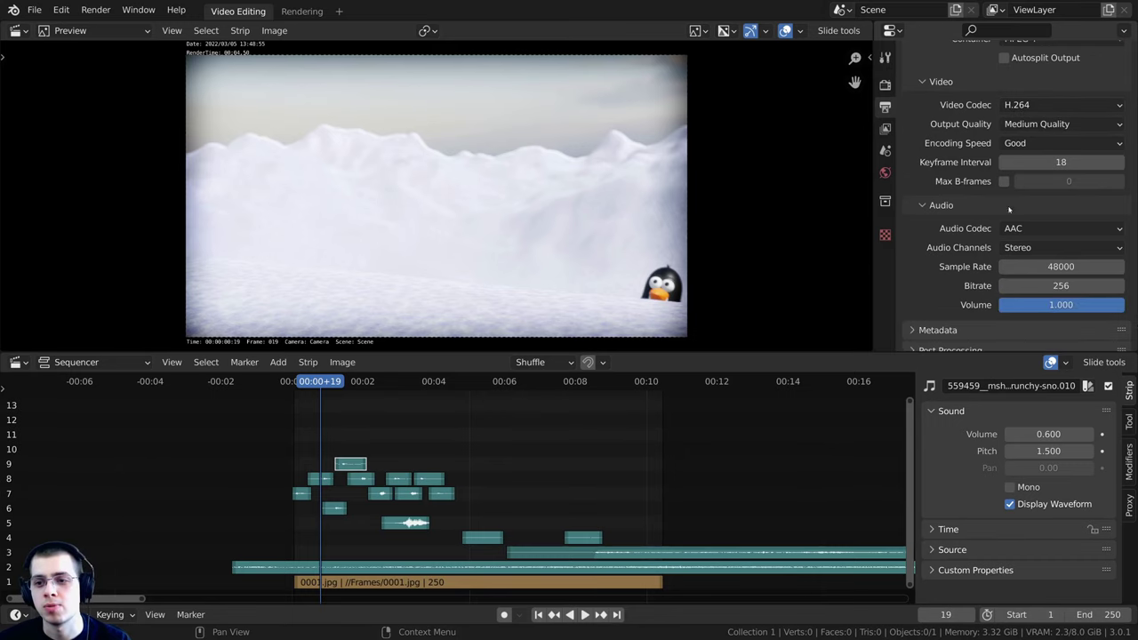
click(1028, 230)
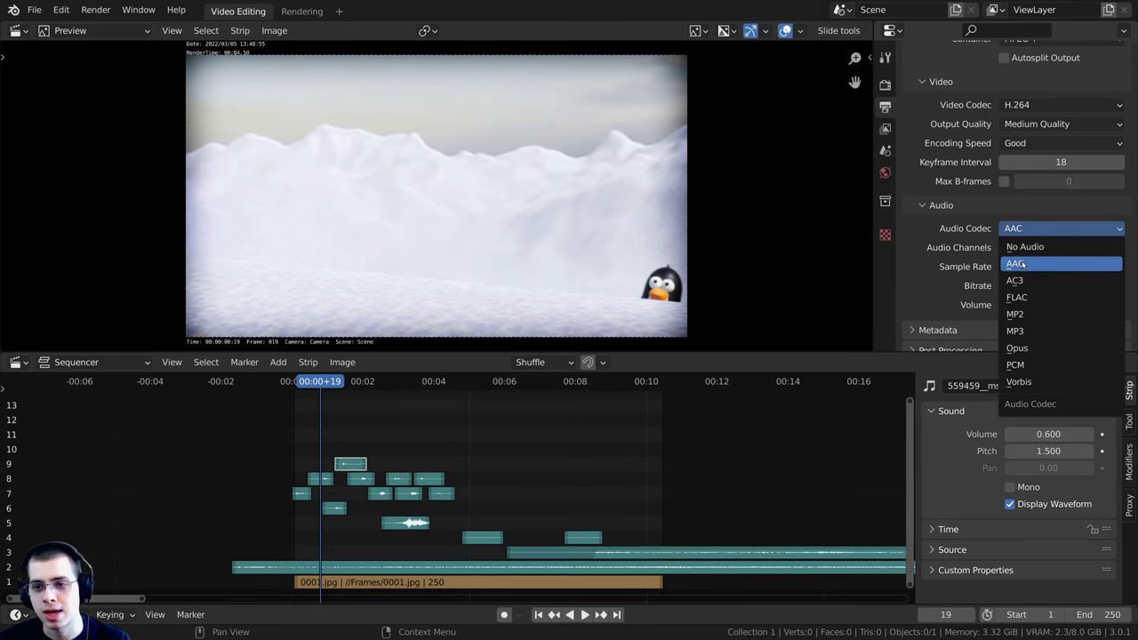
click(1015, 264)
Save the video editing project and start rendering the full animation to the video file
ctrl+scroll(545, 406, left, 1)
middle_drag(541, 404, 547, 410)
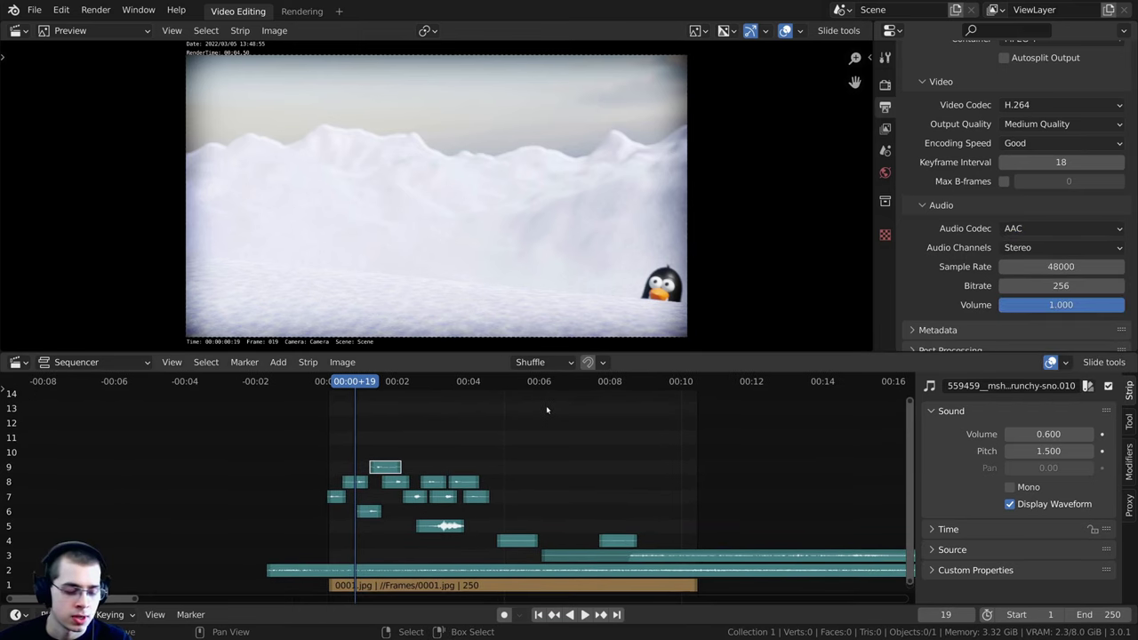
key(ctrl+s)
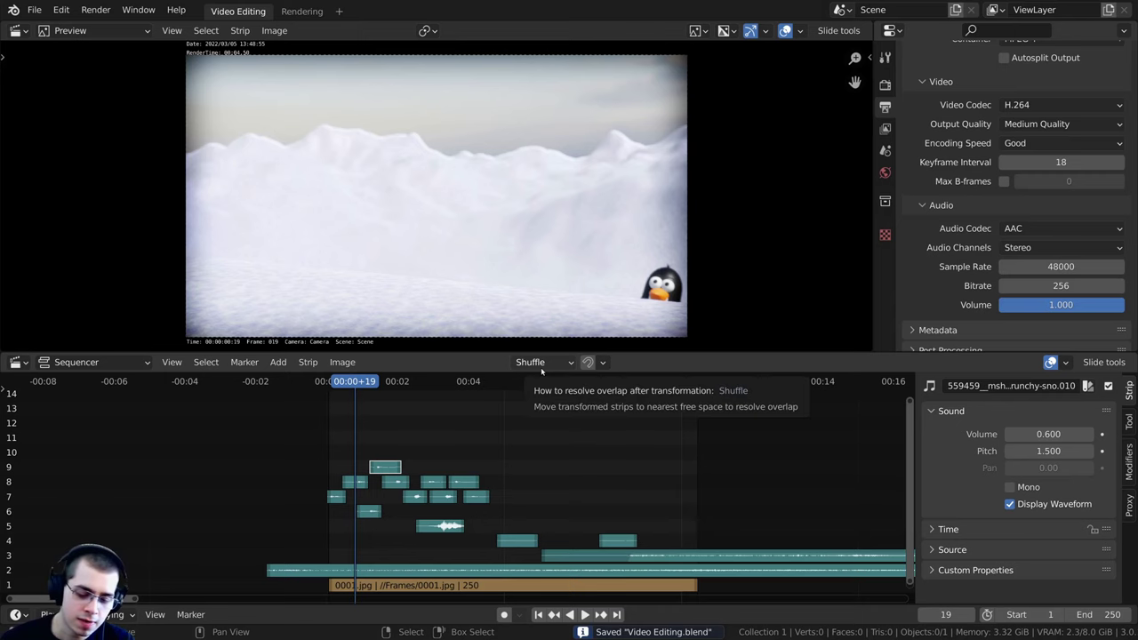
key(ctrl+F12)
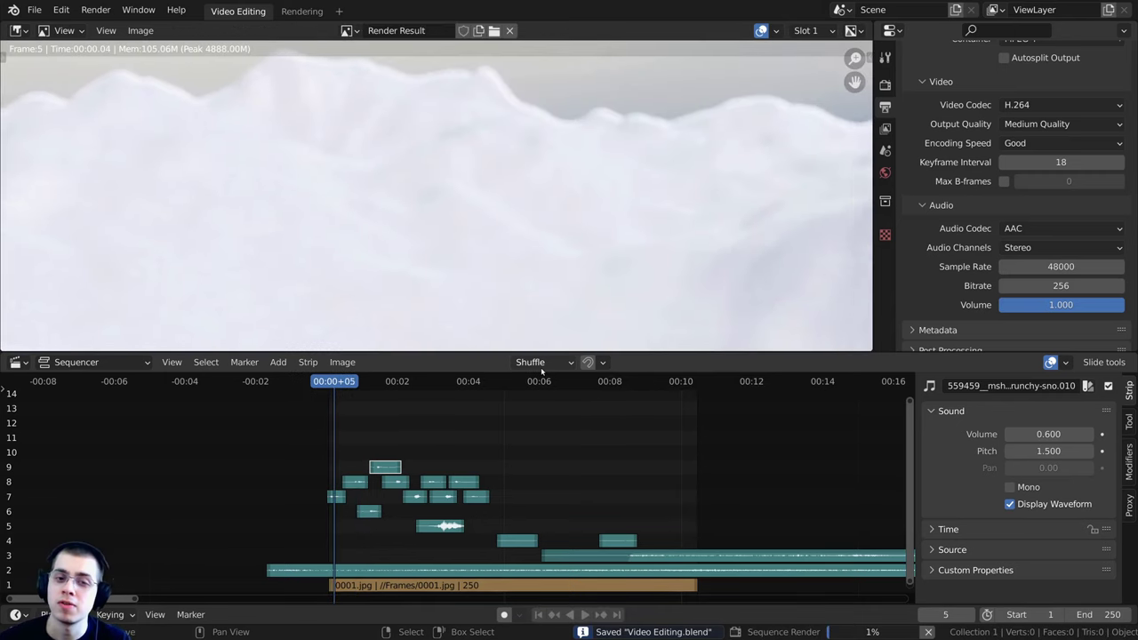
scroll(980, 177, up, 5)
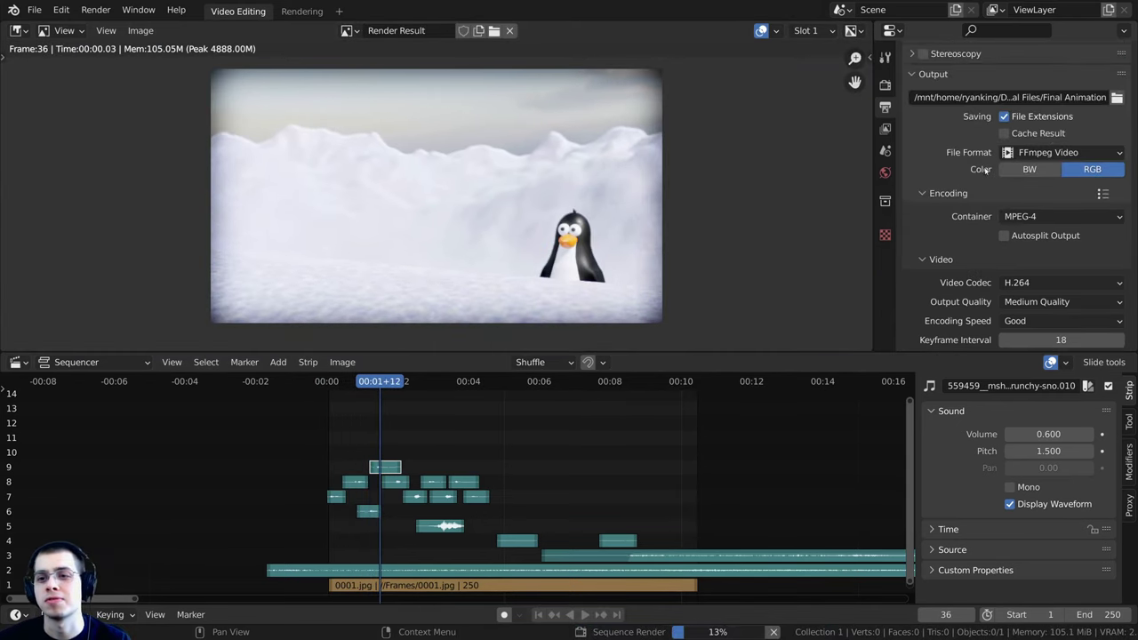